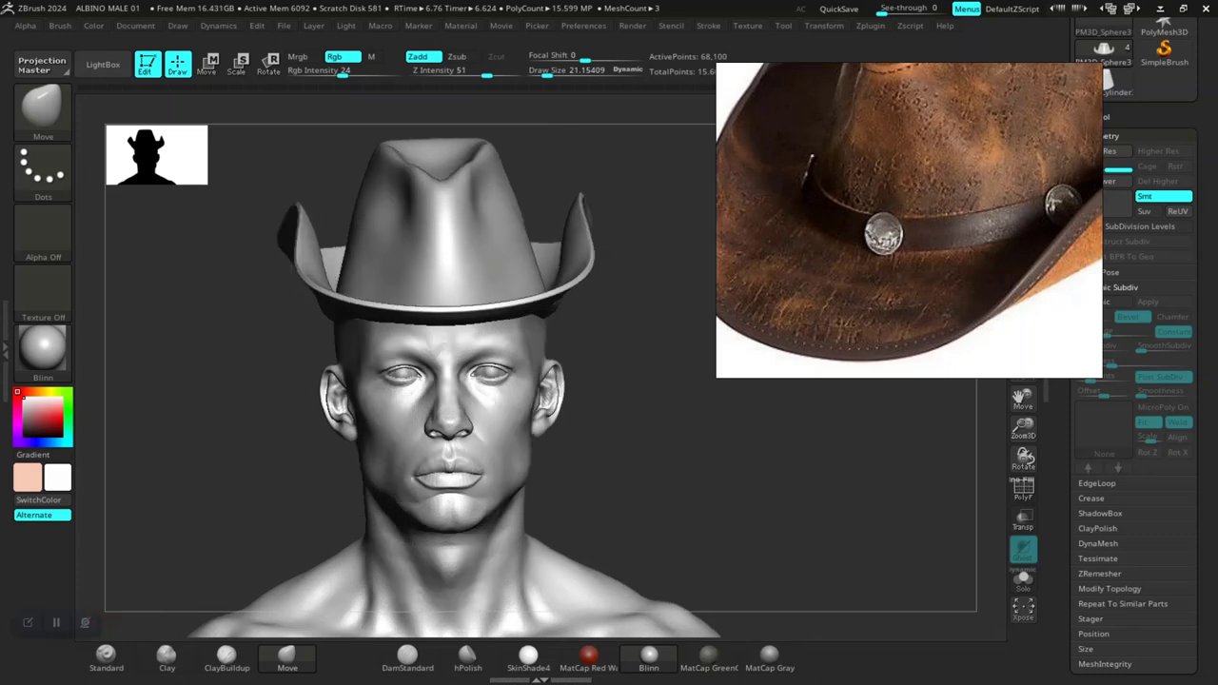
Step: Zoom in on the hat and head, then make the hat the active subtool shown solo
mouse_move(742, 467)
alt+mouse_down()
mouse_move(723, 481)
mouse_move(705, 609)
mouse_move(816, 384)
alt+mouse_up()
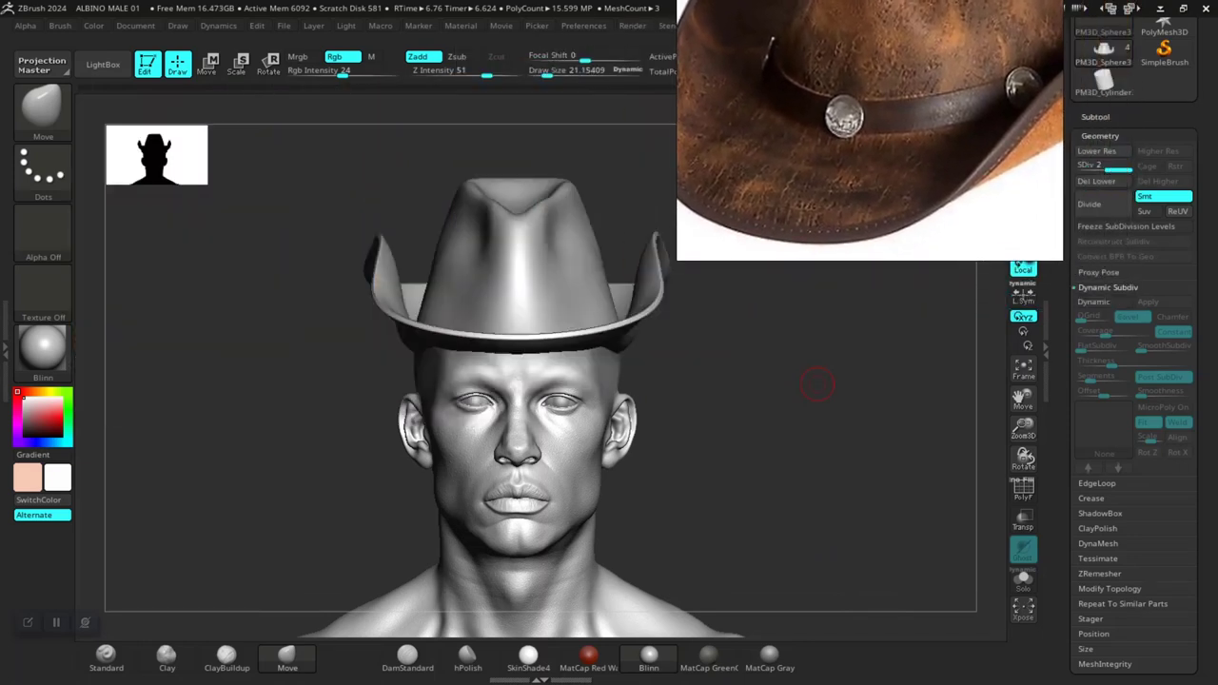
drag(752, 388, 913, 265)
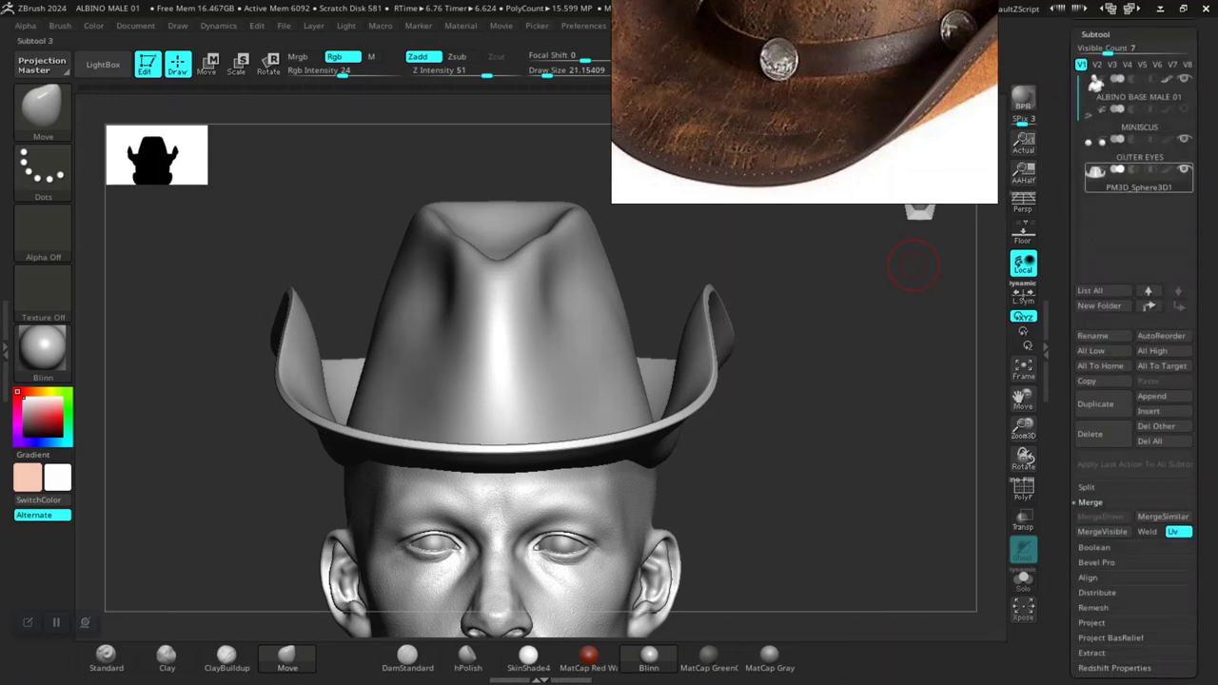
key(Up)
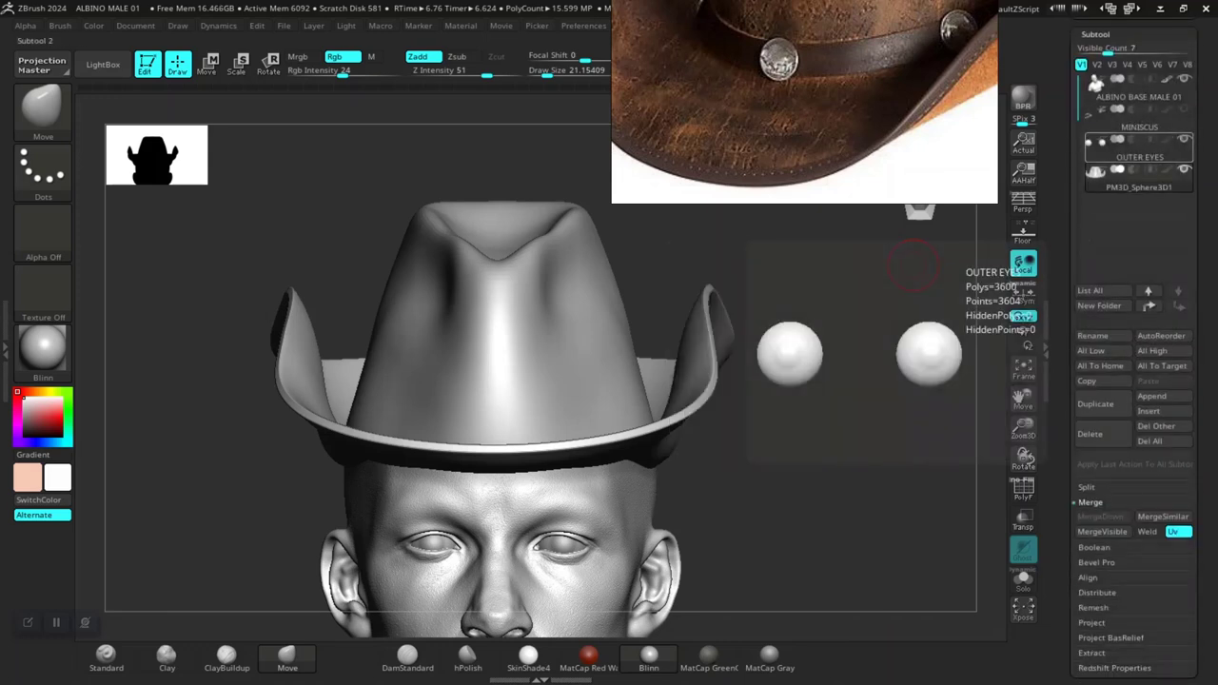
key(Down)
key(Down)
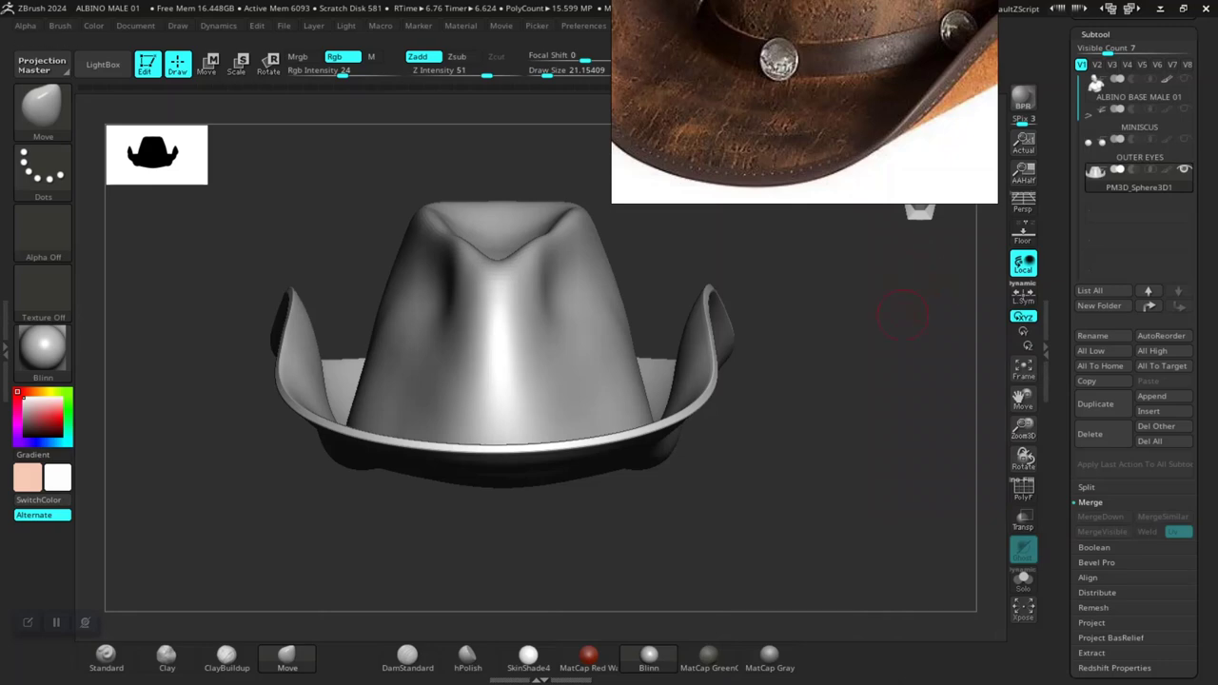
Step: Reposition and shrink the reference image window so the leather hat photo is fully framed
mouse_move(749, 495)
alt+mouse_down()
mouse_move(789, 497)
mouse_move(723, 590)
mouse_move(666, 571)
alt+mouse_up()
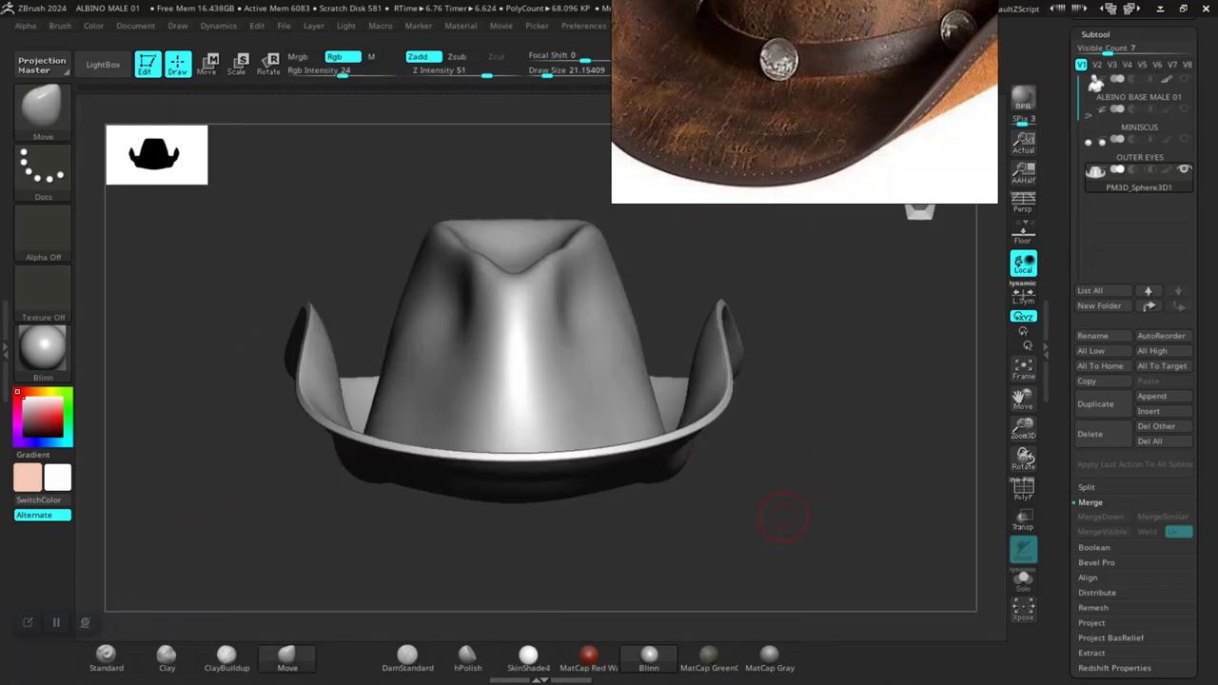
drag(783, 517, 833, 517)
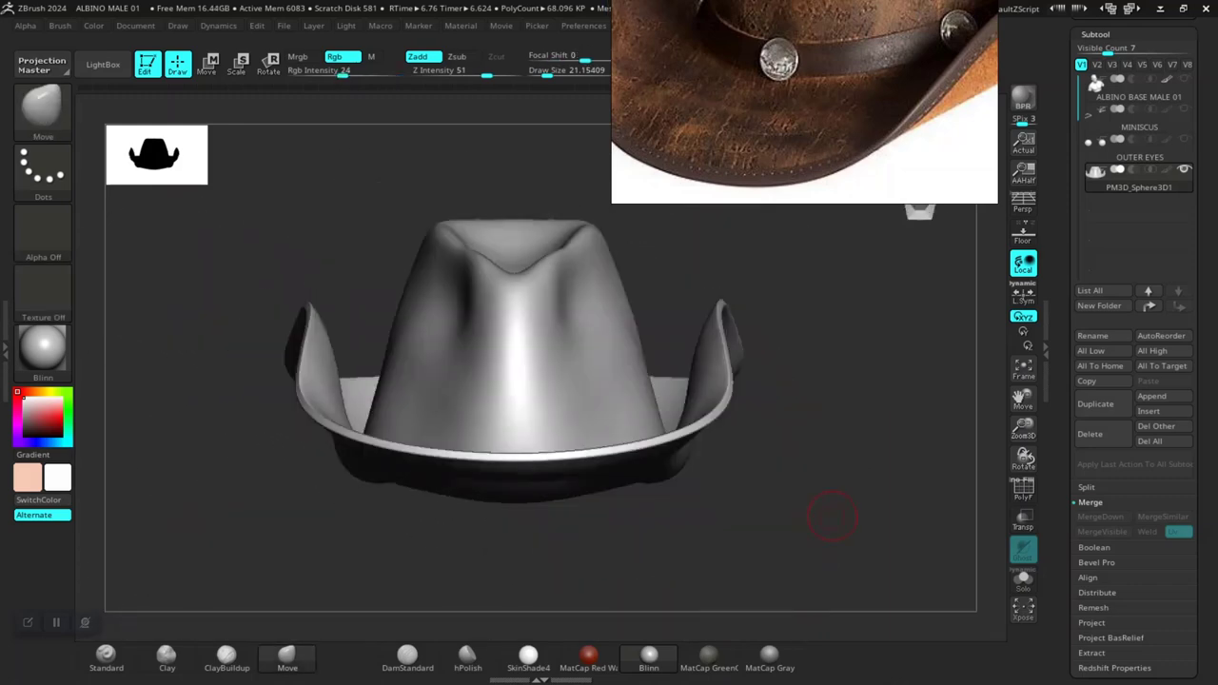
mouse_move(801, 190)
mouse_down()
mouse_move(429, 328)
mouse_move(189, 303)
mouse_move(407, 231)
mouse_move(777, 231)
mouse_move(243, 277)
mouse_move(374, 297)
mouse_move(800, 265)
mouse_up()
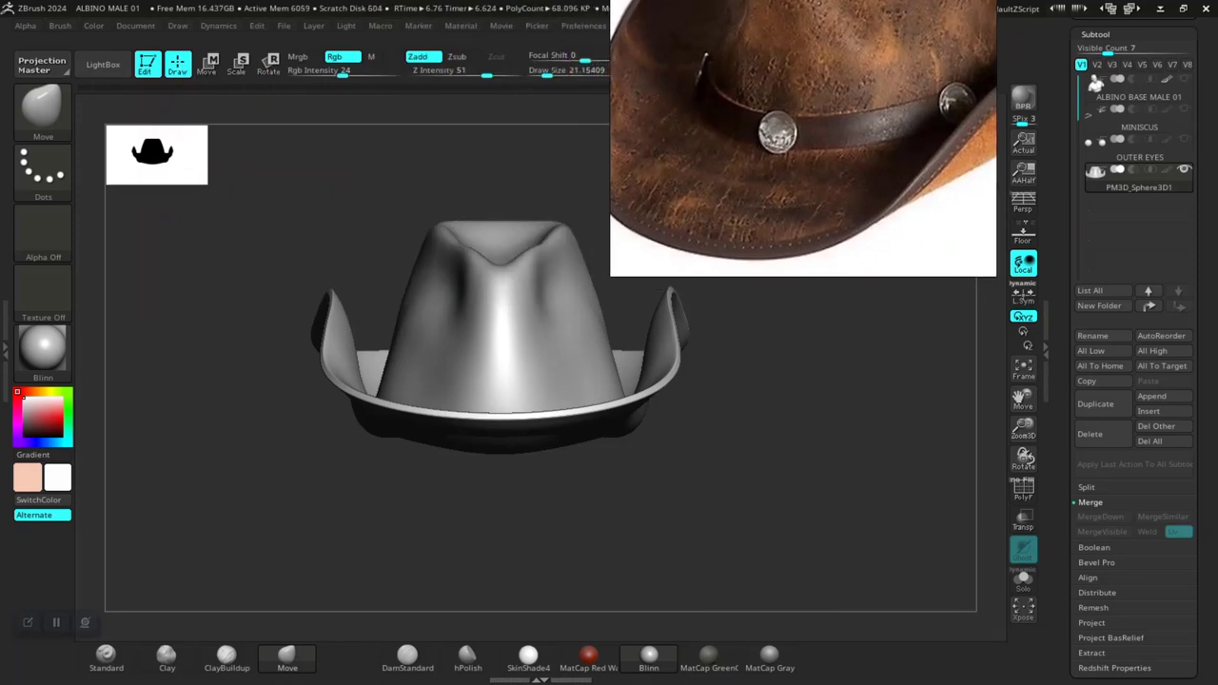
drag(914, 399, 976, 295)
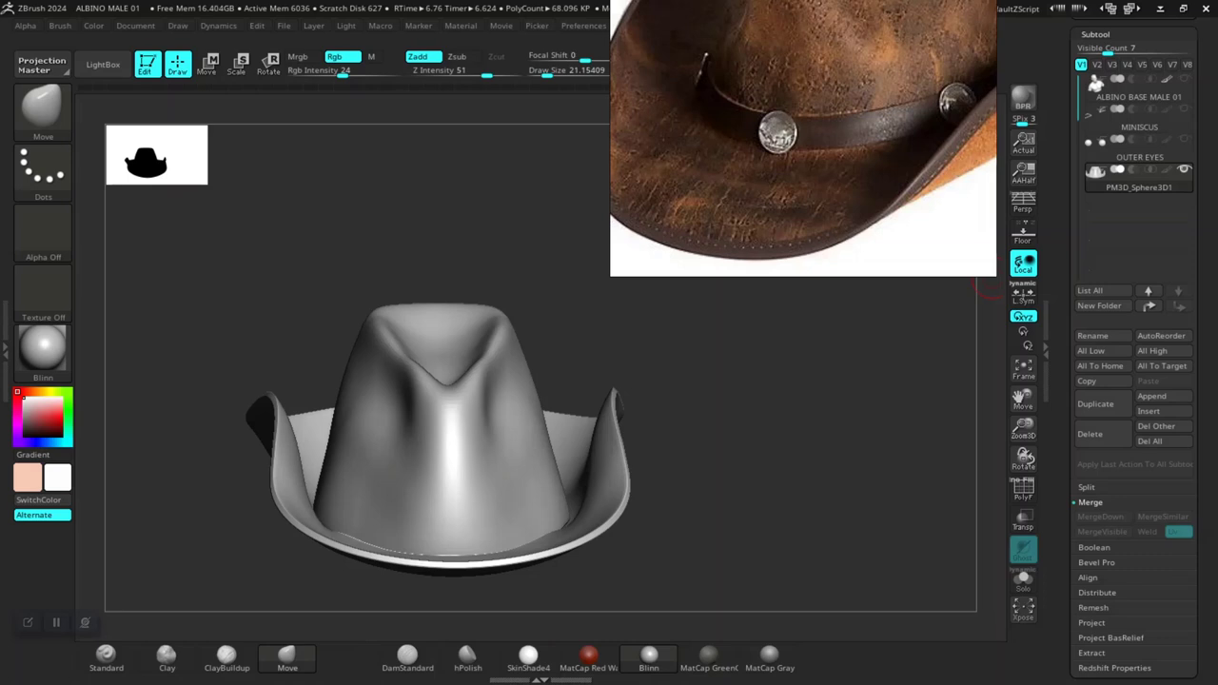
drag(995, 275, 961, 239)
scroll(781, 119, down, 3)
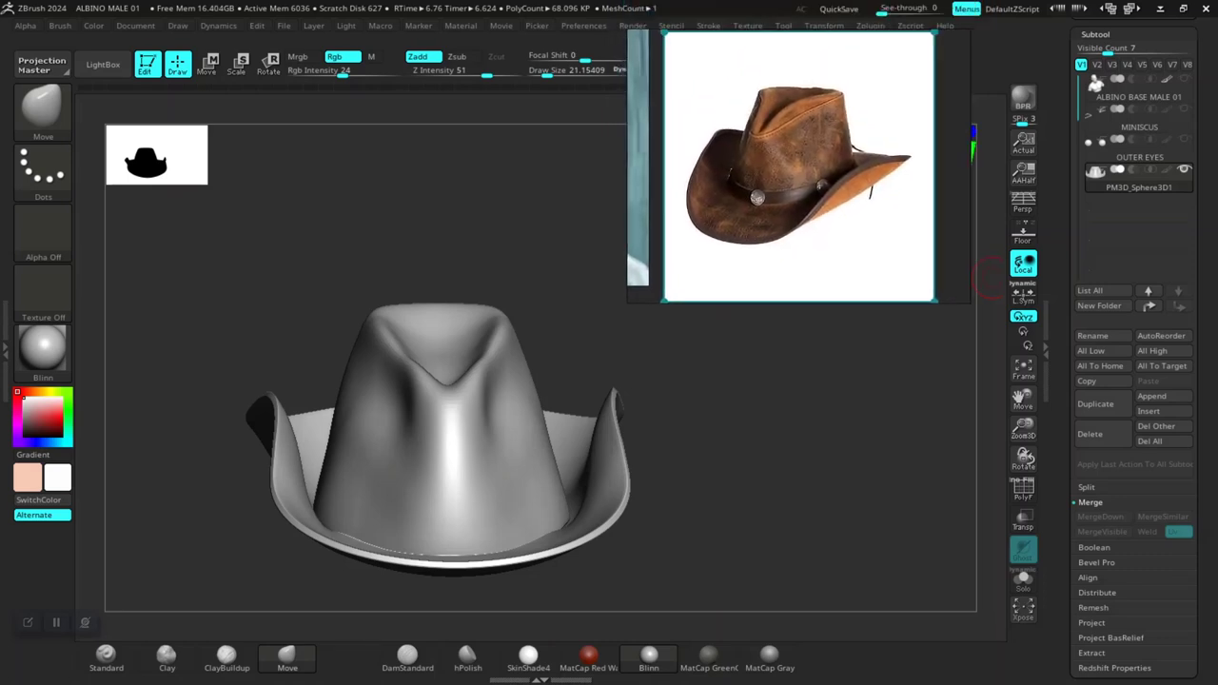
Step: Move the reference image to the top-left corner and pan the hat up into view
shift+drag(705, 419, 734, 431)
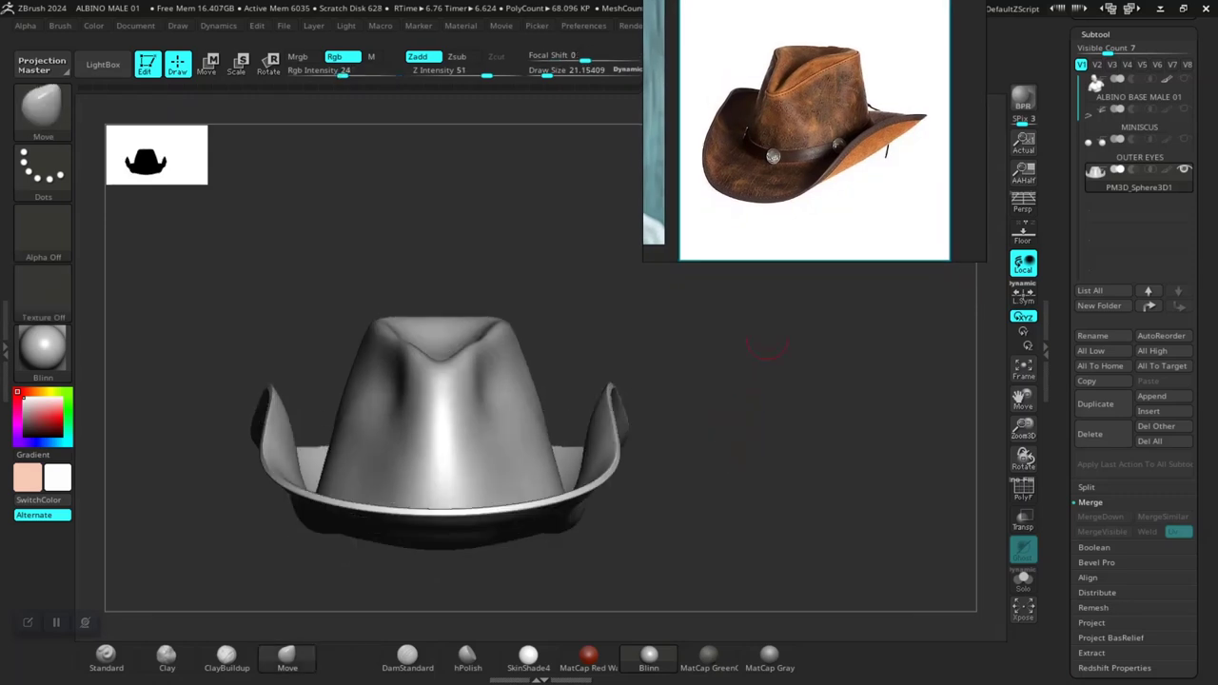
drag(814, 133, 502, 134)
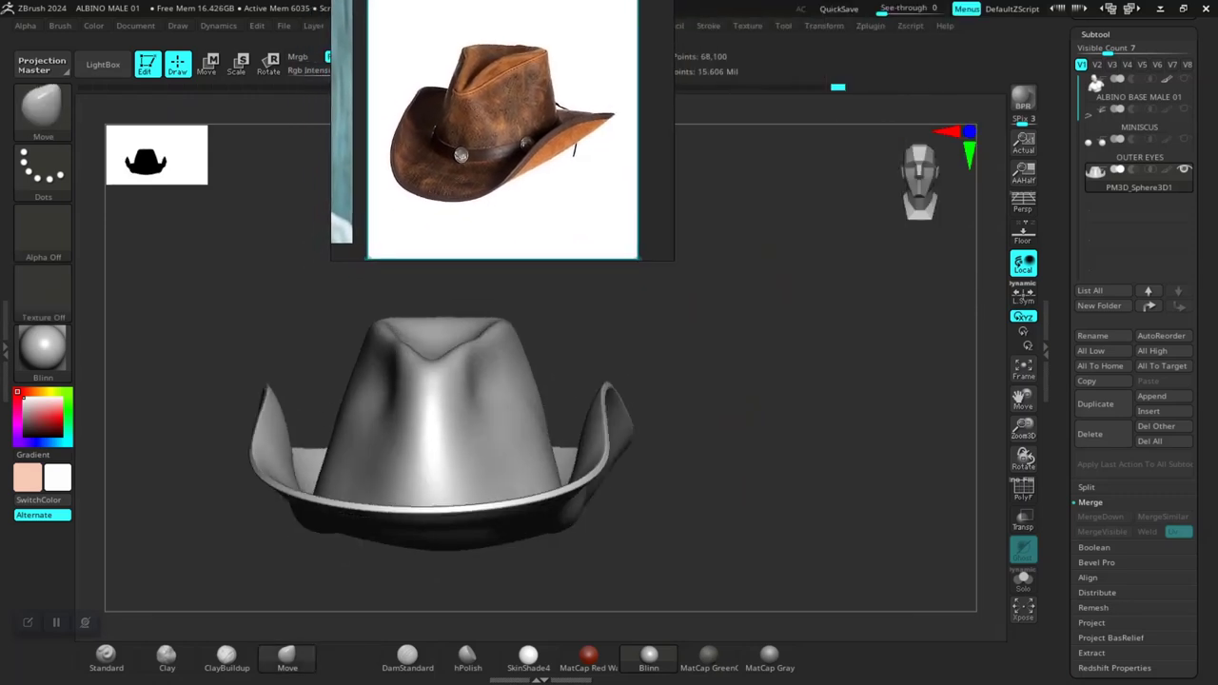
mouse_move(819, 381)
right_down()
mouse_move(843, 394)
mouse_move(836, 455)
right_up()
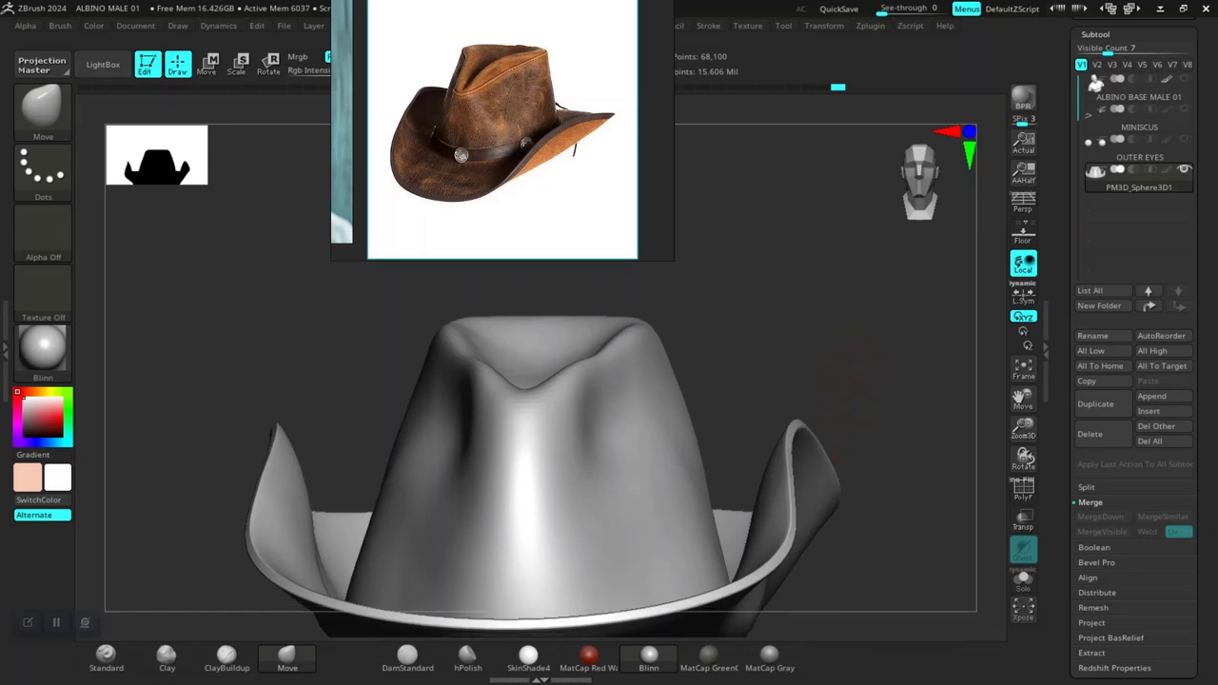
alt+right_drag(653, 246, 652, 204)
drag(533, 143, 351, 143)
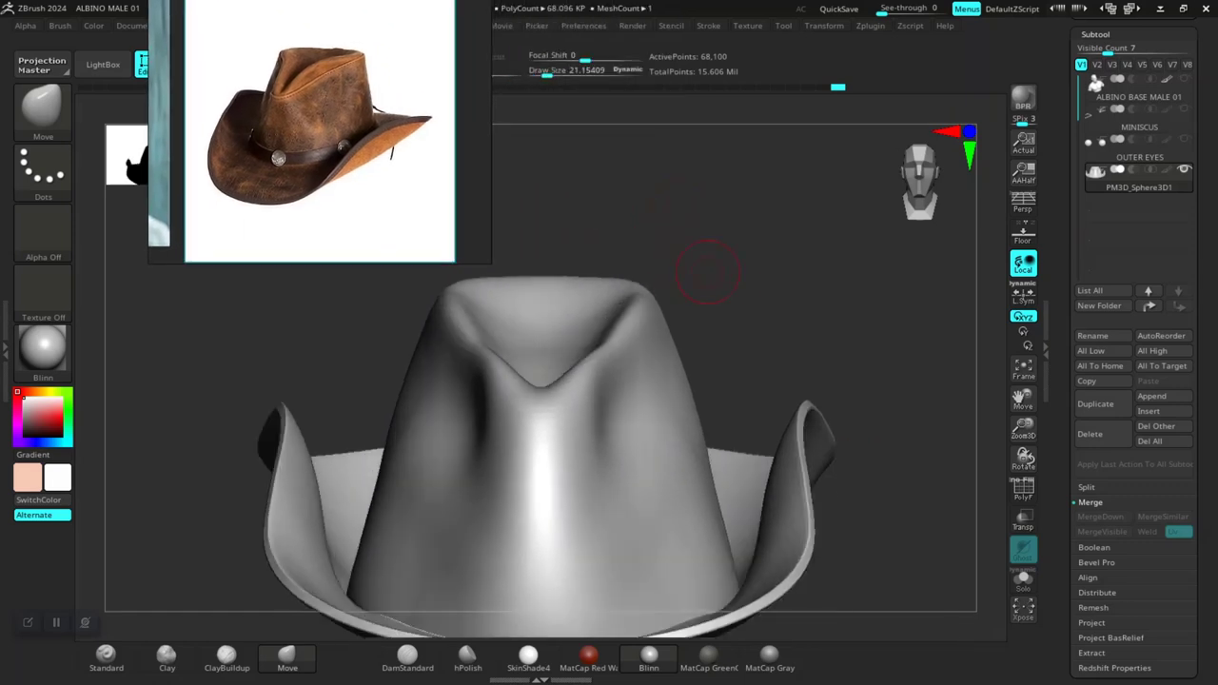
alt+right_drag(708, 272, 725, 187)
drag(351, 142, 236, 166)
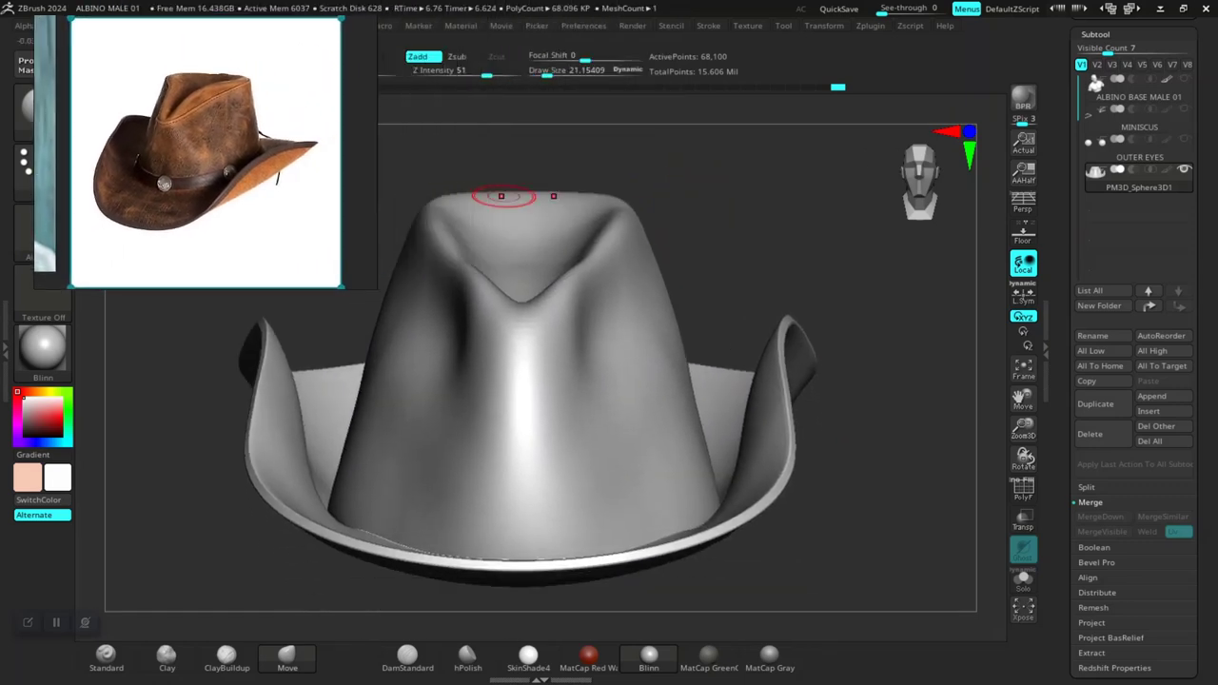
Step: Orbit to show more of the brim and turn on PolyFrame to display polygroup colours
right_drag(501, 195, 740, 193)
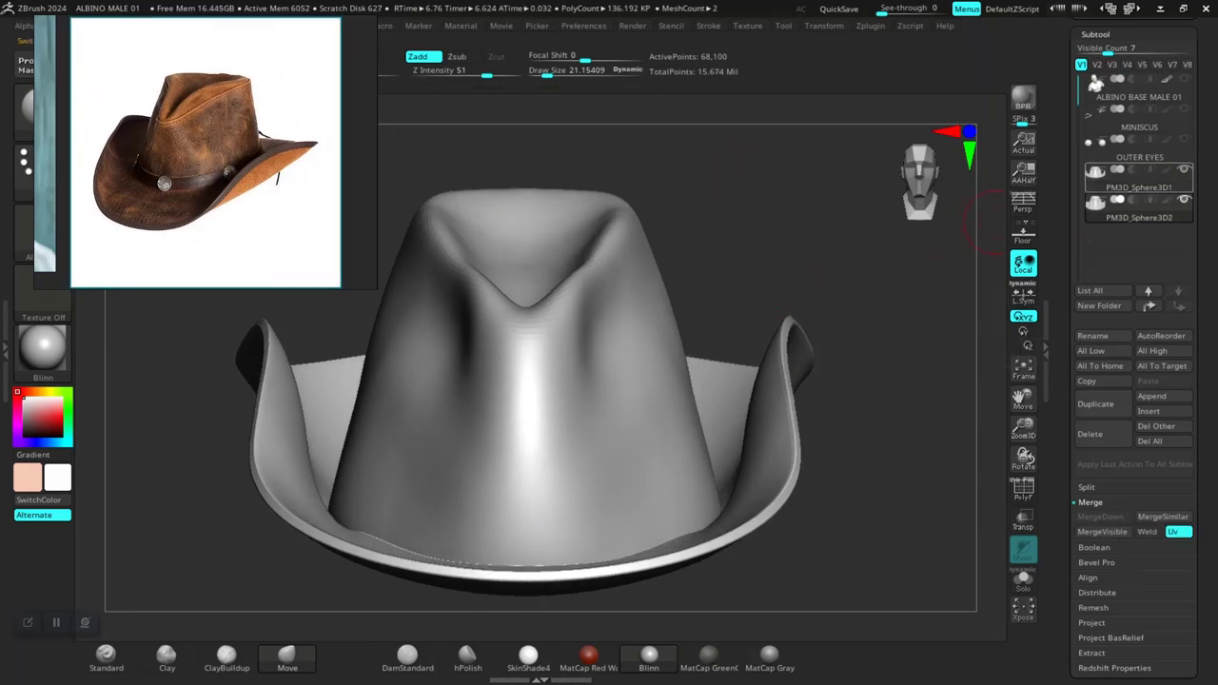
mouse_move(1023, 265)
right_drag(876, 351, 836, 382)
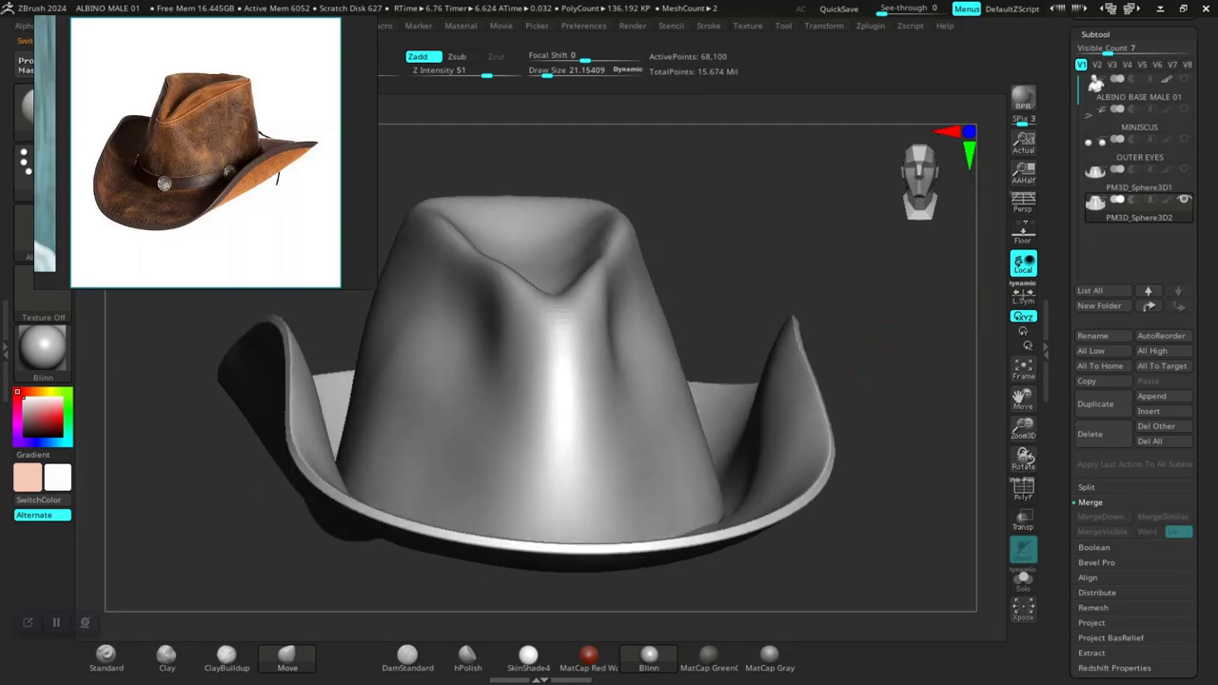
key(shift+f)
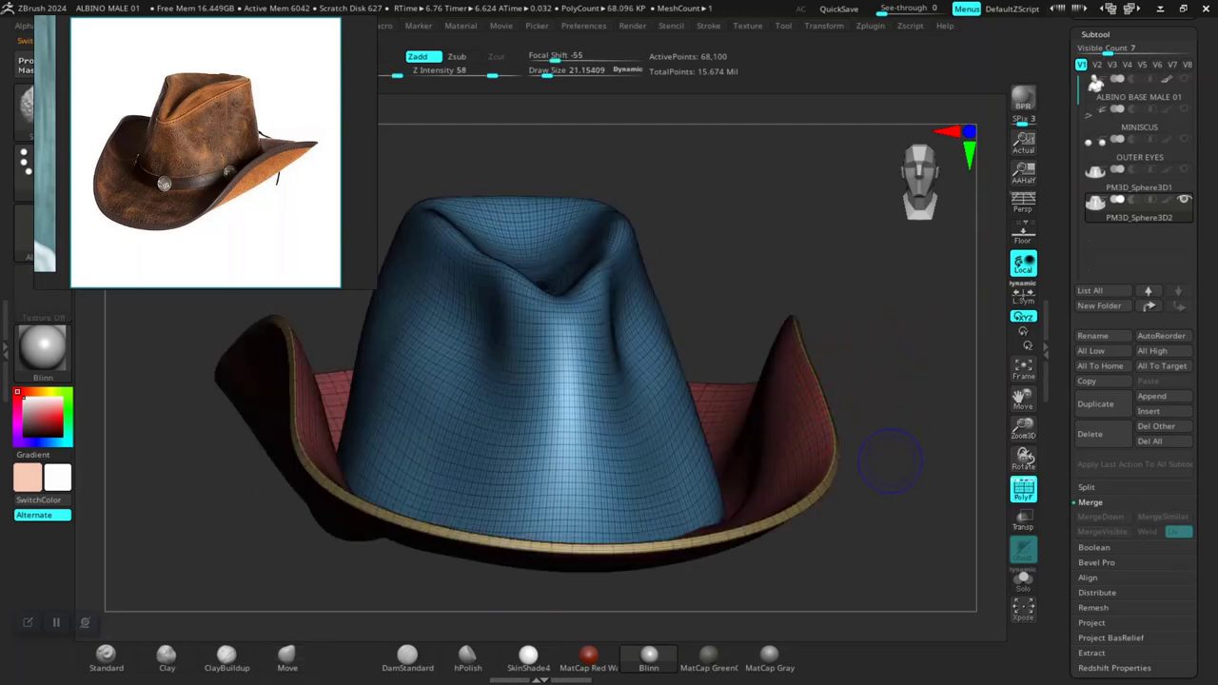
Step: Drop the copied hat one subdivision level and orbit around to inspect the crown
key(shift+d)
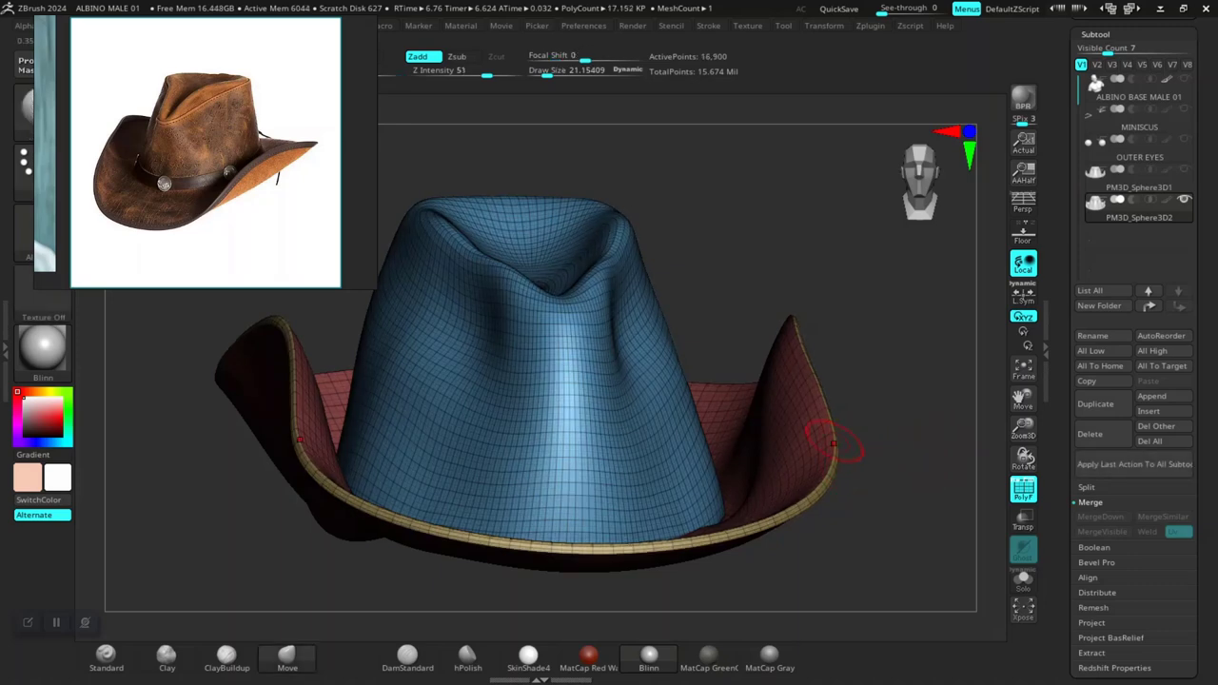
mouse_move(804, 322)
right_down()
mouse_move(809, 456)
mouse_move(900, 419)
right_up()
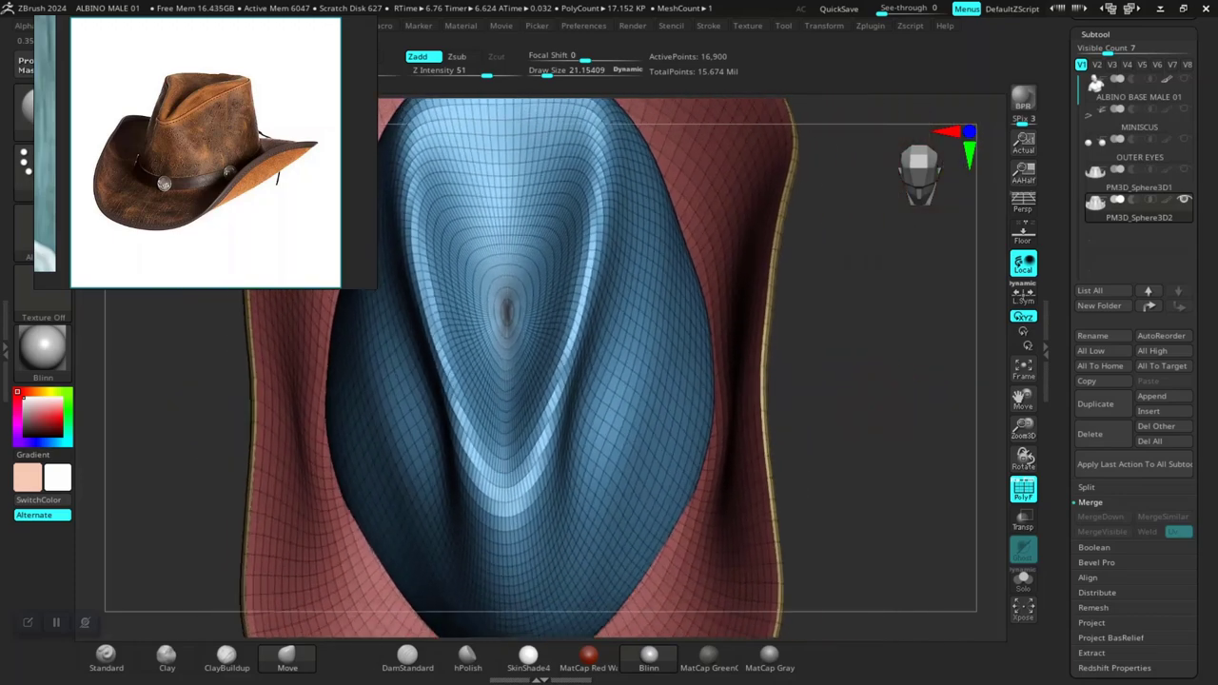
key(shift+f)
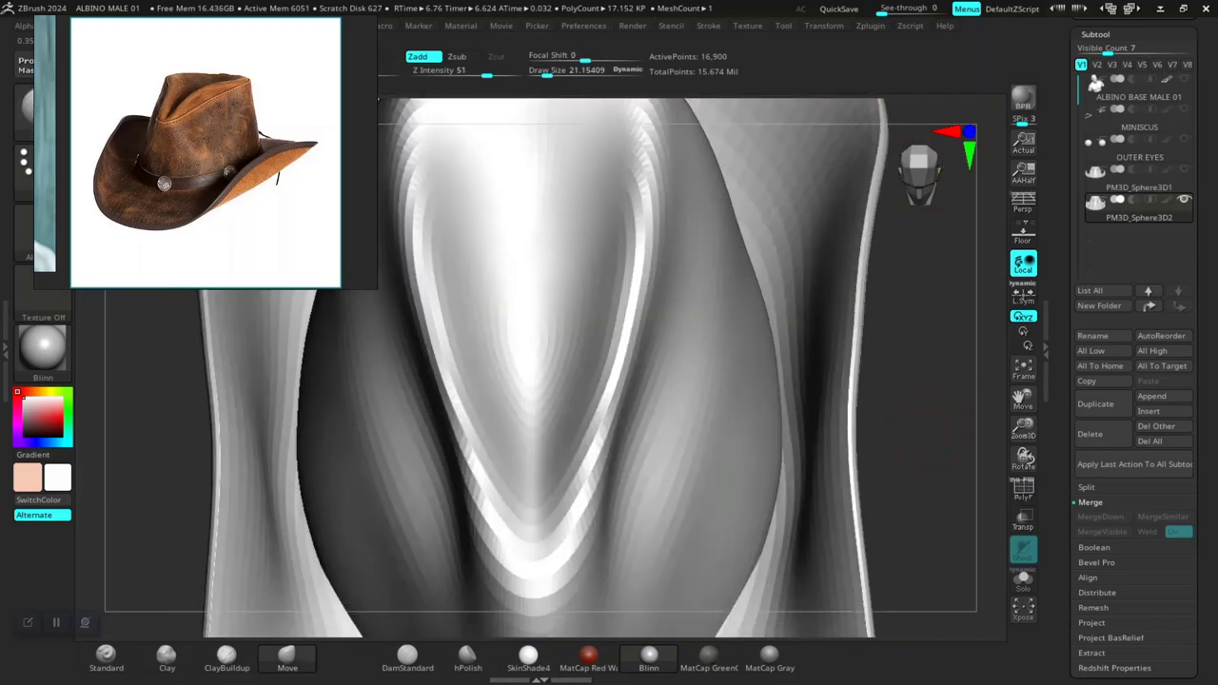
right_drag(911, 409, 937, 425)
key(shift+f)
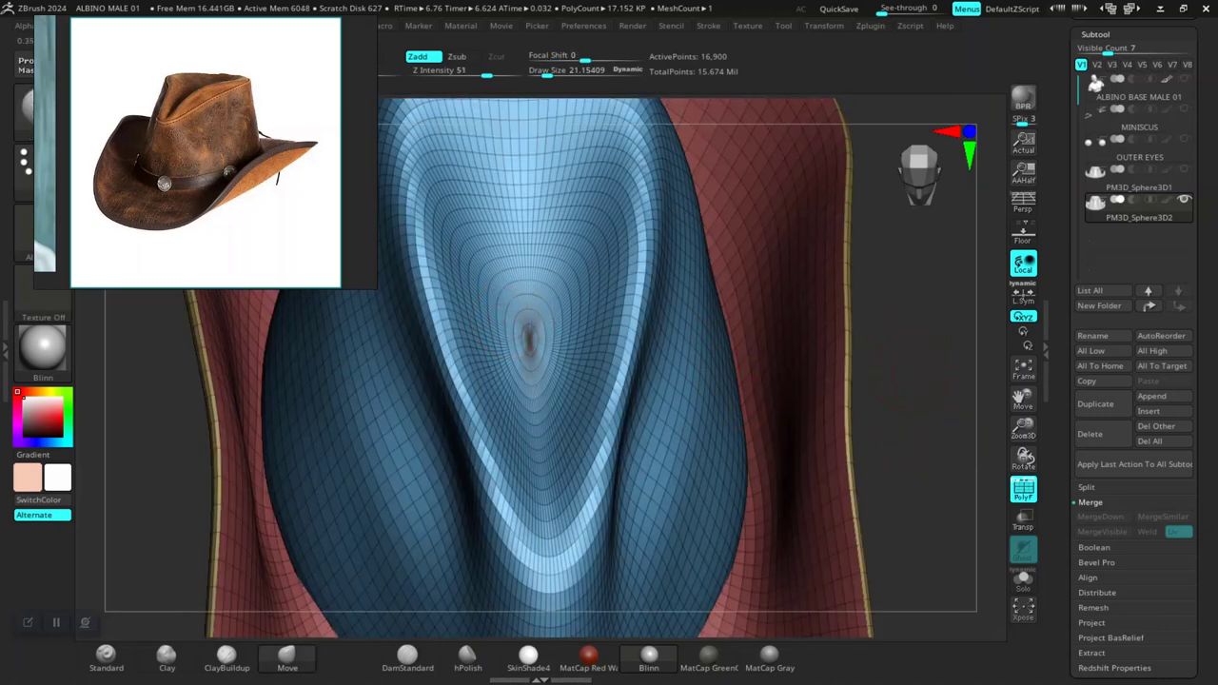
mouse_move(895, 371)
right_down()
mouse_move(898, 353)
mouse_move(761, 448)
mouse_move(674, 422)
mouse_move(702, 429)
mouse_move(742, 533)
right_up()
key(f)
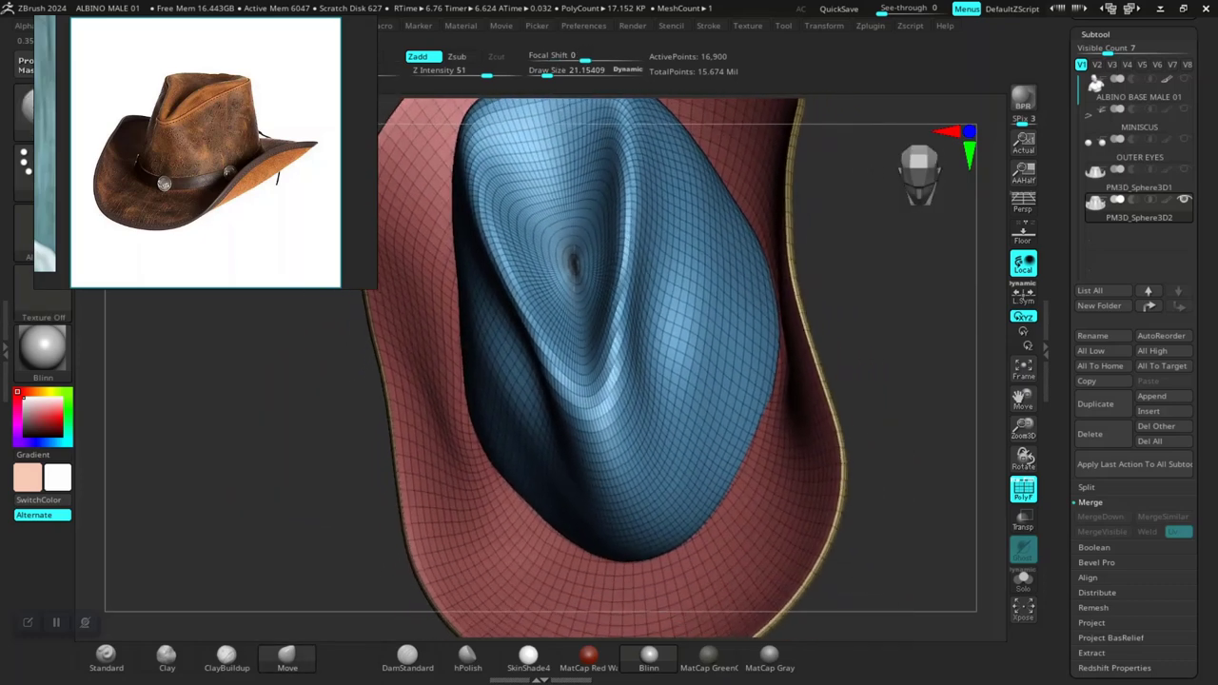
mouse_move(856, 400)
right_down()
mouse_move(881, 377)
mouse_move(857, 371)
mouse_move(800, 476)
mouse_move(780, 418)
mouse_move(800, 467)
mouse_move(804, 448)
right_up()
mouse_move(868, 407)
right_down()
mouse_move(876, 421)
mouse_move(946, 416)
mouse_move(928, 404)
mouse_move(904, 447)
right_up()
right_drag(826, 400, 826, 457)
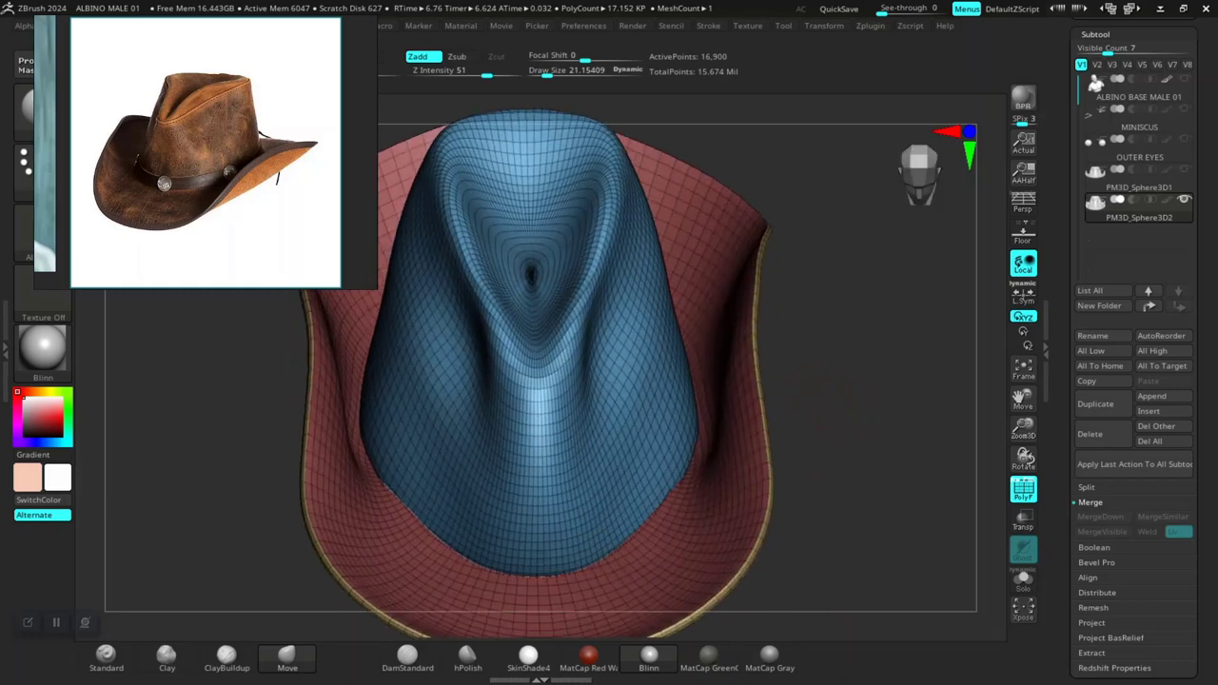
Step: Isolate the crown polygroup, then unhide the brim and orbit to check the crown-brim join
ctrl+shift+click(603, 408)
mouse_move(683, 429)
right_down()
mouse_move(677, 457)
mouse_move(679, 423)
right_up()
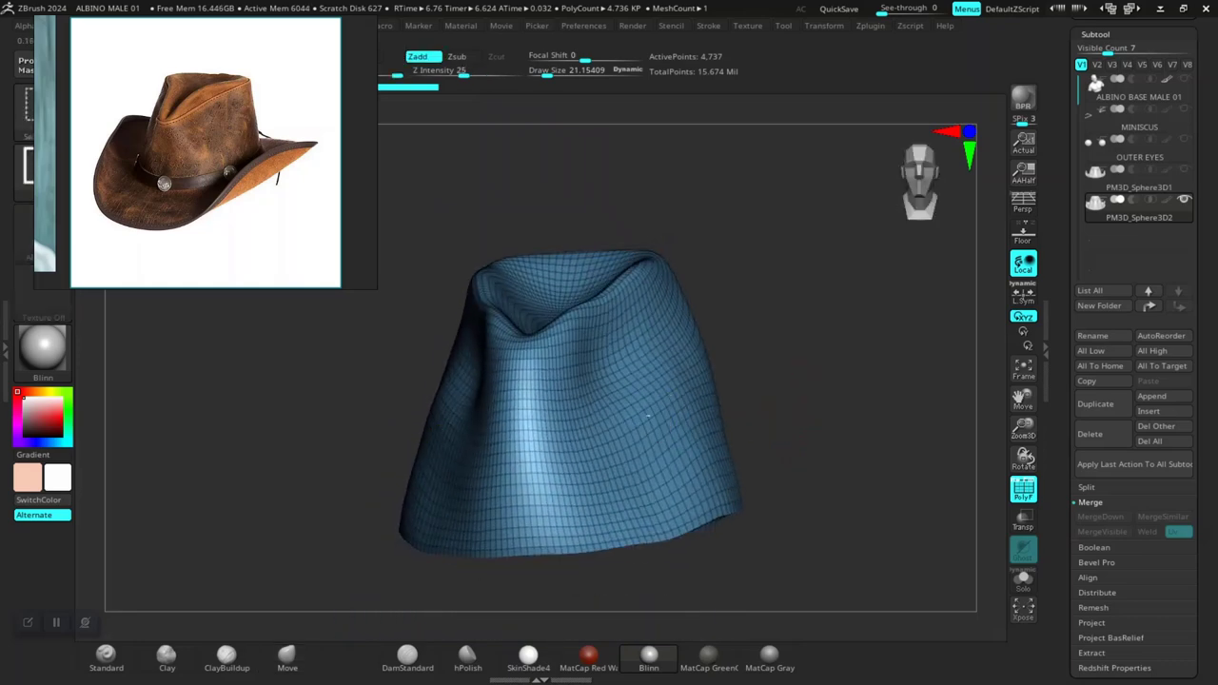
ctrl+shift+click(761, 533)
mouse_move(762, 533)
right_down()
mouse_move(754, 569)
mouse_move(775, 498)
mouse_move(745, 490)
right_up()
mouse_move(748, 539)
right_down()
mouse_move(743, 552)
mouse_move(802, 419)
right_up()
mouse_move(861, 461)
right_down()
mouse_move(859, 489)
mouse_move(888, 523)
right_up()
mouse_move(850, 459)
right_down()
mouse_move(905, 414)
mouse_move(897, 348)
mouse_move(810, 340)
mouse_move(790, 381)
mouse_move(848, 321)
mouse_move(876, 353)
mouse_move(894, 340)
mouse_move(895, 448)
mouse_move(933, 495)
mouse_move(924, 408)
mouse_move(892, 409)
right_up()
right_drag(928, 331, 679, 281)
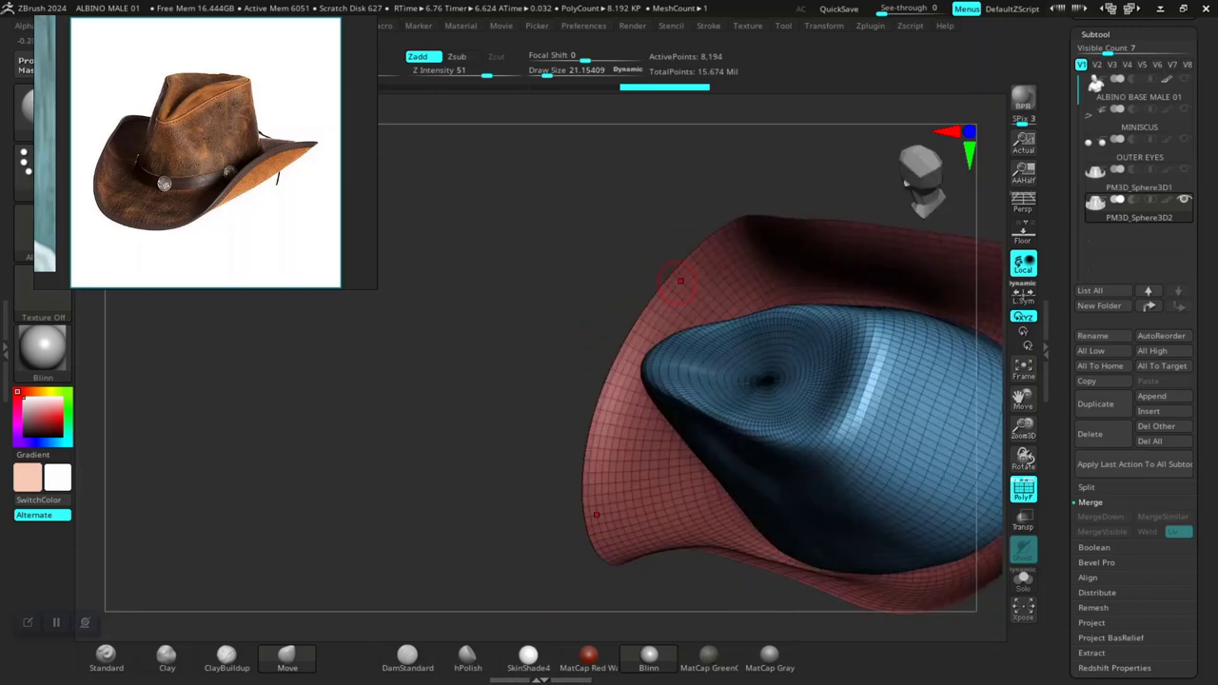
mouse_move(367, 464)
right_down()
mouse_move(851, 427)
mouse_move(867, 386)
right_up()
Step: Scroll the Tool palette and expand Geometry > Modify Topology
scroll(1132, 381, down, 2)
scroll(1132, 381, down, 2)
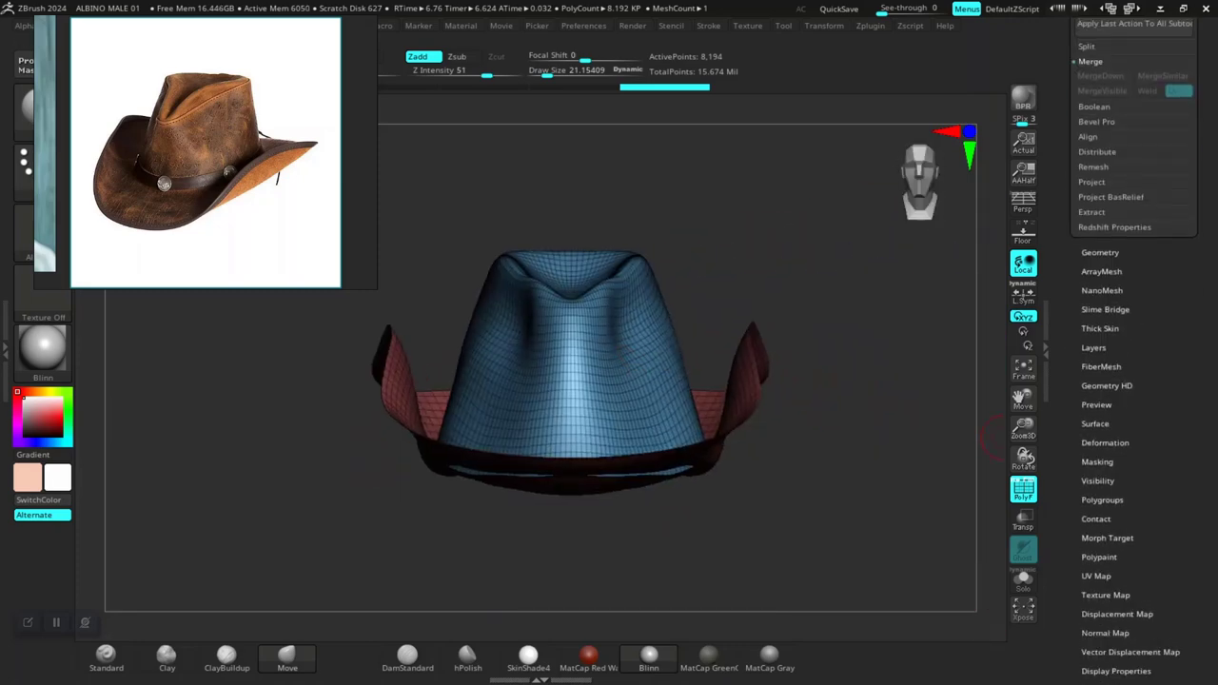
scroll(1132, 381, down, 1)
scroll(1133, 381, down, 2)
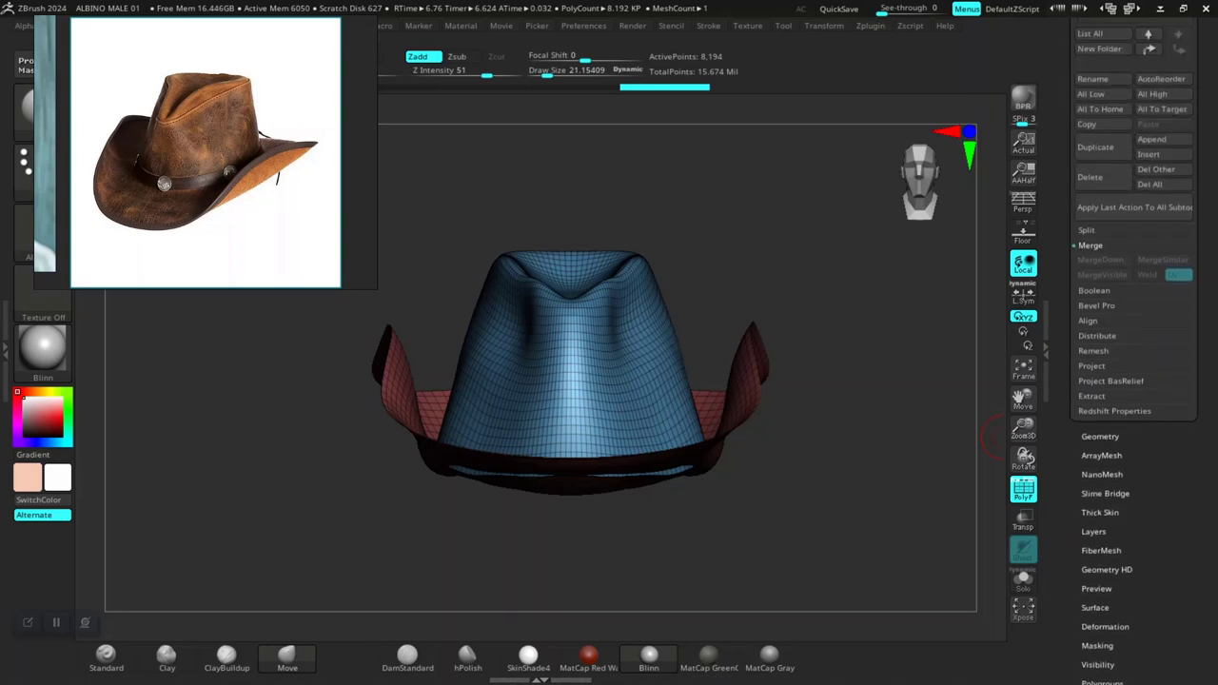
click(1100, 435)
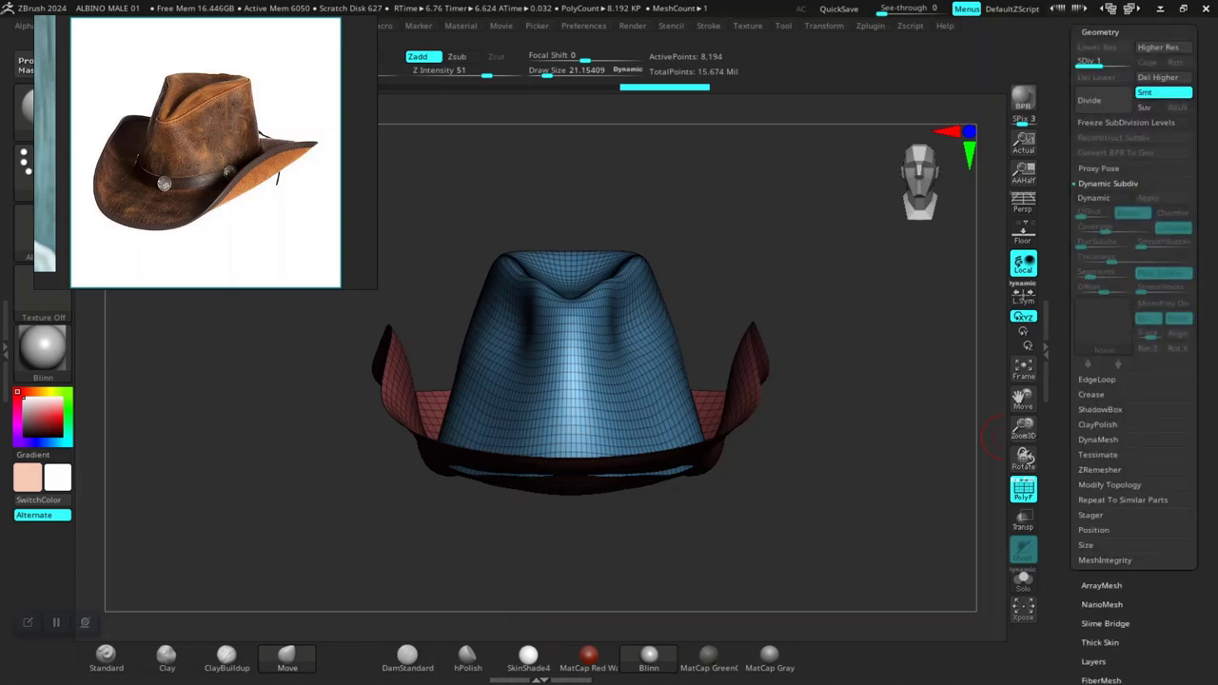
click(1110, 484)
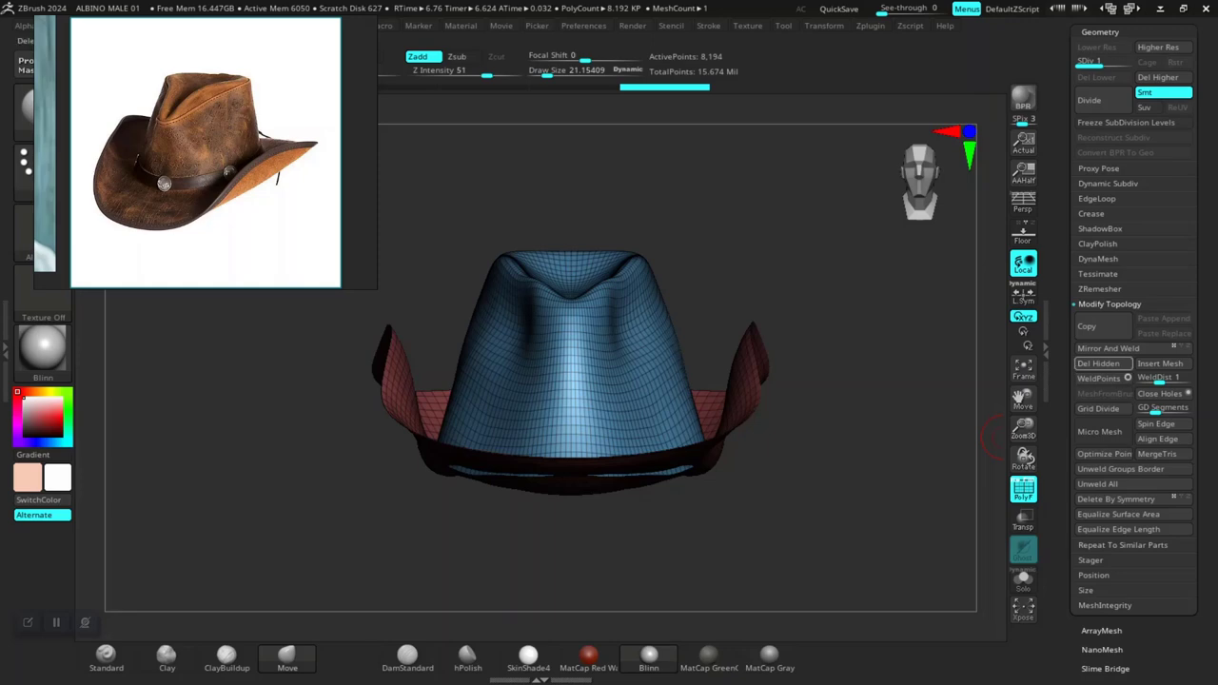
Step: Orbit around the hat to inspect the crown-to-brim gap and zoom the reference image
mouse_move(870, 400)
mouse_down()
mouse_move(877, 487)
mouse_move(885, 476)
mouse_up()
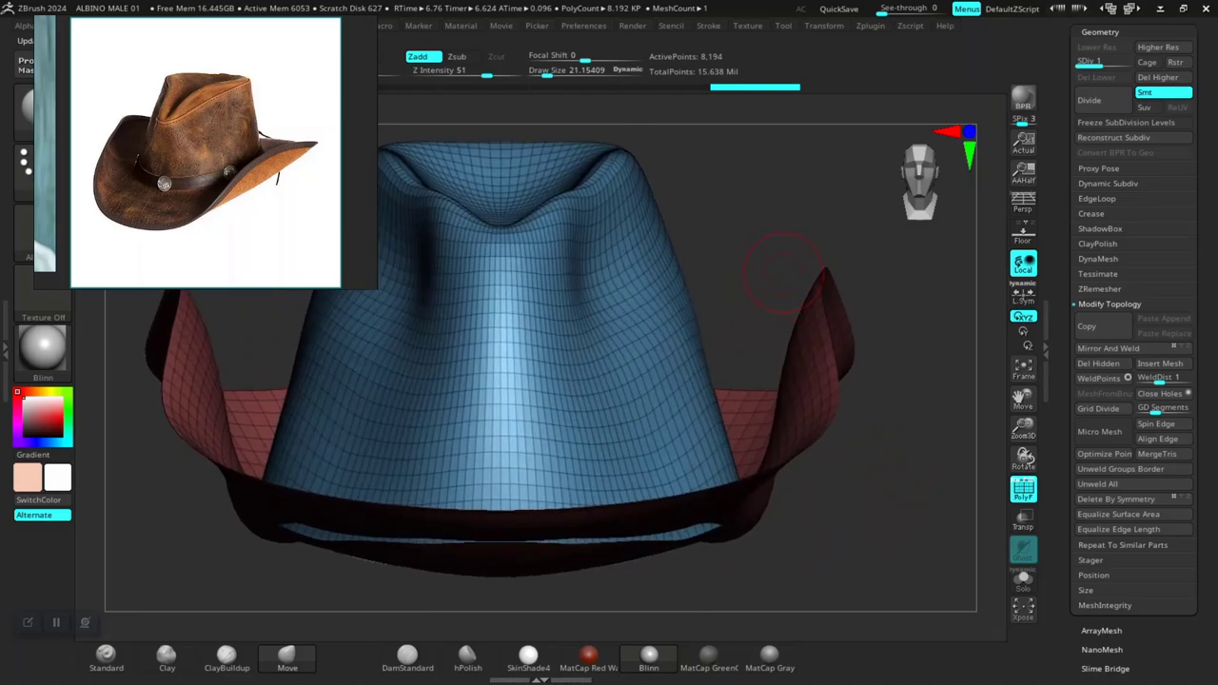
mouse_move(784, 271)
alt+mouse_down()
mouse_move(771, 330)
mouse_move(762, 285)
mouse_move(770, 418)
alt+mouse_up()
drag(766, 266, 767, 324)
mouse_move(809, 476)
mouse_down()
mouse_move(875, 390)
mouse_move(878, 516)
mouse_move(752, 486)
mouse_move(741, 340)
mouse_up()
mouse_move(761, 514)
mouse_down()
mouse_move(788, 530)
mouse_move(809, 476)
mouse_up()
drag(795, 533, 786, 587)
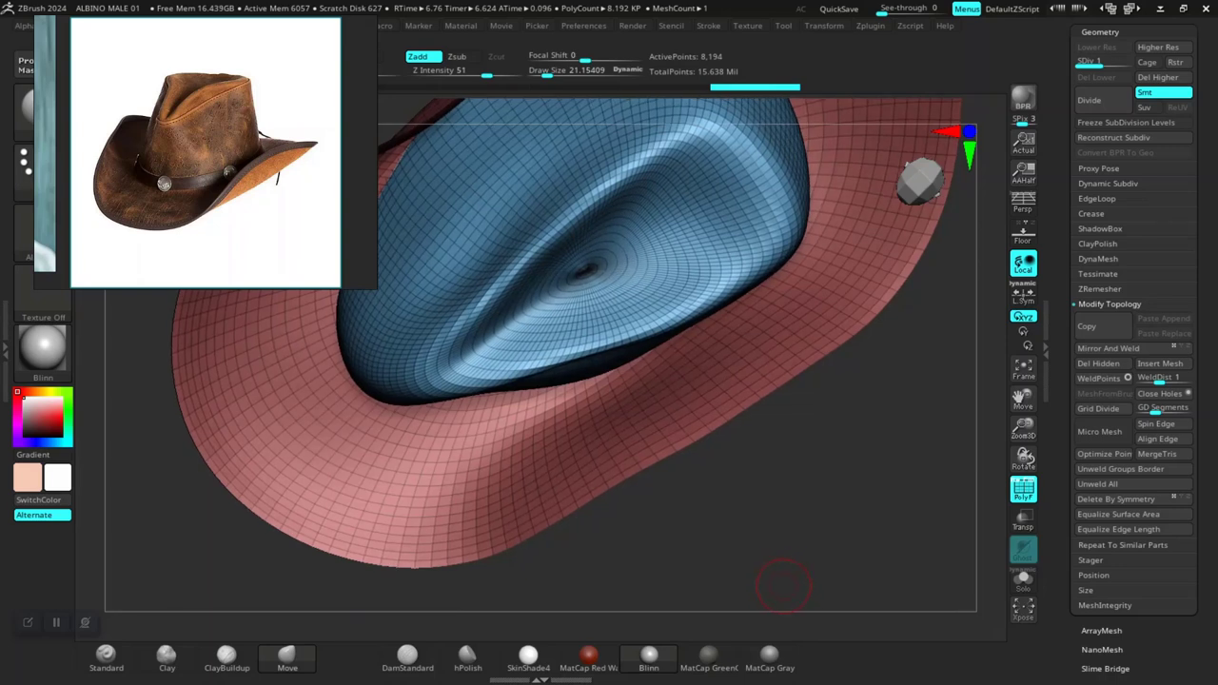
drag(777, 583, 657, 481)
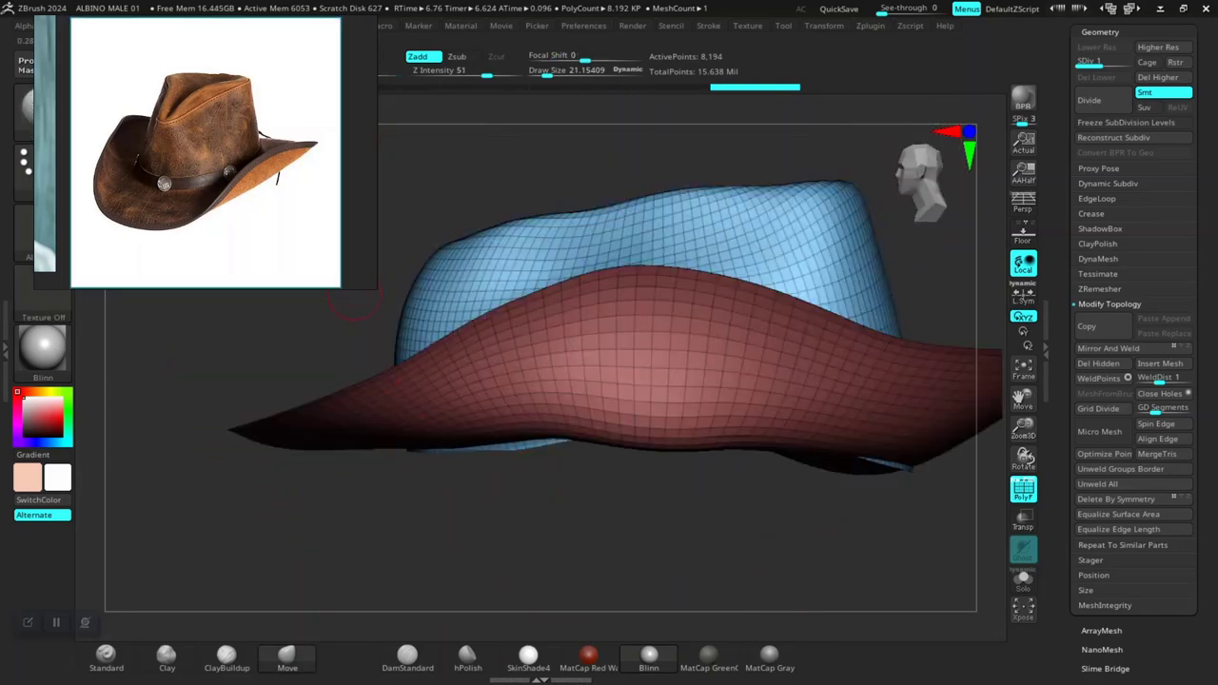
scroll(188, 159, up, 2)
scroll(188, 159, up, 3)
scroll(188, 159, up, 3)
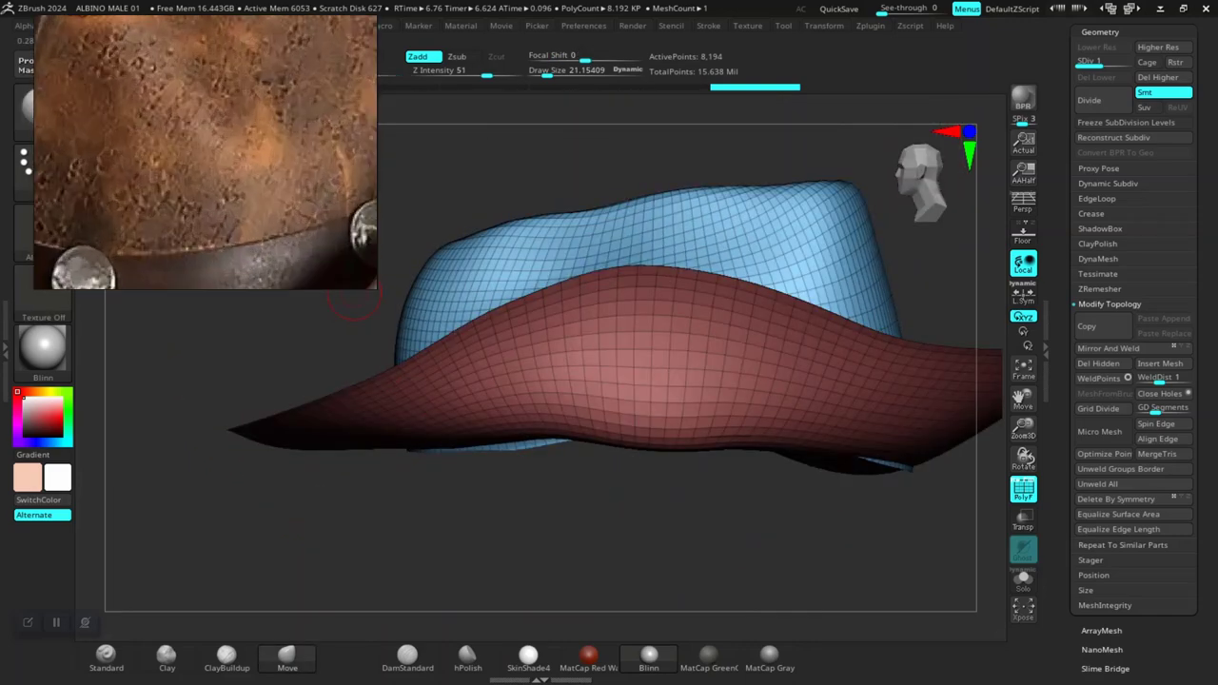
scroll(187, 159, down, 2)
scroll(187, 159, down, 2)
scroll(187, 159, down, 2)
scroll(187, 159, down, 1)
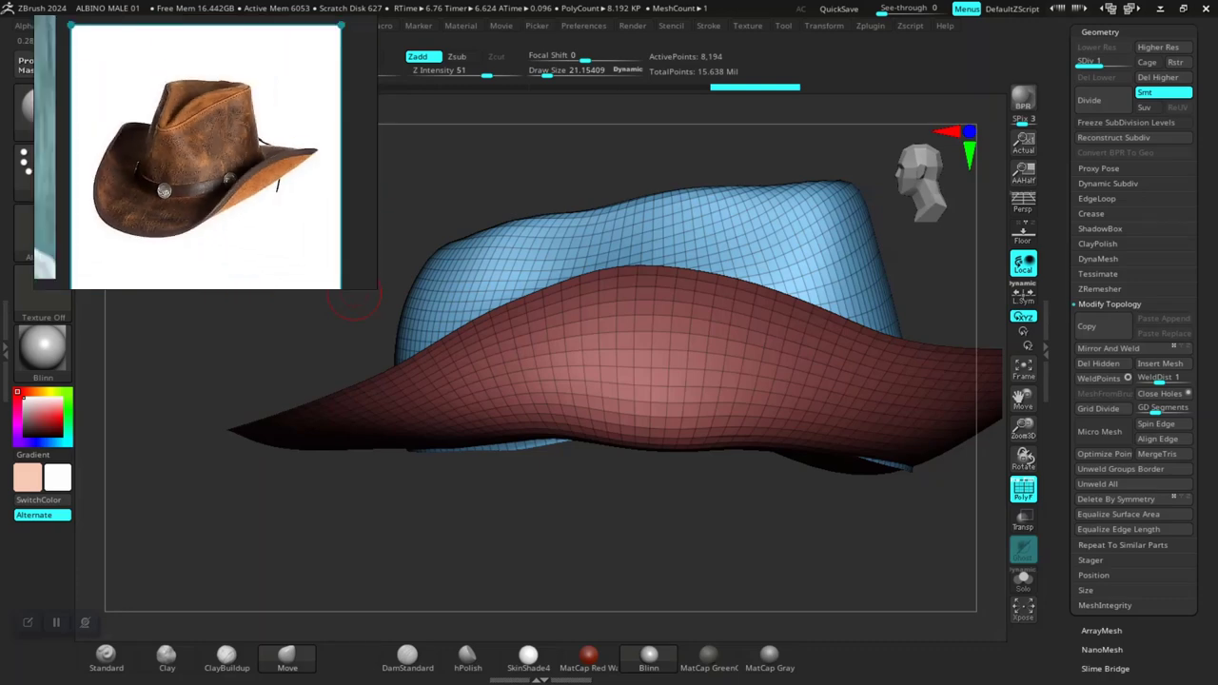
Step: Return to a front view of the whole hat and hide the brim to isolate the crown
mouse_move(438, 540)
mouse_down()
mouse_move(498, 544)
mouse_move(666, 490)
mouse_move(685, 394)
mouse_up()
mouse_move(876, 455)
mouse_down()
mouse_move(870, 422)
mouse_move(821, 476)
mouse_move(835, 338)
mouse_up()
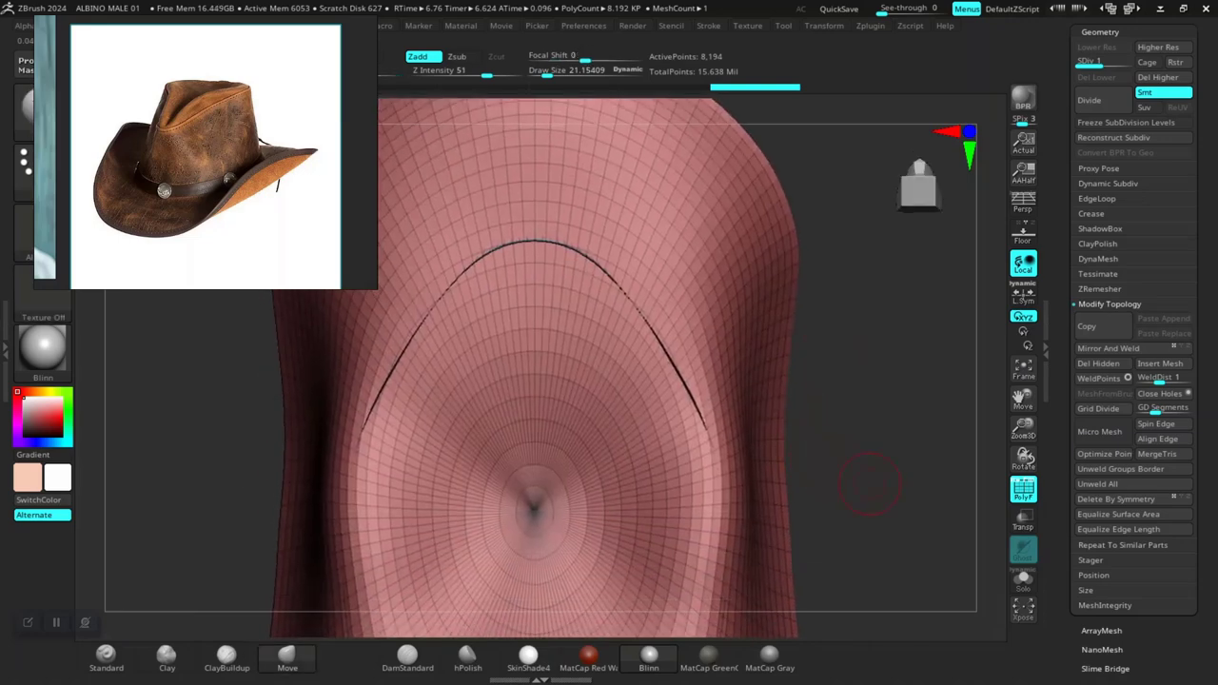
mouse_move(870, 485)
mouse_down()
mouse_move(845, 594)
mouse_move(782, 507)
mouse_move(633, 371)
mouse_up()
ctrl+shift+click(648, 333)
Step: Mask the crown, reveal the brim again, and invert the mask so the brim is protected
ctrl+click(971, 463)
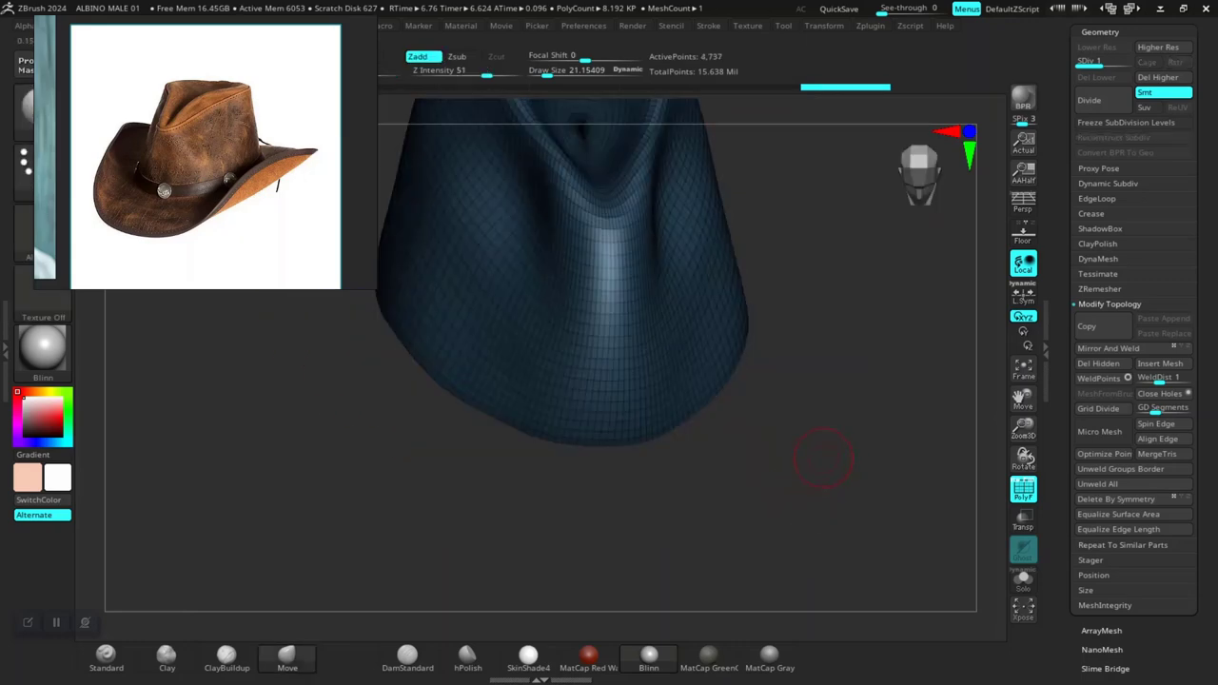
ctrl+shift+click(952, 462)
ctrl+click(857, 464)
key(shift+f)
mouse_move(848, 485)
mouse_down()
mouse_move(593, 485)
mouse_move(667, 448)
mouse_move(603, 361)
mouse_move(666, 371)
mouse_up()
Step: Enlarge the Draw Size and orbit to the crown-brim seam, moving the reference photo aside
key(space)
drag(580, 479, 409, 448)
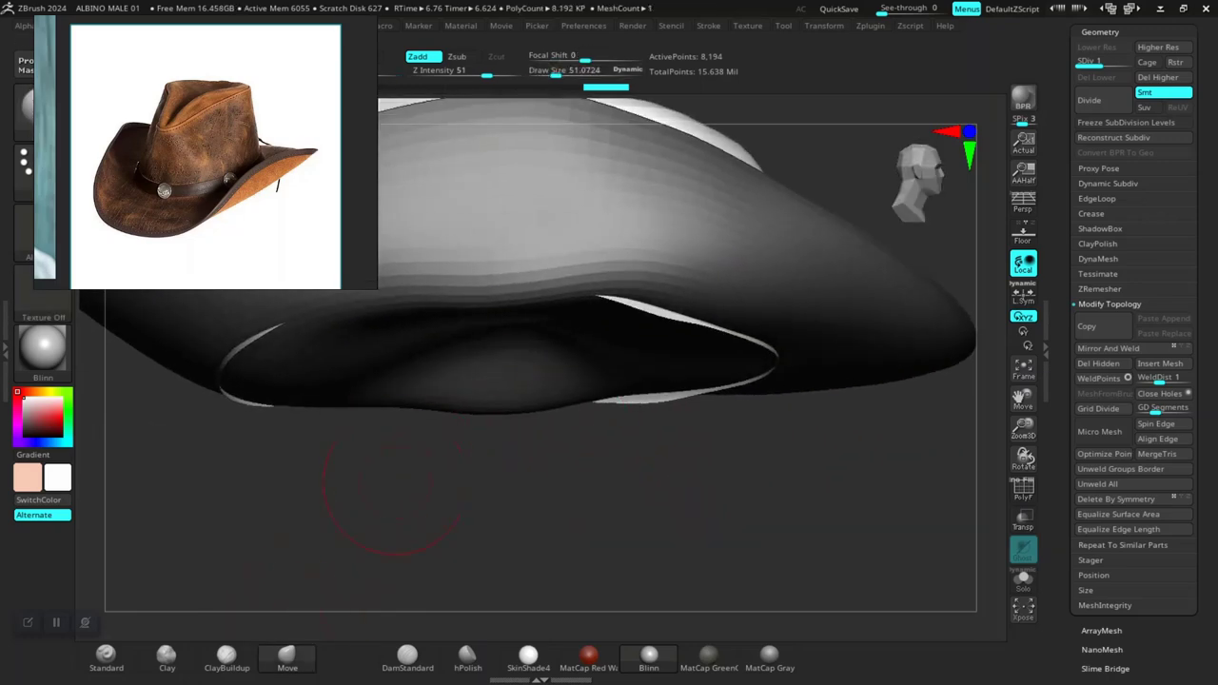
key(space)
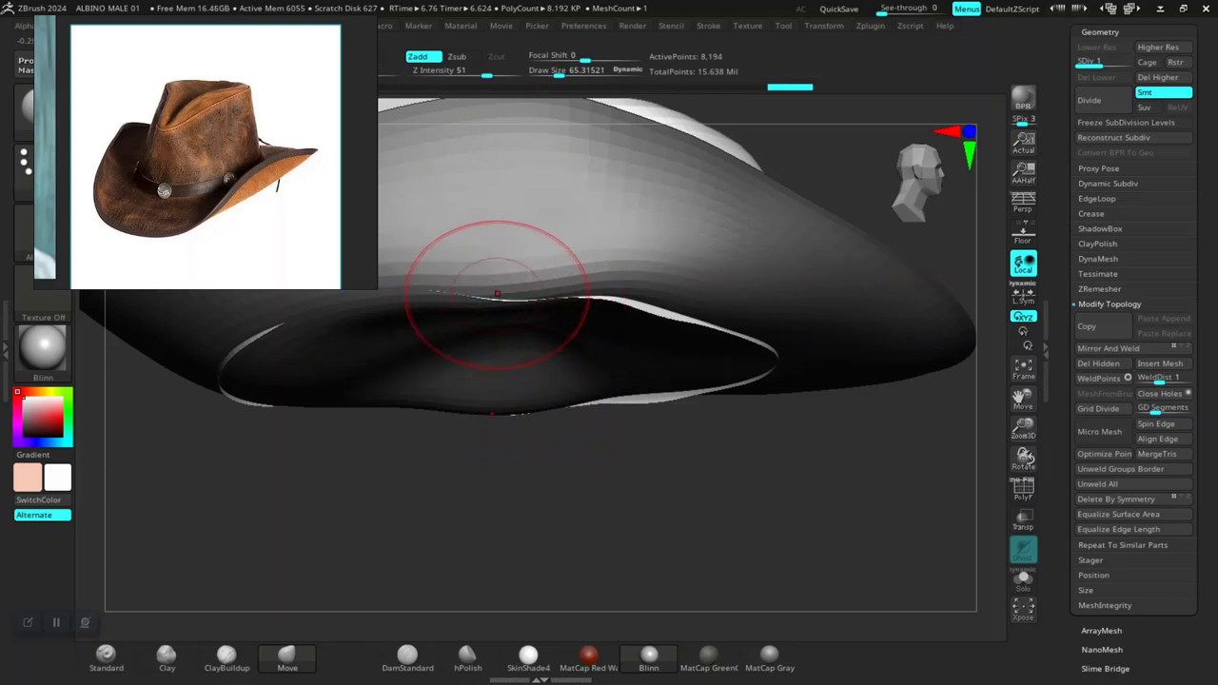
drag(412, 514, 498, 325)
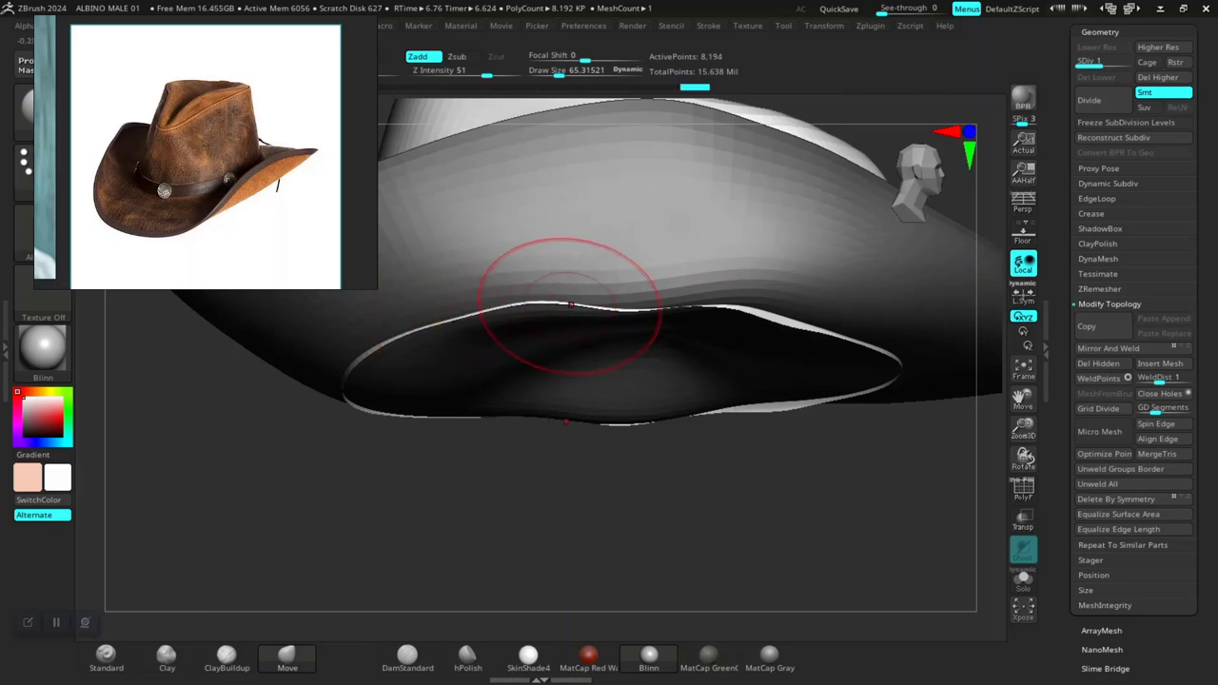
drag(680, 377, 645, 381)
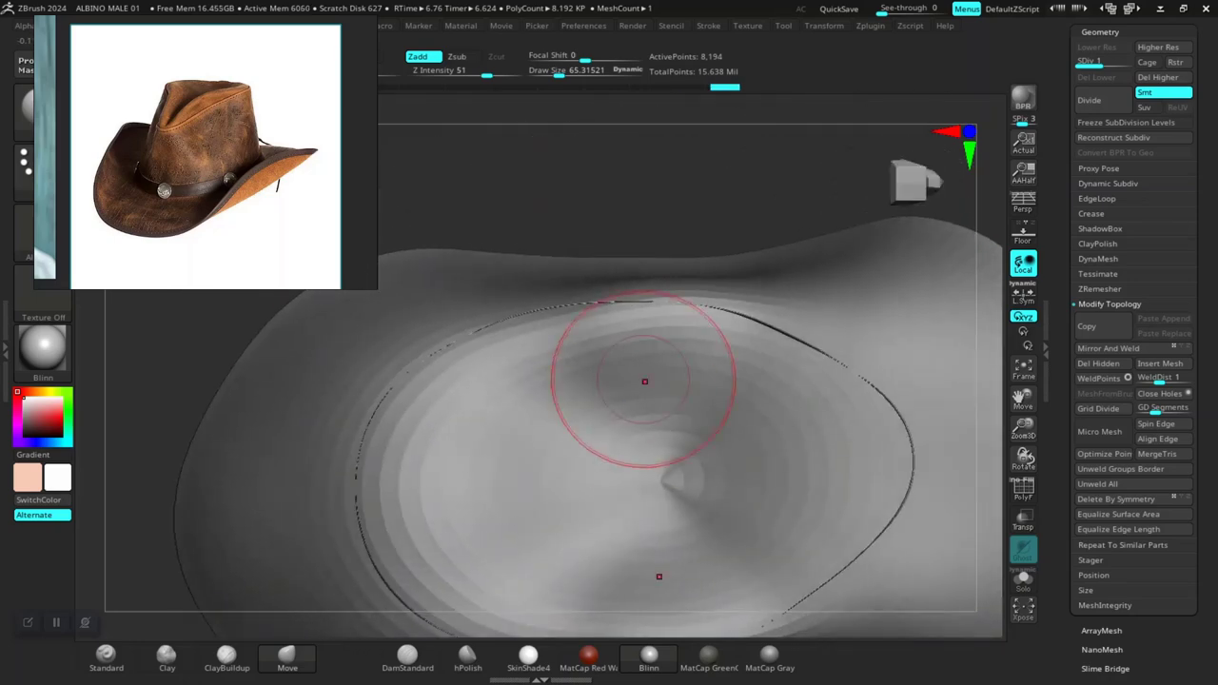
key(shift+f)
drag(602, 181, 628, 251)
drag(628, 169, 639, 152)
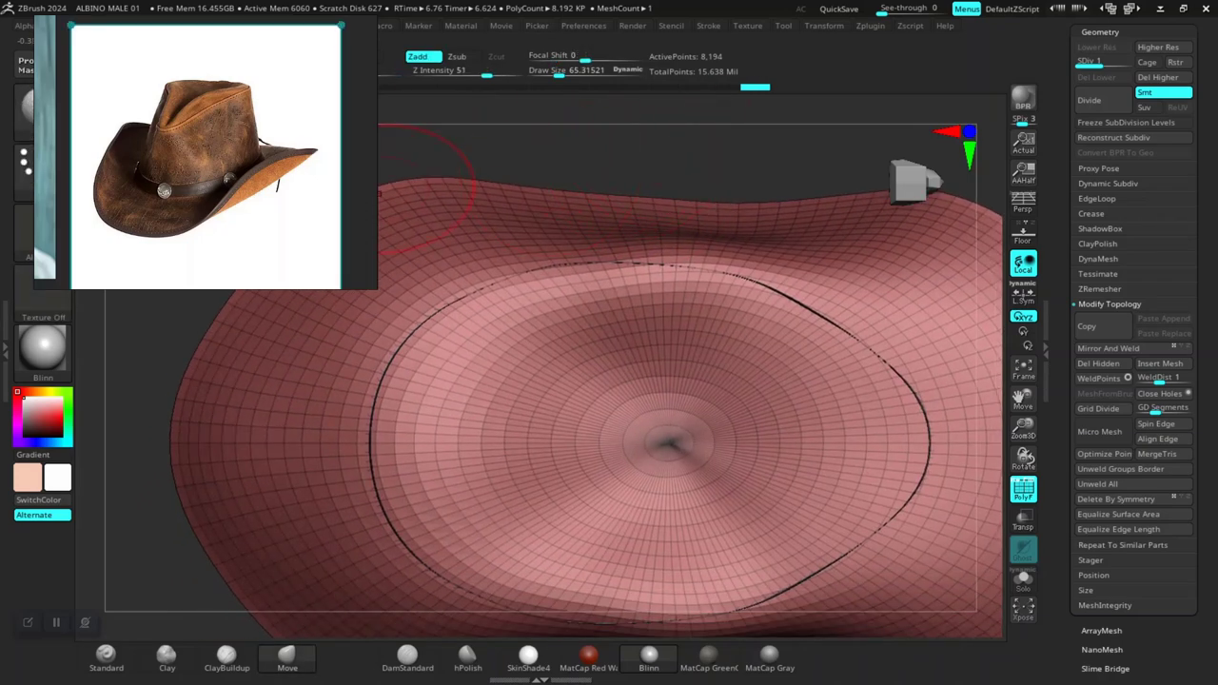
drag(381, 177, 342, 173)
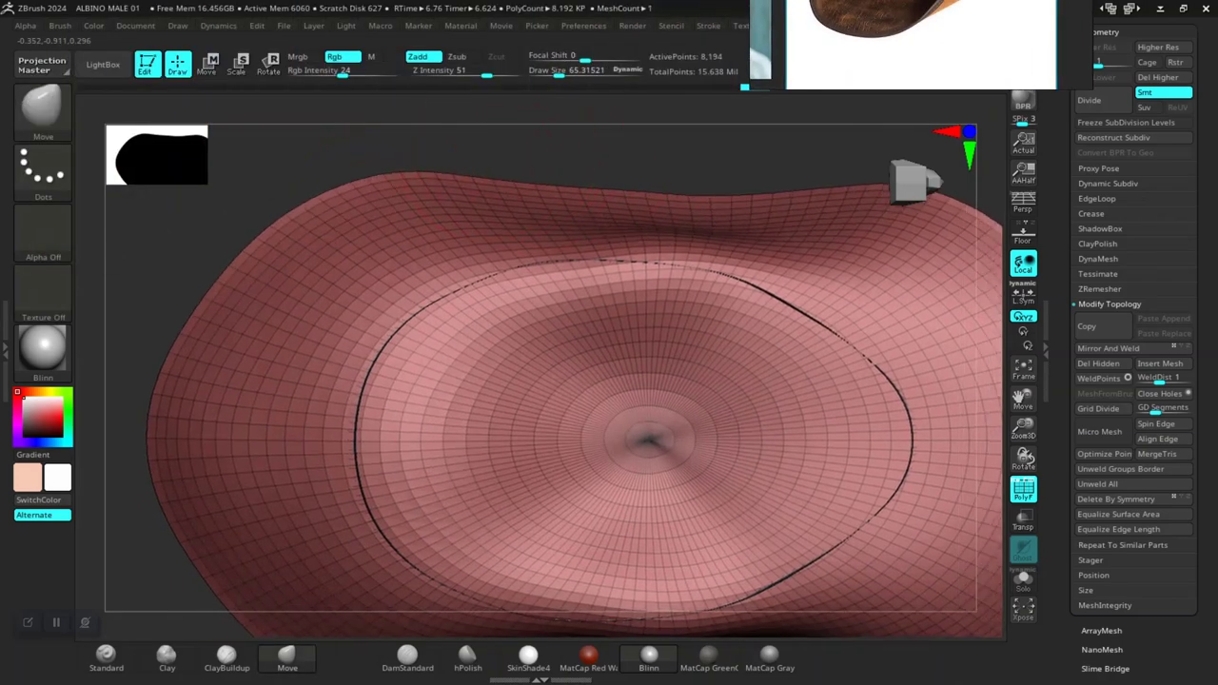
mouse_move(438, 143)
mouse_down()
mouse_move(490, 133)
mouse_move(424, 209)
mouse_move(494, 324)
mouse_up()
key(space)
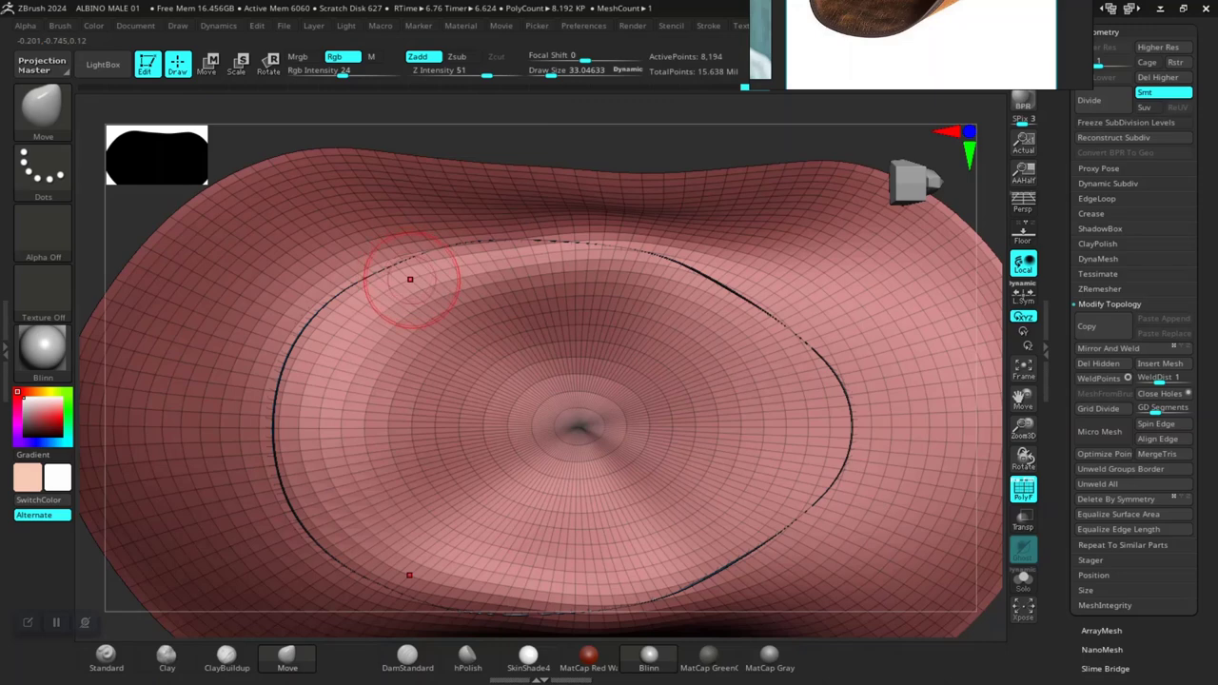
drag(433, 143, 561, 133)
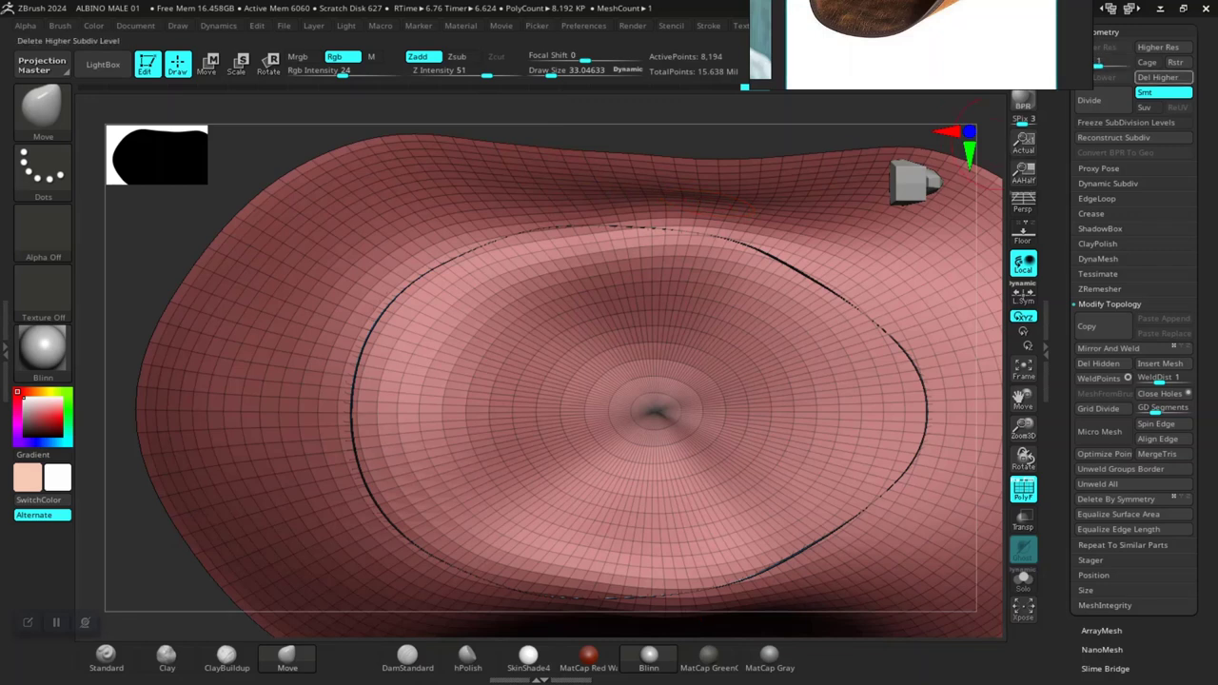
Step: Use Geometry > Del Higher to remove every subdivision level above the base mesh
click(1163, 77)
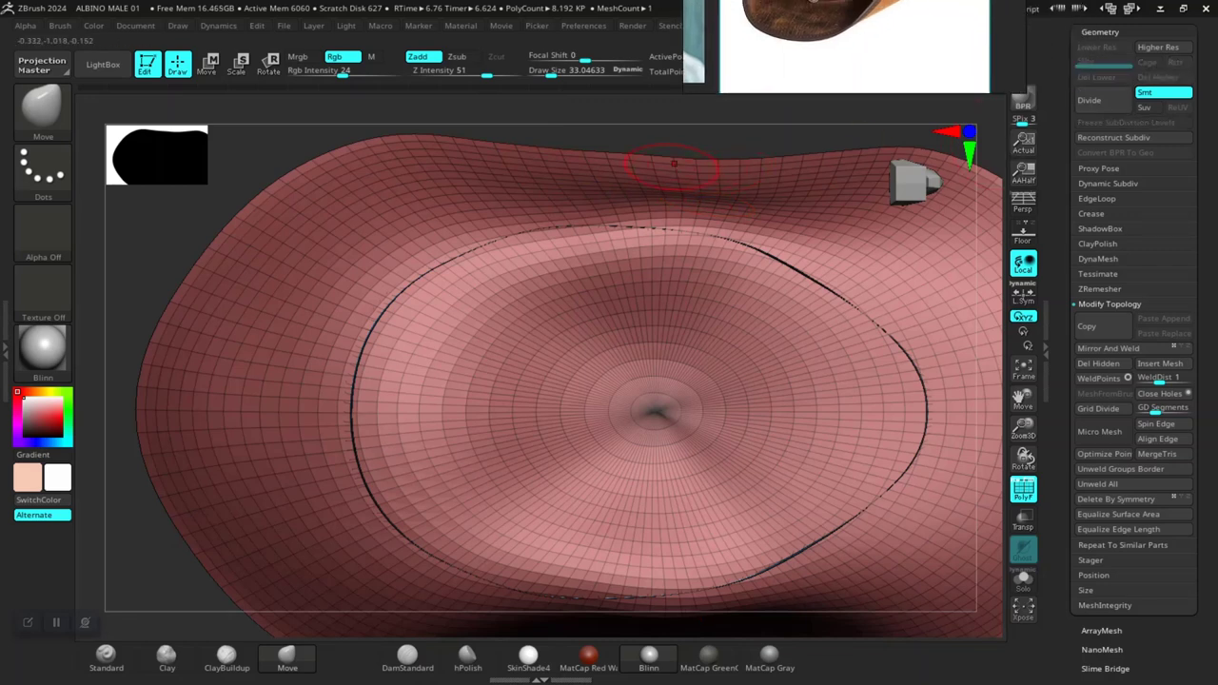
drag(509, 135, 518, 133)
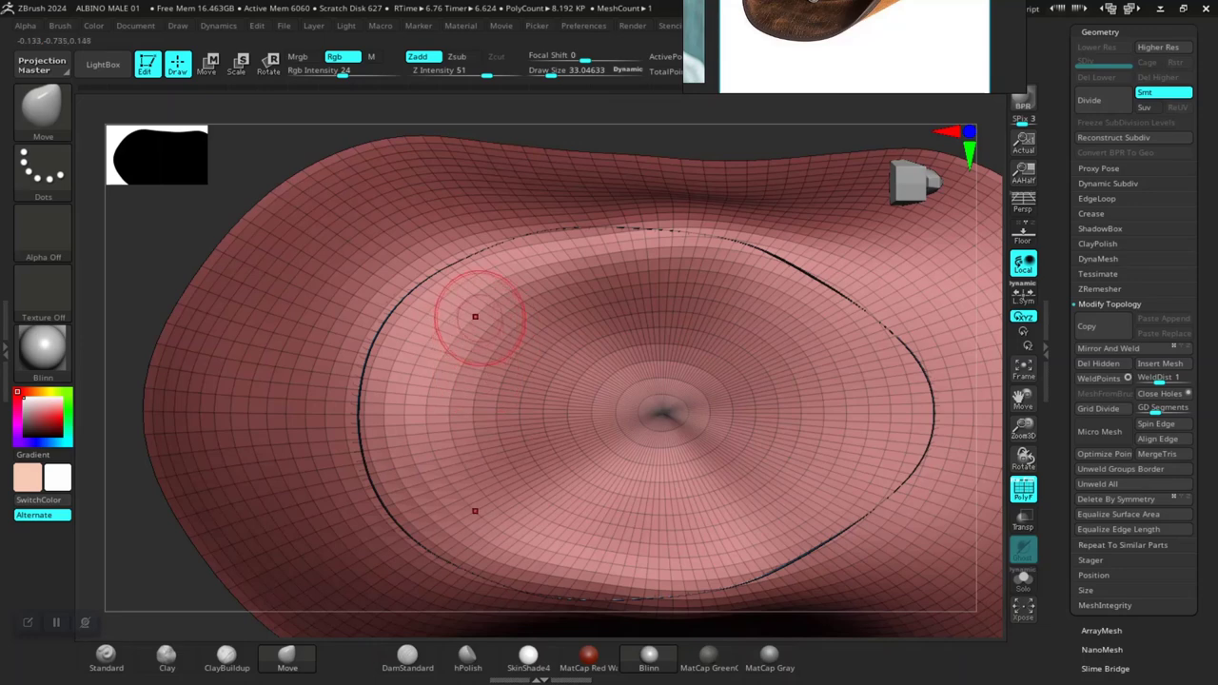
mouse_move(528, 147)
right_down()
mouse_move(471, 204)
mouse_move(535, 292)
right_up()
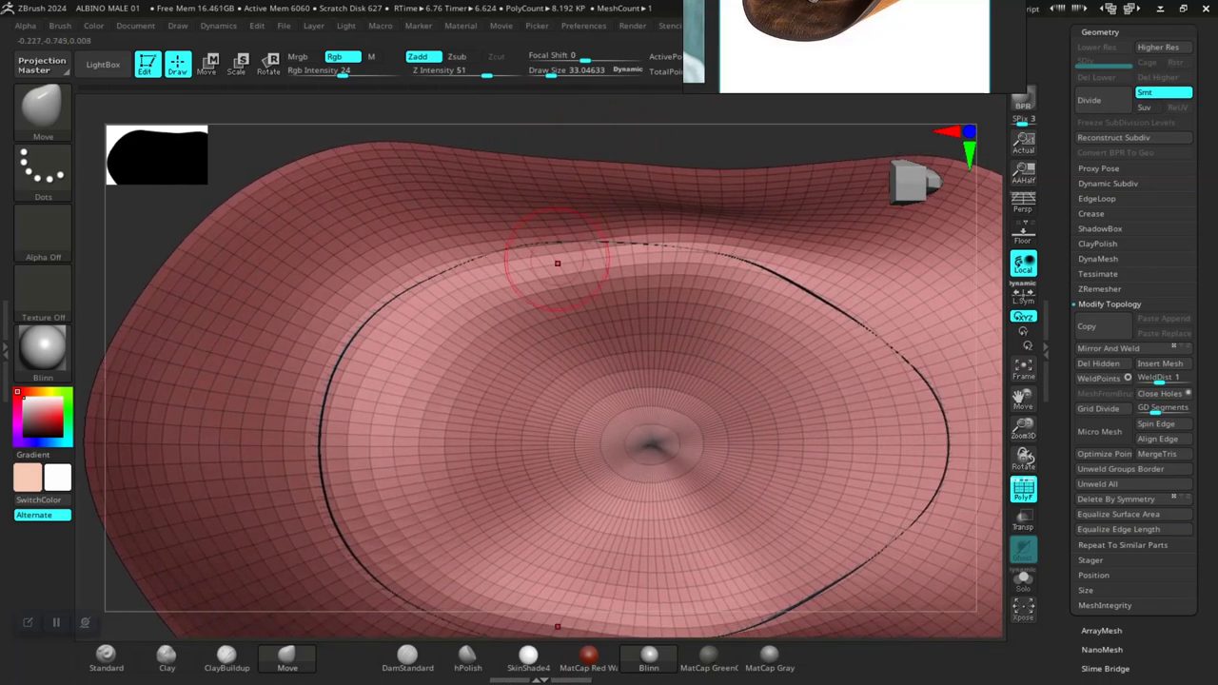
key(shift)
Step: Select the ZModeler brush with B, Z, M and zoom in on the brim
key(b)
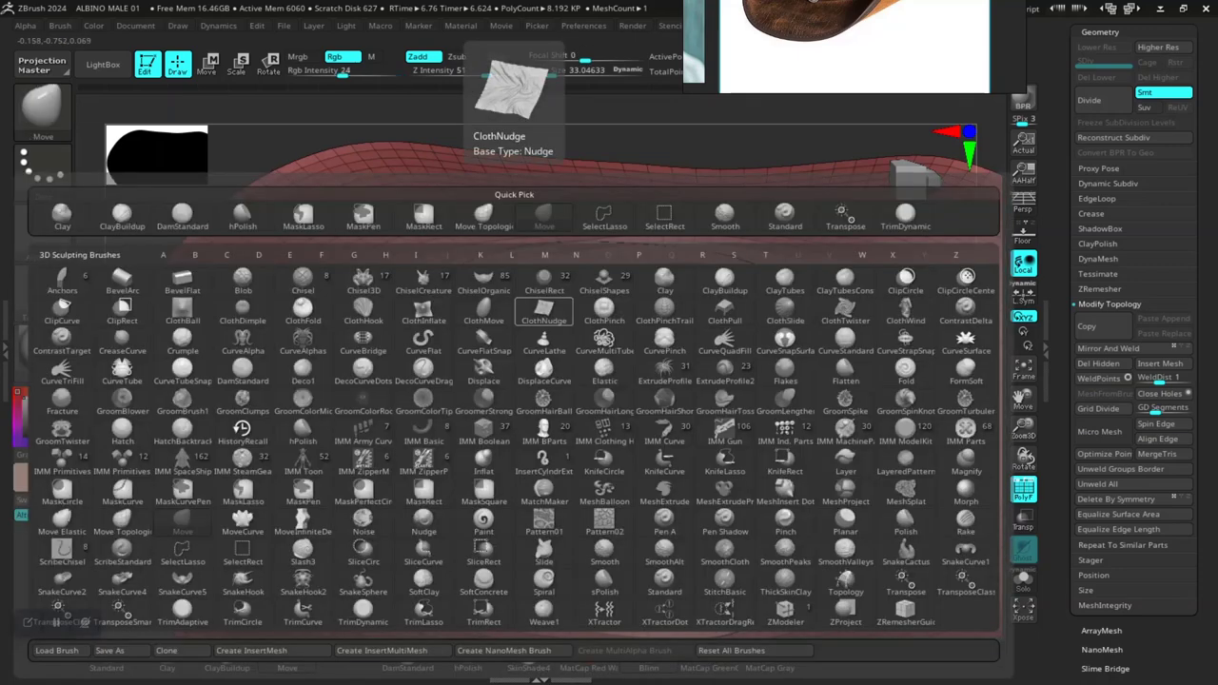
key(z)
key(m)
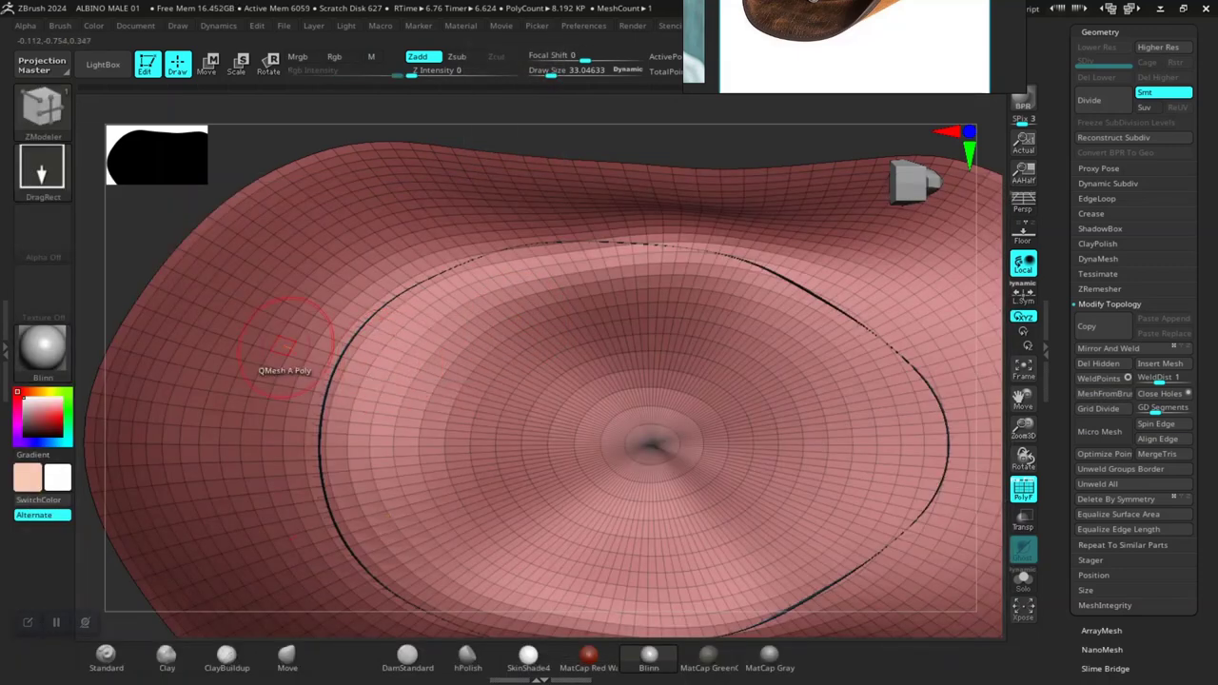
scroll(313, 337, up, 5)
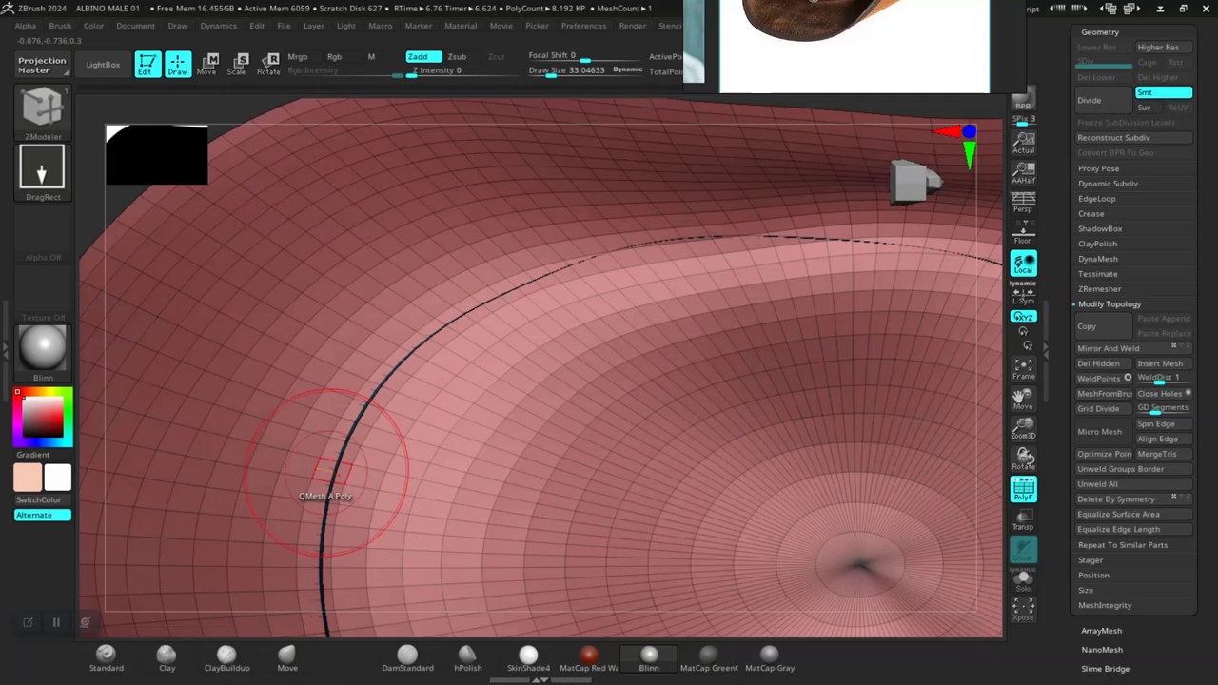
Step: Test an Insert EdgeLoop across the brim, undo it, and bring up the ZModeler menu
key(ctrl+shift)
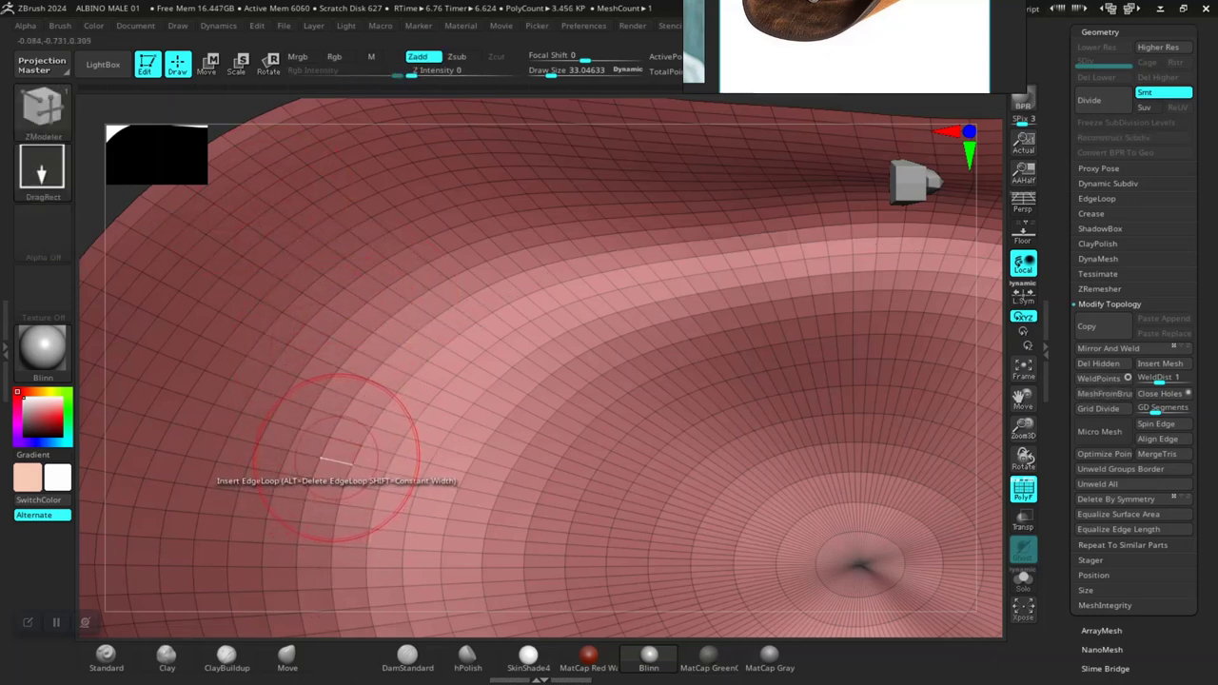
key(ctrl+shift)
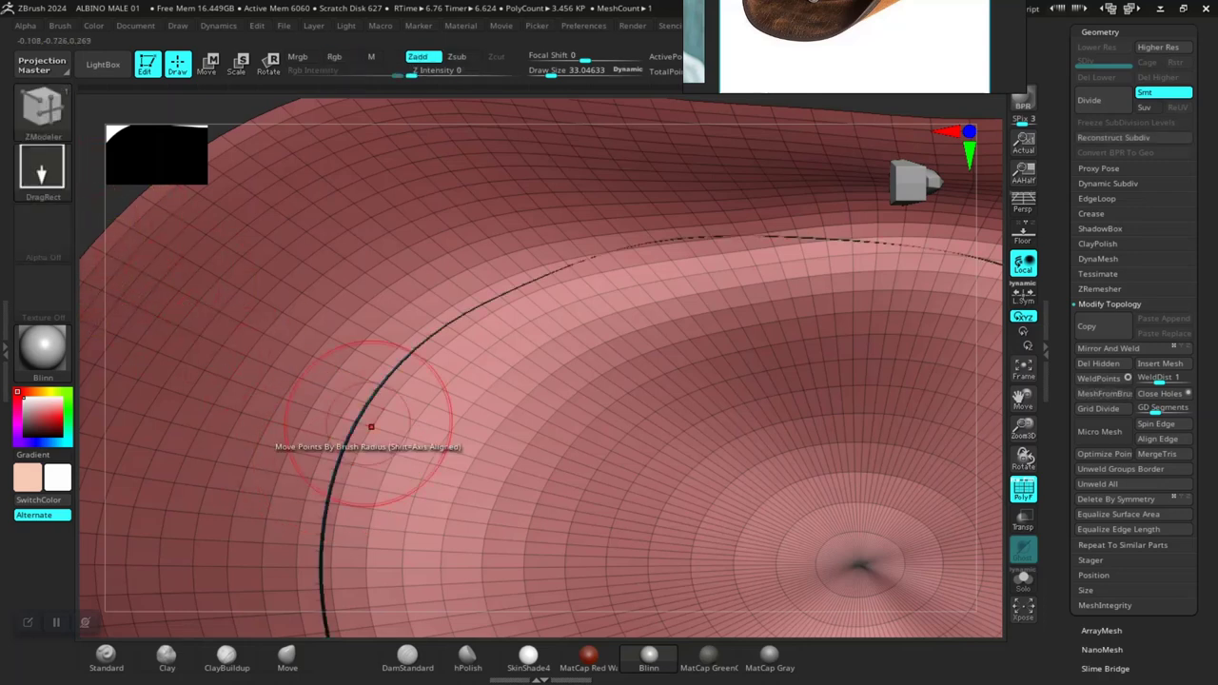
ctrl+shift+click(350, 466)
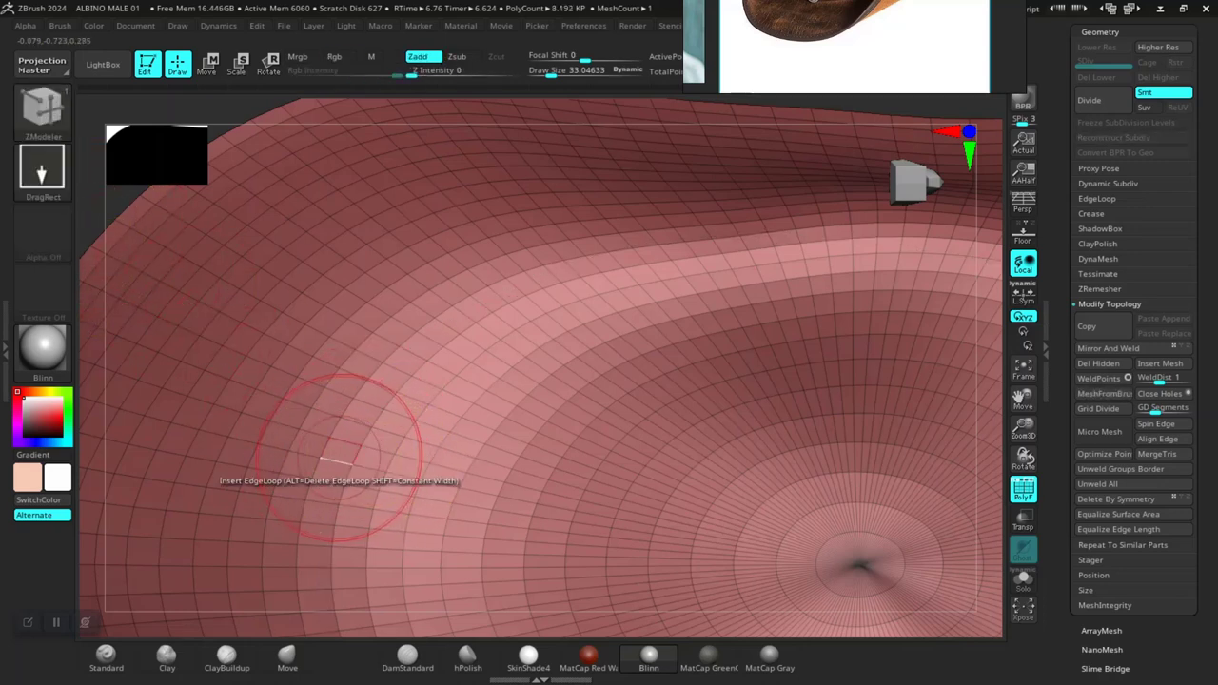
key(ctrl+z)
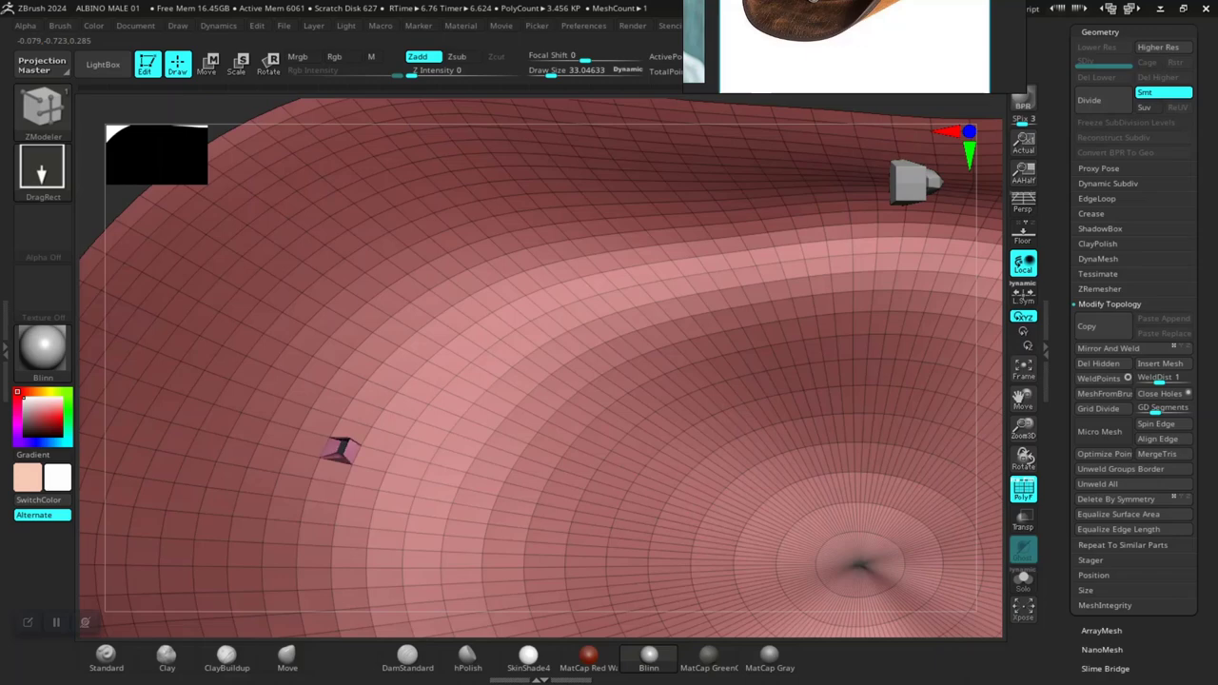
key(space)
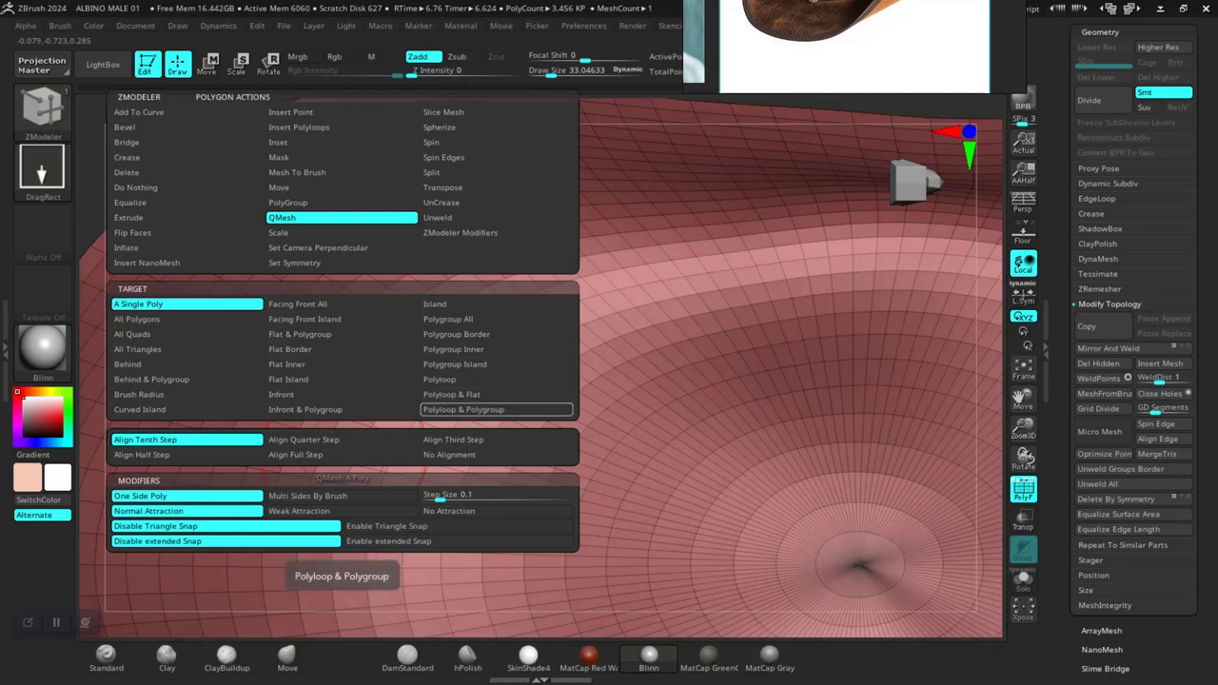
Step: Set the QMesh target to Polyloop & Polygroup and dismiss the ZModeler menu
click(495, 409)
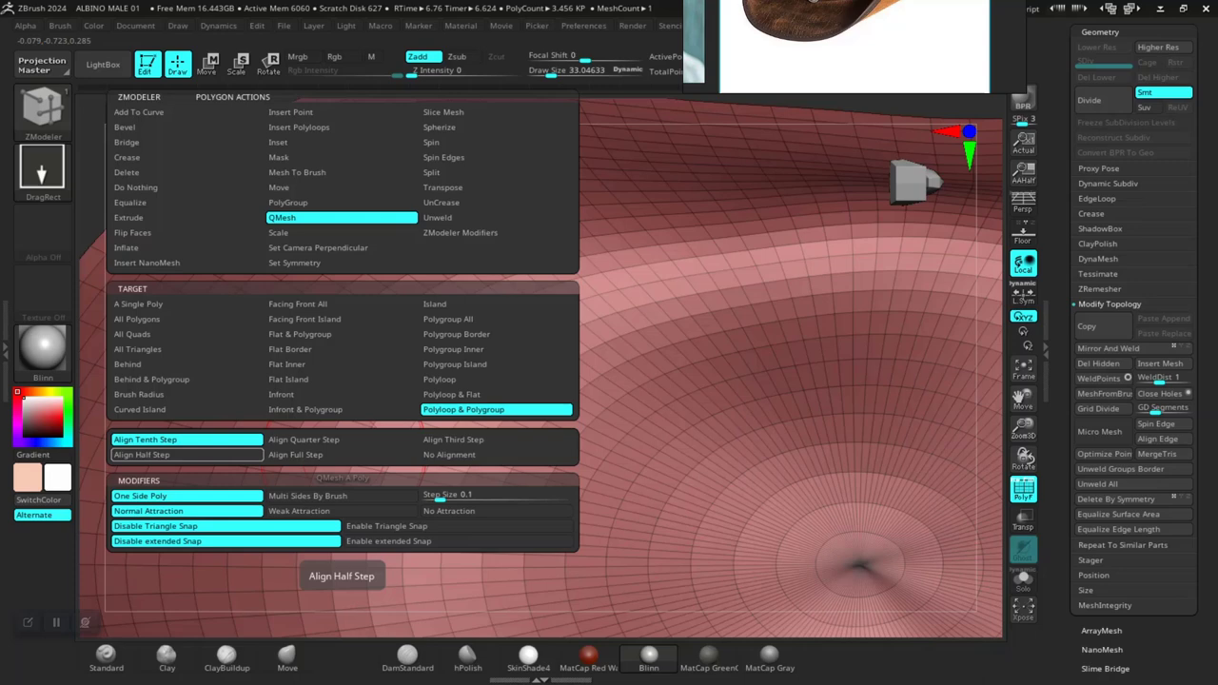
click(188, 455)
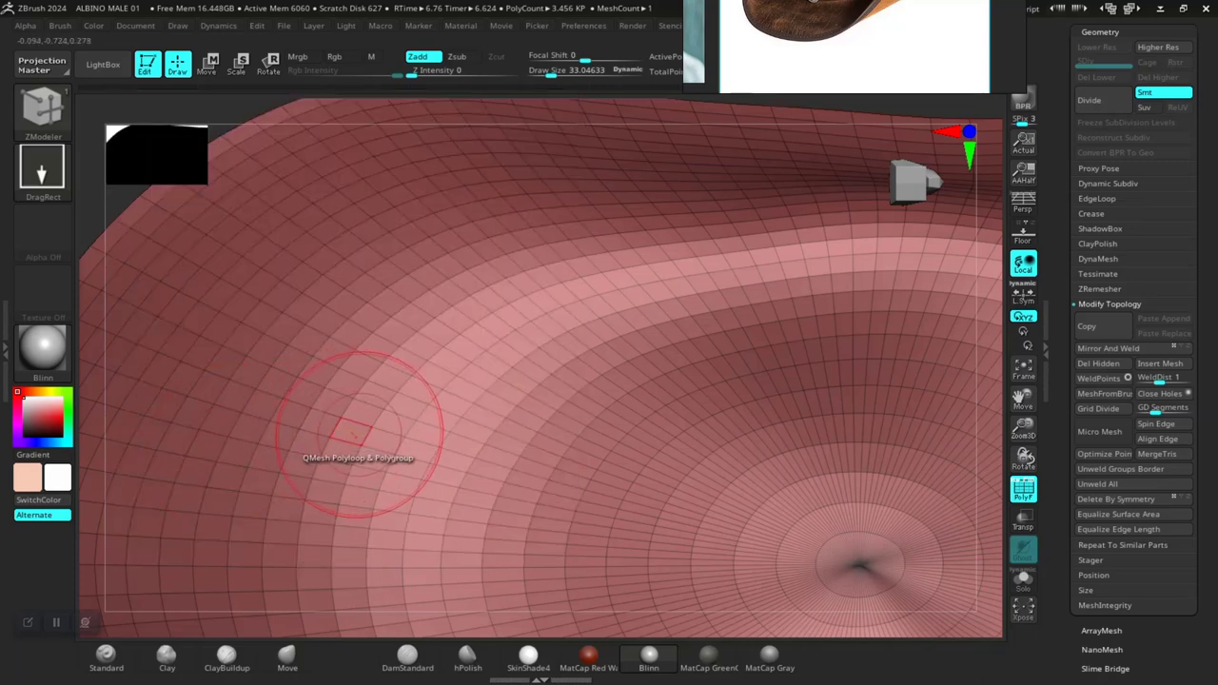
Step: Unhide the whole hat mesh and give the crown-rim polyloop its own purple polygroup
key(ctrl+shift)
ctrl+shift+click(371, 426)
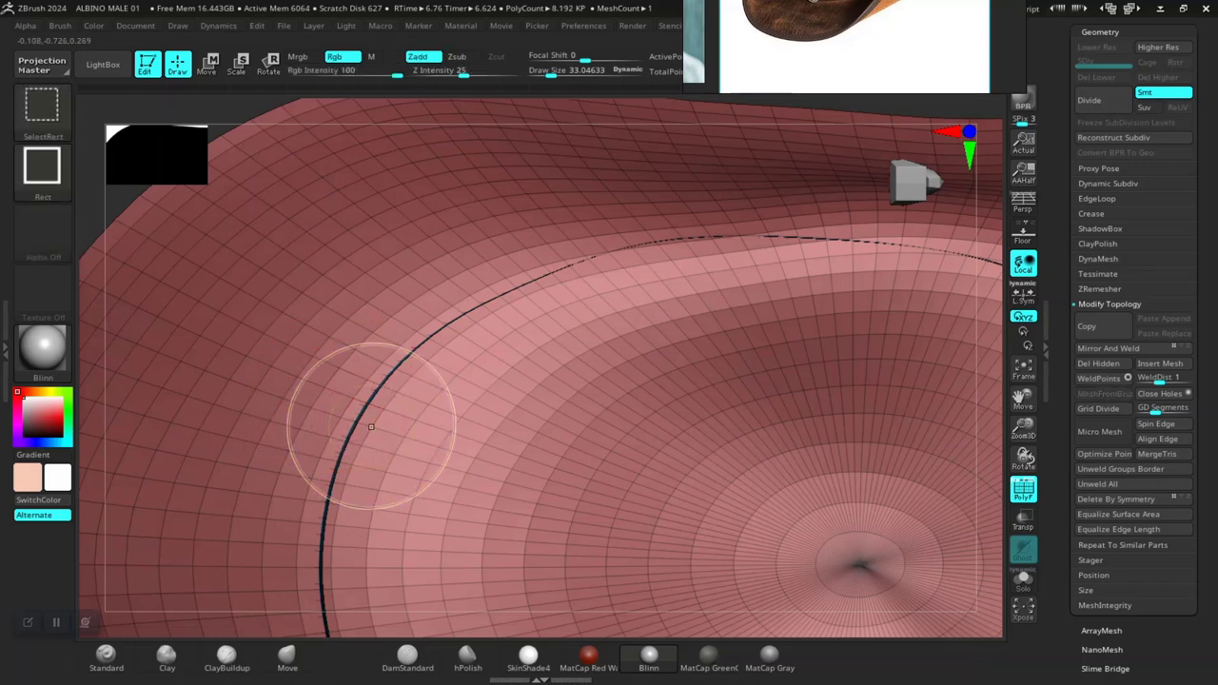
ctrl+shift+click(367, 419)
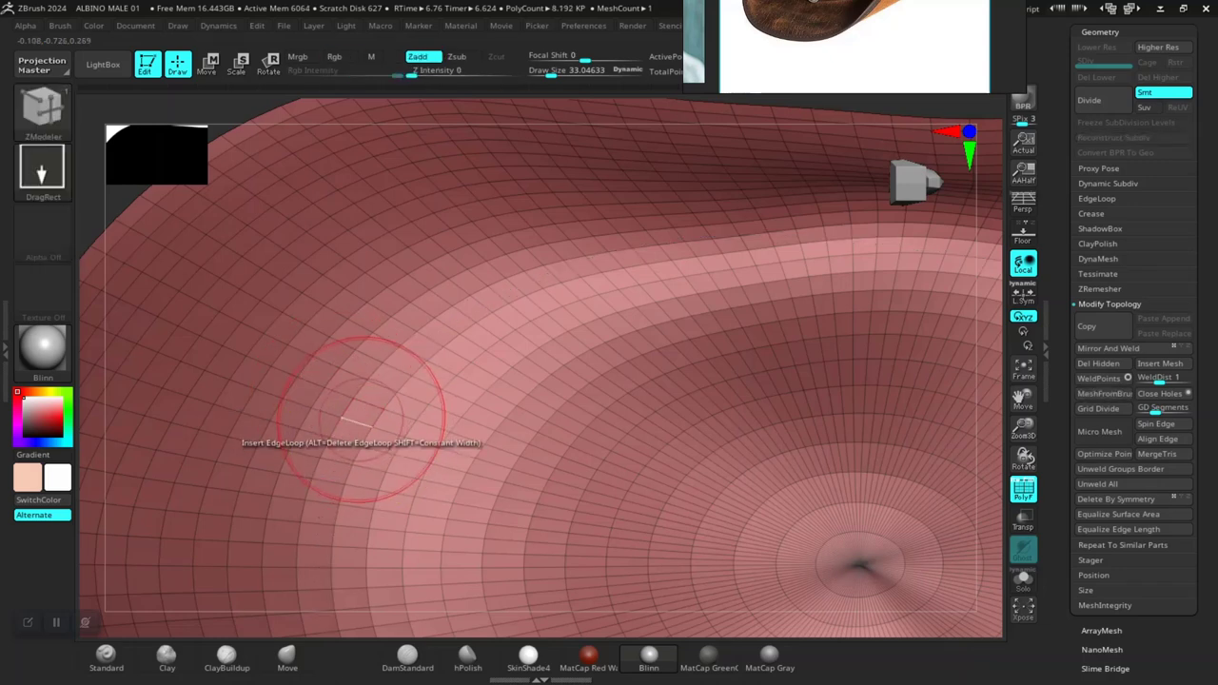
click(362, 418)
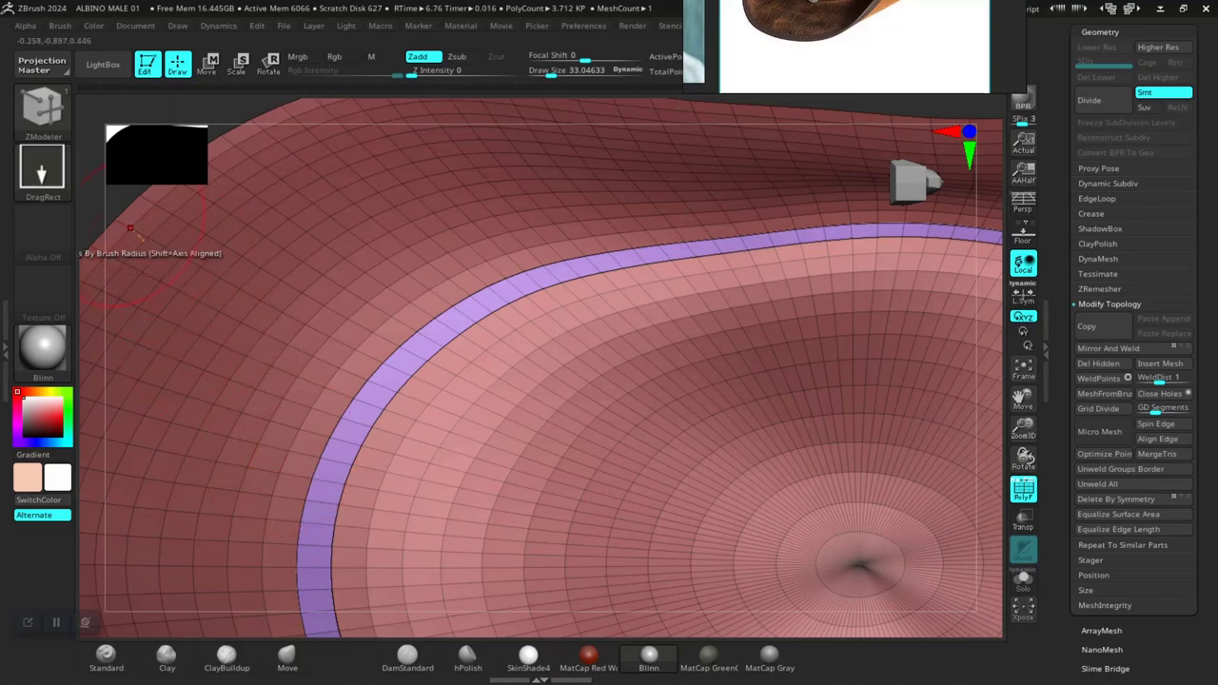
Step: Orbit around to inspect the purple loop, then select the Move brush
drag(157, 252, 381, 276)
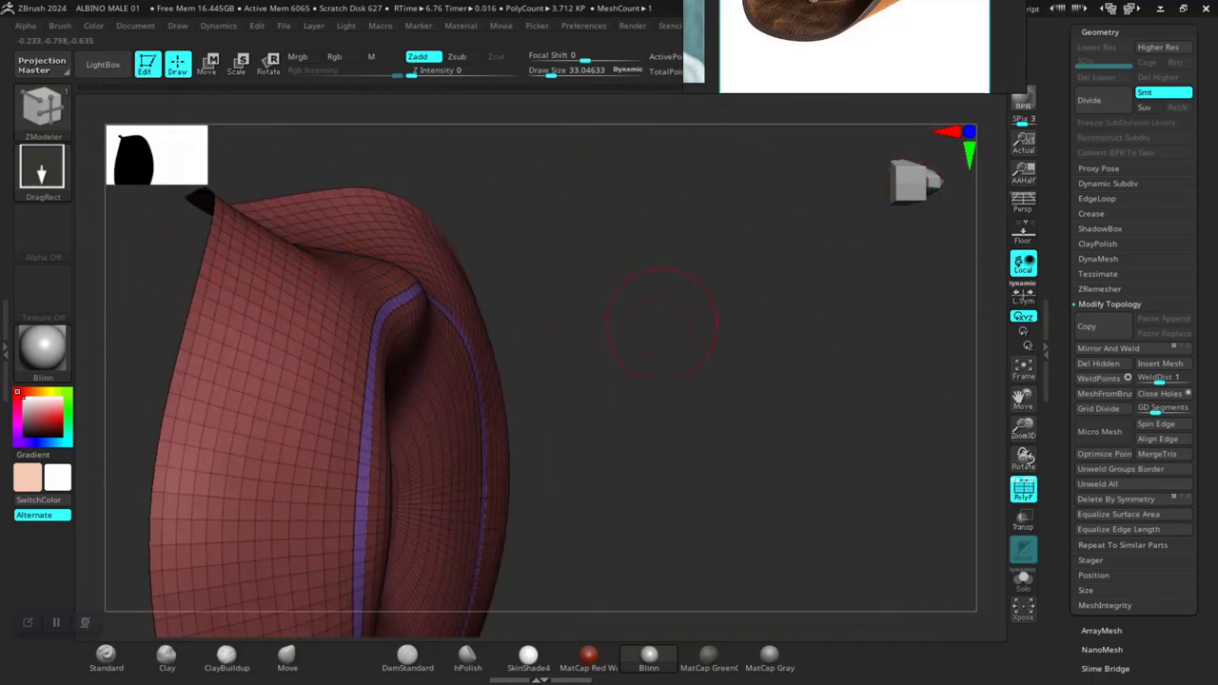
drag(543, 248, 838, 419)
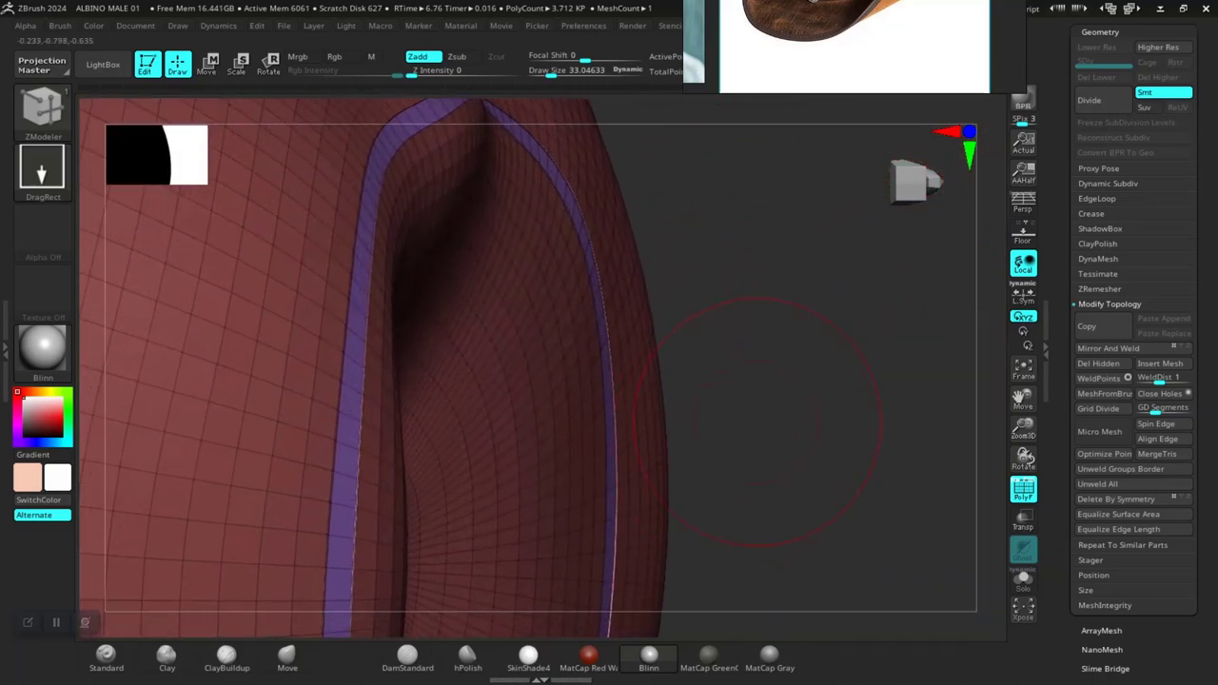
mouse_move(666, 285)
mouse_down()
mouse_move(789, 258)
mouse_move(666, 362)
mouse_move(342, 219)
mouse_move(190, 276)
mouse_move(200, 261)
mouse_up()
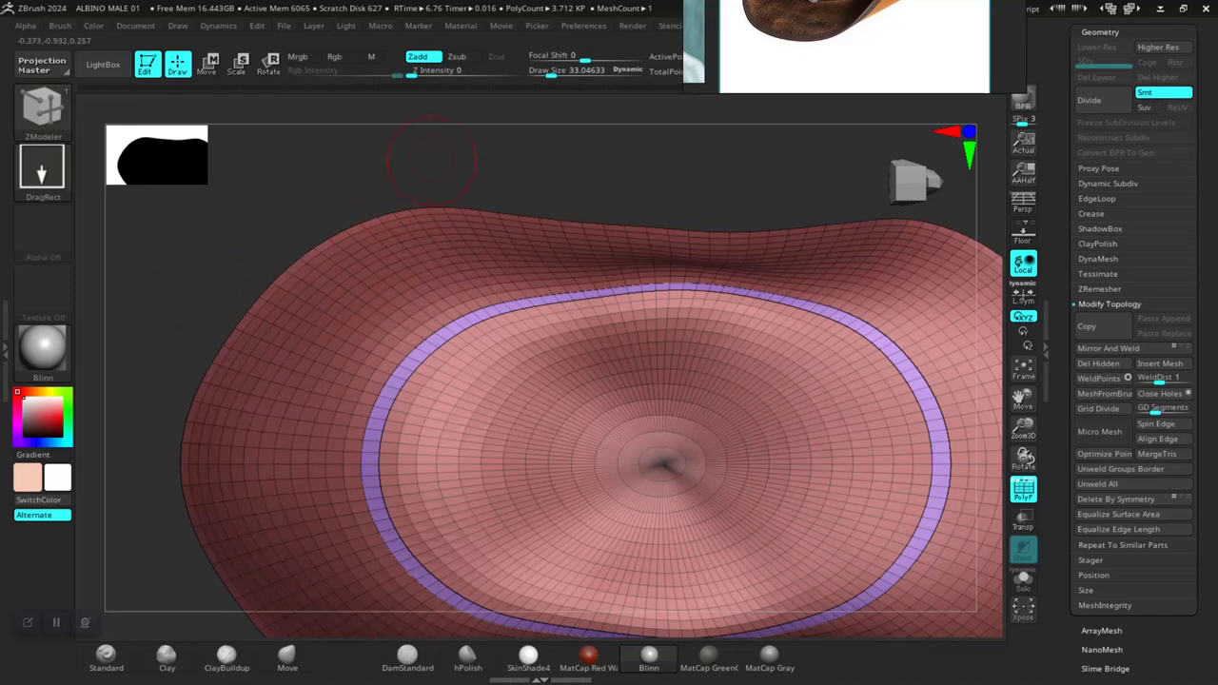
drag(373, 279, 430, 358)
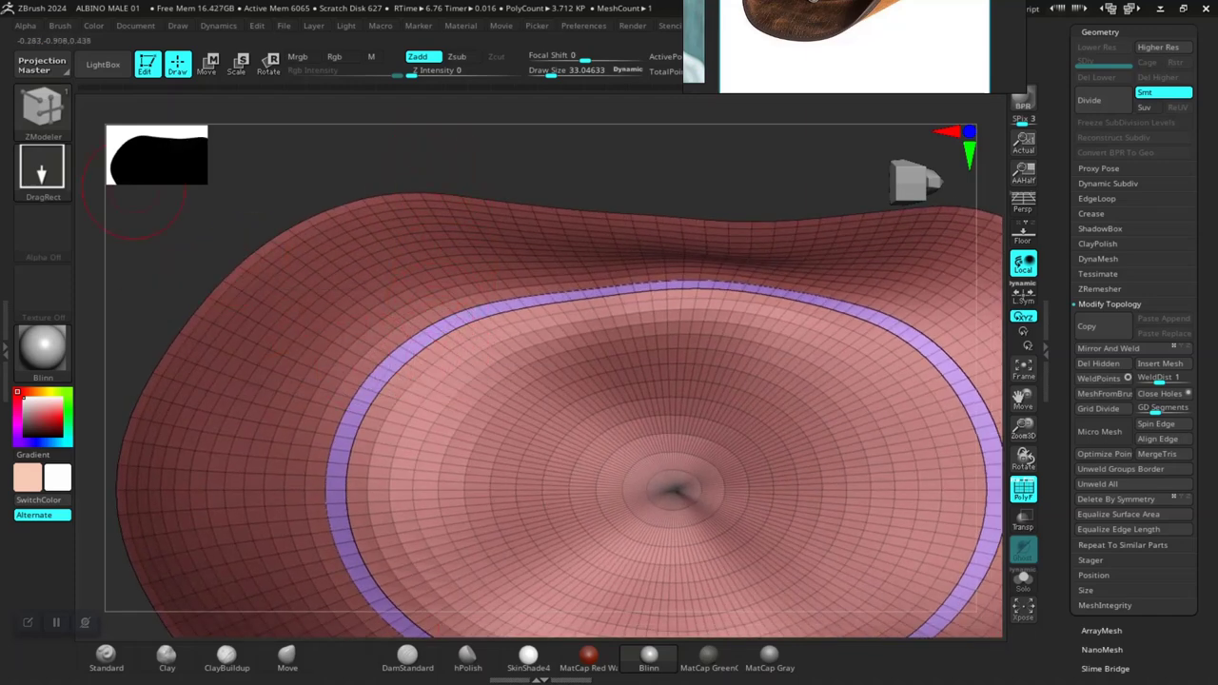
click(286, 655)
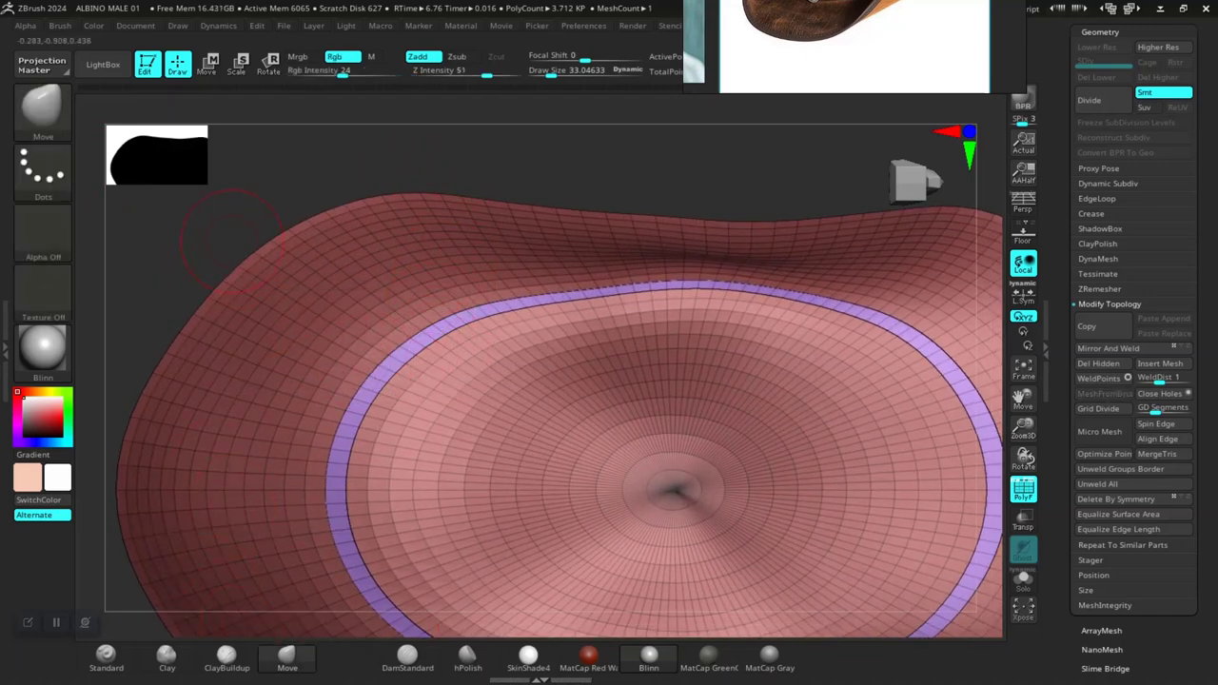
Step: Isolate the purple rim strip, then invert visibility so only the rim is hidden
key(ctrl+shift)
ctrl+shift+click(319, 314)
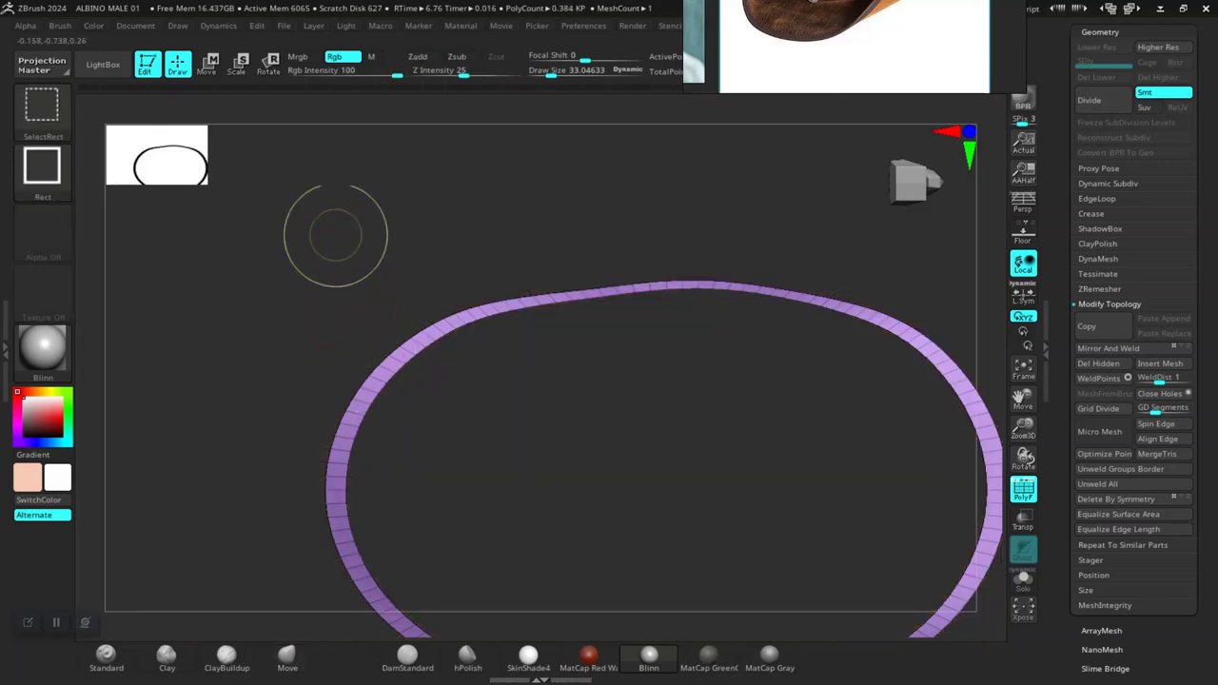
ctrl+shift+click(327, 231)
ctrl+shift+click(377, 392)
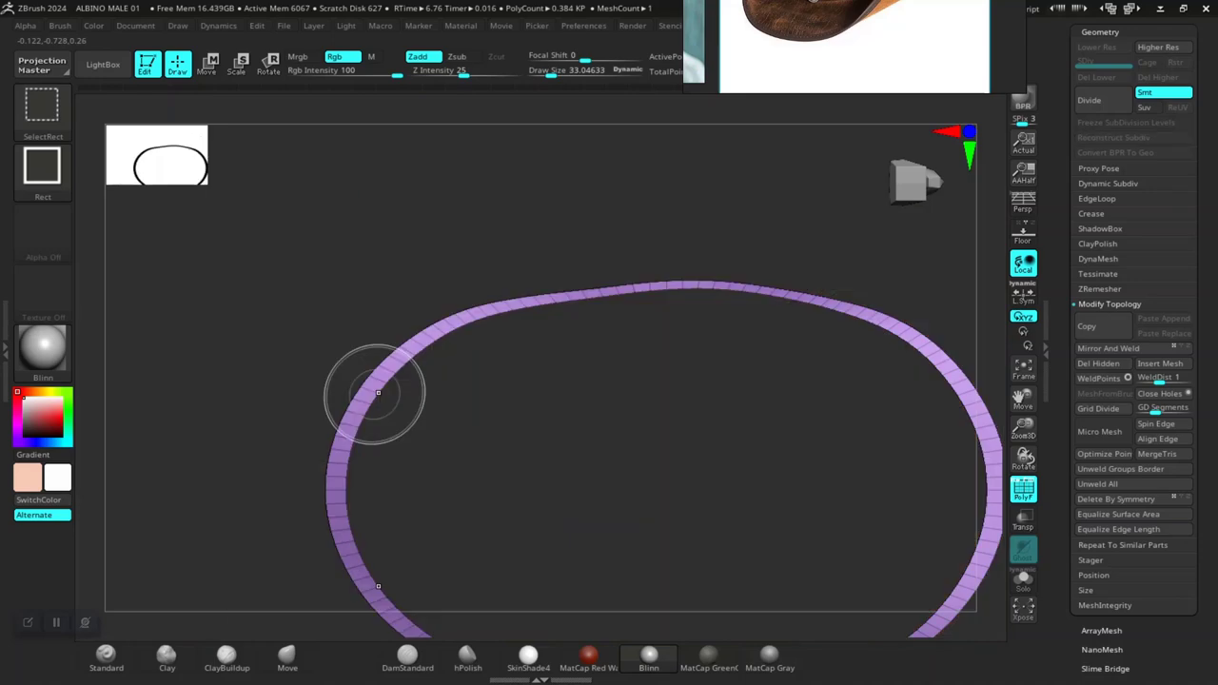
ctrl+shift+drag(373, 394, 381, 400)
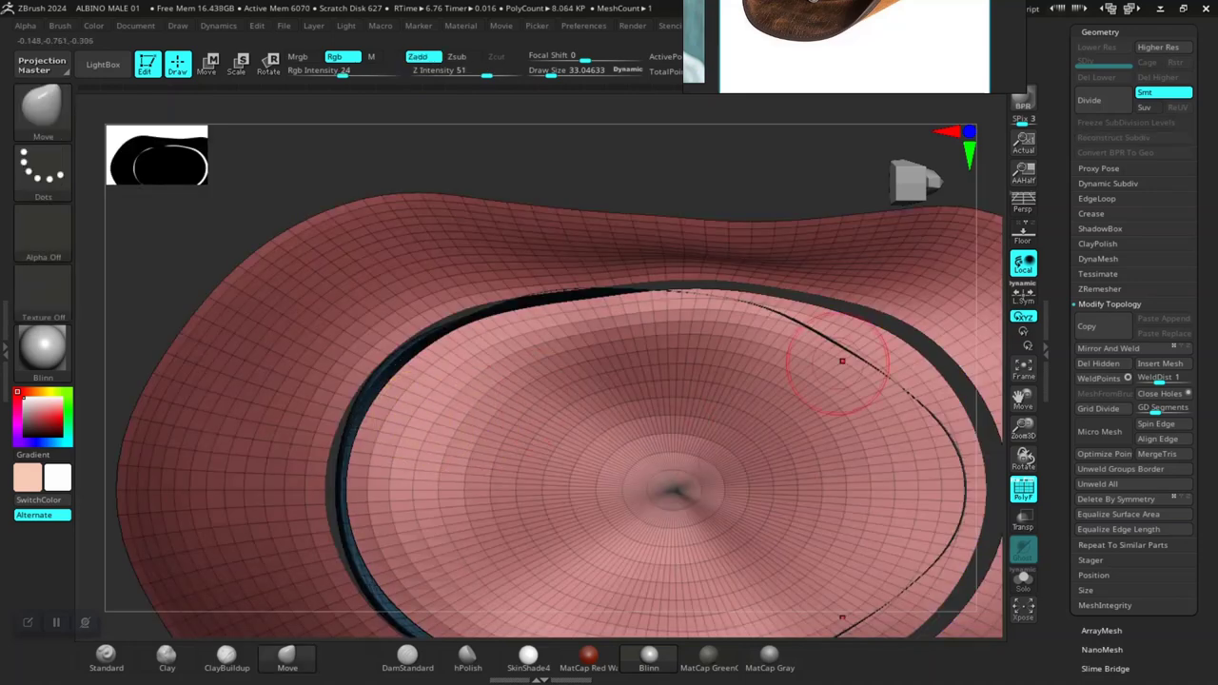
Step: Scroll down the Tool palette to reach the Polygroups section
scroll(1132, 429, down, 2)
scroll(1133, 428, down, 3)
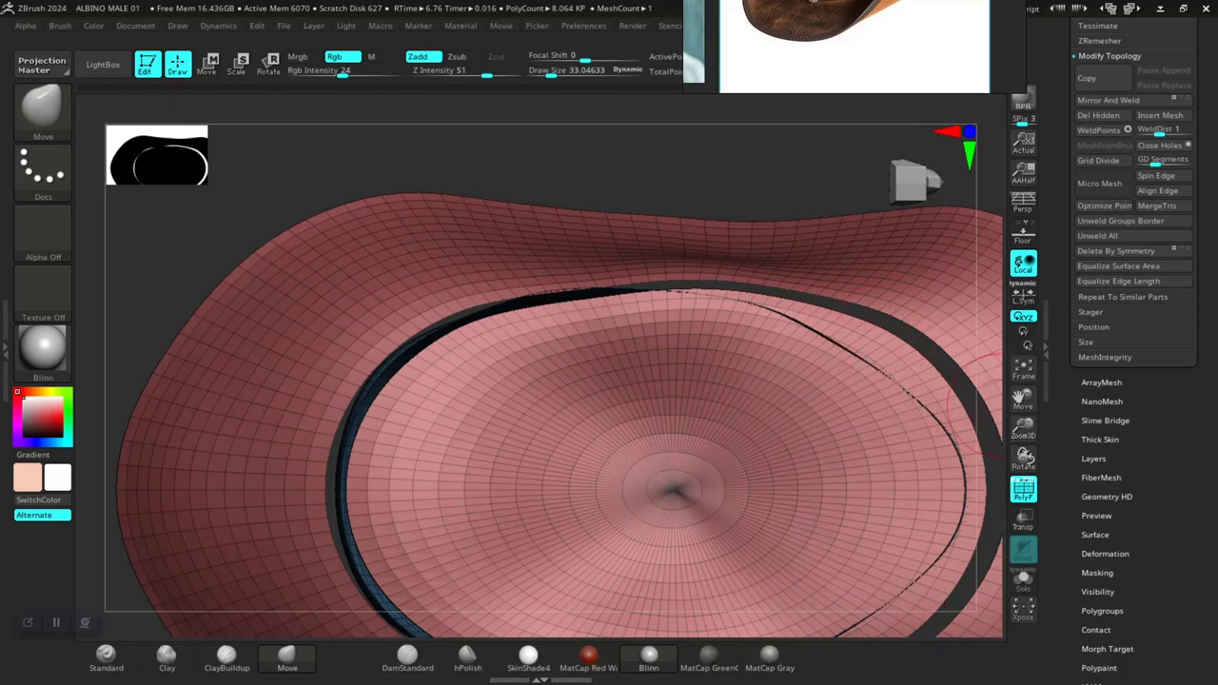
scroll(1133, 381, down, 1)
scroll(1133, 381, down, 1)
scroll(1132, 381, down, 1)
scroll(1132, 380, down, 1)
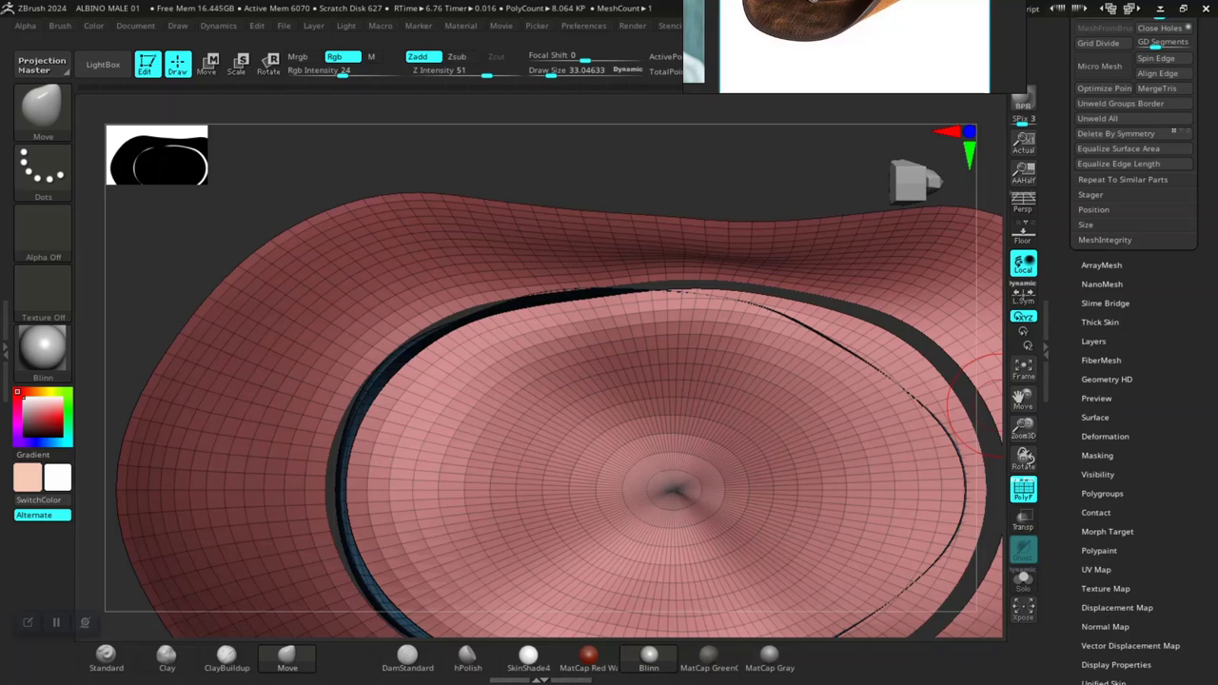
Step: Apply Polygroups > Auto Groups, show all, then hide the pink inner part
click(1102, 493)
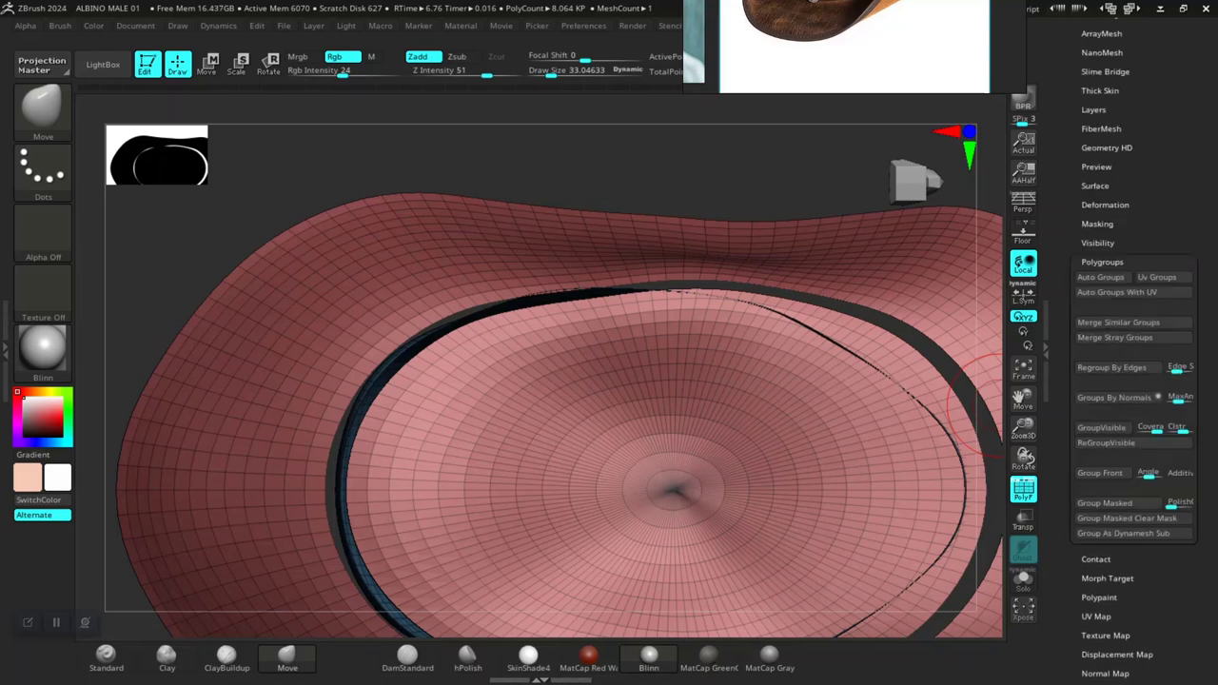
click(1101, 277)
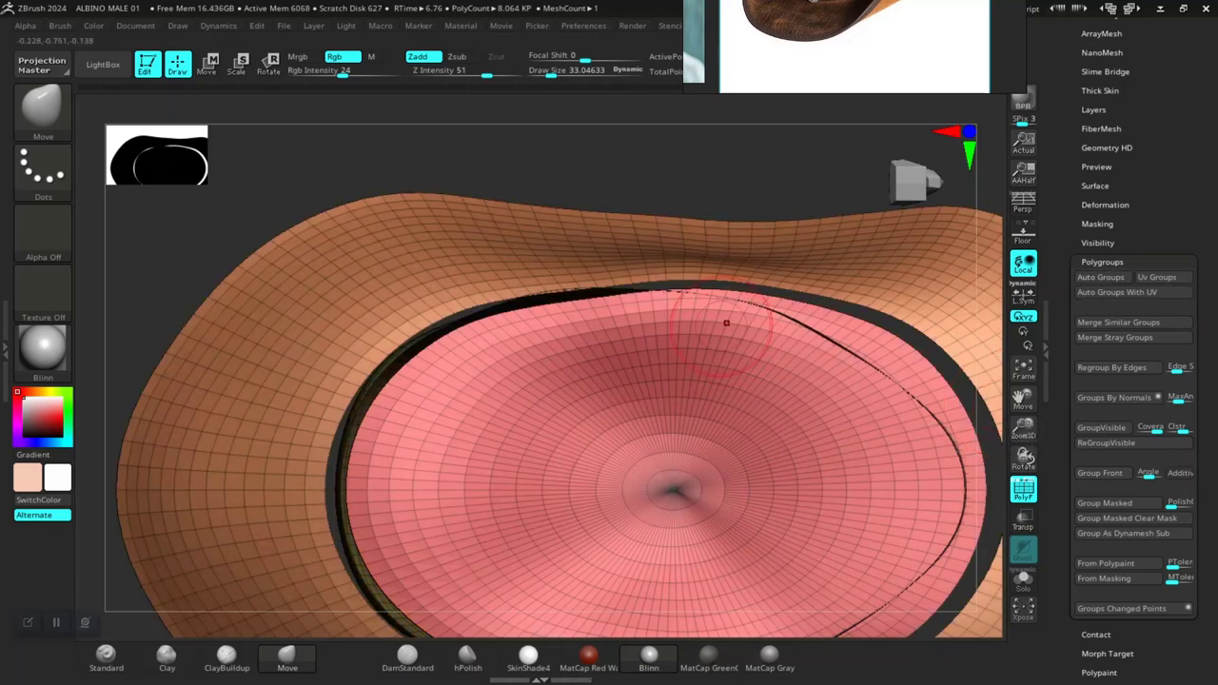
ctrl+shift+click(555, 182)
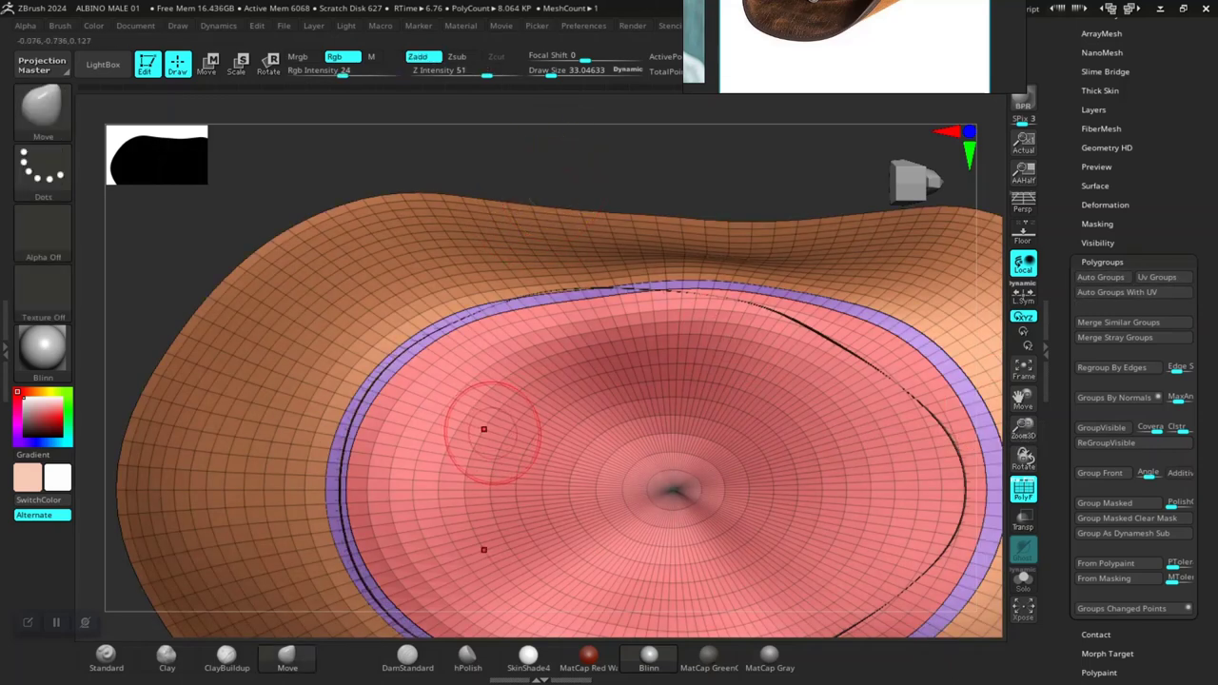
key(ctrl)
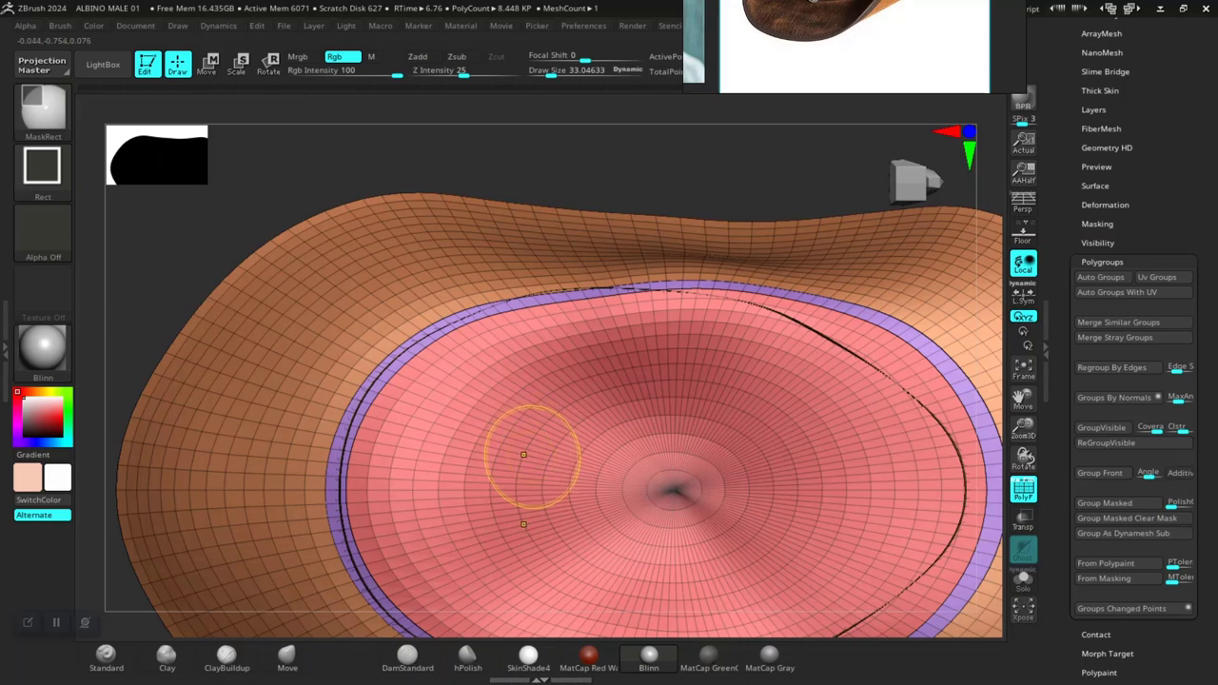
ctrl+shift+click(525, 448)
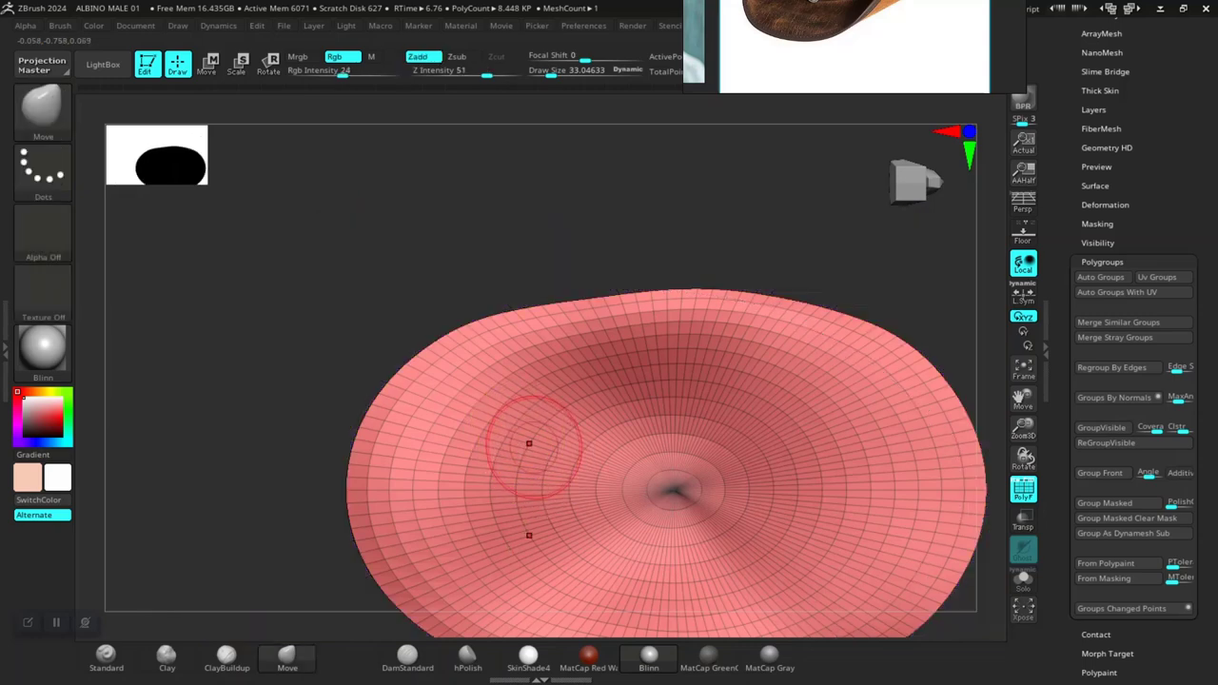
ctrl+shift+click(564, 441)
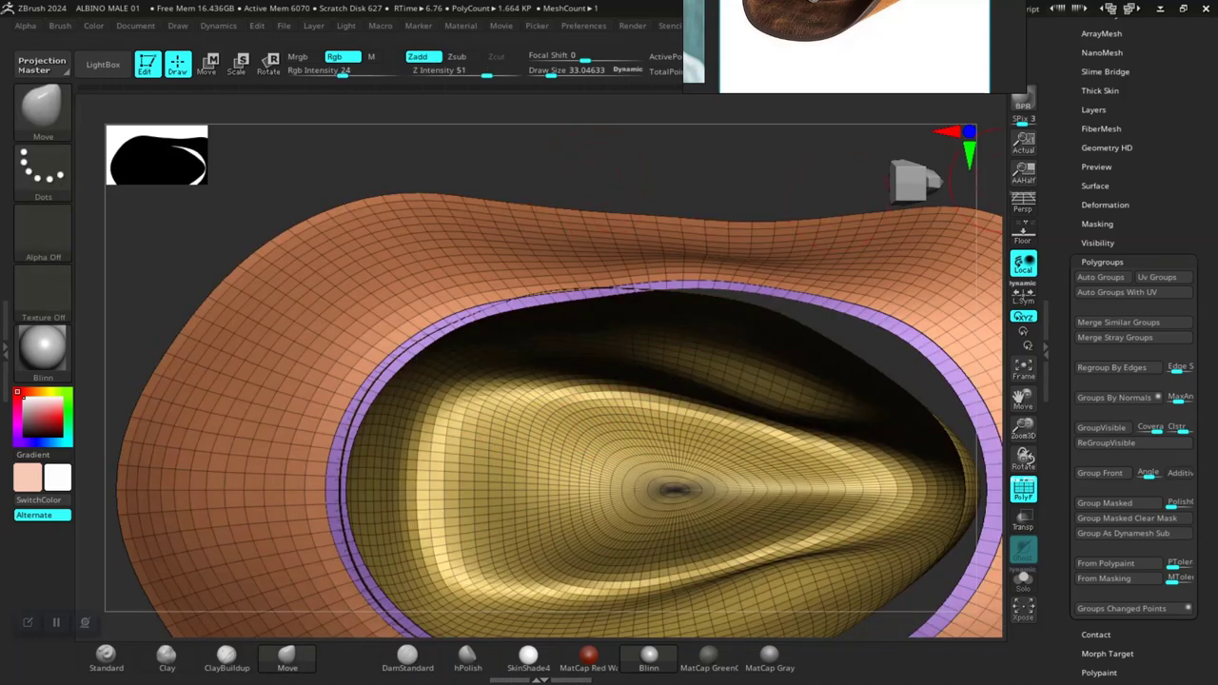
Step: Expand the Subtool list and the Geometry panel in the Tool palette
scroll(966, 180, up, 3)
click(1096, 198)
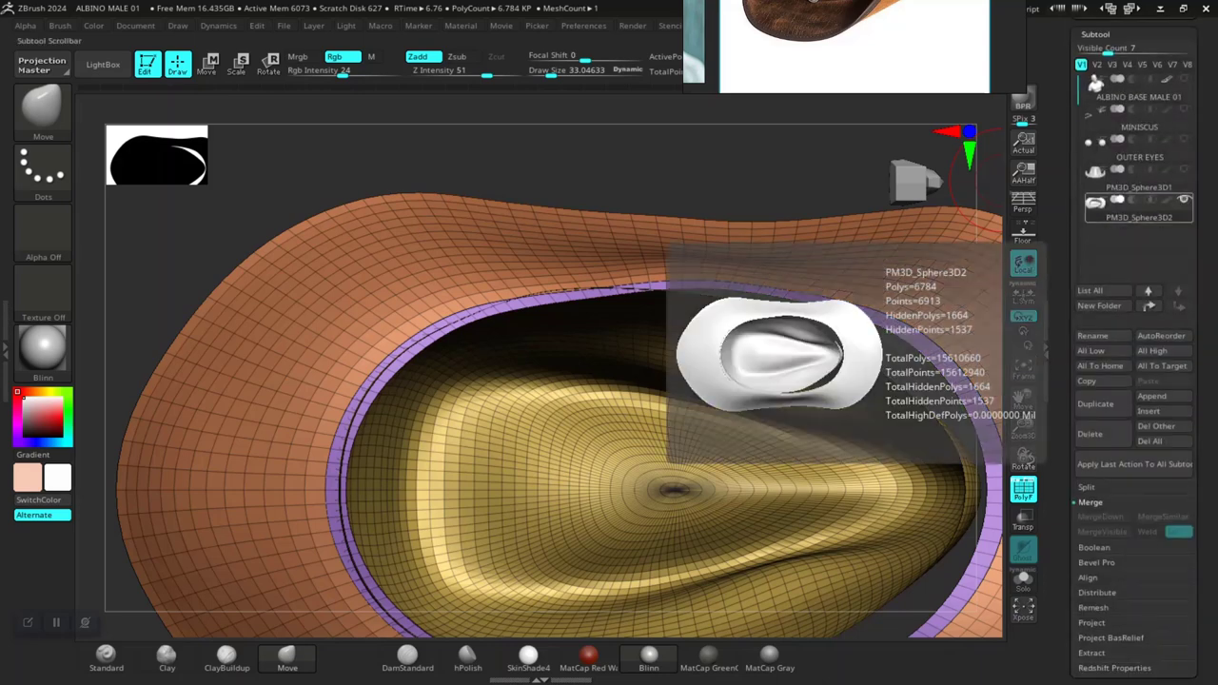
scroll(969, 181, down, 2)
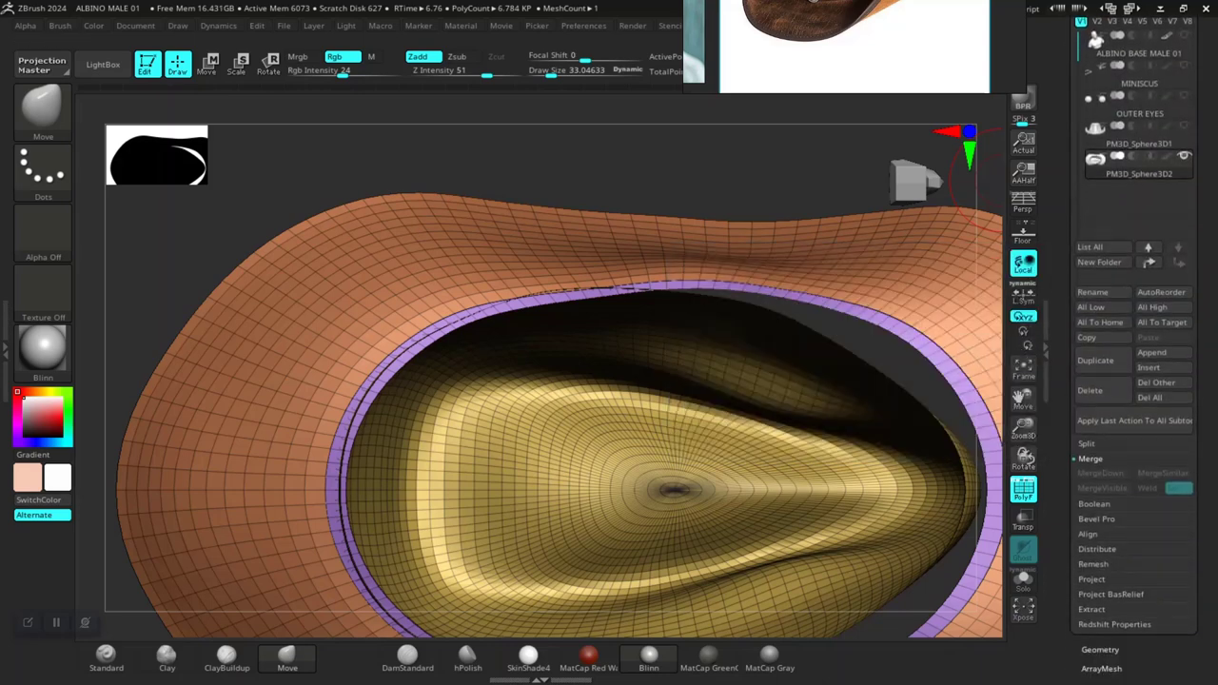
scroll(969, 181, down, 1)
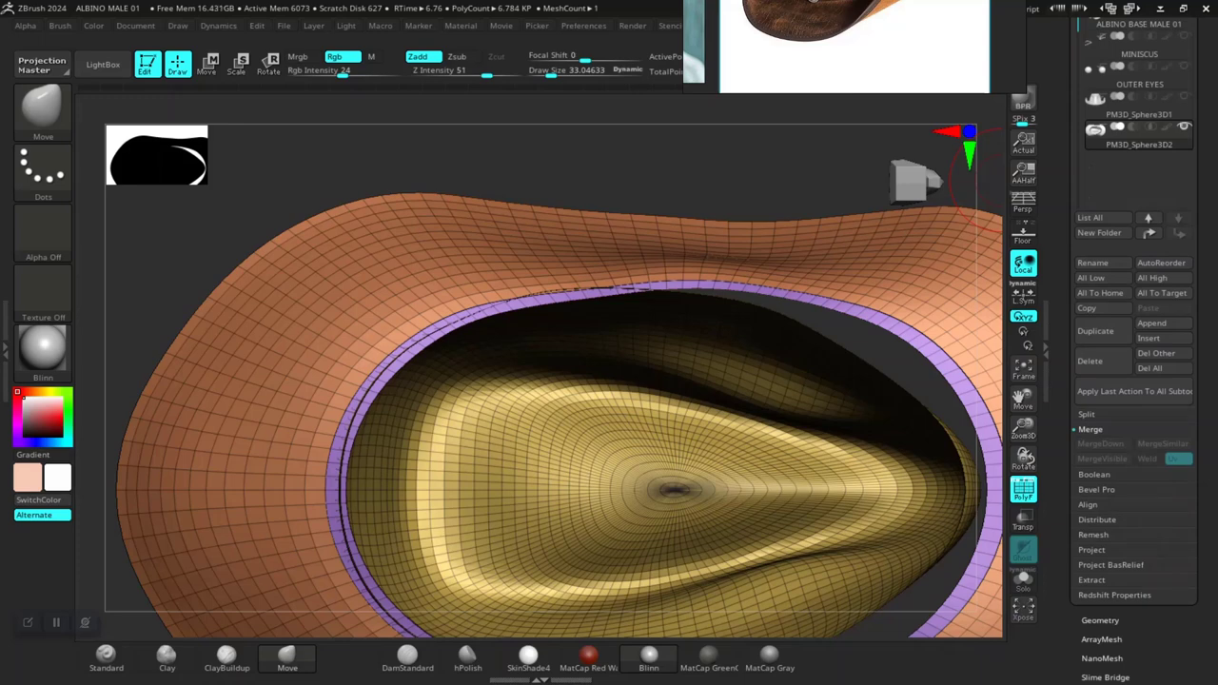
click(1100, 620)
Step: Orbit around the hat to inspect the purple edge strip from several angles
click(1133, 359)
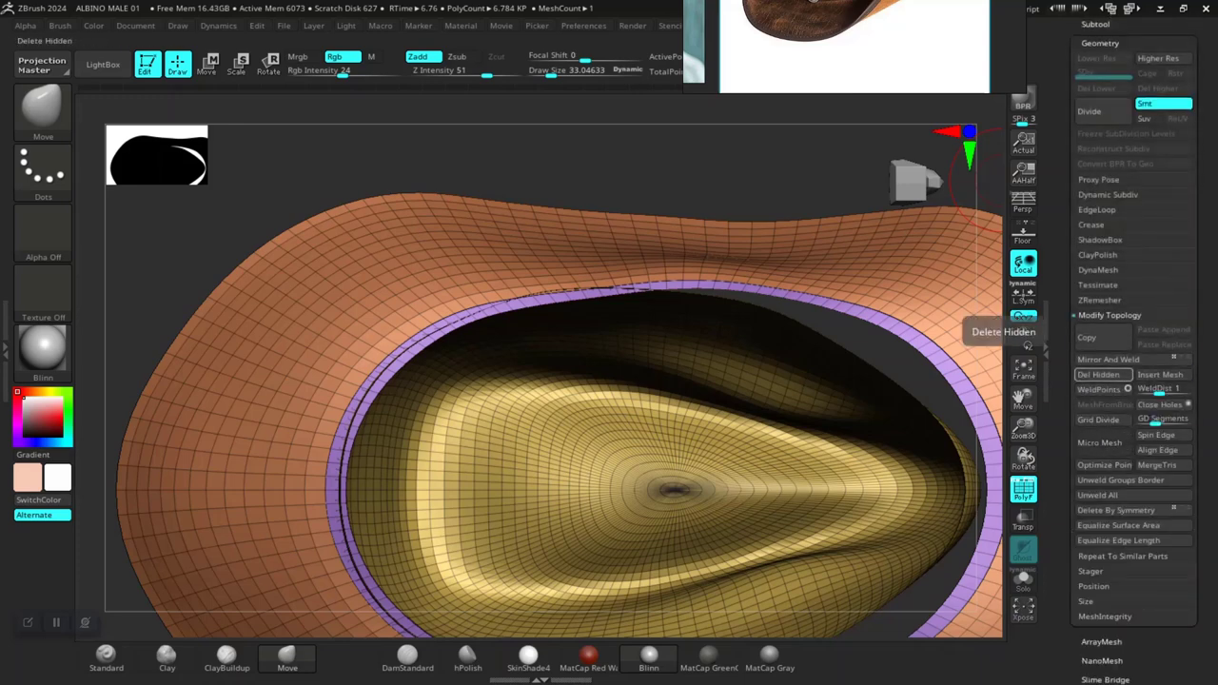
key(f)
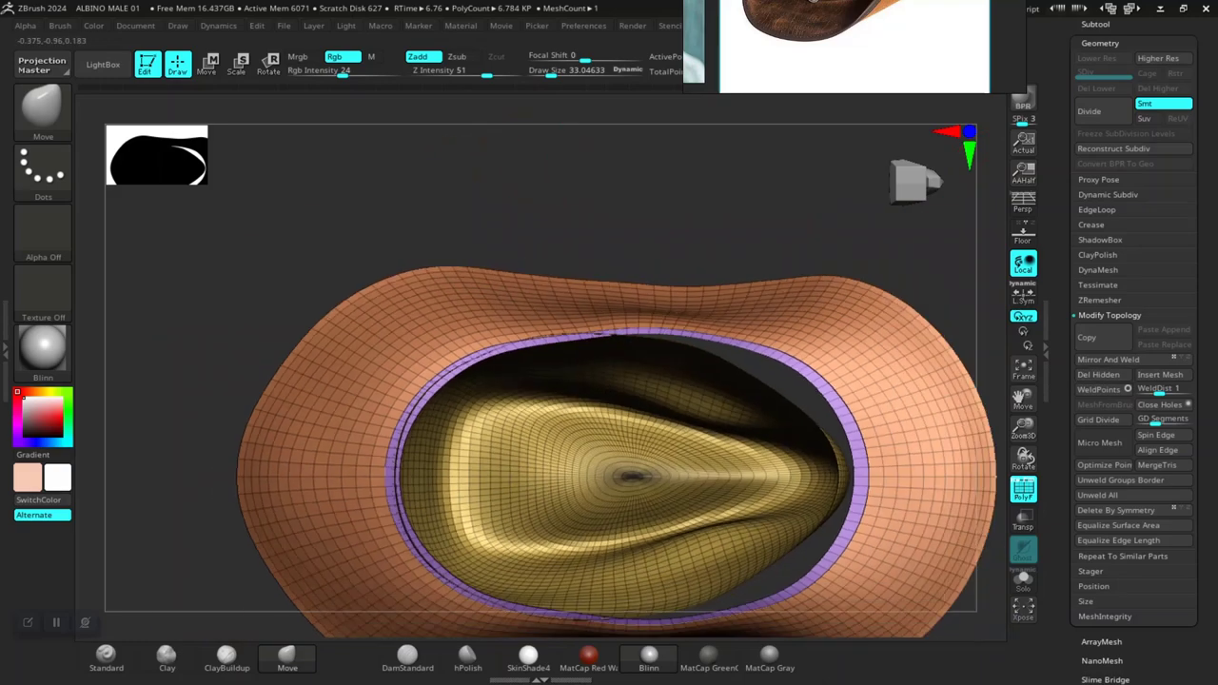
drag(452, 176, 613, 255)
drag(759, 296, 498, 109)
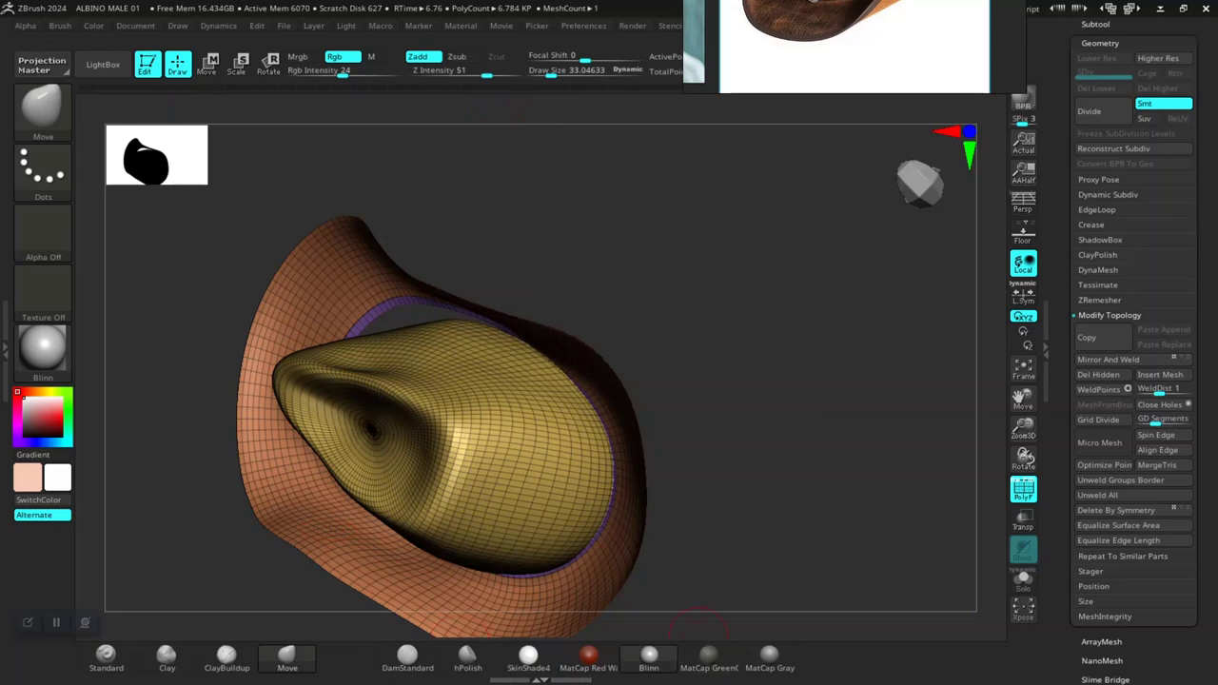
mouse_move(809, 458)
mouse_down()
mouse_move(773, 333)
mouse_move(637, 152)
mouse_move(938, 342)
mouse_up()
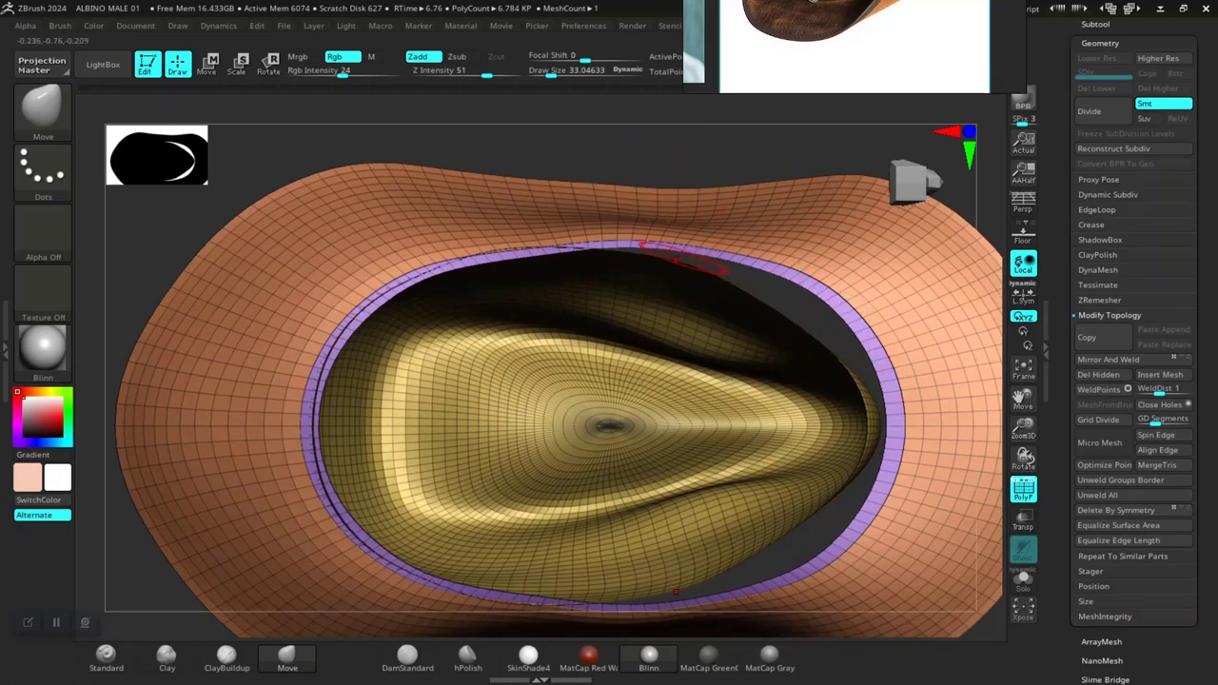
mouse_move(564, 141)
mouse_down()
mouse_move(571, 533)
mouse_move(571, 191)
mouse_move(511, 255)
mouse_up()
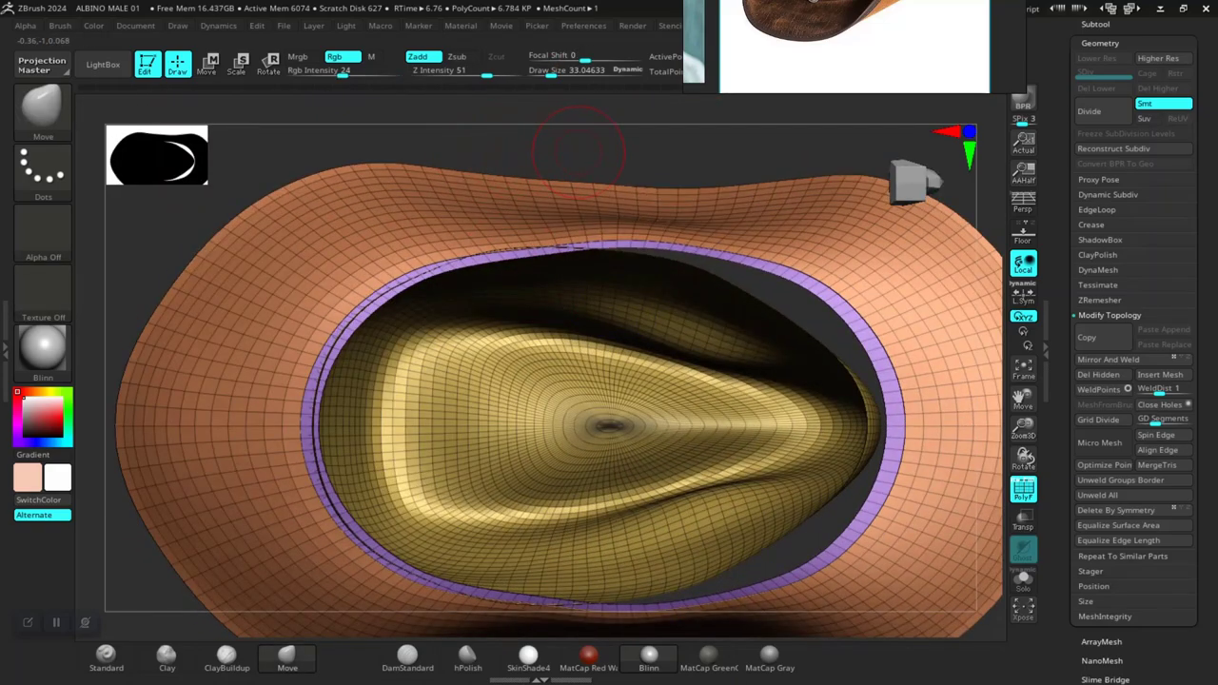
mouse_move(578, 151)
mouse_down()
mouse_move(561, 167)
mouse_move(634, 212)
mouse_up()
key(shift+f)
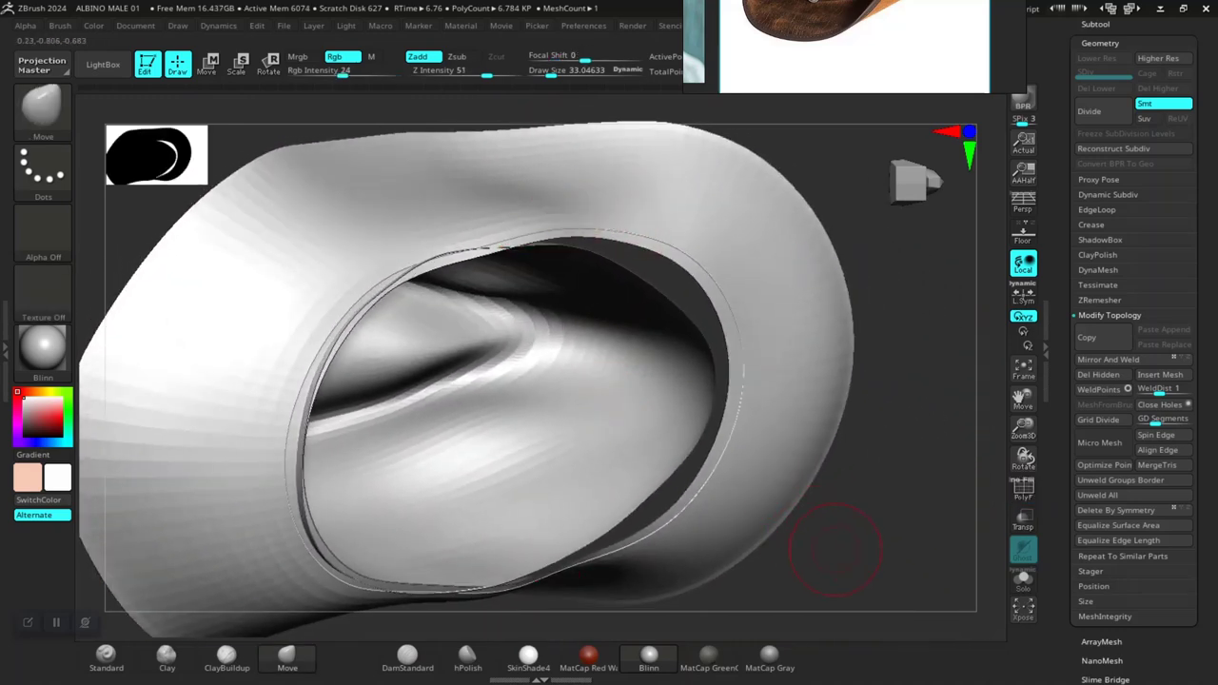
mouse_move(835, 549)
mouse_down()
mouse_move(781, 514)
mouse_move(857, 519)
mouse_up()
key(shift+f)
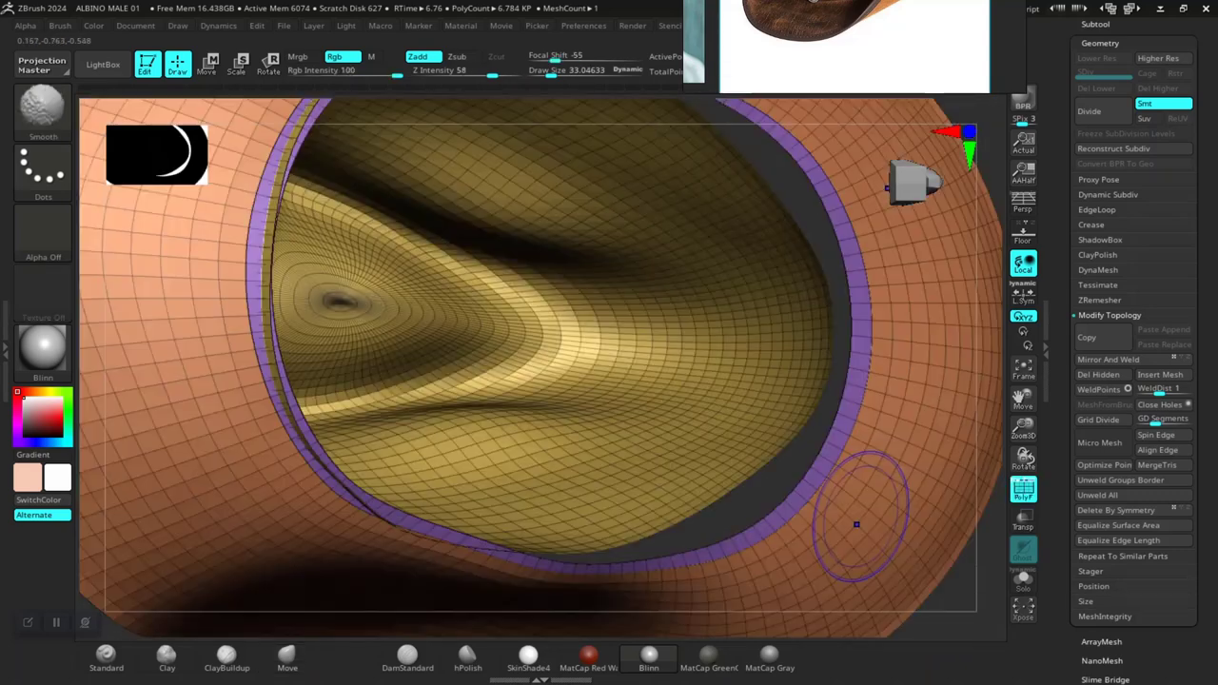
Step: Isolate and then hide the inner crown polygroup, and view the remaining brim ring with PolyF off
ctrl+shift+click(595, 401)
ctrl+shift+click(614, 410)
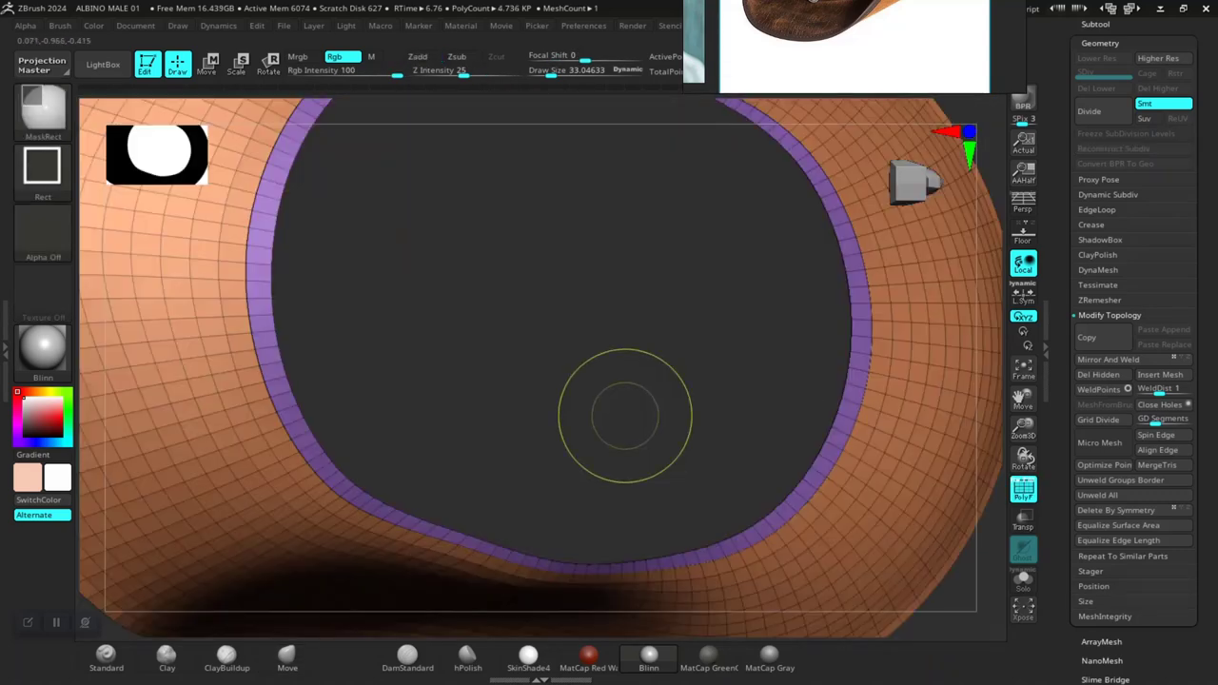
drag(743, 409, 752, 376)
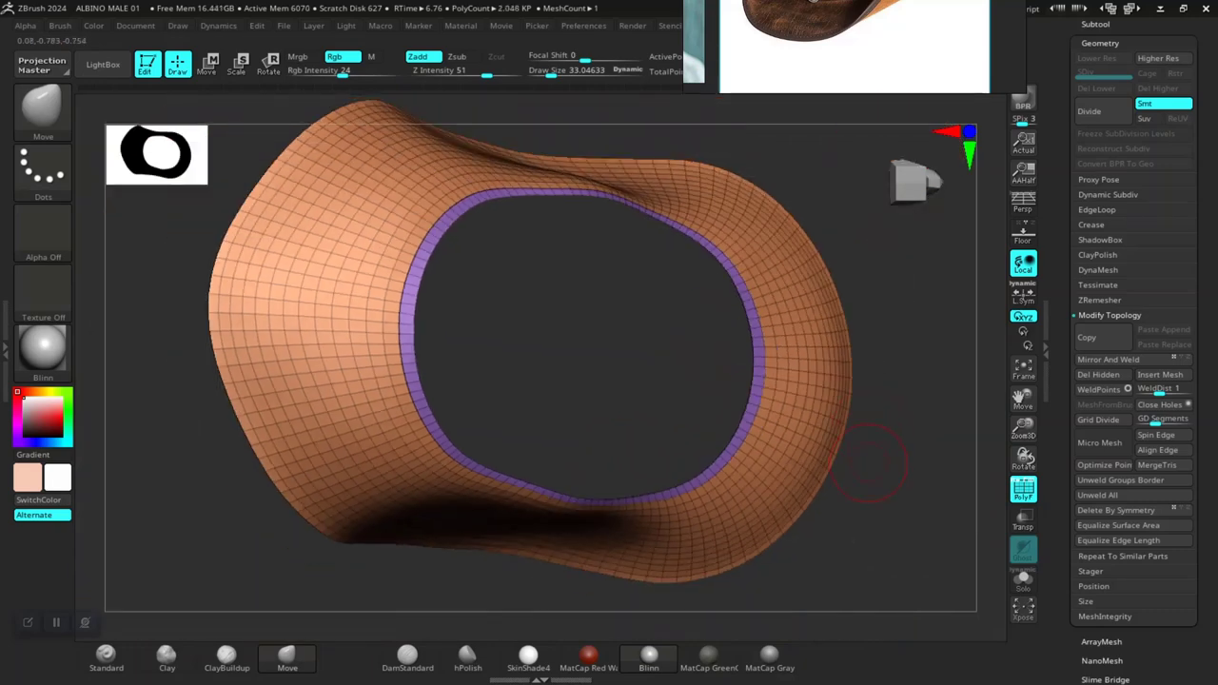
key(shift+f)
drag(868, 462, 831, 476)
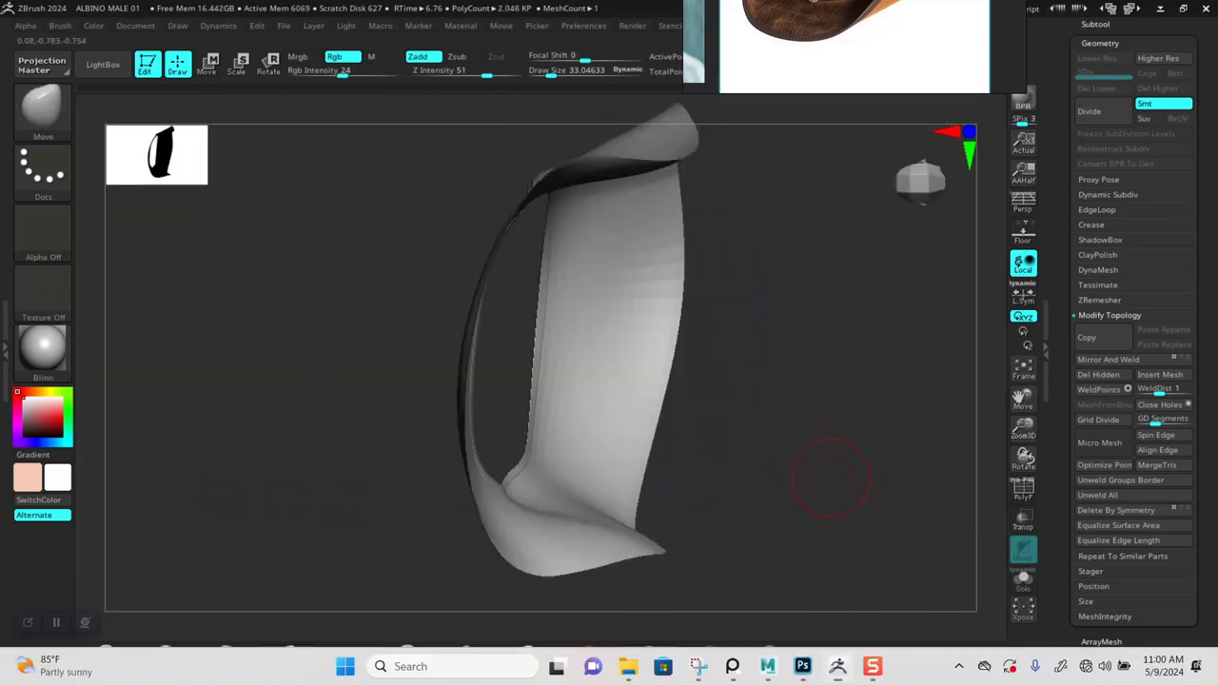
key(super)
drag(855, 430, 903, 421)
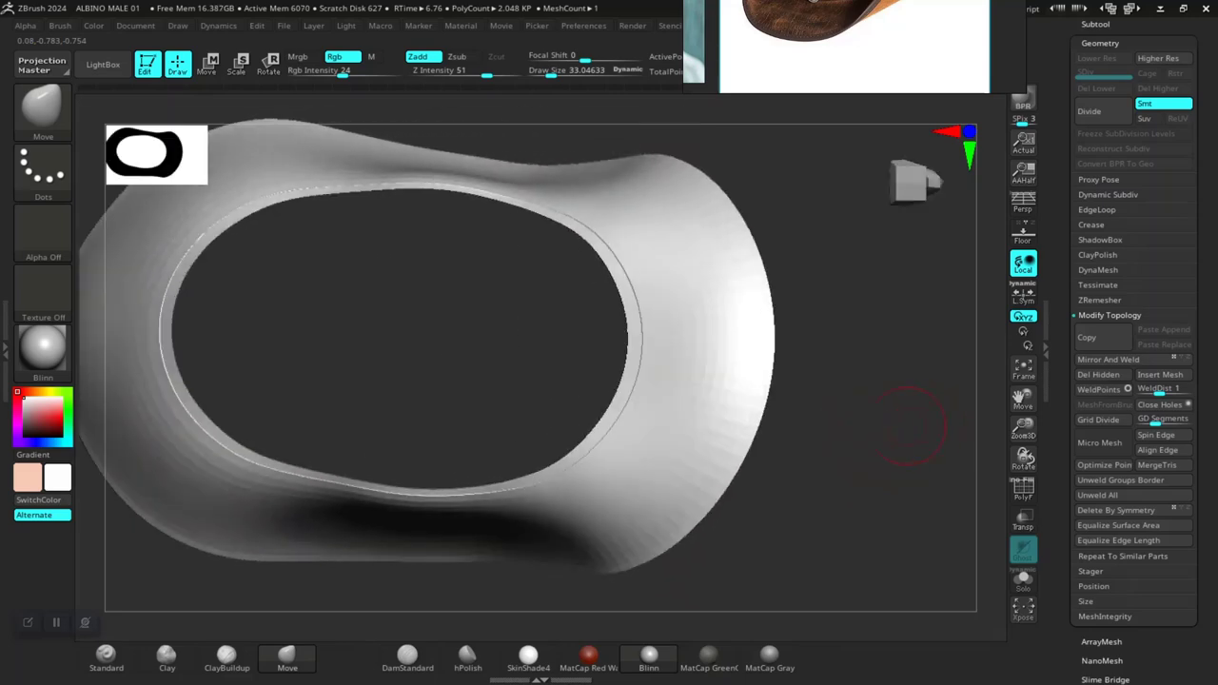
scroll(563, 353, up, 5)
mouse_move(503, 313)
mouse_down()
mouse_move(679, 389)
mouse_move(612, 380)
mouse_up()
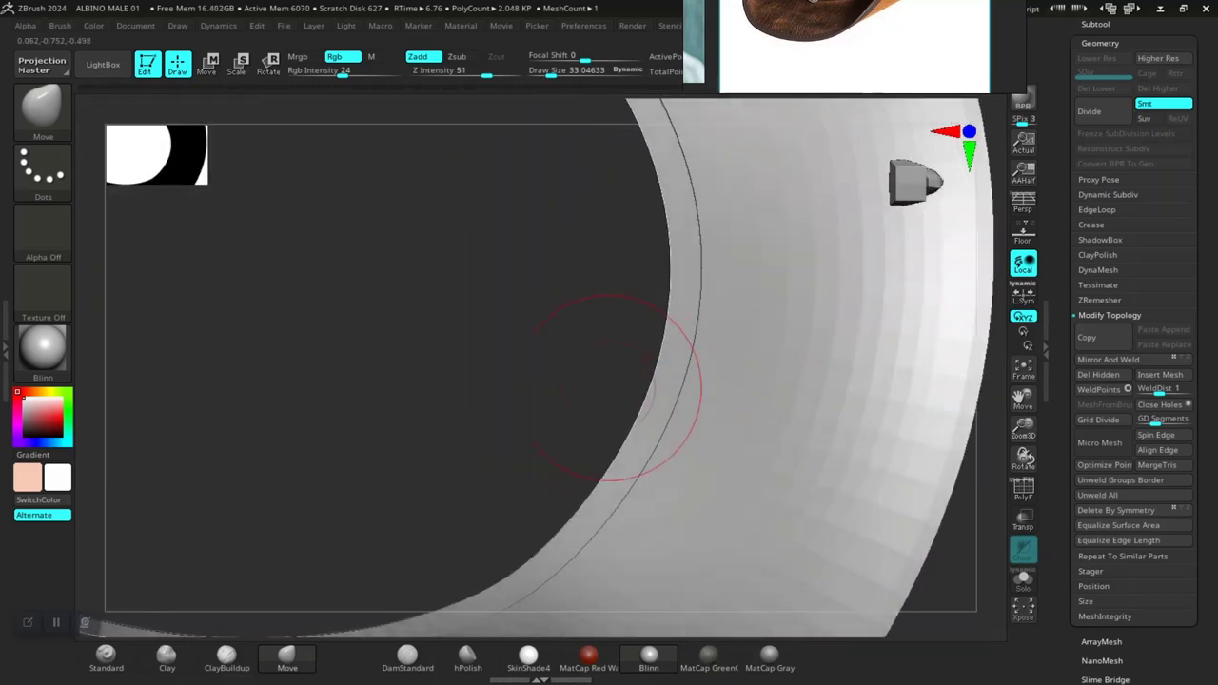
scroll(963, 395, down, 1)
Step: Apply Polish By Features and Polish By Groups from Tool > Deformation to the brim ring
scroll(980, 395, down, 10)
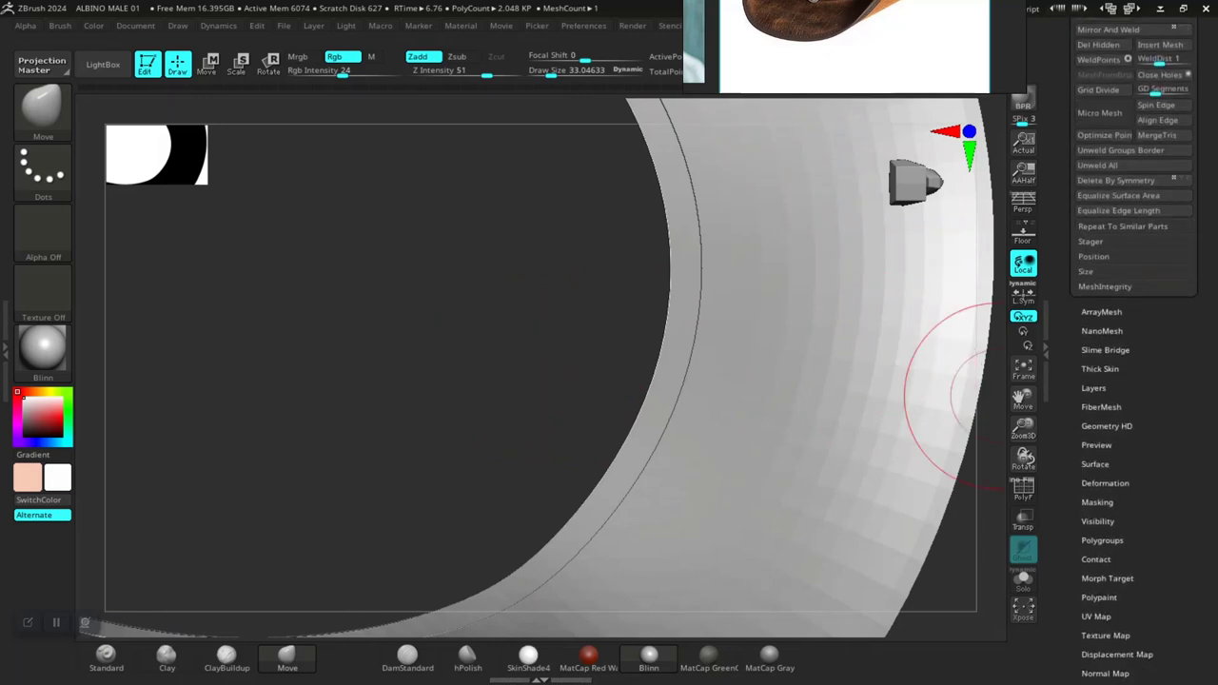
click(1105, 483)
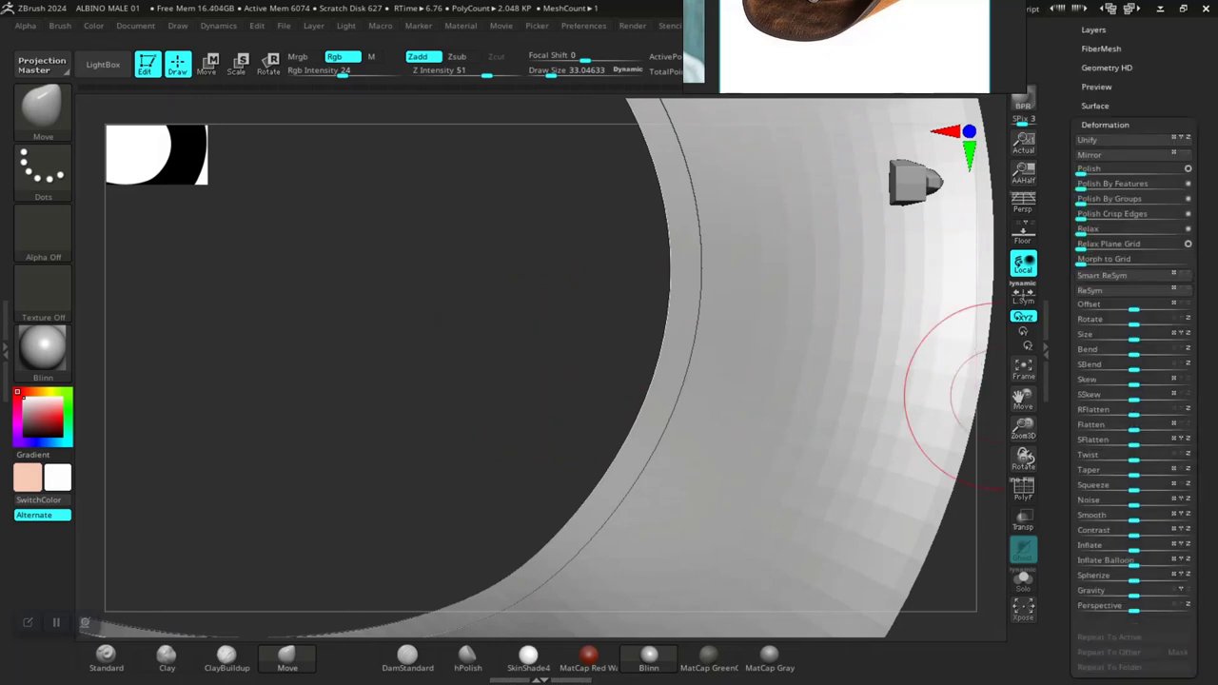
scroll(1112, 341, up, 4)
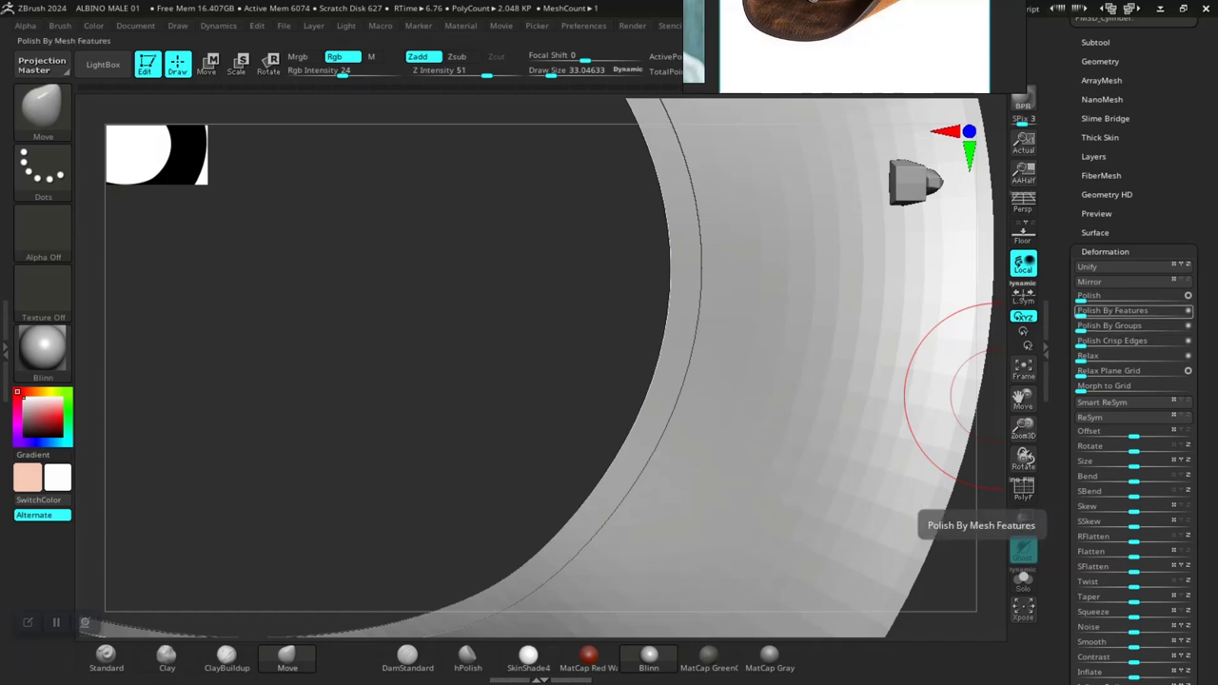
click(1118, 311)
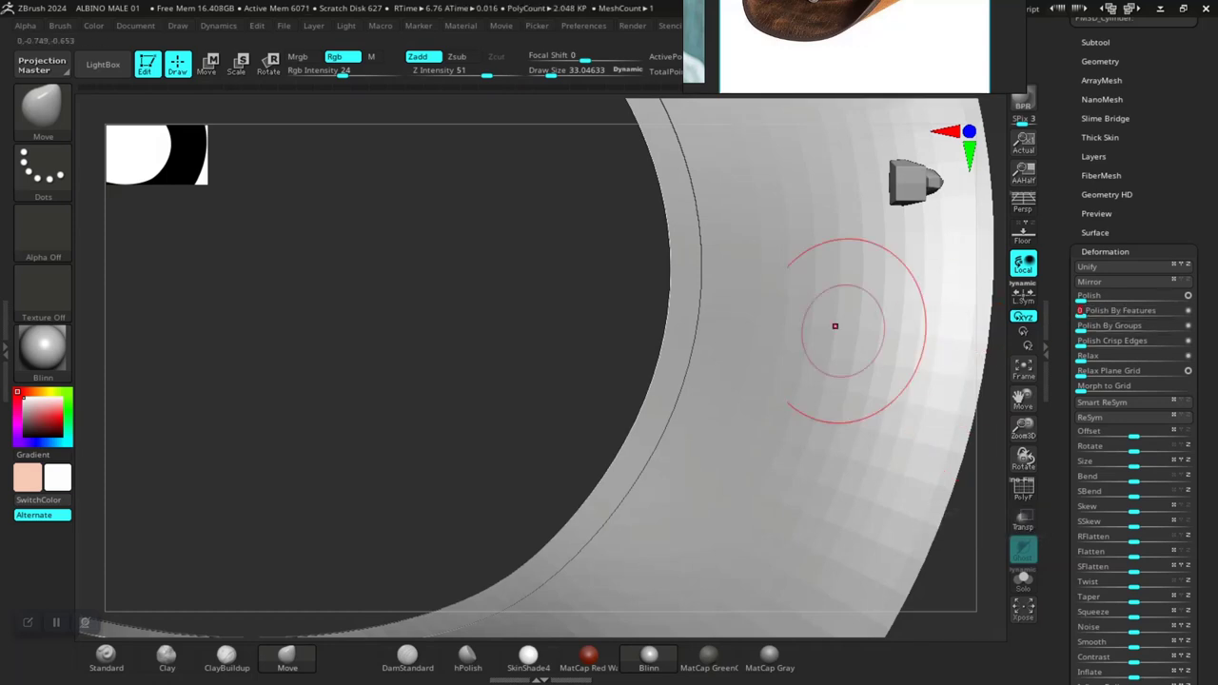
key(f)
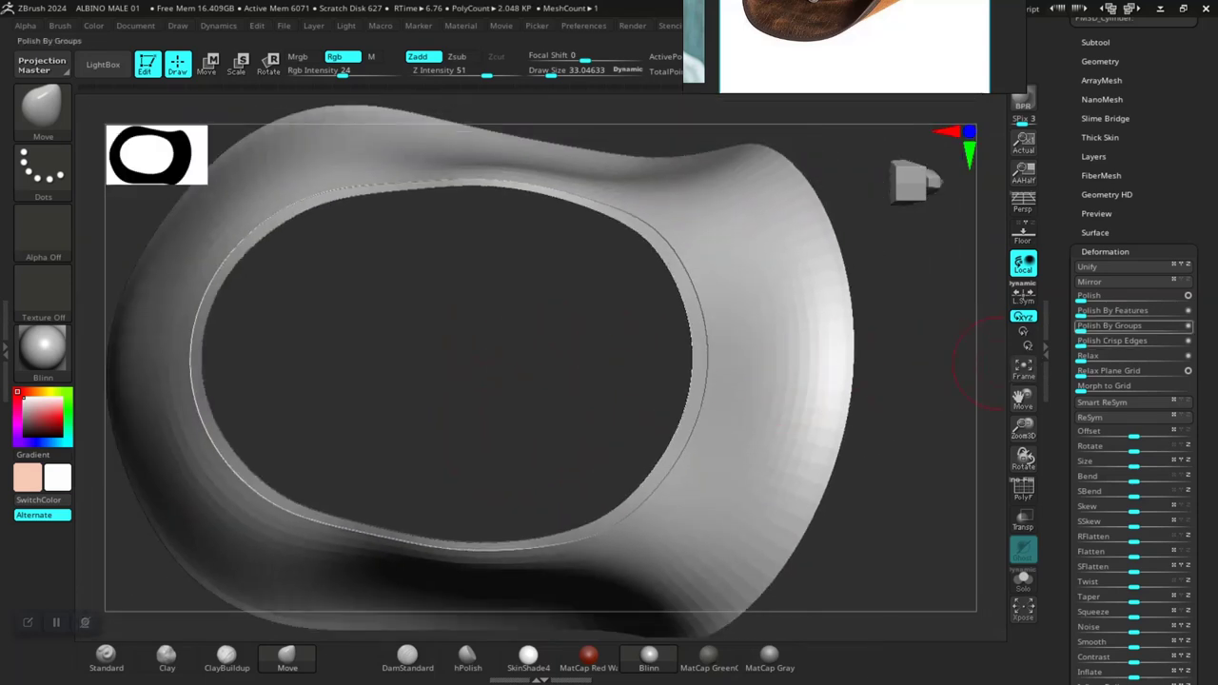
click(1114, 325)
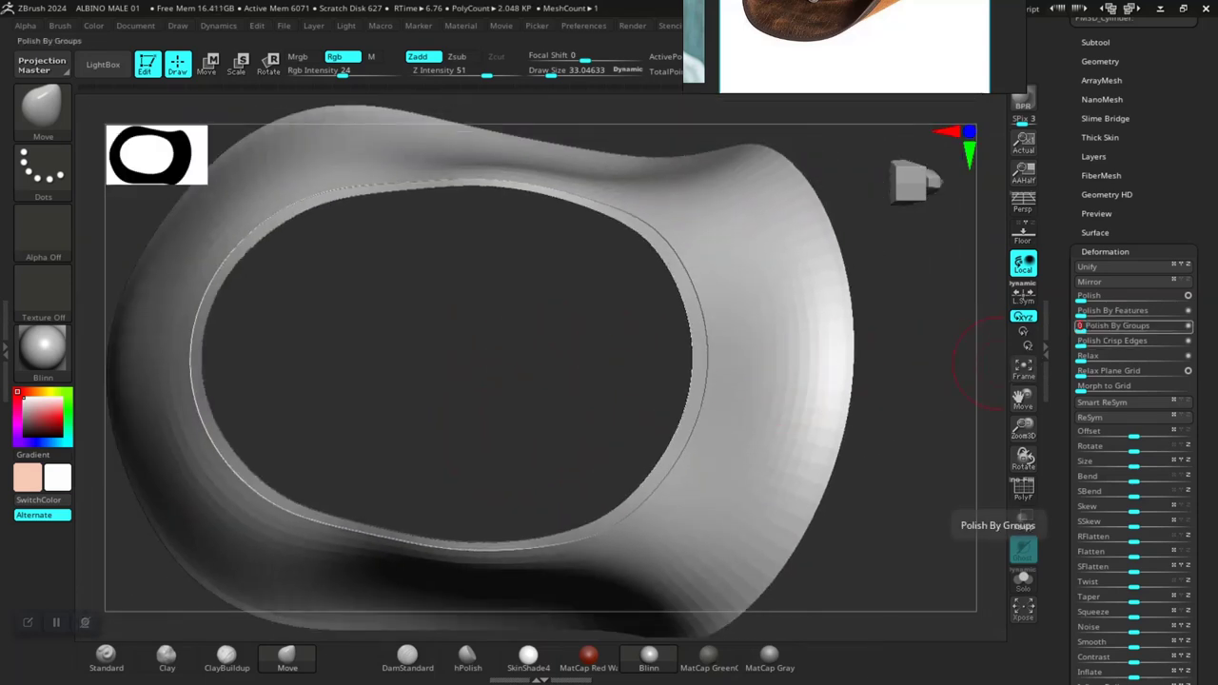
key(shift+f)
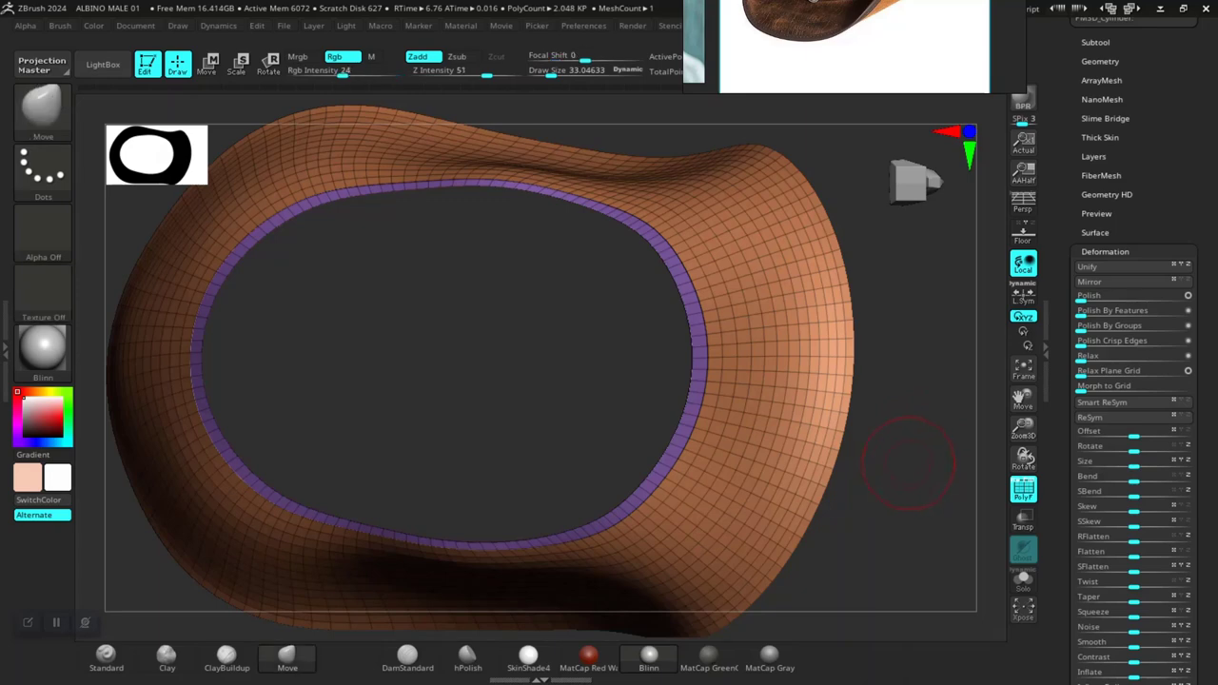
key(shift+f)
drag(911, 473, 702, 401)
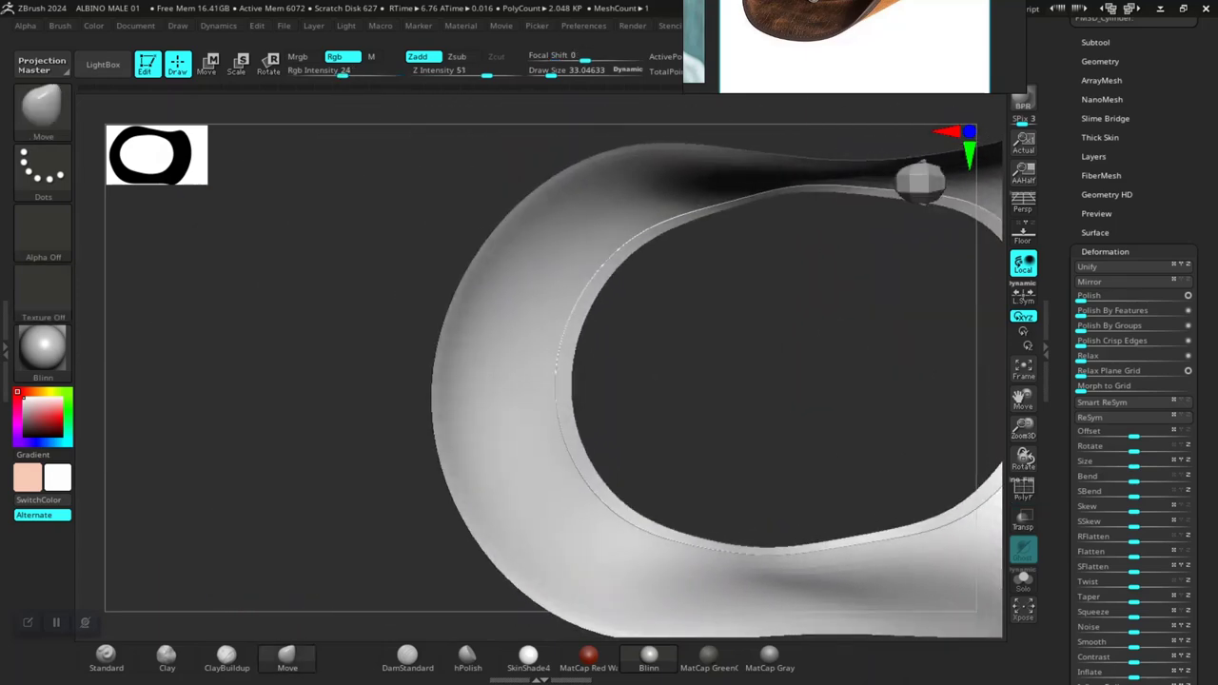
key(ctrl)
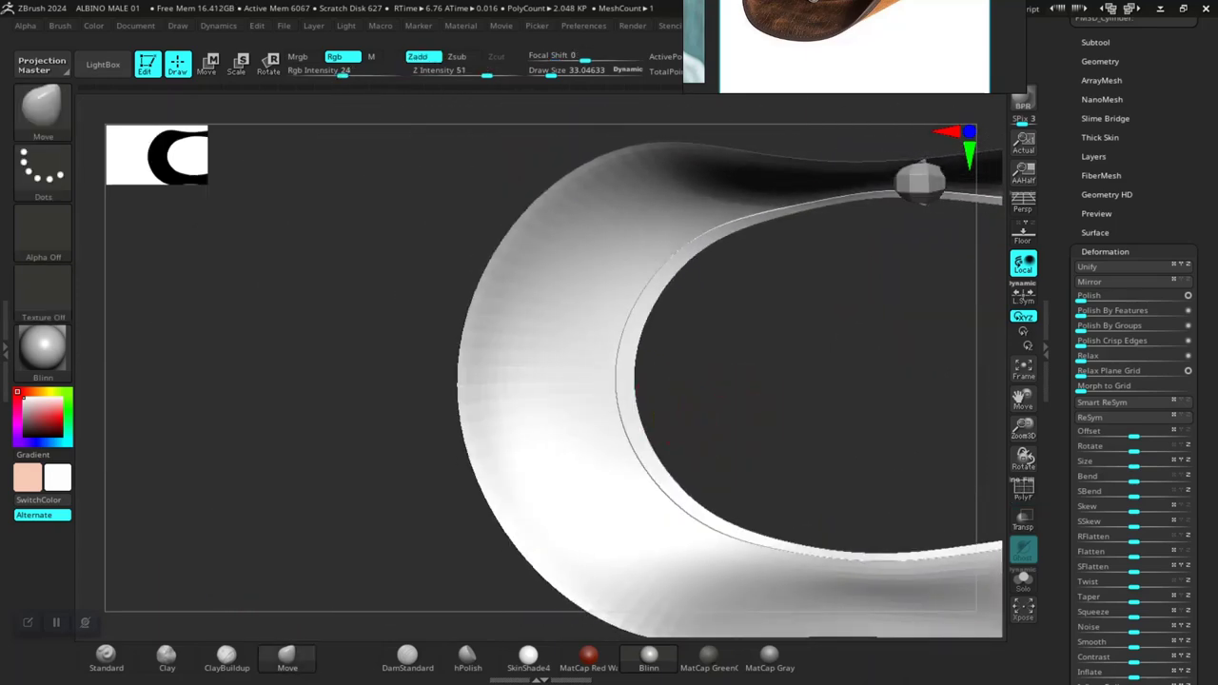
drag(700, 411, 966, 390)
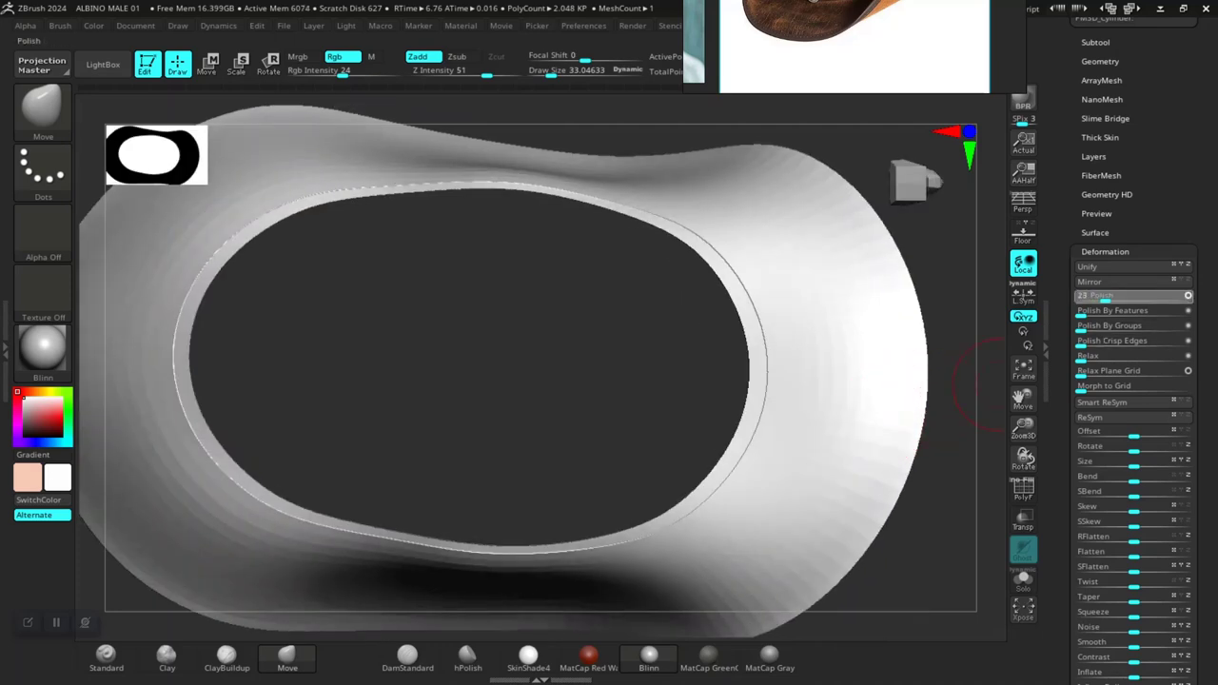
Step: Polish the ring at strength 23, then apply Polish Crisp Edges to soften its inner edge
drag(1133, 295, 1118, 310)
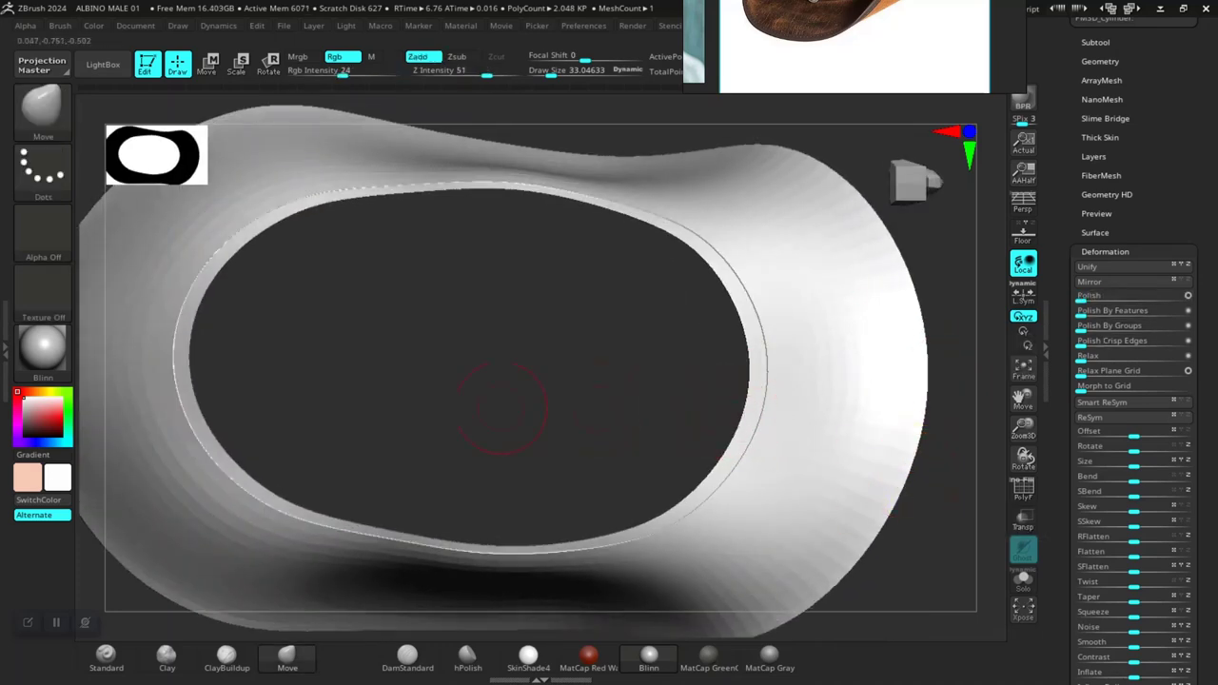
mouse_move(503, 407)
alt+mouse_down()
mouse_move(533, 419)
mouse_move(518, 457)
alt+mouse_up()
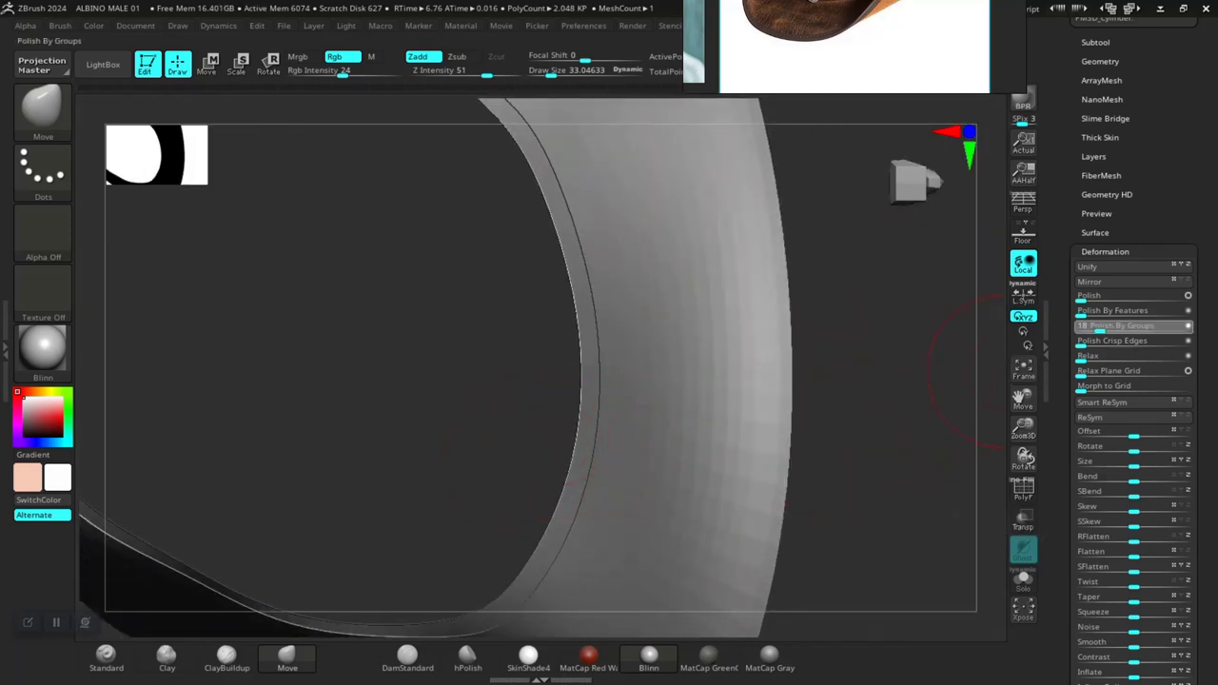
click(1111, 340)
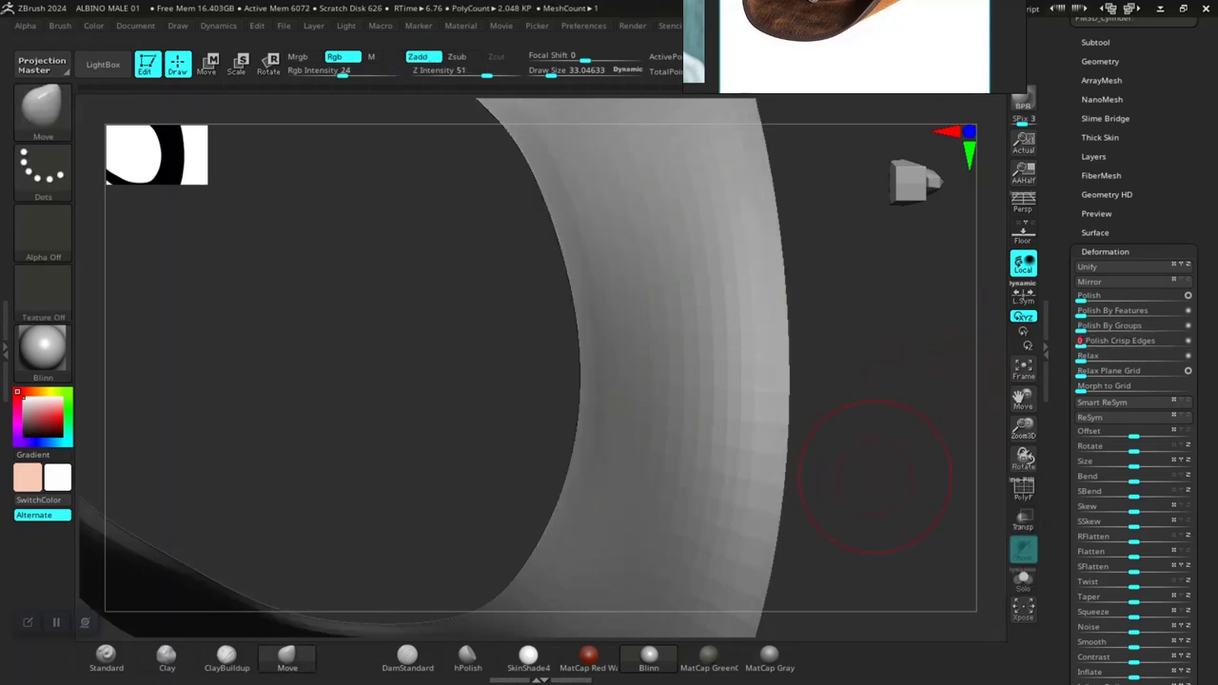
drag(873, 476, 904, 445)
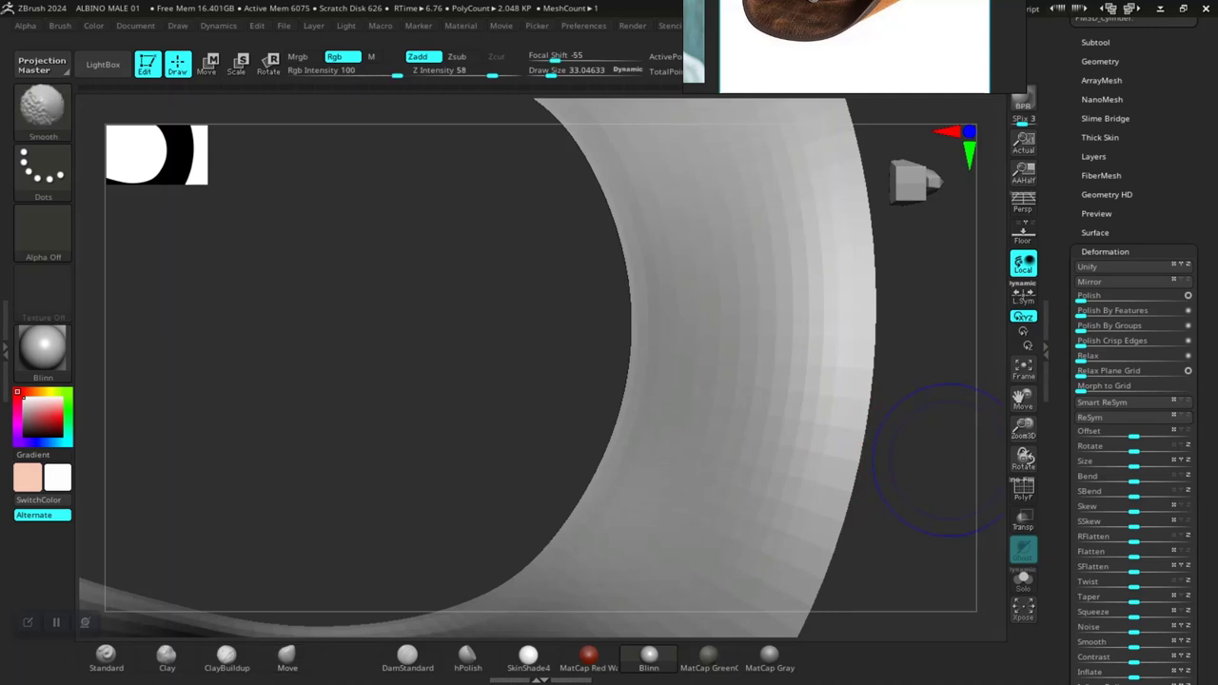
Step: Combine the ring's orange and purple polygroups into one with Ctrl+W, then view it from the top
key(shift+f)
drag(924, 462, 952, 533)
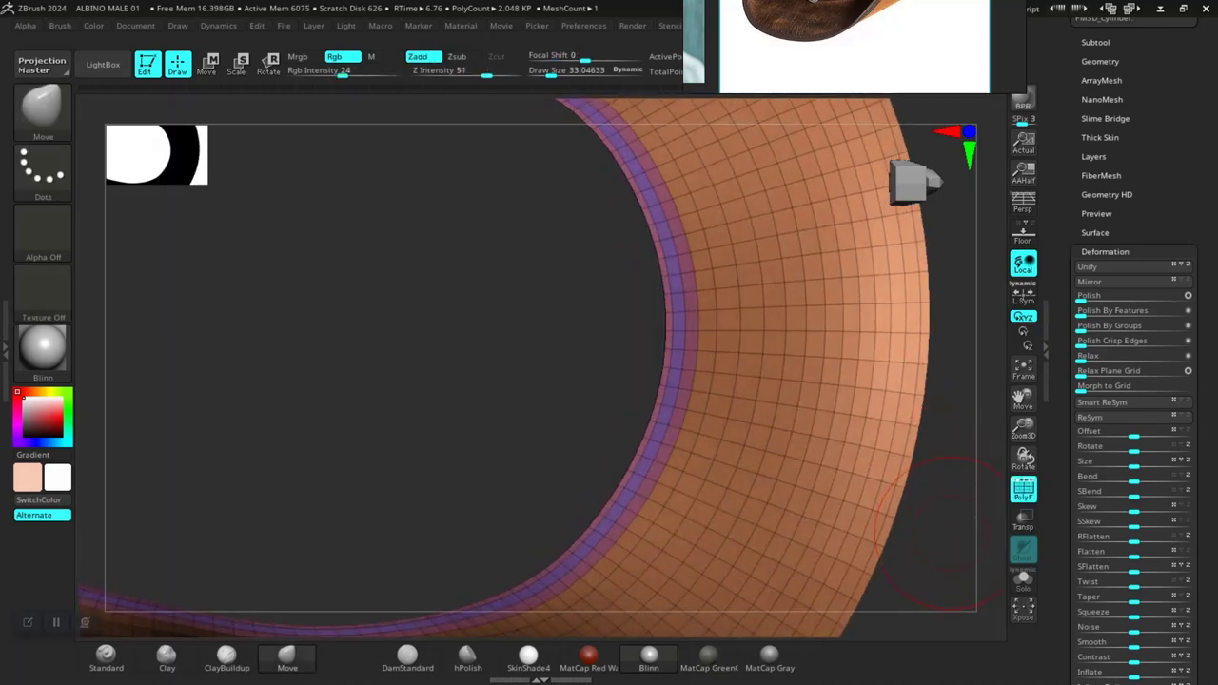
key(f)
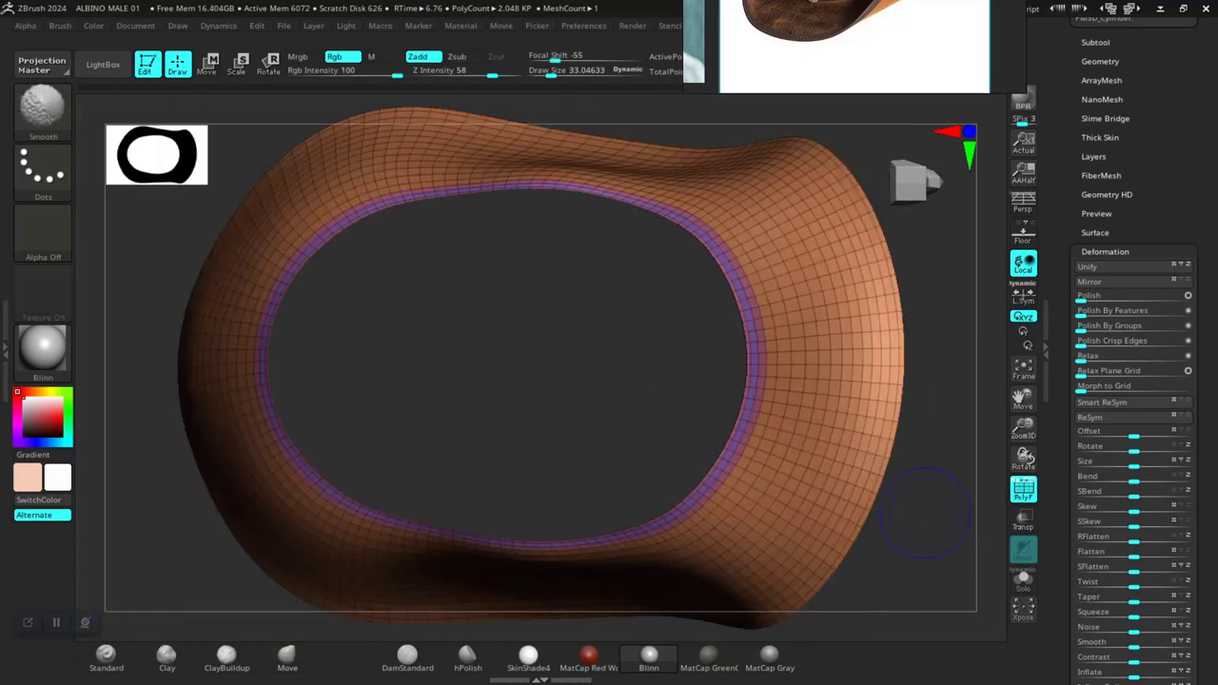
key(shift+f)
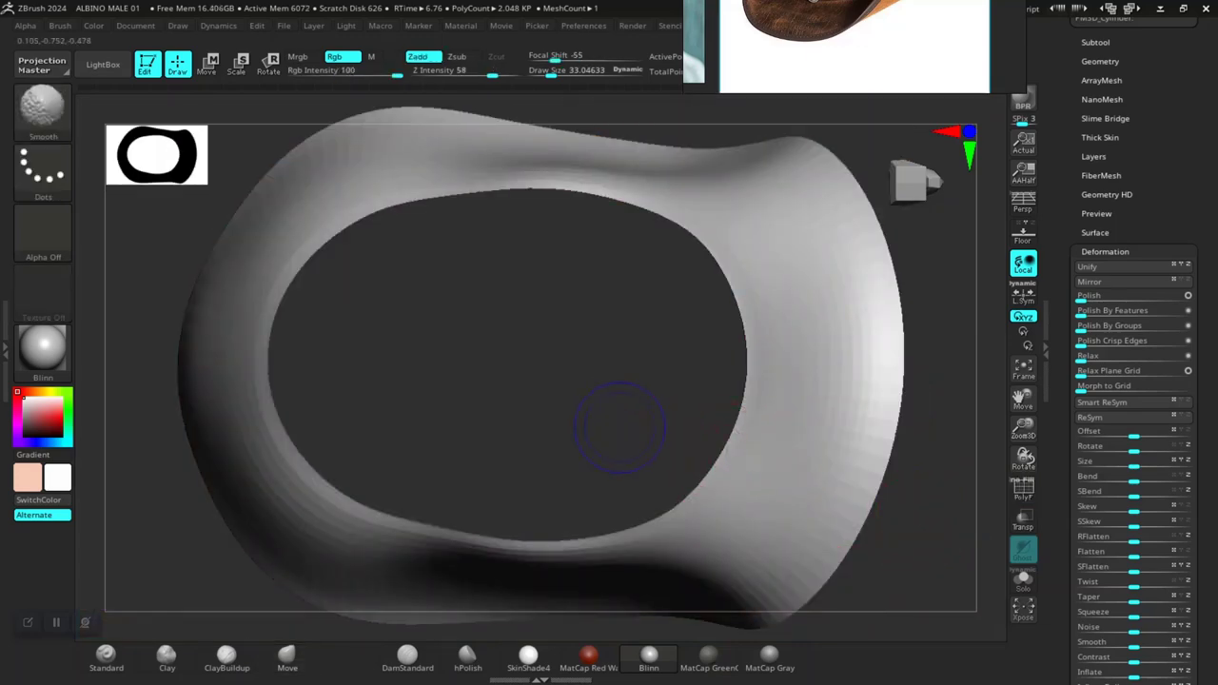
key(shift+f)
key(ctrl+w)
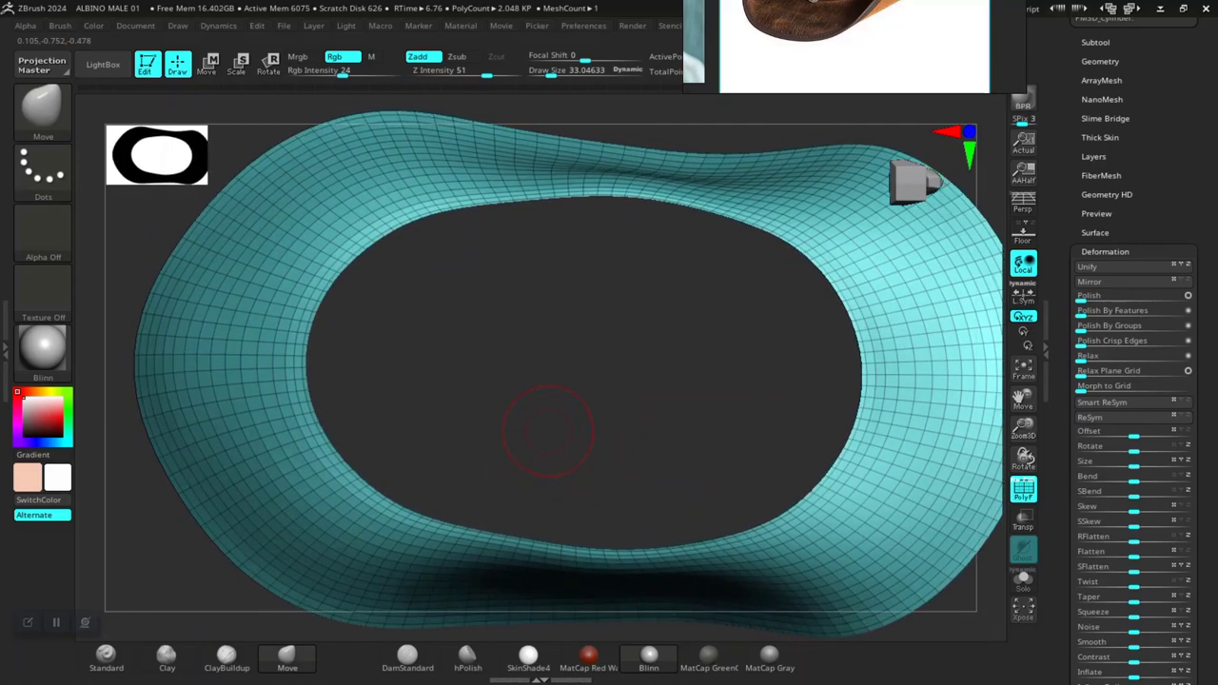
mouse_move(547, 408)
alt+mouse_down()
mouse_move(564, 348)
mouse_move(787, 371)
alt+mouse_up()
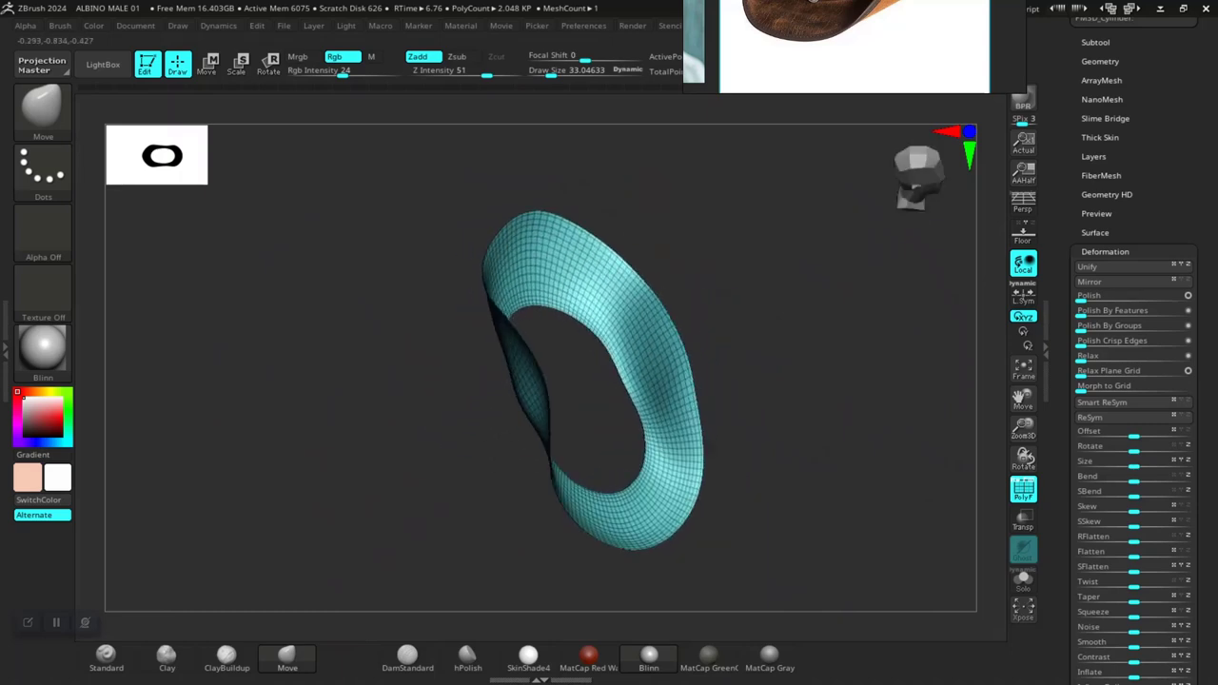
key(shift+f)
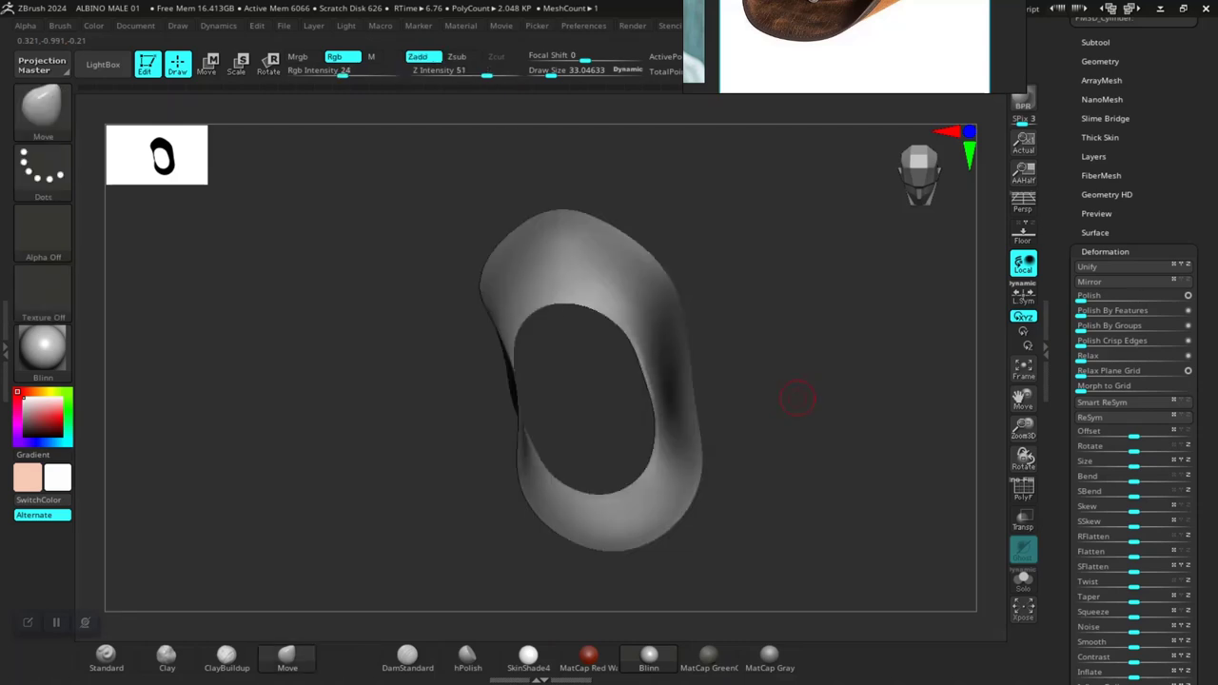
shift+drag(796, 400, 816, 389)
drag(811, 434, 688, 313)
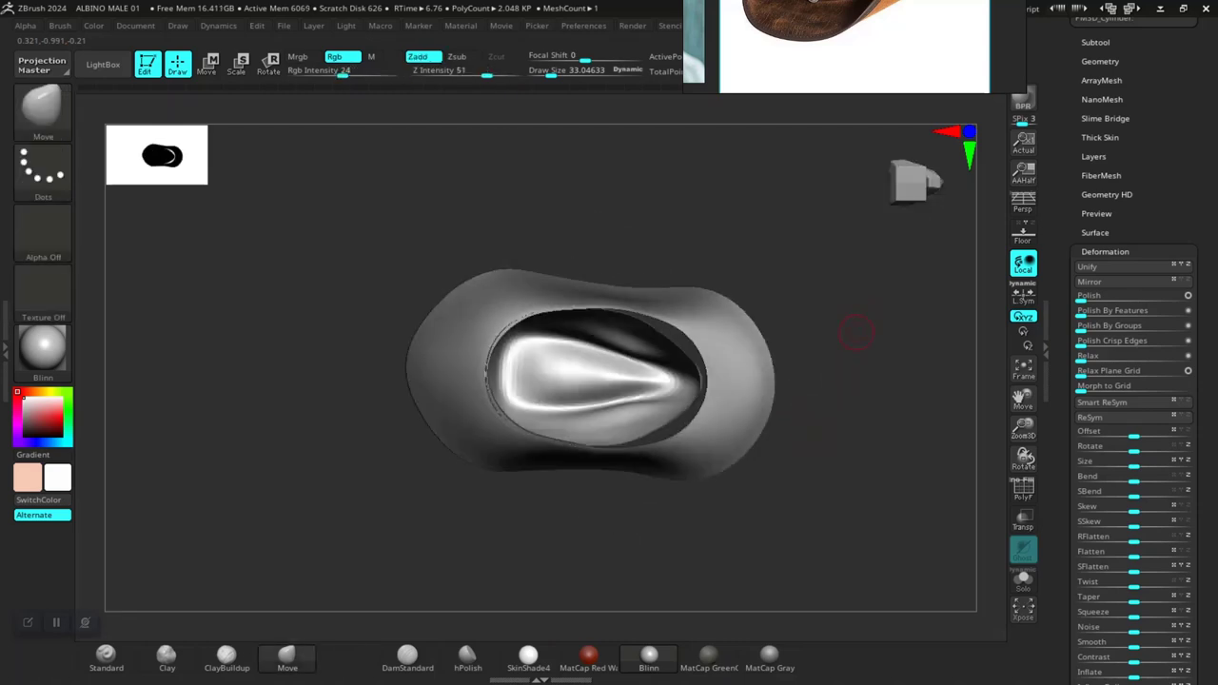
Step: Inspect the crown-to-brim gap from side, top and front, then raise Draw Size to about 85.6
alt+drag(616, 267, 644, 231)
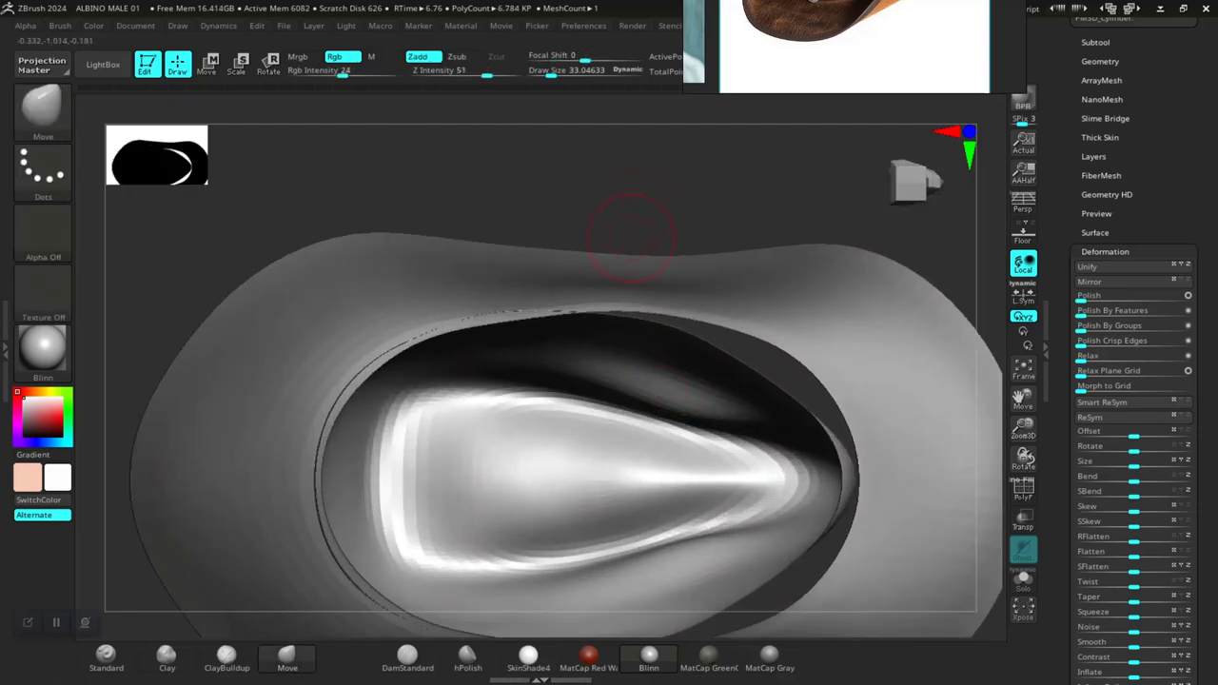
mouse_move(557, 224)
mouse_down()
mouse_move(579, 203)
mouse_move(585, 168)
mouse_move(557, 354)
mouse_up()
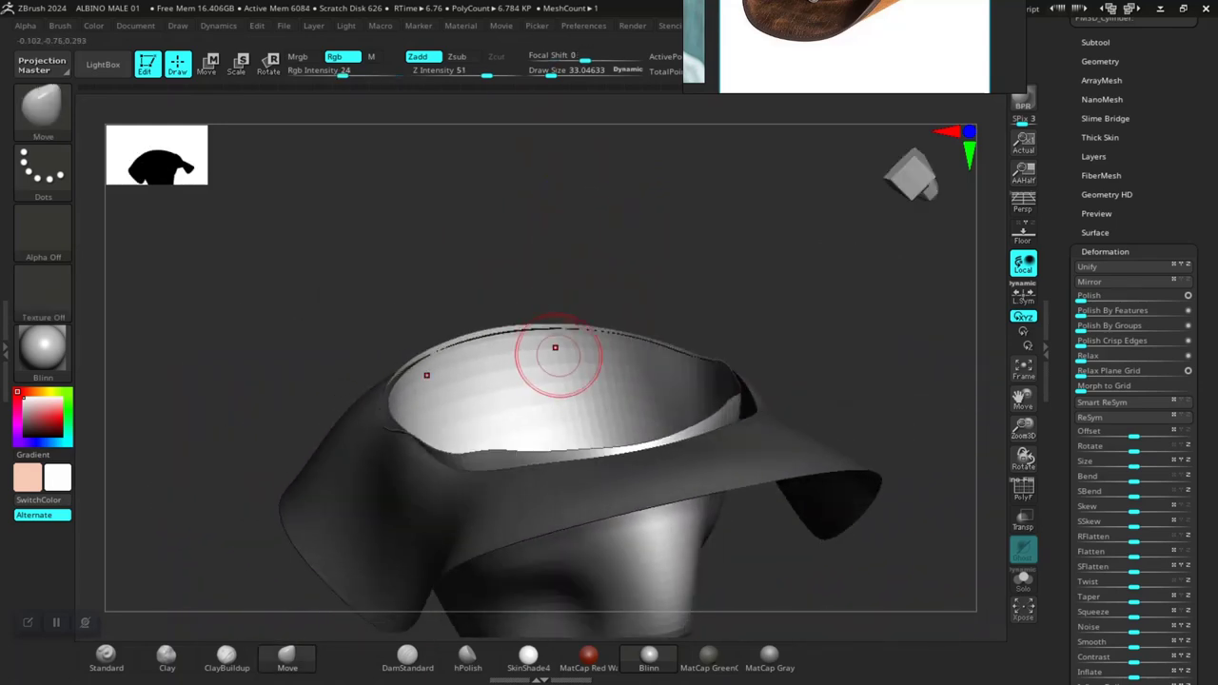
key(shift+f)
drag(585, 273, 715, 245)
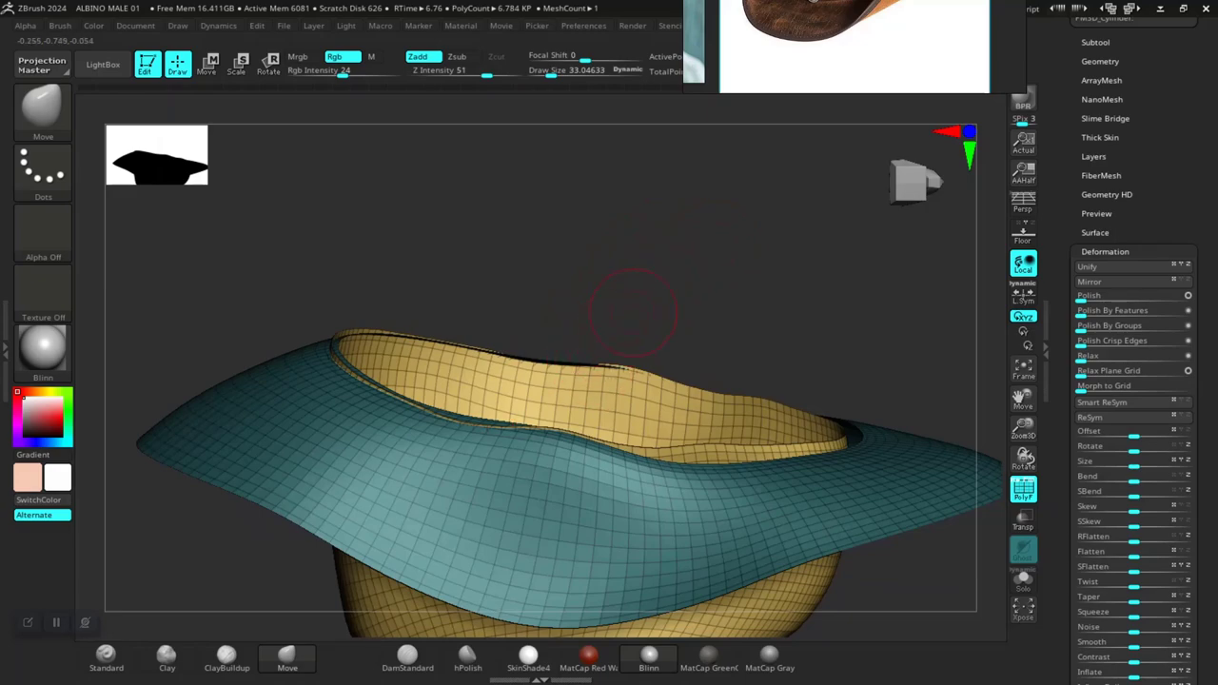
mouse_move(633, 312)
mouse_down()
mouse_move(643, 233)
mouse_move(562, 259)
mouse_move(533, 447)
mouse_move(514, 419)
mouse_move(590, 286)
mouse_move(437, 185)
mouse_move(459, 193)
mouse_up()
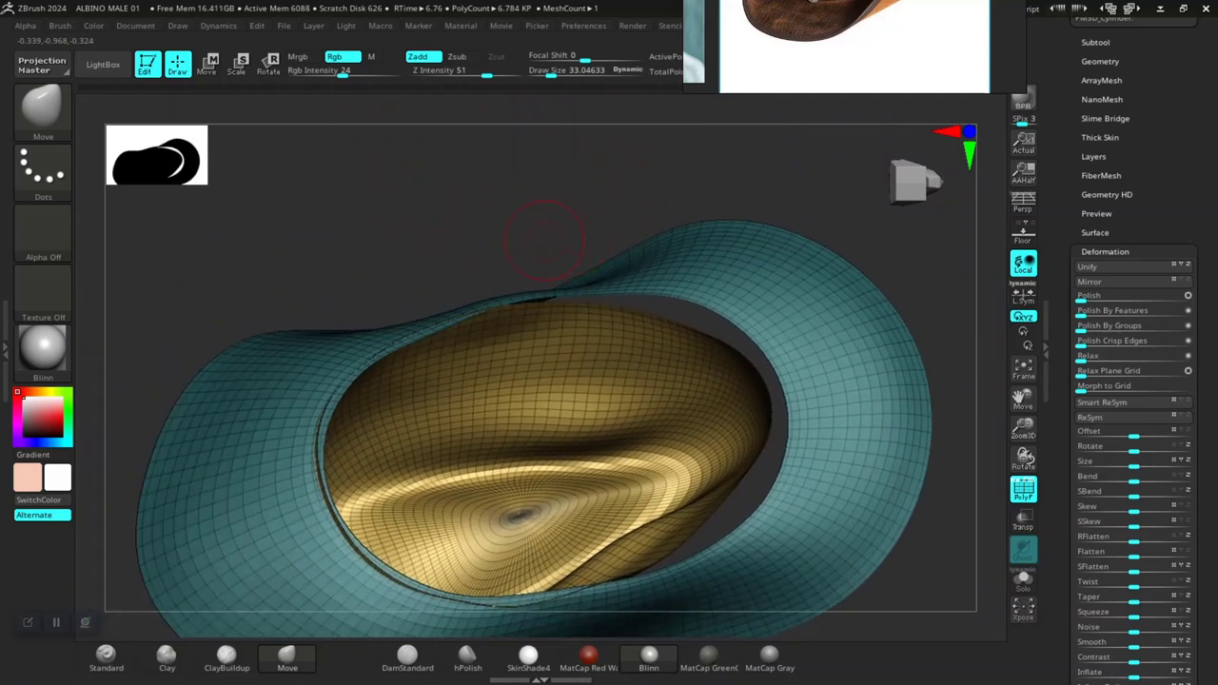
drag(501, 225, 547, 152)
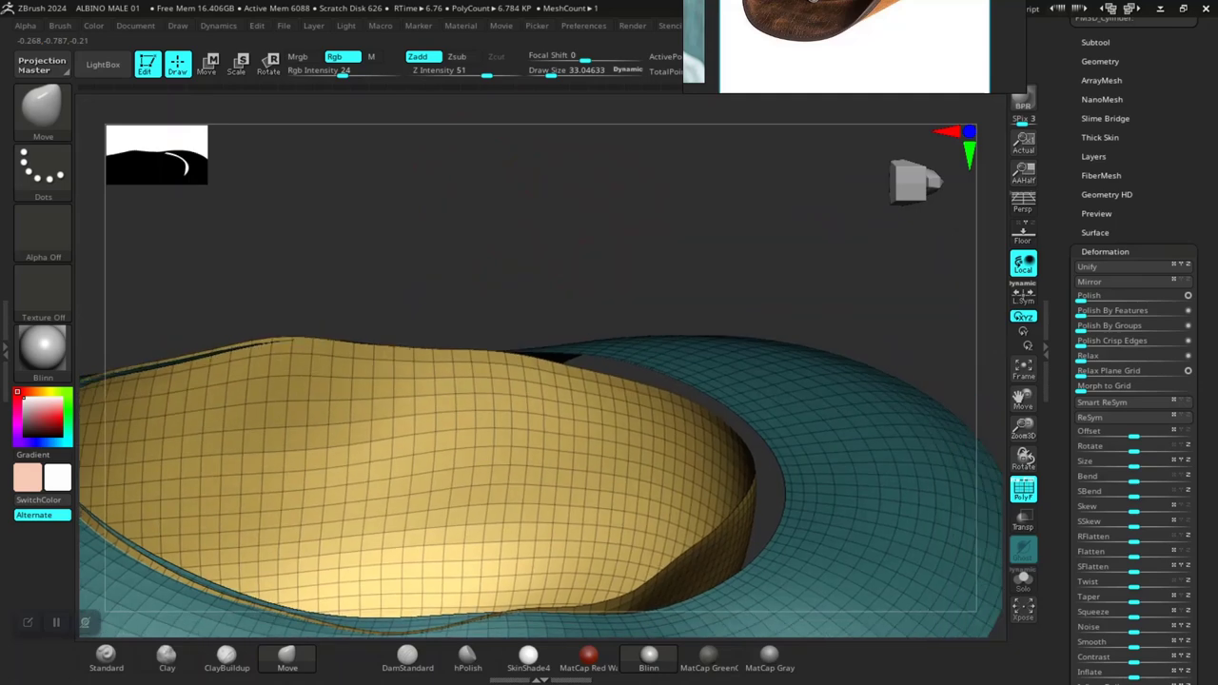
drag(533, 233, 570, 245)
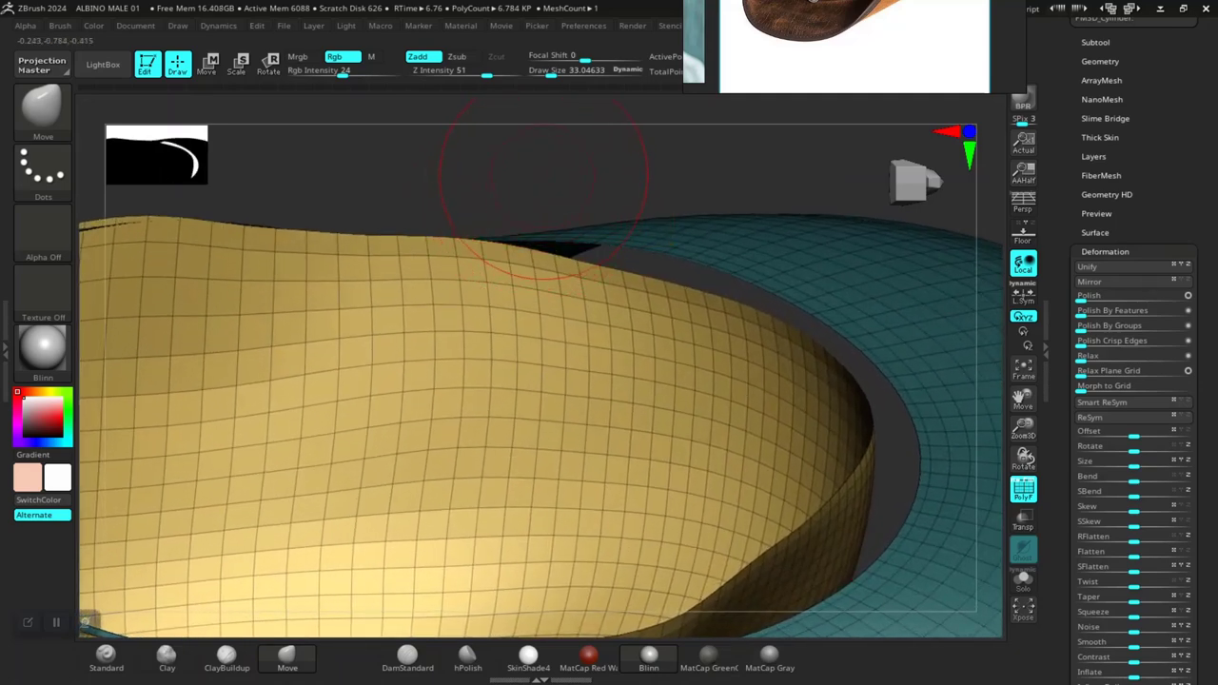
mouse_move(543, 177)
mouse_down()
mouse_move(463, 177)
mouse_move(585, 203)
mouse_move(552, 228)
mouse_up()
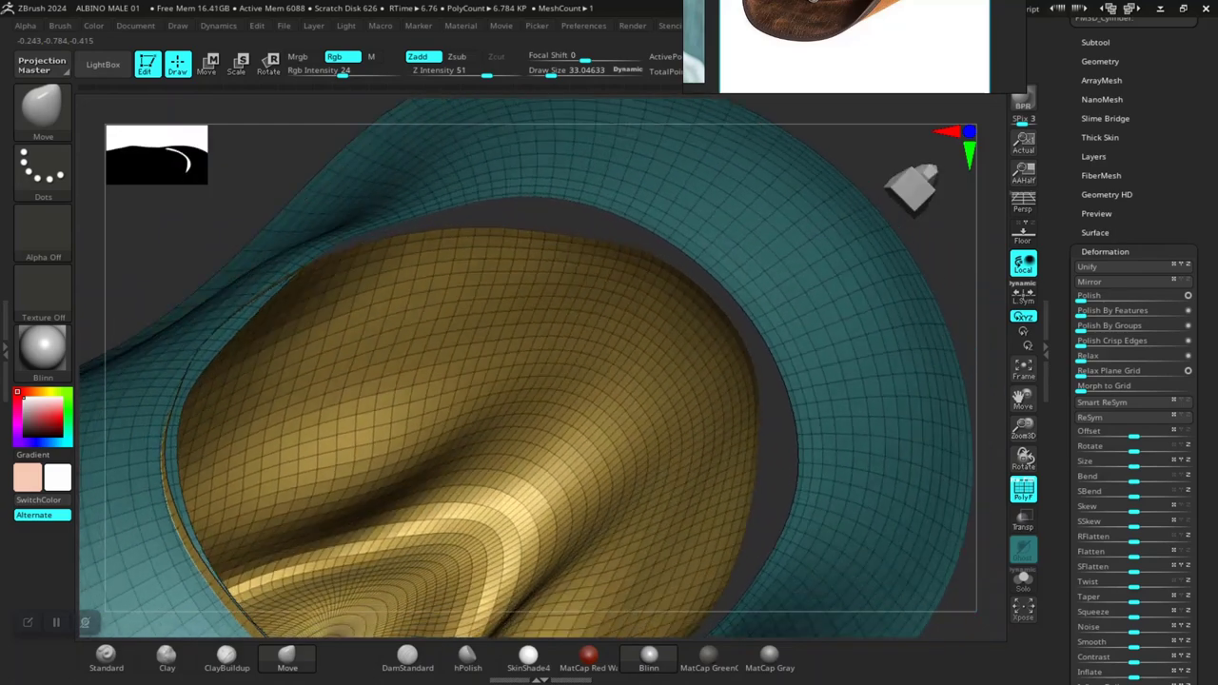
drag(752, 352, 787, 381)
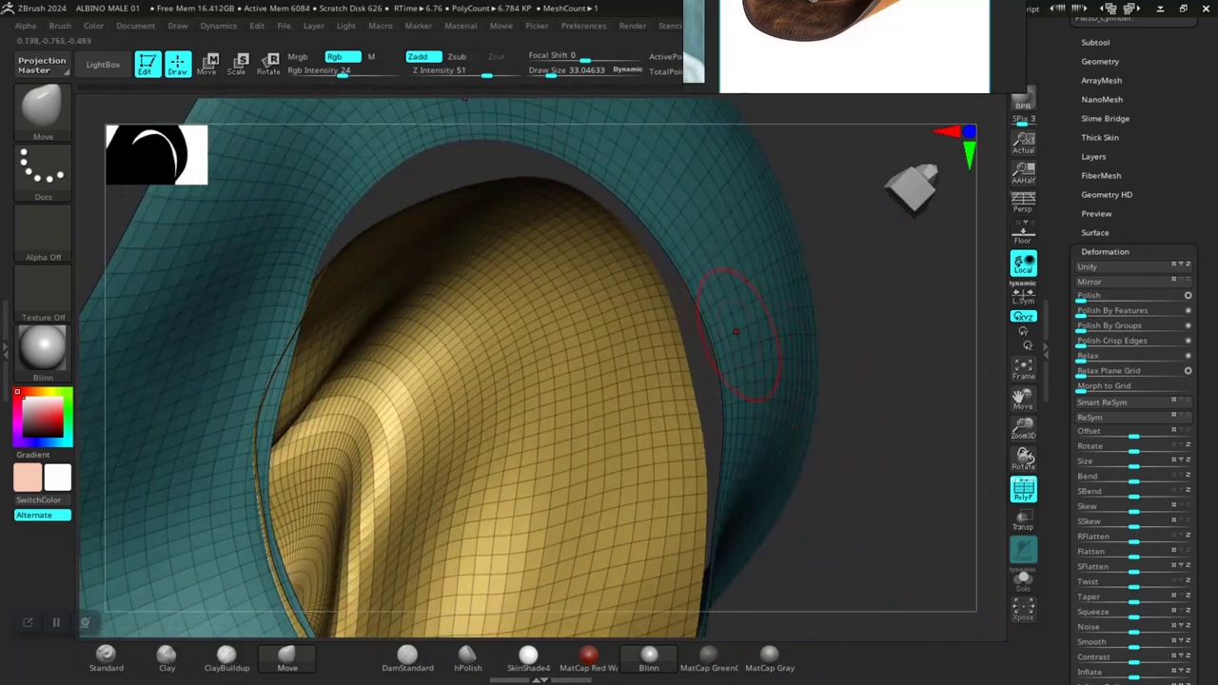
mouse_move(737, 333)
mouse_down()
mouse_move(789, 476)
mouse_move(810, 408)
mouse_move(799, 448)
mouse_move(781, 409)
mouse_move(804, 457)
mouse_move(785, 400)
mouse_move(790, 419)
mouse_move(657, 314)
mouse_up()
key(space)
Step: Smooth the inner sides of the hat near the gap with symmetry on
drag(788, 459, 609, 452)
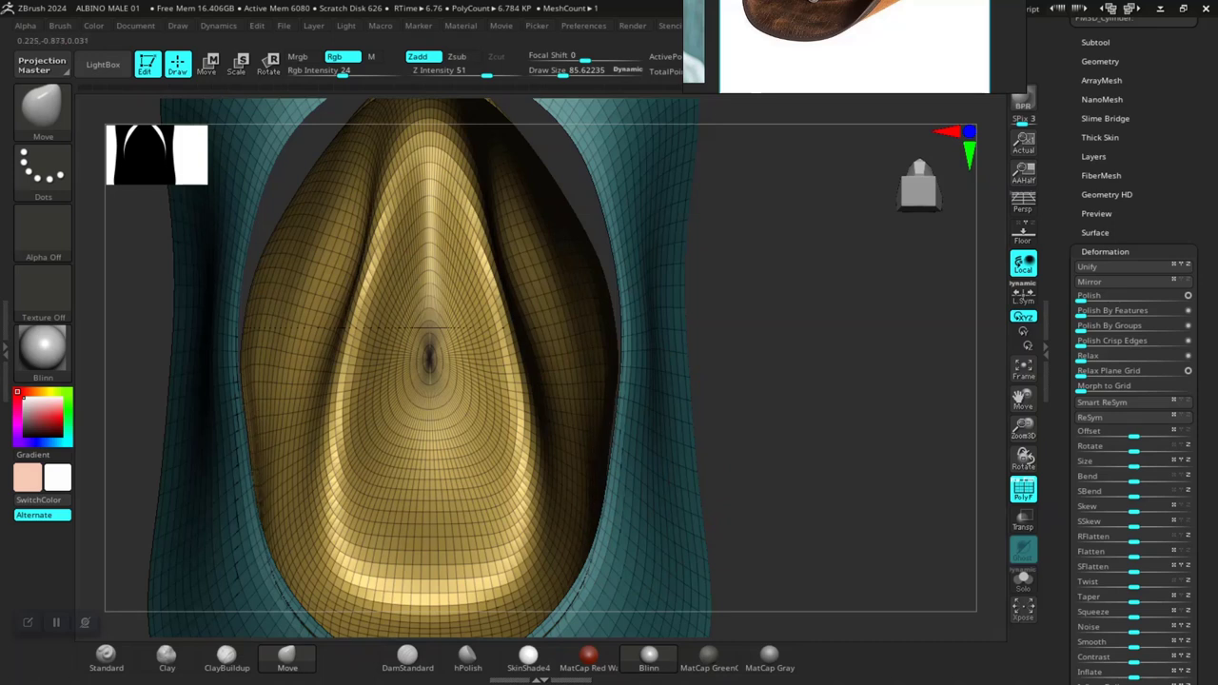
drag(647, 521, 584, 546)
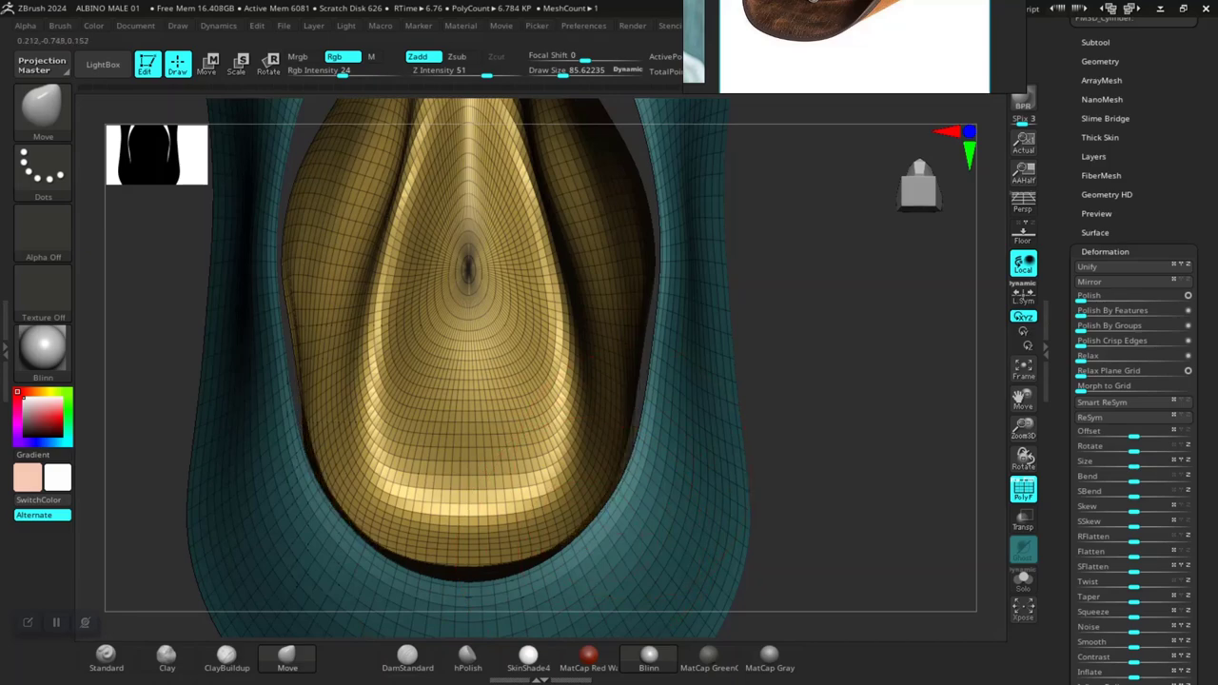
mouse_move(845, 385)
mouse_down()
mouse_move(780, 447)
mouse_move(835, 446)
mouse_move(815, 286)
mouse_move(816, 381)
mouse_move(683, 421)
mouse_up()
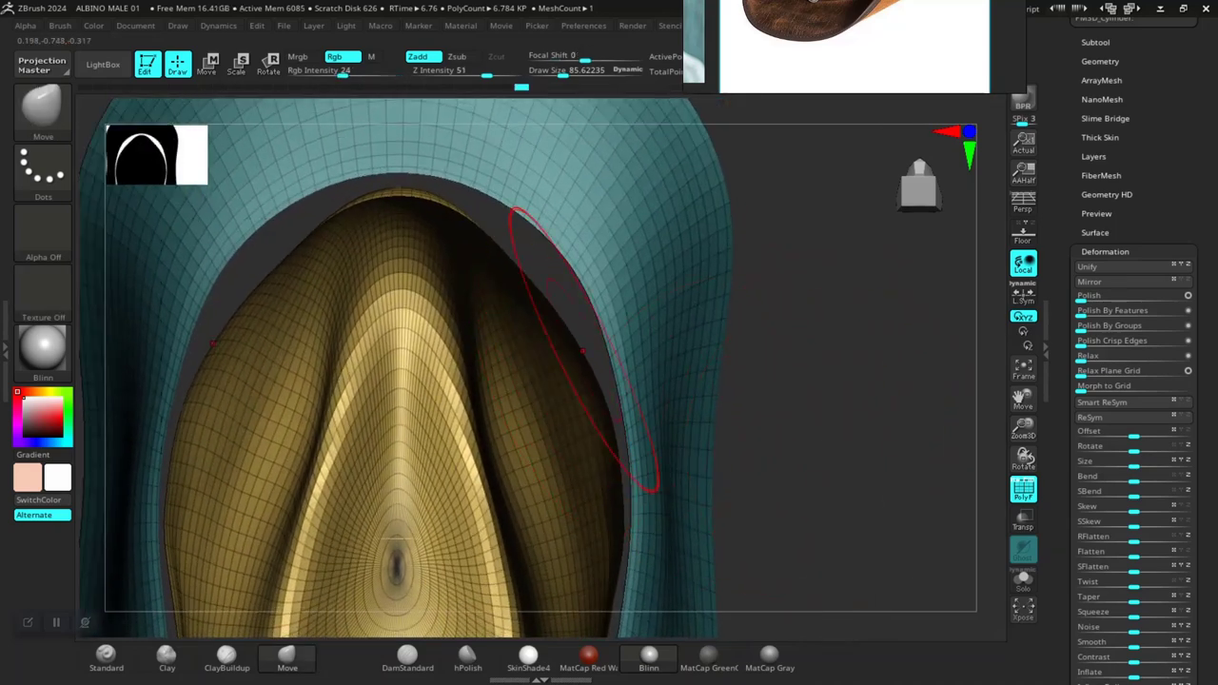
drag(583, 350, 533, 286)
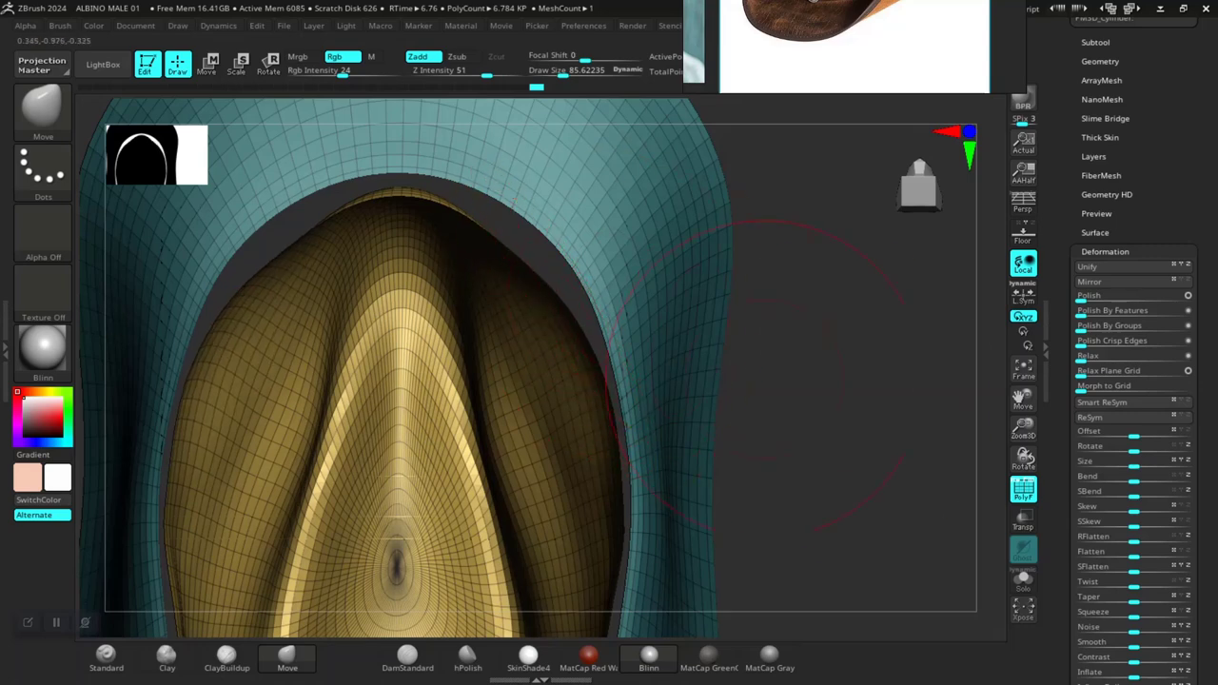
key(shift+f)
mouse_move(803, 380)
mouse_down()
mouse_move(742, 276)
mouse_move(721, 353)
mouse_up()
drag(580, 339, 609, 371)
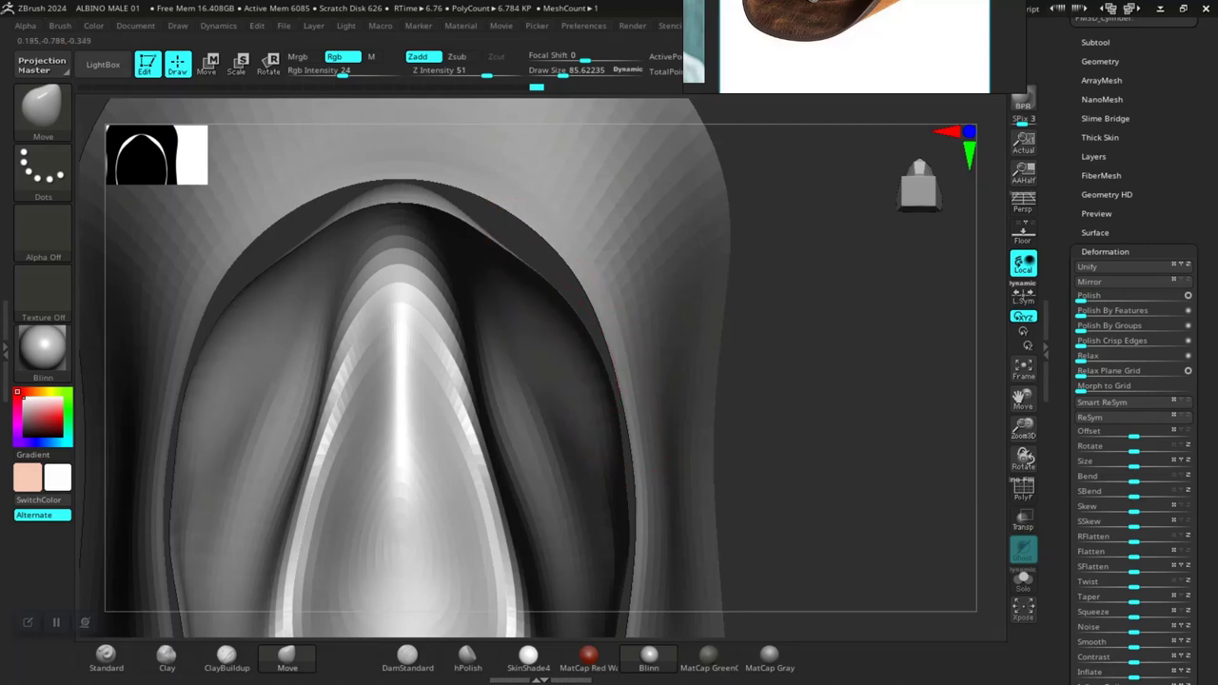
Step: Pull the inner brim surface with Move to remove the shadow band and even both sides
drag(530, 276, 525, 252)
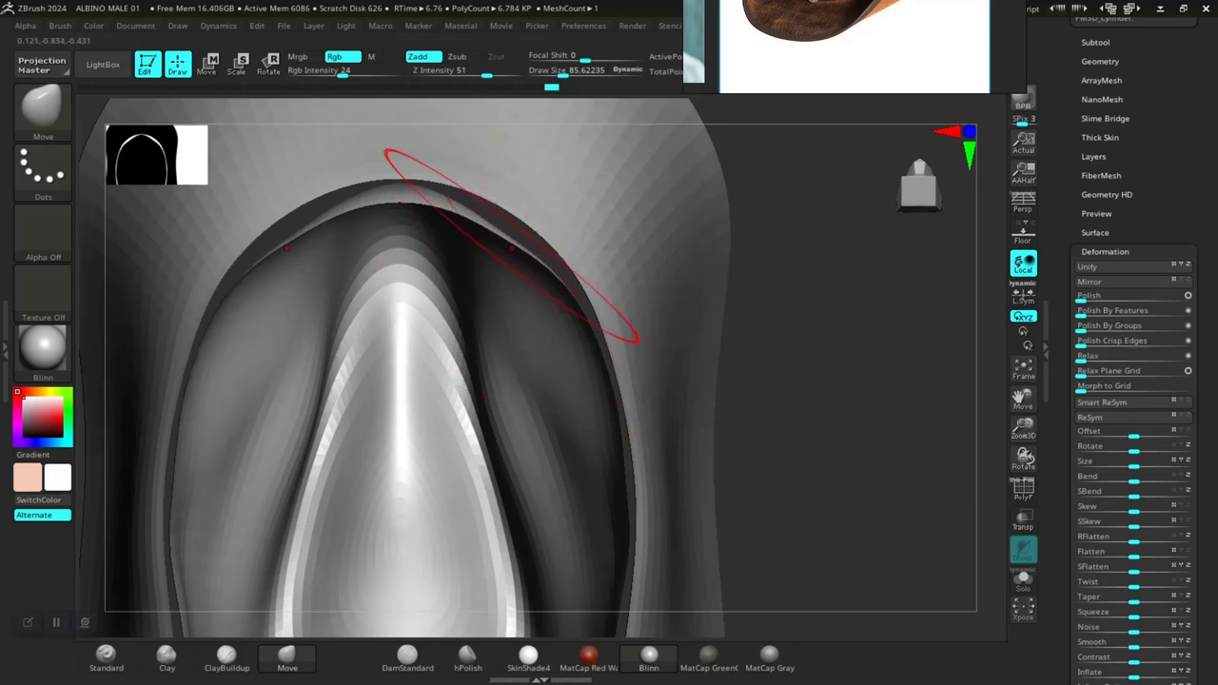
mouse_move(752, 295)
mouse_down()
mouse_move(799, 285)
mouse_move(733, 361)
mouse_up()
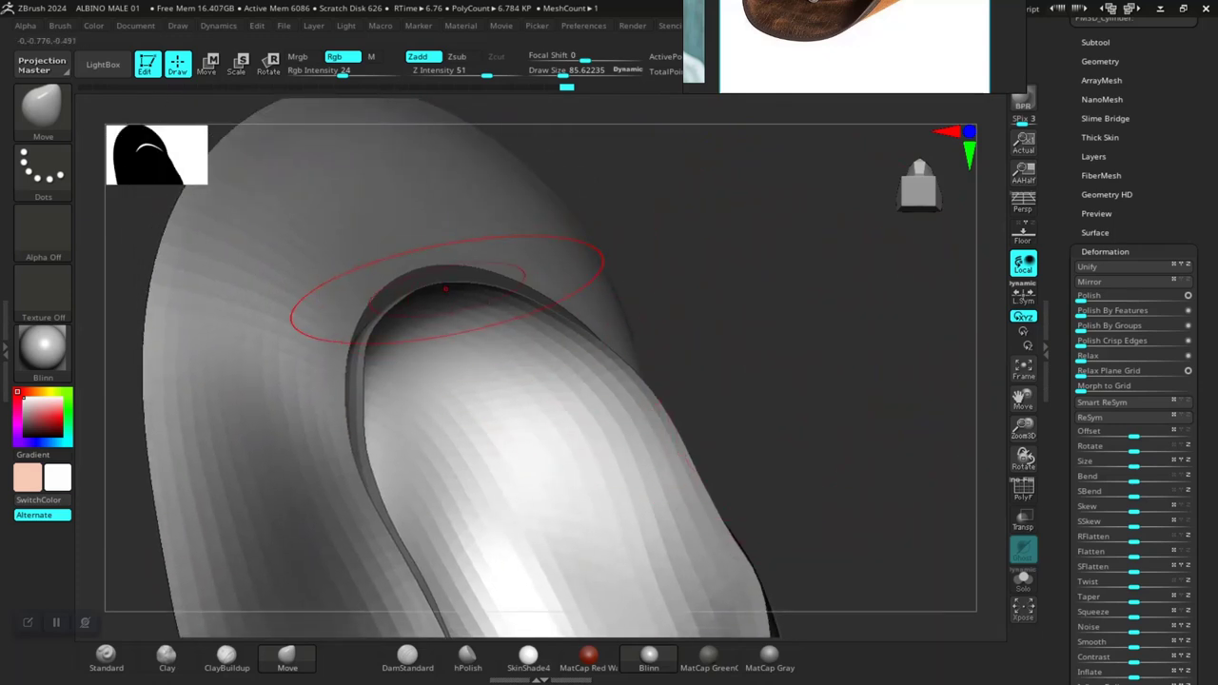
mouse_move(445, 287)
mouse_down()
mouse_move(444, 274)
mouse_move(381, 324)
mouse_up()
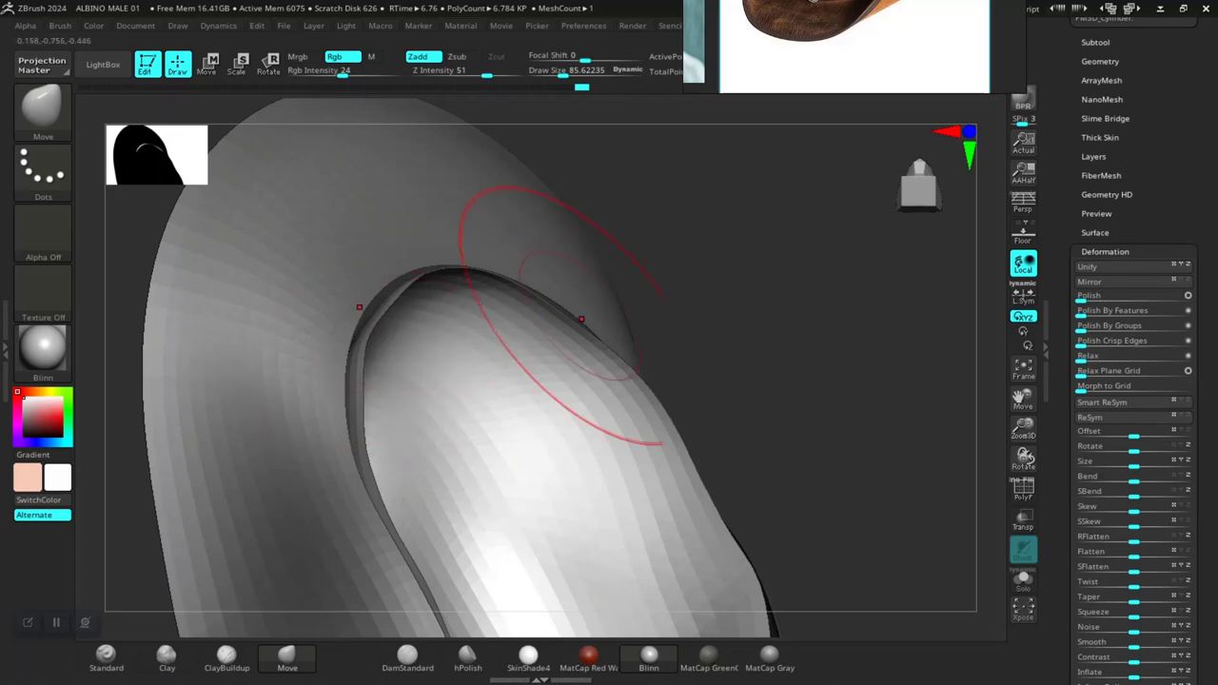
drag(517, 299, 640, 431)
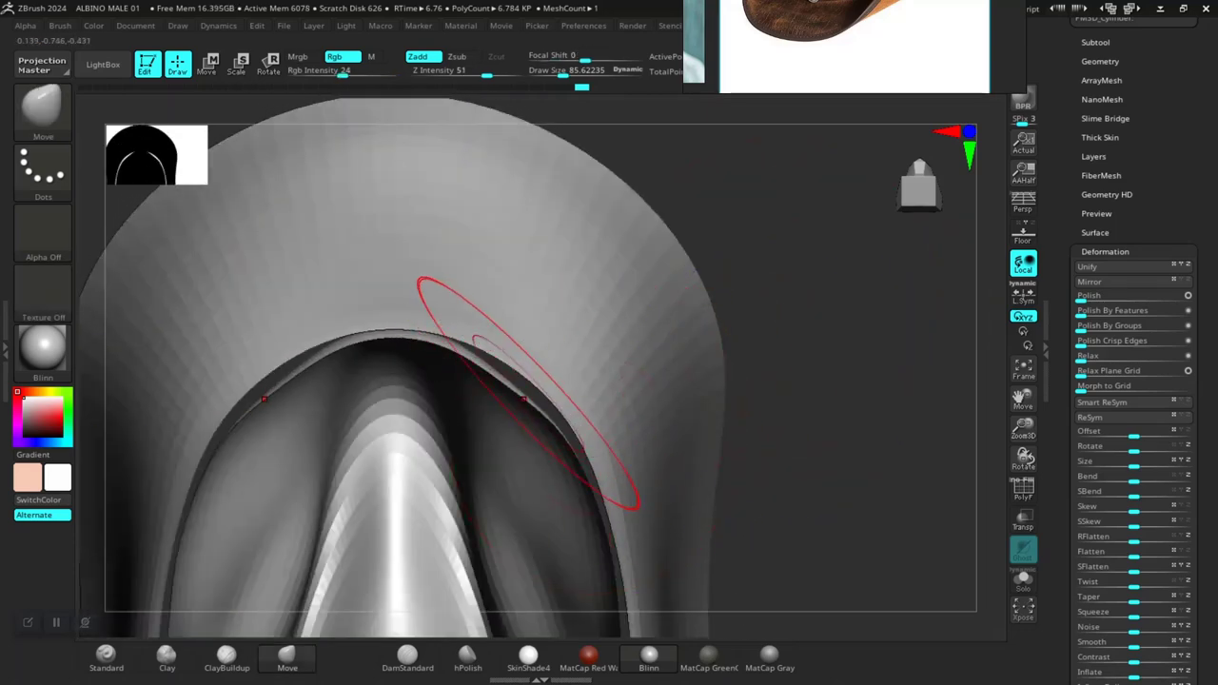
drag(535, 426, 528, 433)
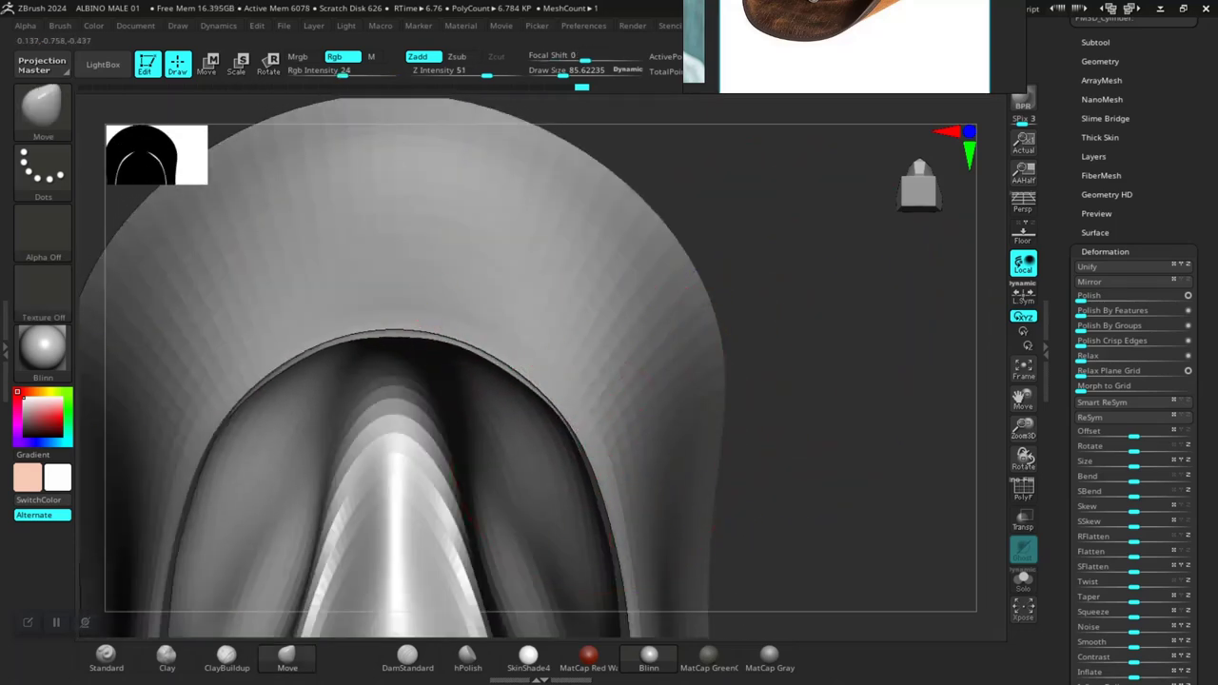
mouse_move(641, 389)
mouse_down()
mouse_move(789, 408)
mouse_move(823, 393)
mouse_up()
key(shift+f)
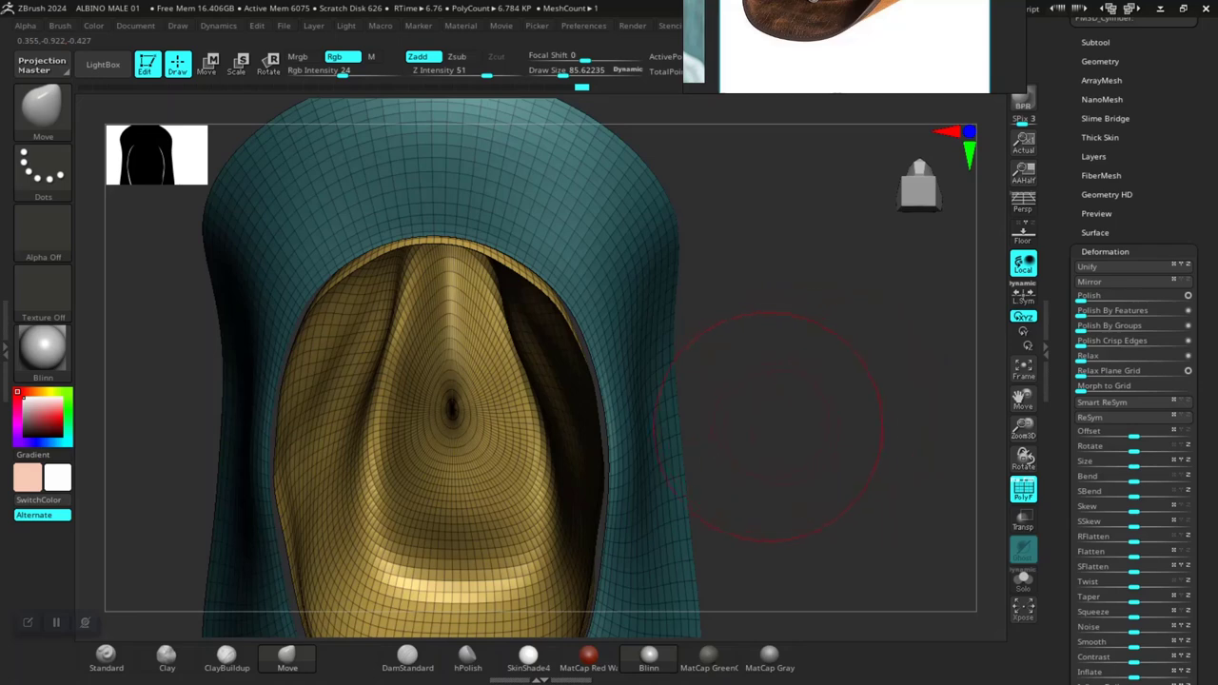
mouse_move(771, 426)
mouse_down()
mouse_move(816, 326)
mouse_move(821, 381)
mouse_up()
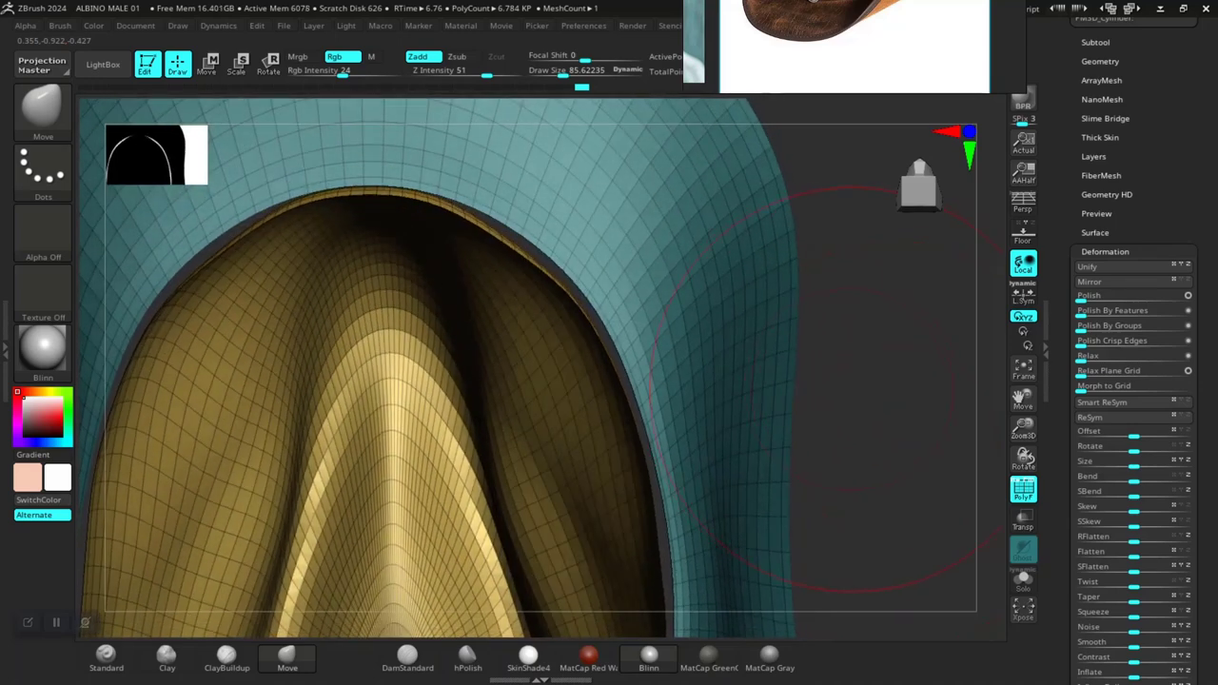
Step: Enlarge the brush to about 41.6 and orbit to view the gold interior arch
key(space)
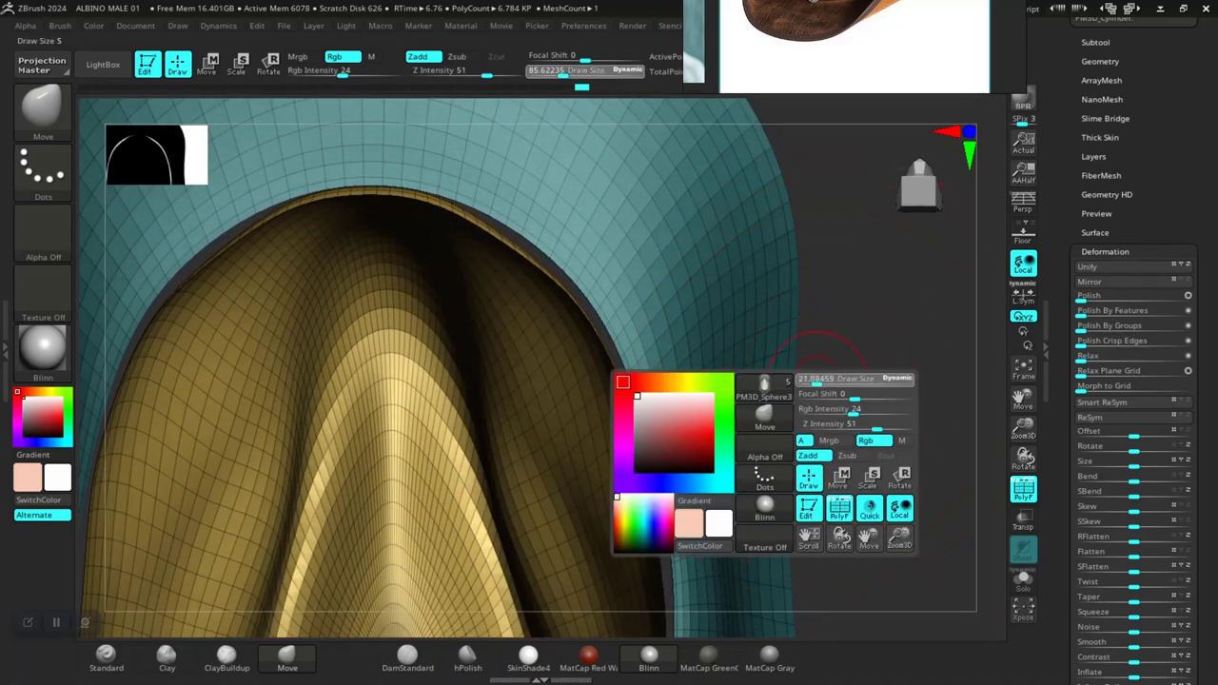
mouse_move(884, 427)
mouse_down()
mouse_move(828, 400)
mouse_move(642, 492)
mouse_up()
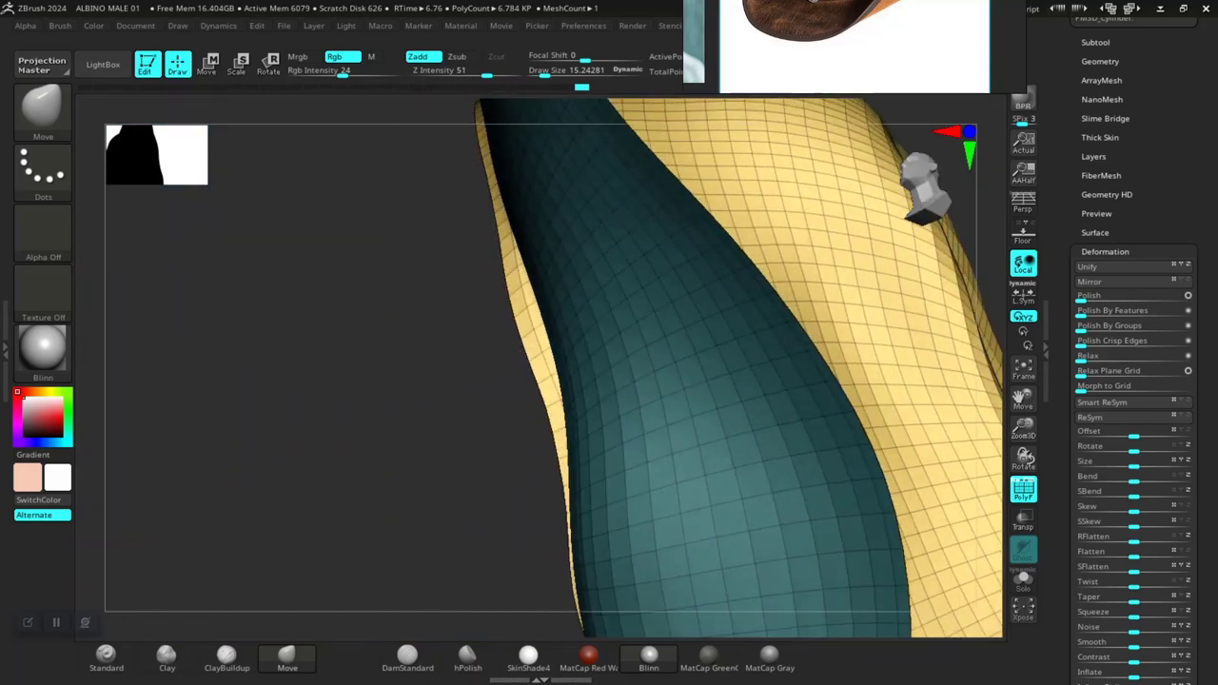
drag(439, 447, 435, 409)
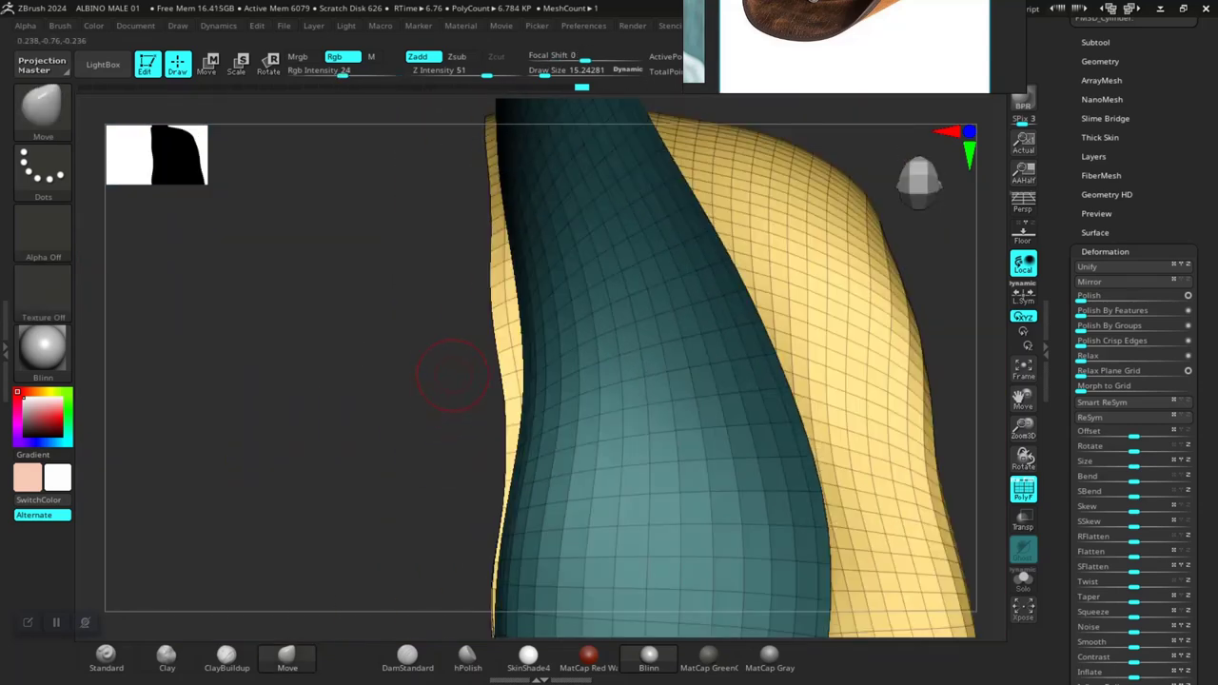
key(space)
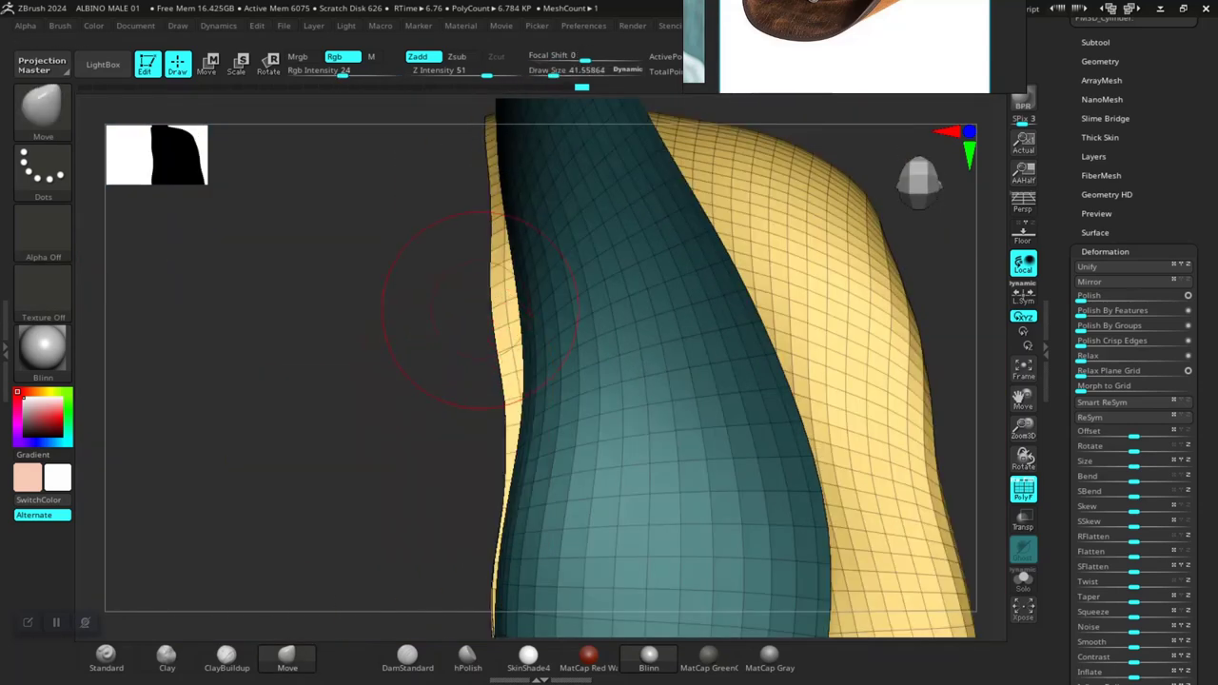
drag(452, 333, 485, 310)
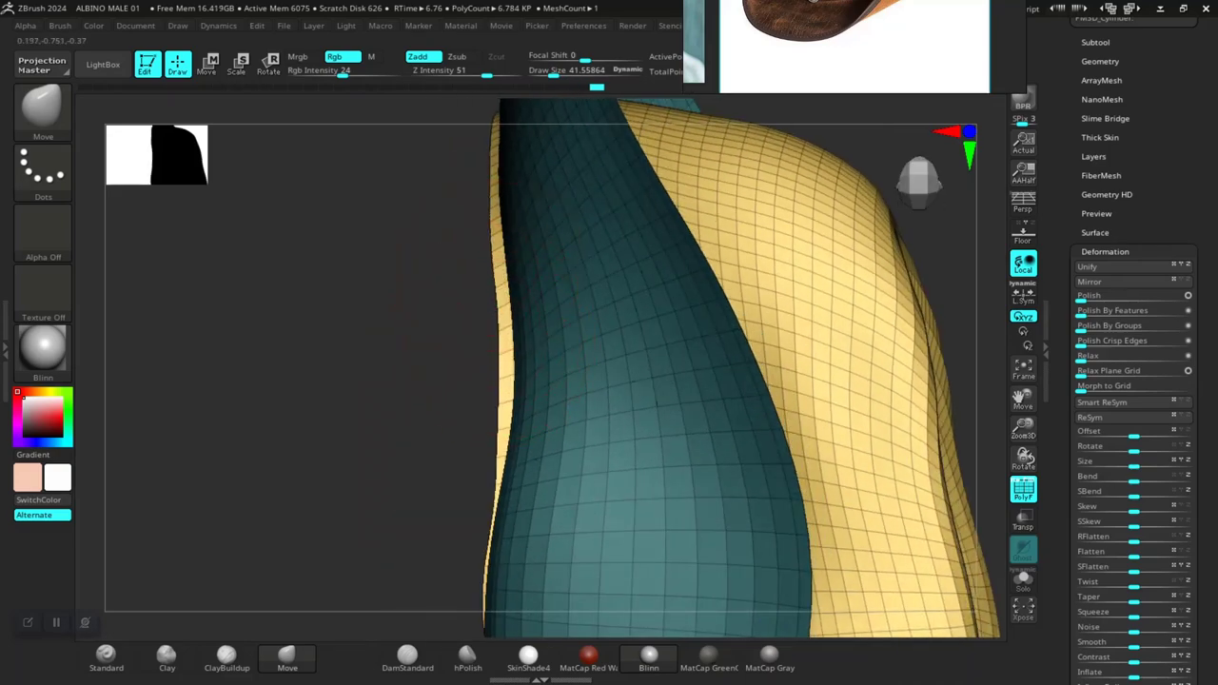
mouse_move(383, 419)
mouse_down()
mouse_move(742, 433)
mouse_move(816, 339)
mouse_move(726, 436)
mouse_up()
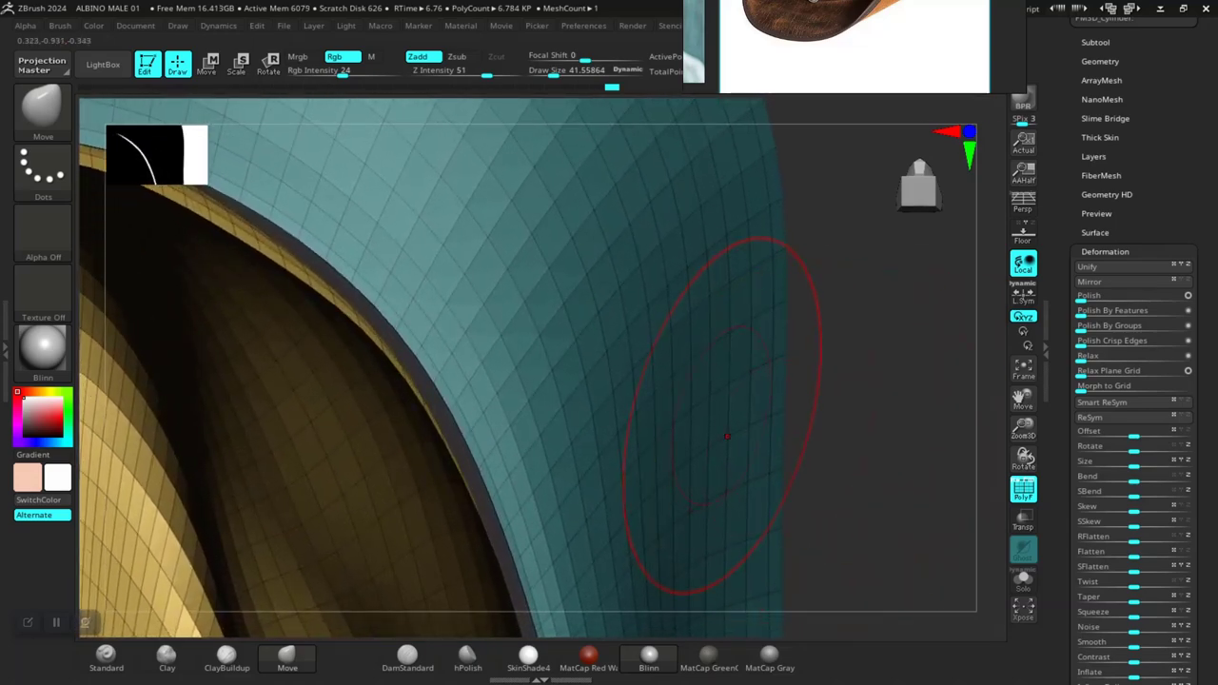
Step: Switch to ZModeler, shrink Draw Size to about 9, and bring up Edge Actions over the crown's rim edge
key(b)
key(z)
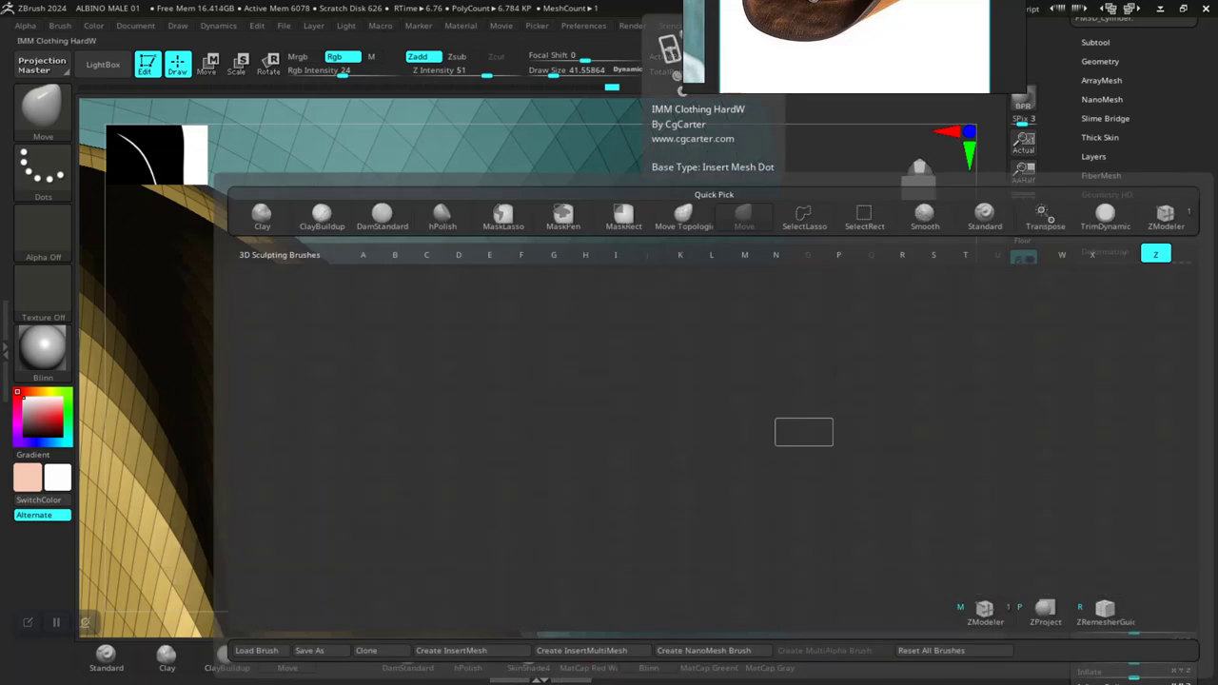
key(m)
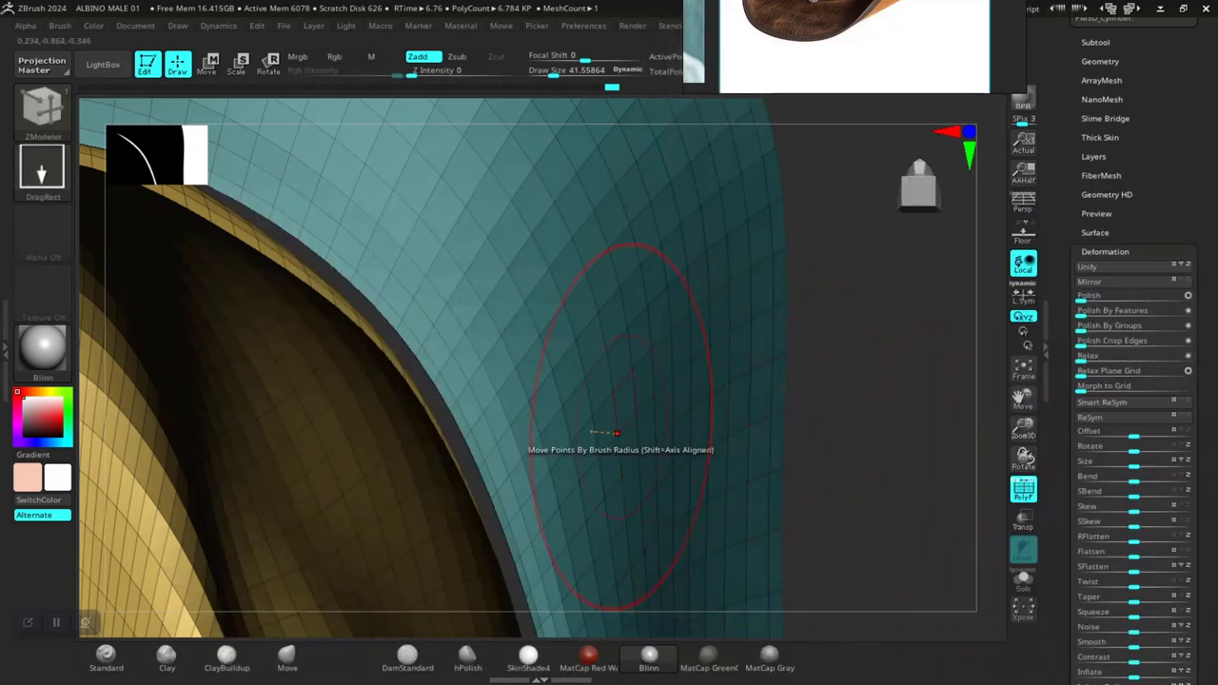
right_drag(616, 433, 842, 300)
right_click(828, 371)
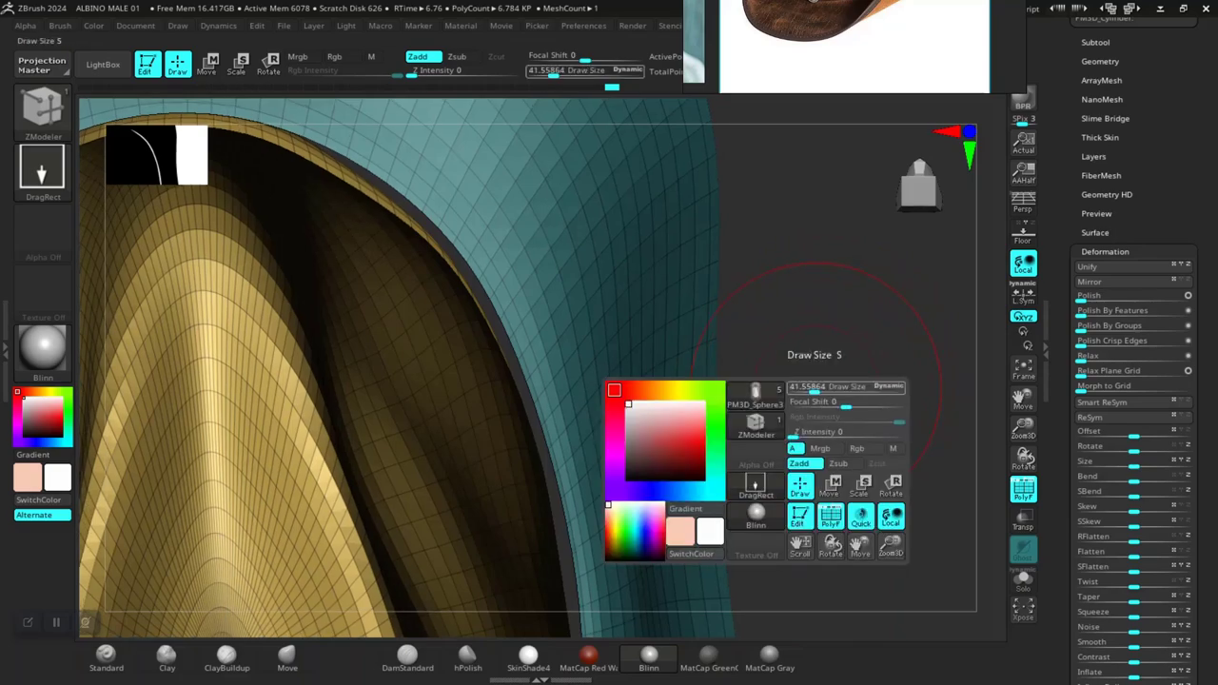
drag(804, 370, 773, 416)
ctrl+right_drag(774, 416, 754, 466)
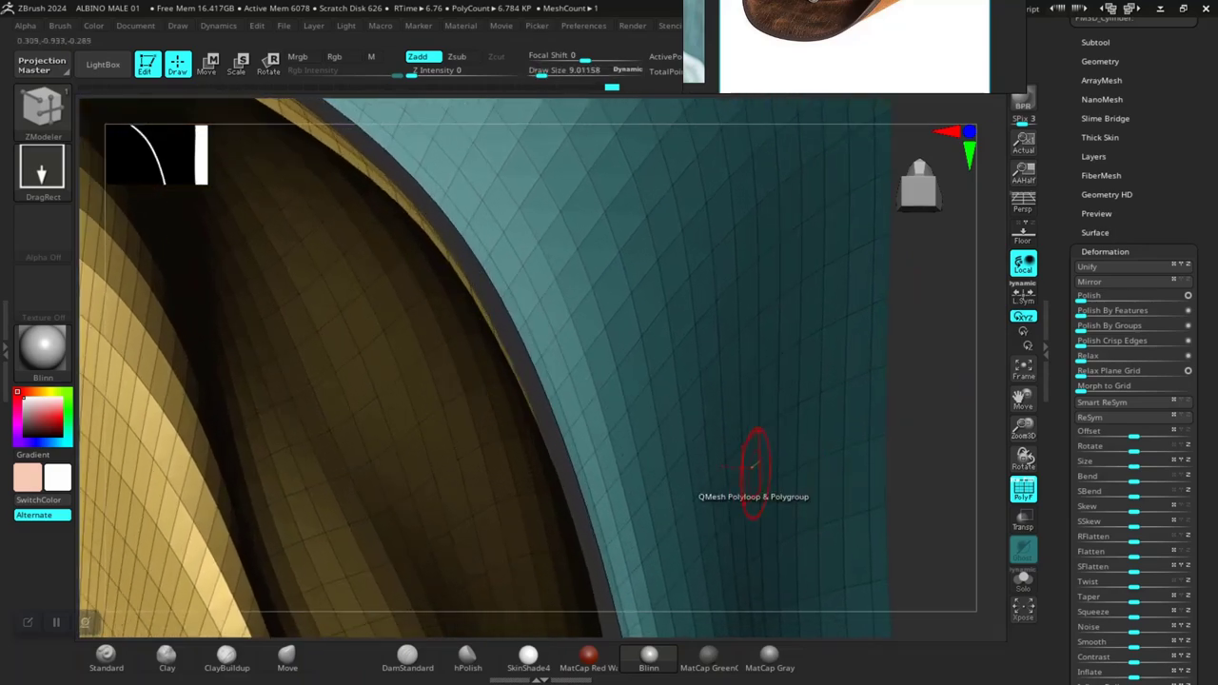
right_drag(928, 371, 676, 414)
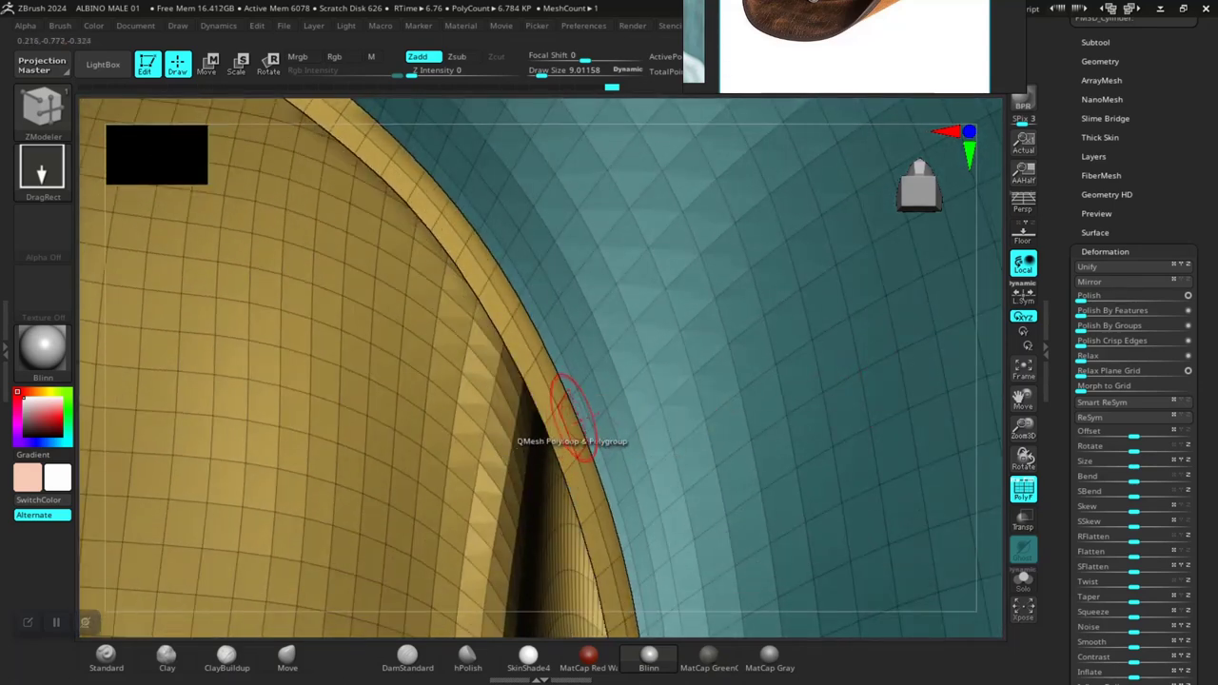
key(space)
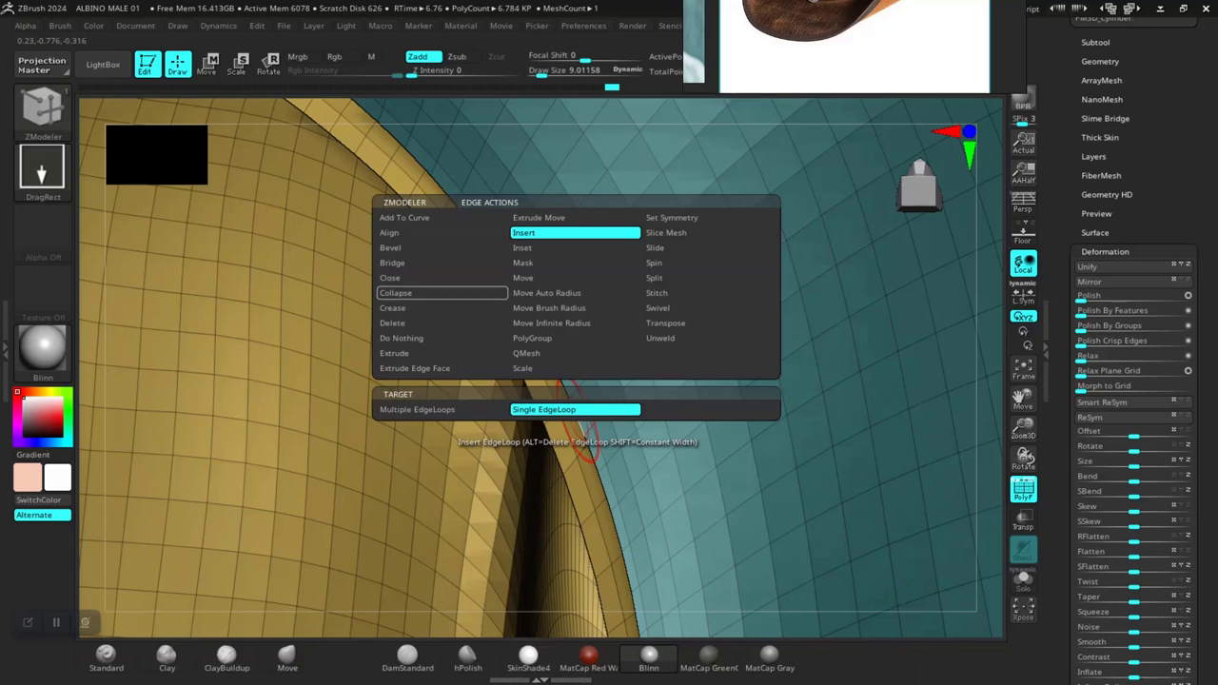
click(428, 263)
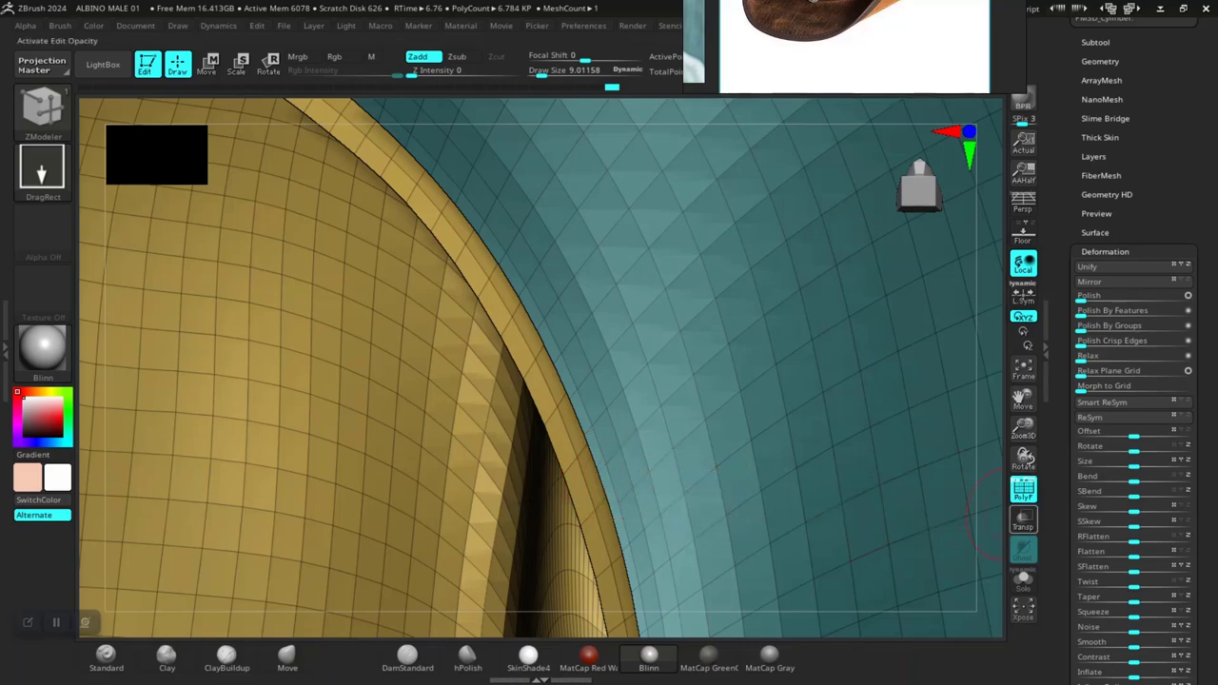
mouse_move(1023, 461)
mouse_down()
mouse_move(937, 433)
mouse_move(680, 449)
mouse_up()
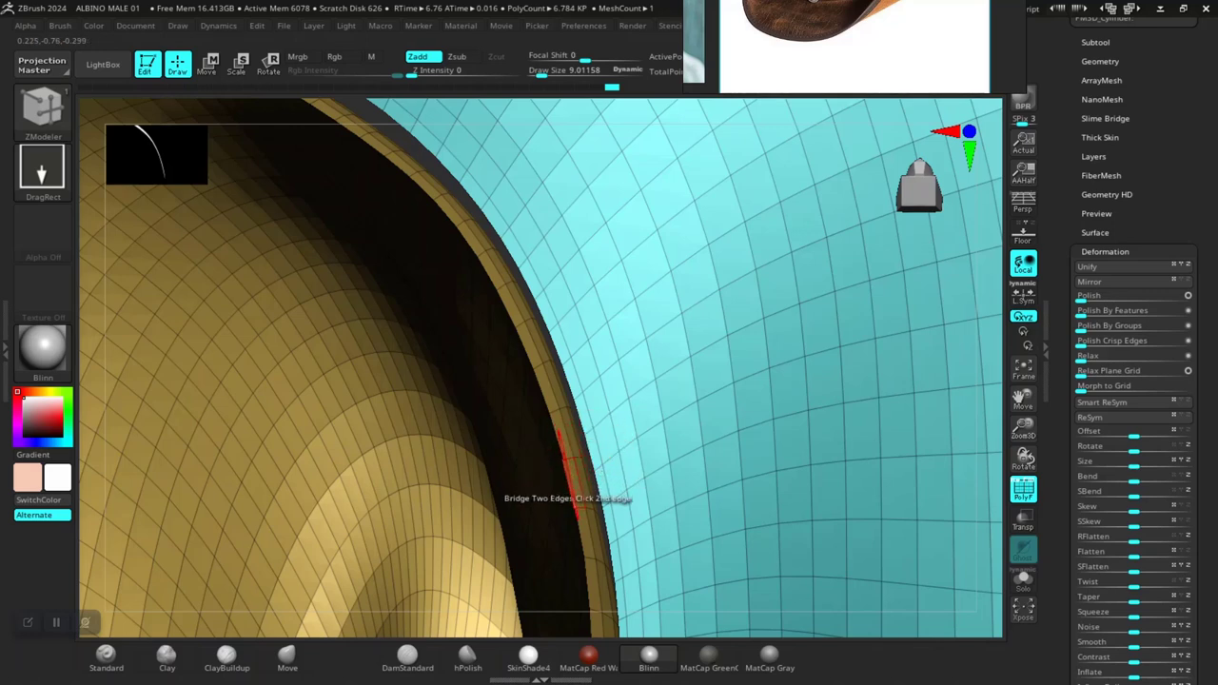
click(571, 461)
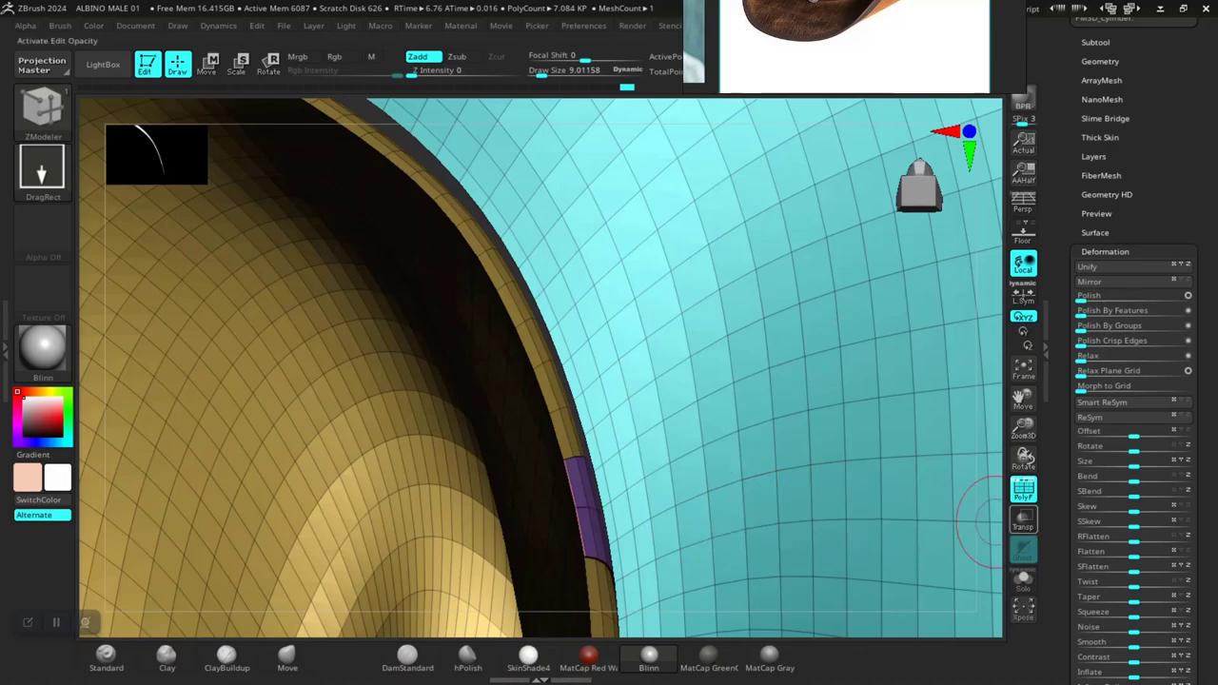
drag(1023, 459, 957, 449)
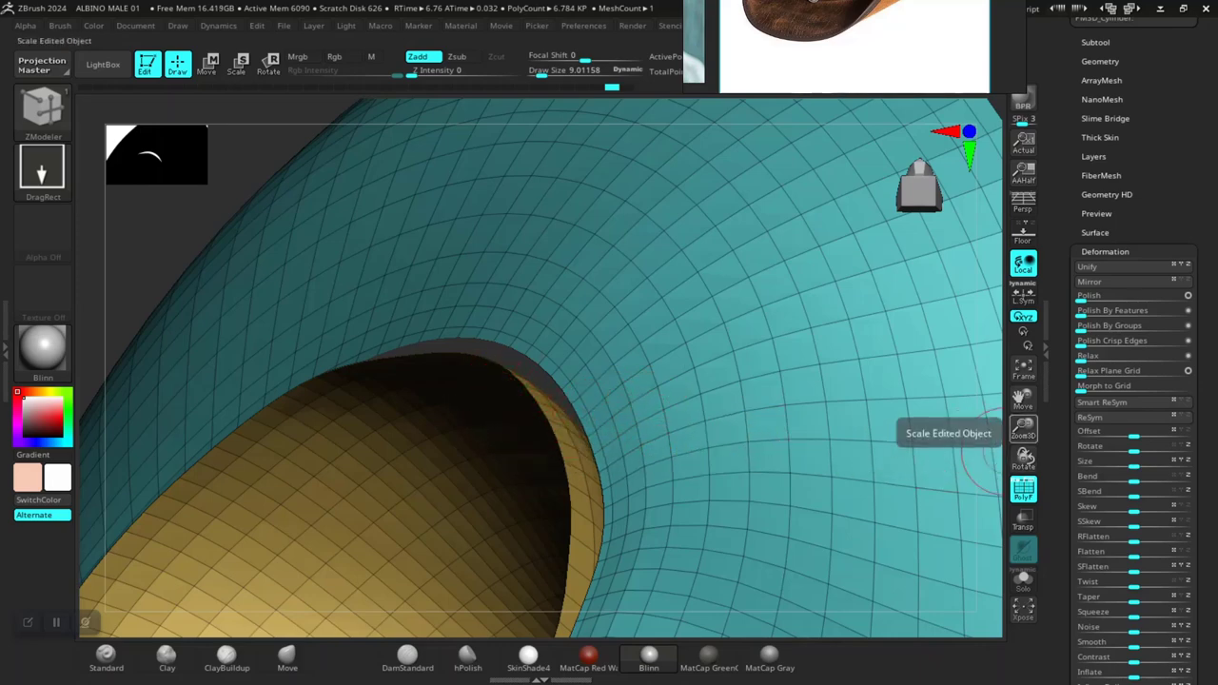
Step: Bridge the first edge pairs across the crown-to-brim gap, undoing a stray polygon addition
mouse_move(1023, 428)
mouse_down()
mouse_move(1028, 400)
mouse_move(1024, 409)
mouse_up()
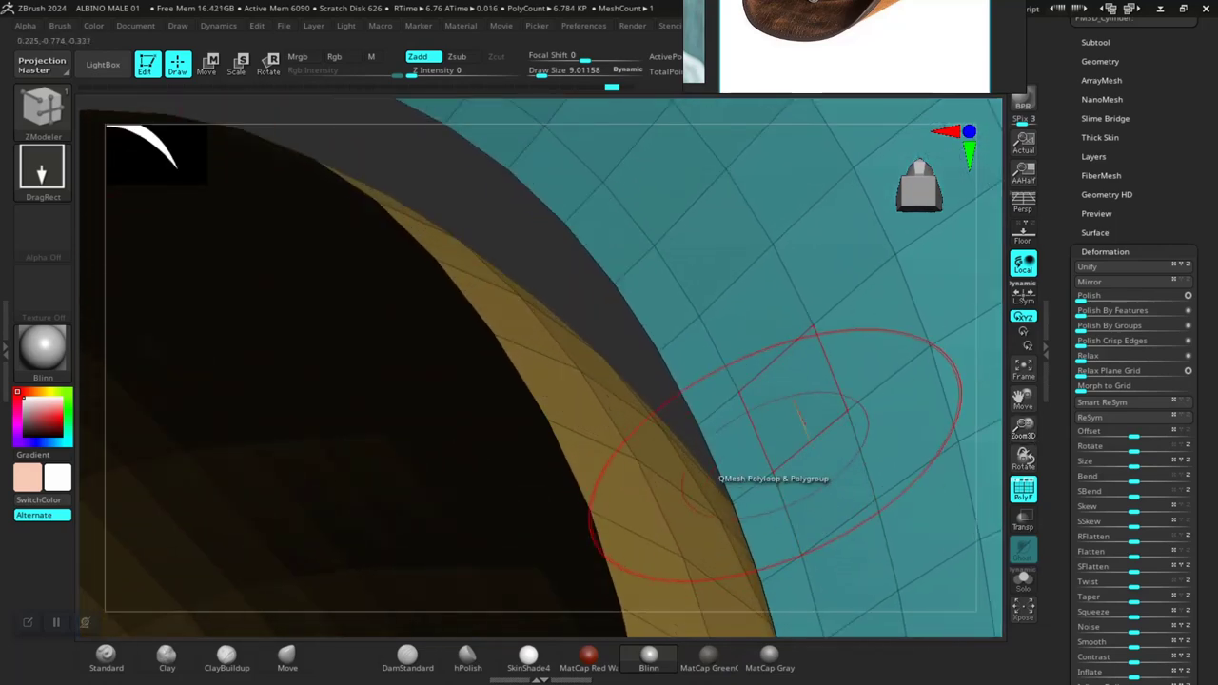
click(648, 408)
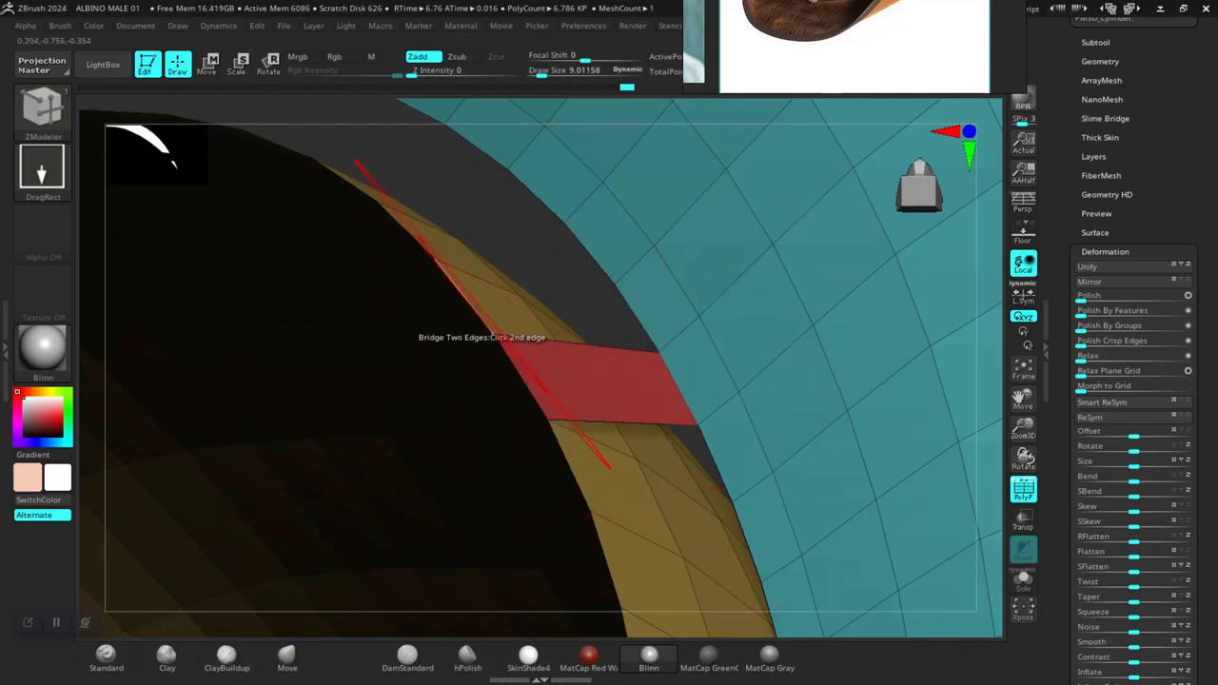
click(495, 328)
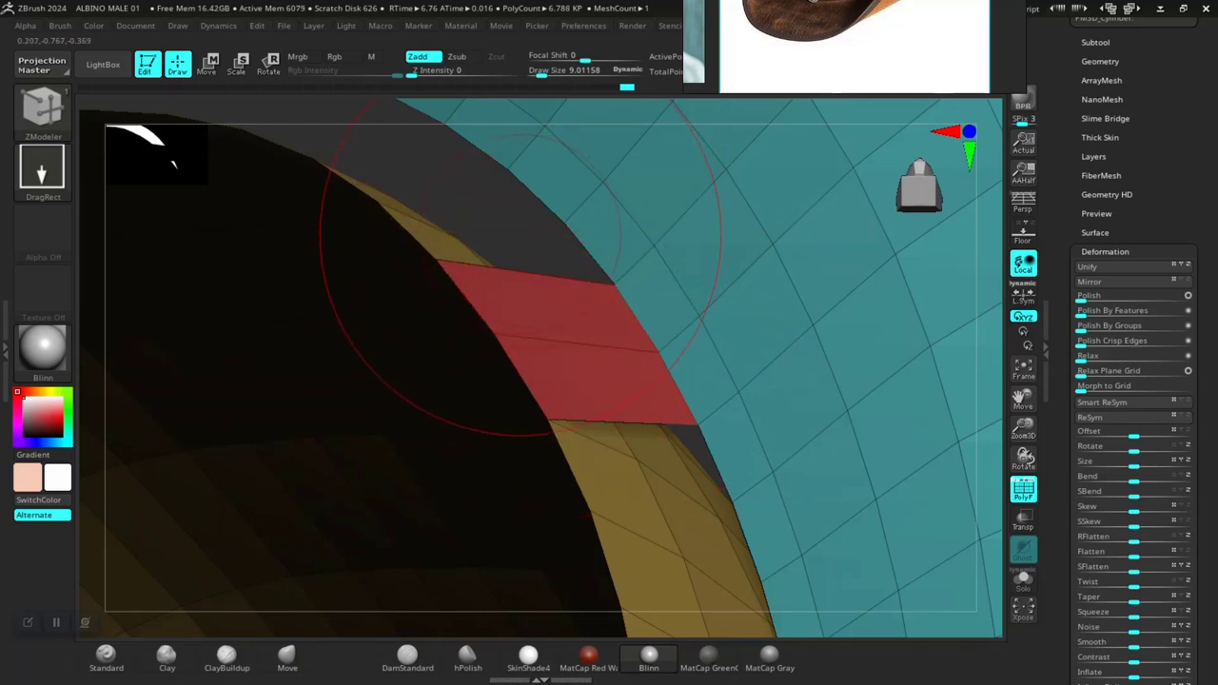
mouse_move(558, 285)
alt+right_down()
mouse_move(565, 301)
mouse_move(544, 381)
alt+right_up()
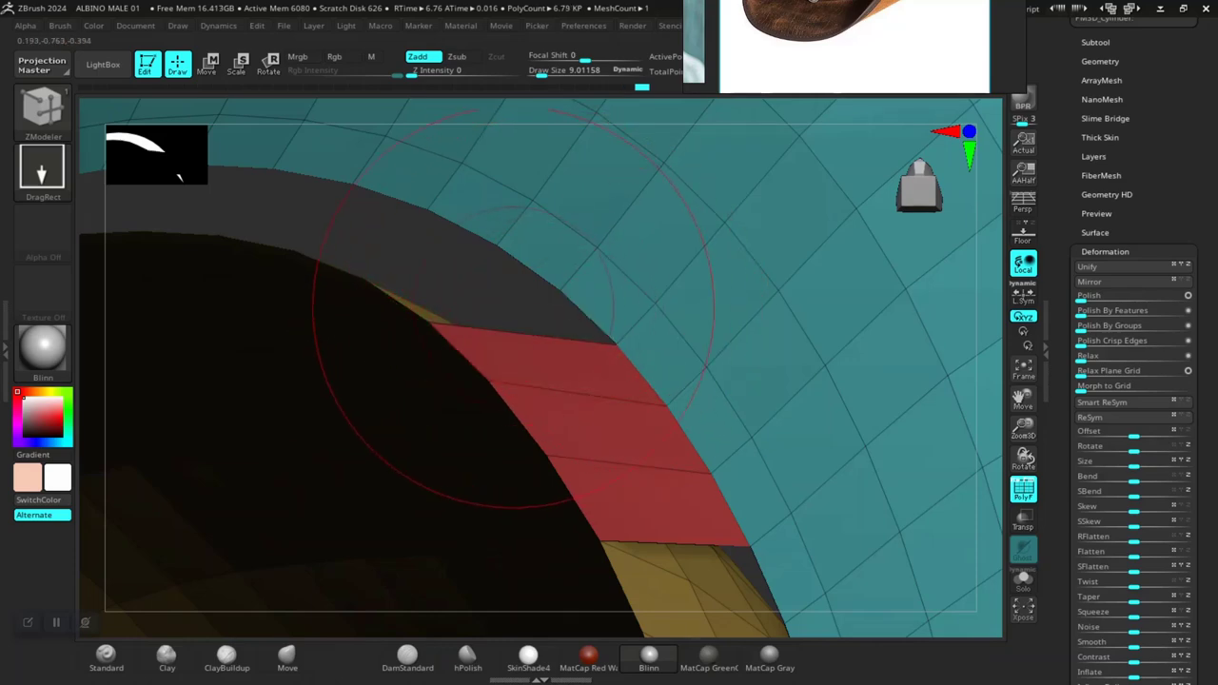
mouse_move(513, 310)
ctrl+right_down()
mouse_move(444, 329)
mouse_move(533, 314)
ctrl+right_up()
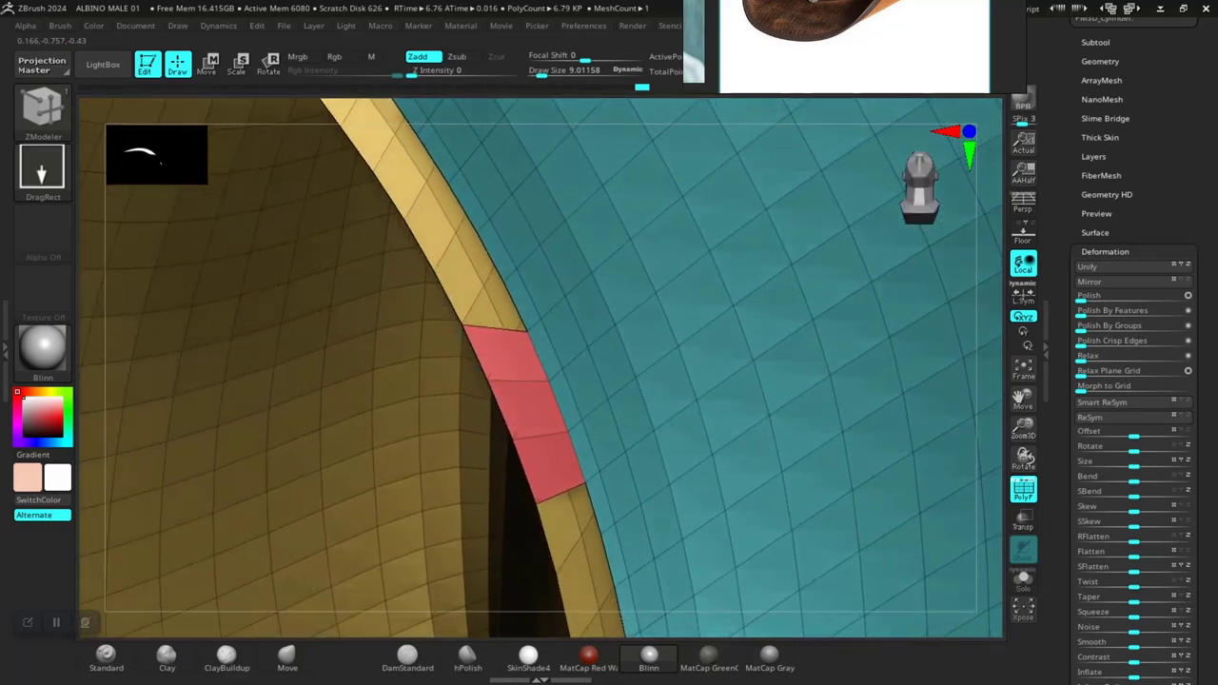
mouse_move(533, 314)
right_down()
mouse_move(609, 304)
mouse_move(571, 314)
mouse_move(590, 343)
mouse_move(571, 324)
mouse_move(581, 333)
right_up()
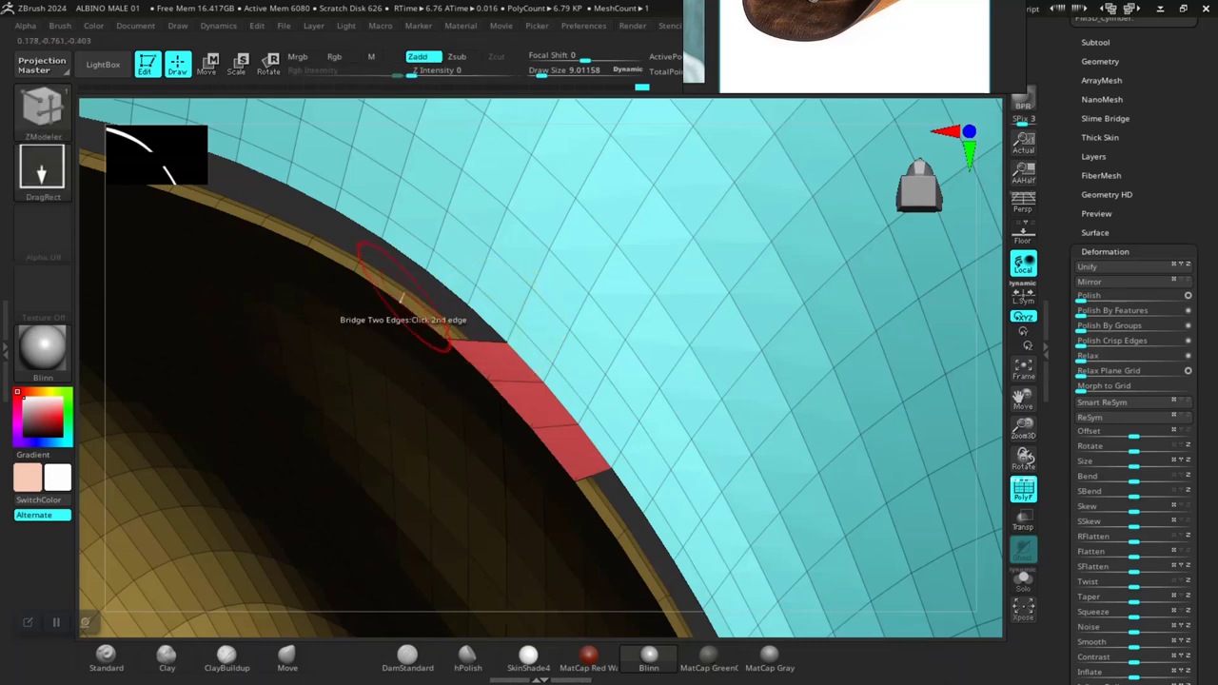
ctrl+right_drag(376, 252, 409, 314)
mouse_move(448, 448)
ctrl+right_down()
mouse_move(475, 495)
mouse_move(543, 489)
mouse_move(495, 422)
ctrl+right_up()
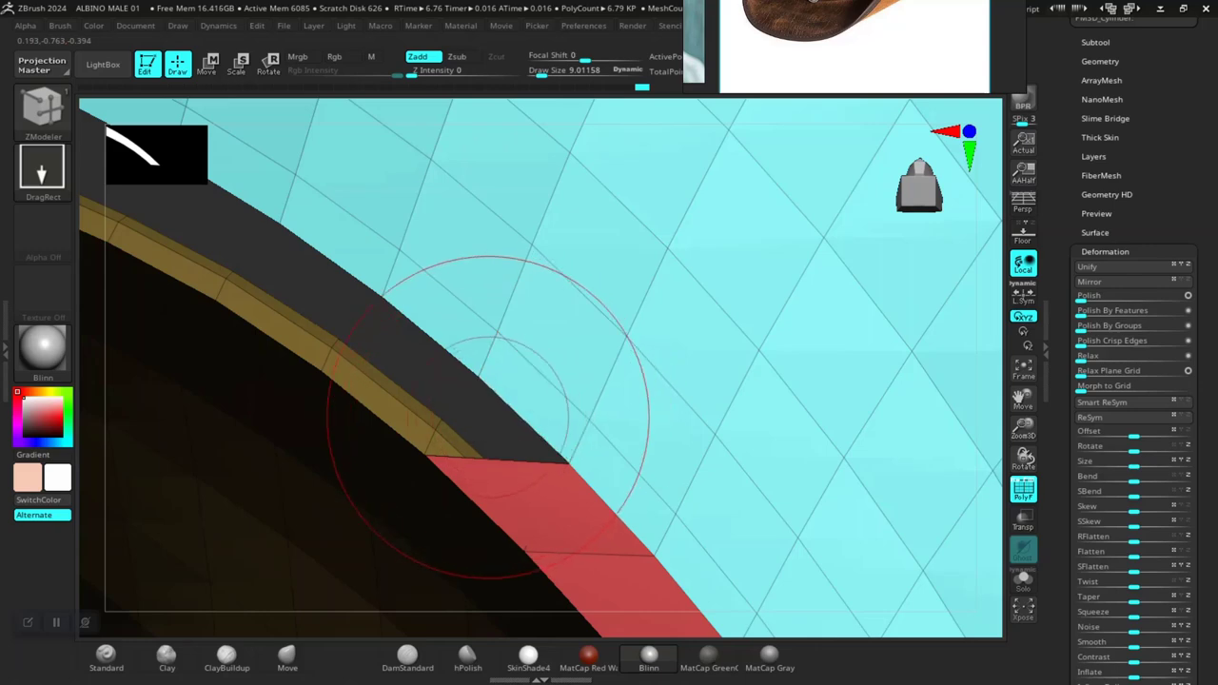
click(399, 411)
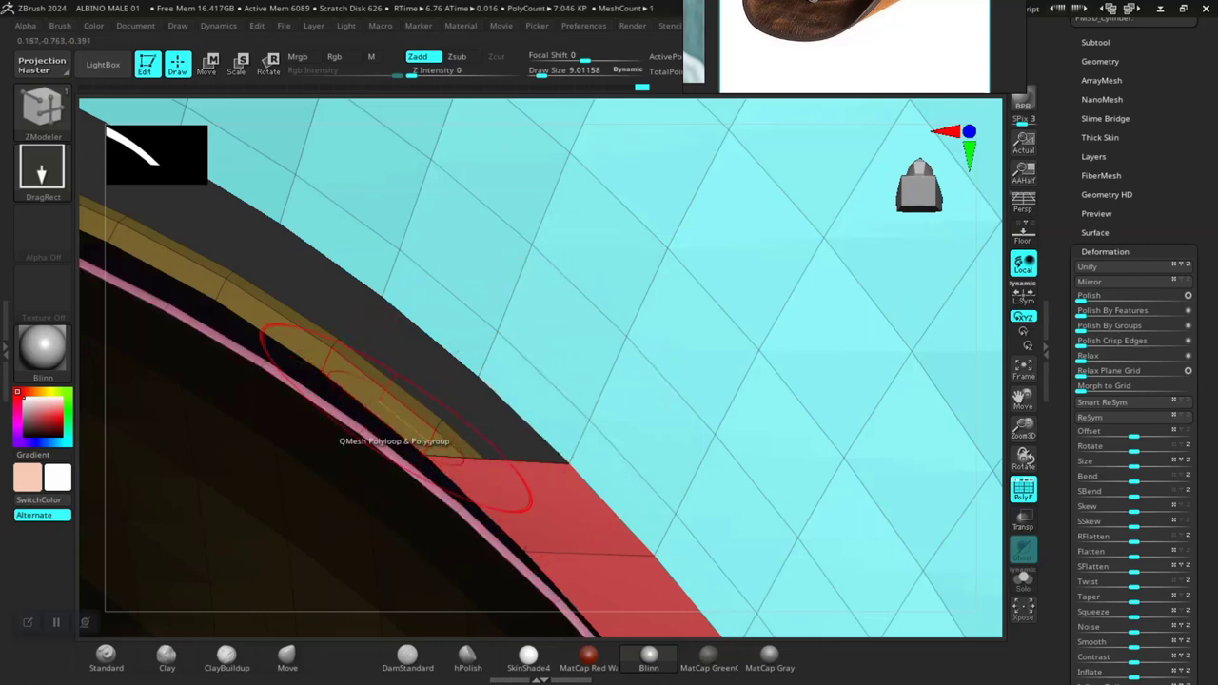
key(ctrl+z)
right_drag(407, 409, 403, 310)
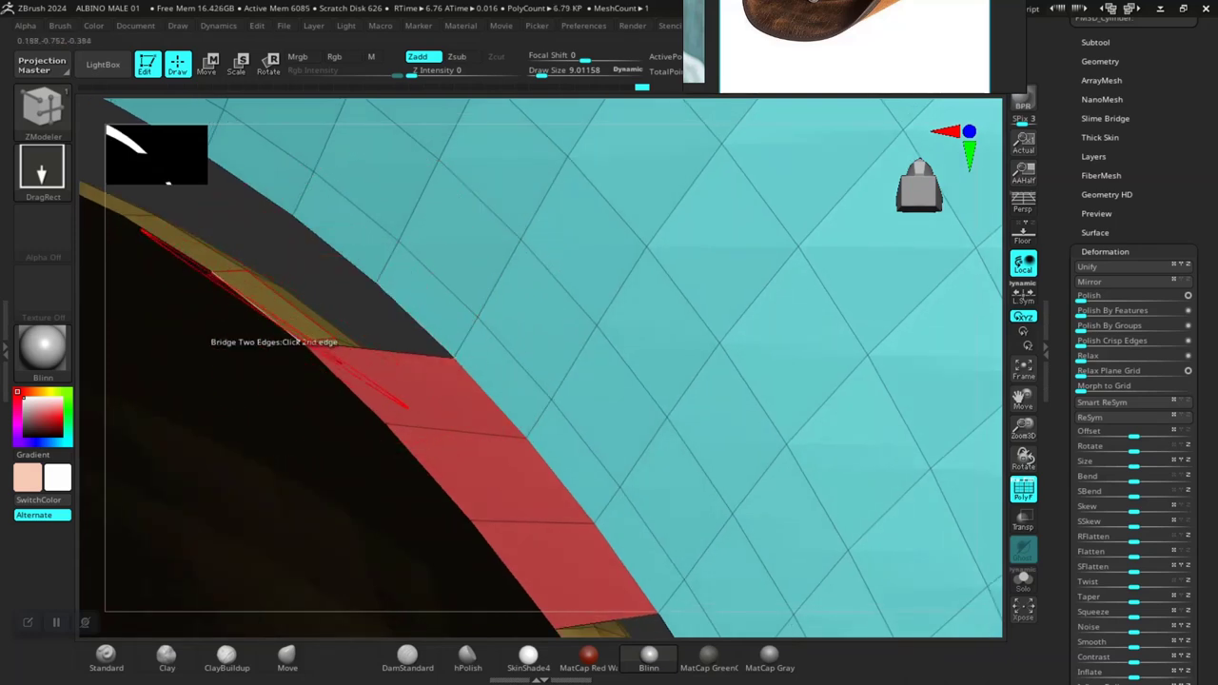
Step: Set ZModeler's edge action to Bridge Two Edges and make the brush smaller
key(space)
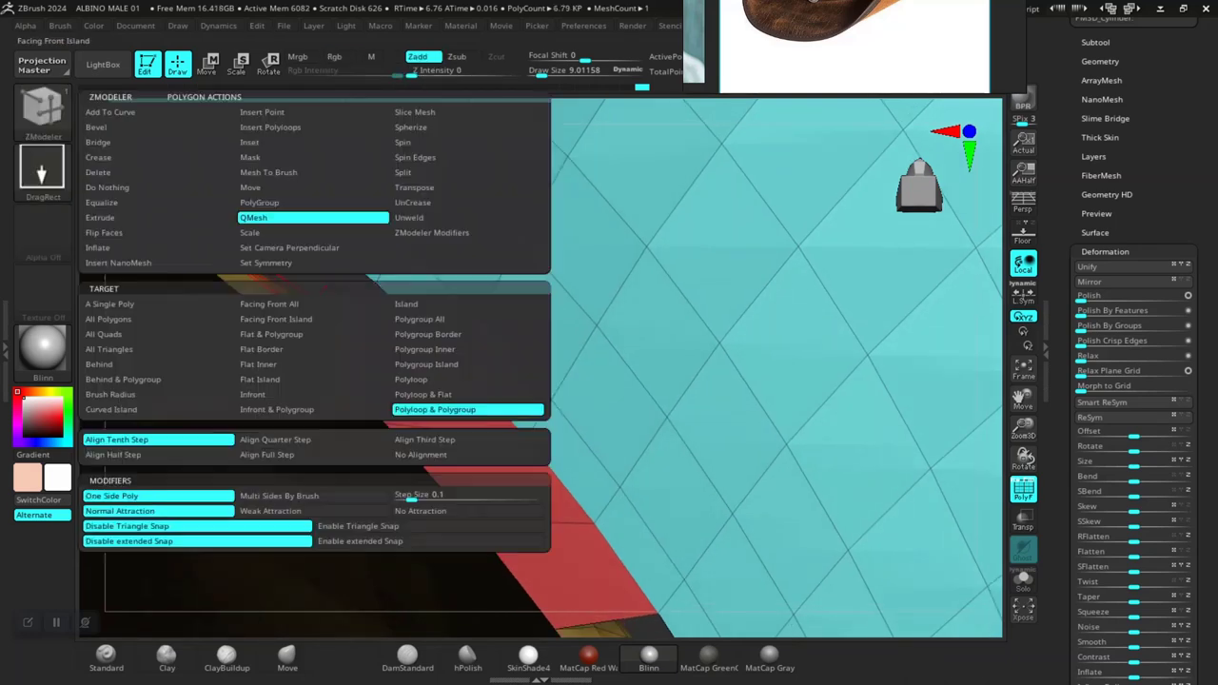
click(314, 548)
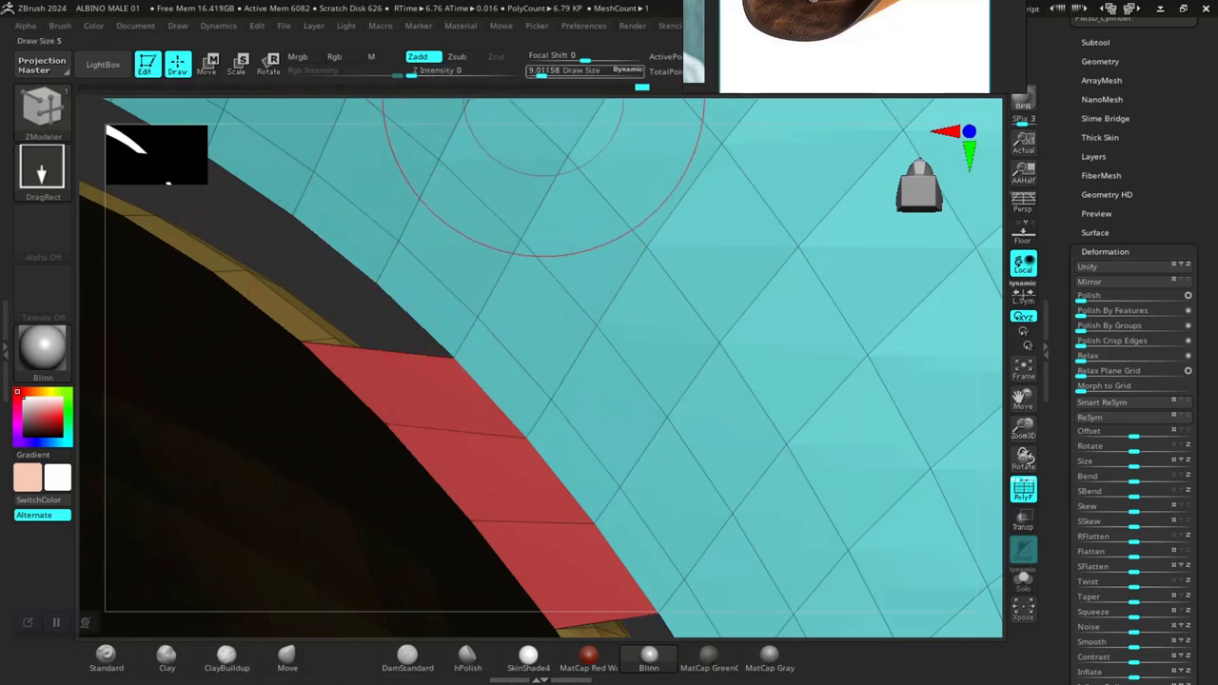
drag(543, 73, 534, 72)
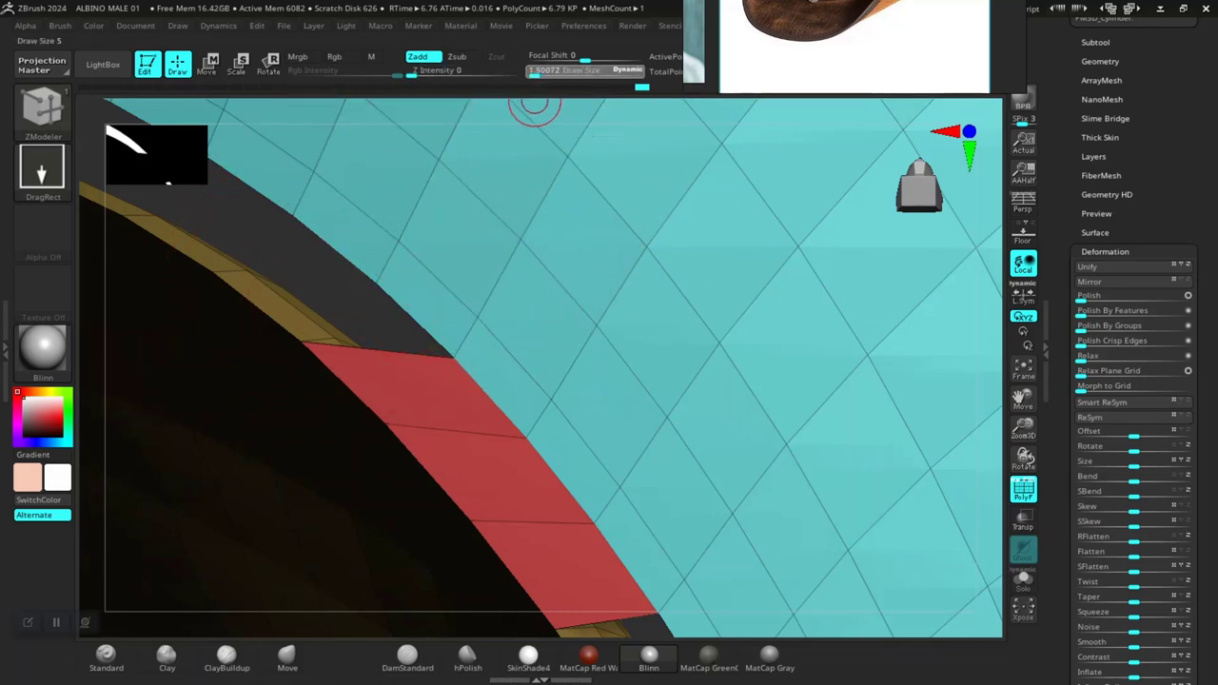
Step: Bridge successive edge pairs along the rim gap through to the top-left section
click(411, 314)
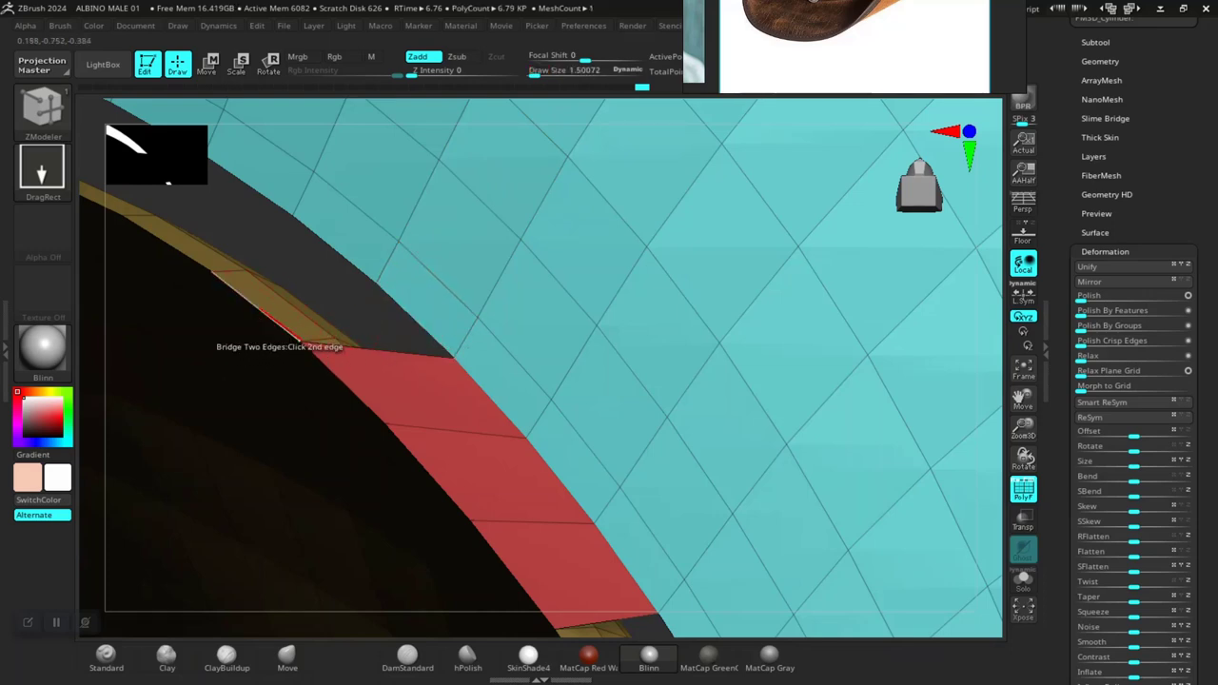
click(285, 314)
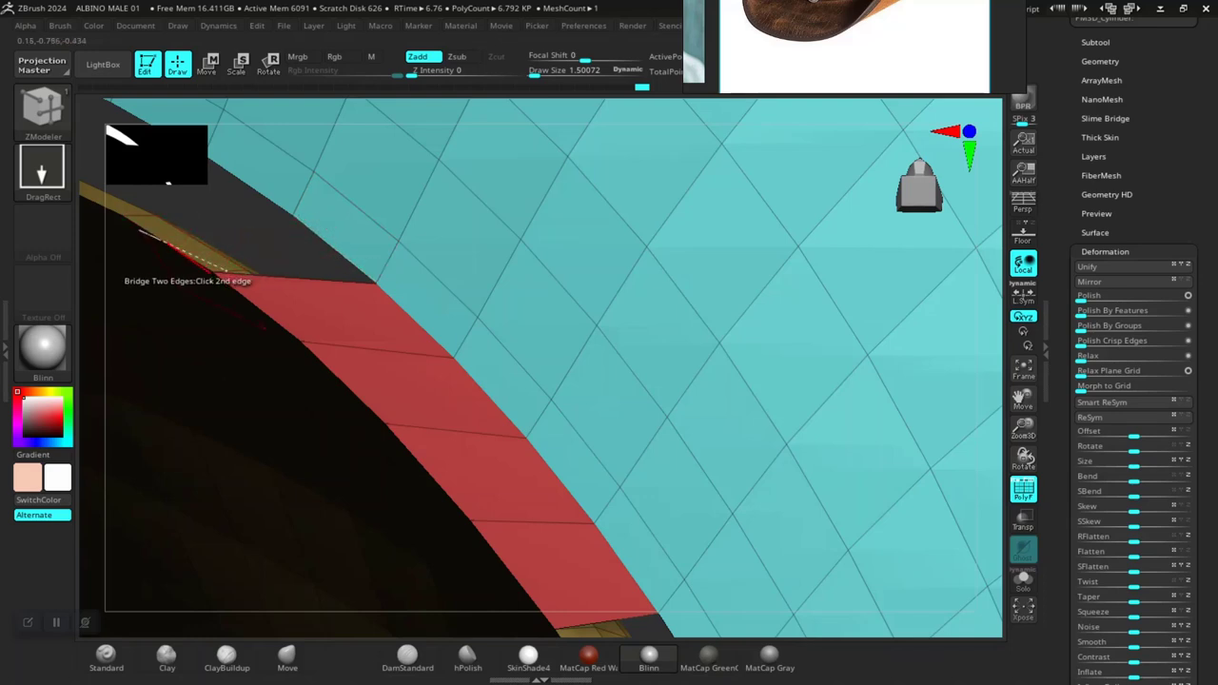
click(217, 207)
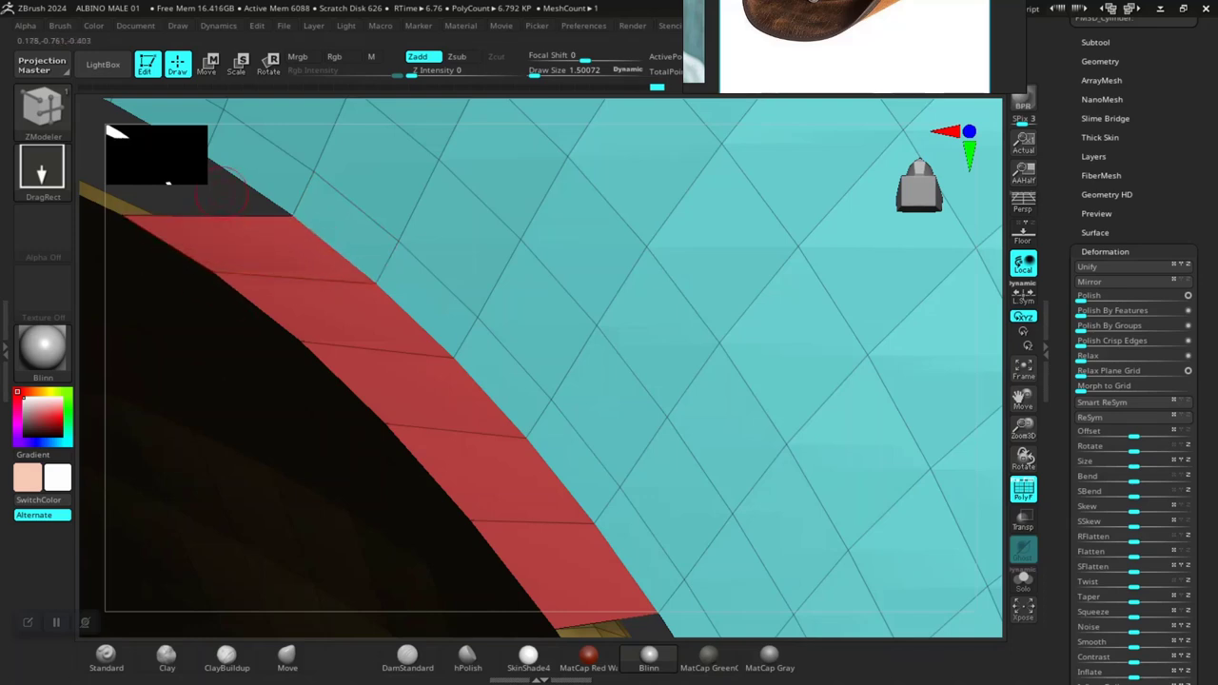
mouse_move(220, 195)
alt+right_down()
mouse_move(544, 386)
mouse_move(495, 314)
mouse_move(463, 368)
alt+right_up()
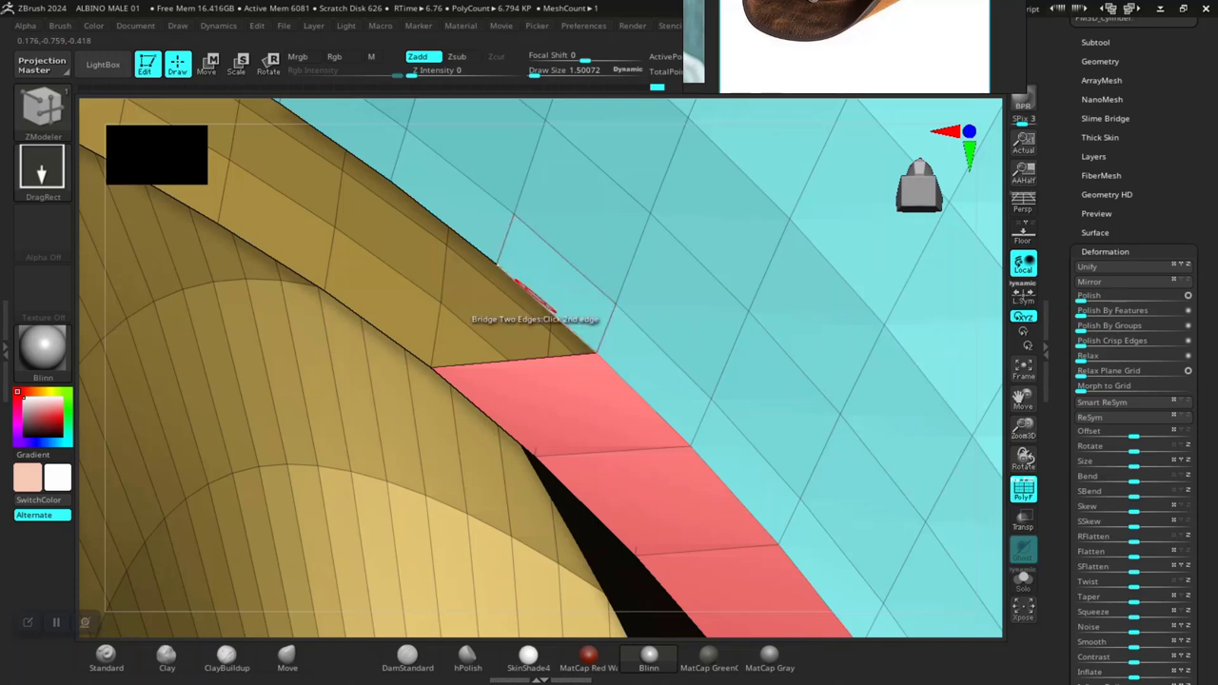
click(379, 332)
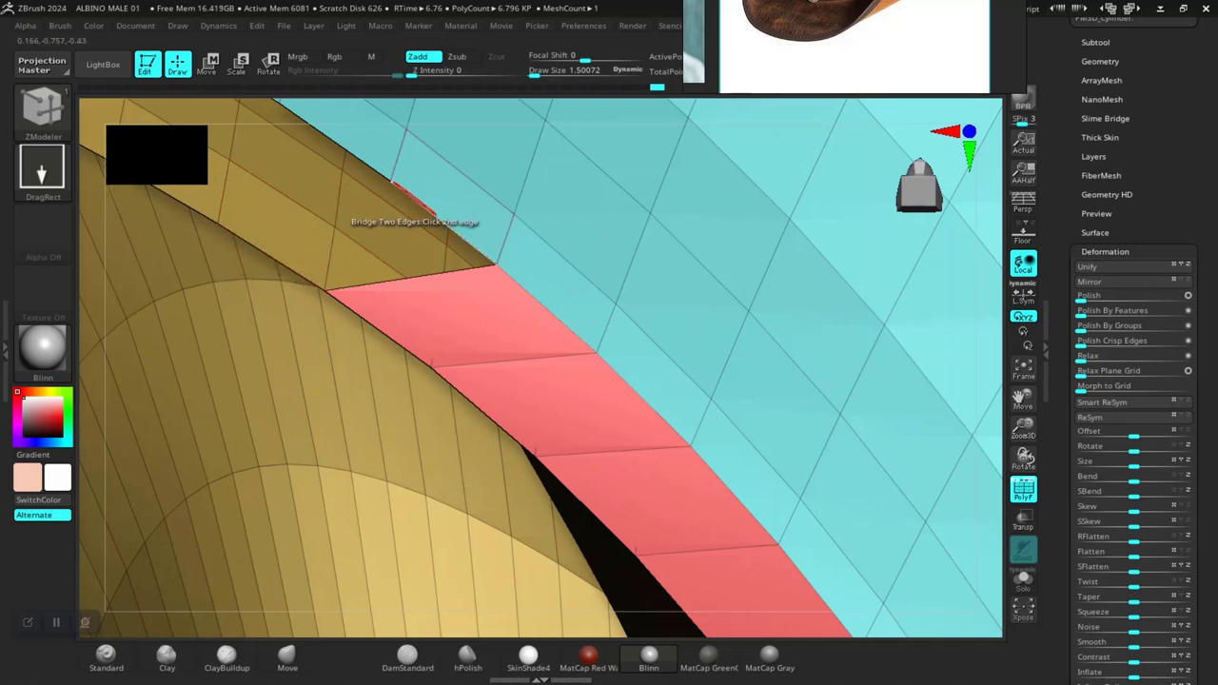
click(428, 210)
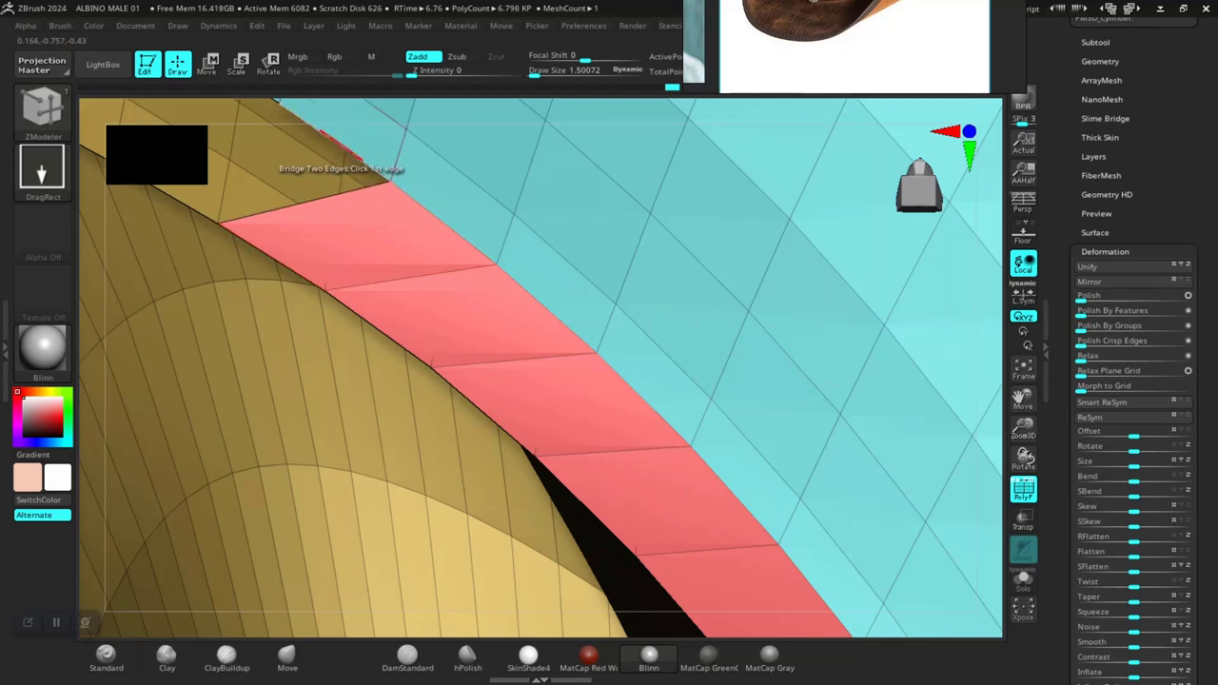
click(334, 144)
click(181, 200)
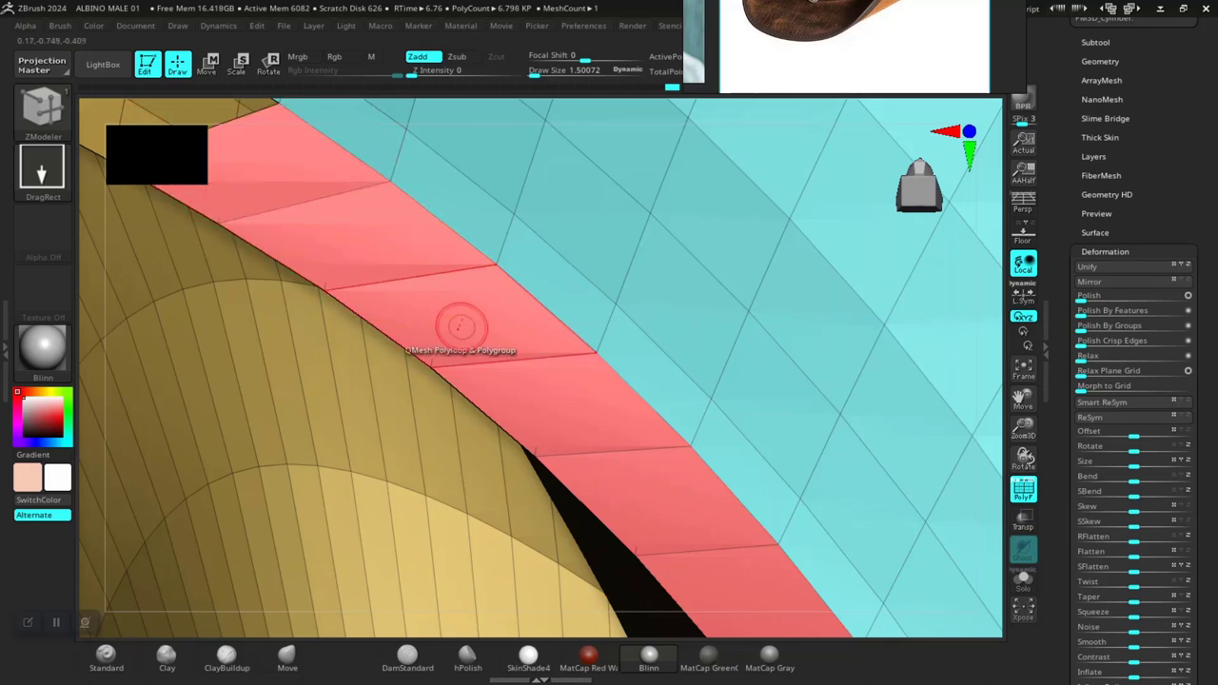
Step: Bridge the next gap sections up-left of the red strip, cancelling a half-started bridge
mouse_move(1023, 428)
mouse_down()
mouse_move(683, 291)
mouse_move(809, 371)
mouse_move(866, 361)
mouse_move(818, 400)
mouse_move(836, 416)
mouse_move(906, 415)
mouse_move(584, 375)
mouse_move(609, 313)
mouse_up()
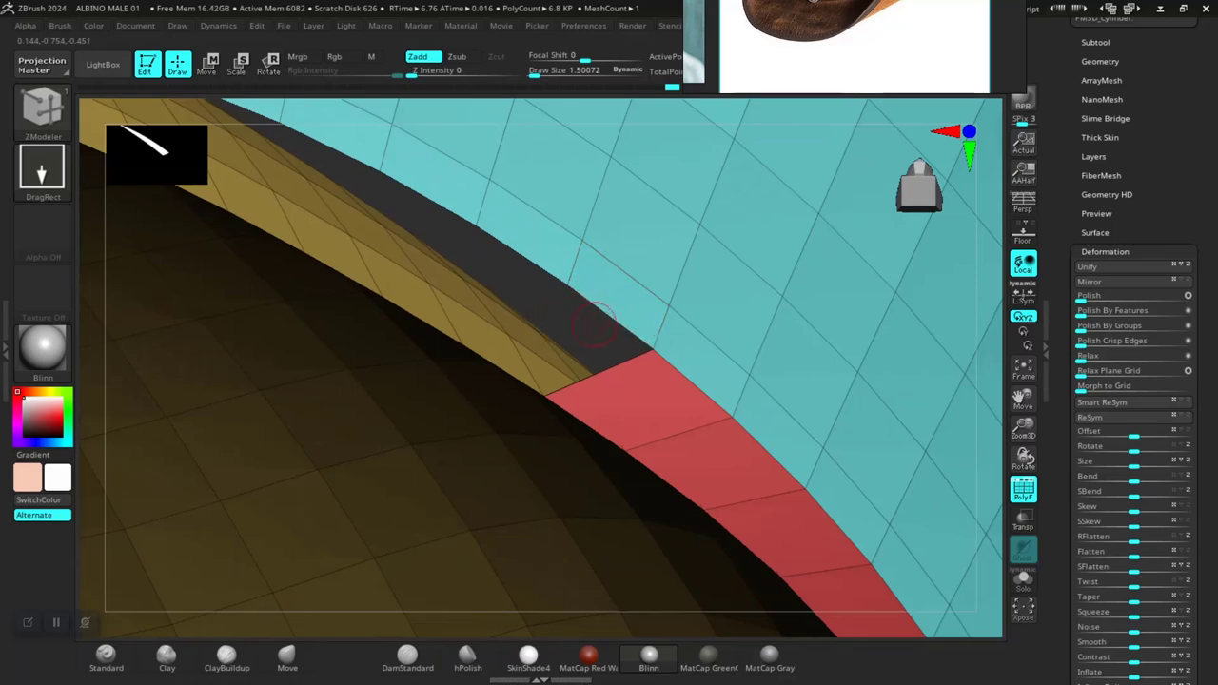
click(485, 360)
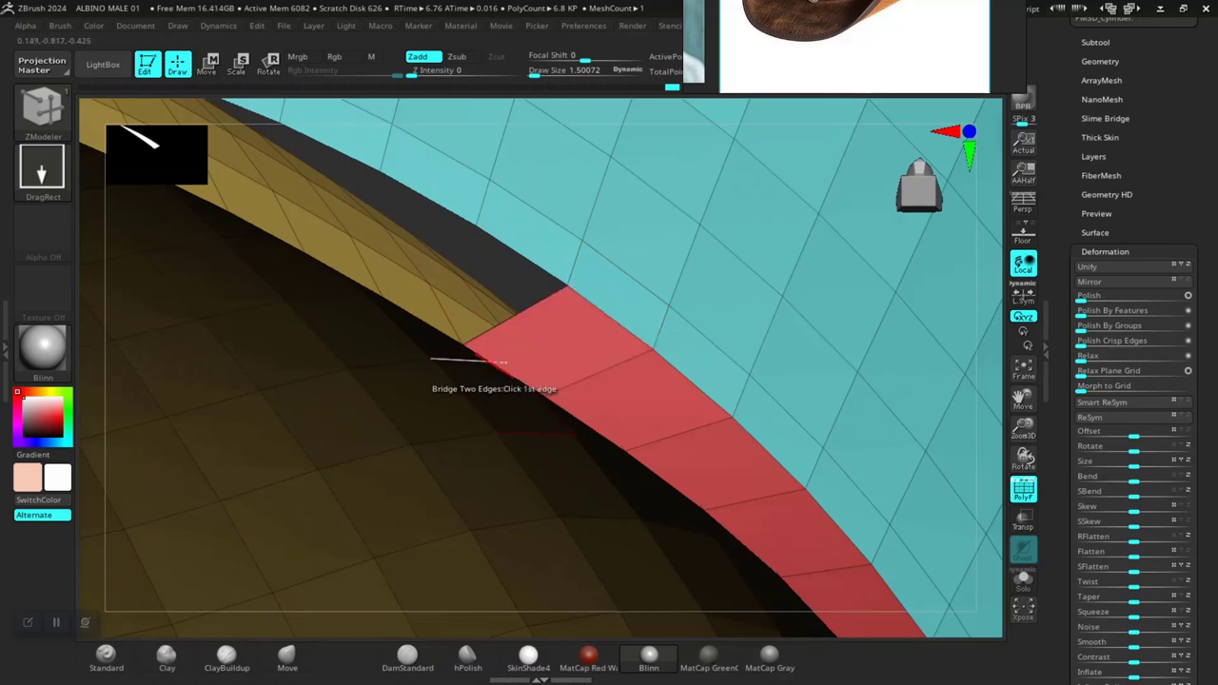
click(505, 243)
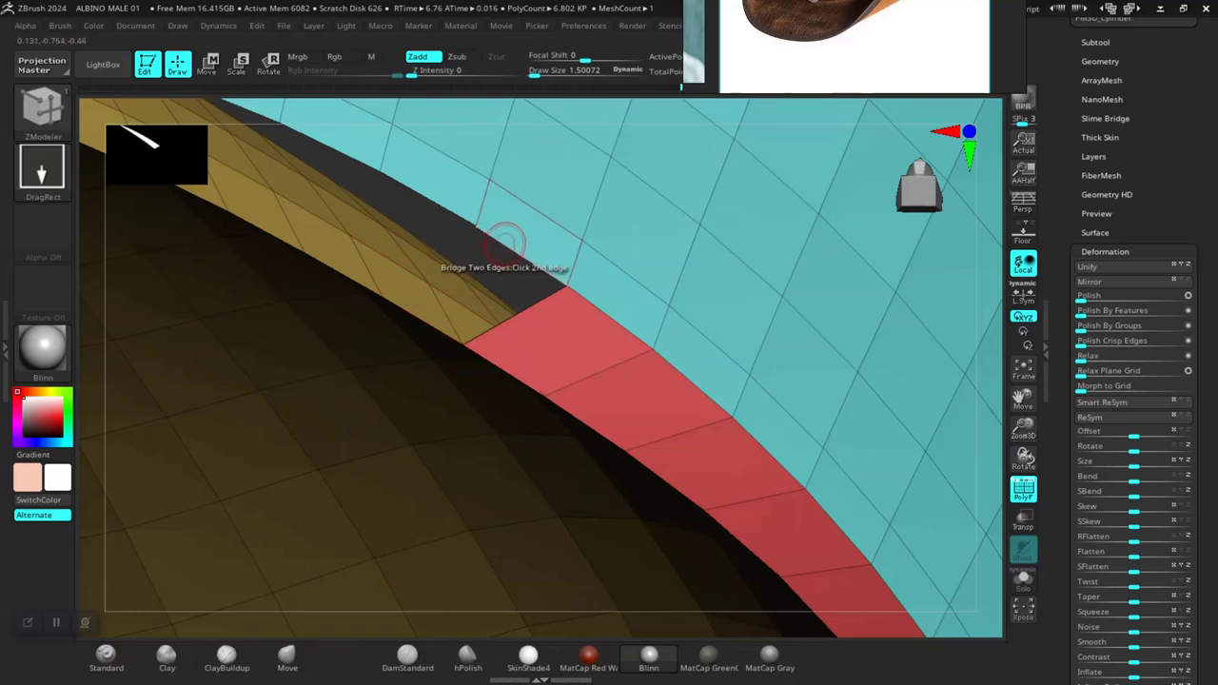
click(505, 243)
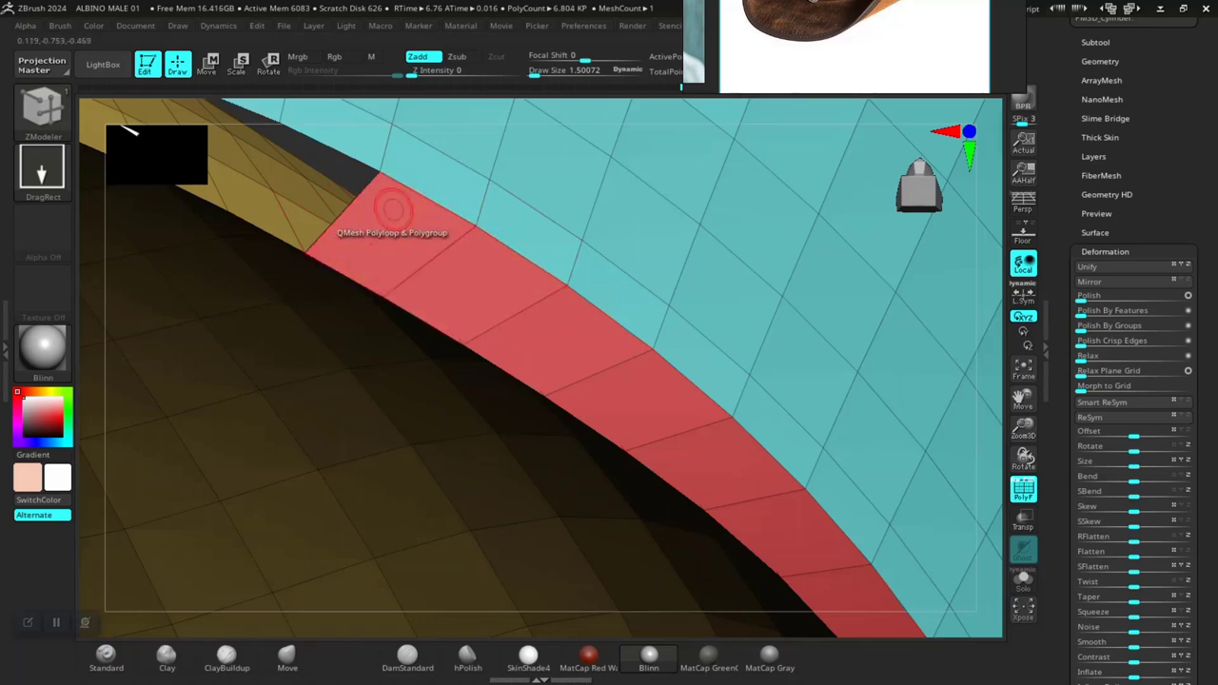
alt+drag(419, 205, 513, 272)
alt+drag(462, 329, 498, 353)
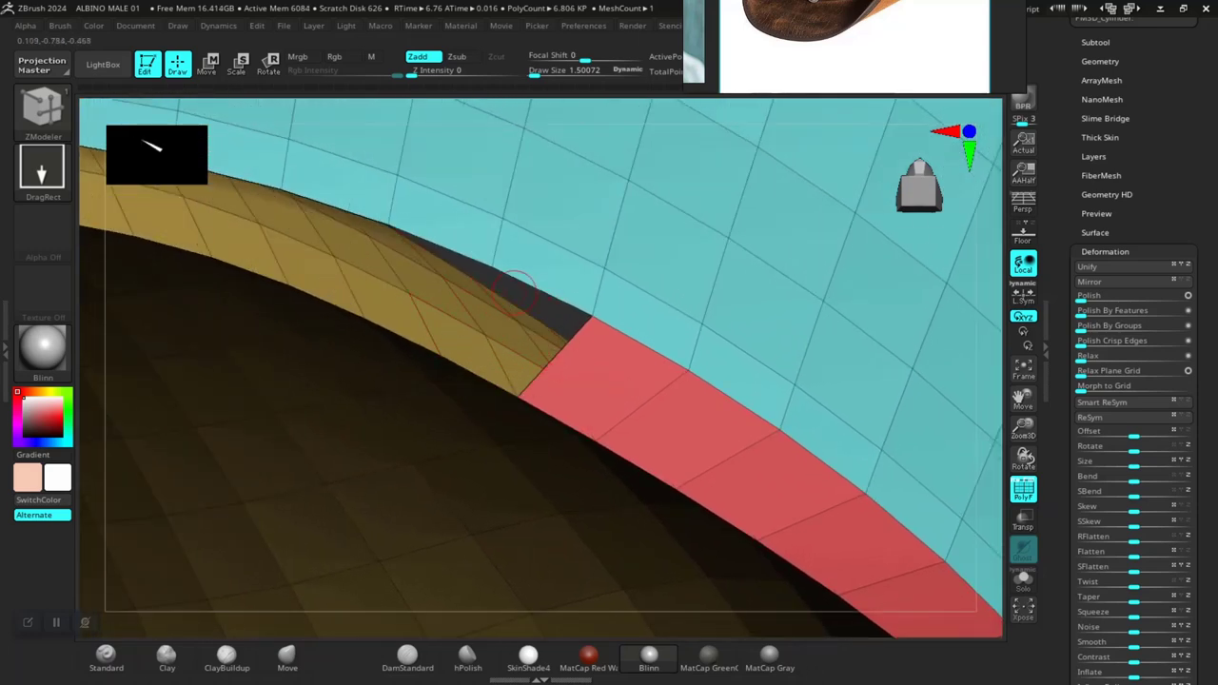
click(523, 282)
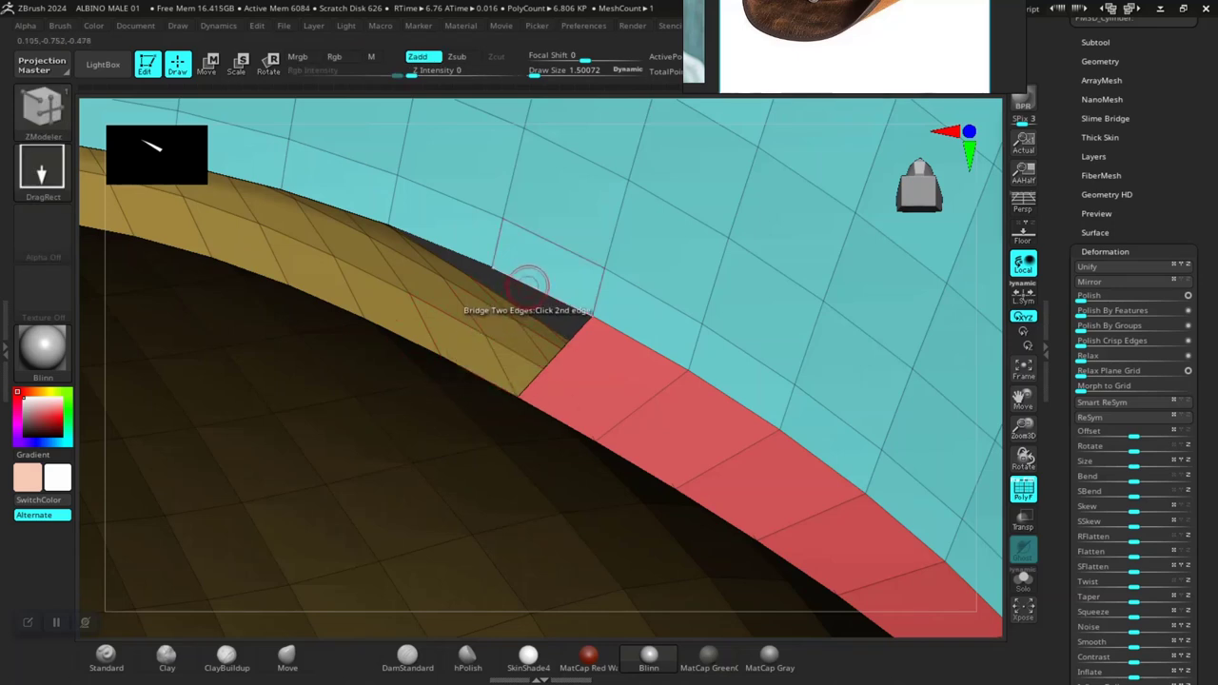
key(ctrl)
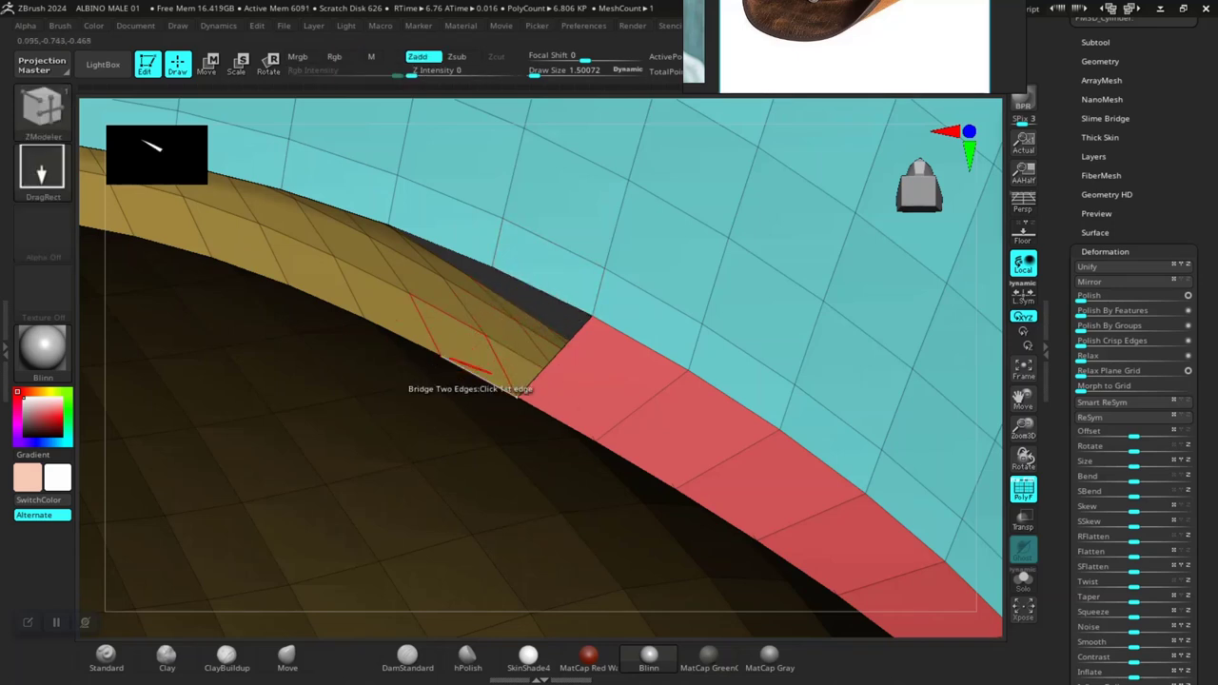
Step: Bridge further gap sections leftward from the red strip
click(534, 285)
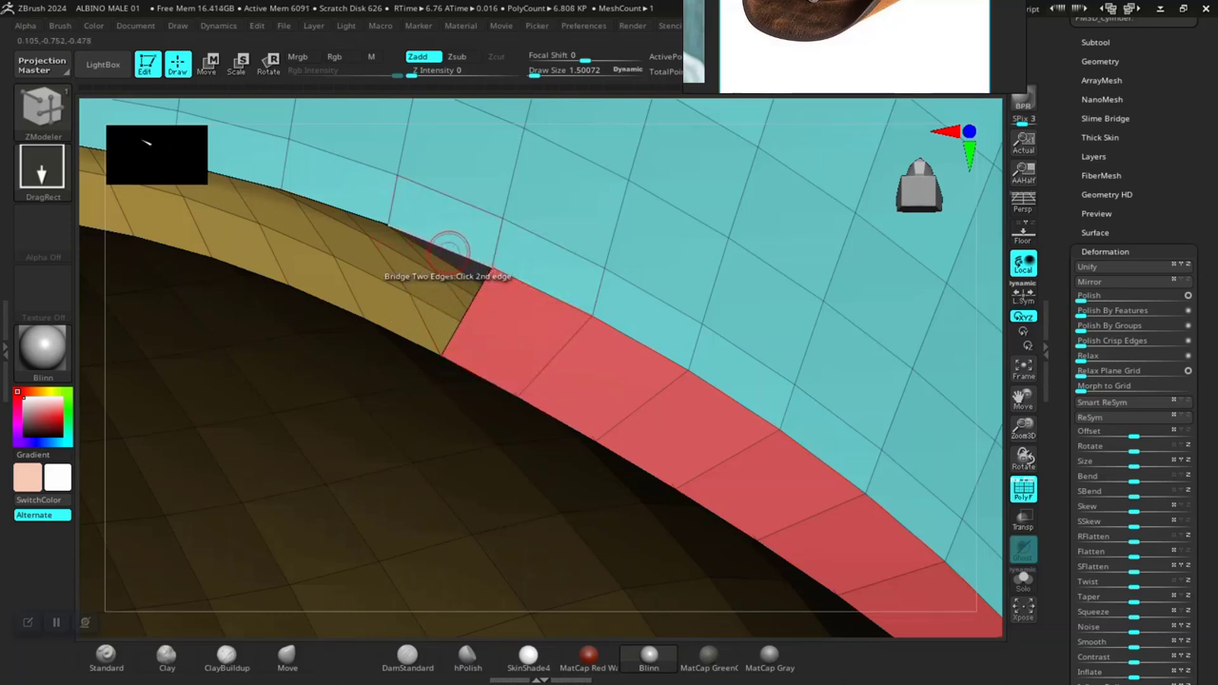
click(385, 324)
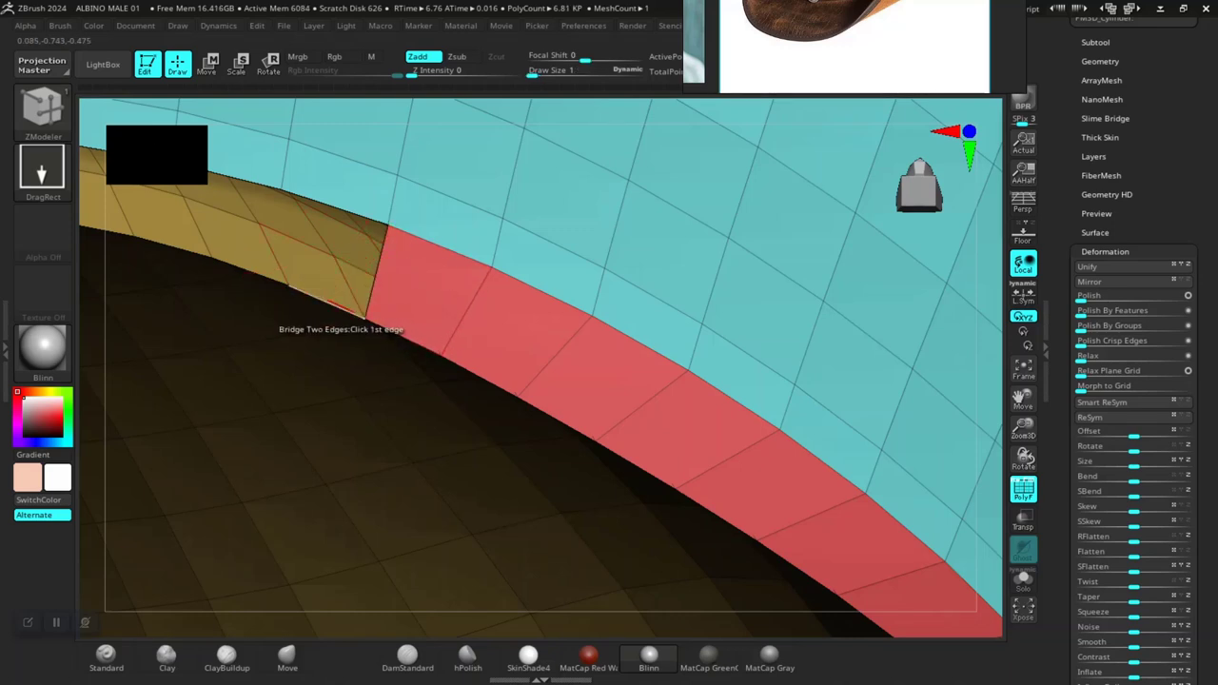
click(335, 244)
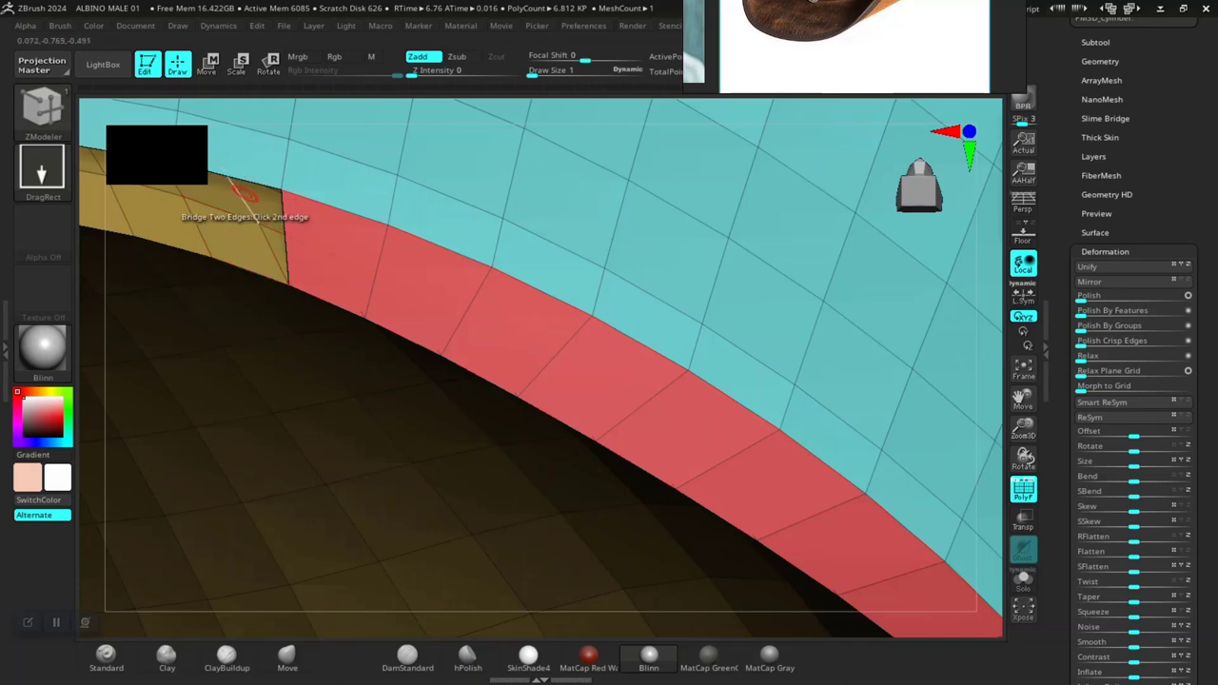
click(238, 189)
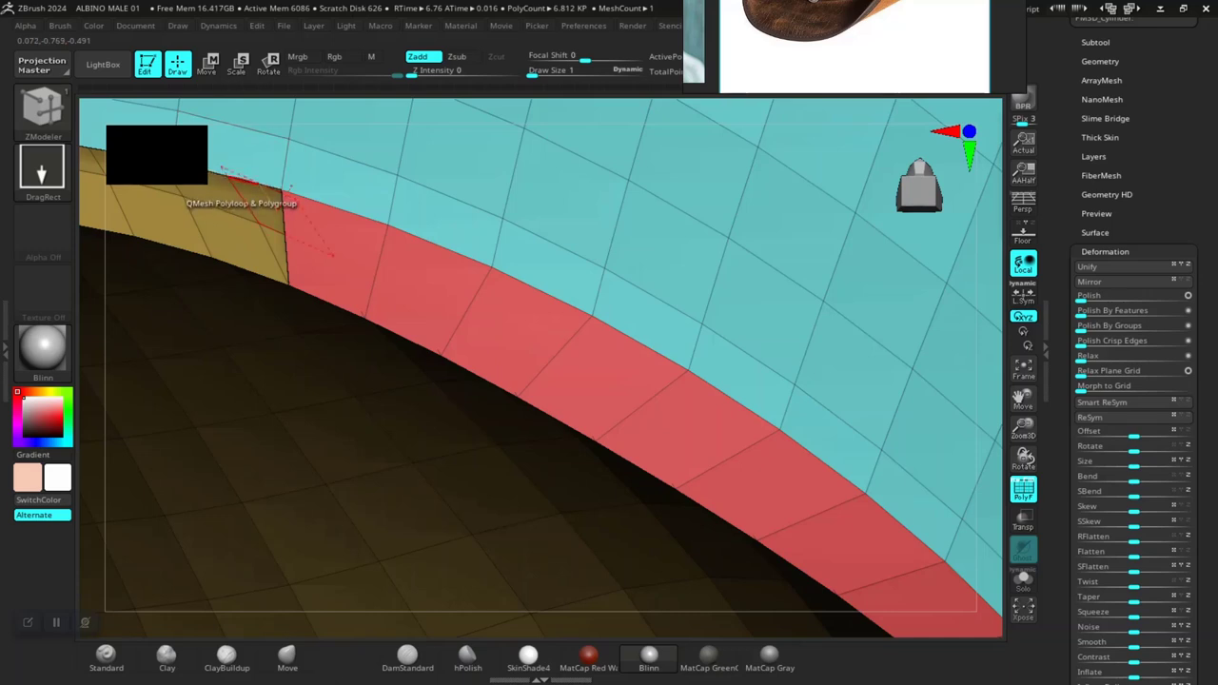
drag(225, 172, 229, 176)
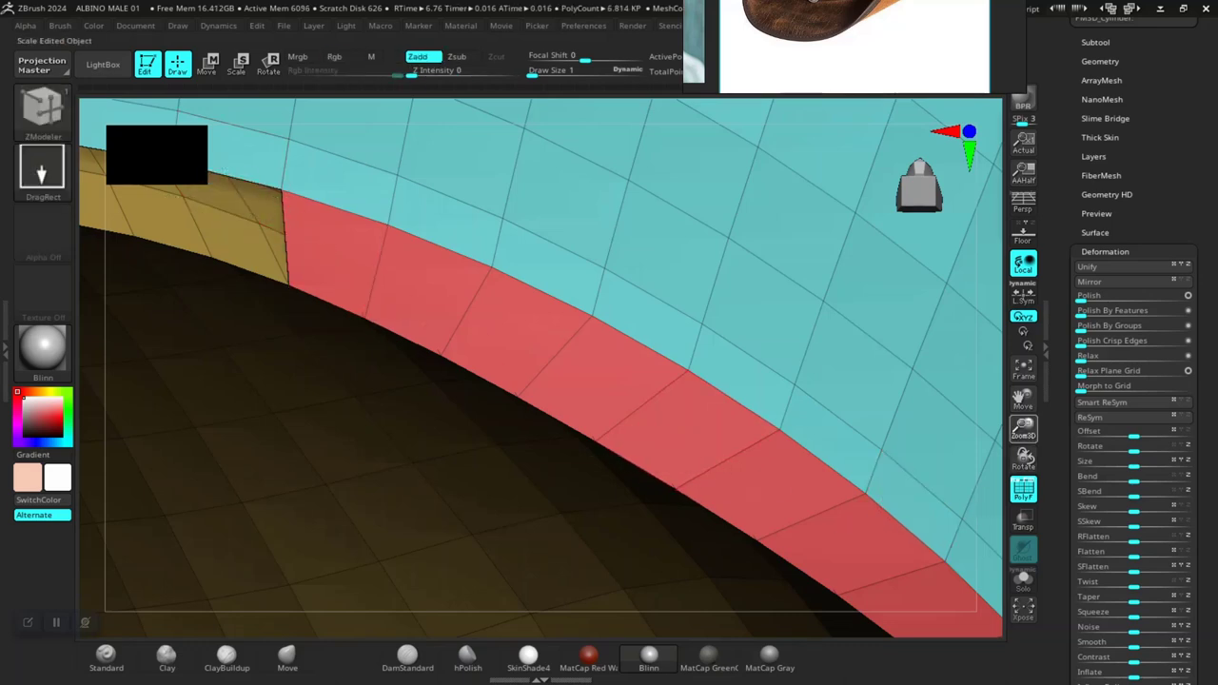
Step: Bridge the remaining tan gap stretch to the crown edge, undoing one bad bridge
mouse_move(1023, 429)
mouse_down()
mouse_move(1023, 417)
mouse_move(1056, 419)
mouse_up()
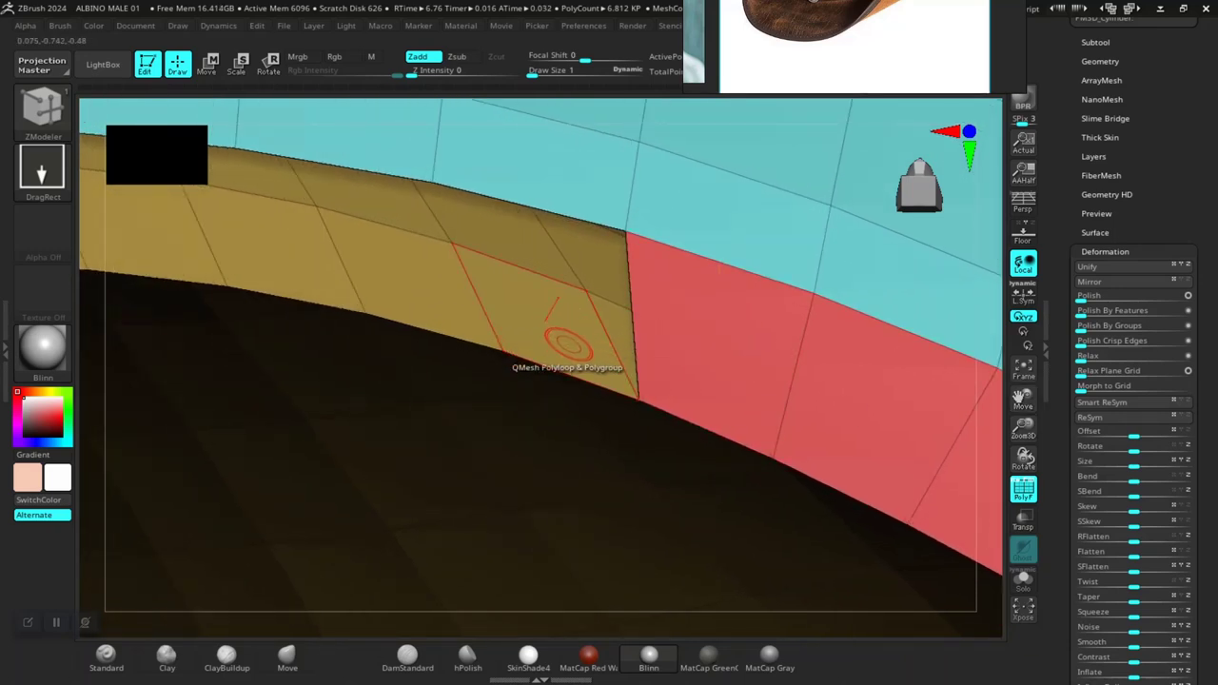
click(557, 199)
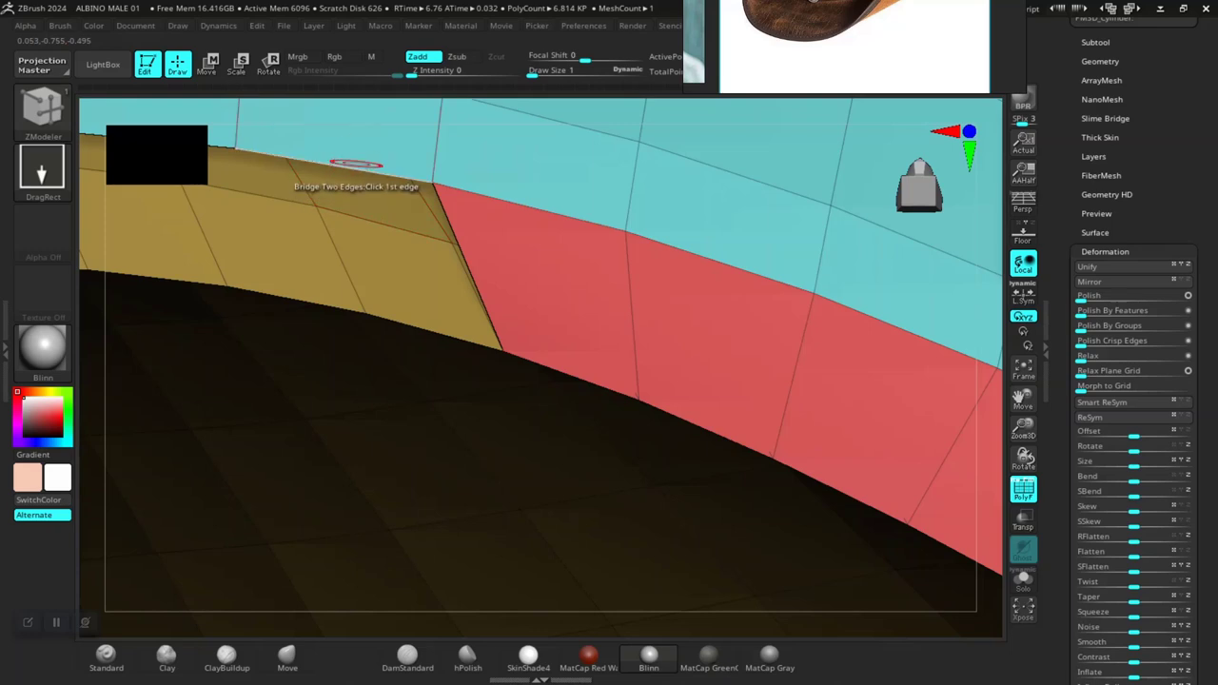
click(409, 328)
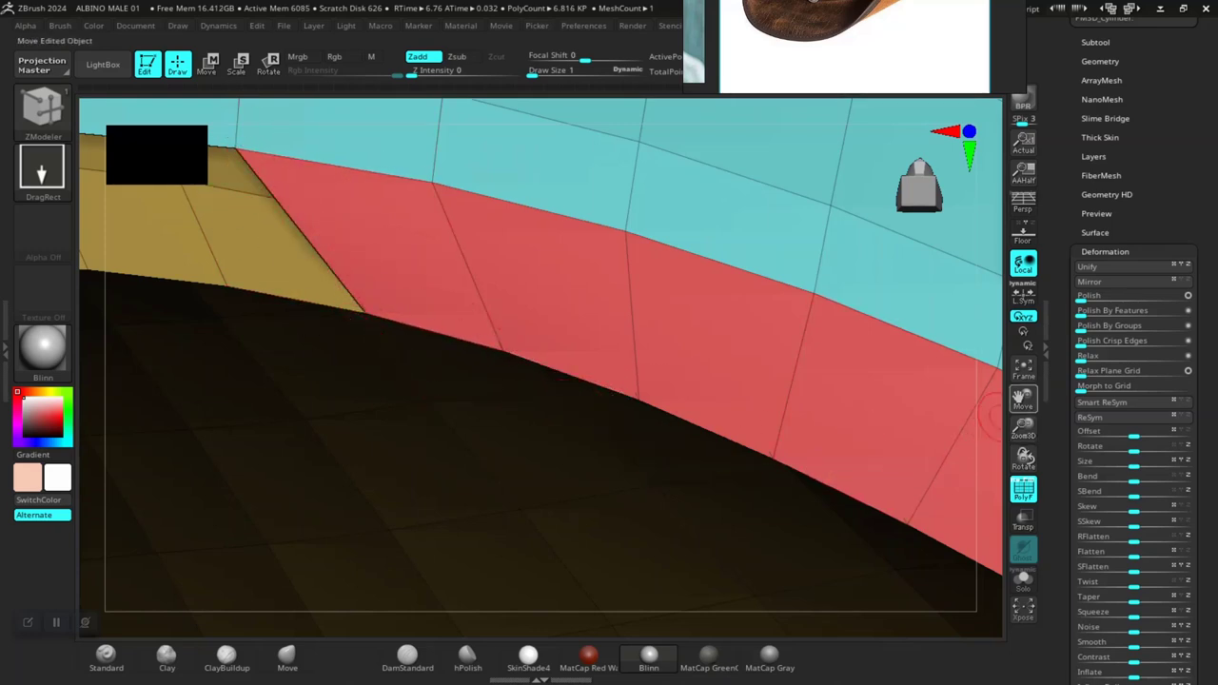
key(ctrl+z)
key(ctrl+z)
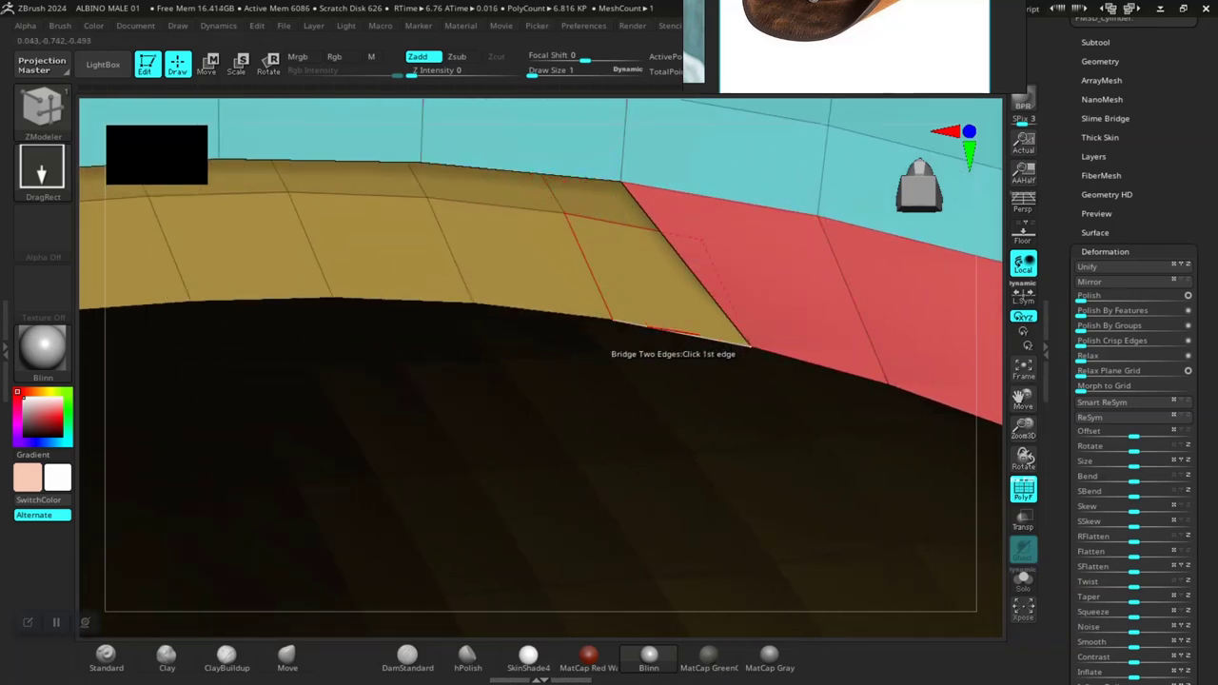
click(606, 350)
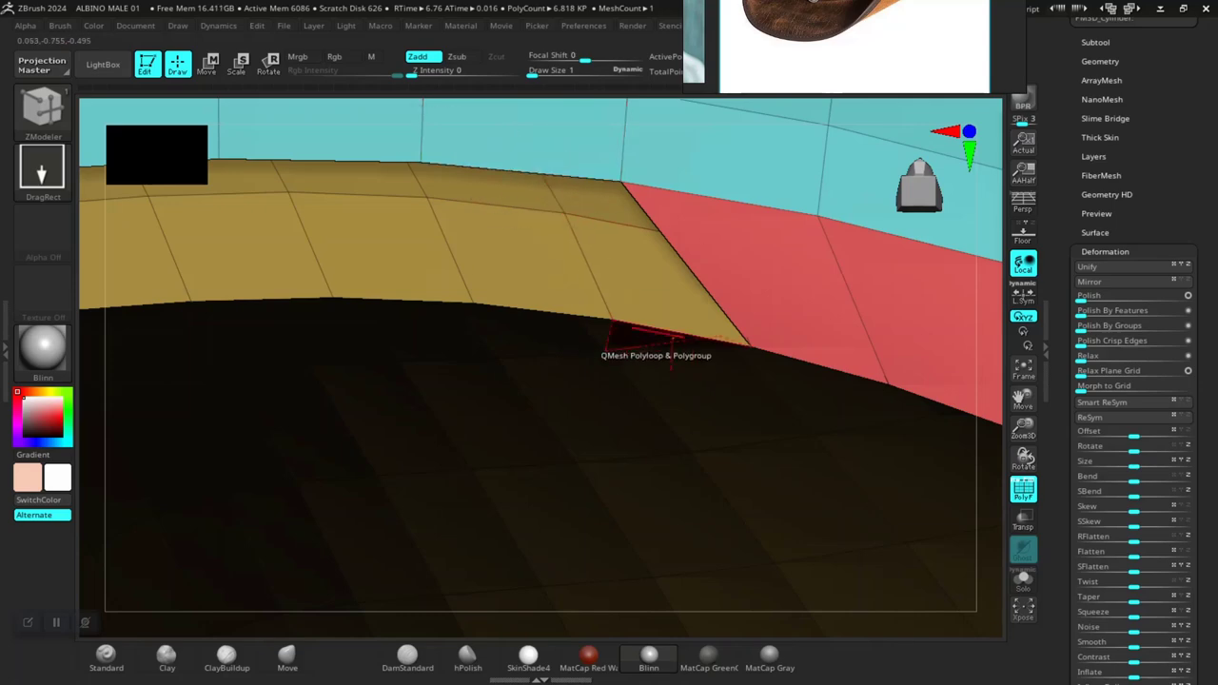
Step: Orbit under the brim to the next open arch and bridge the gap beside the red band
ctrl+right_drag(667, 429, 740, 202)
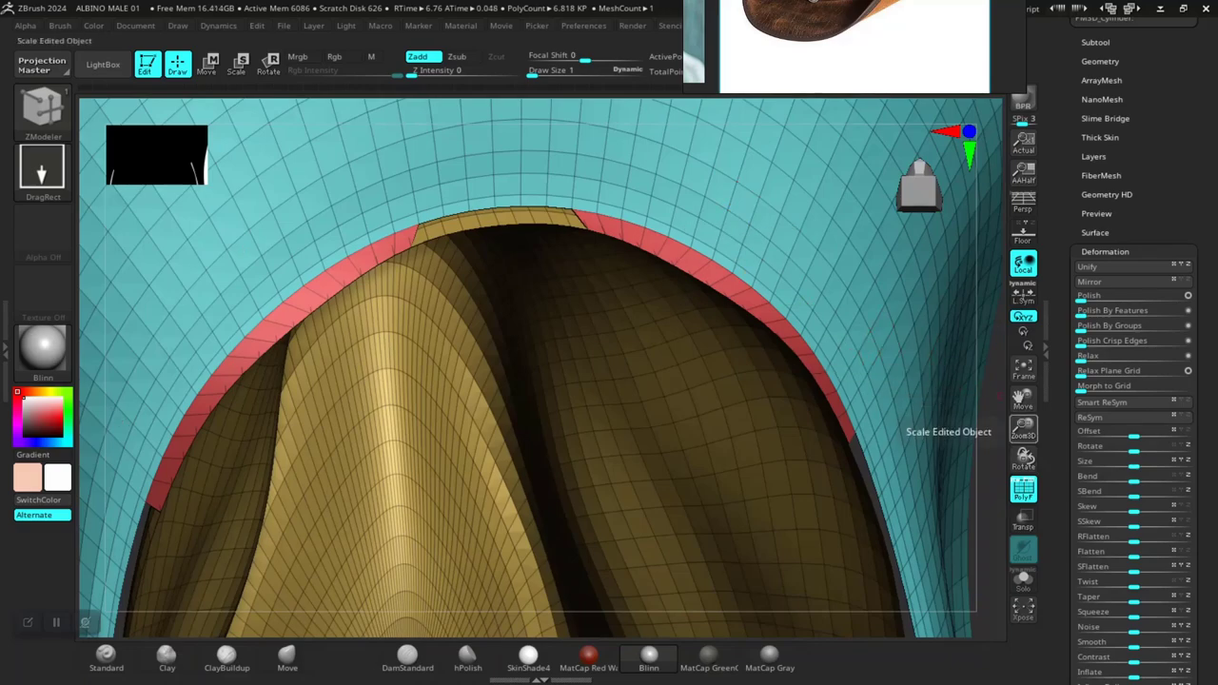
mouse_move(1023, 428)
mouse_down()
mouse_move(1023, 495)
mouse_move(962, 400)
mouse_up()
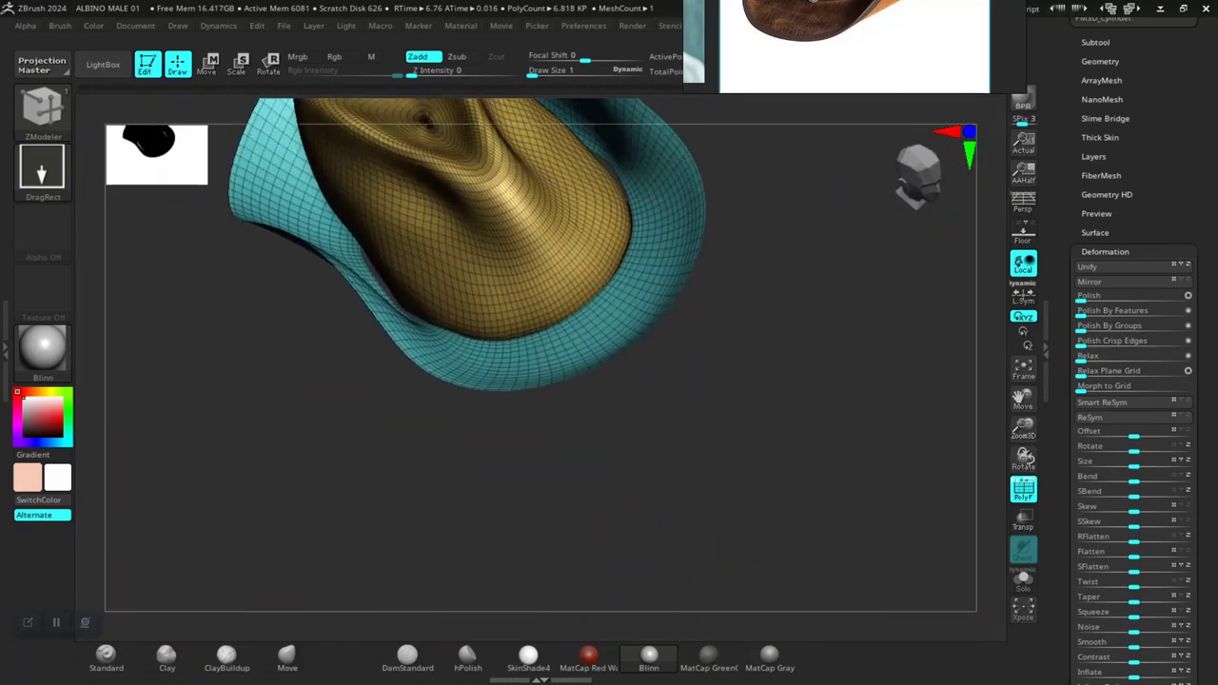
mouse_move(488, 287)
ctrl+right_down()
mouse_move(533, 343)
mouse_move(852, 433)
ctrl+right_up()
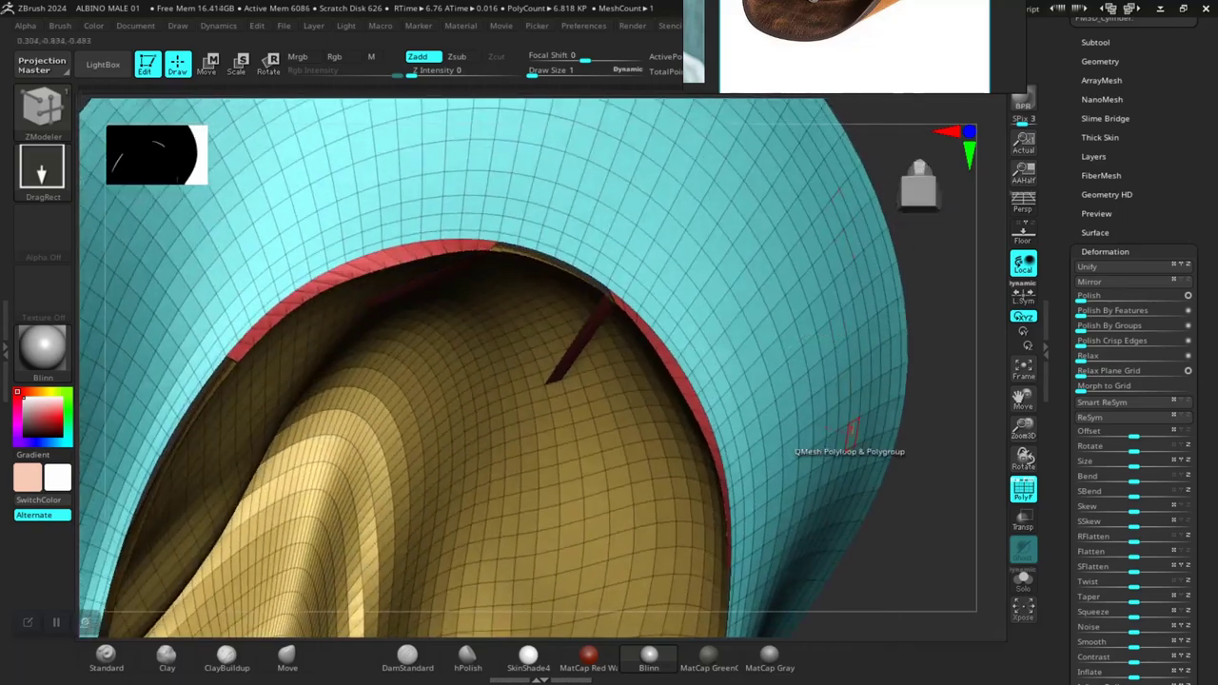
mouse_move(856, 314)
right_down()
mouse_move(837, 352)
mouse_move(781, 400)
mouse_move(818, 381)
mouse_move(886, 381)
mouse_move(788, 290)
mouse_move(994, 435)
right_up()
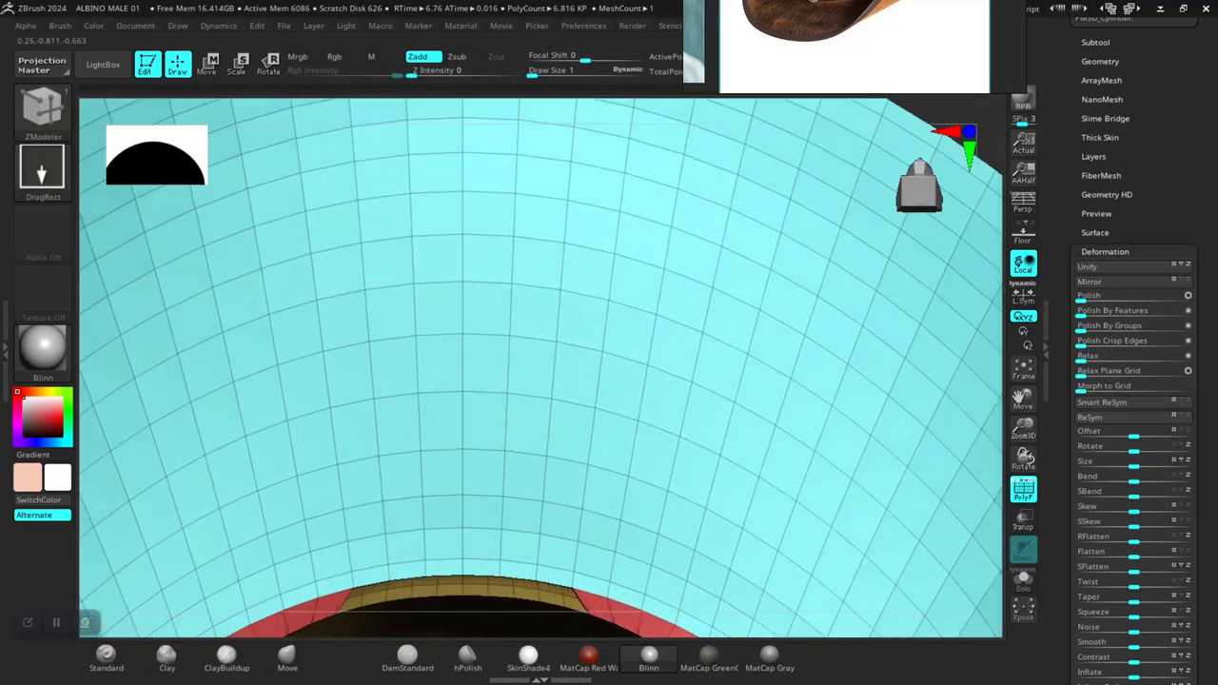
drag(1023, 428, 1019, 409)
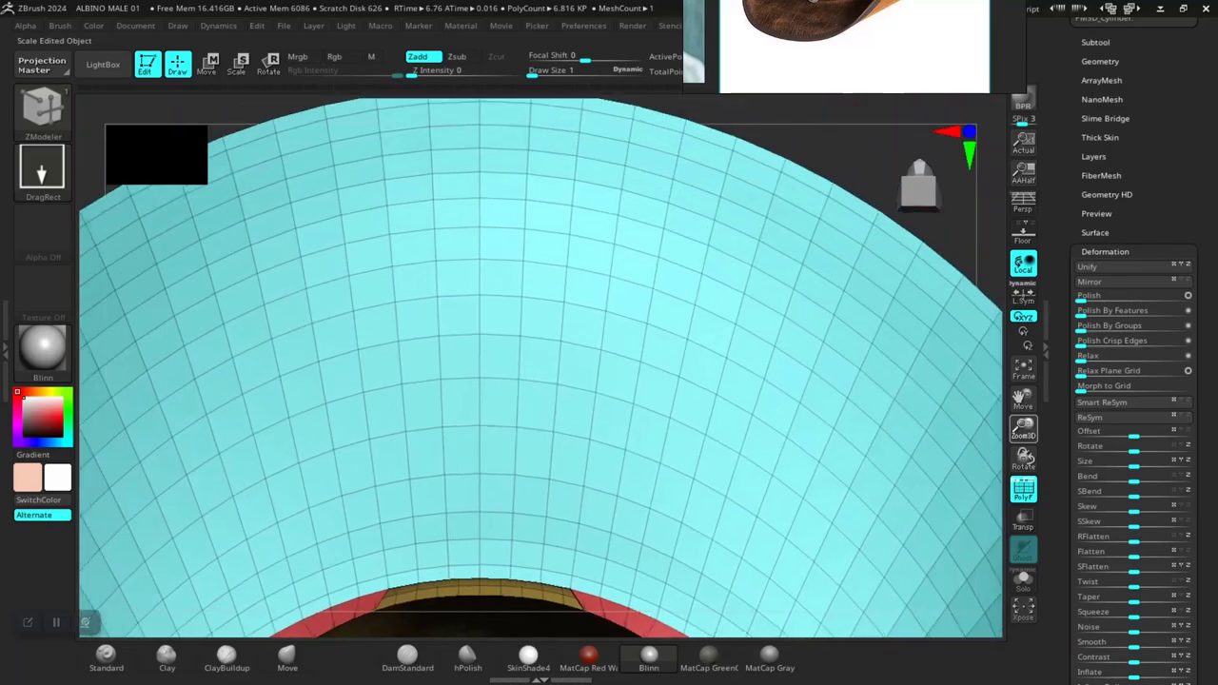
drag(1024, 460, 1023, 438)
mouse_move(789, 313)
right_down()
mouse_move(793, 178)
mouse_move(885, 283)
right_up()
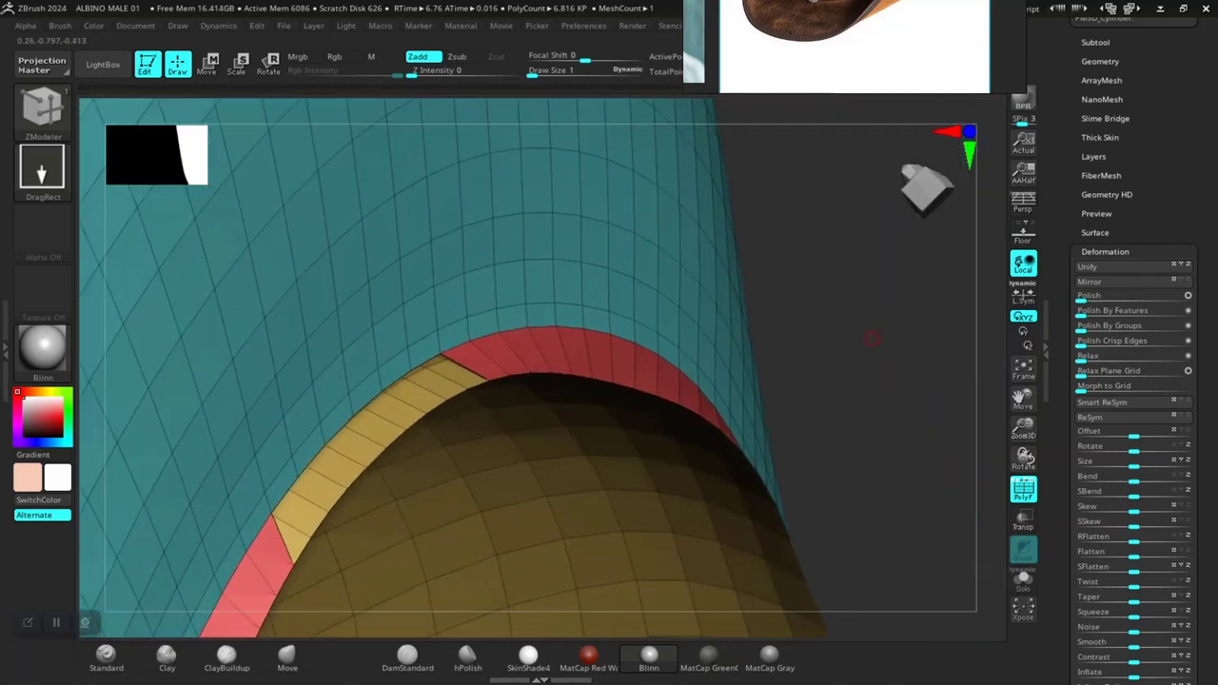
right_drag(494, 429, 560, 448)
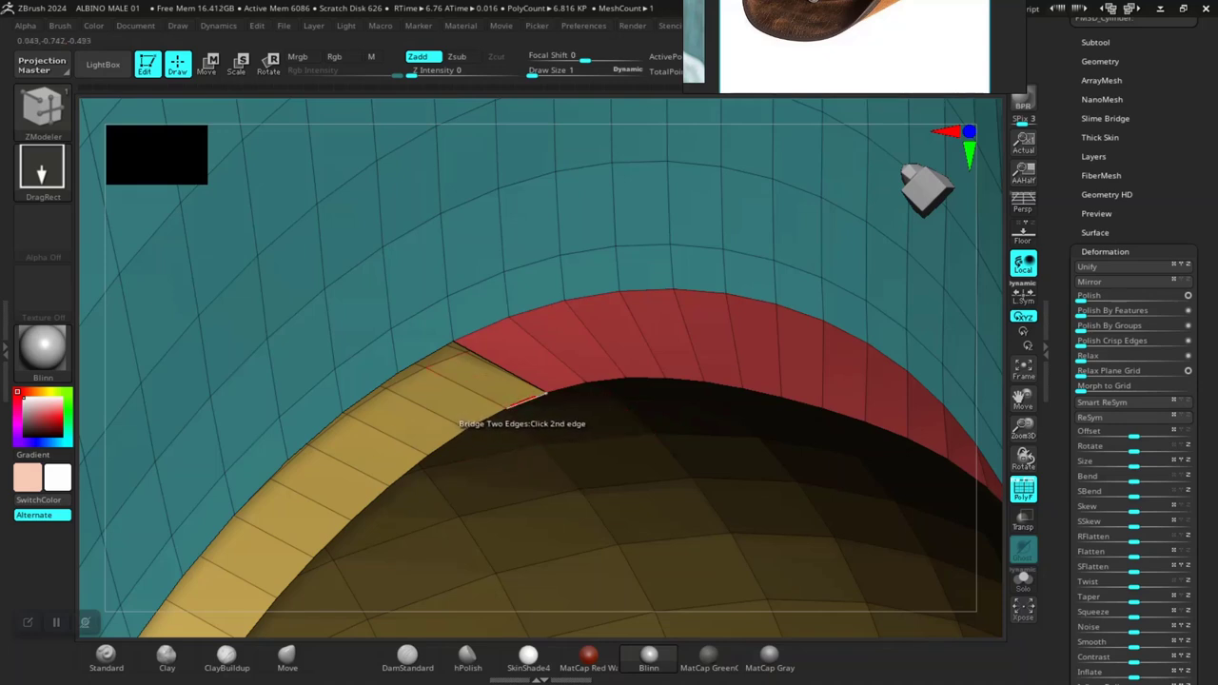
click(540, 394)
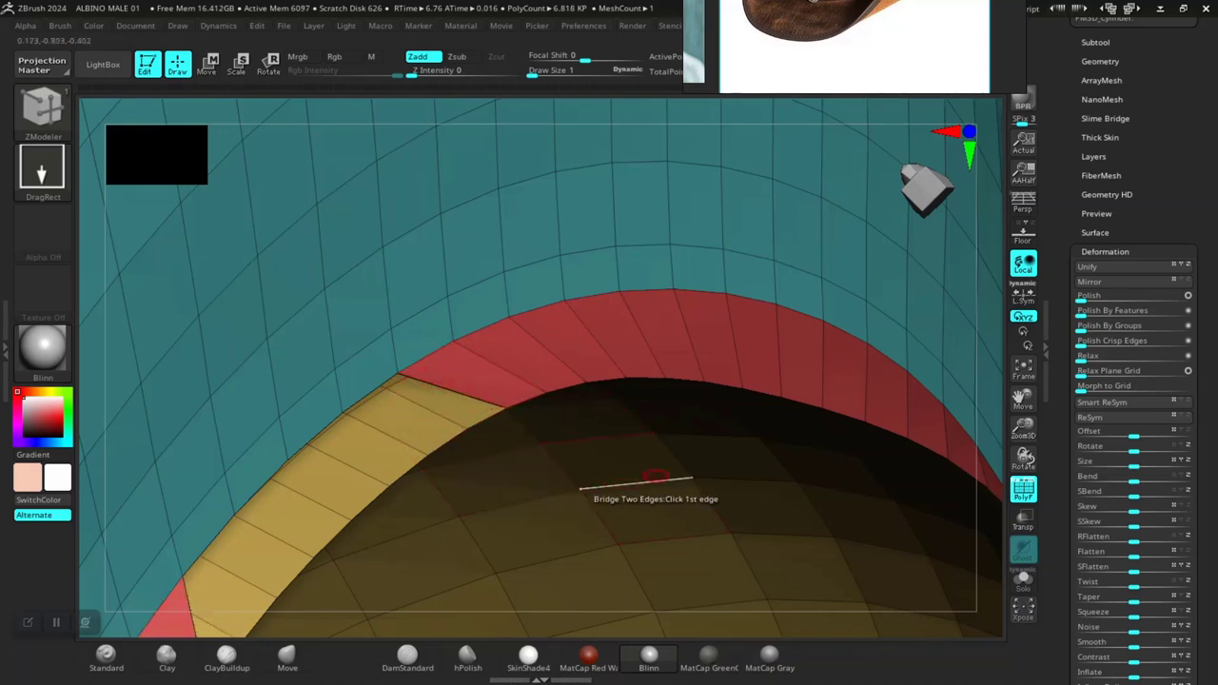
Step: Bridge the remaining crown-to-brim edge pairs in this stretch, reaching 6.824 KP, then frame the hat
right_drag(990, 400, 543, 529)
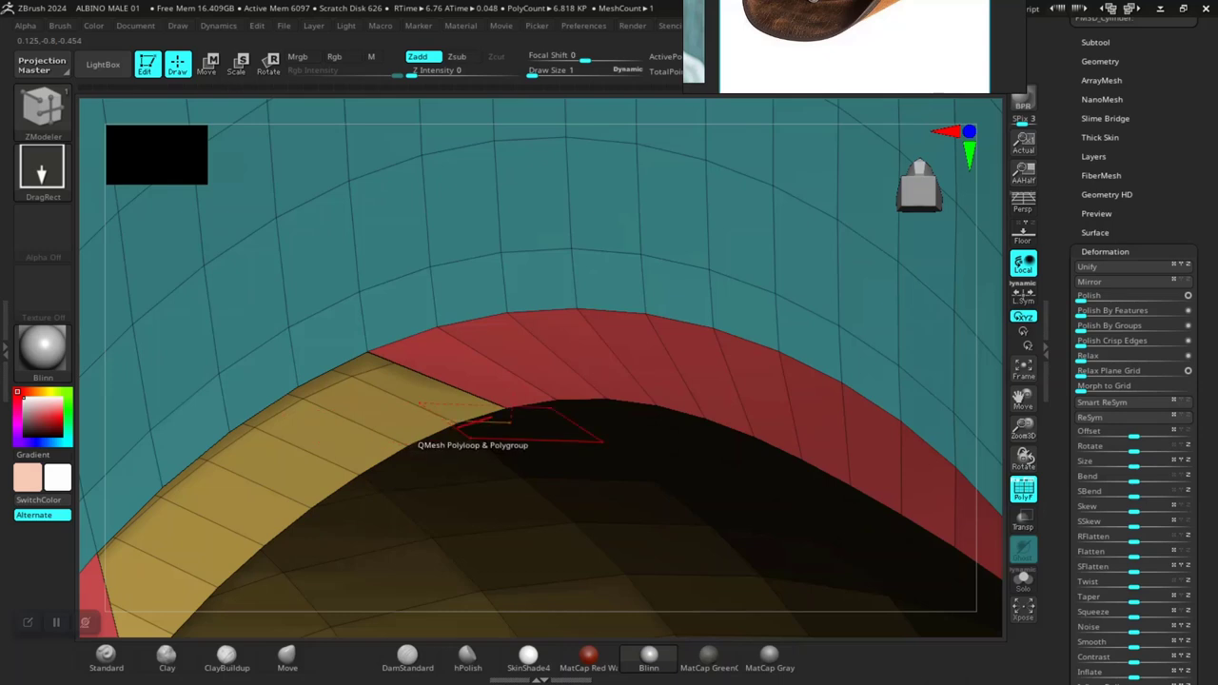
click(347, 365)
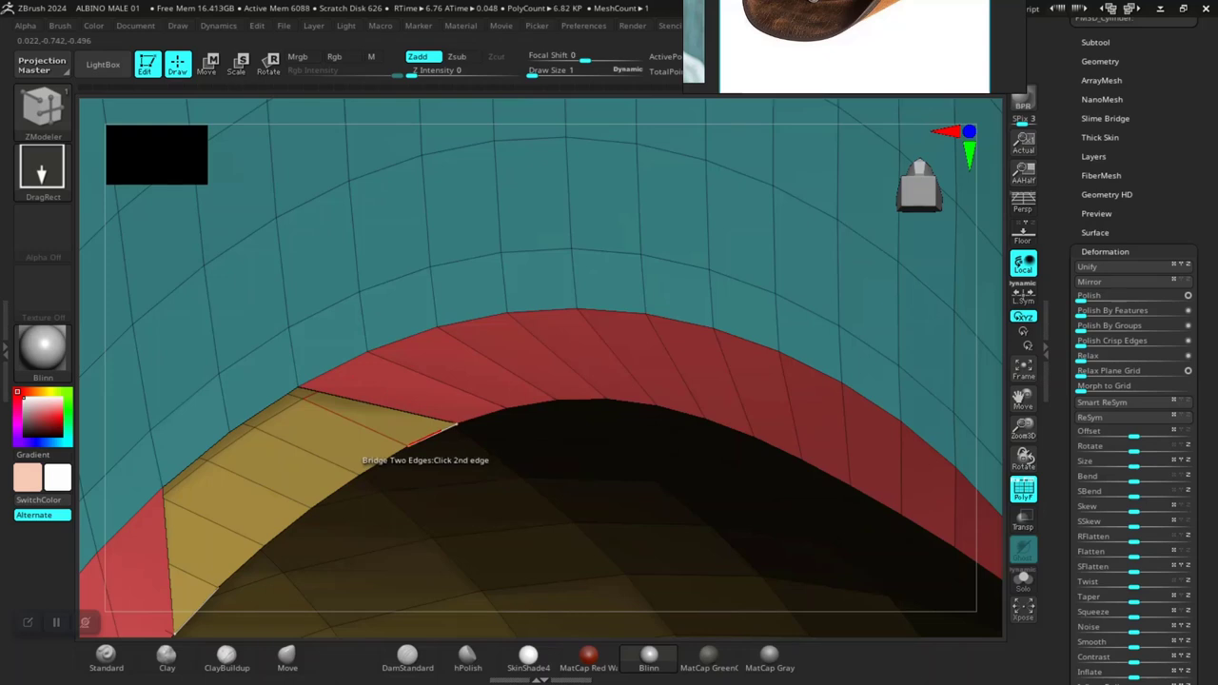
click(447, 430)
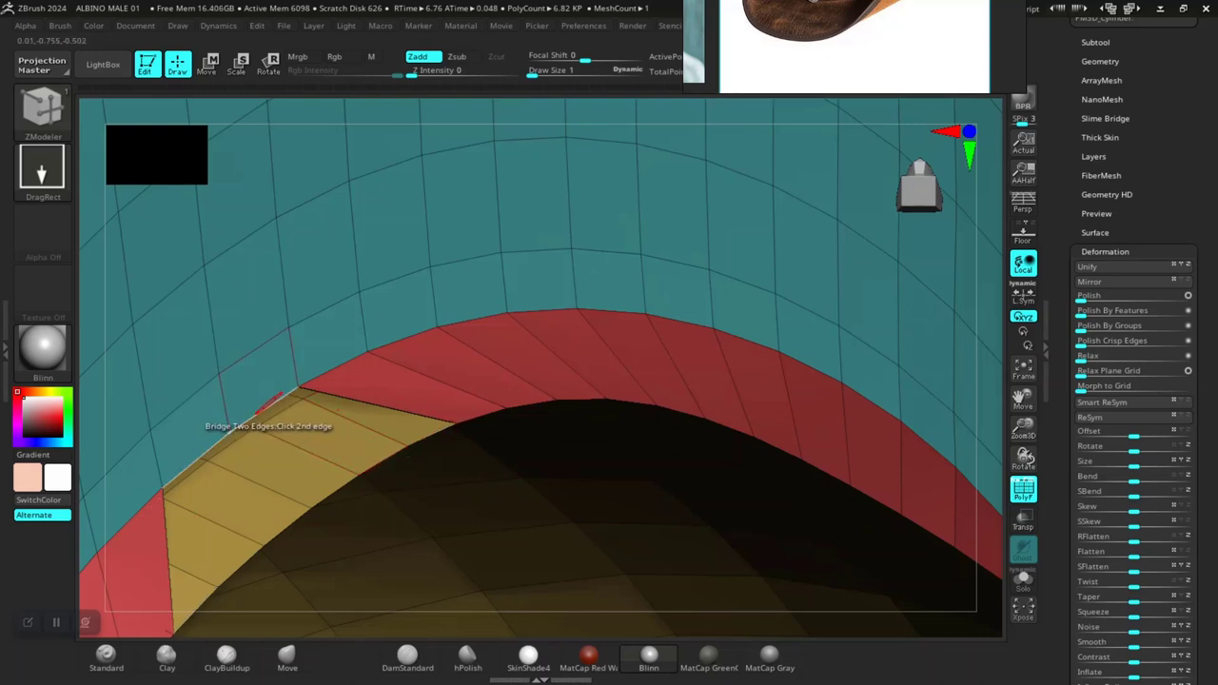
click(283, 416)
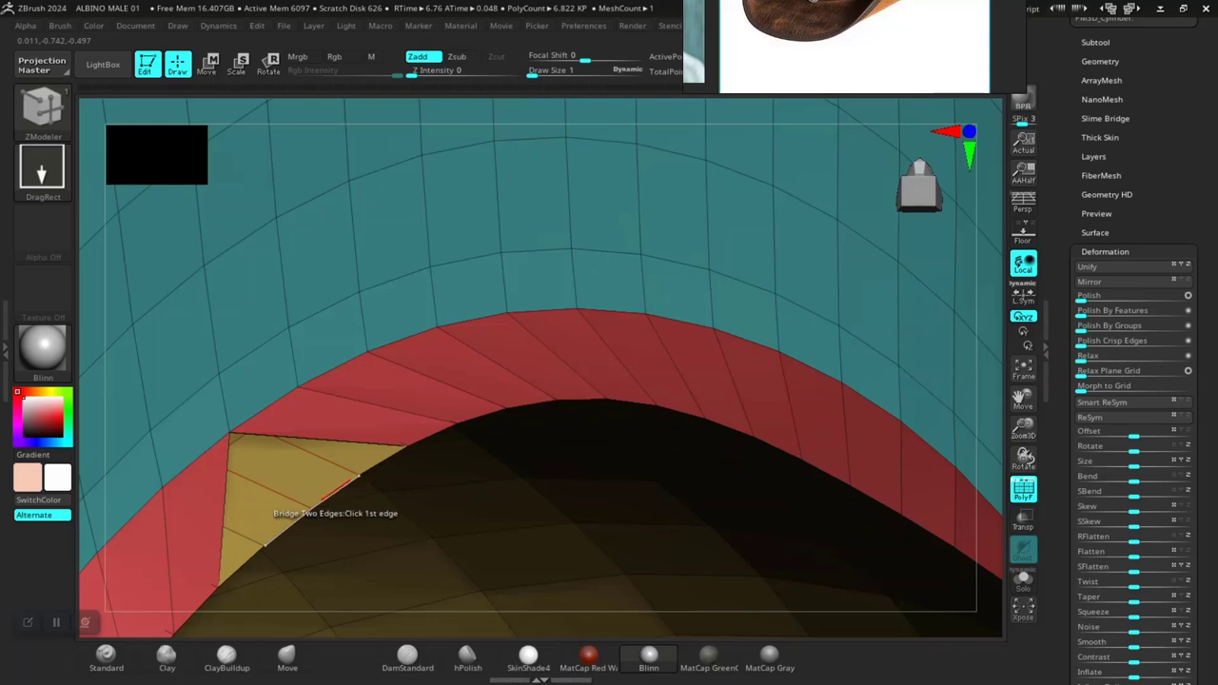
click(276, 436)
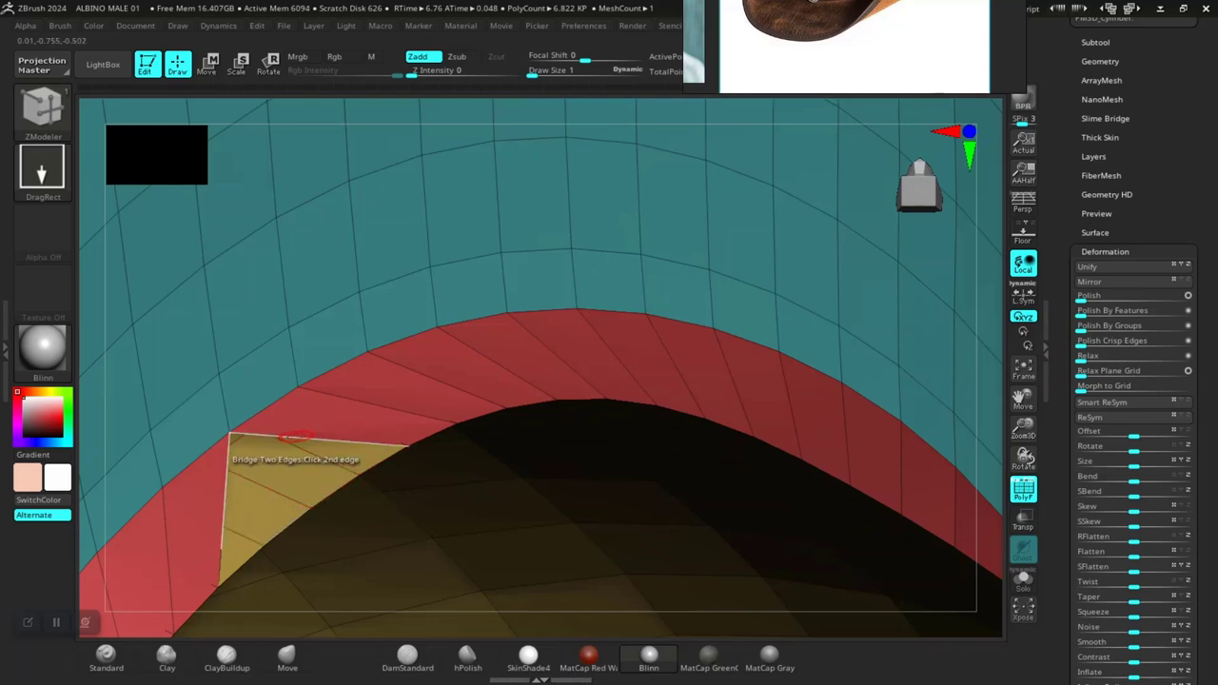
click(295, 436)
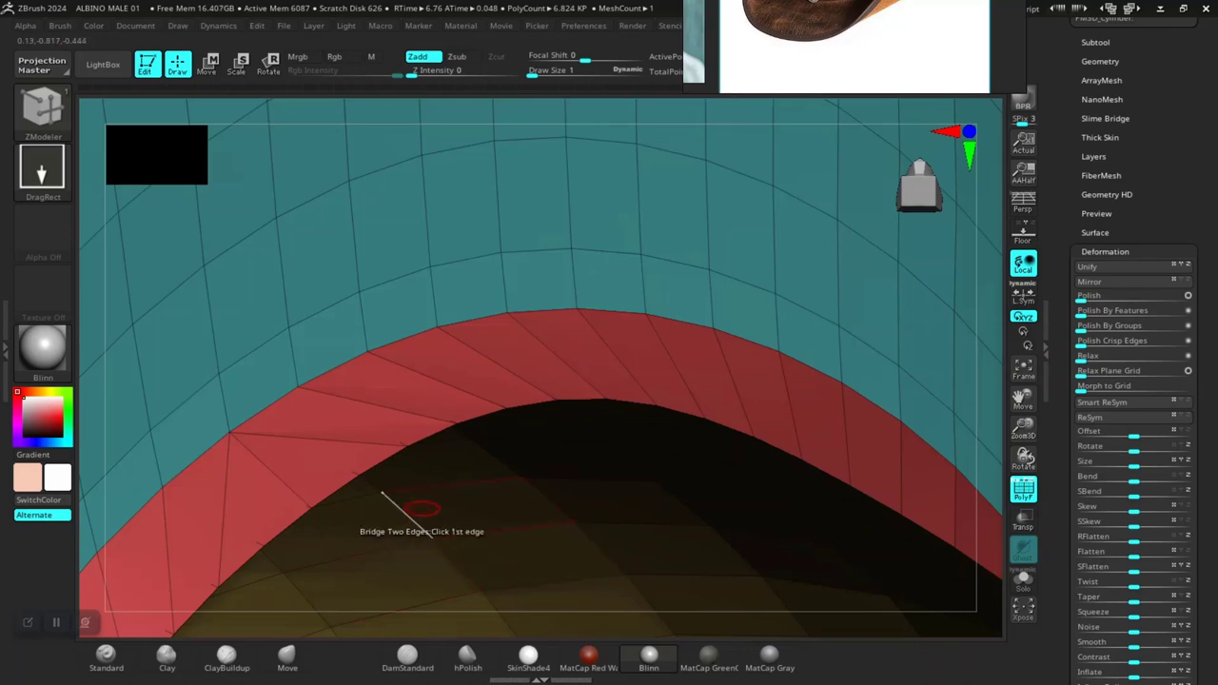
key(f)
drag(500, 455, 590, 410)
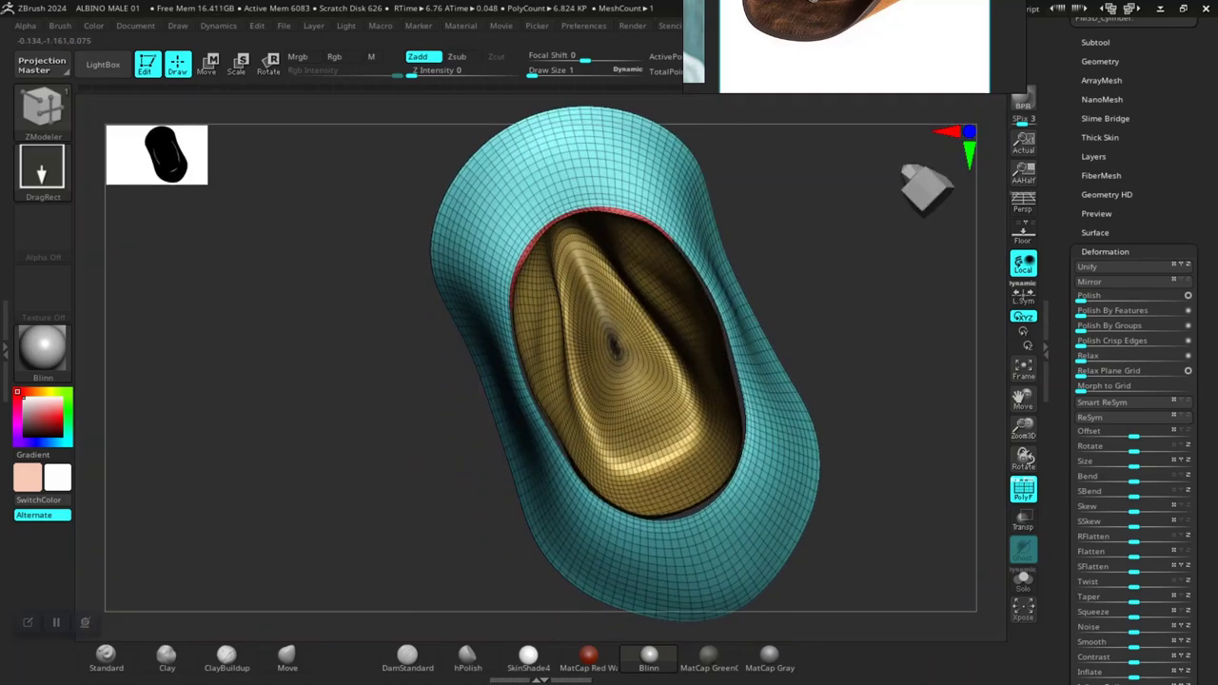
alt+drag(224, 429, 225, 381)
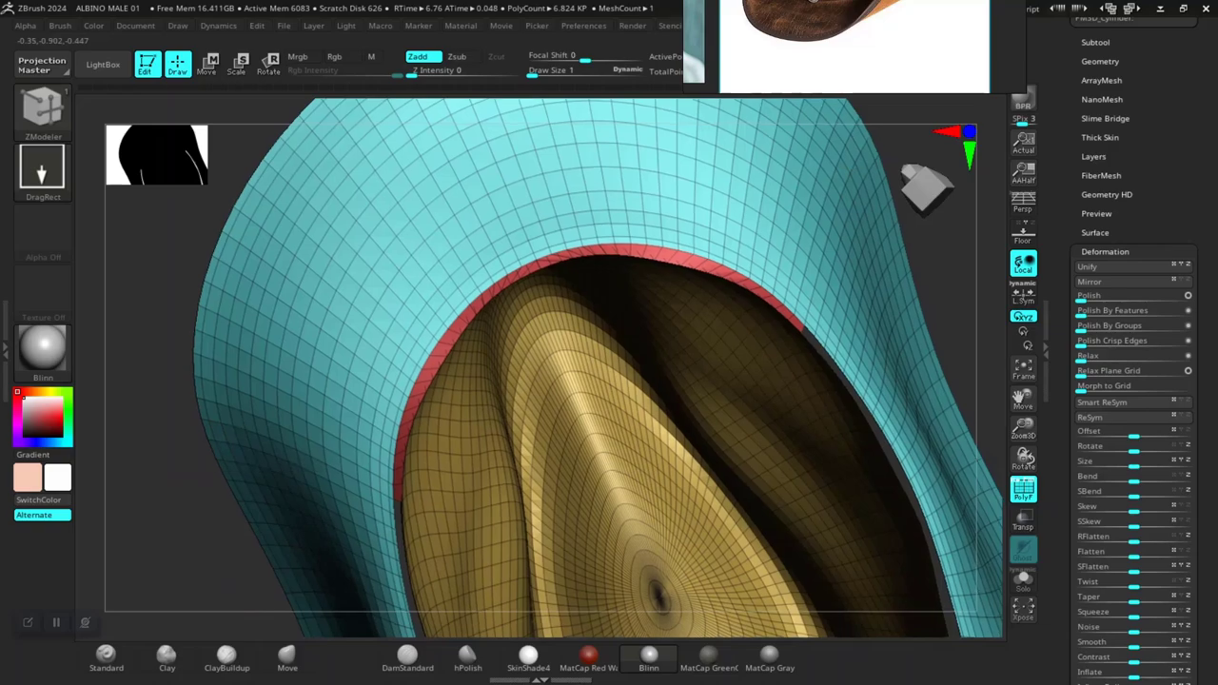
mouse_move(225, 428)
mouse_down()
mouse_move(191, 381)
mouse_move(219, 399)
mouse_up()
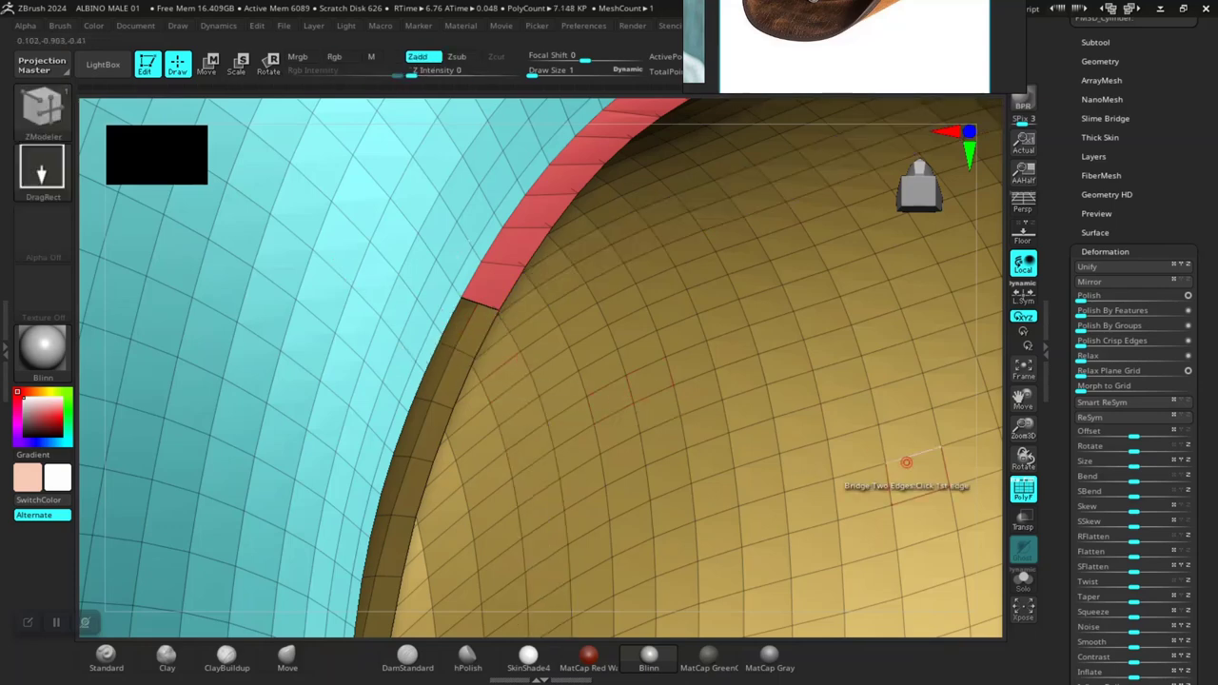
Step: Bridge the first rim sections of the gap across to the lower brim edge
scroll(505, 323, up, 5)
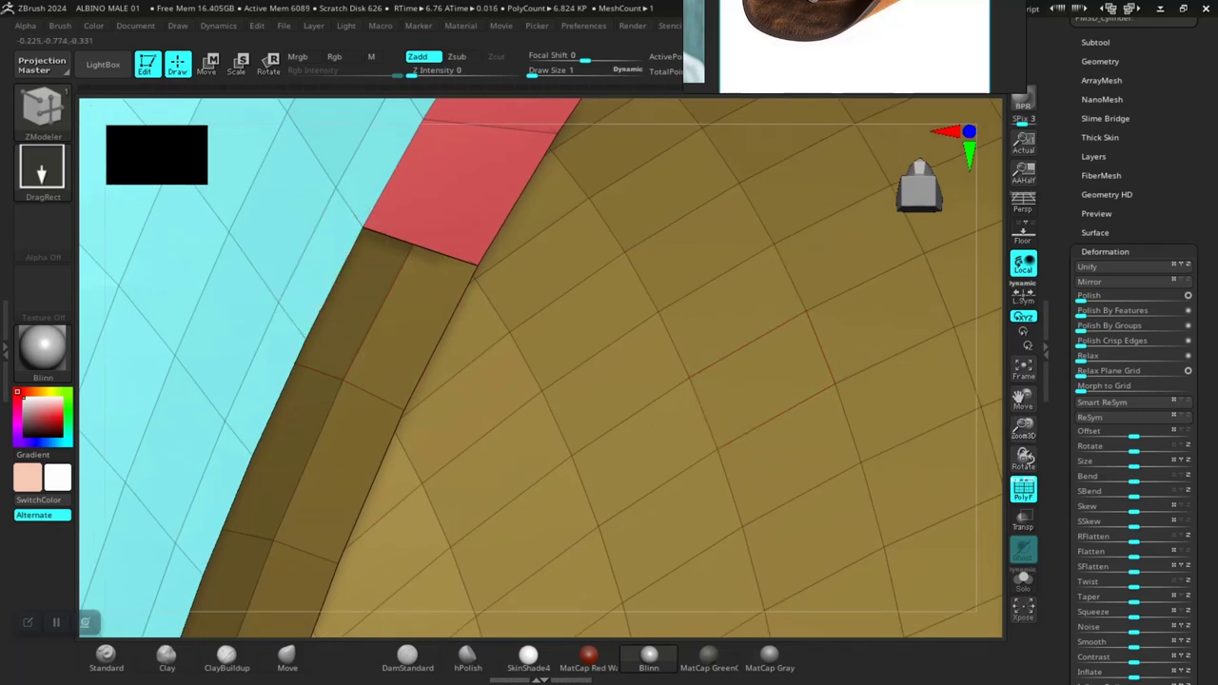
click(409, 250)
click(381, 376)
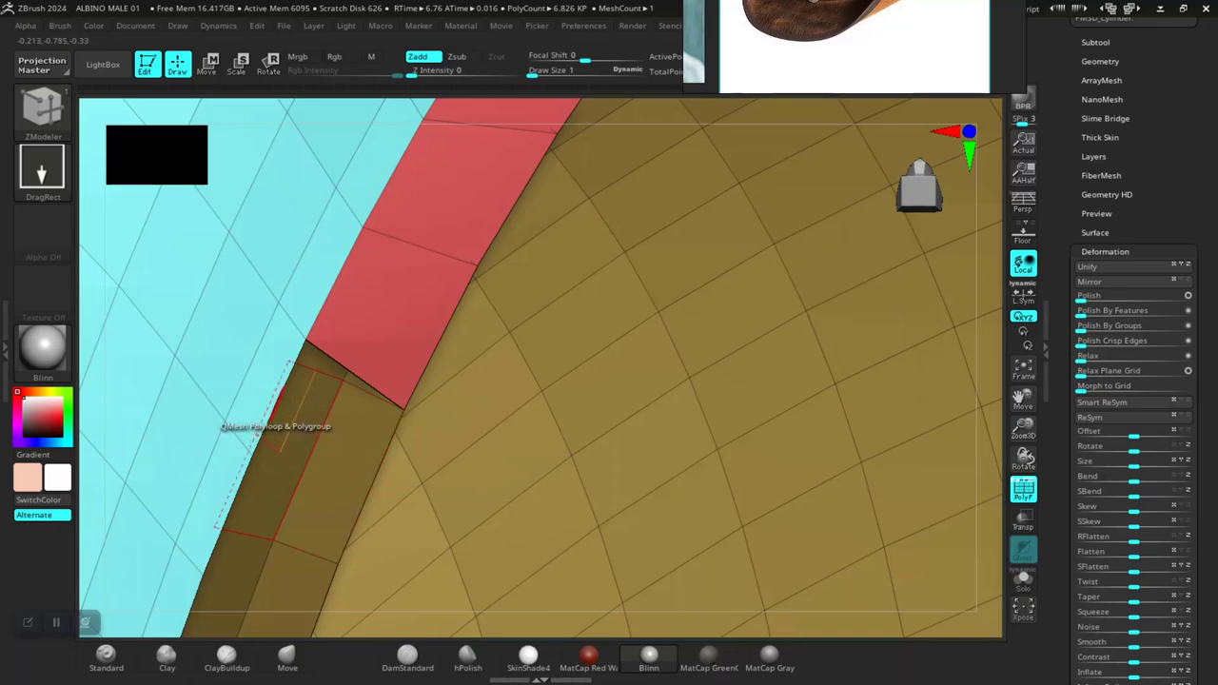
click(276, 400)
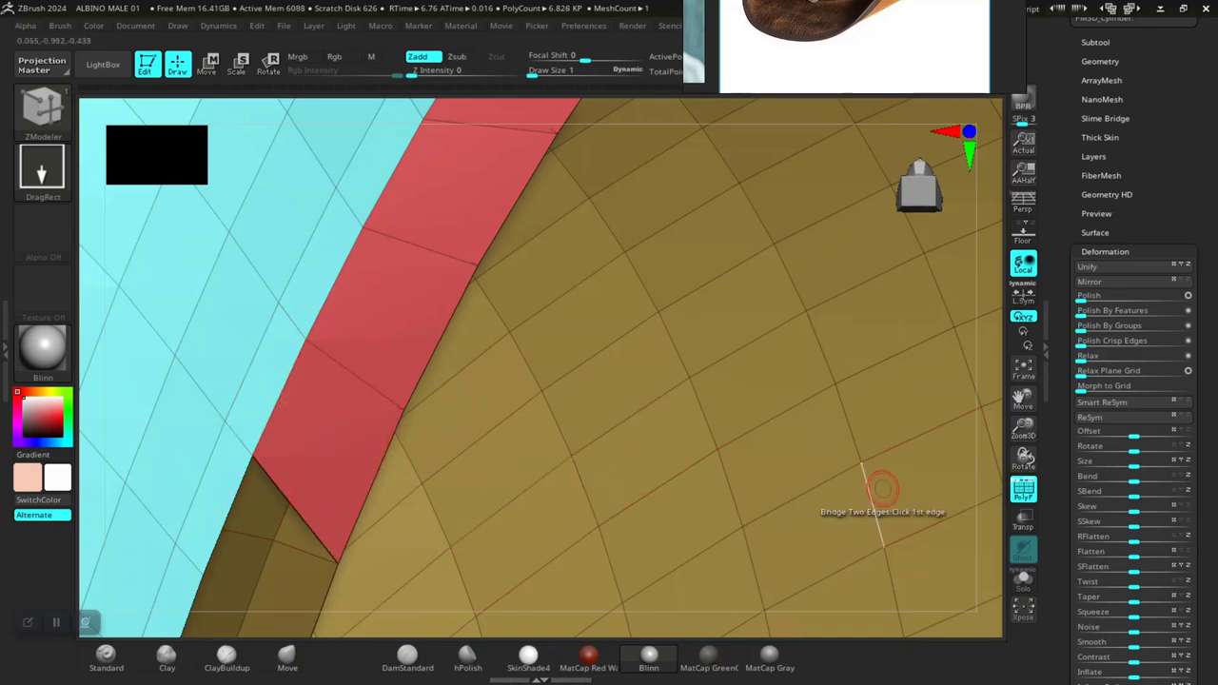
drag(1023, 398, 1095, 238)
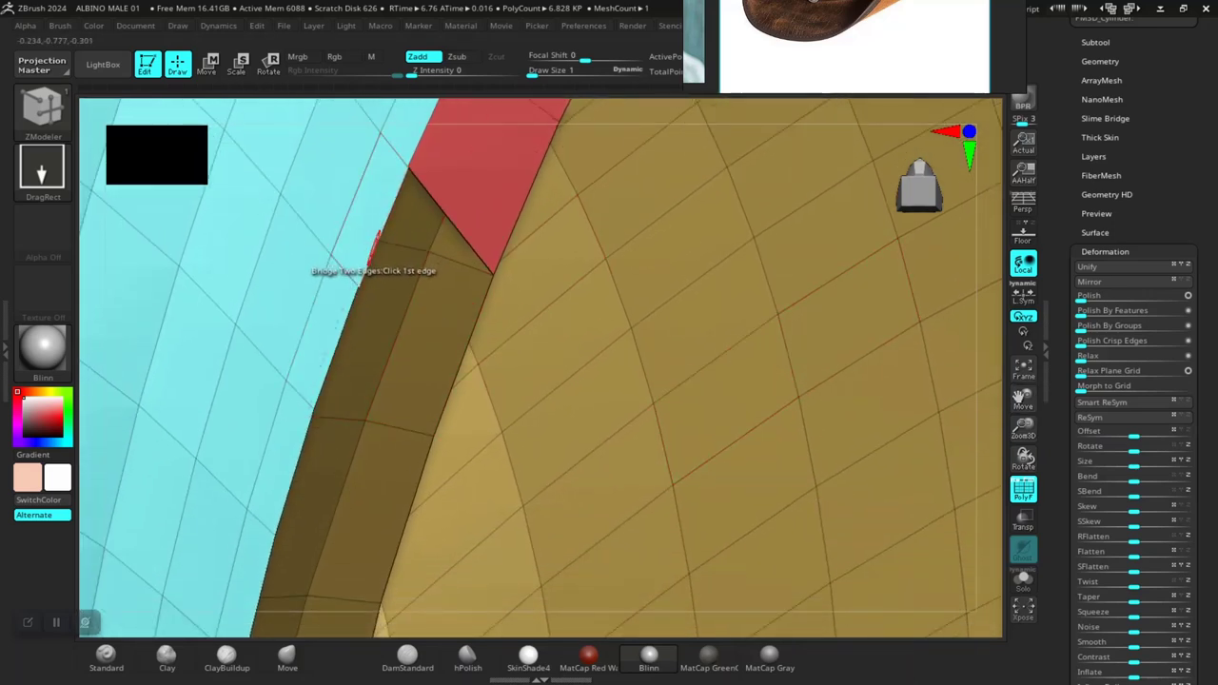
click(382, 249)
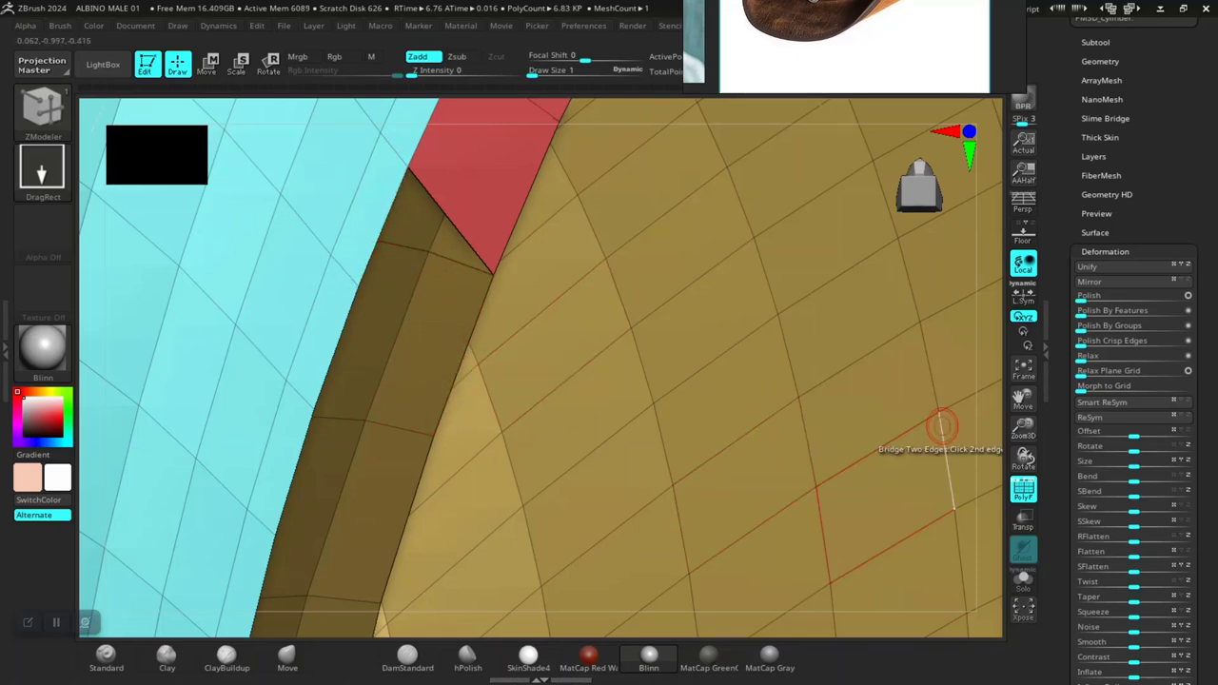
Step: Bridge two more faces across the next gap section, bringing the mesh to 6.832 KP
drag(1019, 398, 1006, 394)
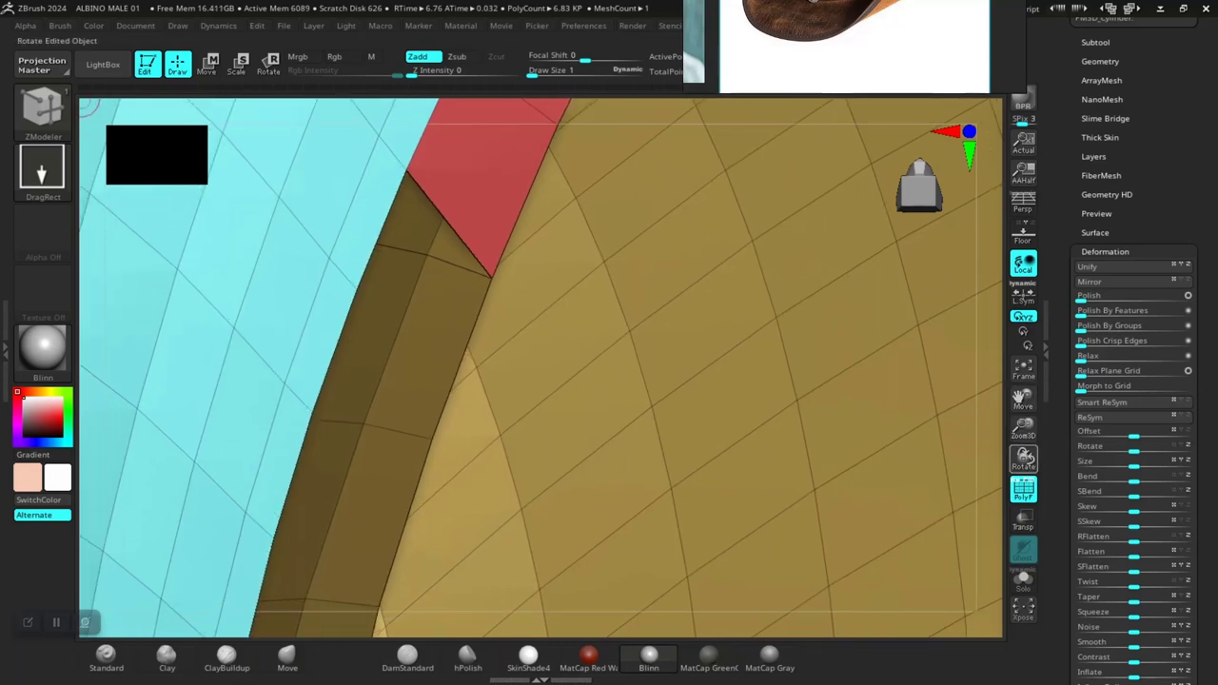
drag(1023, 457, 1023, 504)
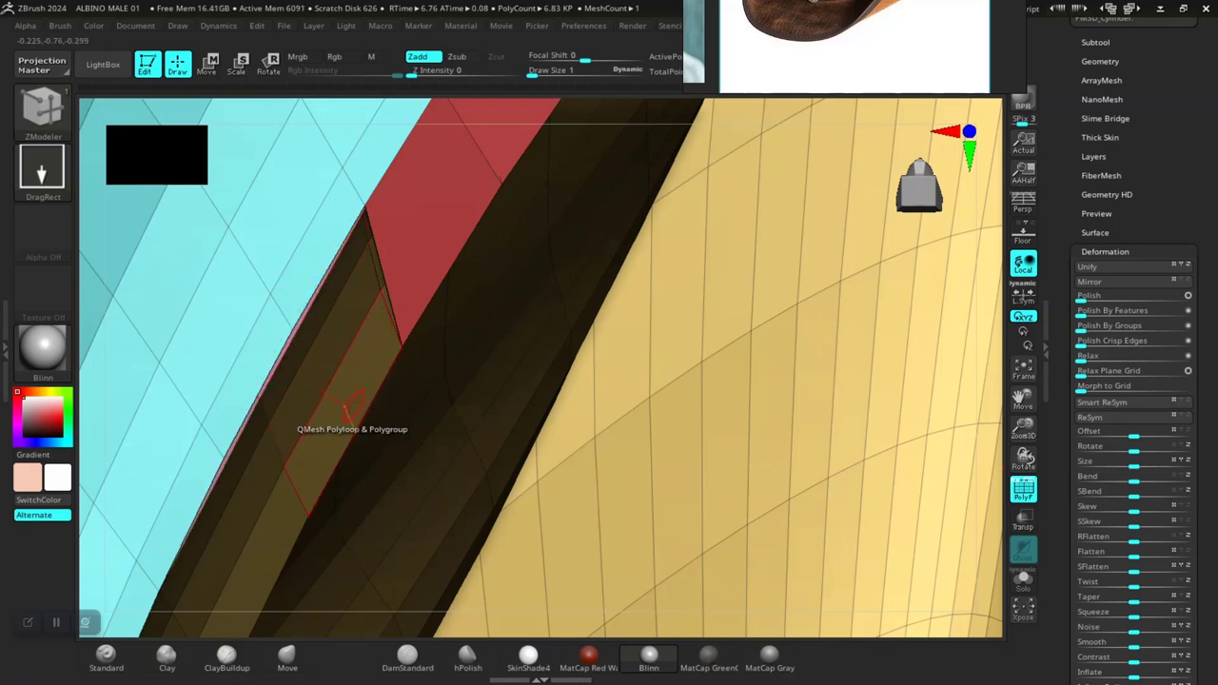
click(361, 419)
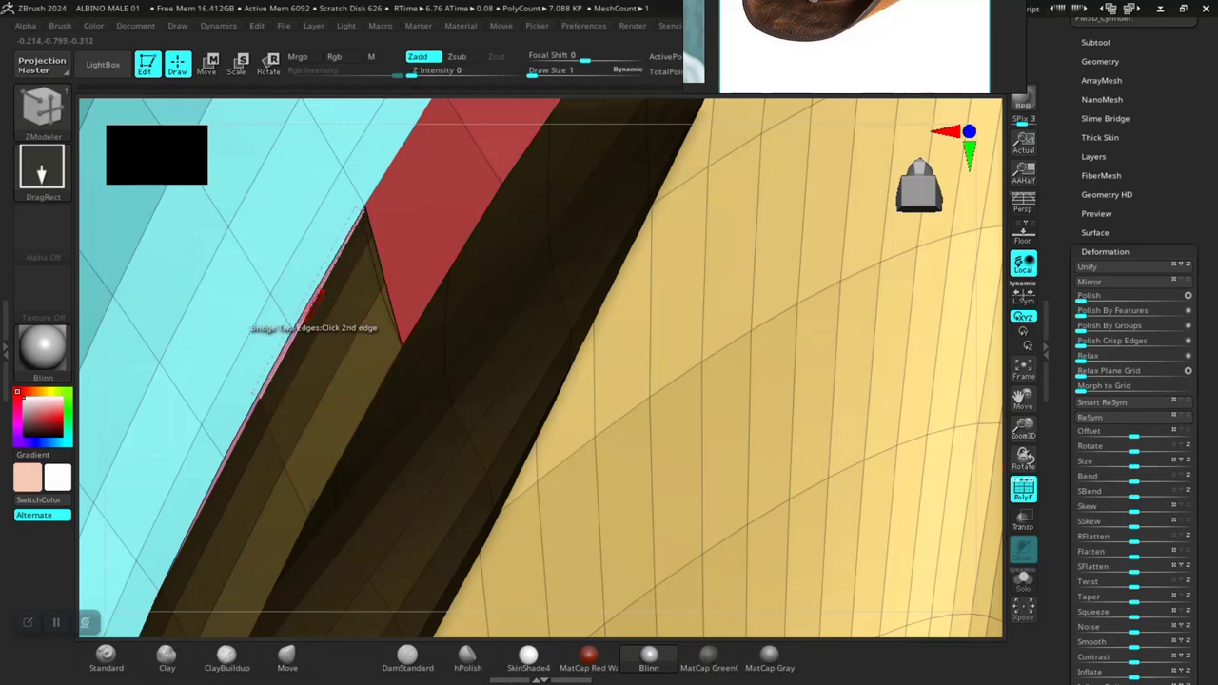
key(ctrl)
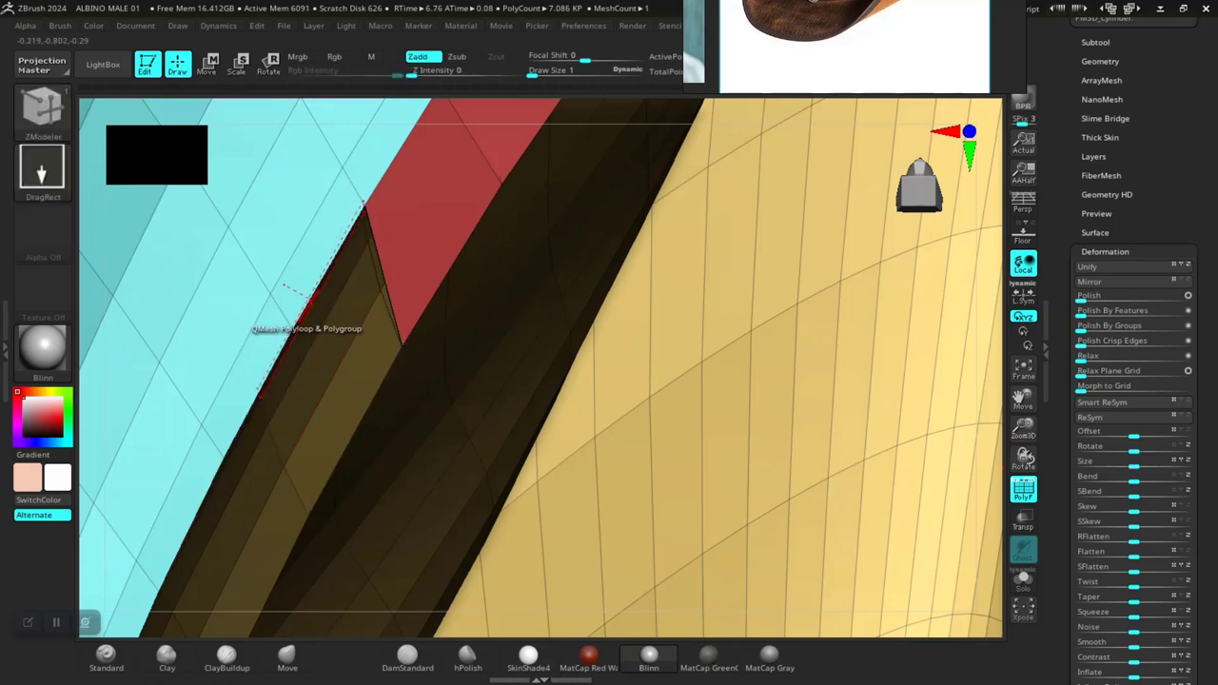
click(307, 297)
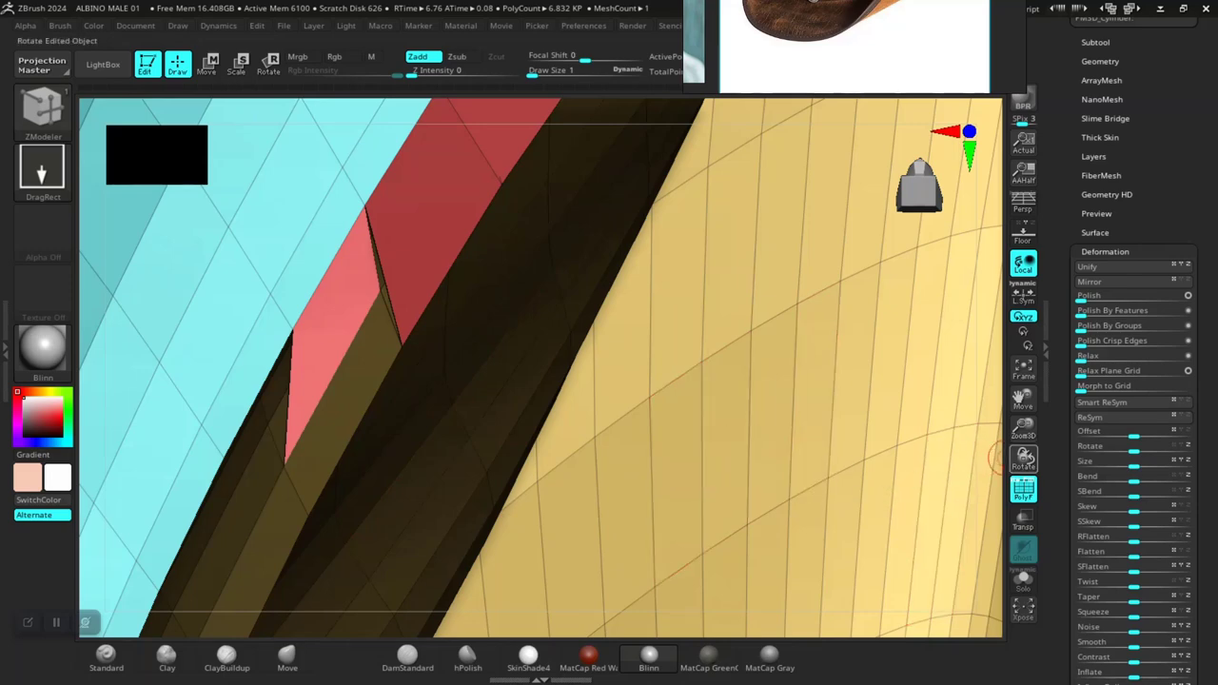
drag(1009, 459, 957, 468)
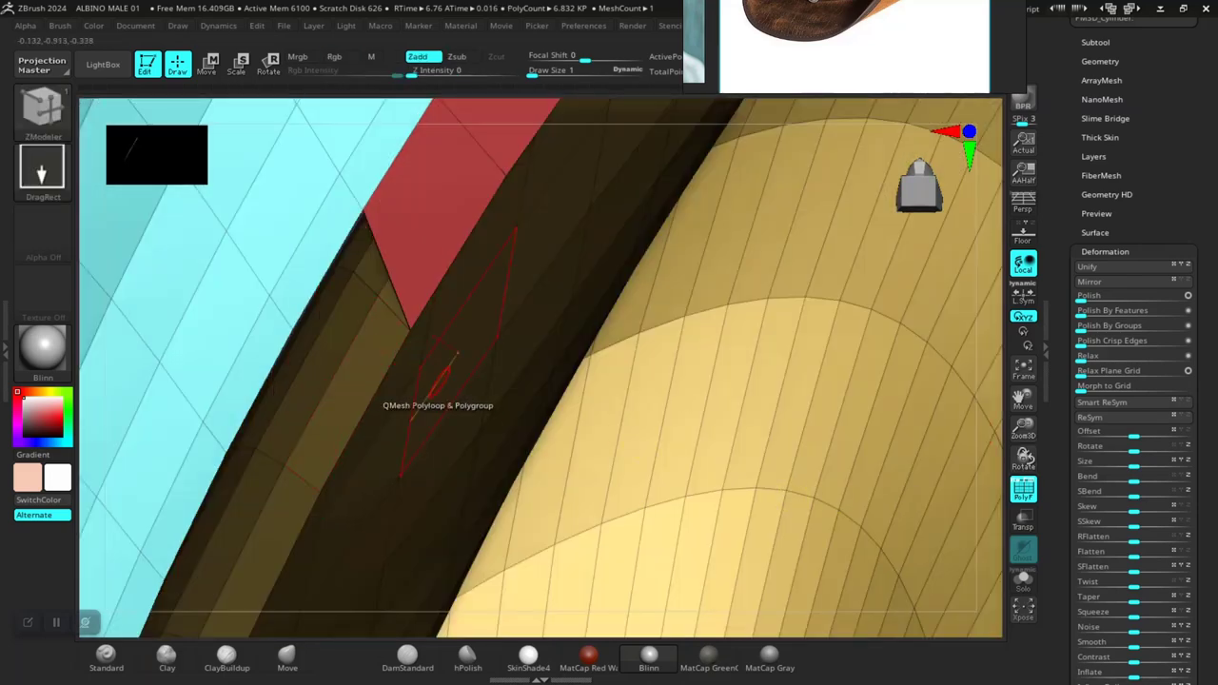
Step: Bridge the first strips of the next gap section, filling the brown gap down to the bottom
drag(1023, 456, 971, 438)
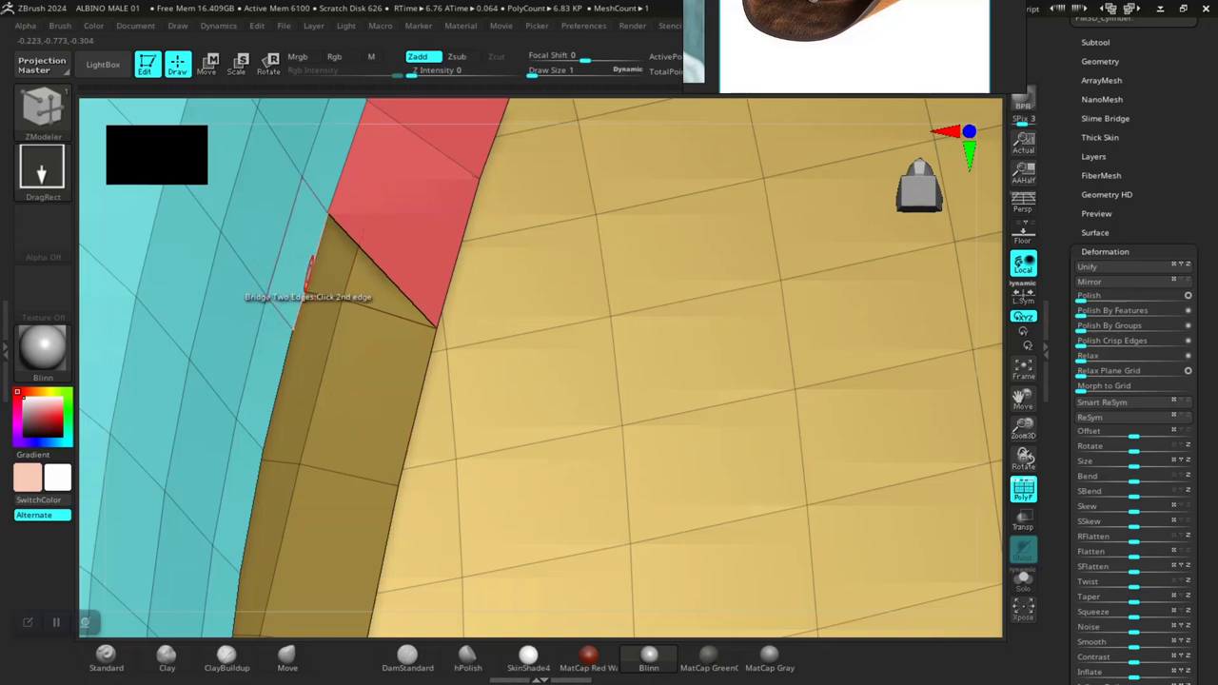
click(416, 415)
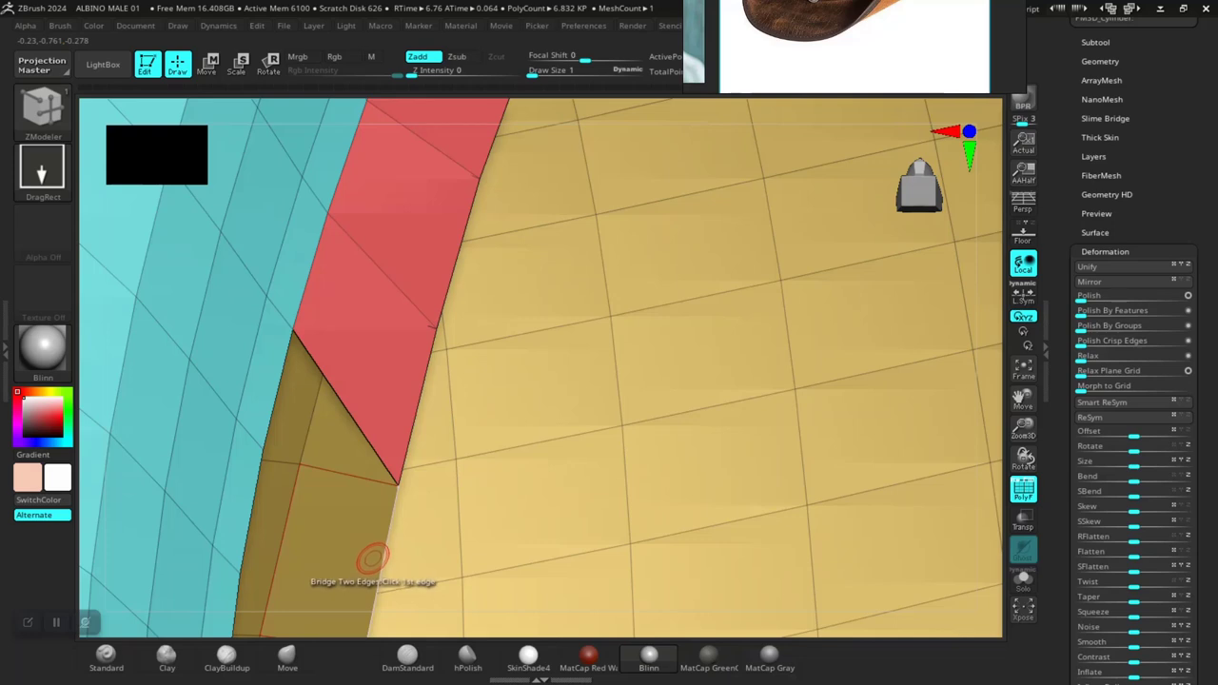
click(273, 399)
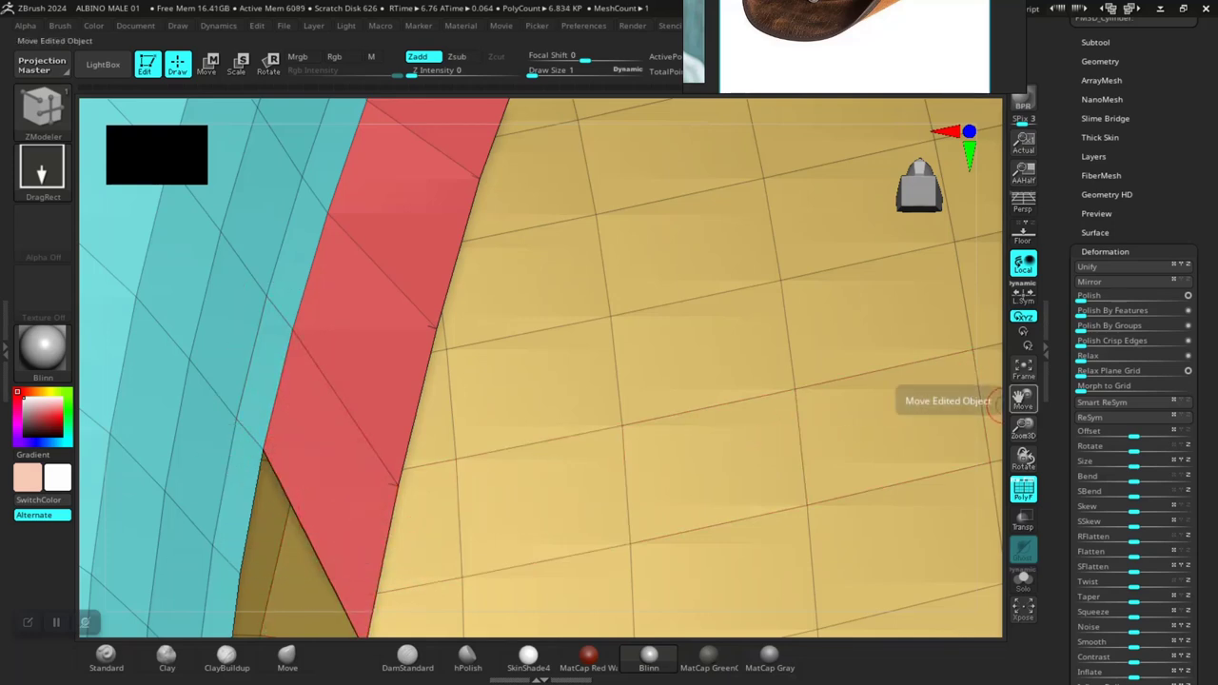
drag(1023, 397, 1028, 398)
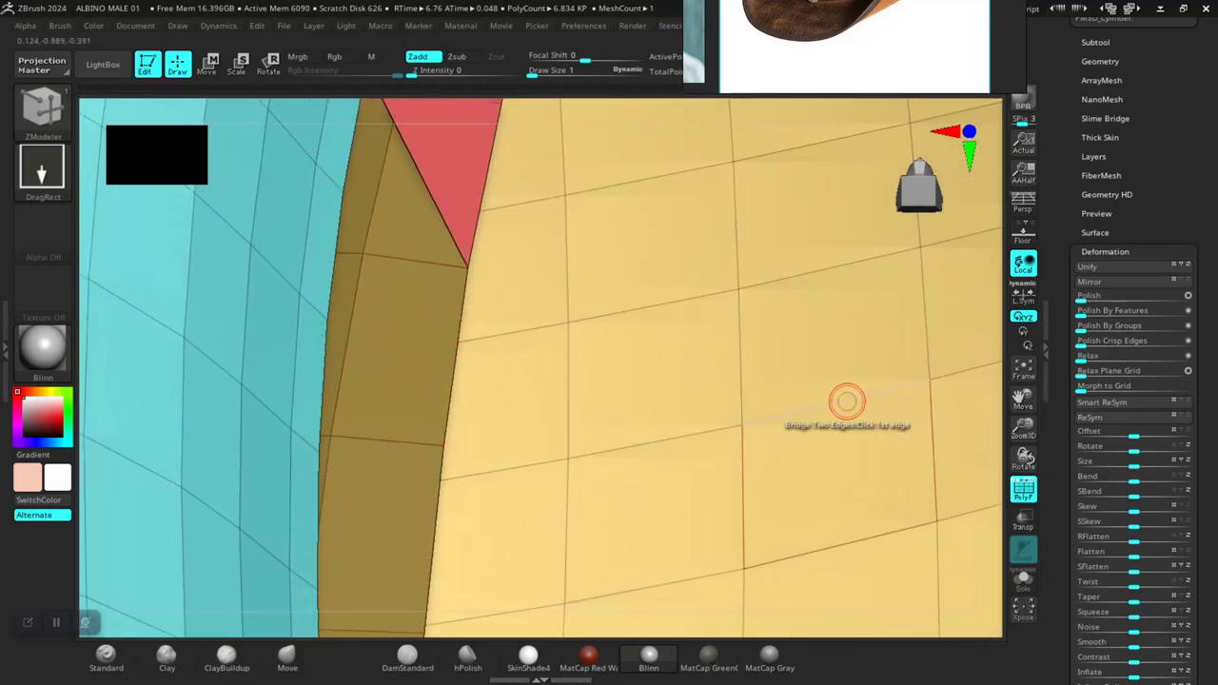
drag(994, 424, 451, 348)
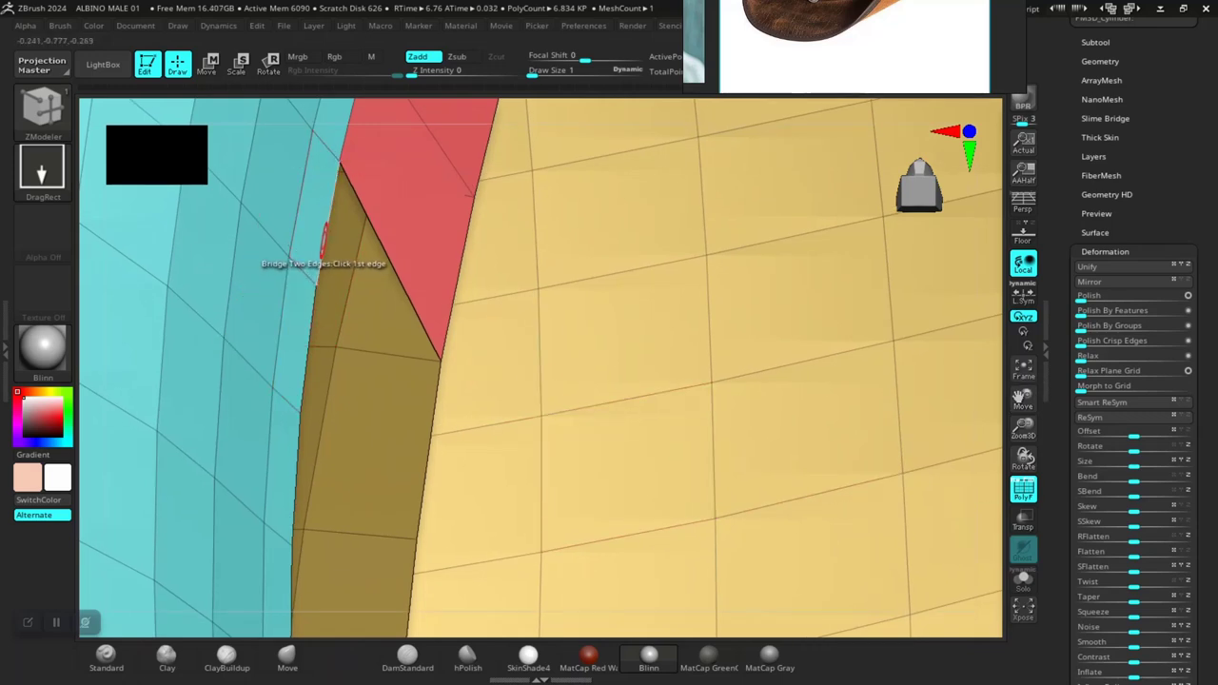
click(323, 236)
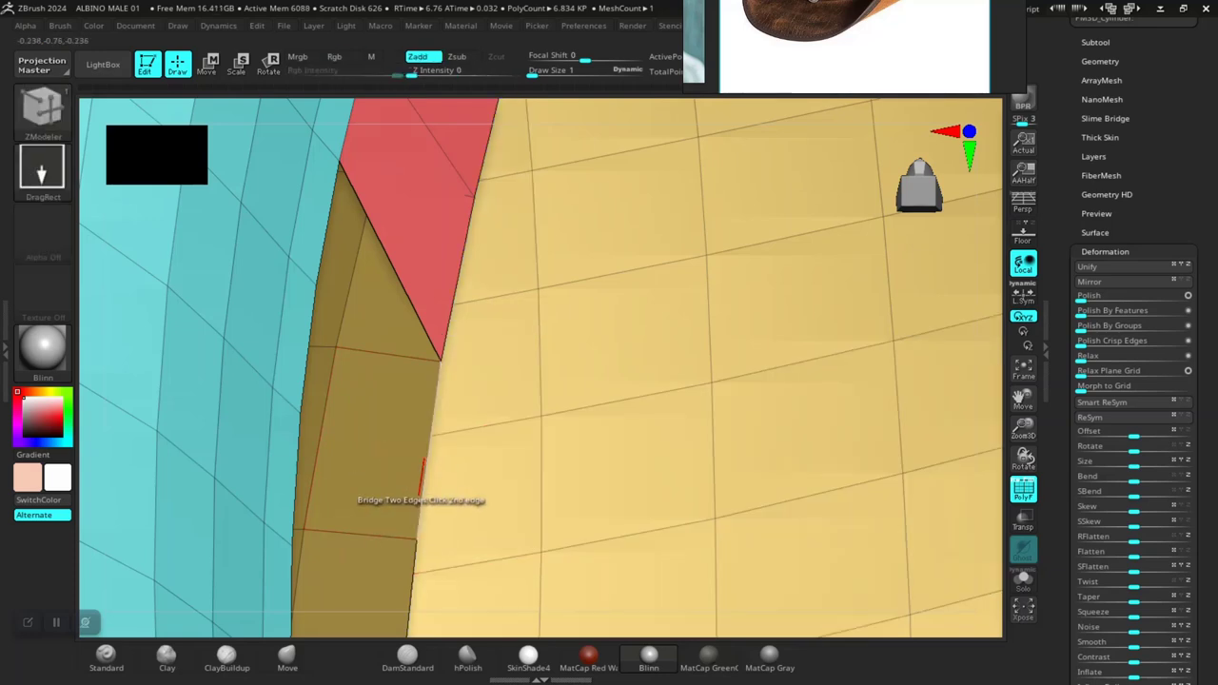
drag(427, 465, 412, 463)
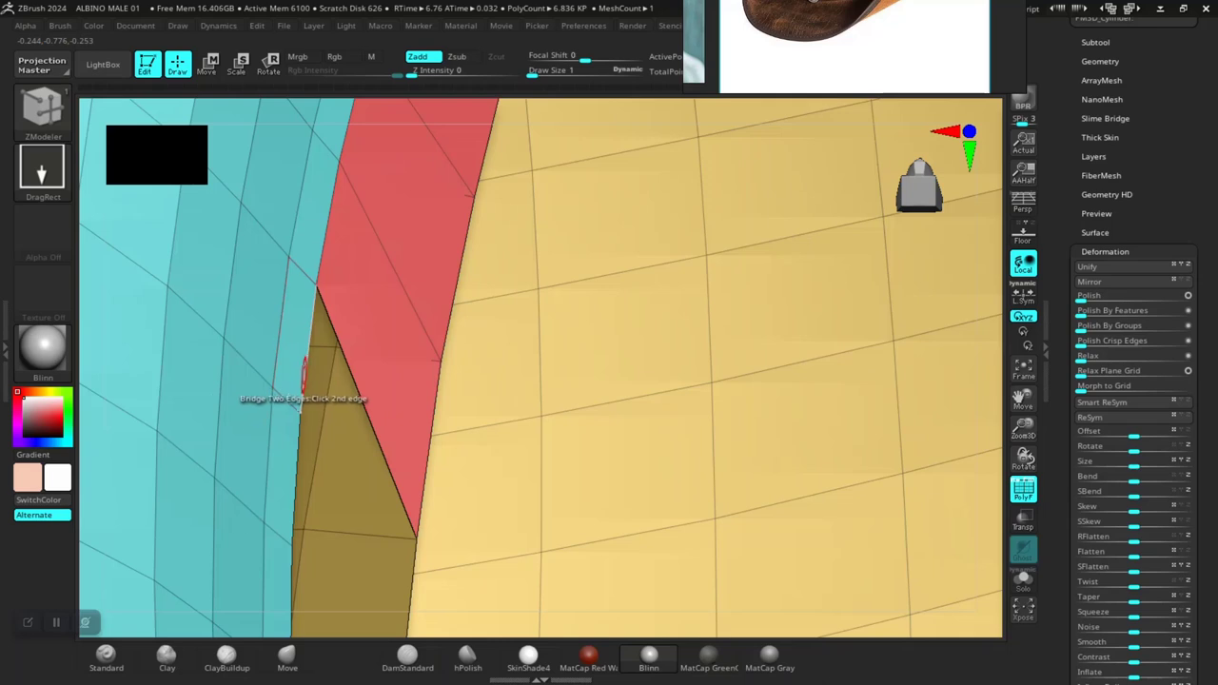
click(406, 602)
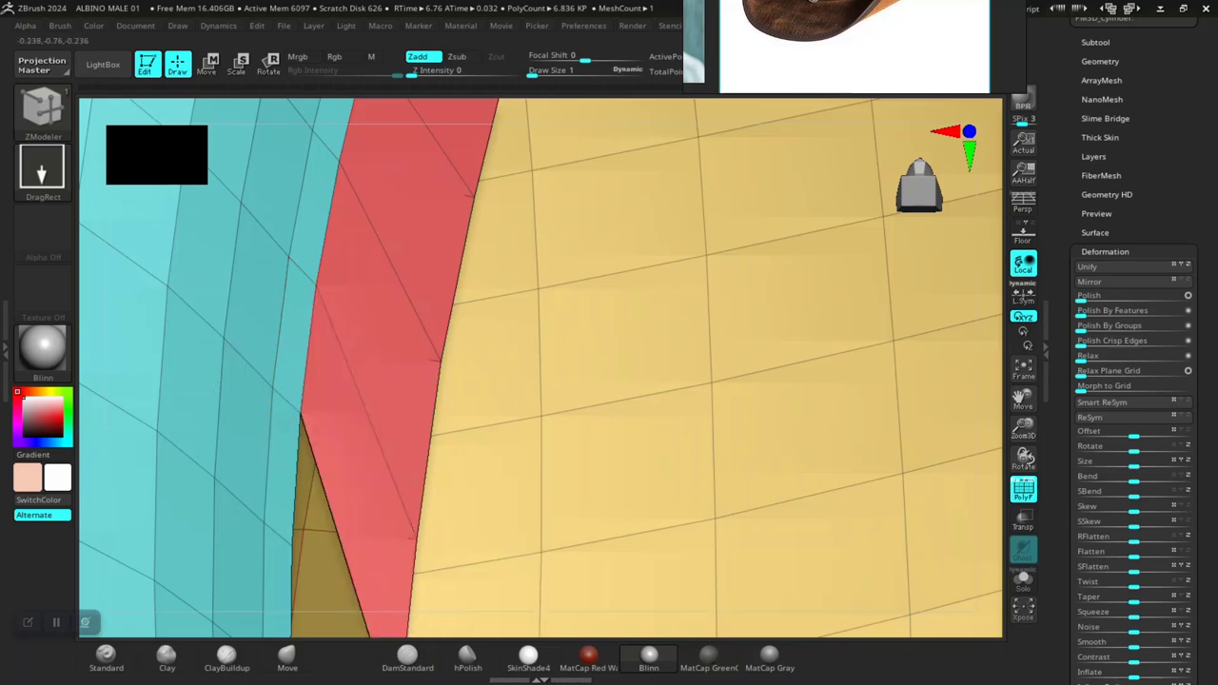
Step: Bridge three more brown gaps up to the red band, bringing the mesh to 6.844 KP
drag(1022, 400, 917, 292)
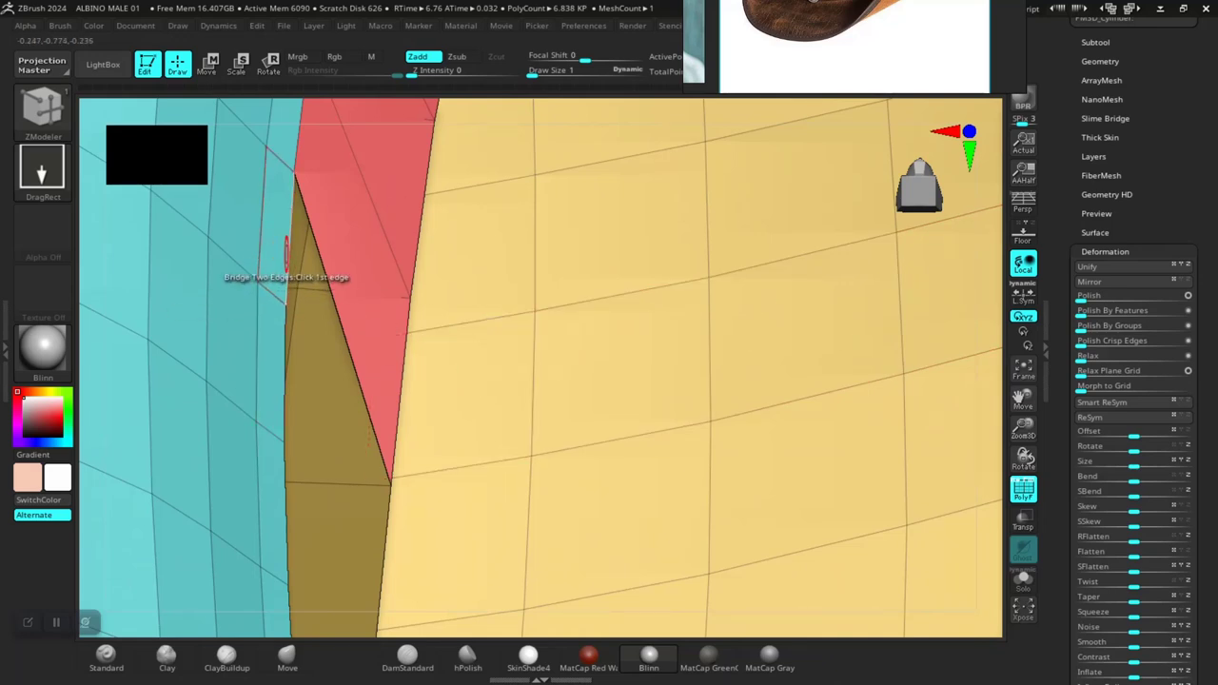
click(367, 483)
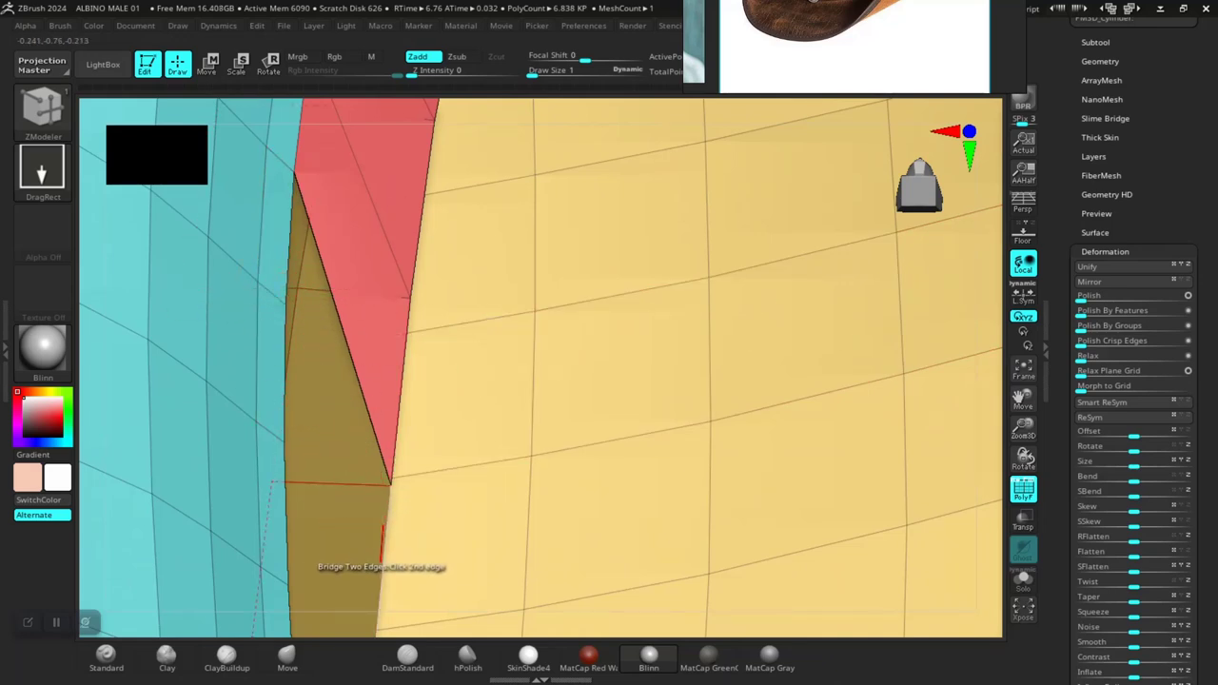
click(382, 544)
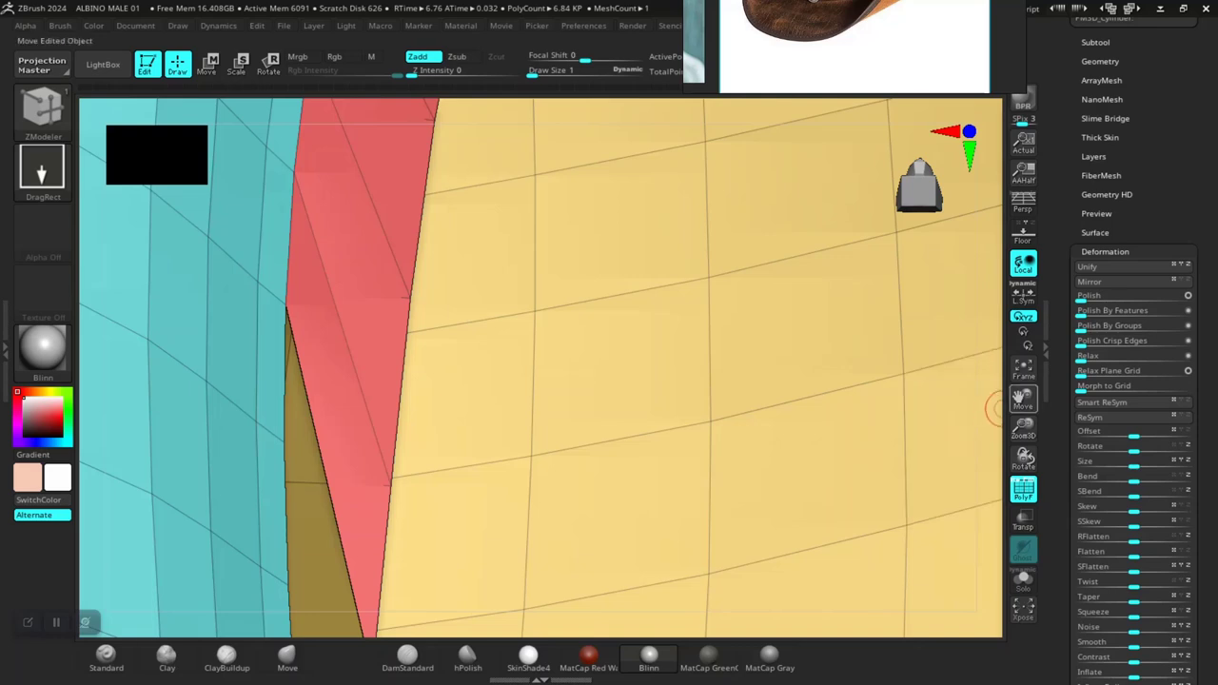
drag(1022, 399, 1066, 323)
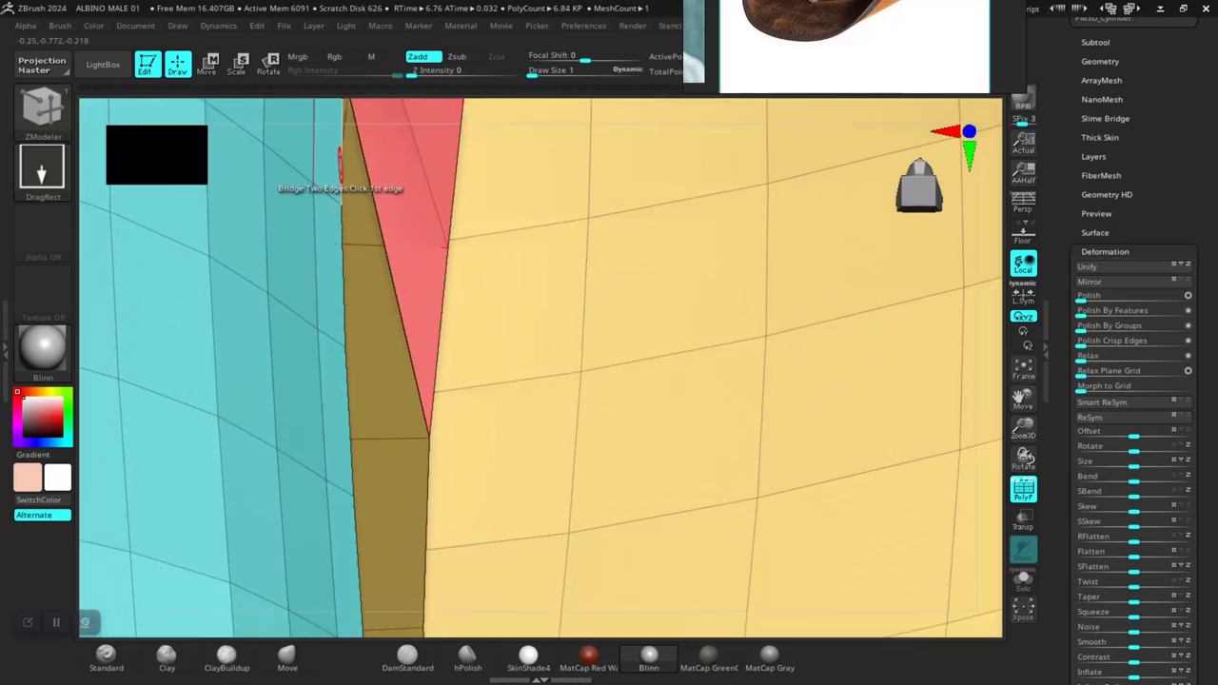
click(395, 437)
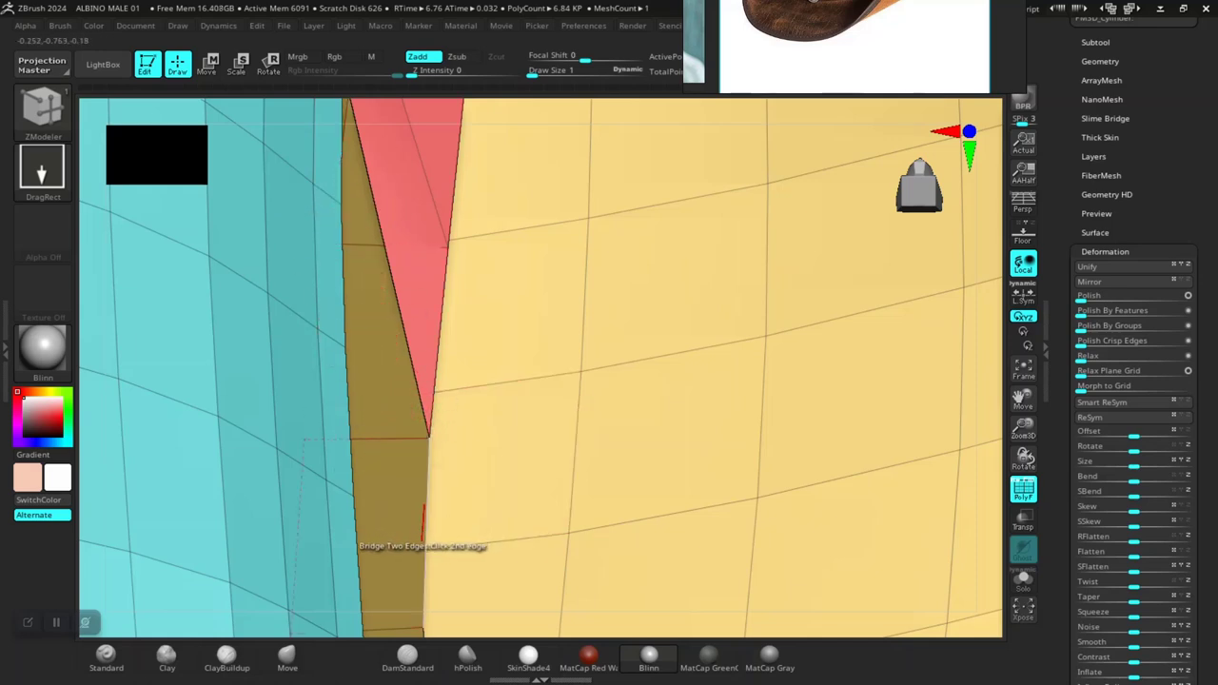
click(422, 526)
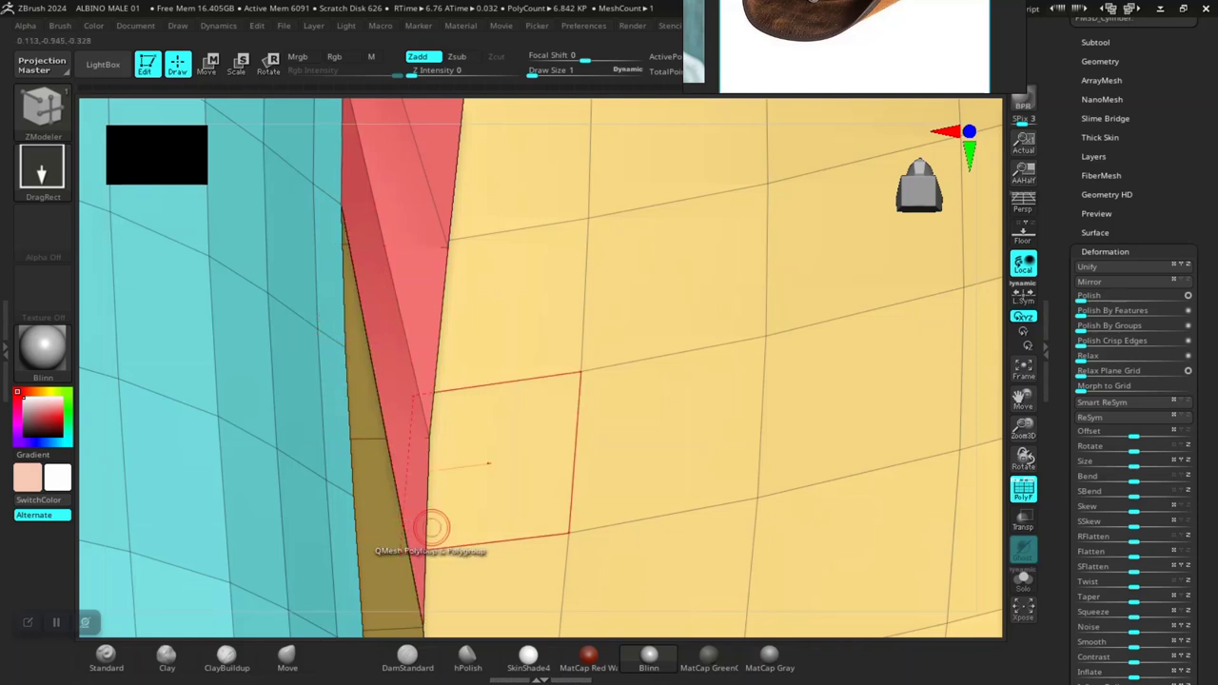
drag(999, 401, 997, 373)
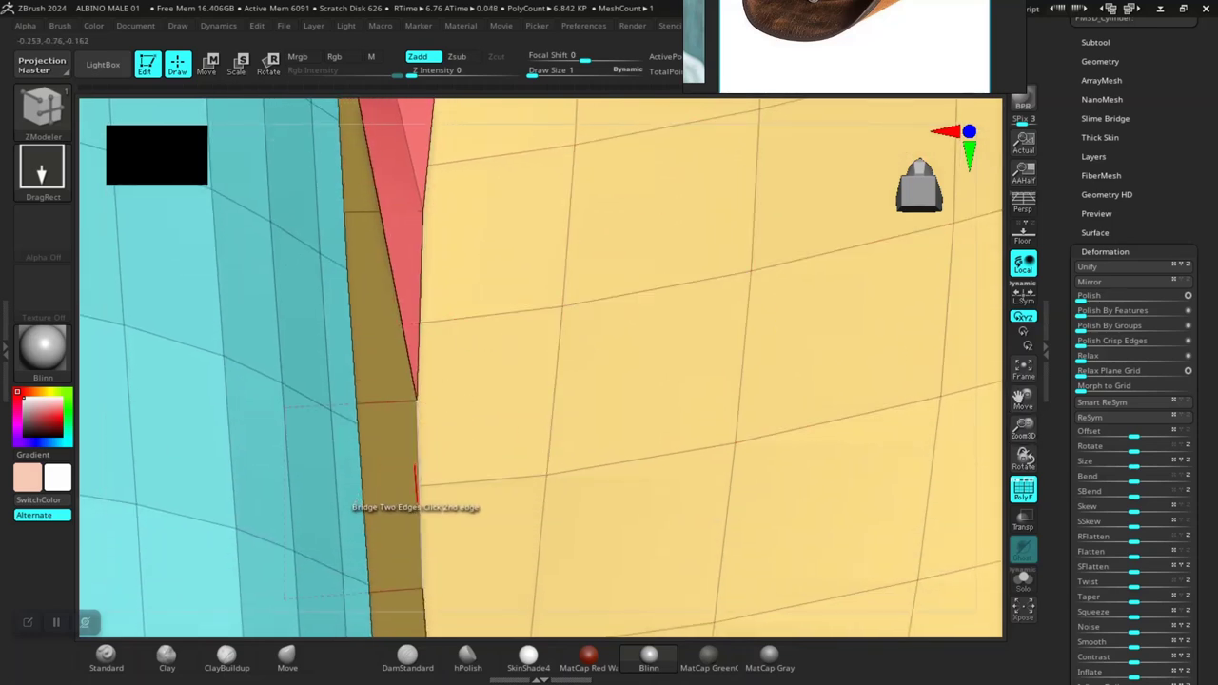
click(418, 491)
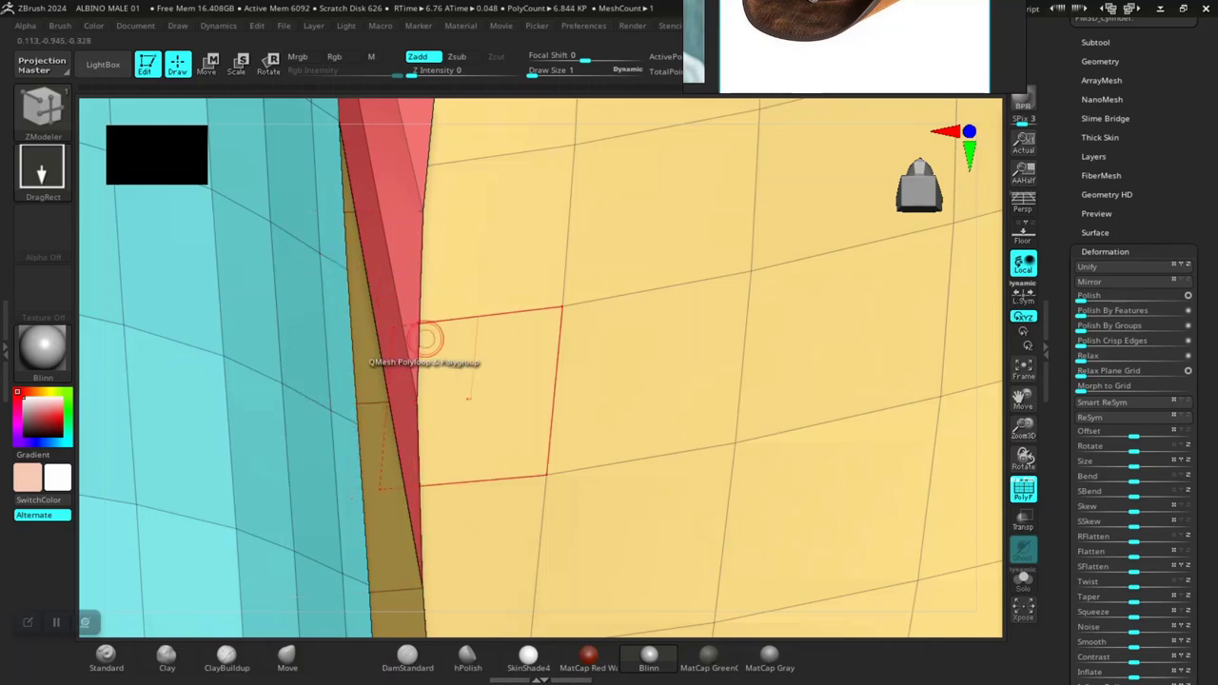
drag(1024, 457, 942, 433)
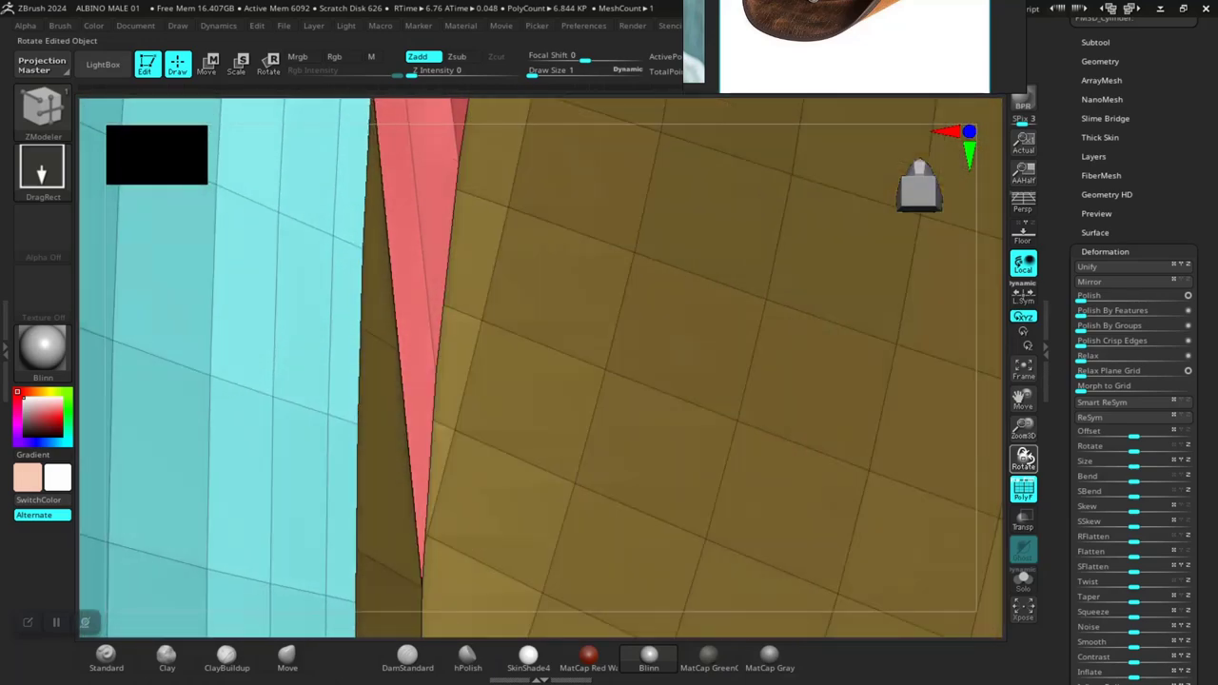
Step: Frame the hat and orbit between front and side views, zooming in on the crown-to-brim gap
key(f)
mouse_move(528, 357)
shift+mouse_down()
mouse_move(571, 361)
mouse_move(533, 285)
shift+mouse_up()
right_drag(362, 395, 507, 395)
right_drag(274, 408, 390, 395)
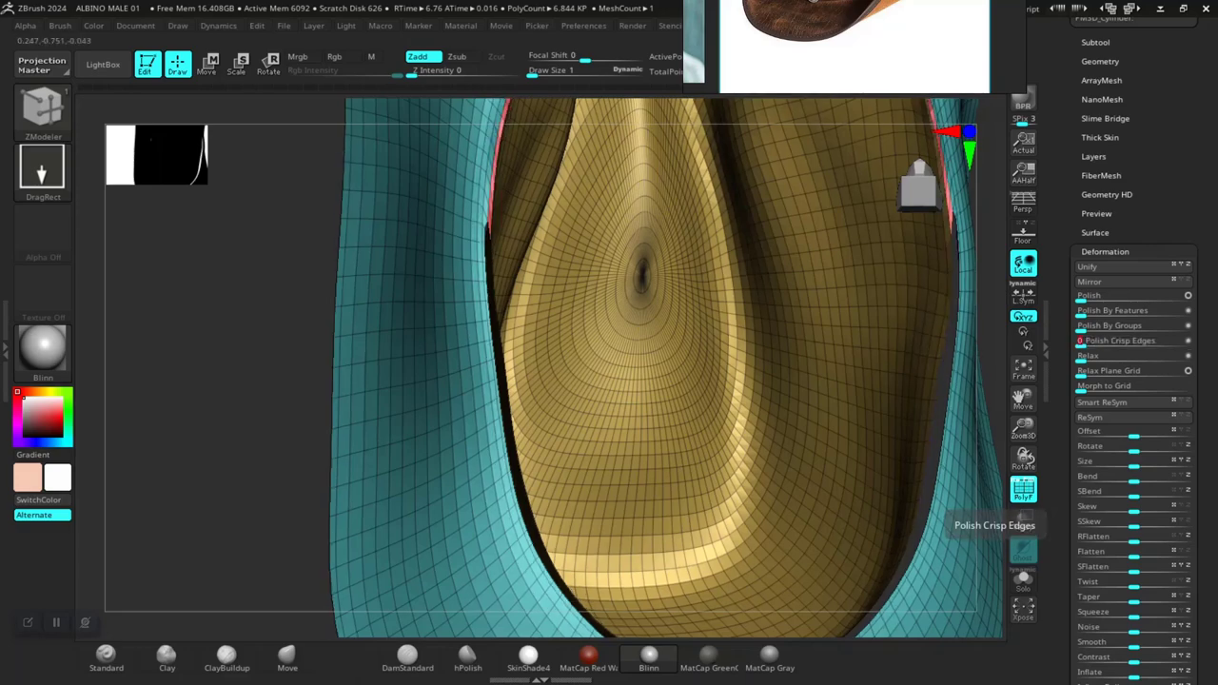
alt+right_drag(475, 381, 656, 390)
mouse_move(423, 427)
right_down()
mouse_move(324, 381)
mouse_move(222, 372)
mouse_move(213, 393)
mouse_move(329, 346)
right_up()
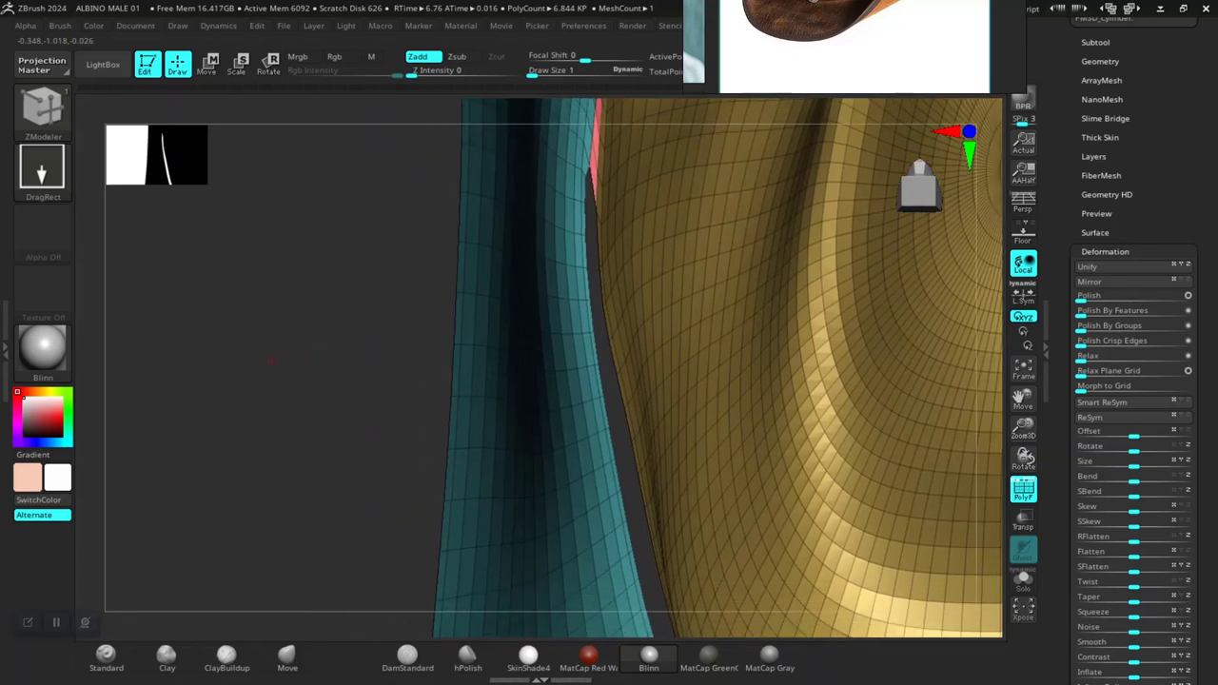
right_drag(279, 382, 119, 366)
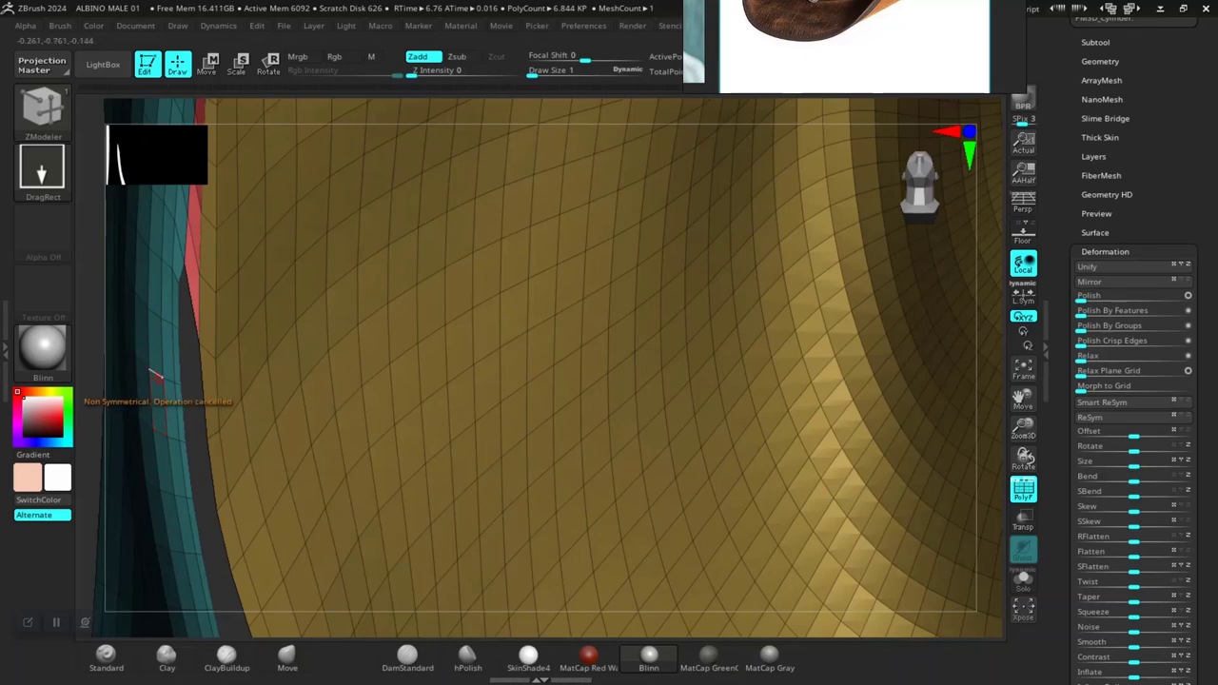
Step: Reframe and orbit closely around the crown-to-brim gap, ending with a view into the crown interior
key(f)
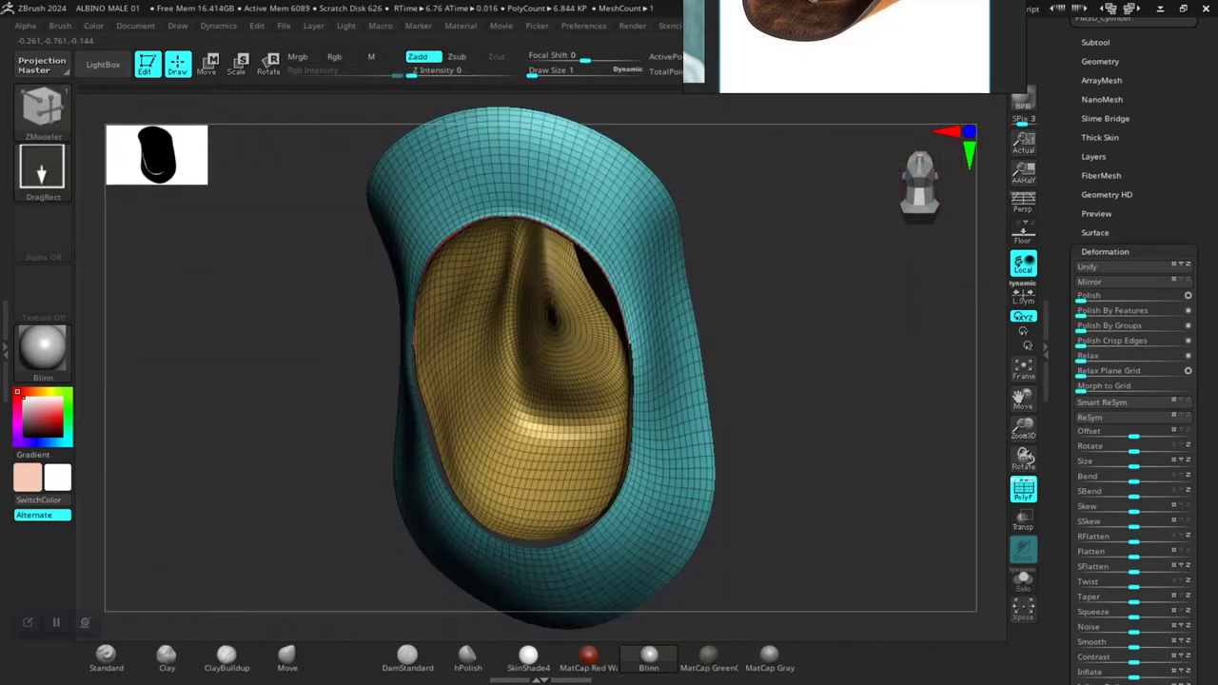
mouse_move(286, 380)
right_down()
mouse_move(343, 371)
mouse_move(342, 276)
right_up()
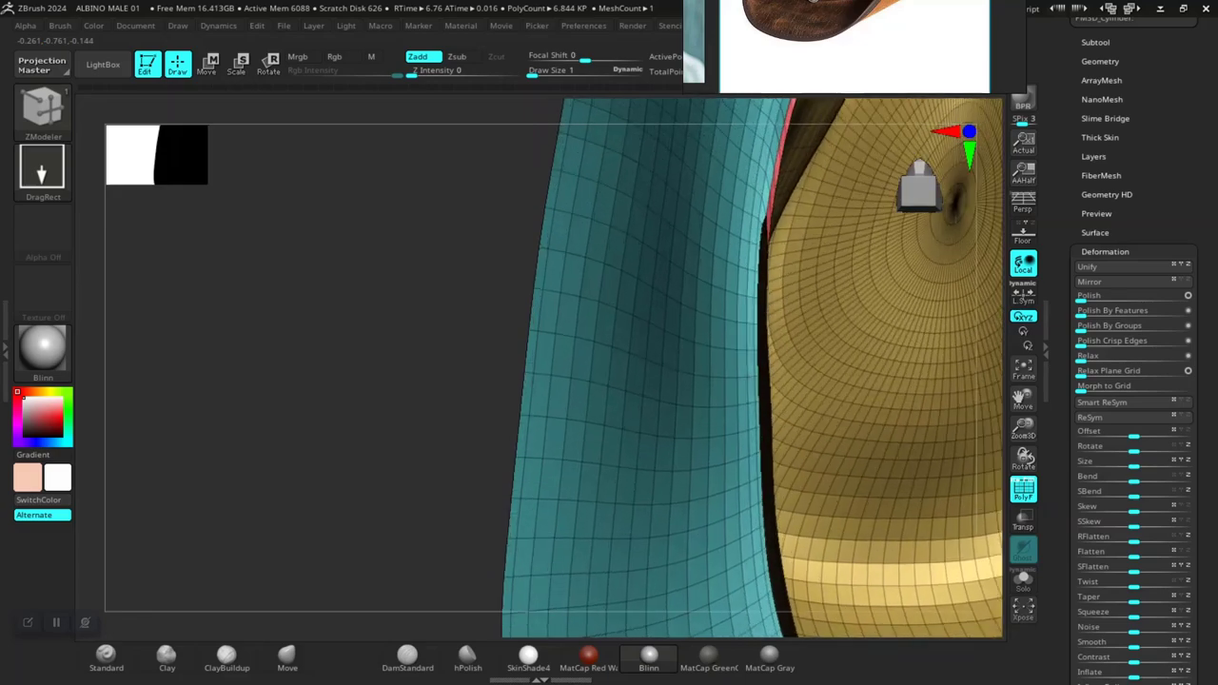
mouse_move(337, 418)
right_down()
mouse_move(238, 402)
mouse_move(272, 379)
mouse_move(205, 448)
mouse_move(244, 502)
right_up()
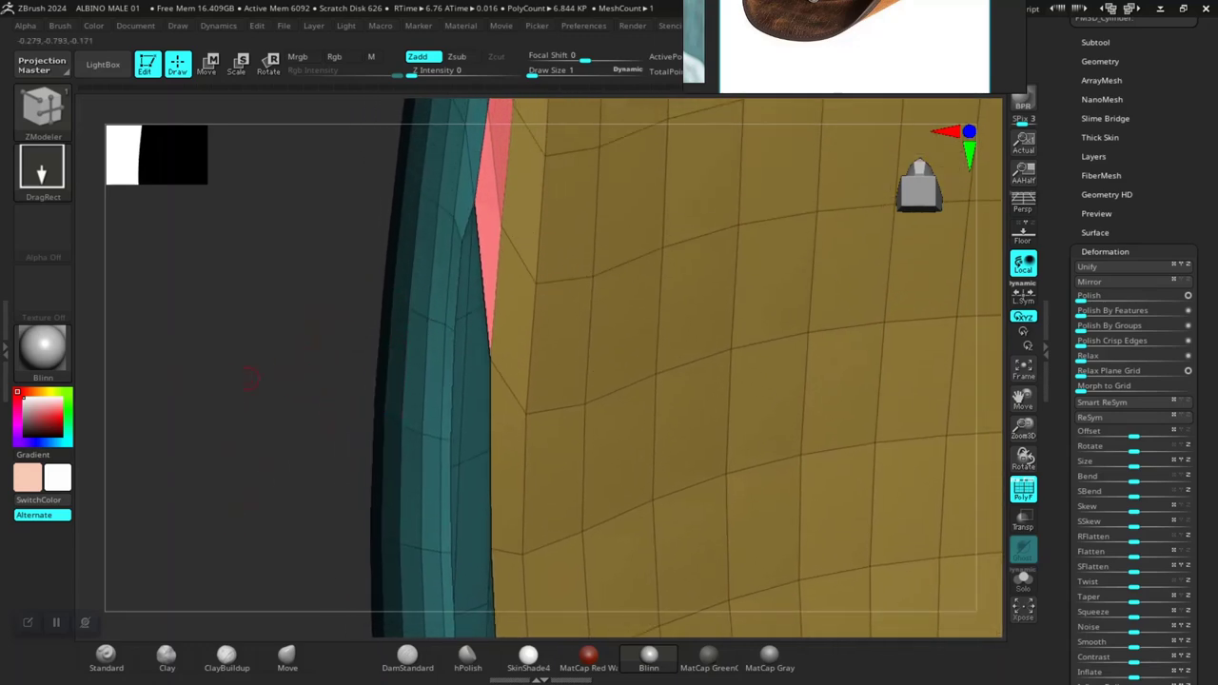
right_drag(249, 379, 239, 383)
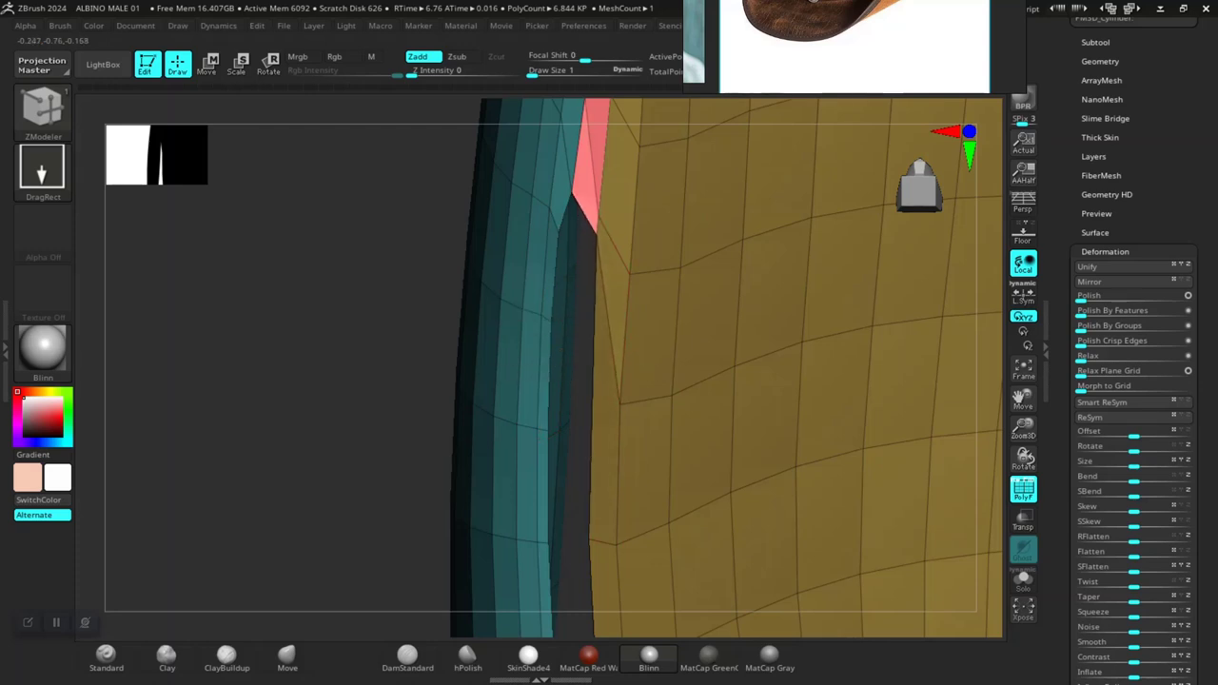
mouse_move(383, 352)
right_down()
mouse_move(367, 362)
mouse_move(367, 346)
mouse_move(344, 350)
mouse_move(304, 389)
mouse_move(346, 357)
right_up()
key(f)
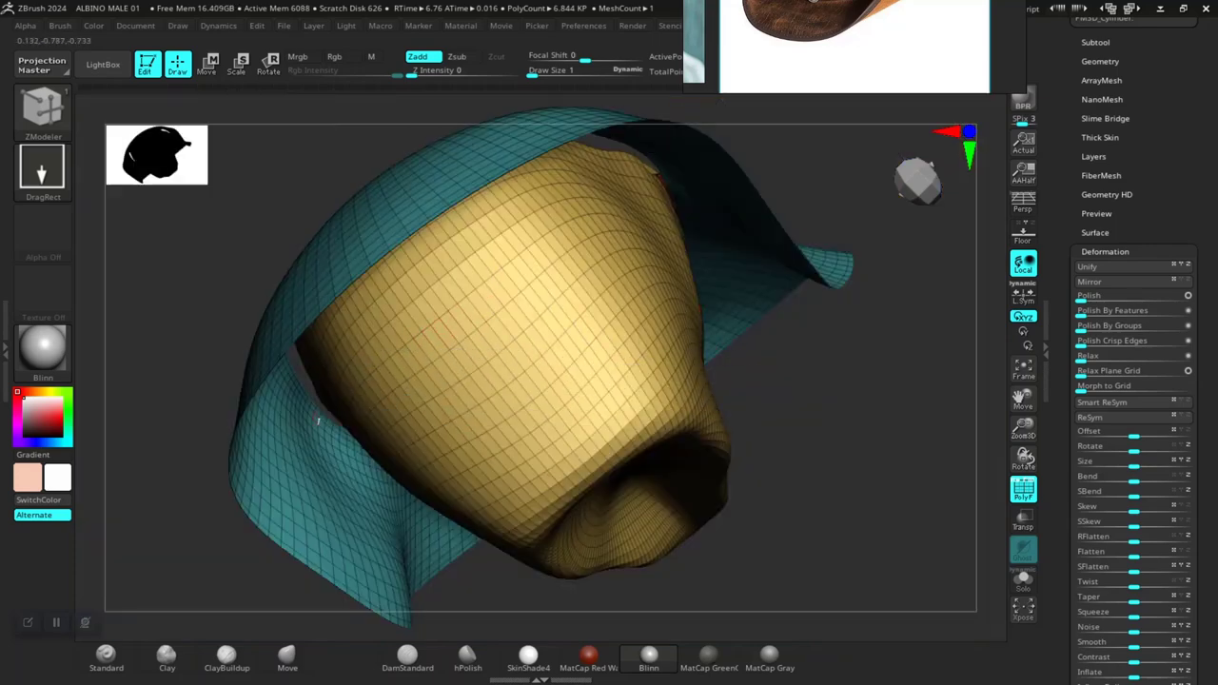
right_drag(318, 420, 630, 150)
click(286, 655)
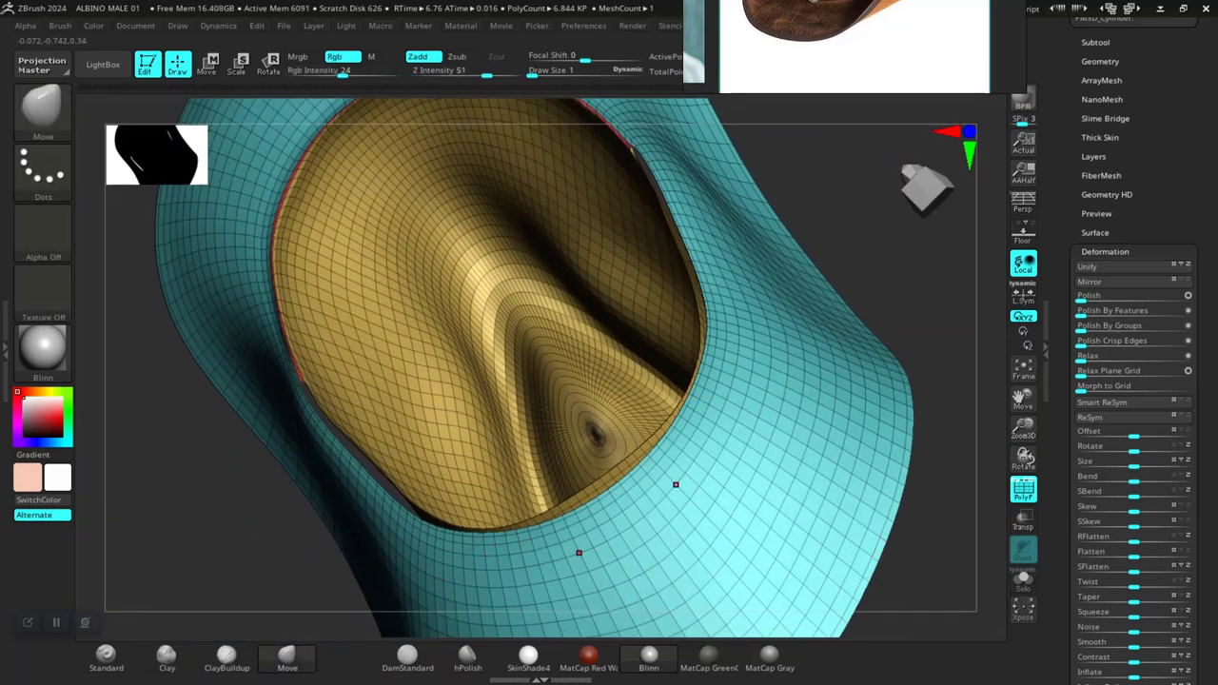
key(f)
mouse_move(533, 381)
right_down()
mouse_move(666, 352)
mouse_move(666, 609)
mouse_move(543, 419)
mouse_move(542, 514)
mouse_move(543, 476)
mouse_move(599, 438)
mouse_move(543, 471)
mouse_move(562, 447)
mouse_move(628, 410)
mouse_move(543, 472)
mouse_move(658, 448)
mouse_move(732, 490)
right_up()
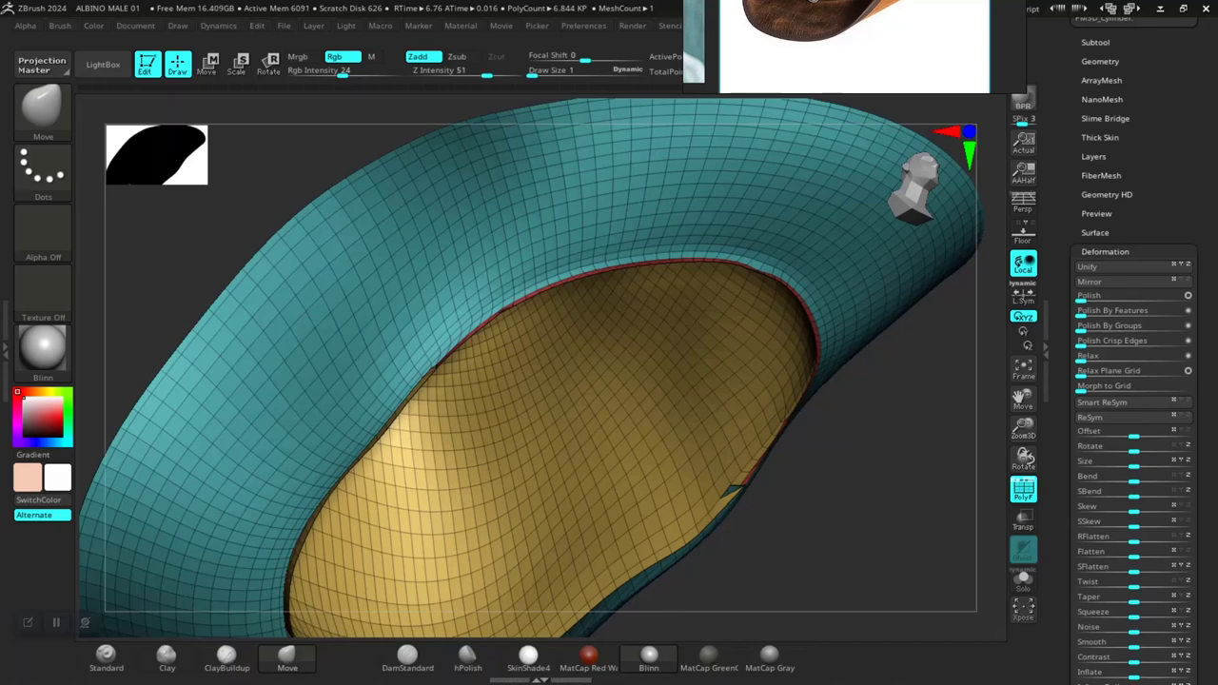
mouse_move(732, 488)
right_down()
mouse_move(712, 447)
mouse_move(801, 400)
right_up()
scroll(1133, 381, up, 2)
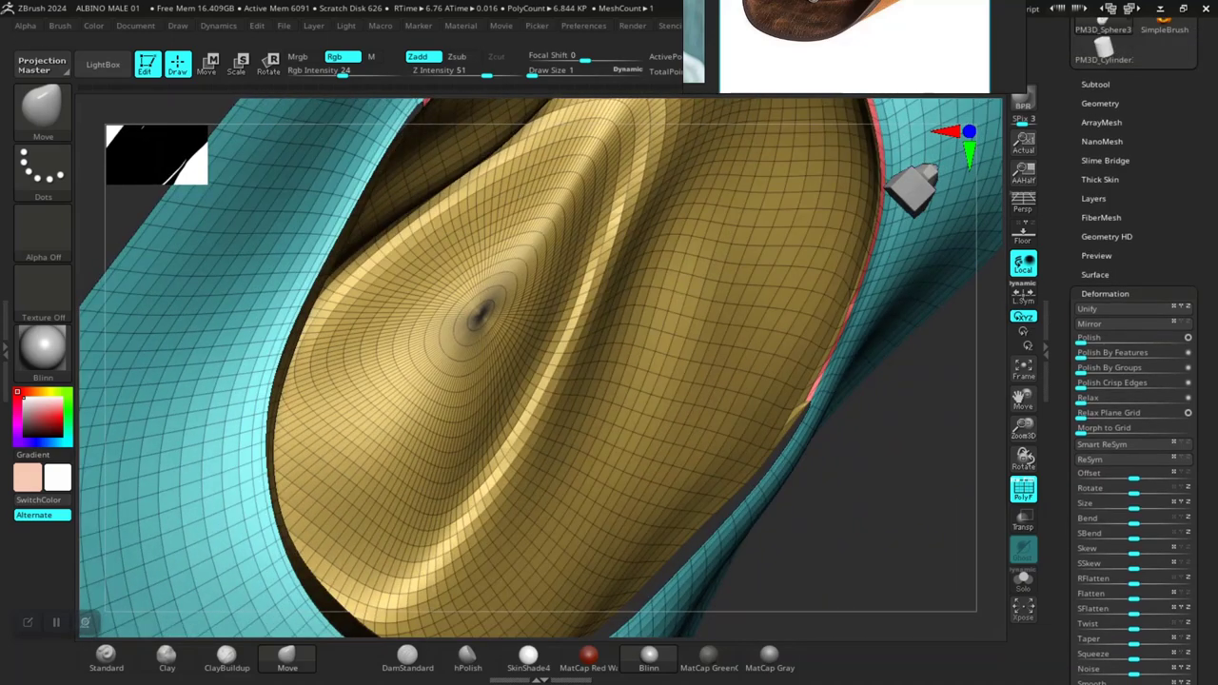
Step: Duplicate the hat subtool into PM3D_Sphere3D3 and snap to a front view
click(1096, 84)
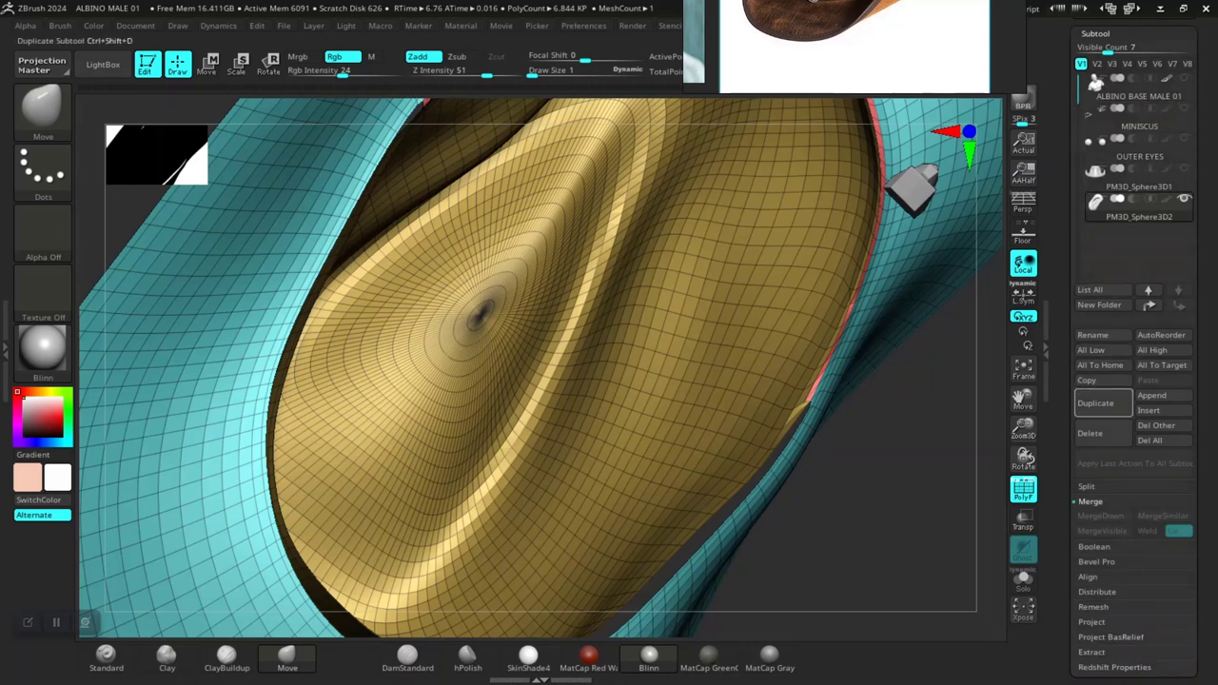
click(1095, 403)
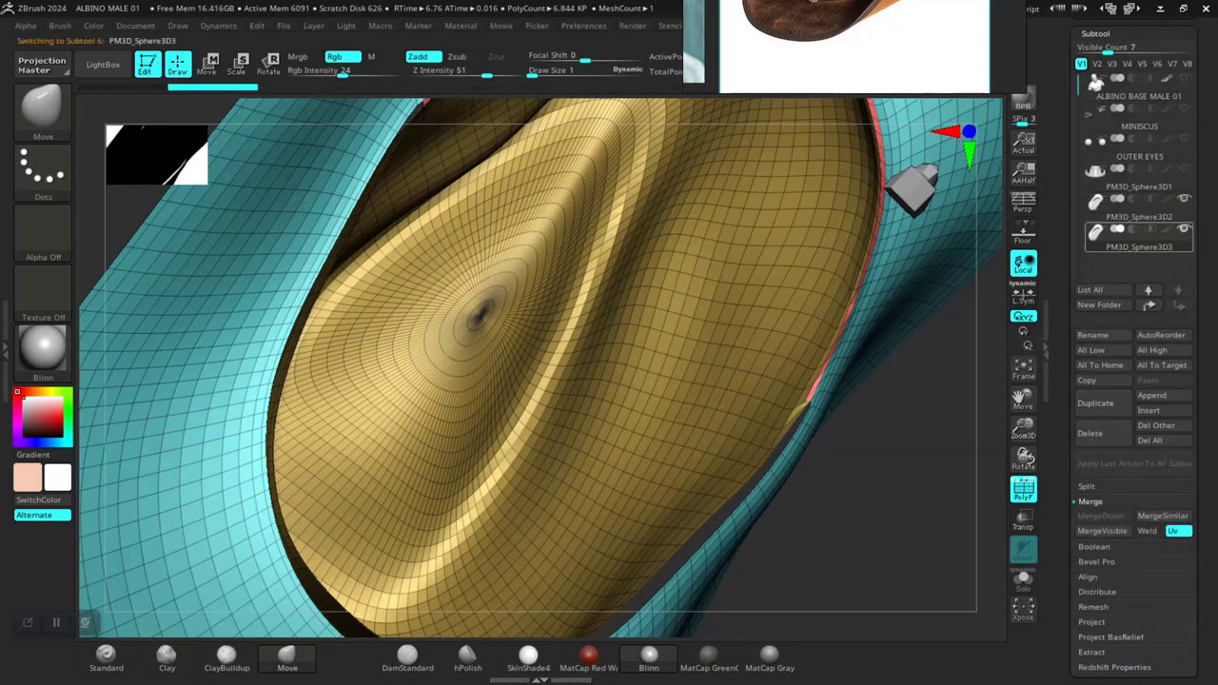
click(914, 186)
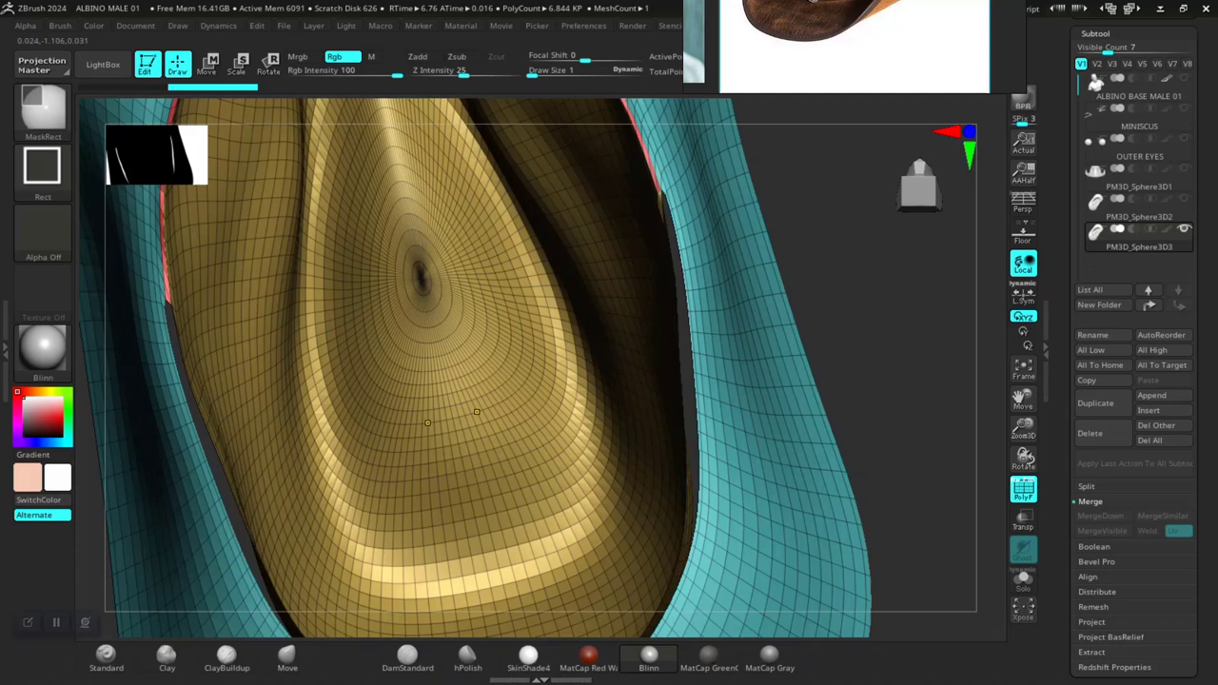
Step: Isolate the crown and brim polygroups in turn on the duplicate, then show all again
ctrl+shift+click(427, 423)
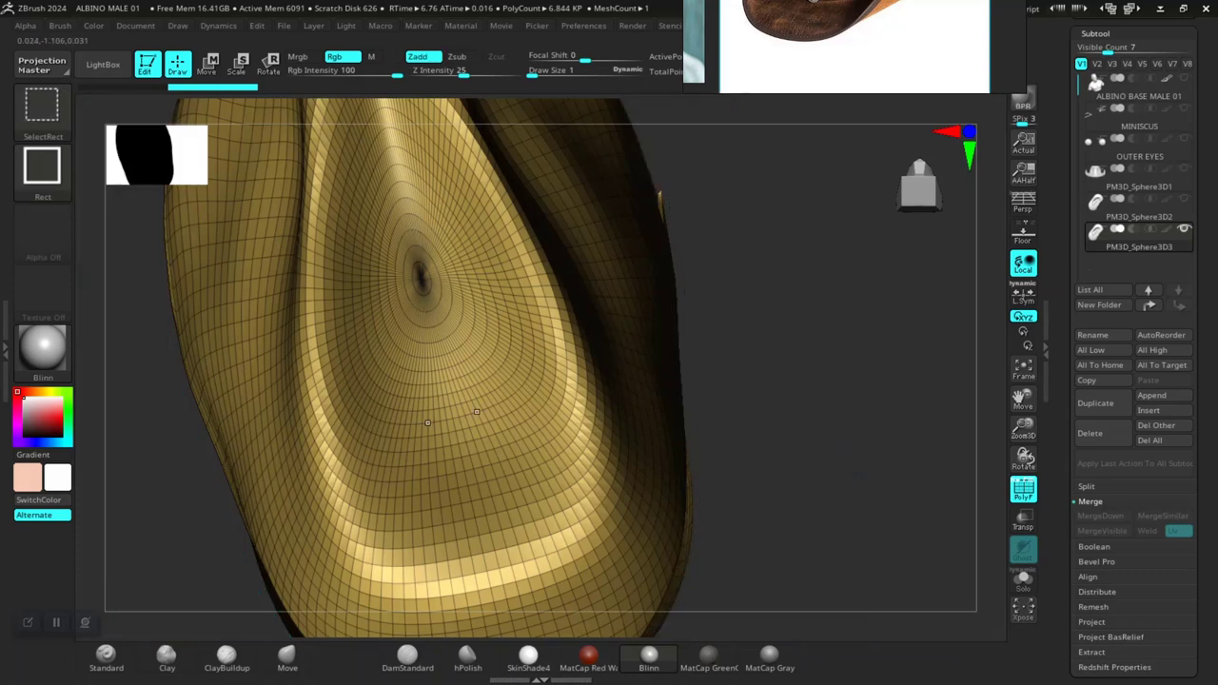
ctrl+shift+click(809, 381)
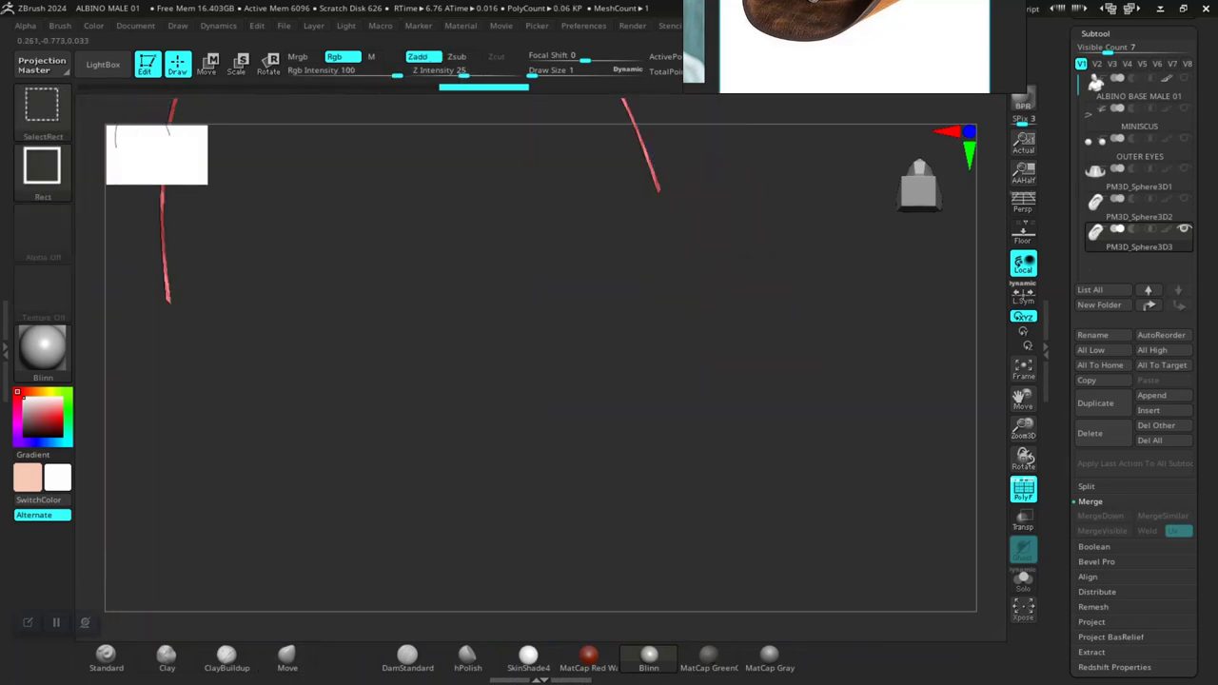
ctrl+shift+click(870, 381)
mouse_move(808, 372)
mouse_down()
mouse_move(857, 315)
mouse_move(819, 381)
mouse_up()
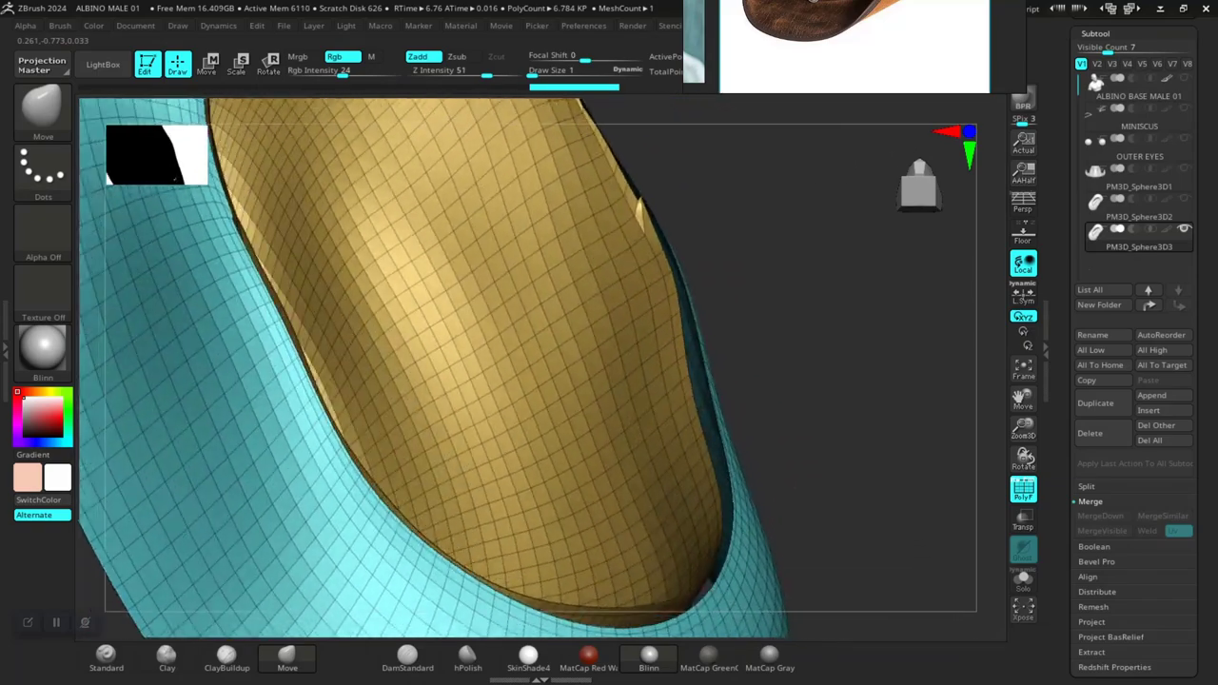
ctrl+shift+click(818, 380)
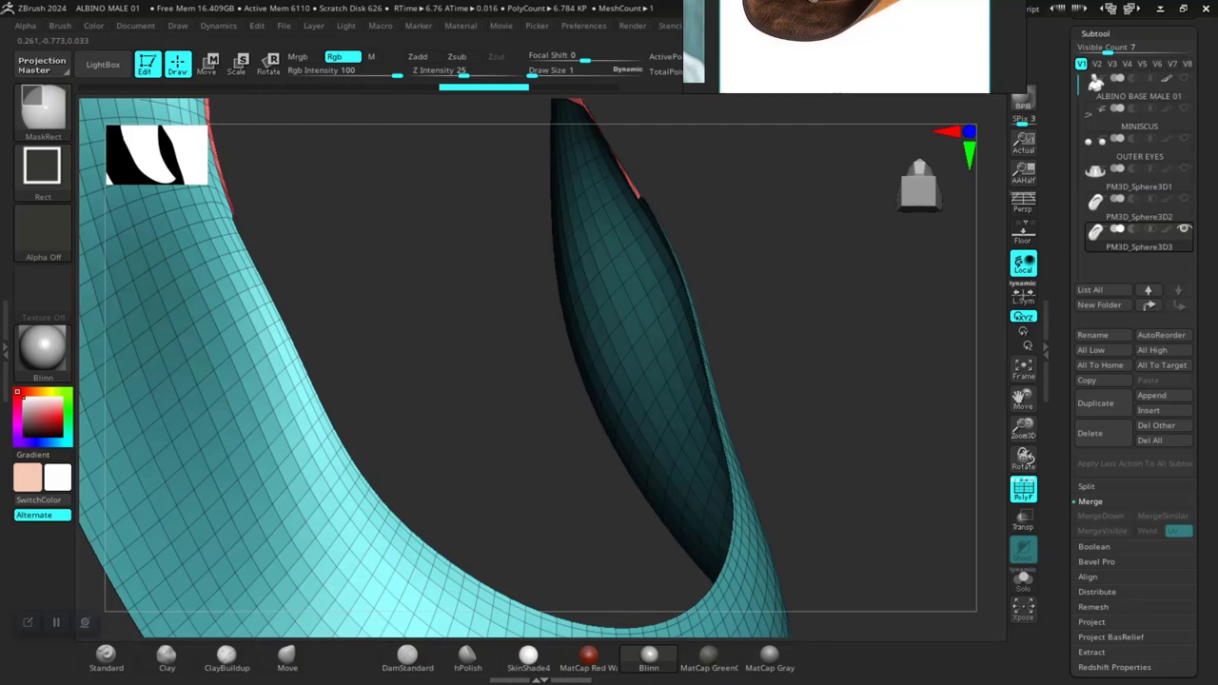
key(ctrl)
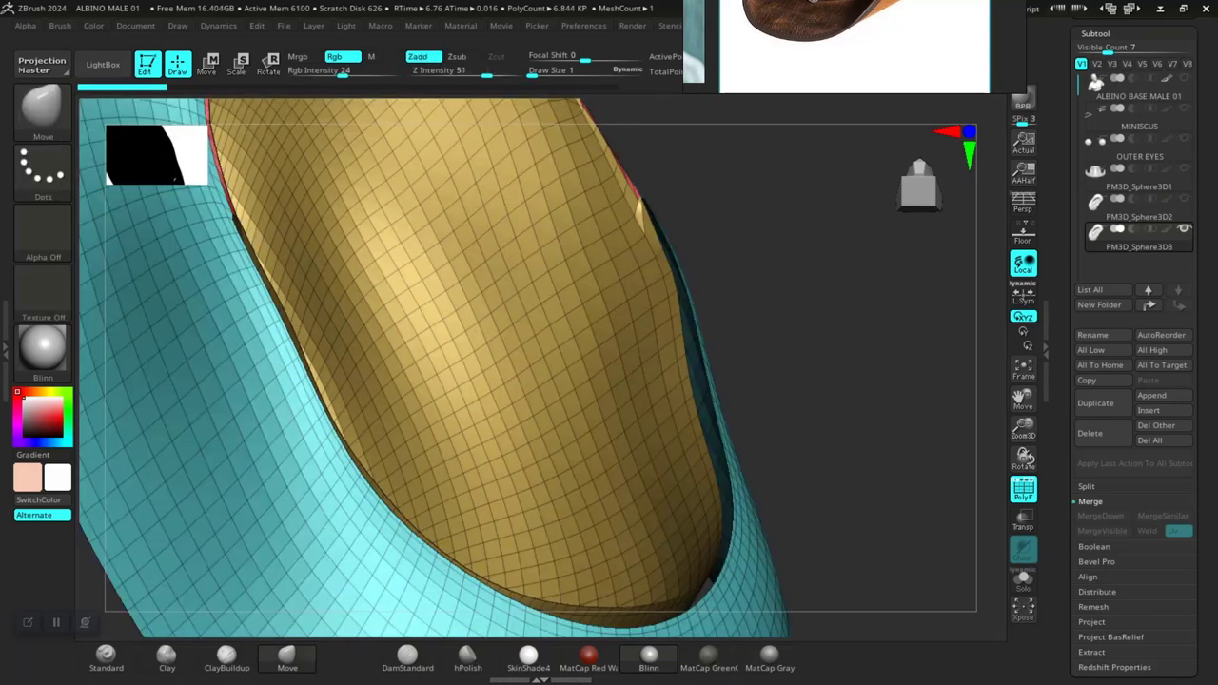
Step: Make PM3D_Sphere3D2 the active subtool and orbit to view the crown's pole
click(1139, 202)
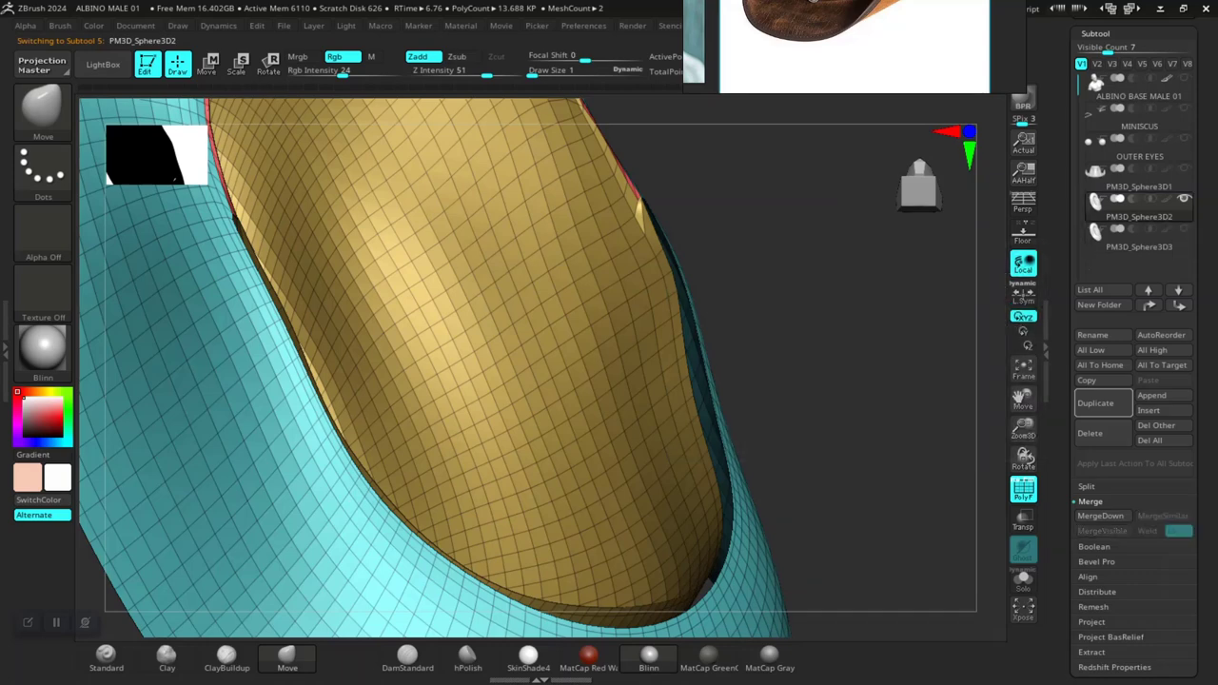
key(ctrl)
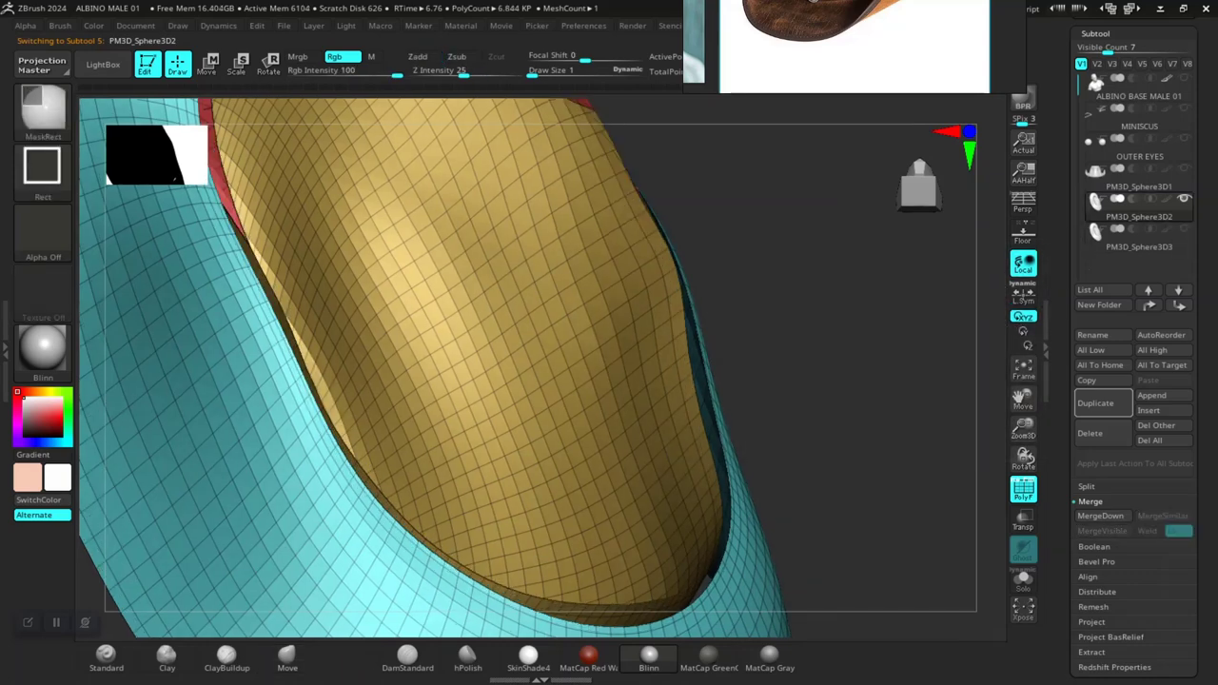
drag(685, 571, 612, 523)
drag(631, 416, 739, 418)
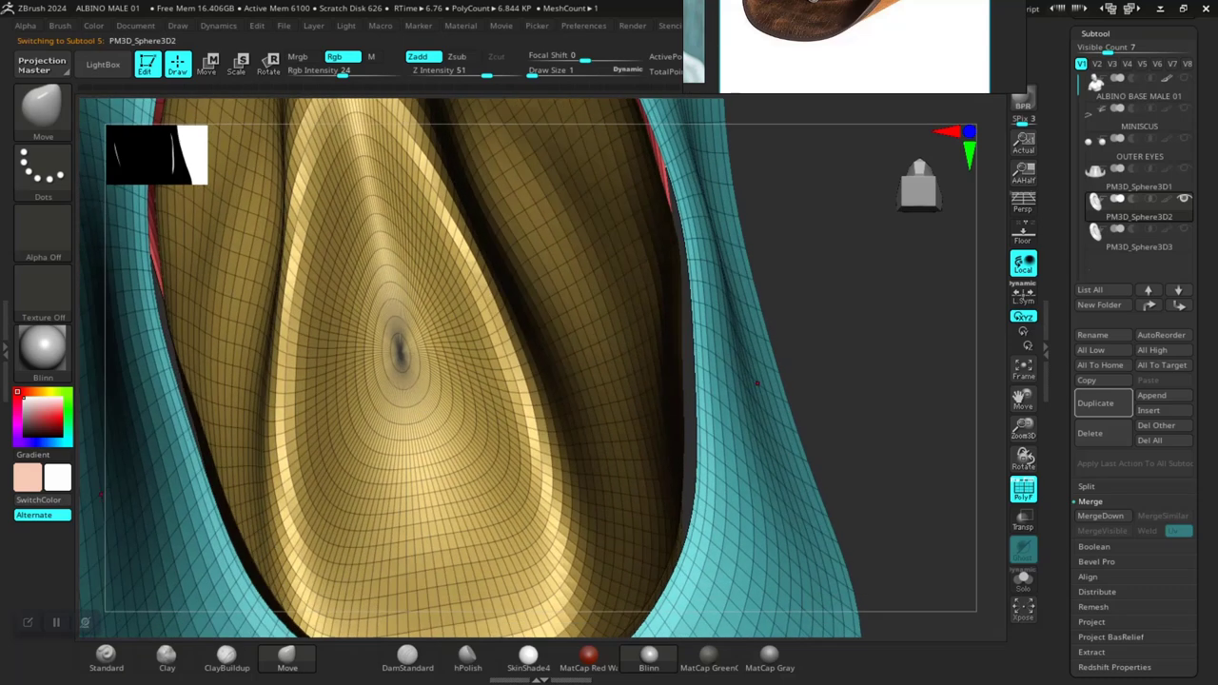
Step: Isolate the gold crown and teal brim separately on PM3D_Sphere3D2, then show all geometry
key(ctrl)
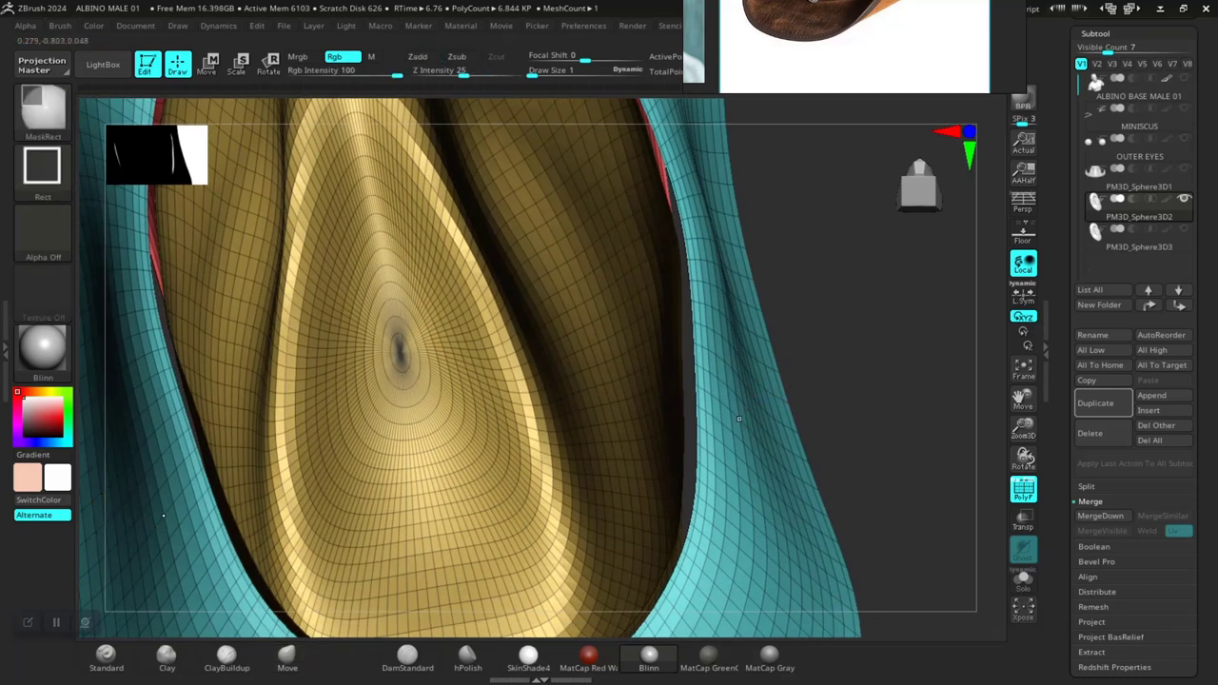
ctrl+shift+click(748, 419)
ctrl+shift+click(744, 444)
ctrl+shift+click(744, 444)
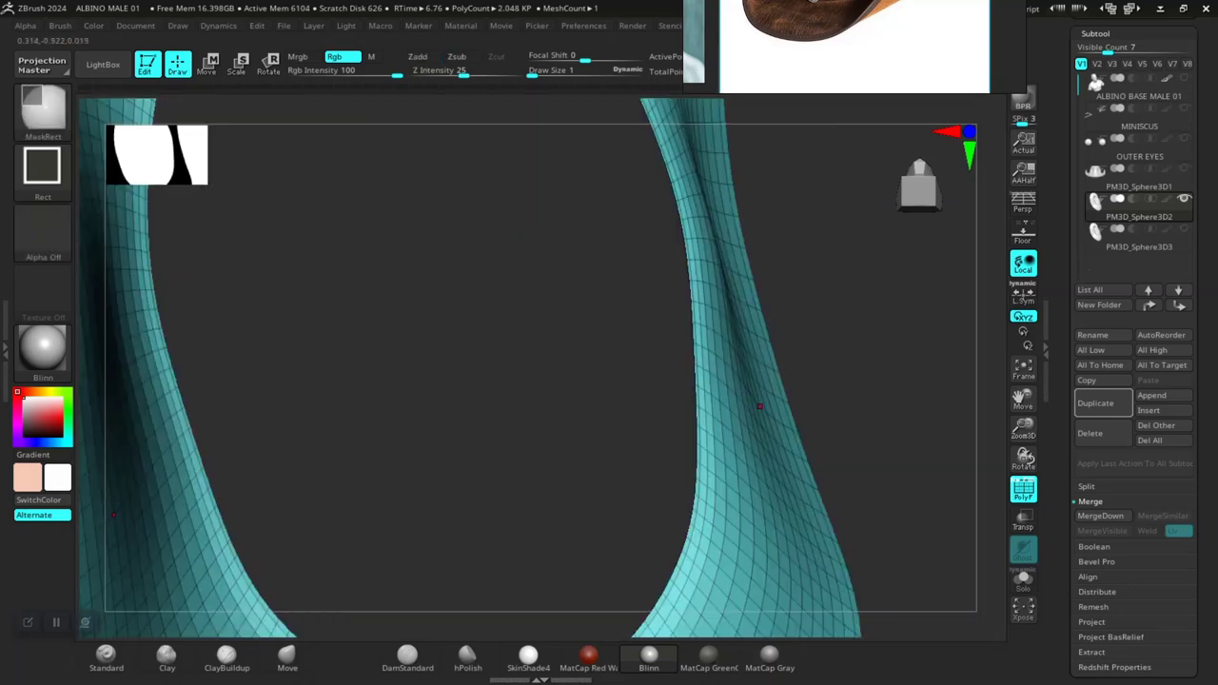
ctrl+shift+click(711, 393)
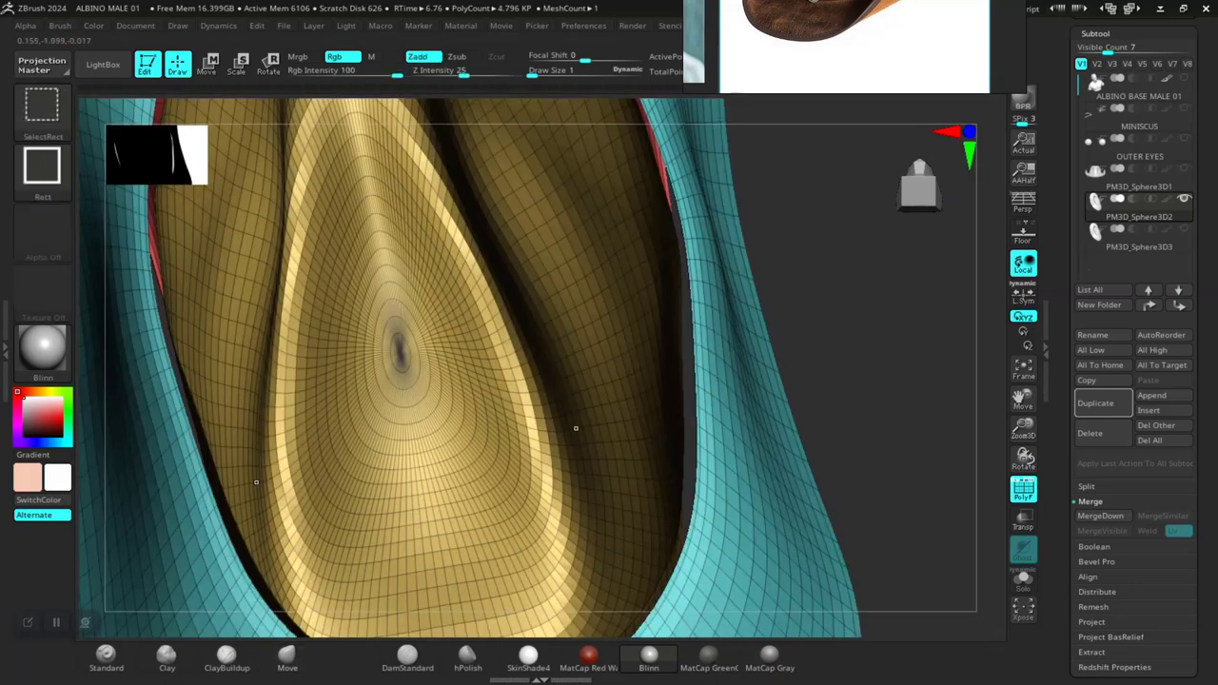
ctrl+shift+click(588, 424)
ctrl+shift+click(588, 425)
ctrl+shift+click(720, 422)
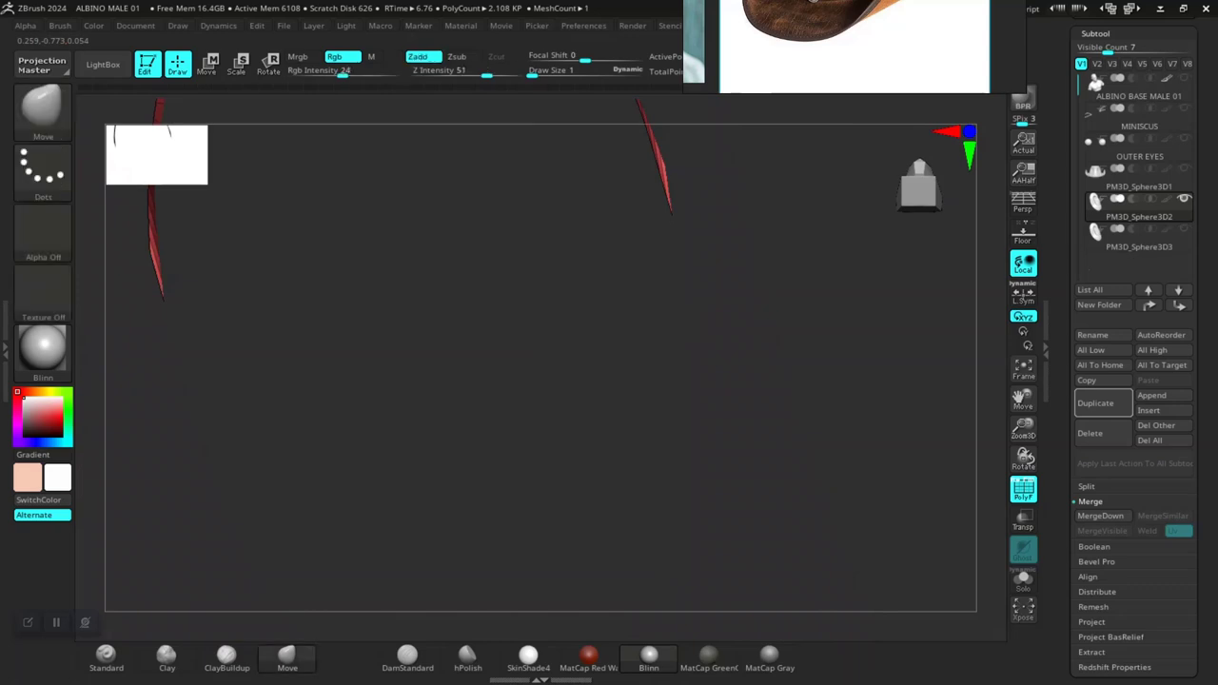
ctrl+shift+click(876, 353)
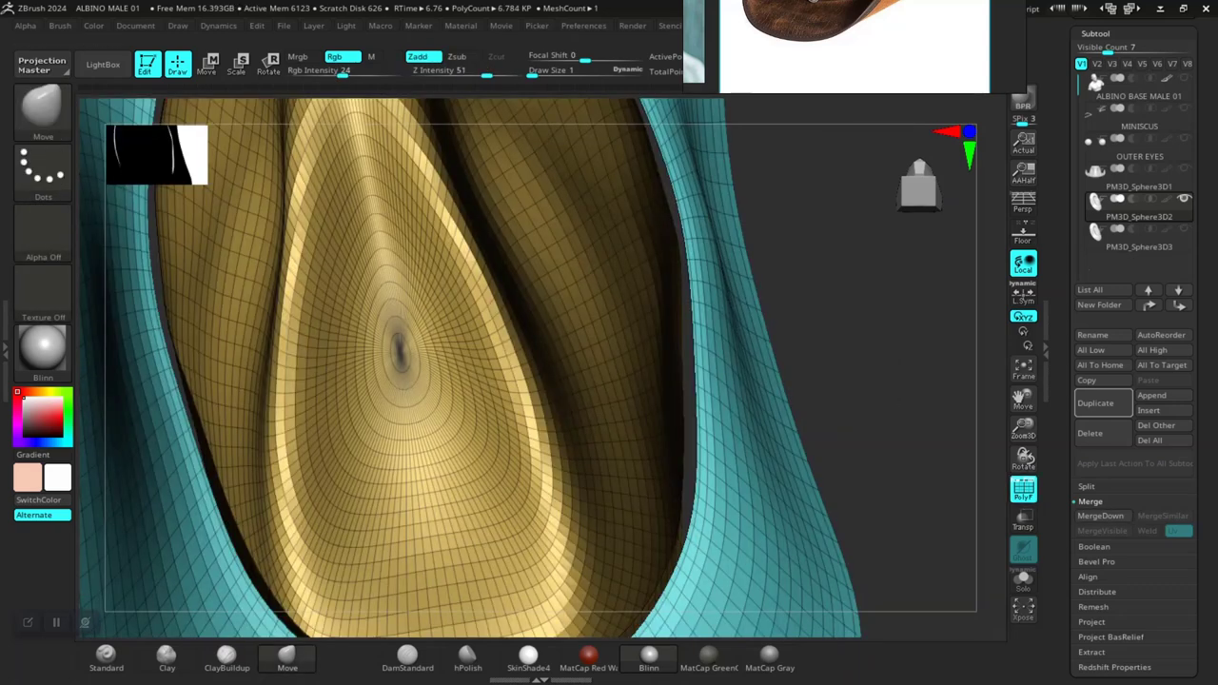
scroll(1132, 381, down, 2)
scroll(1133, 381, down, 3)
scroll(1132, 381, down, 2)
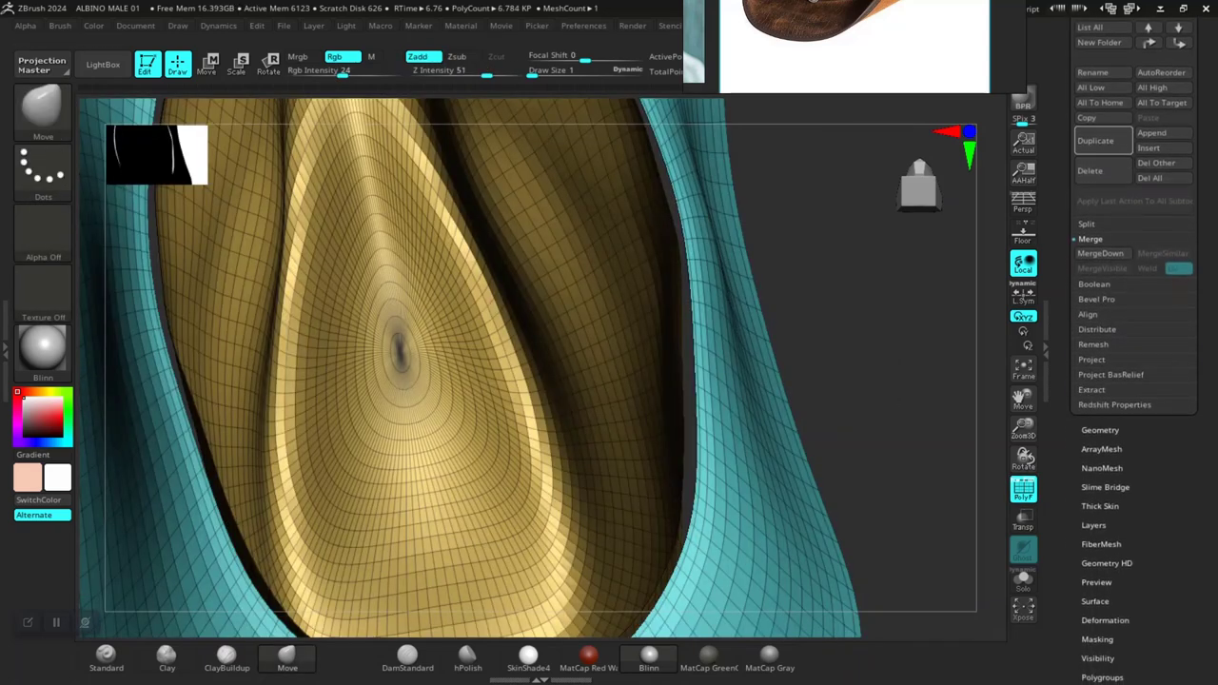
scroll(1132, 286, down, 1)
scroll(1132, 286, down, 1)
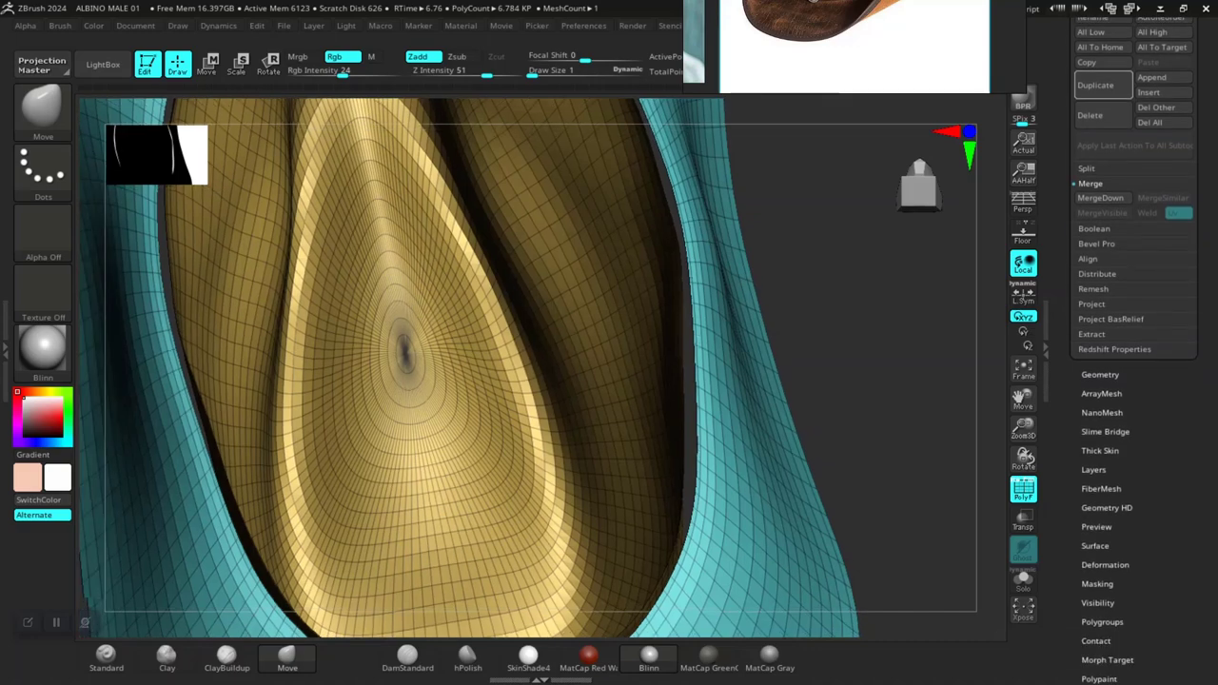
Step: Expand the Modify Topology sub-palette under Tool > Geometry for the 6.784 KP hat
mouse_move(533, 361)
alt+right_down()
mouse_move(571, 400)
mouse_move(609, 362)
mouse_move(761, 367)
mouse_move(656, 368)
mouse_move(780, 381)
mouse_move(809, 419)
mouse_move(771, 252)
mouse_move(733, 285)
alt+right_up()
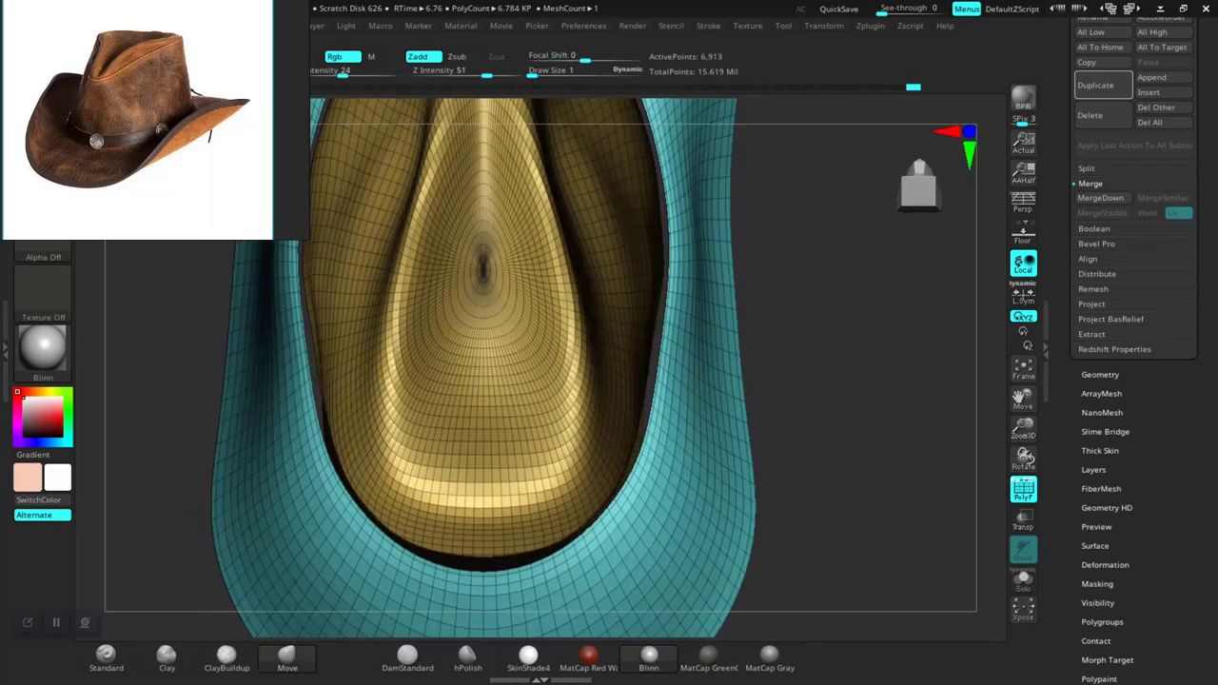
click(1100, 374)
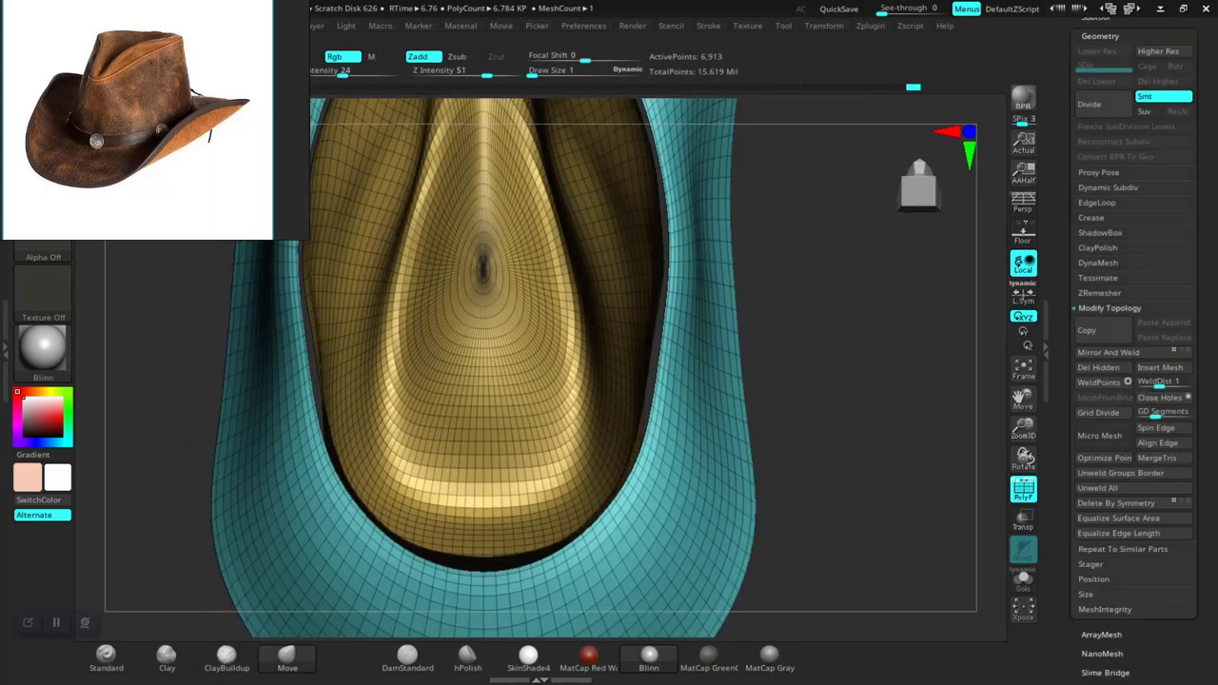
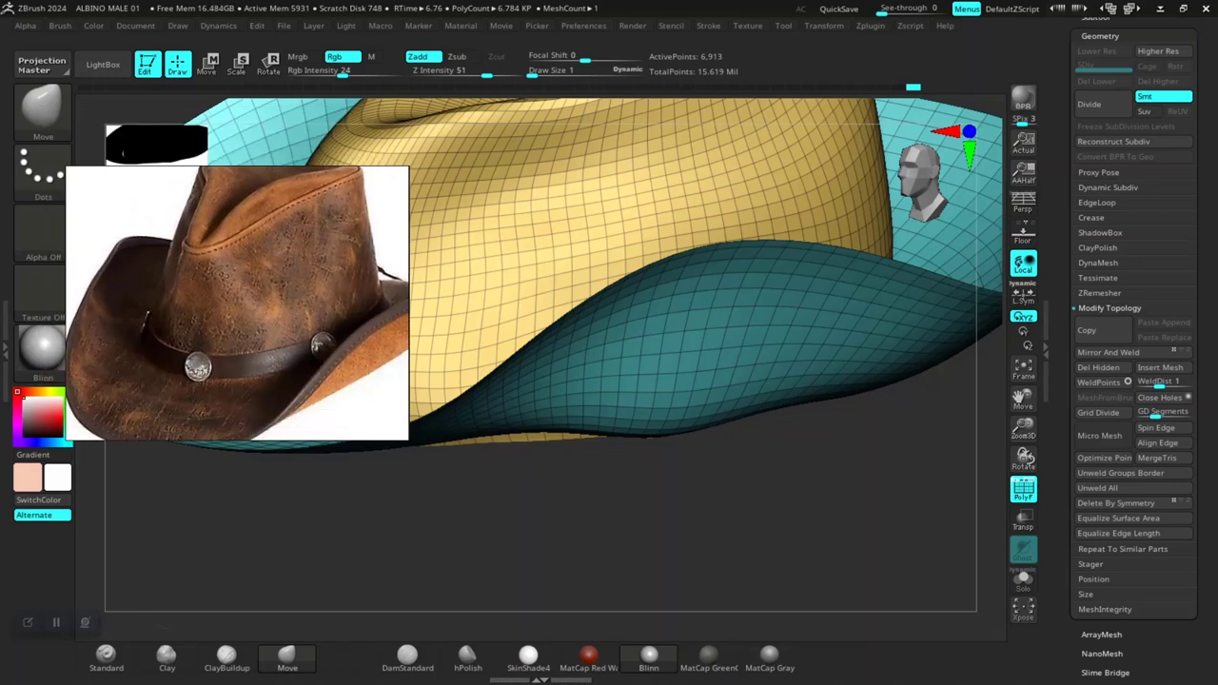
Step: Orbit around the hat crown and switch to the ZModeler brush (B, Z, M)
drag(666, 533, 685, 528)
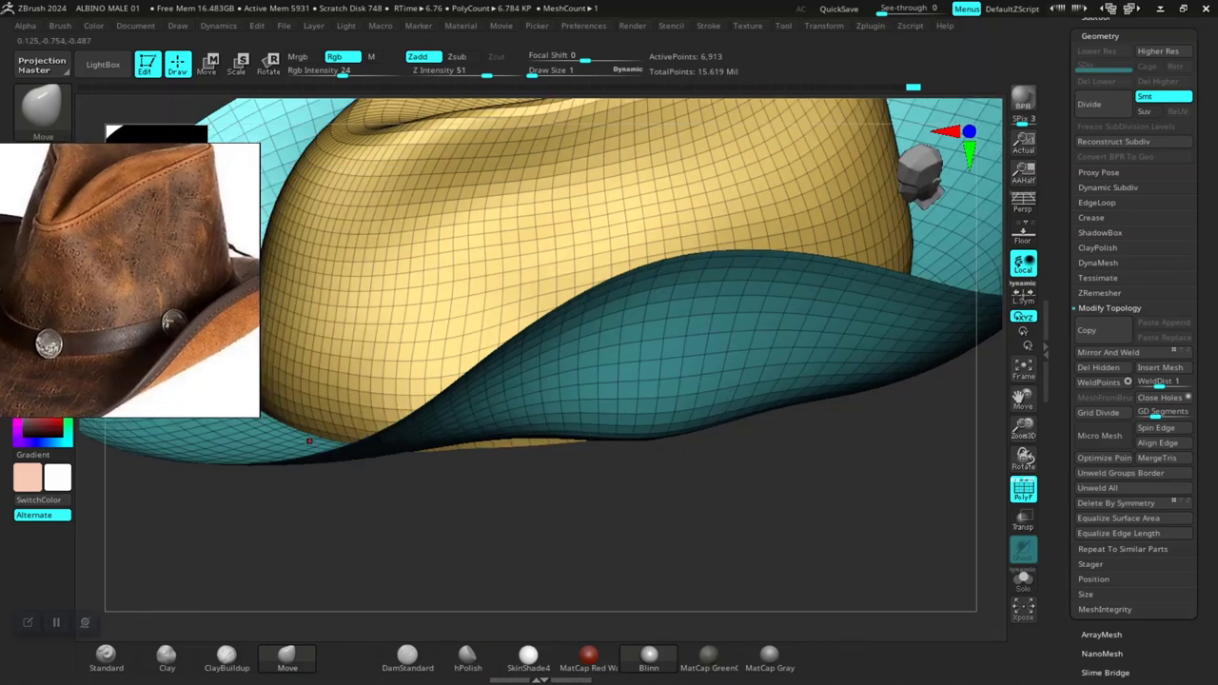
mouse_move(666, 533)
mouse_down()
mouse_move(752, 525)
mouse_move(676, 403)
mouse_move(557, 303)
mouse_move(495, 323)
mouse_move(571, 342)
mouse_move(564, 250)
mouse_move(647, 304)
mouse_move(667, 324)
mouse_move(657, 314)
mouse_move(647, 333)
mouse_move(666, 343)
mouse_move(704, 291)
mouse_up()
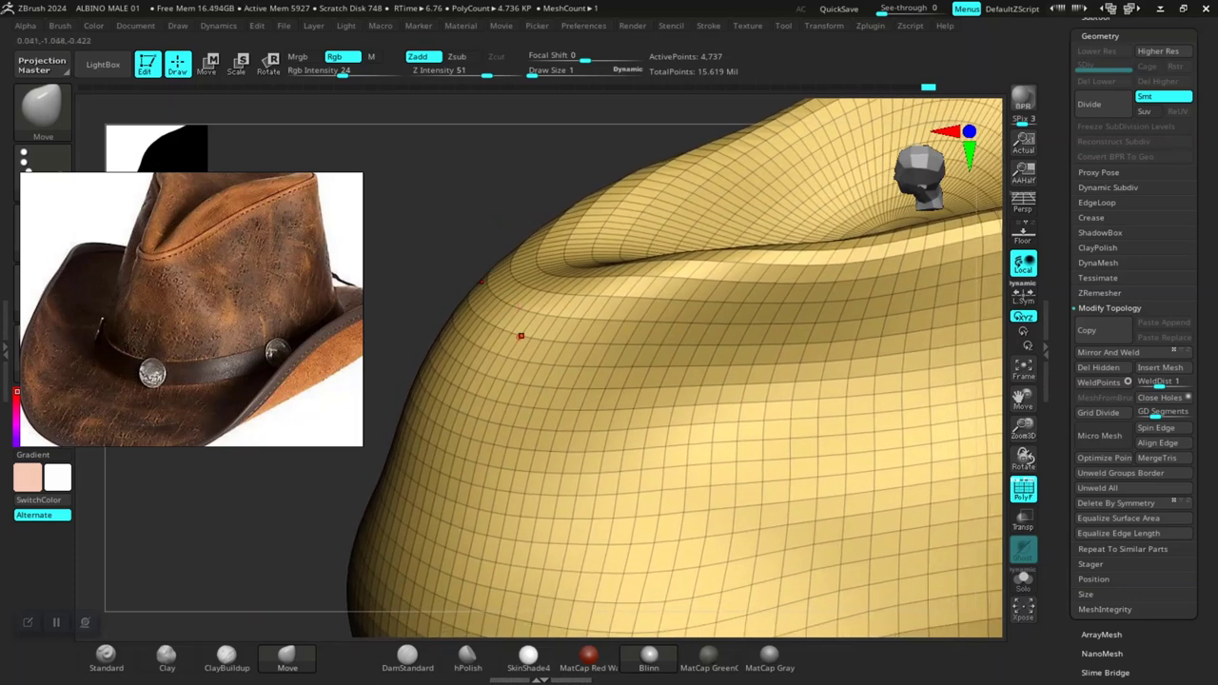
right_drag(511, 333, 519, 304)
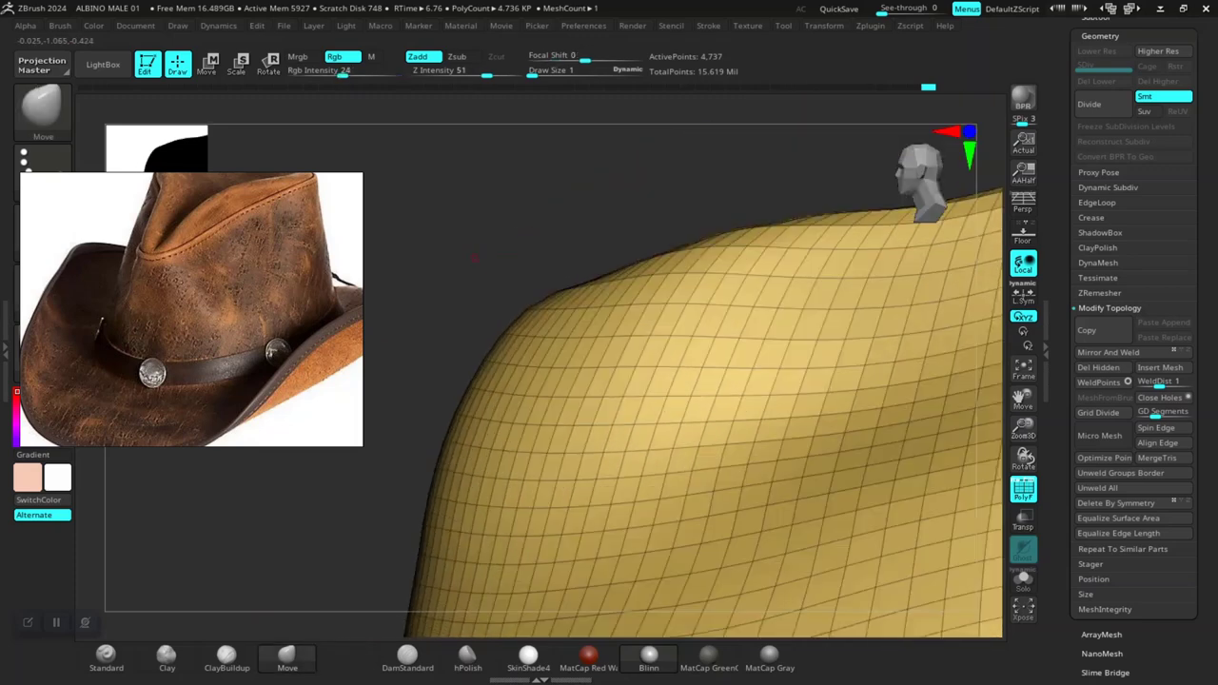
drag(469, 251, 533, 285)
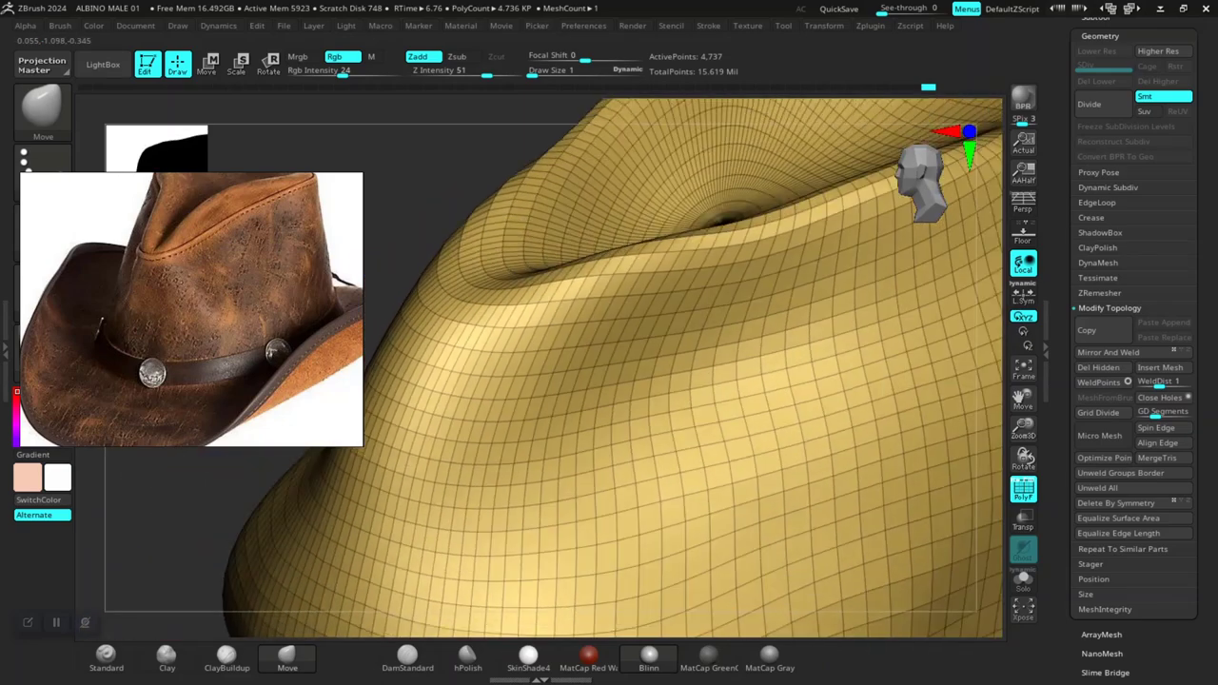
mouse_move(514, 276)
mouse_down()
mouse_move(568, 279)
mouse_move(558, 323)
mouse_up()
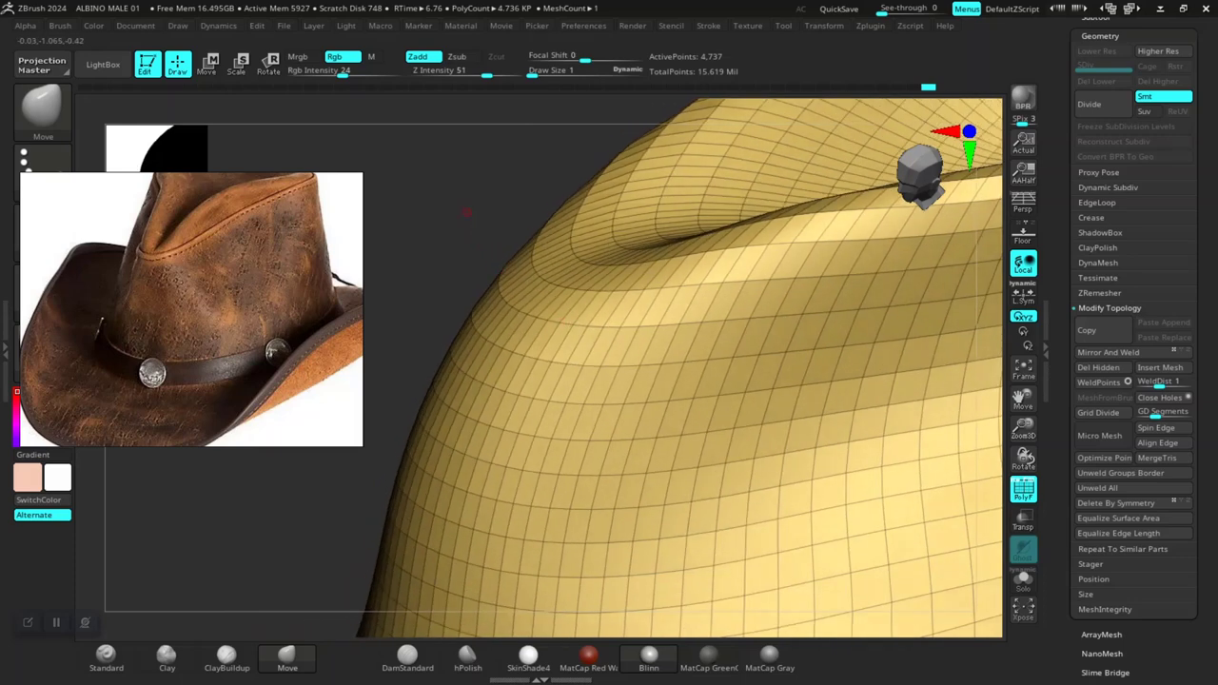
drag(466, 211, 529, 325)
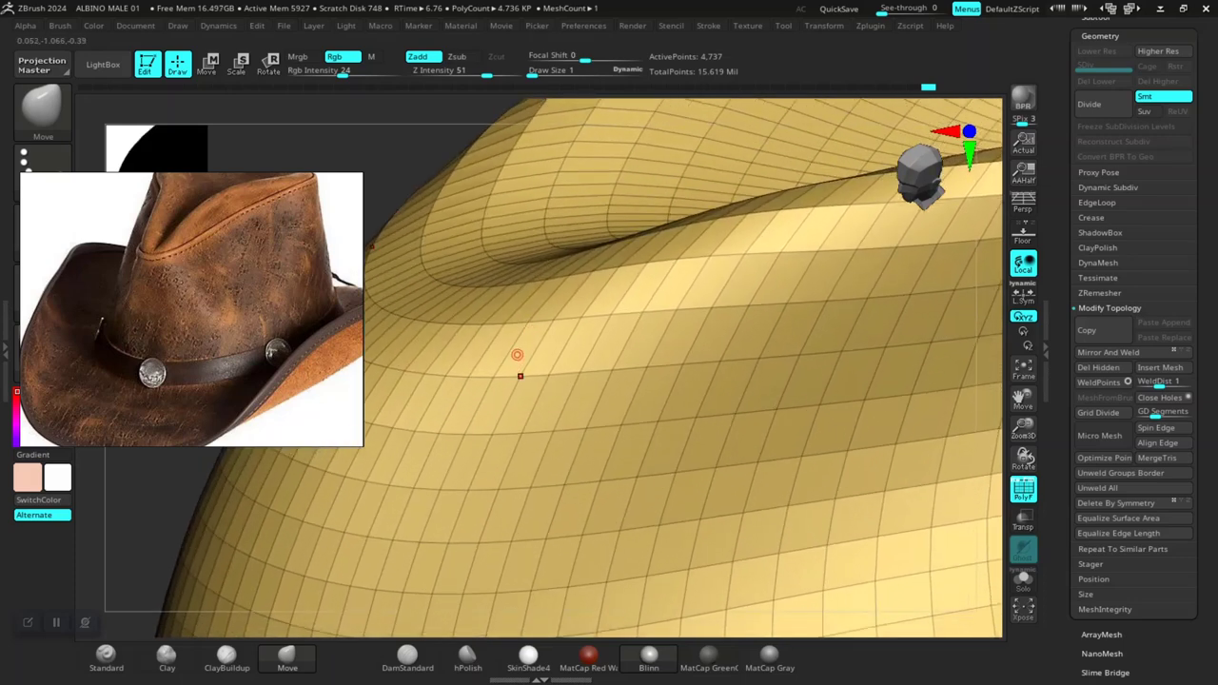
key(b)
key(z)
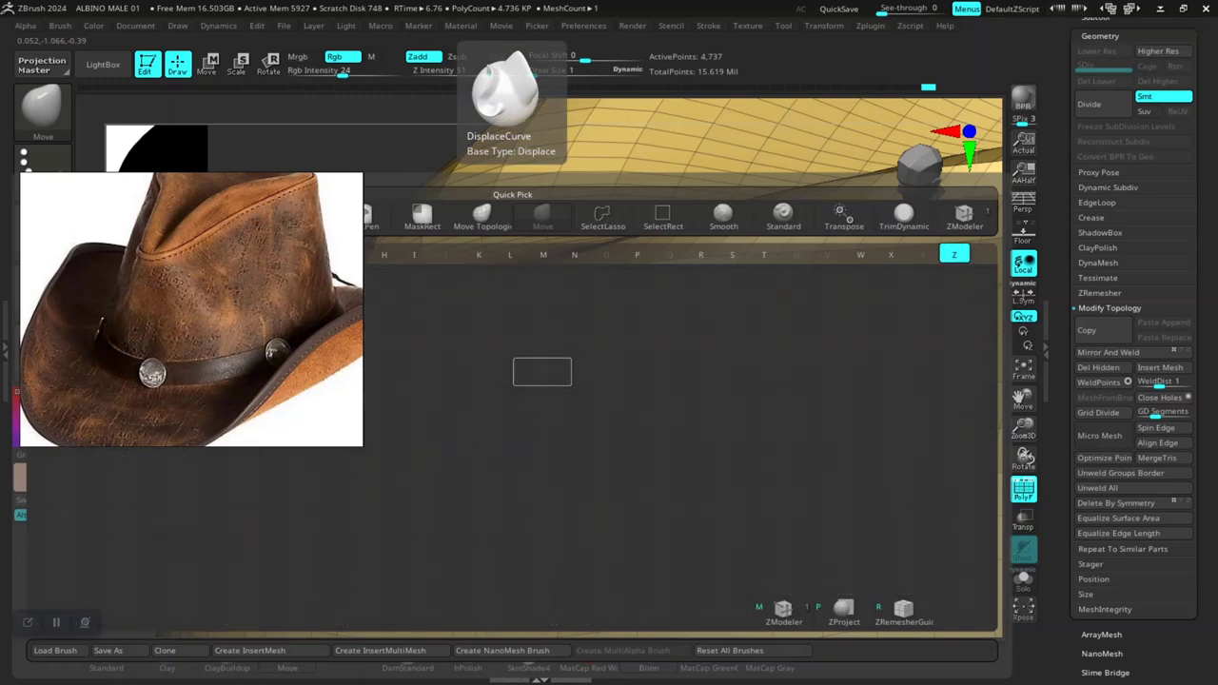
key(m)
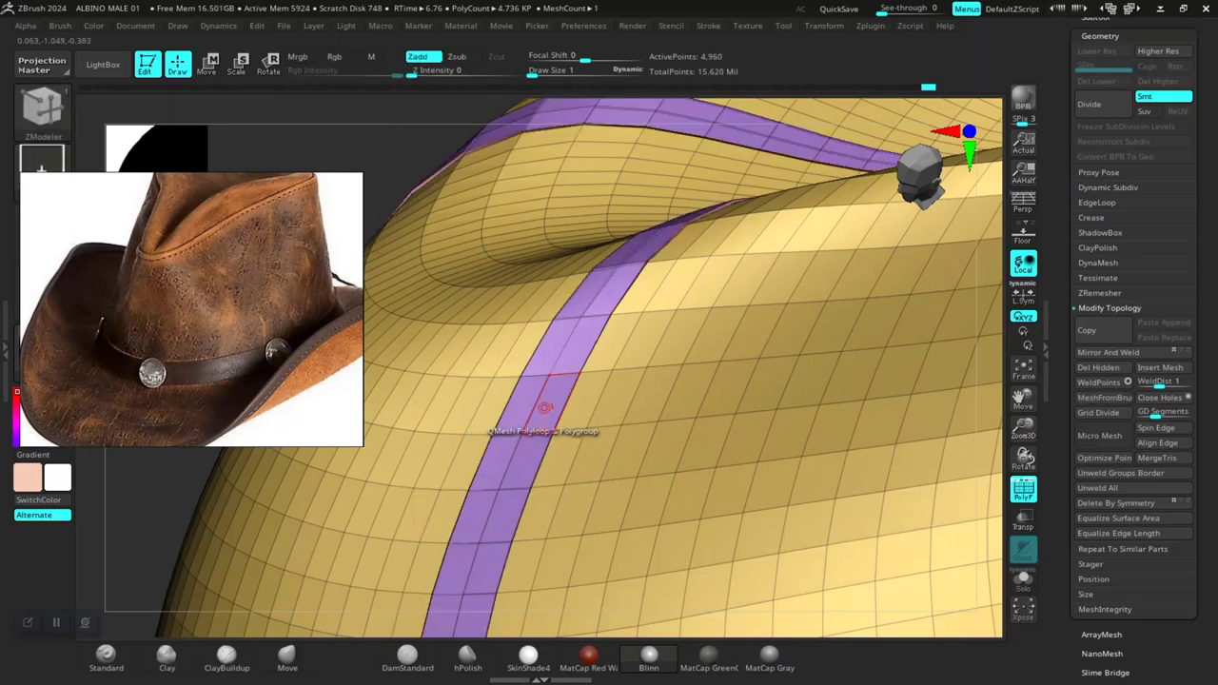
Step: Test several polyloop extrusions on the crown, undoing each attempt
drag(399, 161, 421, 626)
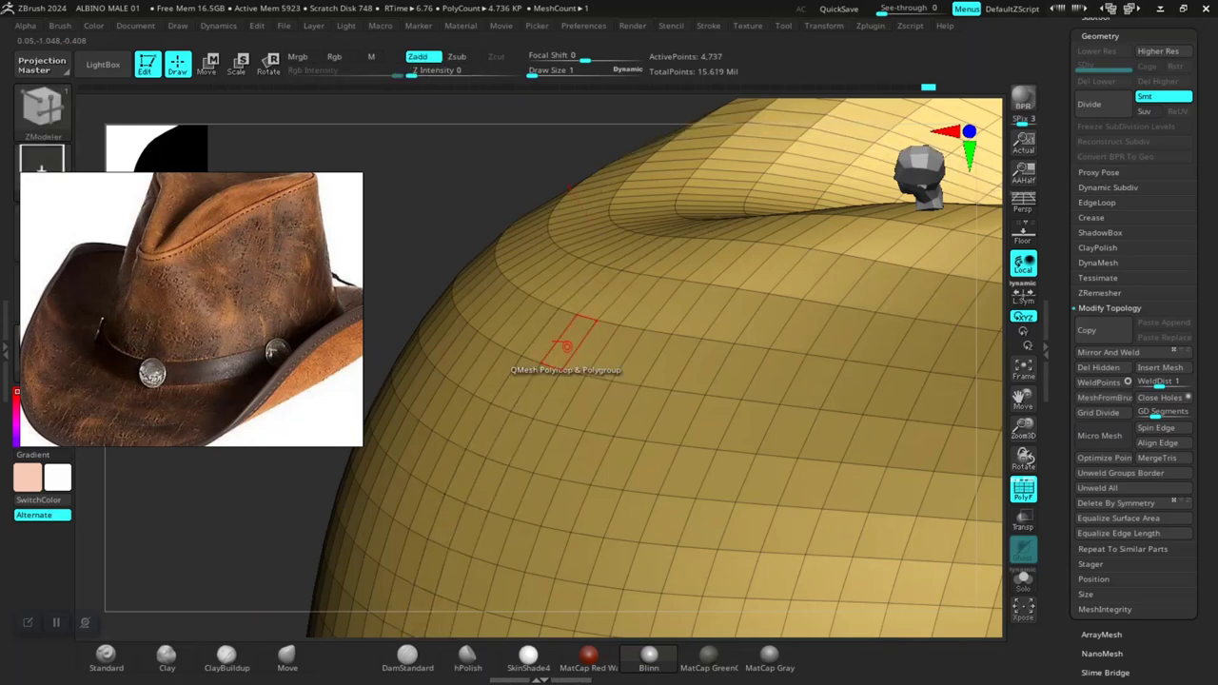
click(566, 347)
key(ctrl+z)
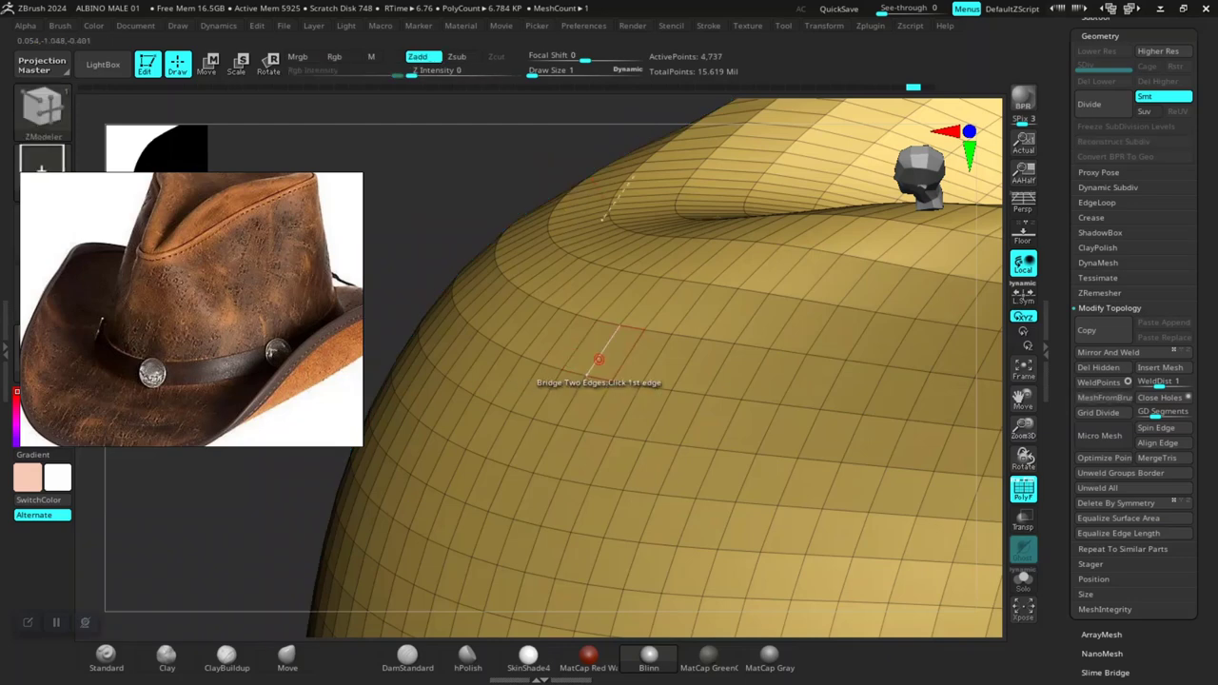
click(799, 384)
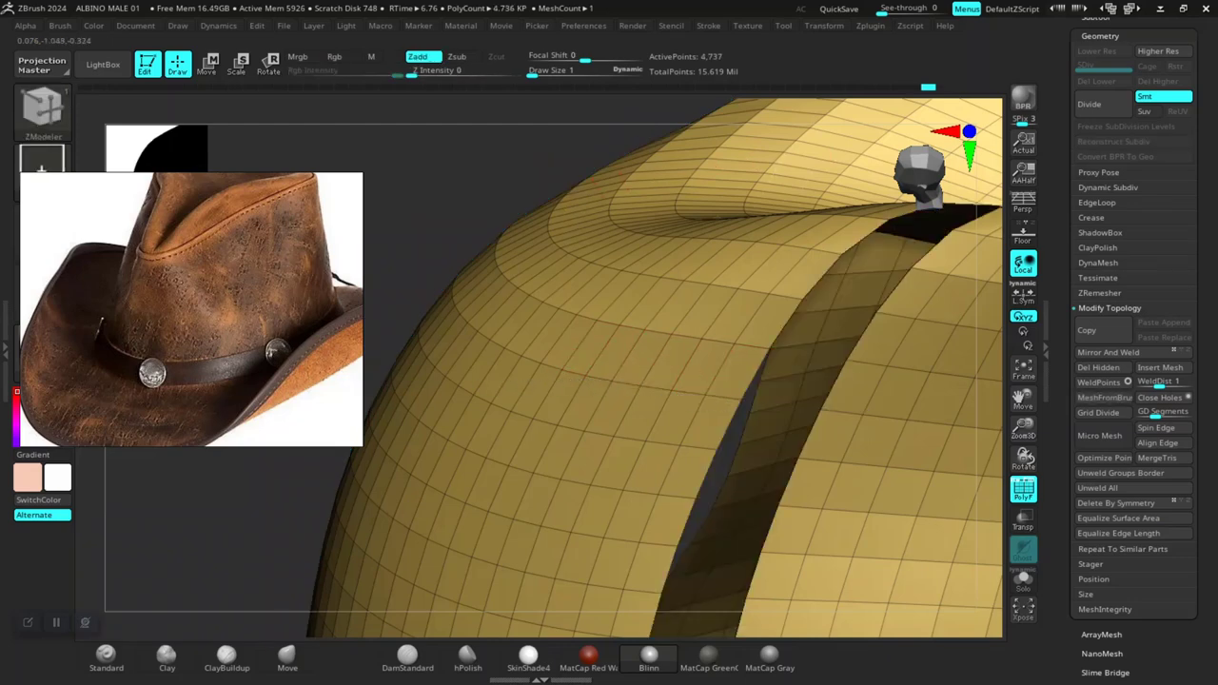
key(ctrl+z)
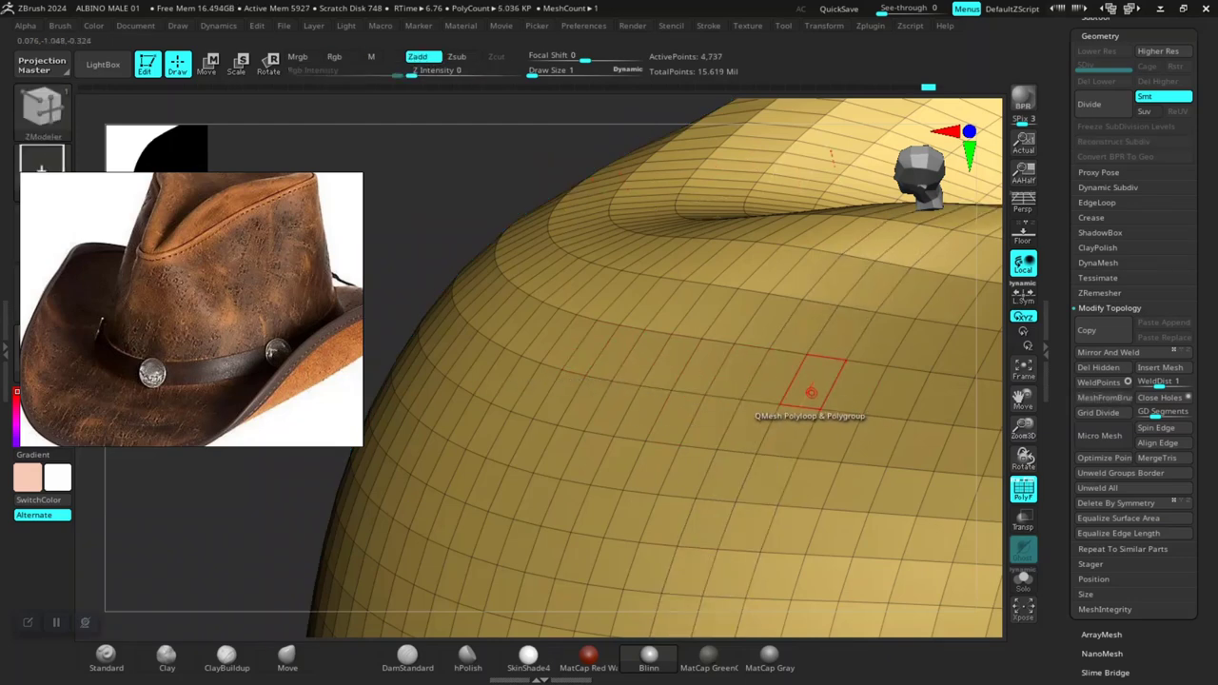
click(808, 386)
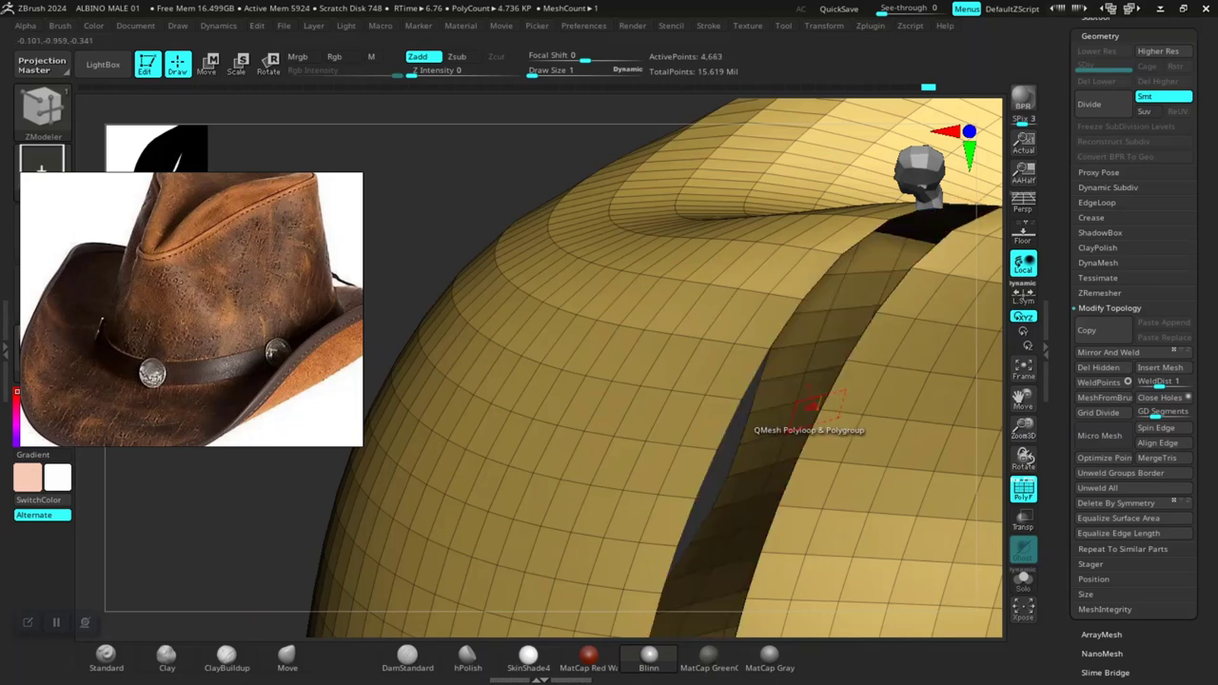
key(ctrl+z)
click(712, 365)
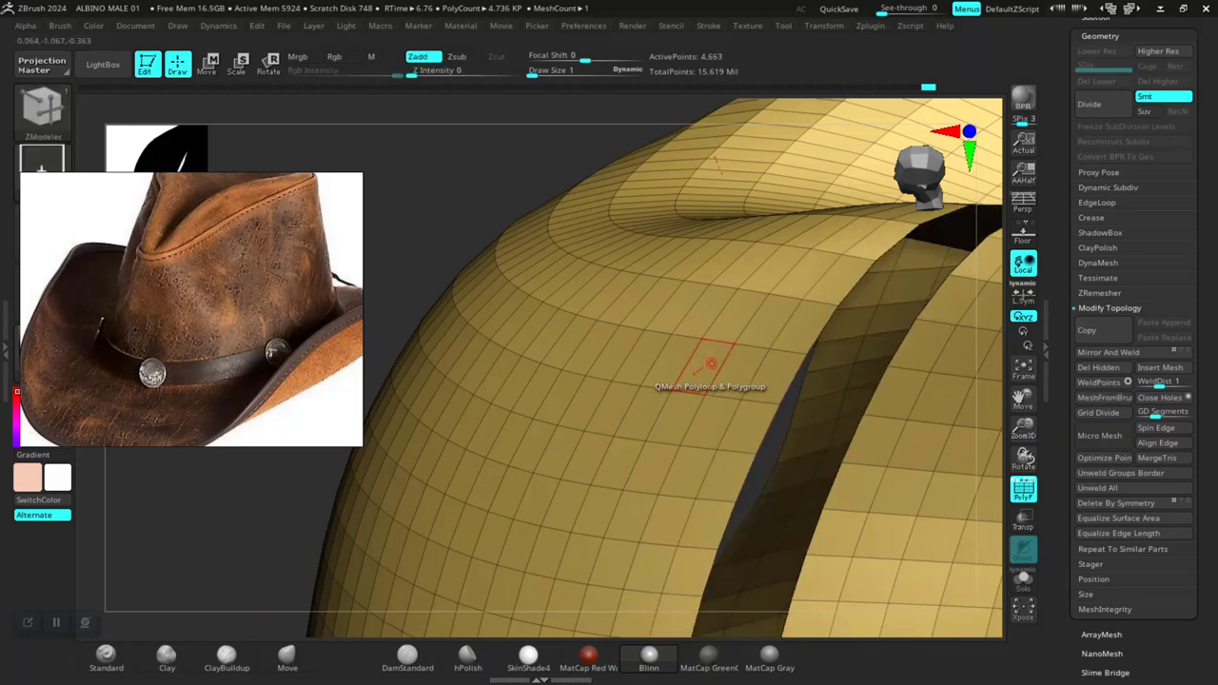
key(ctrl+z)
drag(480, 243, 629, 302)
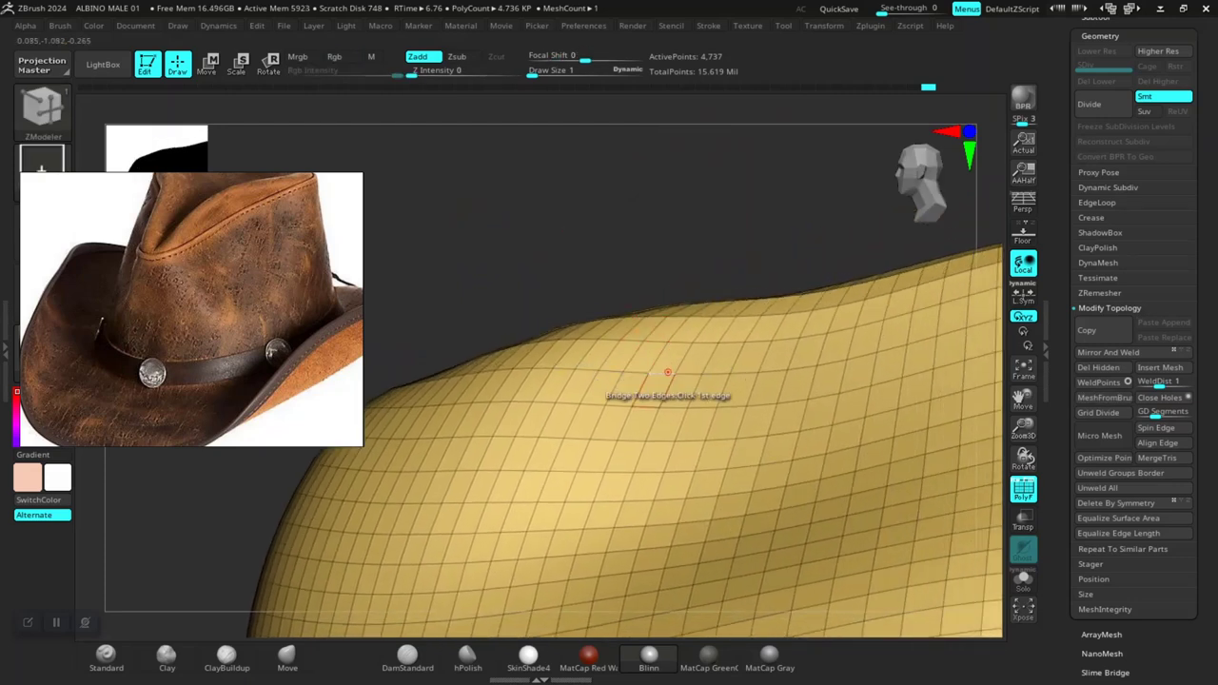
click(678, 386)
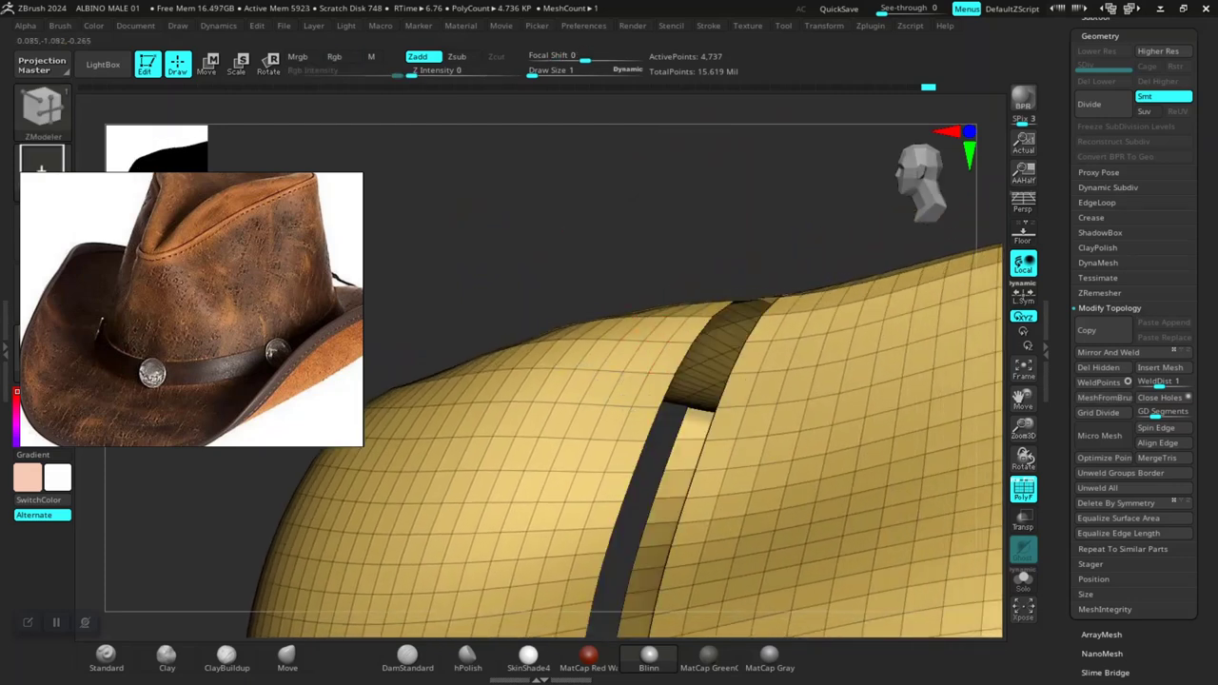
key(ctrl+z)
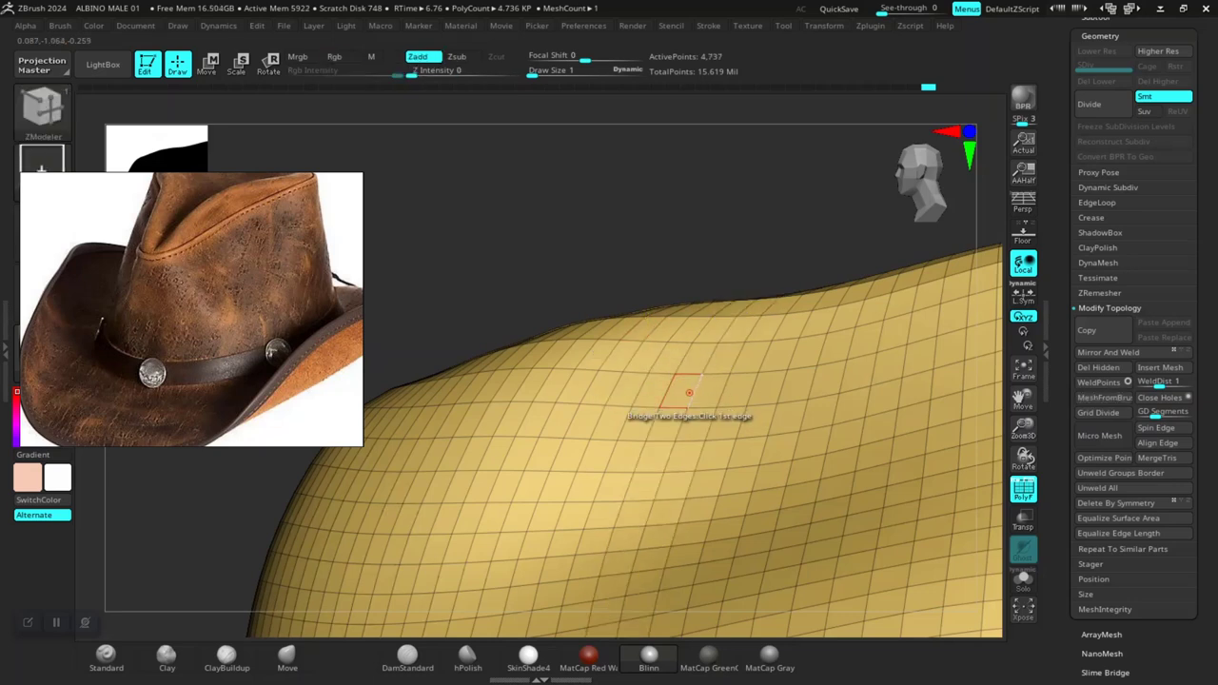
Step: Insert a new polygroup edge loop across the crown and inspect the band
key(ctrl)
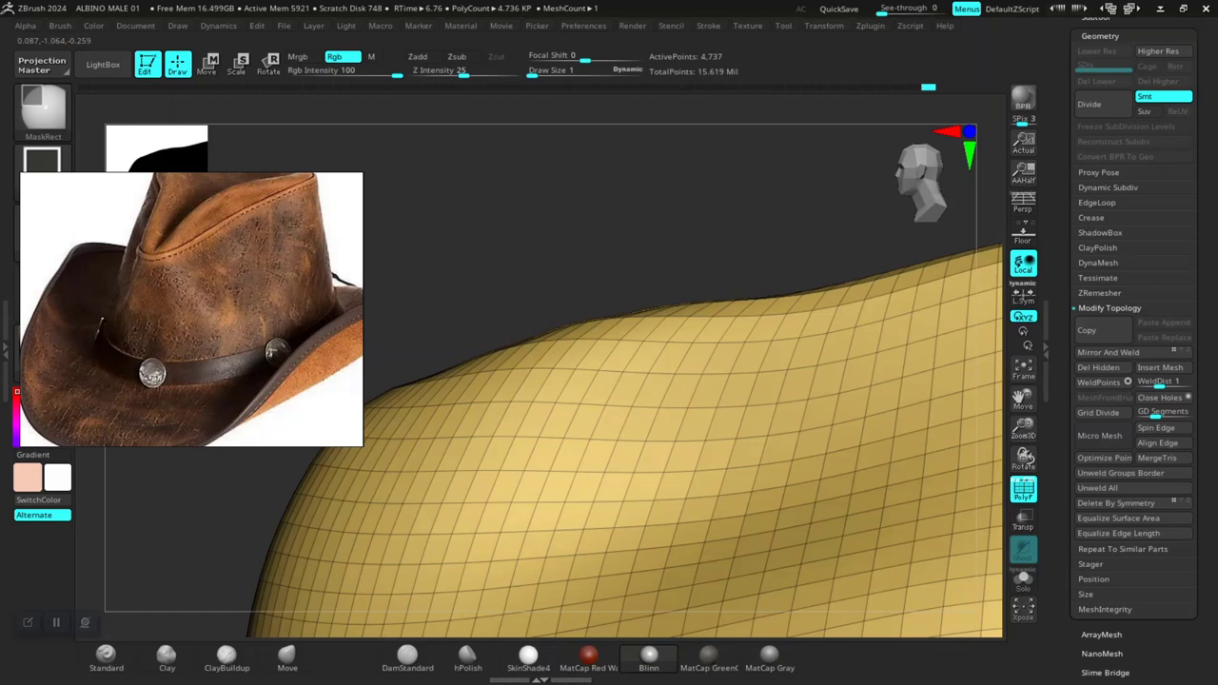
drag(571, 191, 681, 390)
key(ctrl)
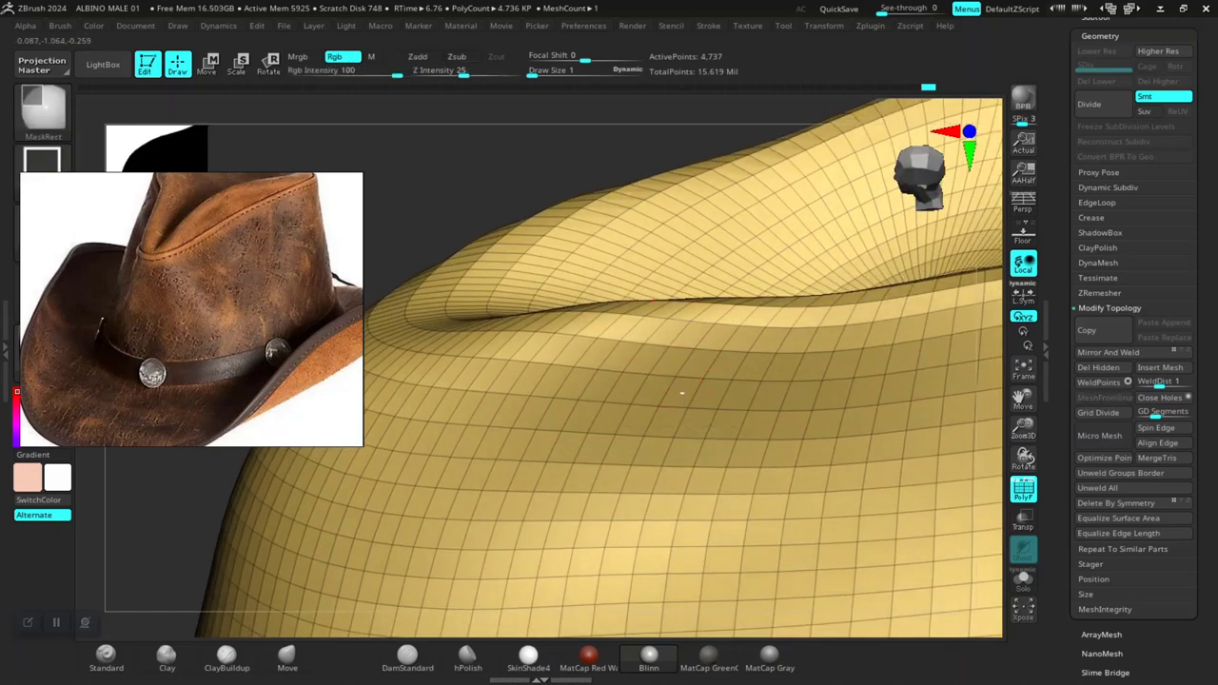
key(ctrl)
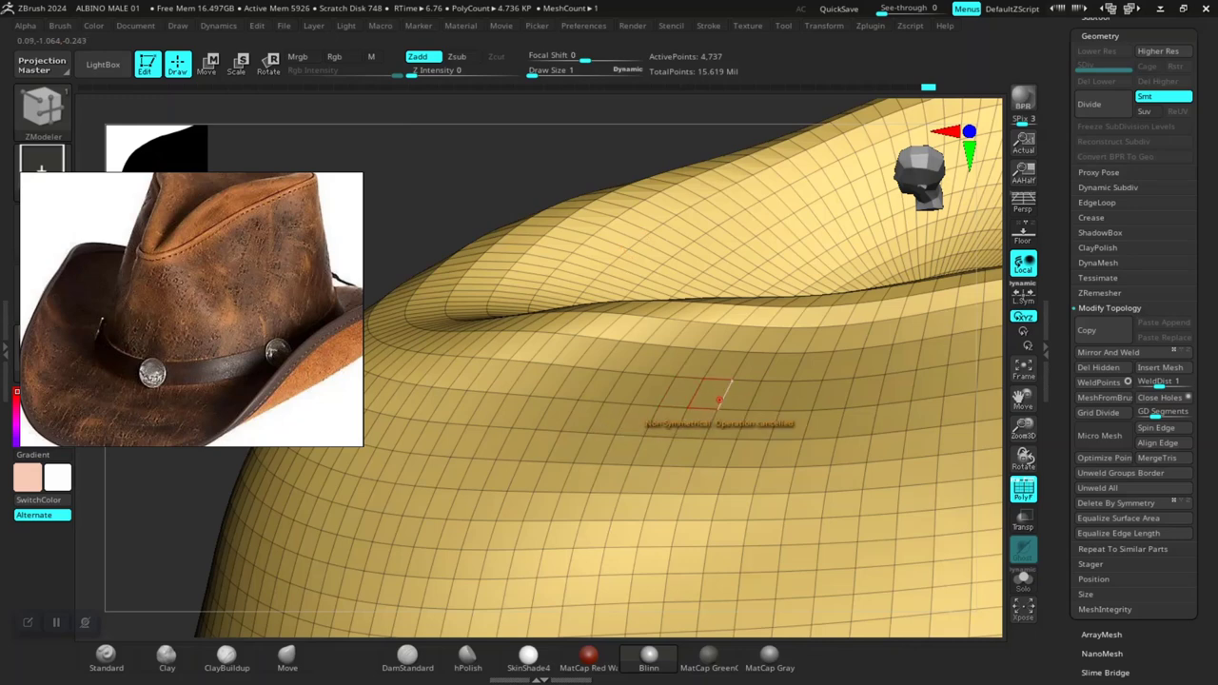
click(711, 397)
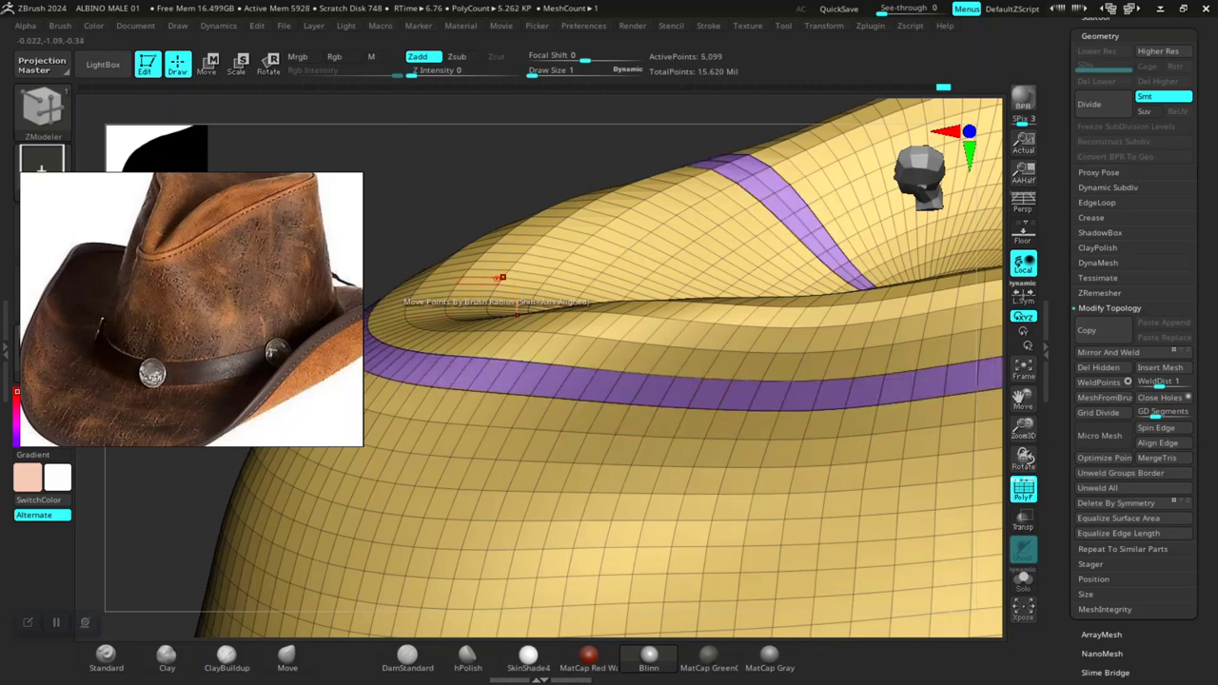
mouse_move(508, 156)
mouse_down()
mouse_move(609, 247)
mouse_move(761, 333)
mouse_up()
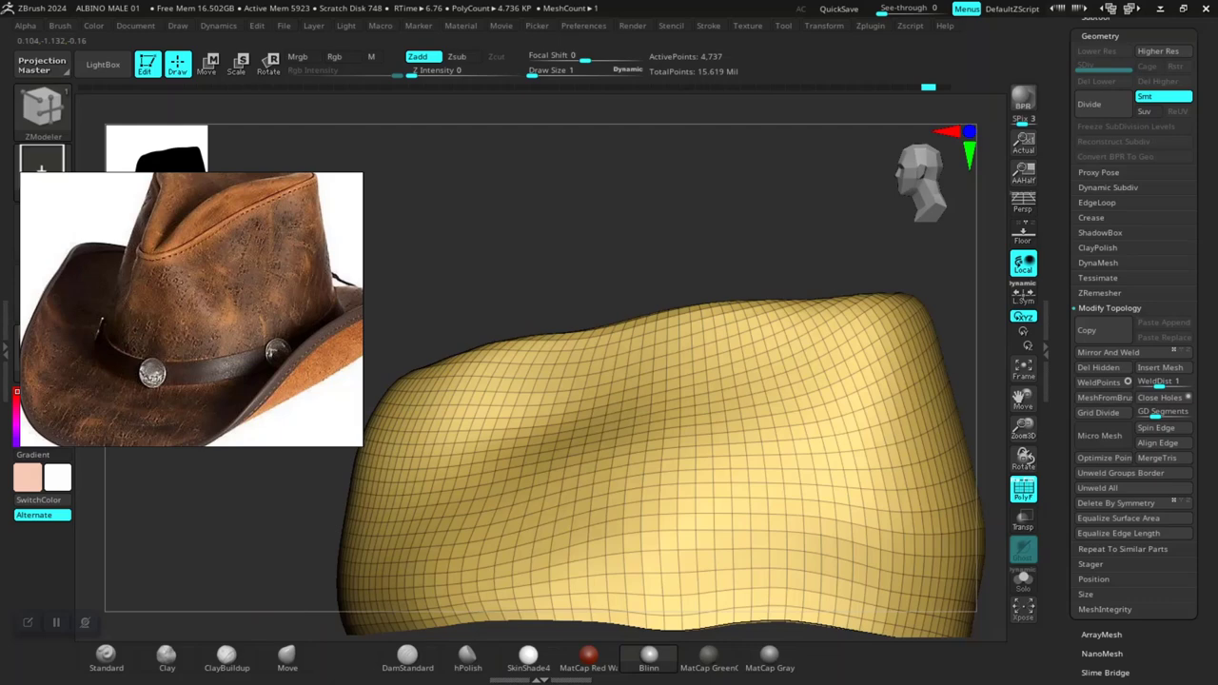
Step: Try inserting a polygroup loop on the crown twice, undoing both
mouse_move(952, 248)
mouse_down()
mouse_move(838, 253)
mouse_move(914, 247)
mouse_move(894, 249)
mouse_up()
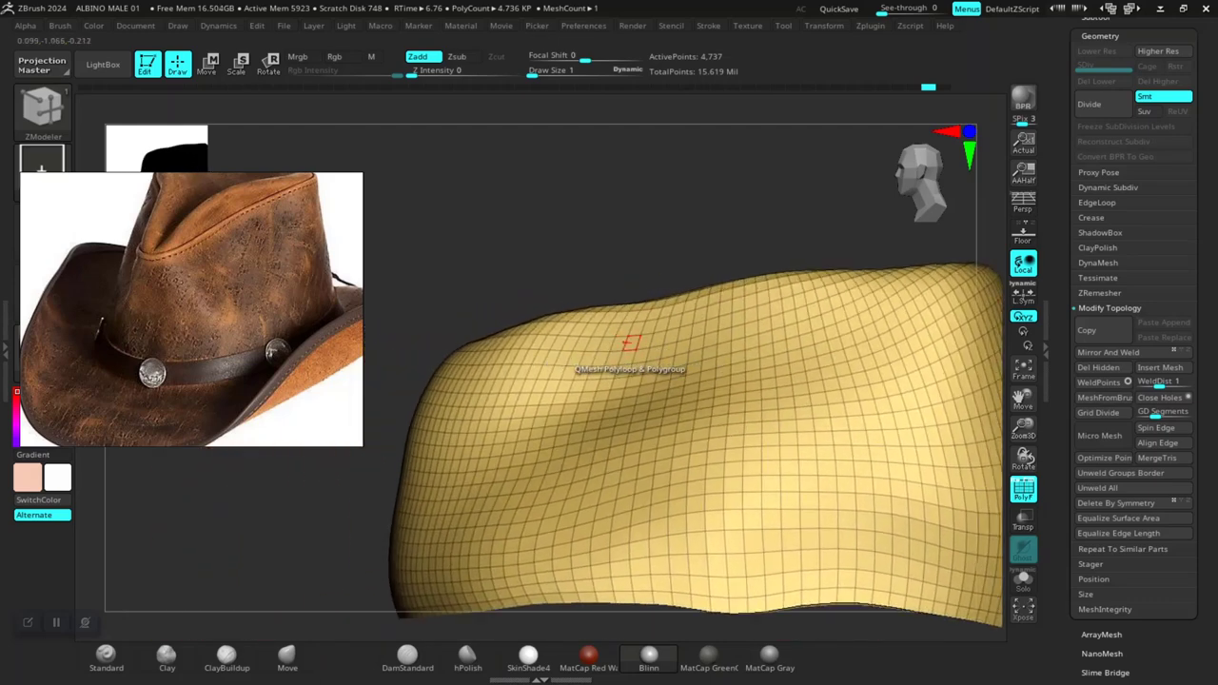
click(634, 345)
key(ctrl+z)
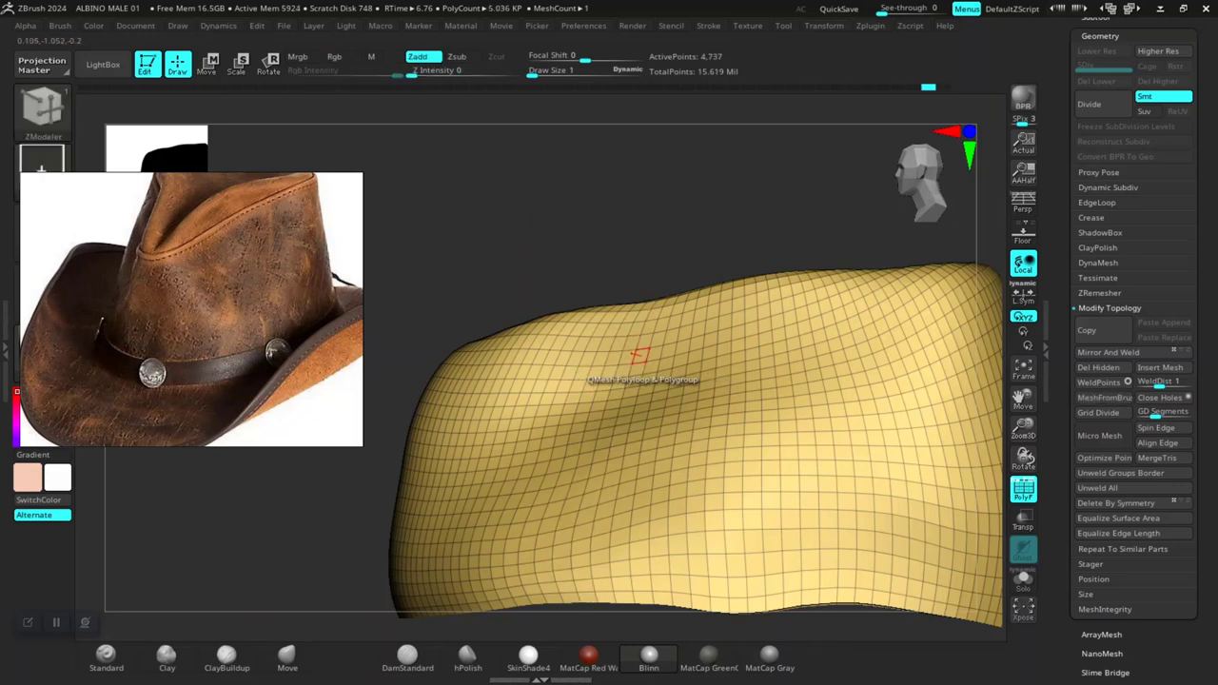
click(637, 353)
key(ctrl+z)
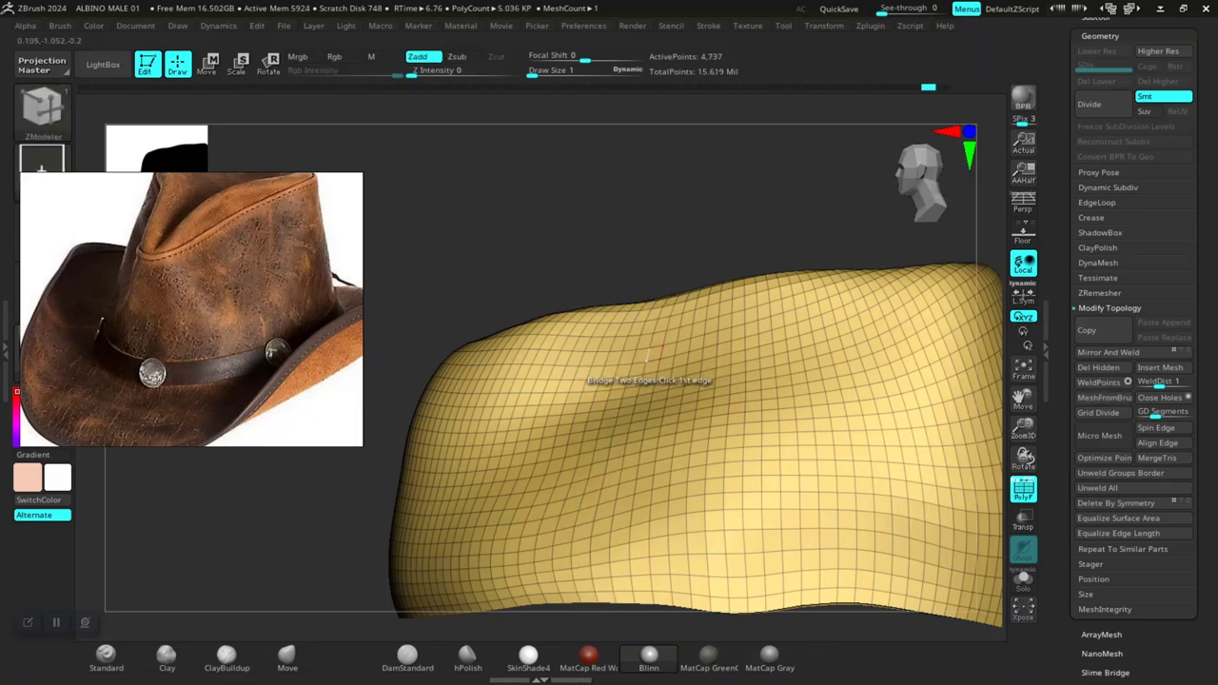
Step: Test a groove along a vertical crown polyloop, then undo it
drag(653, 353, 653, 399)
key(ctrl+z)
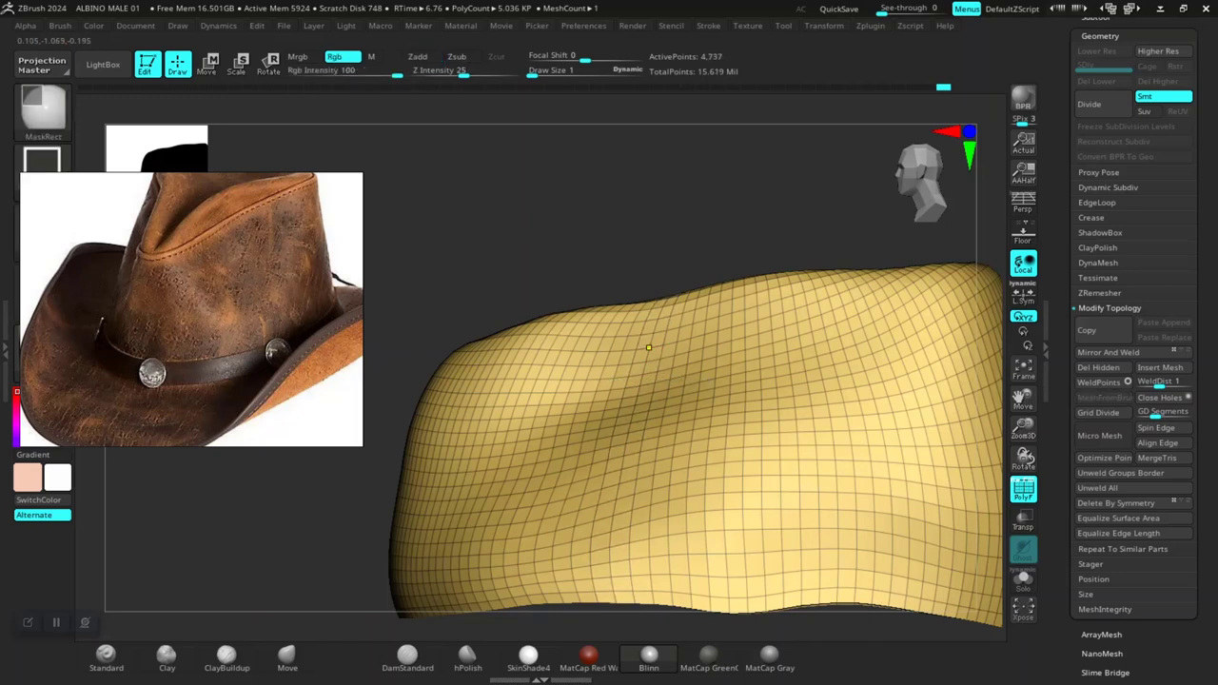
drag(653, 353, 653, 400)
key(ctrl+z)
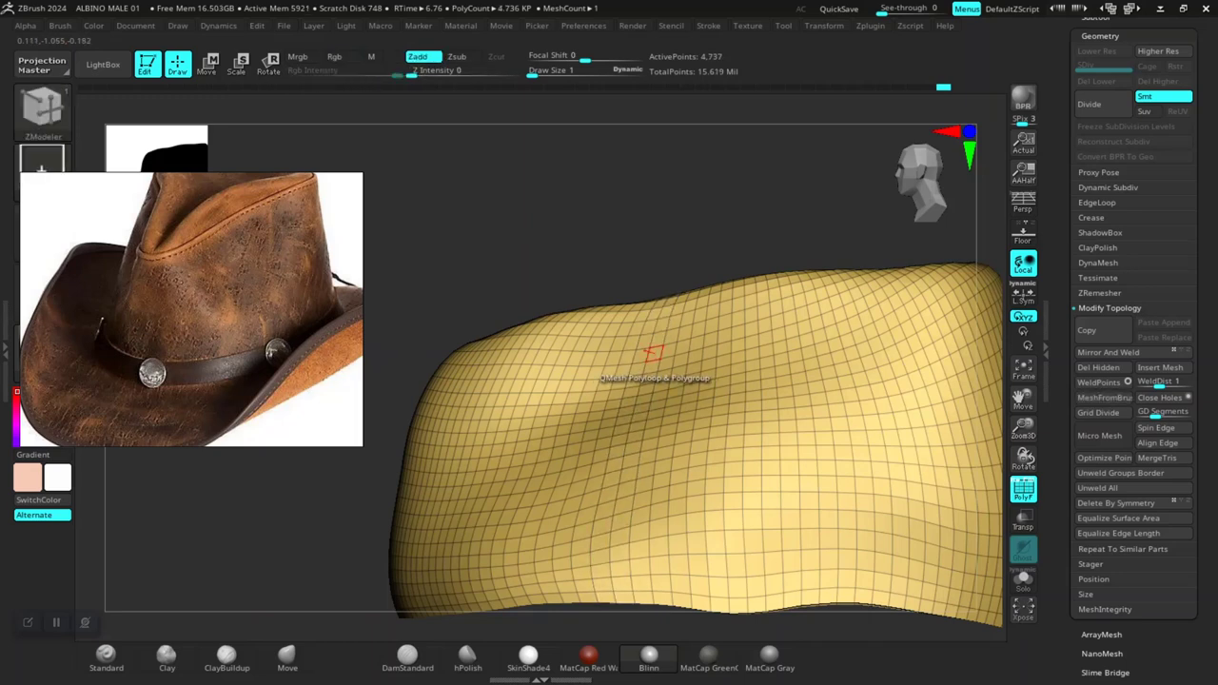
key(ctrl)
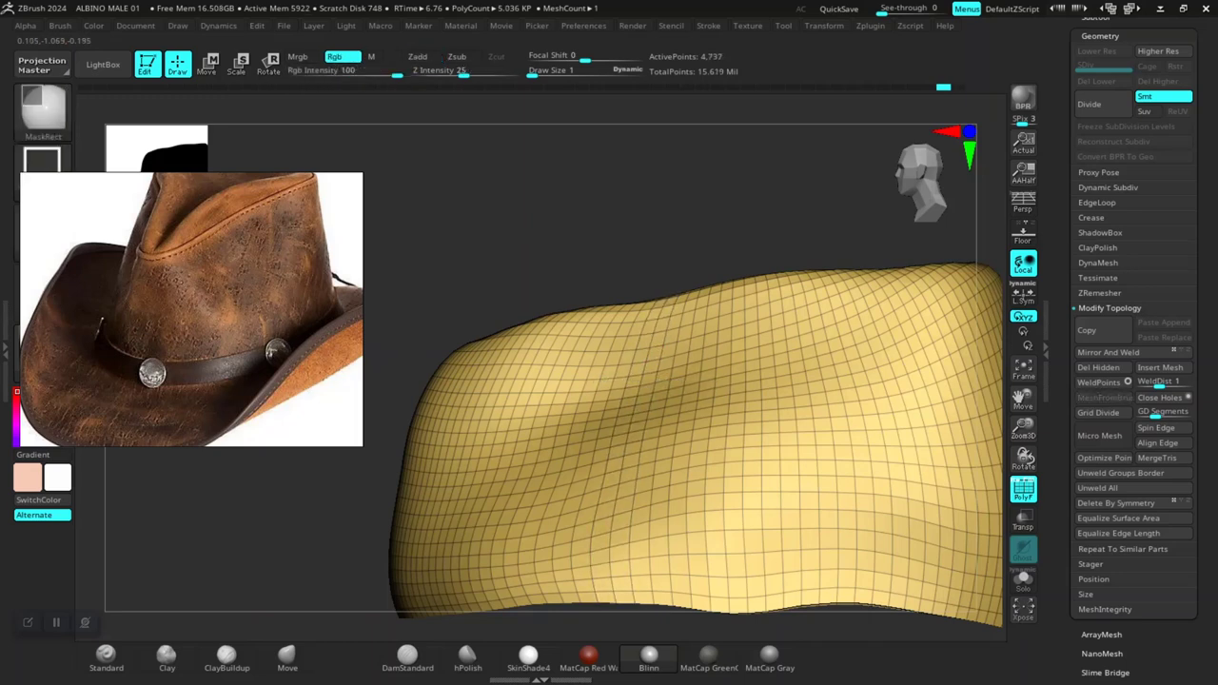
drag(653, 353, 652, 400)
key(ctrl+z)
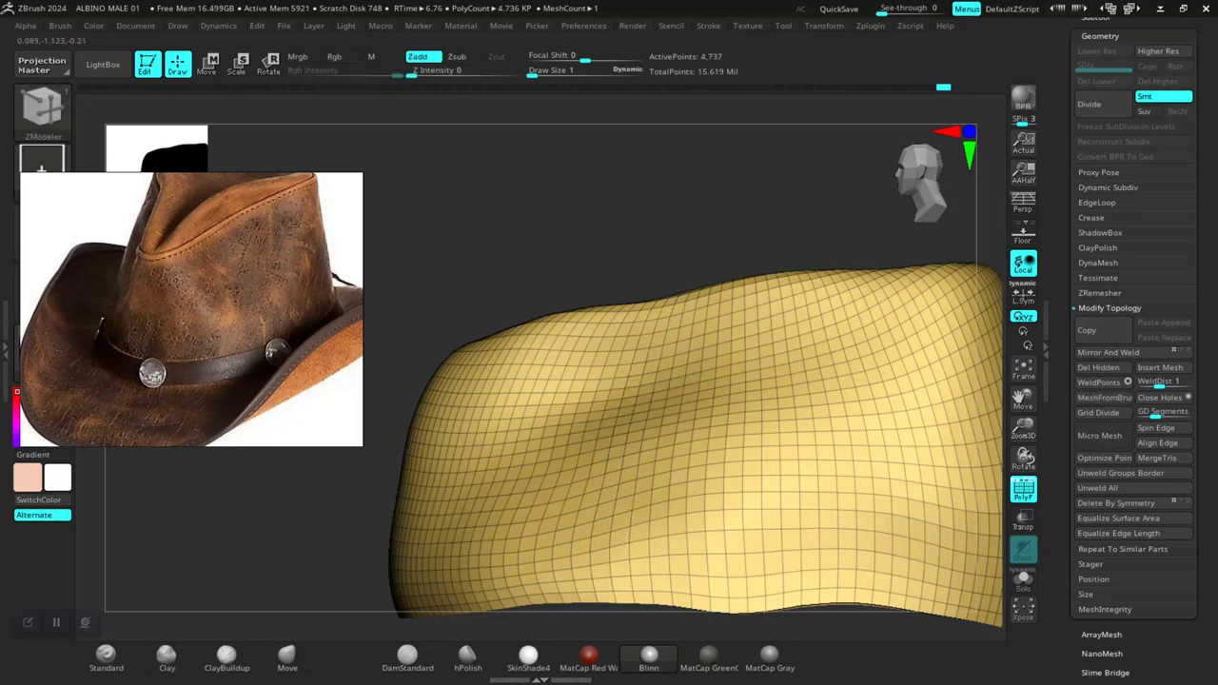
key(ctrl+z)
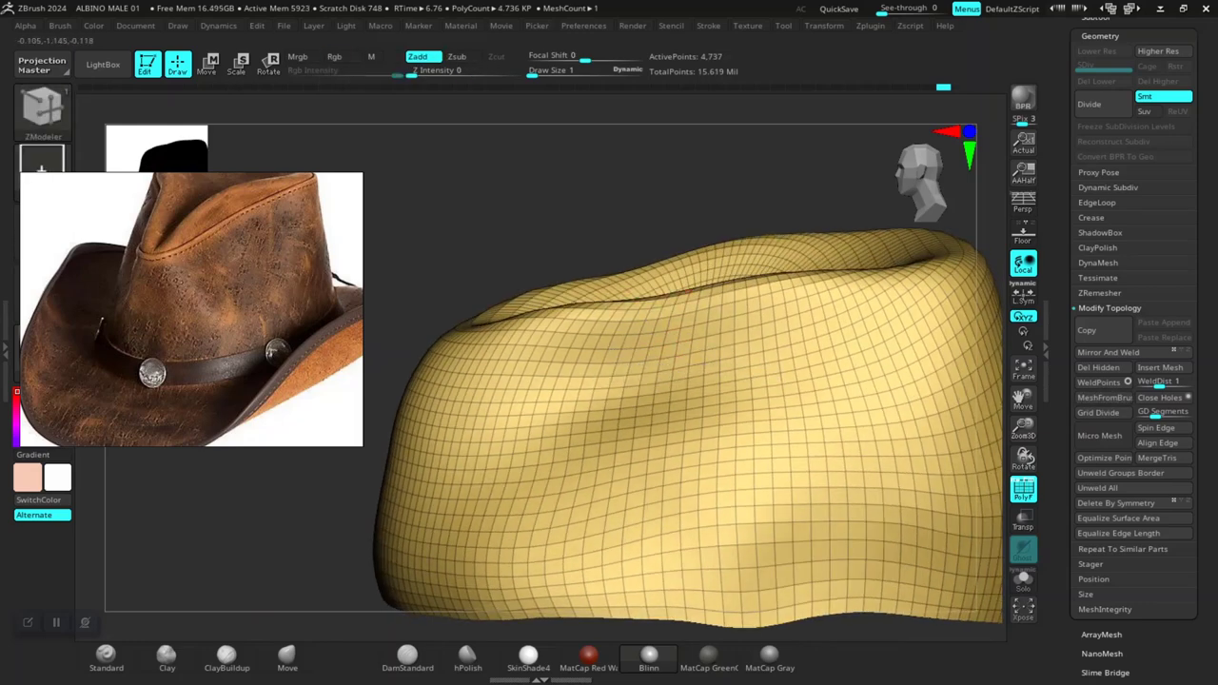
Step: Add the polyloop band around the lower crown, restoring it with redo (4,993 points)
right_drag(688, 291, 676, 332)
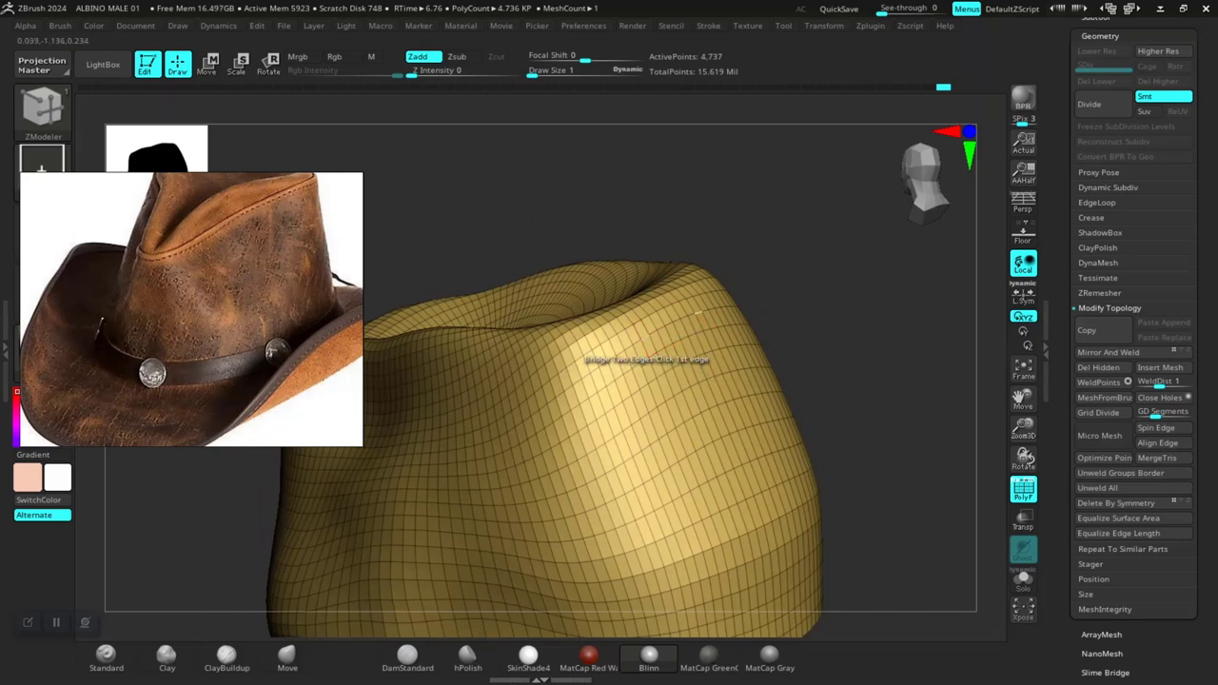
click(642, 329)
key(ctrl+z)
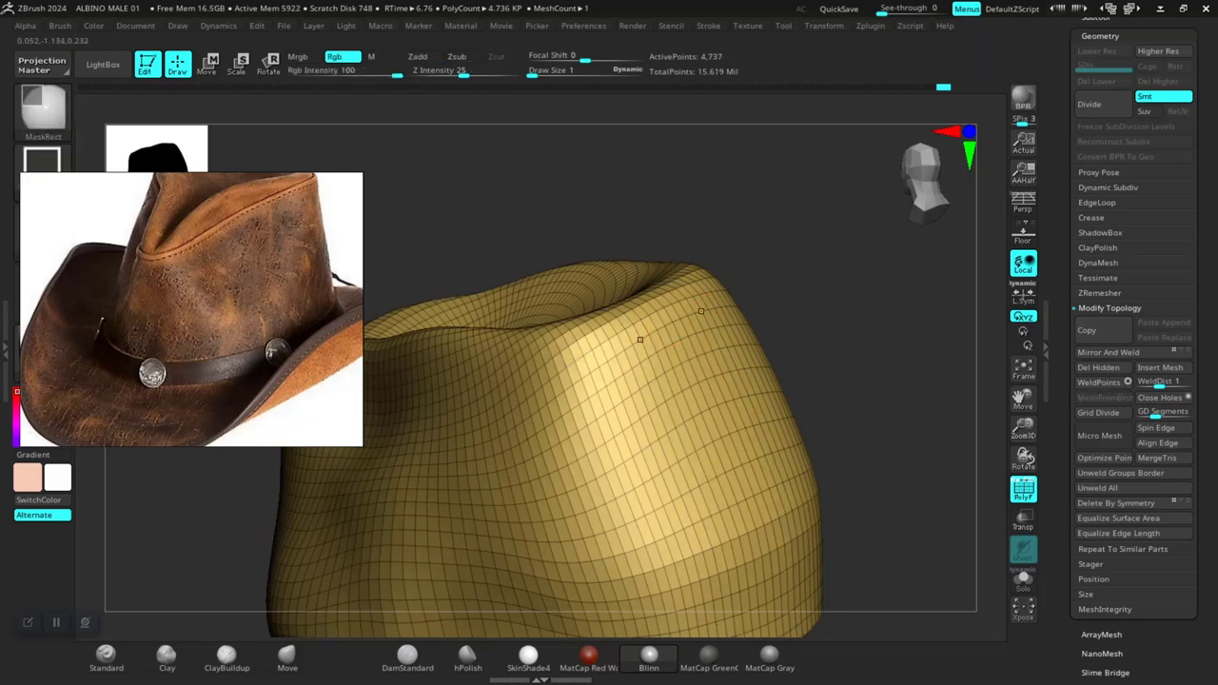
click(633, 332)
key(ctrl+z)
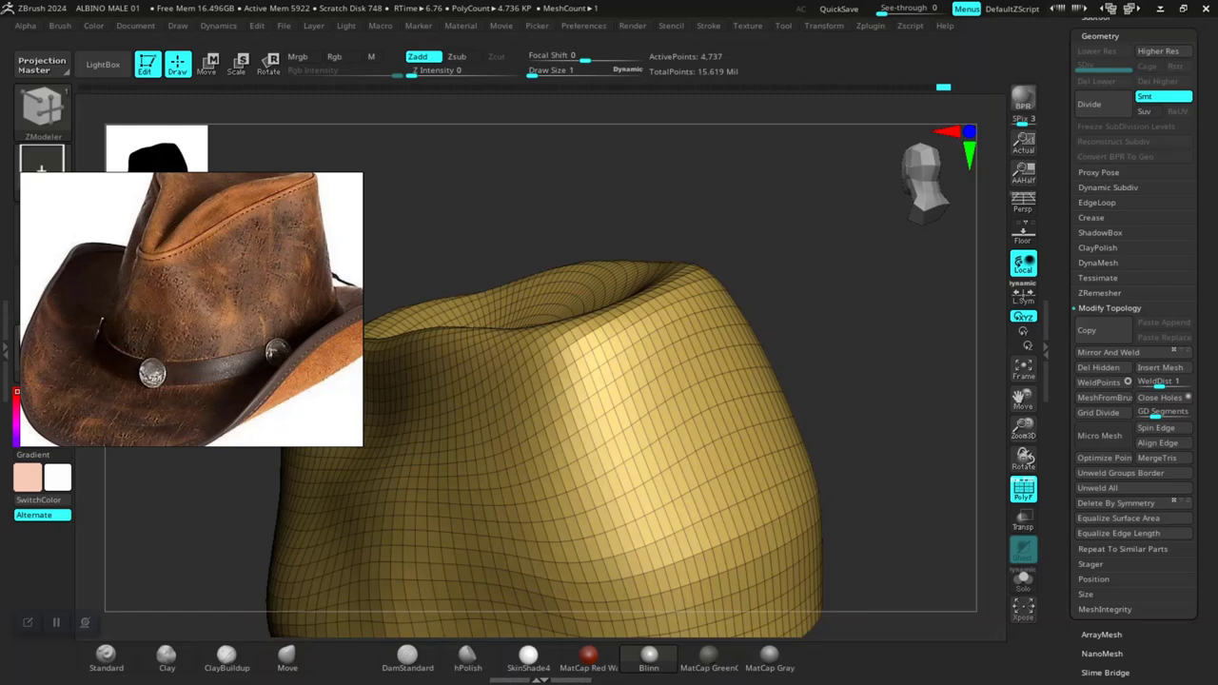
key(ctrl+shift+z)
Step: Inspect the new crown band, toggling the brim's visibility
drag(914, 571, 732, 348)
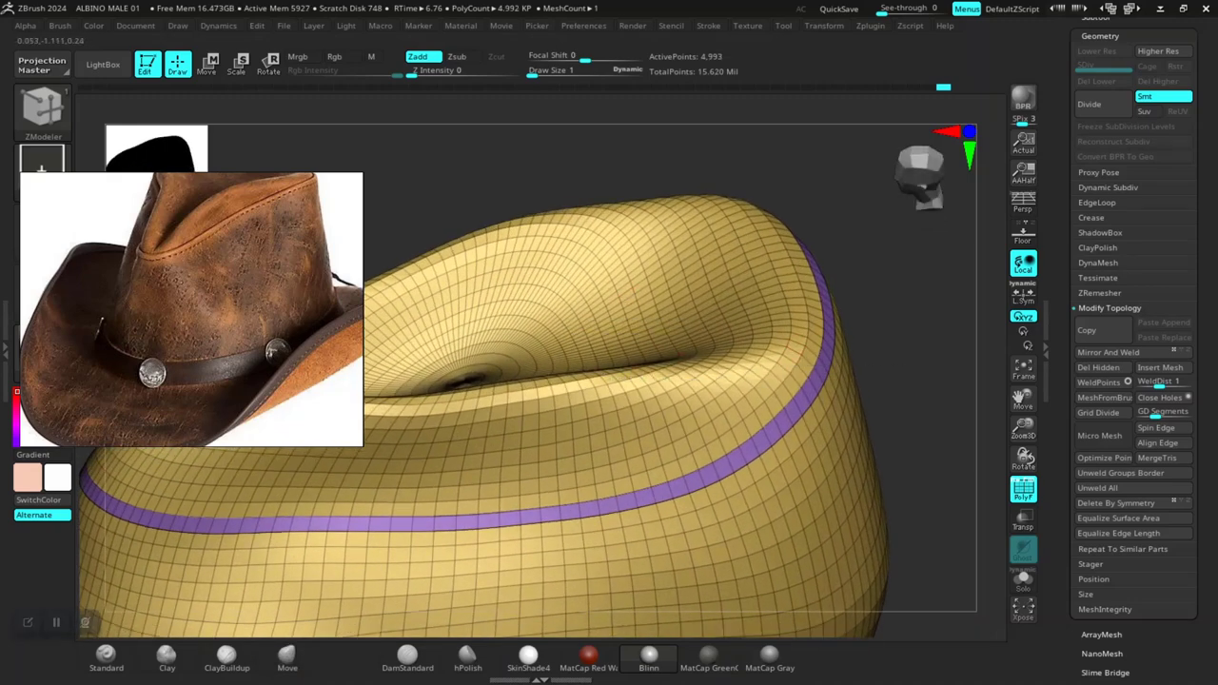
drag(733, 349, 710, 490)
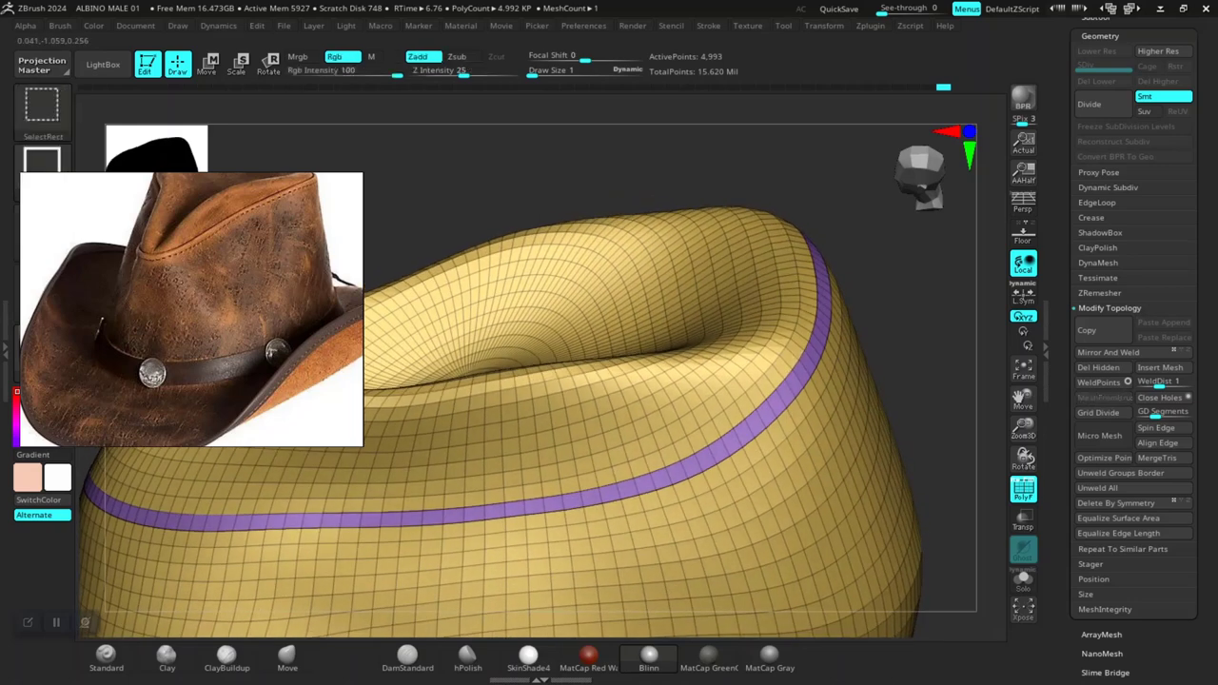
ctrl+shift+click(710, 490)
ctrl+shift+click(719, 509)
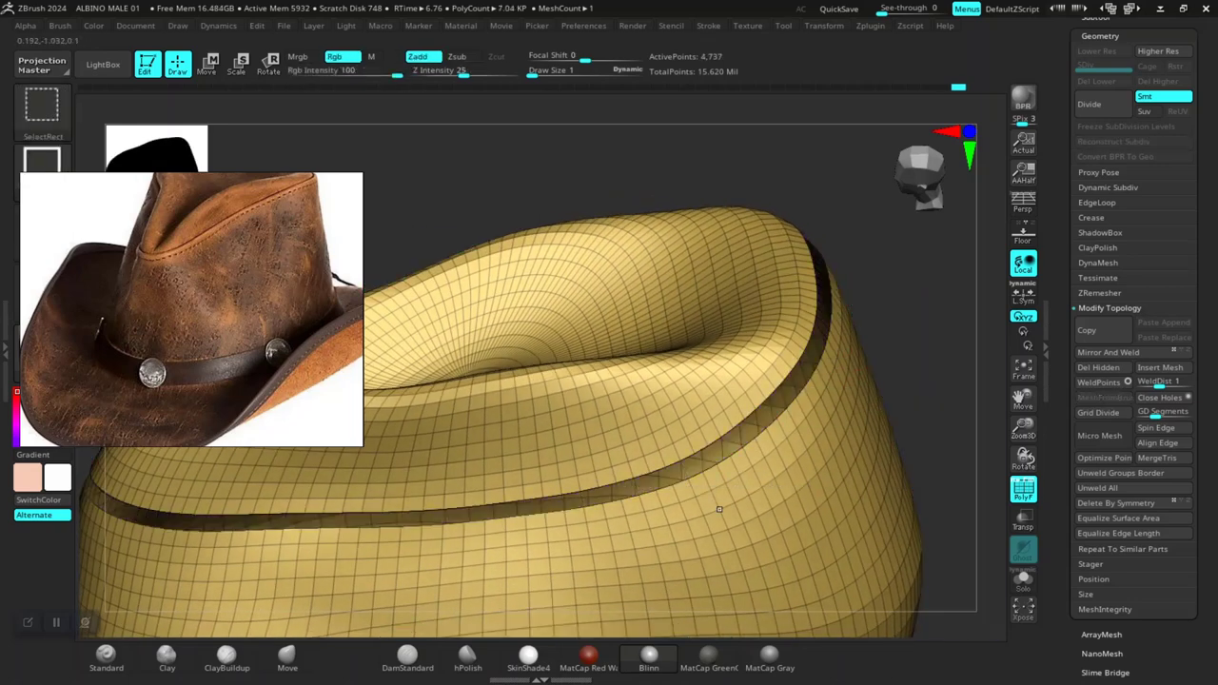
Step: Reselect ZModeler and try grouping the visible body as one polygroup, then undo
key(b)
key(z)
key(m)
scroll(1134, 381, down, 5)
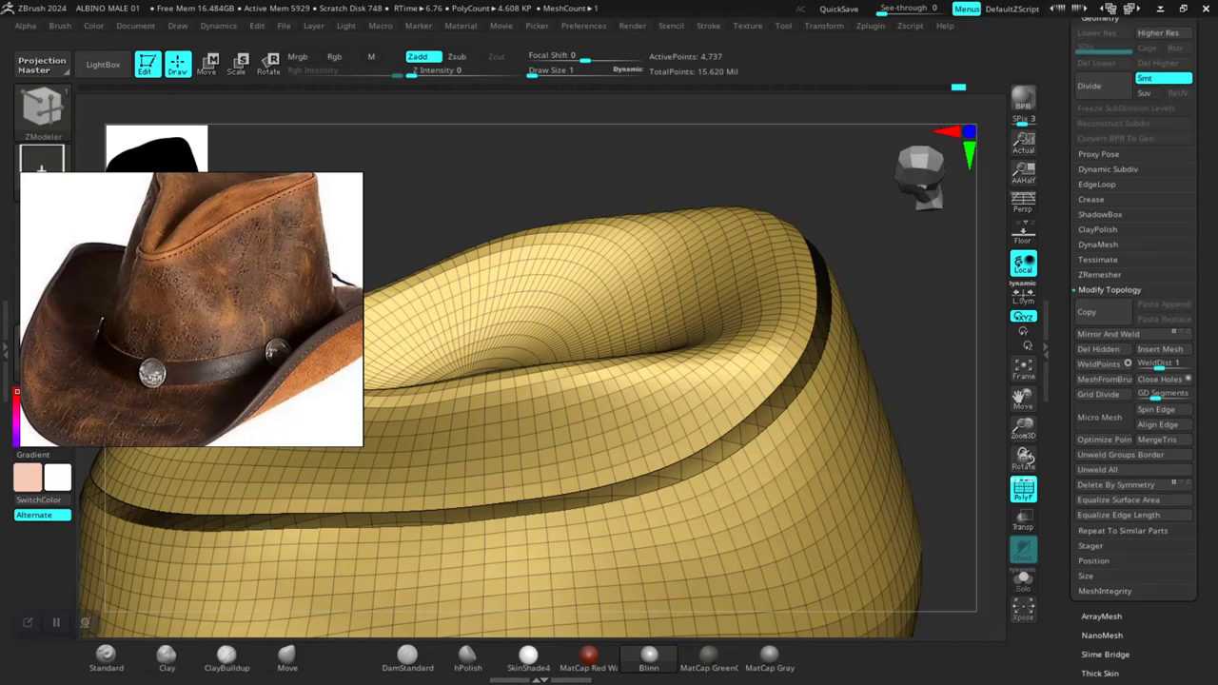
click(1103, 525)
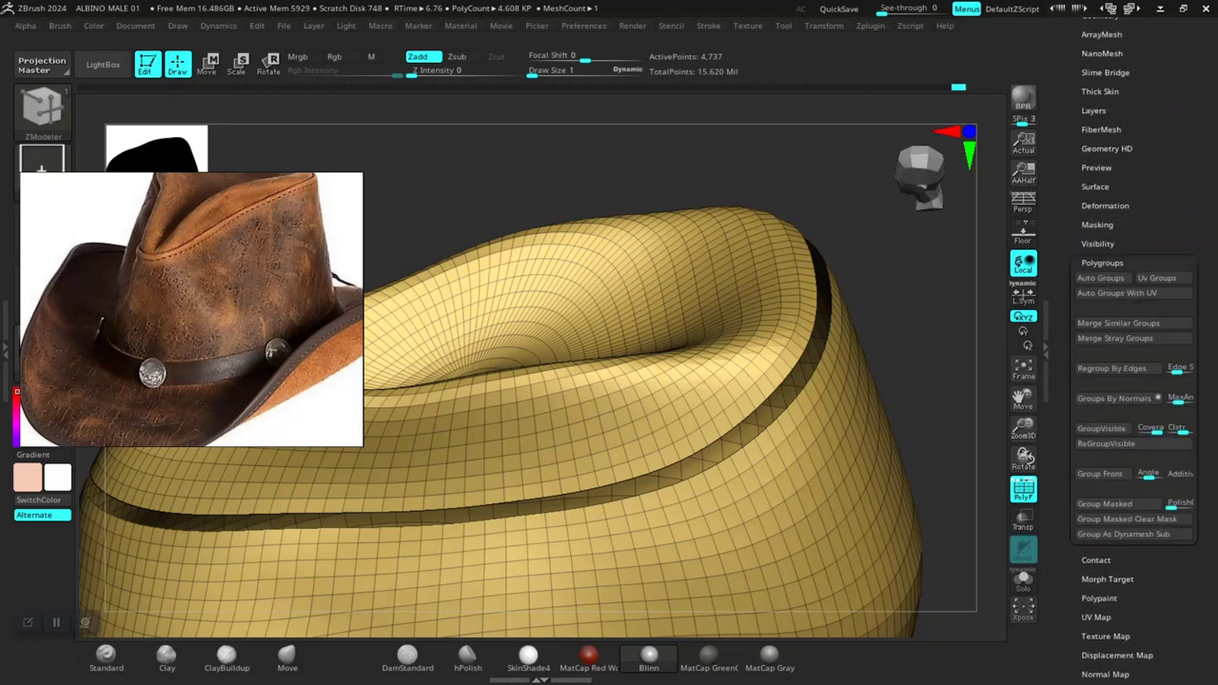
click(1123, 534)
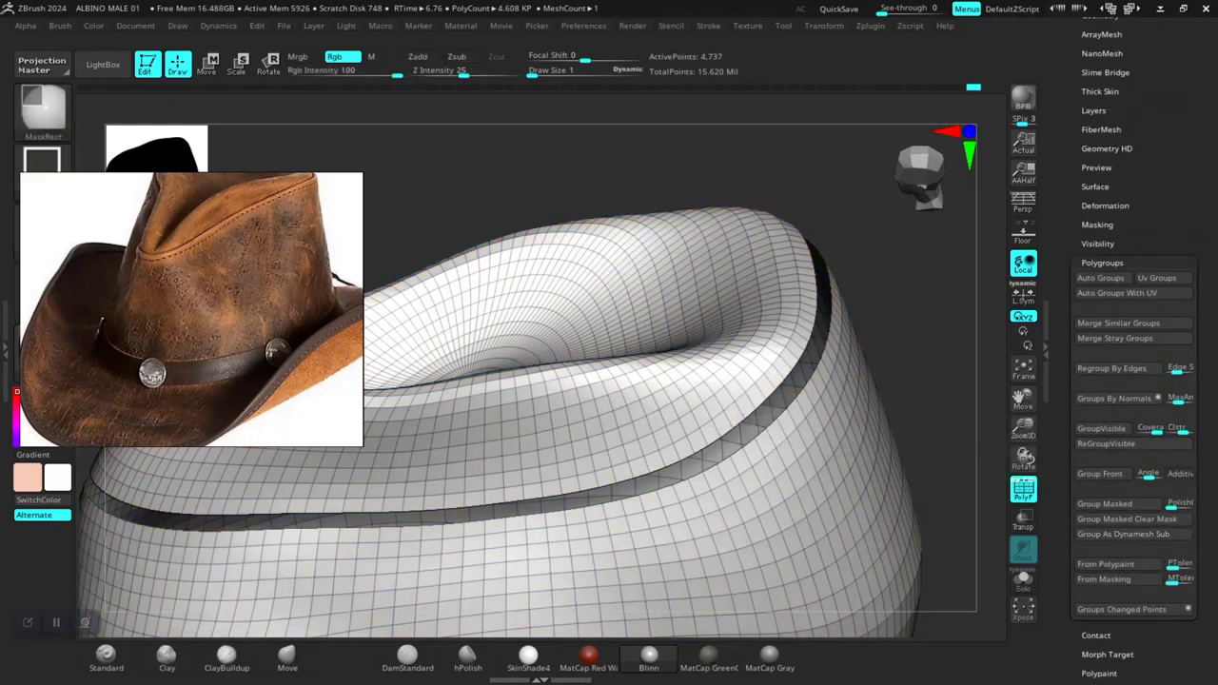
key(ctrl+z)
Step: Auto Group the hat, isolate the purple crown-side band, and turn PolyFrame off
click(1101, 277)
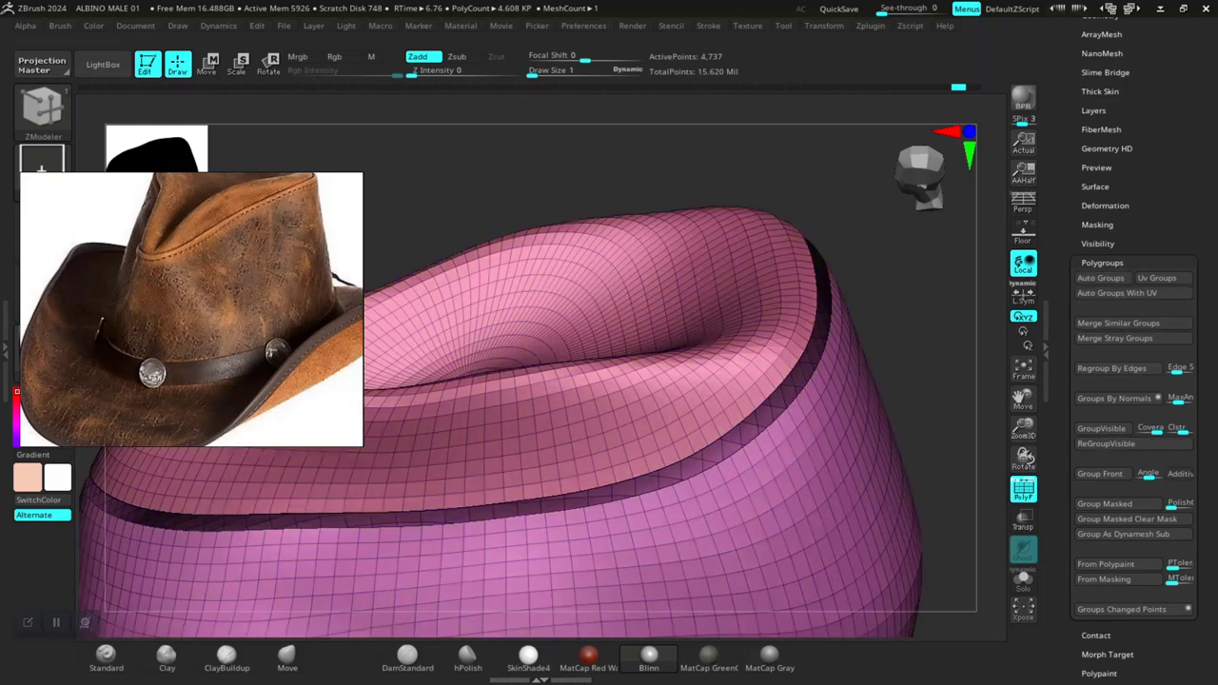
ctrl+shift+click(712, 463)
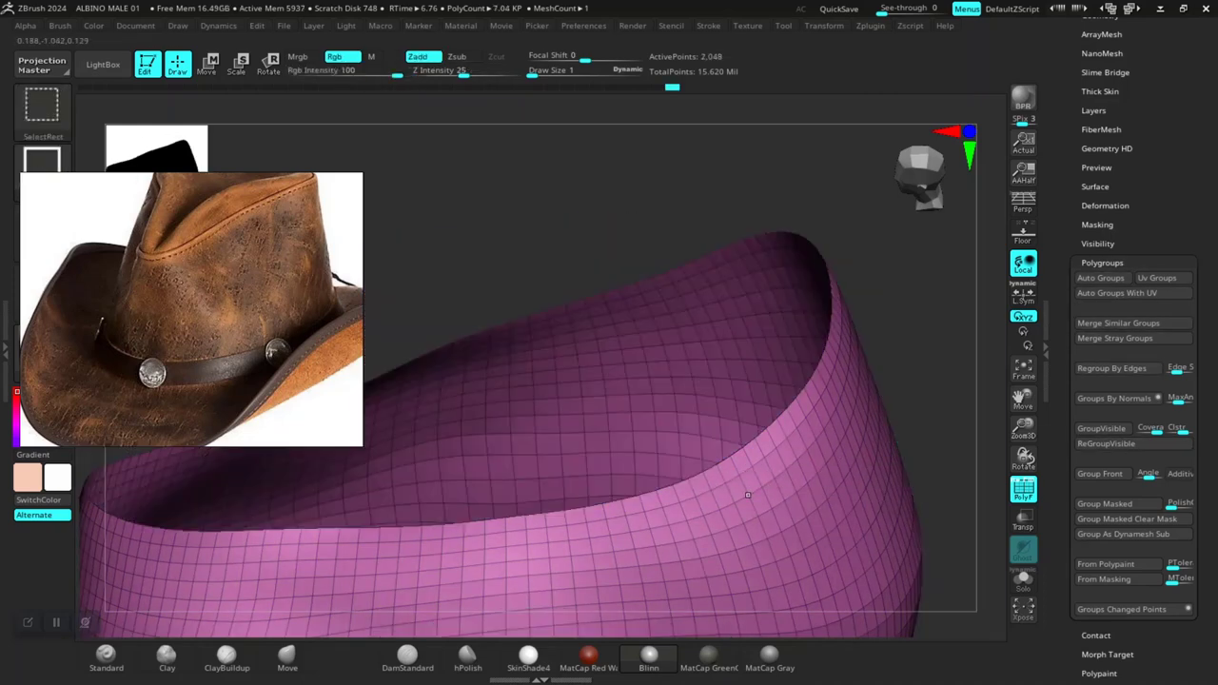
ctrl+shift+click(715, 461)
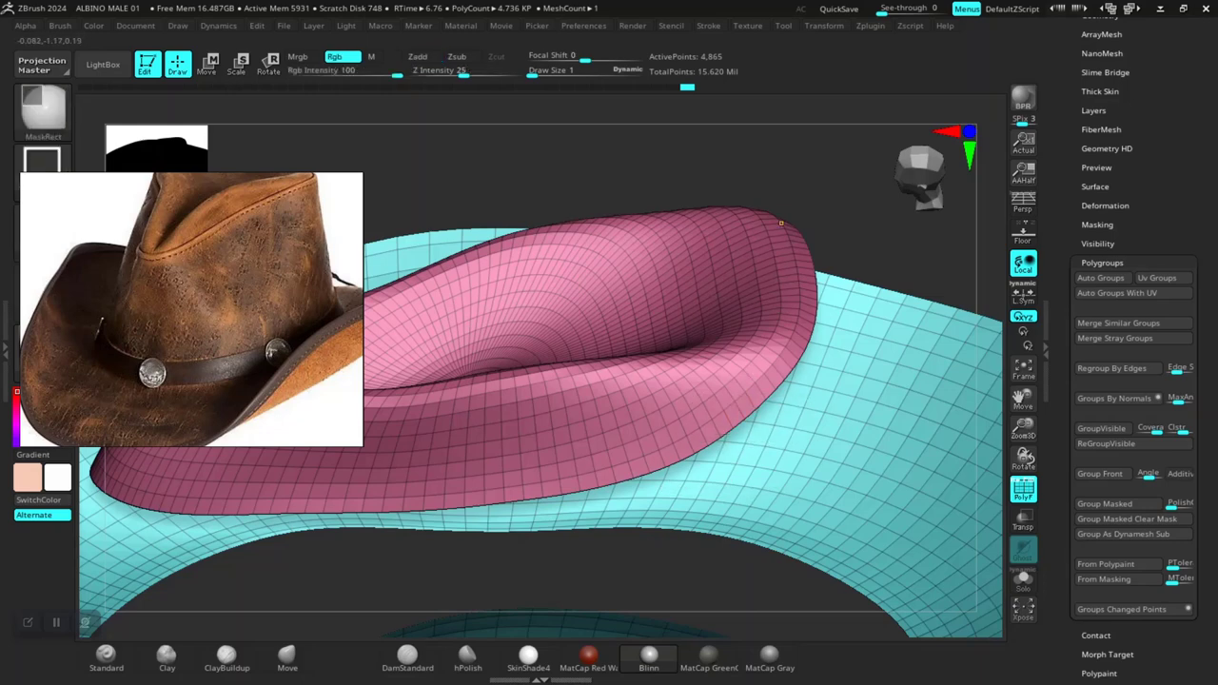
ctrl+shift+click(761, 362)
ctrl+shift+click(831, 295)
key(b)
key(z)
key(m)
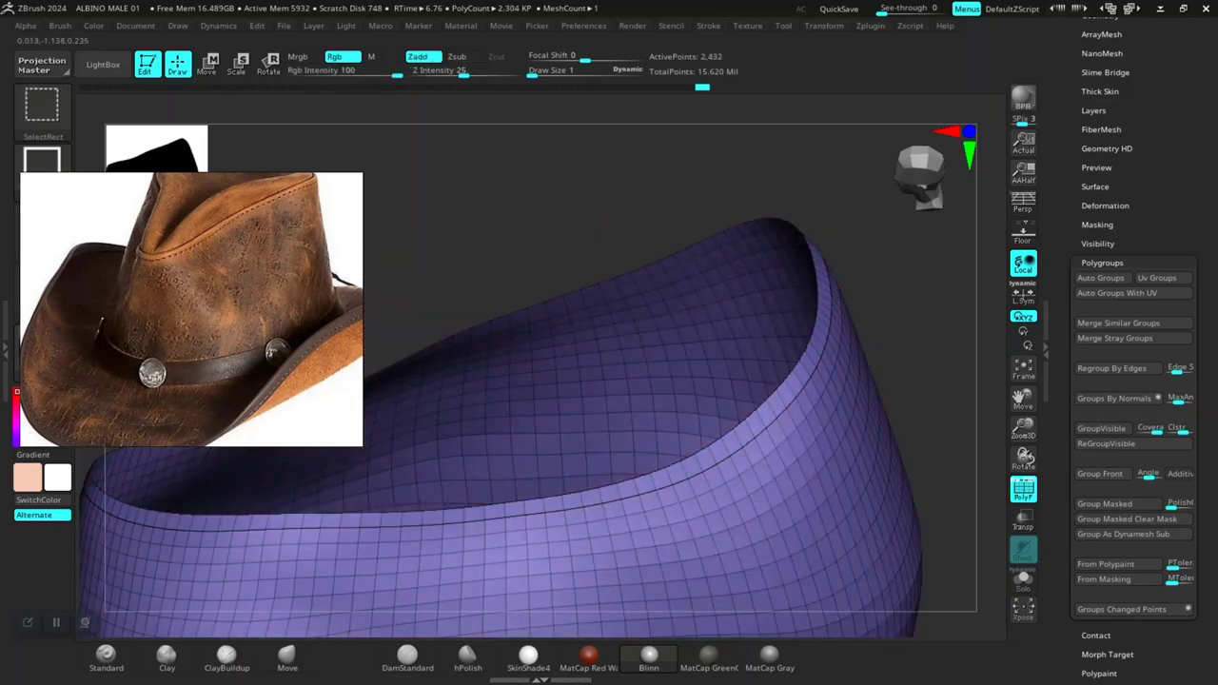
key(shift+f)
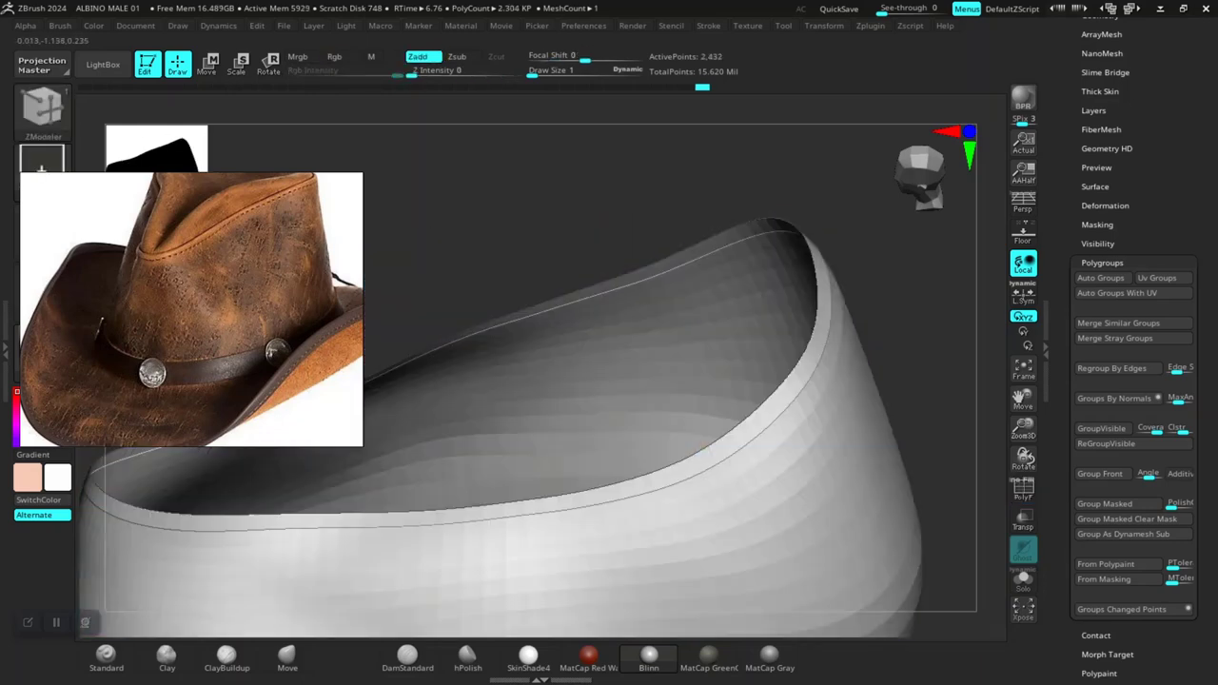
Step: Round off the crown band's top rim with Polish Crisp Edges, then unhide all
click(1105, 206)
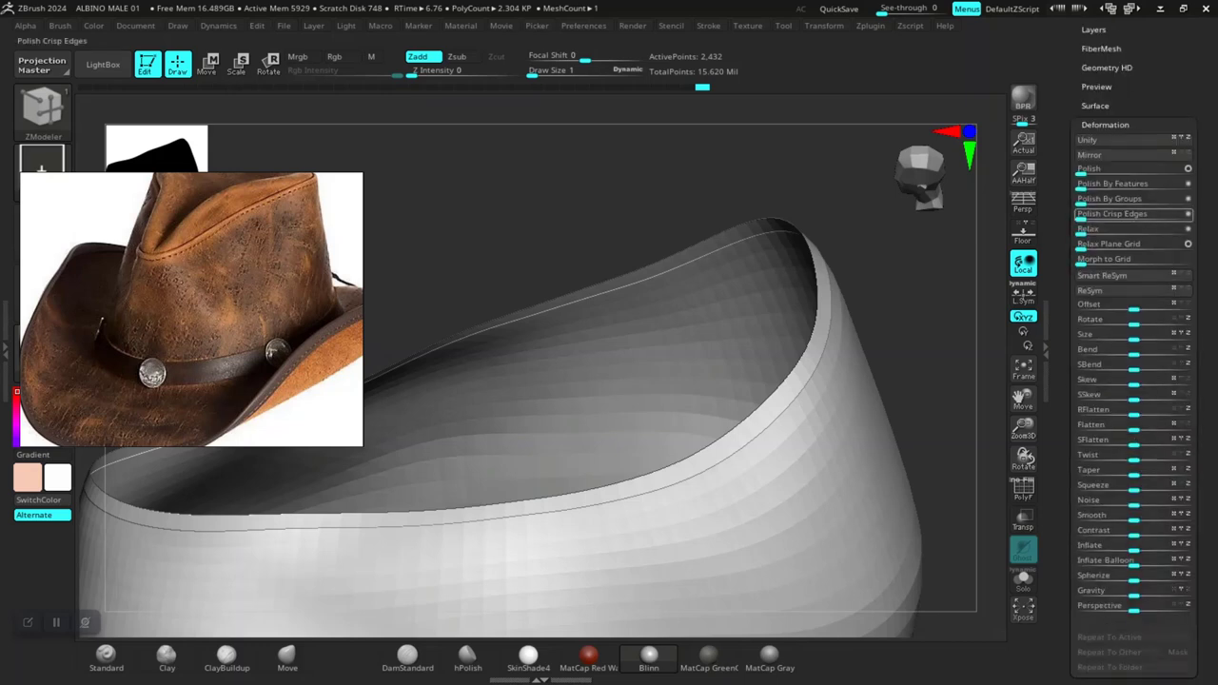
click(1081, 215)
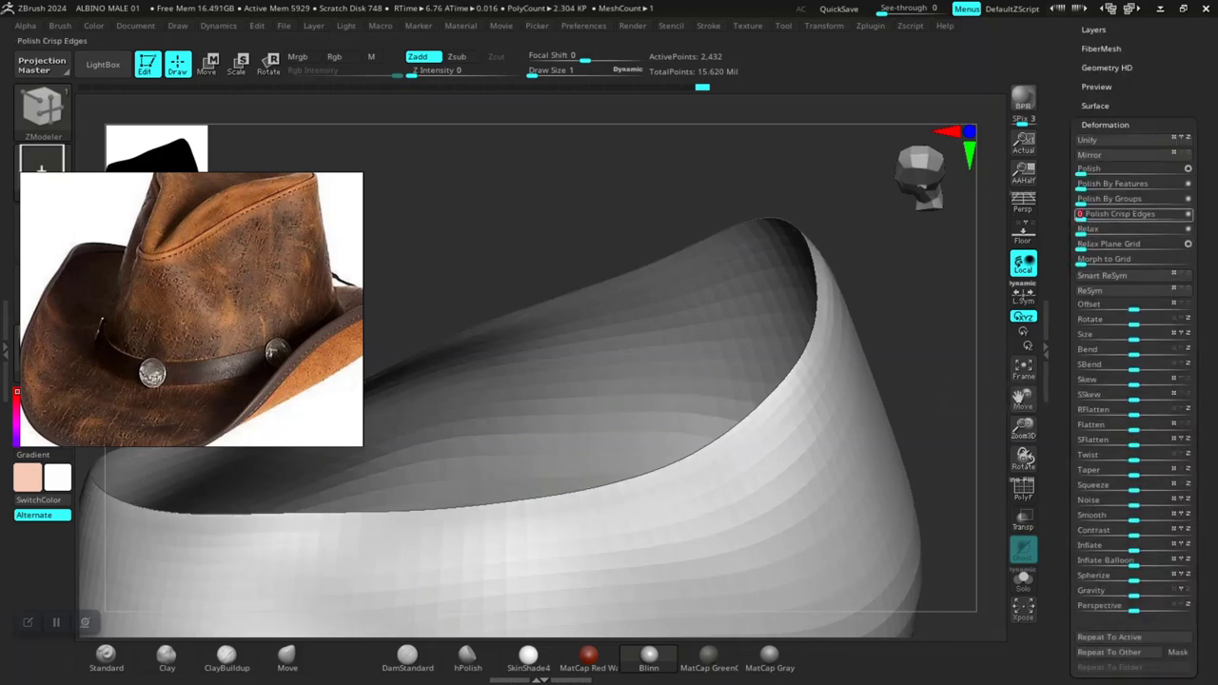
ctrl+shift+click(953, 358)
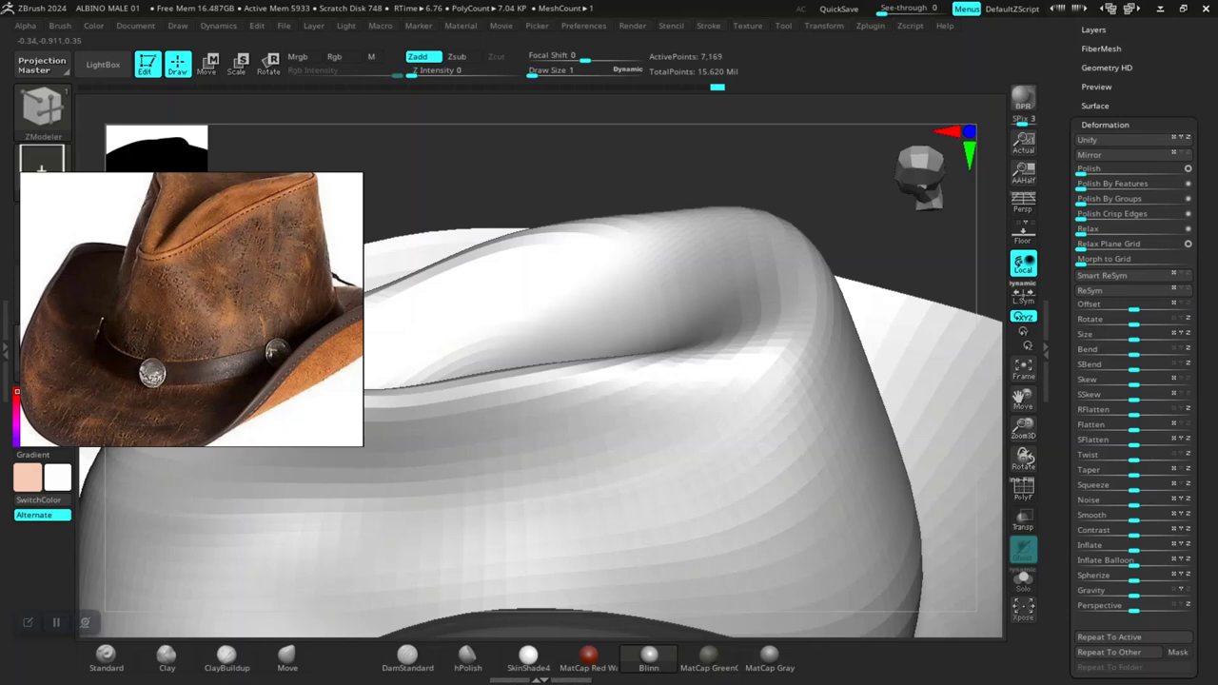
Step: Turn PolyFrame back on and frame the whole hat in a front view
key(shift+f)
key(f)
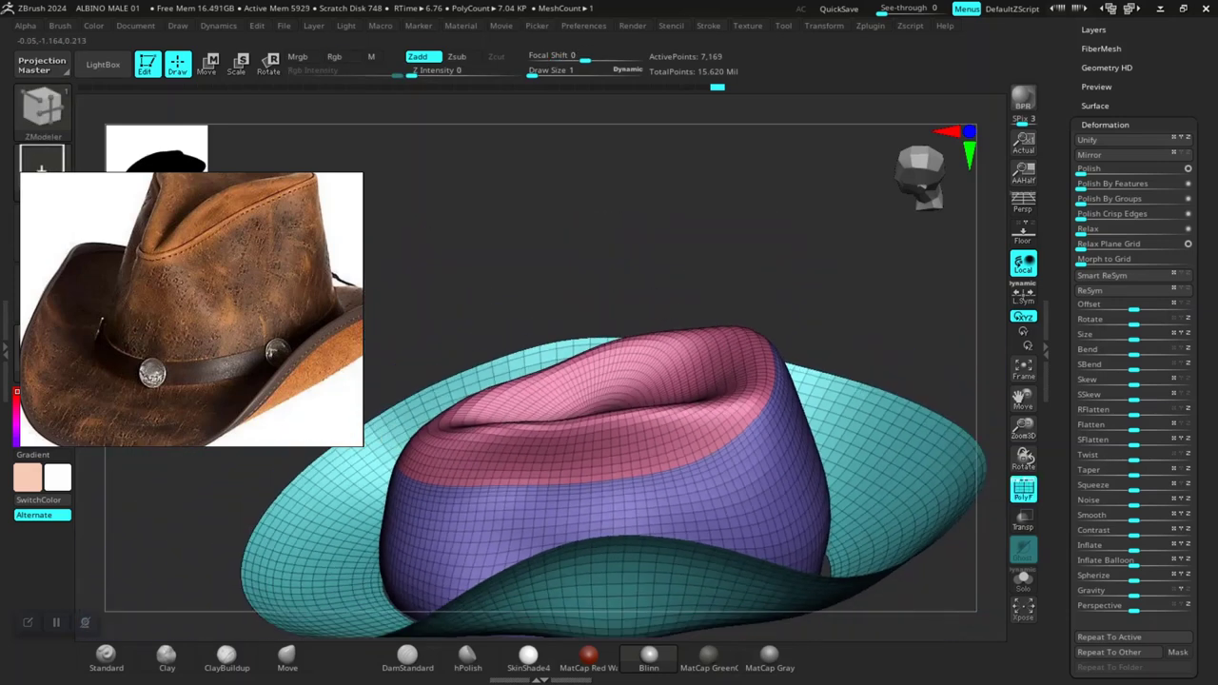
shift+drag(666, 238, 666, 190)
drag(666, 238, 666, 190)
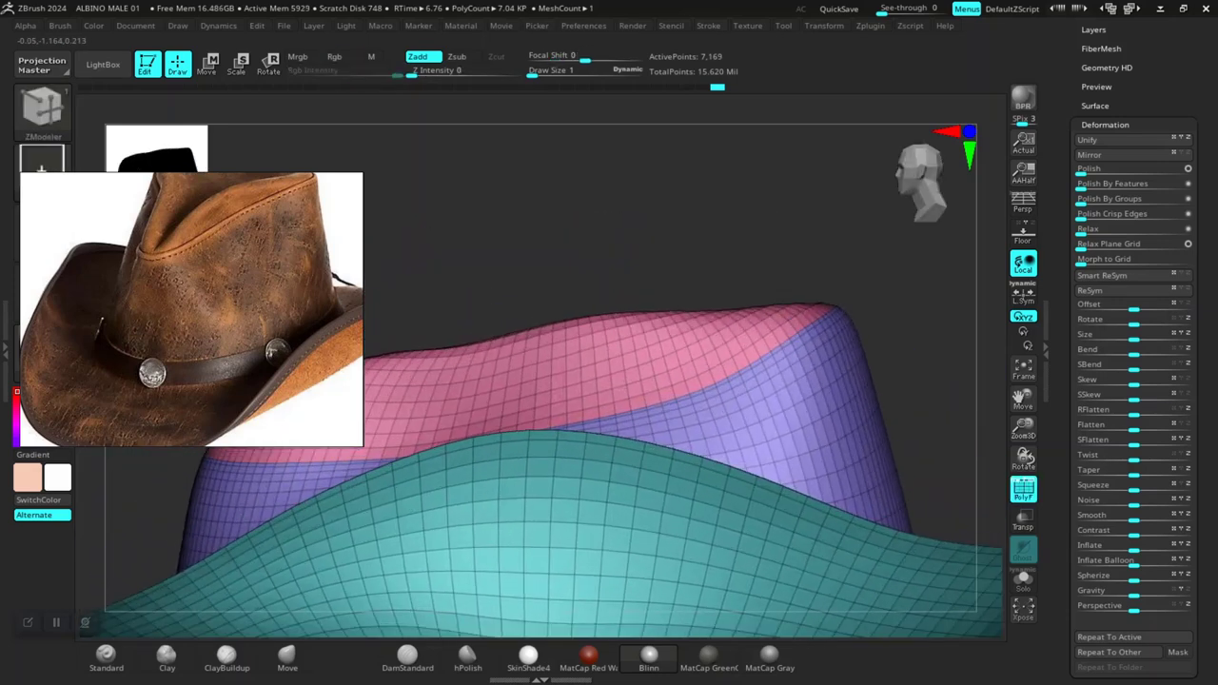
drag(667, 238, 677, 425)
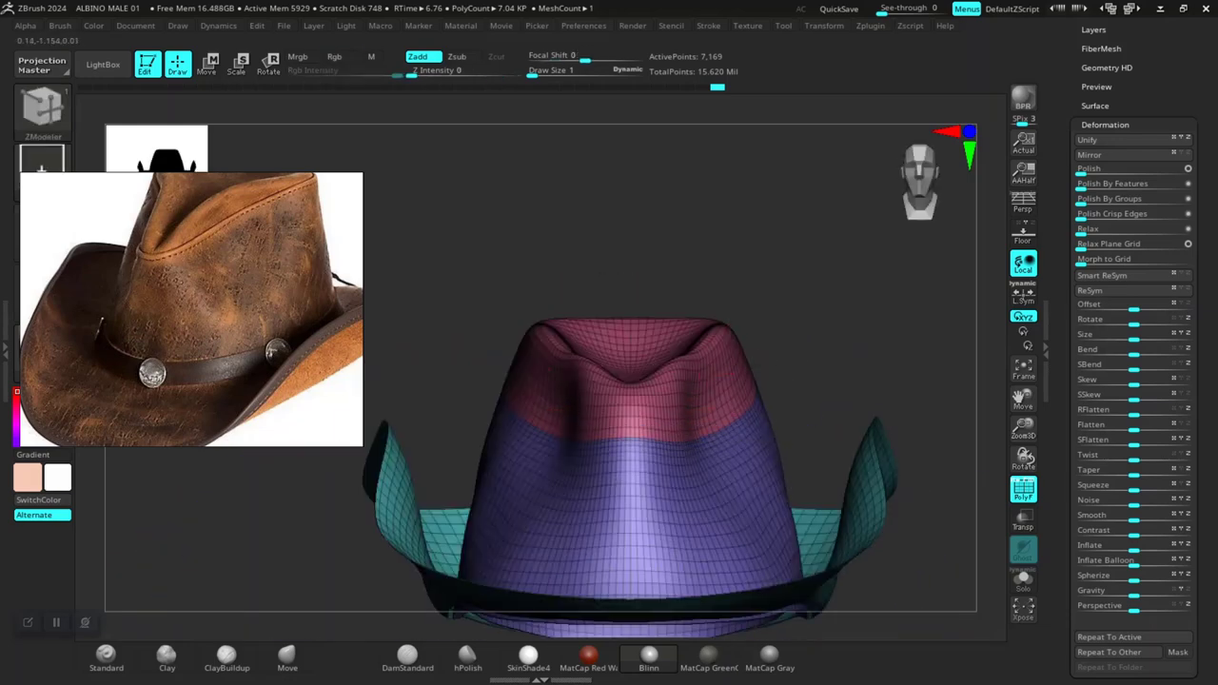
drag(706, 285, 706, 374)
Step: Select the Move brush and orbit to a low side view of the hat
click(286, 656)
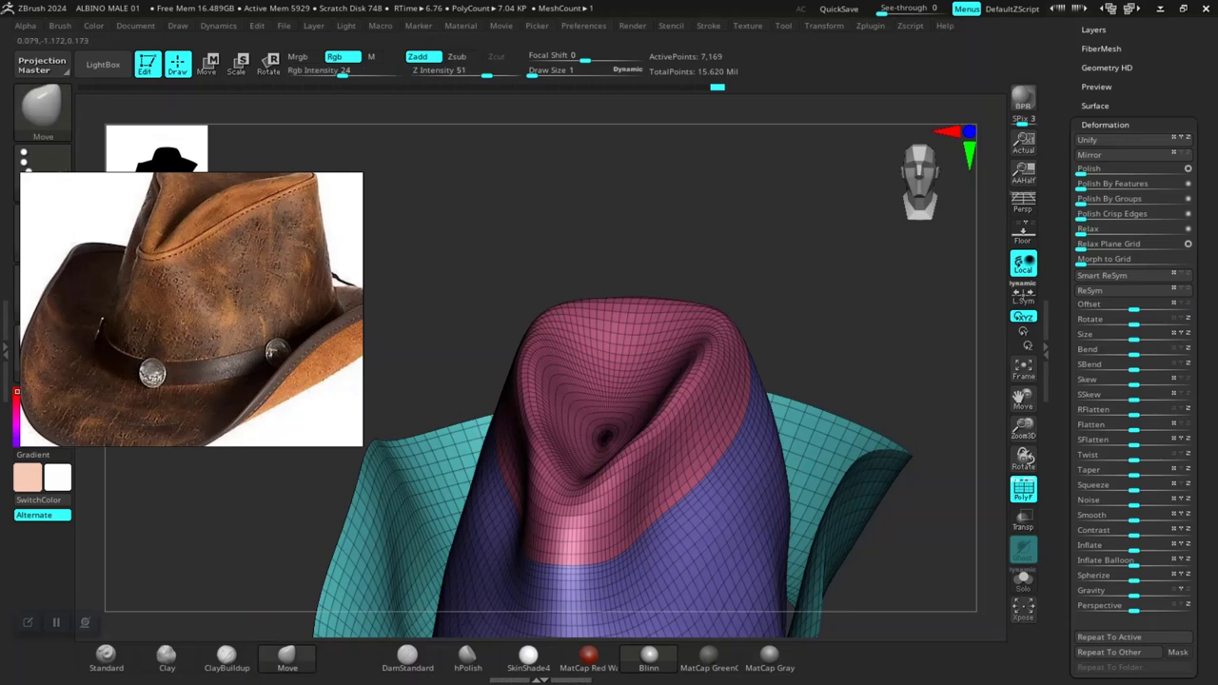
drag(706, 286, 706, 419)
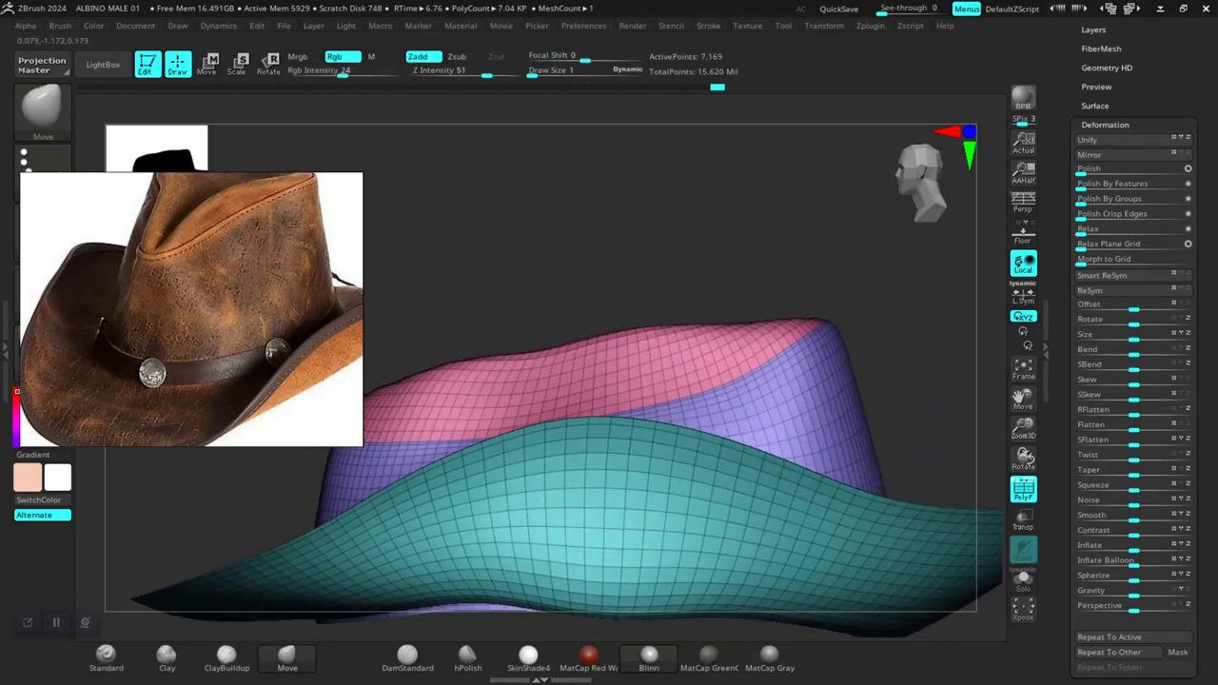
mouse_move(706, 238)
mouse_down()
mouse_move(762, 248)
mouse_move(706, 276)
mouse_move(706, 381)
mouse_up()
mouse_move(706, 238)
mouse_down()
mouse_move(752, 191)
mouse_move(685, 257)
mouse_move(714, 305)
mouse_move(594, 399)
mouse_up()
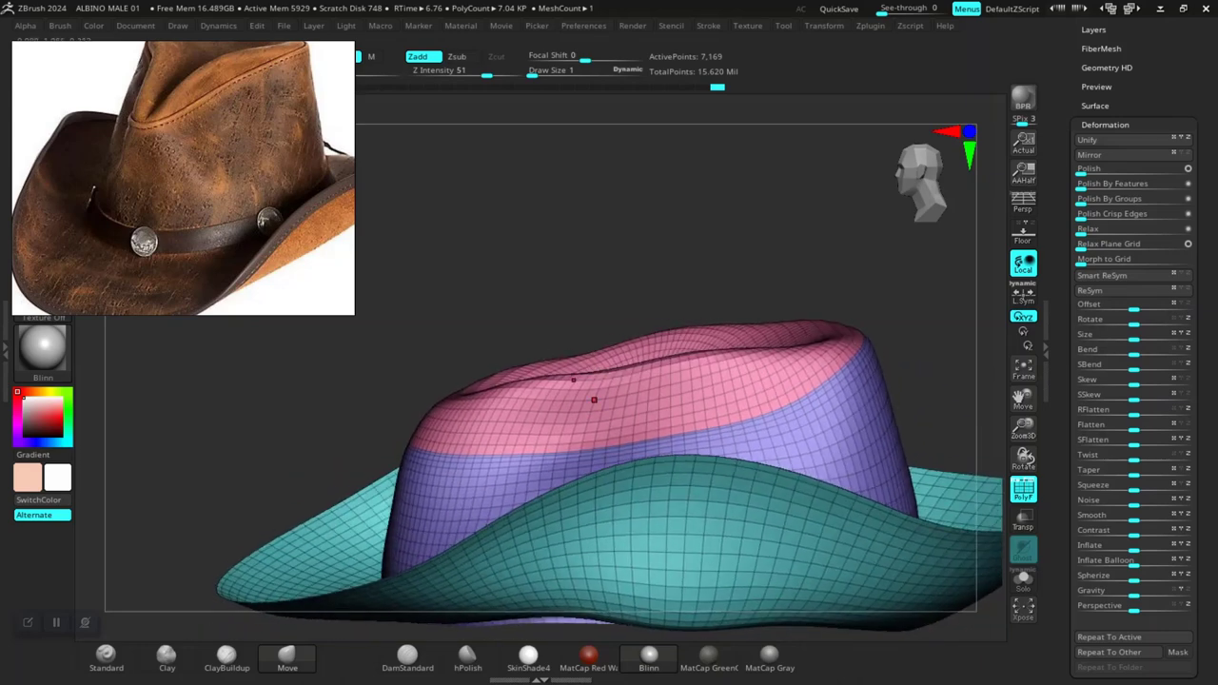
Step: Isolate the pink crown top and purple band in turn, then show the whole hat
ctrl+shift+click(600, 402)
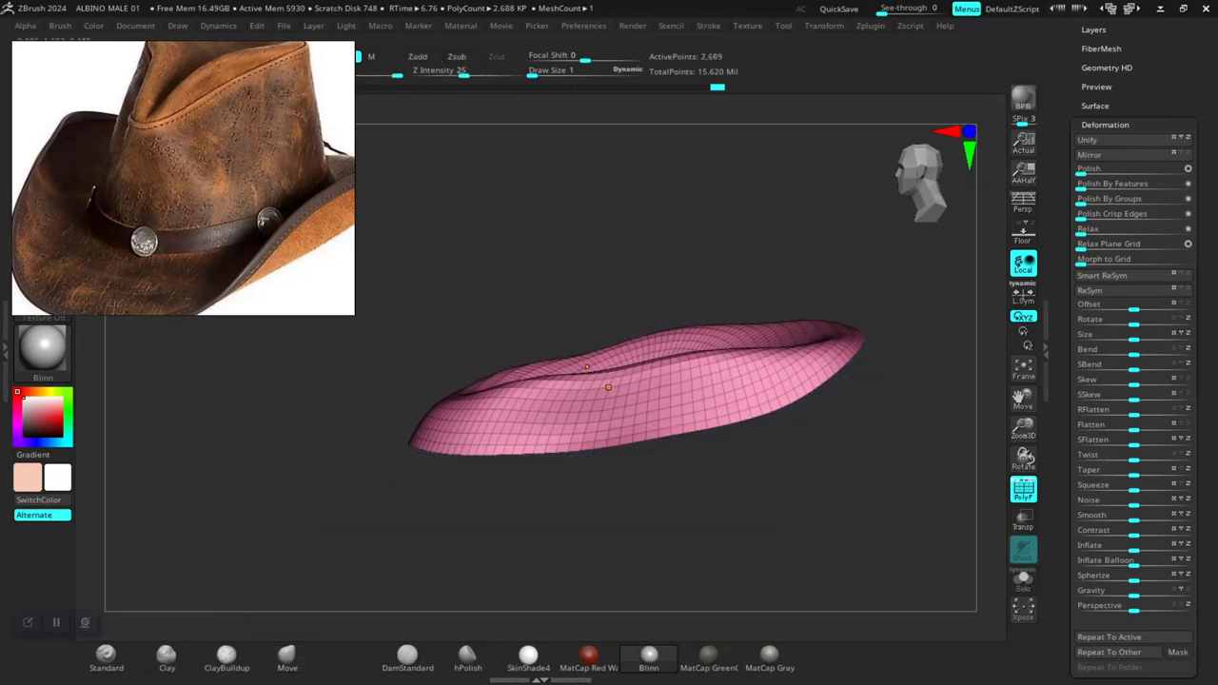
click(286, 655)
ctrl+shift+click(285, 571)
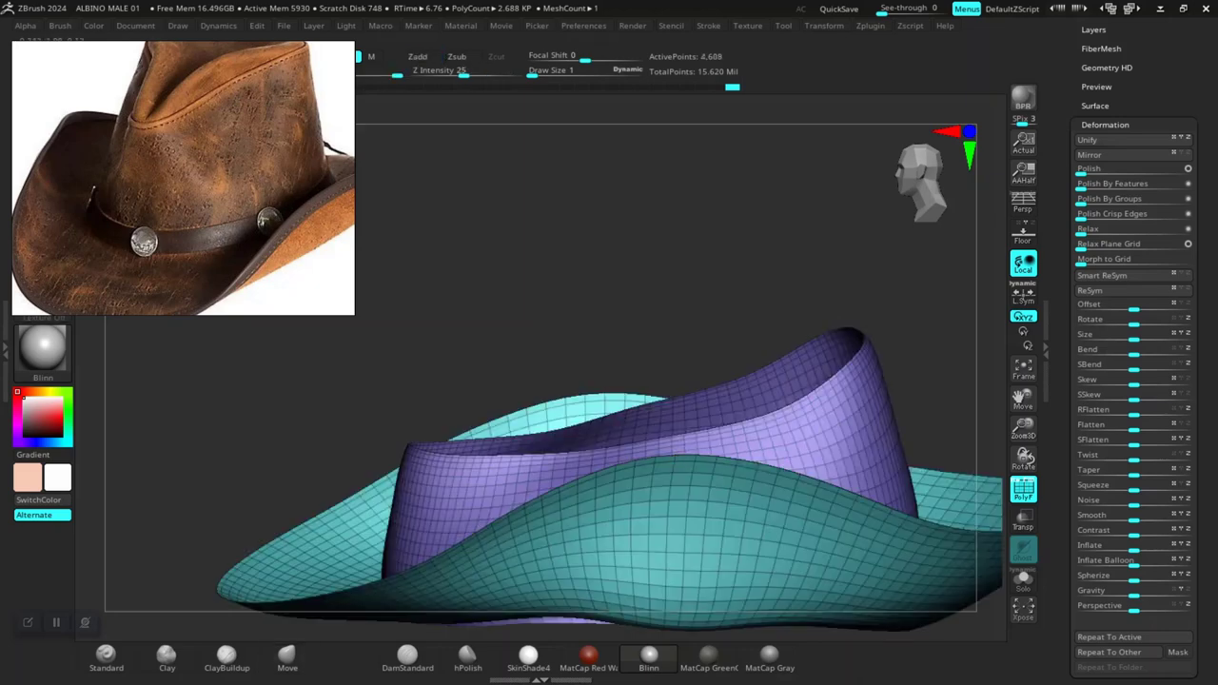
ctrl+shift+click(800, 304)
ctrl+shift+click(800, 388)
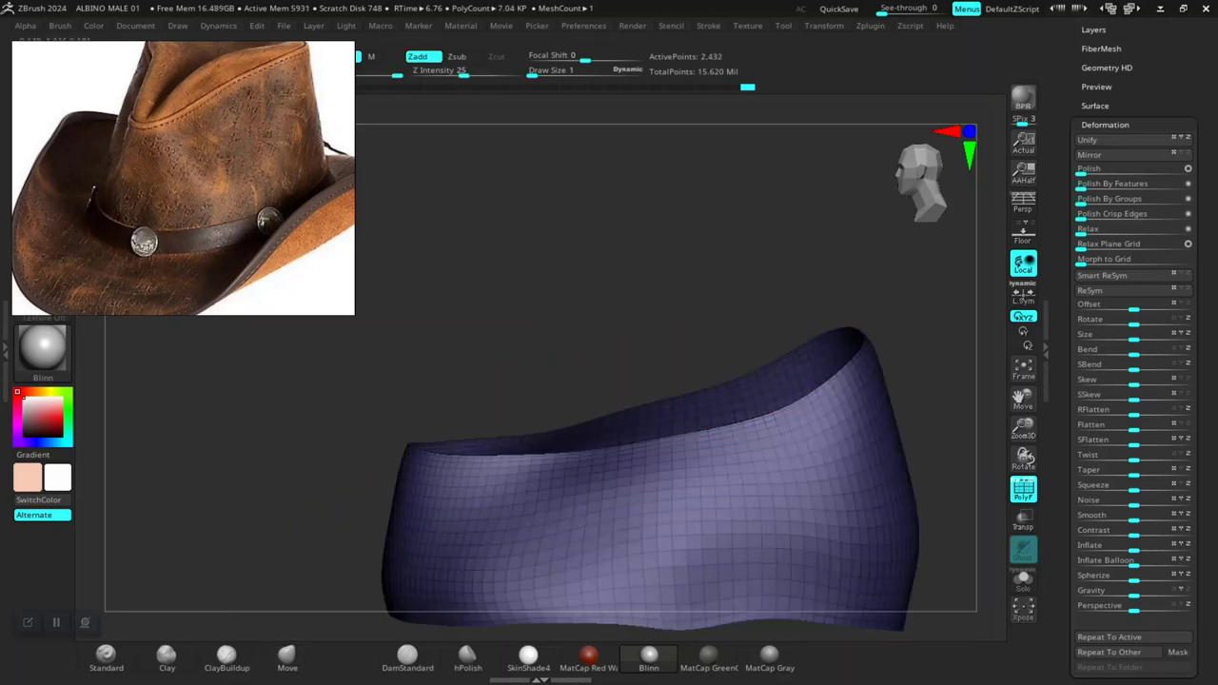
ctrl+shift+click(285, 571)
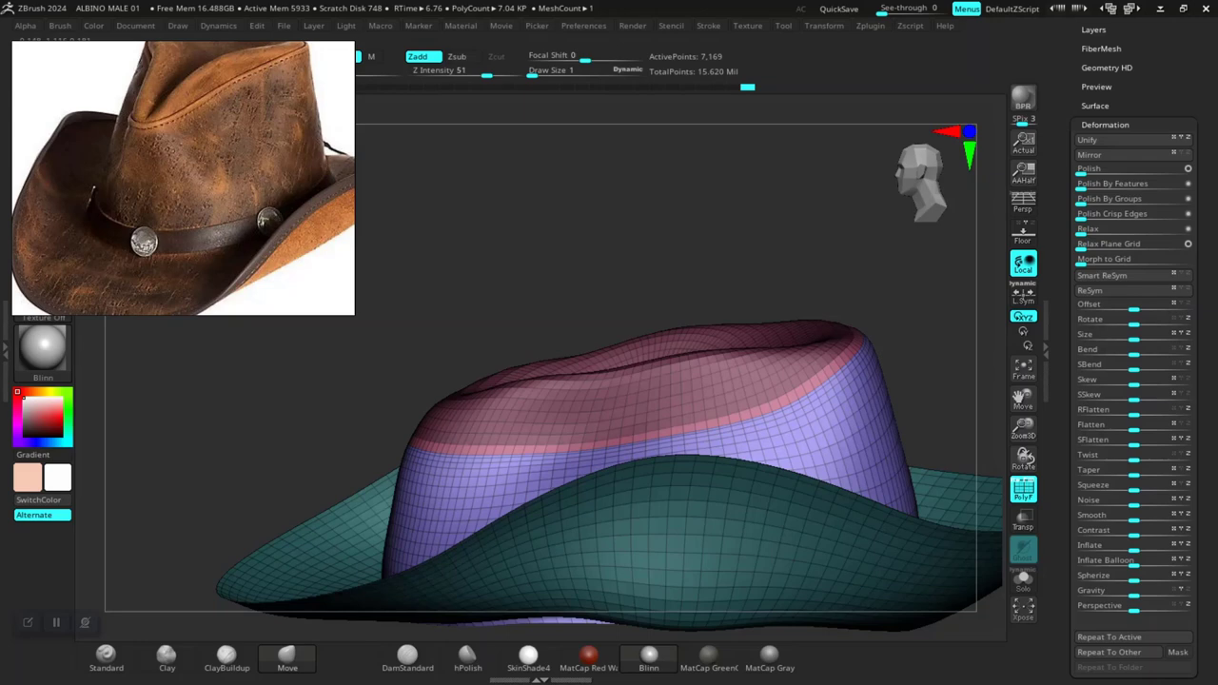
Step: Enlarge the brush to about 85 and orbit to a side profile
key(space)
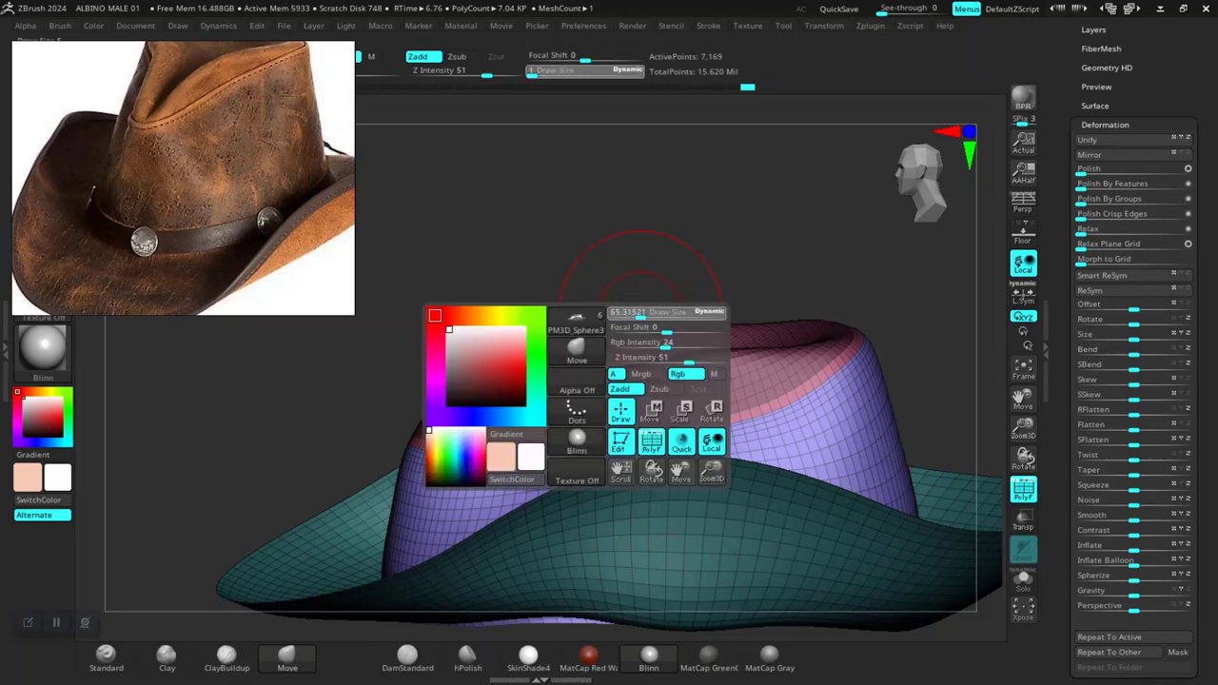
drag(285, 238, 400, 400)
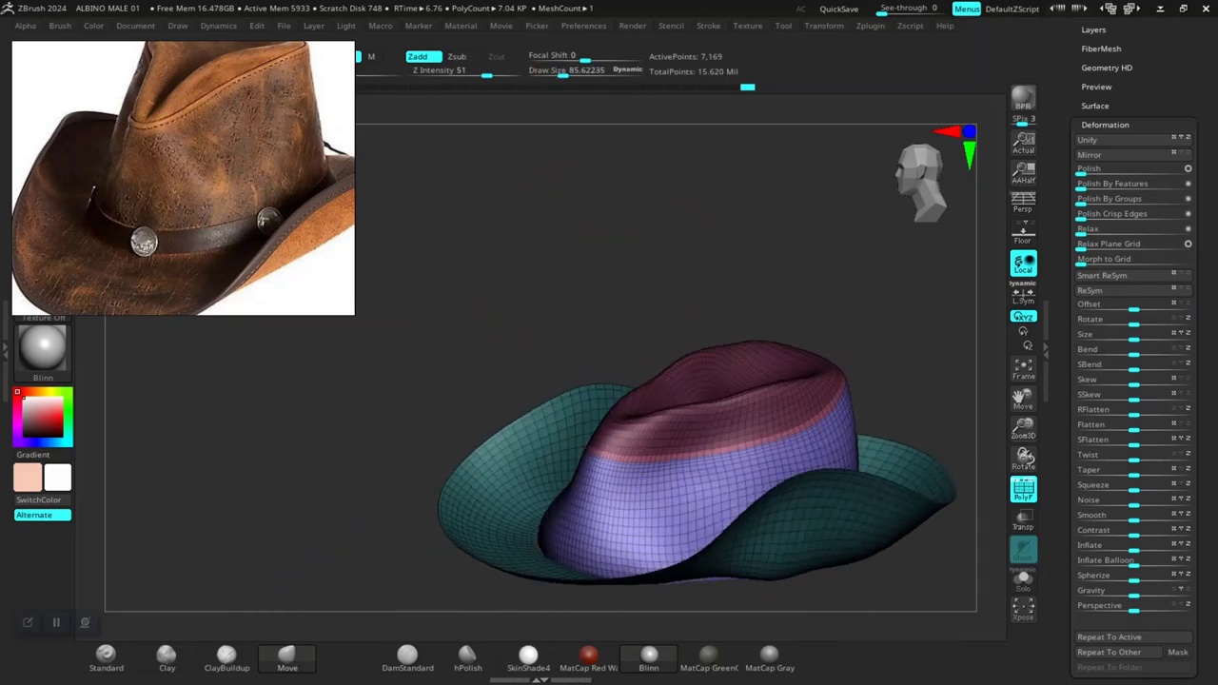
drag(286, 476, 314, 514)
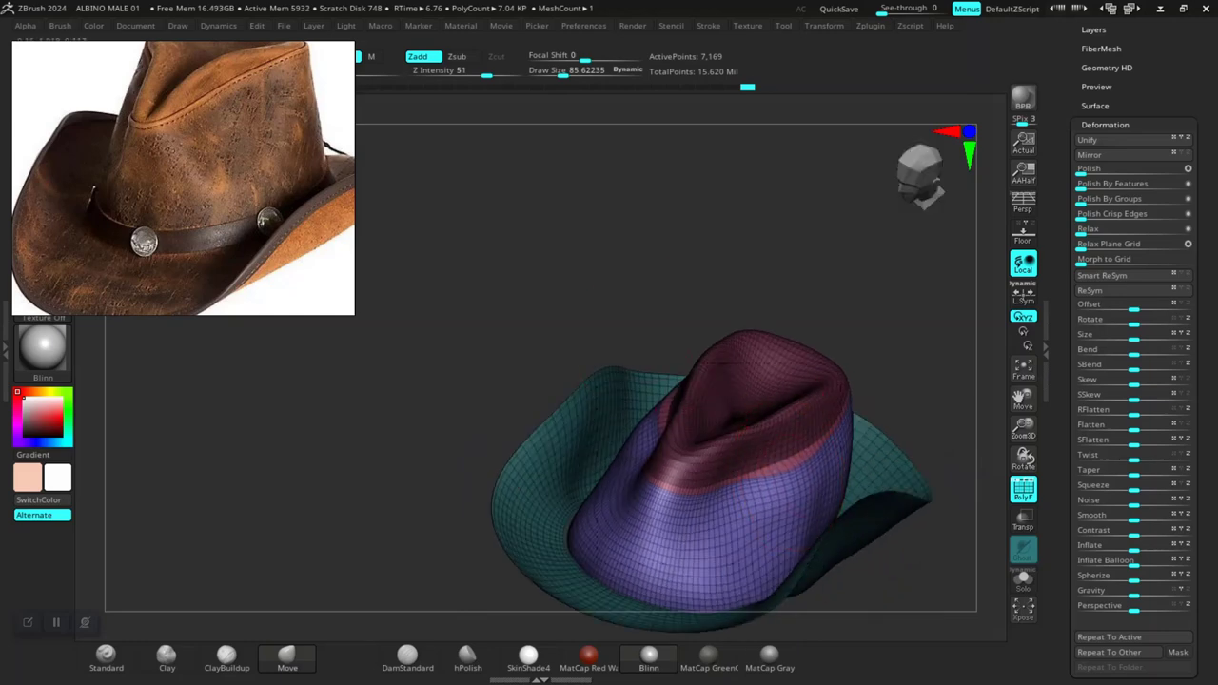
shift+drag(721, 250, 631, 313)
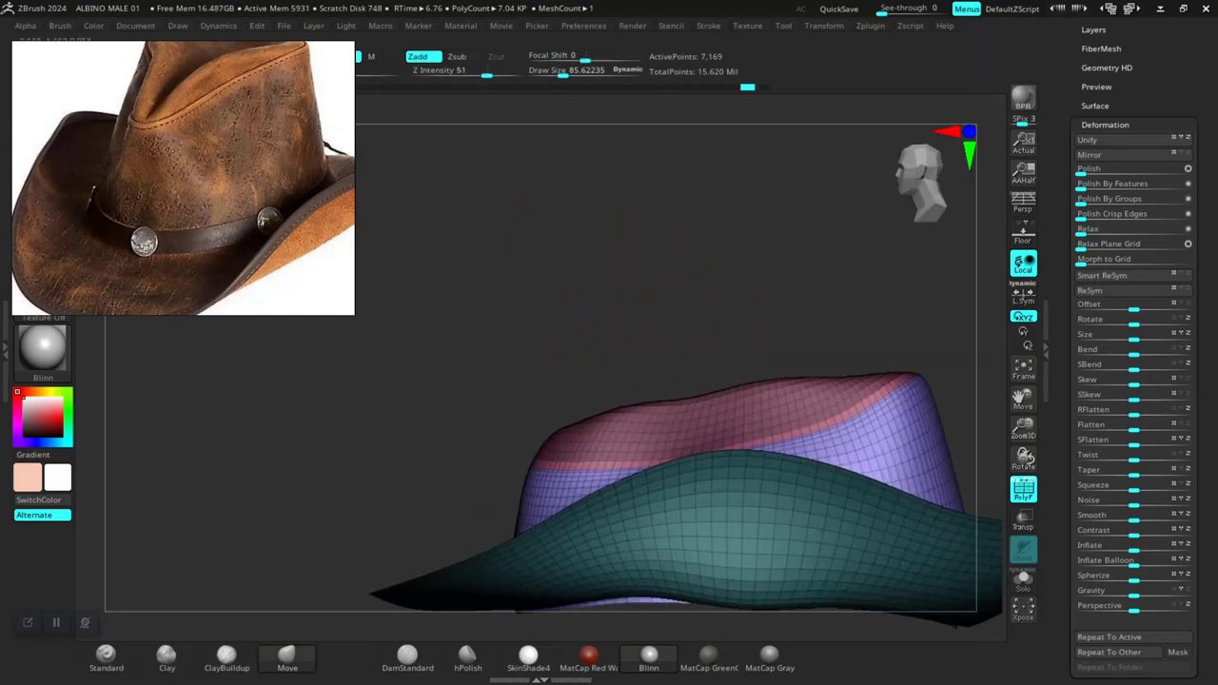
drag(489, 218, 586, 255)
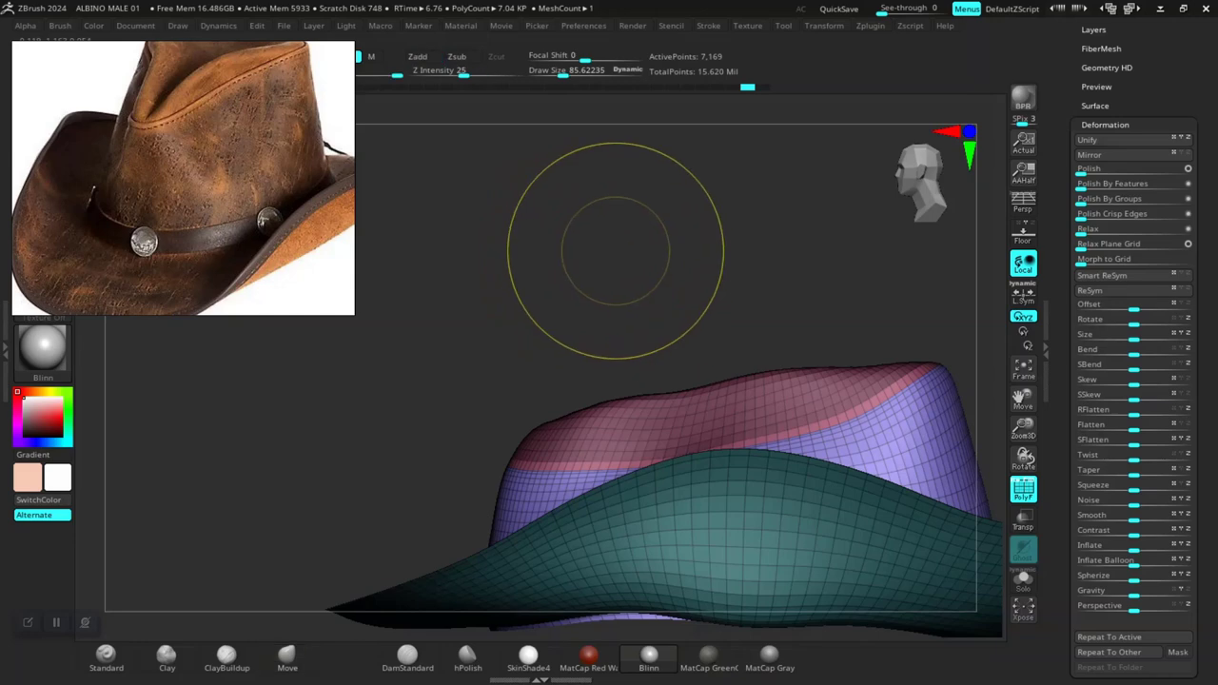
drag(634, 335, 691, 298)
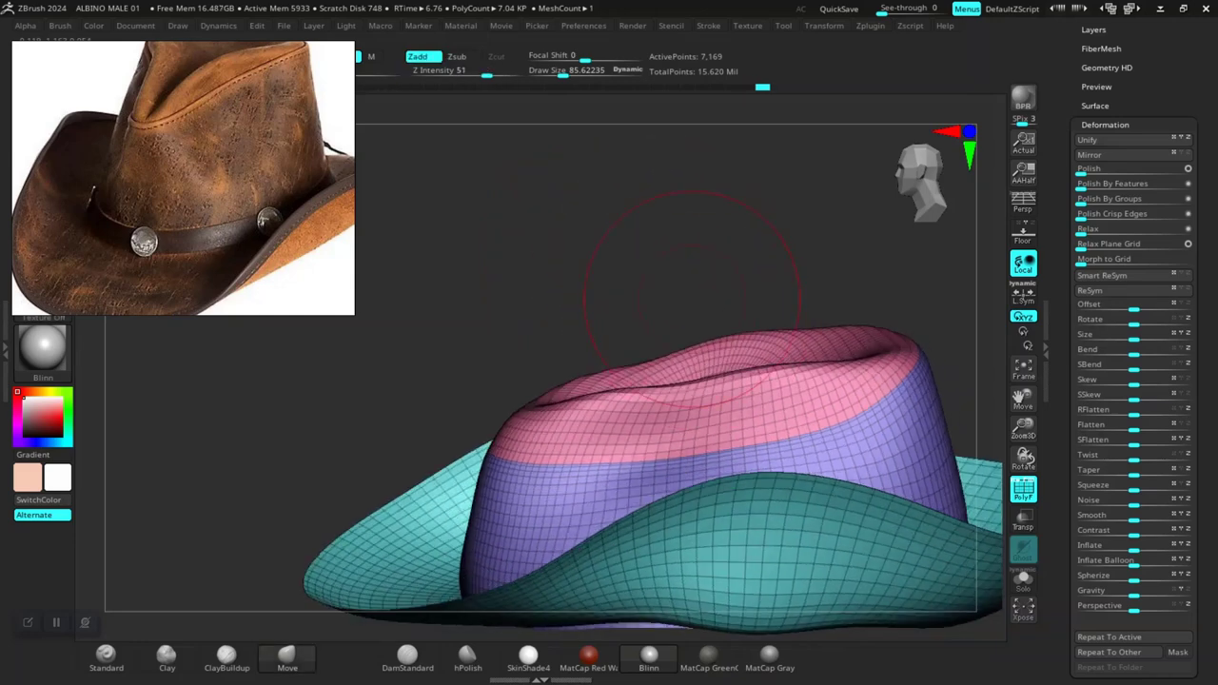
Step: Isolate the pink crown top, then unhide the brim and band
ctrl+shift+click(701, 407)
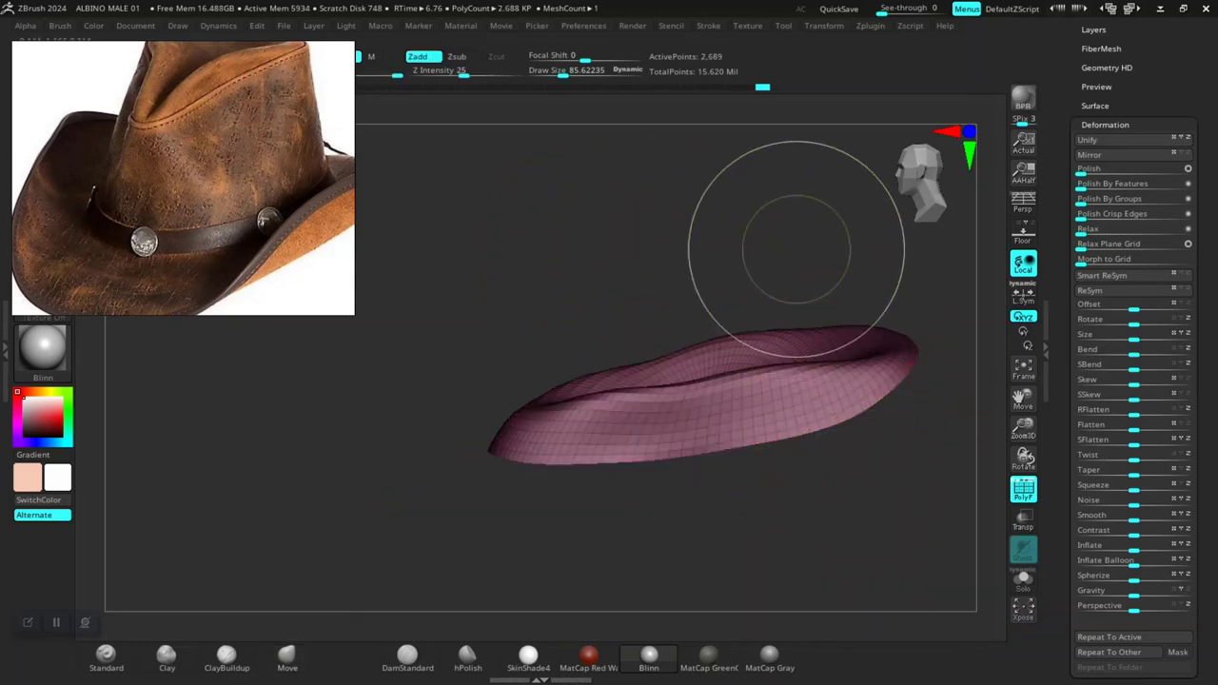
ctrl+shift+click(763, 238)
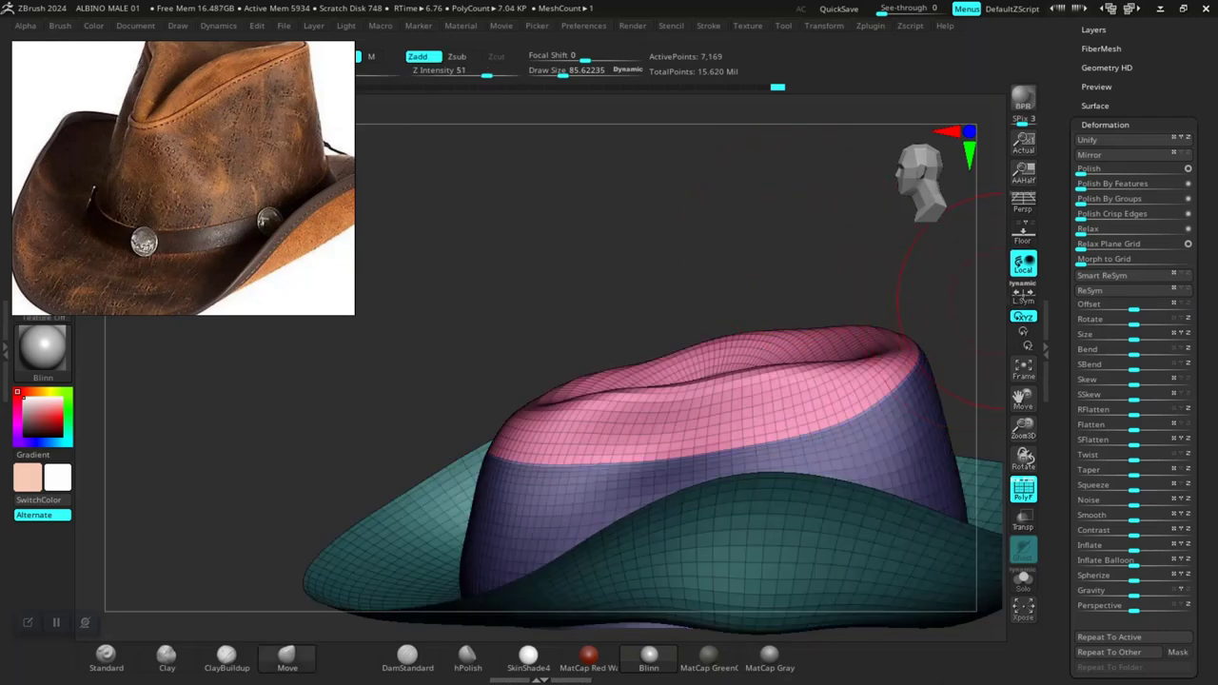
scroll(1133, 380, up, 5)
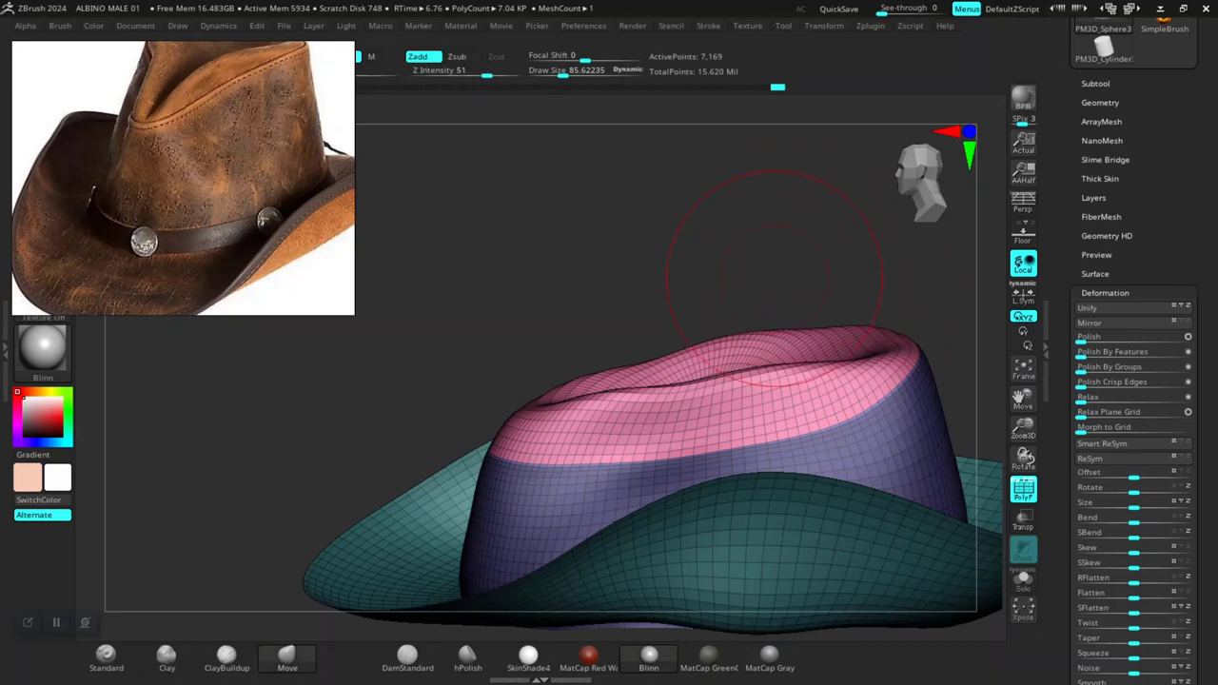
Step: Clear the mask, isolate the pink crown, and Split Hidden into subtool PM3D_Sphere3D3_1
ctrl+drag(828, 267, 851, 279)
ctrl+shift+click(798, 414)
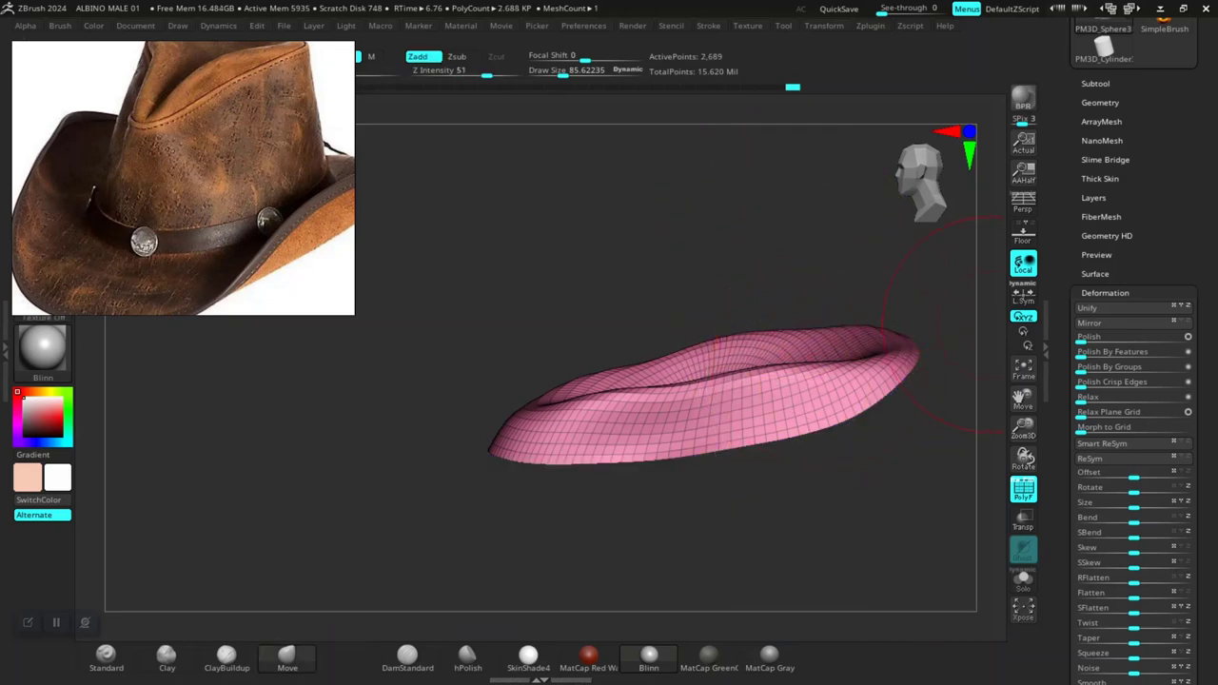
click(1095, 83)
click(1086, 486)
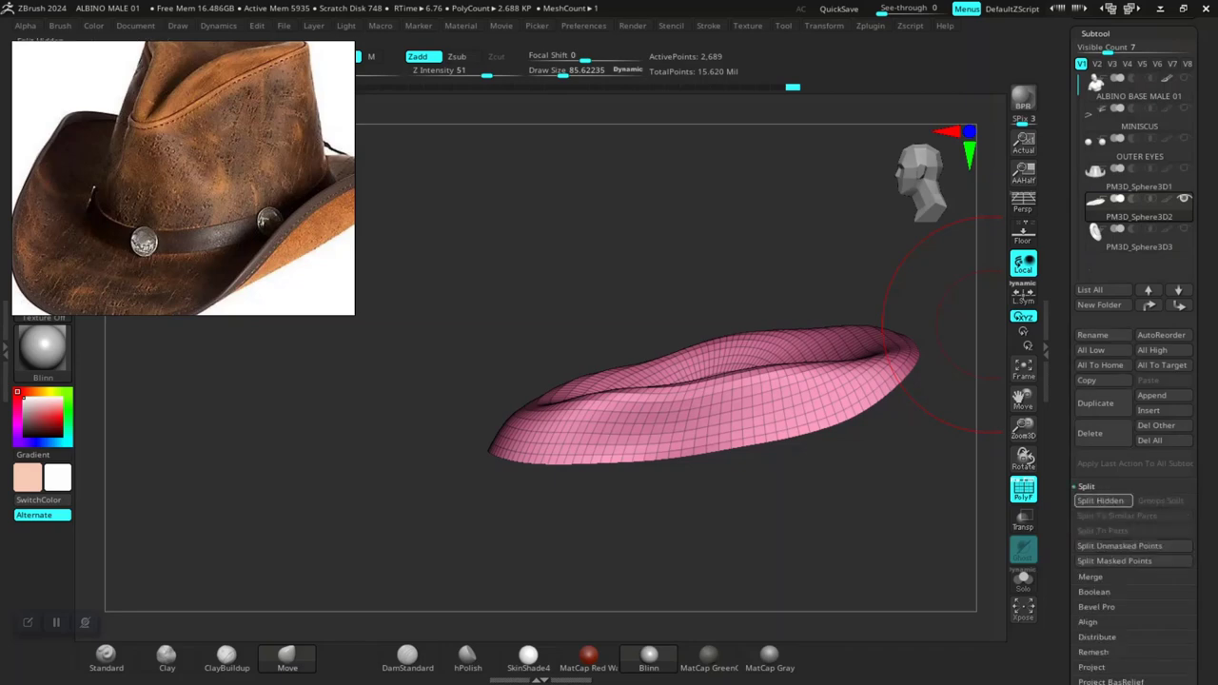
click(1102, 501)
drag(620, 262, 612, 312)
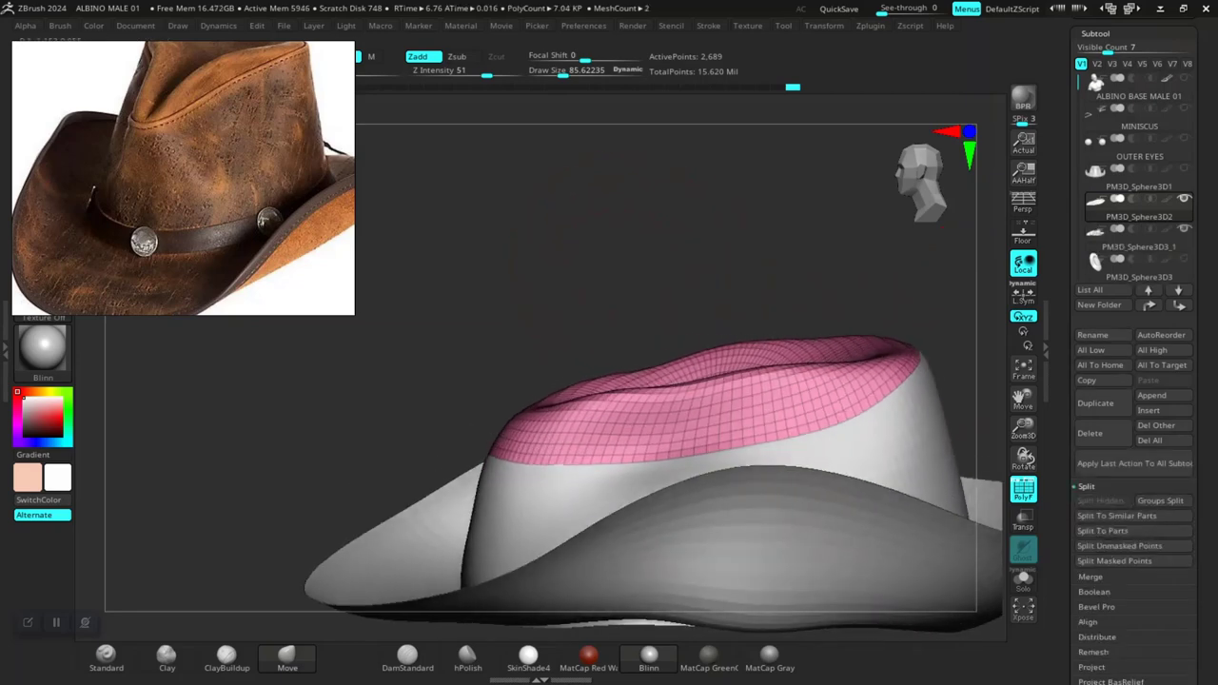
mouse_move(685, 242)
mouse_down()
mouse_move(626, 203)
mouse_move(361, 210)
mouse_up()
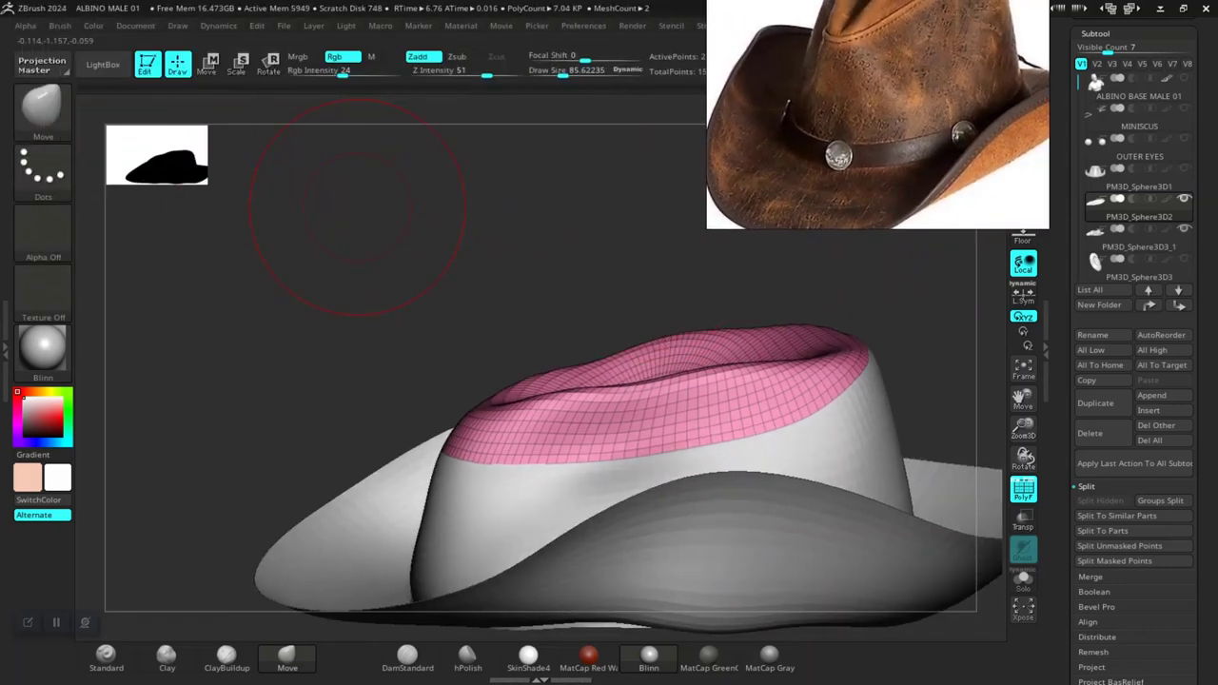
mouse_move(326, 218)
mouse_down()
mouse_move(448, 272)
mouse_move(506, 324)
mouse_move(514, 285)
mouse_up()
Step: Tilt the crown piece with Transpose rotate and lift it slightly above the band
key(r)
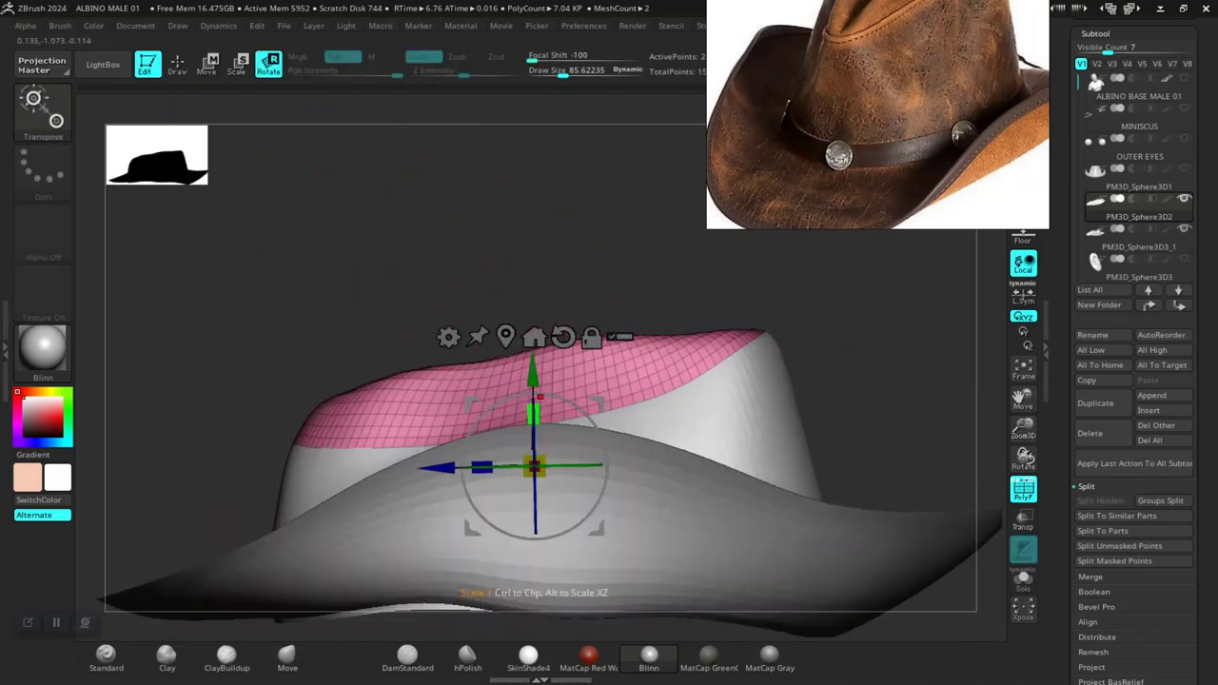
drag(606, 476, 597, 434)
drag(533, 383, 532, 355)
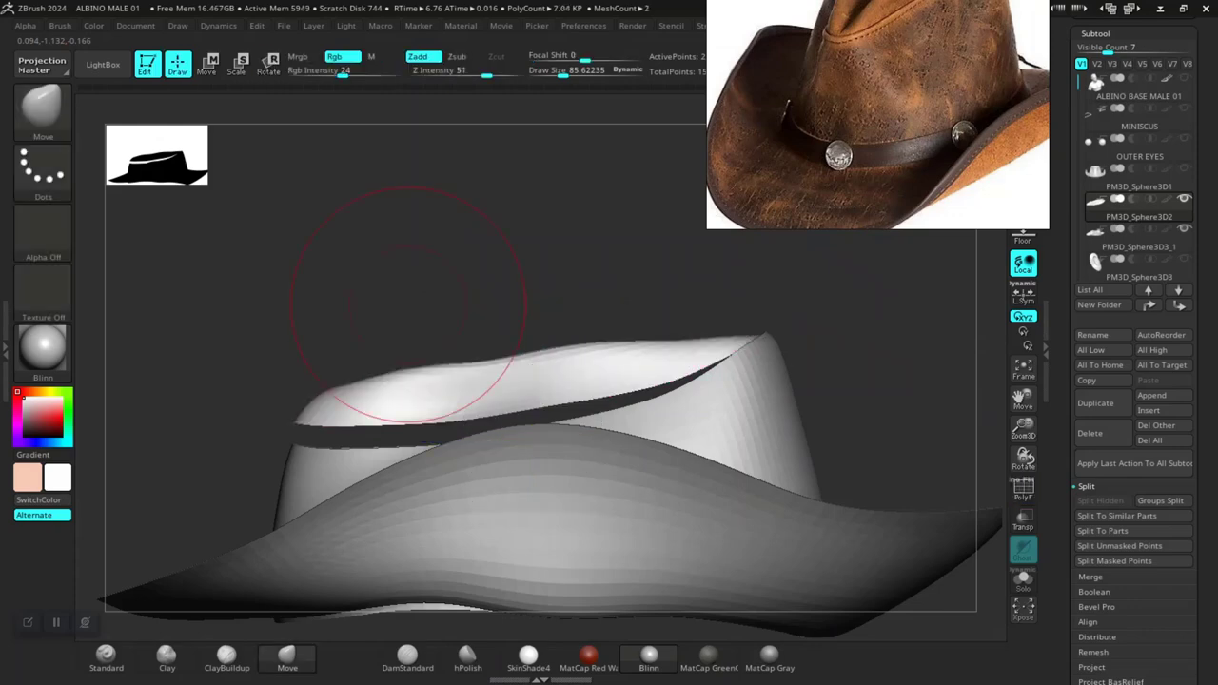
drag(353, 298, 457, 305)
mouse_move(571, 476)
mouse_down()
mouse_move(490, 435)
mouse_move(531, 353)
mouse_up()
Step: Reselect the crown subtool and pull its lower rim down to meet the band's edge
alt+click(666, 457)
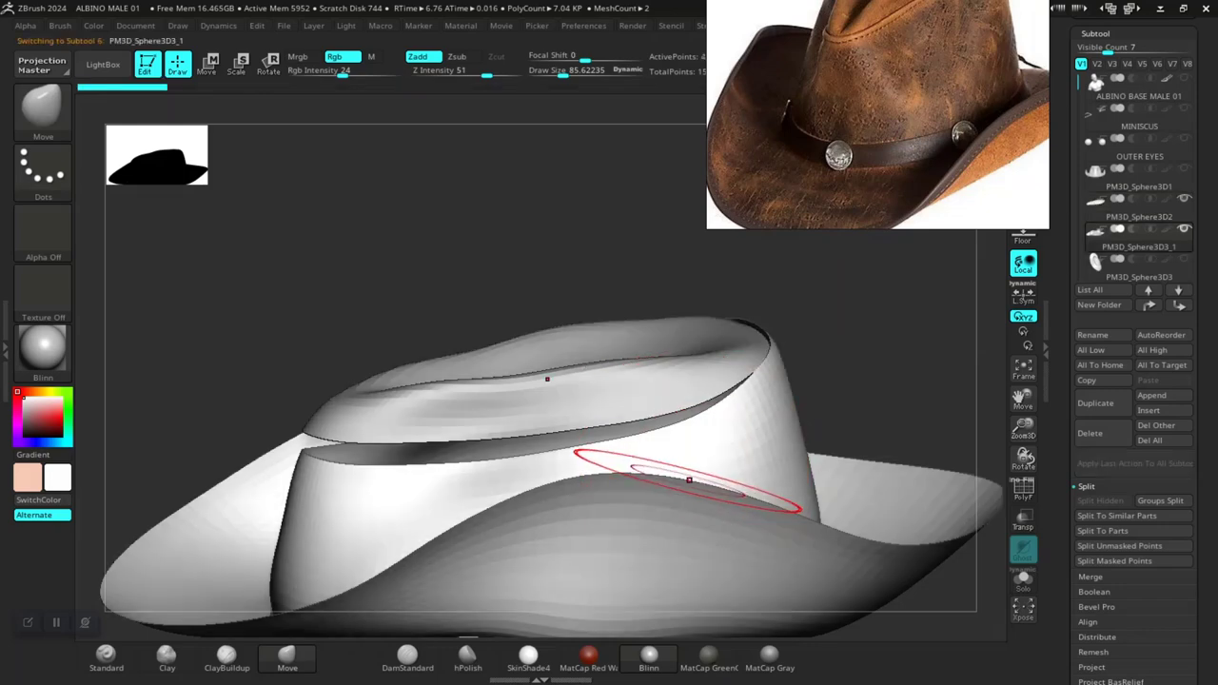
alt+click(419, 400)
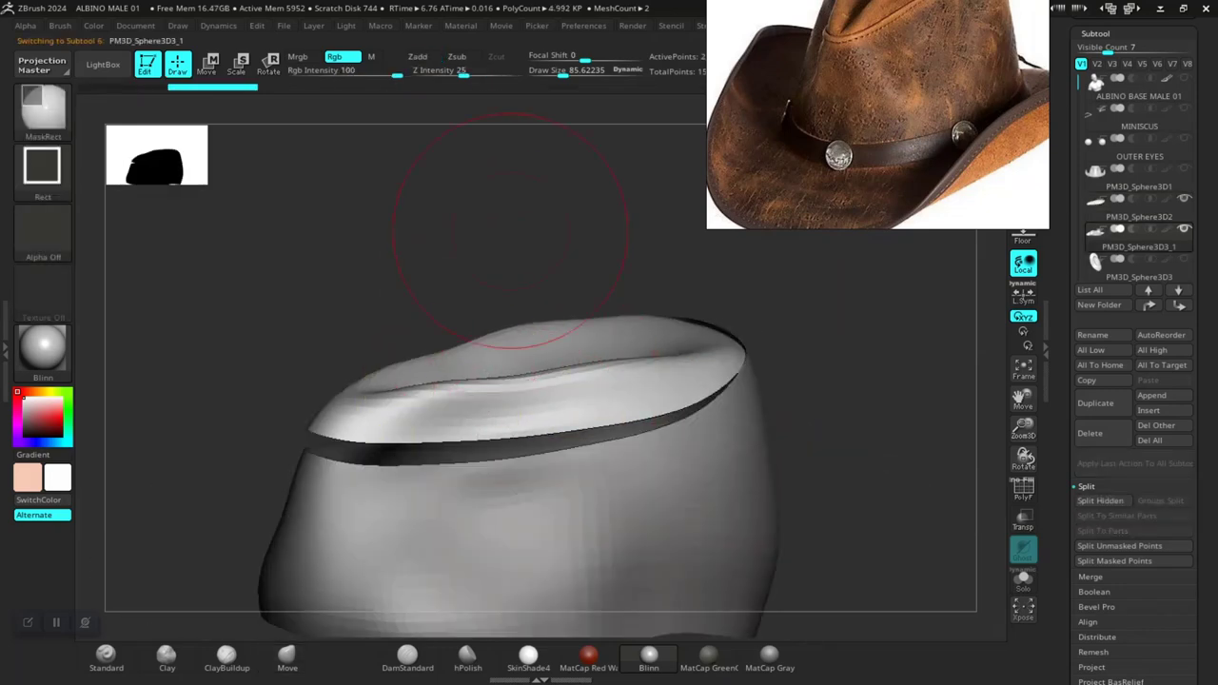
drag(590, 248, 517, 381)
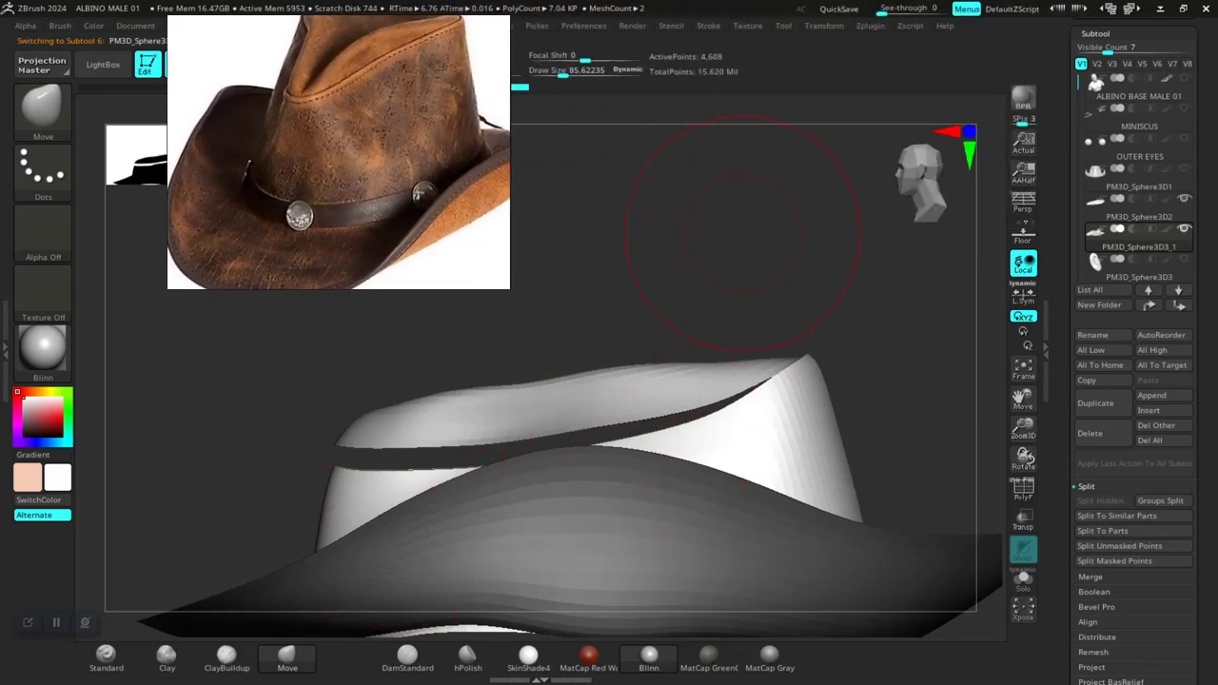
mouse_move(666, 276)
mouse_down()
mouse_move(612, 353)
mouse_move(585, 258)
mouse_up()
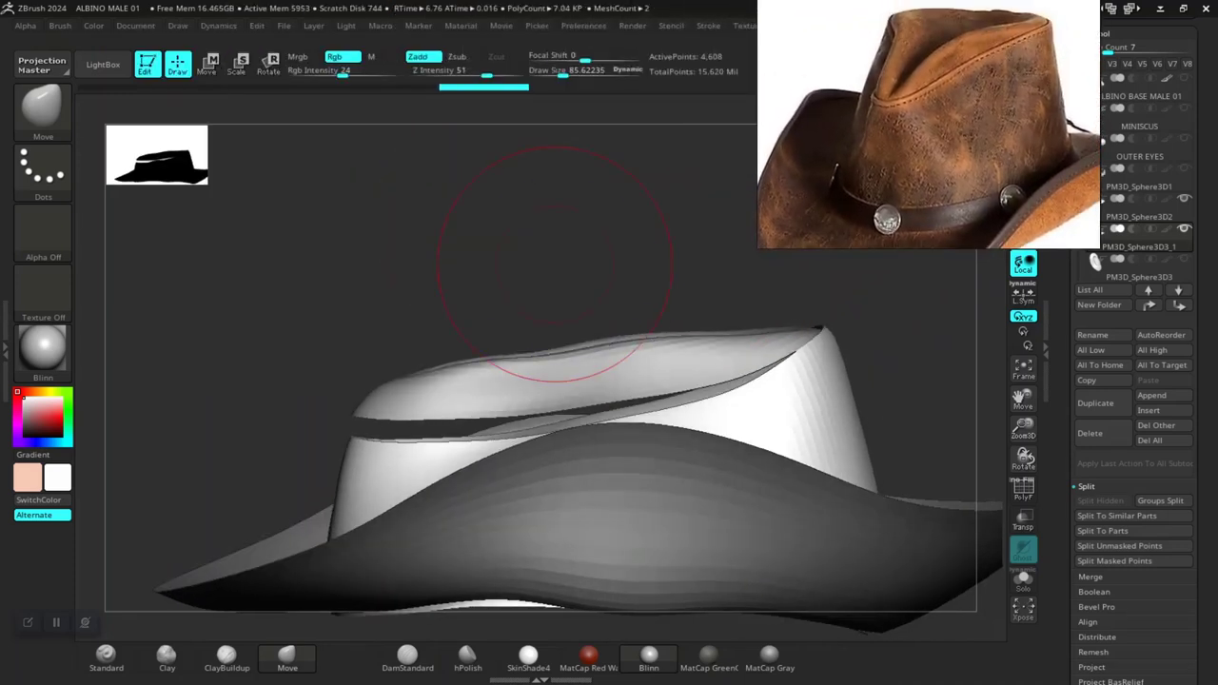
mouse_move(492, 221)
mouse_down()
mouse_move(498, 348)
mouse_move(640, 355)
mouse_move(539, 435)
mouse_up()
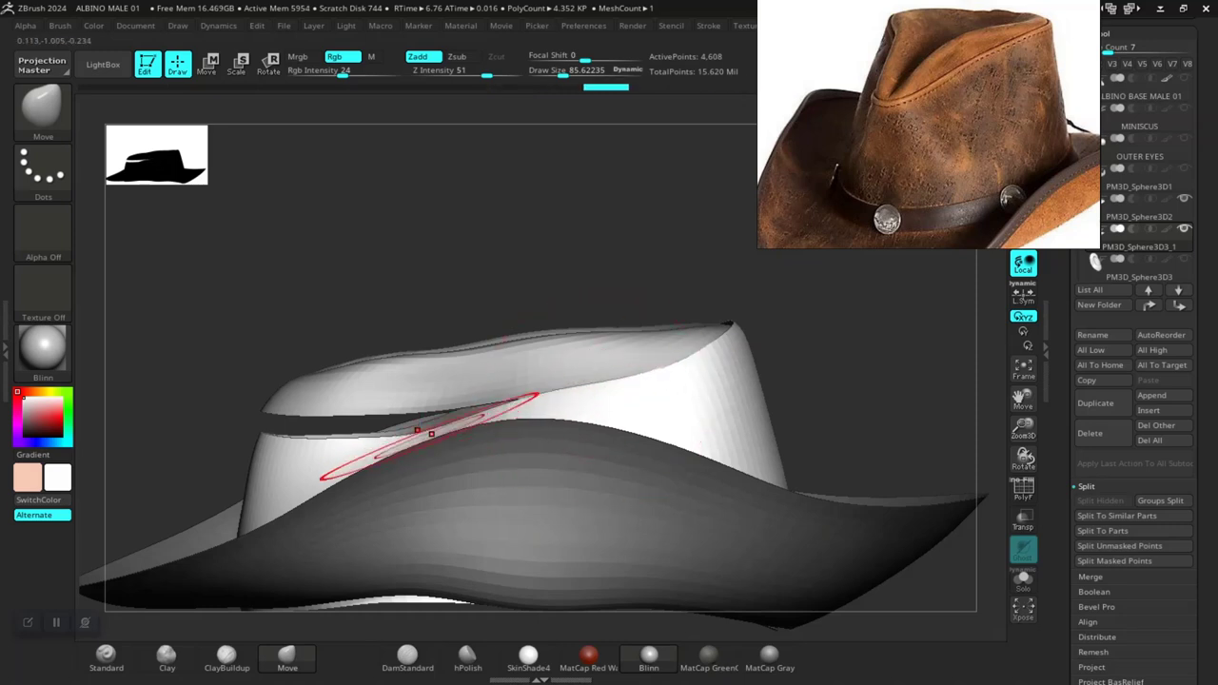
drag(379, 420, 371, 428)
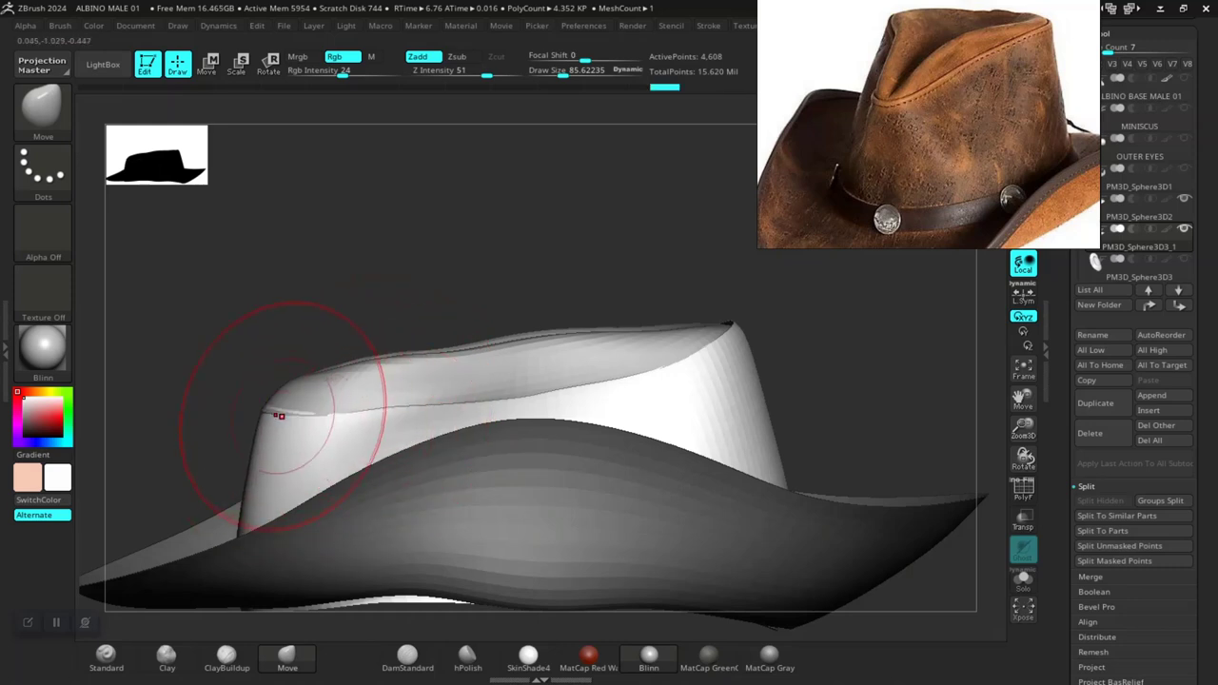
drag(287, 416, 448, 309)
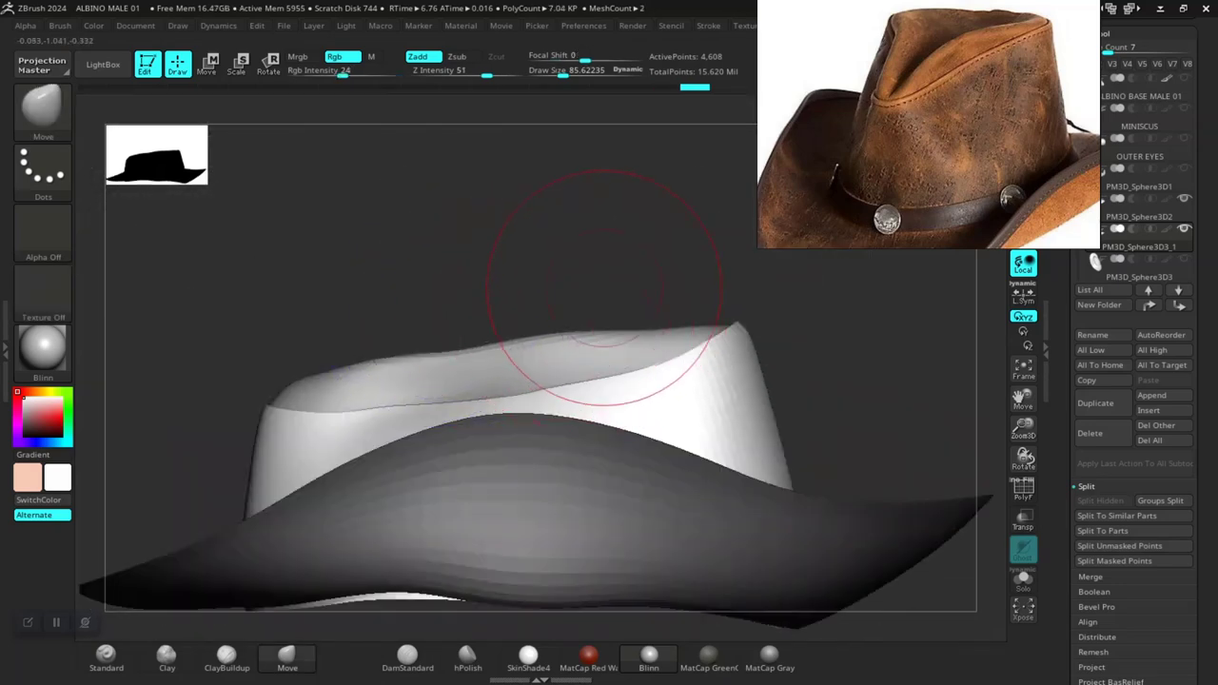
drag(550, 276, 479, 270)
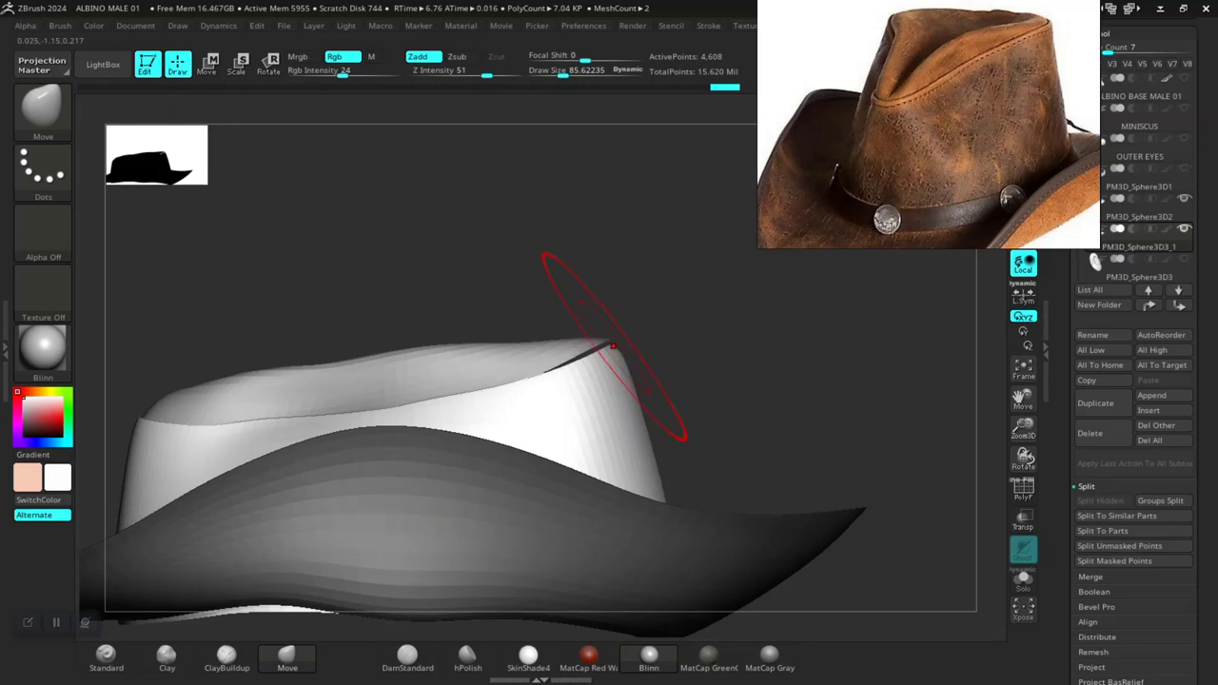
drag(644, 342, 650, 442)
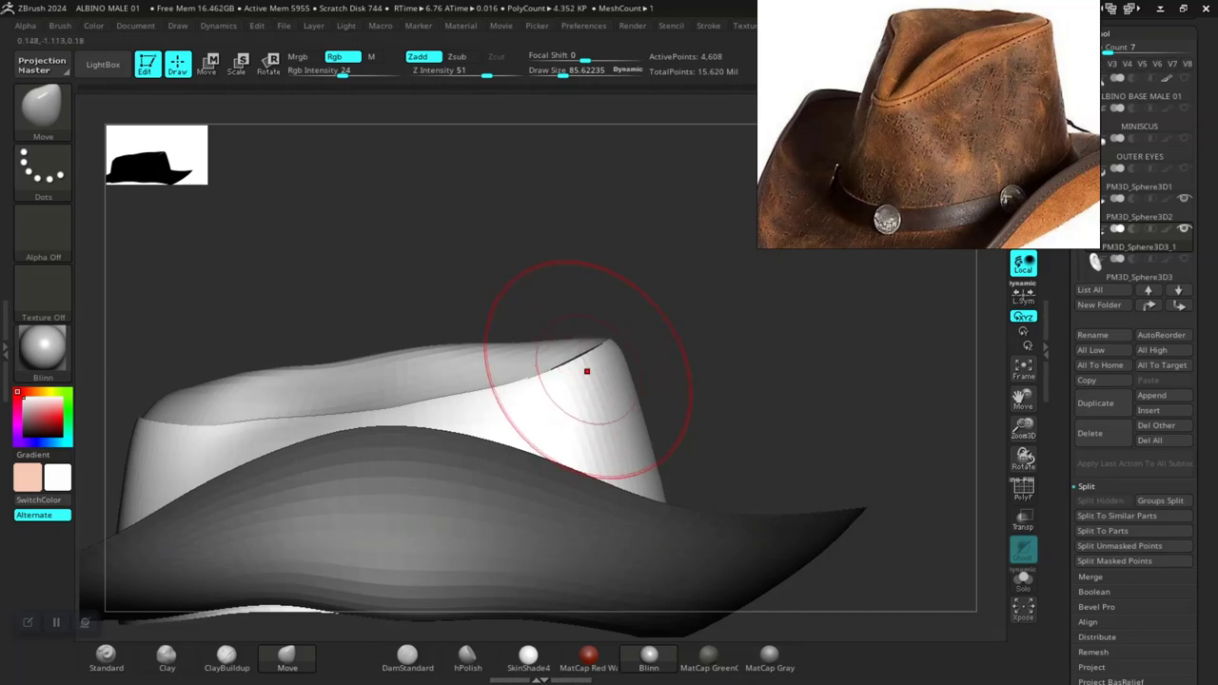
drag(594, 357, 701, 388)
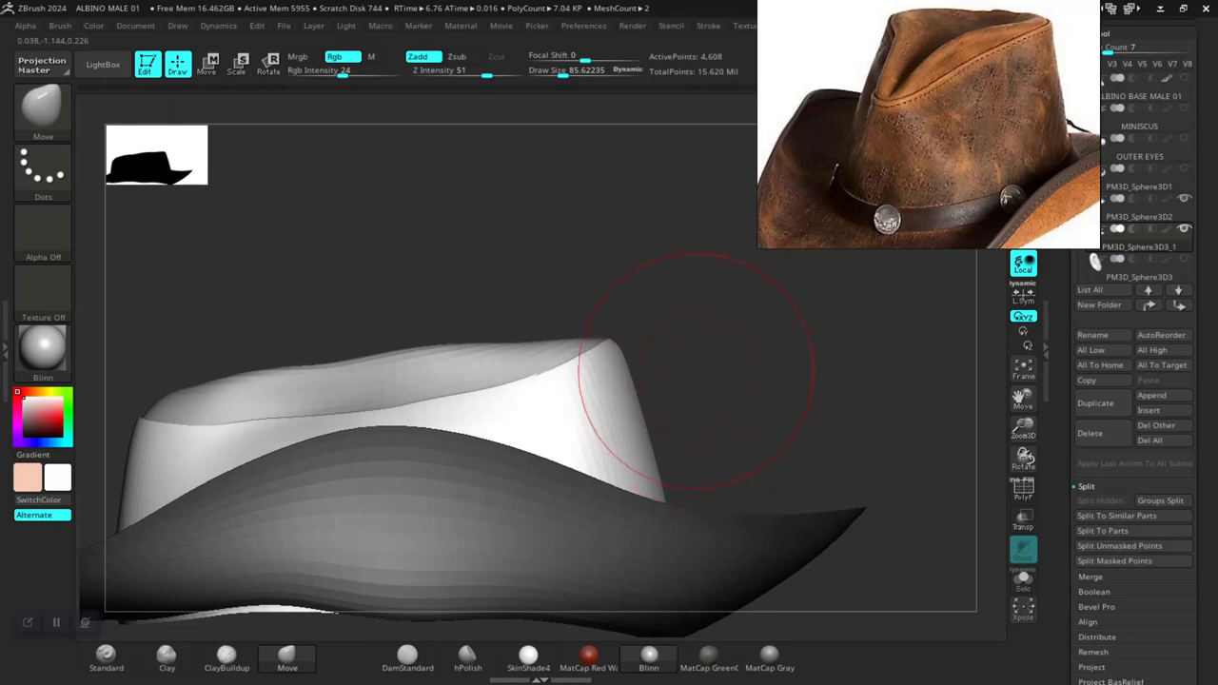
drag(643, 344, 725, 447)
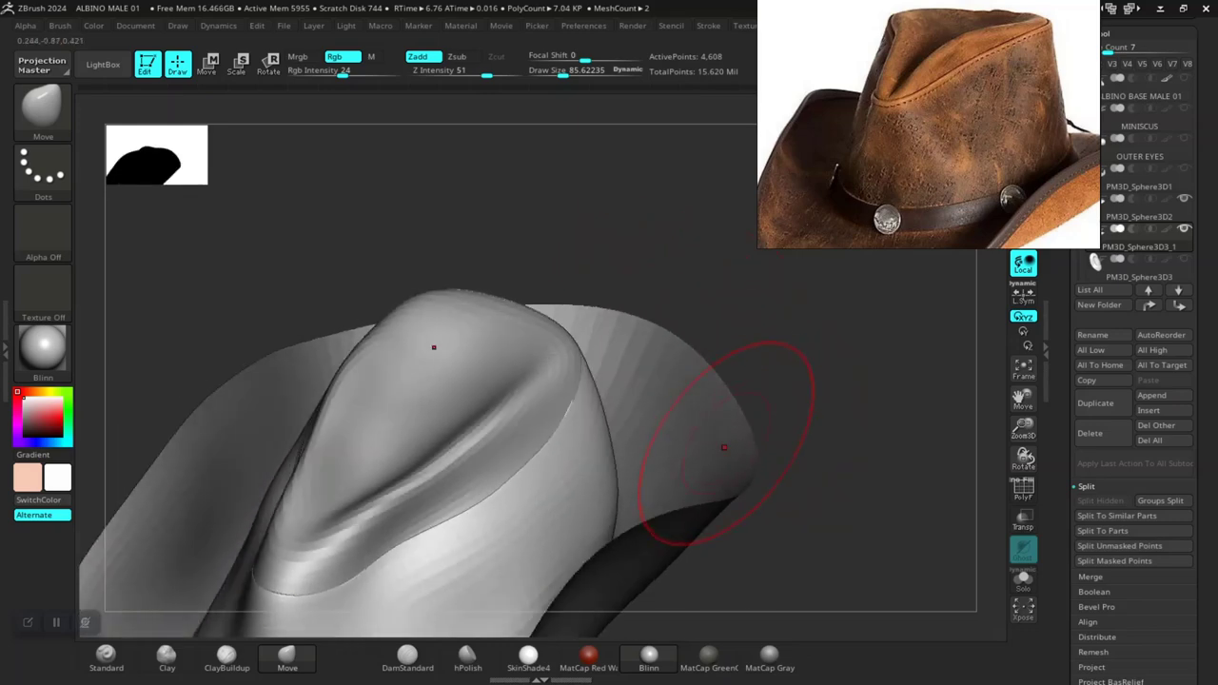
drag(814, 455, 749, 405)
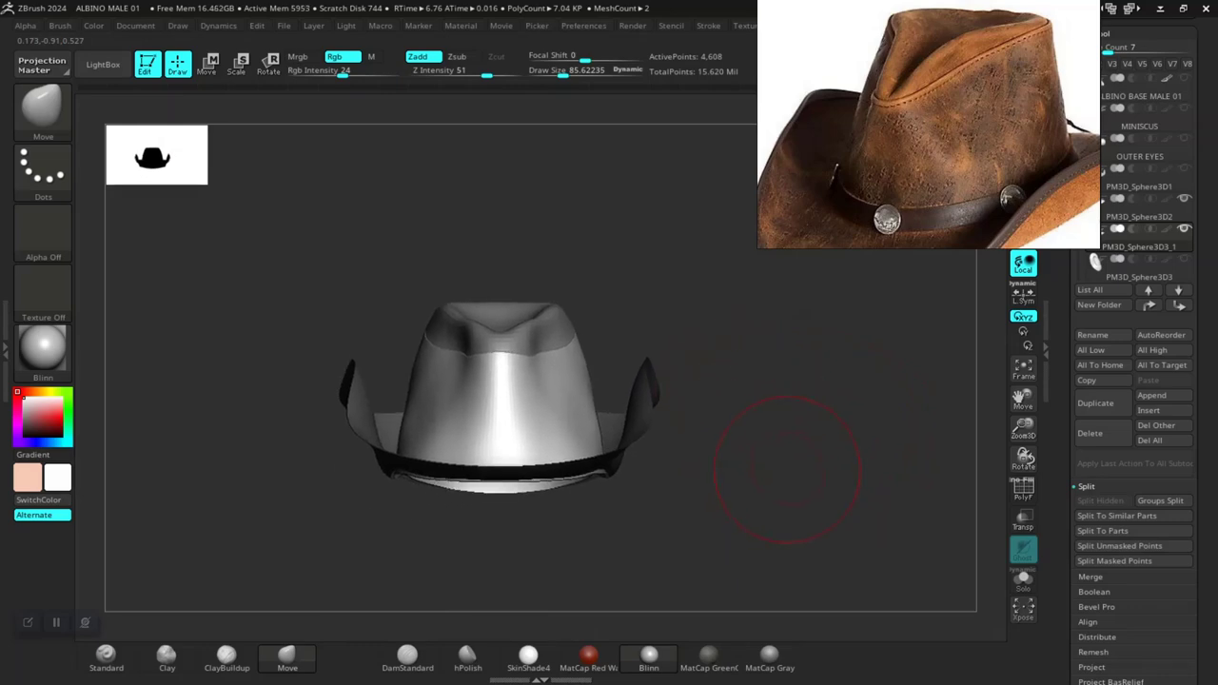
mouse_move(788, 470)
mouse_down()
mouse_move(777, 458)
mouse_move(865, 394)
mouse_move(870, 408)
mouse_move(713, 355)
mouse_up()
mouse_move(863, 386)
mouse_down()
mouse_move(837, 447)
mouse_move(603, 247)
mouse_up()
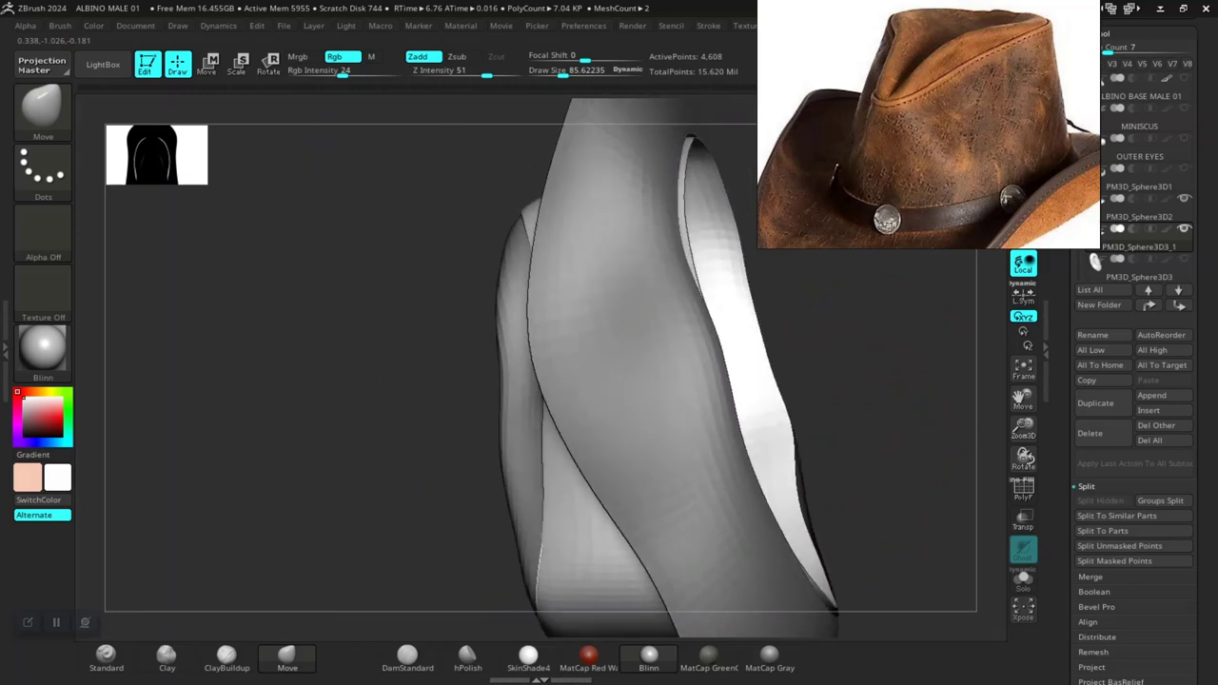
mouse_move(286, 380)
mouse_down()
mouse_move(469, 404)
mouse_move(511, 392)
mouse_move(531, 448)
mouse_up()
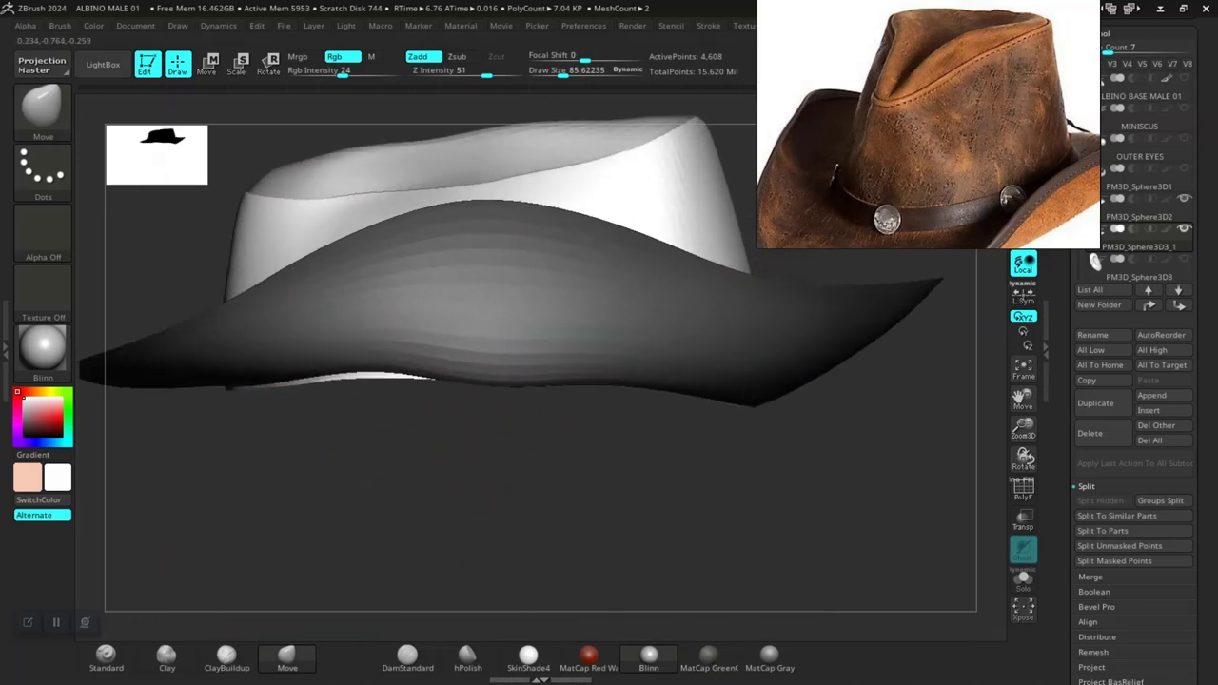
Step: Nudge the underside band's upper edge up and hide the thin sliver at the brim tip
drag(457, 272, 419, 255)
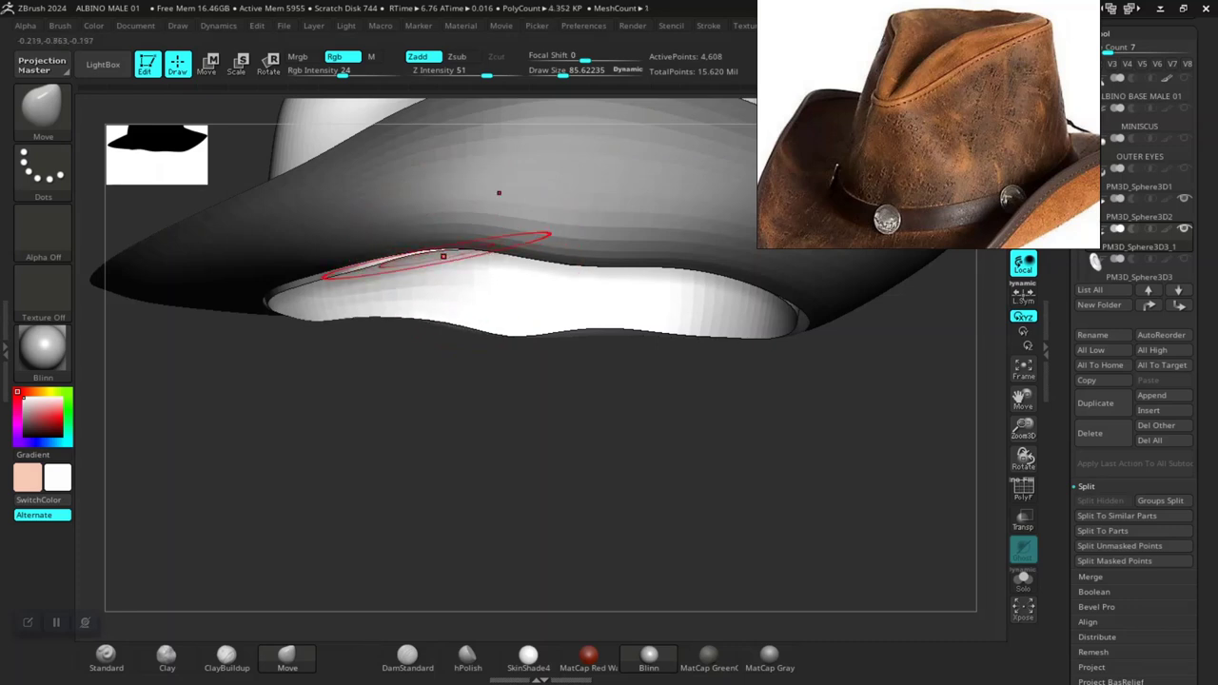
mouse_move(333, 366)
mouse_down()
mouse_move(376, 455)
mouse_move(506, 355)
mouse_move(448, 359)
mouse_up()
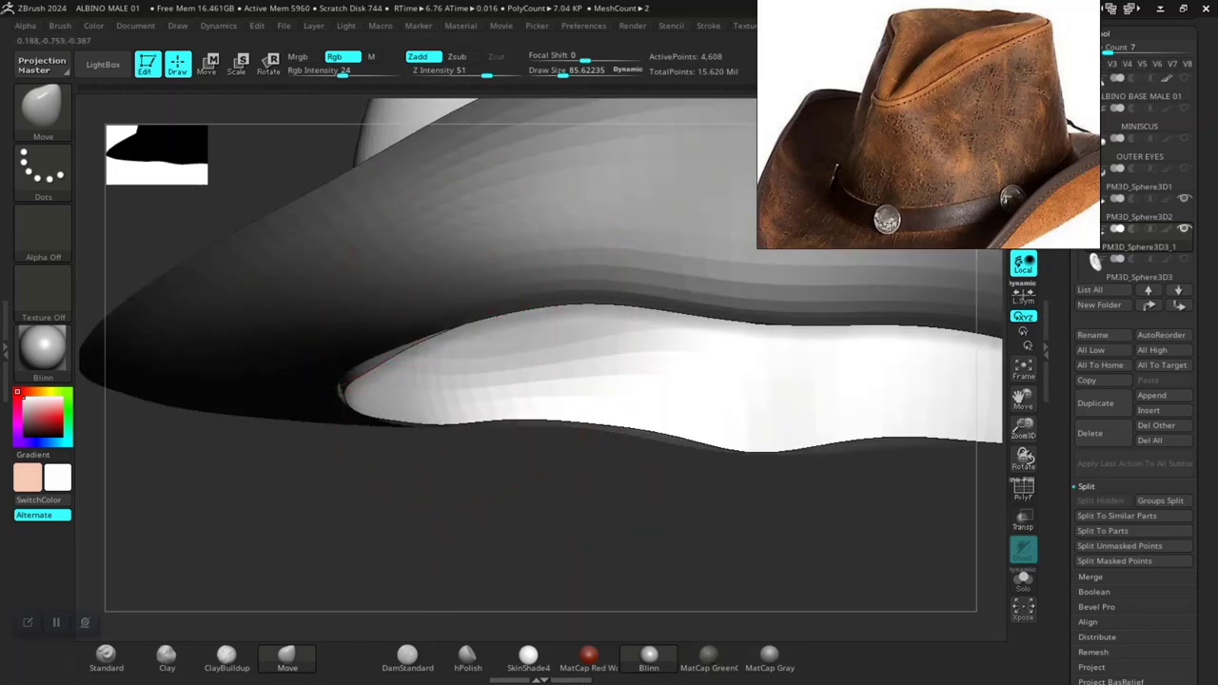
click(364, 378)
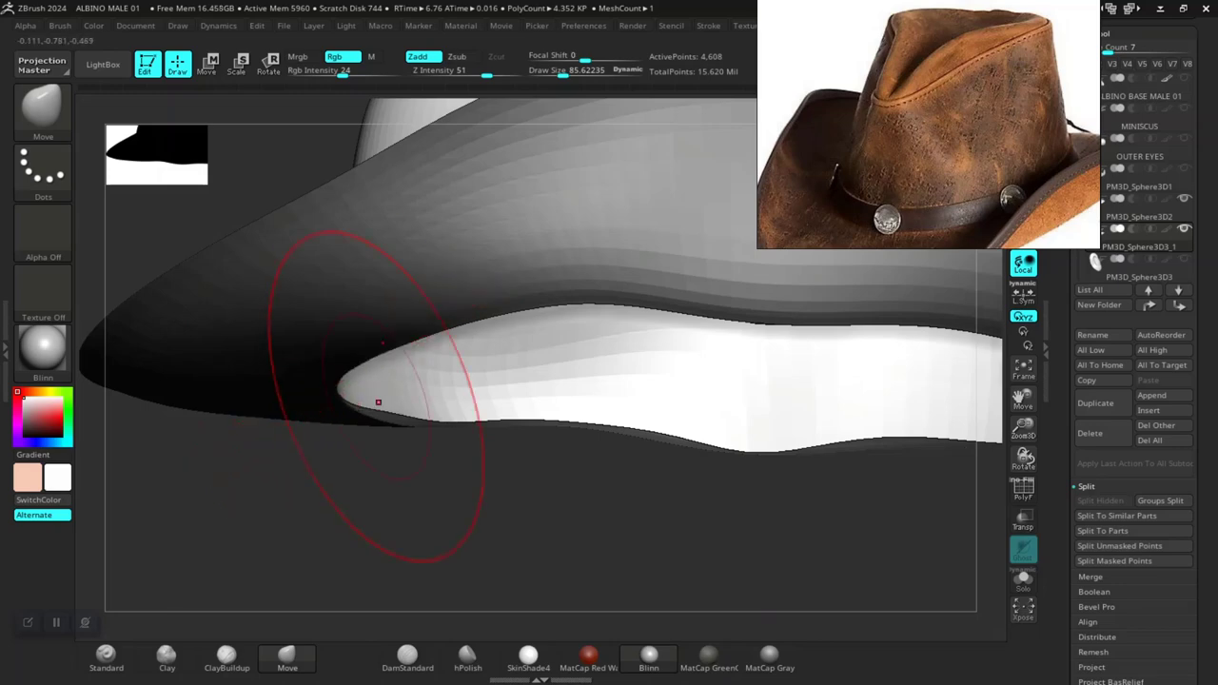
mouse_move(395, 418)
mouse_down()
mouse_move(457, 495)
mouse_move(449, 229)
mouse_up()
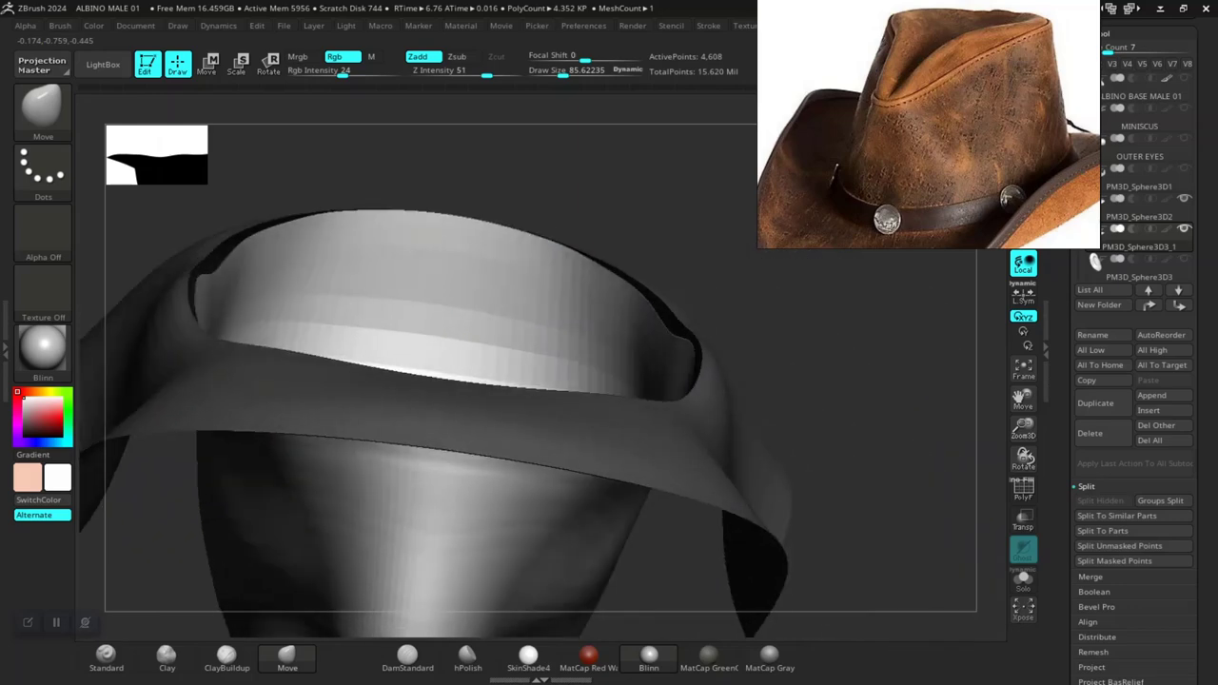
drag(504, 272, 563, 335)
Step: Toggle PolyFrame and inspect the crown opening and curled brim from several angles
key(shift+f)
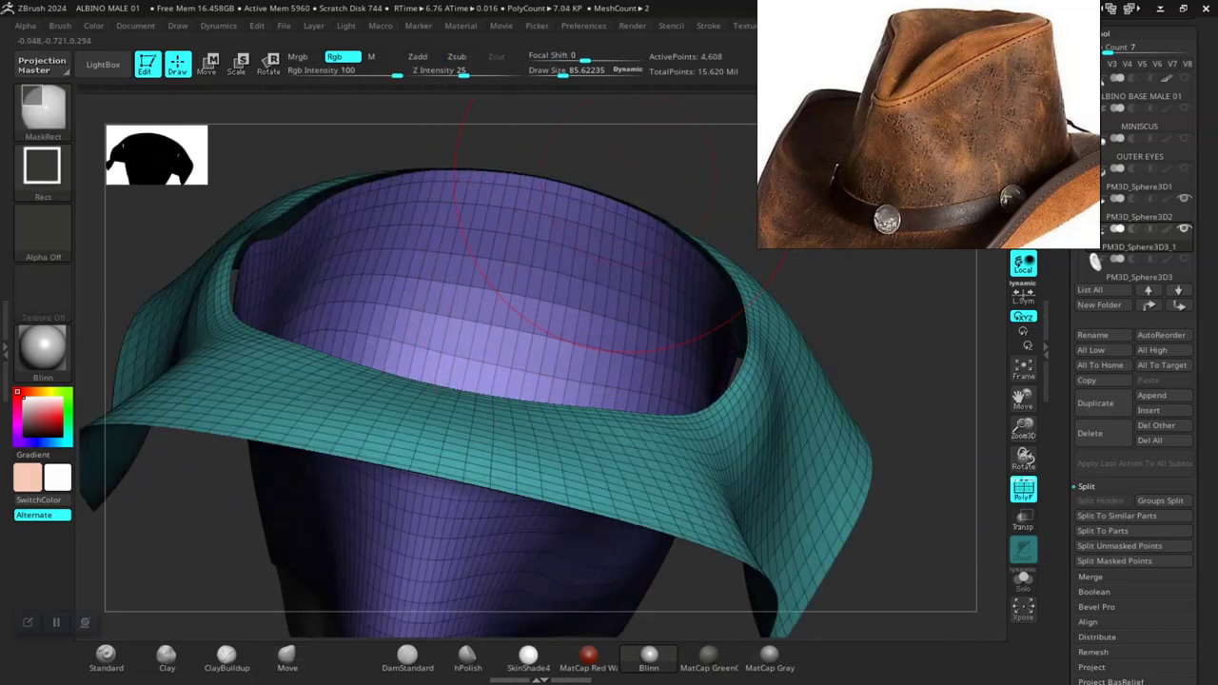
drag(601, 230, 531, 399)
key(shift+f)
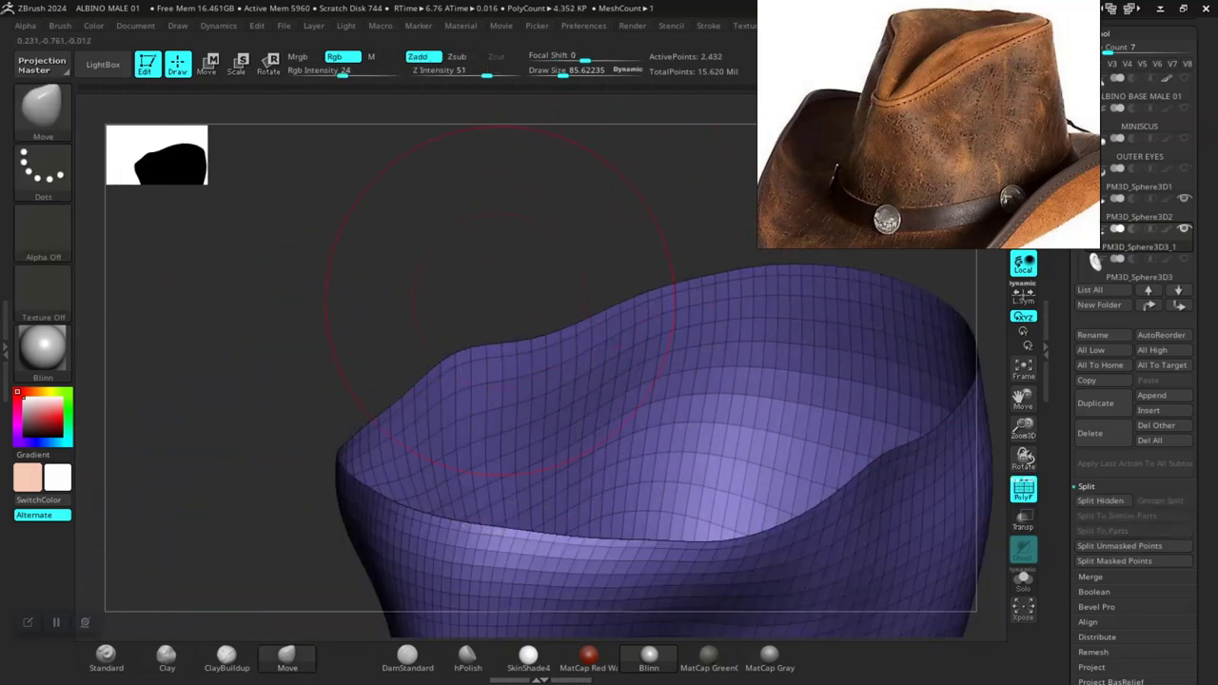
key(shift+f)
drag(479, 264, 522, 344)
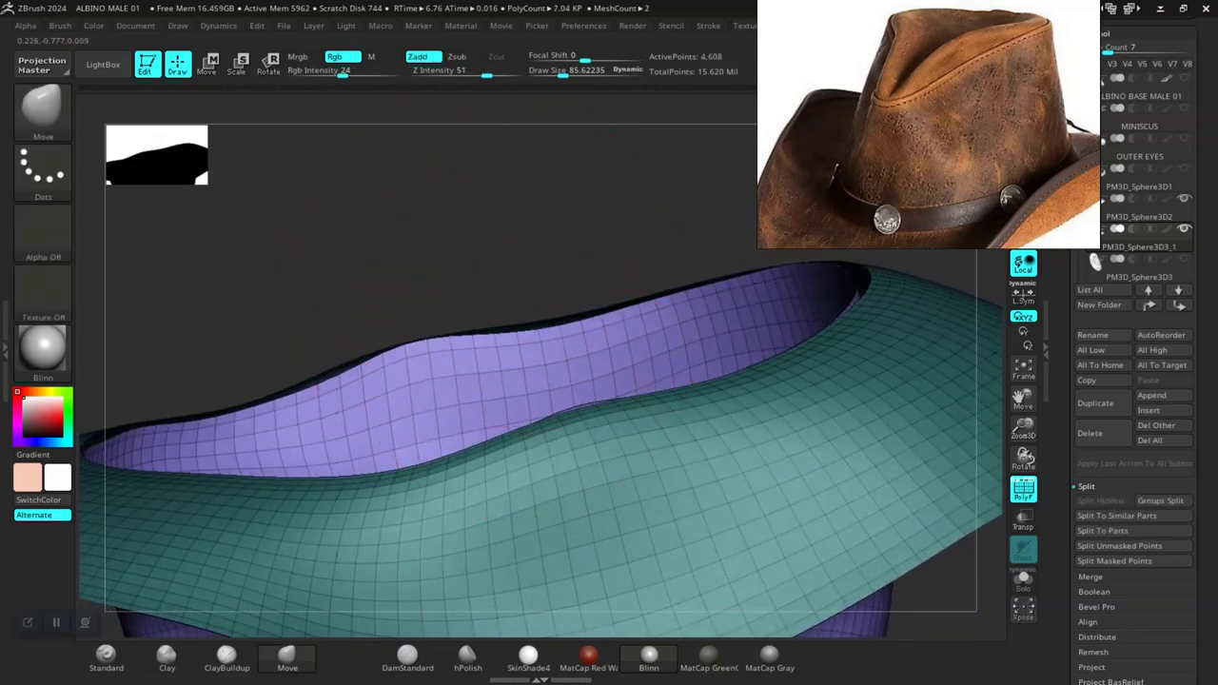
drag(552, 361, 557, 315)
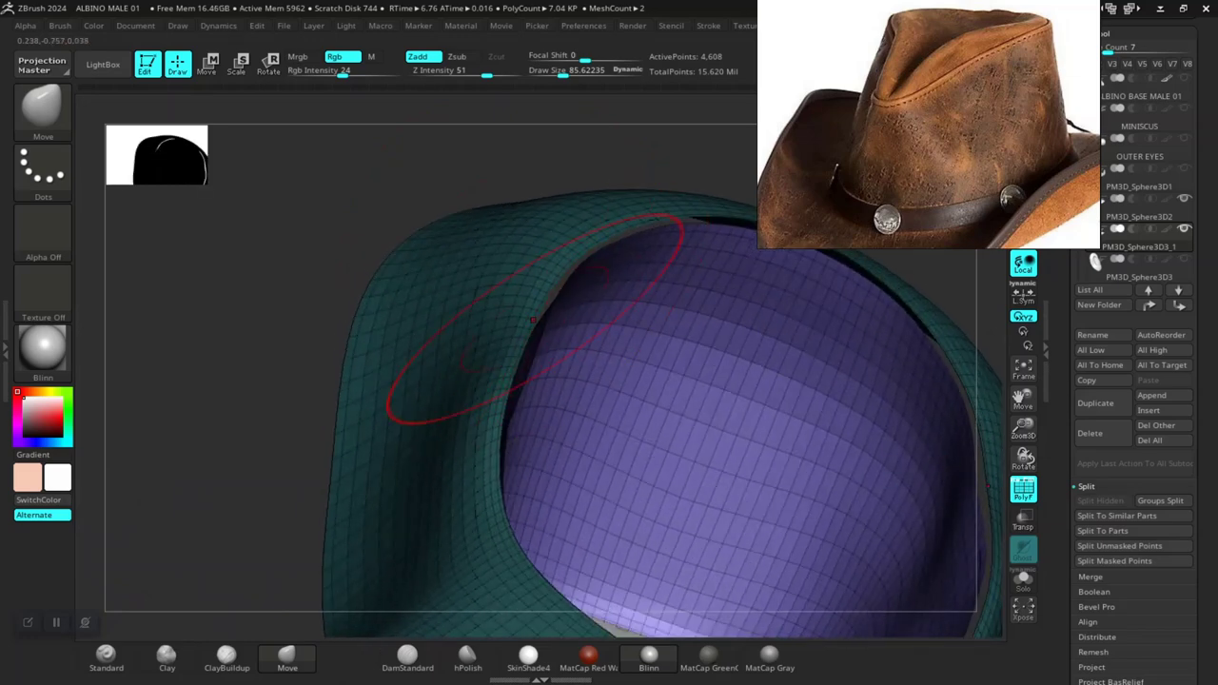
mouse_move(537, 217)
mouse_down()
mouse_move(517, 231)
mouse_move(553, 346)
mouse_up()
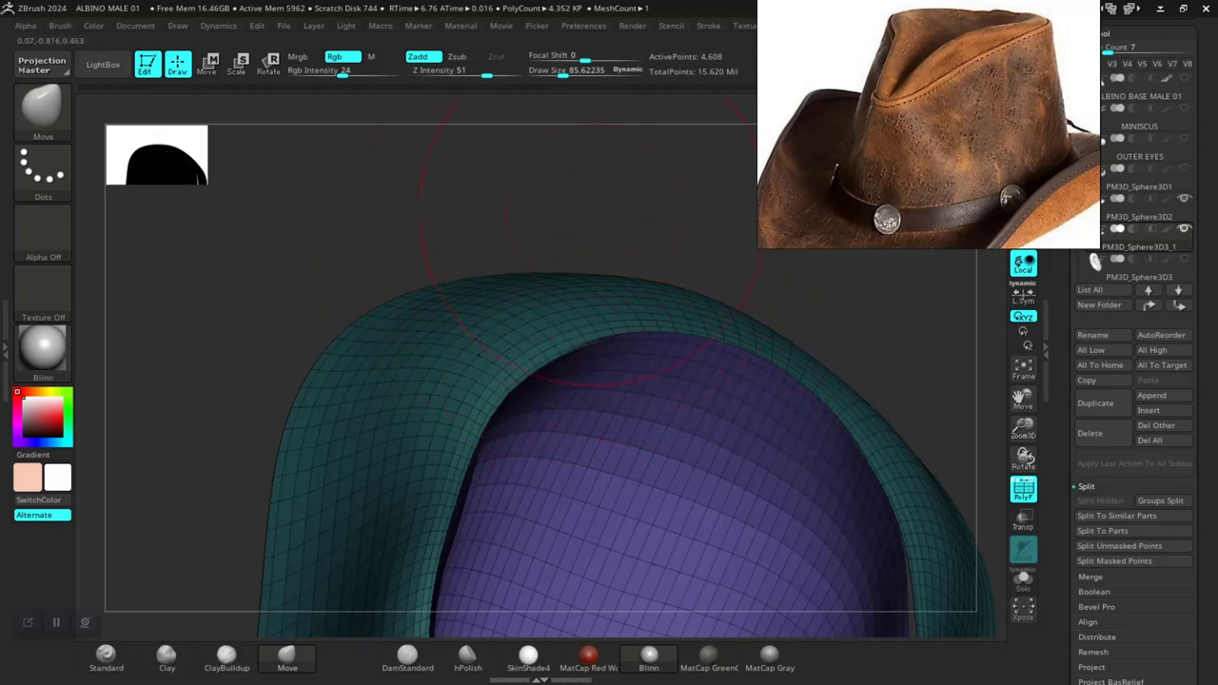
drag(590, 238, 447, 214)
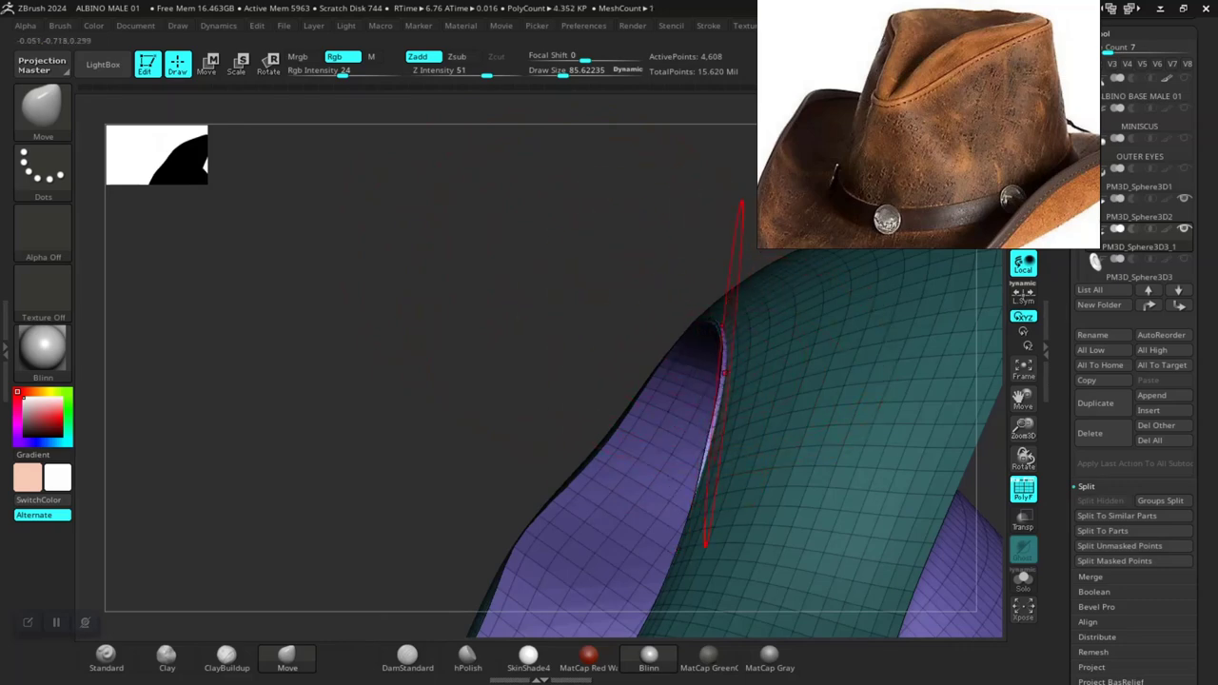
drag(724, 371, 704, 359)
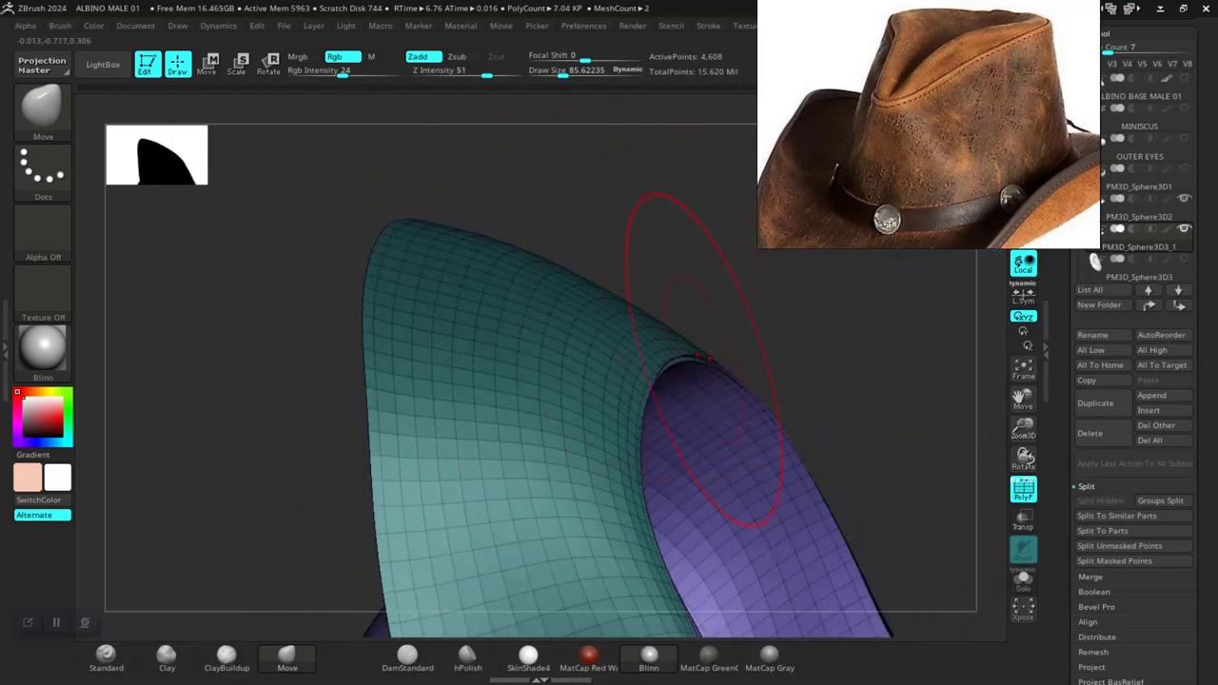
mouse_move(807, 400)
mouse_down()
mouse_move(584, 381)
mouse_move(729, 394)
mouse_move(704, 352)
mouse_move(815, 327)
mouse_move(838, 338)
mouse_move(689, 441)
mouse_up()
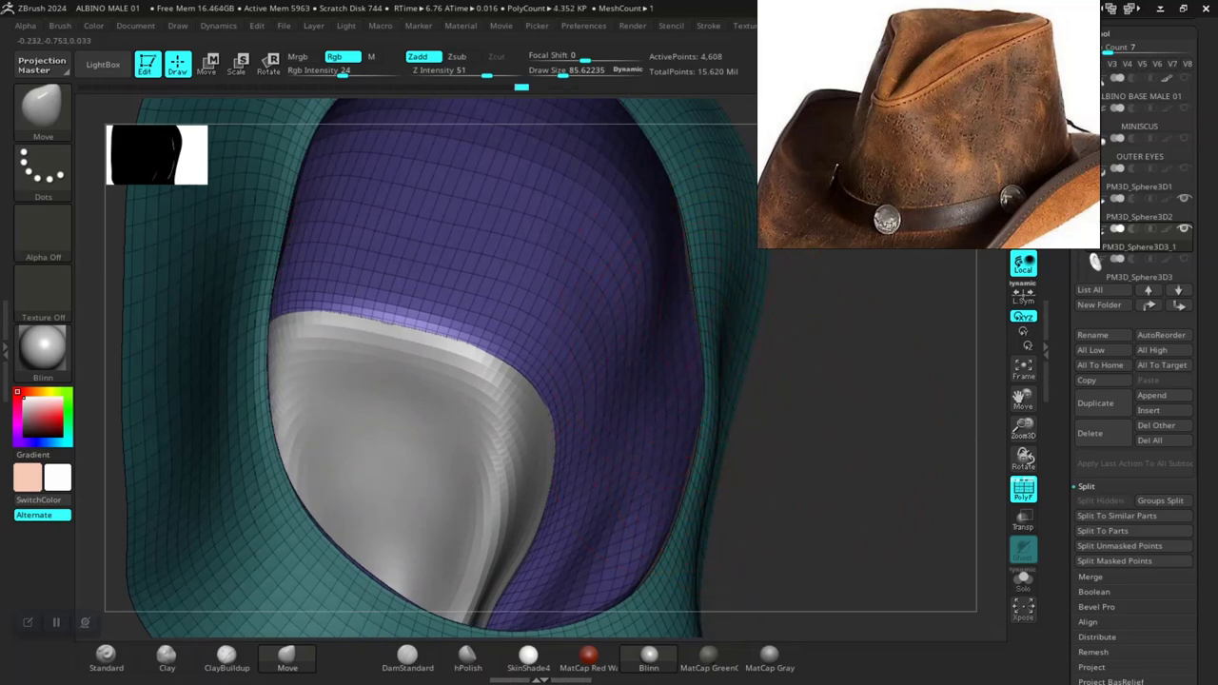
mouse_move(696, 286)
mouse_down()
mouse_move(818, 362)
mouse_move(885, 381)
mouse_up()
drag(794, 467, 666, 286)
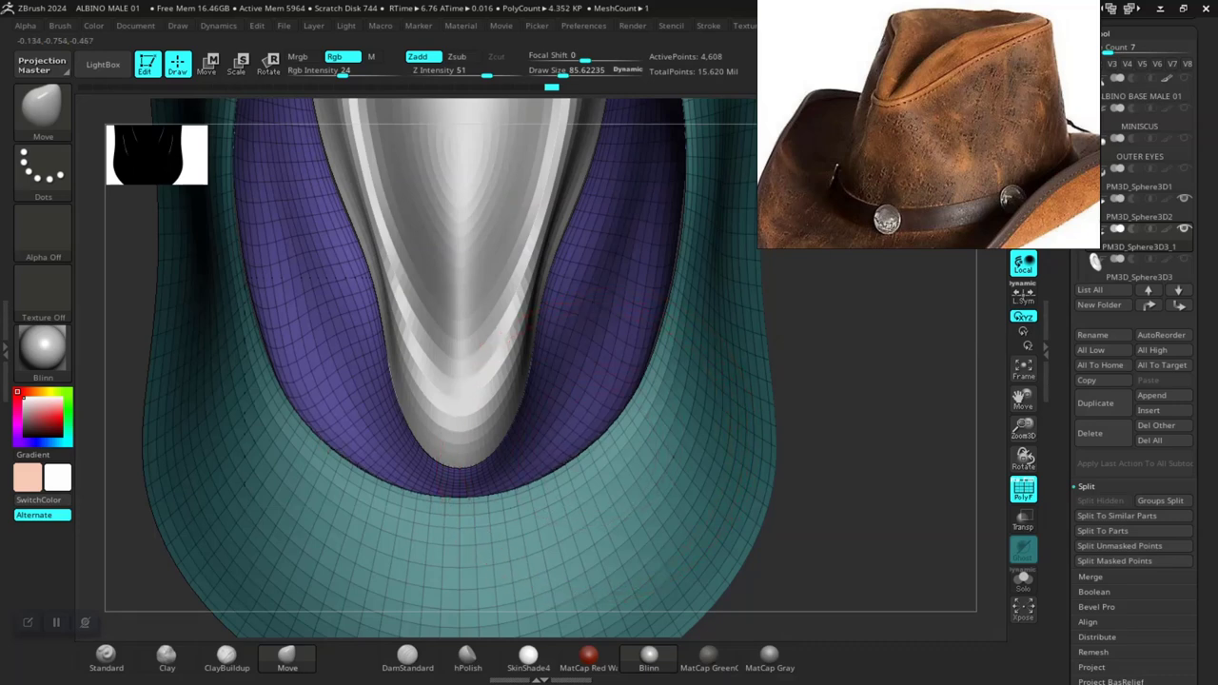
mouse_move(736, 385)
mouse_down()
mouse_move(724, 314)
mouse_move(699, 629)
mouse_up()
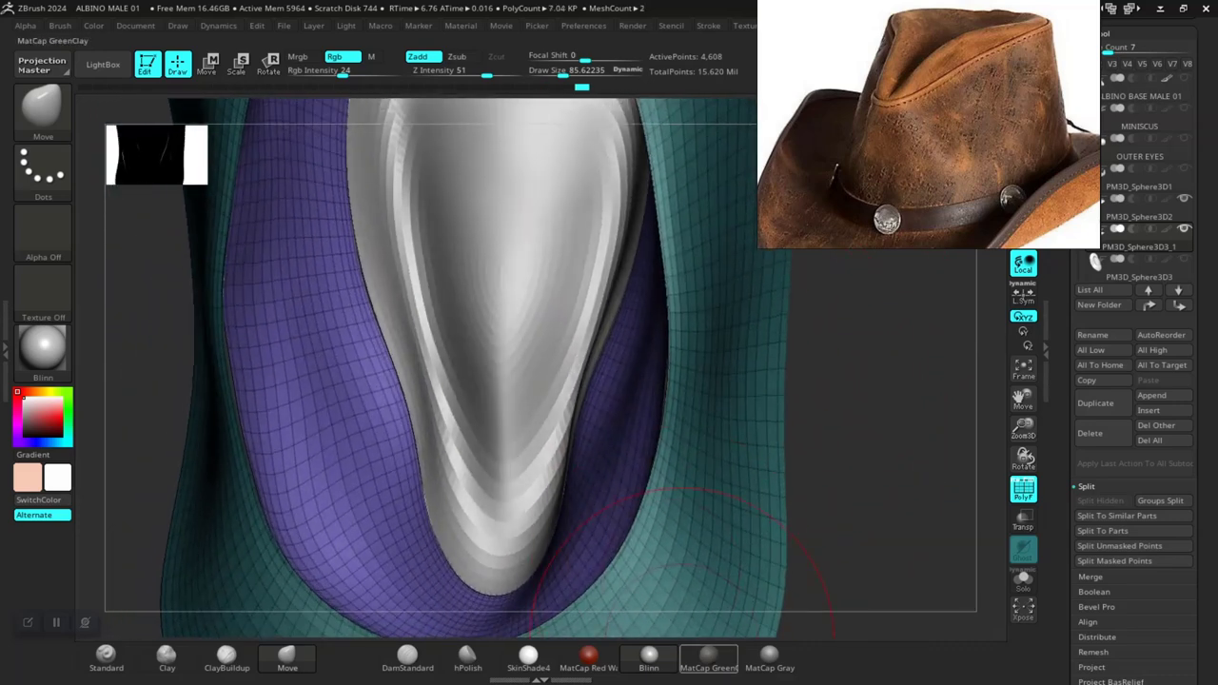
Step: Apply the MatCap Gray material and turn the hat to a front view
click(769, 655)
drag(833, 395, 809, 465)
drag(825, 524, 809, 581)
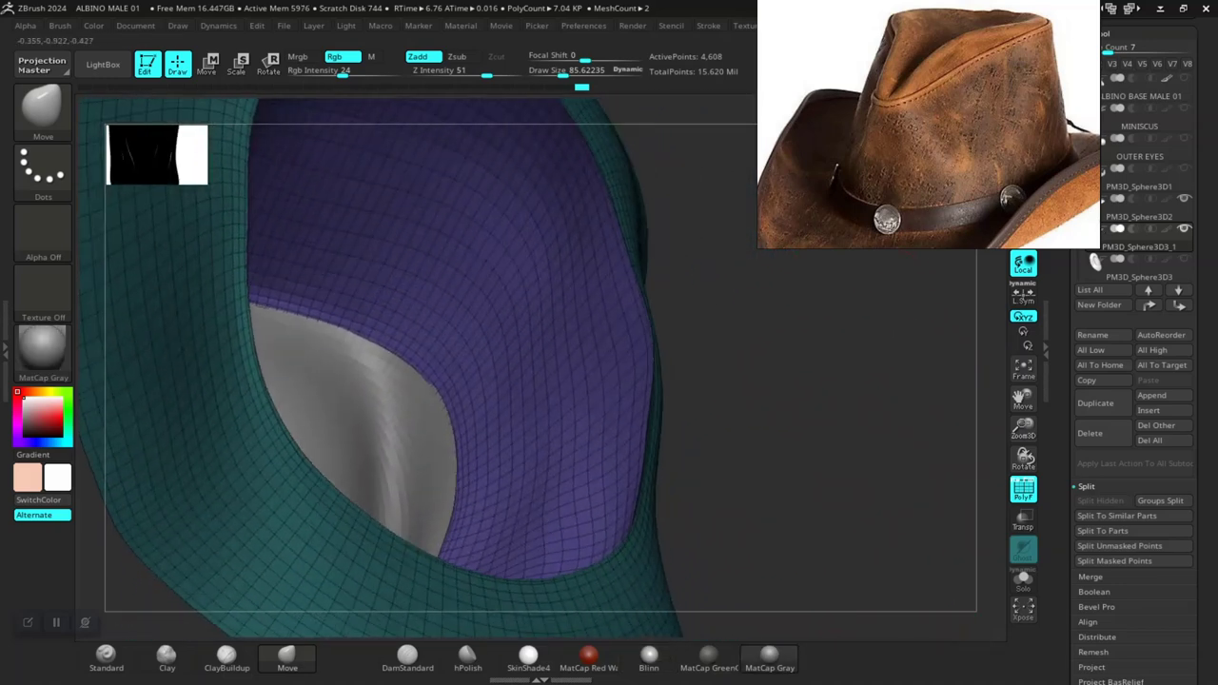
key(shift+f)
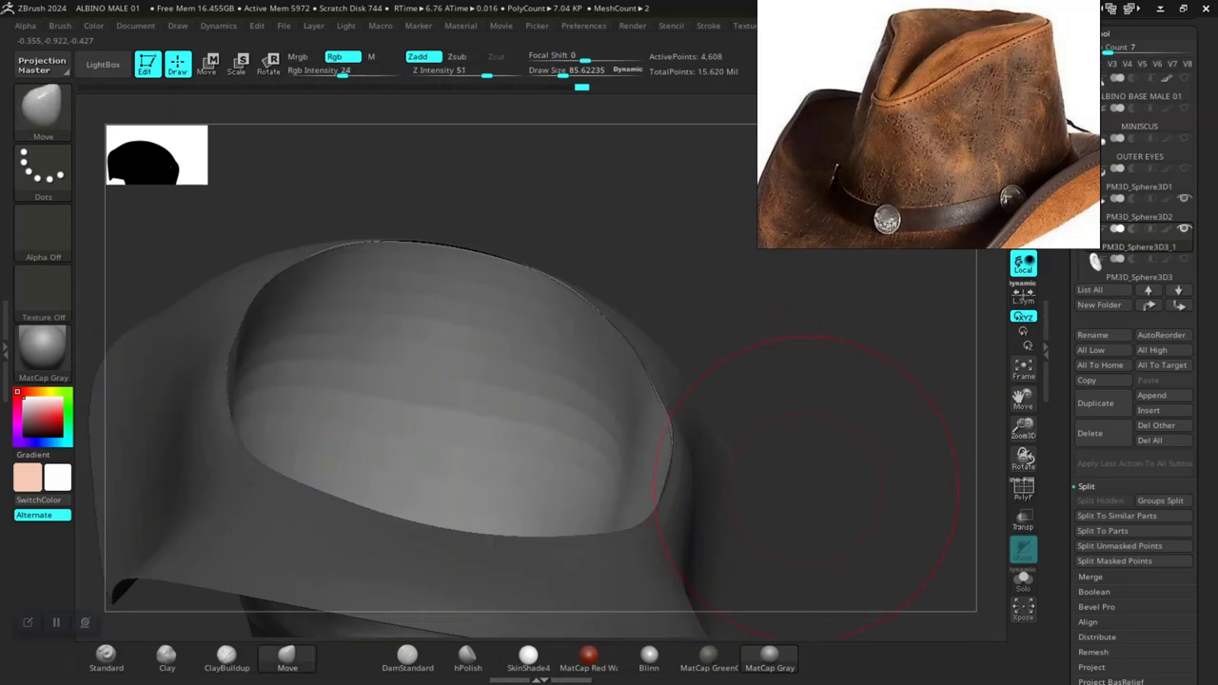
mouse_move(856, 517)
mouse_down()
mouse_move(800, 528)
mouse_move(707, 428)
mouse_move(803, 505)
mouse_move(631, 444)
mouse_up()
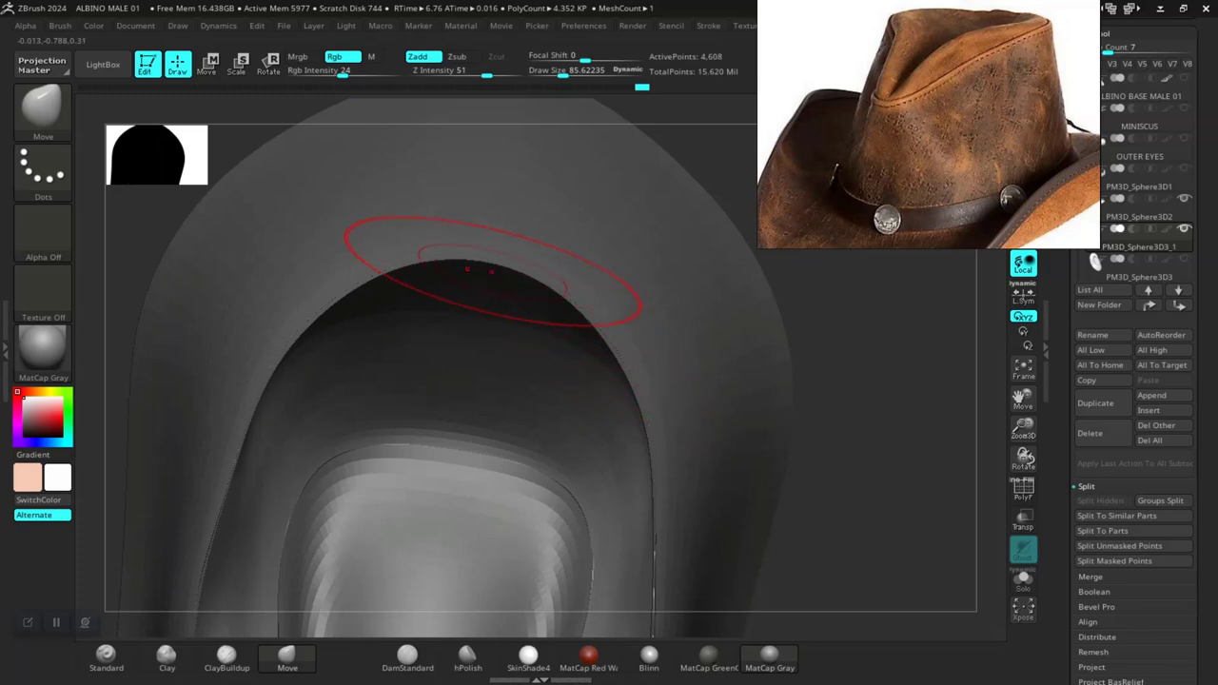
drag(766, 448, 594, 440)
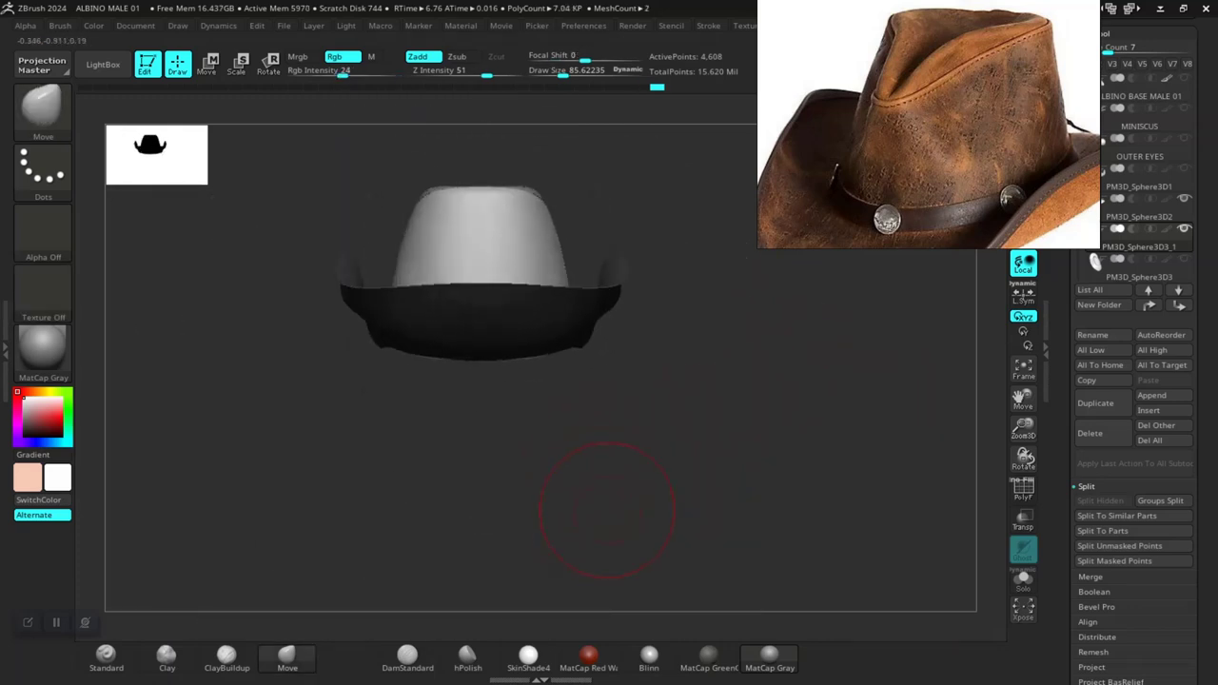
drag(585, 517, 448, 495)
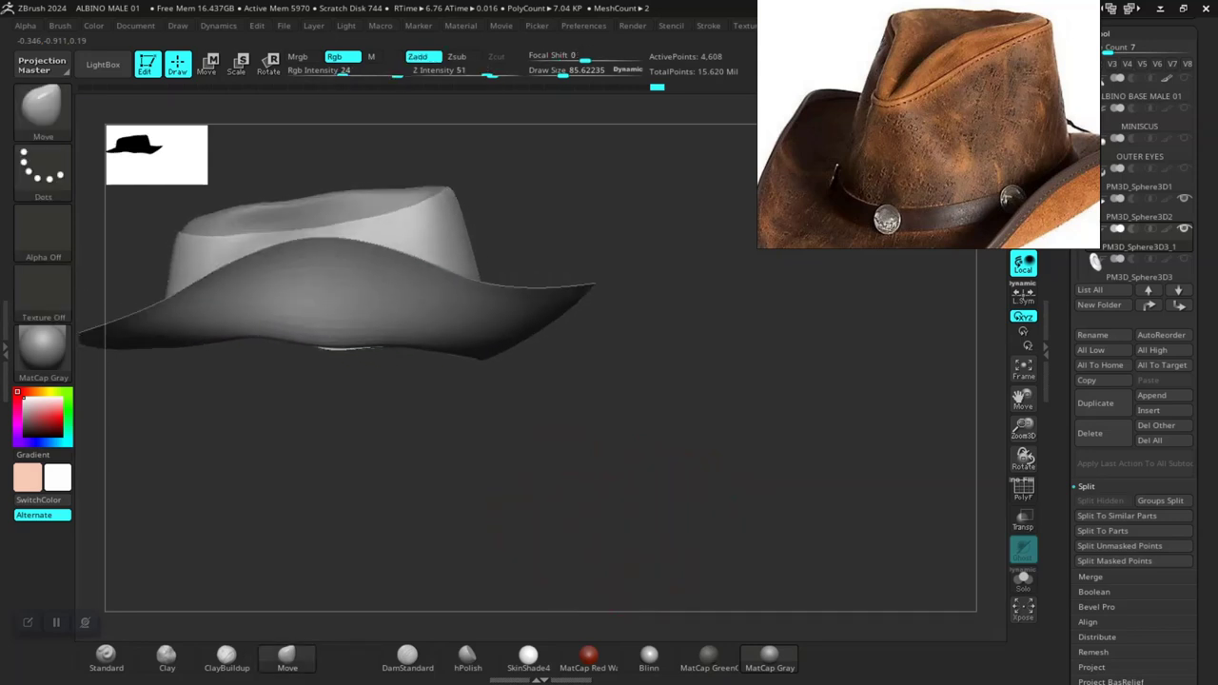
drag(666, 495, 590, 490)
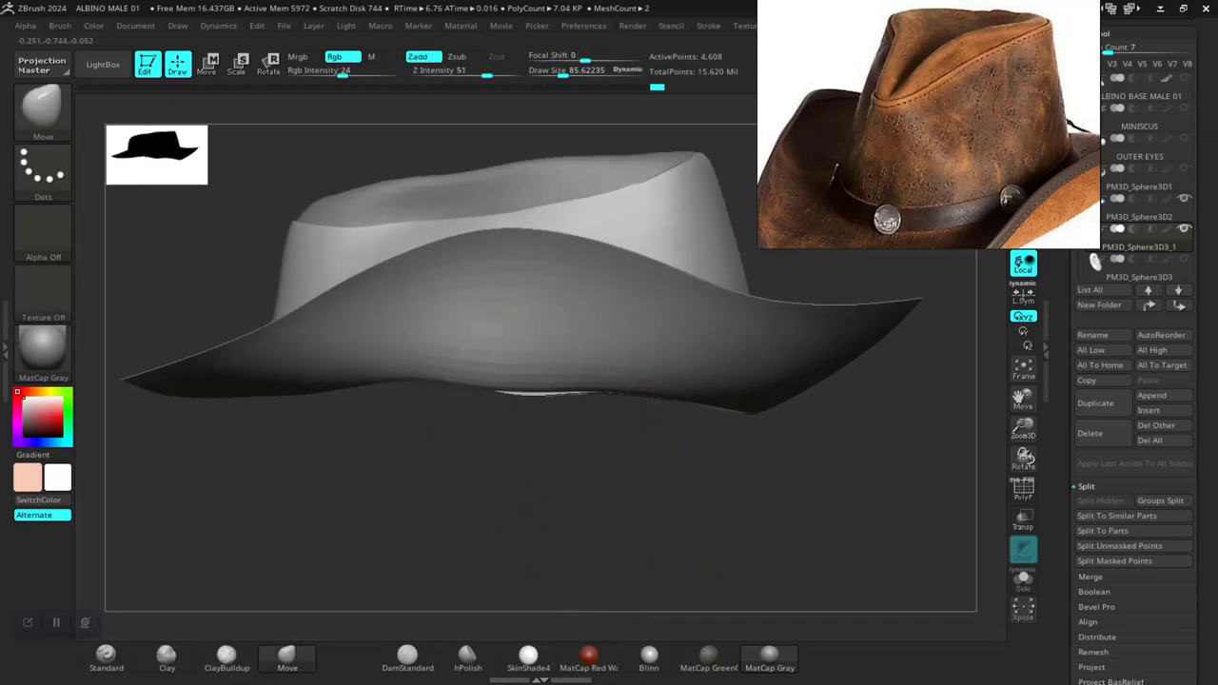
ctrl+click(503, 437)
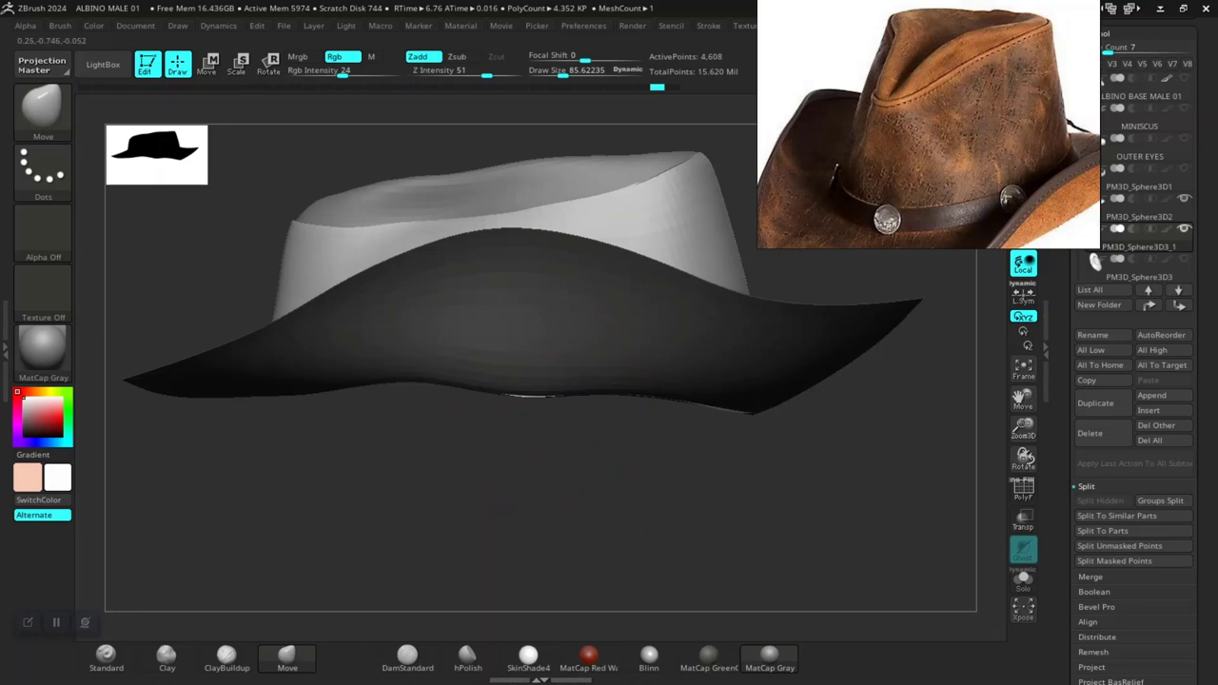
mouse_move(547, 455)
shift+mouse_down()
mouse_move(645, 526)
mouse_move(628, 505)
mouse_move(647, 510)
mouse_move(640, 523)
mouse_move(609, 400)
mouse_move(793, 509)
mouse_move(694, 448)
shift+mouse_up()
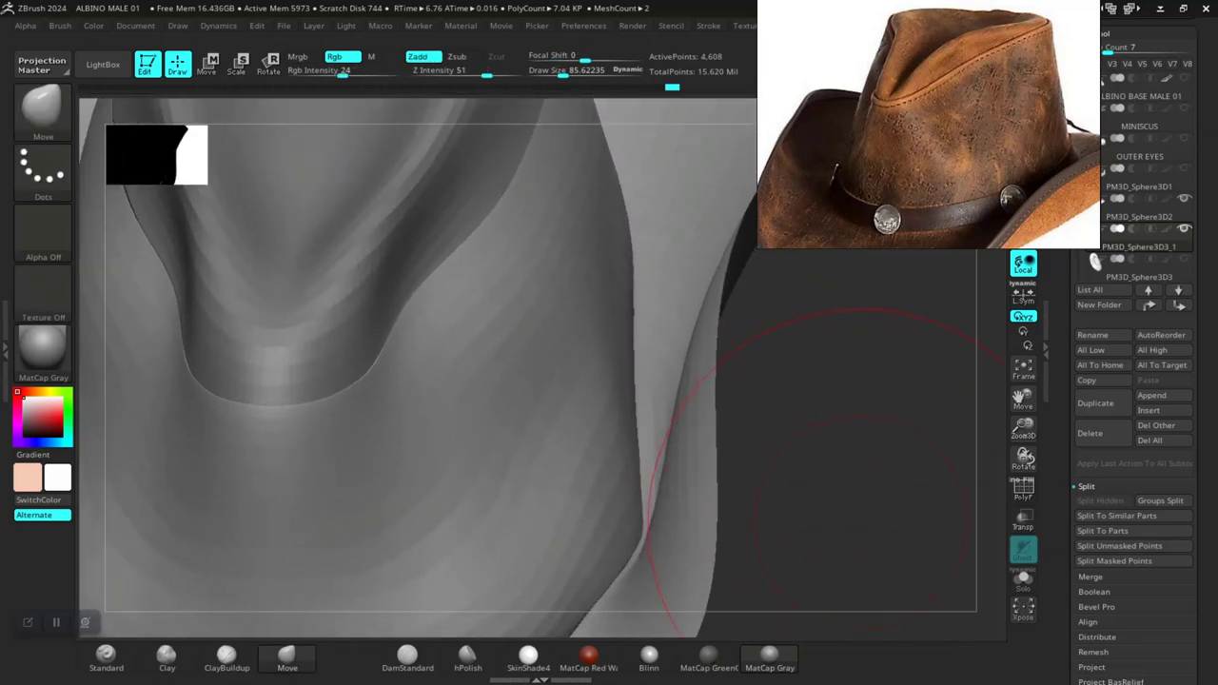
alt+drag(789, 517, 793, 463)
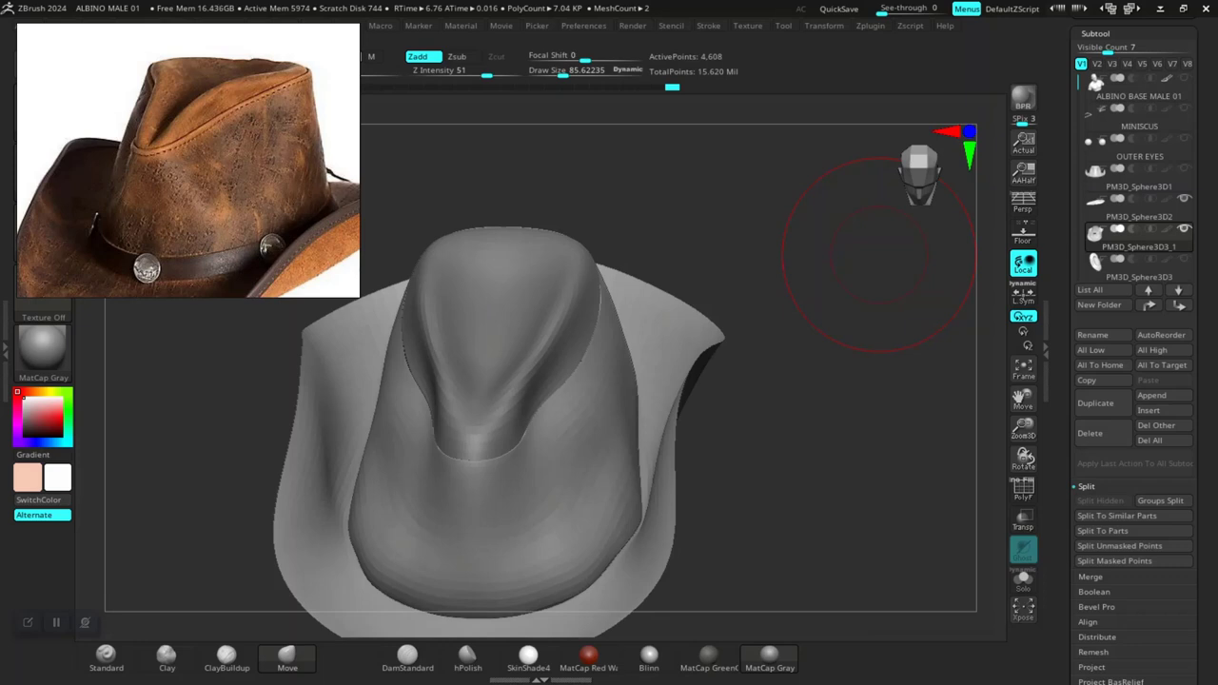
Step: Zoom in on the tilted hat and push the crown's front fold with the Move brush
drag(877, 255, 980, 346)
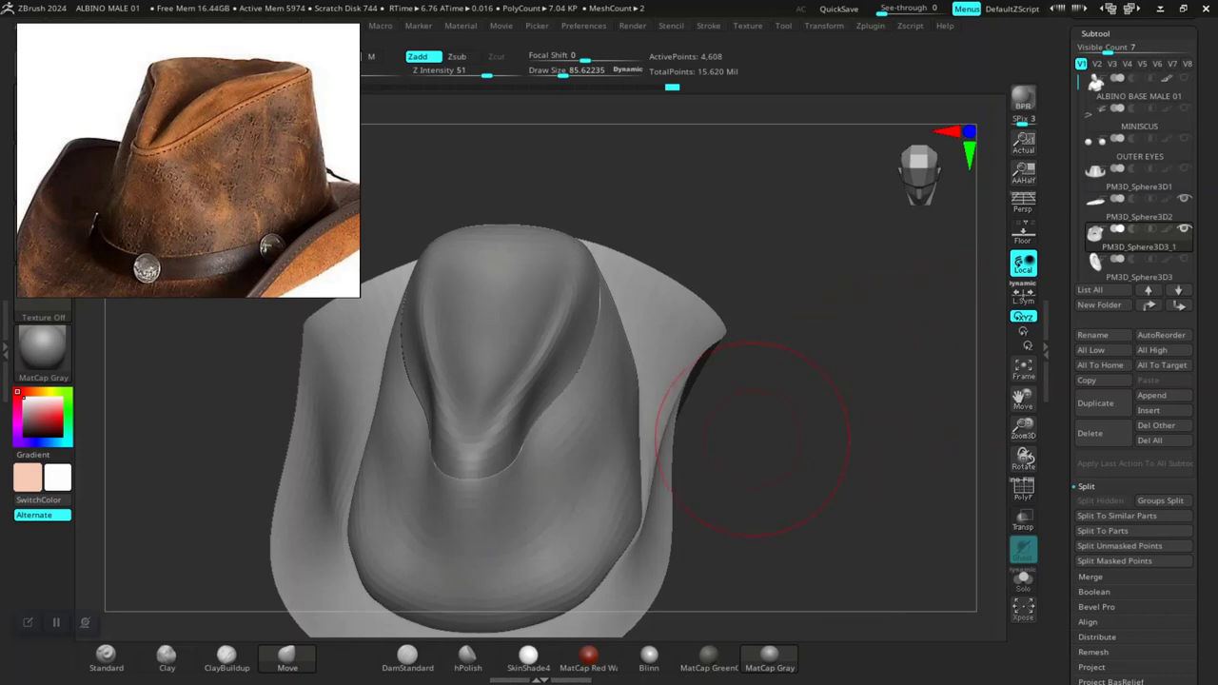
scroll(752, 437, up, 2)
scroll(752, 437, up, 2)
scroll(752, 438, up, 2)
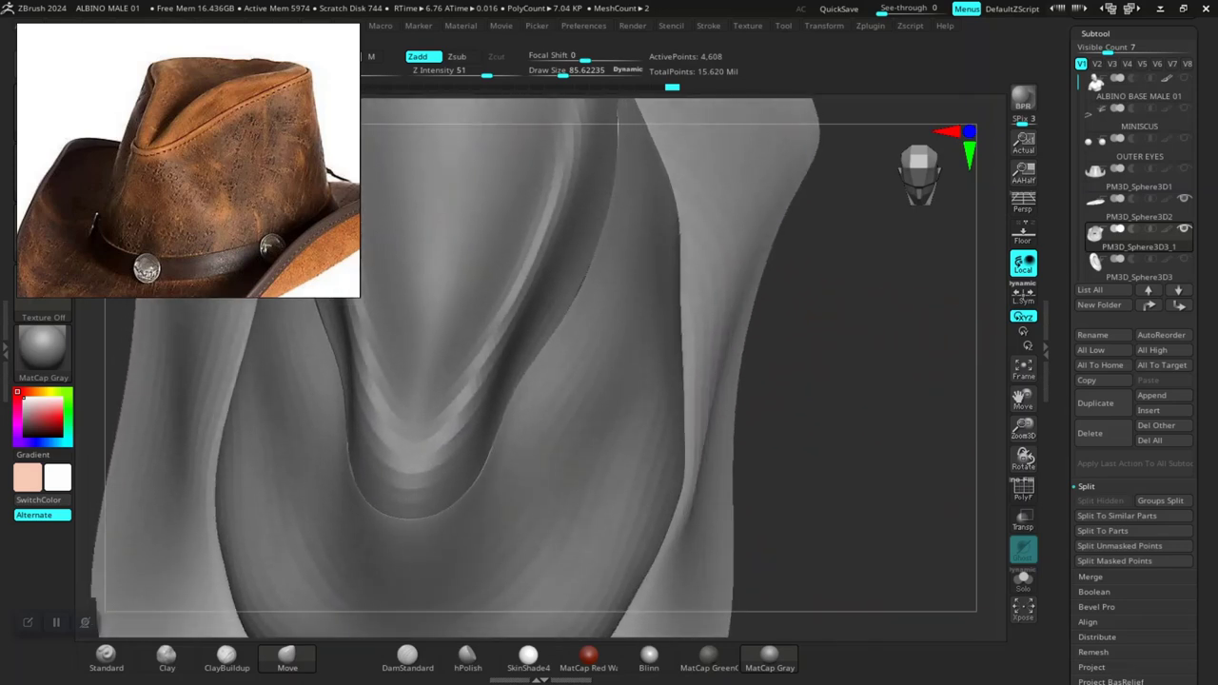
scroll(641, 389, up, 1)
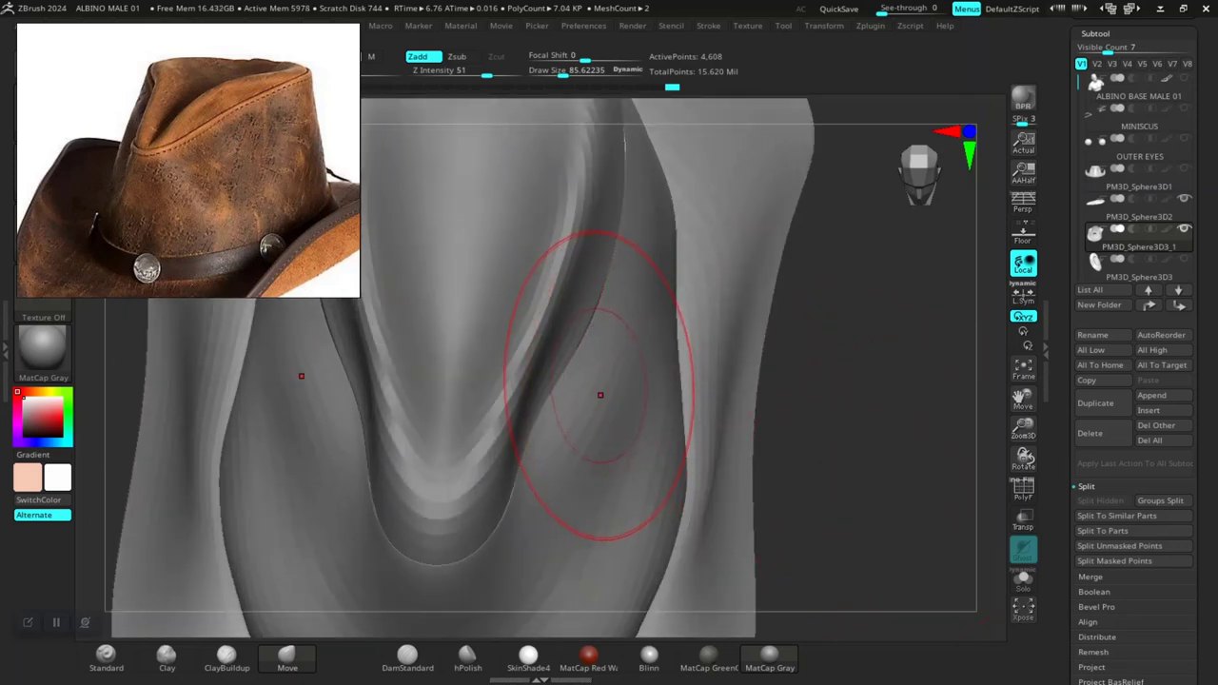
drag(593, 381, 579, 367)
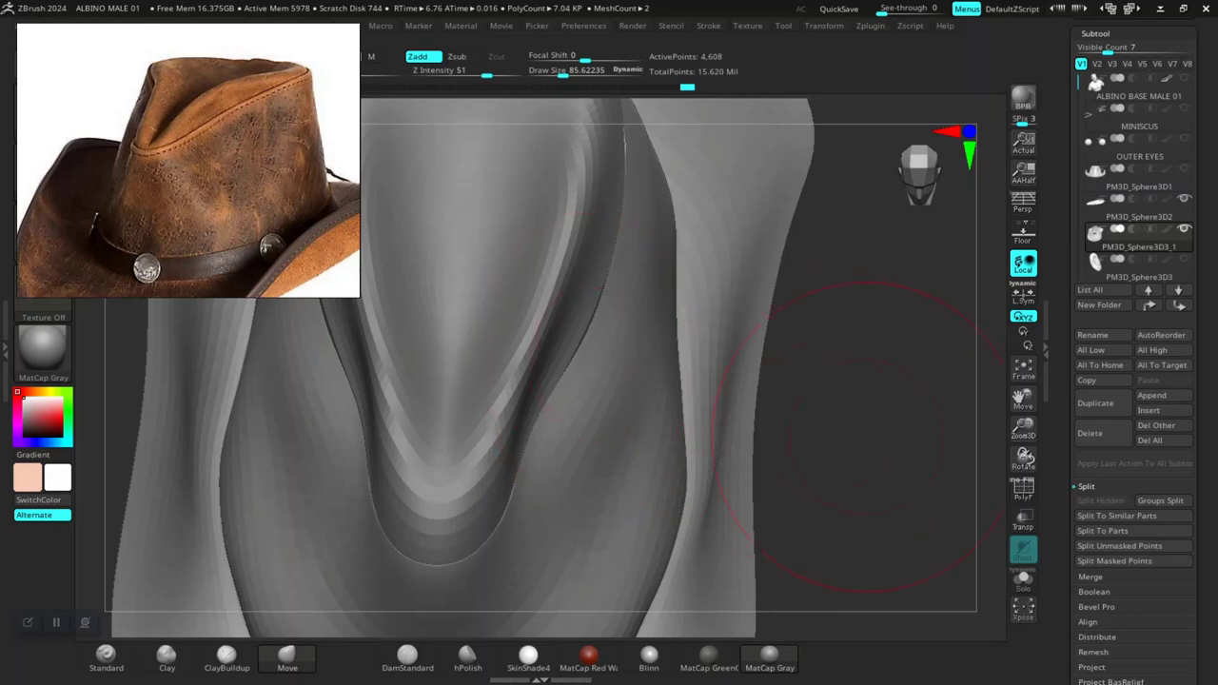
Step: Smooth the crease where the crown meets the brim, viewed from a higher angle
key(f)
right_drag(587, 361, 563, 387)
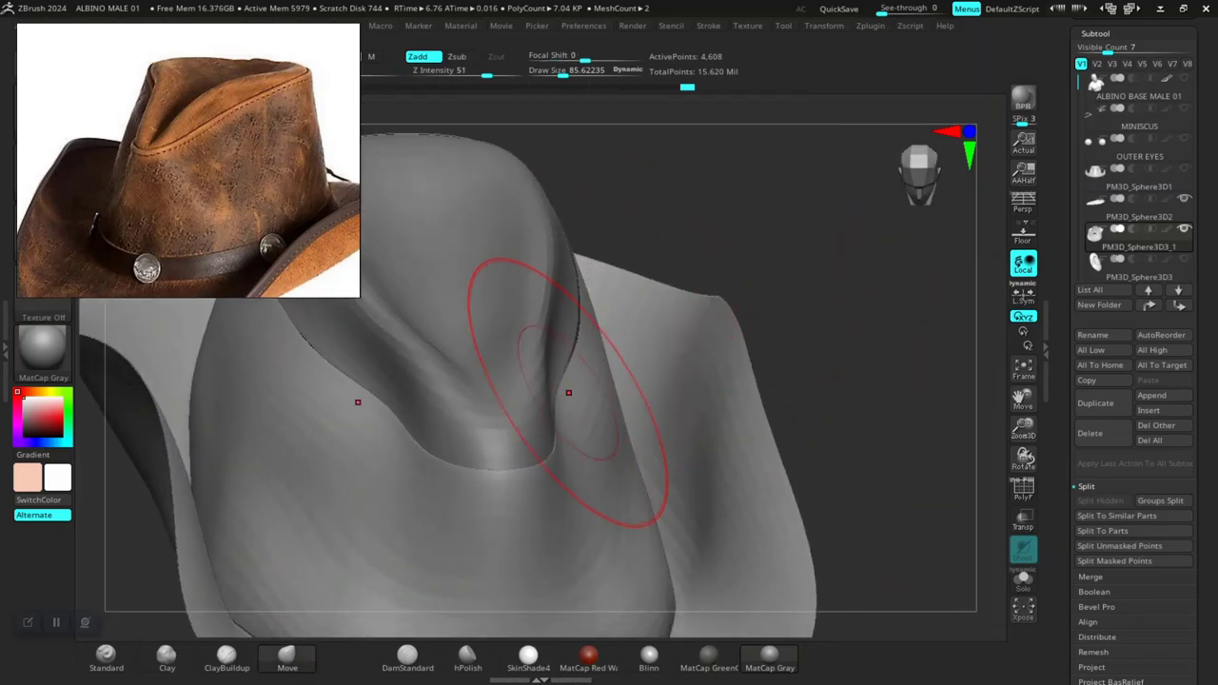
shift+drag(568, 392, 662, 326)
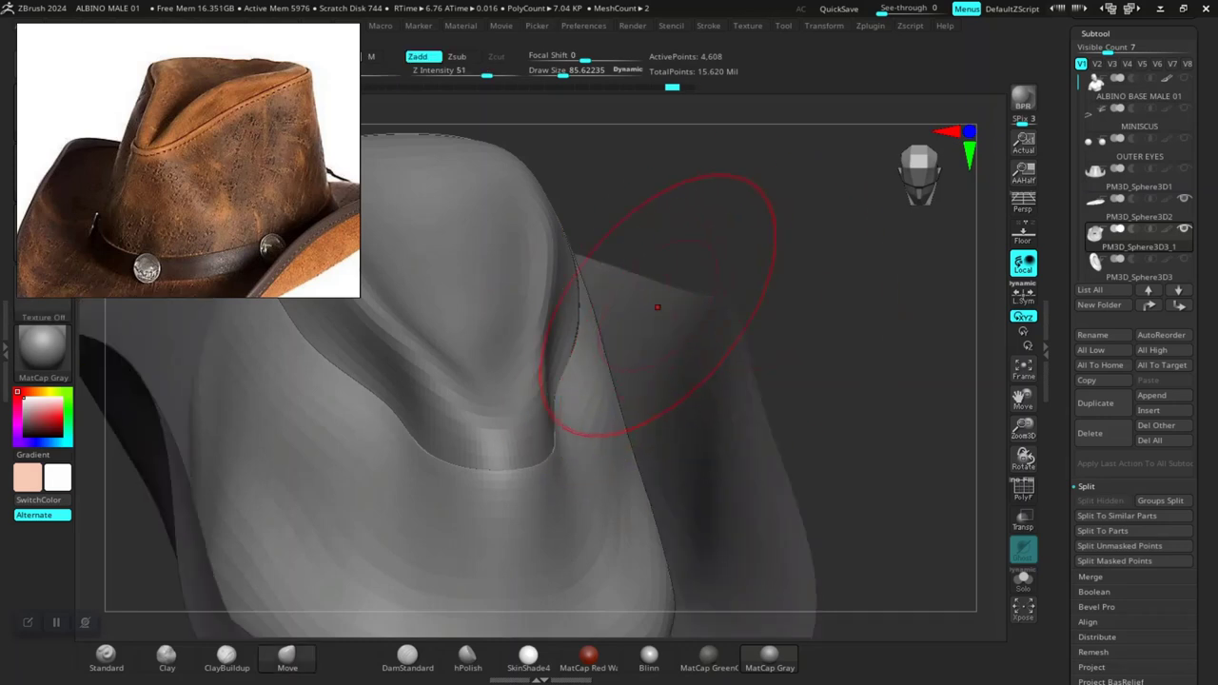
mouse_move(666, 251)
shift+right_down()
mouse_move(870, 327)
mouse_move(816, 389)
mouse_move(838, 376)
mouse_move(924, 402)
mouse_move(845, 460)
mouse_move(868, 491)
shift+right_up()
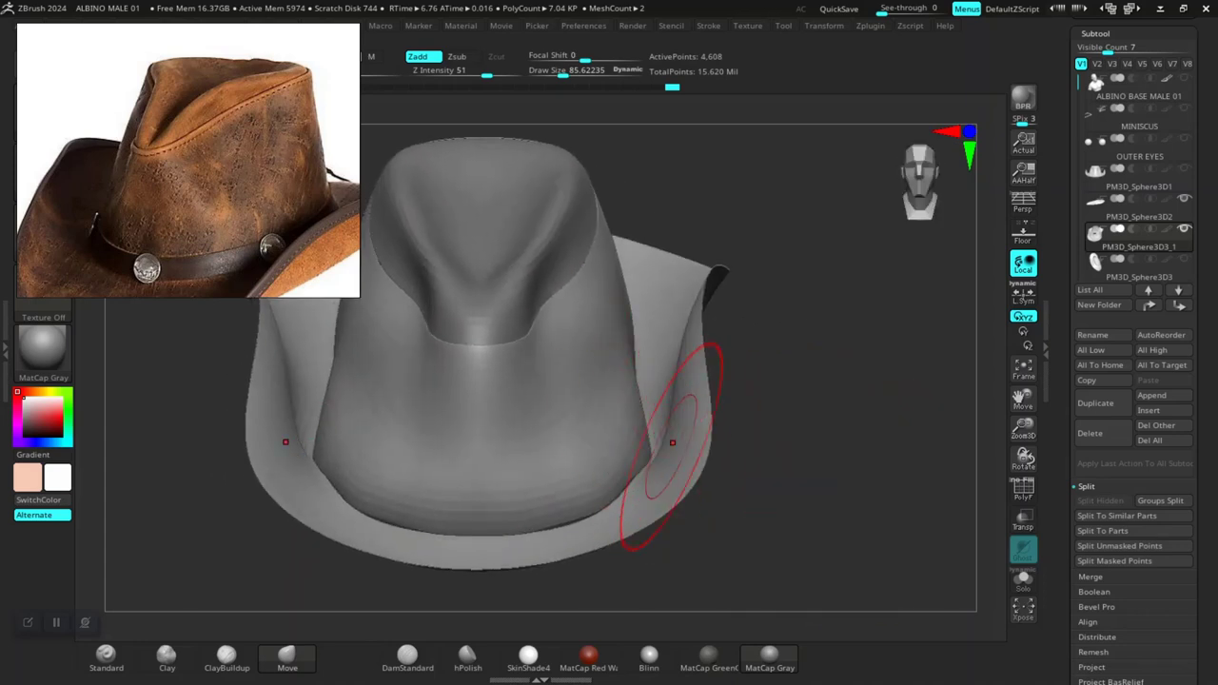
Step: Duplicate the hat subtool as PM3D_Sphere3D3_2 and select the flat copy, showing polygroups
click(1096, 403)
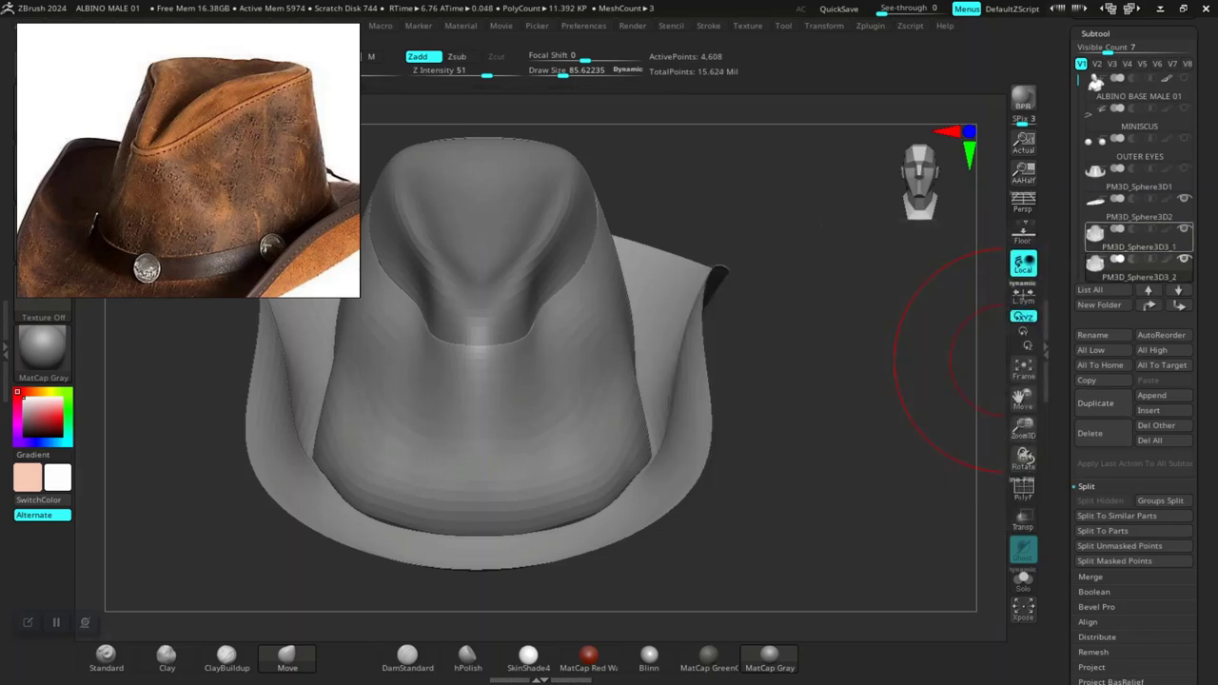
drag(1139, 202, 1139, 232)
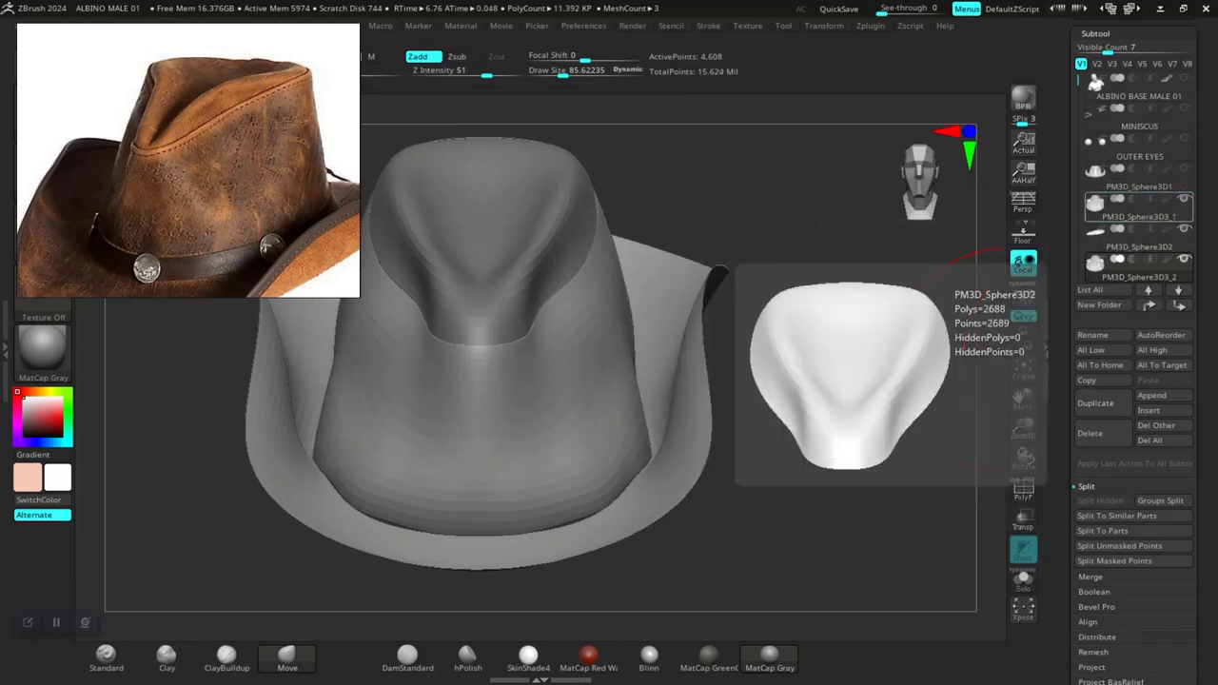
click(1139, 232)
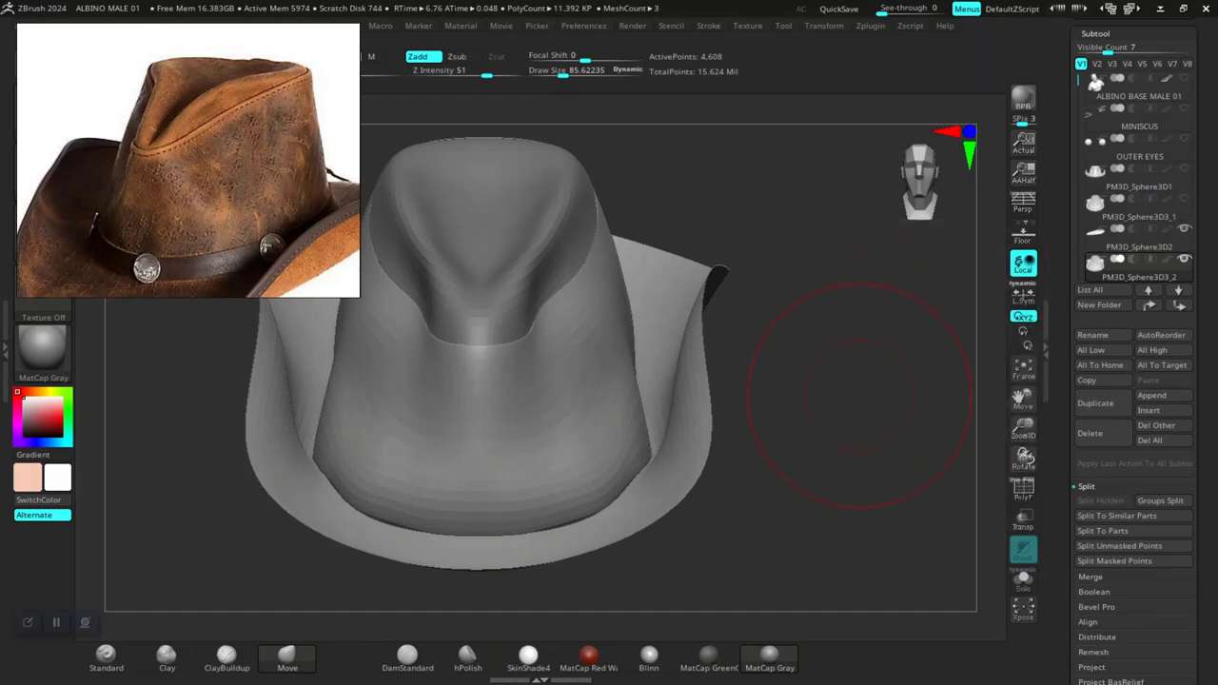
mouse_move(847, 438)
mouse_down()
mouse_move(821, 476)
mouse_move(885, 471)
mouse_up()
key(shift+f)
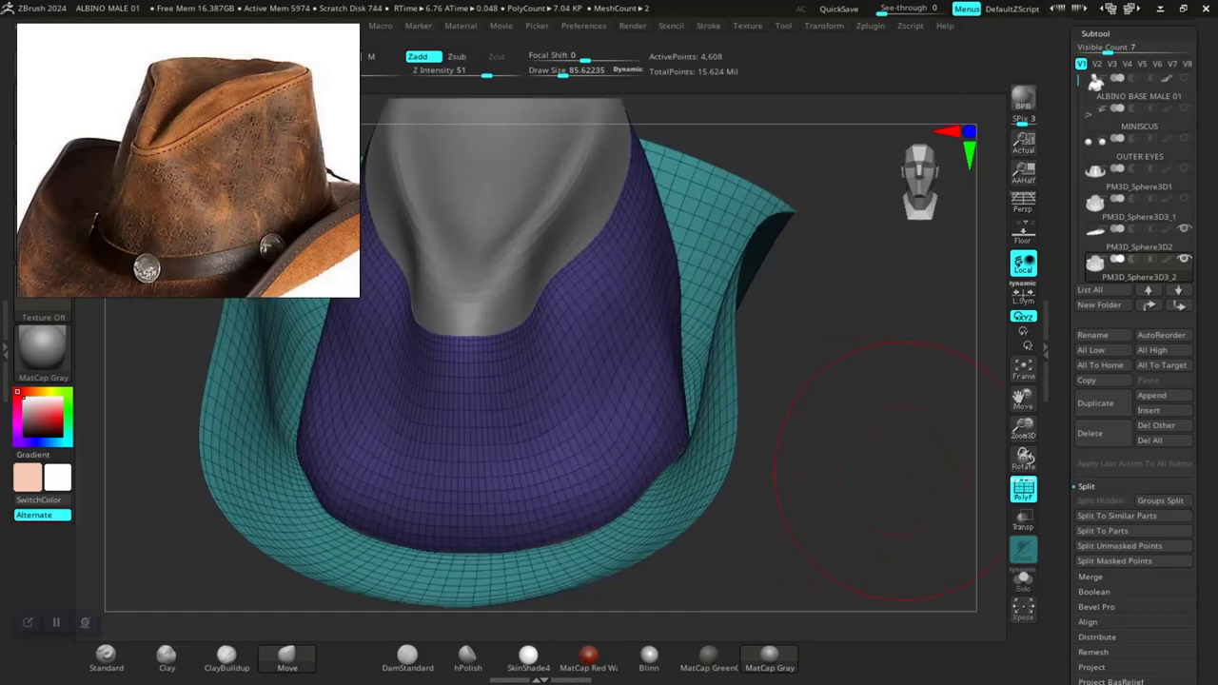
Step: In Geometry > EdgeLoop, adjust the Panel Loops settings and reduce the loop count to 2
scroll(1132, 381, down, 5)
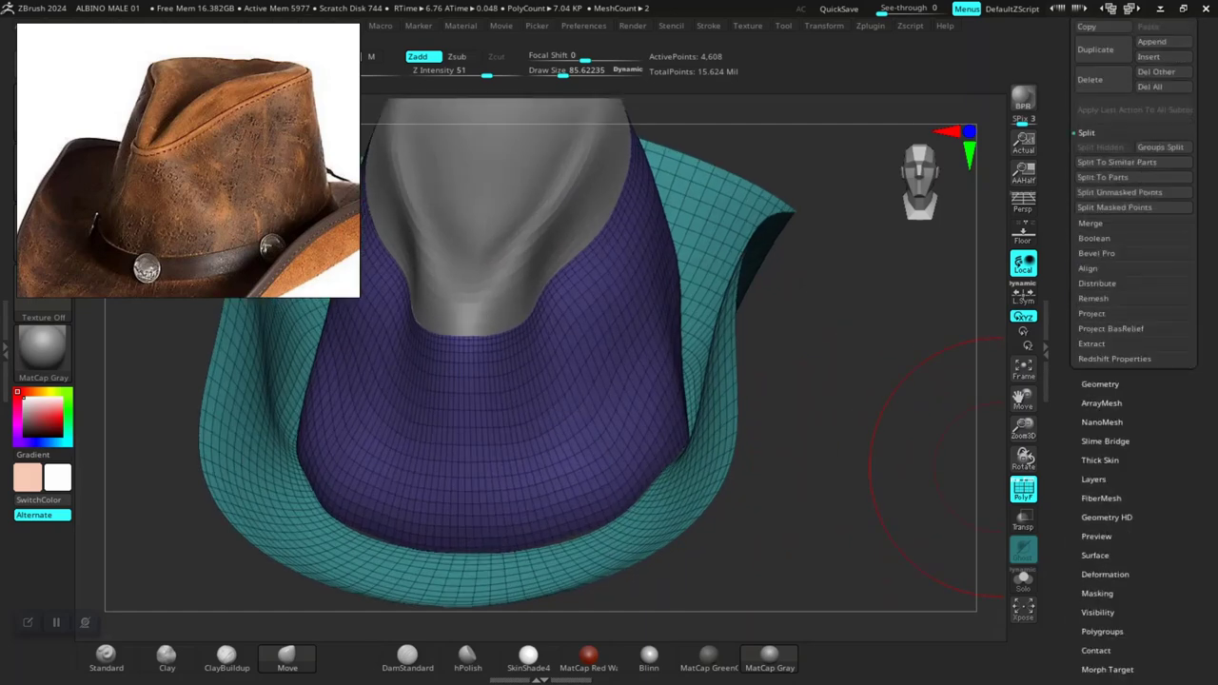
click(1100, 384)
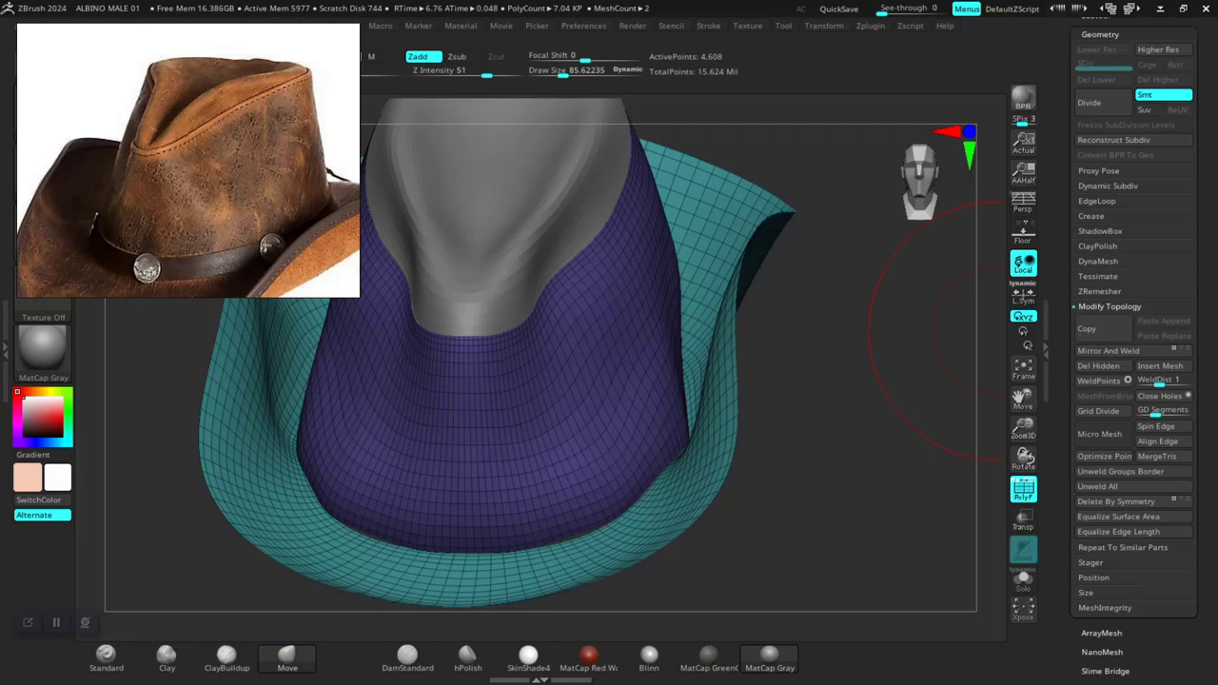
click(1096, 201)
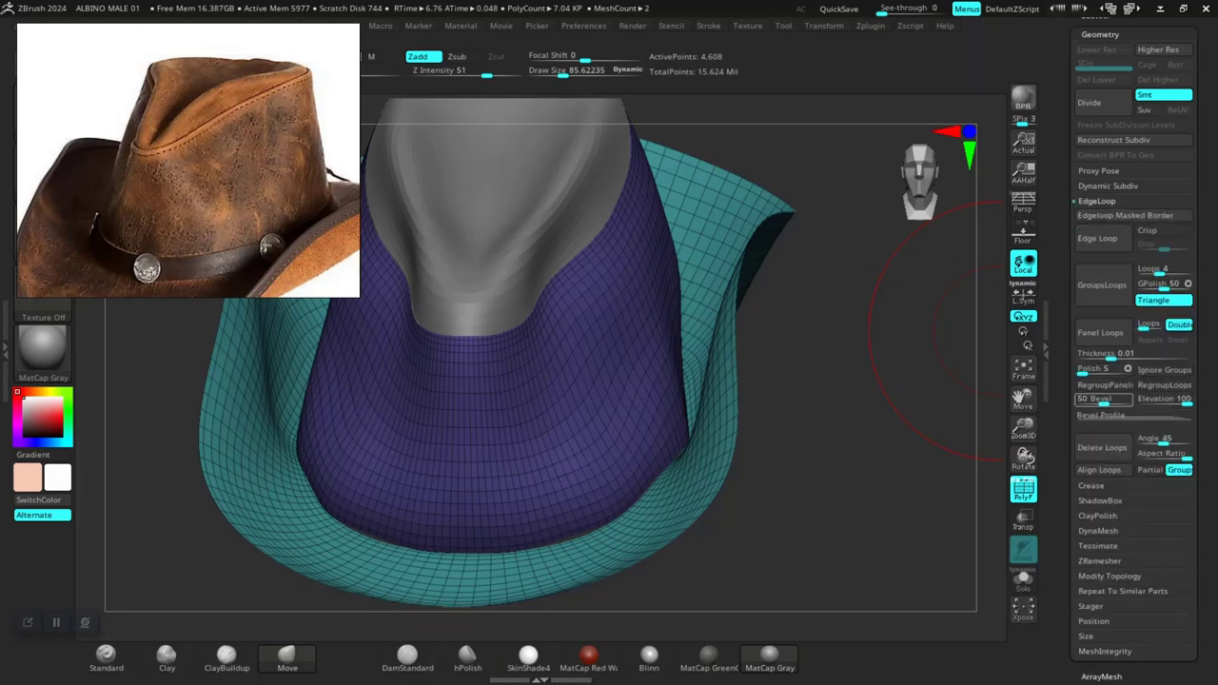
text(3)
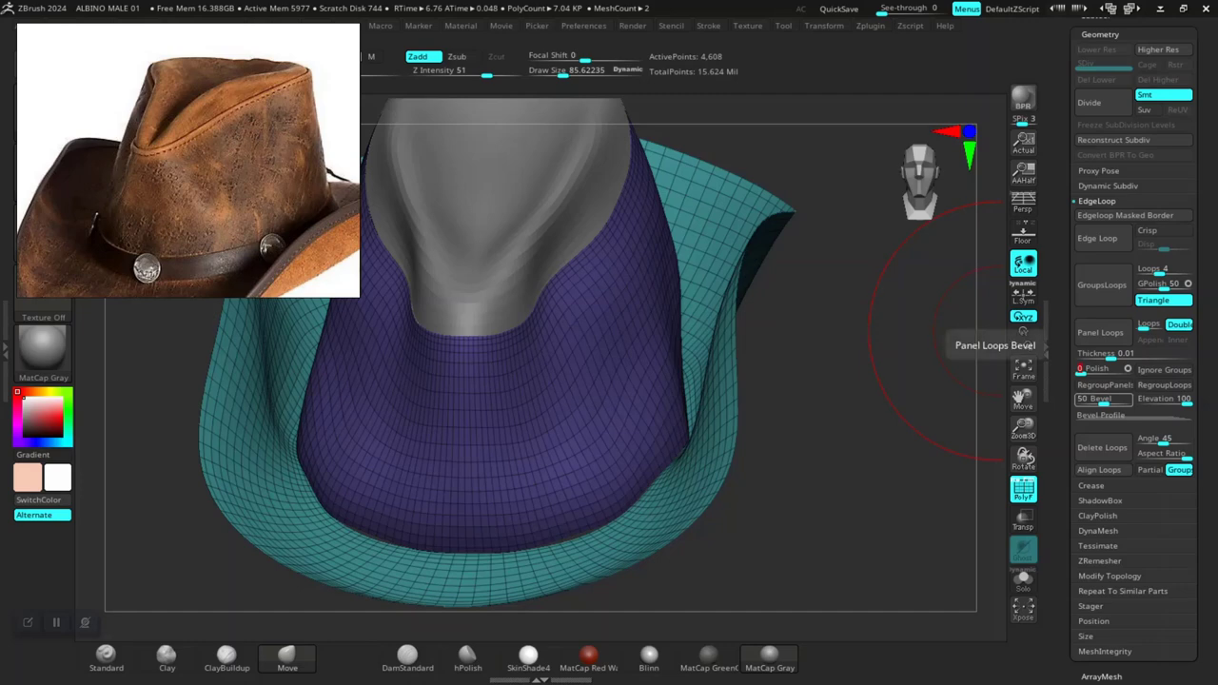
click(1102, 398)
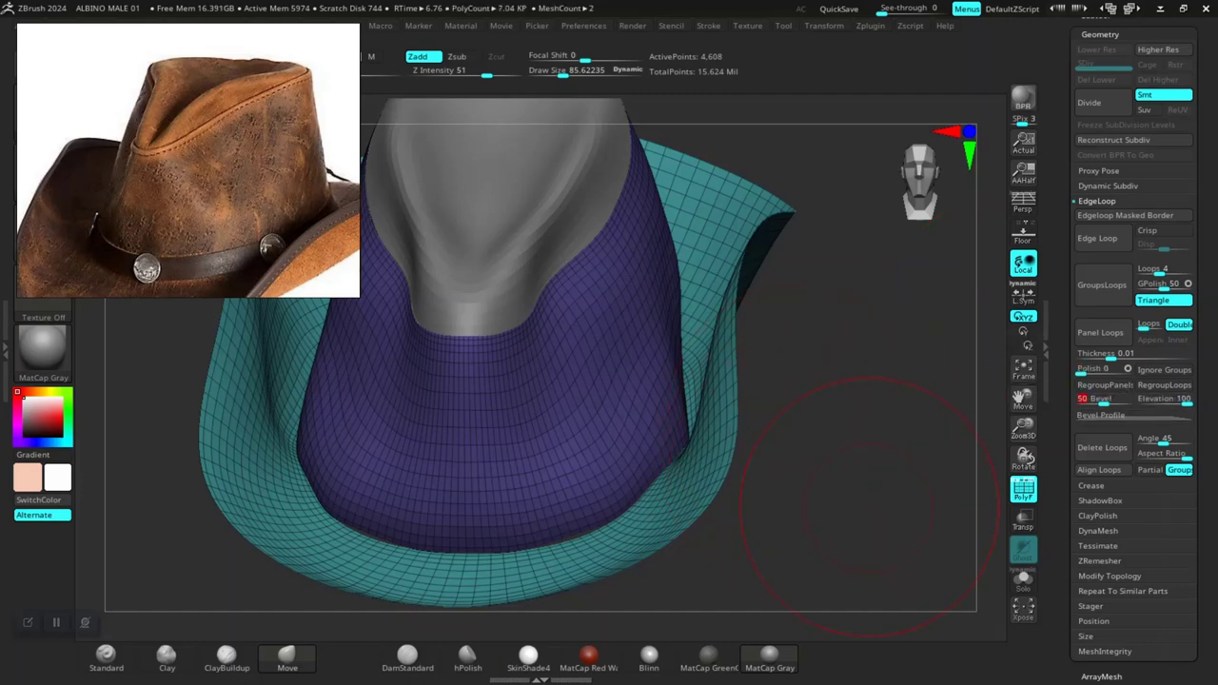
drag(868, 505, 875, 521)
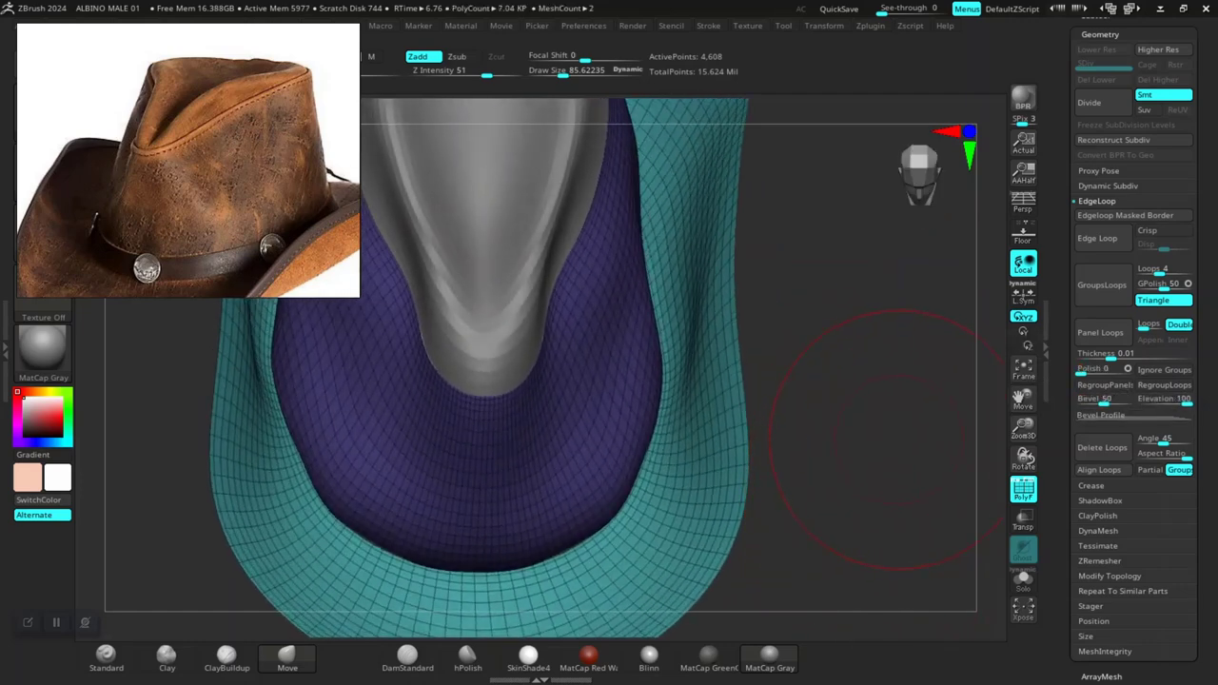
drag(886, 440, 892, 435)
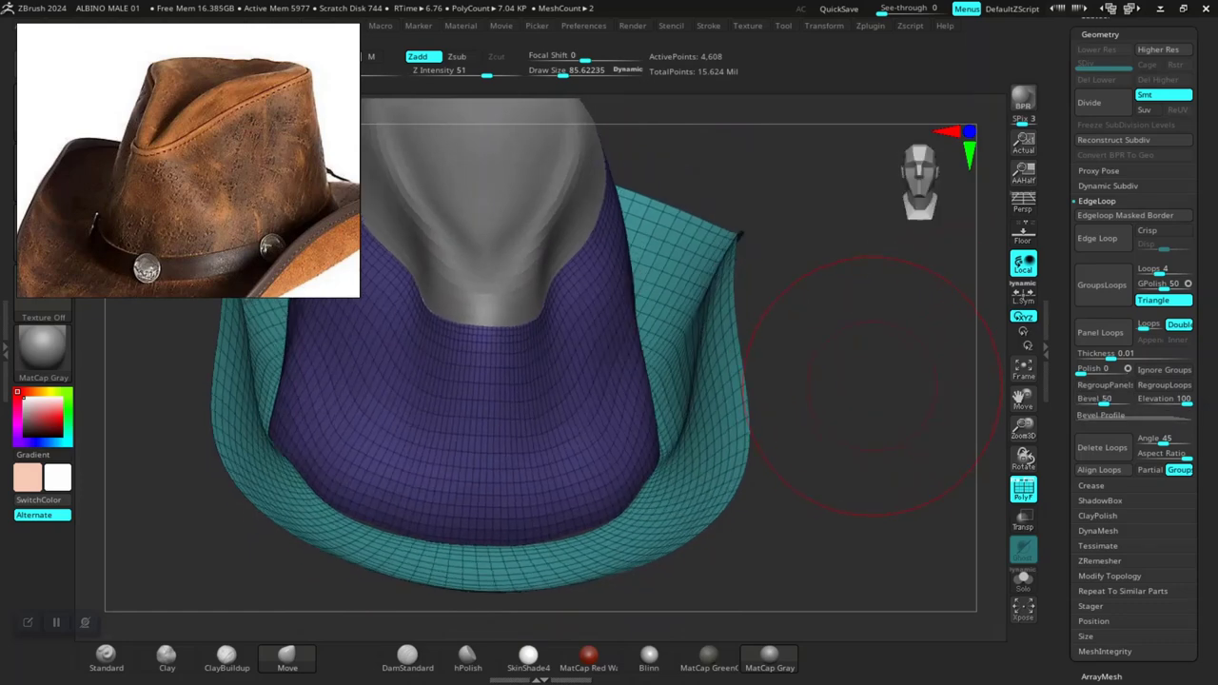
drag(872, 387, 882, 432)
drag(809, 371, 823, 305)
drag(871, 366, 956, 400)
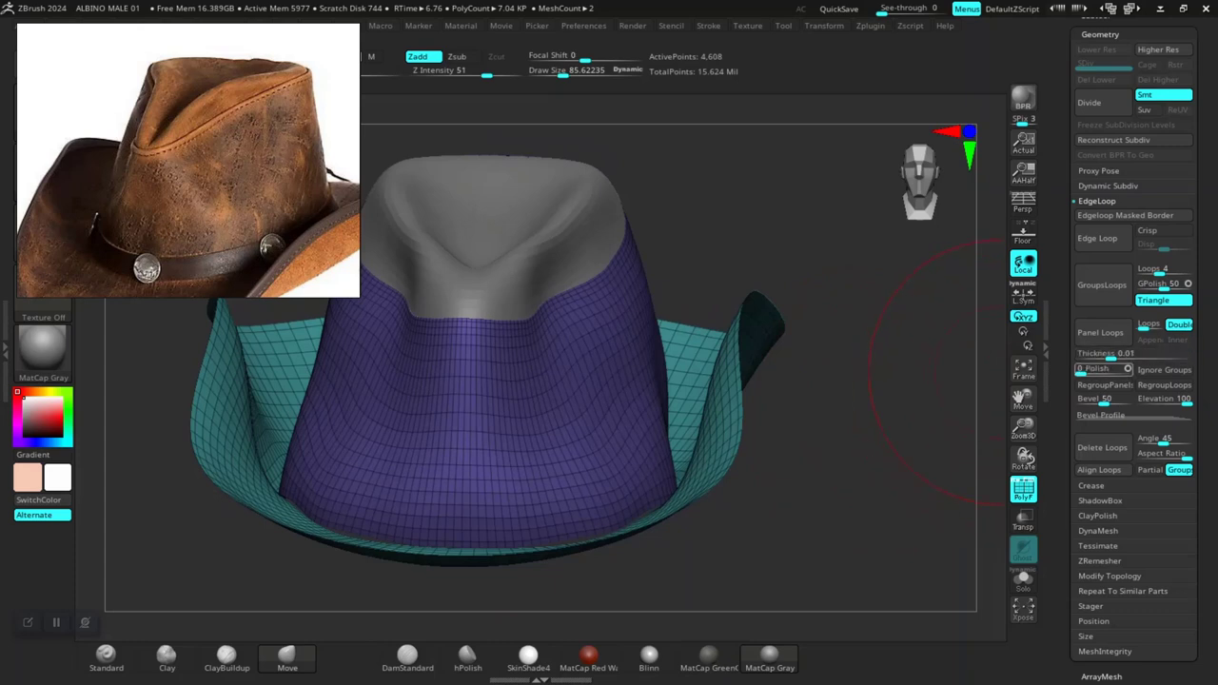
drag(1150, 325, 1142, 324)
Step: Apply Panel Loops to thicken the hat shell and inspect the brim edge from below
click(1101, 332)
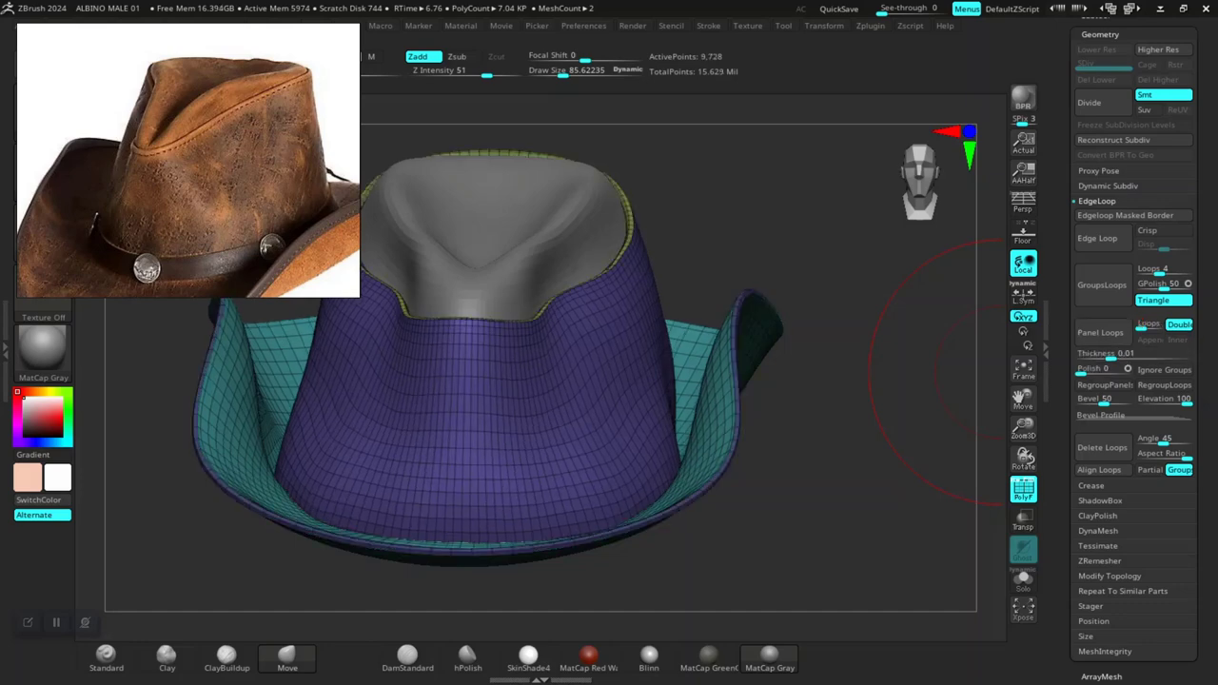
scroll(876, 447, up, 2)
scroll(866, 443, up, 3)
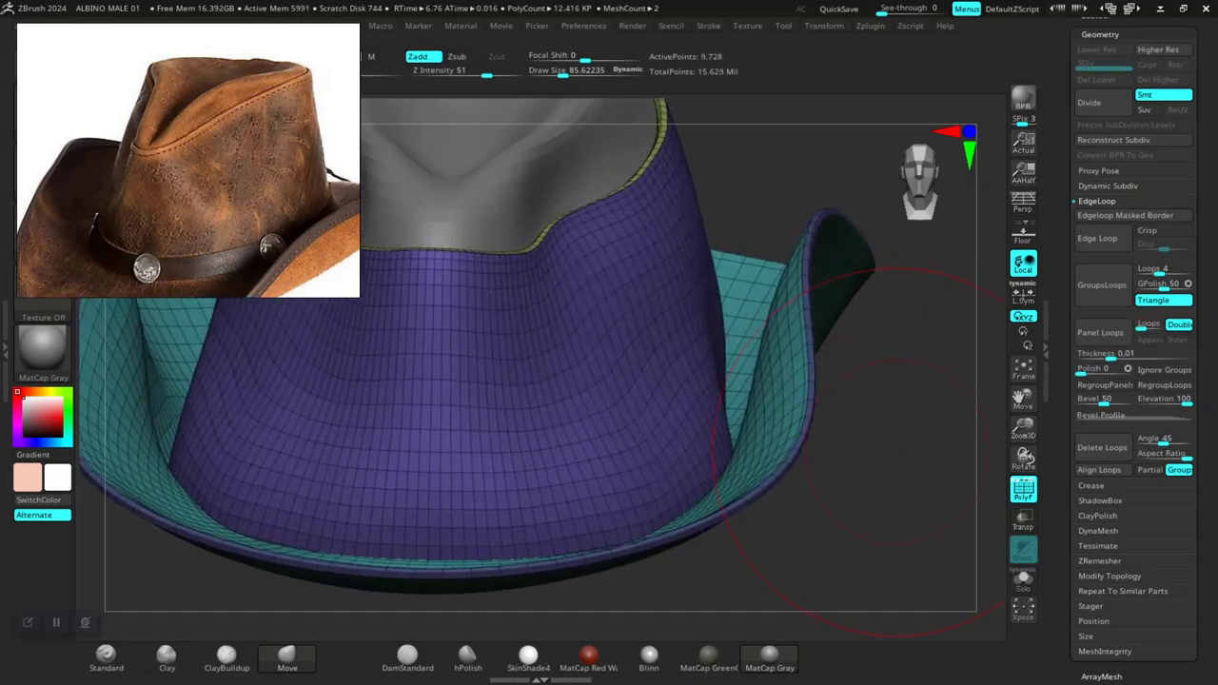
mouse_move(861, 449)
mouse_down()
mouse_move(856, 343)
mouse_move(866, 419)
mouse_move(885, 448)
mouse_move(844, 381)
mouse_move(866, 457)
mouse_move(828, 447)
mouse_move(790, 514)
mouse_move(800, 428)
mouse_move(809, 504)
mouse_move(828, 457)
mouse_move(898, 381)
mouse_move(861, 392)
mouse_up()
key(shift+f)
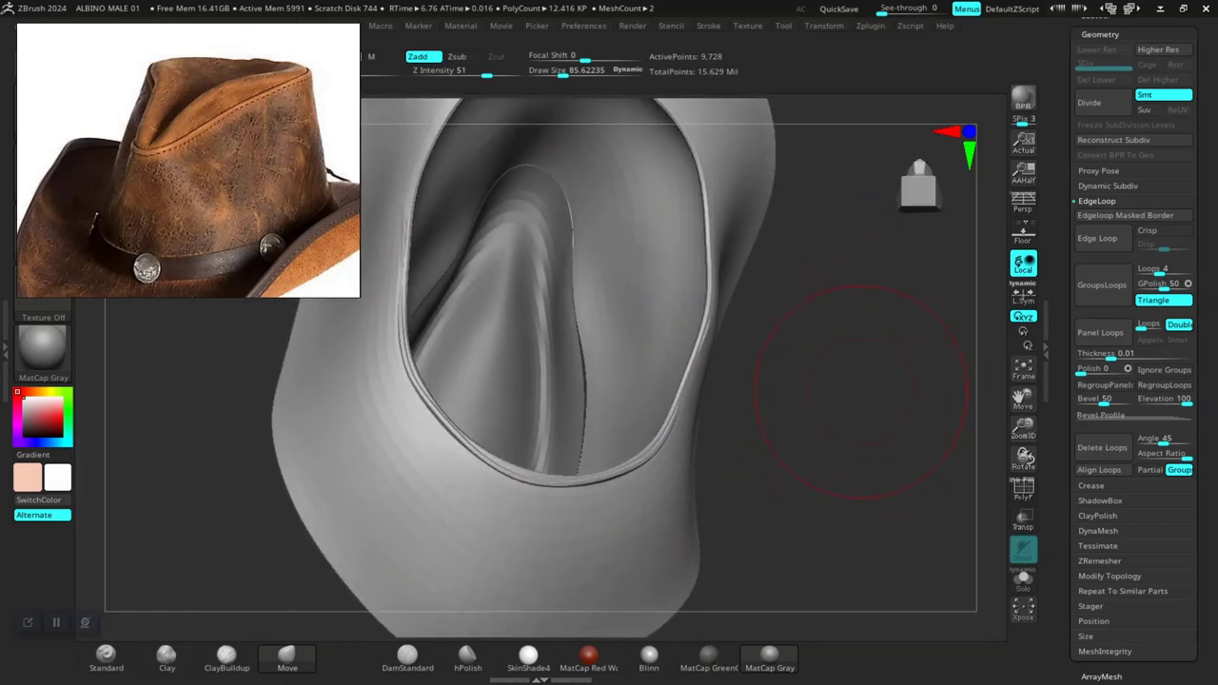
mouse_move(844, 444)
mouse_down()
mouse_move(874, 404)
mouse_move(858, 476)
mouse_move(823, 409)
mouse_move(884, 463)
mouse_move(880, 448)
mouse_move(980, 409)
mouse_move(868, 414)
mouse_move(890, 352)
mouse_move(802, 389)
mouse_move(838, 419)
mouse_up()
mouse_move(885, 504)
alt+mouse_down()
mouse_move(919, 435)
mouse_move(886, 471)
mouse_move(818, 456)
mouse_move(856, 471)
alt+mouse_up()
key(shift+f)
key(shift+f)
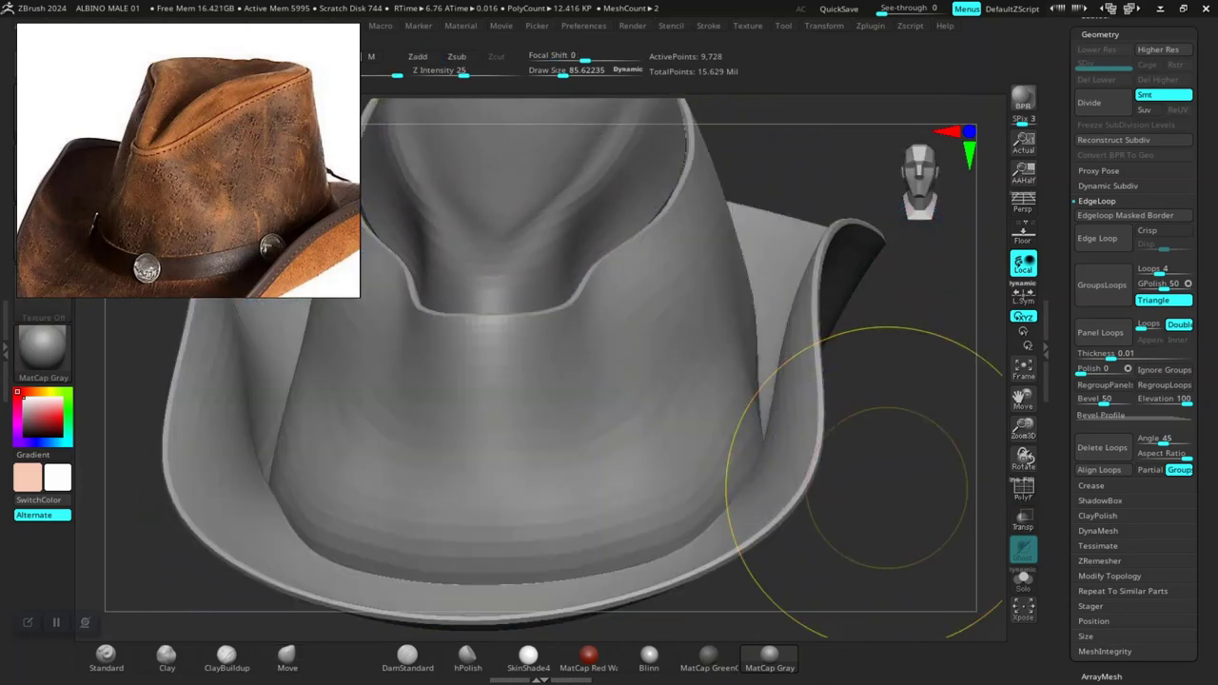
Step: Preview one subdivision level on the hat, then step back down to the lower level
key(ctrl+d)
mouse_move(885, 488)
mouse_down()
mouse_move(899, 466)
mouse_move(938, 457)
mouse_up()
key(shift+d)
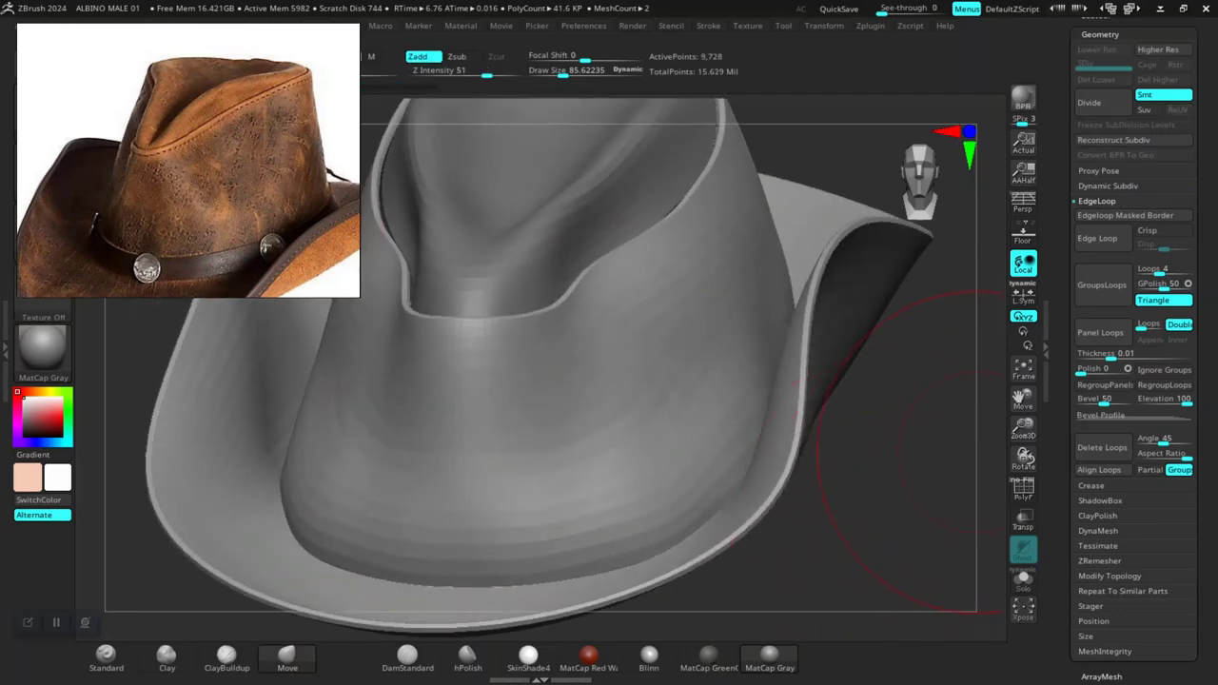
key(shift+f)
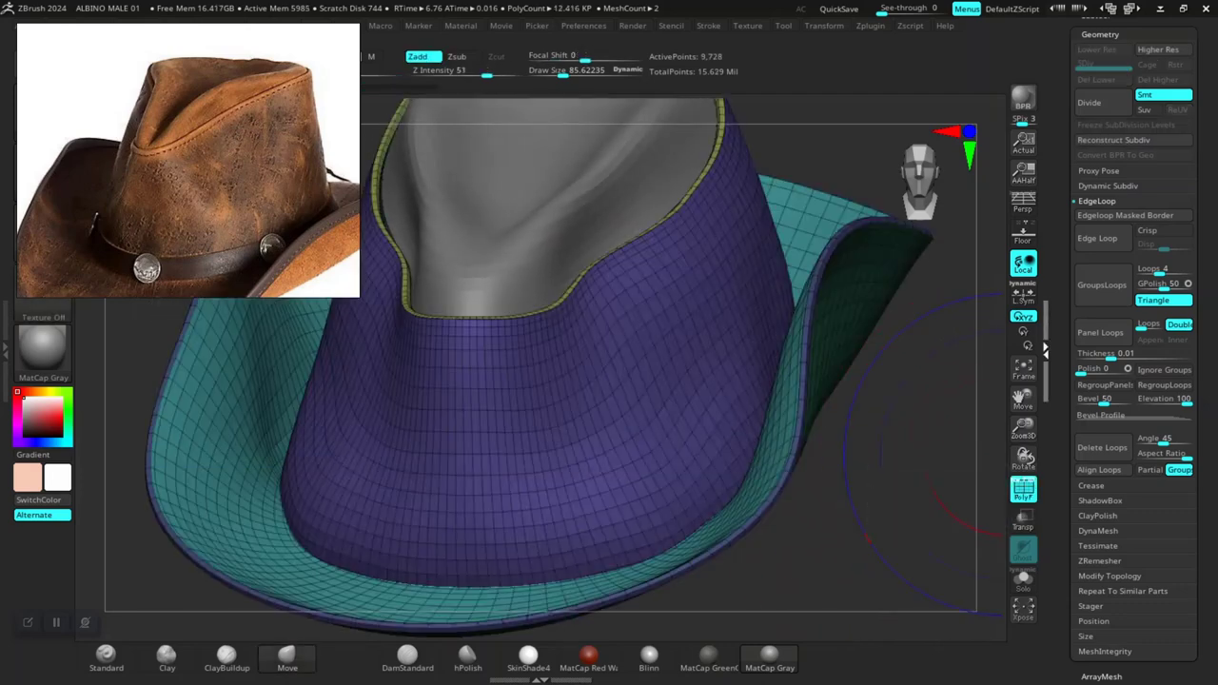
Step: Merge all hat parts into one group via Tool > Polygroups, then check inside the crown
scroll(1132, 381, down, 5)
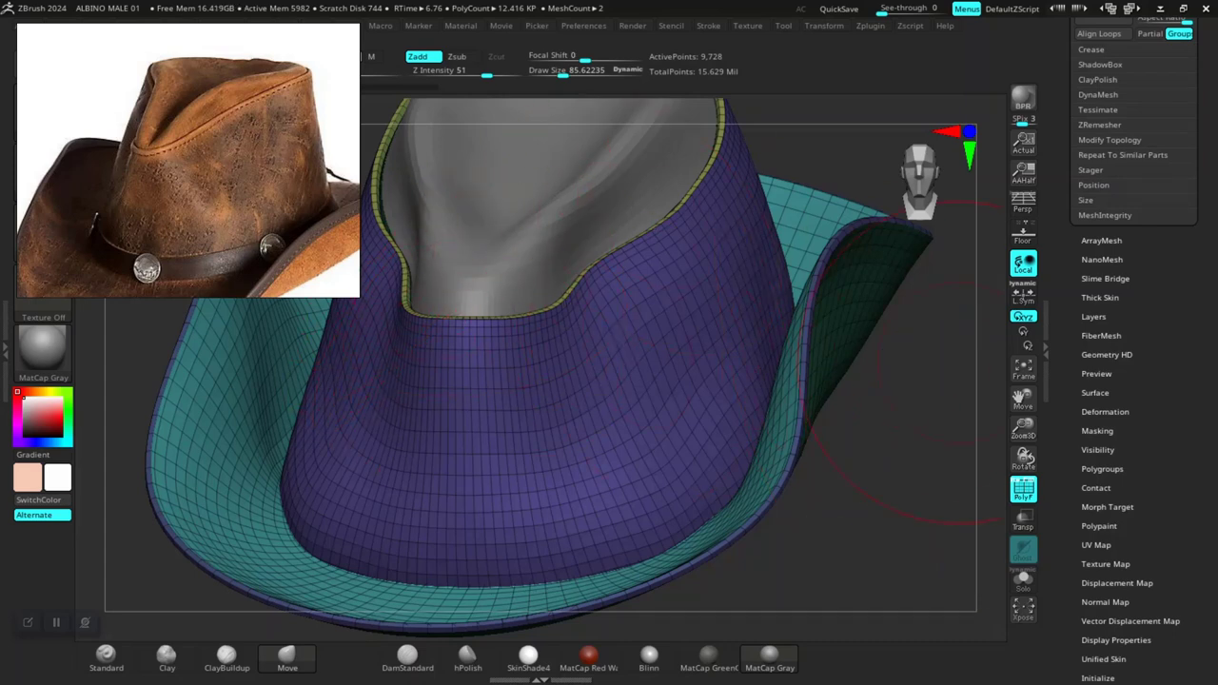
click(1102, 468)
click(1100, 239)
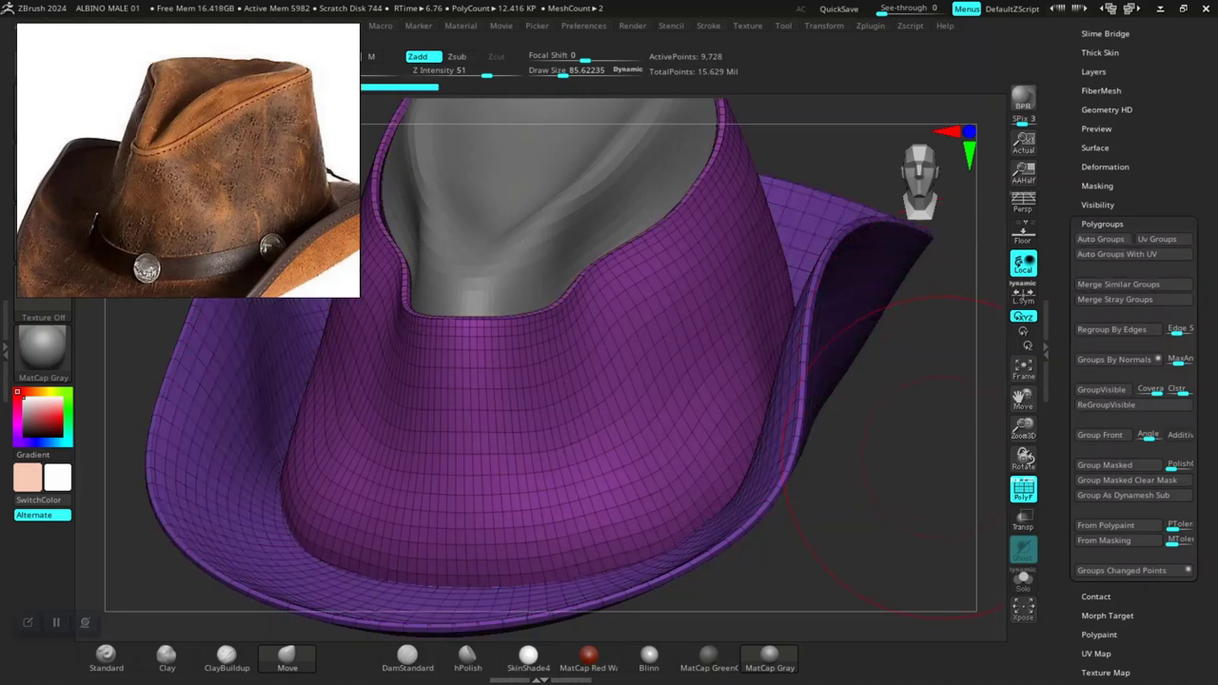
drag(913, 480, 933, 533)
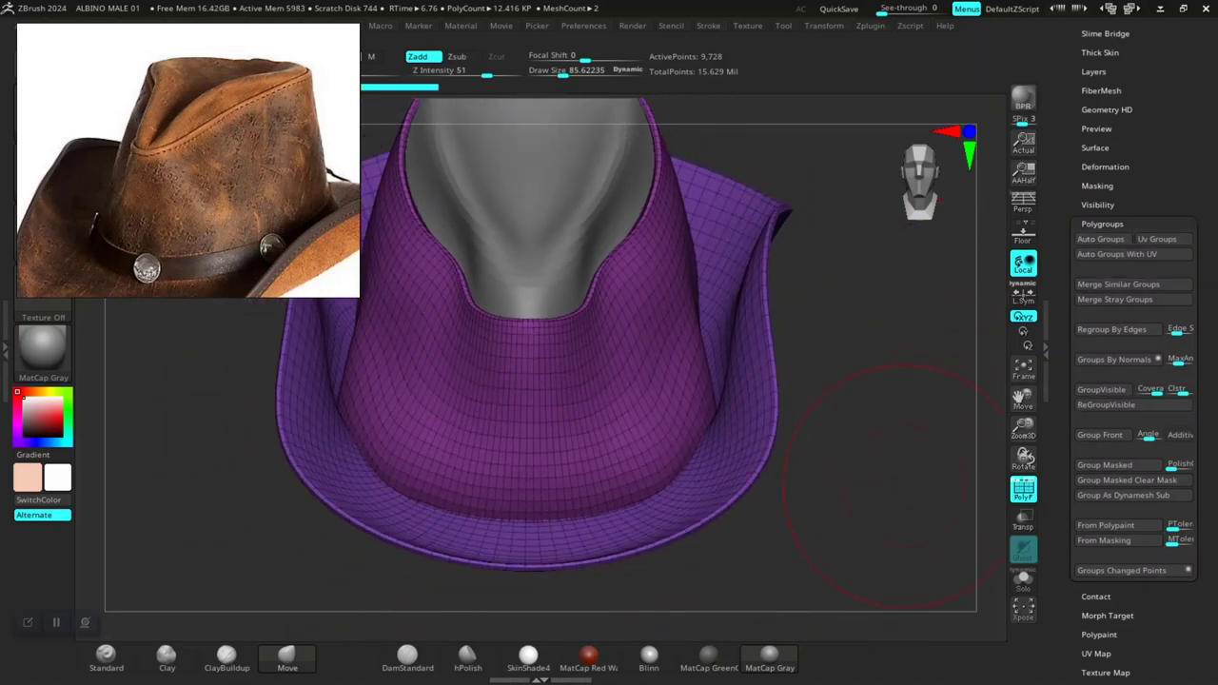
drag(1007, 409, 1007, 495)
mouse_move(847, 362)
mouse_down()
mouse_move(843, 408)
mouse_move(875, 428)
mouse_up()
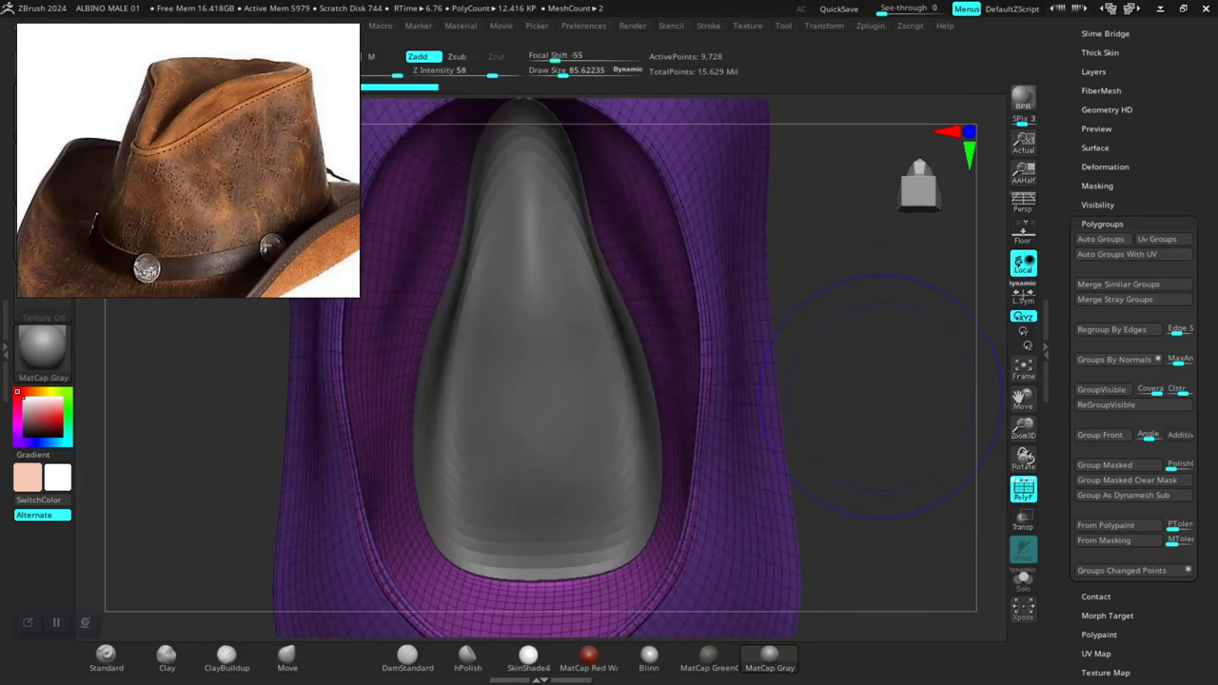
key(shift+f)
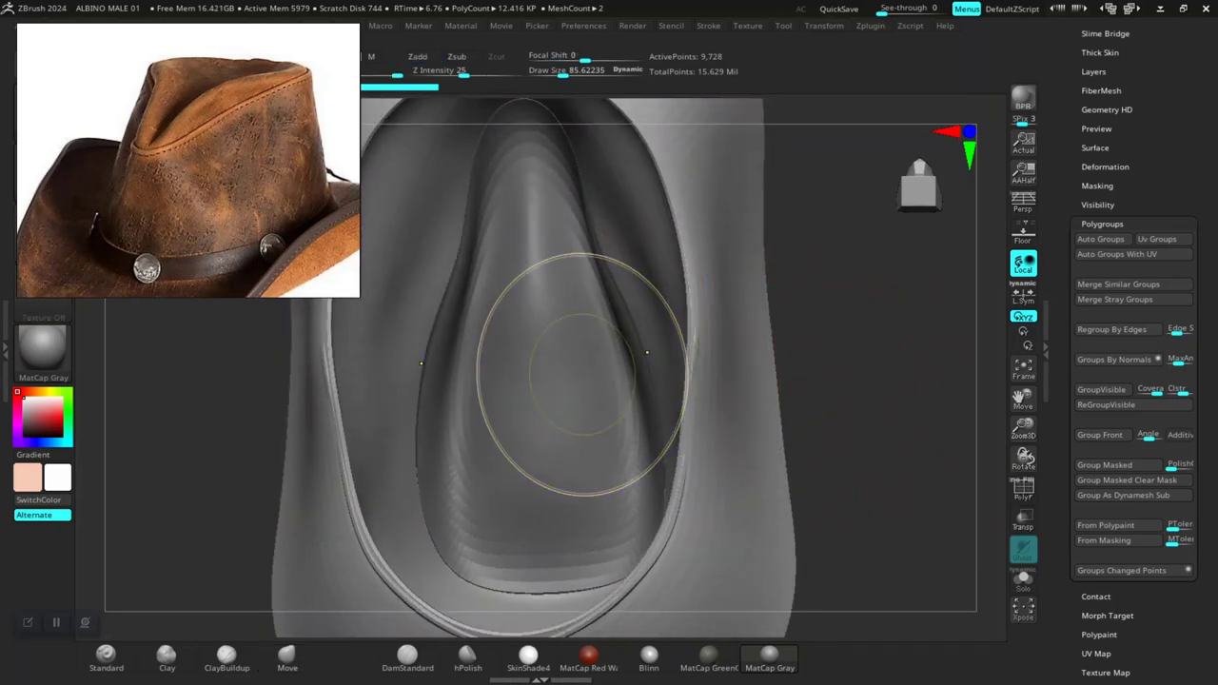
Step: Briefly hide and restore the brim, then inspect the crown interior and brim edge from all sides
ctrl+shift+click(576, 383)
ctrl+shift+click(850, 380)
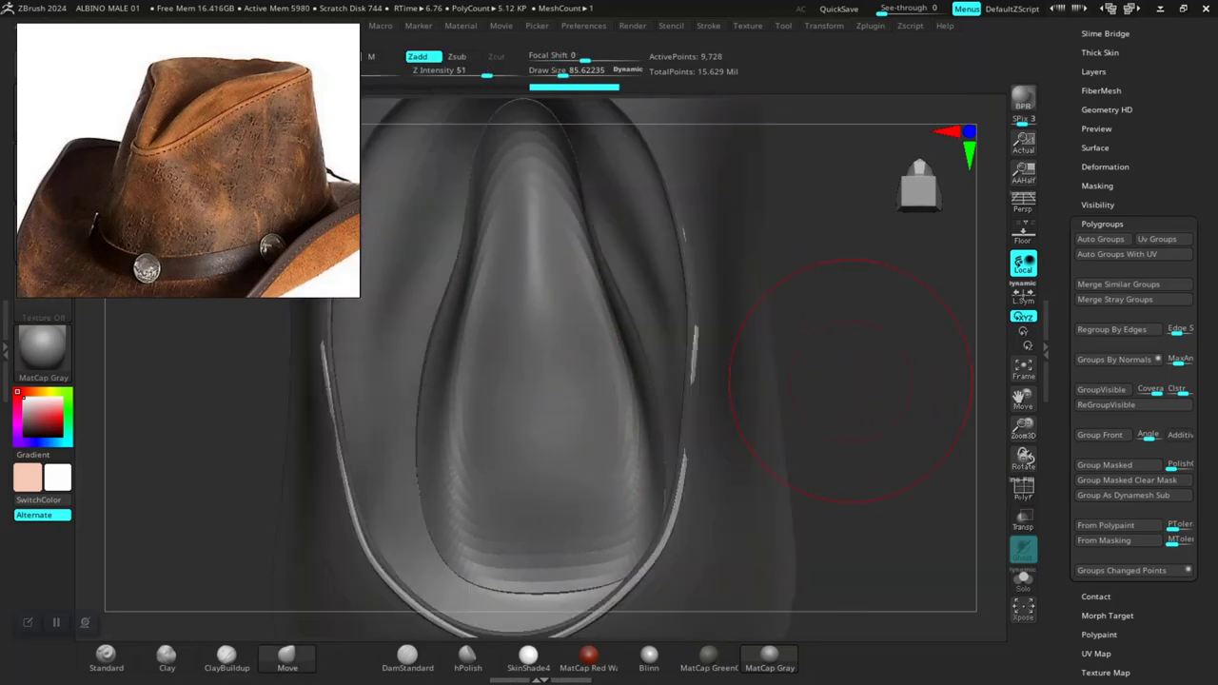
drag(731, 347, 726, 346)
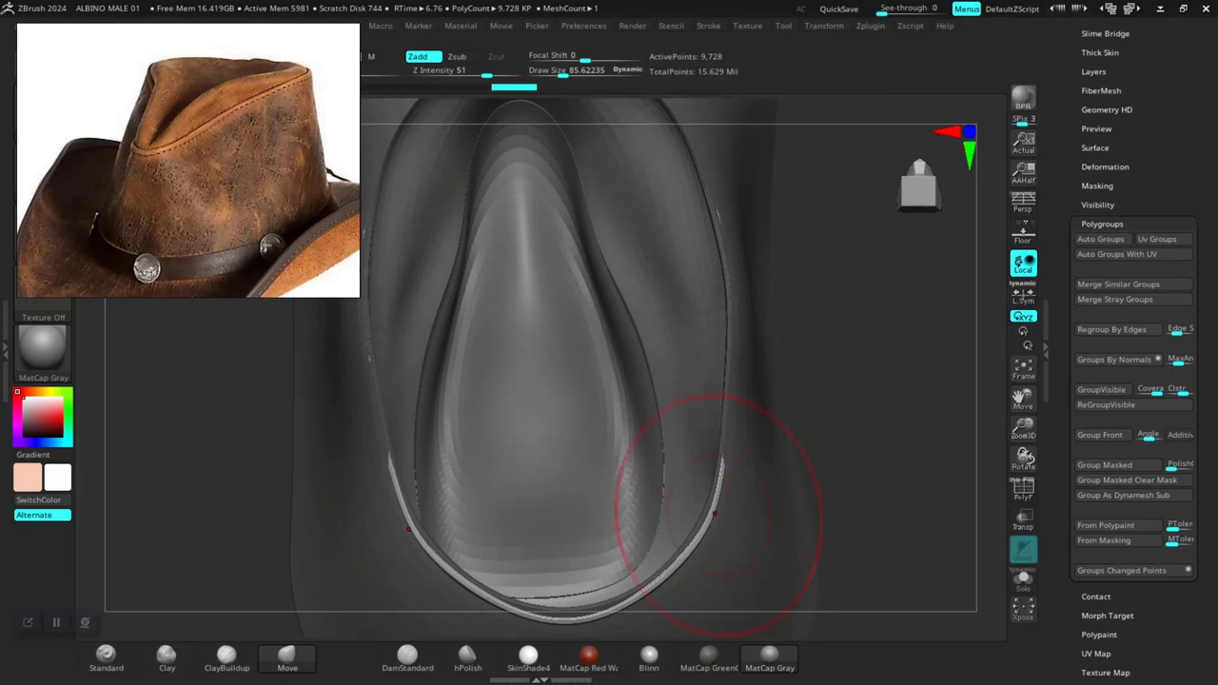
mouse_move(707, 524)
mouse_down()
mouse_move(816, 462)
mouse_move(599, 517)
mouse_move(562, 495)
mouse_up()
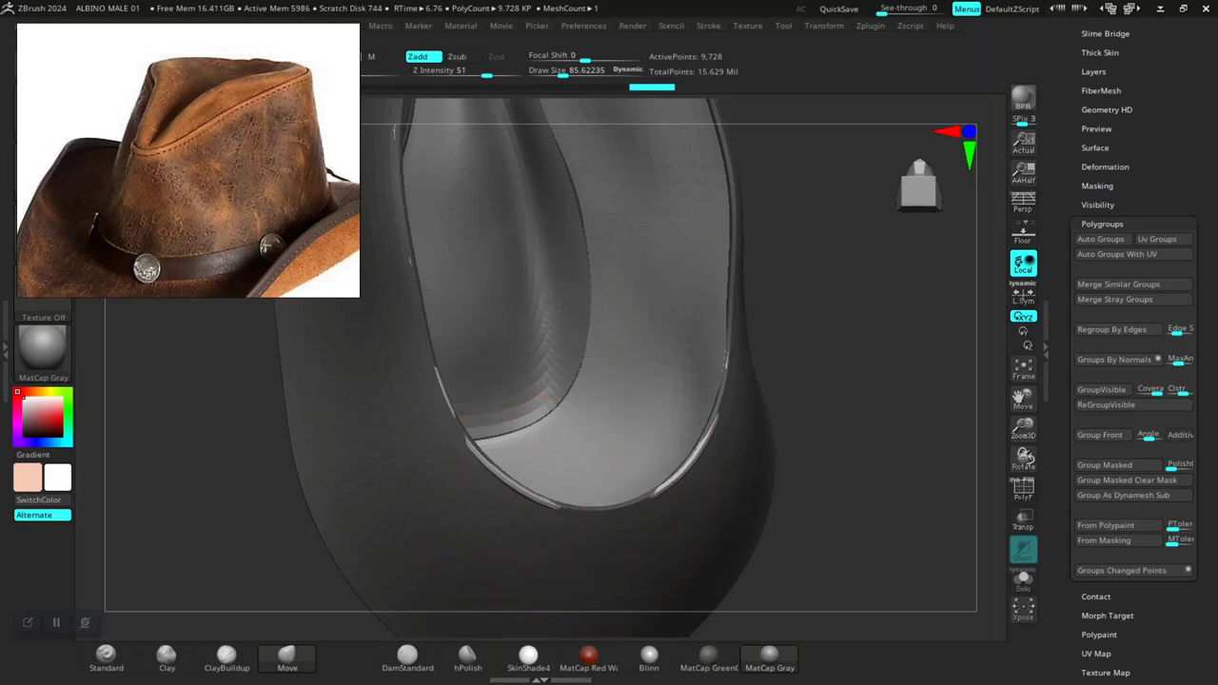
drag(707, 460, 643, 468)
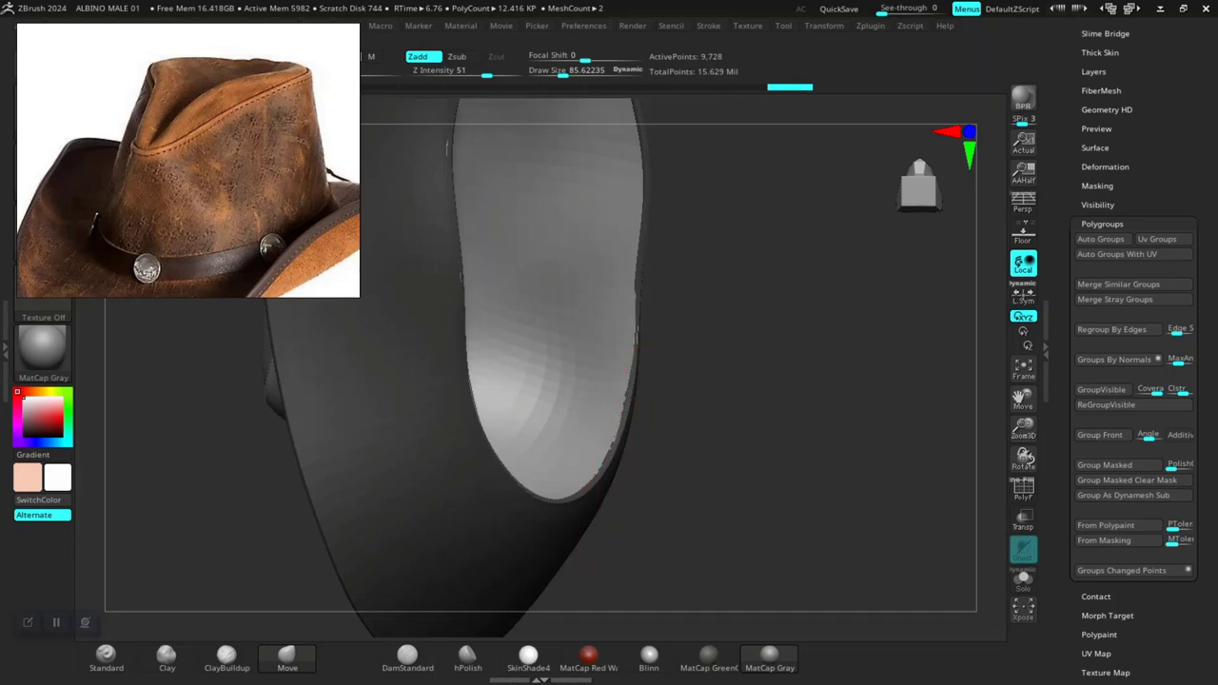
mouse_move(687, 444)
mouse_down()
mouse_move(631, 333)
mouse_move(675, 522)
mouse_up()
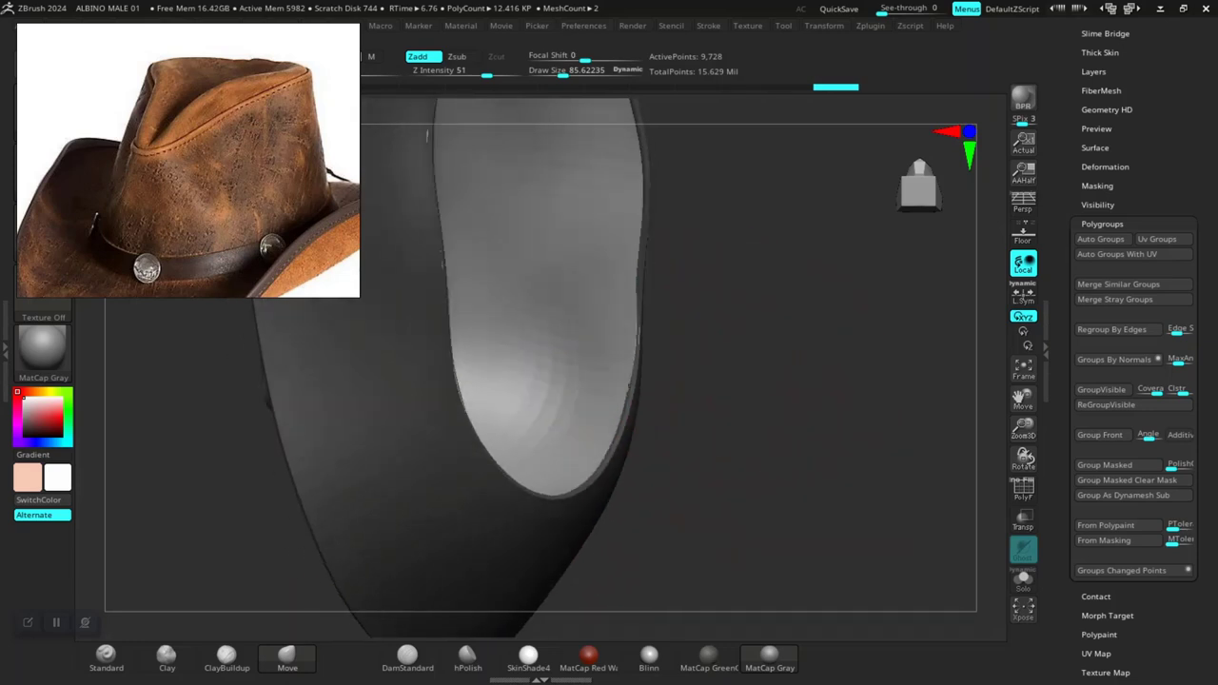
drag(770, 341, 800, 455)
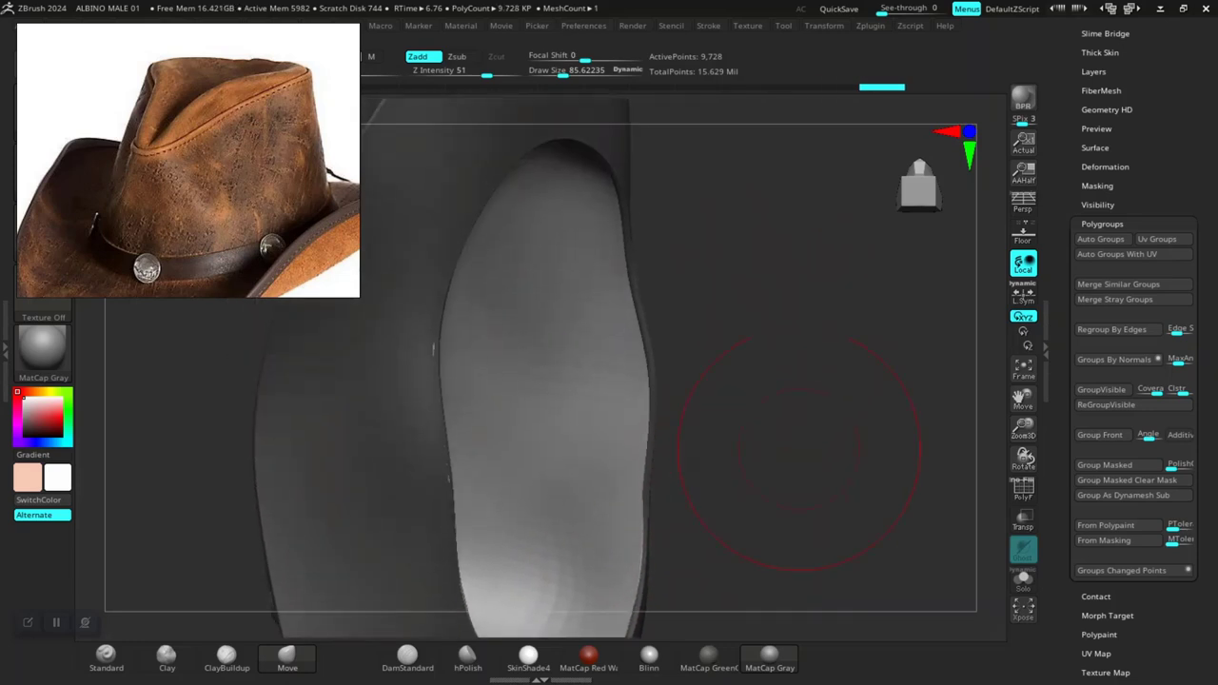
drag(545, 349, 593, 318)
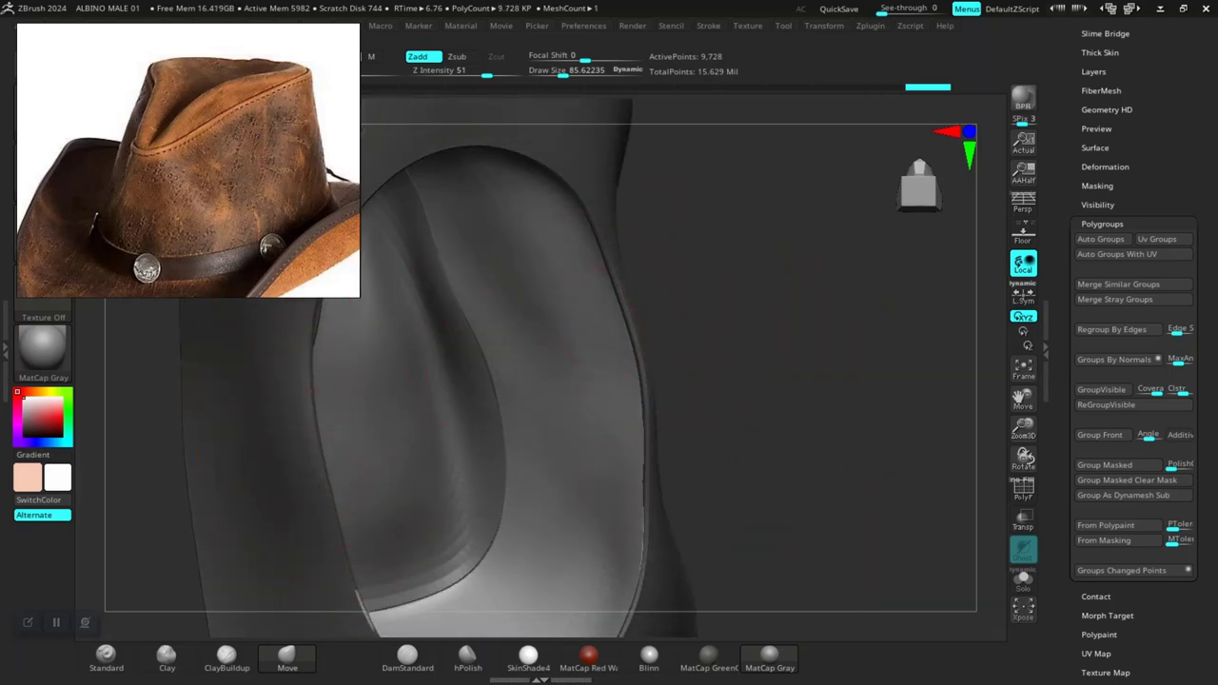
mouse_move(758, 387)
mouse_down()
mouse_move(789, 286)
mouse_move(734, 390)
mouse_up()
mouse_move(295, 514)
mouse_down()
mouse_move(324, 524)
mouse_move(439, 506)
mouse_up()
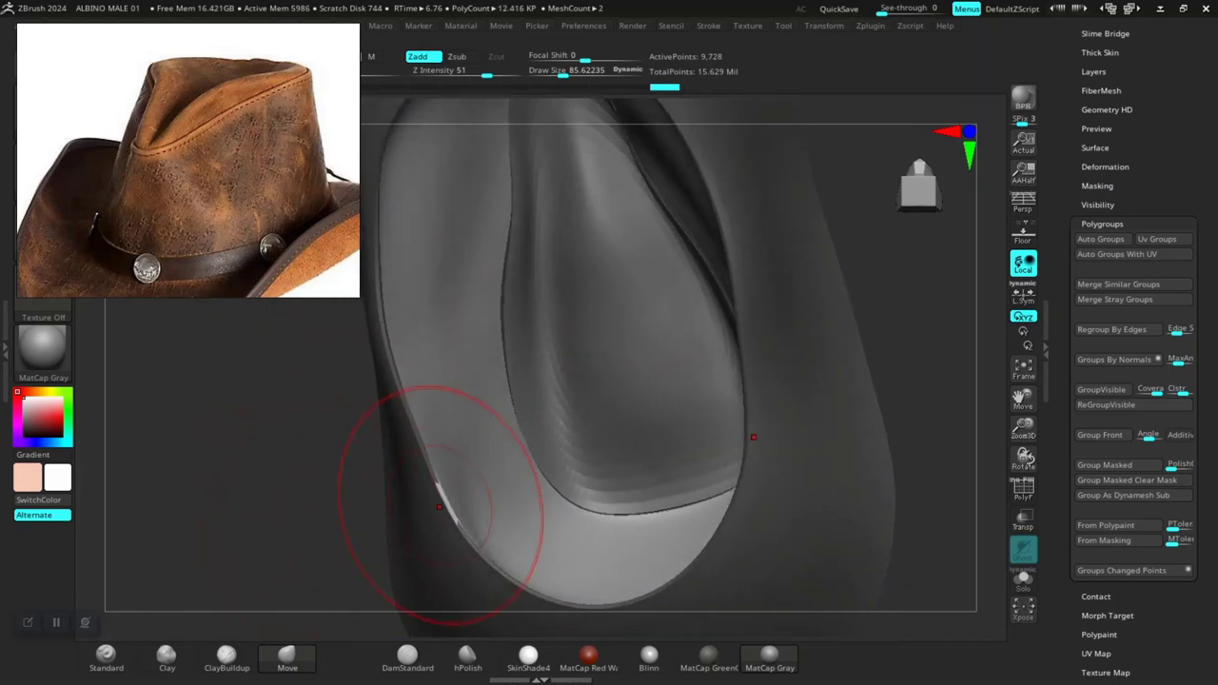
mouse_move(307, 552)
mouse_down()
mouse_move(789, 353)
mouse_move(502, 422)
mouse_move(700, 419)
mouse_up()
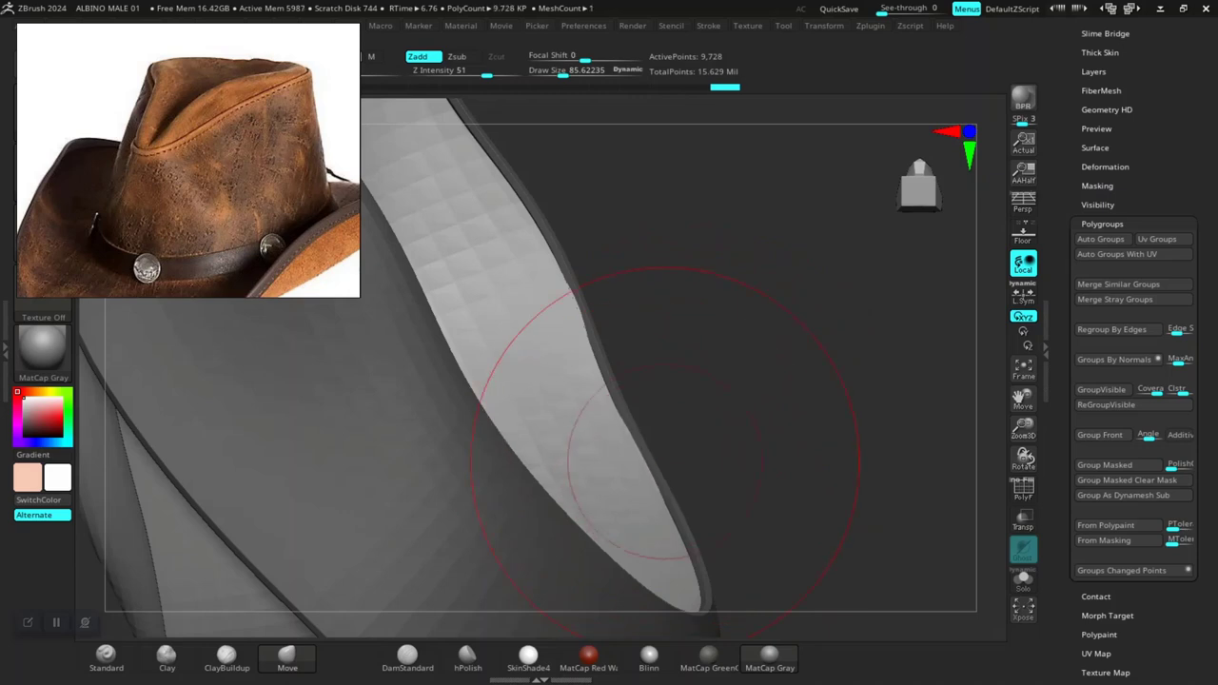
mouse_move(666, 452)
shift+mouse_down()
mouse_move(738, 390)
mouse_move(809, 476)
mouse_move(819, 400)
mouse_move(980, 435)
mouse_move(856, 457)
mouse_move(864, 402)
shift+mouse_up()
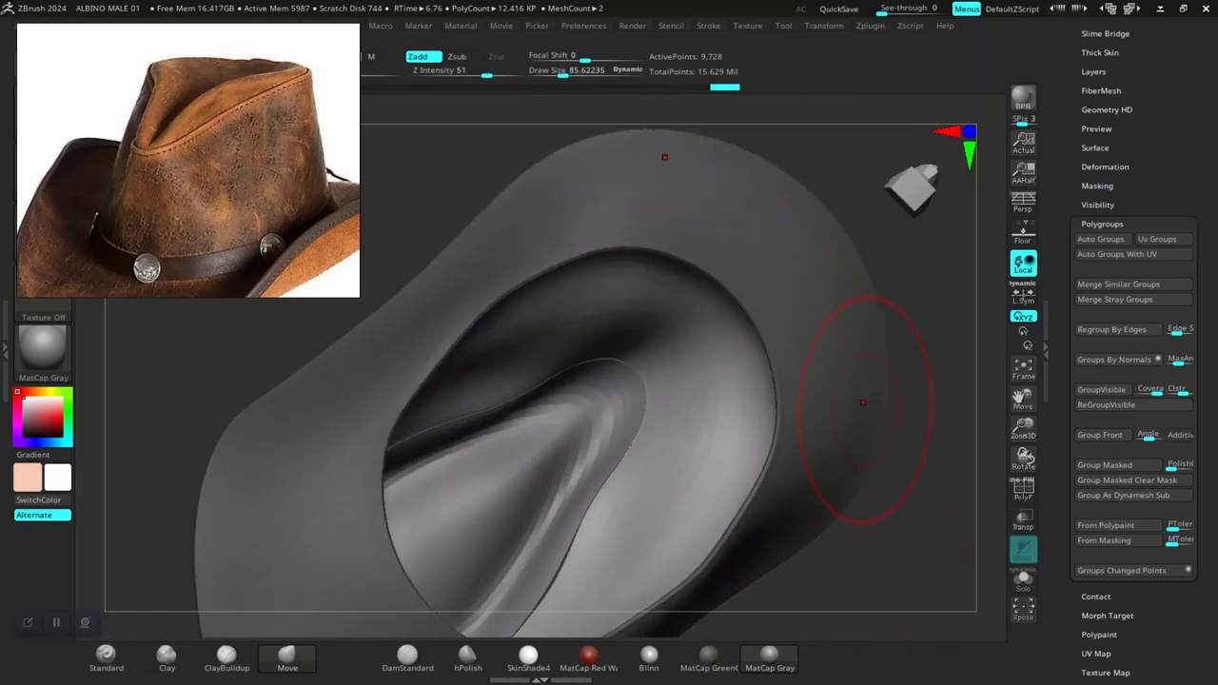
mouse_move(899, 447)
mouse_down()
mouse_move(904, 571)
mouse_move(711, 371)
mouse_up()
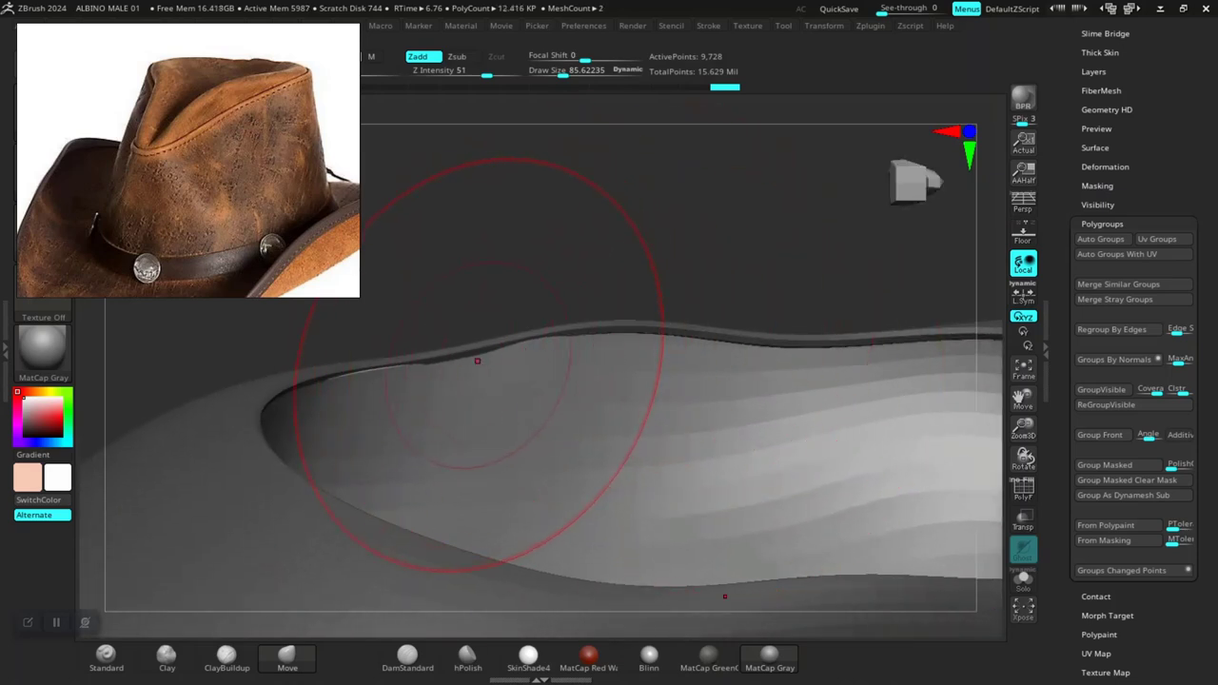
Step: Lower the brush Draw Size to about 54.5 in the quick brush settings
key(space)
drag(492, 350, 481, 349)
drag(495, 285, 413, 395)
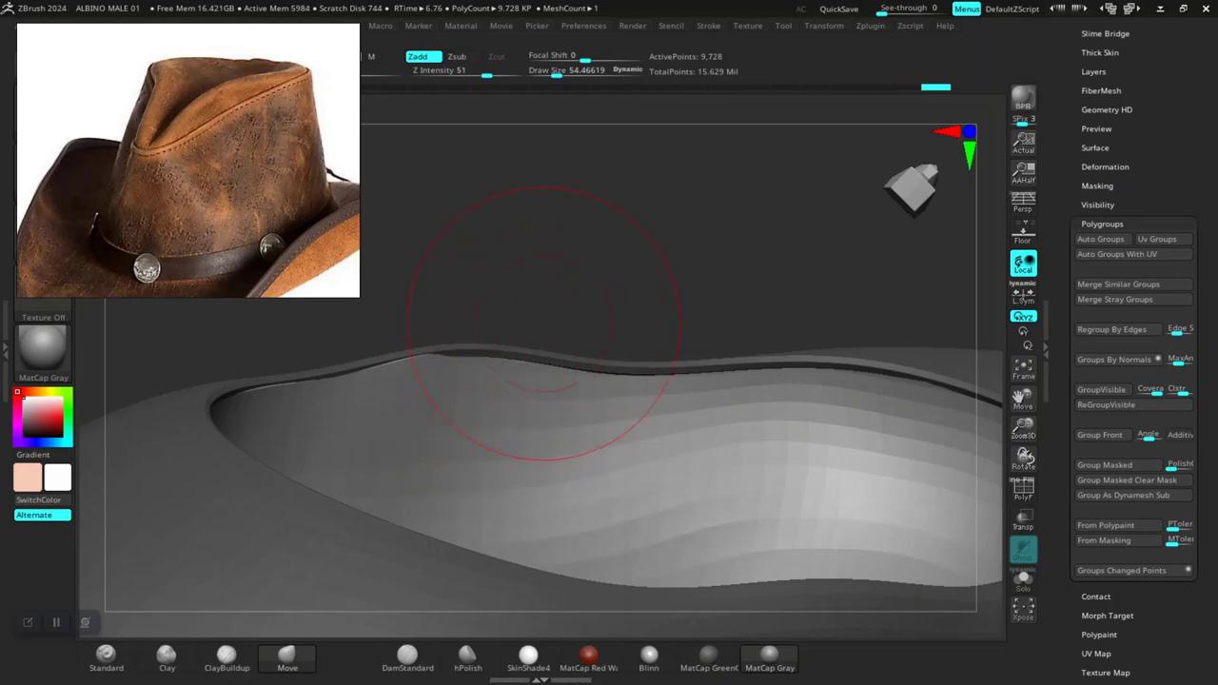
mouse_move(544, 323)
mouse_down()
mouse_move(448, 410)
mouse_move(791, 481)
mouse_move(789, 422)
mouse_move(812, 421)
mouse_move(810, 481)
mouse_up()
scroll(789, 421, up, 3)
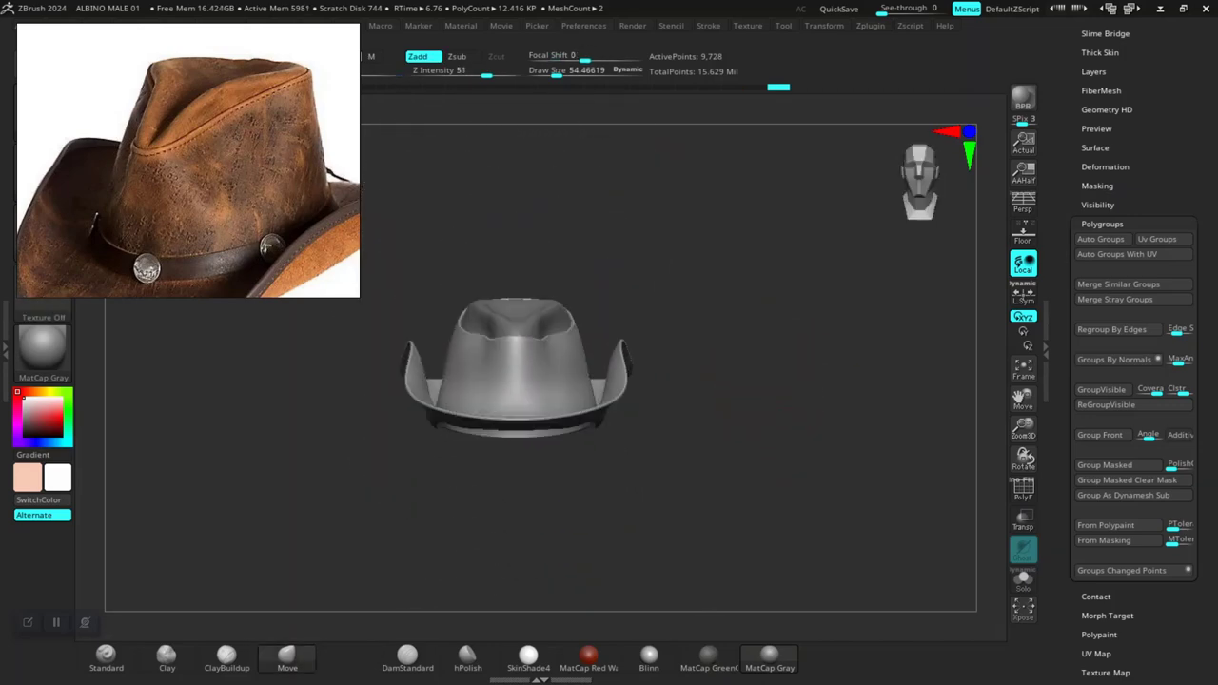
Step: Raise the hat to its higher subdivision level, checking it with the polygroup wireframe
key(shift+f)
mouse_move(805, 487)
mouse_down()
mouse_move(733, 517)
mouse_move(803, 501)
mouse_move(814, 519)
mouse_move(789, 476)
mouse_move(812, 435)
mouse_up()
drag(871, 540, 784, 540)
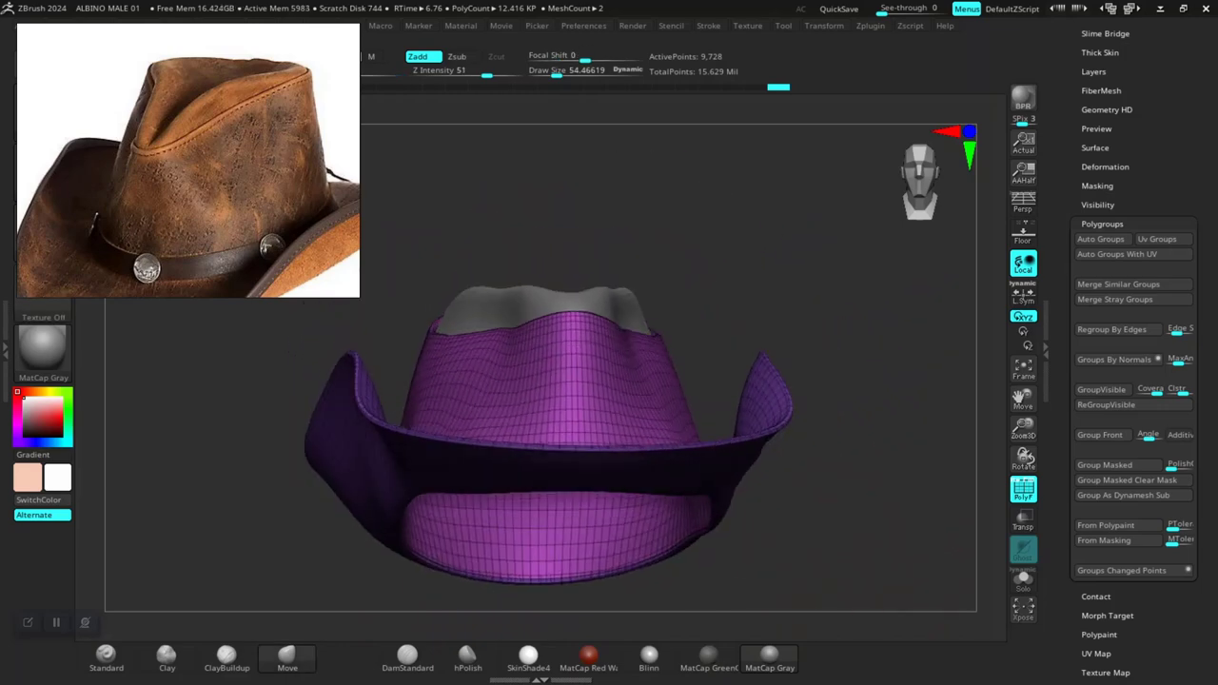
key(shift+f)
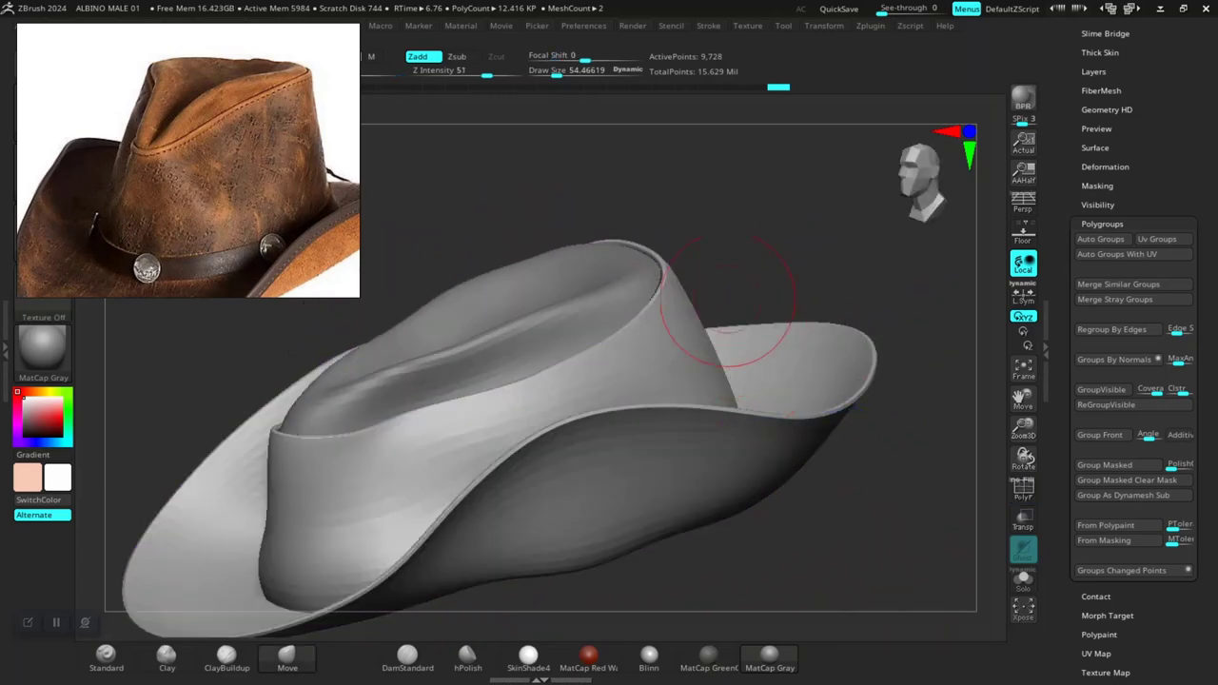
mouse_move(729, 272)
mouse_down()
mouse_move(848, 497)
mouse_move(691, 397)
mouse_move(581, 291)
mouse_move(690, 284)
mouse_move(677, 381)
mouse_move(609, 158)
mouse_move(666, 286)
mouse_move(546, 367)
mouse_up()
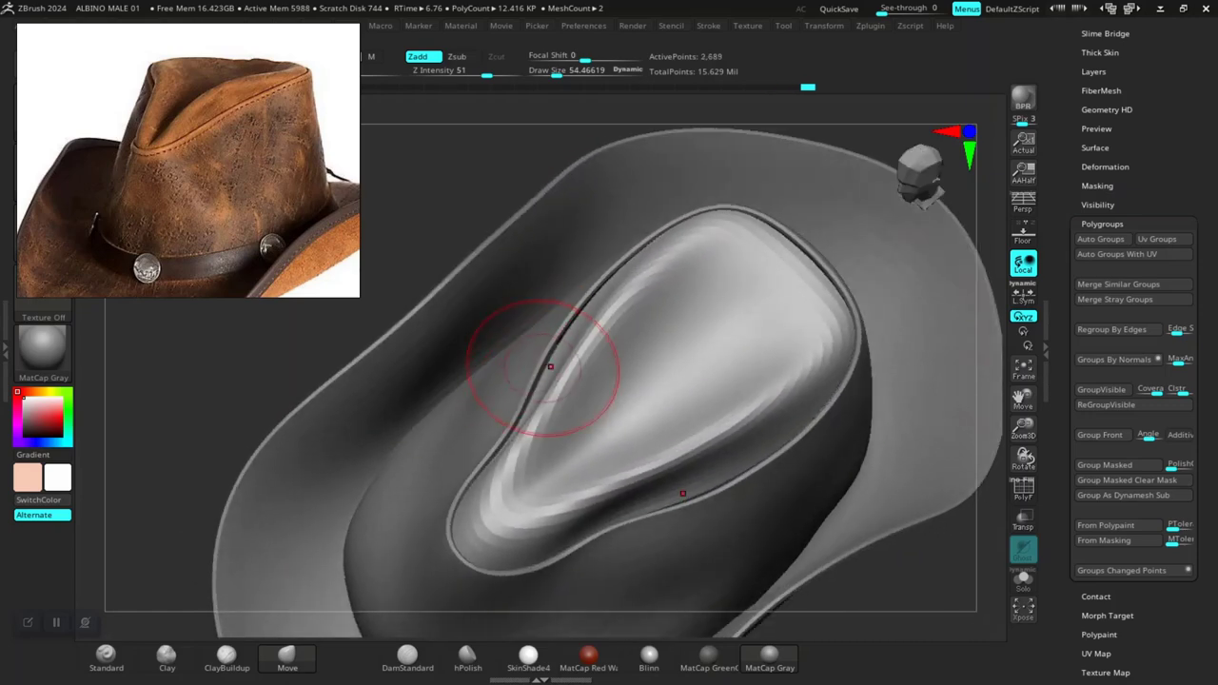
key(d)
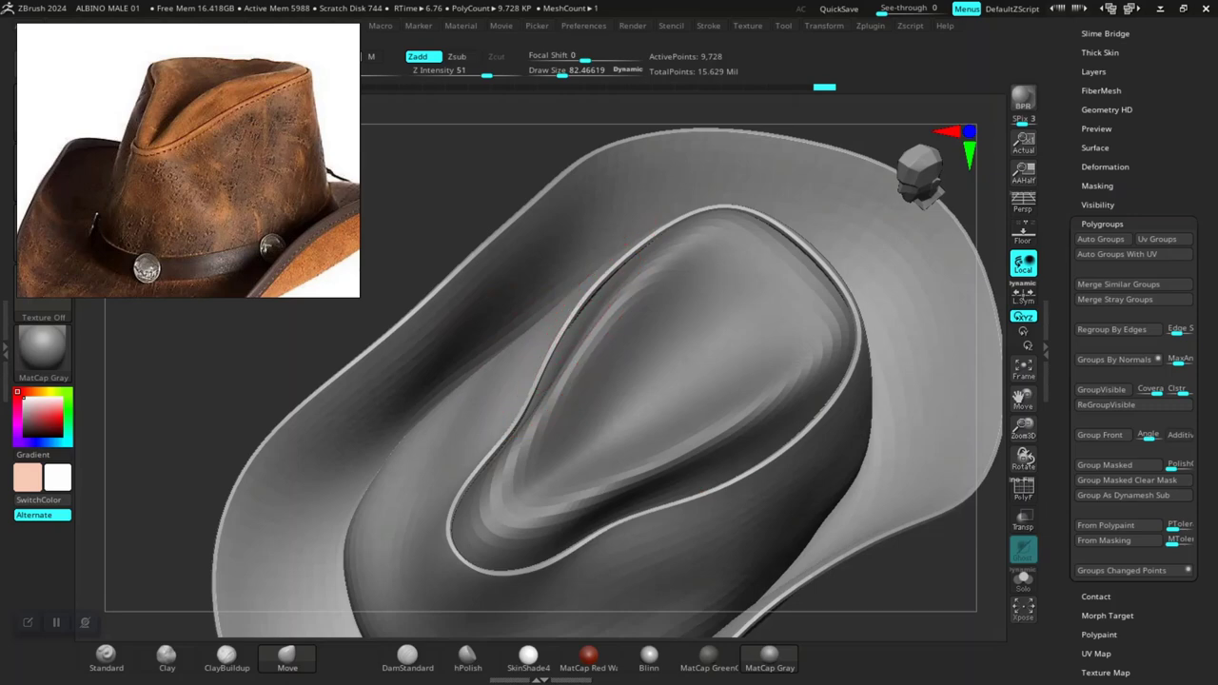
Step: Frame the hat and zoom in to a close top view of the crown creases
mouse_move(473, 199)
mouse_down()
mouse_move(533, 314)
mouse_move(761, 319)
mouse_up()
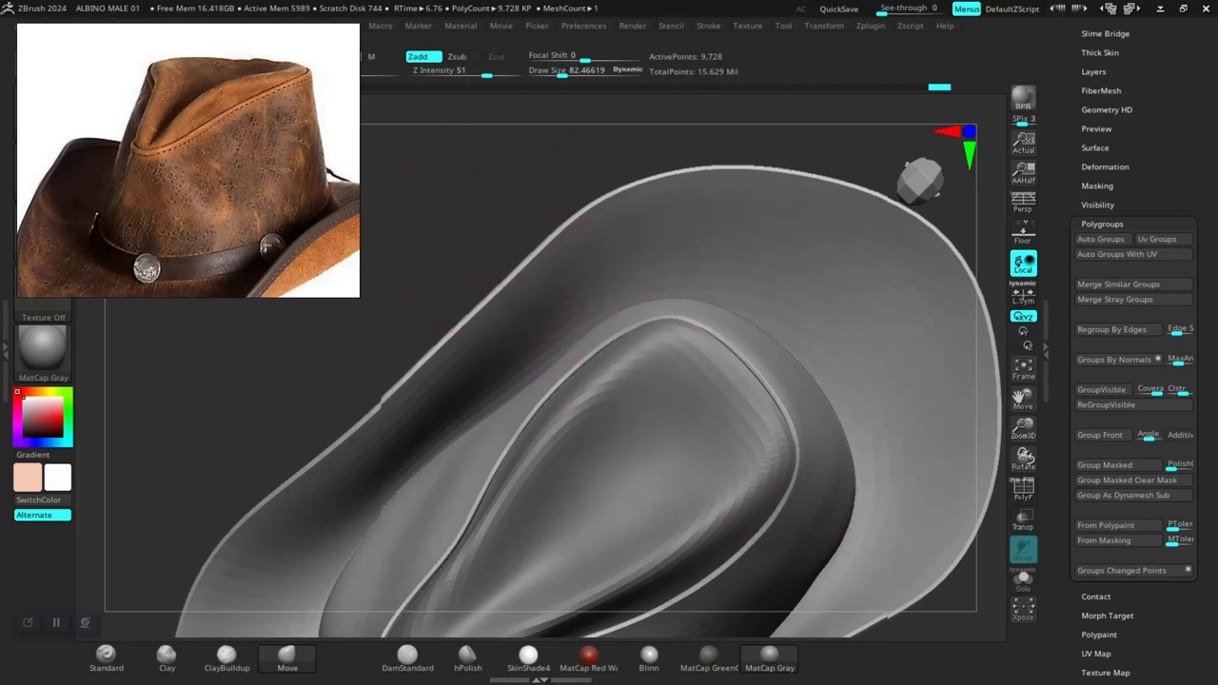
key(f)
mouse_move(809, 533)
mouse_down()
mouse_move(809, 324)
mouse_move(974, 307)
mouse_move(559, 350)
mouse_up()
scroll(559, 350, up, 2)
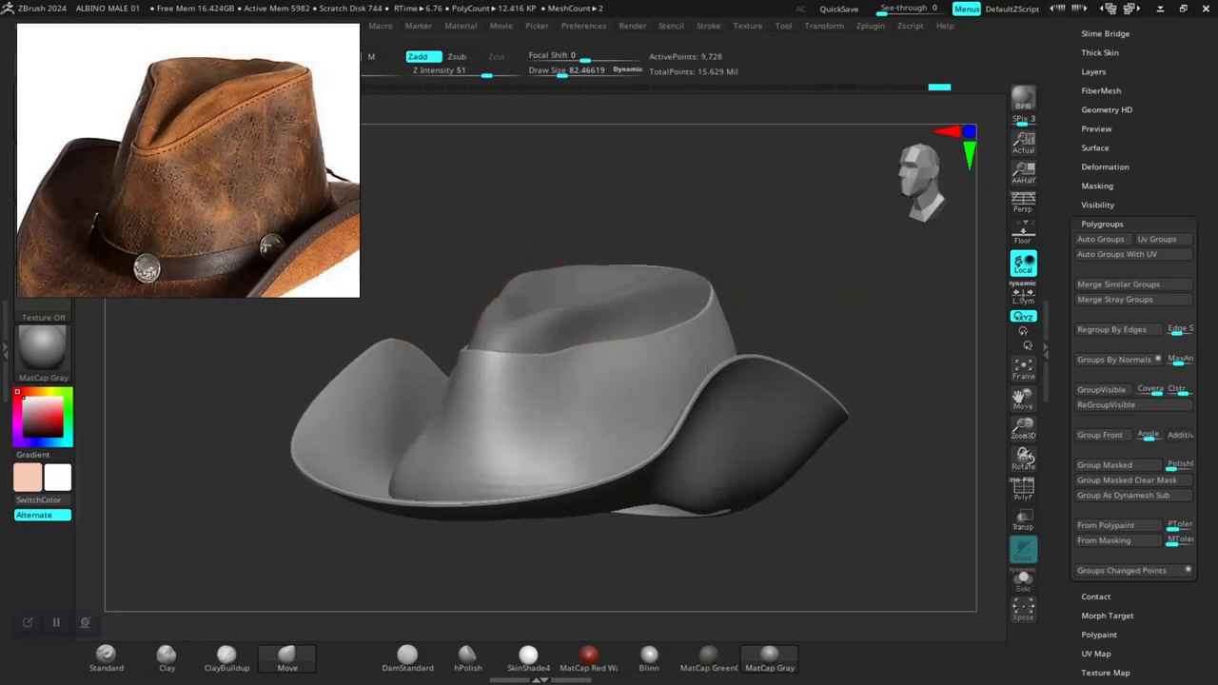
drag(464, 199, 465, 343)
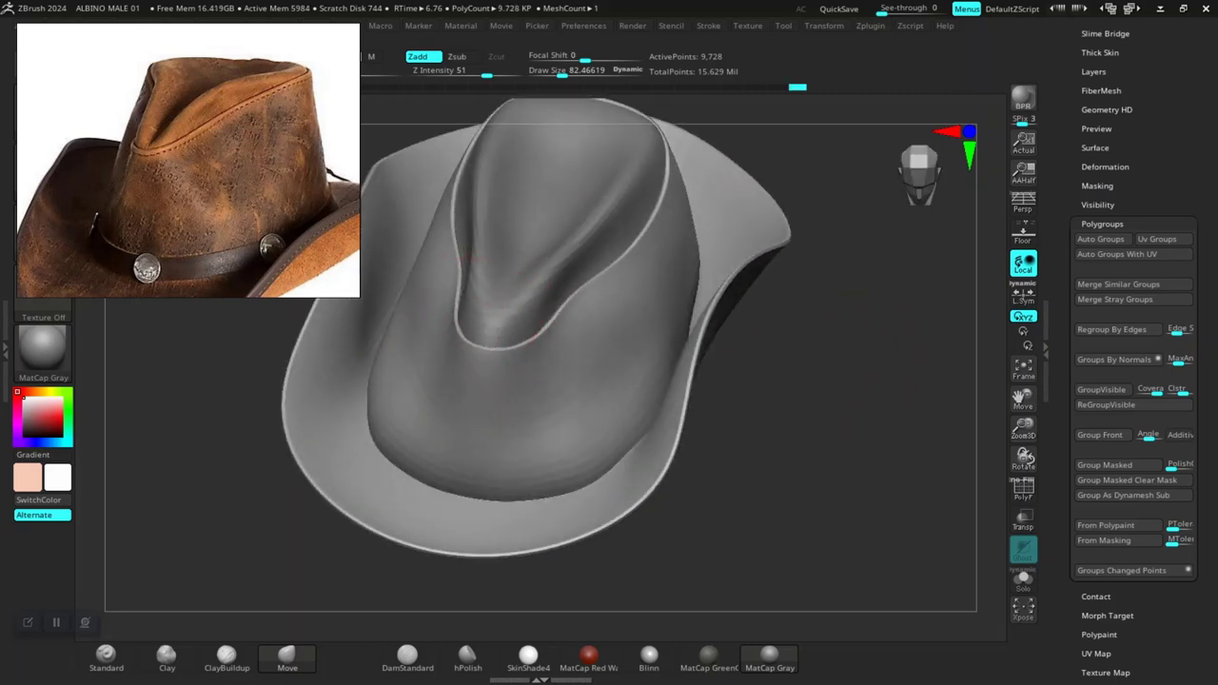
drag(588, 363, 589, 309)
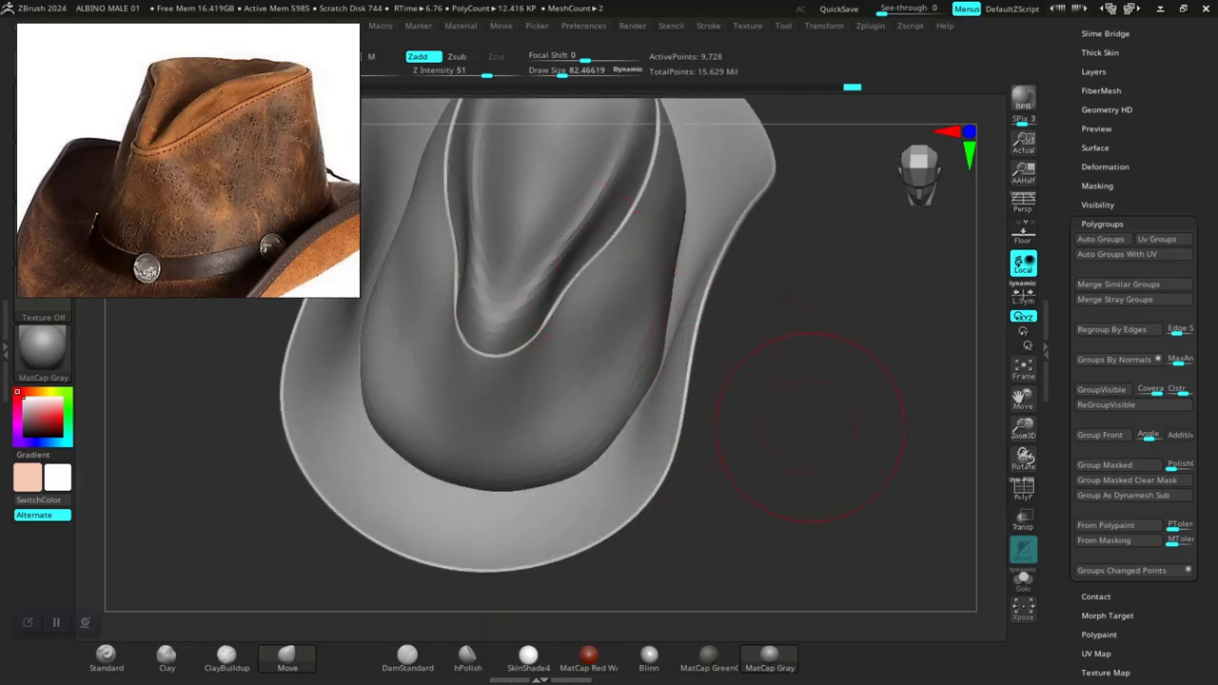
scroll(809, 429, down, 3)
drag(734, 353, 752, 391)
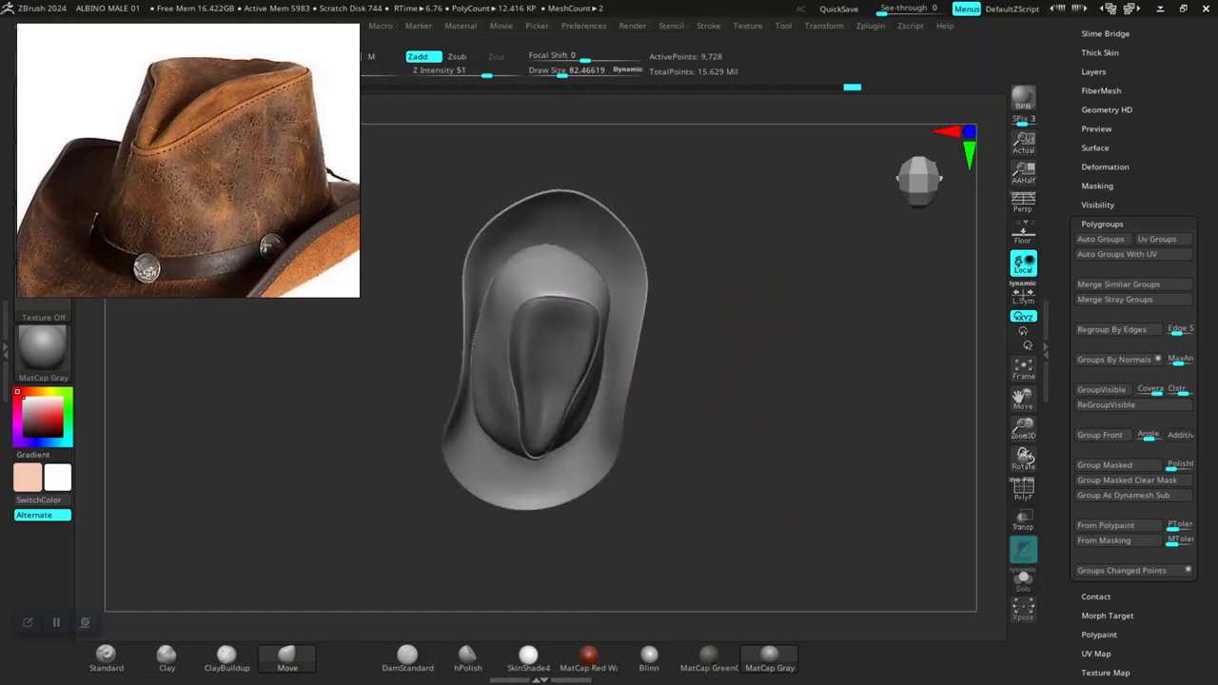
drag(762, 285, 761, 324)
scroll(761, 362, up, 3)
scroll(761, 381, up, 2)
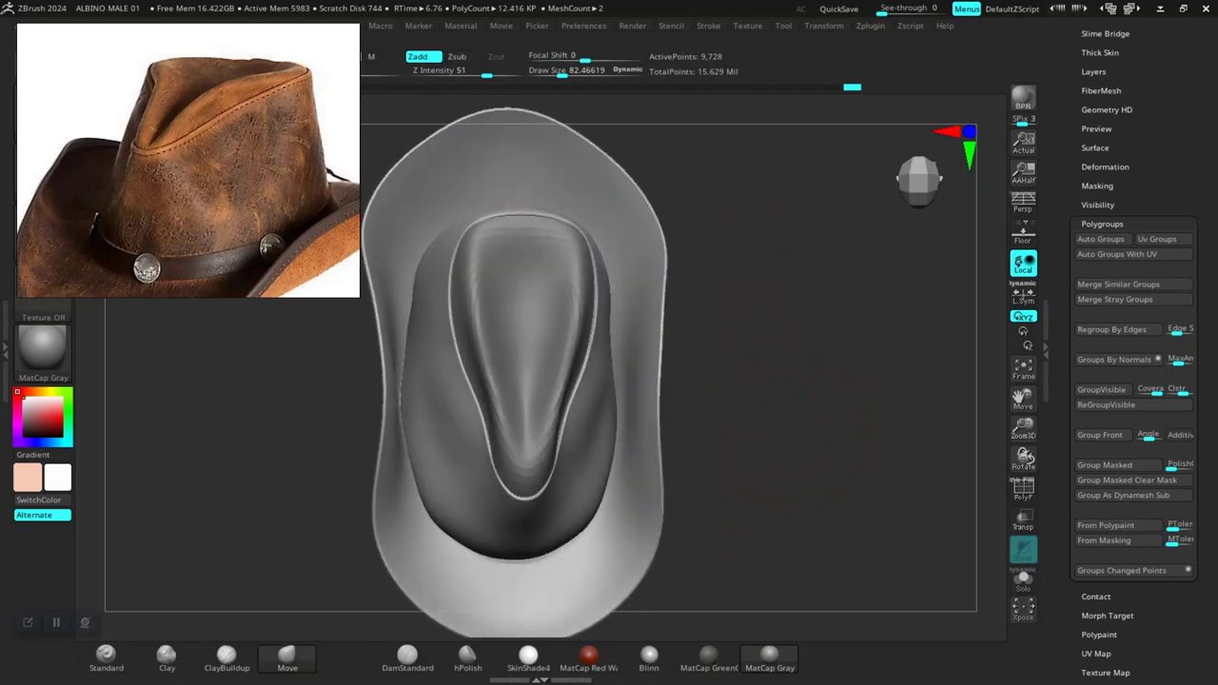
drag(647, 285, 638, 380)
scroll(775, 380, up, 2)
scroll(816, 371, up, 2)
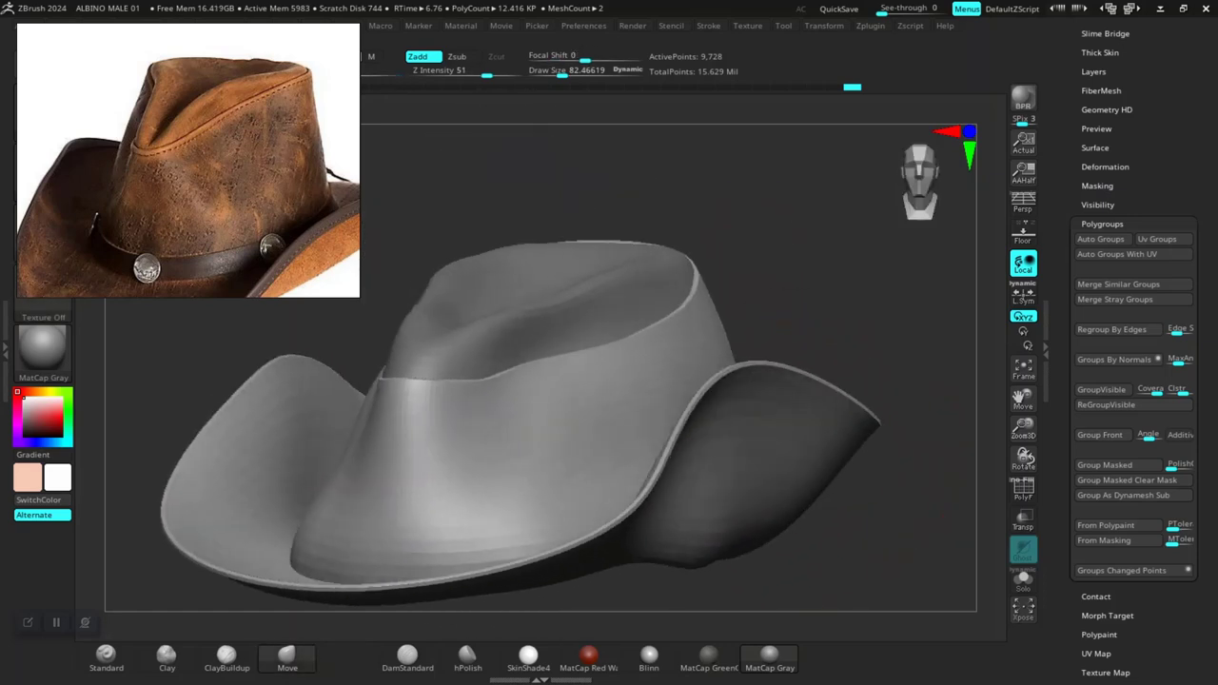
drag(647, 285, 609, 314)
scroll(609, 381, up, 2)
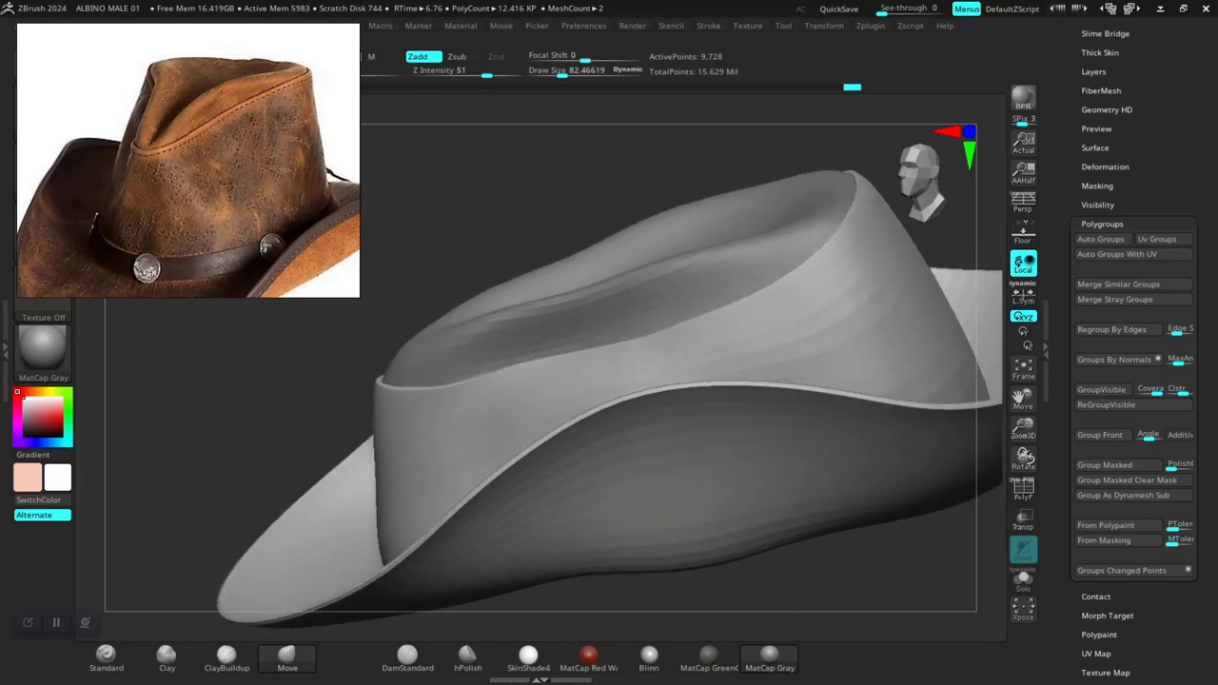
drag(723, 153, 857, 189)
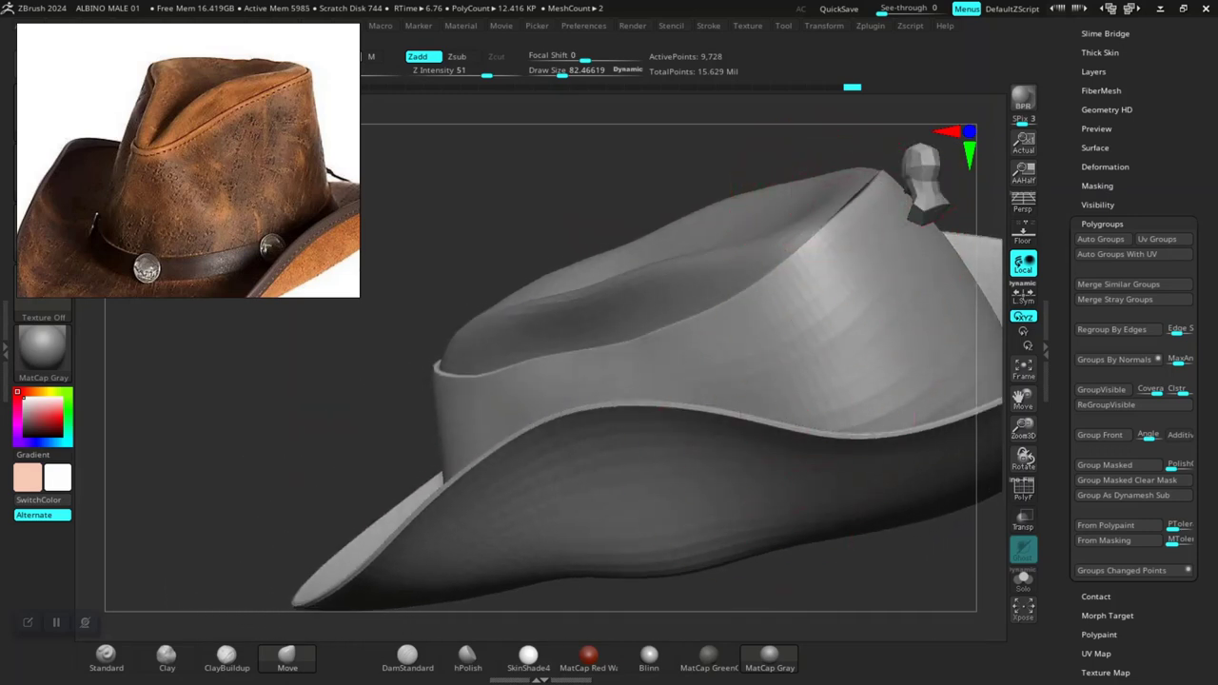
drag(643, 272, 558, 380)
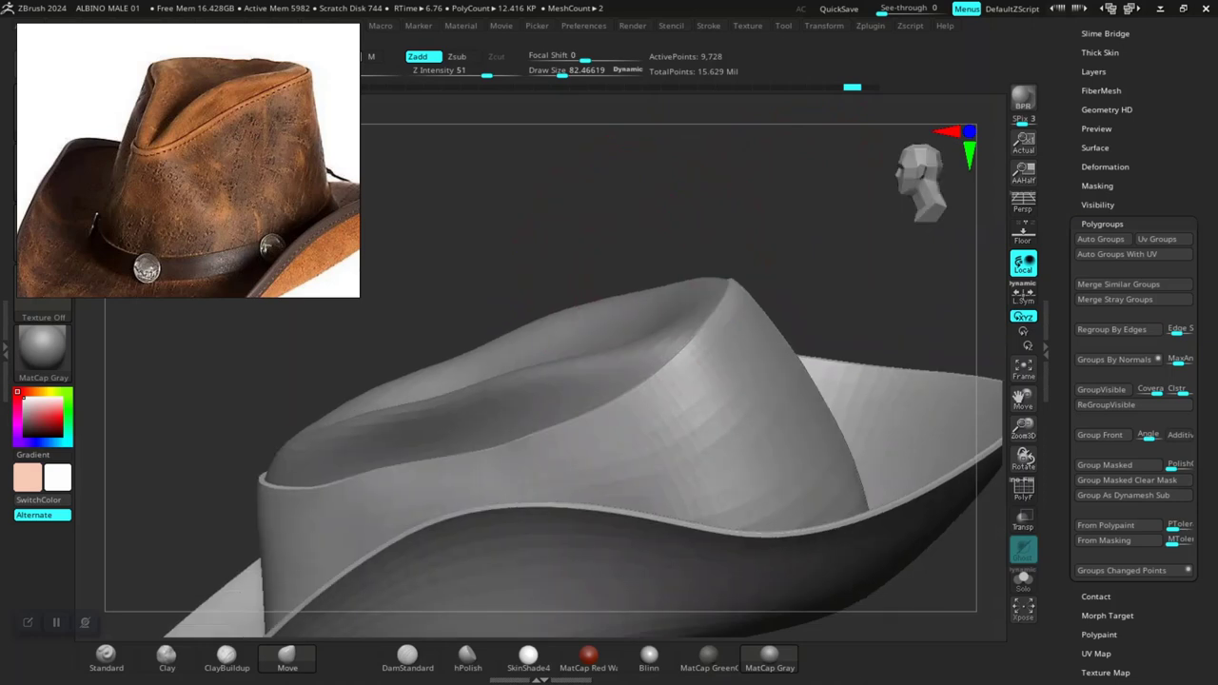
mouse_move(611, 353)
mouse_down()
mouse_move(584, 258)
mouse_move(653, 318)
mouse_up()
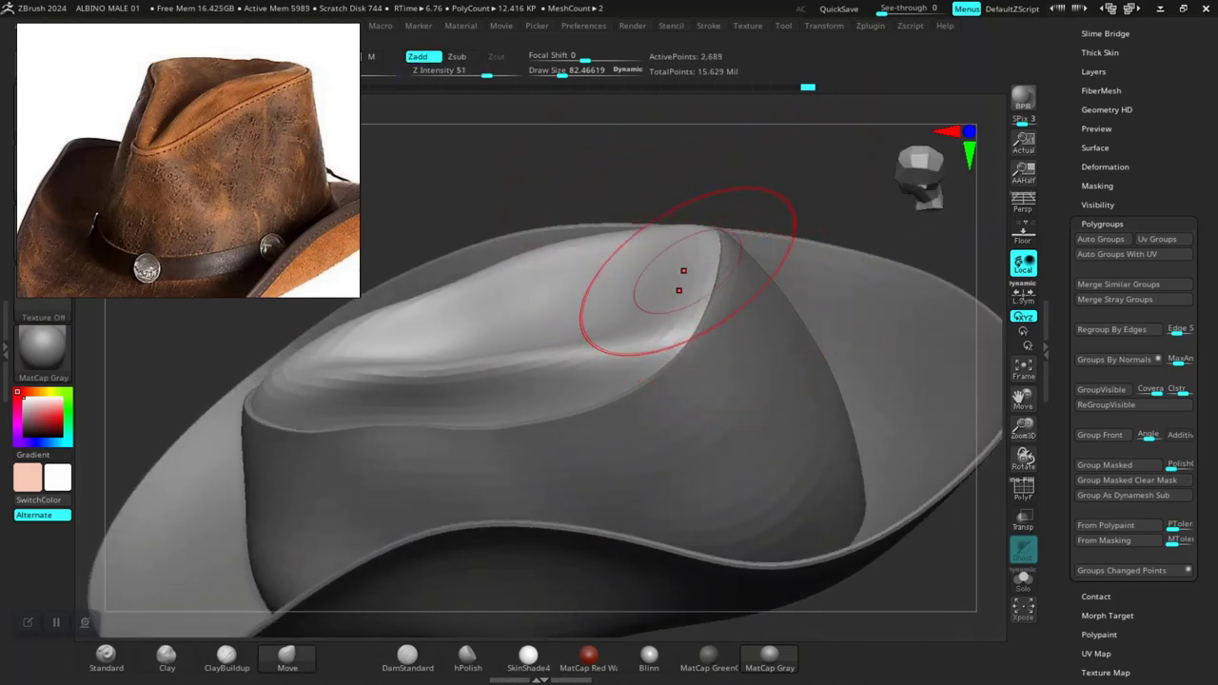
Step: Shrink the brush slightly and sculpt along the pinched crease on top of the crown
key(space)
drag(681, 276, 668, 276)
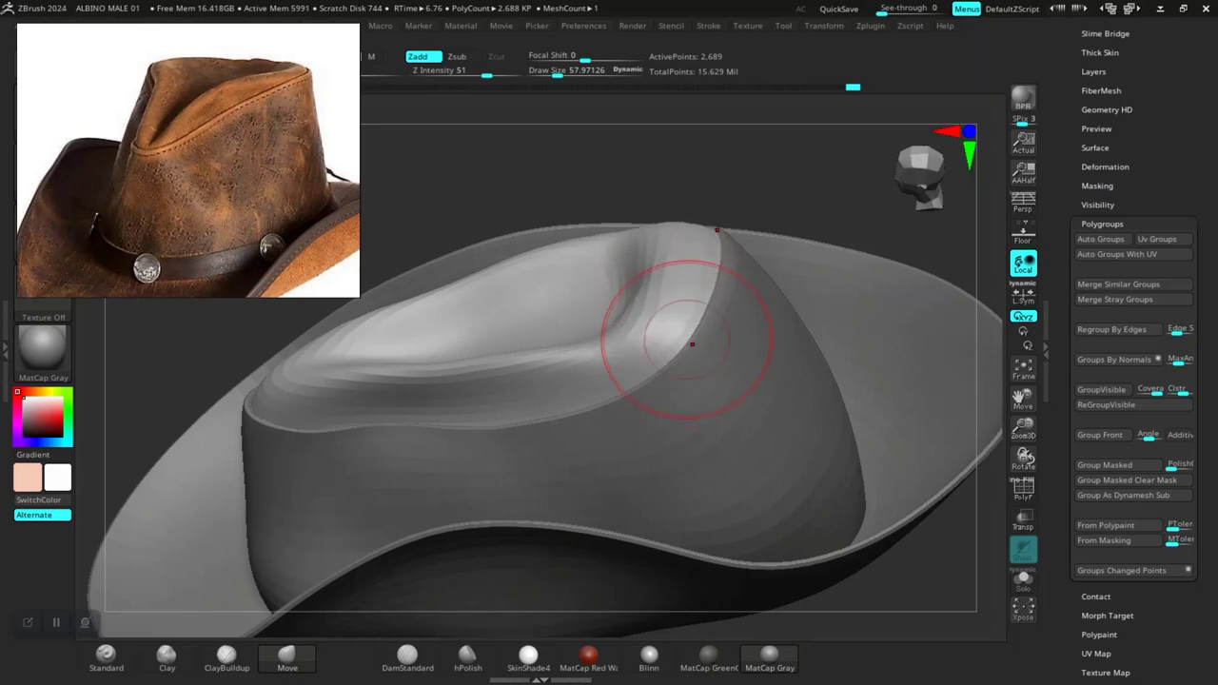
right_drag(692, 344, 733, 265)
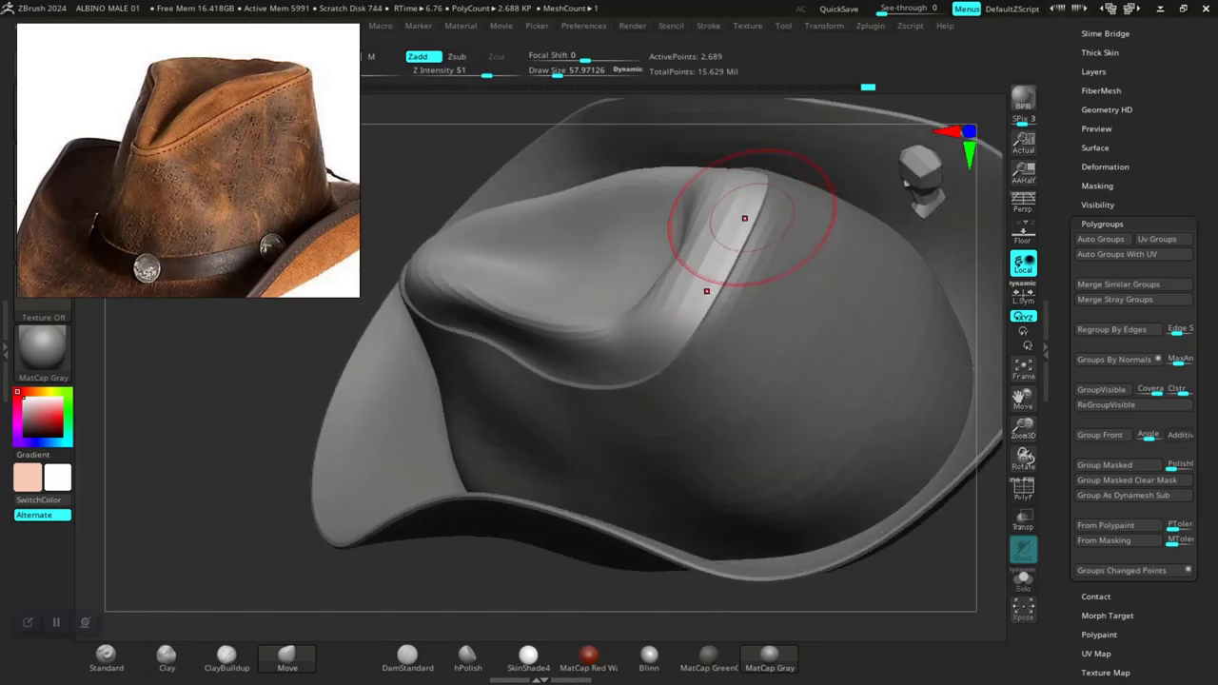
drag(706, 290, 698, 233)
drag(245, 407, 599, 327)
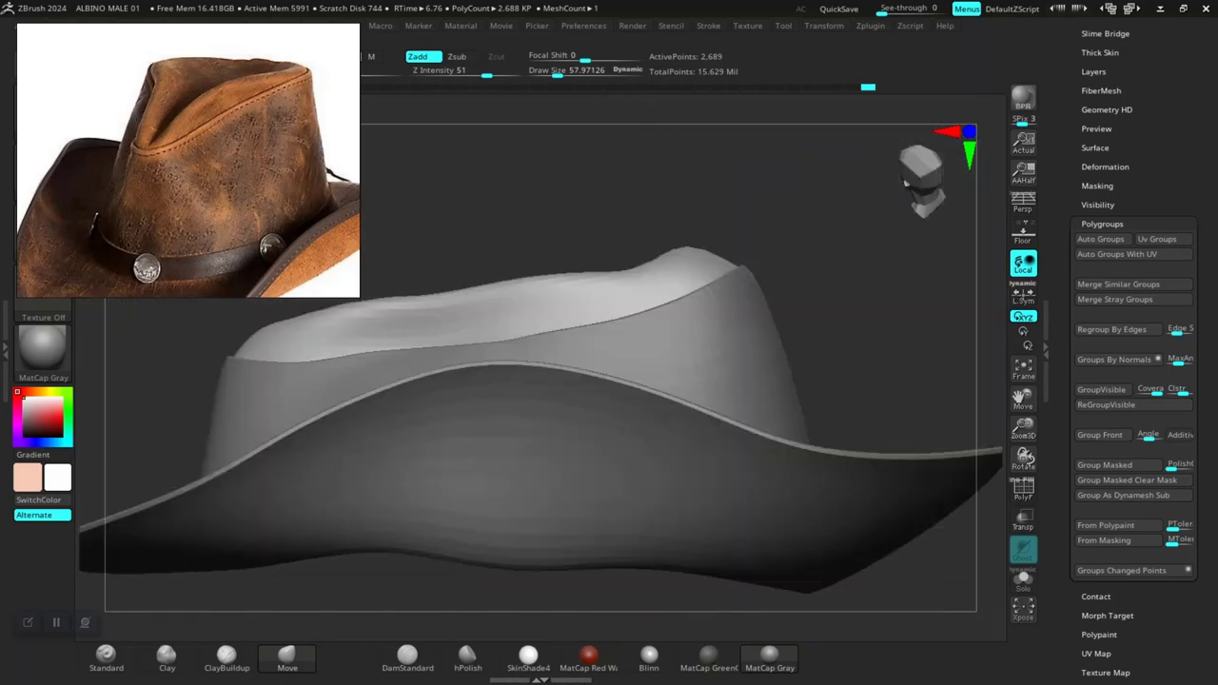
mouse_move(789, 218)
mouse_down()
mouse_move(733, 409)
mouse_move(677, 276)
mouse_up()
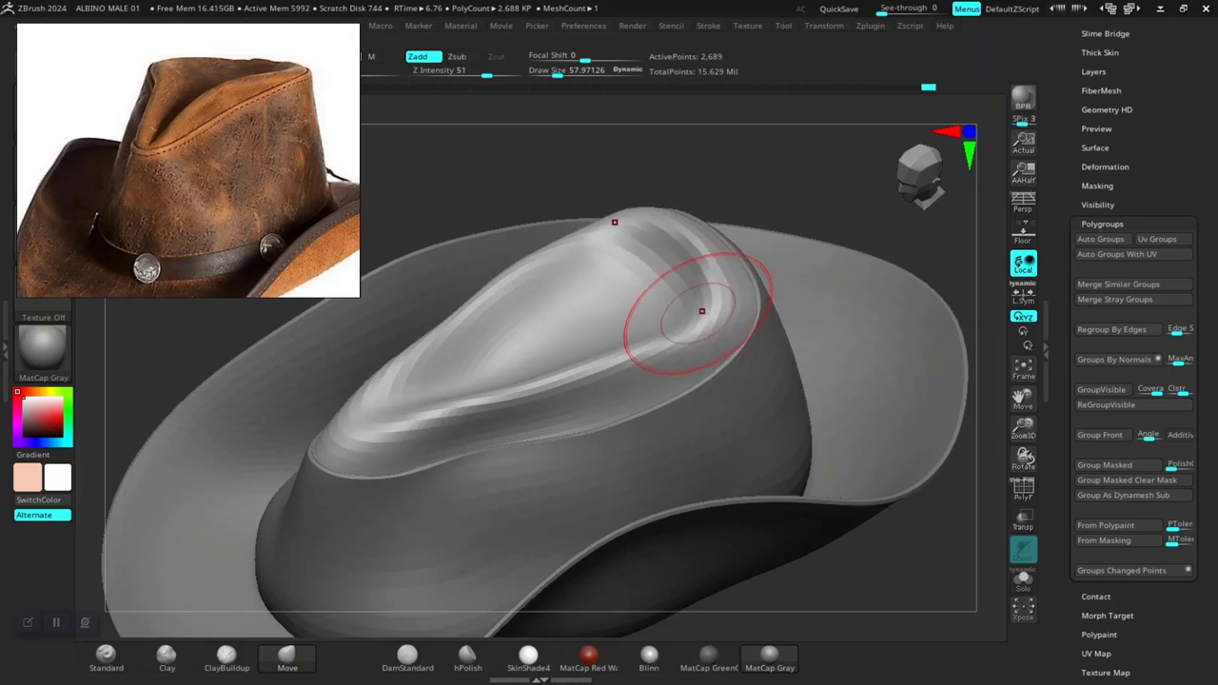
drag(694, 211, 657, 333)
key(ctrl+z)
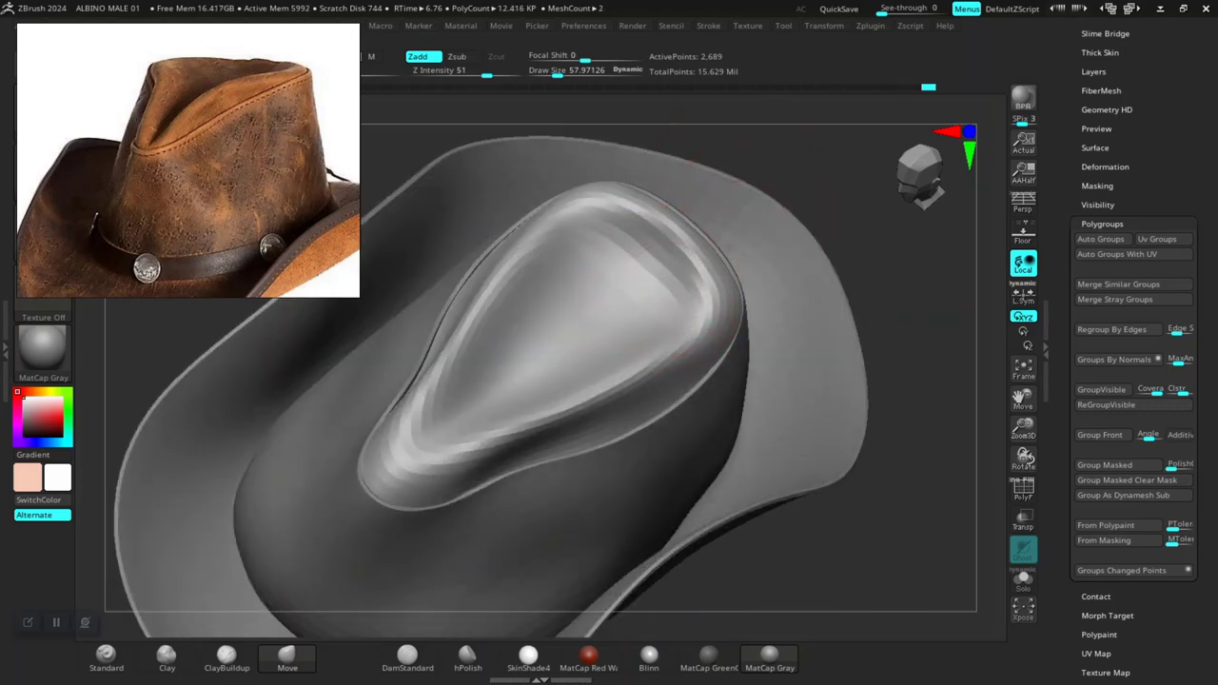
Step: Check the hat's shape from the side and enlarge the brush to about 104 draw size
drag(914, 347, 818, 424)
mouse_move(713, 477)
mouse_down()
mouse_move(789, 476)
mouse_move(761, 475)
mouse_move(775, 489)
mouse_move(712, 517)
mouse_move(705, 505)
mouse_move(781, 530)
mouse_move(796, 577)
mouse_move(815, 544)
mouse_move(690, 436)
mouse_up()
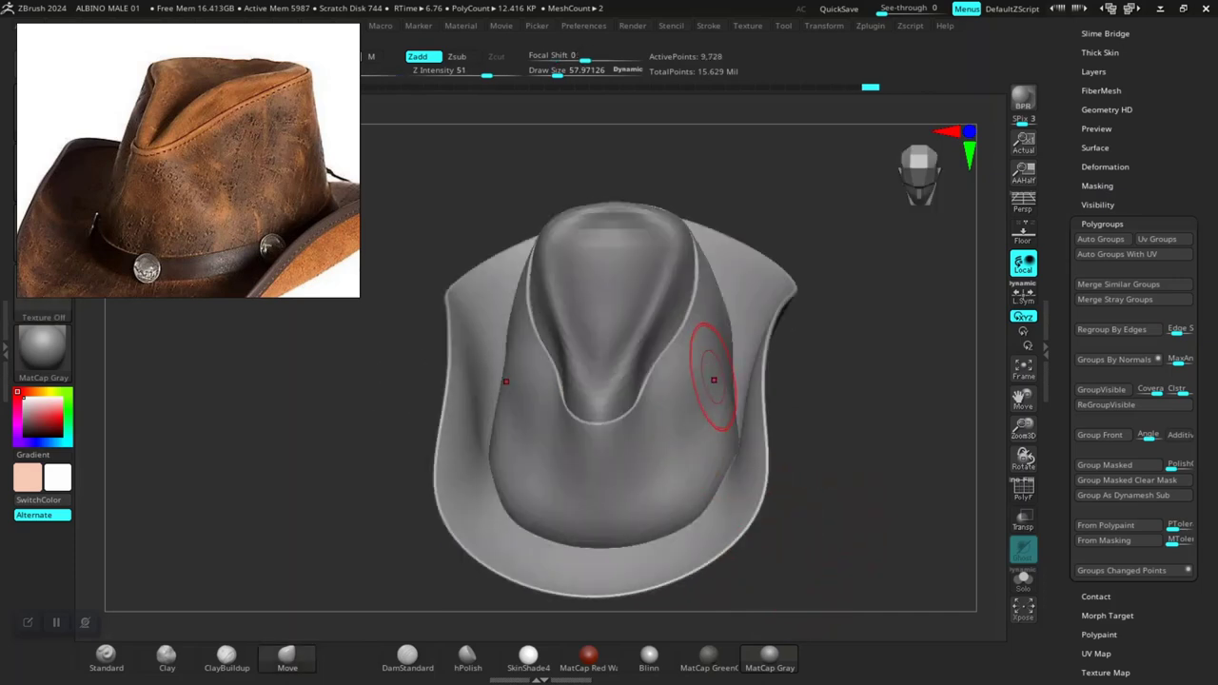
key(space)
drag(734, 381, 762, 376)
Step: Switch to the Standard brush and sculpt wavy dents into the crown side
click(106, 654)
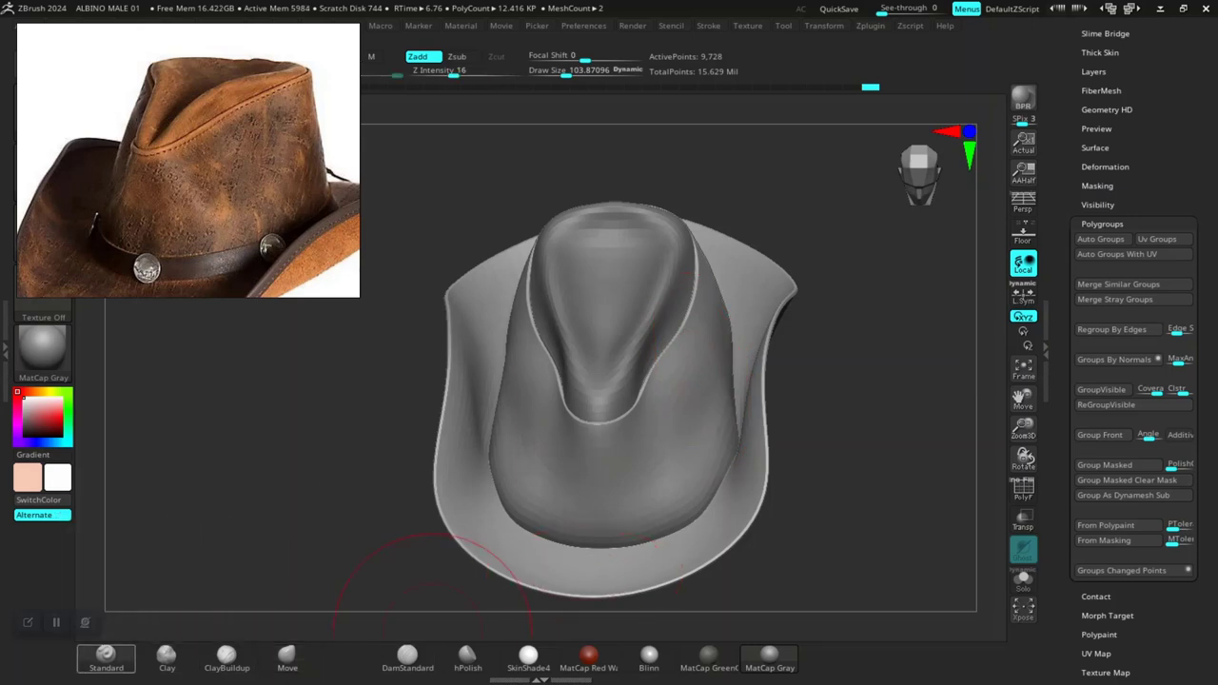
right_drag(730, 385, 748, 314)
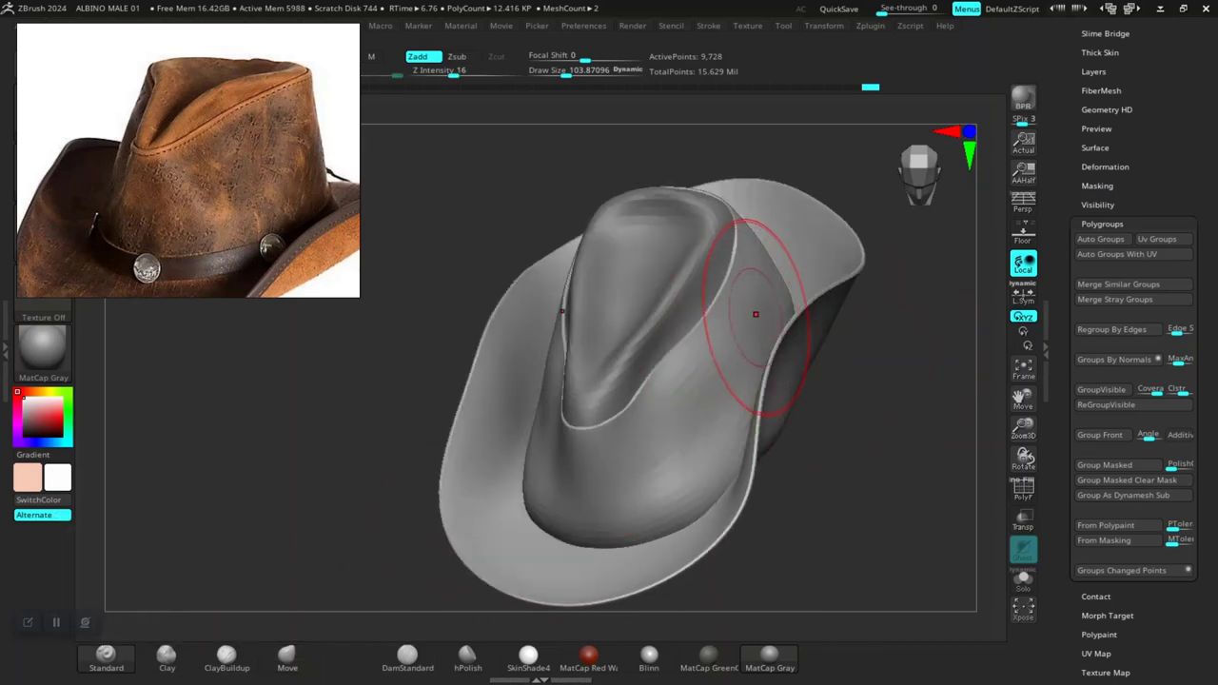
shift+right_drag(686, 381, 868, 459)
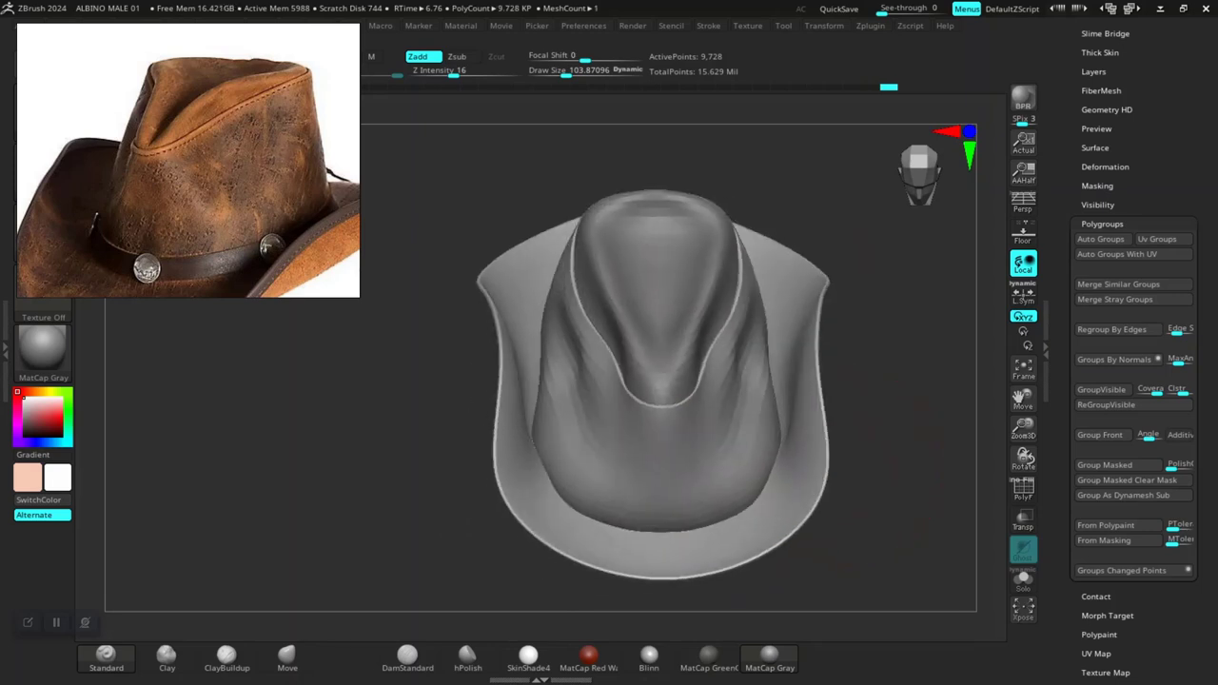
right_drag(829, 504, 737, 328)
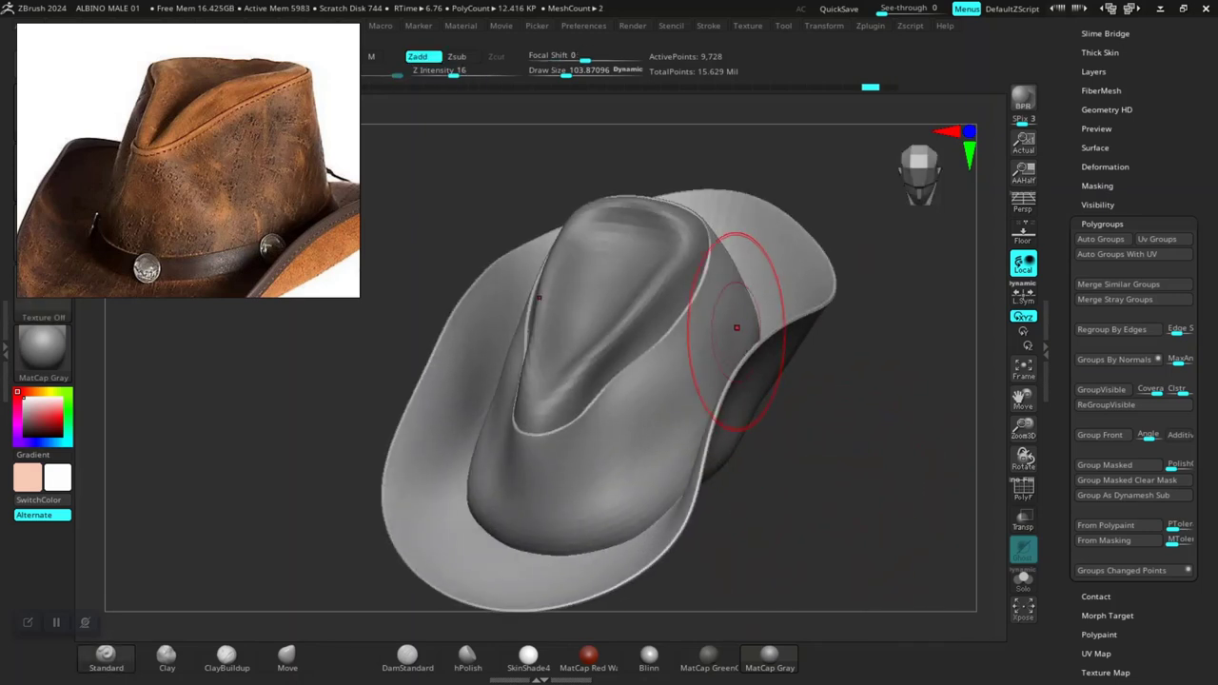
drag(736, 314, 599, 489)
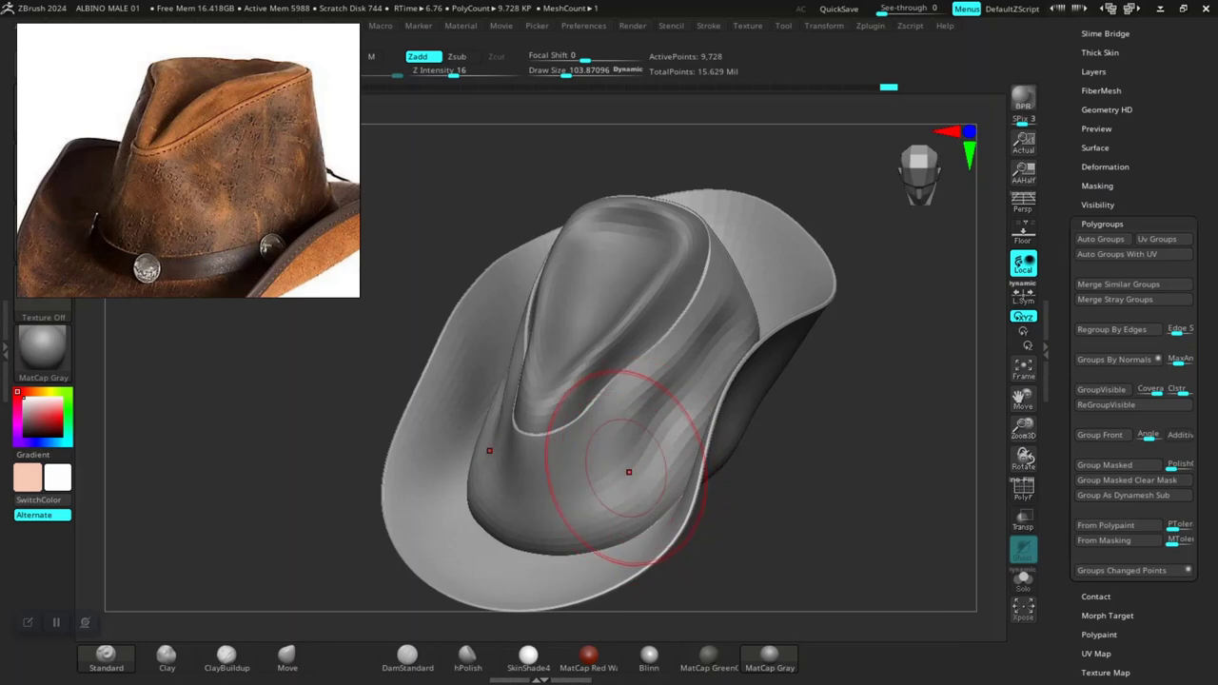
Step: Sculpt and smooth a ridge running down the side of the crown
mouse_move(792, 380)
right_down()
mouse_move(853, 456)
mouse_move(872, 523)
right_up()
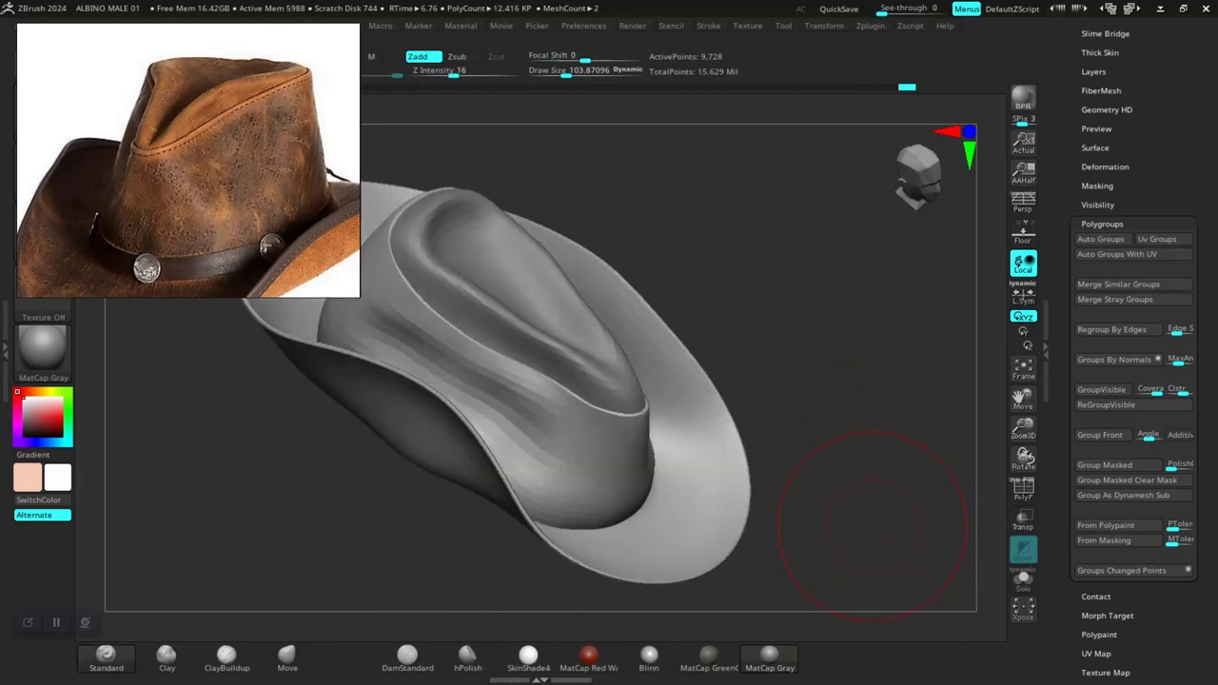
mouse_move(877, 466)
right_down()
mouse_move(694, 326)
mouse_move(625, 340)
right_up()
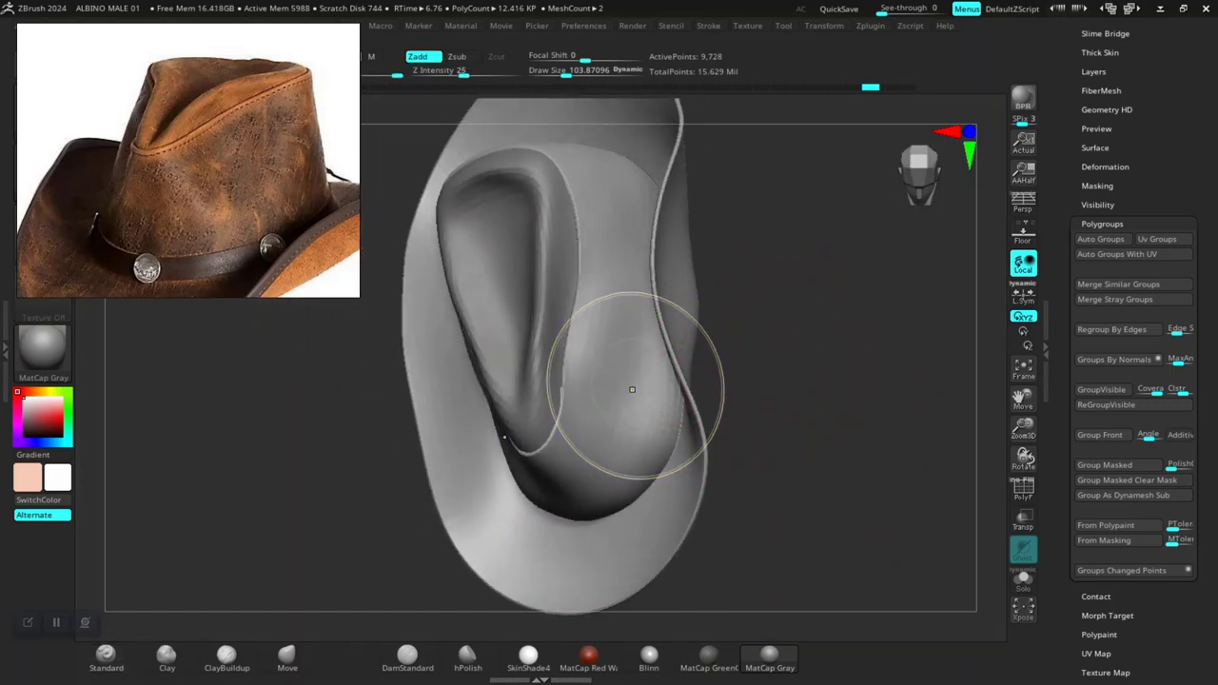
mouse_move(632, 389)
right_down()
mouse_move(657, 362)
mouse_move(623, 294)
right_up()
mouse_move(616, 238)
mouse_down()
mouse_move(609, 457)
mouse_move(593, 400)
mouse_up()
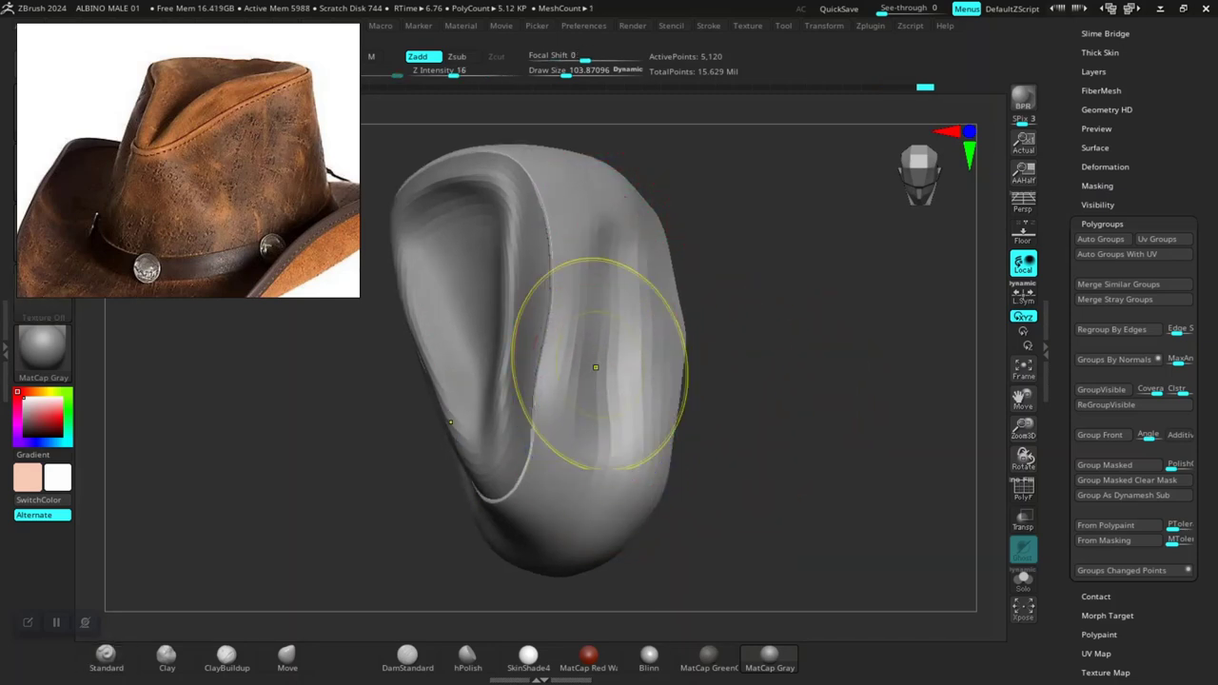
shift+drag(538, 318, 609, 295)
drag(603, 250, 577, 442)
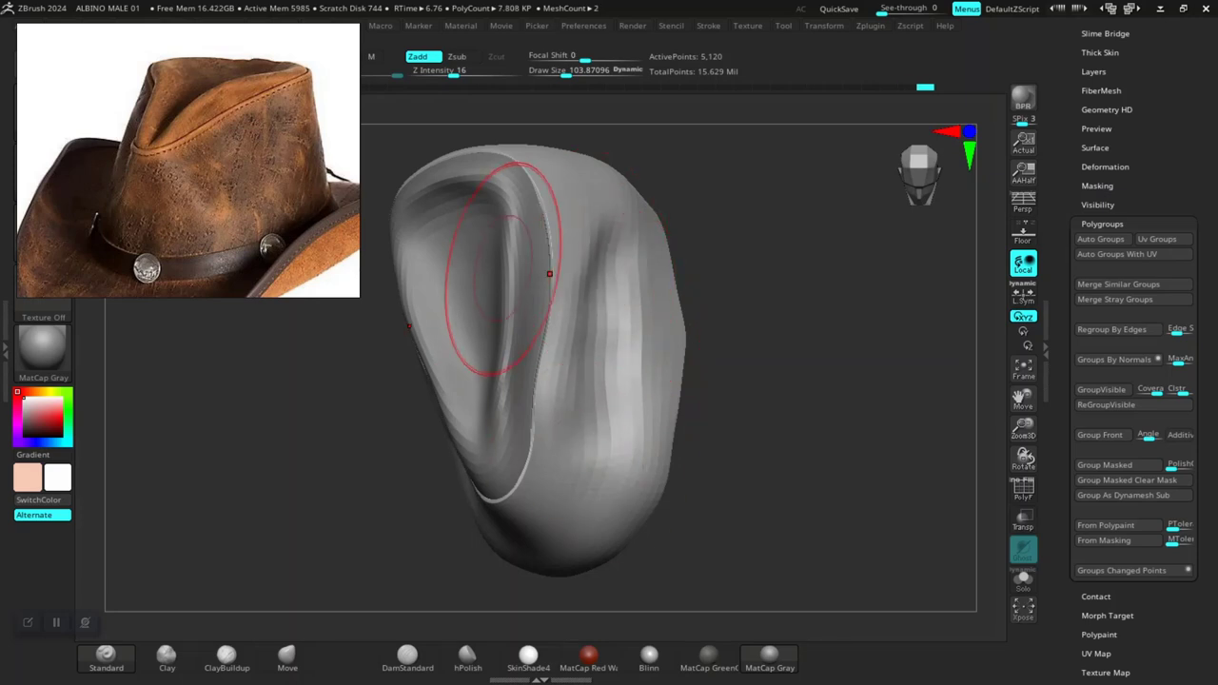
Step: Lower the Z Intensity, carve a new groove in the crown side, and unhide the brim
drag(492, 74, 440, 75)
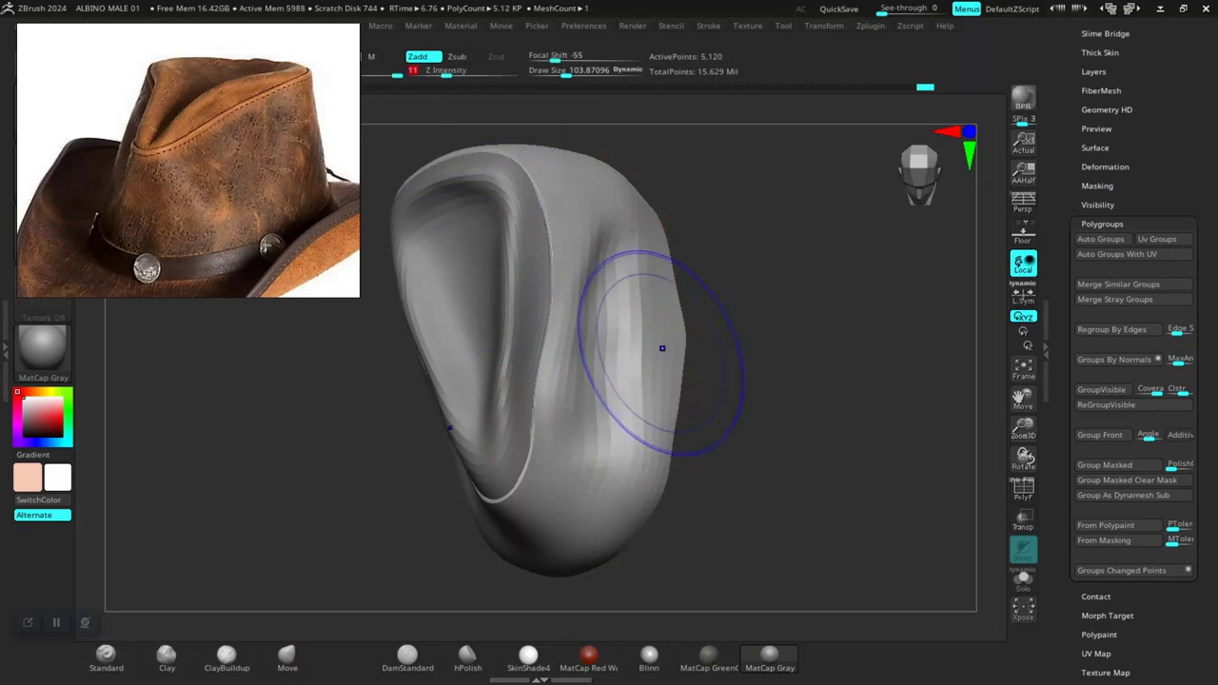
key(space)
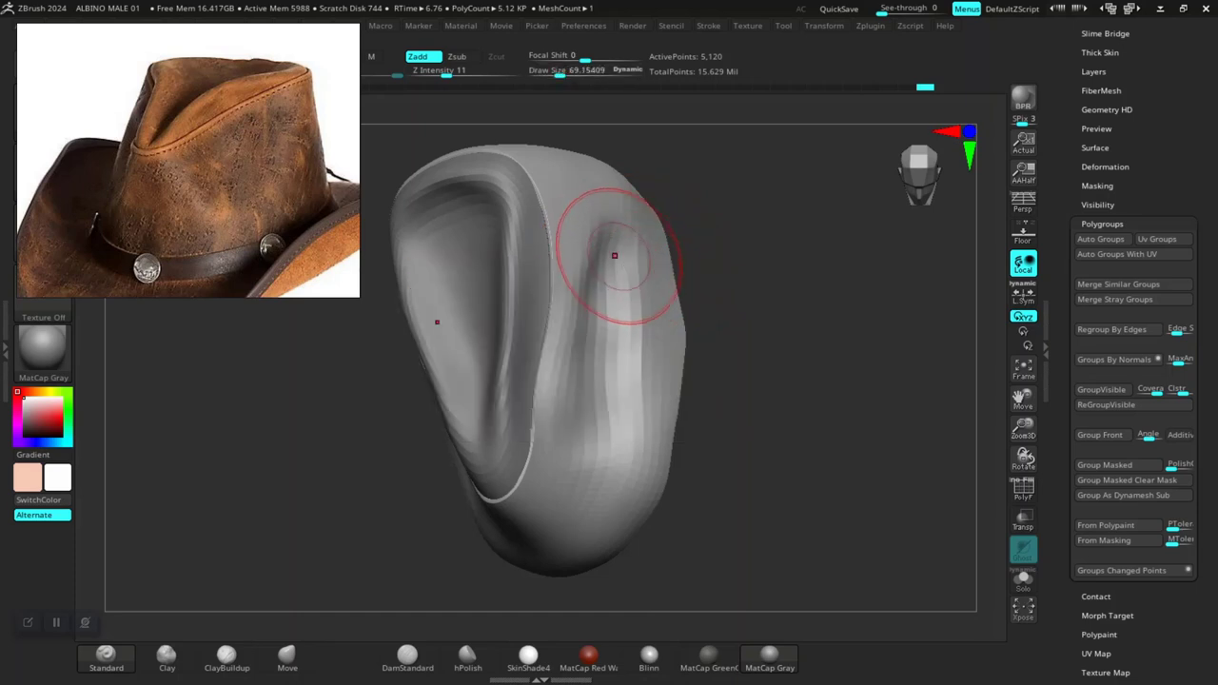
drag(618, 251, 609, 303)
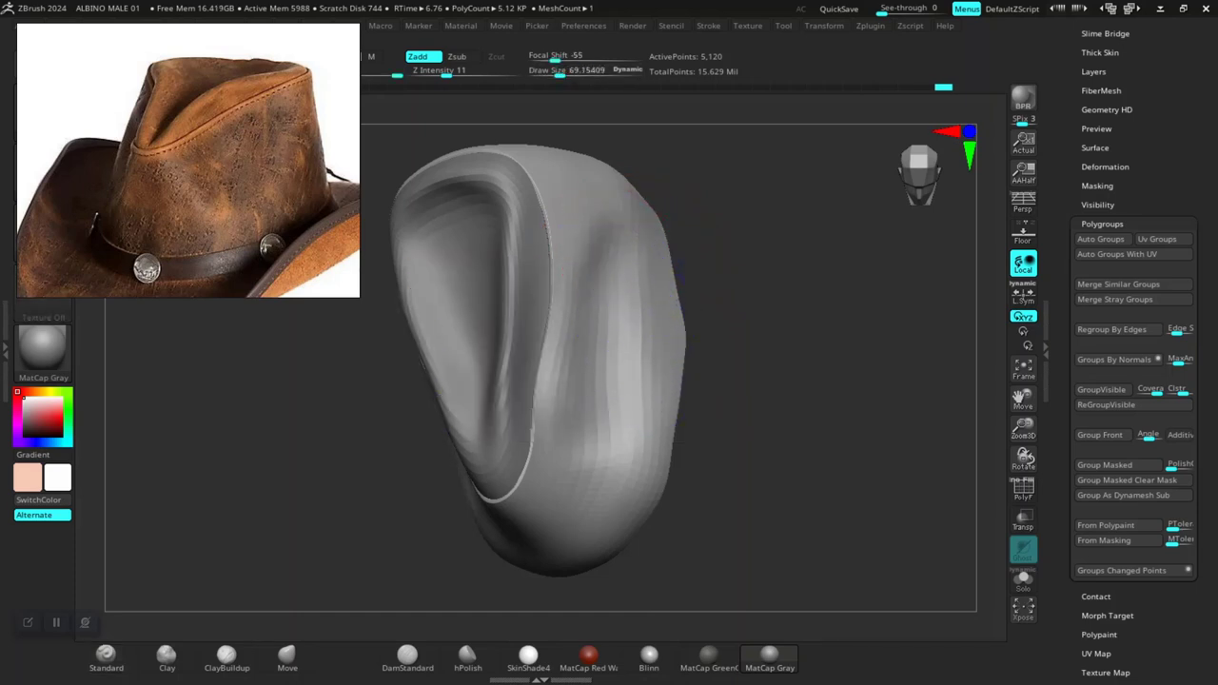
mouse_move(805, 371)
mouse_down()
mouse_move(793, 411)
mouse_move(838, 476)
mouse_move(557, 381)
mouse_up()
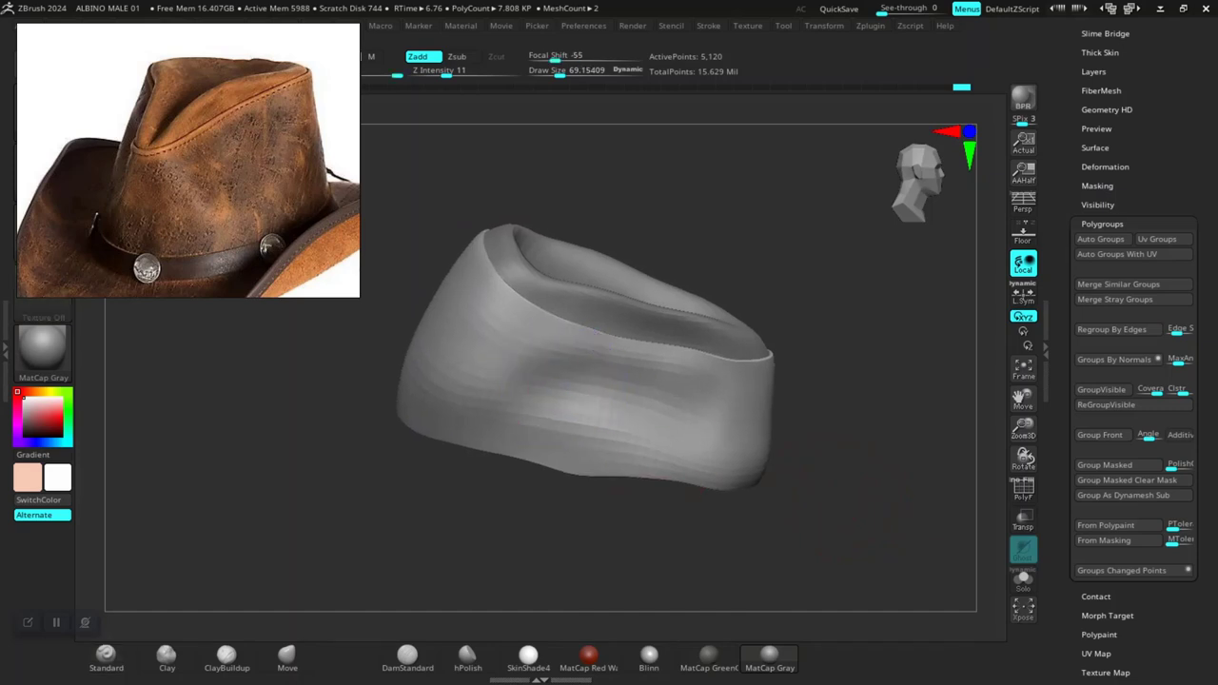
key(shift+d)
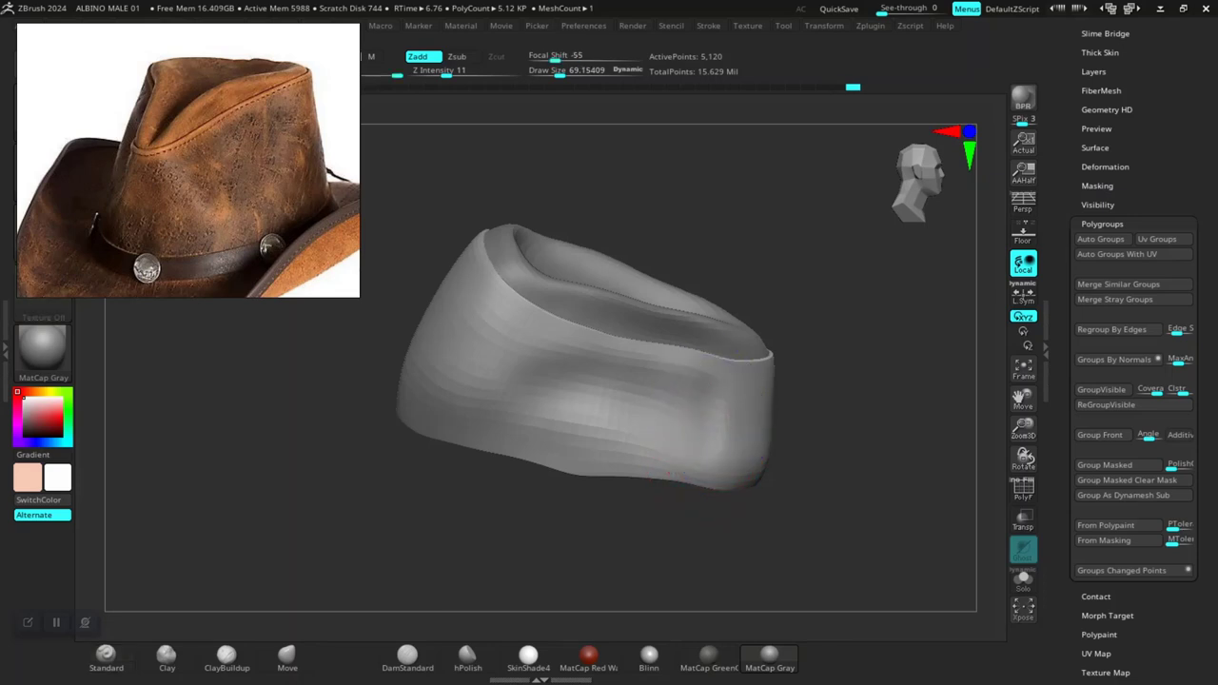
mouse_move(856, 428)
mouse_down()
mouse_move(829, 381)
mouse_move(837, 400)
mouse_move(755, 408)
mouse_move(707, 340)
mouse_move(769, 422)
mouse_move(712, 346)
mouse_up()
ctrl+shift+click(829, 380)
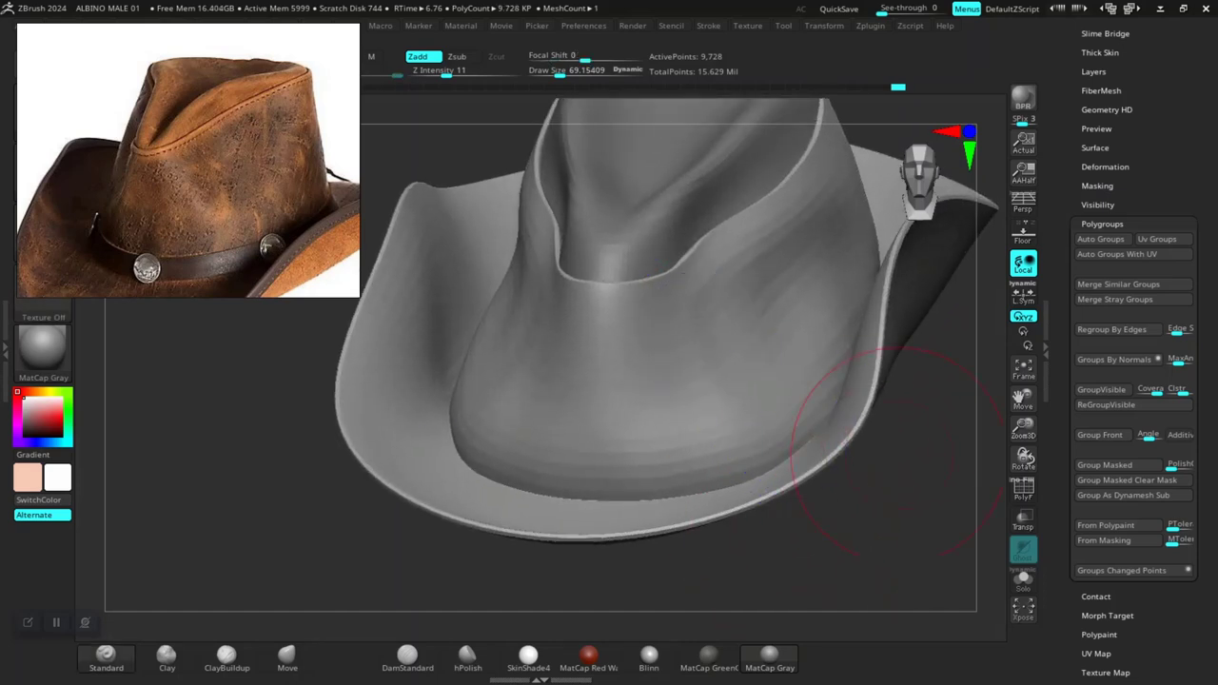
Step: Frame the whole hat, enable Solo on the brim subtool, and view it at an oblique angle
mouse_move(844, 408)
alt+mouse_down()
mouse_move(864, 414)
mouse_move(723, 380)
mouse_move(600, 332)
alt+mouse_up()
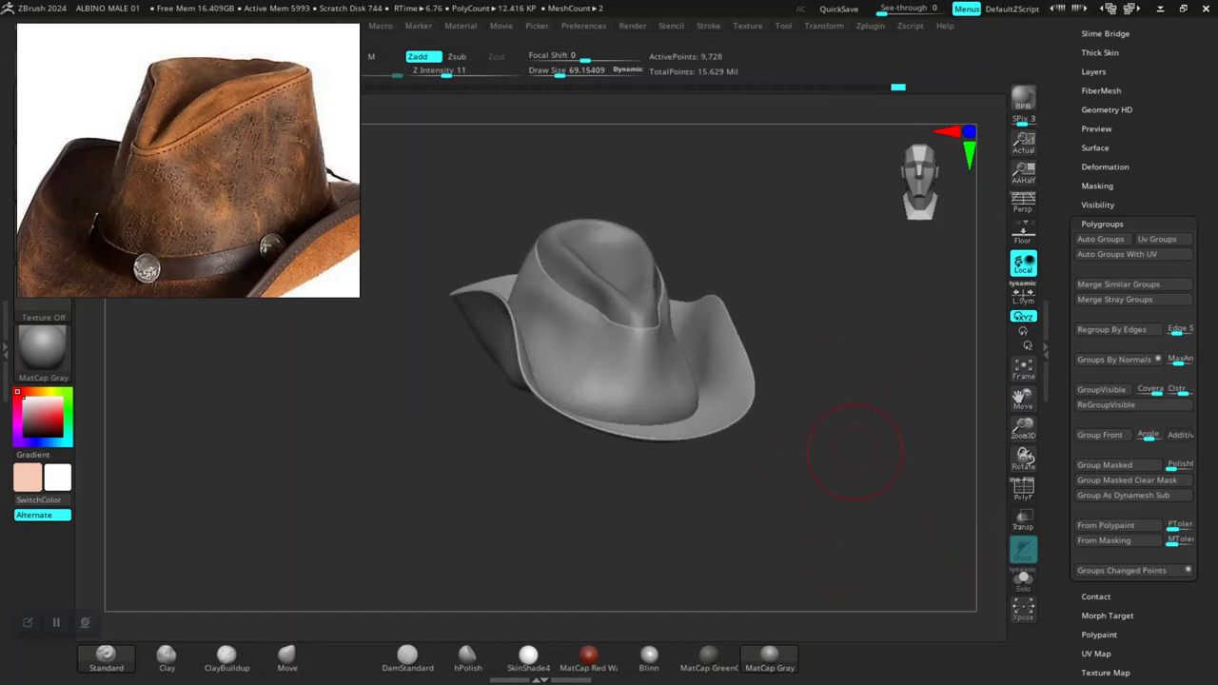
drag(843, 435, 800, 409)
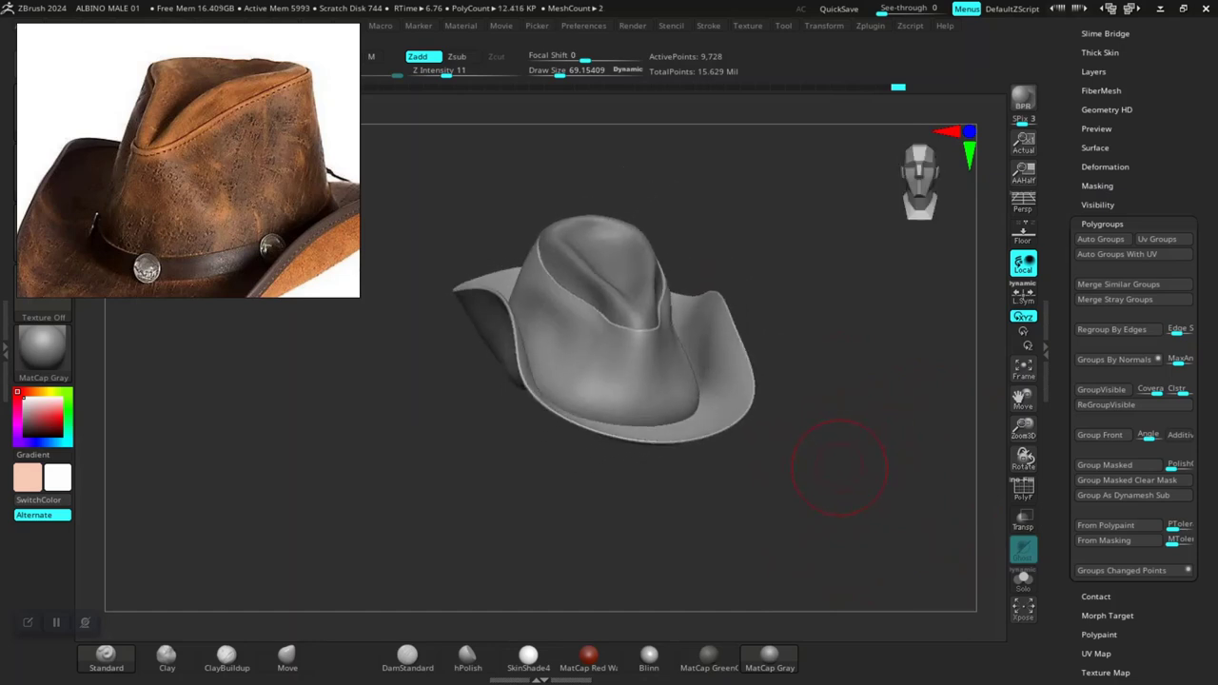
mouse_move(829, 462)
mouse_down()
mouse_move(816, 489)
mouse_move(809, 457)
mouse_move(844, 421)
mouse_up()
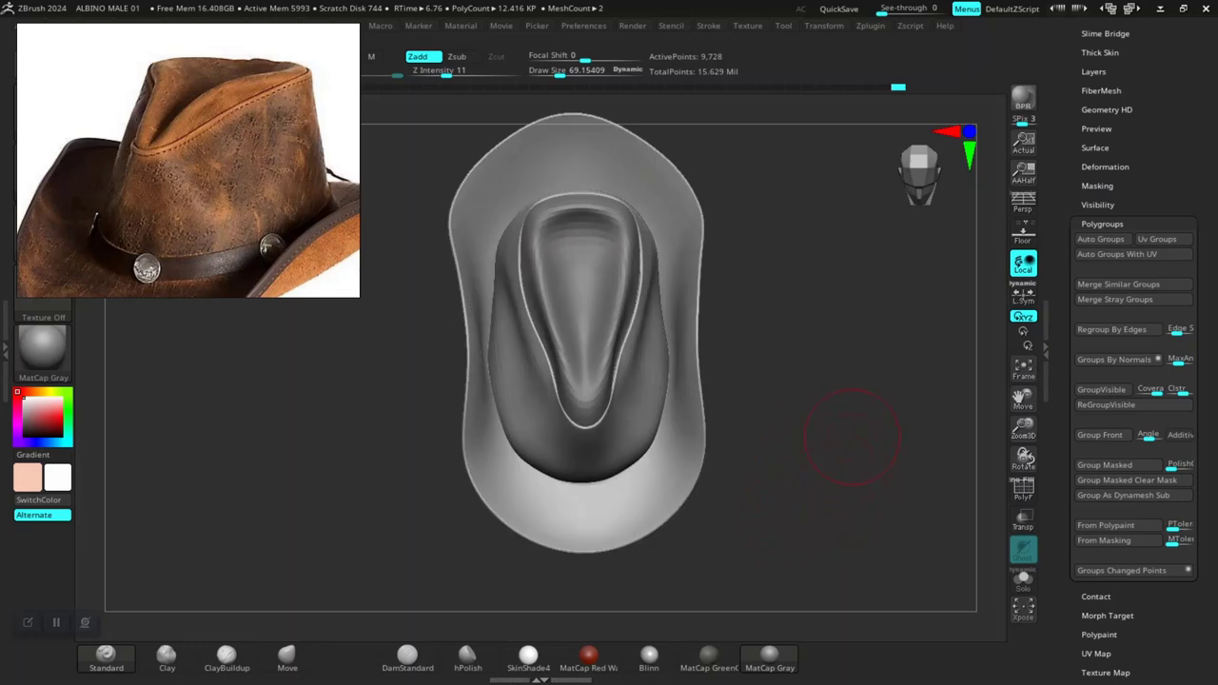
key(f)
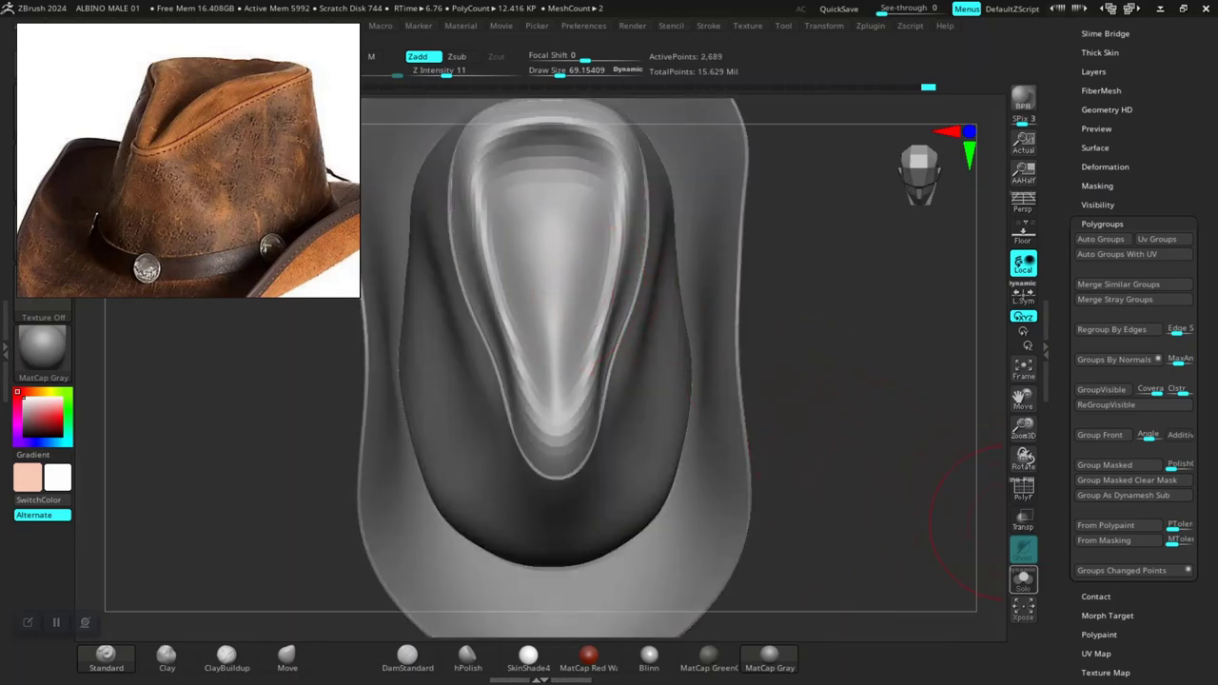
click(1023, 579)
drag(942, 495, 880, 463)
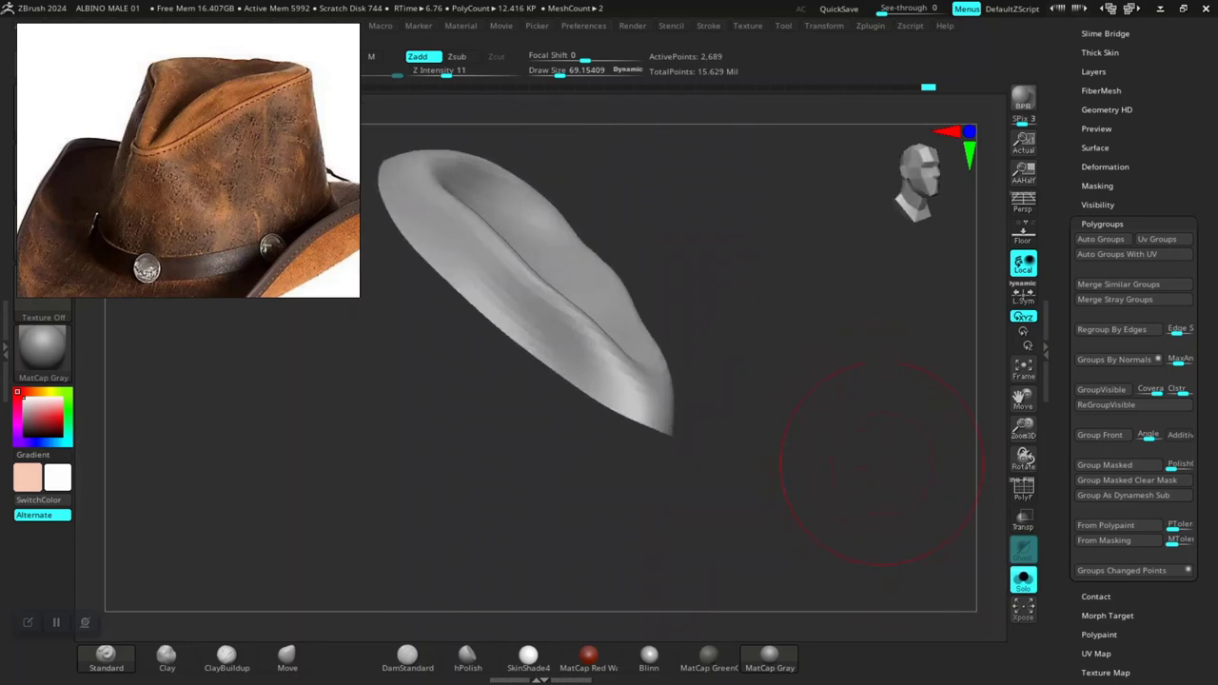
scroll(1133, 381, up, 3)
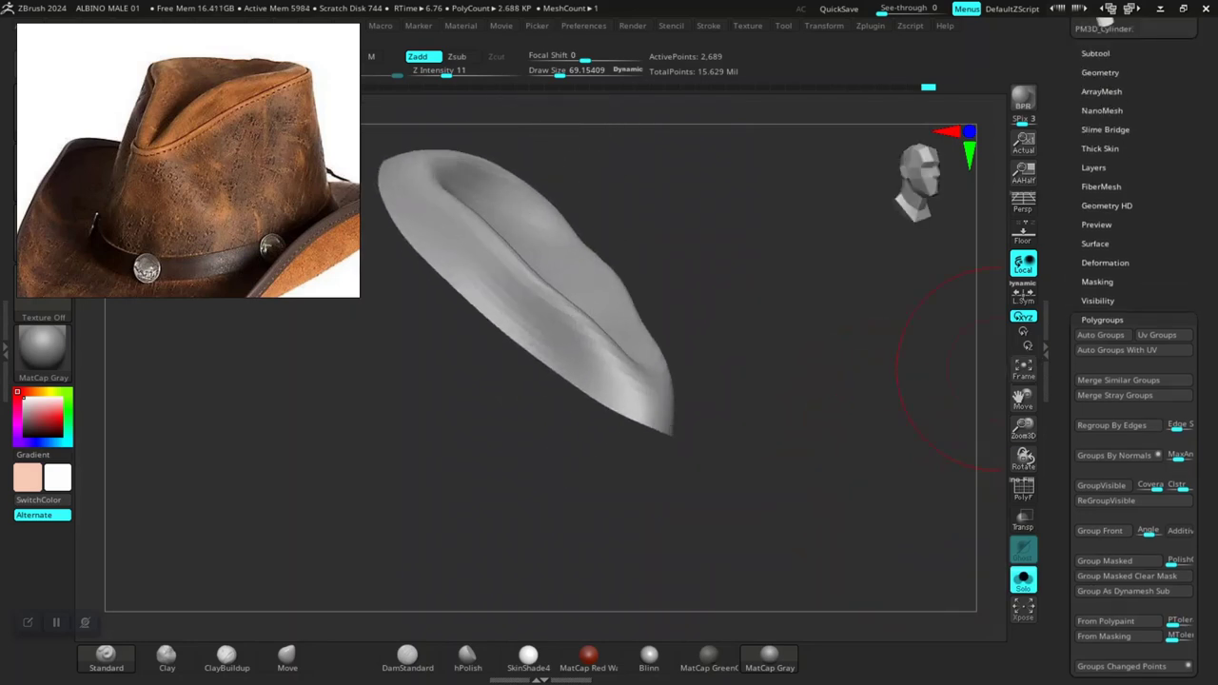
Step: Apply Panel Loops to the brim with Elevation -100, Bevel 0, Polish 0, Thickness 0.01, Loops 2
scroll(1133, 380, up, 5)
click(1100, 260)
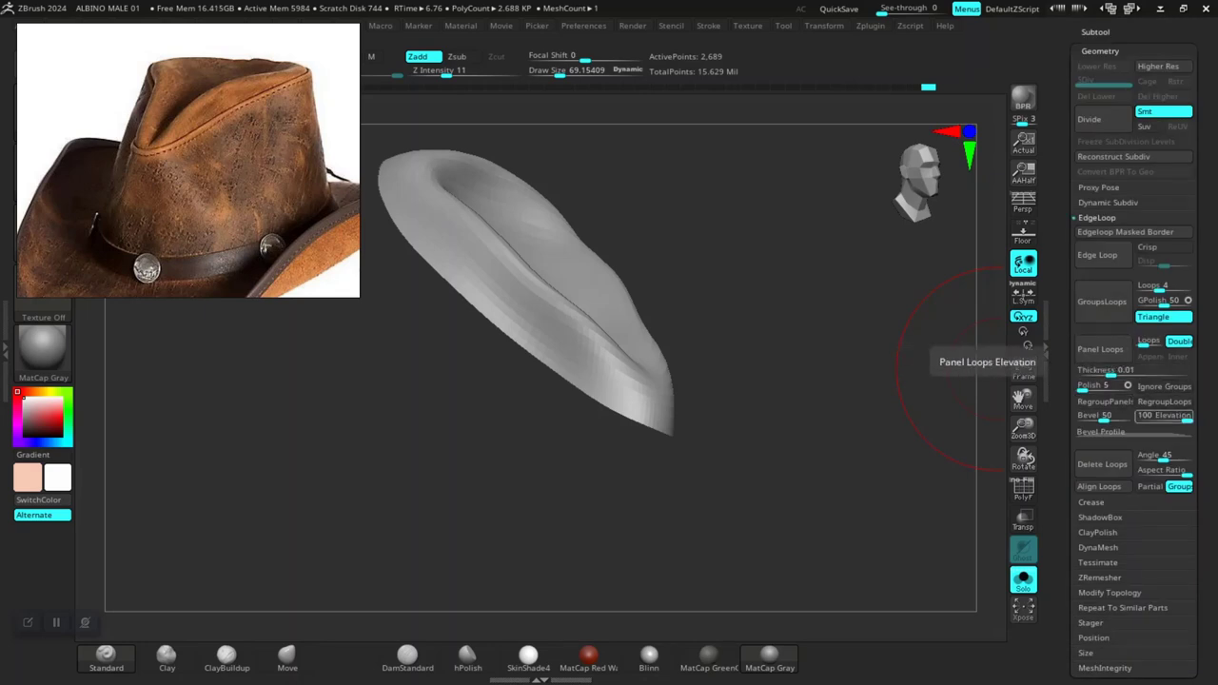
click(1152, 416)
click(1094, 416)
text(0)
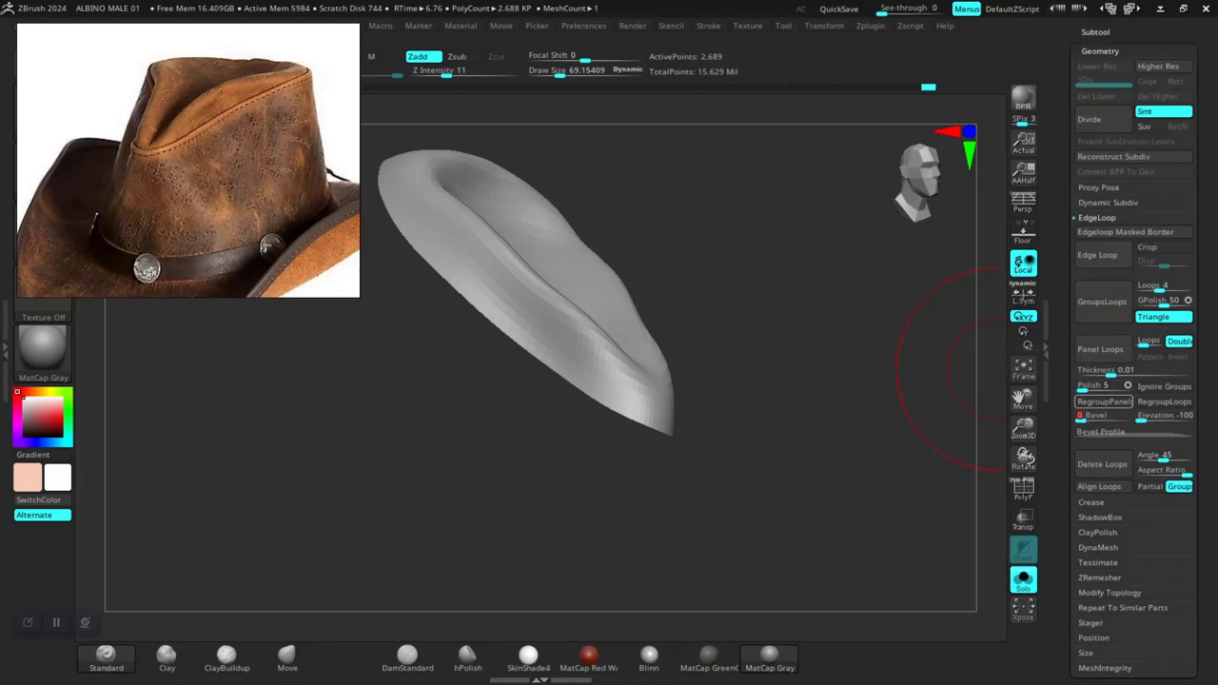
click(1099, 385)
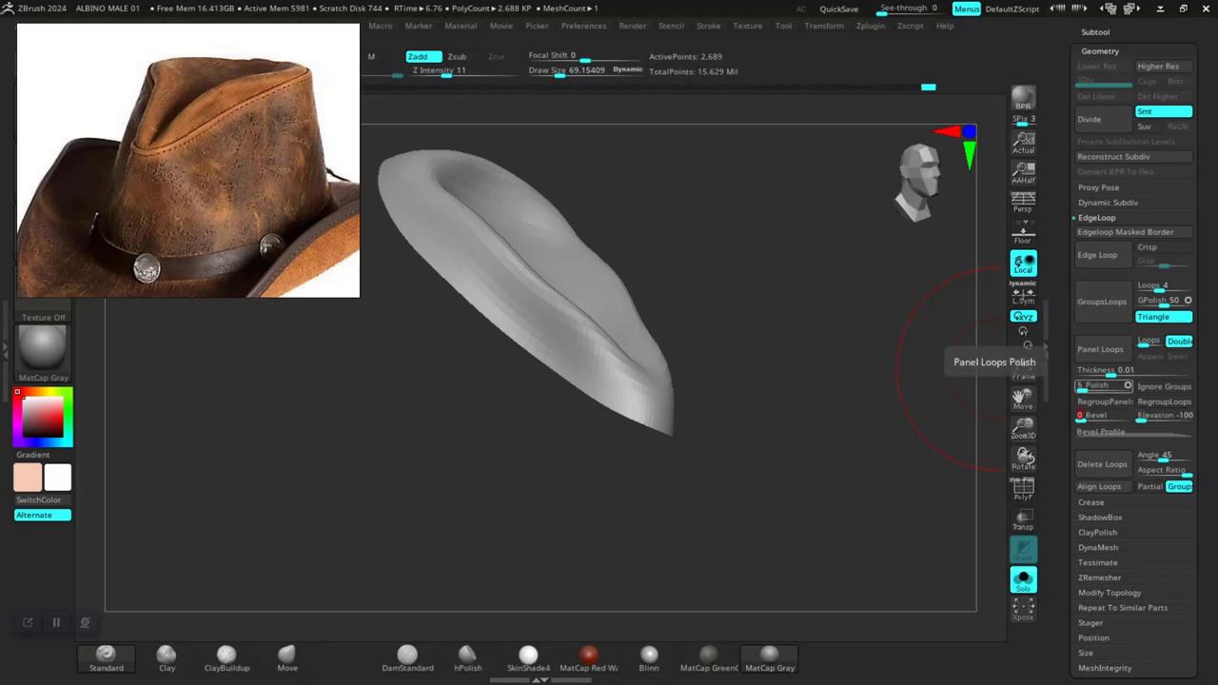
text(0)
key(Return)
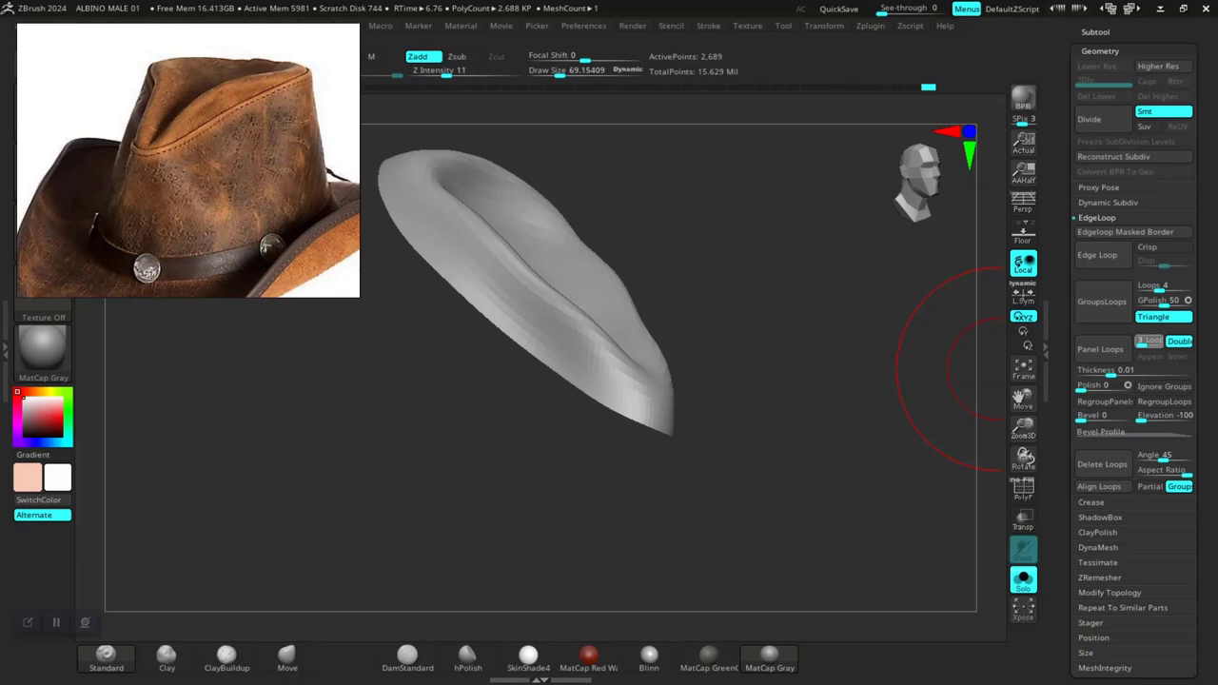
text(2)
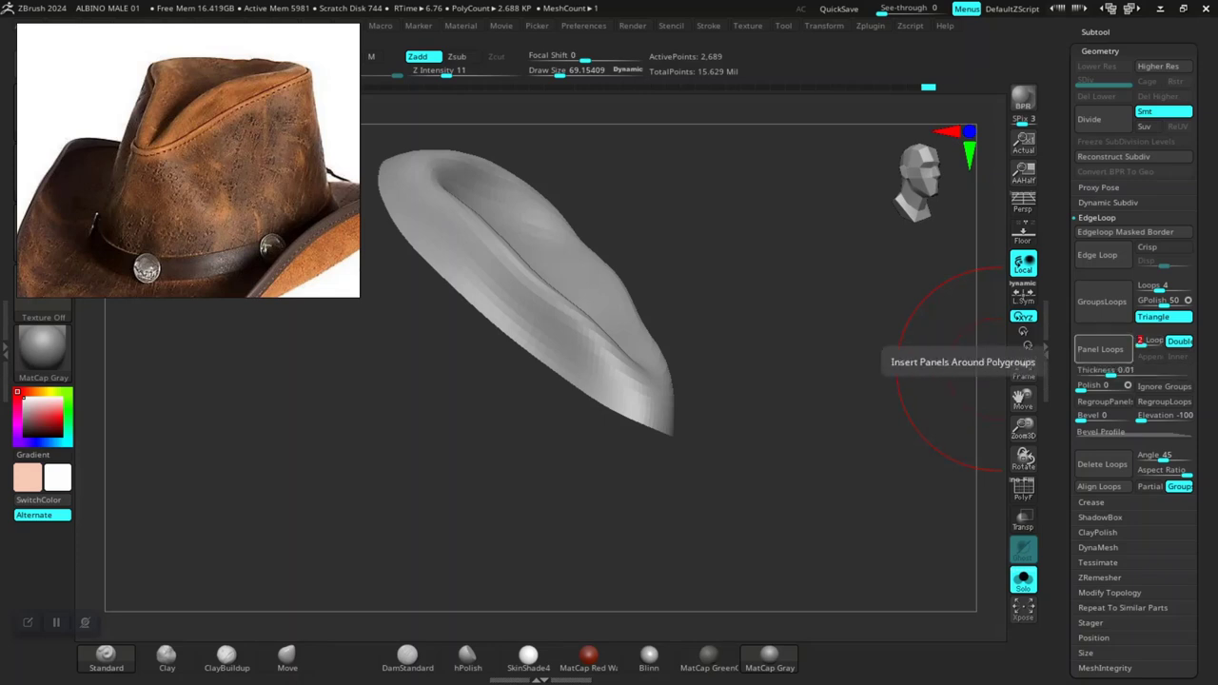
key(Return)
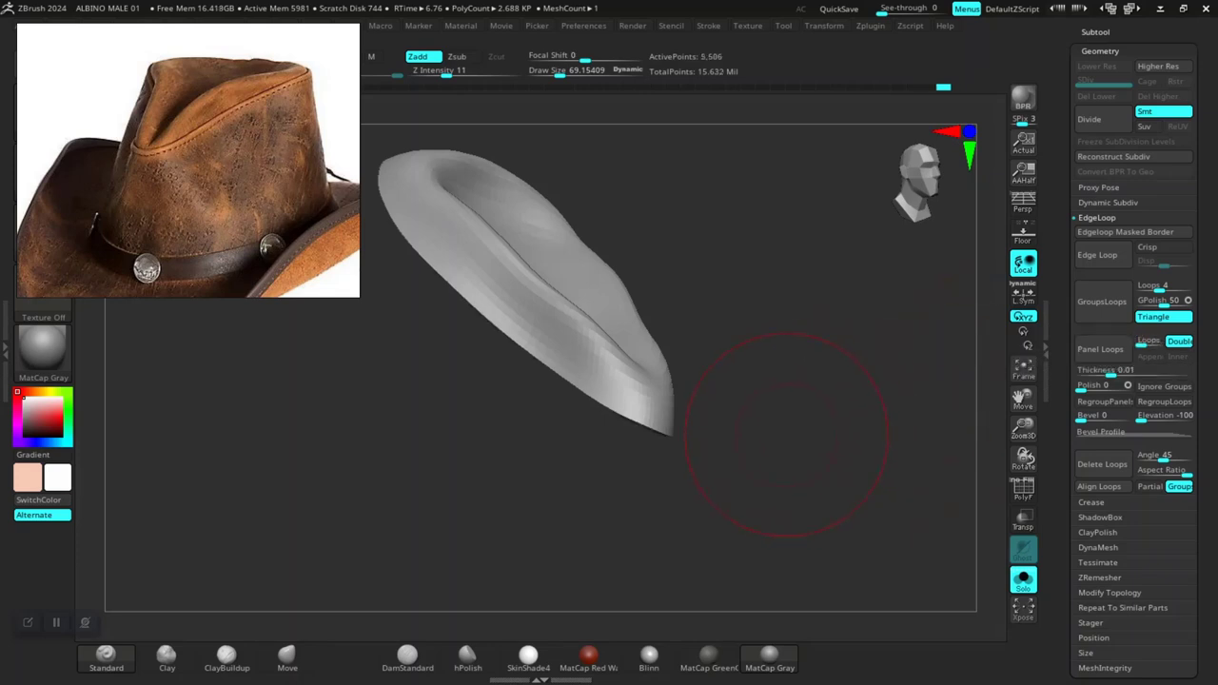
Step: Inspect the double-thick brim, then turn off Solo to show the whole hat front-on
drag(787, 434, 730, 363)
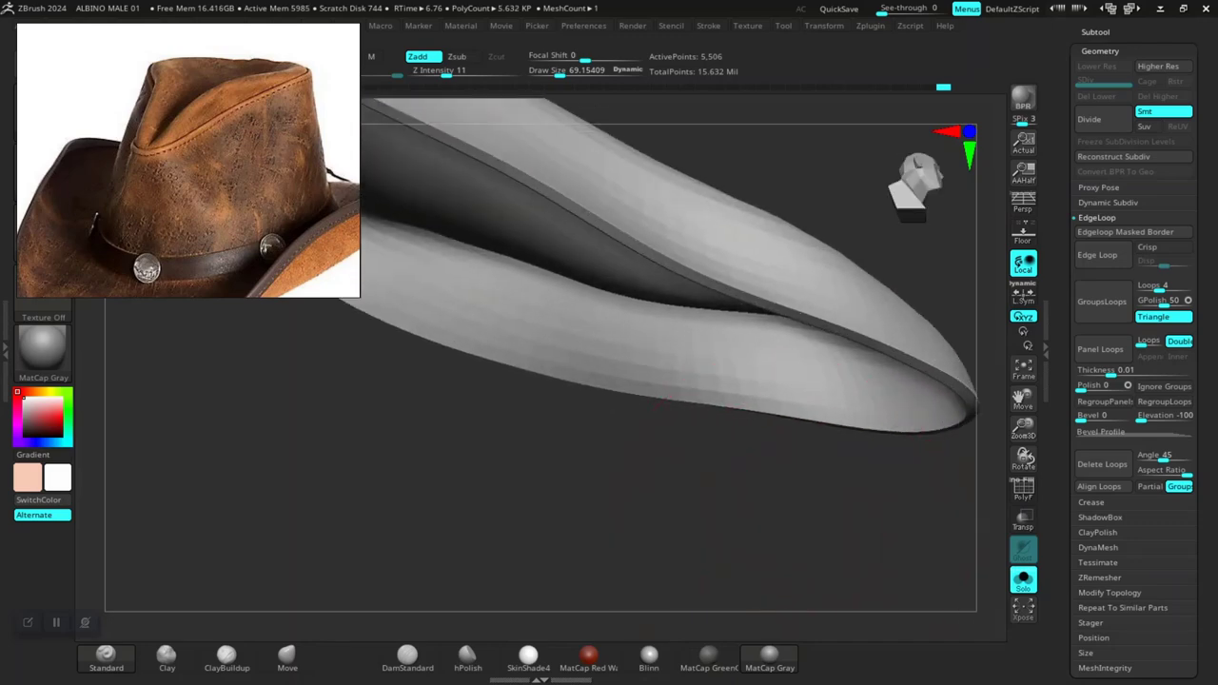
mouse_move(585, 476)
mouse_down()
mouse_move(797, 538)
mouse_move(782, 583)
mouse_up()
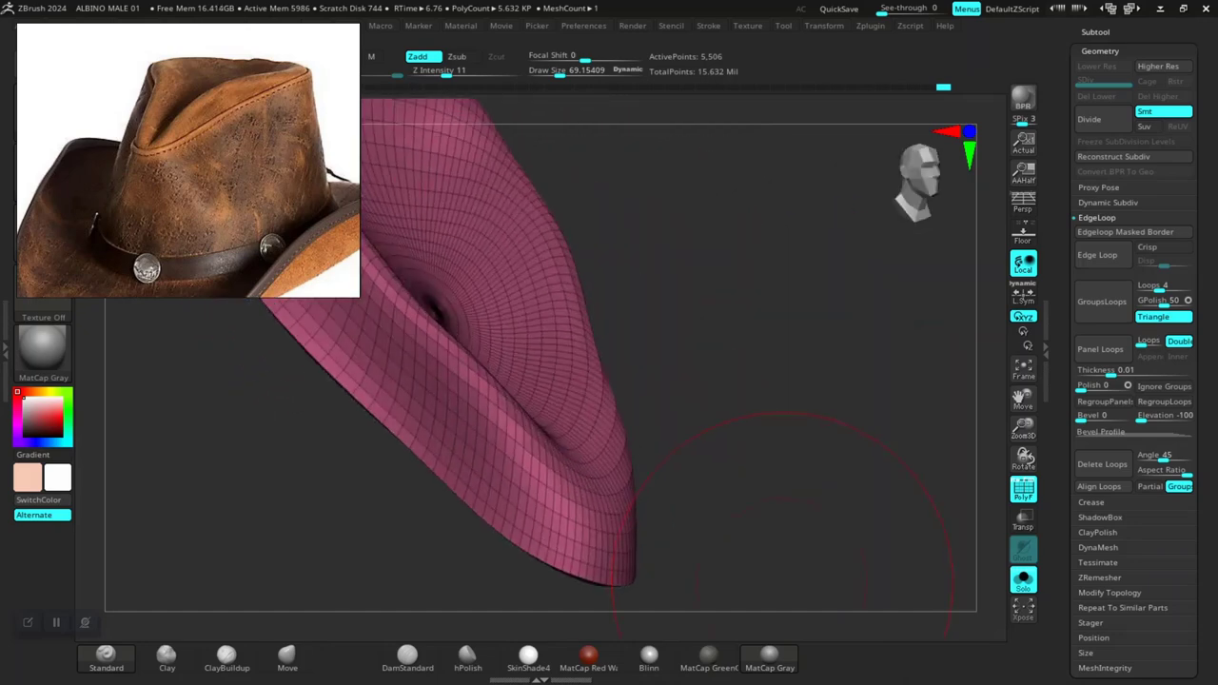
drag(783, 526, 805, 364)
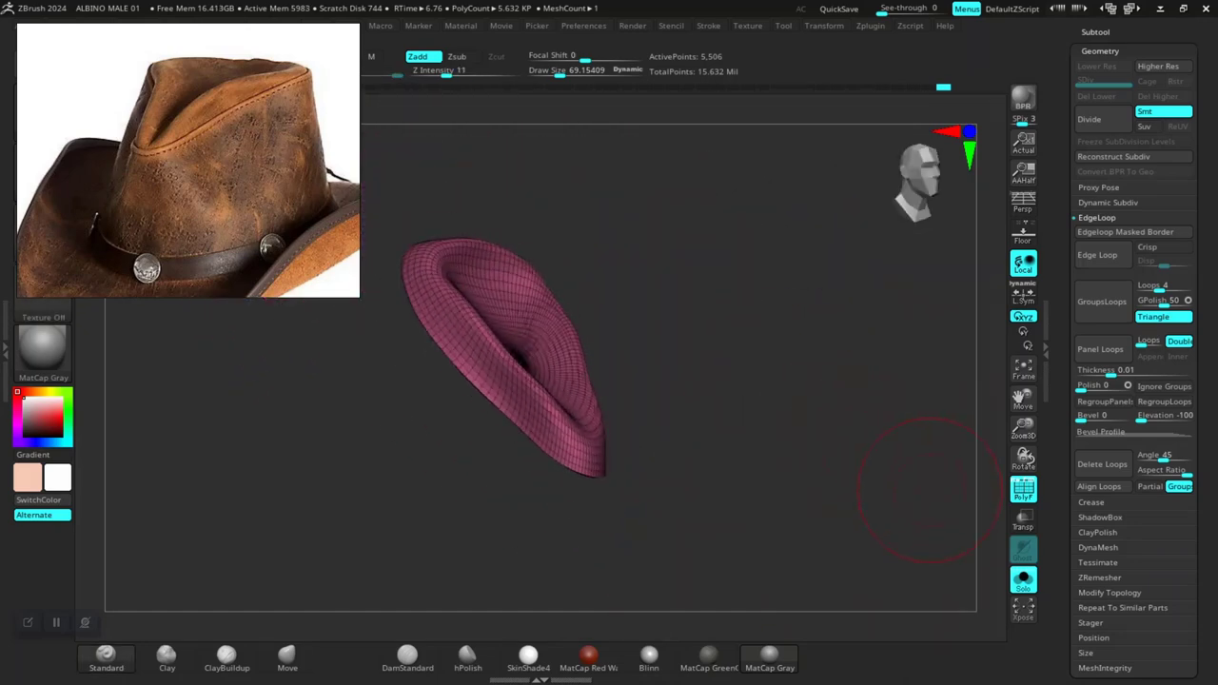
click(1023, 578)
mouse_move(952, 533)
shift+mouse_down()
mouse_move(762, 399)
mouse_move(820, 479)
mouse_move(870, 421)
mouse_move(838, 457)
mouse_move(862, 507)
mouse_move(851, 467)
mouse_move(614, 411)
shift+mouse_up()
Step: Turn off the wireframe and tilt the hat to a three-quarter view of crown and thickened brim
key(shift+f)
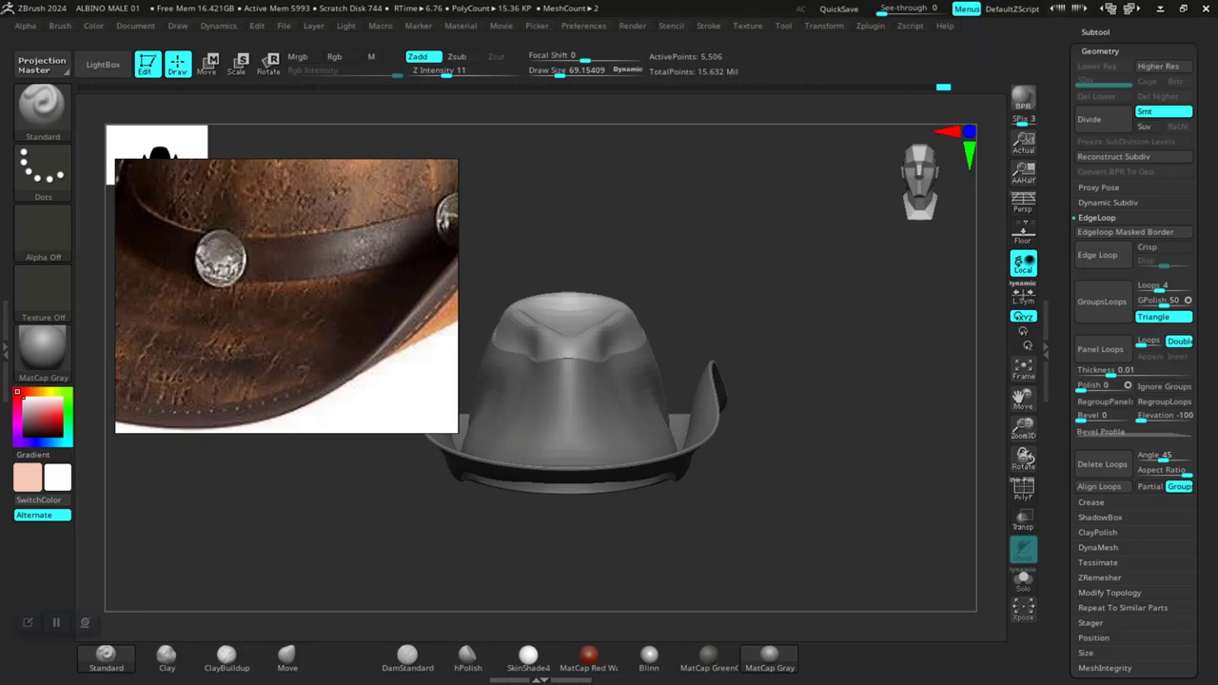
drag(875, 304, 945, 334)
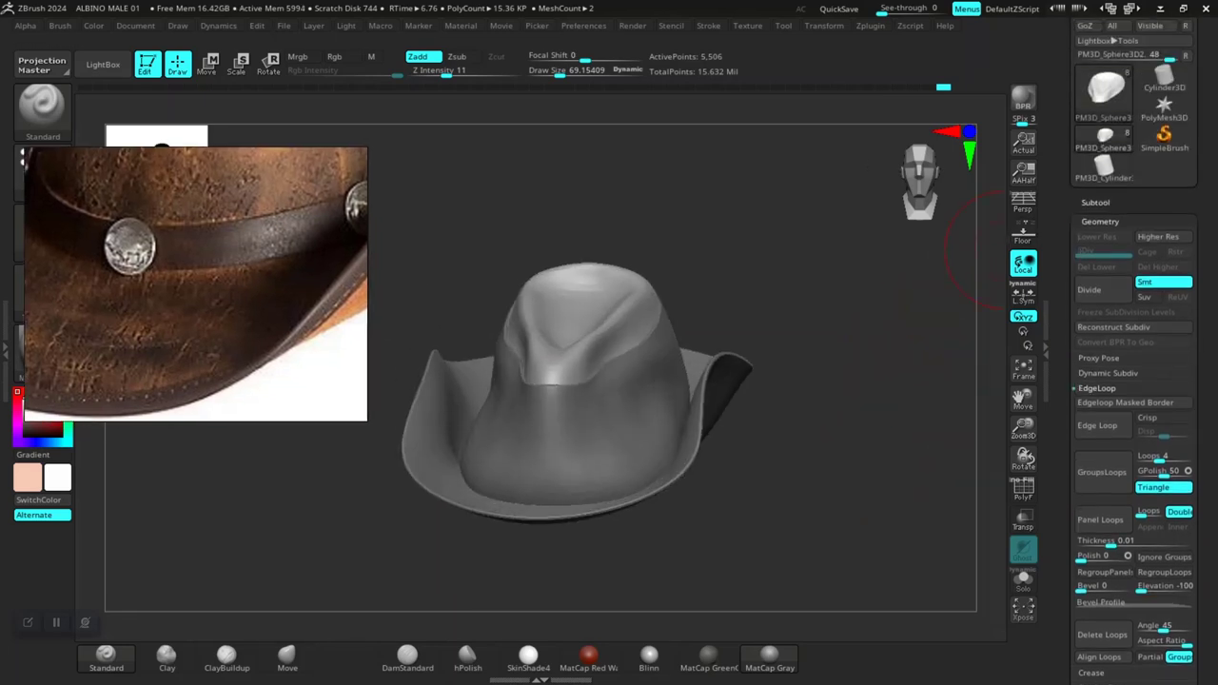
Step: Make the hat the active subtool and isolate it with Solo
click(1096, 202)
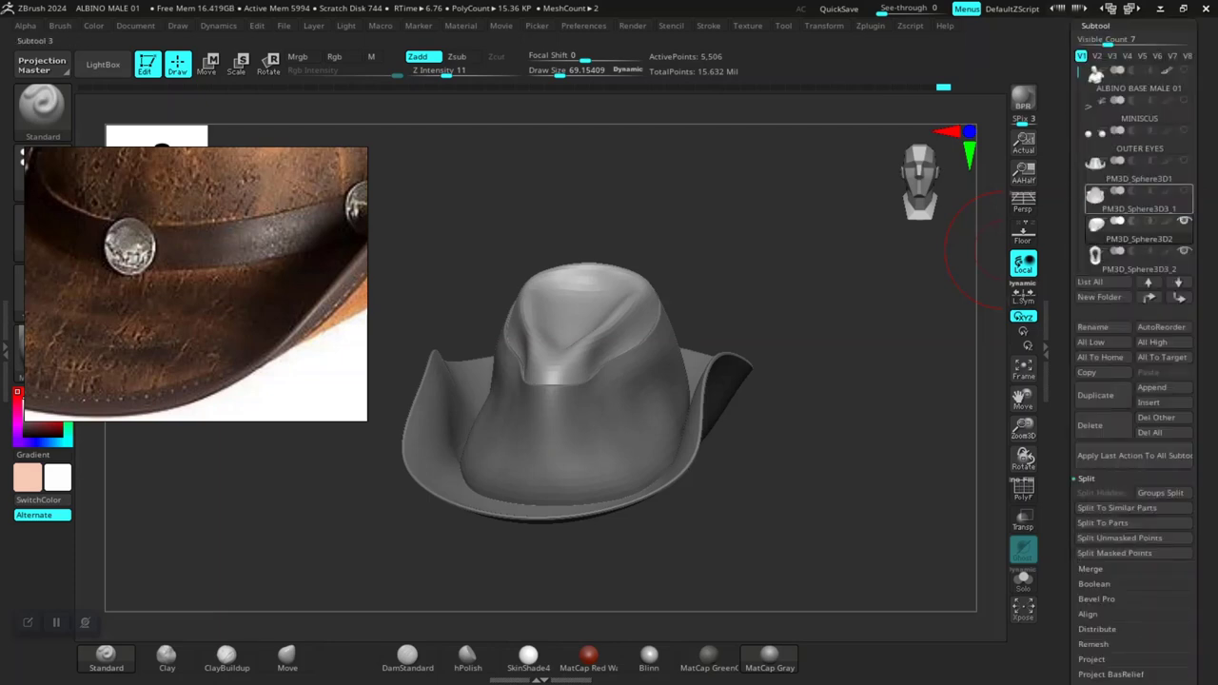
click(1132, 255)
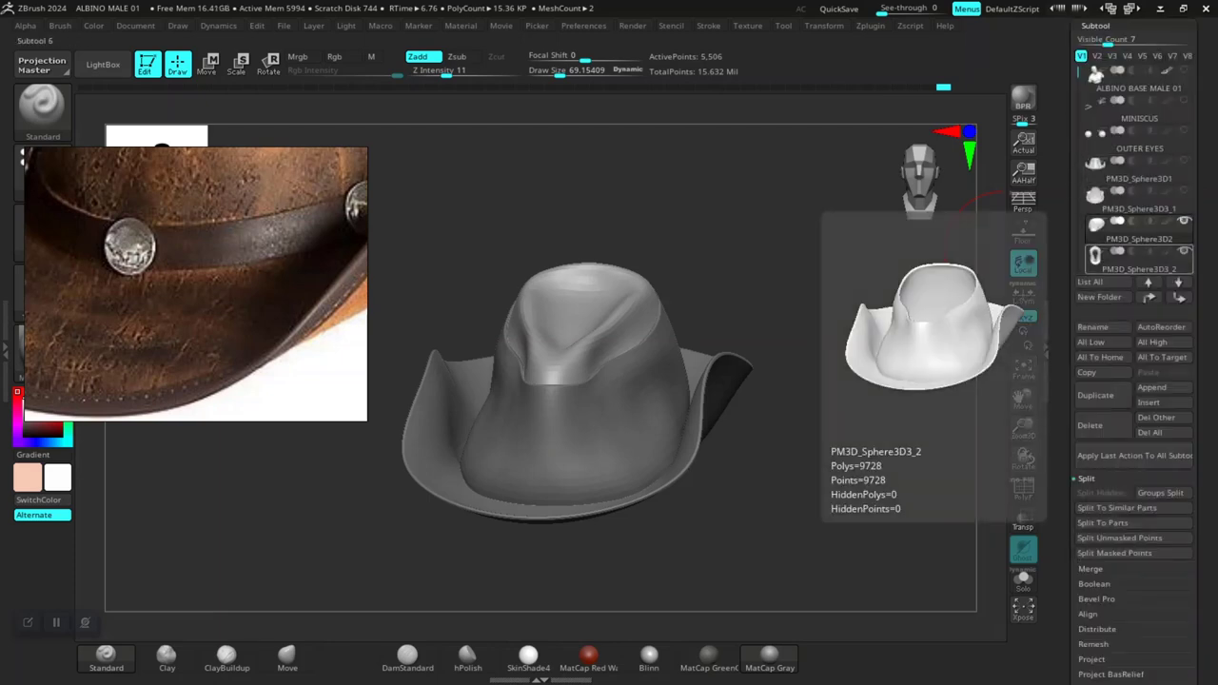
click(1137, 198)
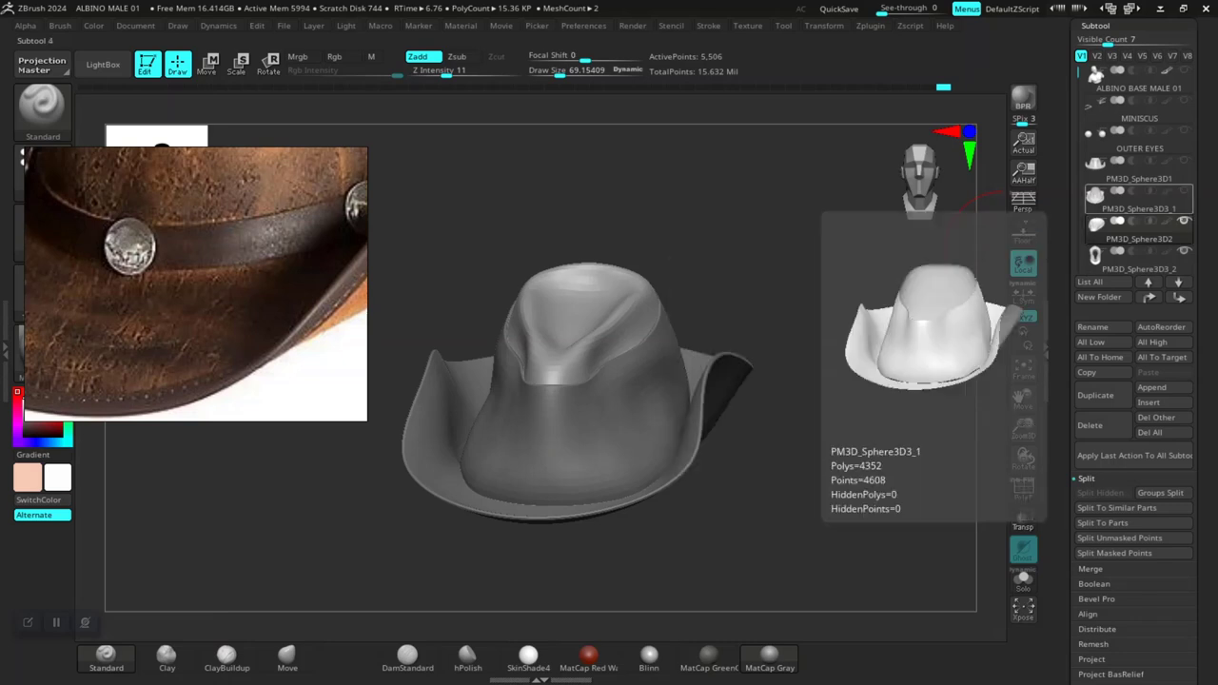
click(1137, 229)
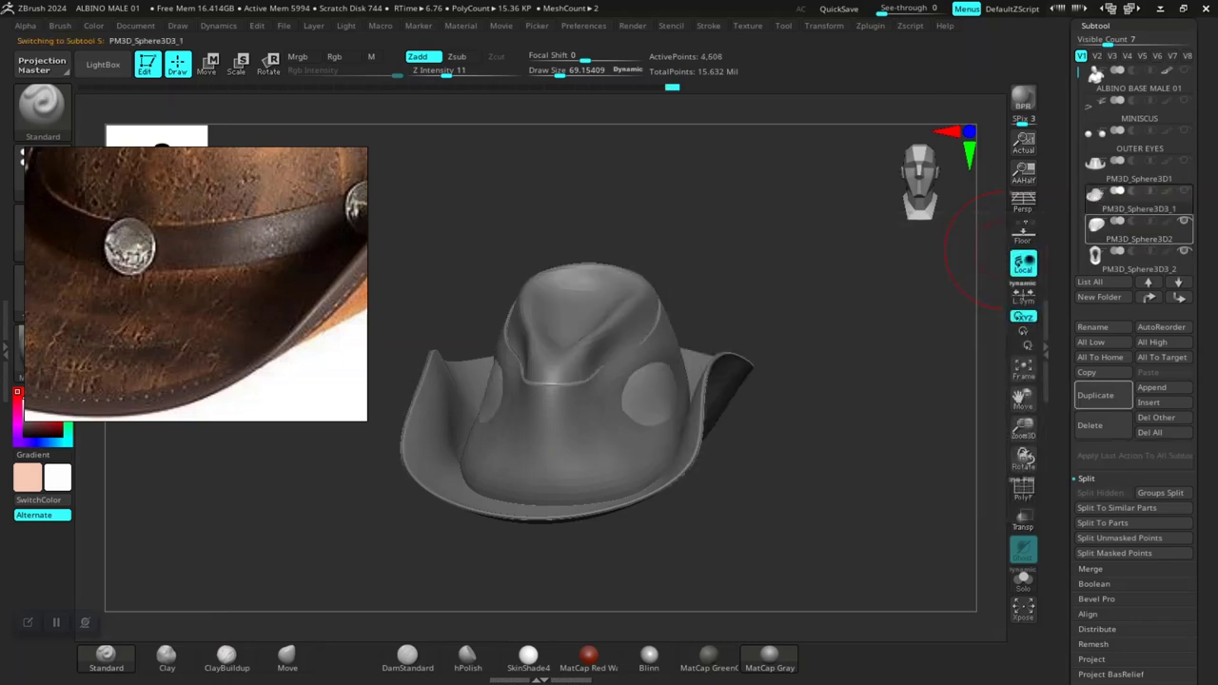
click(1023, 577)
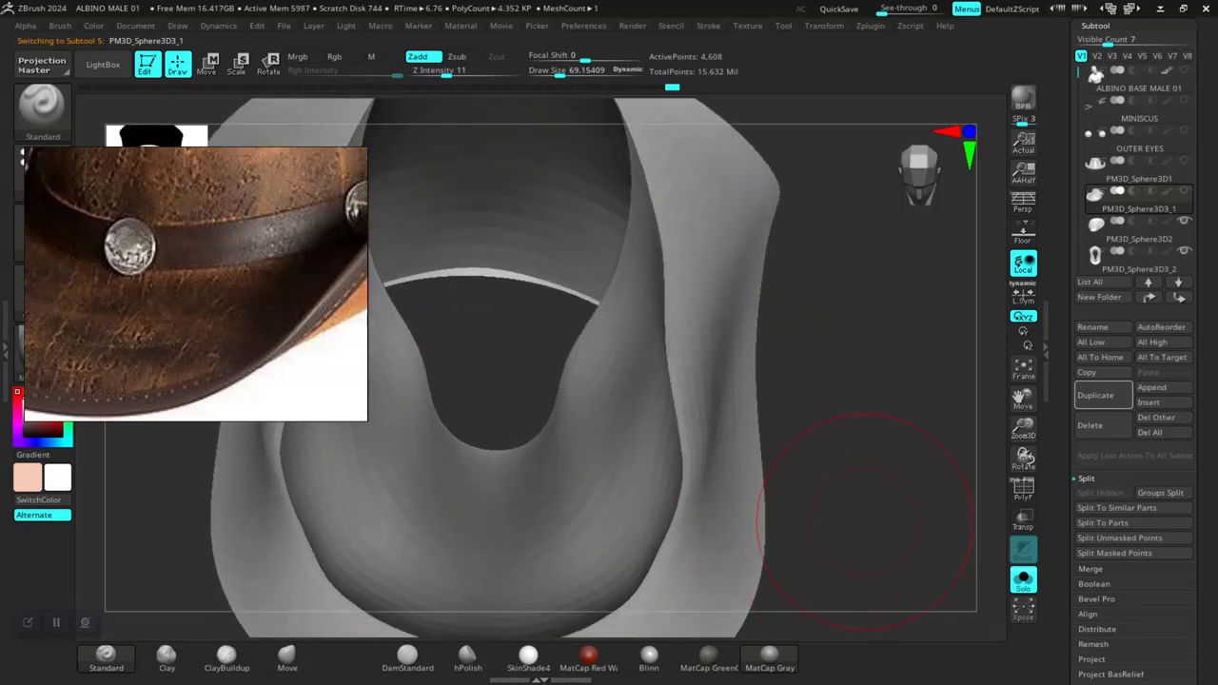
Step: Rotate the isolated hat to a raised front view with the polygroup wireframe toggled
drag(829, 633, 826, 469)
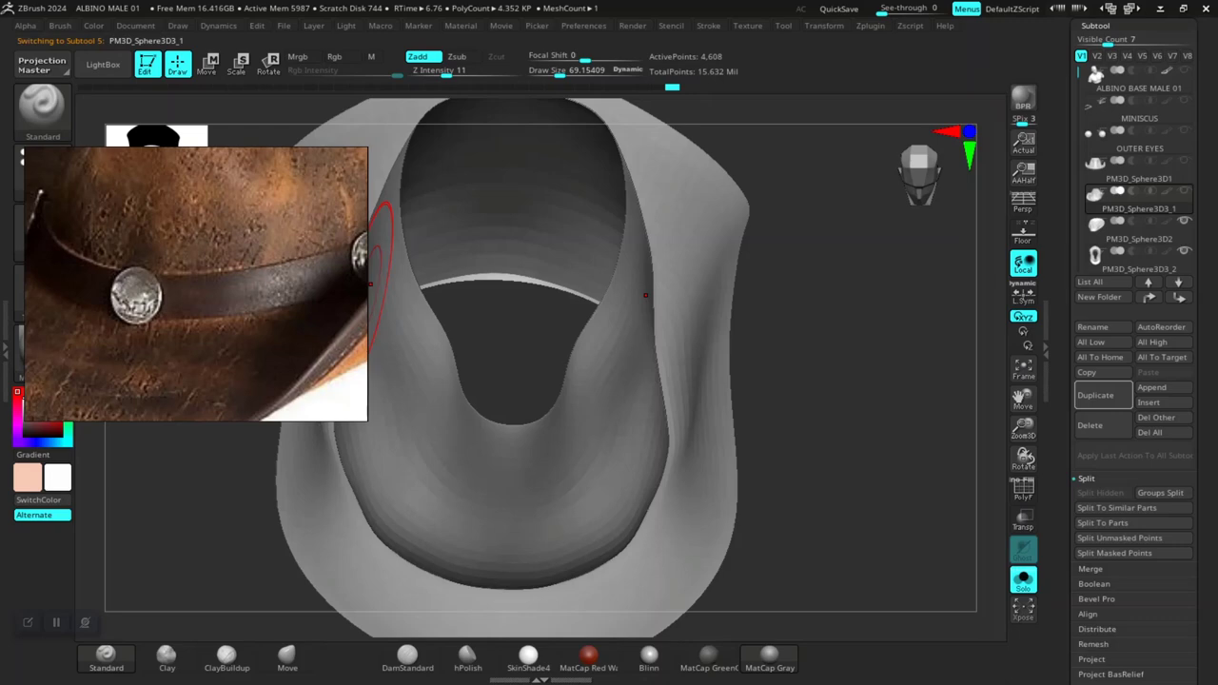
mouse_move(371, 269)
mouse_down()
mouse_move(605, 470)
mouse_move(709, 541)
mouse_up()
key(shift+f)
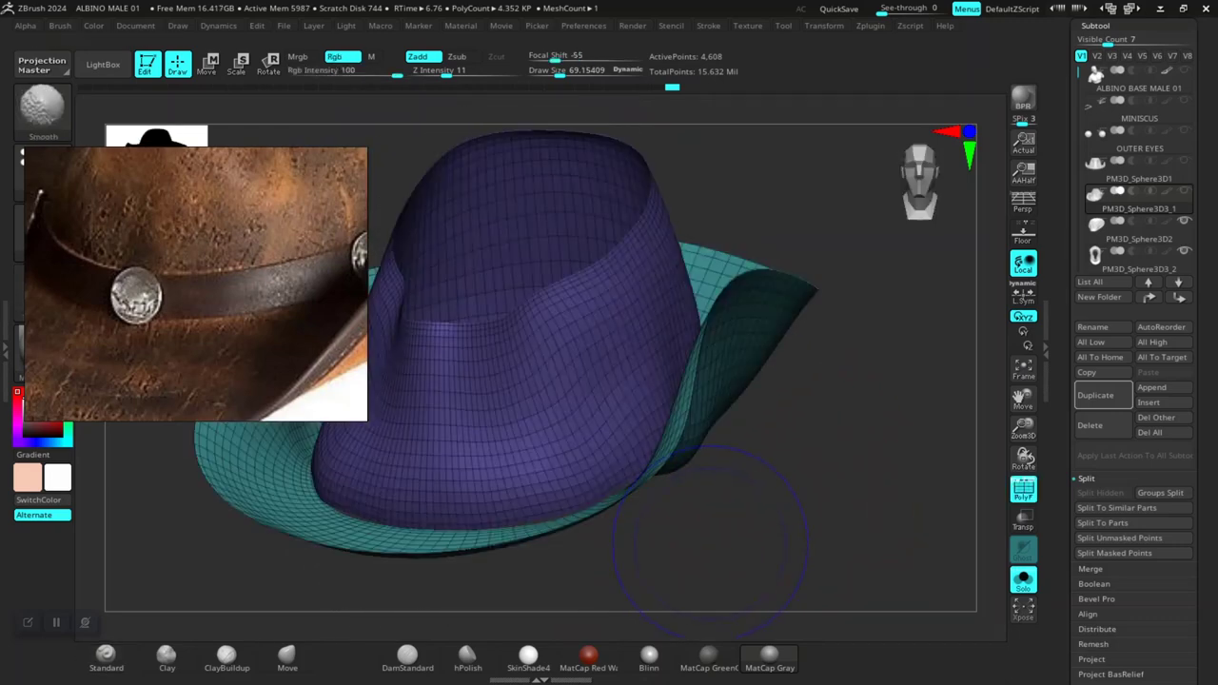
key(shift+f)
key(shift+f)
mouse_move(709, 541)
mouse_down()
mouse_move(739, 428)
mouse_move(735, 212)
mouse_up()
key(space)
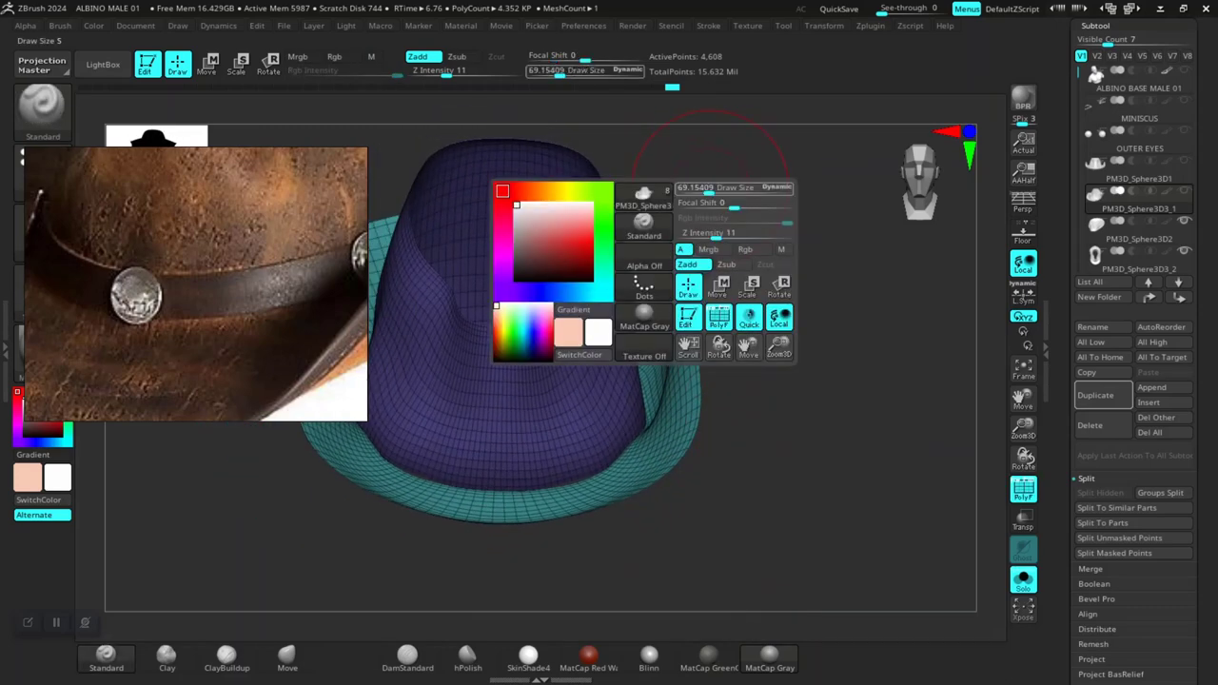
key(ctrl)
Step: Hide the crown and generate Frame Mesh curves along the brim's borders
ctrl+shift+click(639, 461)
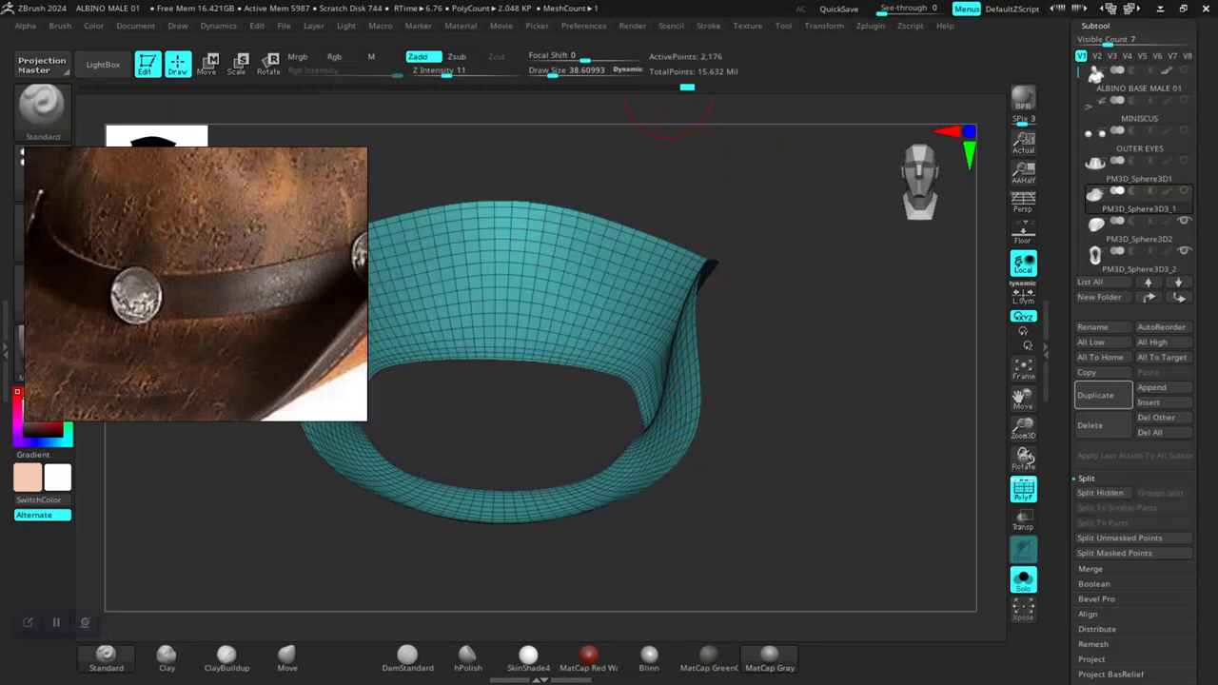
click(709, 26)
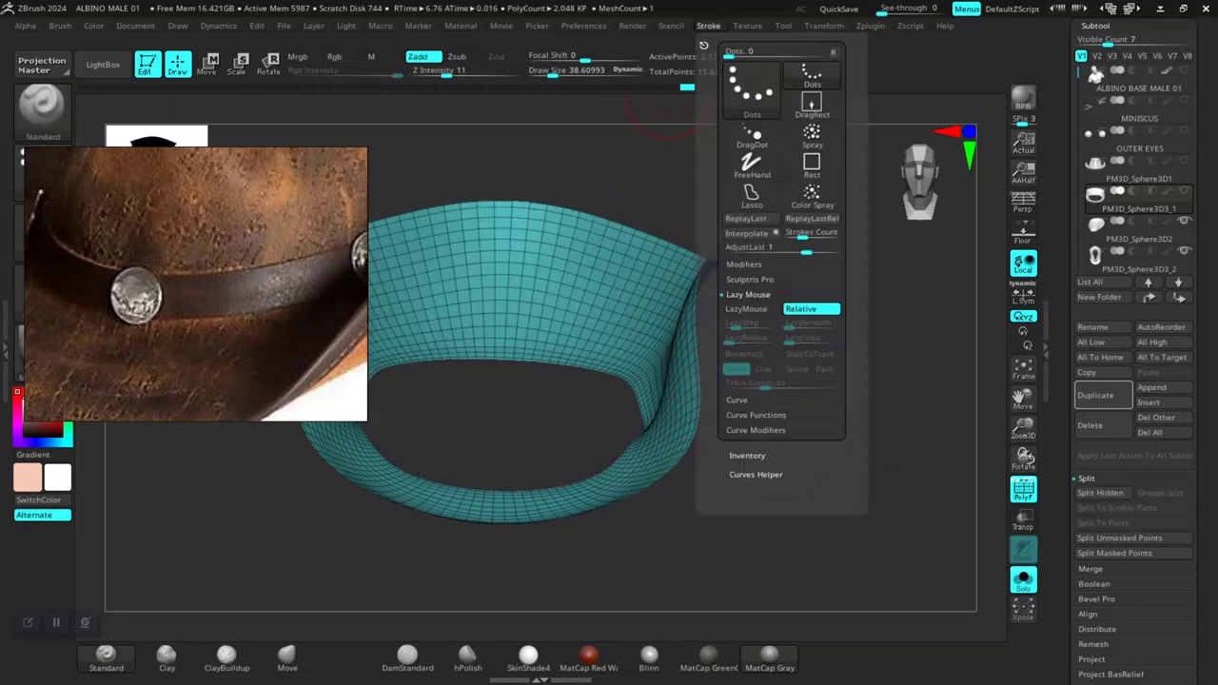
click(756, 415)
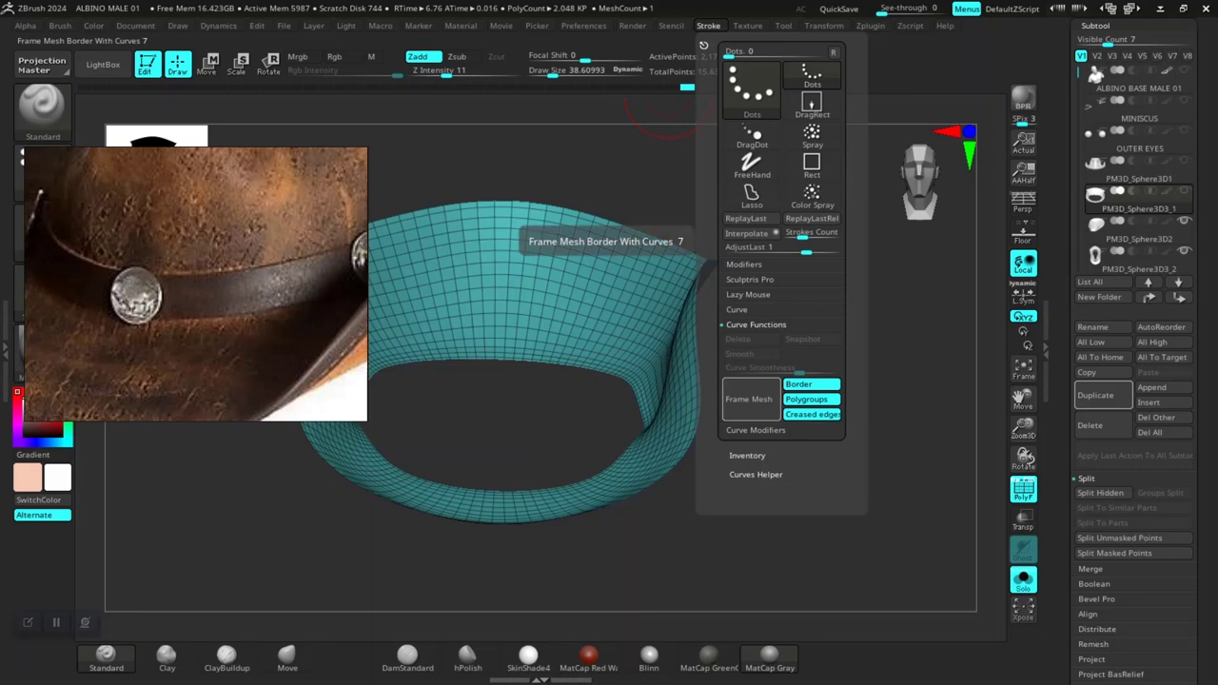
click(749, 399)
Step: Rotate the brim ring to a straight front view and bring up the brush library
drag(781, 457, 733, 531)
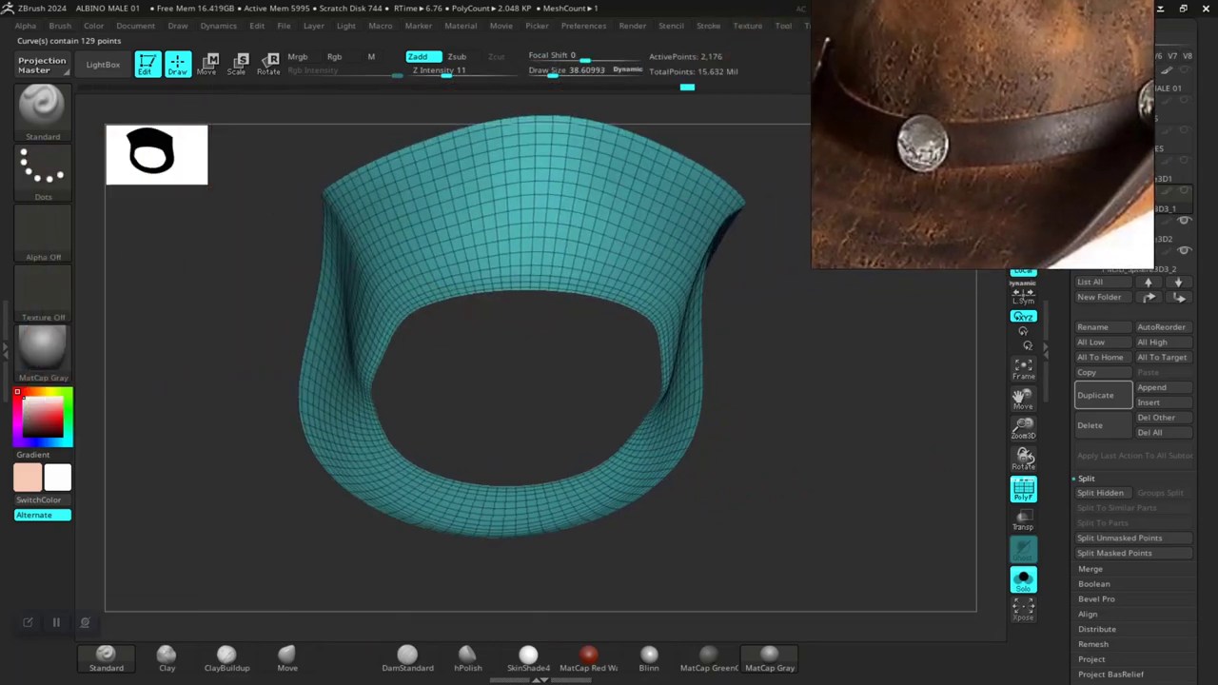
drag(774, 421, 784, 467)
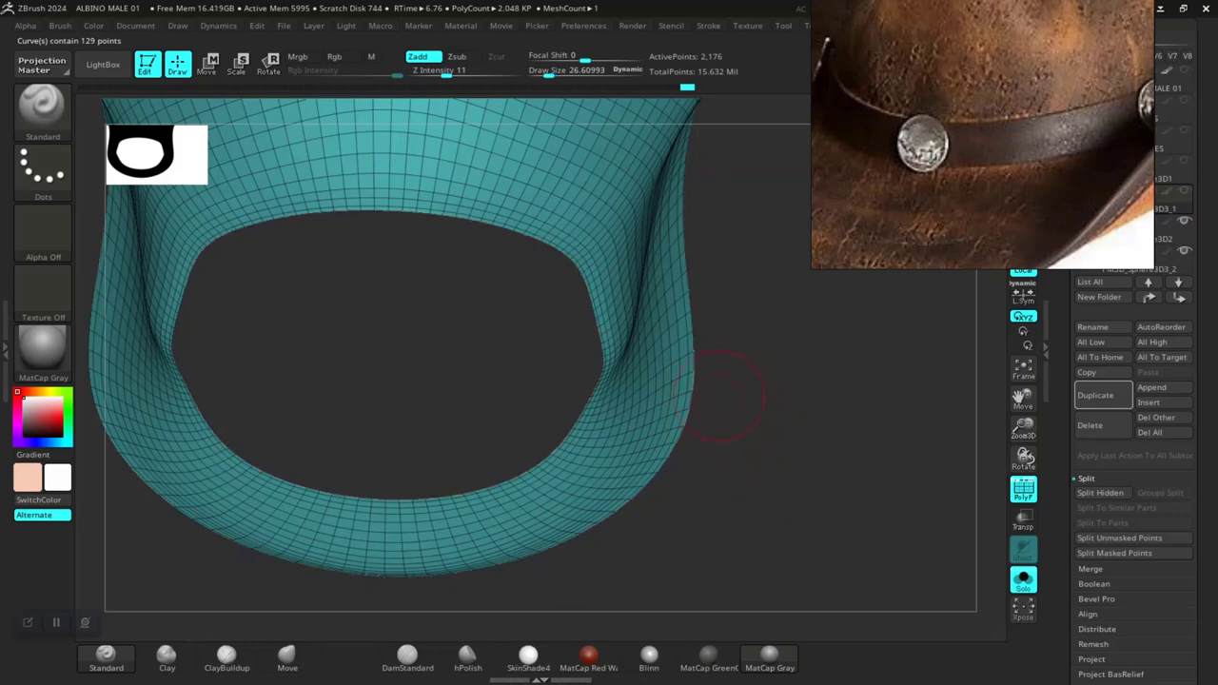
drag(769, 408, 774, 425)
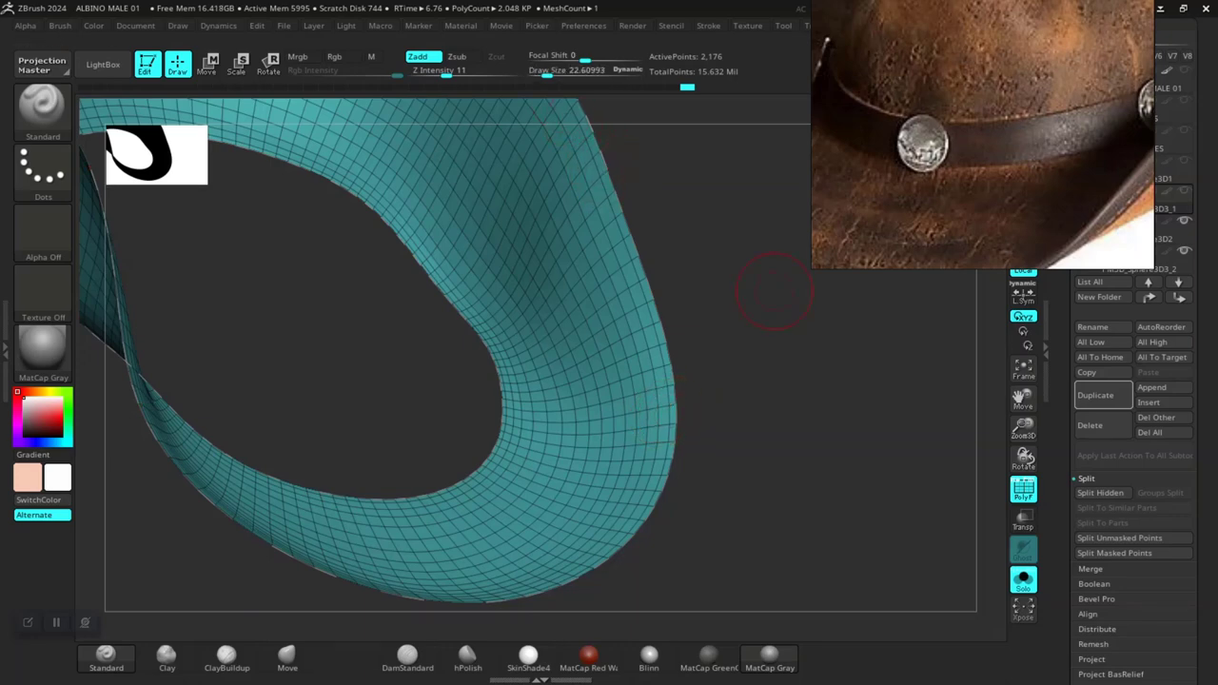
shift+drag(823, 414, 824, 419)
key(b)
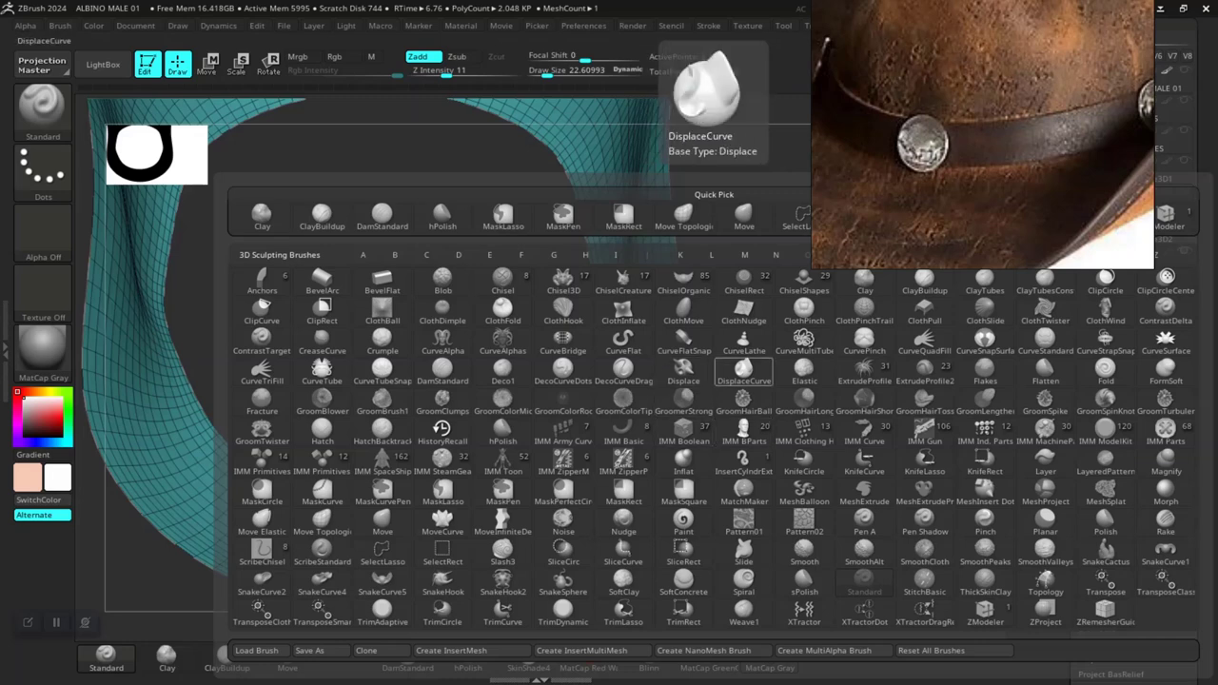
Step: Lay a CurveStrapSnap strap along the brim's border curves, raising the mesh to 6,656 points
key(c)
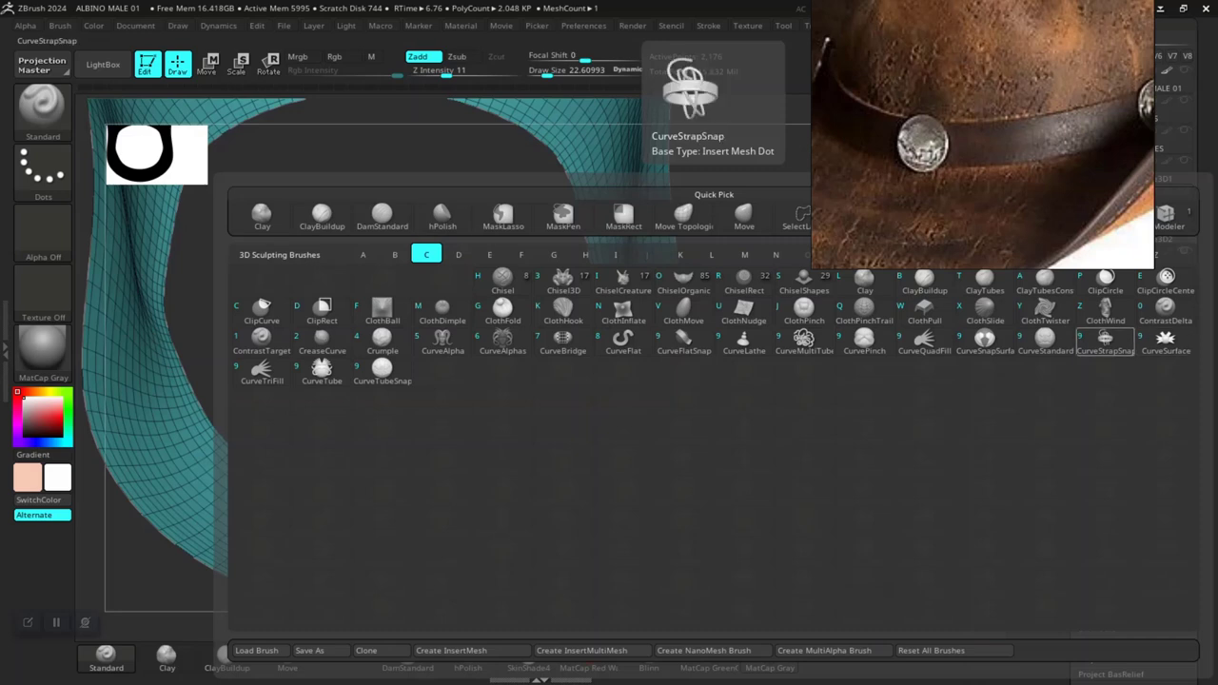
click(1105, 341)
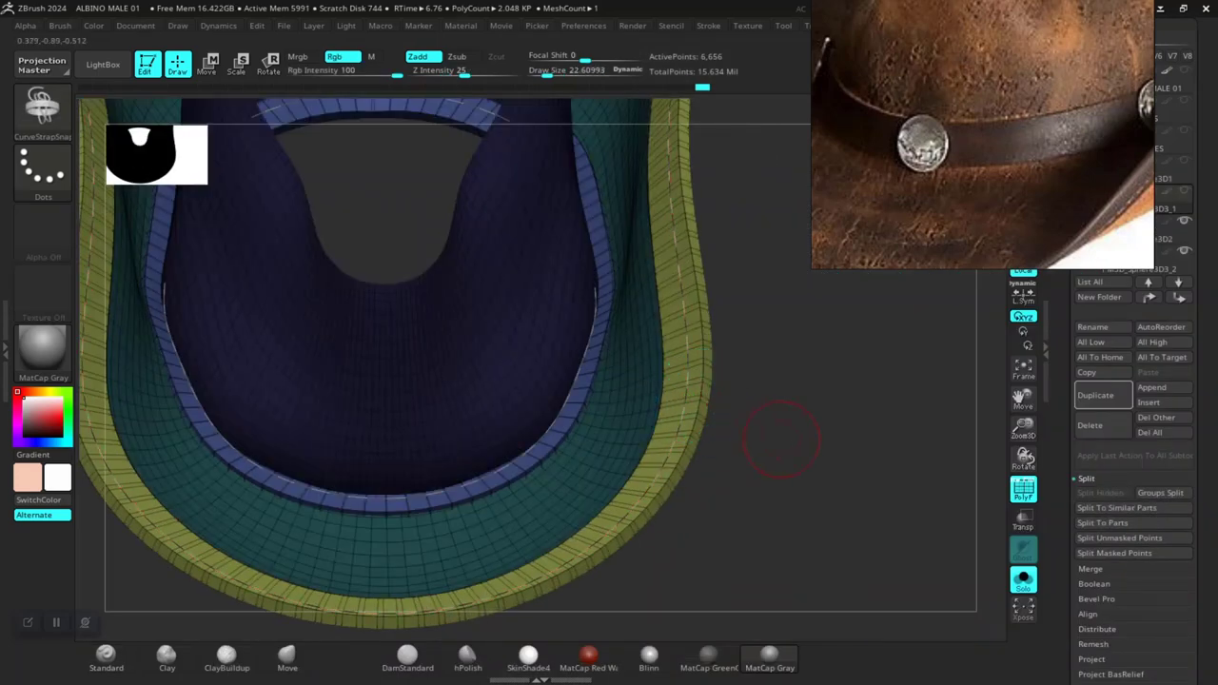
mouse_move(777, 429)
mouse_down()
mouse_move(789, 428)
mouse_move(720, 416)
mouse_move(850, 289)
mouse_up()
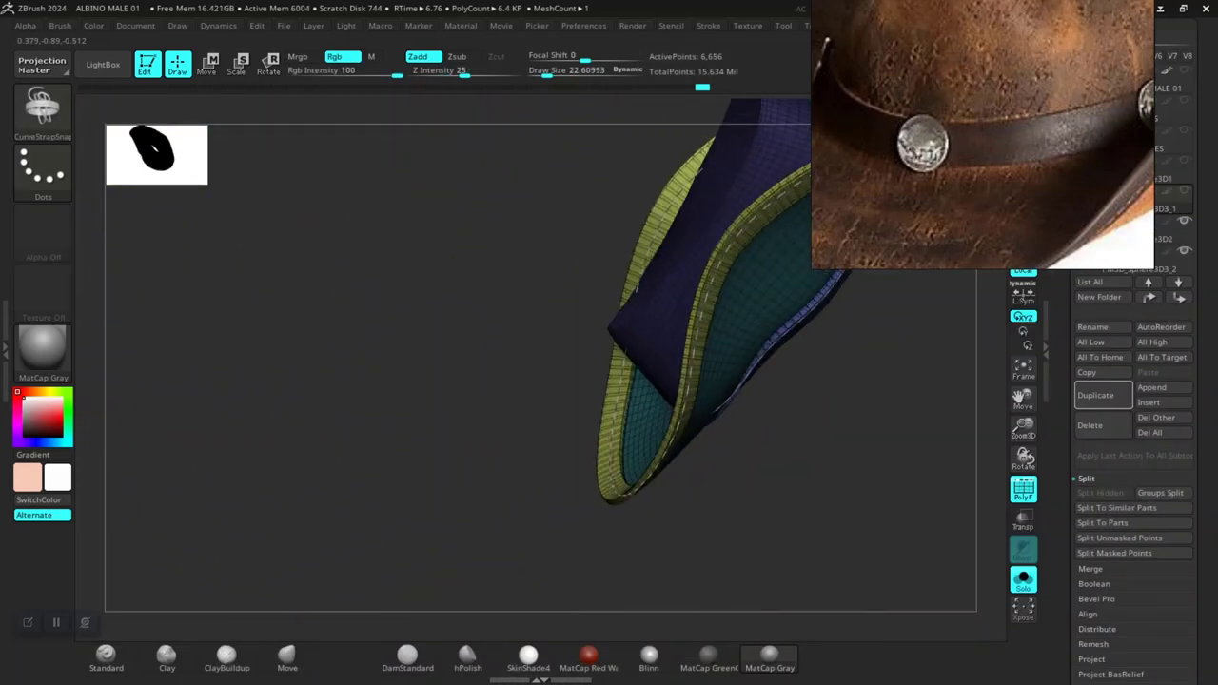
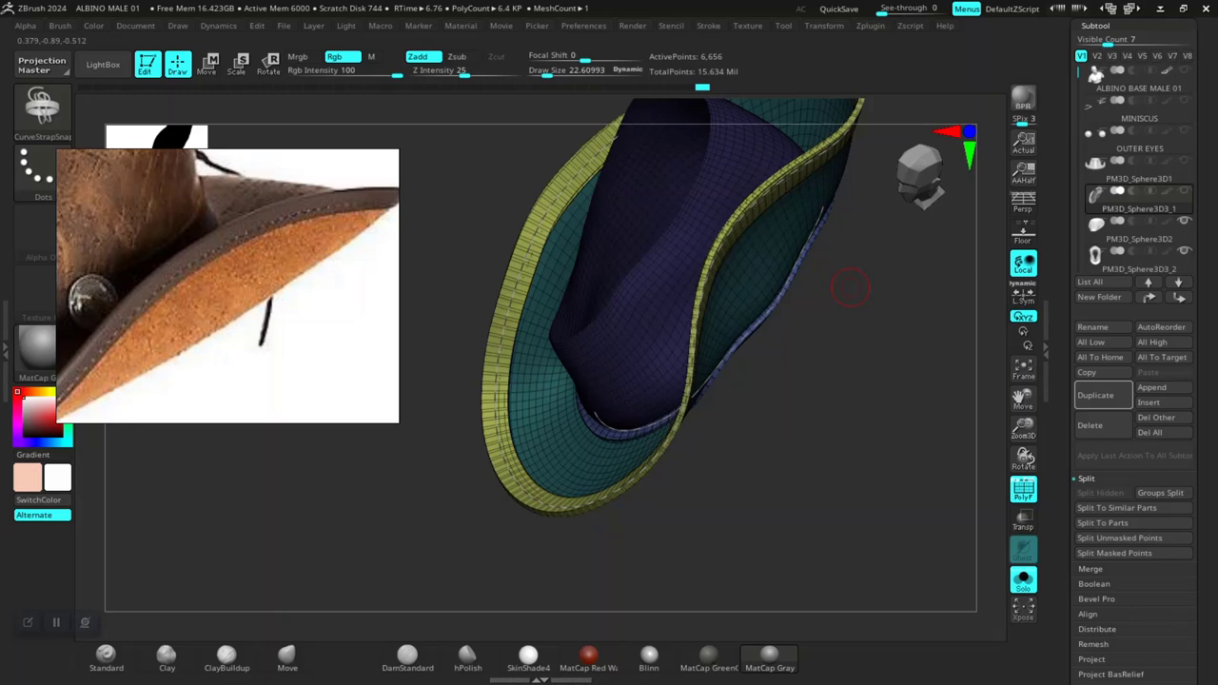
Step: Hide the inner polygroups to check the teal brim alone, then show them again
mouse_move(850, 289)
mouse_down()
mouse_move(912, 394)
mouse_move(701, 512)
mouse_move(761, 503)
mouse_up()
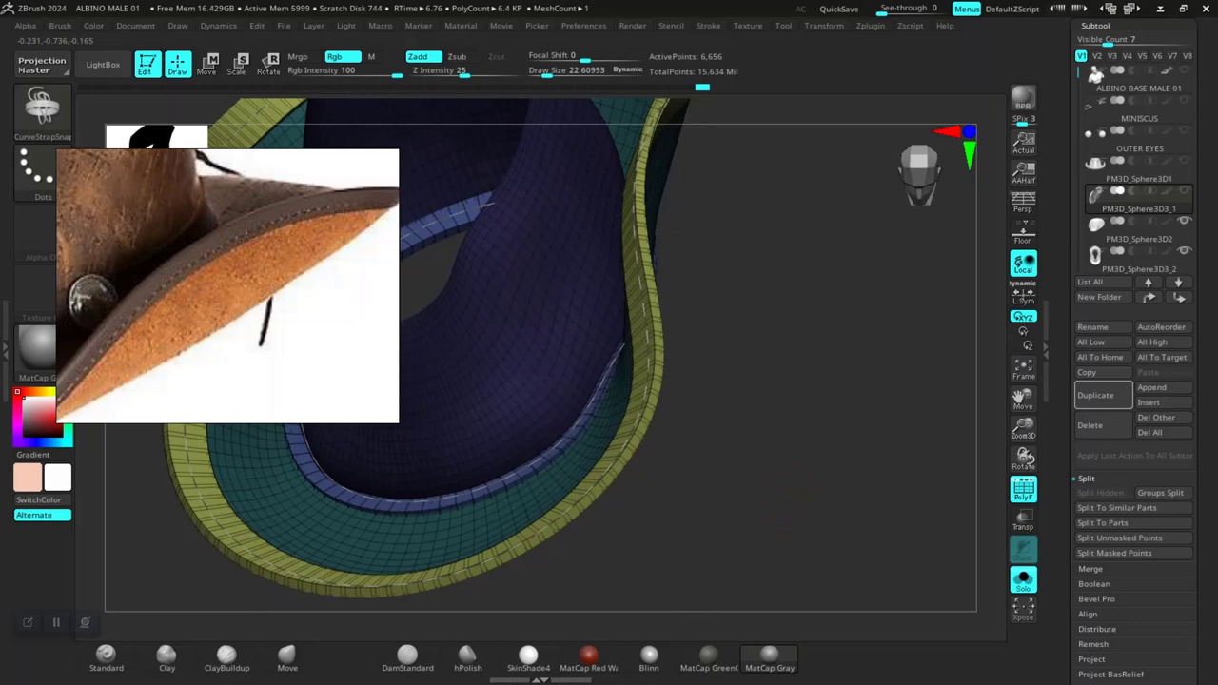
ctrl+shift+click(735, 471)
drag(729, 430, 827, 419)
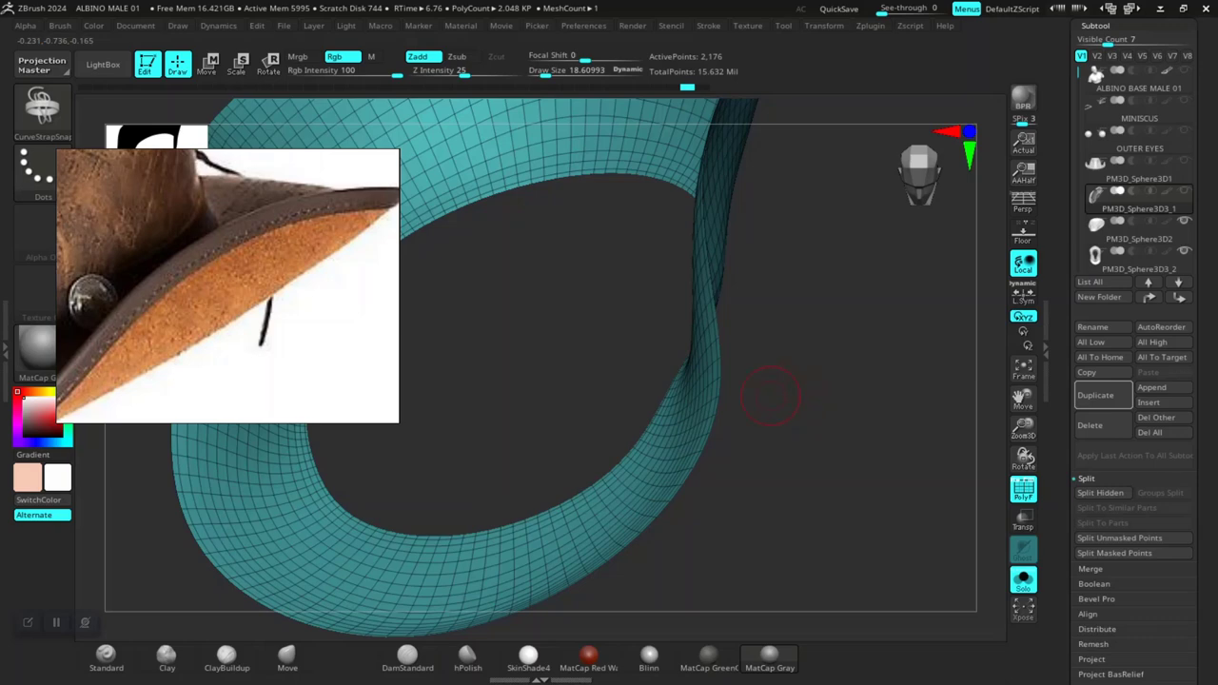
ctrl+shift+click(746, 427)
mouse_move(745, 427)
mouse_down()
mouse_move(800, 352)
mouse_move(723, 429)
mouse_move(543, 461)
mouse_move(660, 472)
mouse_up()
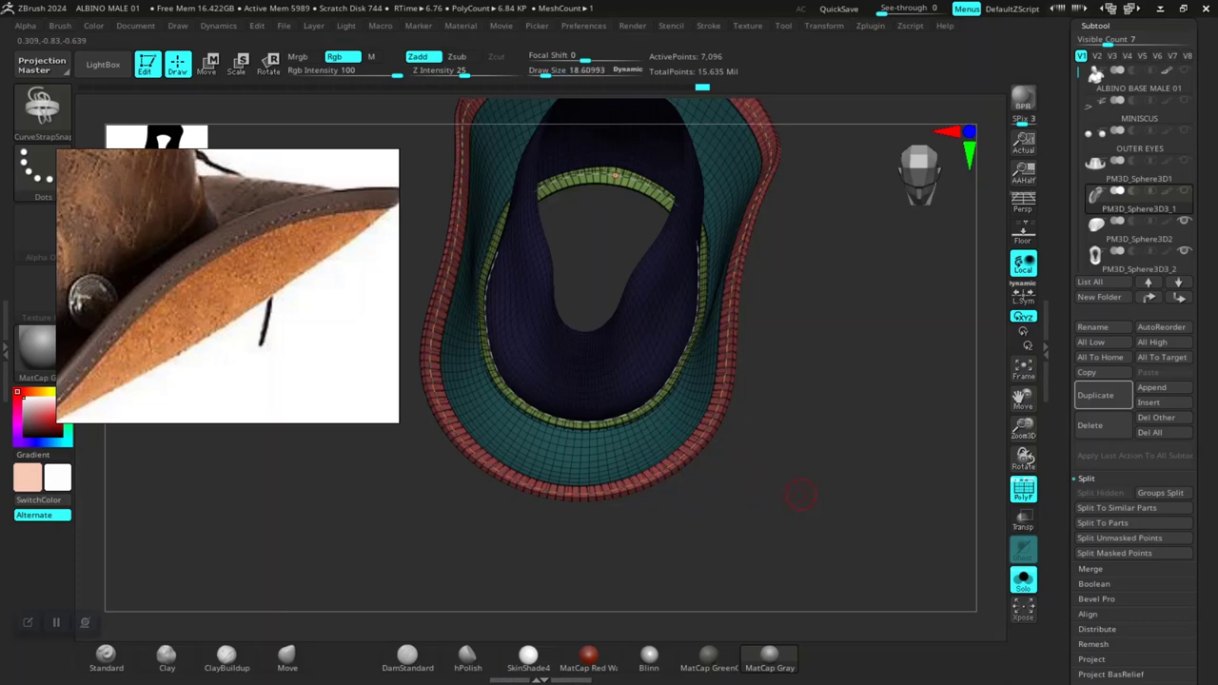
Step: Look into the brim opening and bring up the Stroke curve functions for the green band curve
mouse_move(802, 498)
mouse_down()
mouse_move(723, 495)
mouse_move(723, 400)
mouse_move(723, 533)
mouse_move(790, 503)
mouse_up()
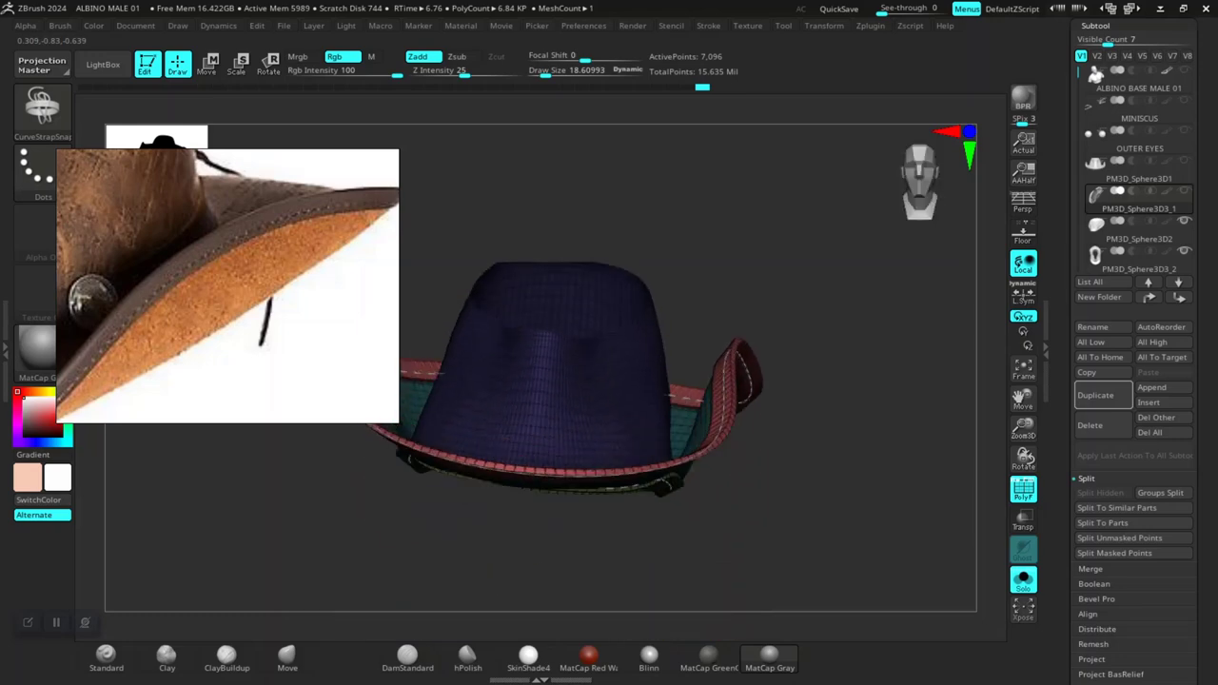
drag(818, 464, 833, 528)
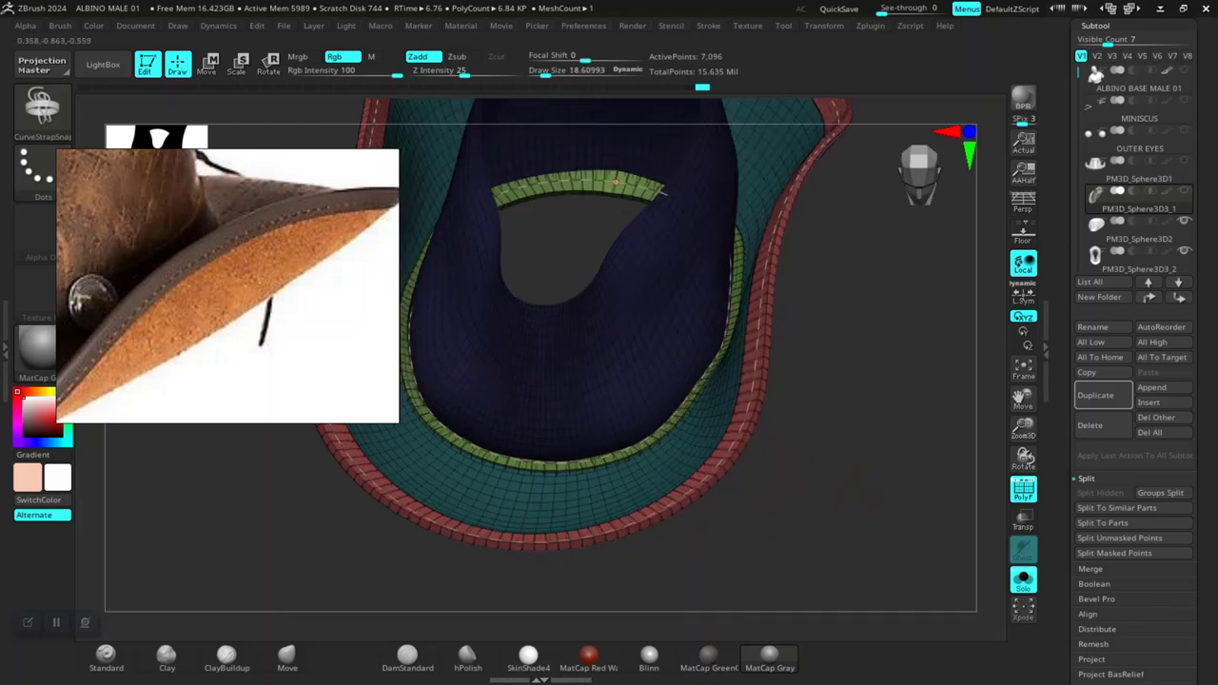
drag(424, 352, 789, 177)
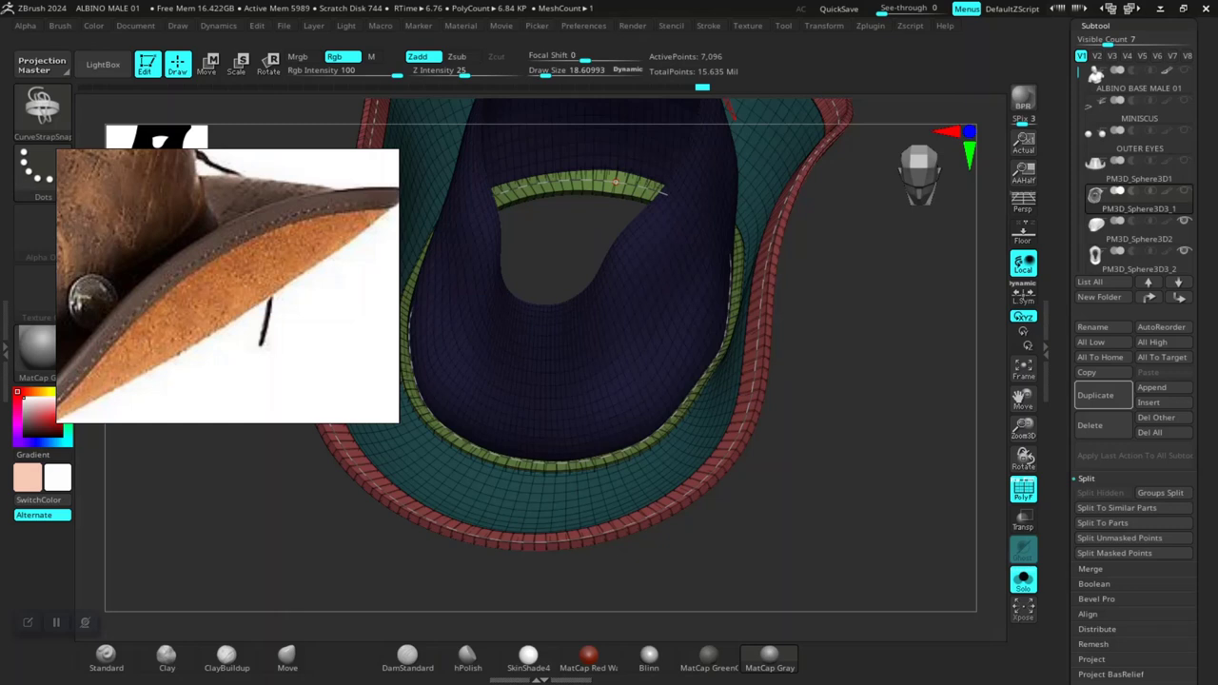
click(708, 26)
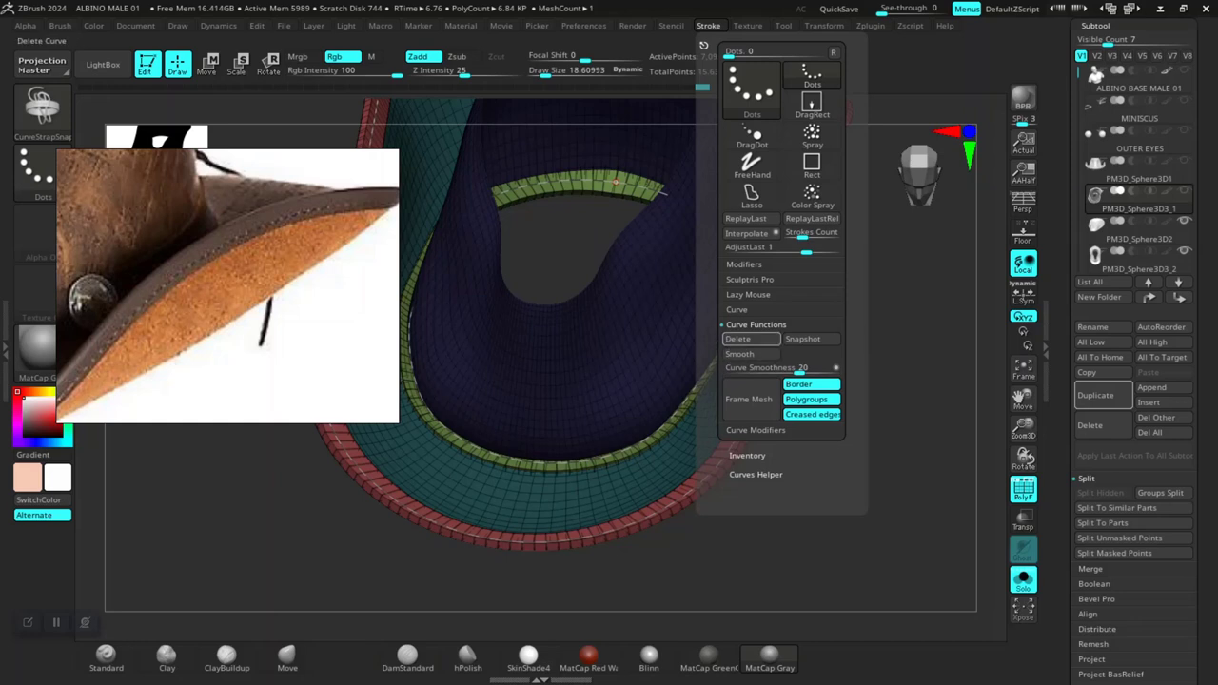
Step: Delete the curve on the green band, turn off PolyF, and split the hat mesh into parts
click(750, 340)
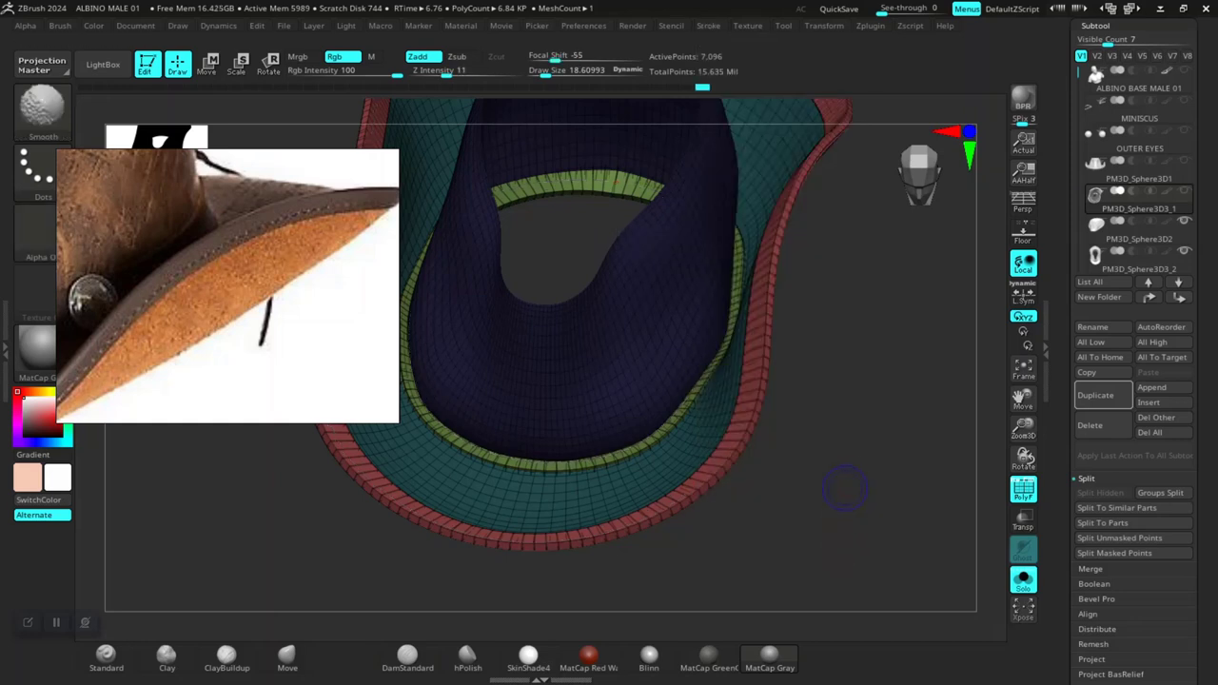
key(shift+f)
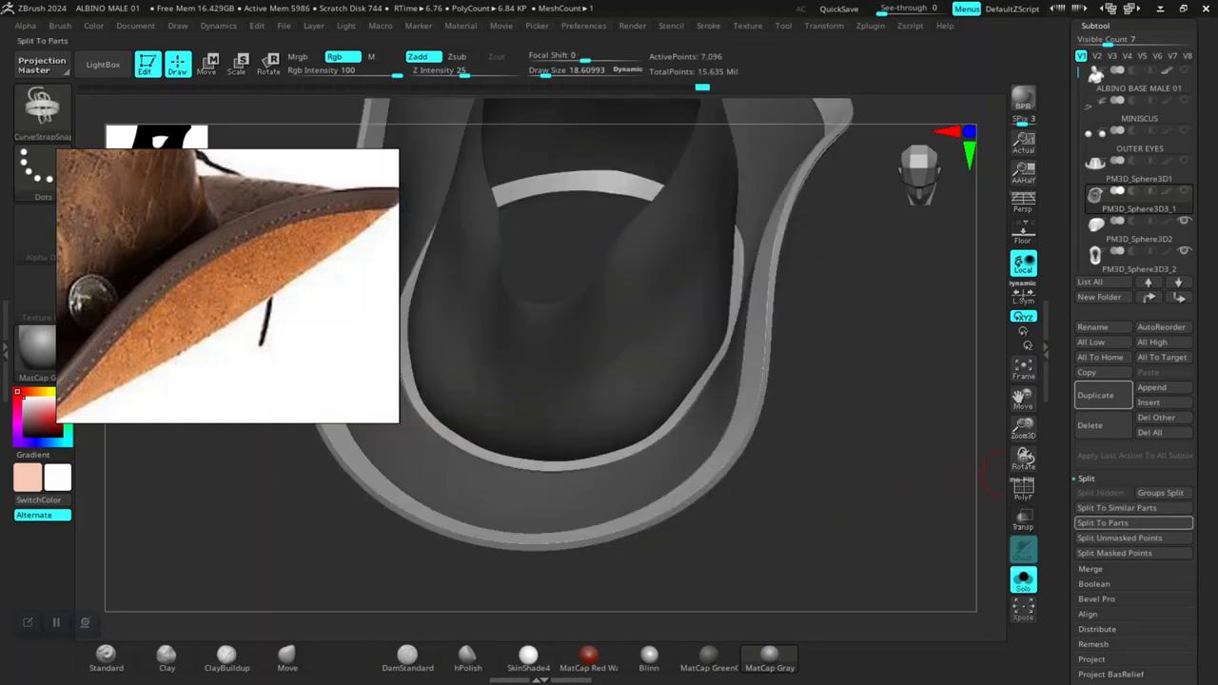
click(1133, 538)
drag(842, 534, 851, 538)
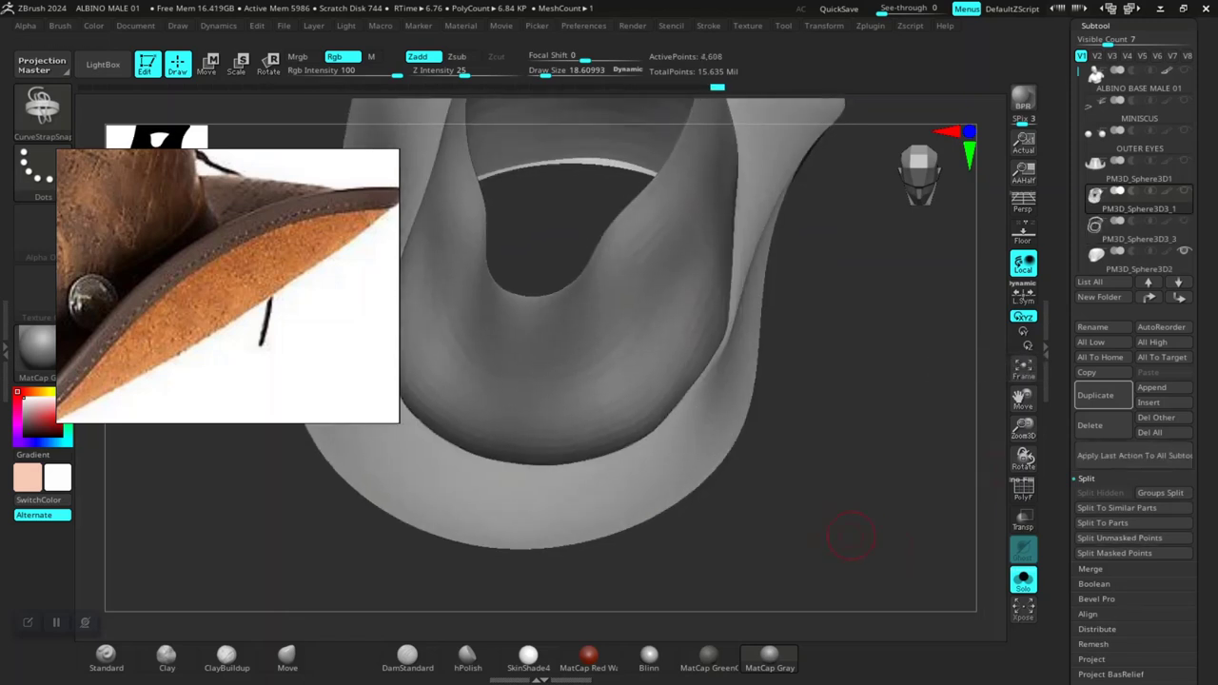
Step: Turn Solo off and make PM3D_Sphere3D3_3 the active subtool, framed on the brim
click(1023, 578)
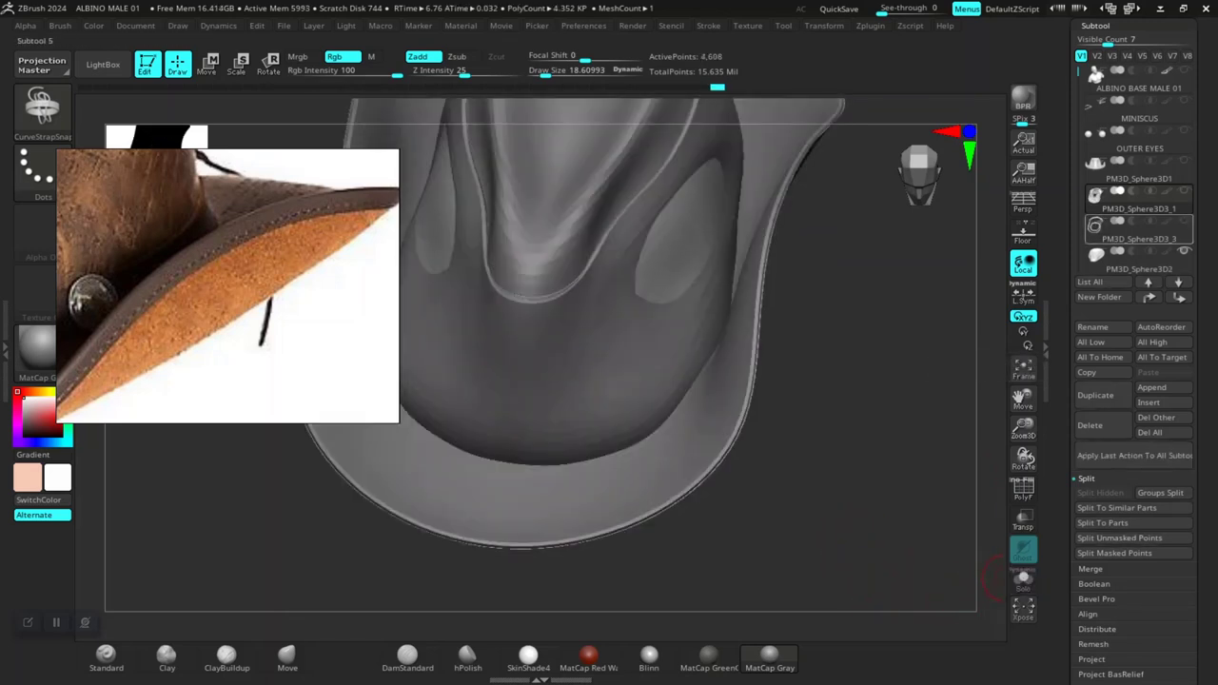
click(1138, 259)
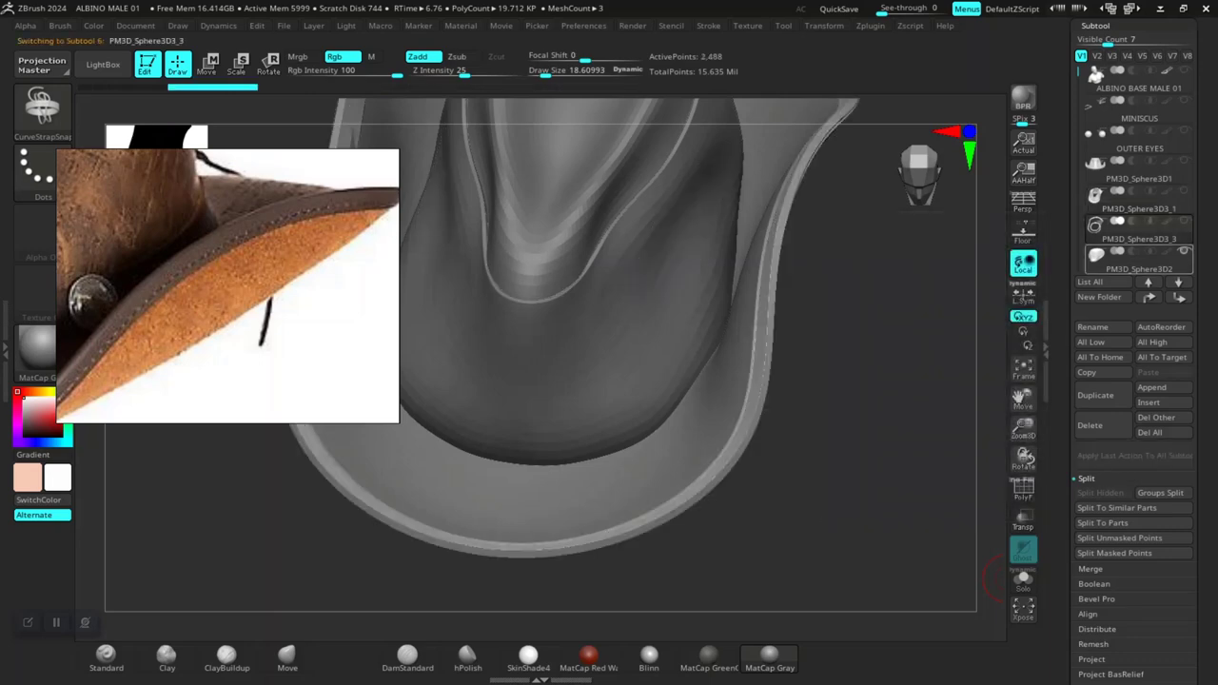
key(f)
mouse_move(880, 483)
mouse_down()
mouse_move(890, 533)
mouse_move(890, 452)
mouse_move(911, 503)
mouse_move(843, 394)
mouse_move(791, 356)
mouse_move(780, 286)
mouse_move(844, 380)
mouse_move(816, 302)
mouse_move(911, 448)
mouse_up()
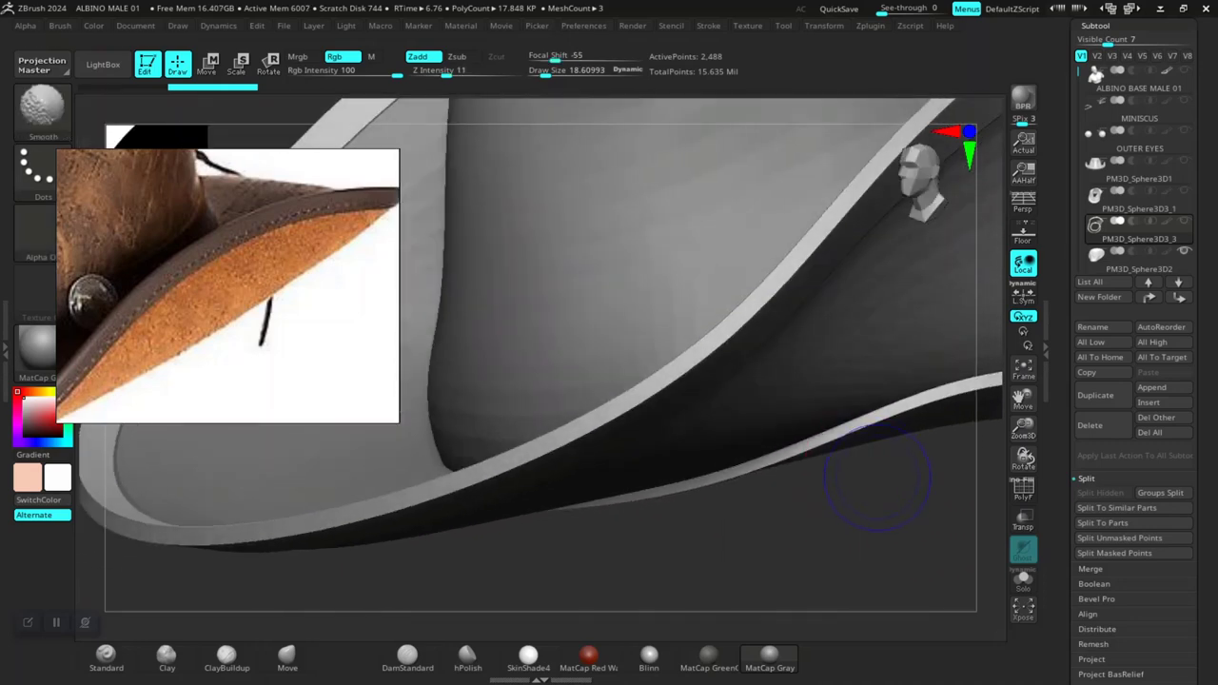
Step: Toggle the polygroup colours to check the brim's groups and zoom into its edge
key(shift+f)
key(shift+f)
mouse_move(848, 552)
mouse_down()
mouse_move(809, 518)
mouse_move(844, 524)
mouse_up()
key(shift+f)
drag(891, 427, 734, 423)
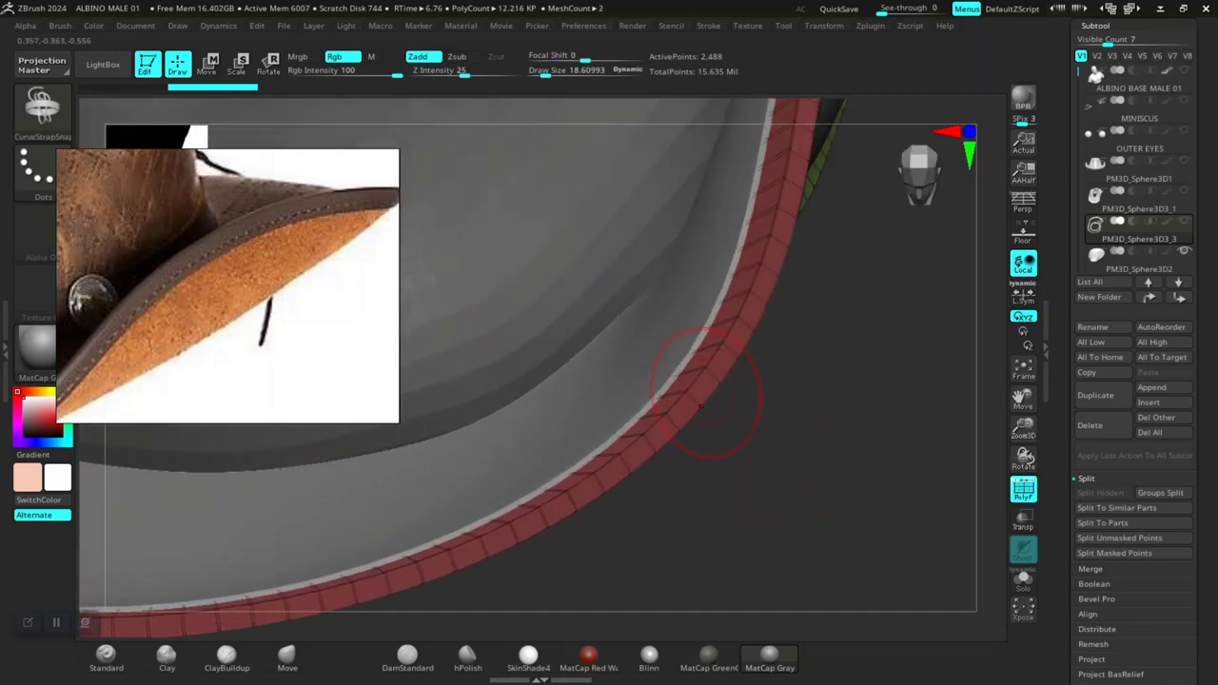
Step: Subdivide the rim piece once, step back to the lower level, and hide part of the rim
key(shift+f)
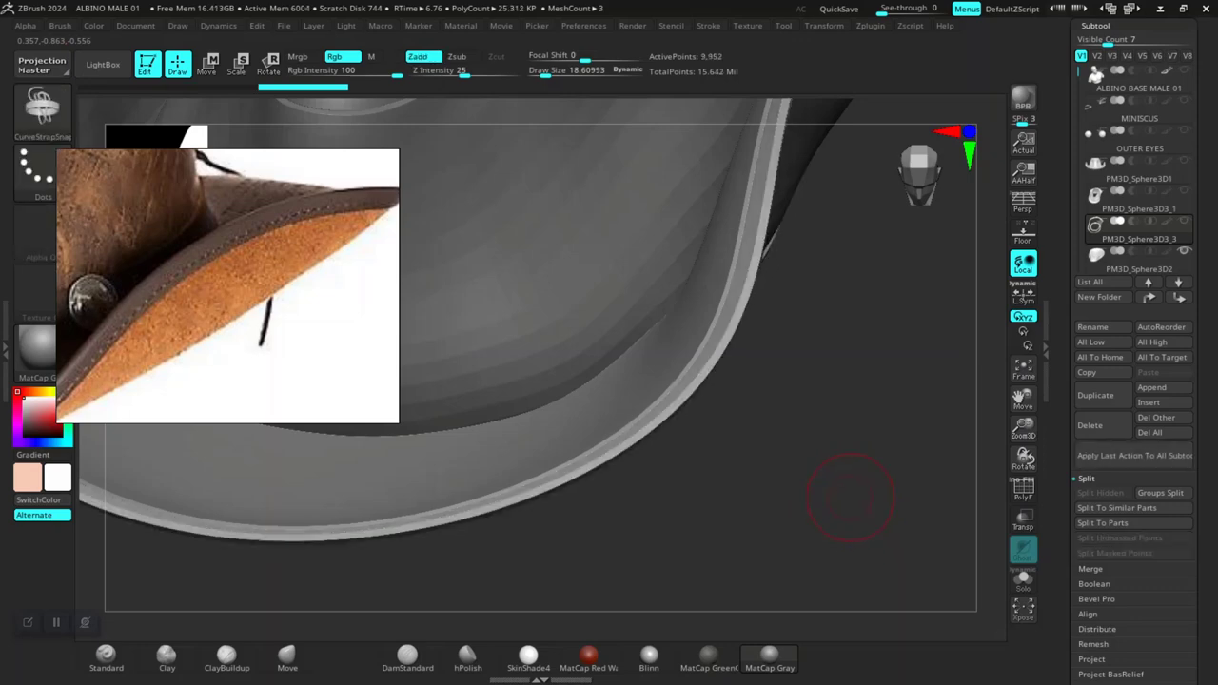
mouse_move(852, 499)
mouse_down()
mouse_move(780, 448)
mouse_move(856, 448)
mouse_move(645, 496)
mouse_move(657, 503)
mouse_move(704, 467)
mouse_up()
mouse_move(914, 547)
mouse_down()
mouse_move(864, 511)
mouse_move(818, 499)
mouse_move(859, 489)
mouse_move(870, 530)
mouse_move(895, 359)
mouse_move(887, 414)
mouse_move(924, 504)
mouse_move(933, 485)
mouse_move(898, 462)
mouse_move(865, 619)
mouse_move(819, 552)
mouse_move(851, 503)
mouse_up()
key(shift+d)
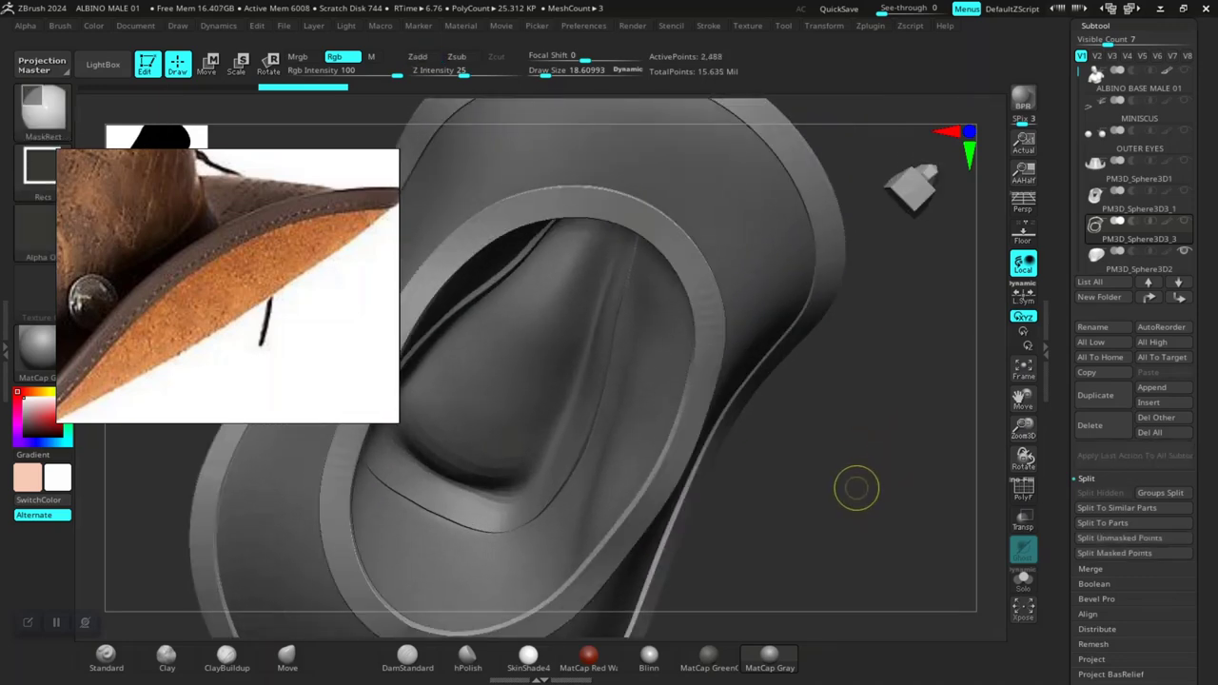
ctrl+shift+click(705, 435)
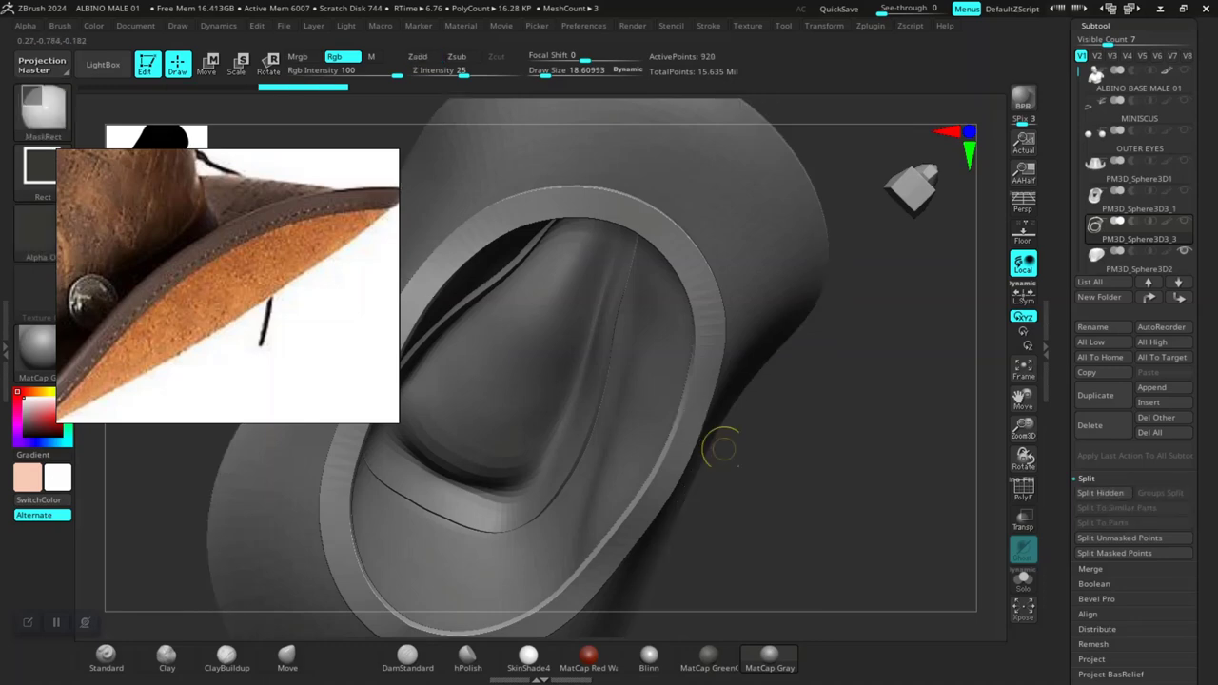
Step: Recentre the Move gizmo on the rim piece and tilt it slightly around X
key(f)
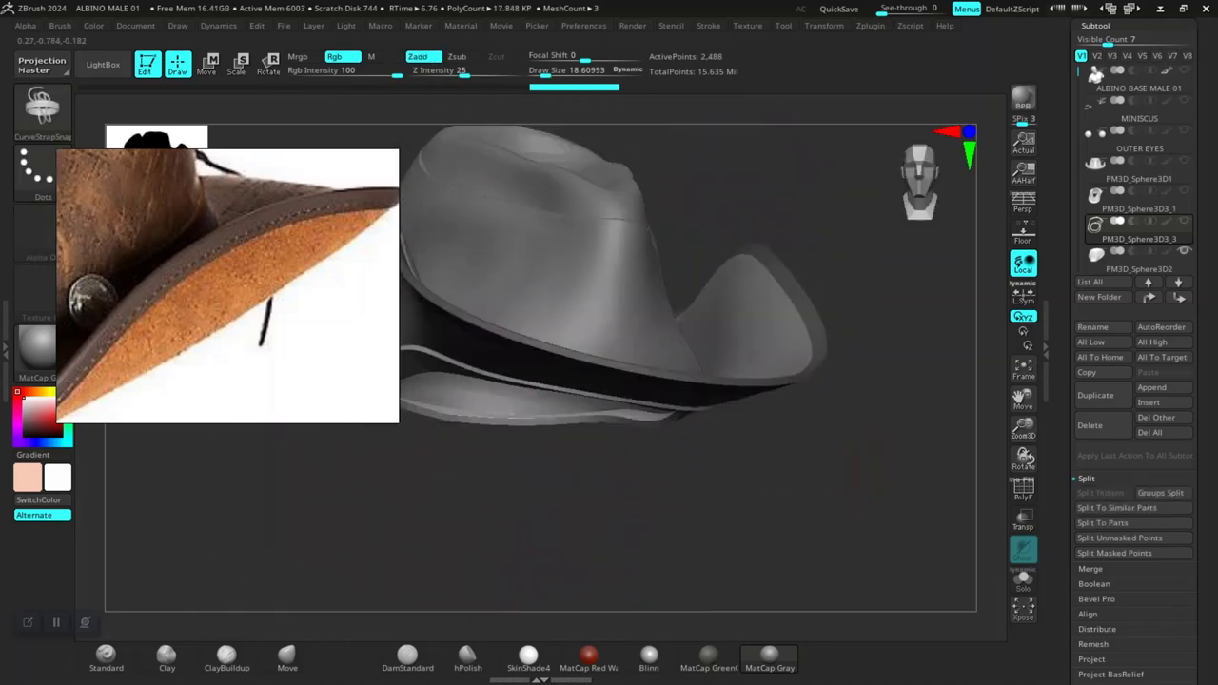
shift+drag(875, 454, 844, 506)
key(w)
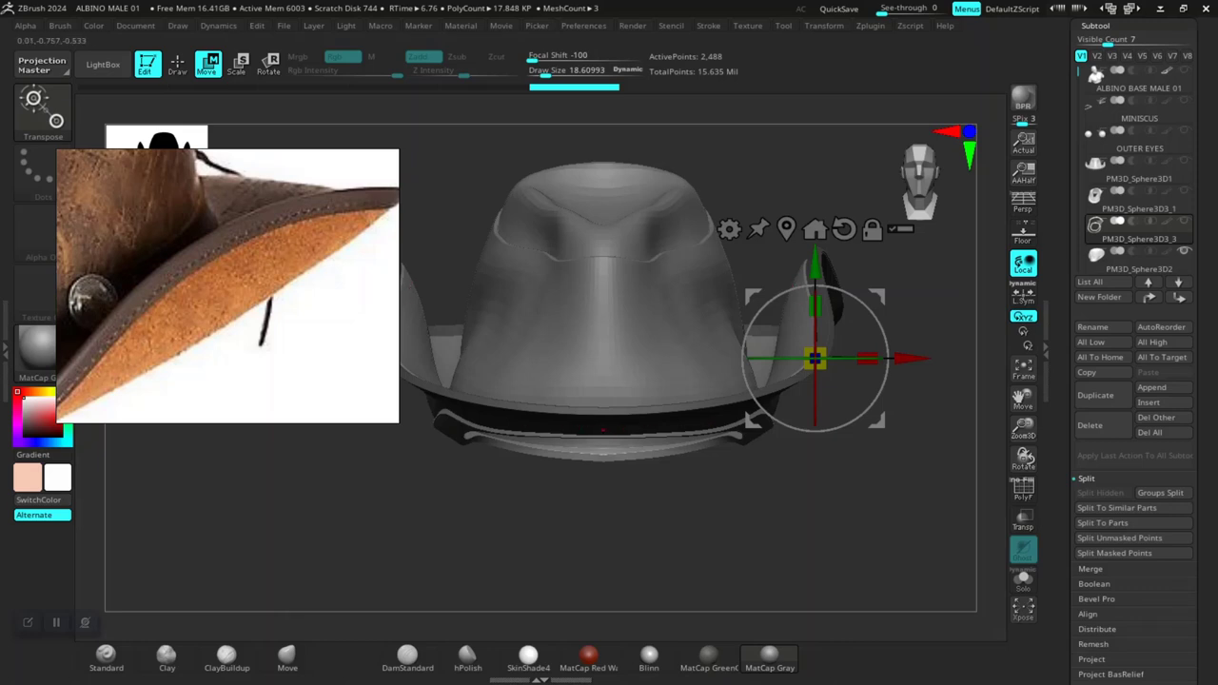
click(815, 229)
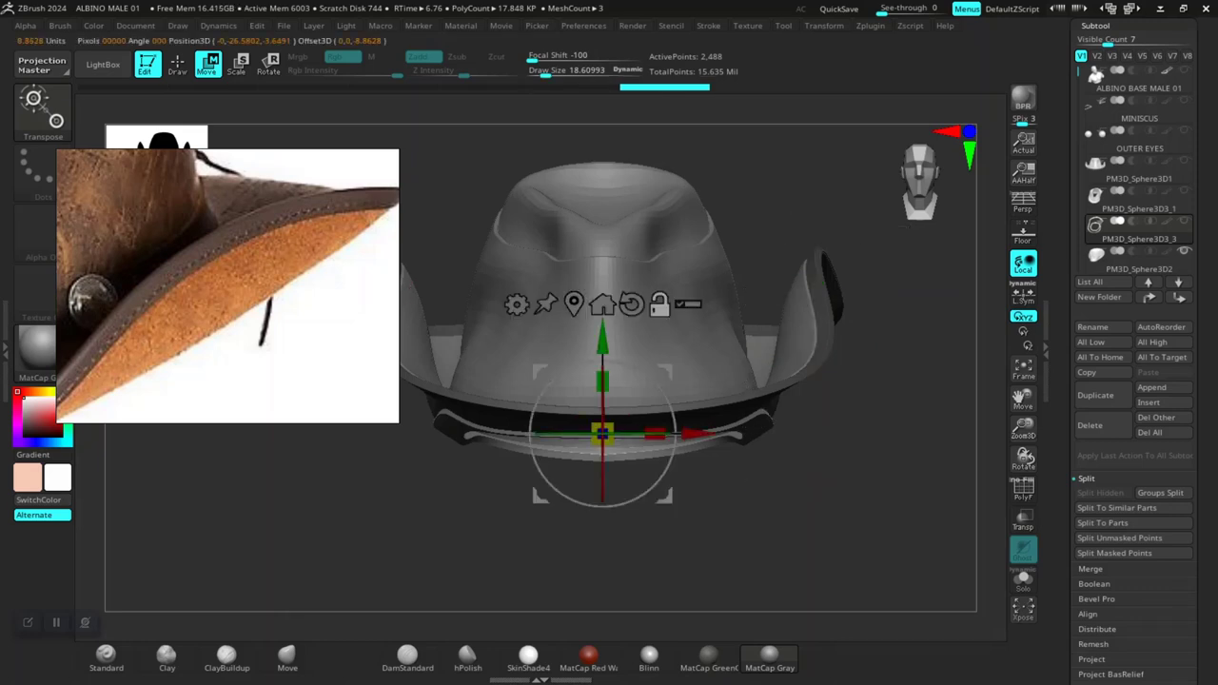
drag(610, 286, 647, 403)
mouse_move(625, 457)
mouse_down()
mouse_move(623, 511)
mouse_move(672, 500)
mouse_move(604, 498)
mouse_up()
Step: Raise the rim piece slightly along the Y axis
drag(857, 533, 818, 514)
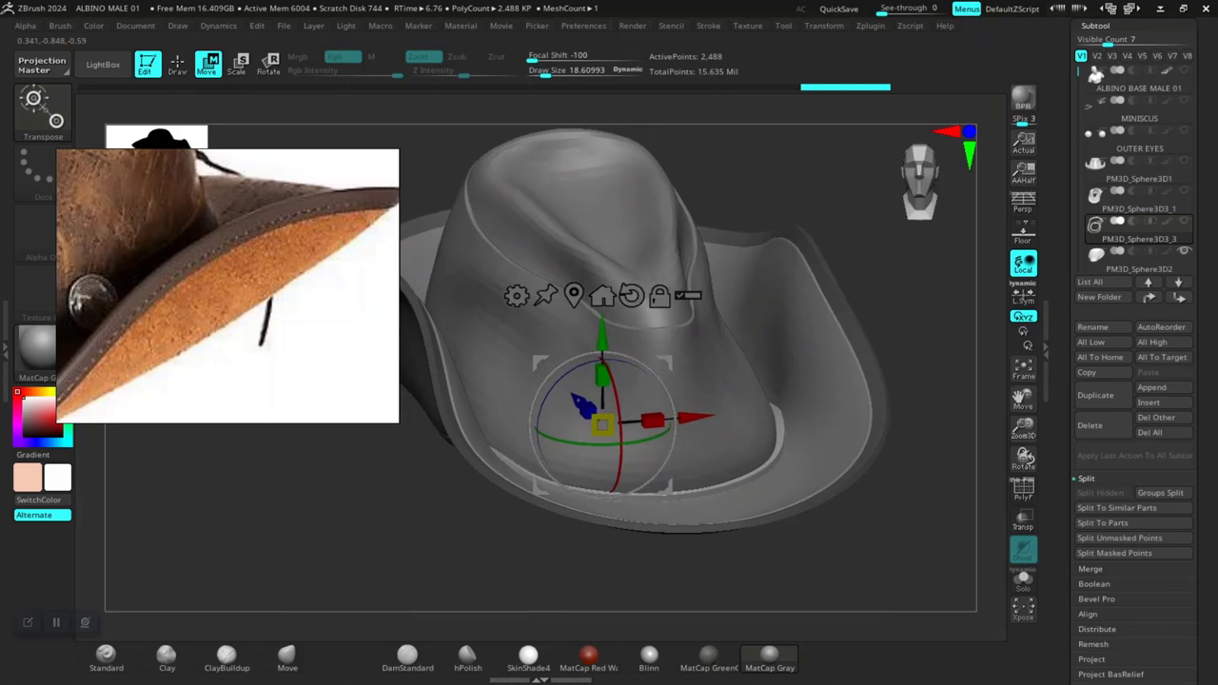
scroll(609, 334, up, 2)
scroll(609, 333, up, 2)
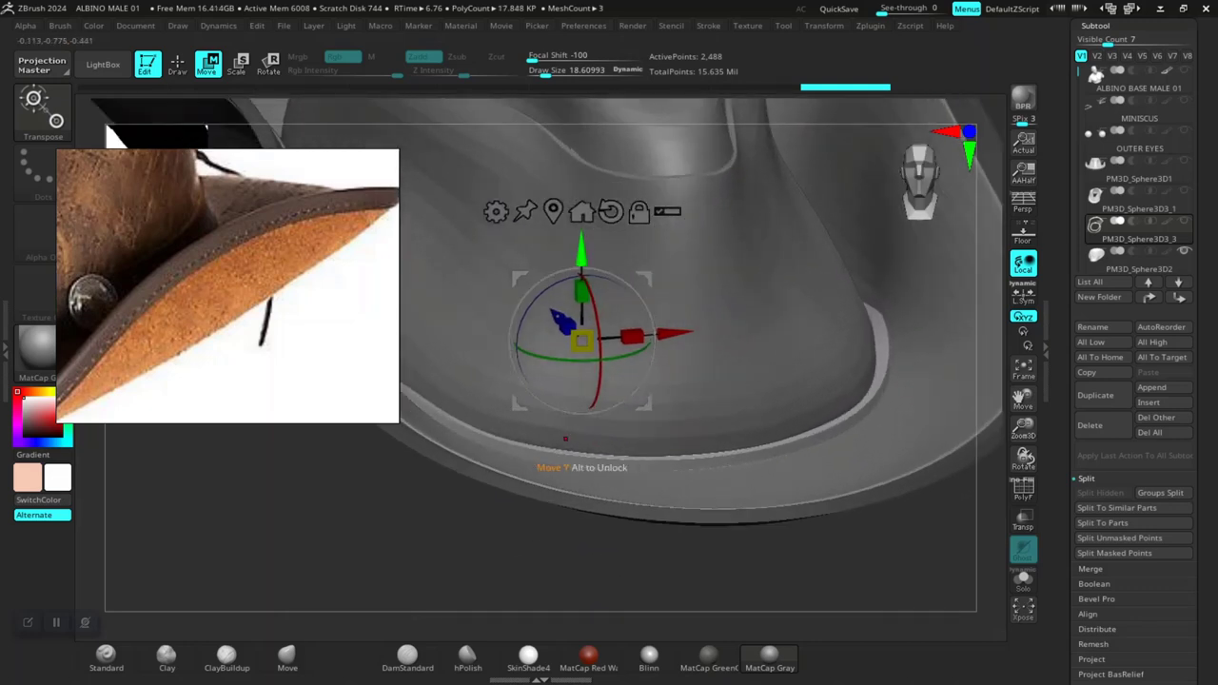
drag(579, 449, 579, 445)
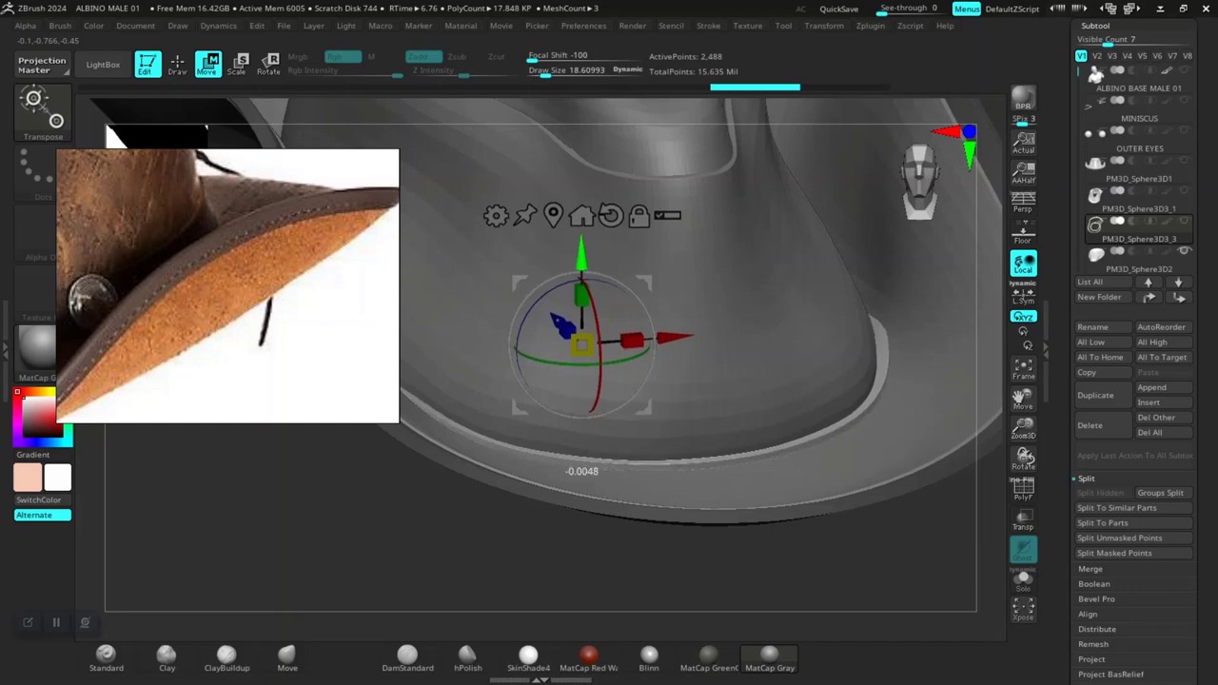
Step: Return to Draw mode, clear the mask, and inspect the hat from all sides
key(q)
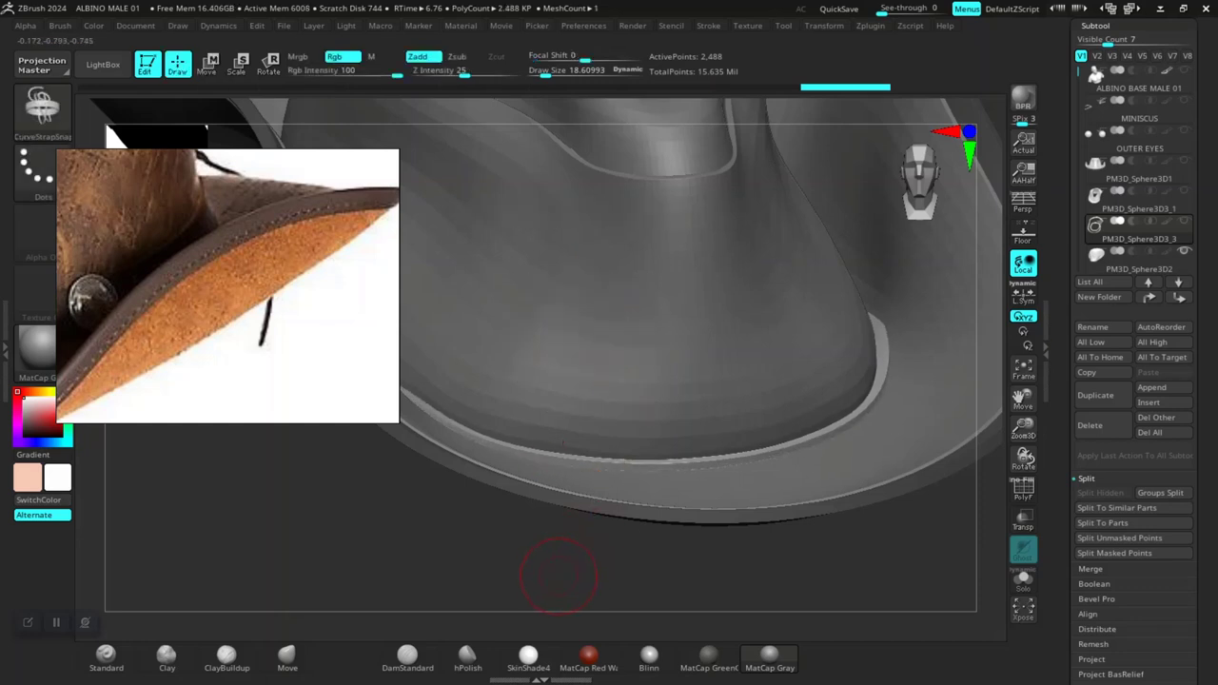
key(ctrl)
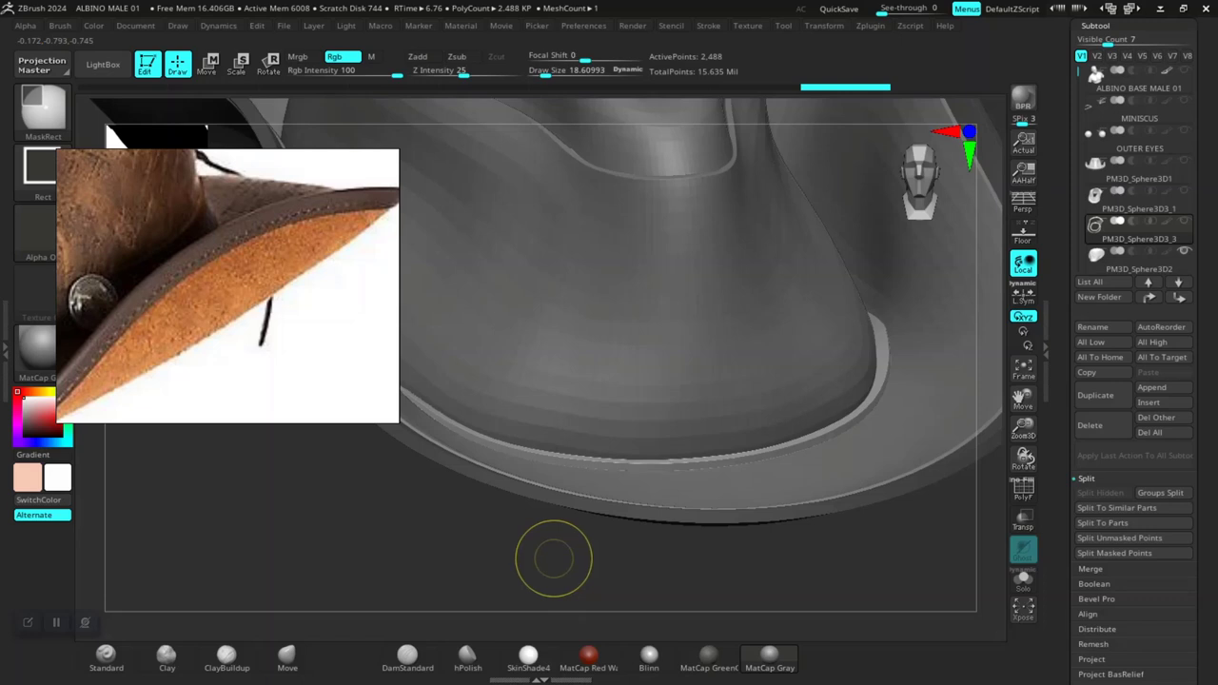
ctrl+click(554, 558)
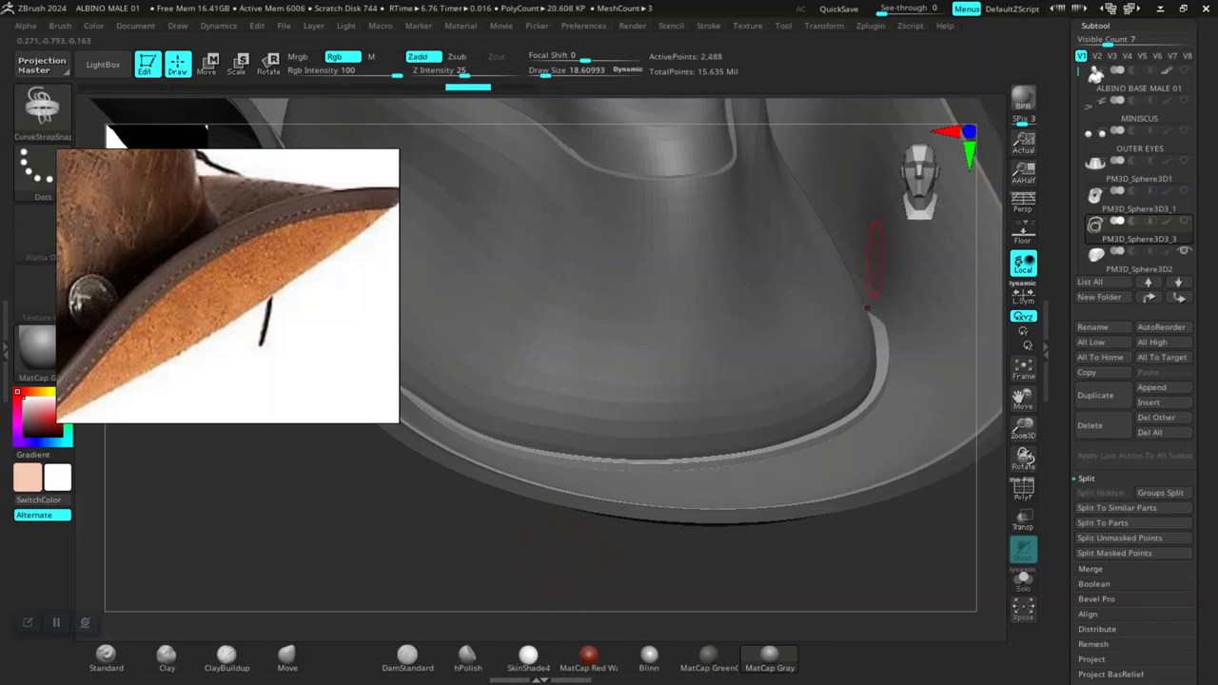
mouse_move(755, 619)
ctrl+mouse_down()
mouse_move(821, 608)
mouse_move(789, 612)
ctrl+mouse_up()
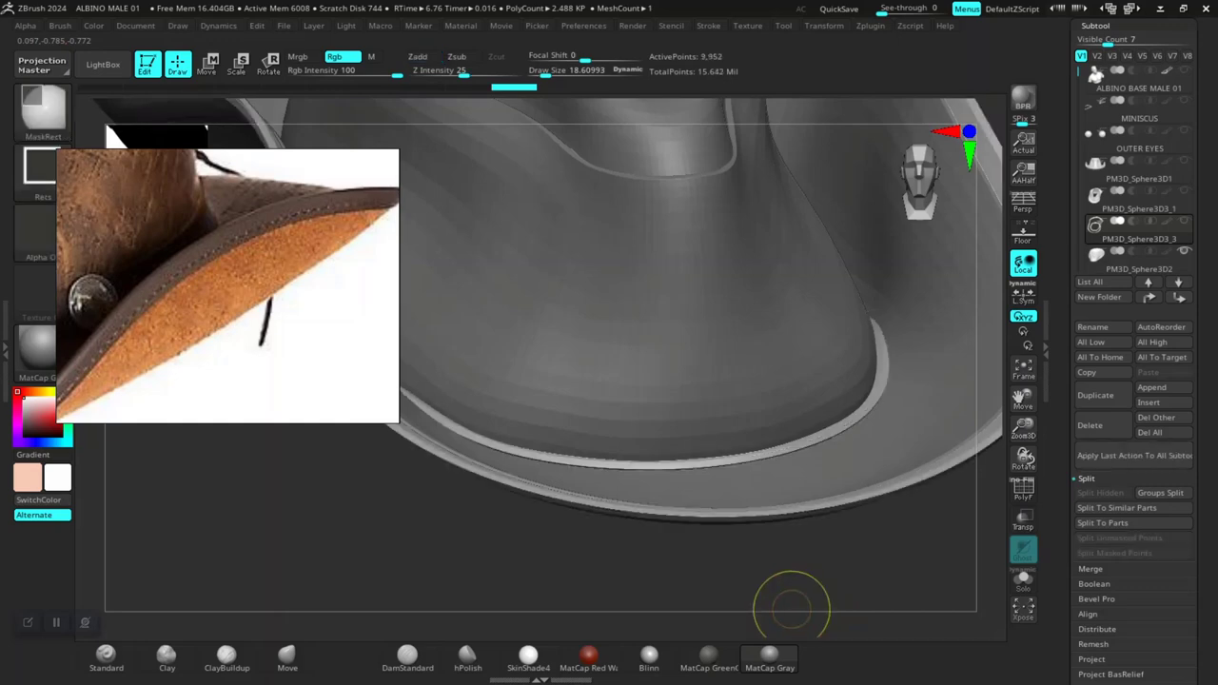
key(f)
drag(838, 533, 864, 571)
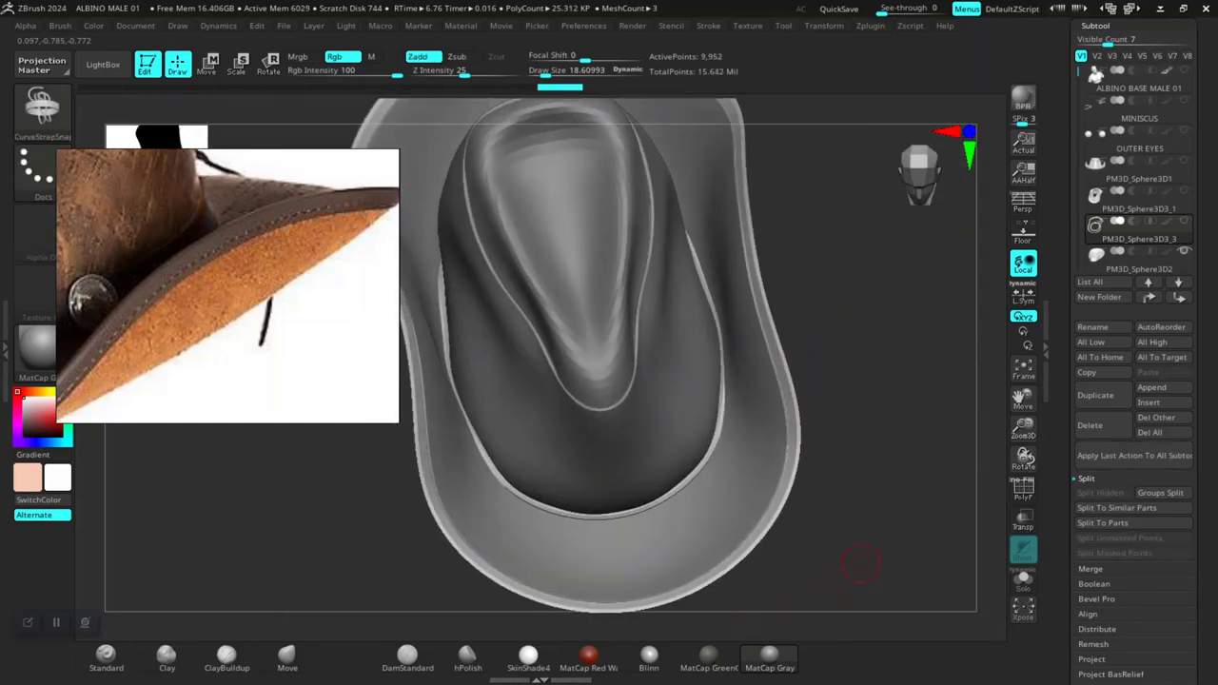
mouse_move(878, 583)
mouse_down()
mouse_move(857, 421)
mouse_move(809, 409)
mouse_move(943, 498)
mouse_move(894, 404)
mouse_move(892, 489)
mouse_move(866, 381)
mouse_move(852, 400)
mouse_move(913, 519)
mouse_move(919, 495)
mouse_move(909, 461)
mouse_move(917, 484)
mouse_move(871, 587)
mouse_move(872, 454)
mouse_move(881, 533)
mouse_move(885, 514)
mouse_move(857, 420)
mouse_move(870, 402)
mouse_move(880, 409)
mouse_move(890, 447)
mouse_move(767, 429)
mouse_up()
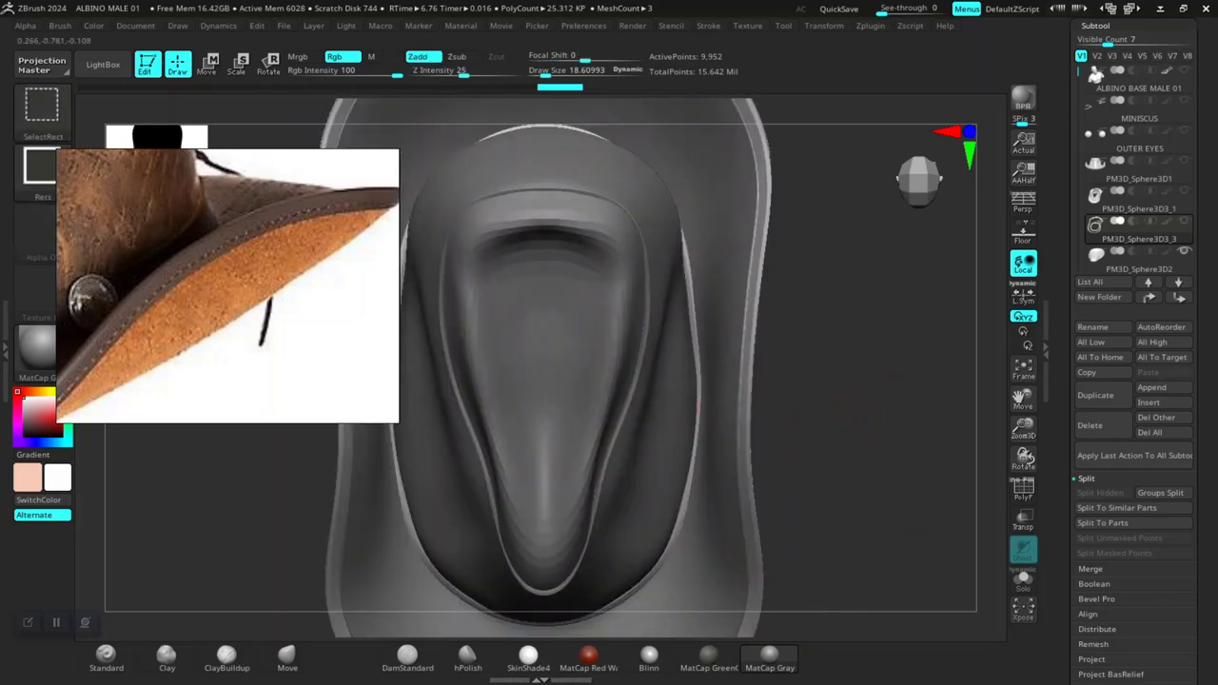
Step: Hide and restore the outer brim band, then nudge it slightly along the vertical axis
ctrl+shift+click(701, 379)
ctrl+shift+click(890, 392)
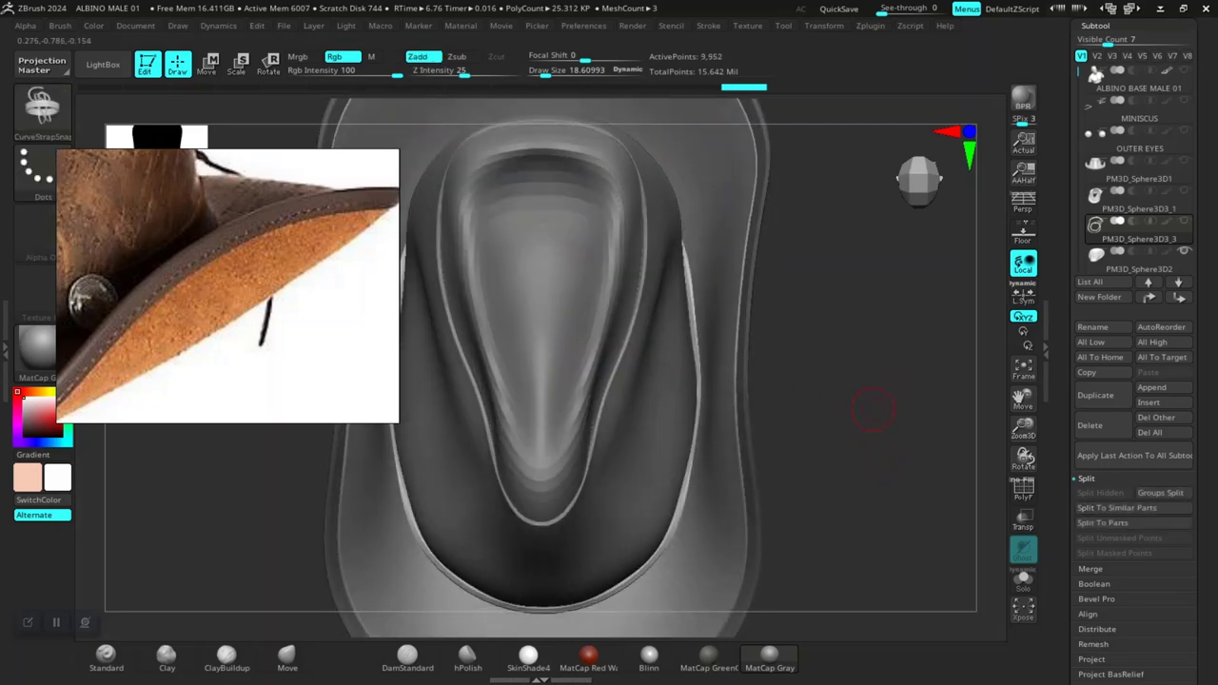
key(w)
mouse_move(876, 452)
mouse_down()
mouse_move(876, 314)
mouse_move(819, 343)
mouse_move(819, 285)
mouse_up()
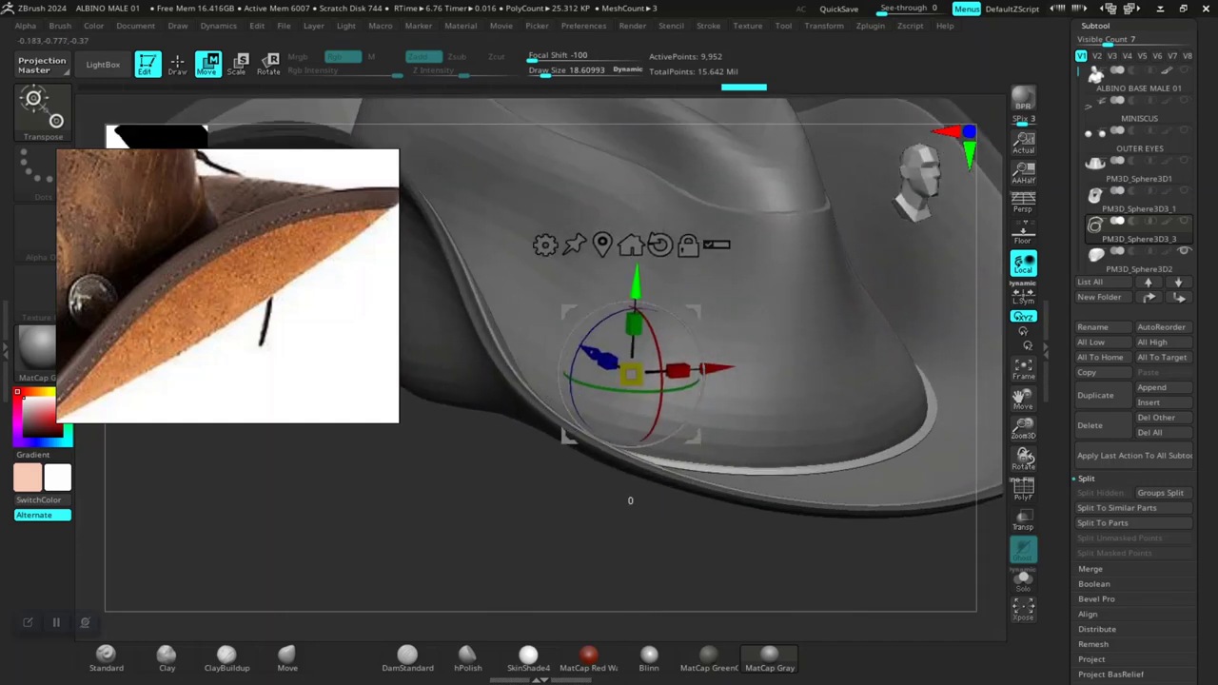
drag(631, 487, 631, 482)
drag(592, 419, 592, 424)
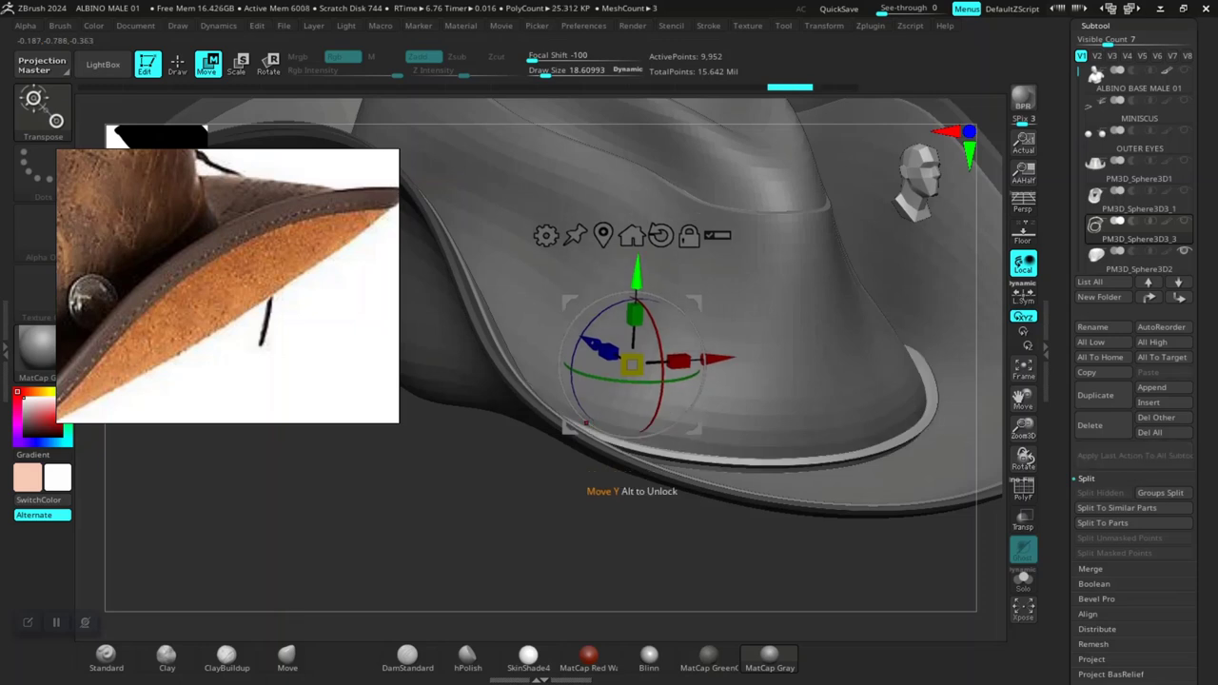
drag(592, 424, 585, 433)
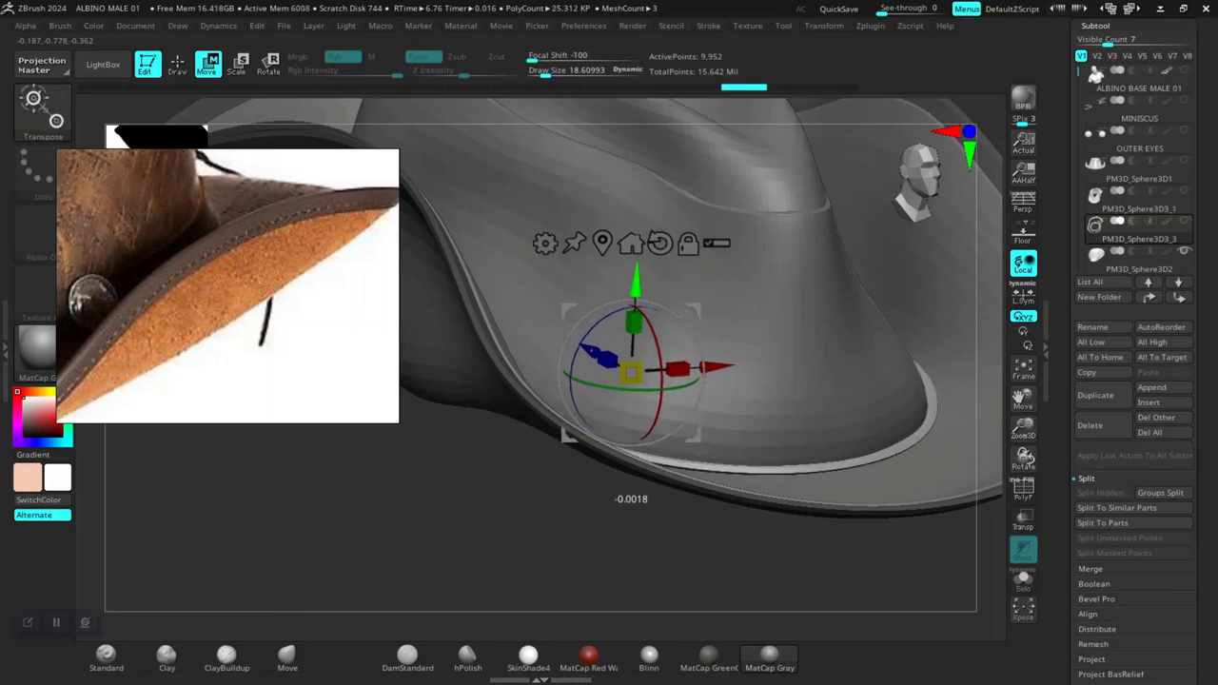
Step: Return to Draw mode and check the brim from above and a three-quarter side view
mouse_move(381, 429)
mouse_down()
mouse_move(381, 525)
mouse_move(355, 539)
mouse_move(574, 625)
mouse_move(495, 604)
mouse_move(680, 541)
mouse_up()
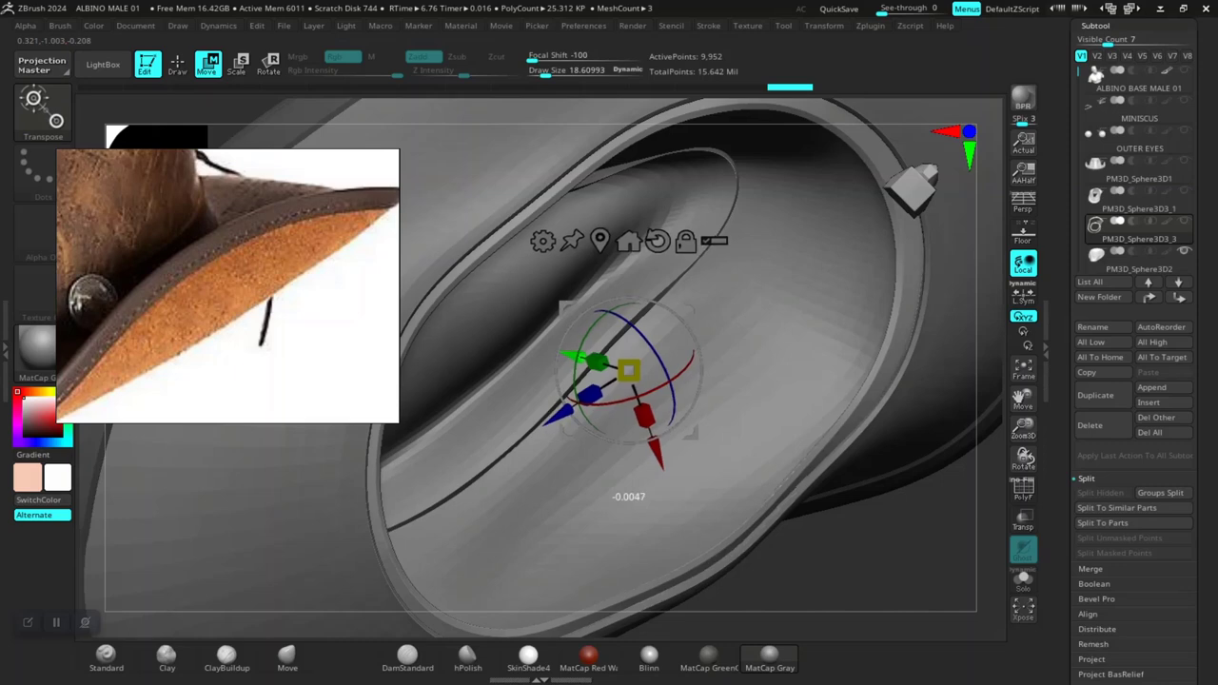
mouse_move(680, 541)
mouse_down()
mouse_move(705, 533)
mouse_move(723, 609)
mouse_move(693, 575)
mouse_move(704, 533)
mouse_move(723, 475)
mouse_move(761, 447)
mouse_move(766, 457)
mouse_up()
key(q)
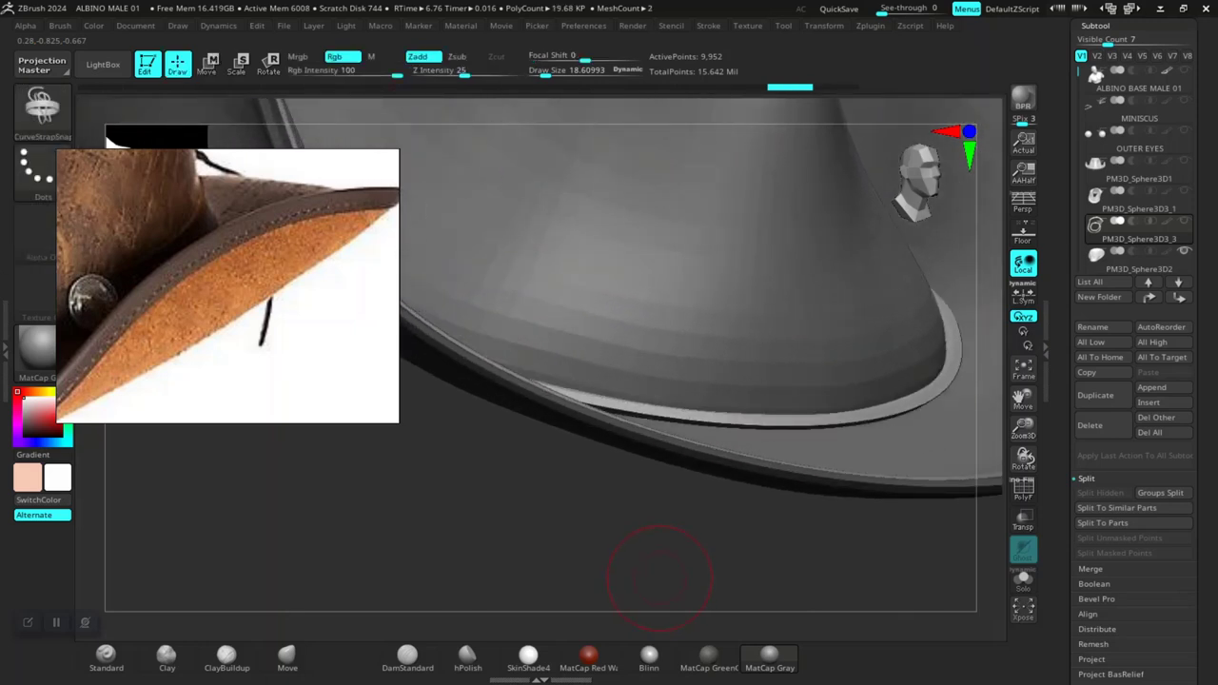
mouse_move(655, 567)
mouse_down()
mouse_move(592, 508)
mouse_move(656, 571)
mouse_up()
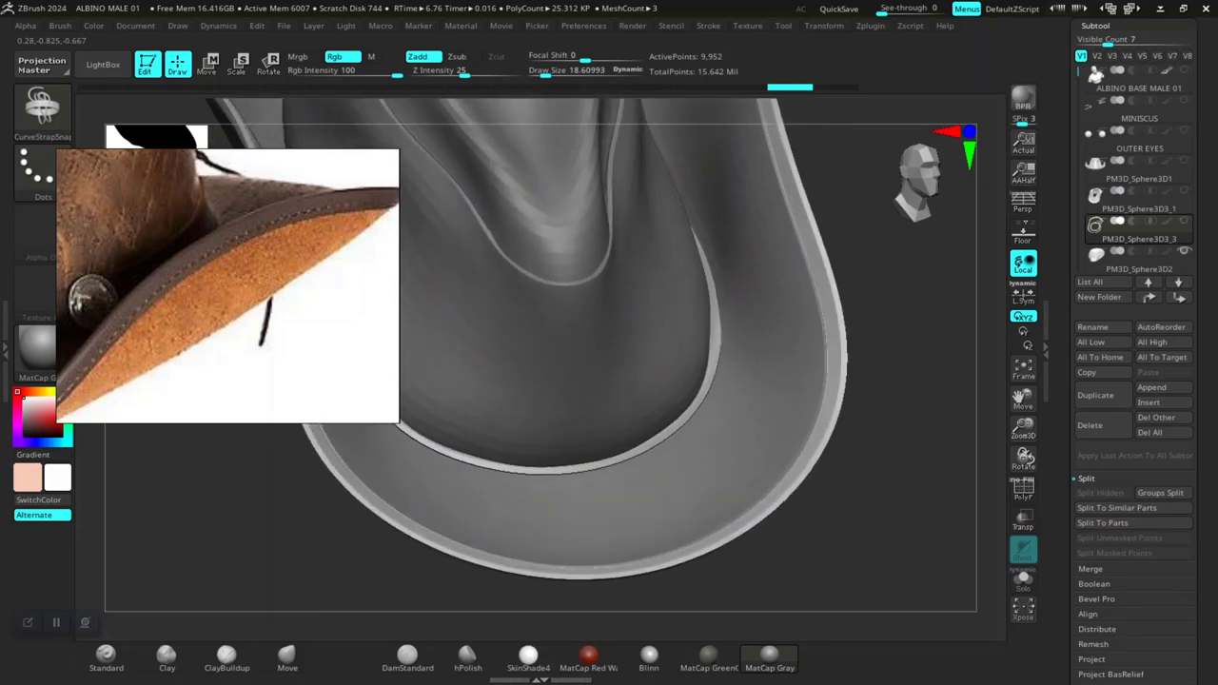
mouse_move(821, 578)
mouse_down()
mouse_move(734, 435)
mouse_move(761, 494)
mouse_up()
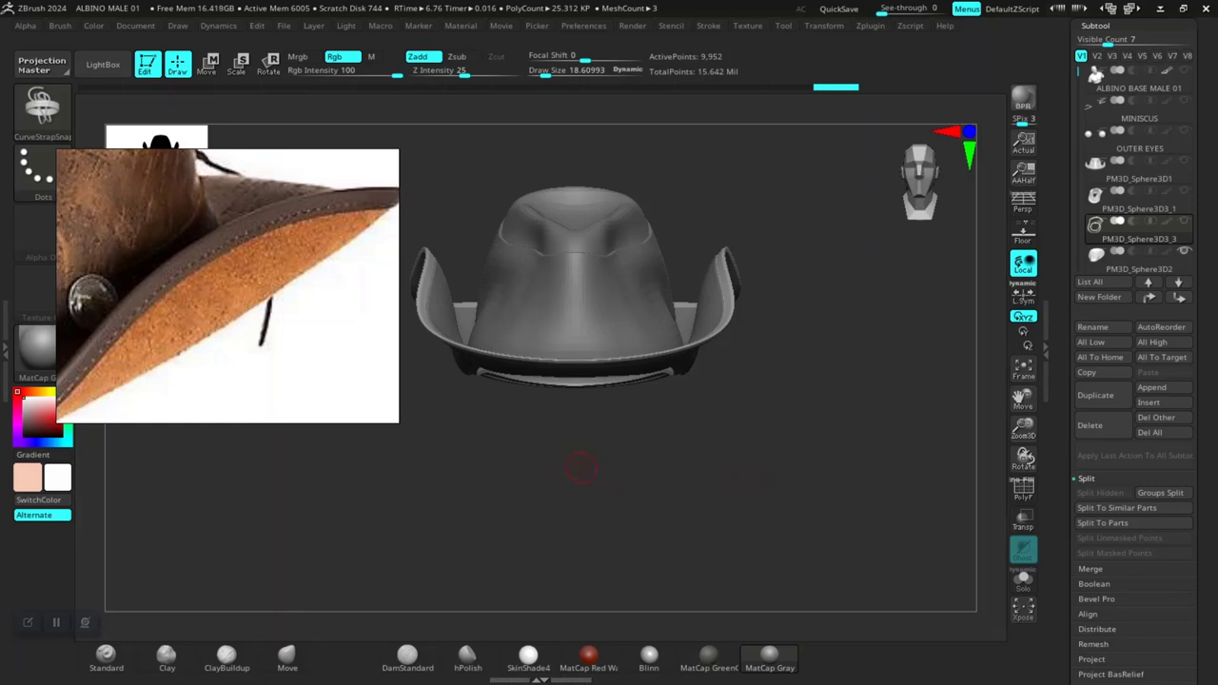
drag(582, 467, 610, 491)
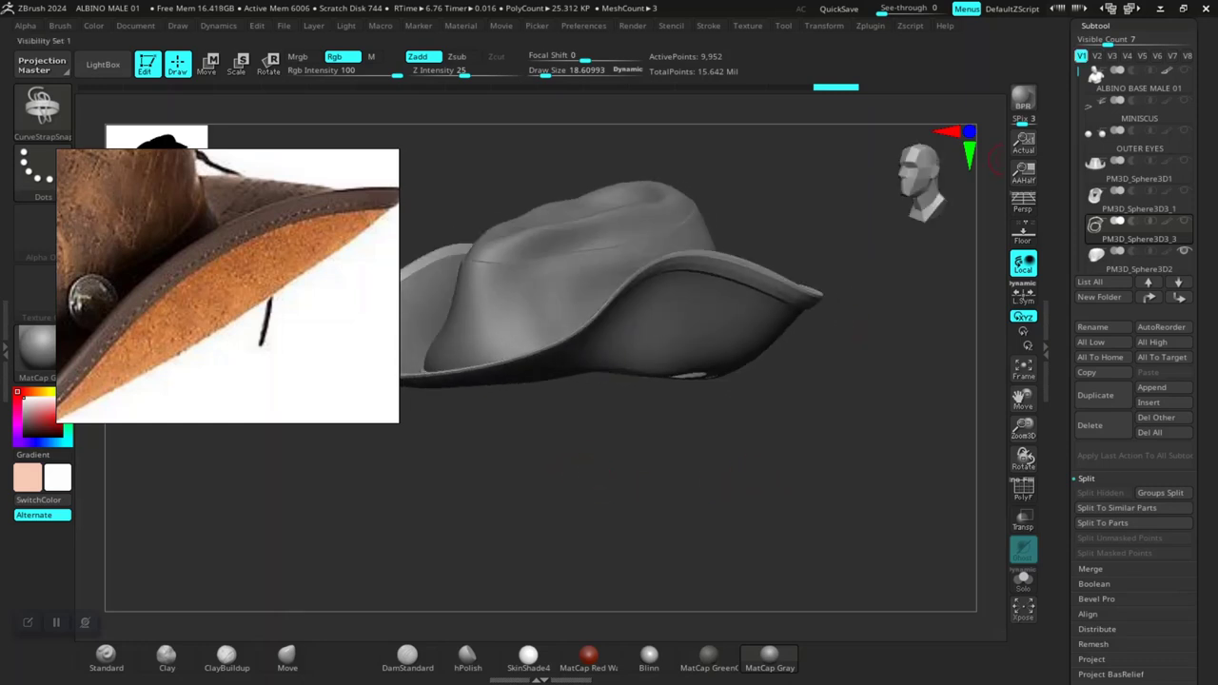
Step: Collapse the subtool list and bring up the hat's Tool > Geometry settings
click(1096, 25)
scroll(1134, 285, up, 3)
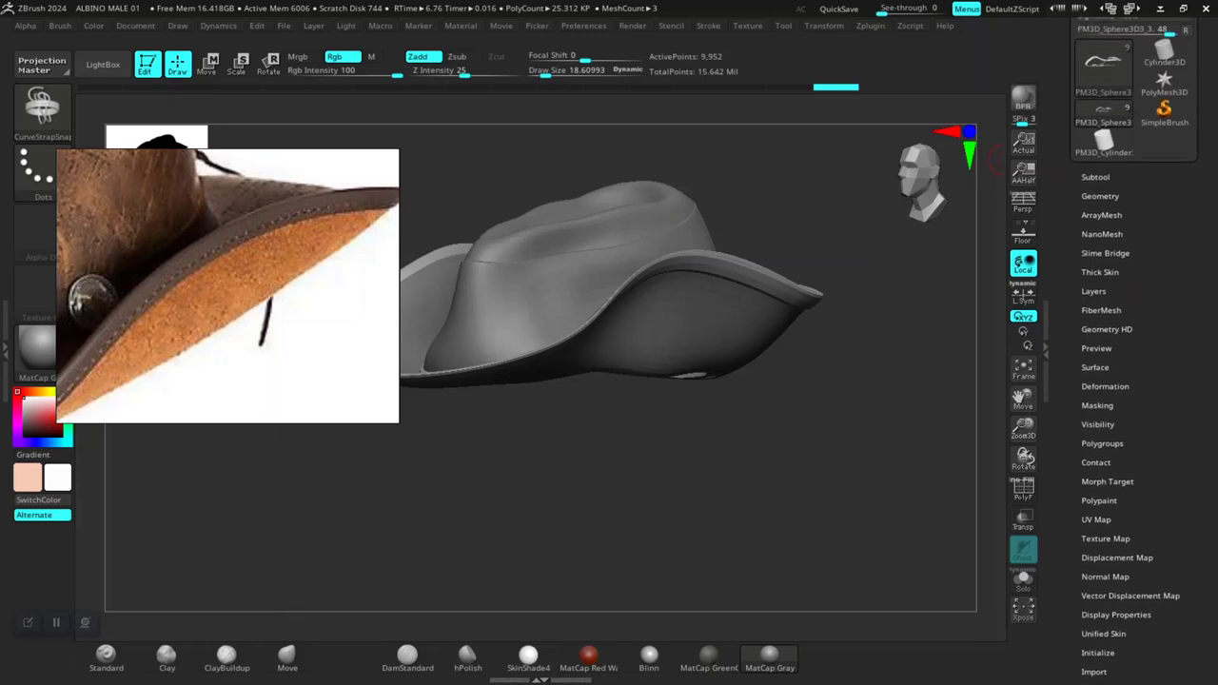
click(1101, 210)
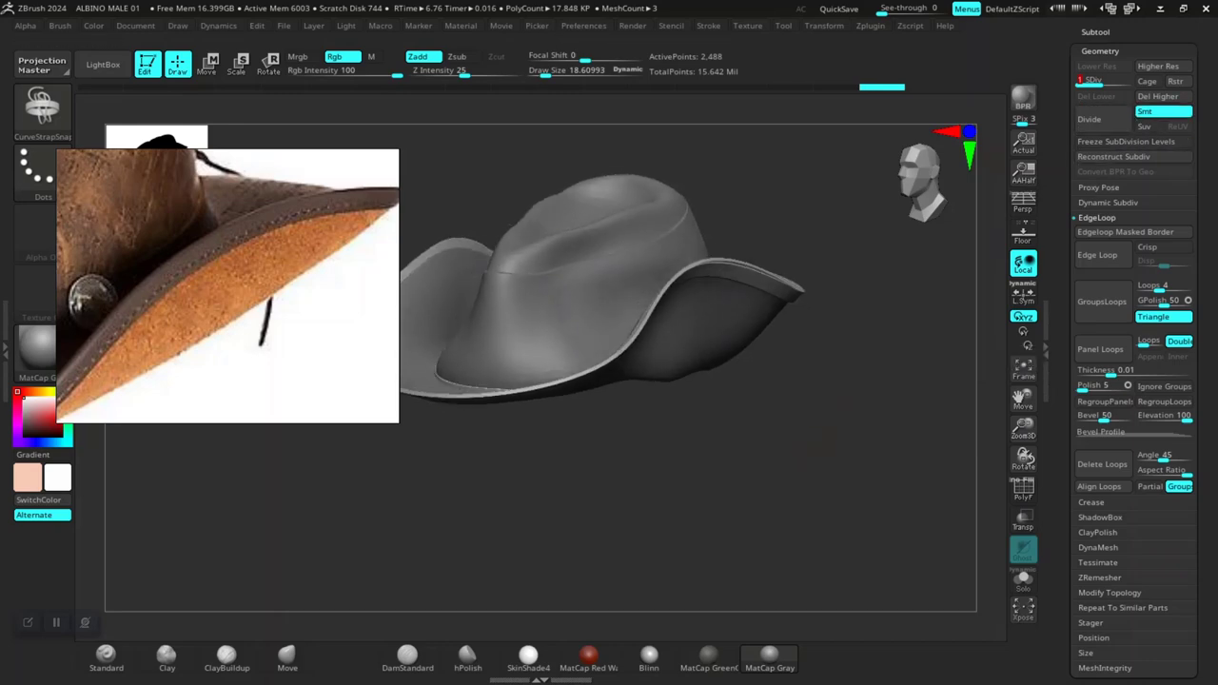
mouse_move(813, 452)
mouse_down()
mouse_move(816, 421)
mouse_move(869, 514)
mouse_up()
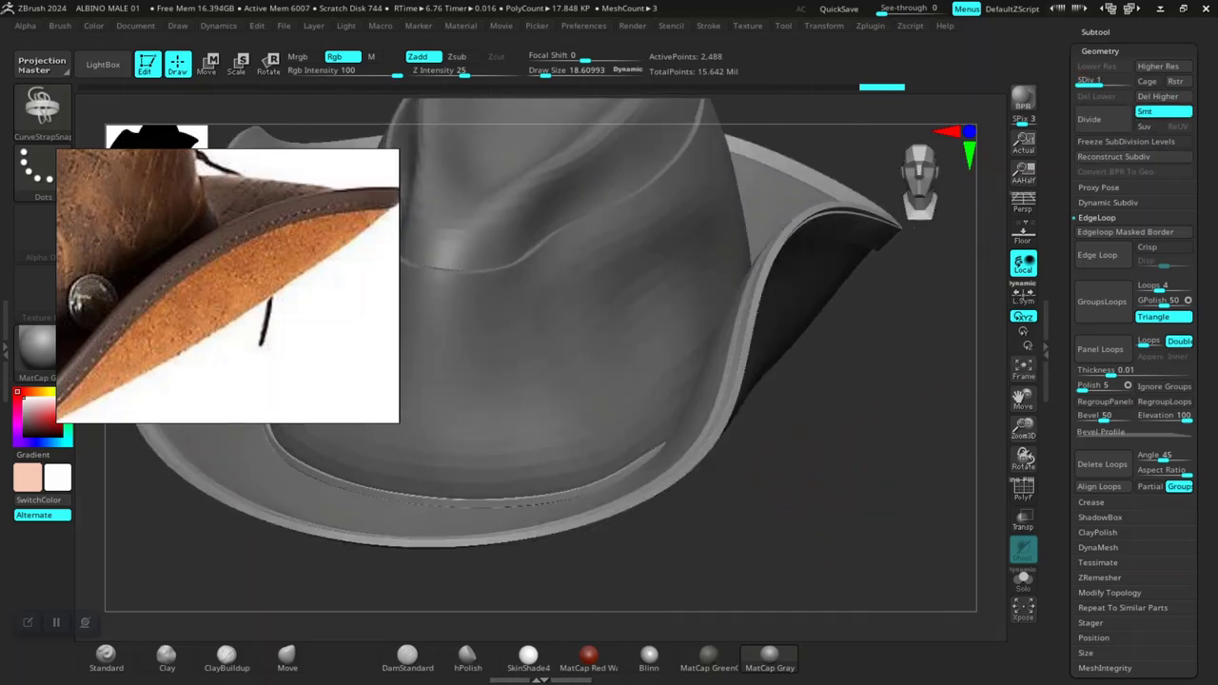
mouse_move(892, 459)
mouse_down()
mouse_move(927, 389)
mouse_move(962, 361)
mouse_move(814, 422)
mouse_up()
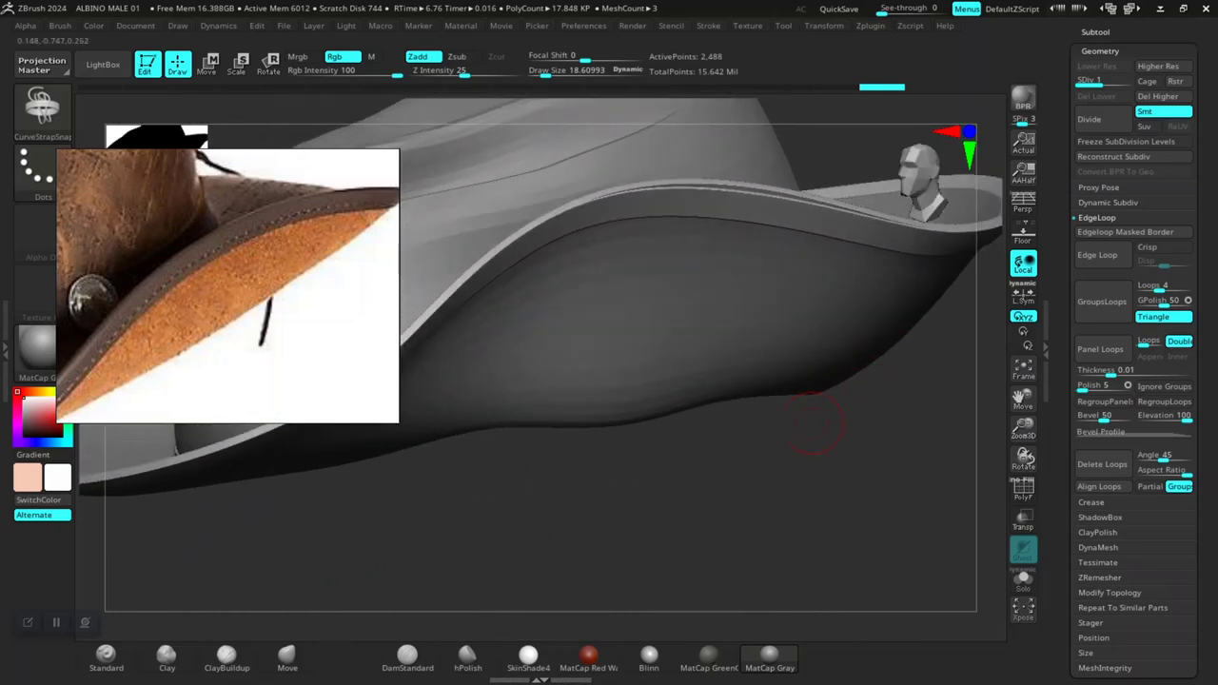
drag(723, 537, 748, 543)
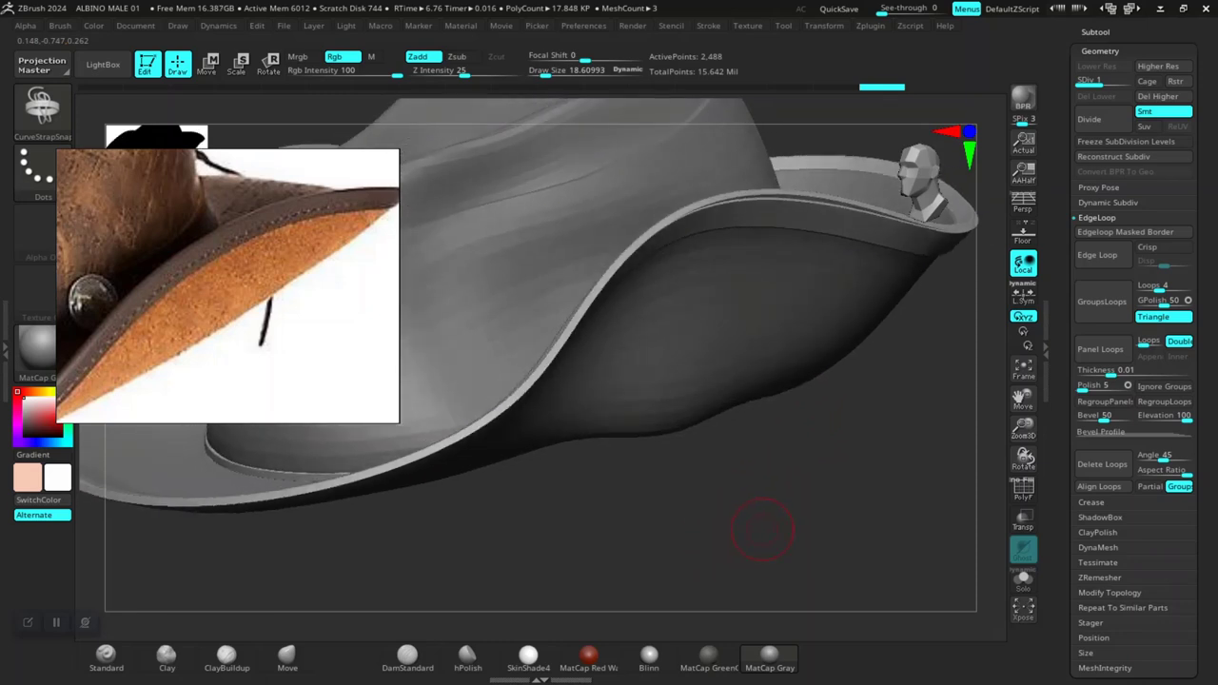
Step: Change the subdivision level and toggle PolyF to check the red brim edge and green band groups
key(d)
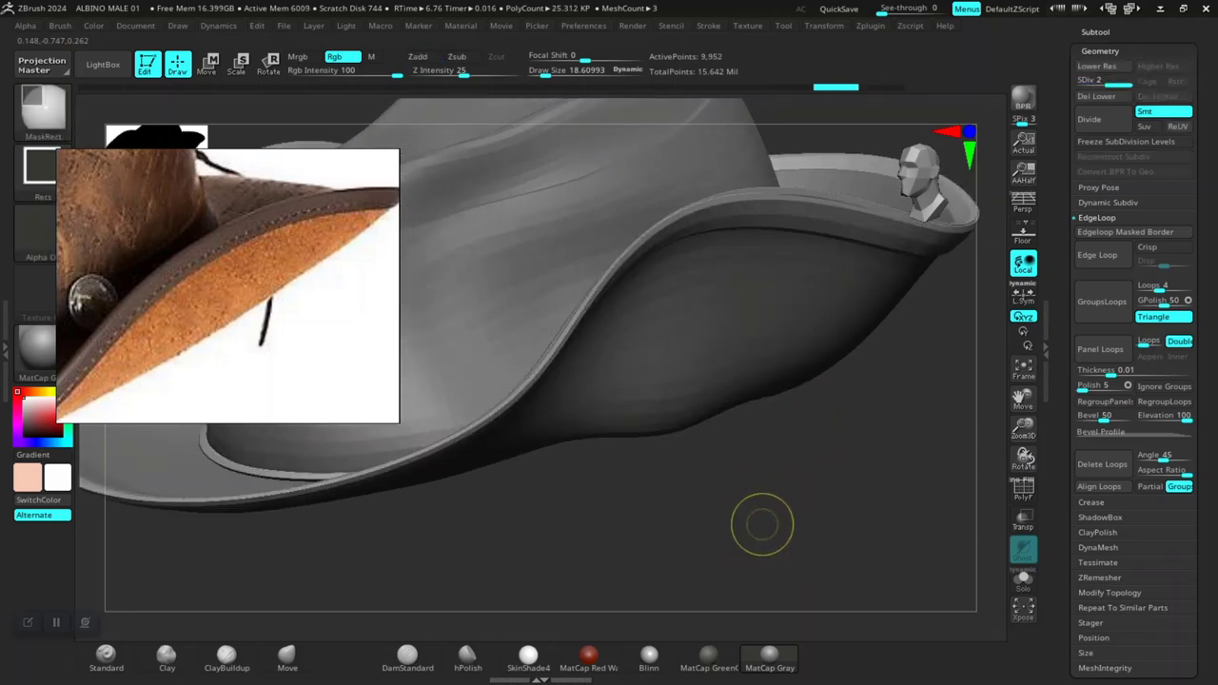
drag(762, 523, 762, 520)
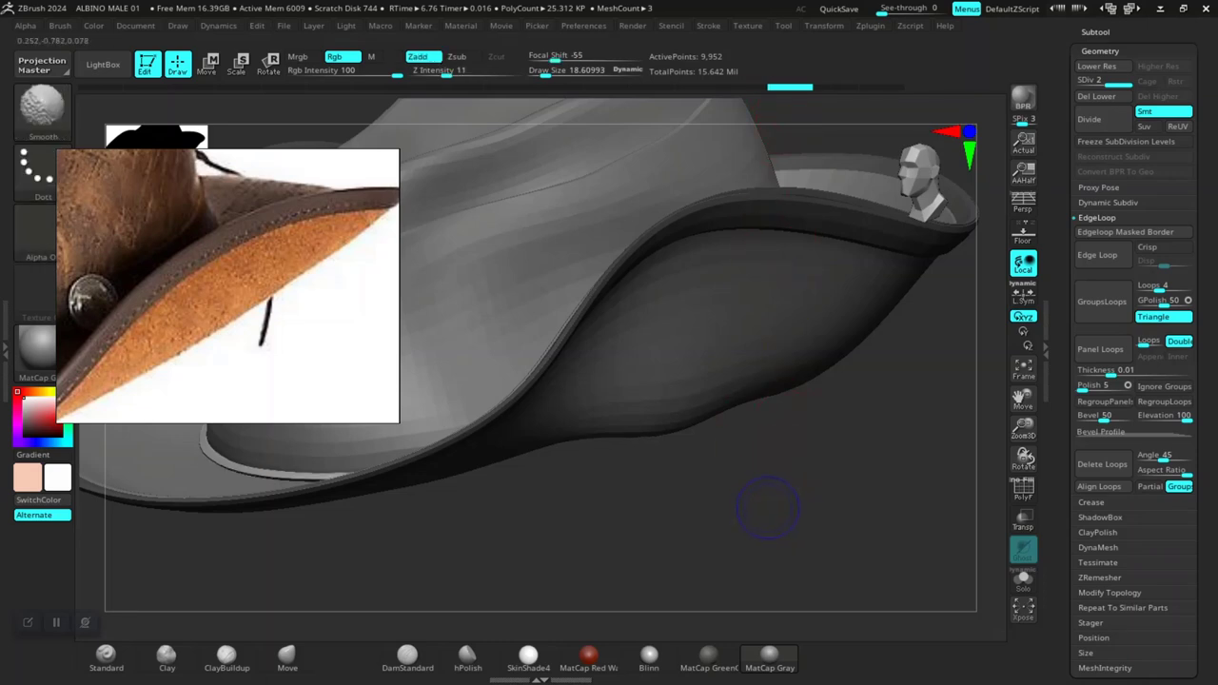
key(shift+f)
key(shift+f)
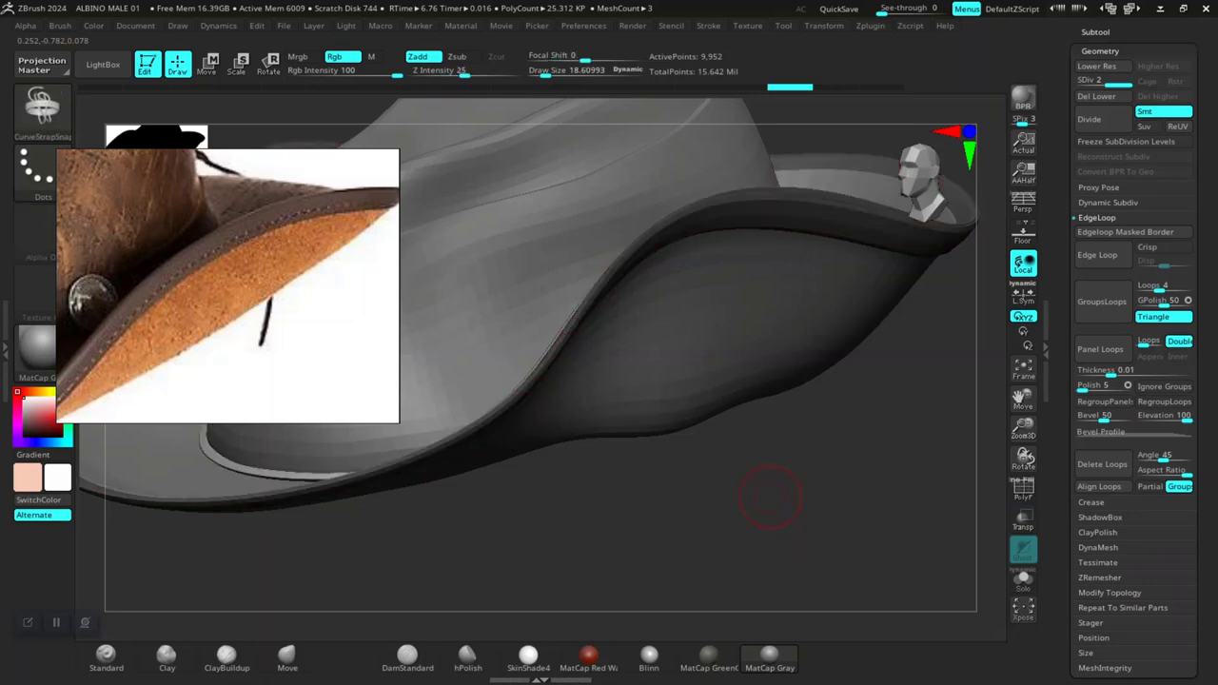
mouse_move(789, 503)
mouse_down()
mouse_move(828, 505)
mouse_move(829, 489)
mouse_move(866, 507)
mouse_move(919, 402)
mouse_move(865, 422)
mouse_up()
key(shift+f)
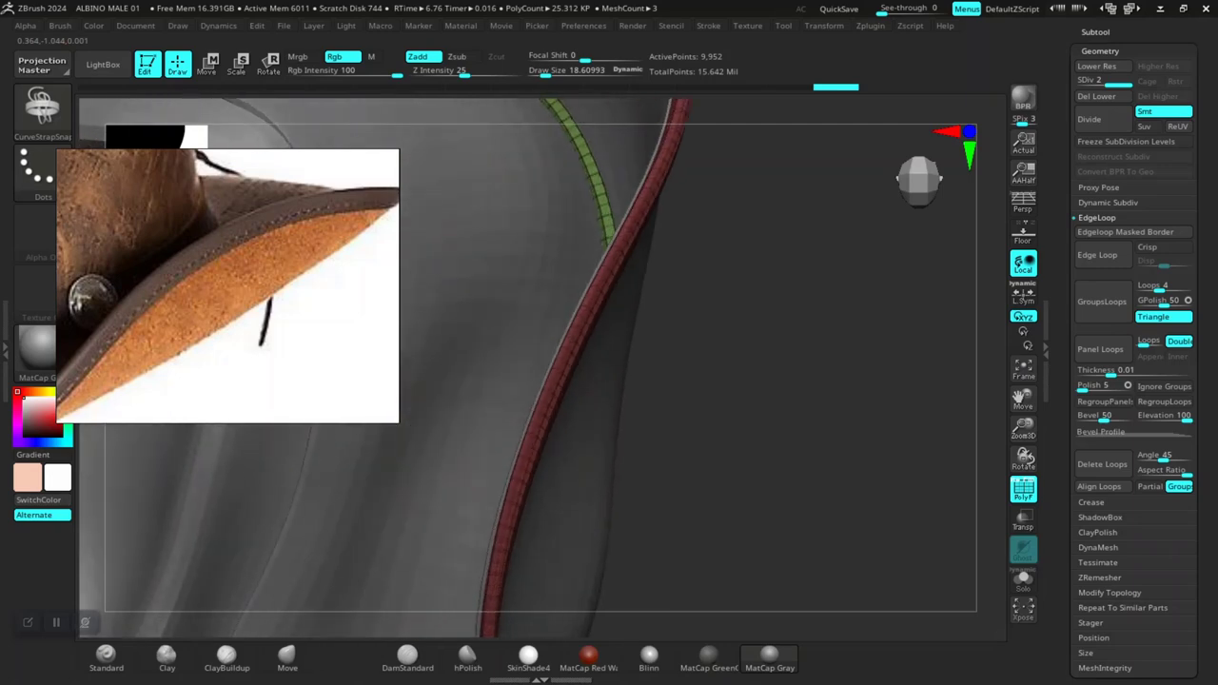
mouse_move(865, 421)
mouse_down()
mouse_move(885, 419)
mouse_move(790, 413)
mouse_move(844, 348)
mouse_up()
shift+drag(817, 434, 814, 384)
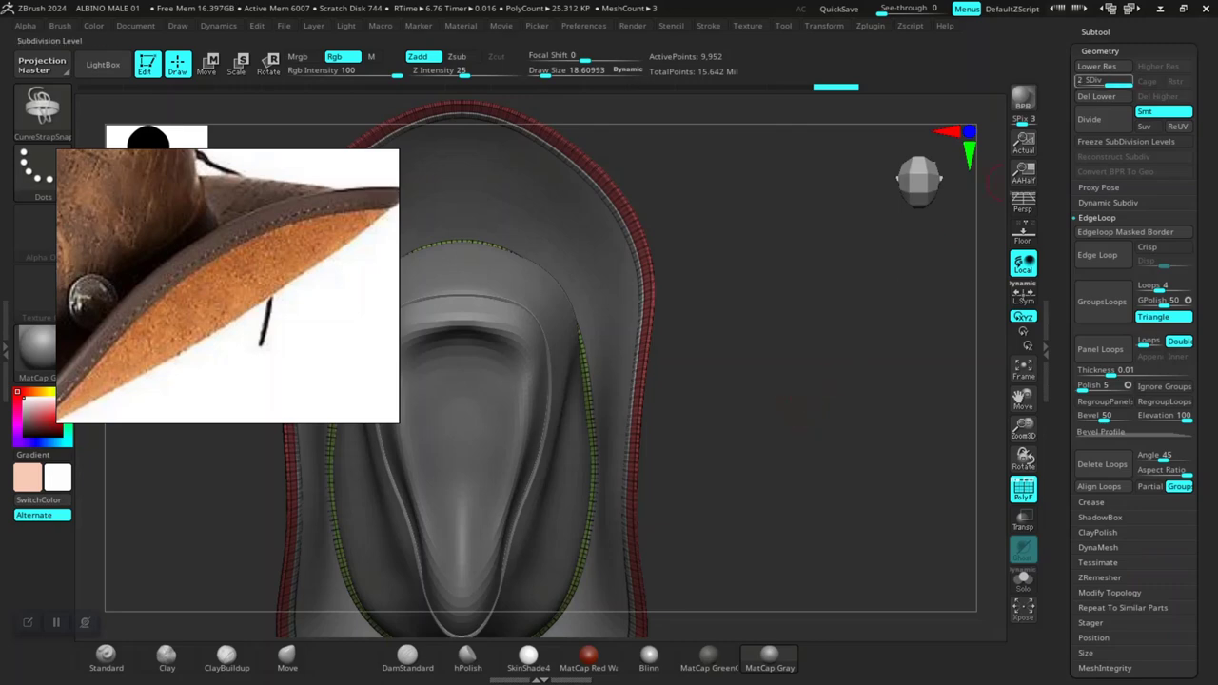
mouse_move(826, 337)
alt+mouse_down()
mouse_move(821, 427)
mouse_move(890, 379)
mouse_move(890, 397)
mouse_move(795, 367)
mouse_move(667, 371)
alt+mouse_up()
key(shift+f)
key(shift+f)
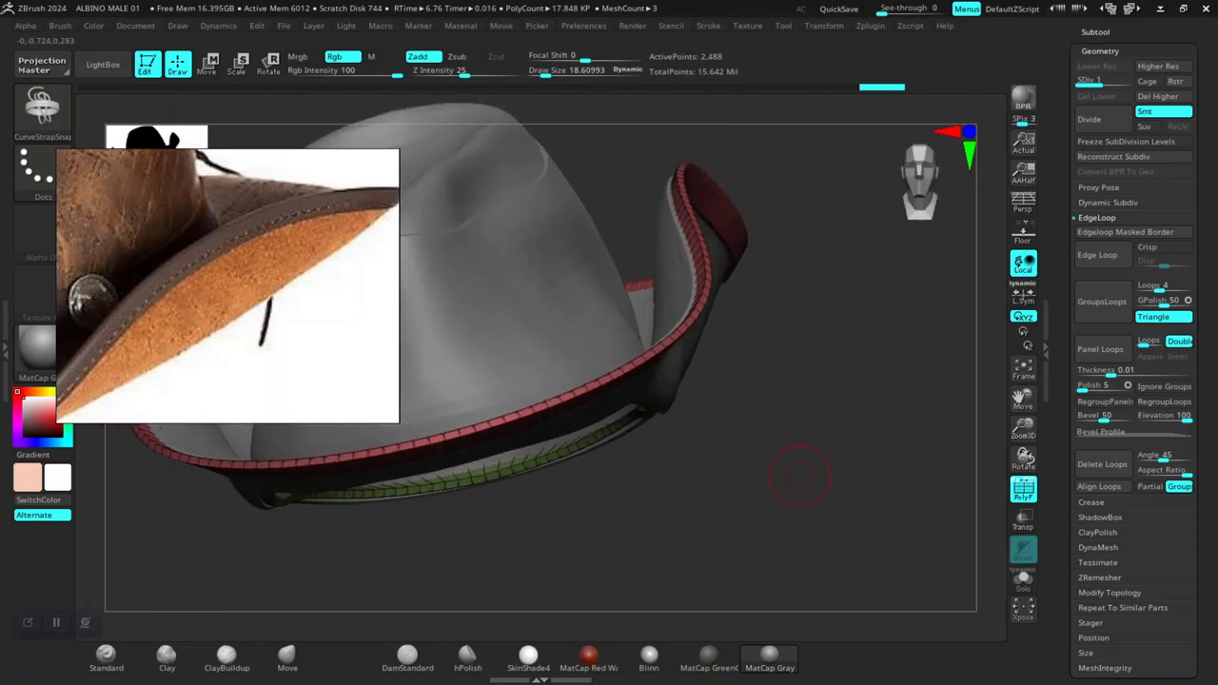
Step: Hide the green band strip, show it again, and view the brim from a low angle
drag(800, 476, 838, 448)
mouse_move(780, 490)
mouse_down()
mouse_move(790, 562)
mouse_move(830, 513)
mouse_up()
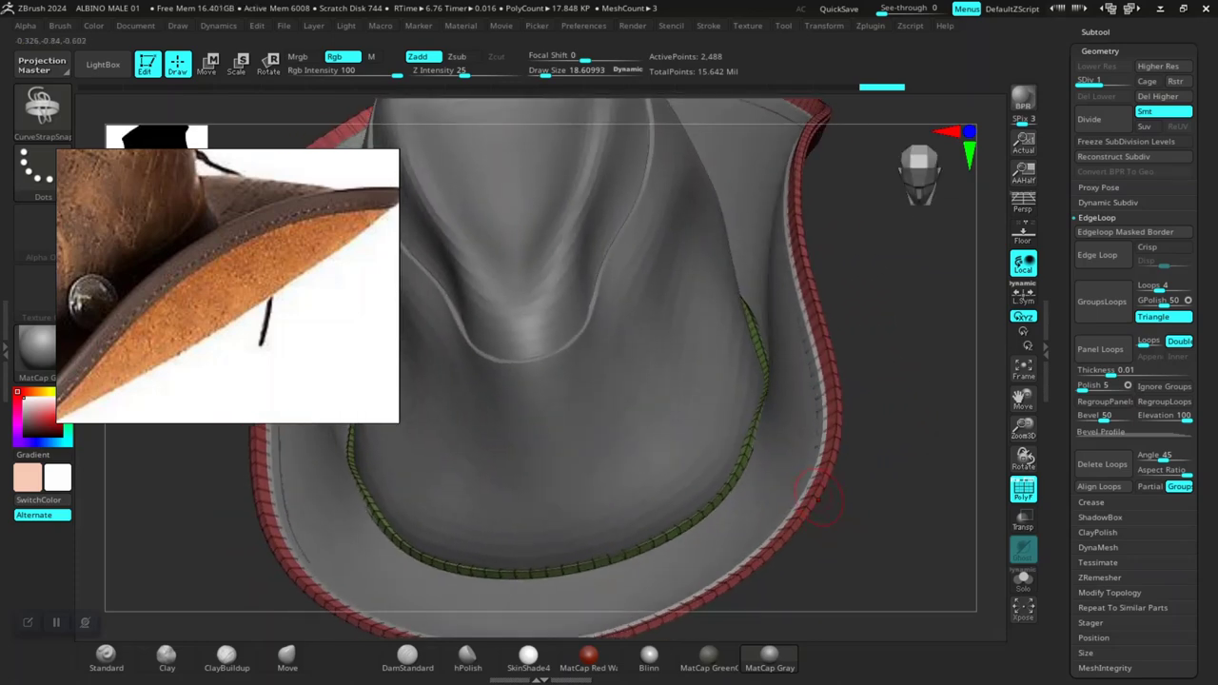
ctrl+shift+click(823, 499)
ctrl+shift+click(904, 491)
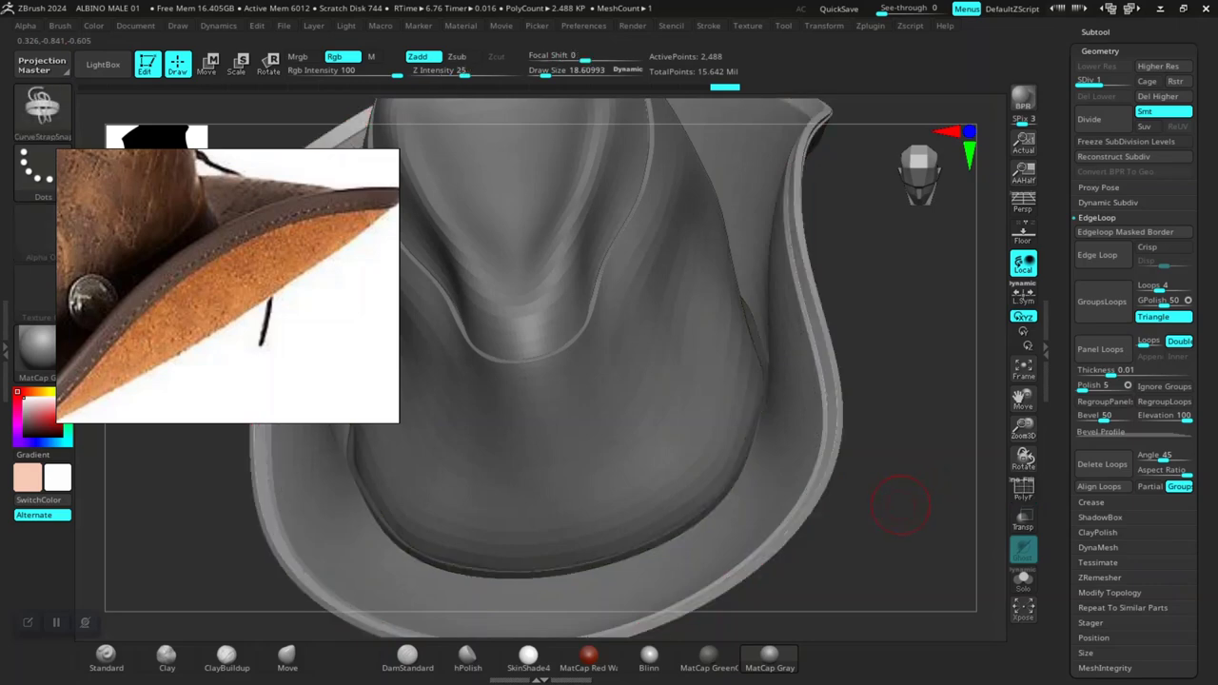
drag(899, 503, 949, 479)
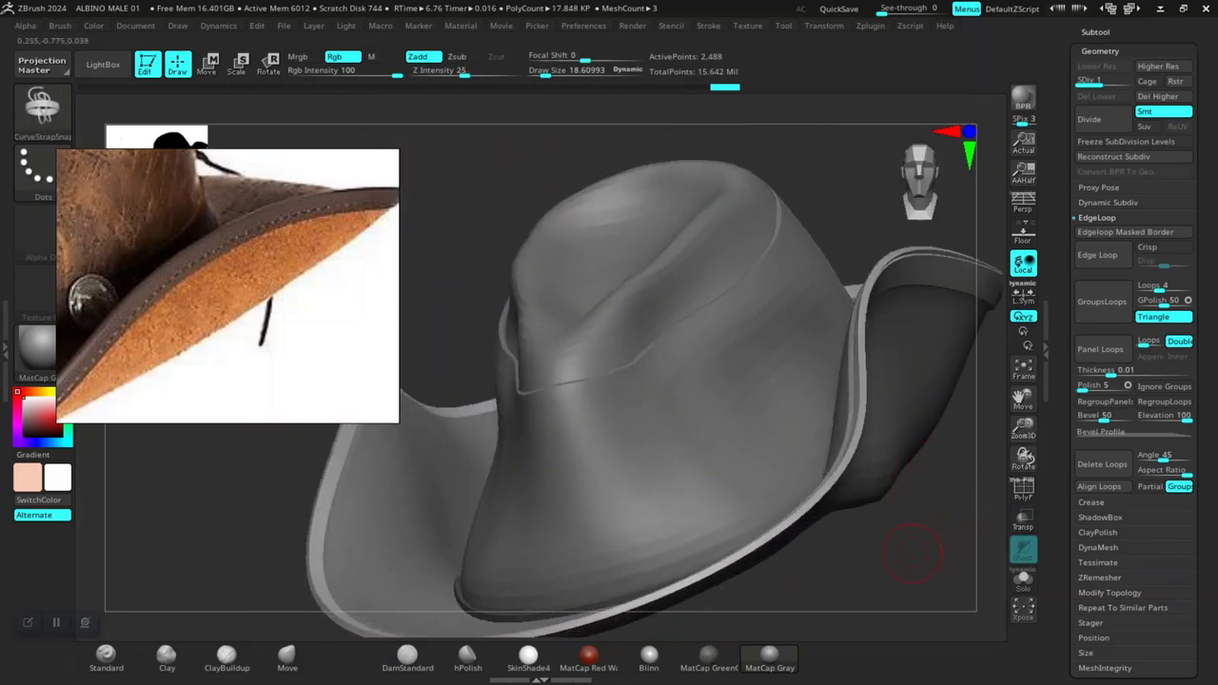
mouse_move(911, 552)
mouse_down()
mouse_move(951, 495)
mouse_move(938, 515)
mouse_up()
scroll(1133, 381, down, 3)
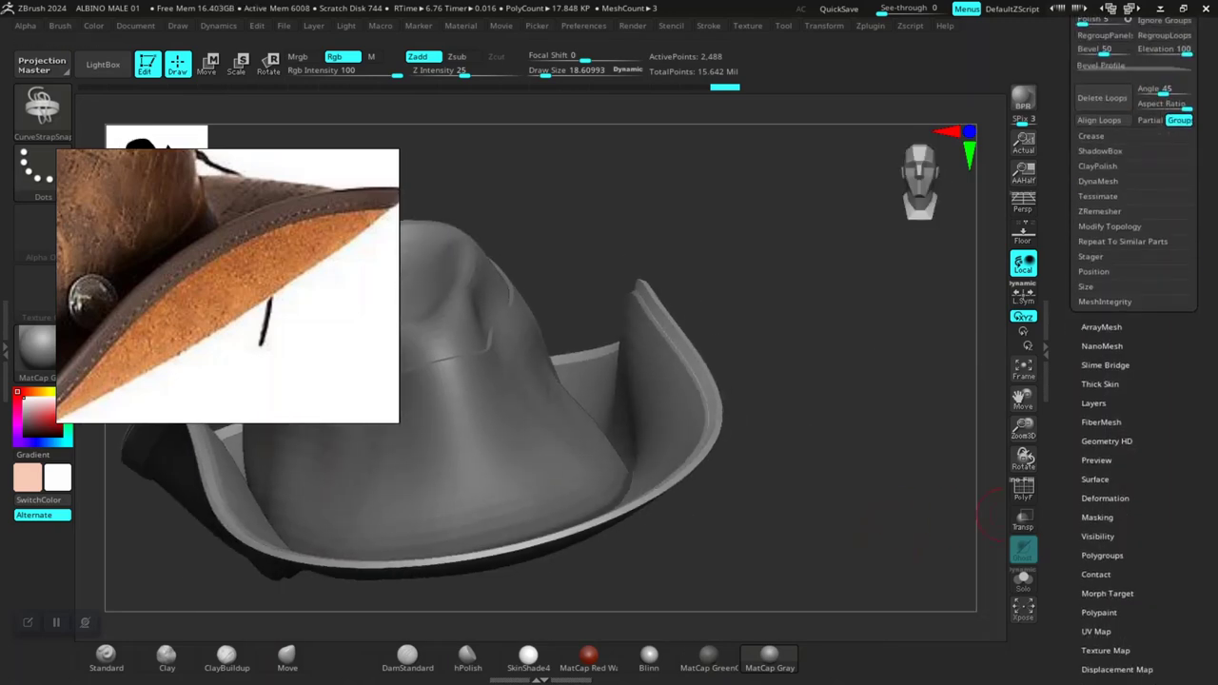
scroll(1133, 381, down, 2)
scroll(1132, 381, down, 5)
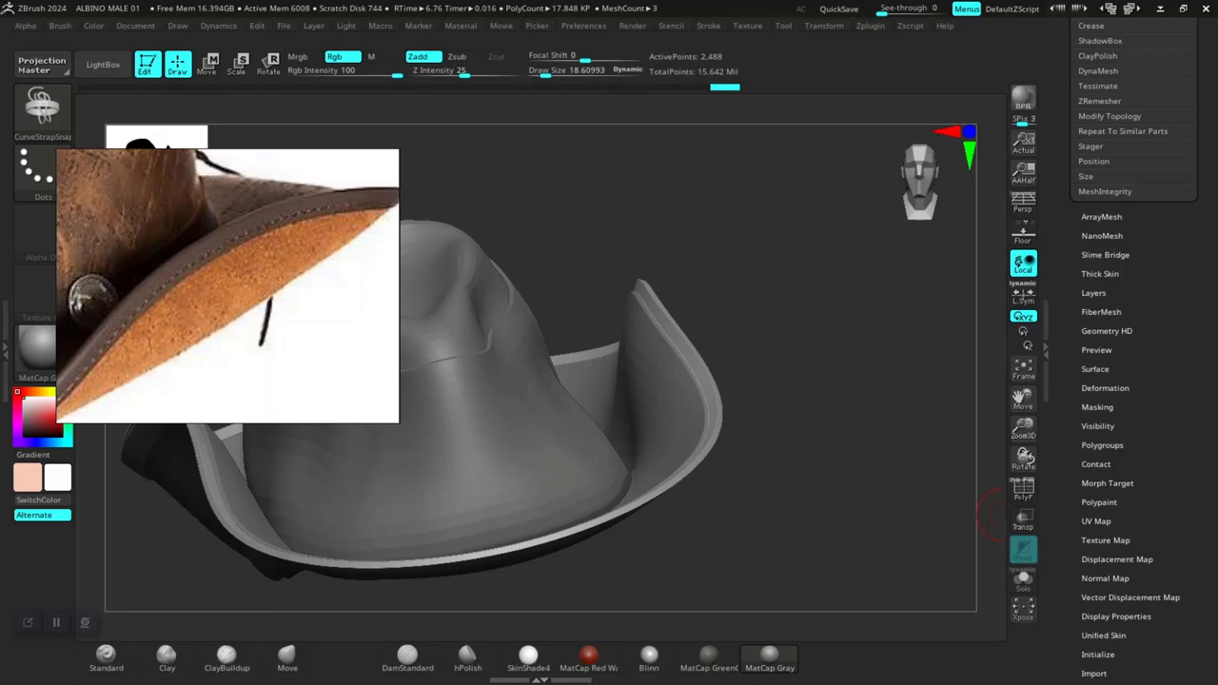
click(1105, 388)
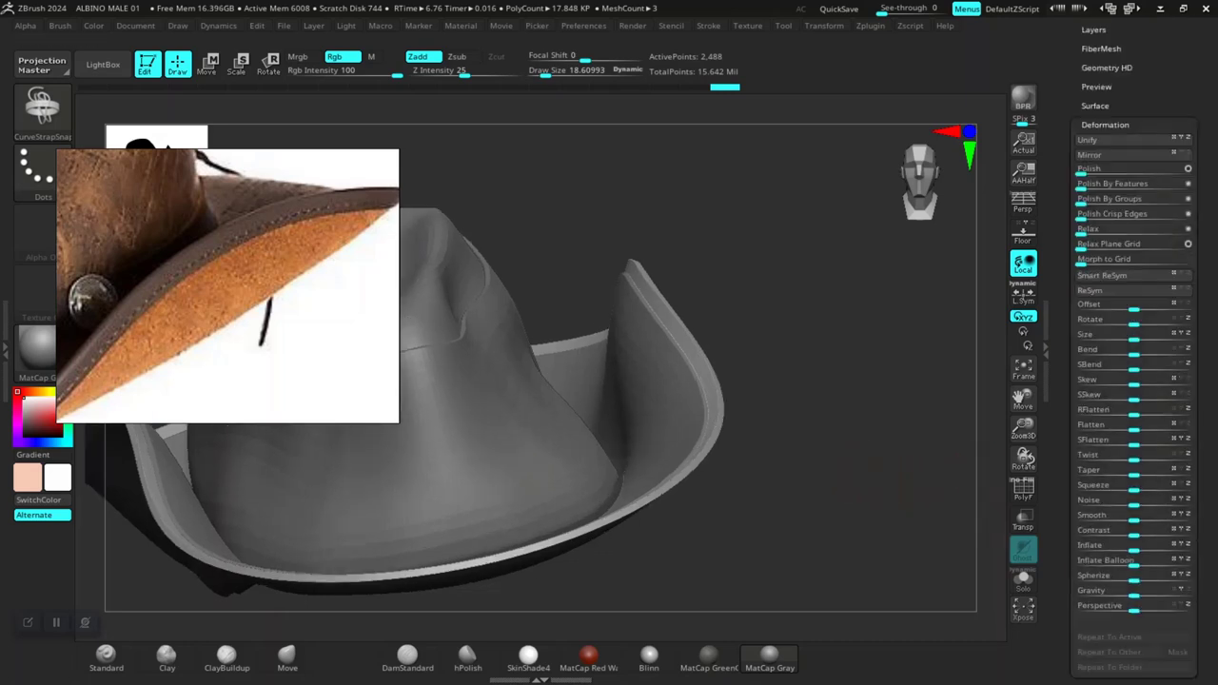
mouse_move(990, 519)
mouse_down()
mouse_move(952, 509)
mouse_move(838, 400)
mouse_up()
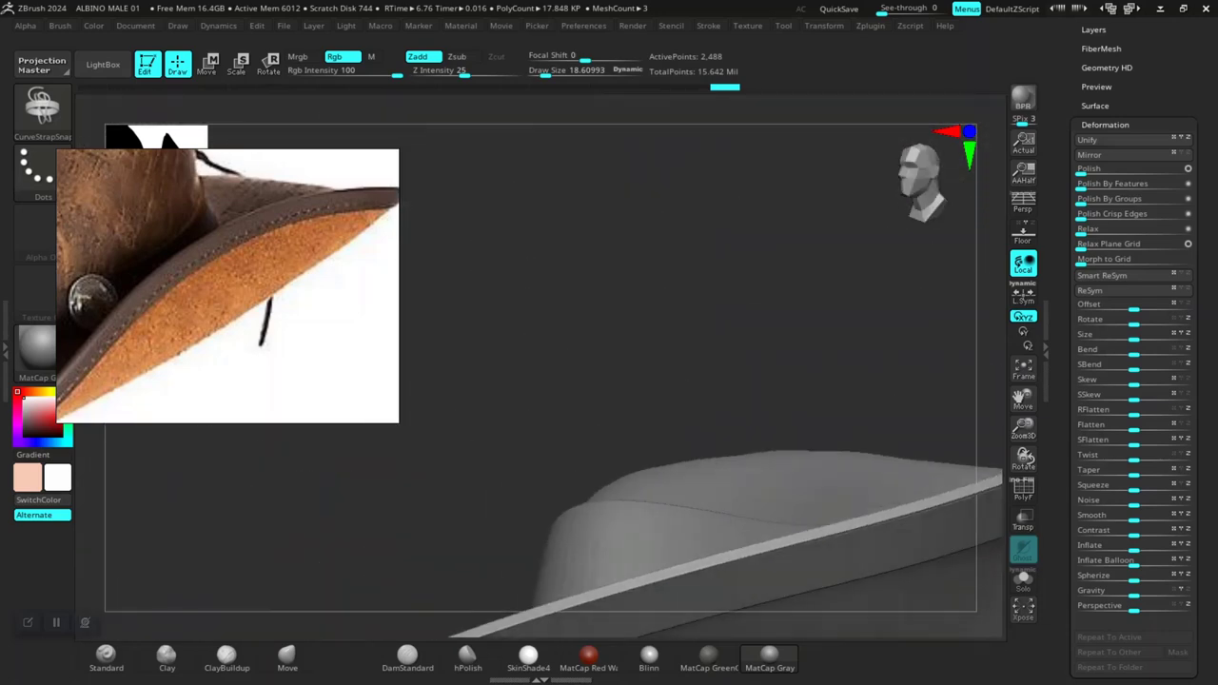
mouse_move(885, 448)
mouse_down()
mouse_move(897, 463)
mouse_move(897, 410)
mouse_move(907, 440)
mouse_up()
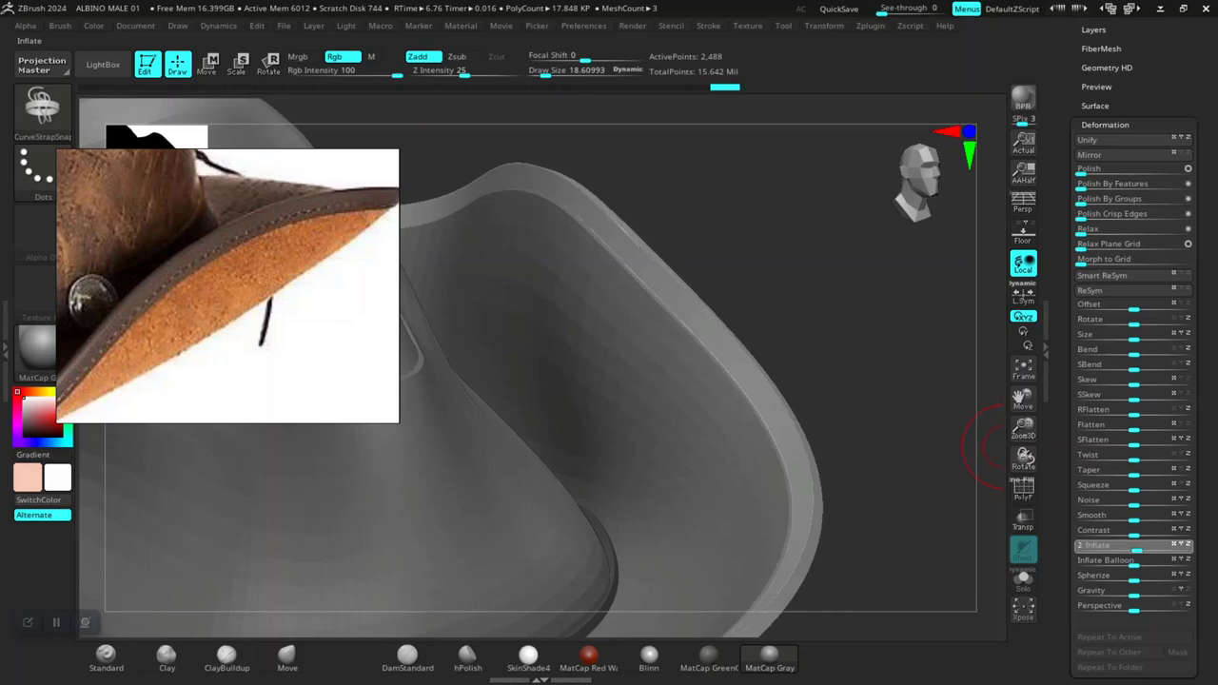
drag(1137, 551, 1136, 545)
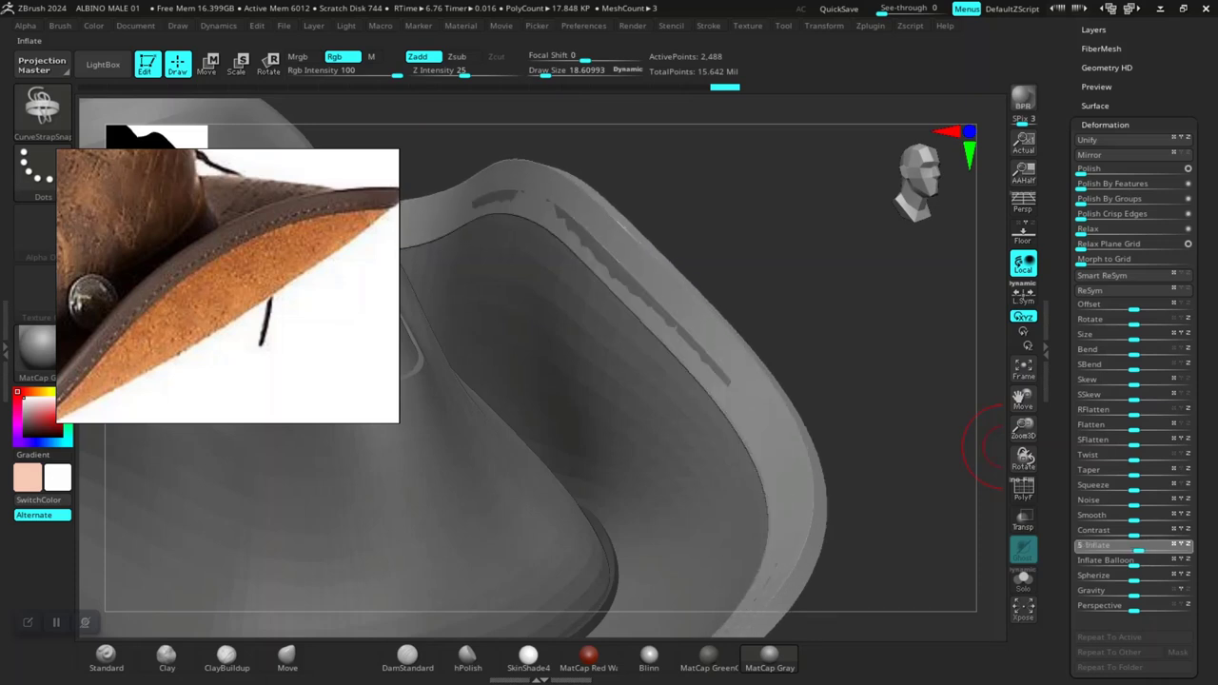
drag(952, 459, 874, 425)
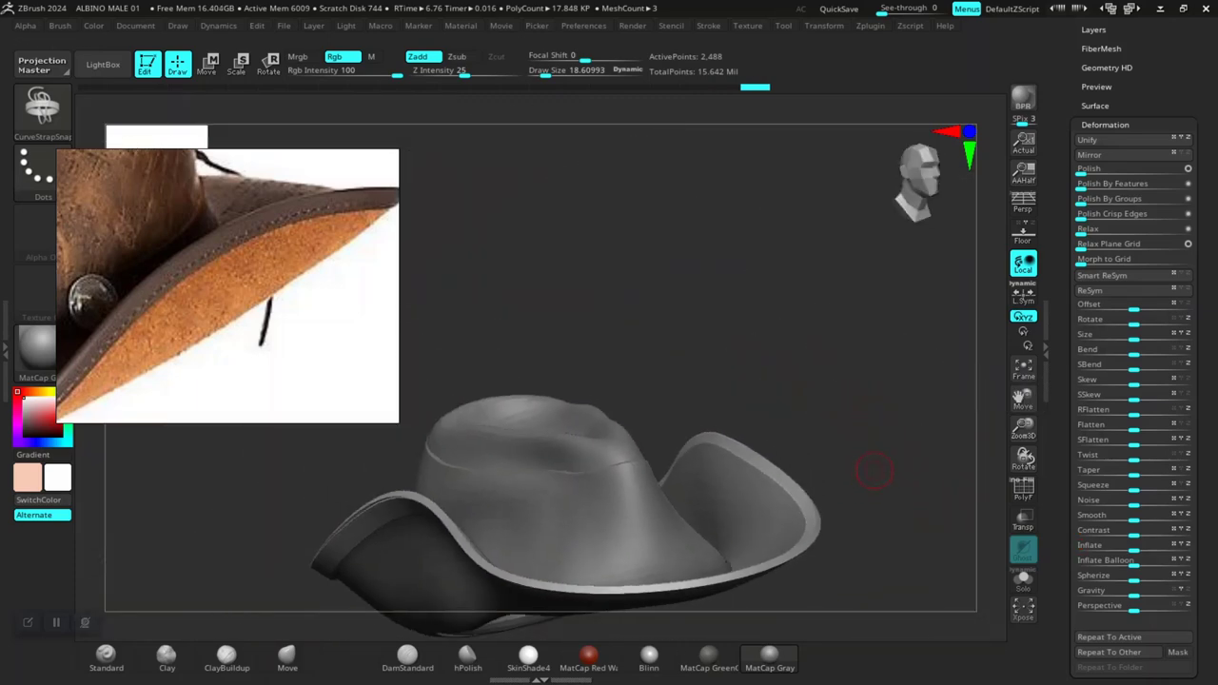
drag(874, 470, 995, 443)
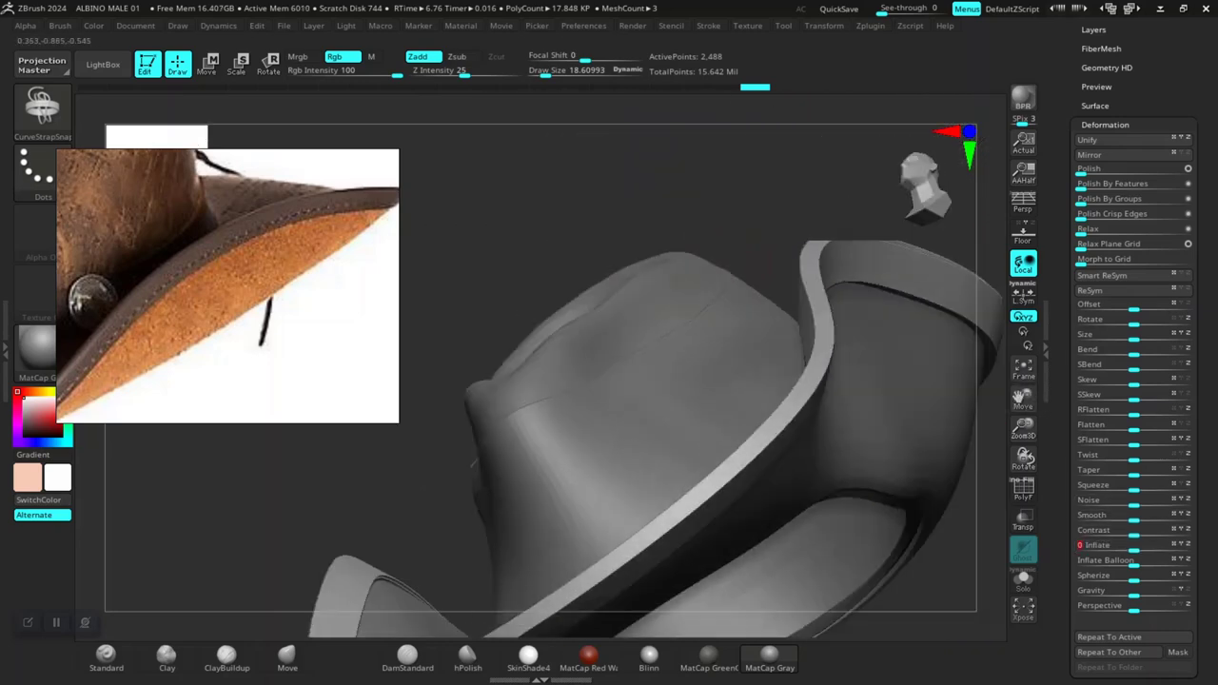
drag(840, 378, 802, 276)
mouse_move(837, 429)
mouse_down()
mouse_move(856, 427)
mouse_move(787, 409)
mouse_move(843, 429)
mouse_move(861, 452)
mouse_move(836, 438)
mouse_up()
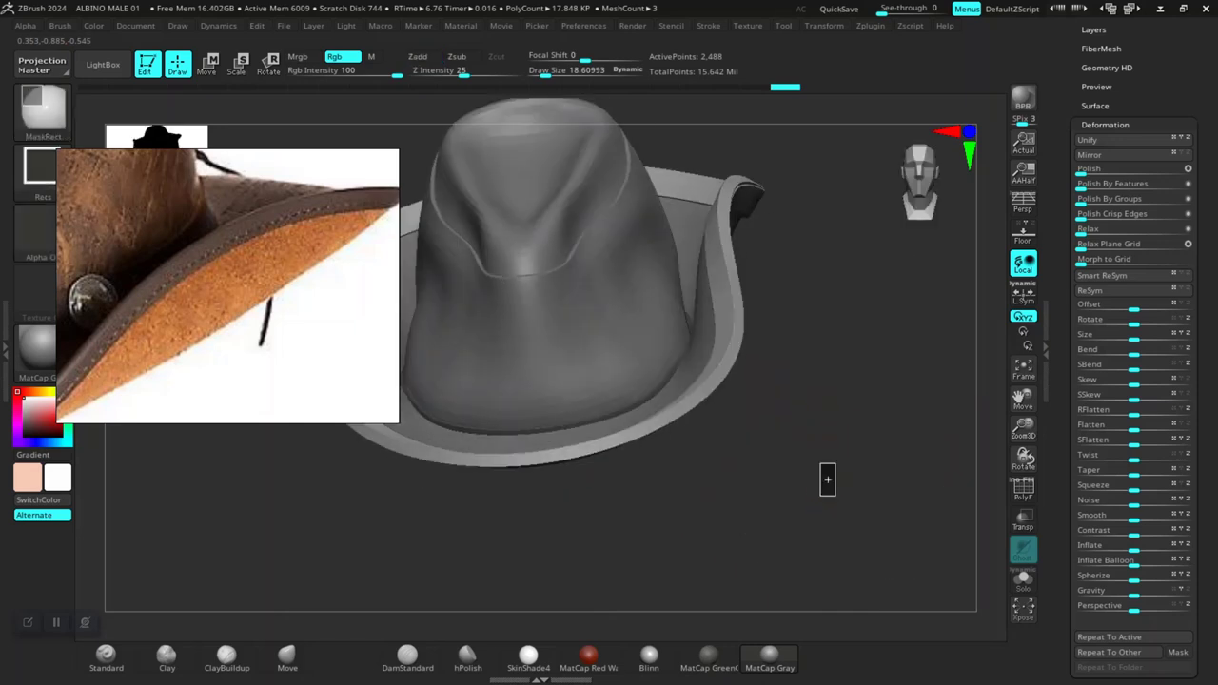
Step: Subdivide the hat piece once with Ctrl+D and orbit around to check the smoothing
key(ctrl+d)
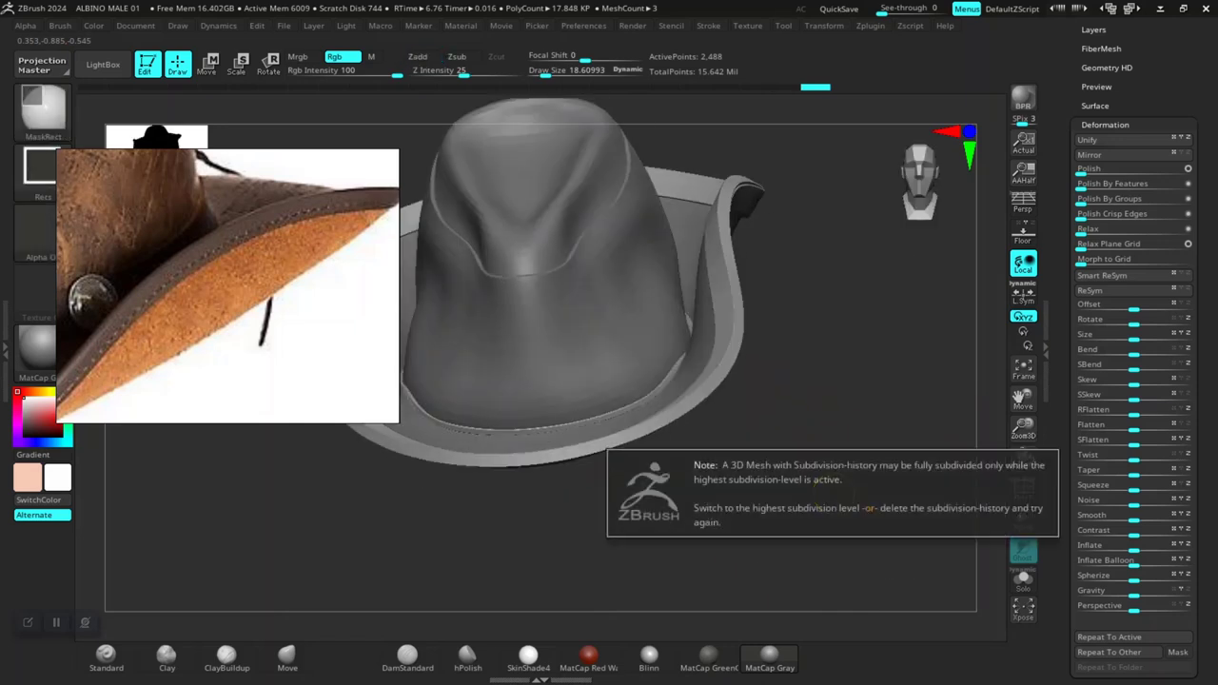
key(ctrl+d)
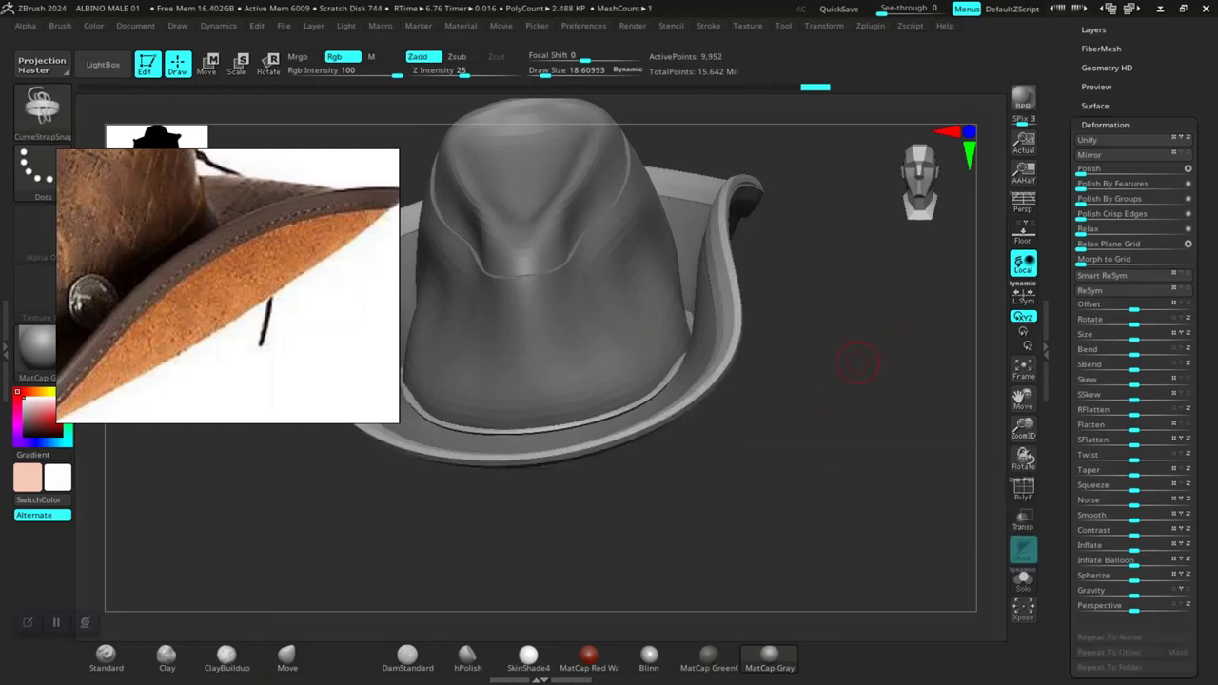
drag(846, 394, 743, 390)
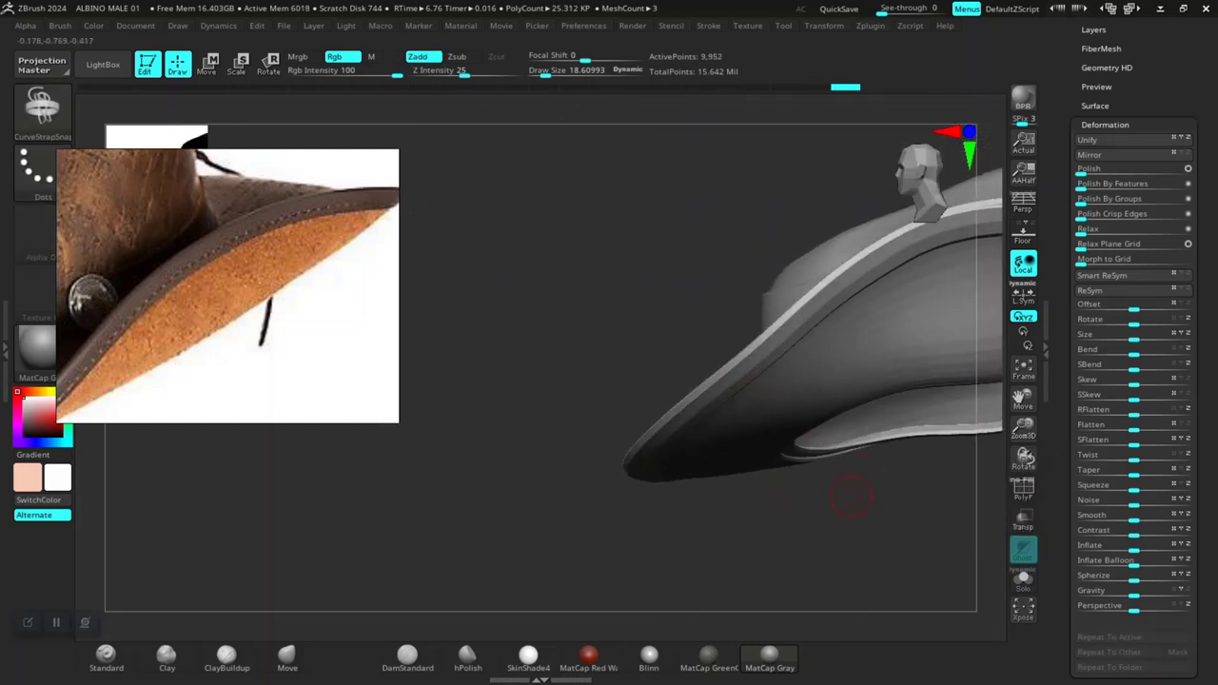
drag(609, 419, 837, 552)
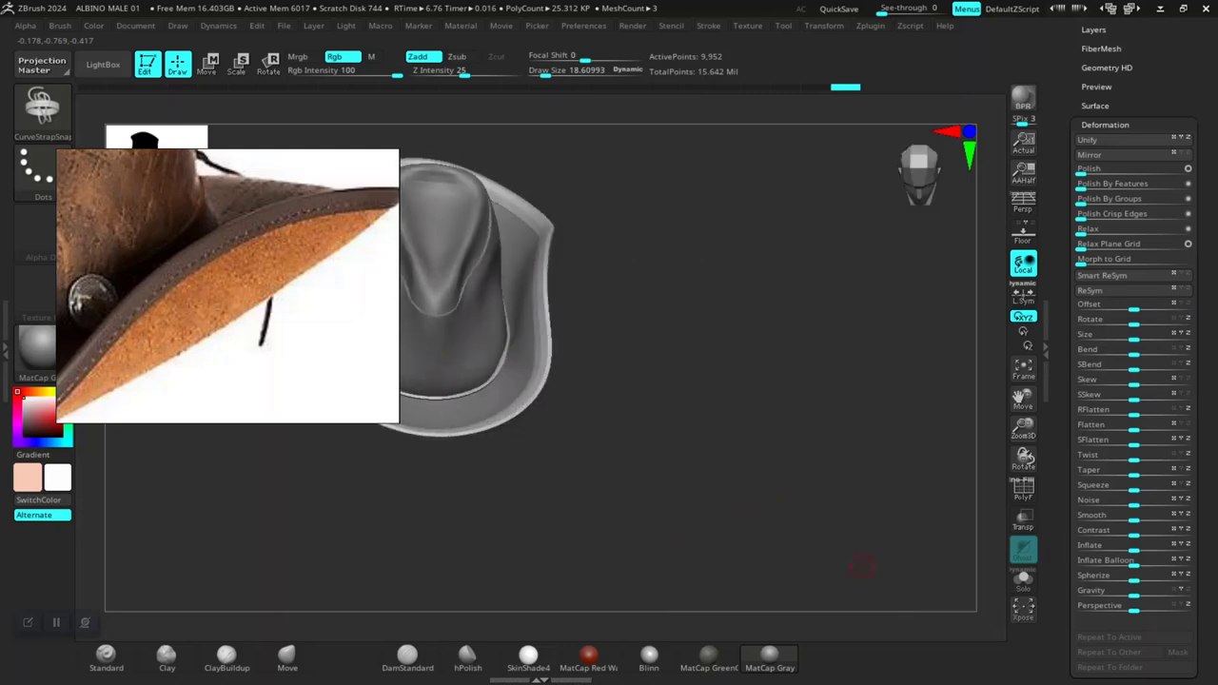
scroll(829, 476, up, 5)
mouse_move(829, 476)
mouse_down()
mouse_move(829, 421)
mouse_move(832, 498)
mouse_up()
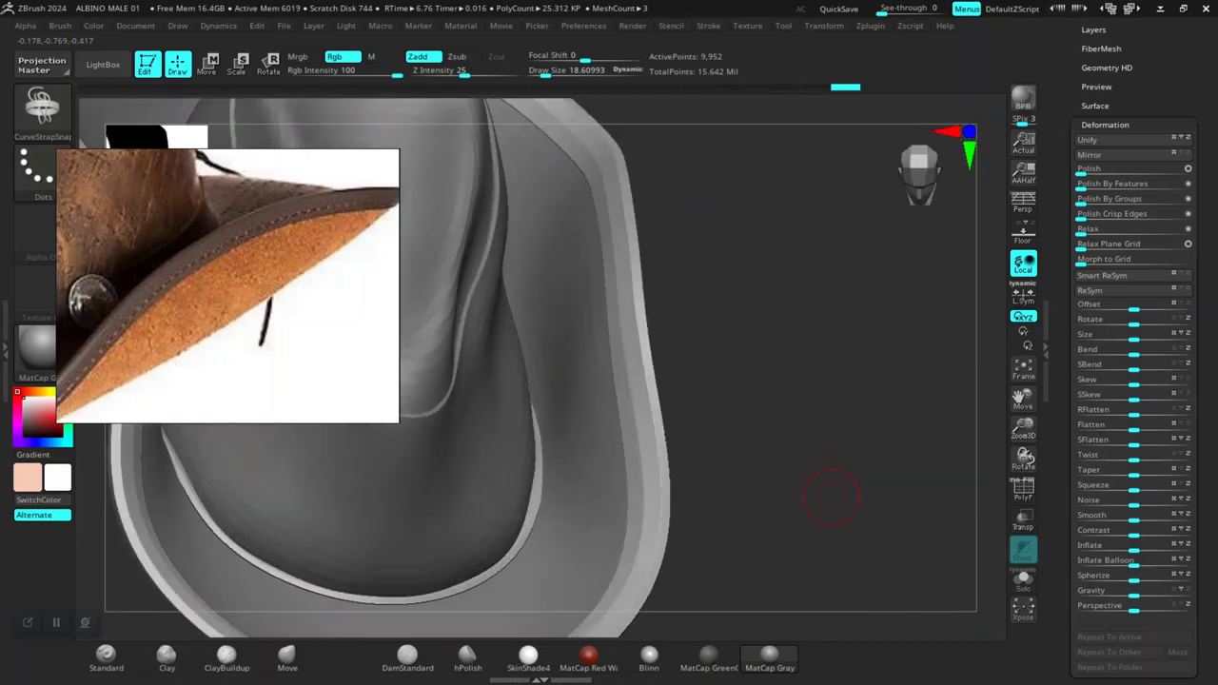
scroll(778, 456, down, 5)
shift+drag(778, 455, 758, 381)
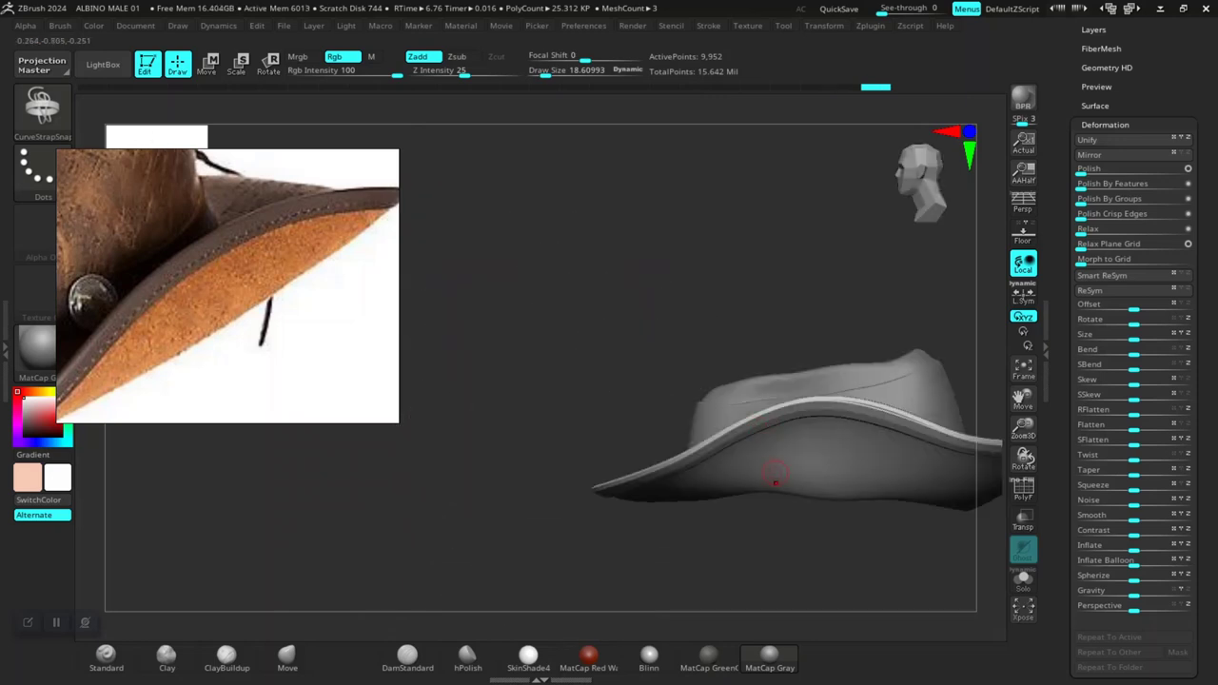
mouse_move(557, 361)
mouse_down()
mouse_move(524, 299)
mouse_move(533, 400)
mouse_move(519, 419)
mouse_up()
key(shift)
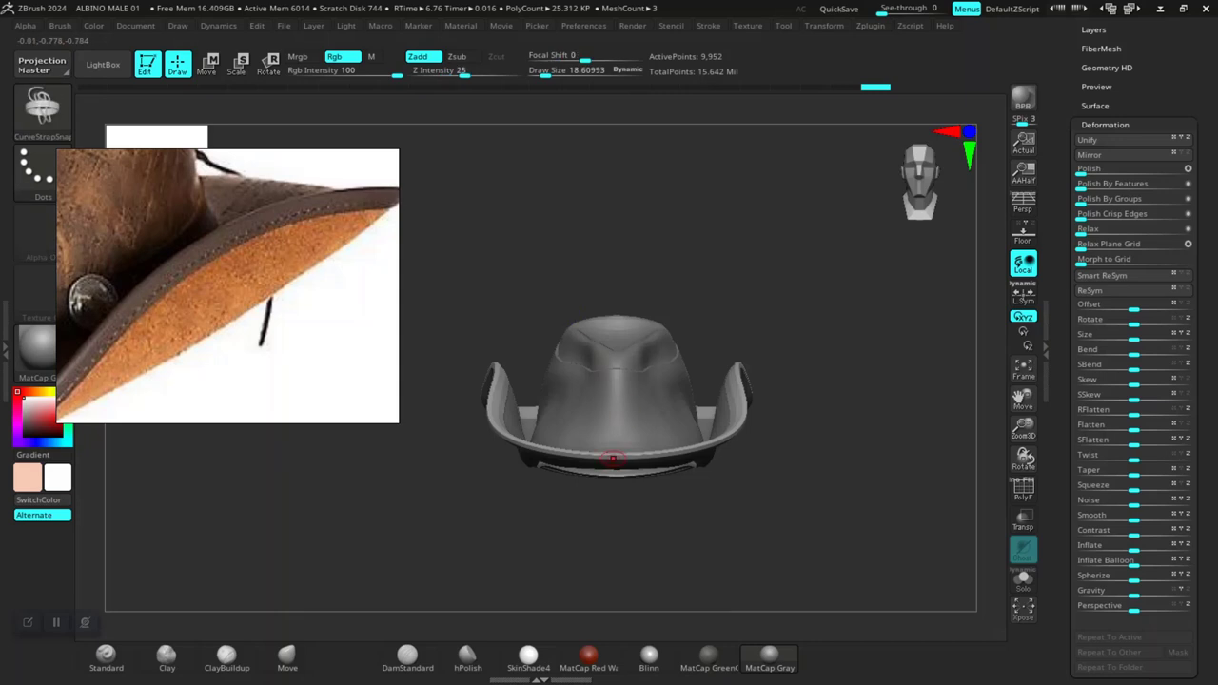
mouse_move(620, 557)
mouse_down()
mouse_move(753, 481)
mouse_move(817, 344)
mouse_move(793, 346)
mouse_up()
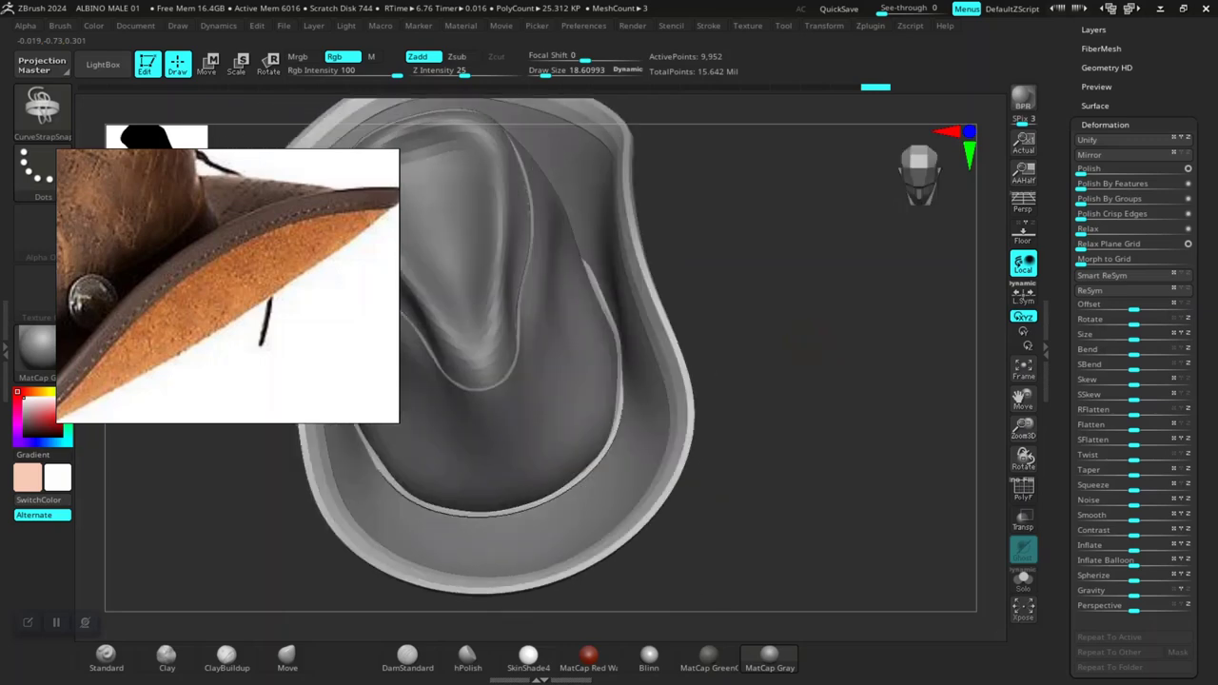
key(ctrl)
Step: Step back down a subdivision level and delete the higher level
key(shift+d)
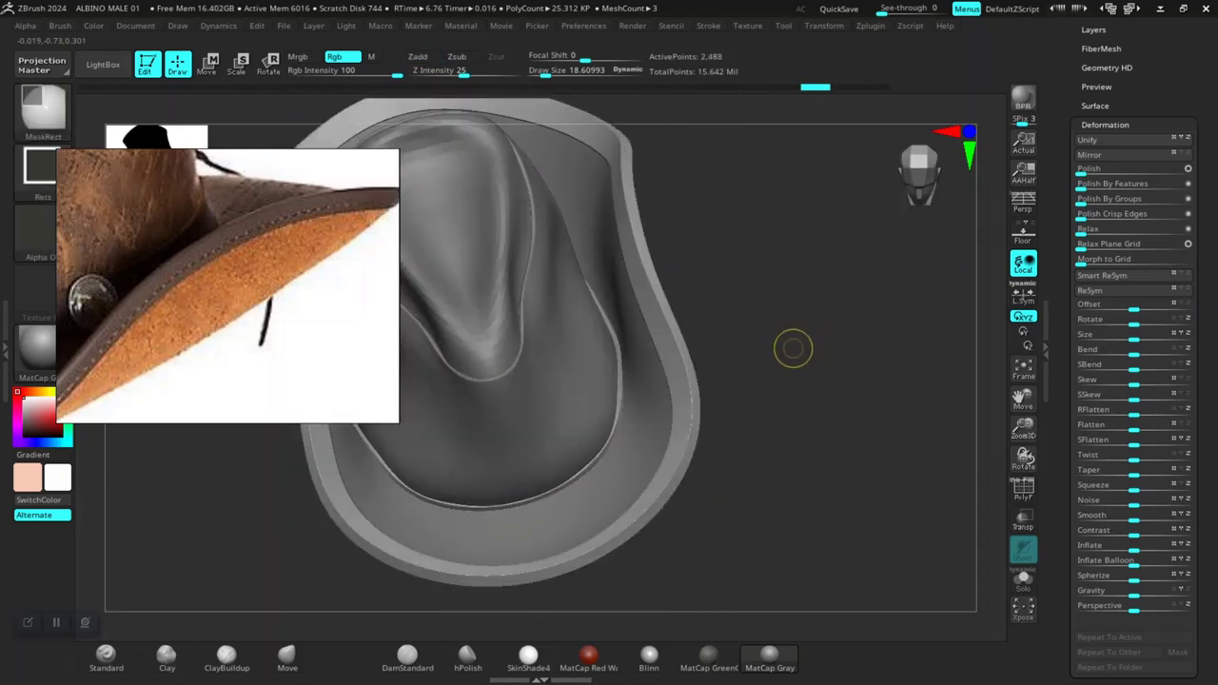
ctrl+click(786, 358)
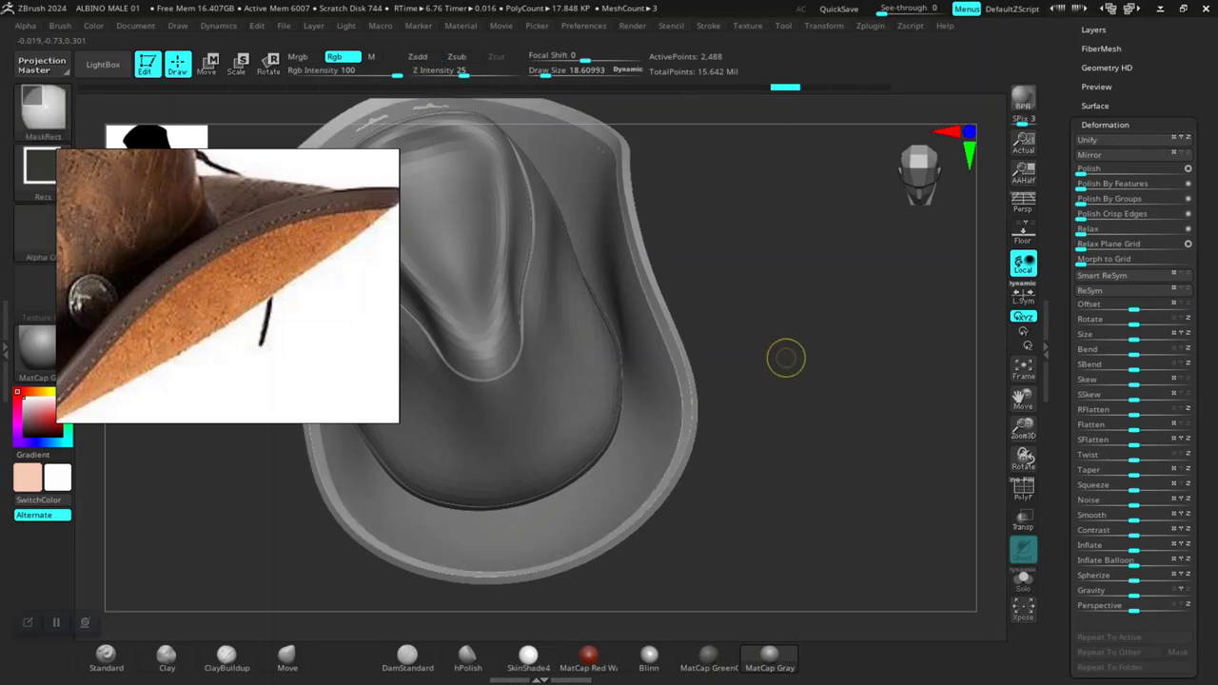
drag(788, 365, 783, 361)
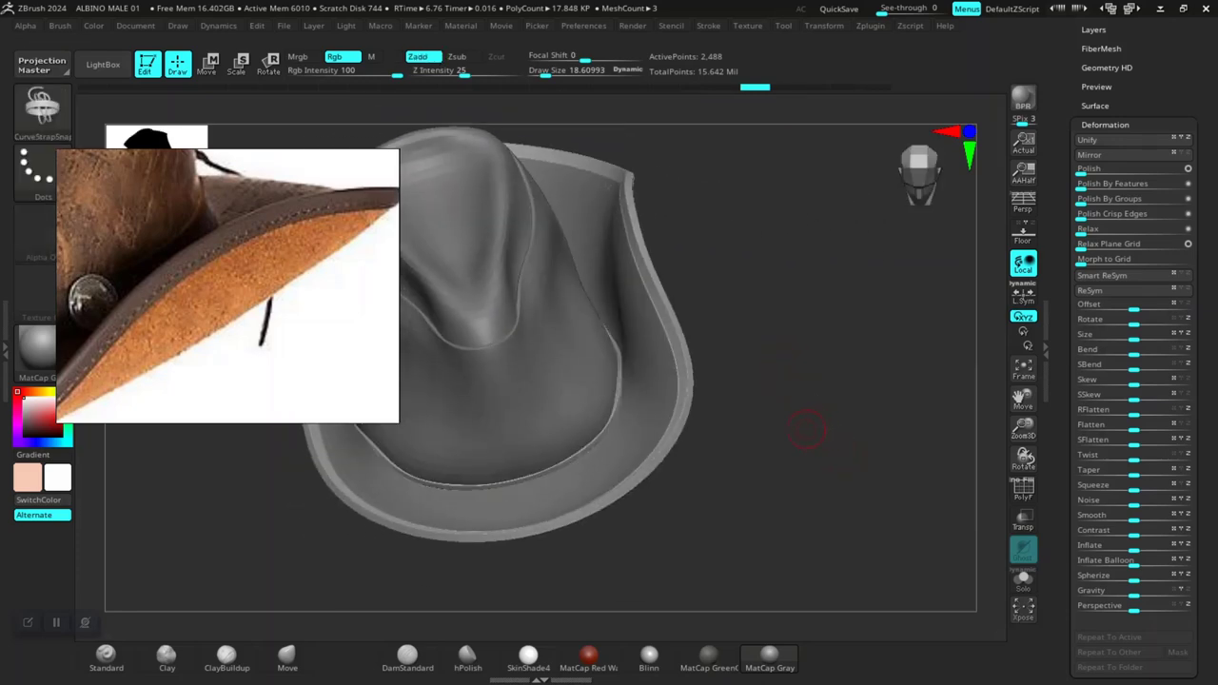
alt+right_drag(805, 428, 740, 463)
Step: Make PM3D_Sphere3D3_2 the active brim piece and show its polygon wireframe
key(ctrl+z)
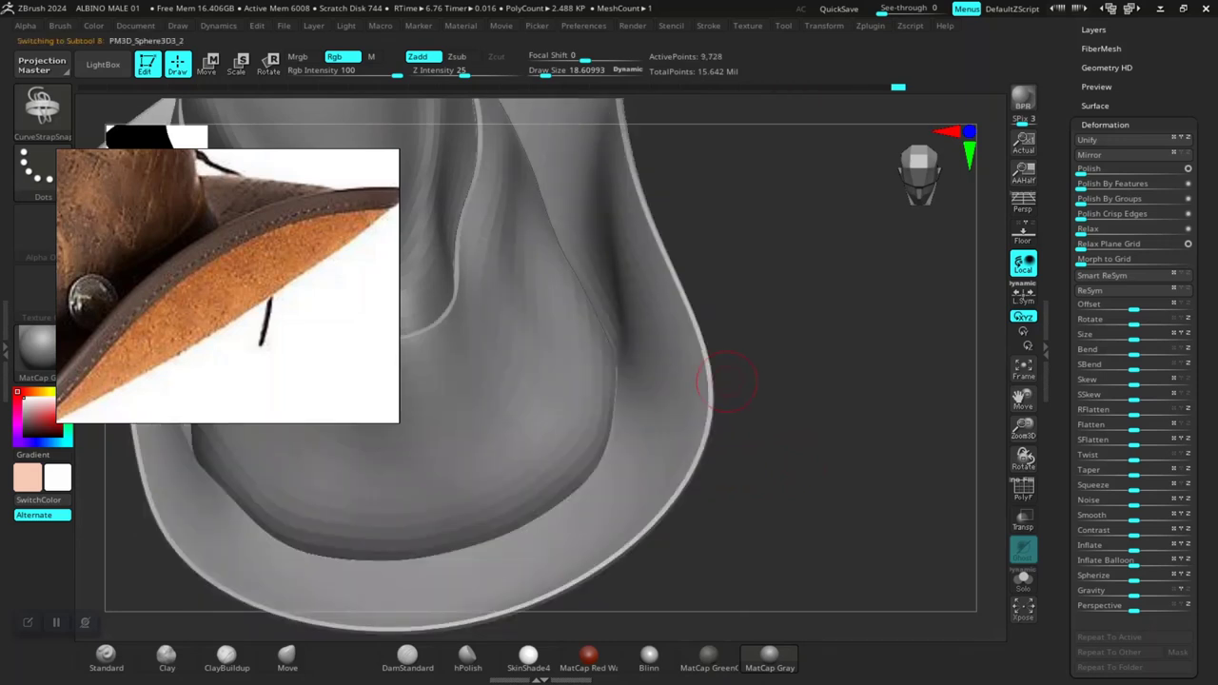
scroll(1132, 285, up, 10)
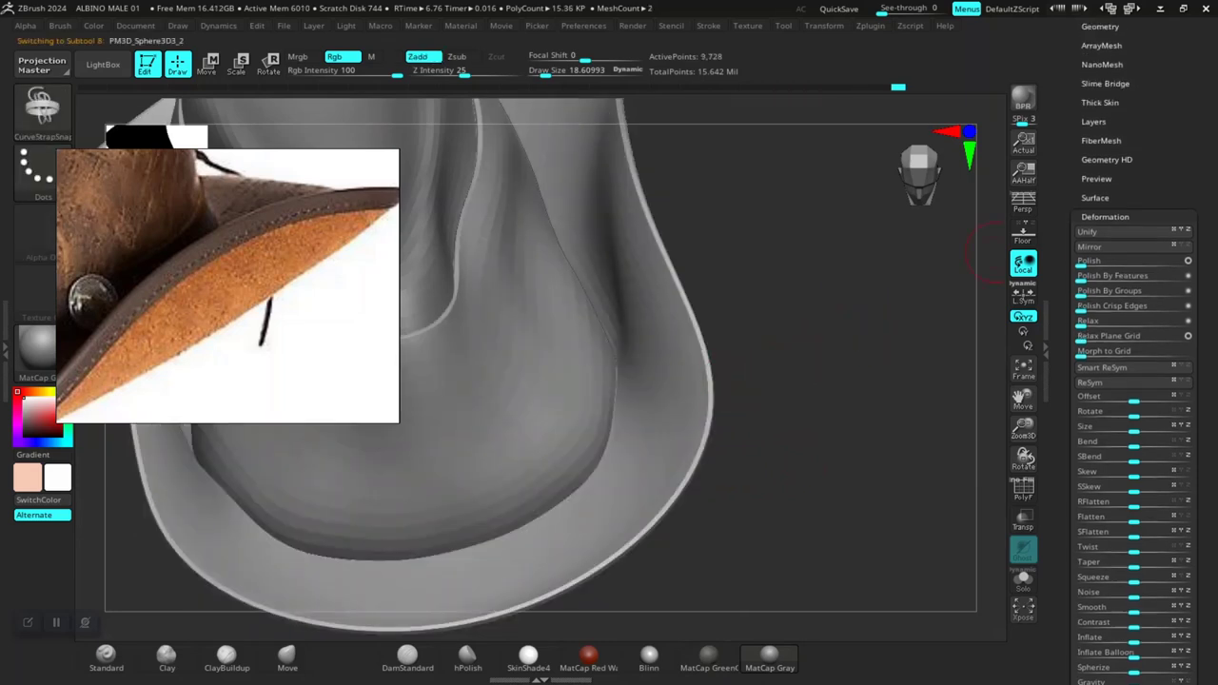
scroll(1133, 380, down, 1)
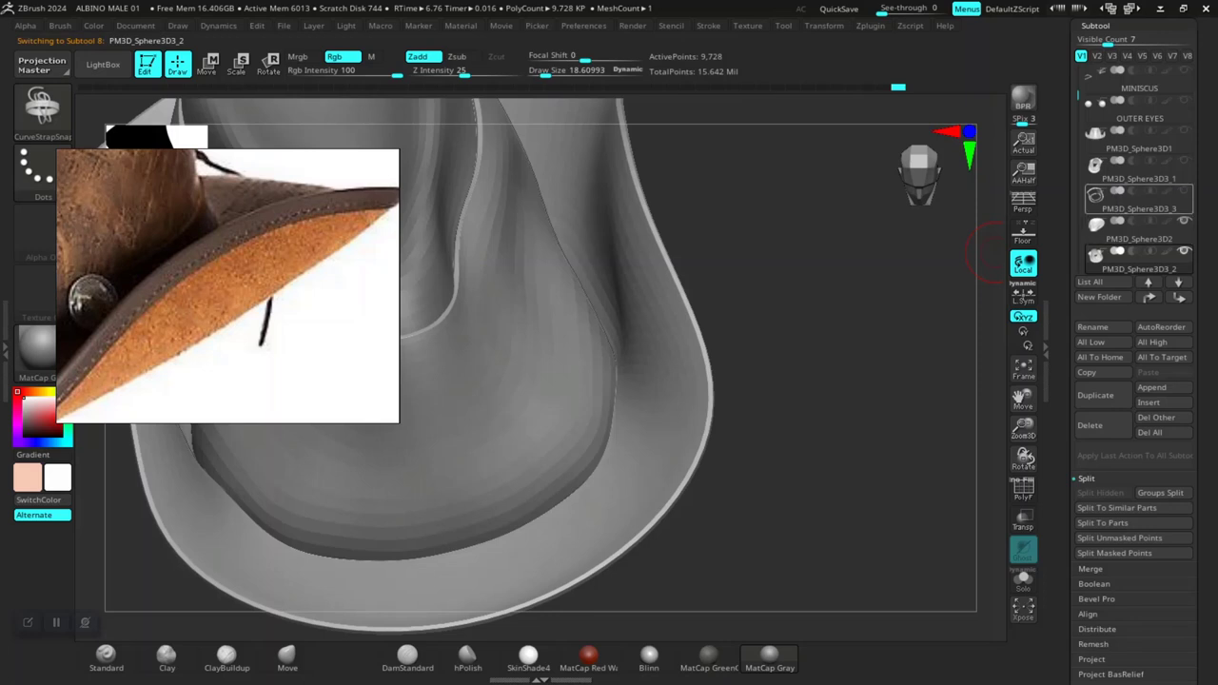
click(1138, 255)
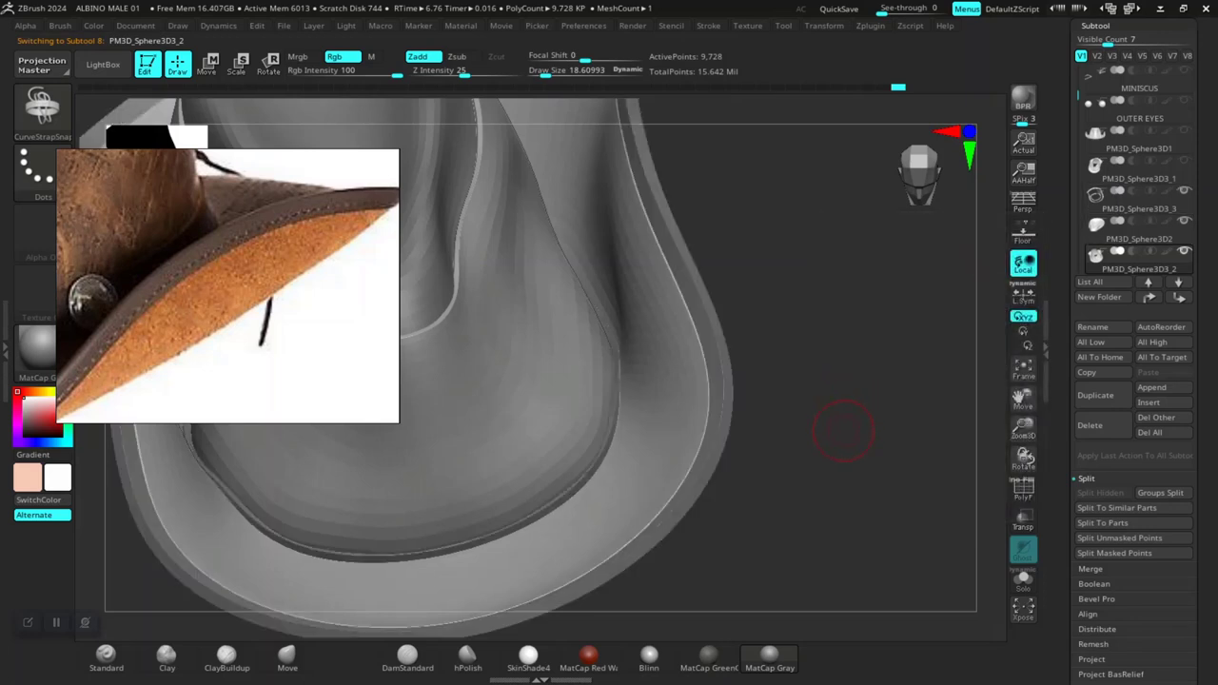
key(shift+f)
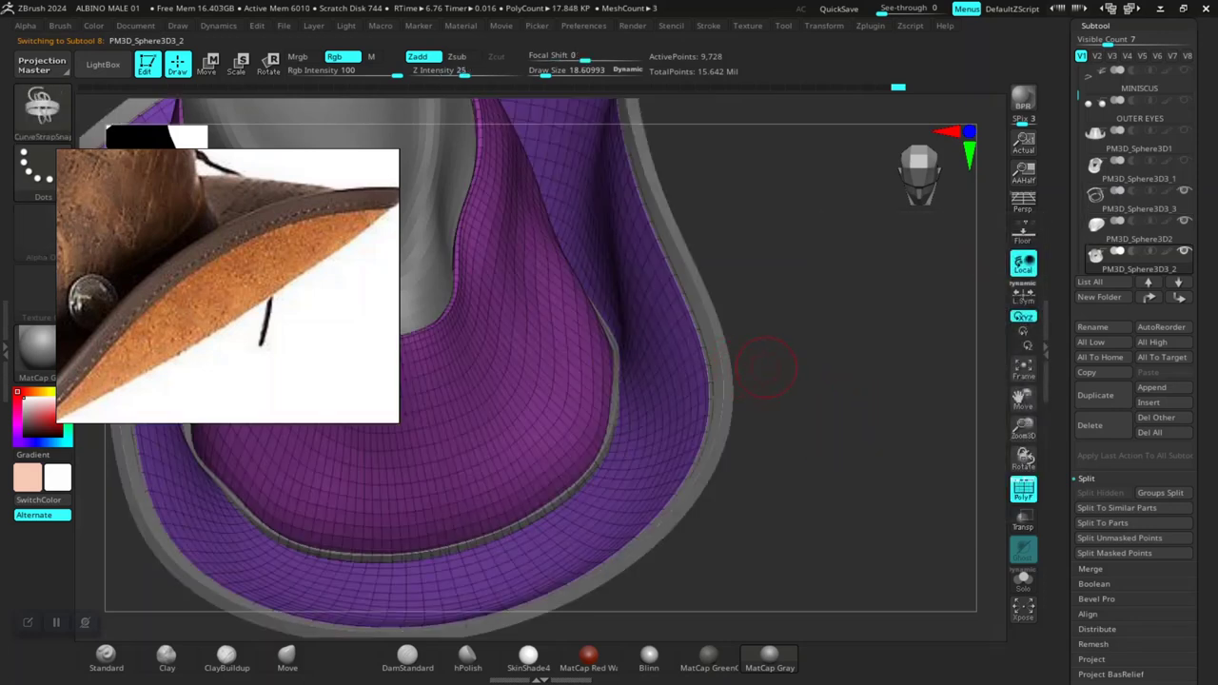
Step: Reshape the inner brim wall down and outward to the right with the Move brush
click(288, 657)
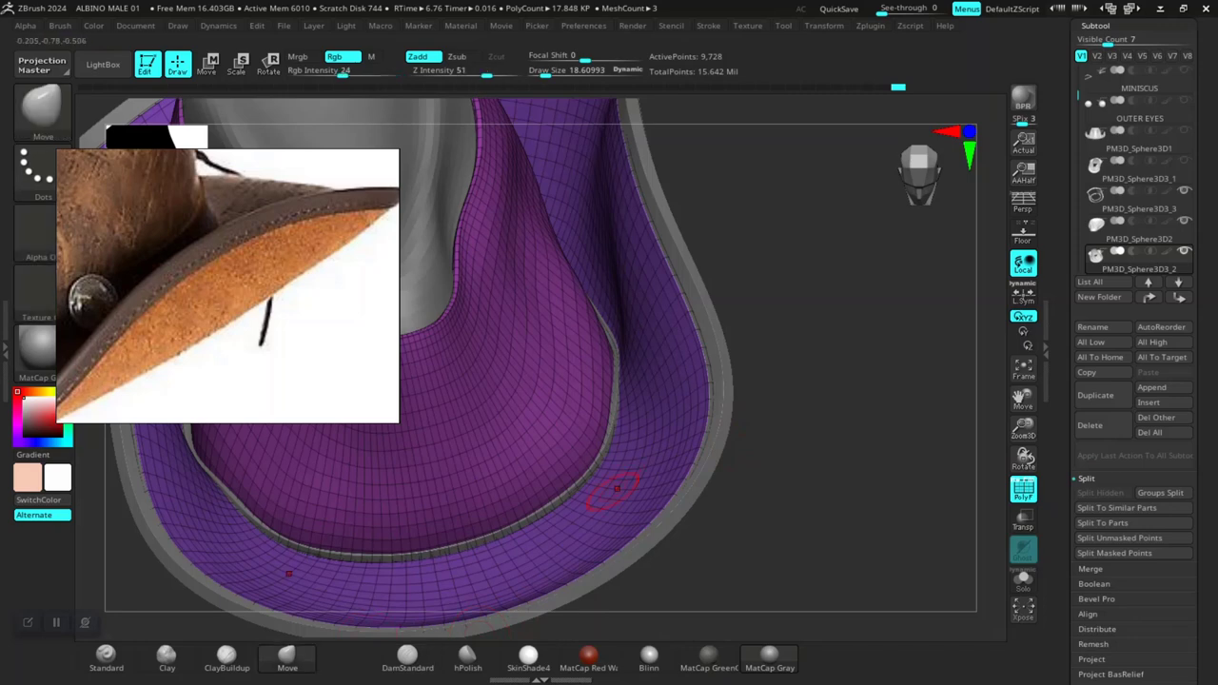
mouse_move(600, 509)
mouse_down()
mouse_move(666, 428)
mouse_move(745, 413)
mouse_up()
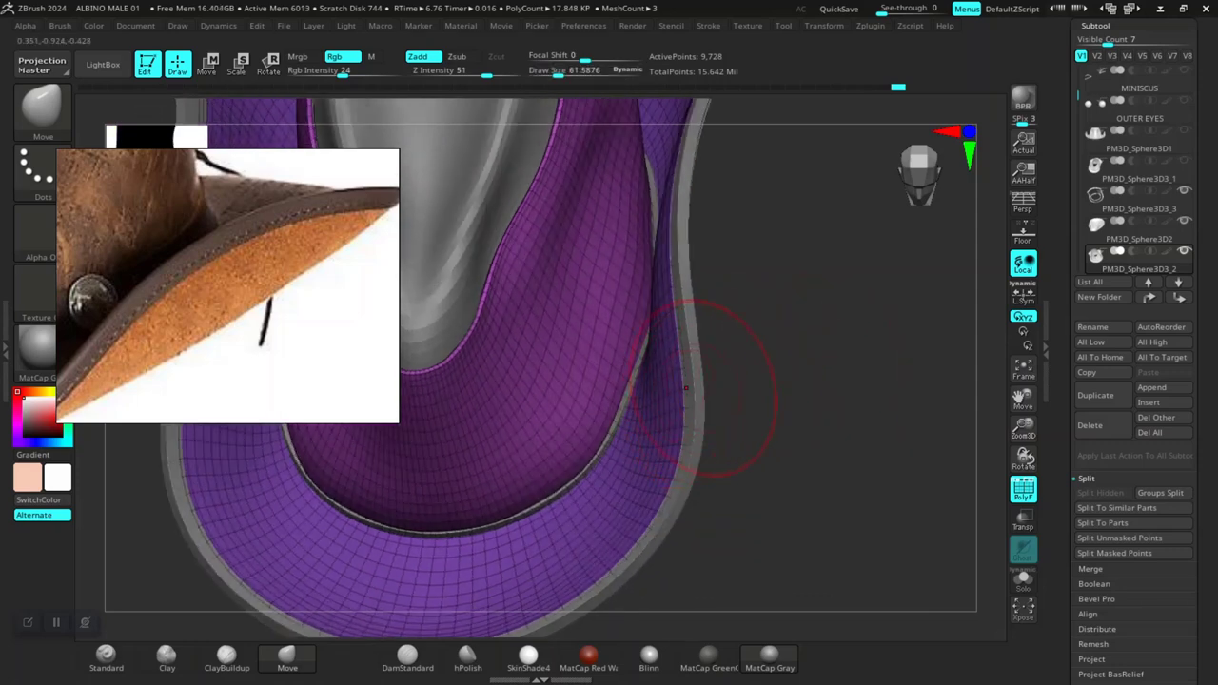
drag(685, 387, 789, 449)
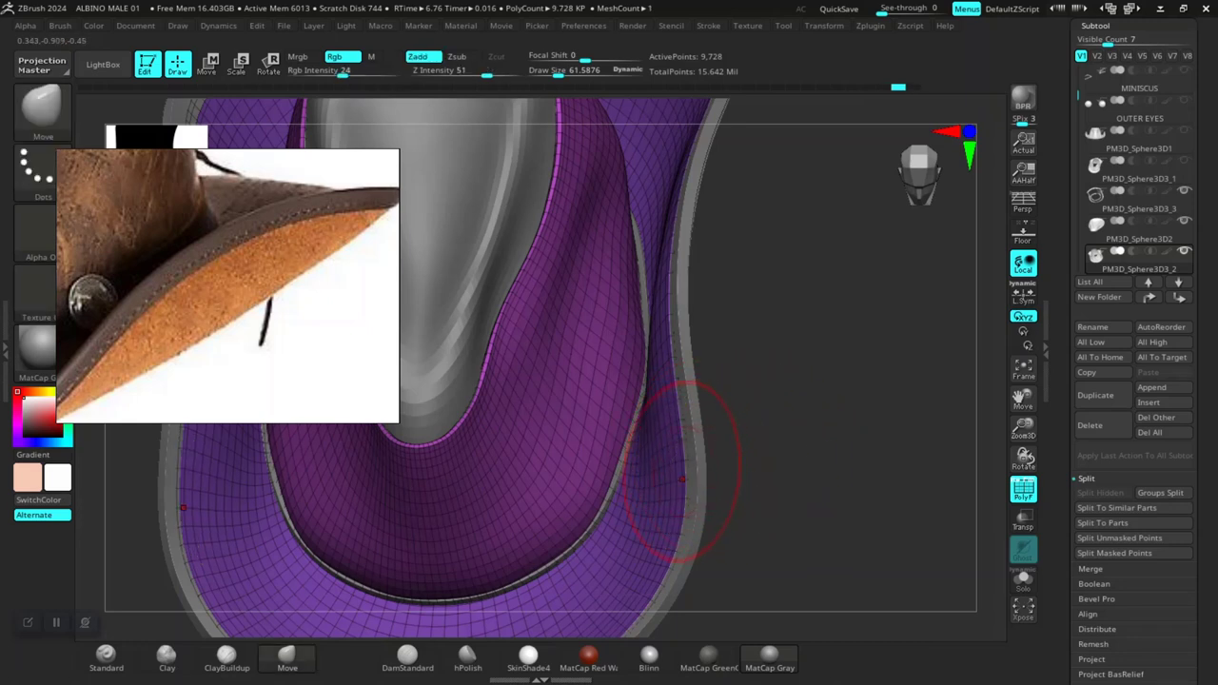
drag(771, 448, 778, 452)
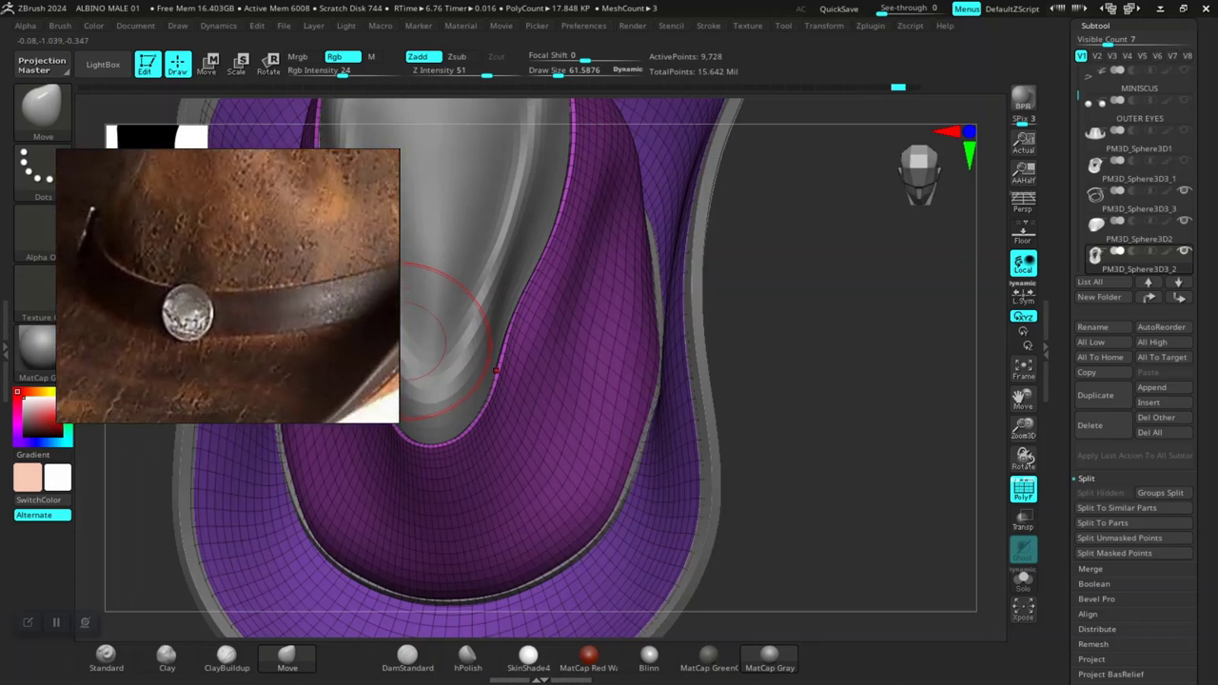
drag(609, 381, 738, 400)
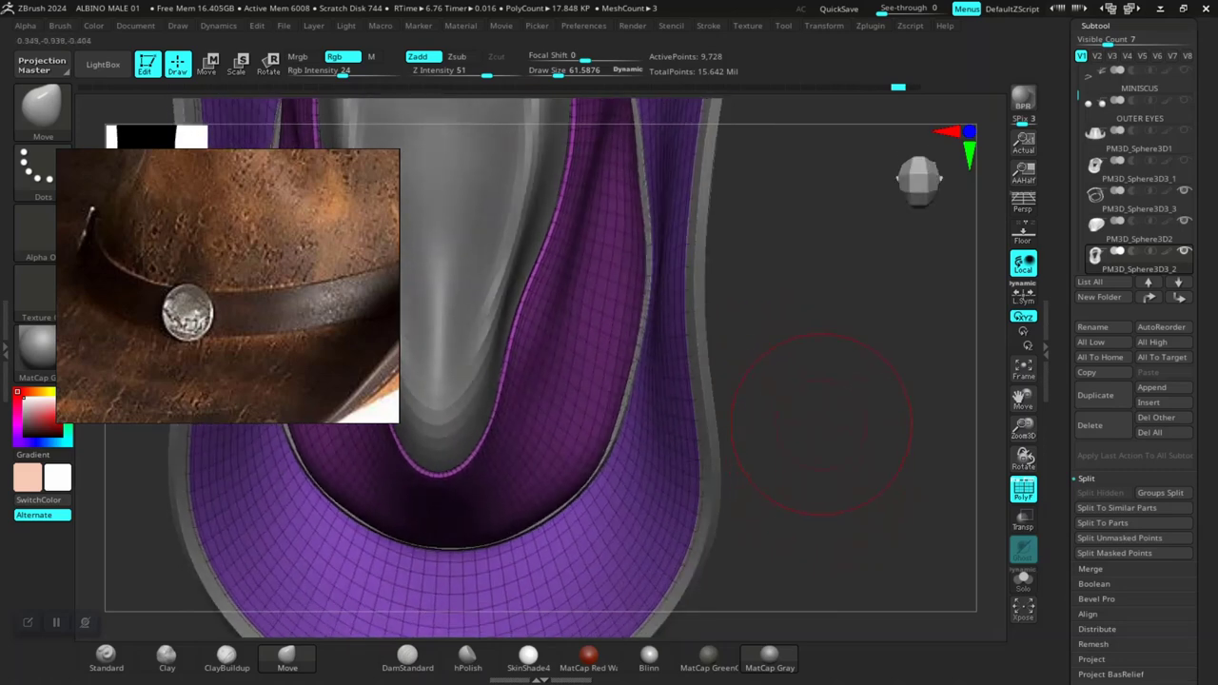
Step: Orbit around the crown edge, hide the wireframe, and dismiss the dynamic subdivision prompt
drag(820, 416, 697, 439)
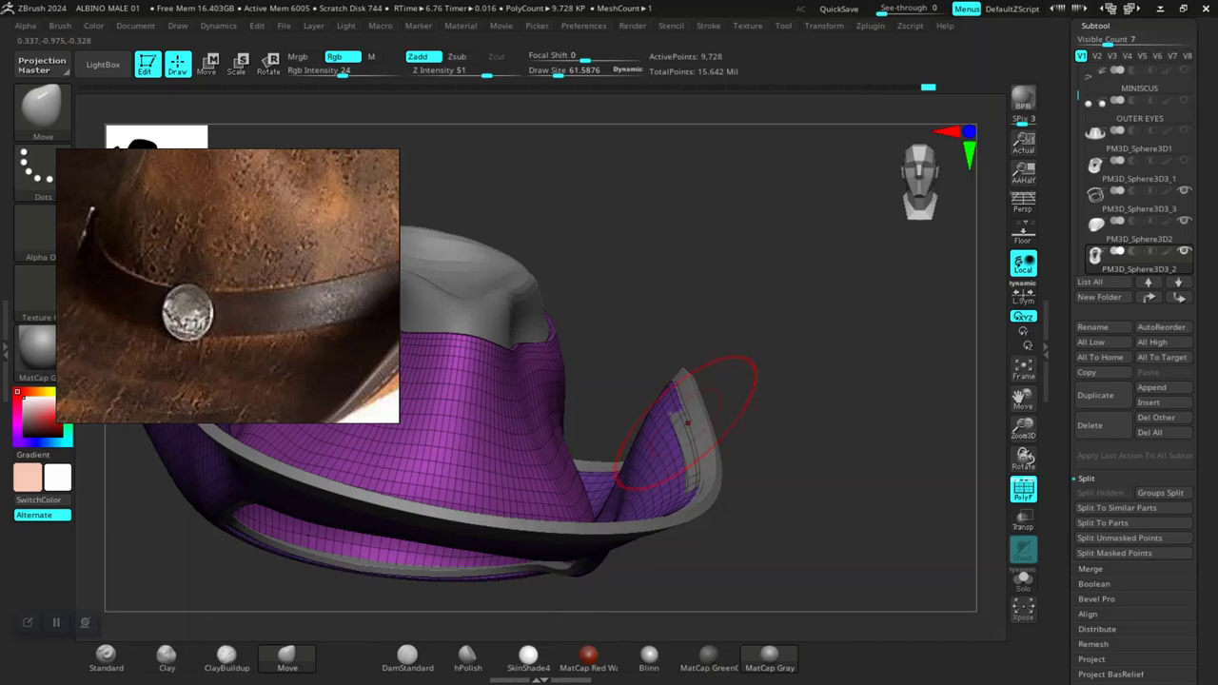
mouse_move(747, 376)
mouse_down()
mouse_move(734, 231)
mouse_move(734, 314)
mouse_up()
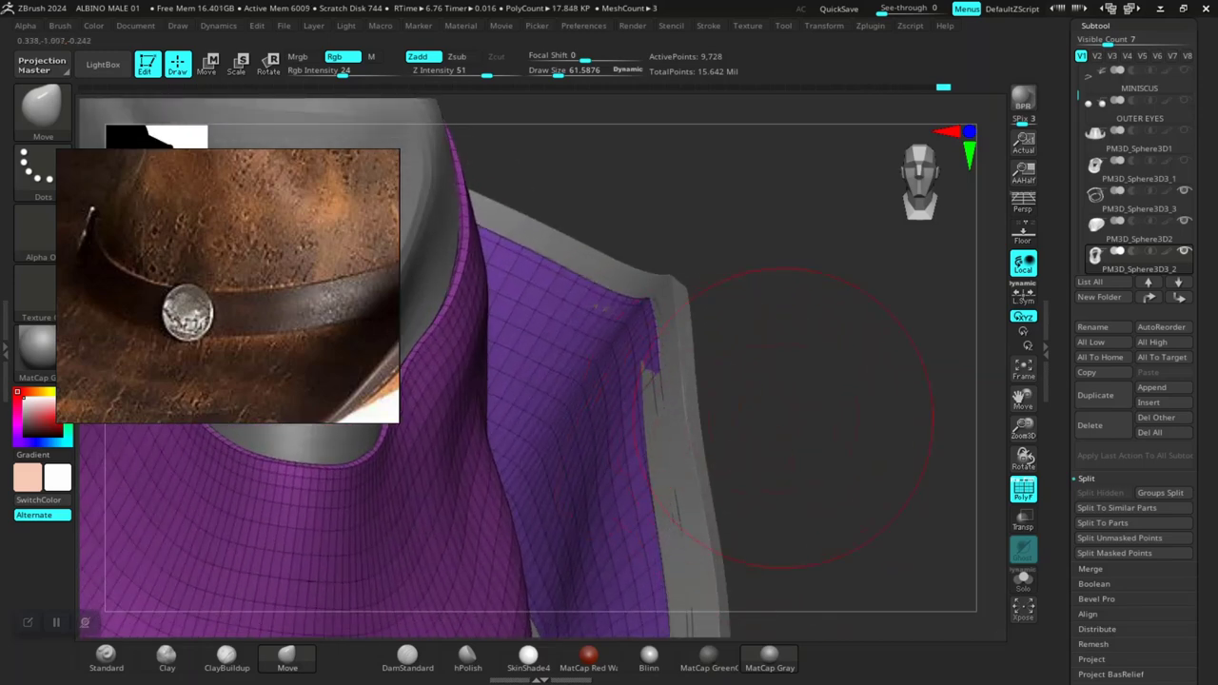
mouse_move(781, 419)
mouse_down()
mouse_move(664, 390)
mouse_move(672, 415)
mouse_up()
mouse_move(760, 376)
mouse_down()
mouse_move(769, 404)
mouse_move(752, 328)
mouse_up()
key(ctrl)
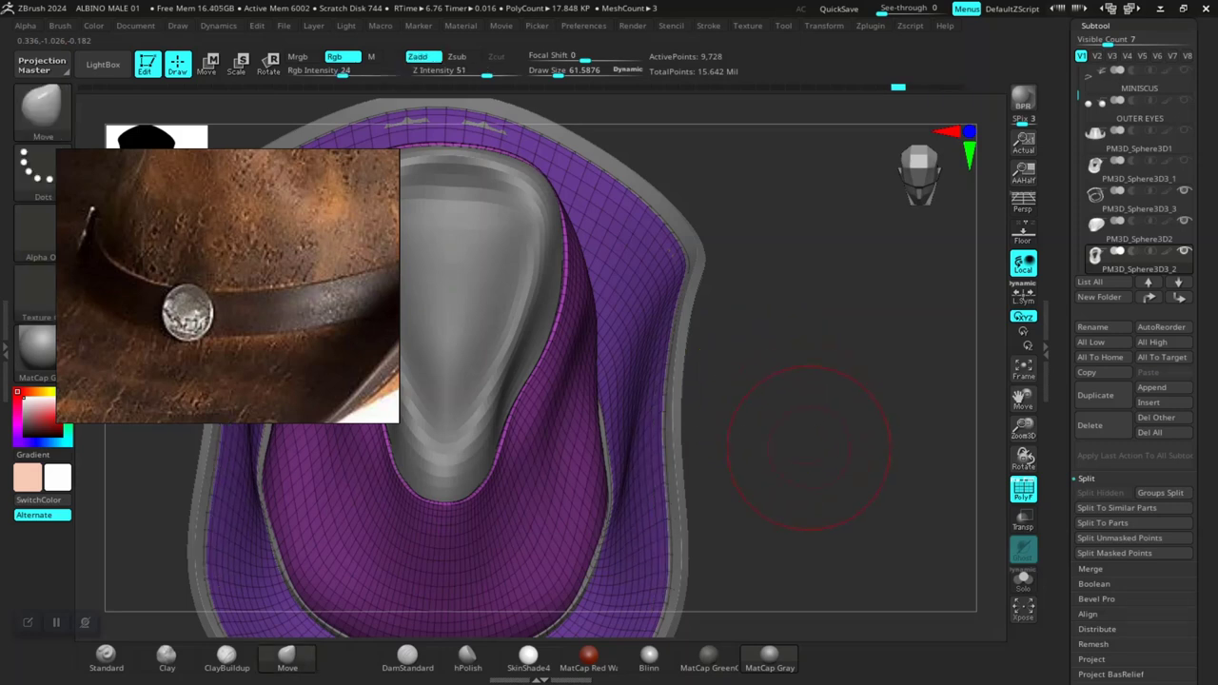
key(shift+f)
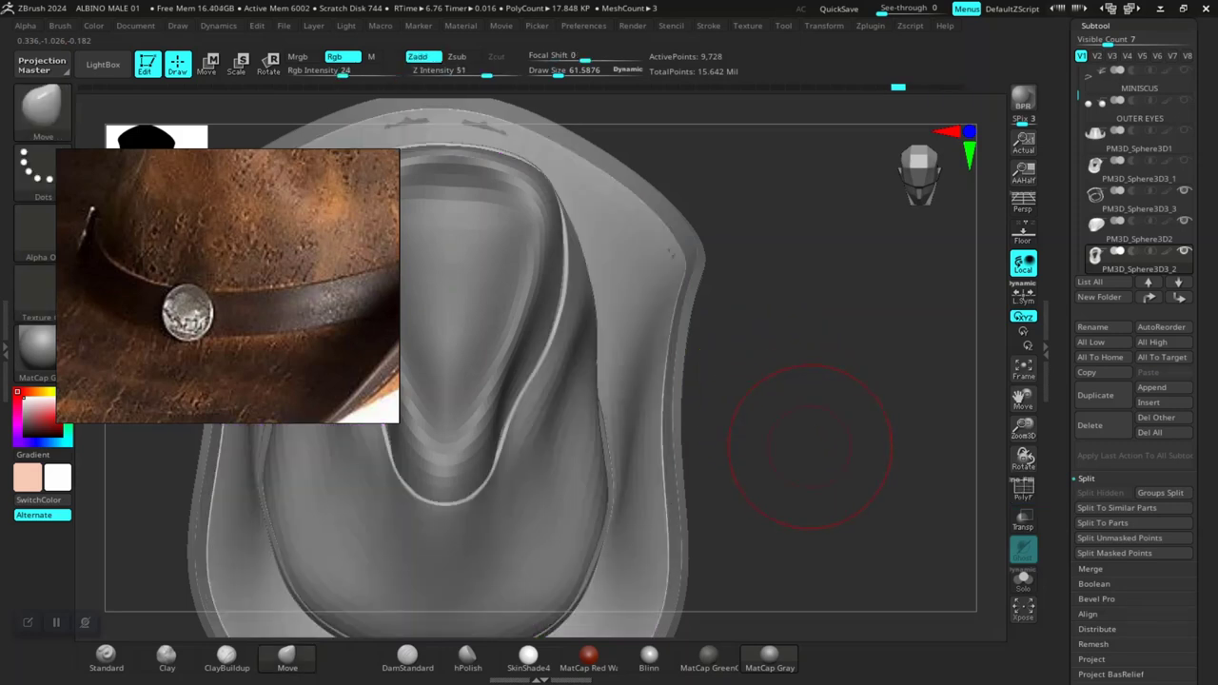
key(d)
key(Escape)
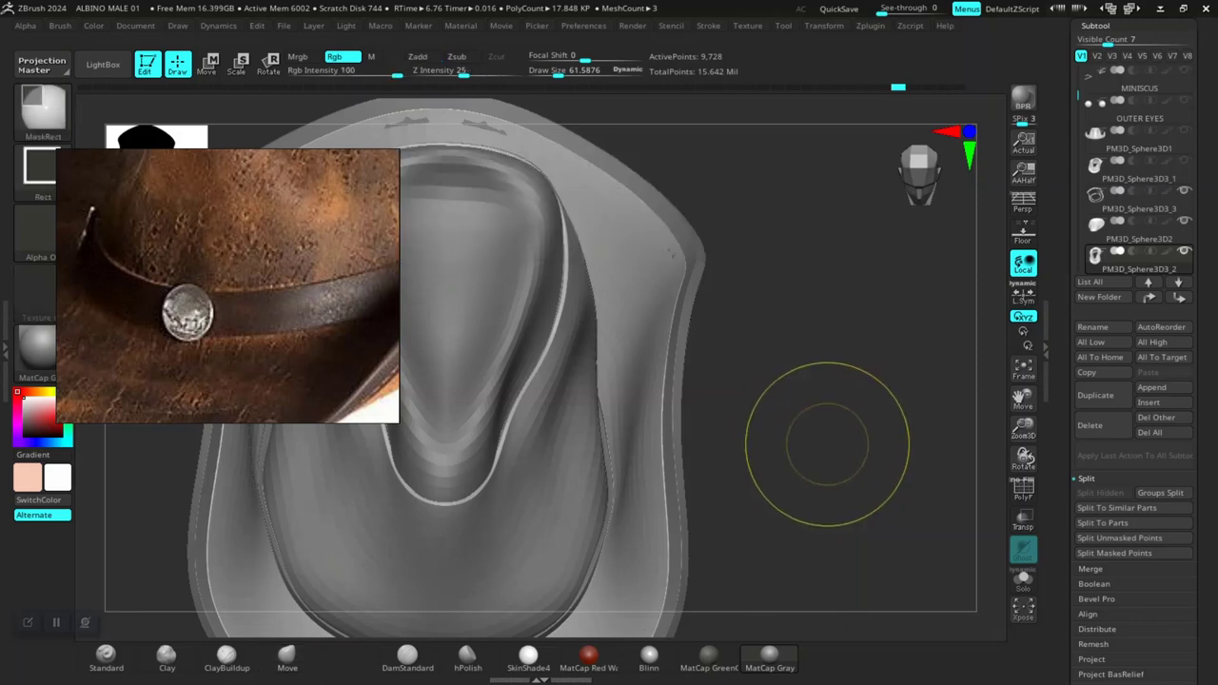
Step: Show only the crown piece and rotate around its edge to inspect it
drag(828, 442, 762, 419)
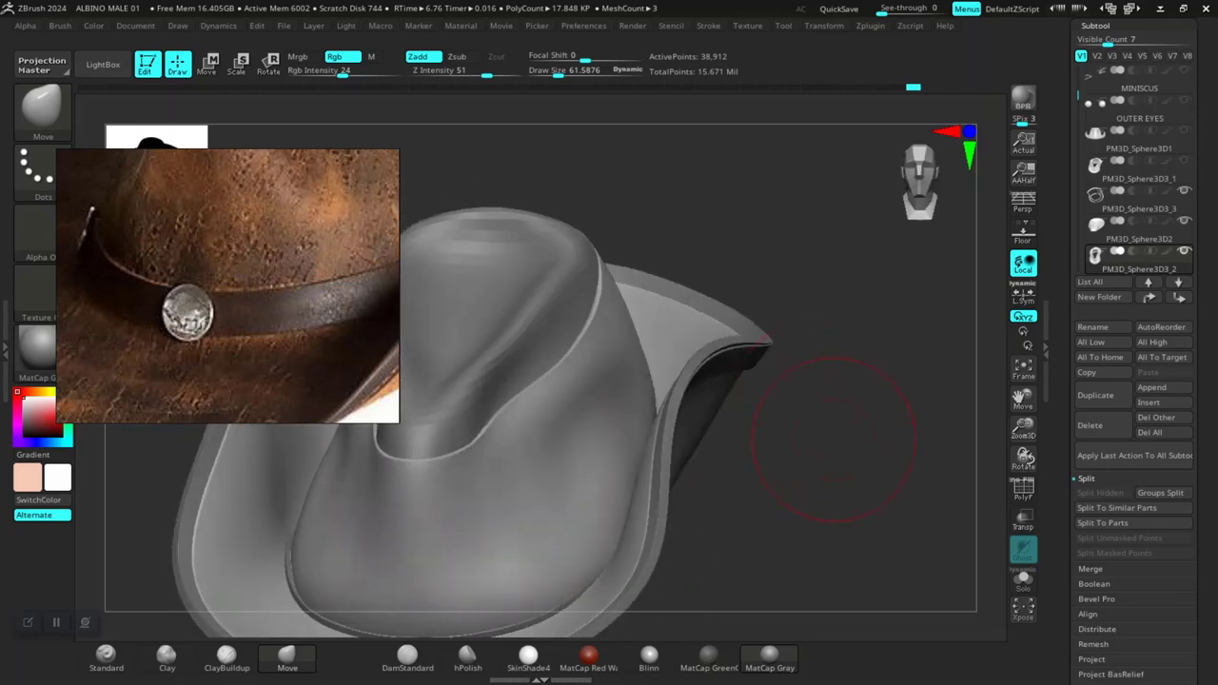
drag(829, 448, 816, 430)
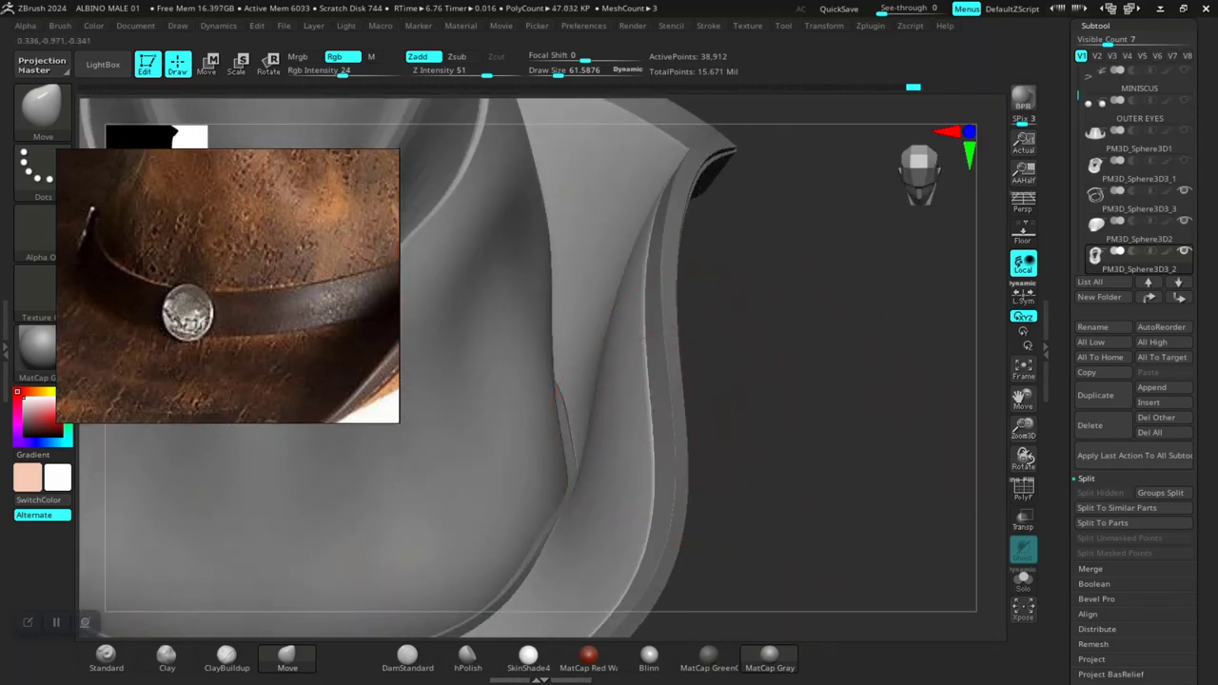
ctrl+alt+shift+click(651, 399)
ctrl+alt+shift+click(645, 325)
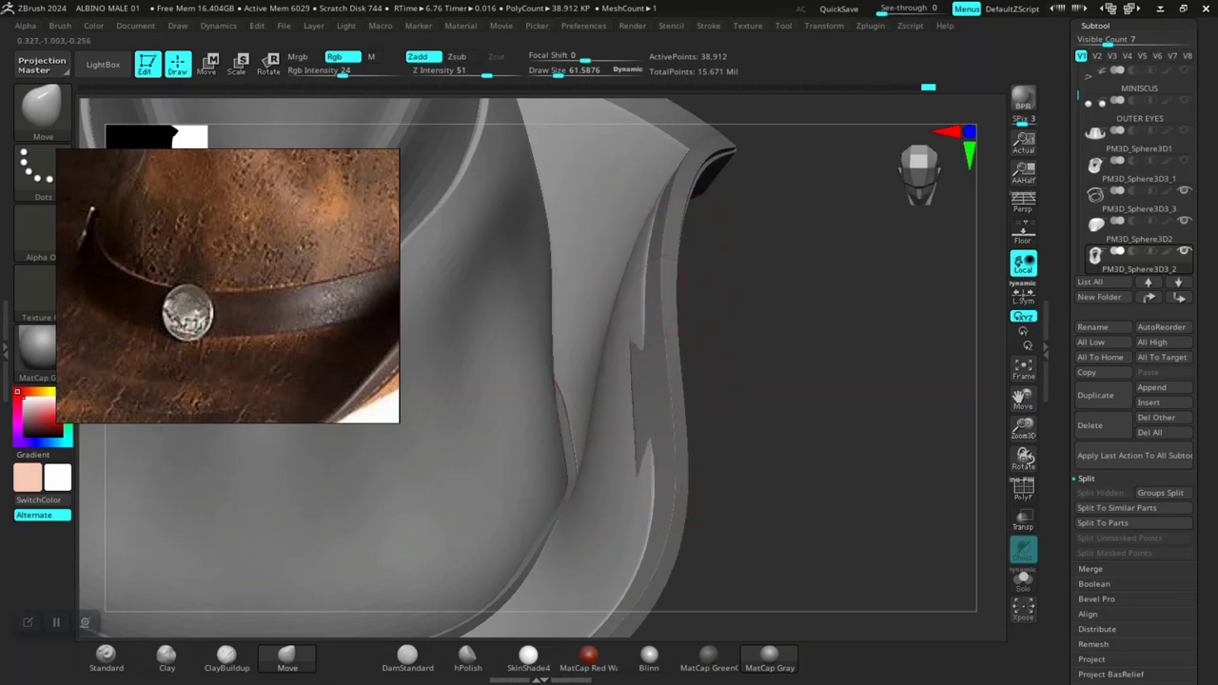
ctrl+alt+shift+drag(680, 152, 567, 371)
drag(724, 419, 762, 428)
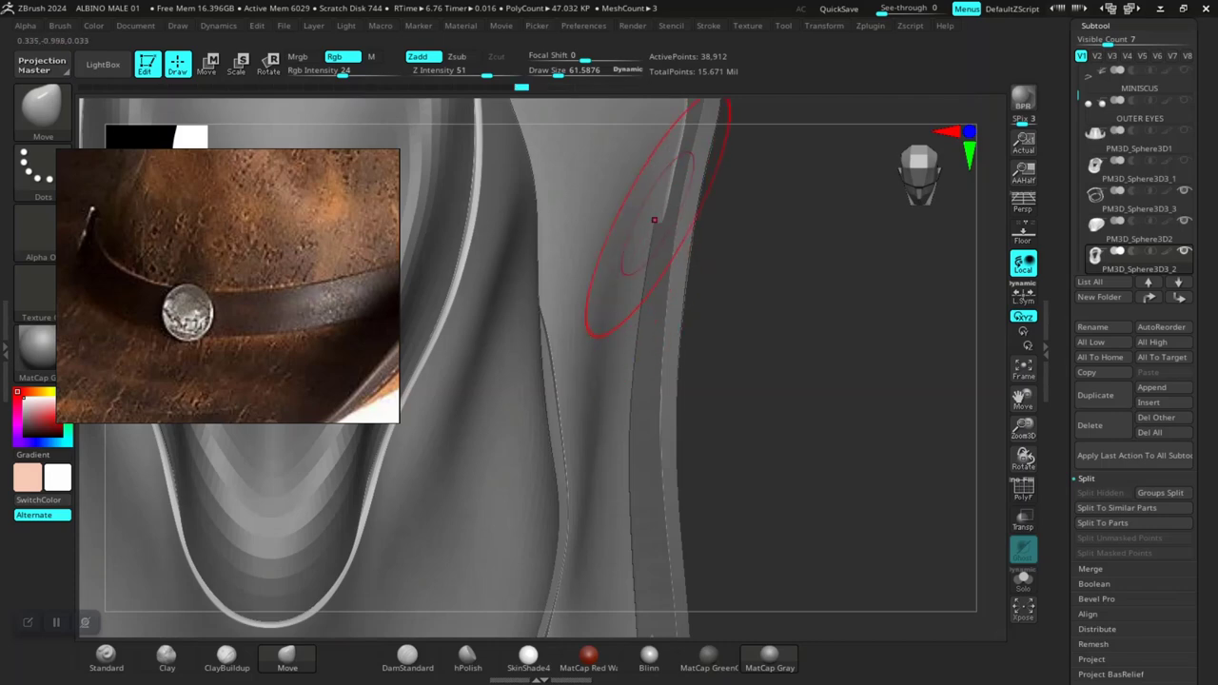
mouse_move(664, 220)
mouse_down()
mouse_move(747, 438)
mouse_move(780, 411)
mouse_up()
Step: Inspect the inner rim, crown front, and brim edge from several angles
drag(692, 445, 667, 381)
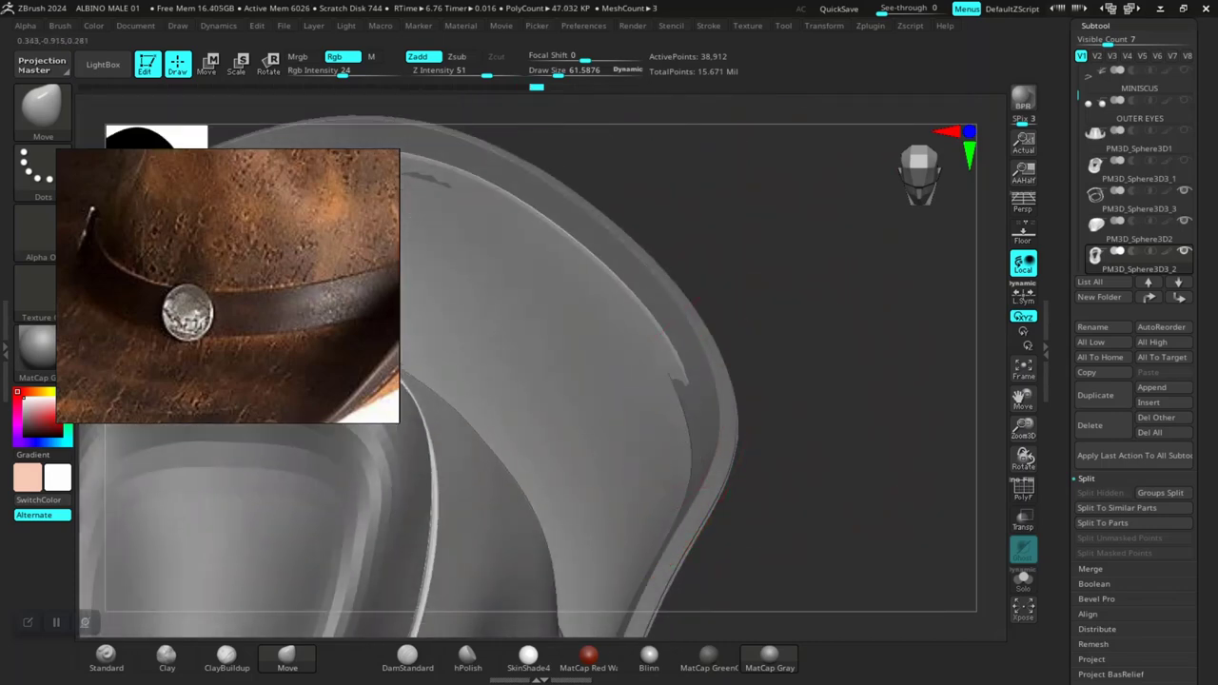
mouse_move(709, 283)
mouse_down()
mouse_move(1009, 237)
mouse_move(685, 403)
mouse_move(781, 366)
mouse_up()
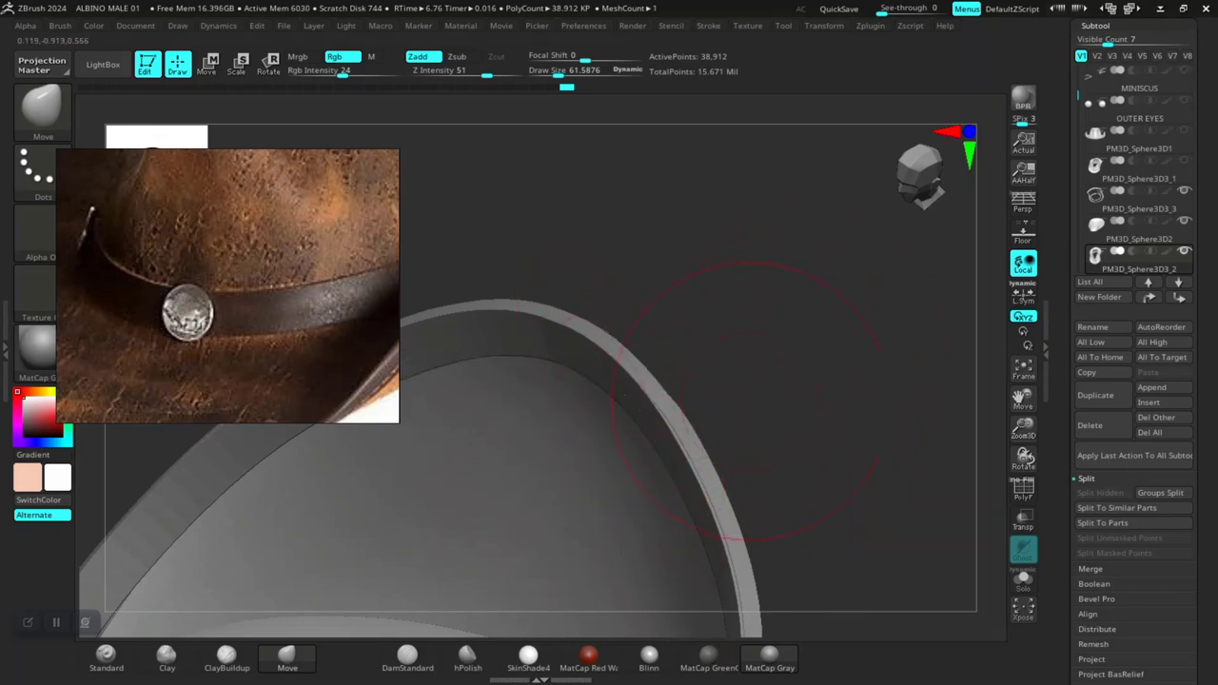
mouse_move(745, 400)
mouse_down()
mouse_move(724, 448)
mouse_move(843, 353)
mouse_move(856, 419)
mouse_move(828, 405)
mouse_move(823, 351)
mouse_up()
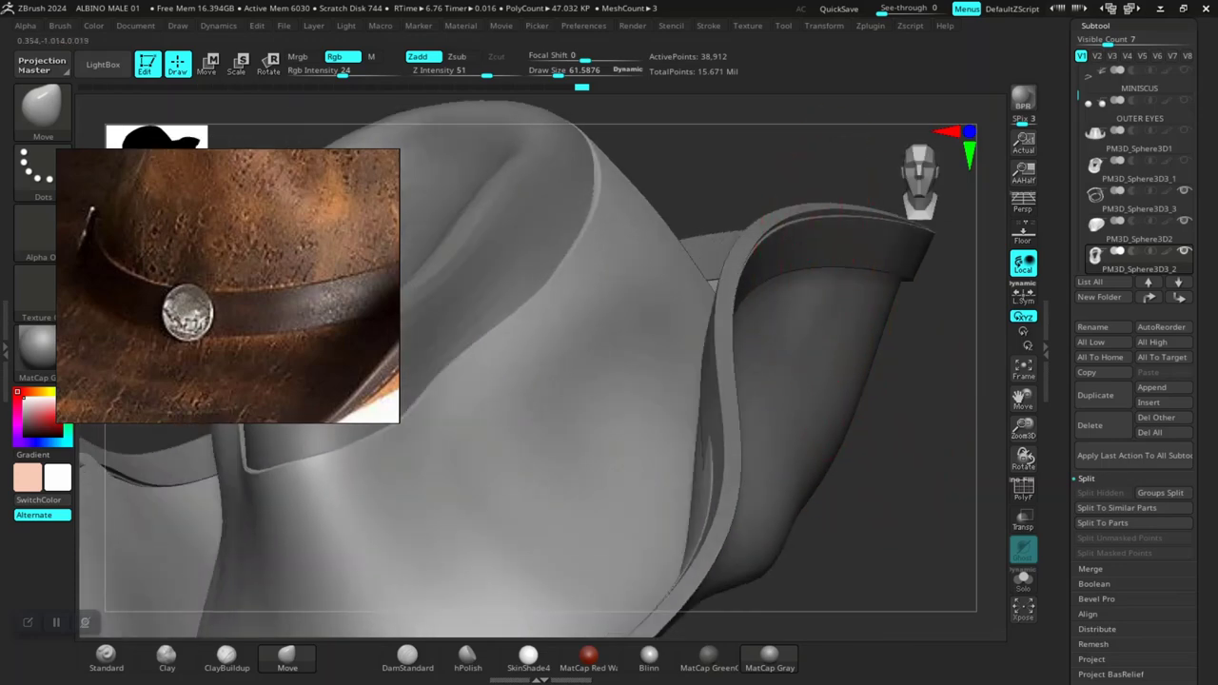
mouse_move(815, 286)
mouse_down()
mouse_move(838, 314)
mouse_move(811, 361)
mouse_move(686, 338)
mouse_move(667, 313)
mouse_move(695, 186)
mouse_up()
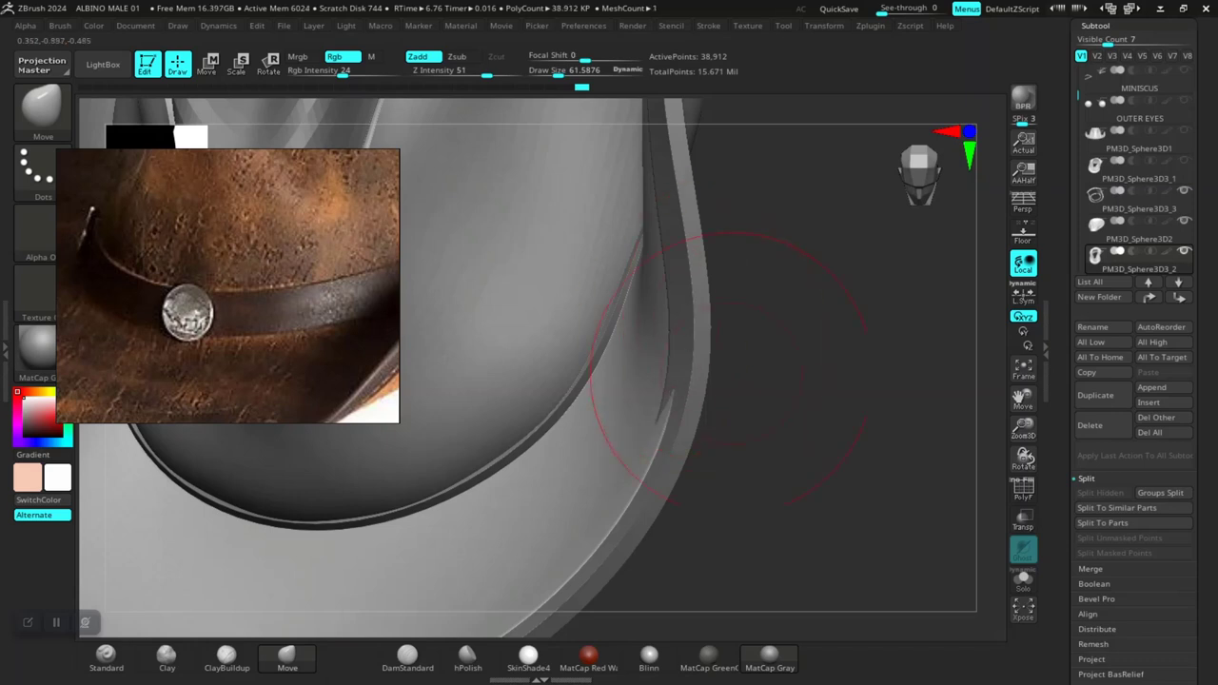
drag(728, 367, 666, 392)
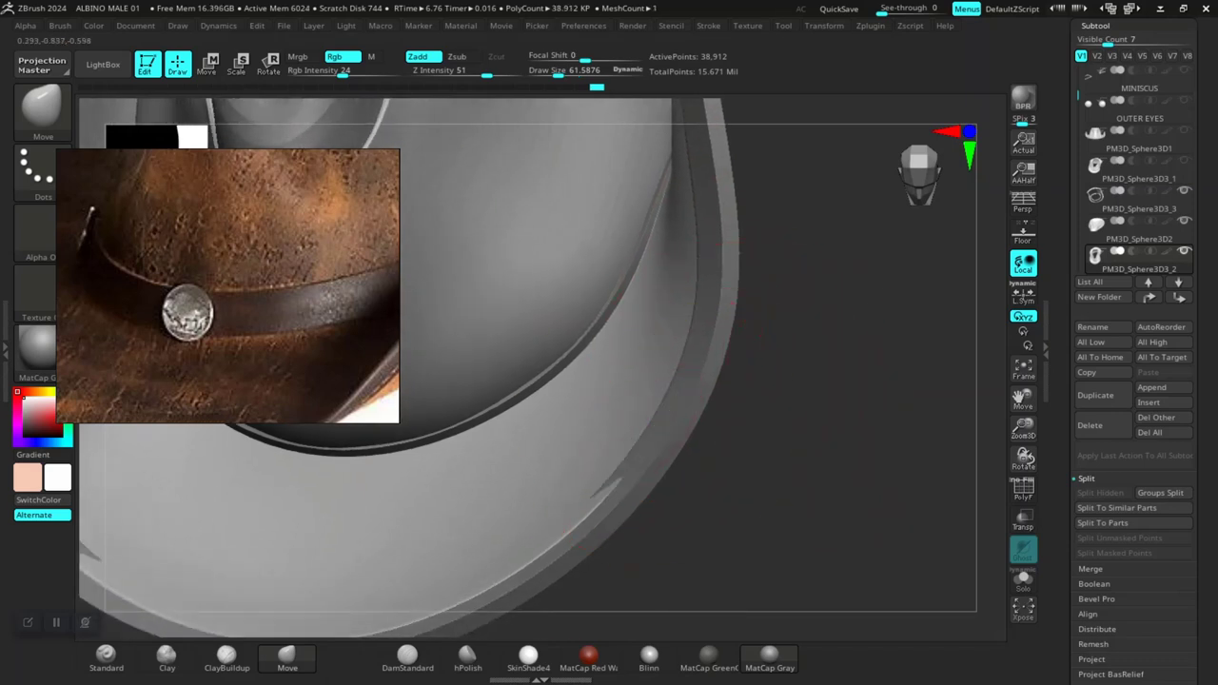
drag(603, 500, 598, 504)
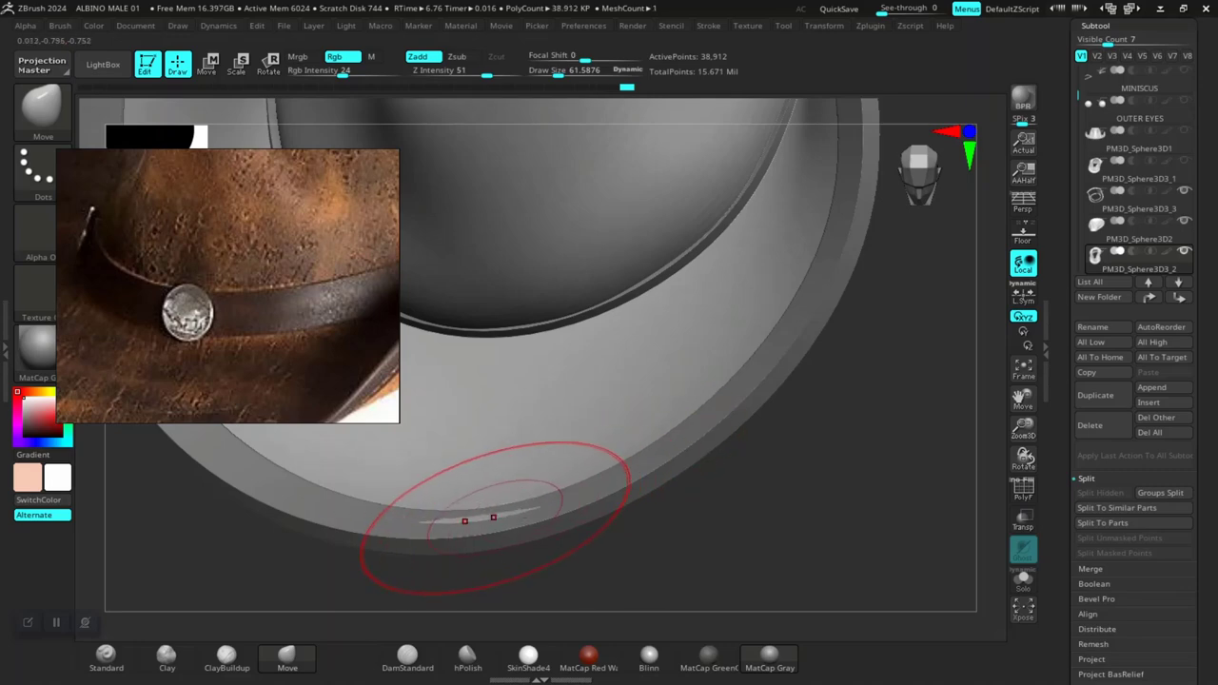
drag(667, 561, 634, 468)
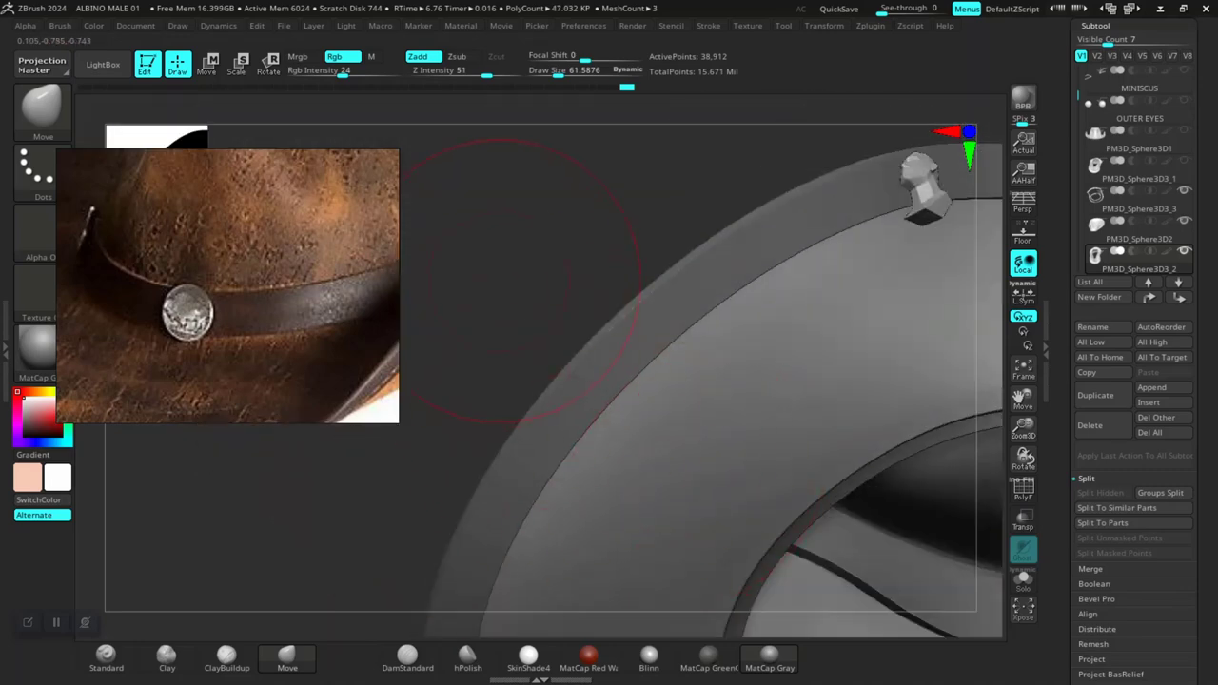
mouse_move(519, 281)
mouse_down()
mouse_move(714, 333)
mouse_move(770, 434)
mouse_up()
key(ctrl)
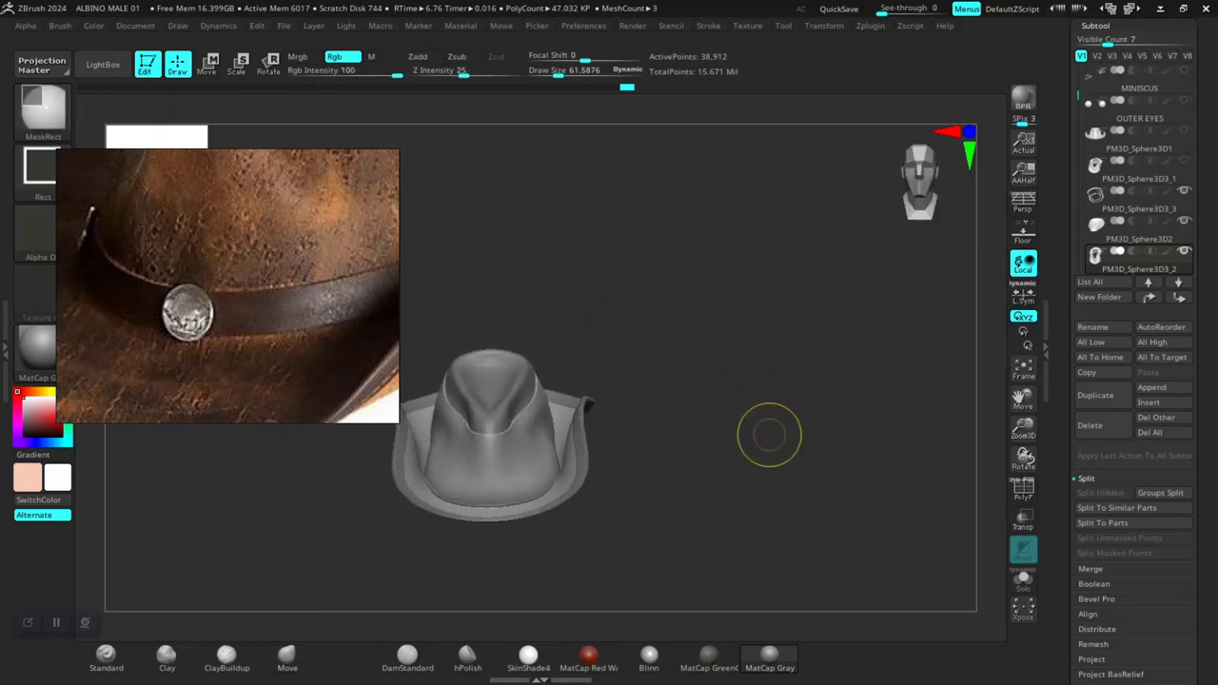
Step: Save over ALBINO MALE 01.ZPR, then view the crown from a three-quarter angle
key(ctrl+s)
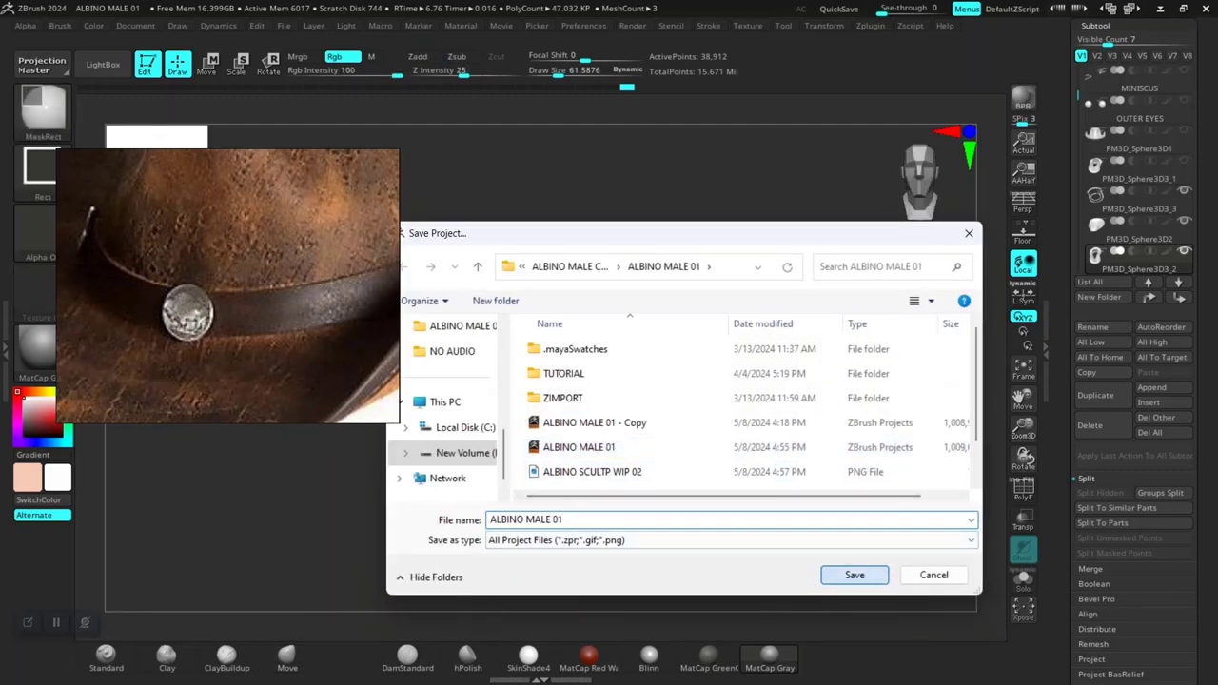
key(Return)
key(Left)
key(Return)
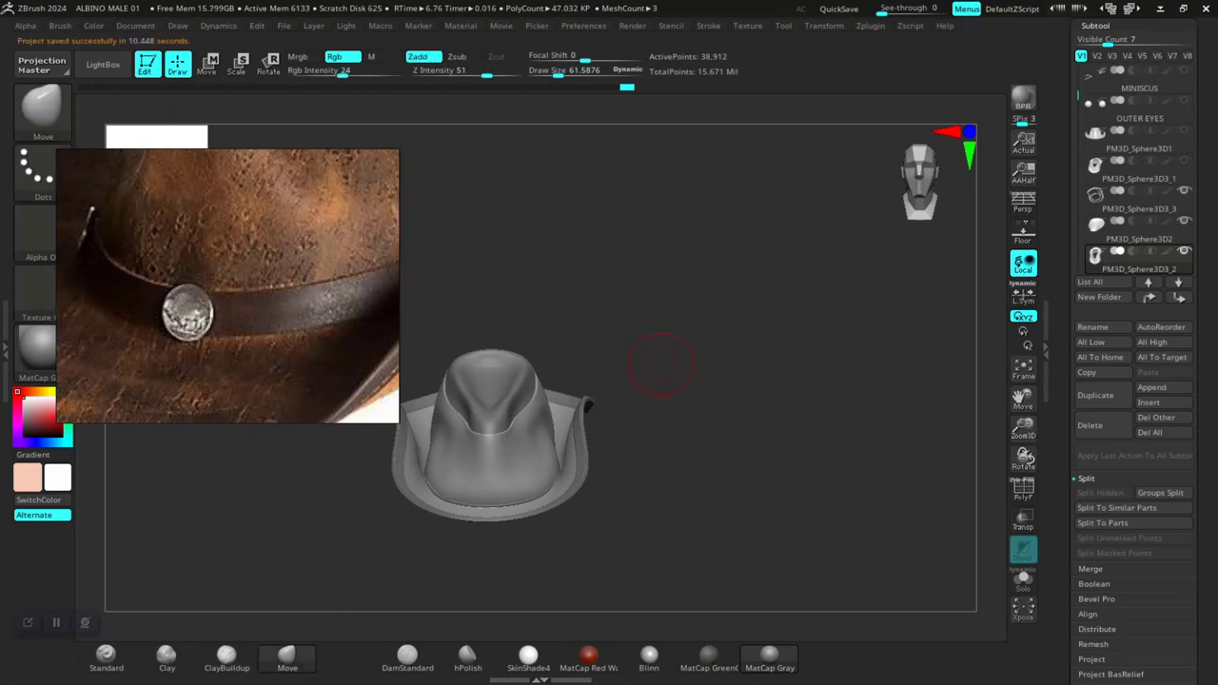
mouse_move(711, 446)
mouse_down()
mouse_move(761, 438)
mouse_move(816, 495)
mouse_up()
mouse_move(818, 419)
mouse_down()
mouse_move(843, 435)
mouse_move(847, 476)
mouse_move(592, 315)
mouse_up()
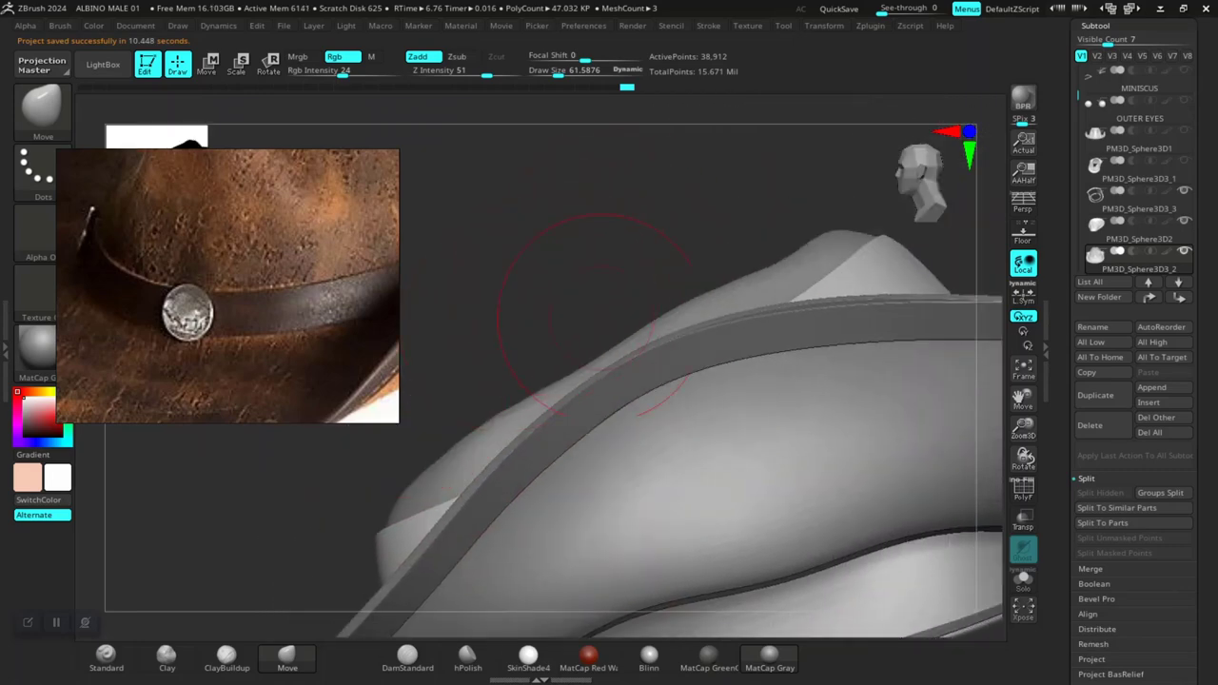
Step: Select the hat band subtool and show it solo with its polygon wireframe visible
alt+click(723, 358)
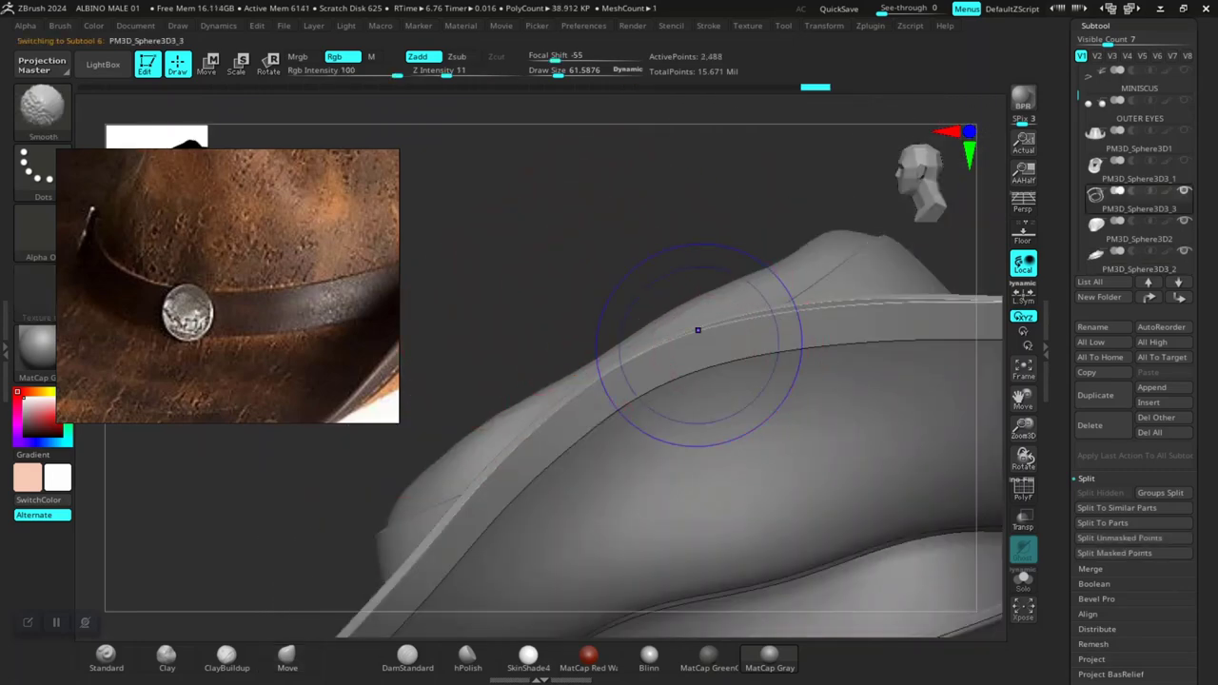
key(shift+f)
mouse_move(620, 272)
mouse_down()
mouse_move(614, 286)
mouse_move(663, 363)
mouse_up()
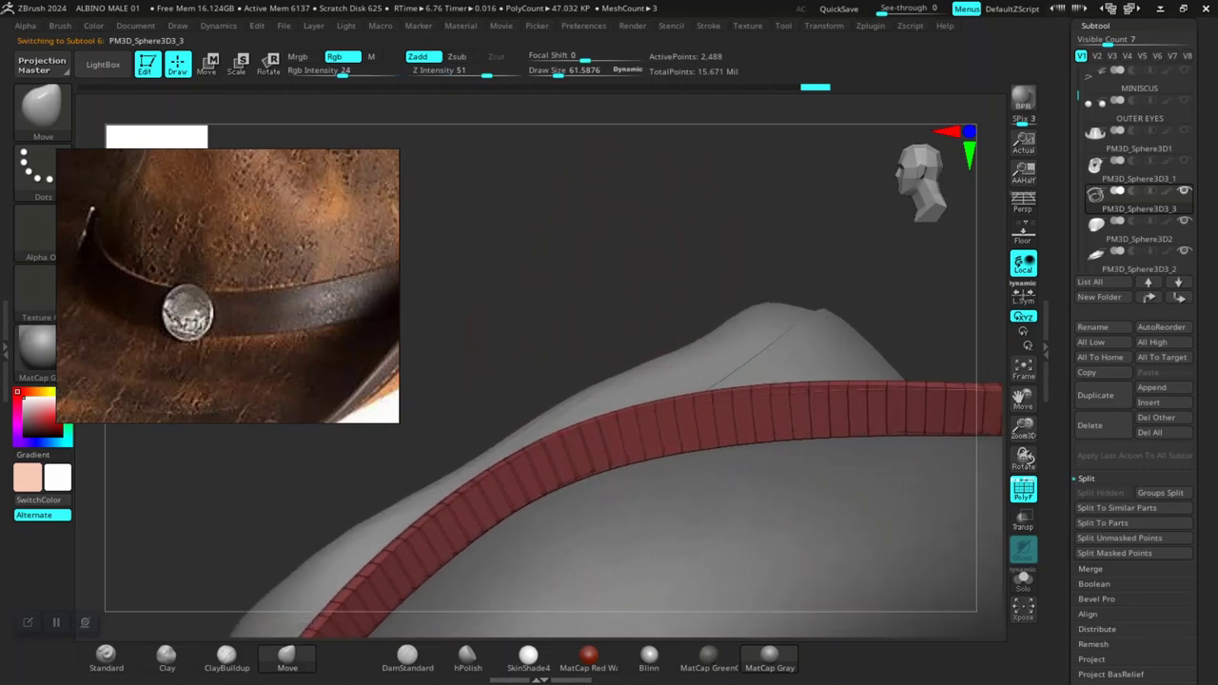
key(space)
drag(666, 288, 614, 288)
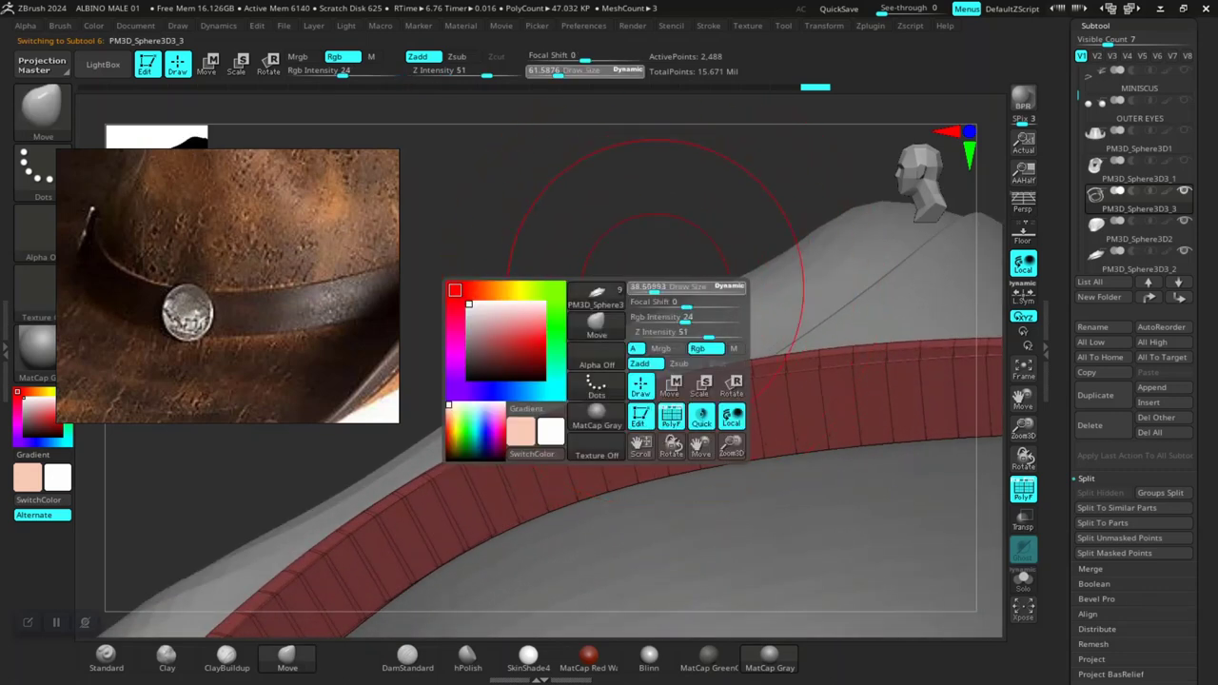
click(1023, 578)
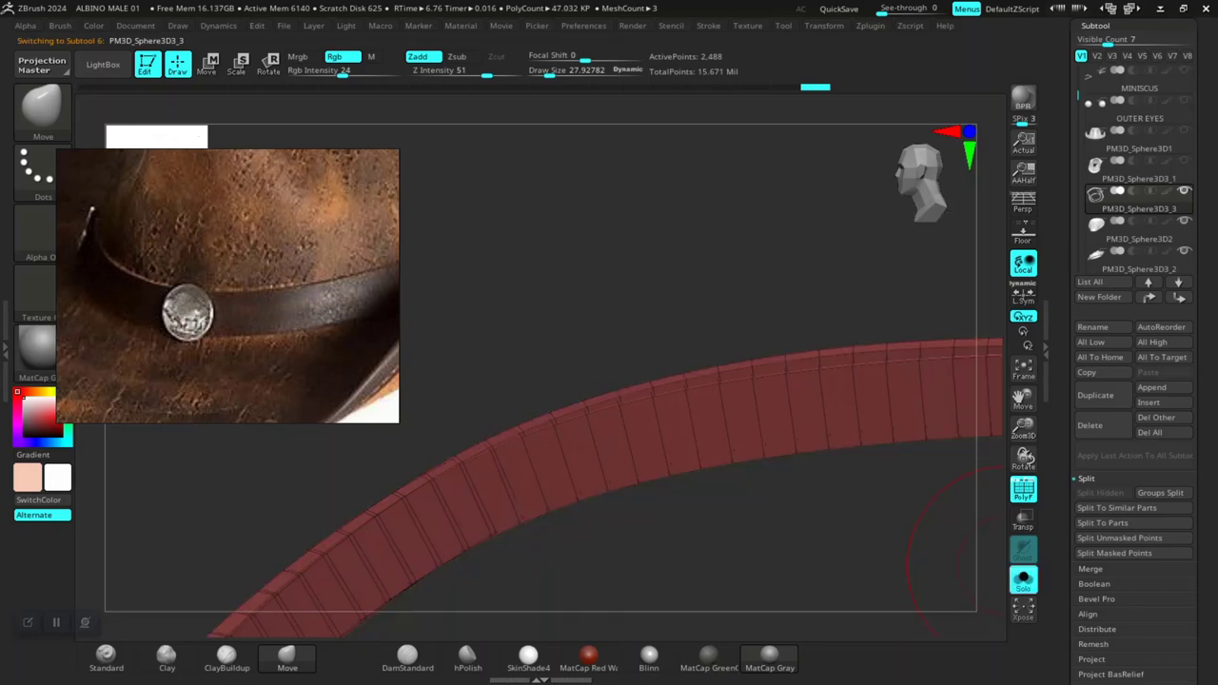
mouse_move(668, 276)
mouse_down()
mouse_move(624, 400)
mouse_move(669, 285)
mouse_move(863, 438)
mouse_up()
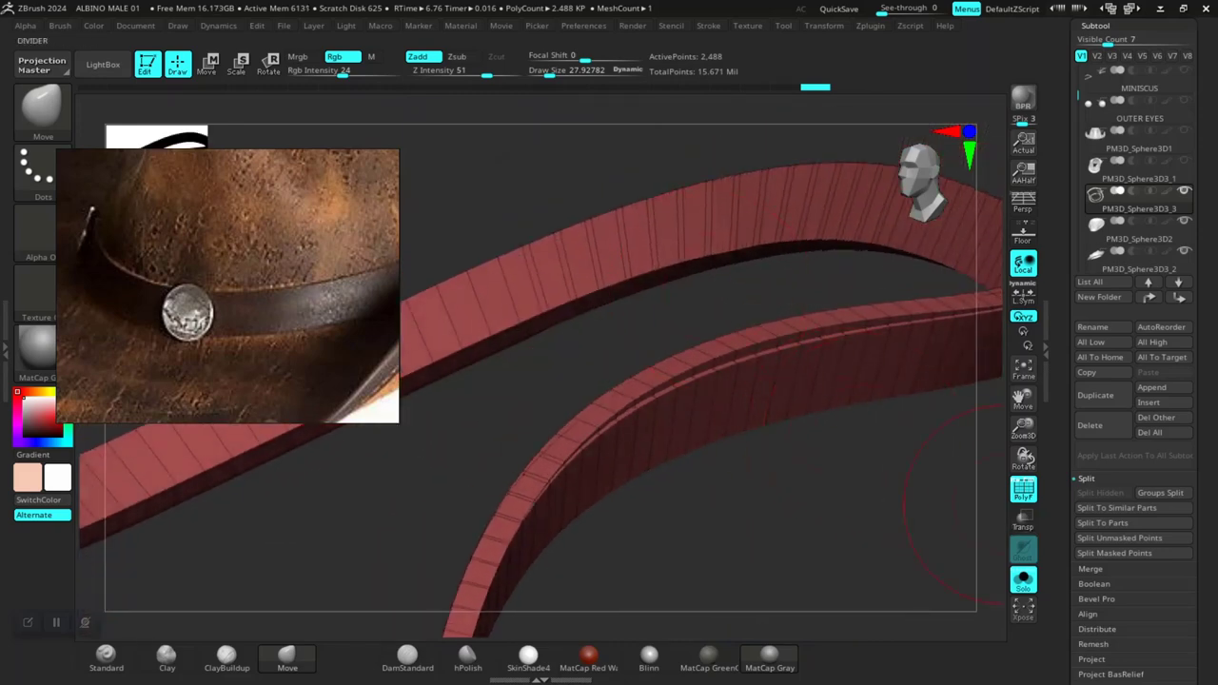
Step: Split the band into automatic polygroups with Polygroups > Auto Groups
scroll(1133, 352, down, 3)
scroll(1133, 352, down, 10)
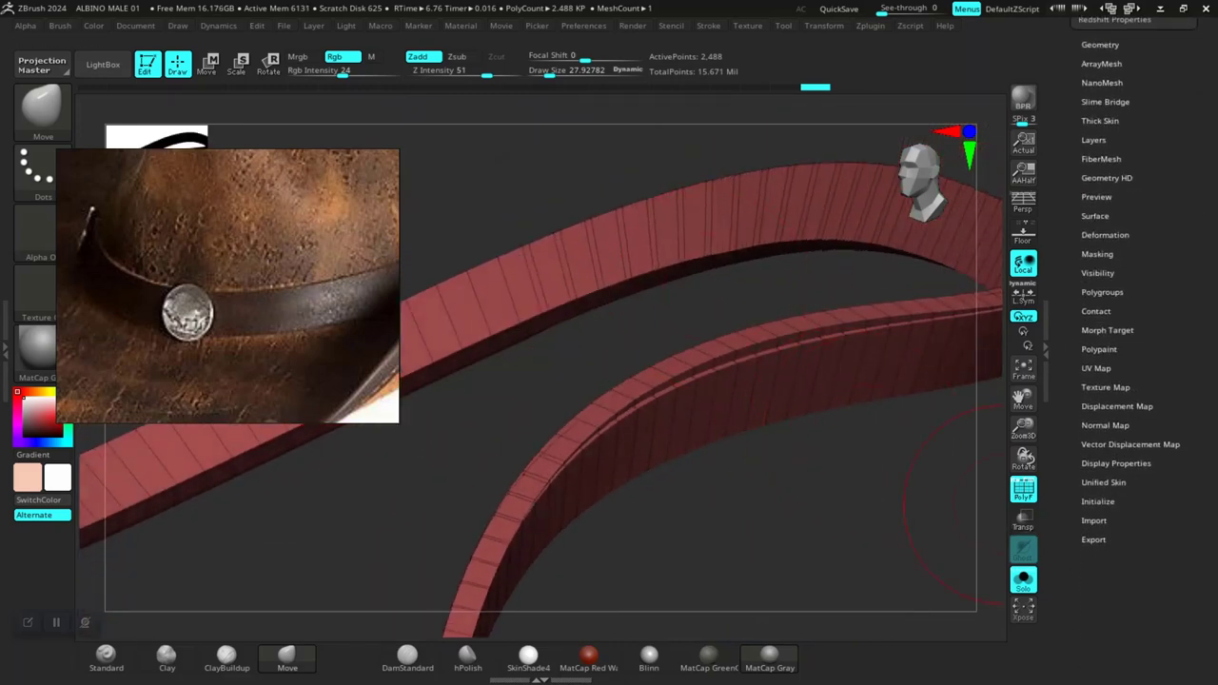
click(1102, 293)
click(1100, 200)
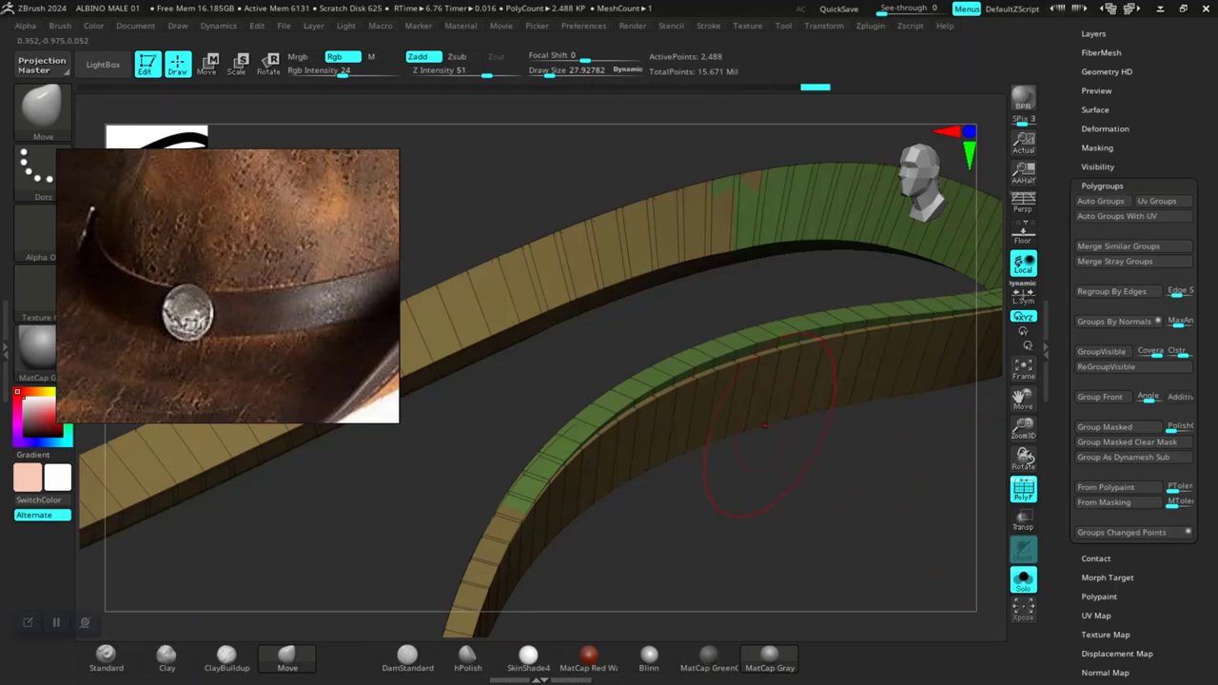
mouse_move(779, 509)
mouse_down()
mouse_move(843, 394)
mouse_move(782, 424)
mouse_move(805, 453)
mouse_move(828, 428)
mouse_move(809, 380)
mouse_move(723, 305)
mouse_up()
Step: Regroup the band so its two strips become separate olive and brown polygroups
ctrl+shift+click(653, 262)
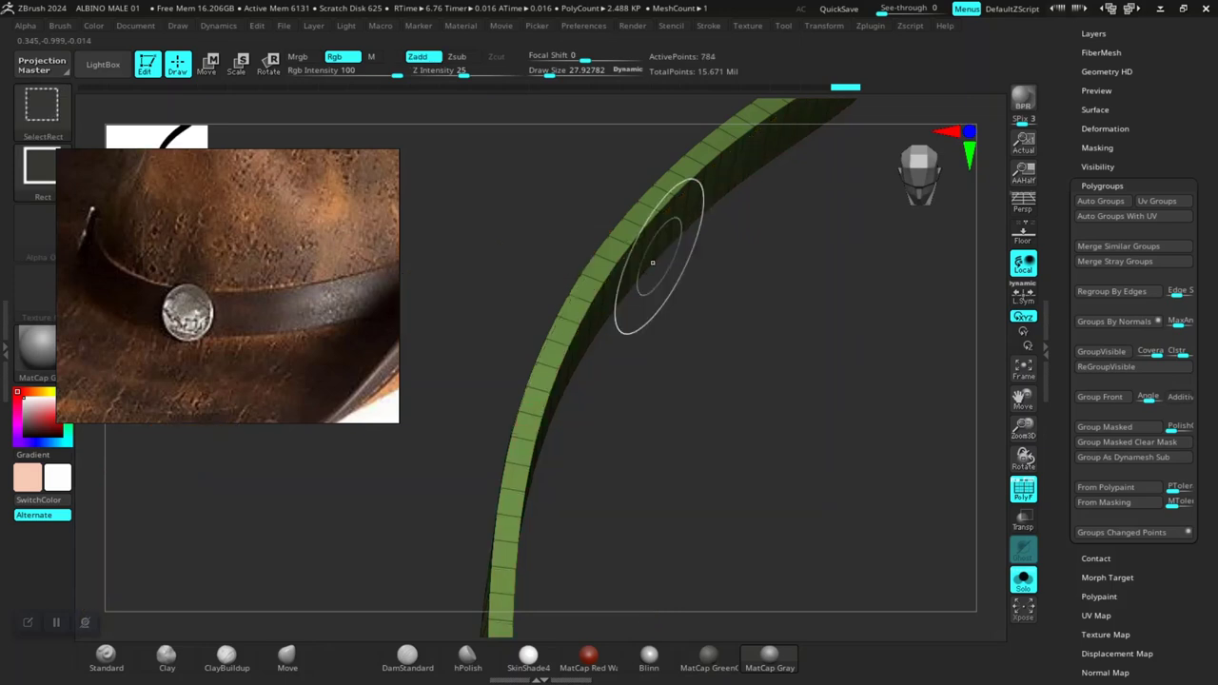
key(ctrl+w)
ctrl+shift+click(656, 273)
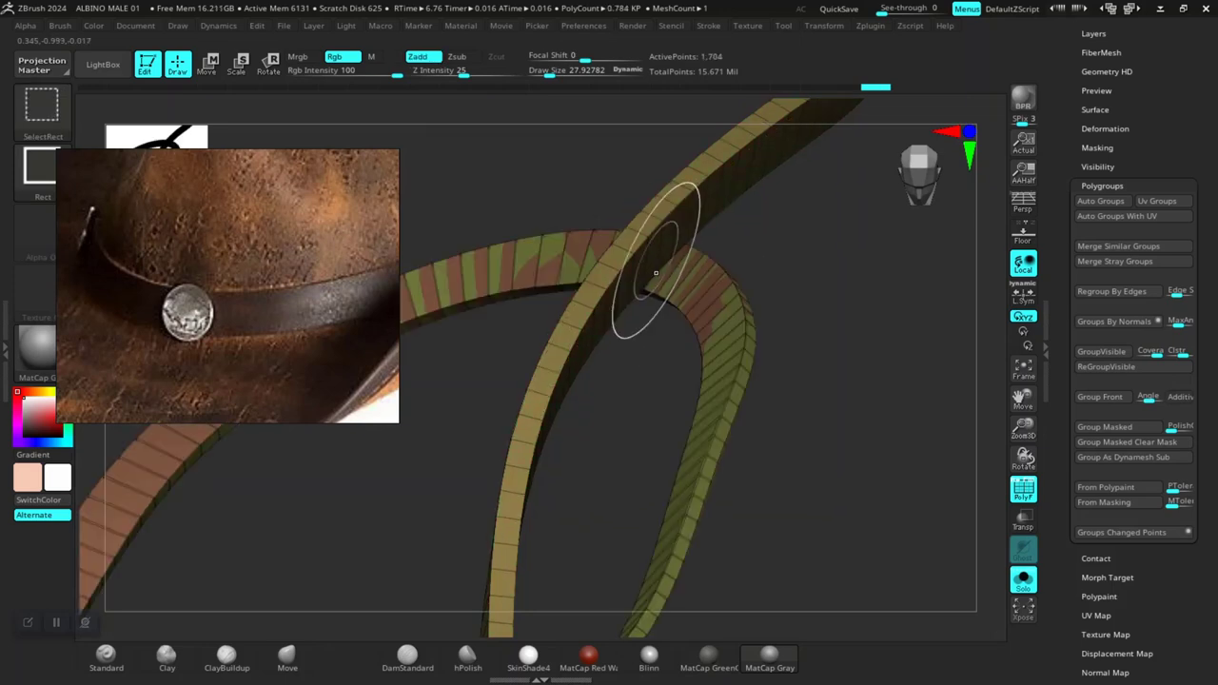
key(ctrl+w)
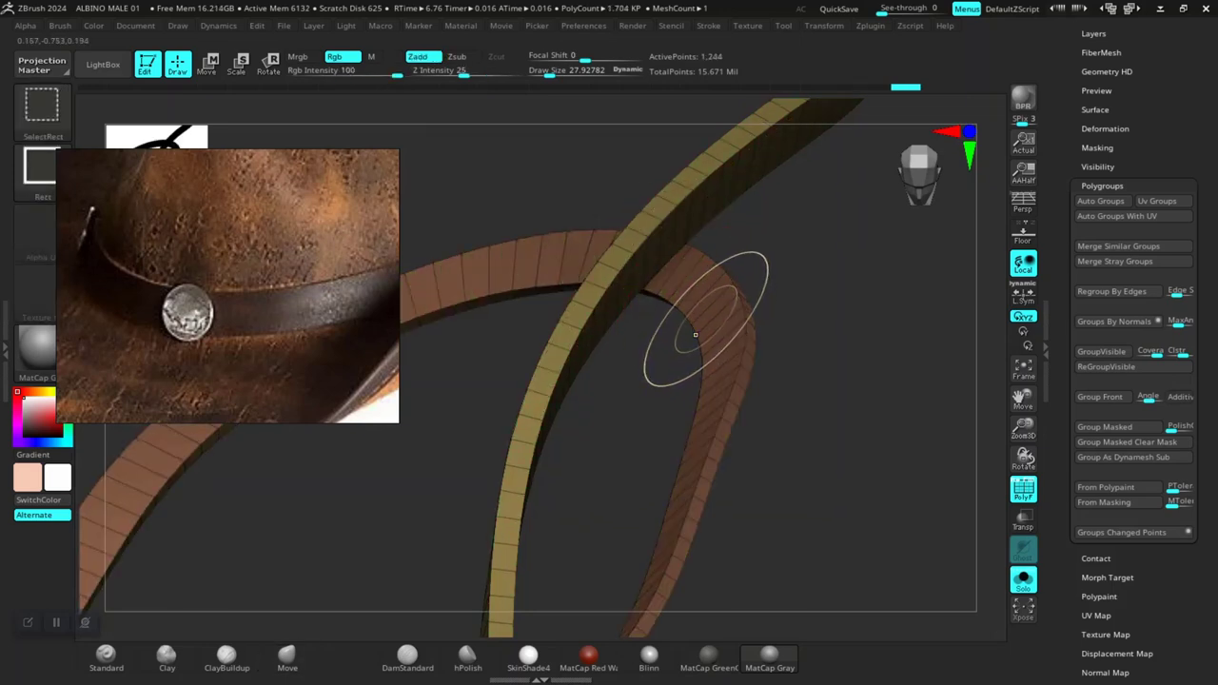
drag(816, 339, 802, 410)
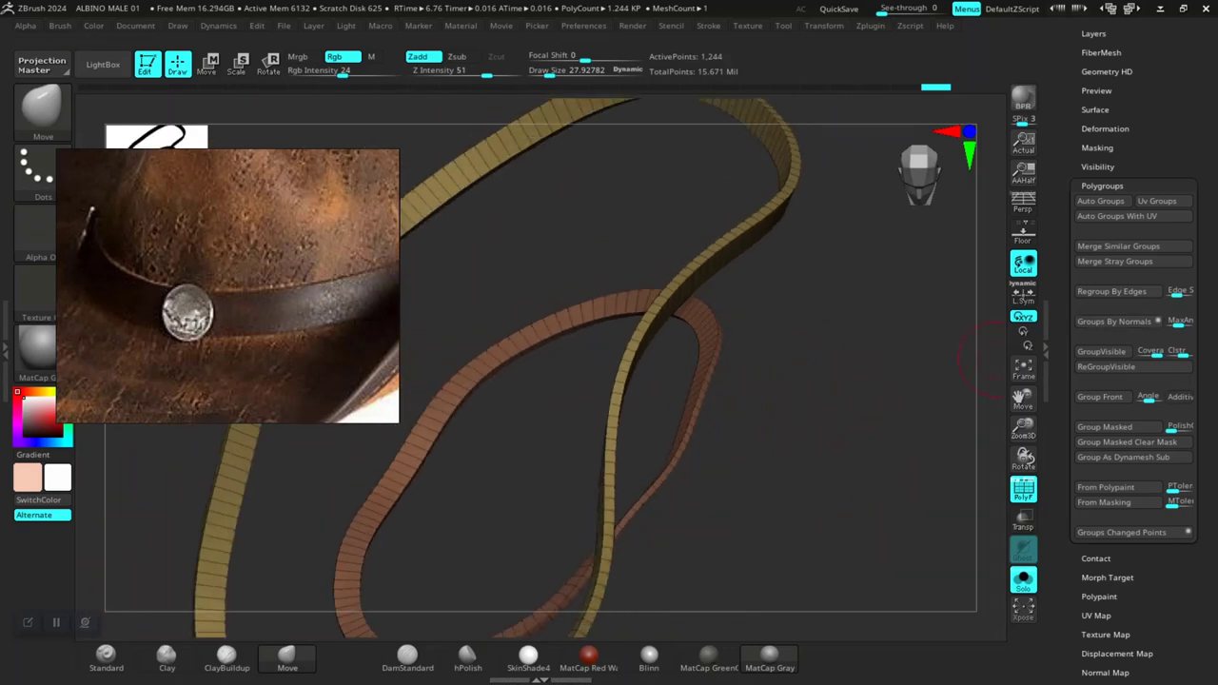
scroll(1132, 381, up, 2)
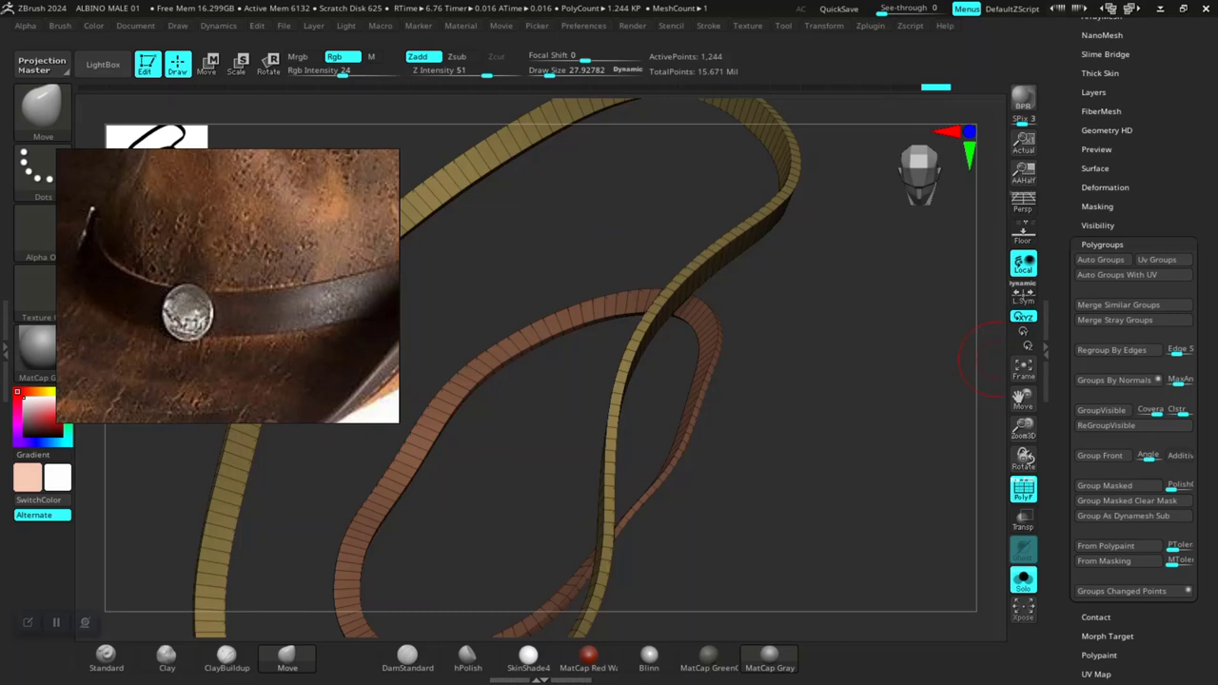
scroll(1132, 381, up, 4)
click(1100, 110)
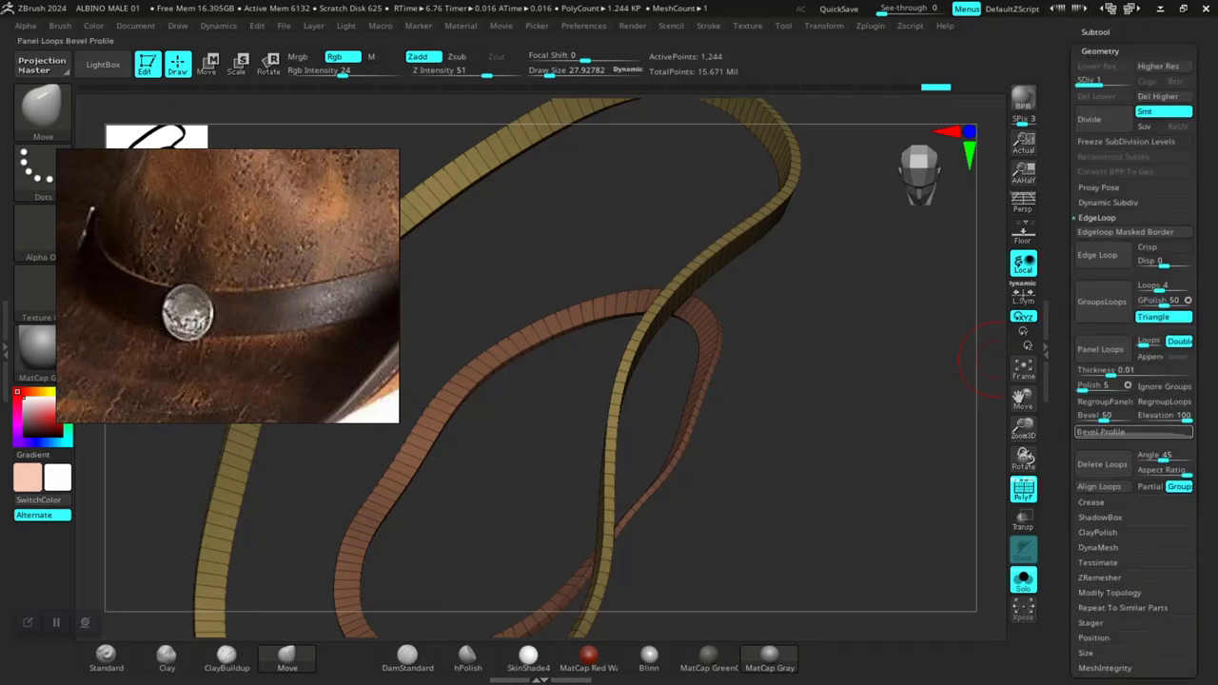
click(1110, 592)
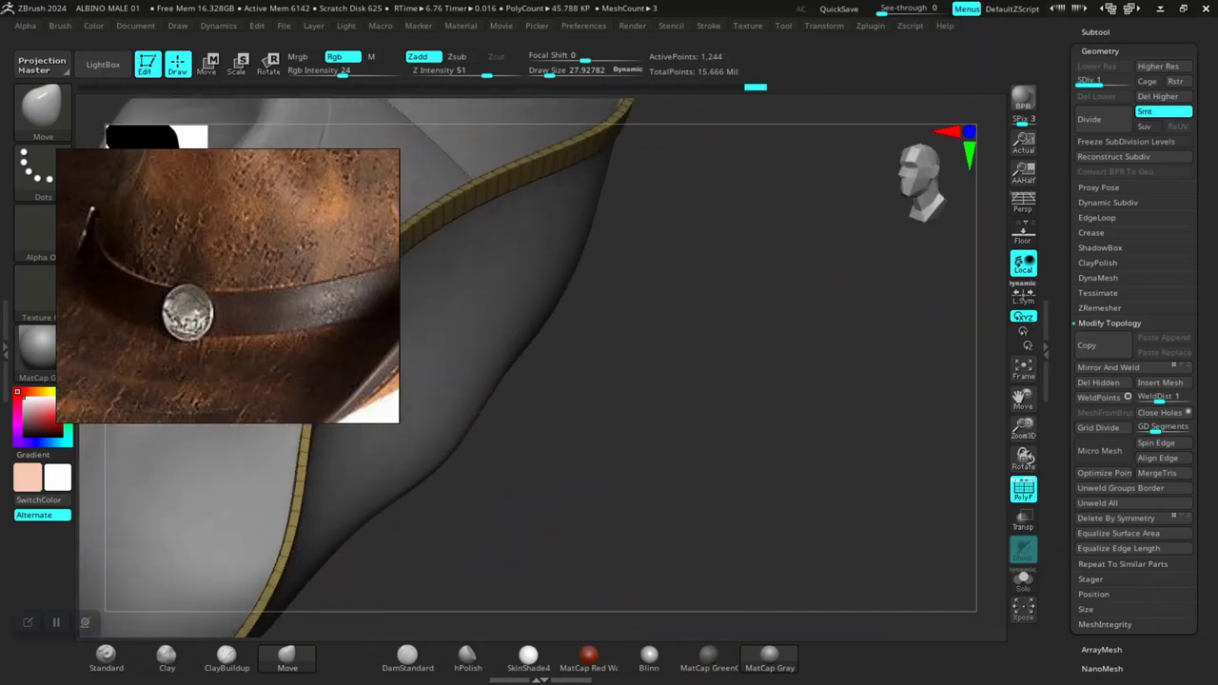
mouse_move(766, 419)
mouse_down()
mouse_move(898, 353)
mouse_move(898, 285)
mouse_move(854, 514)
mouse_up()
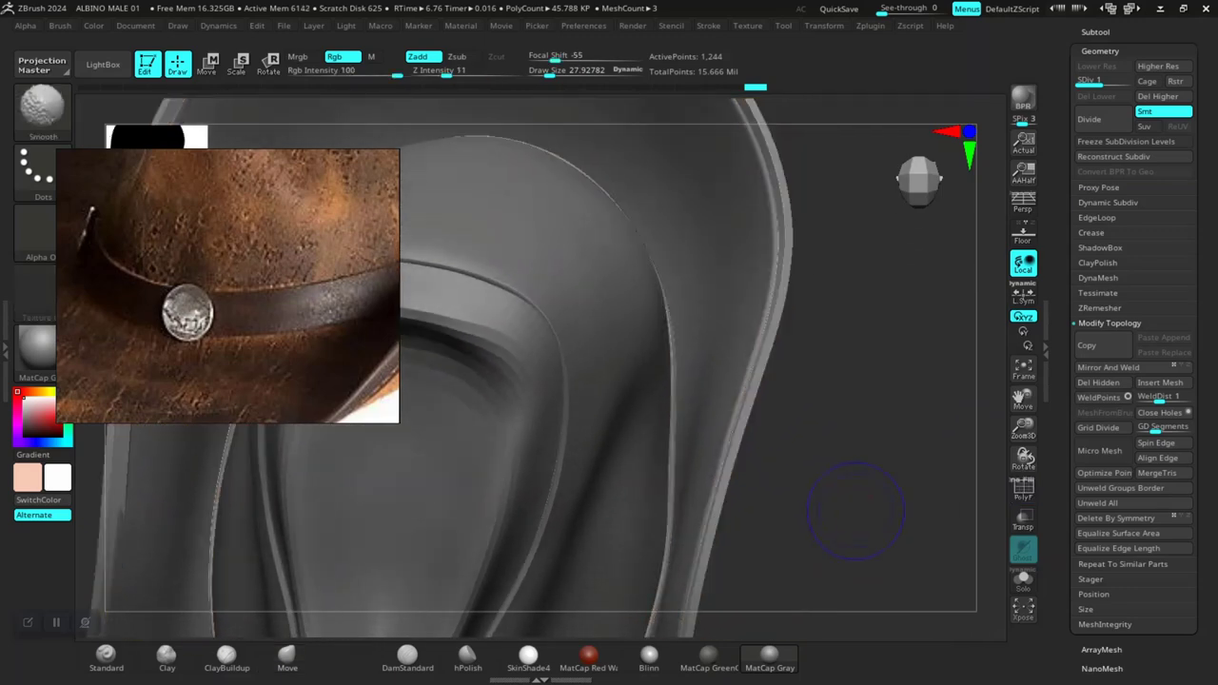
mouse_move(843, 490)
mouse_down()
mouse_move(780, 475)
mouse_move(809, 371)
mouse_move(843, 431)
mouse_move(838, 390)
mouse_move(857, 419)
mouse_move(816, 367)
mouse_move(701, 400)
mouse_up()
Step: Make PM3D_Sphere3D3_2 the active subtool and orbit around its brim
alt+click(769, 359)
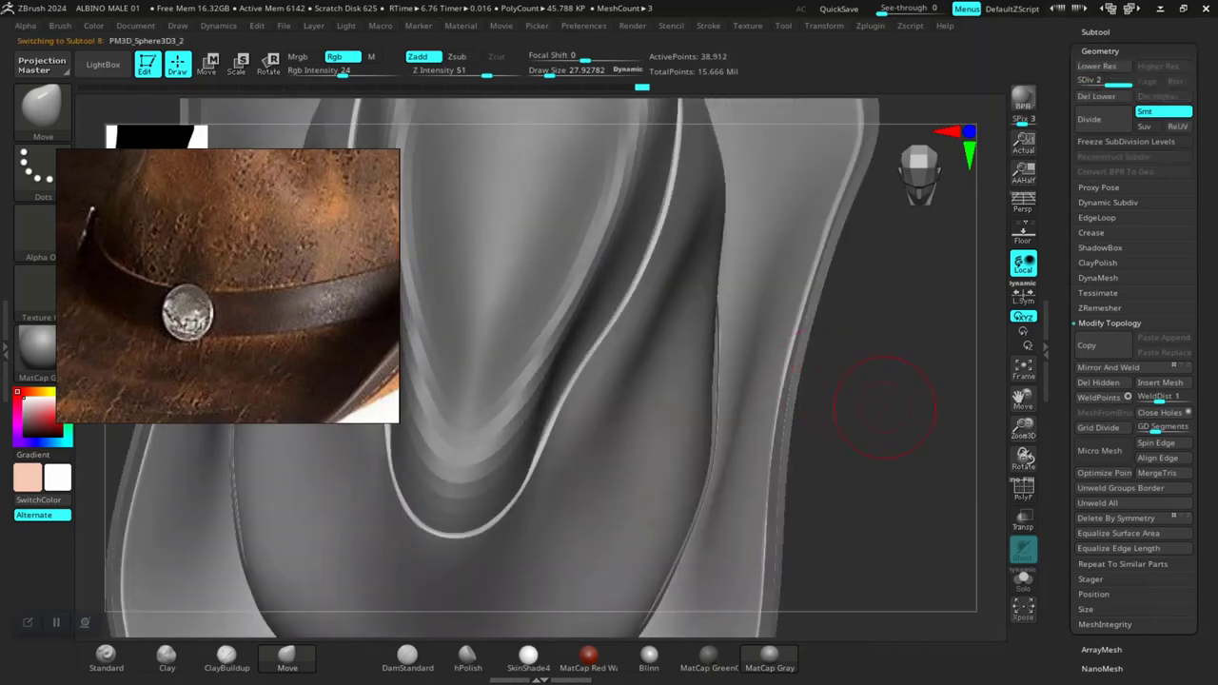
mouse_move(885, 407)
mouse_down()
mouse_move(788, 353)
mouse_move(830, 371)
mouse_up()
key(space)
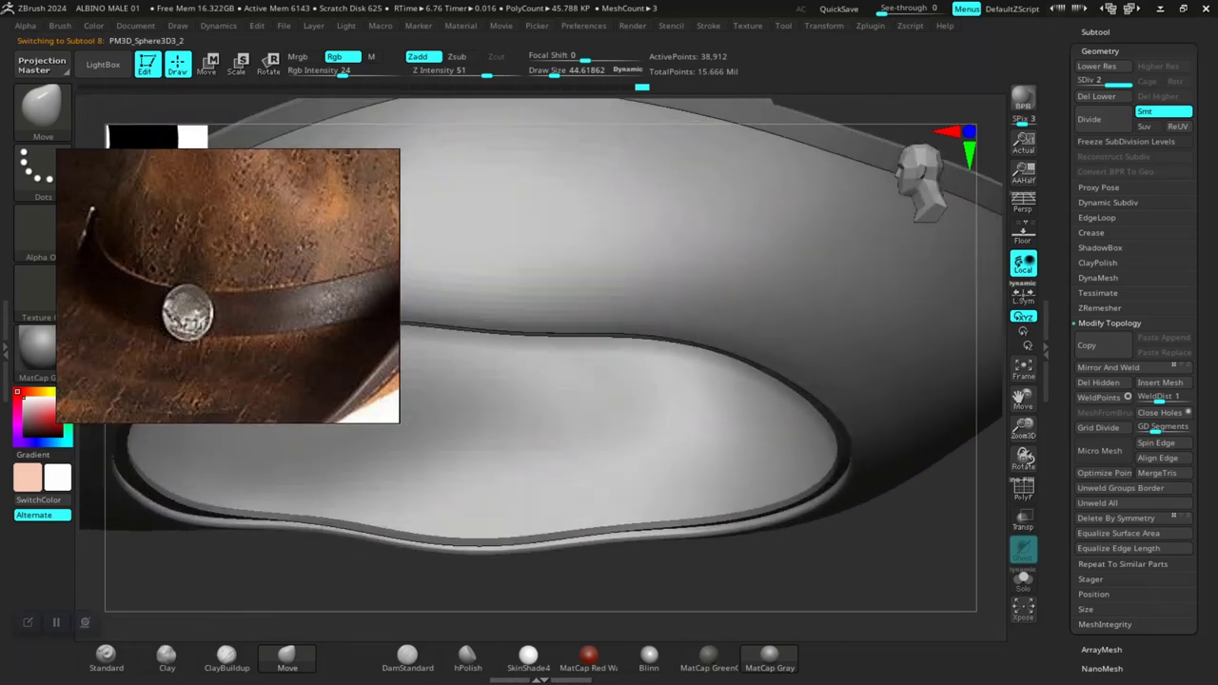
mouse_move(830, 372)
mouse_down()
mouse_move(886, 286)
mouse_move(789, 353)
mouse_move(707, 321)
mouse_move(761, 342)
mouse_up()
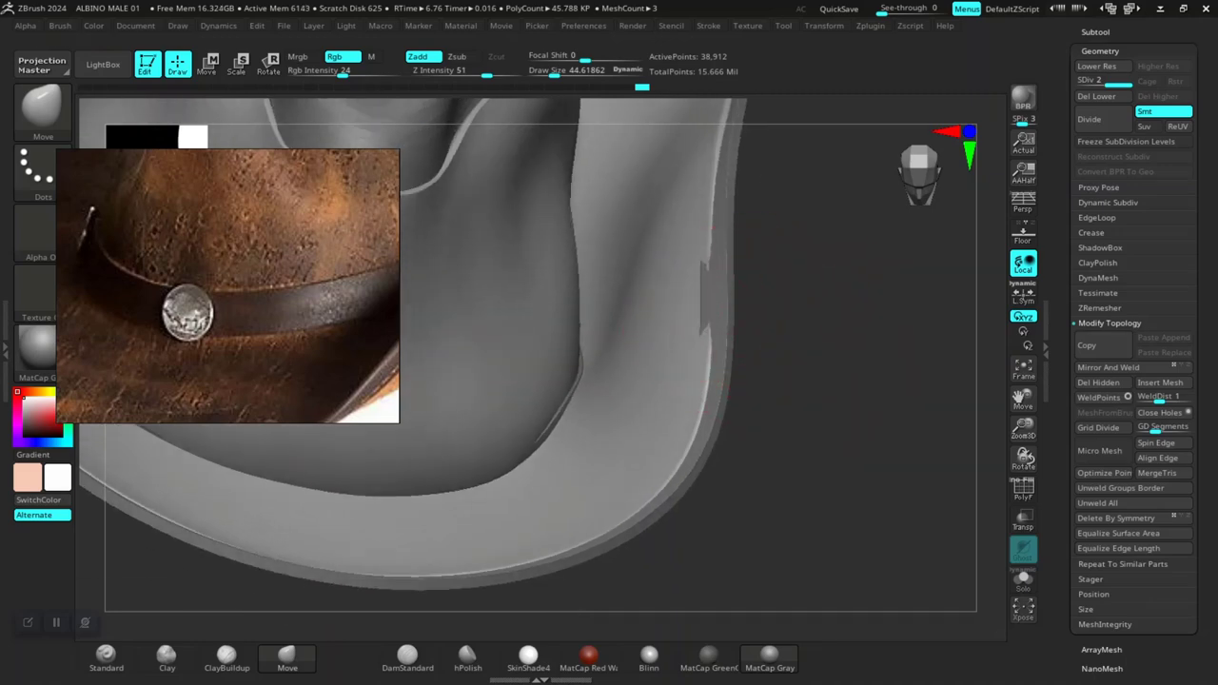
mouse_move(797, 323)
mouse_down()
mouse_move(723, 286)
mouse_move(708, 364)
mouse_up()
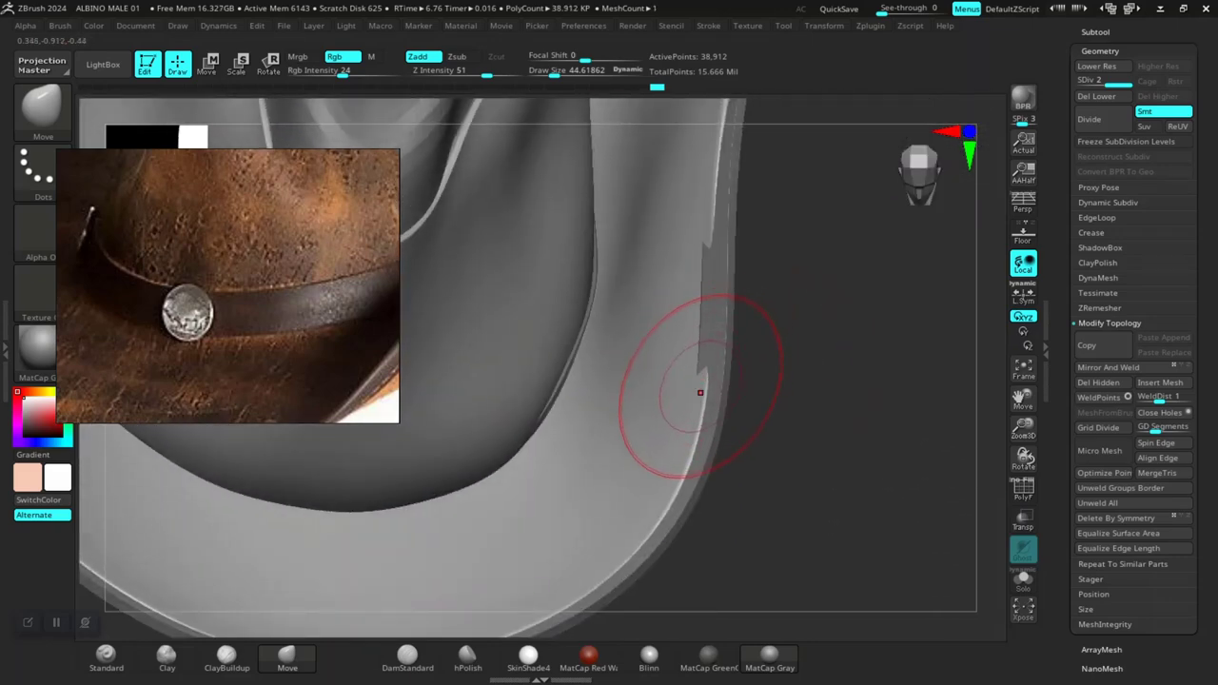
drag(696, 419, 733, 233)
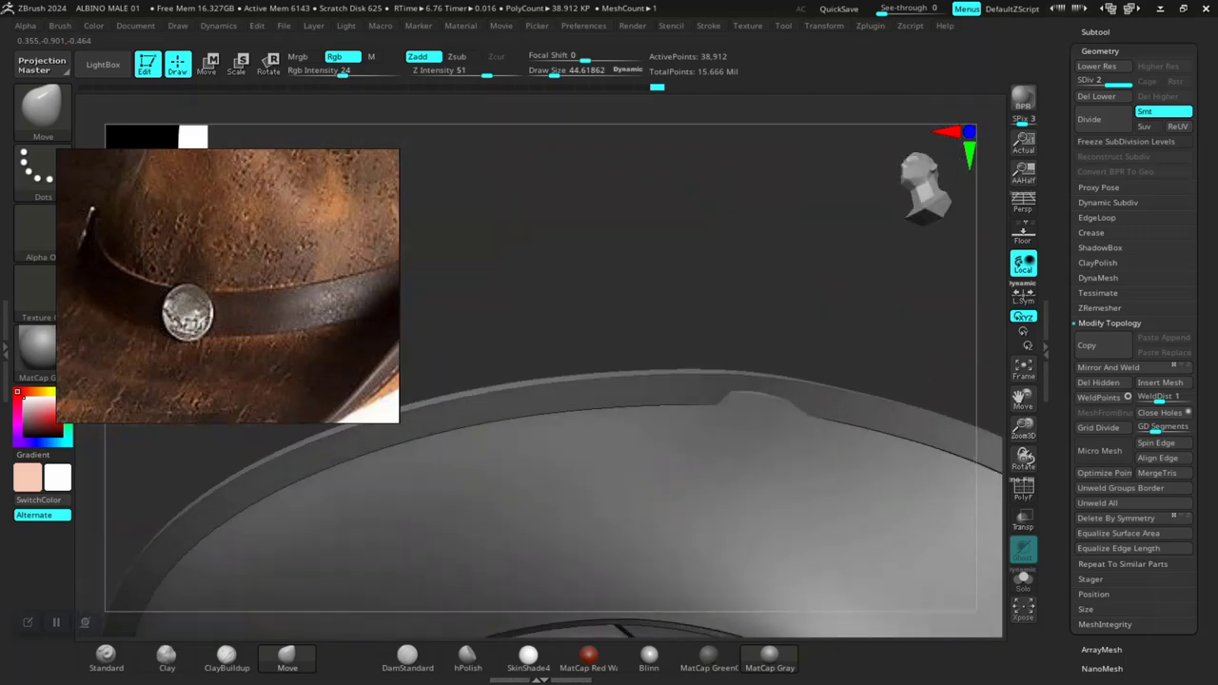
Step: Show PM3D_Sphere3D3_2 on its own and drop it to subdivision level 1
key(ctrl)
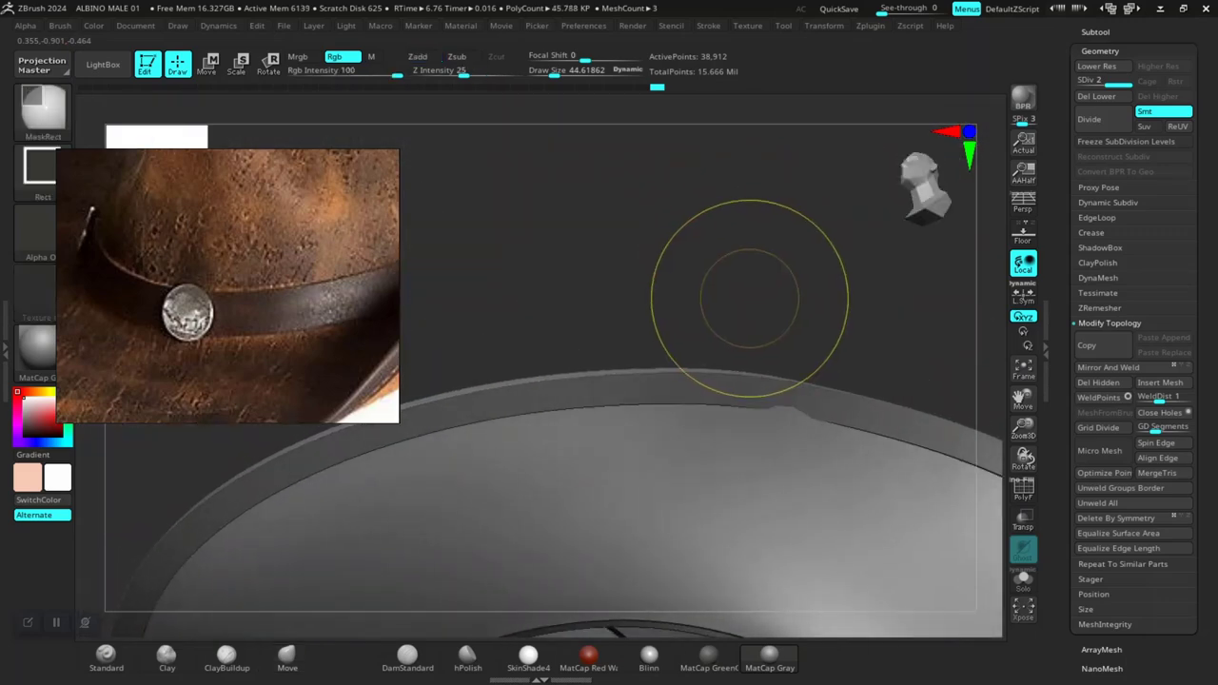
mouse_move(752, 290)
mouse_down()
mouse_move(709, 356)
mouse_move(775, 435)
mouse_move(786, 400)
mouse_move(819, 419)
mouse_up()
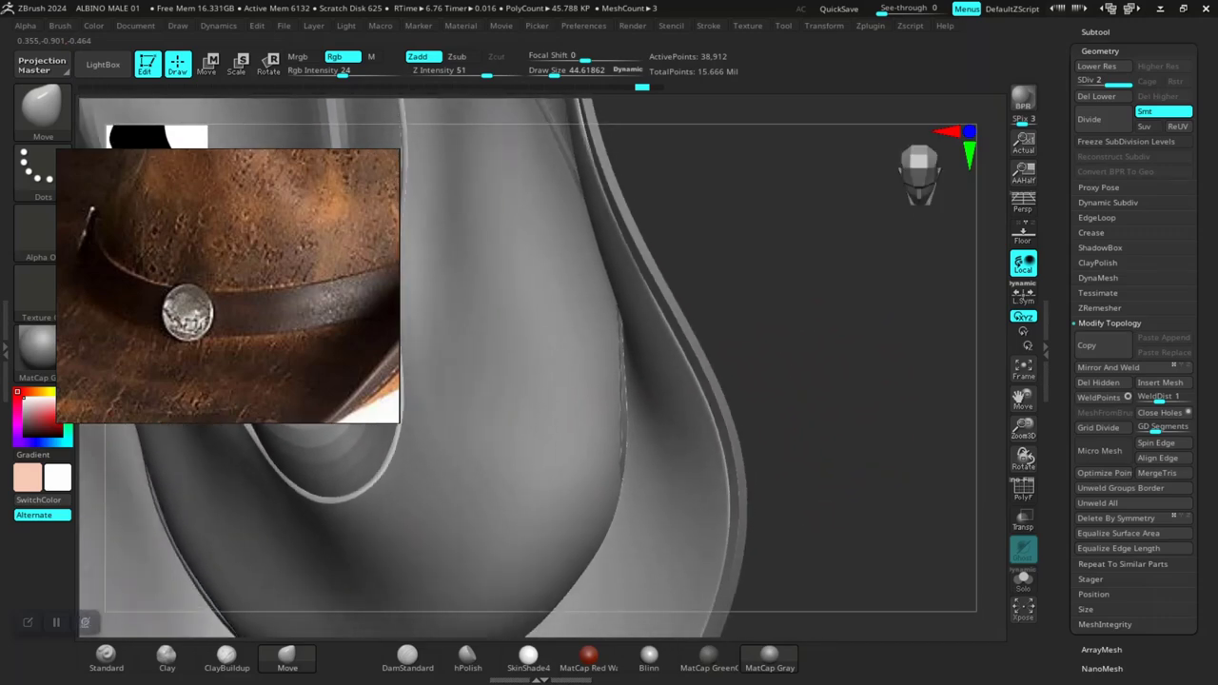
mouse_move(818, 418)
mouse_down()
mouse_move(837, 361)
mouse_move(781, 381)
mouse_move(854, 414)
mouse_move(841, 364)
mouse_up()
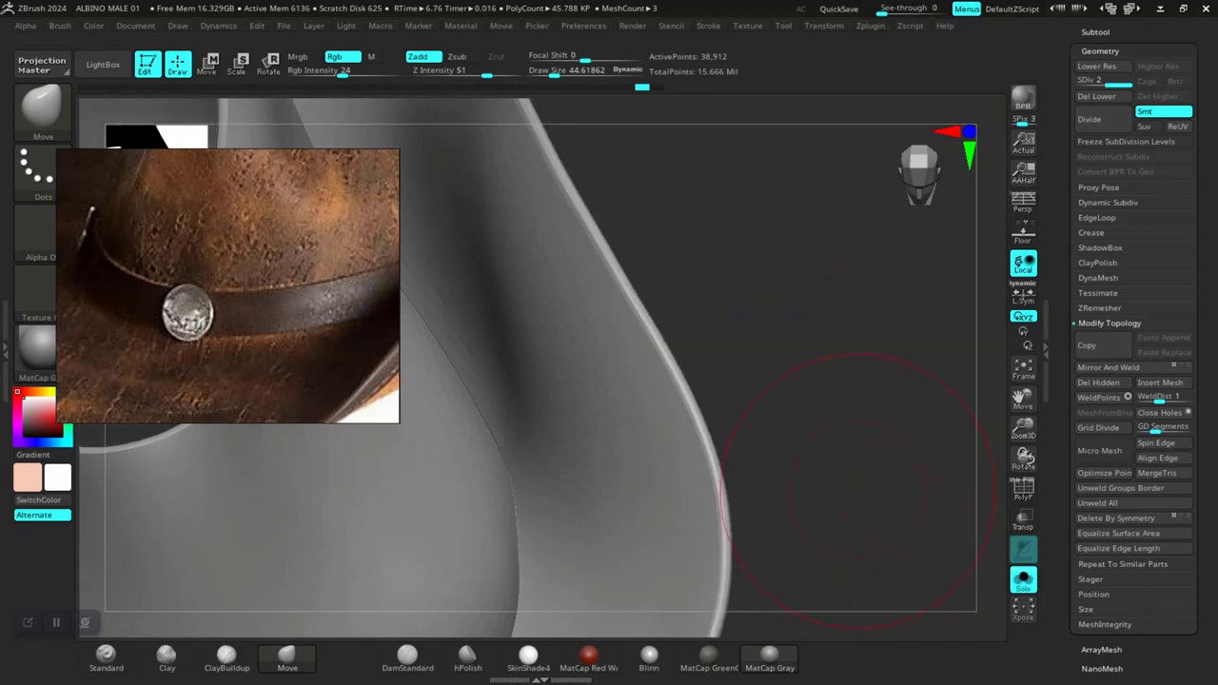
key(shift+f)
key(shift+f)
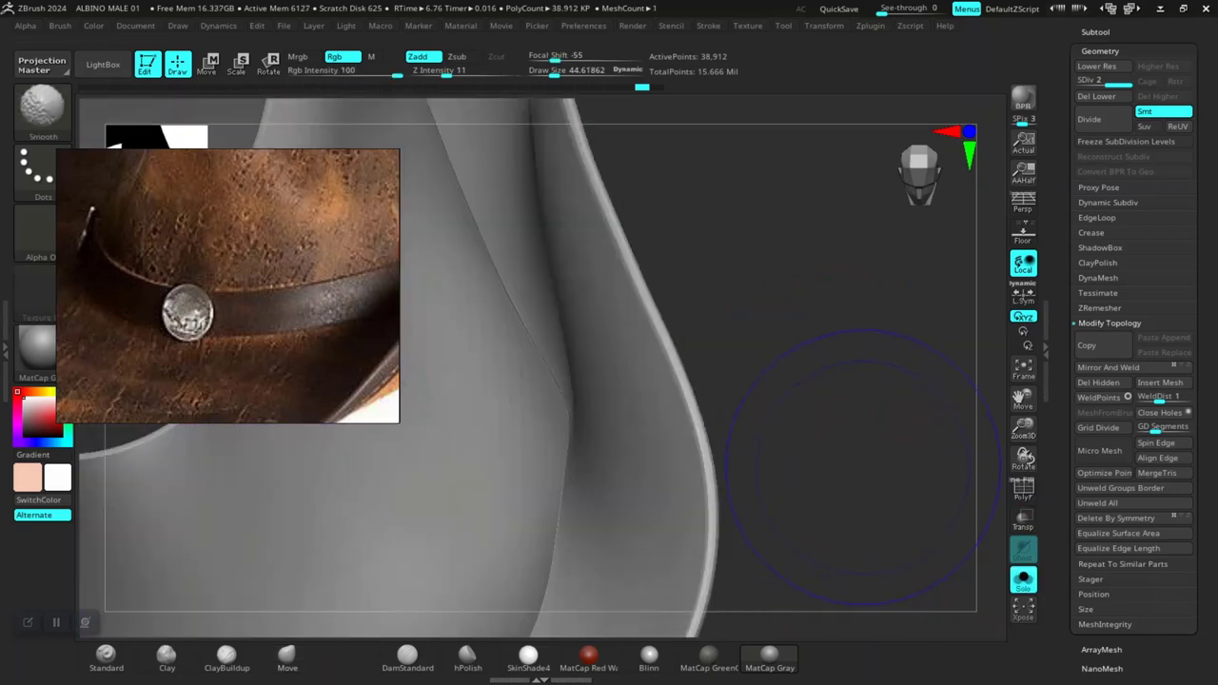
key(shift+d)
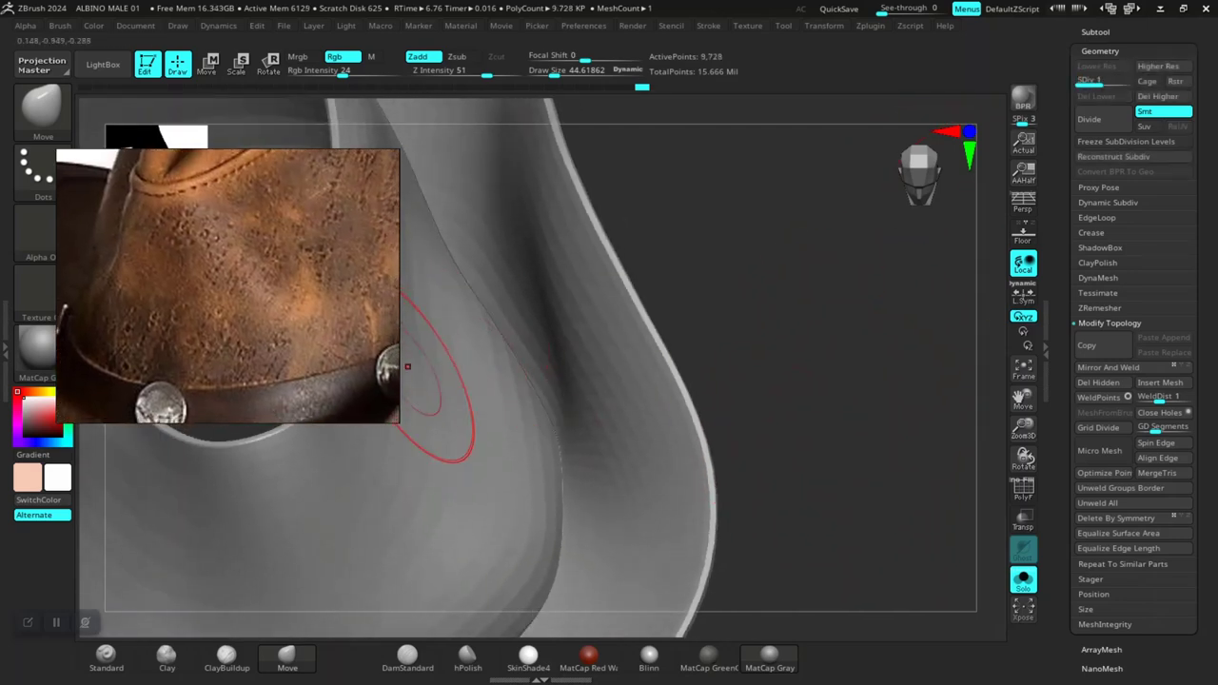
Step: Turn on the polygon wireframe and switch to the ZModeler brush at size about 9
mouse_move(408, 365)
right_down()
mouse_move(821, 357)
mouse_move(790, 400)
mouse_move(761, 409)
mouse_move(757, 395)
right_up()
key(shift+f)
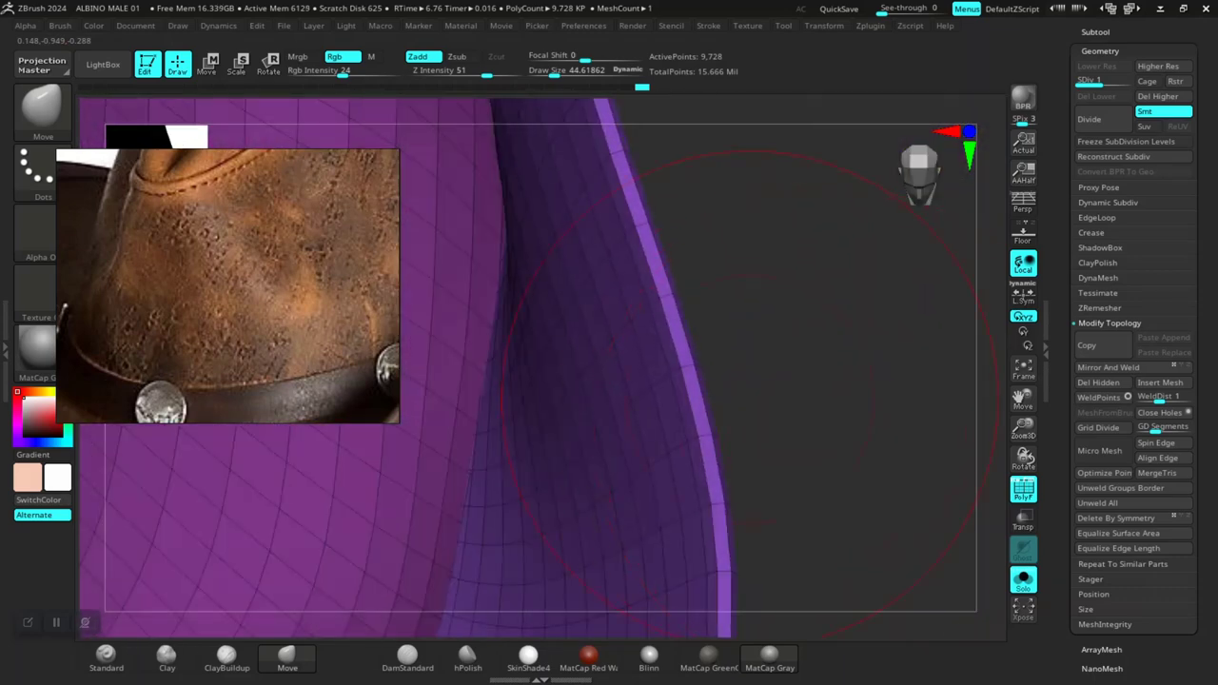
key(space)
key(space)
drag(766, 376, 789, 408)
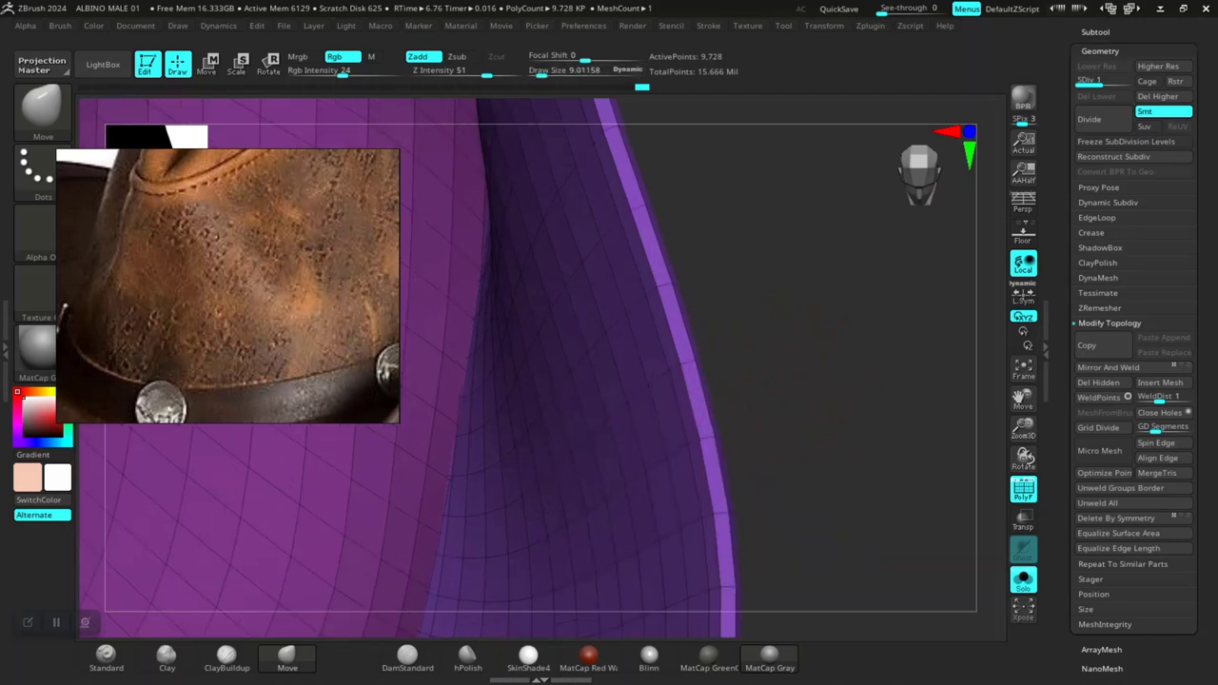
right_drag(789, 408, 801, 409)
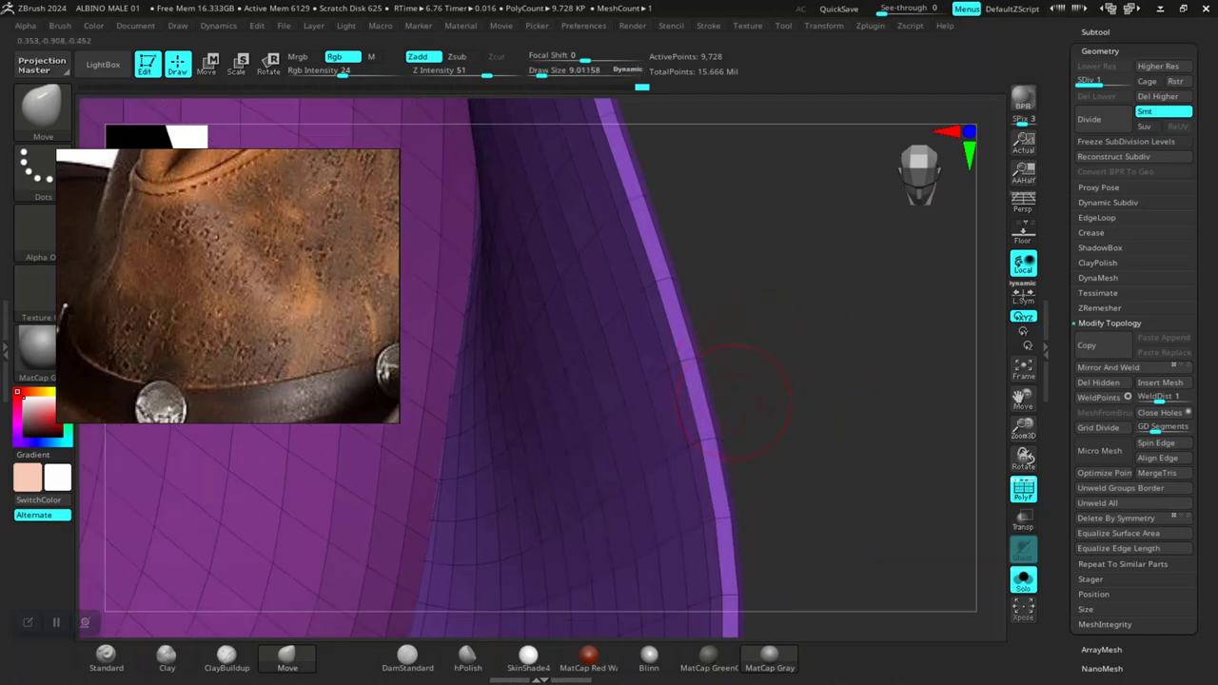
key(b)
key(z)
key(m)
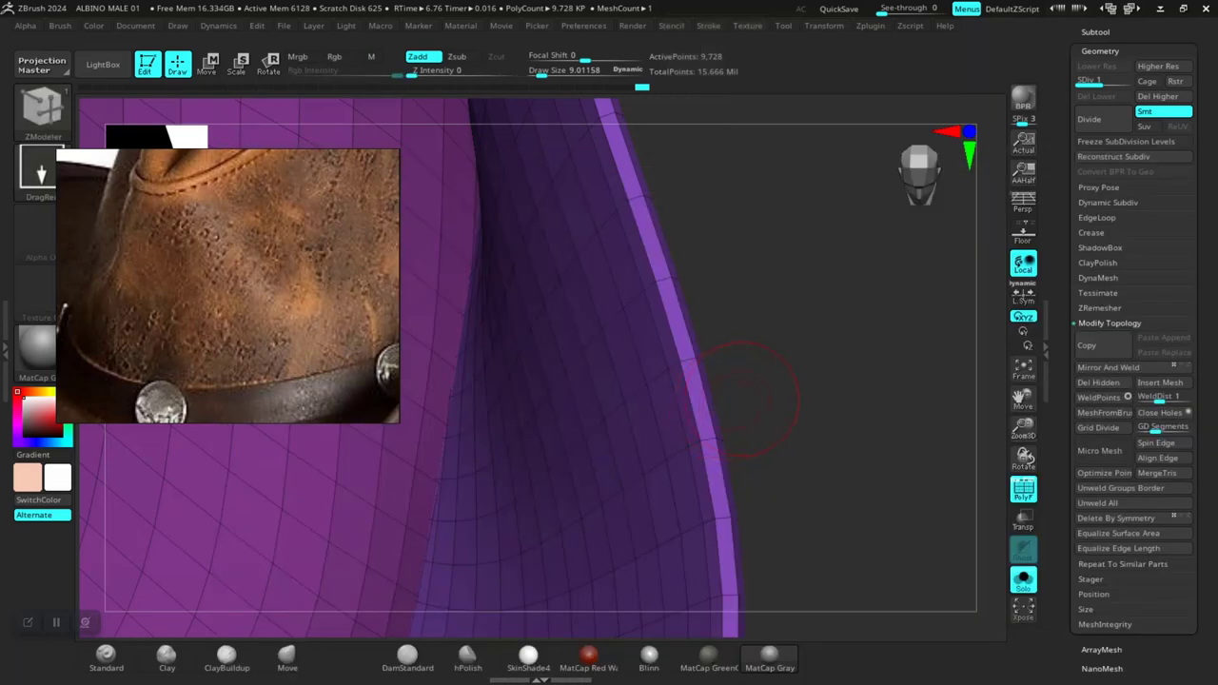
Step: Set the edge action to Delete EdgeLoop Complete and remove a loop across the strip
mouse_move(740, 398)
right_down()
mouse_move(816, 381)
mouse_move(724, 400)
right_up()
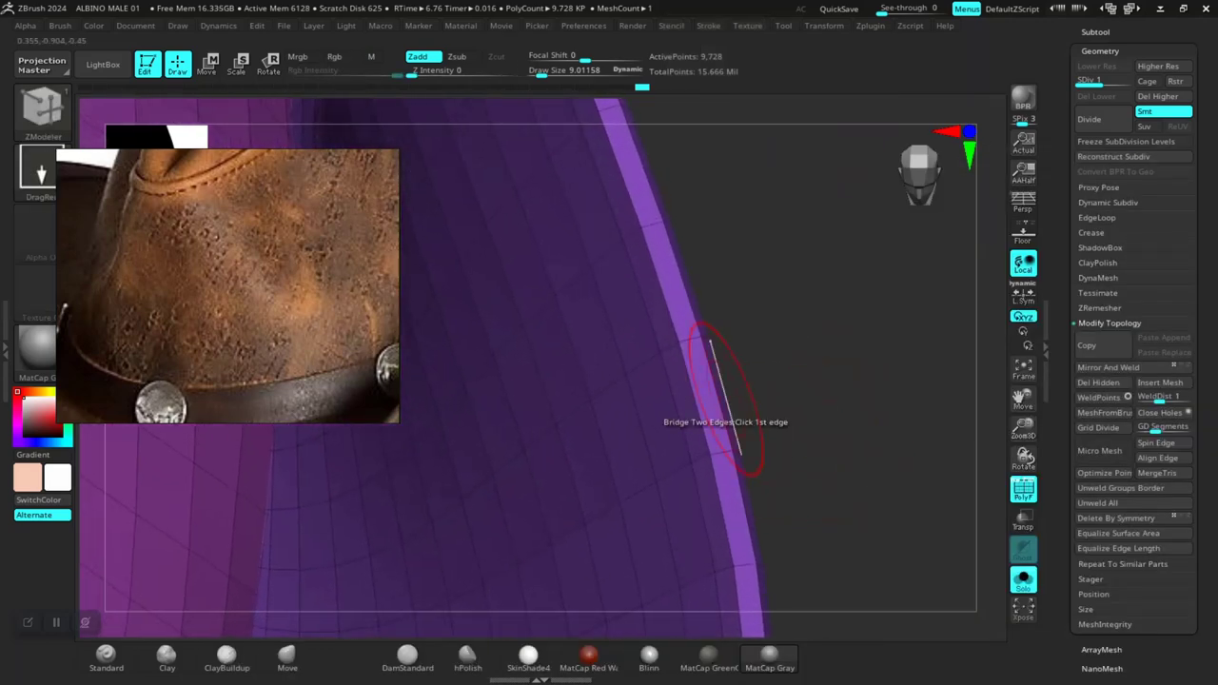
key(space)
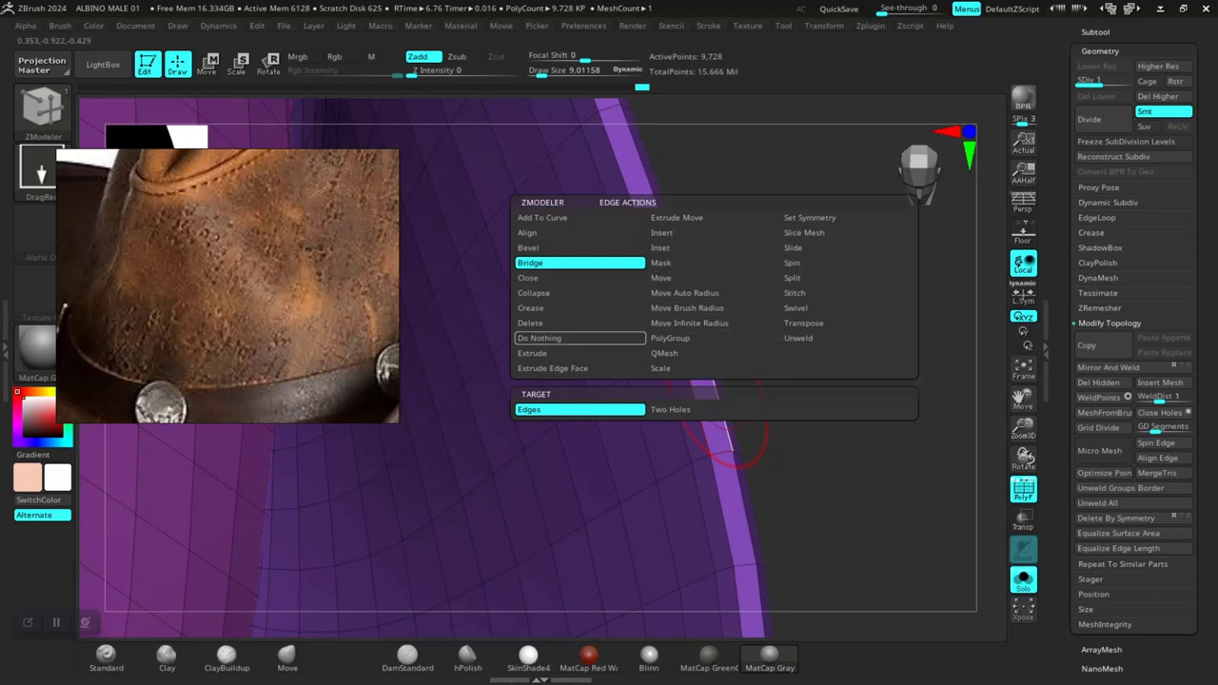
click(531, 322)
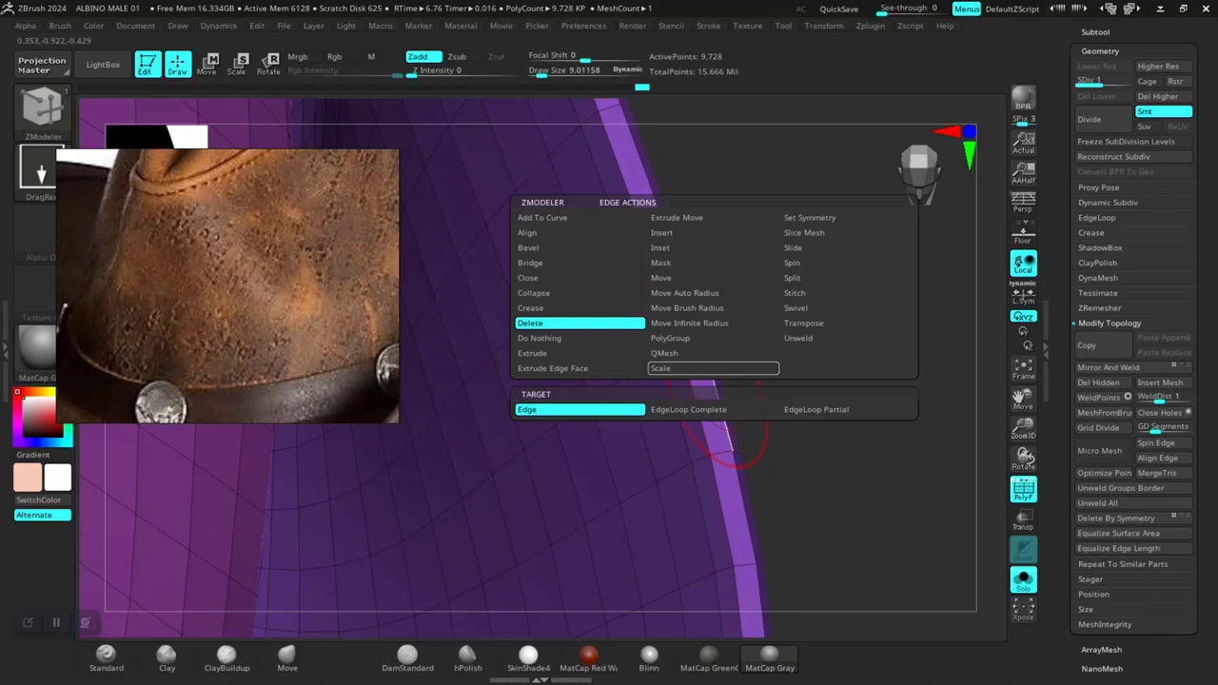
click(713, 409)
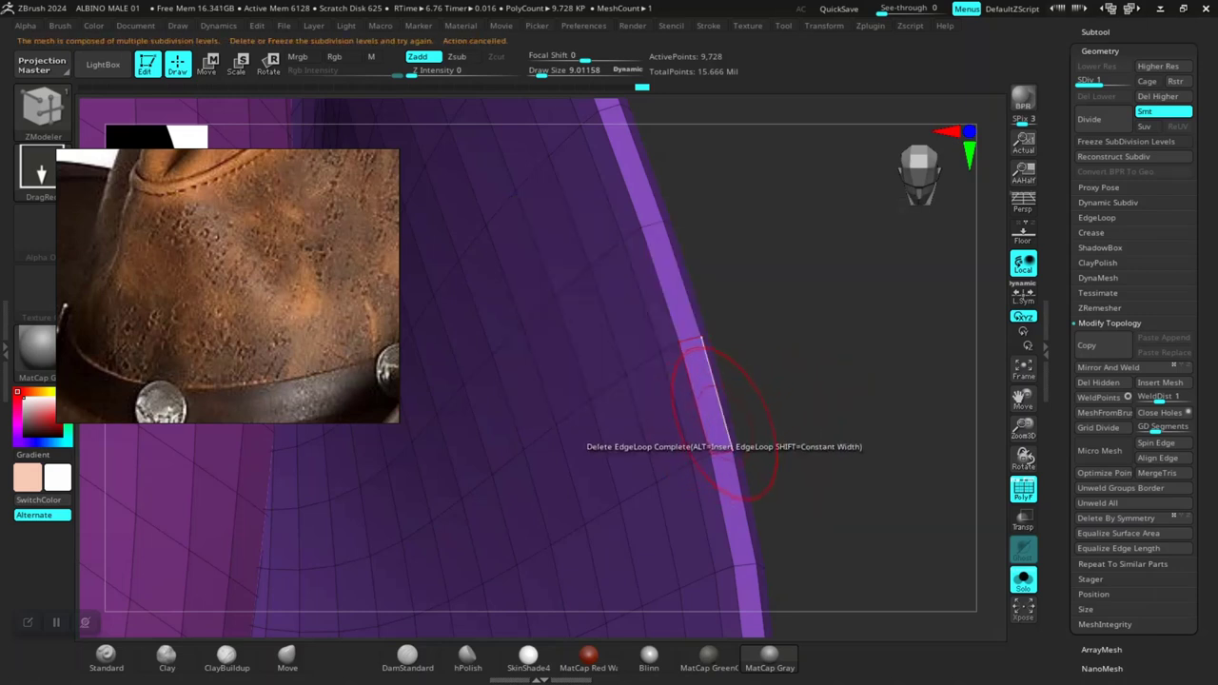
right_drag(712, 404, 733, 395)
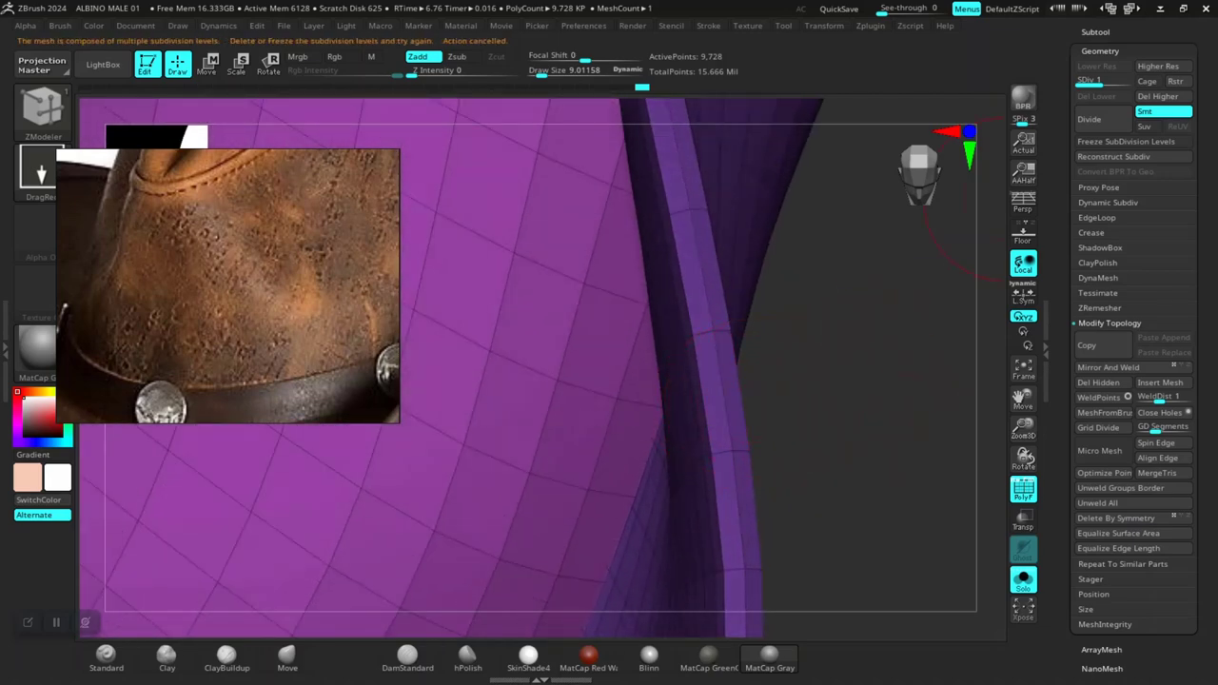
click(738, 399)
Step: Subdivide the trimmed mesh back to level 2 (37,376 points) and hide the wireframe
right_drag(834, 437, 914, 410)
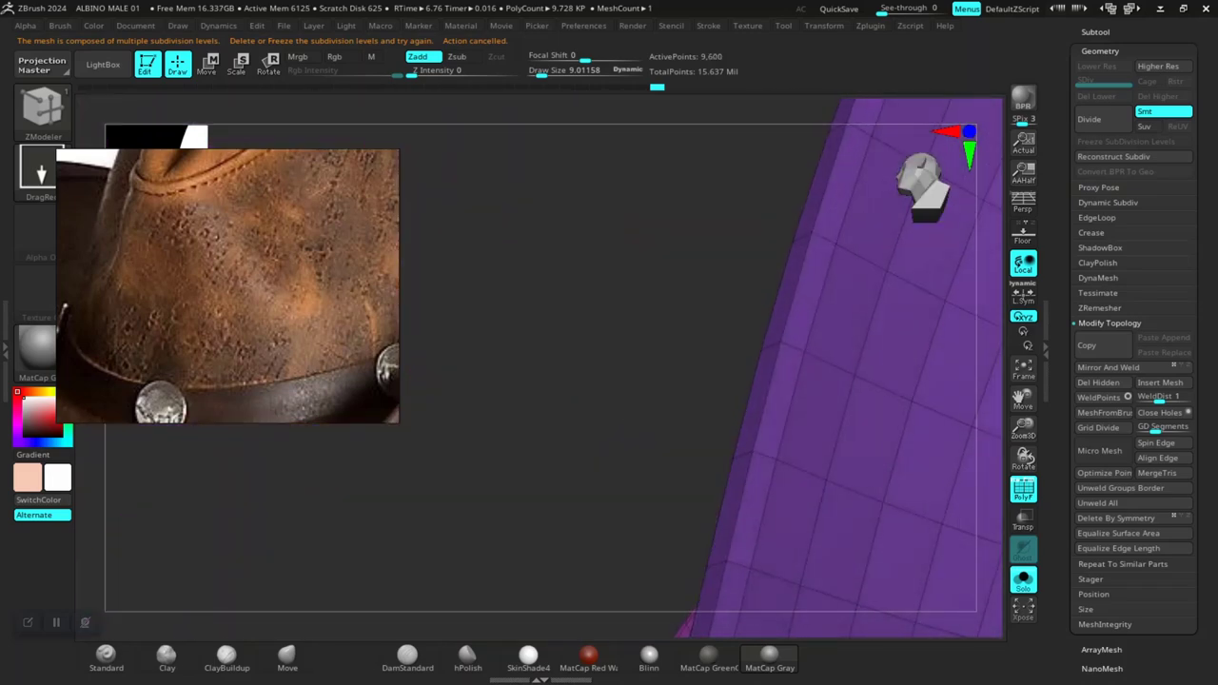
right_drag(657, 407, 918, 338)
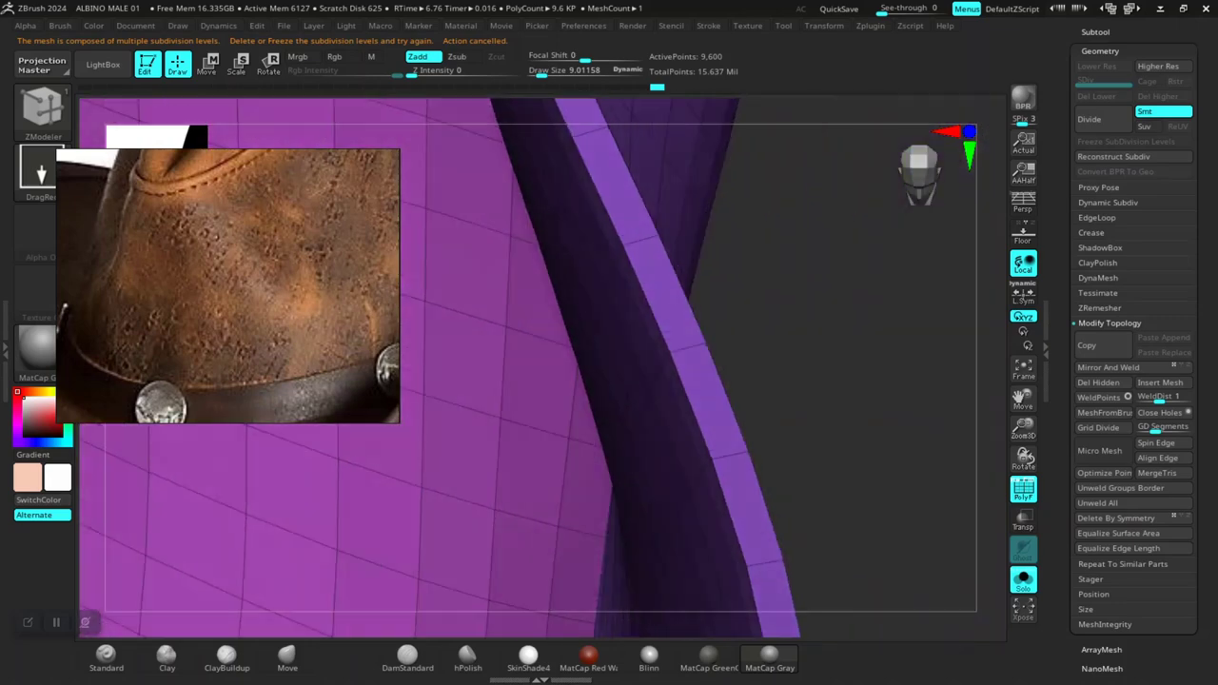
click(1089, 119)
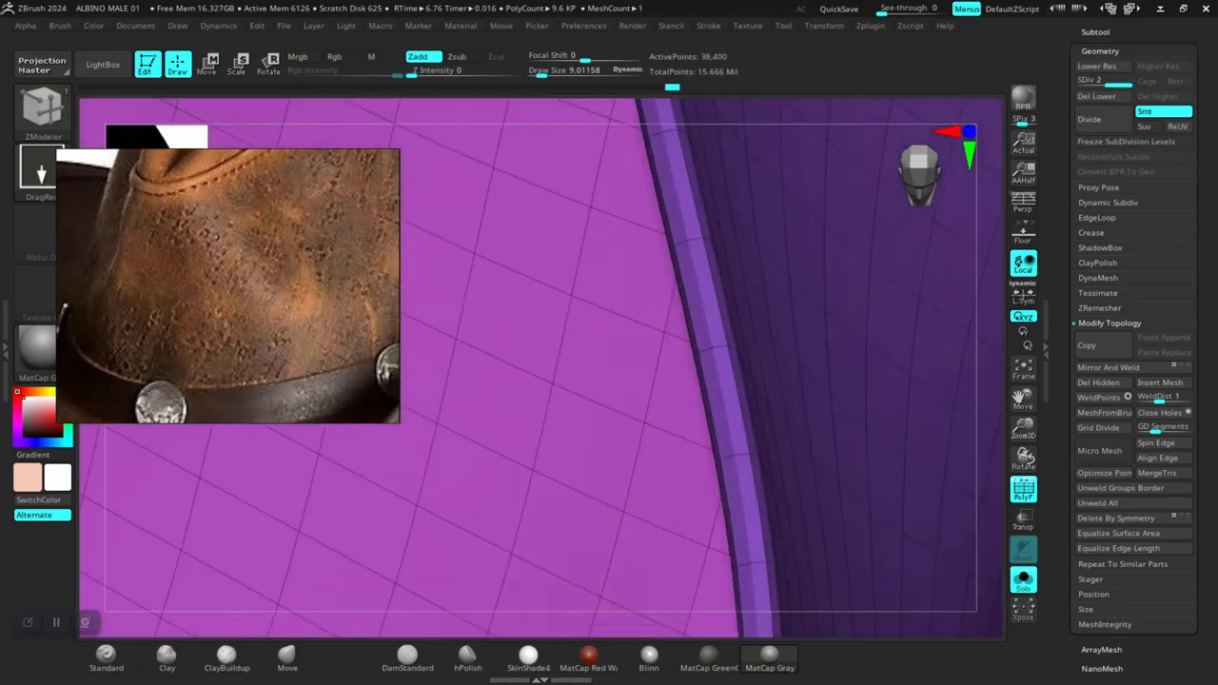
right_drag(855, 395, 1000, 219)
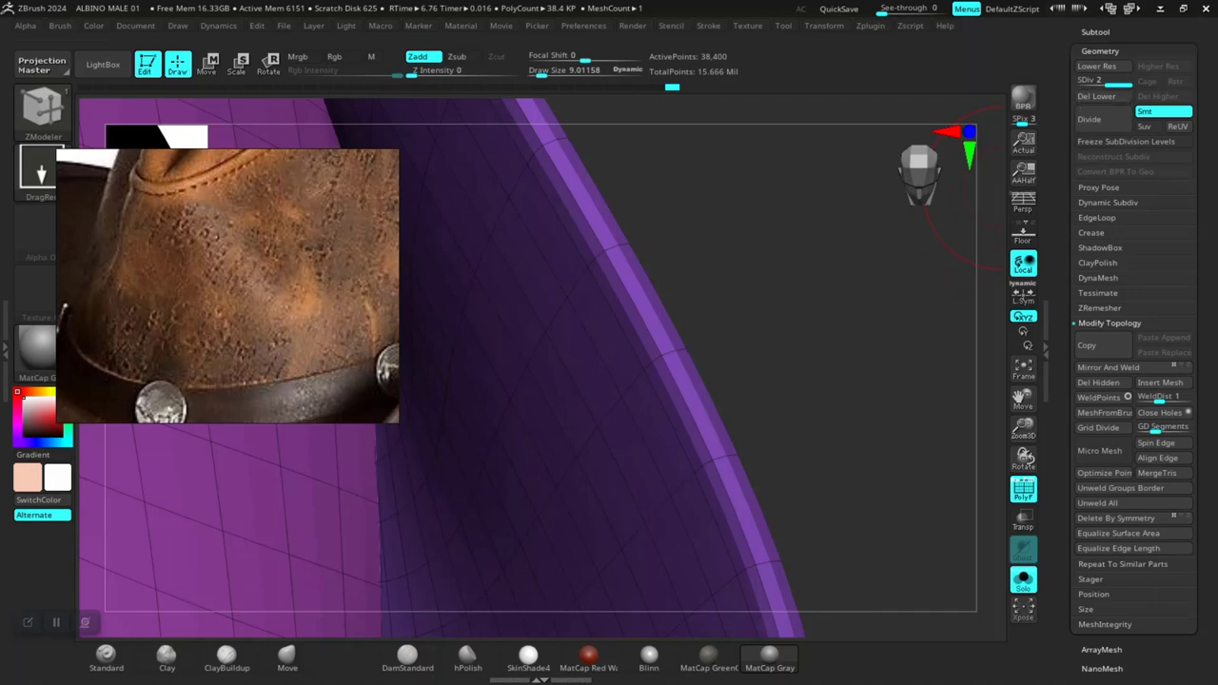
key(shift+d)
mouse_move(856, 381)
right_down()
mouse_move(961, 410)
mouse_move(788, 402)
mouse_move(735, 380)
right_up()
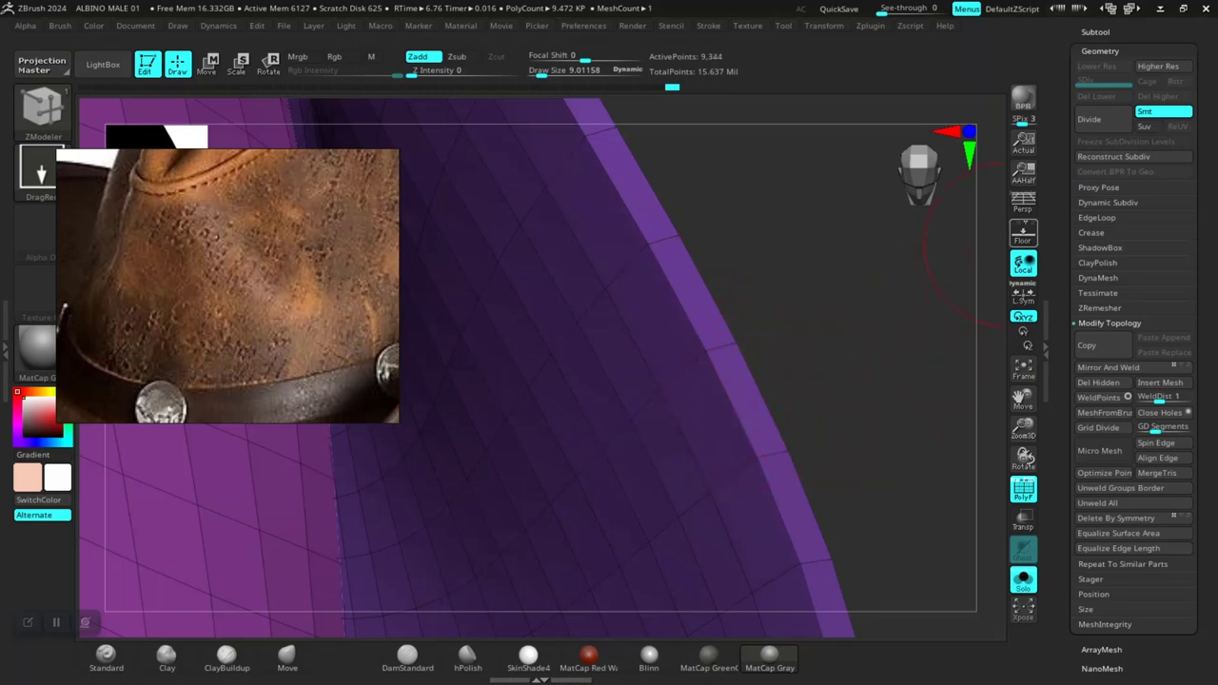
click(1089, 119)
mouse_move(876, 412)
right_down()
mouse_move(856, 533)
mouse_move(815, 407)
mouse_move(845, 429)
right_up()
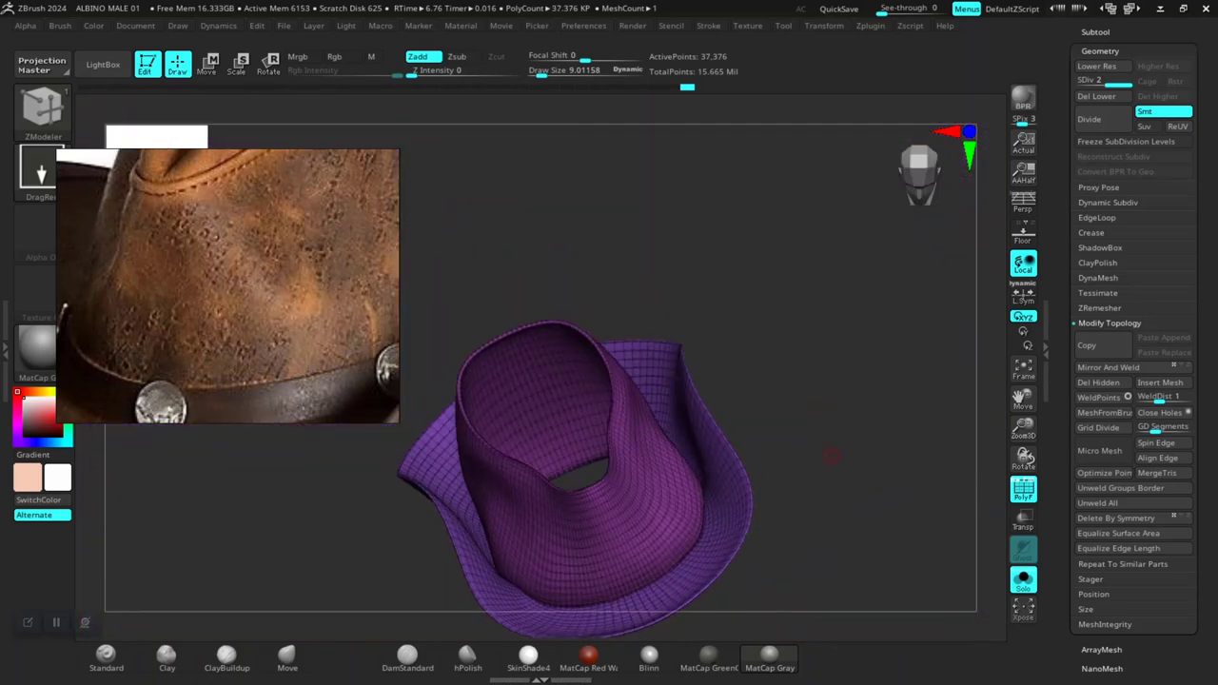
key(shift+f)
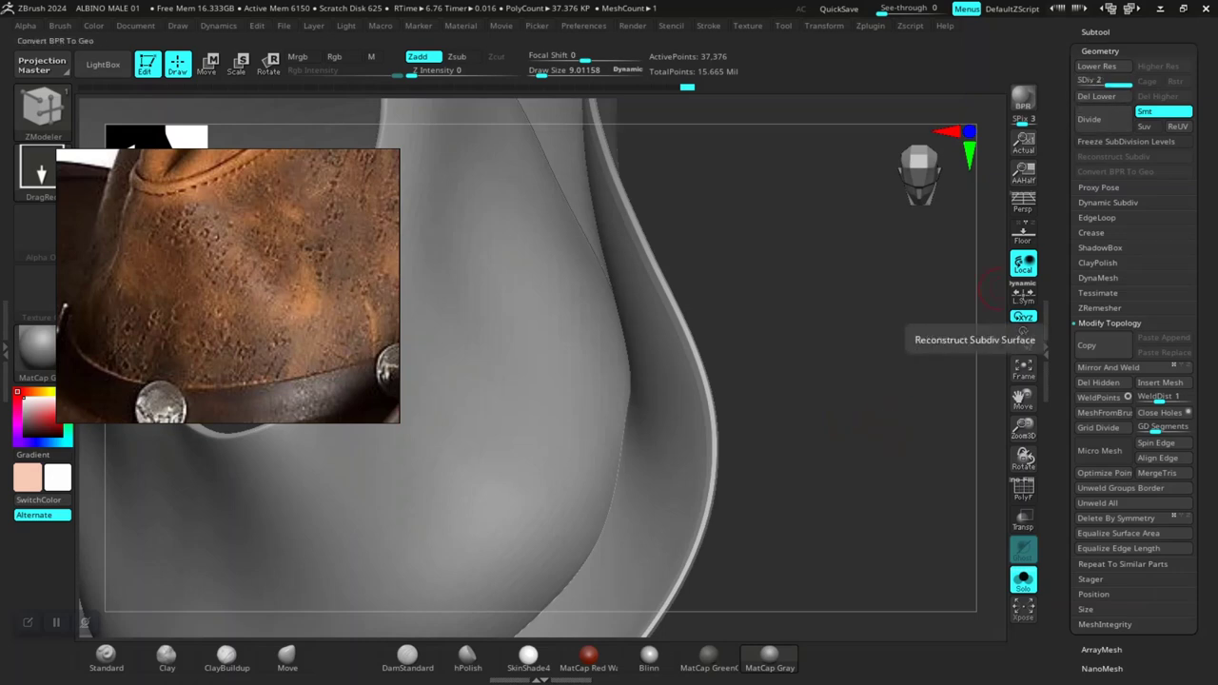
Step: Show all subtools again and frame the hat on a front view of the brim
click(1023, 579)
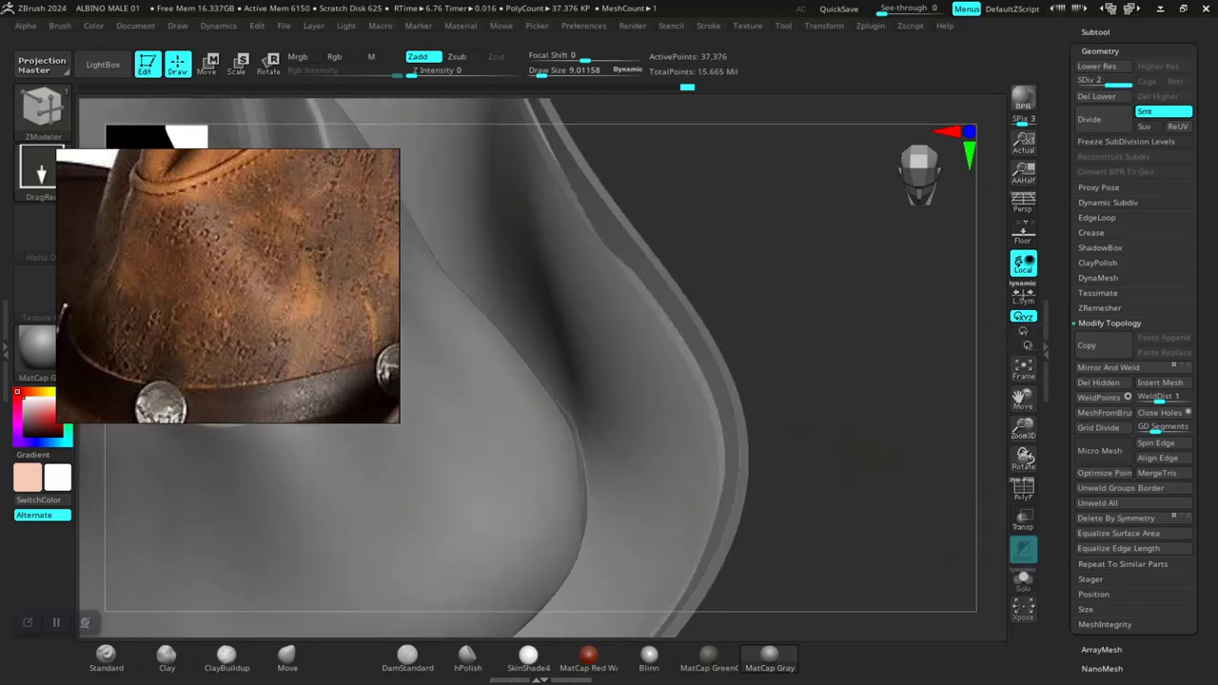
mouse_move(857, 495)
mouse_down()
mouse_move(800, 433)
mouse_move(809, 114)
mouse_up()
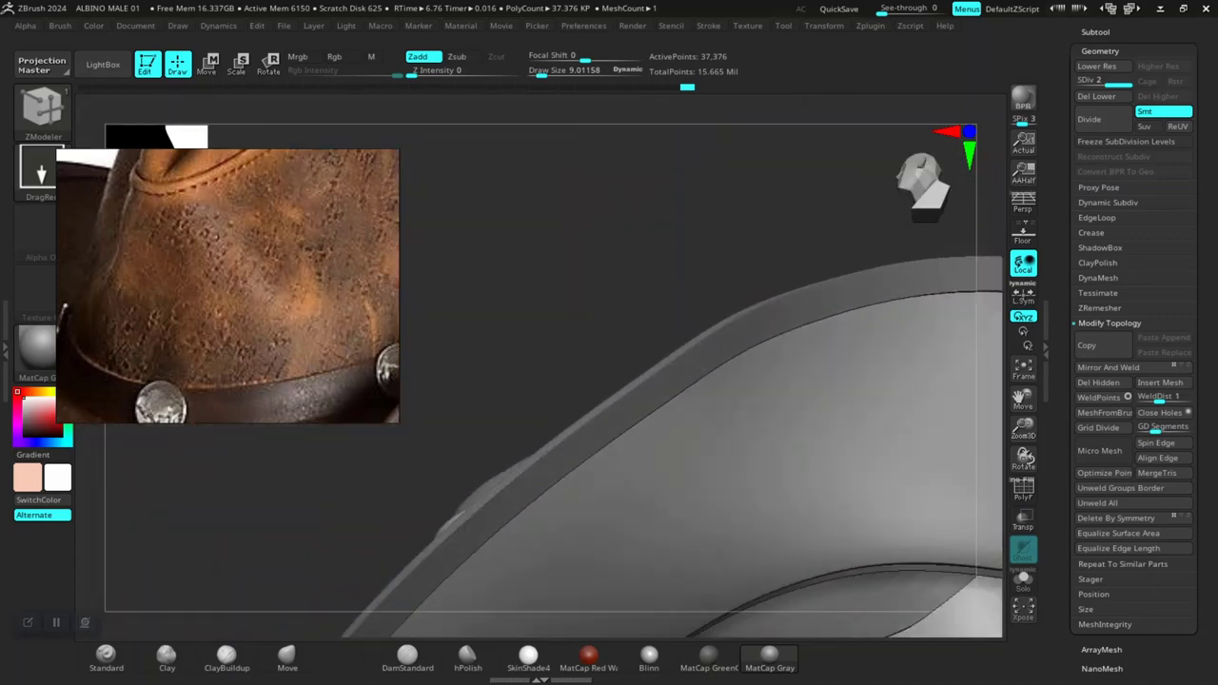
mouse_move(819, 410)
mouse_down()
mouse_move(856, 448)
mouse_move(828, 409)
mouse_move(856, 367)
mouse_up()
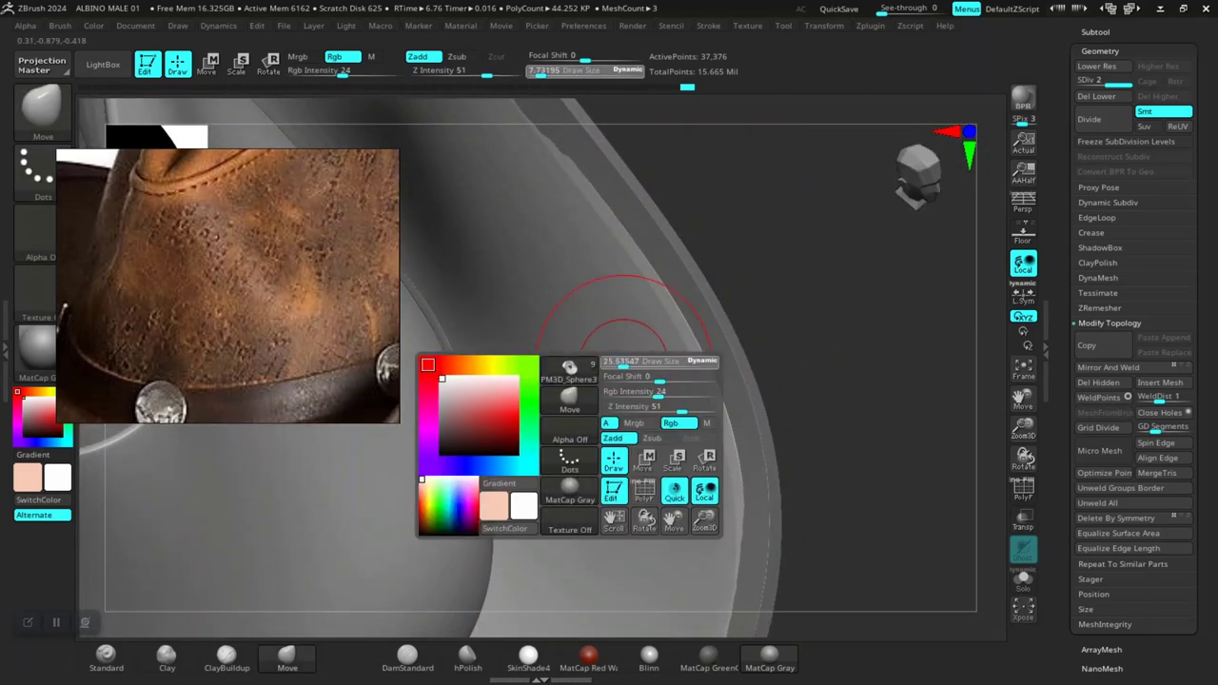
key(f)
mouse_move(666, 495)
mouse_down()
mouse_move(810, 430)
mouse_move(819, 399)
mouse_up()
drag(789, 448, 789, 394)
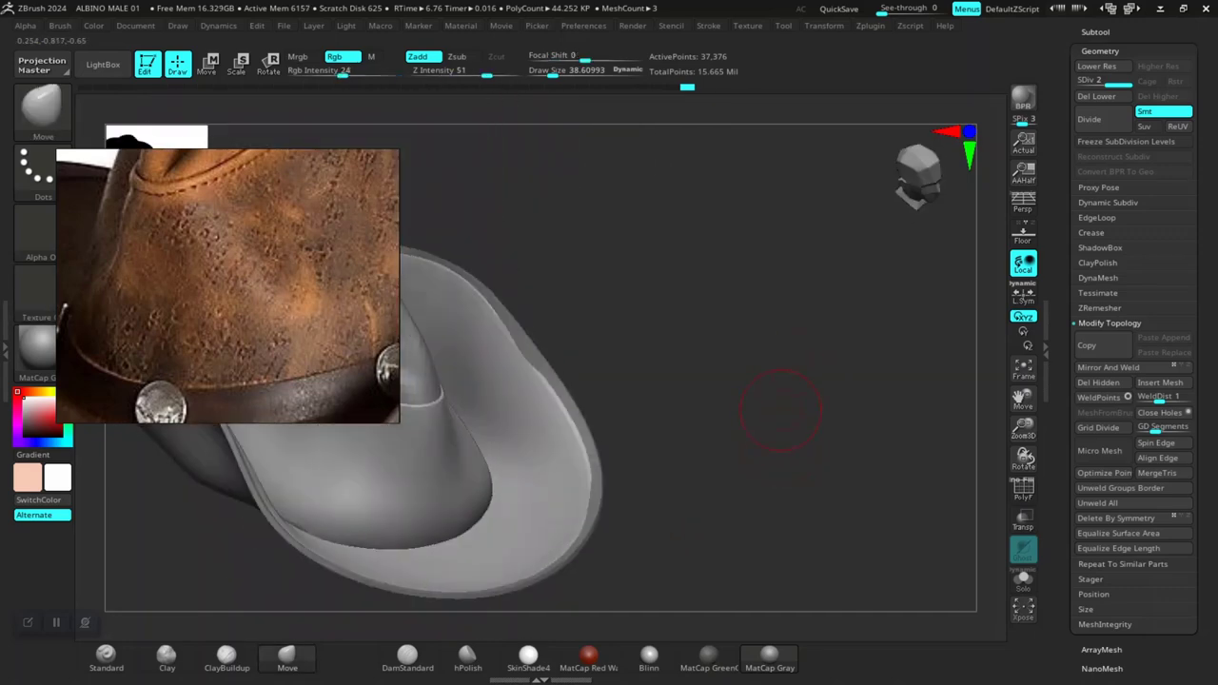
mouse_move(732, 447)
alt+mouse_down()
mouse_move(732, 490)
mouse_move(646, 334)
alt+mouse_up()
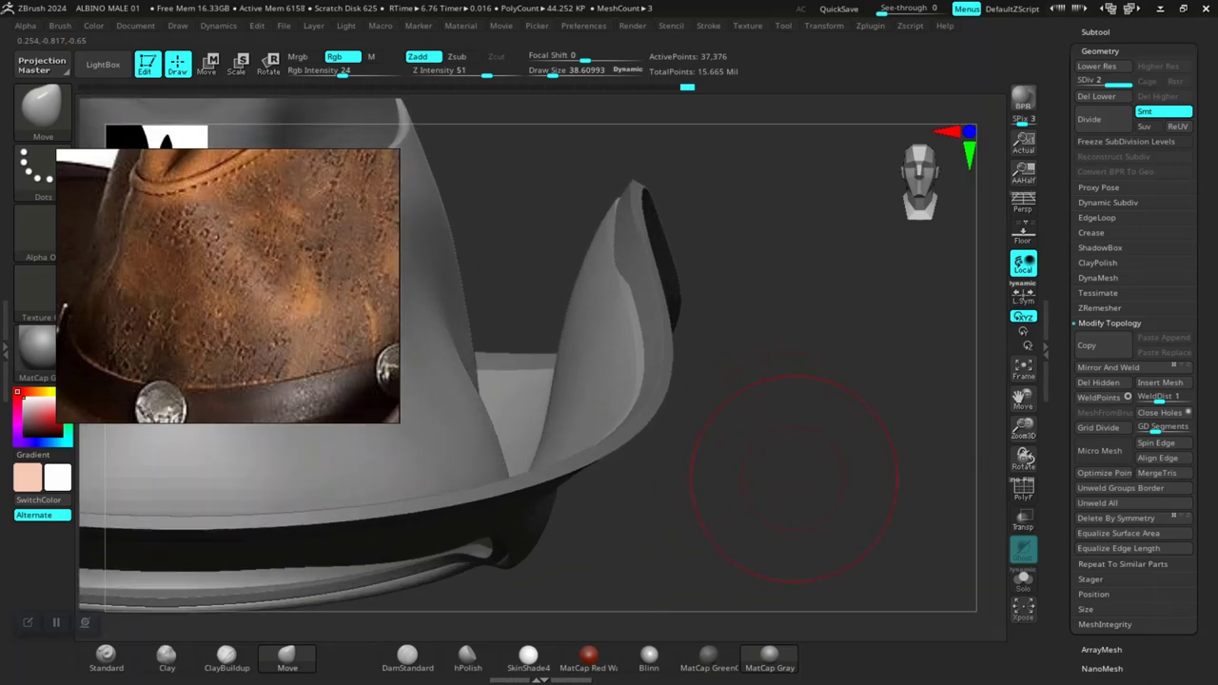
Step: Push the brim's edge folds into shape with the Move brush
mouse_move(745, 329)
mouse_down()
mouse_move(632, 302)
mouse_move(761, 363)
mouse_move(639, 341)
mouse_up()
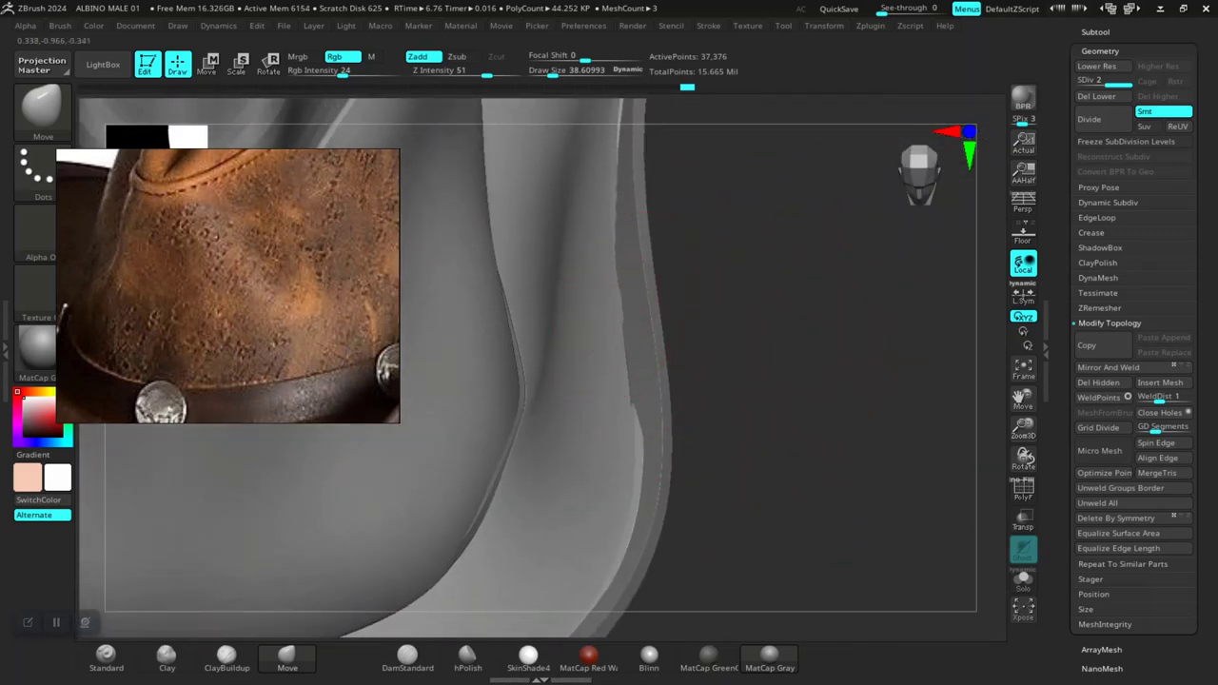
drag(634, 408, 643, 456)
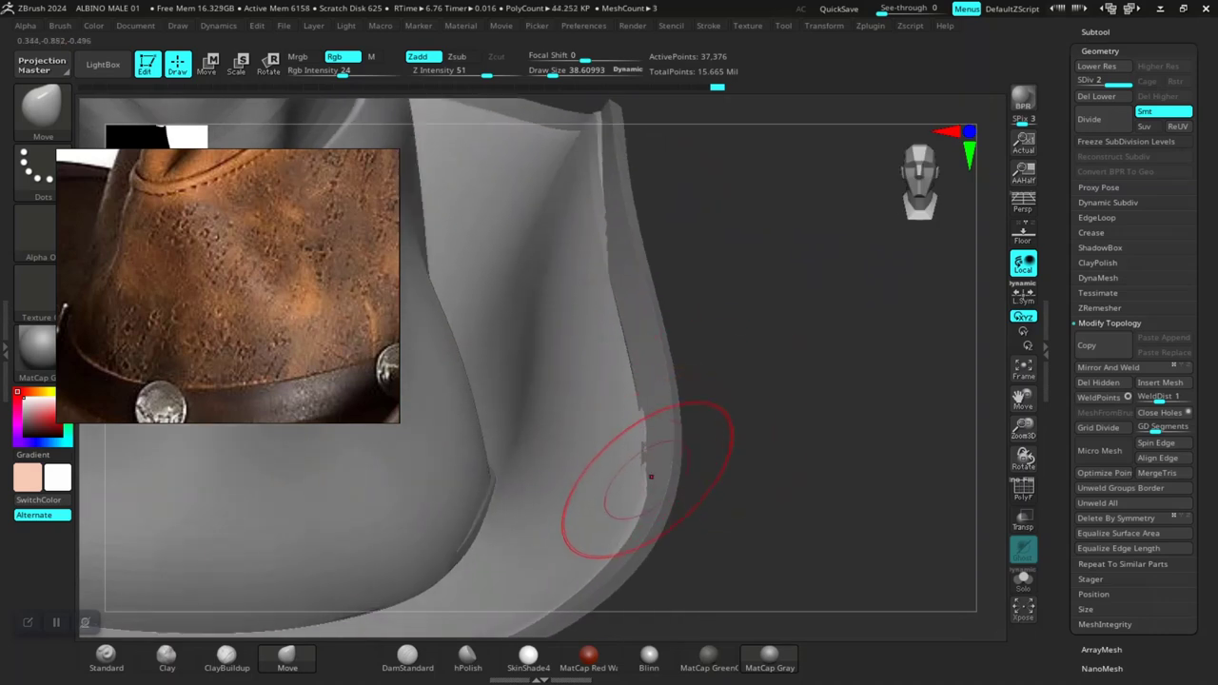
drag(651, 476, 647, 411)
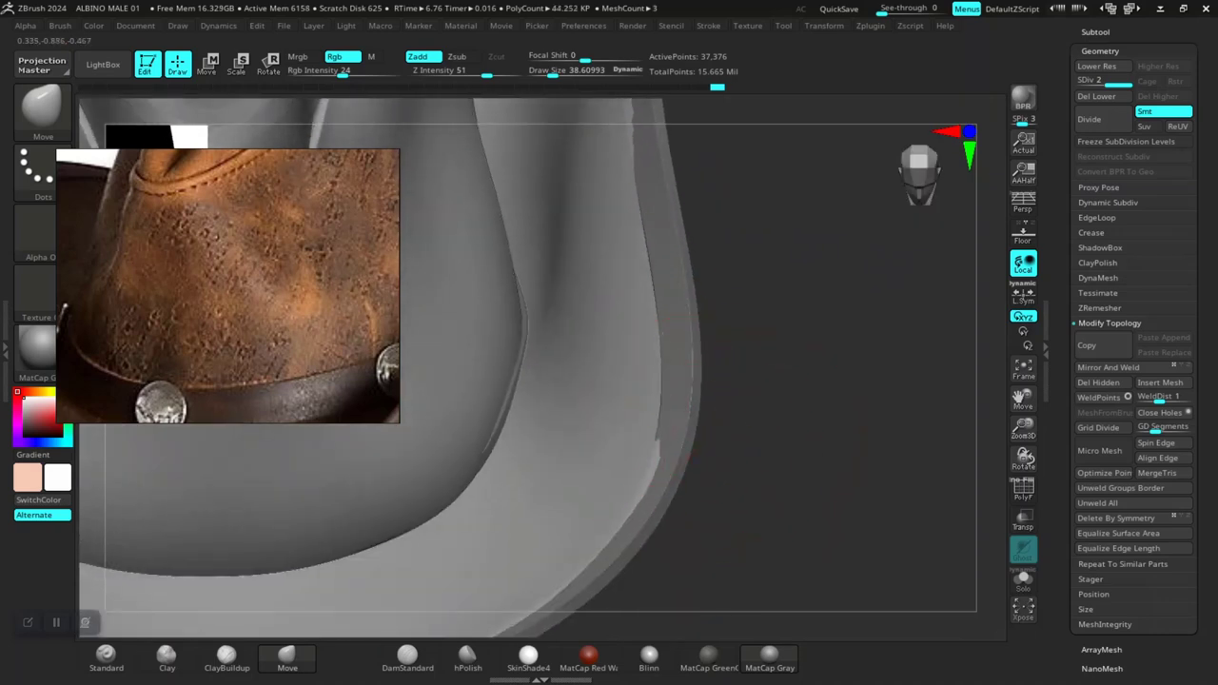
mouse_move(643, 471)
mouse_down()
mouse_move(767, 526)
mouse_move(789, 435)
mouse_move(658, 414)
mouse_up()
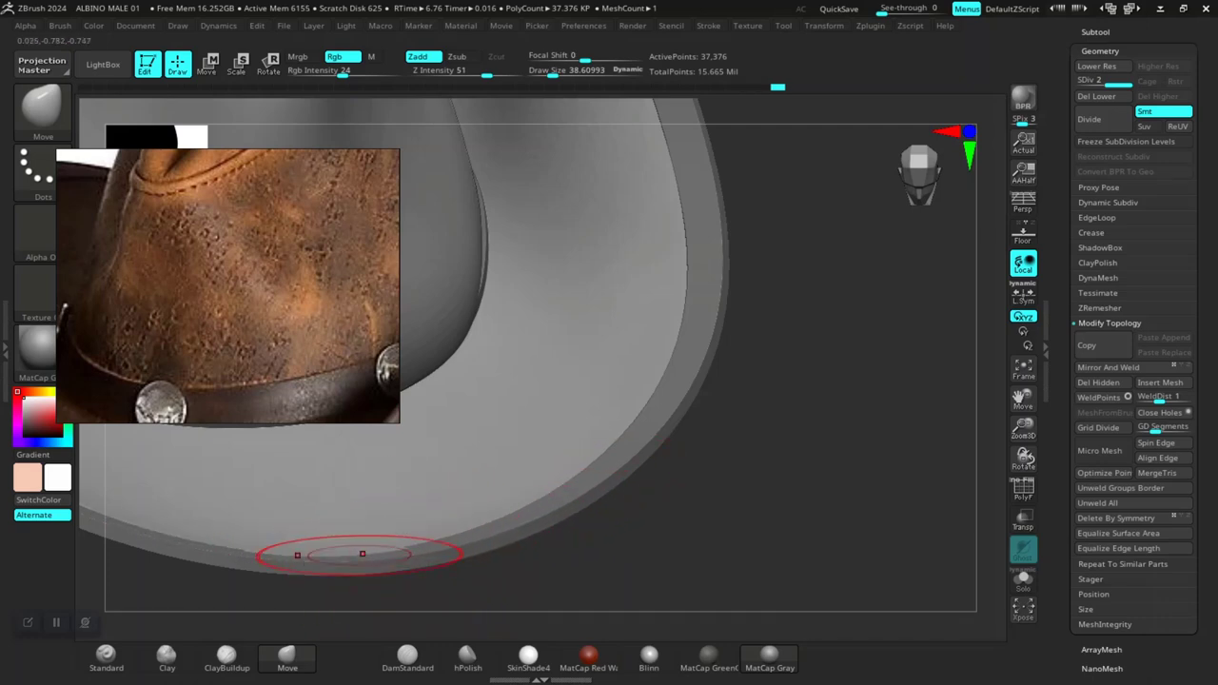
mouse_move(524, 576)
mouse_down()
mouse_move(573, 461)
mouse_move(475, 408)
mouse_move(549, 443)
mouse_up()
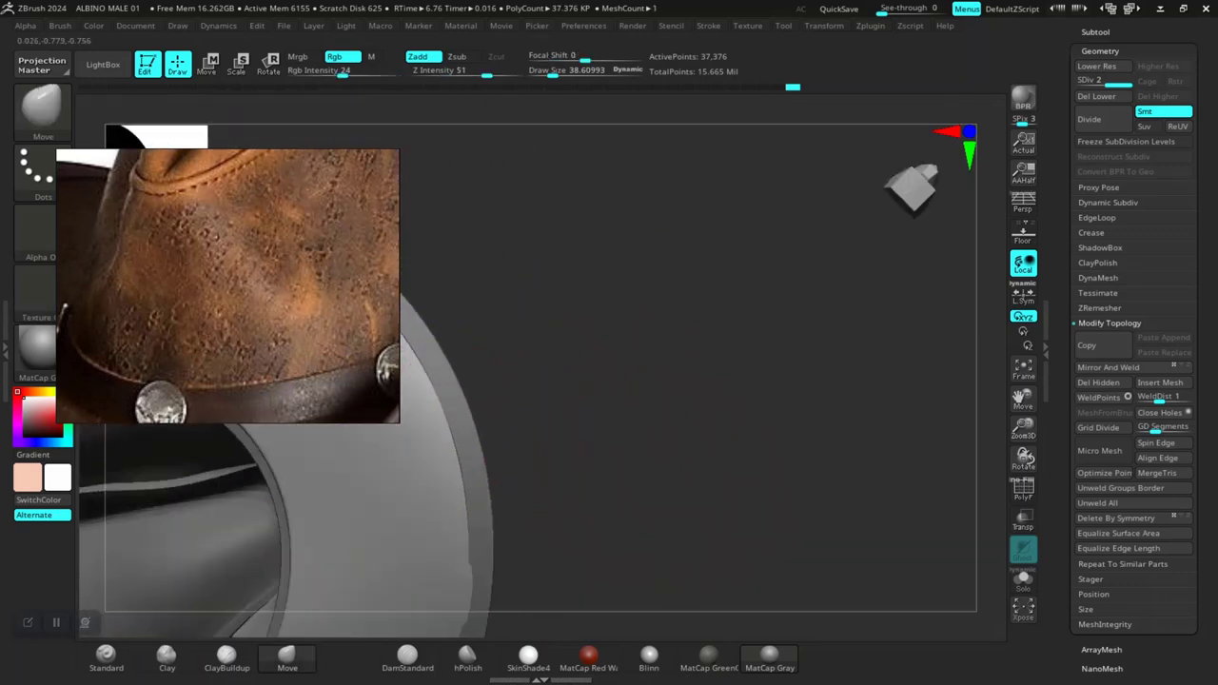
Step: Step back and forth through recent edits using undo, redo and the history slider
key(shift)
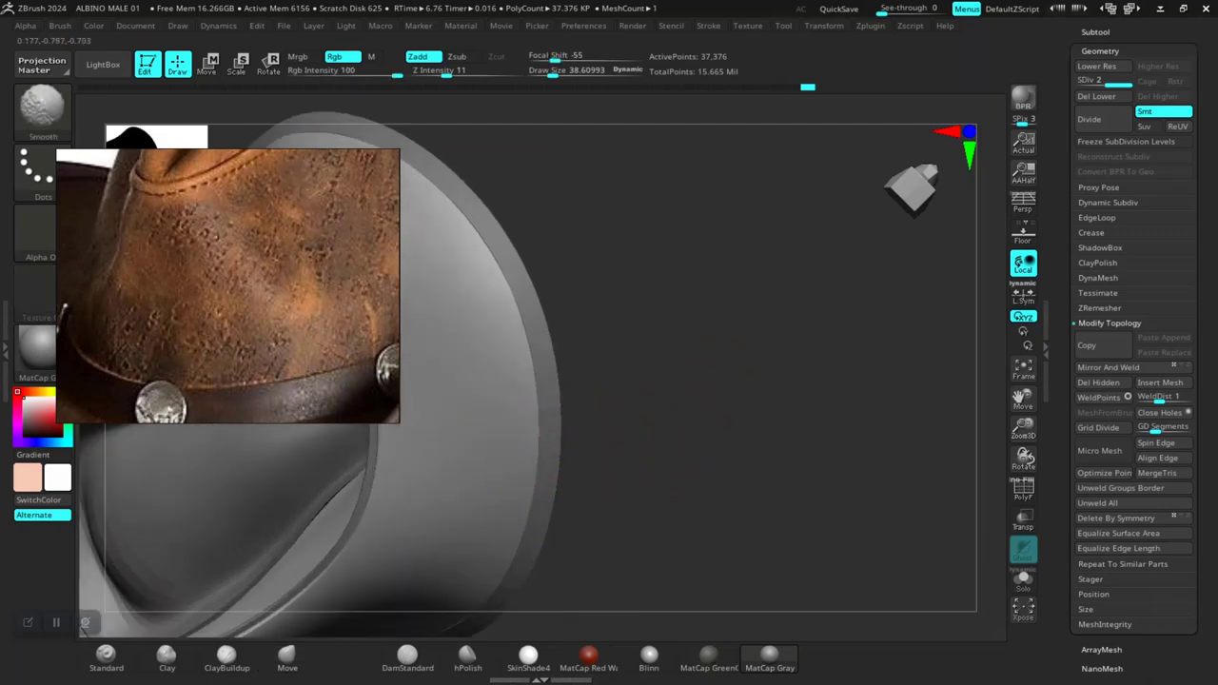
mouse_move(653, 502)
mouse_down()
mouse_move(709, 420)
mouse_move(789, 476)
mouse_up()
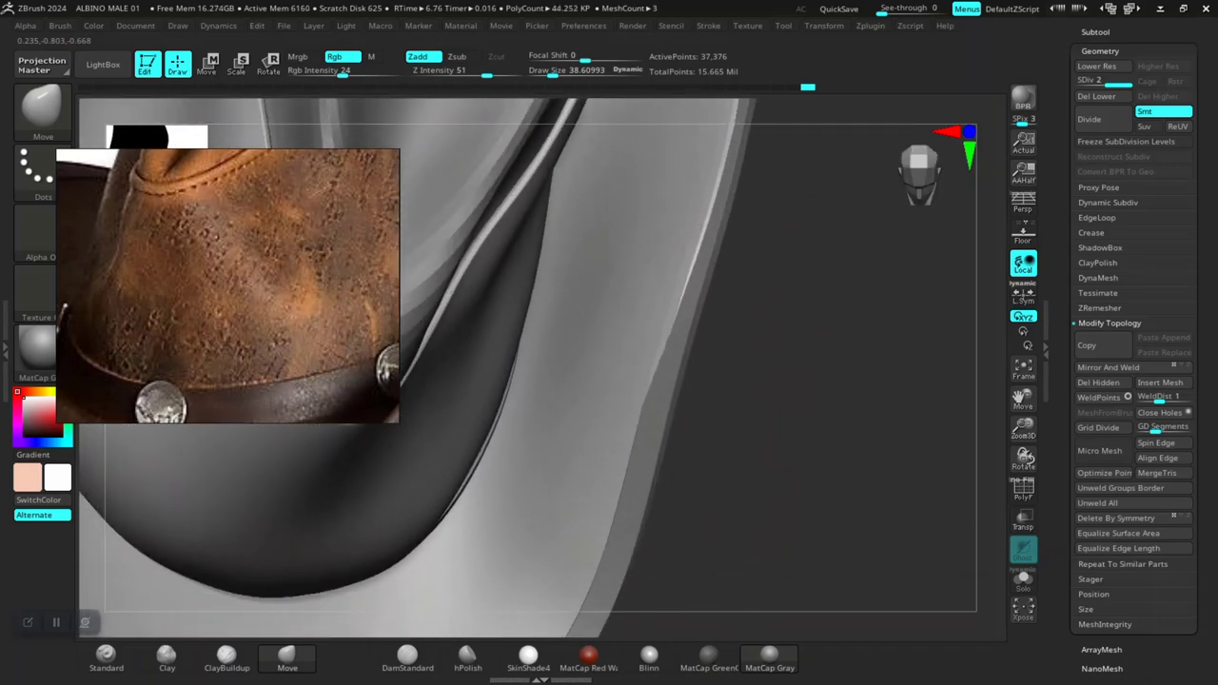
mouse_move(789, 405)
mouse_down()
mouse_move(815, 462)
mouse_move(637, 426)
mouse_up()
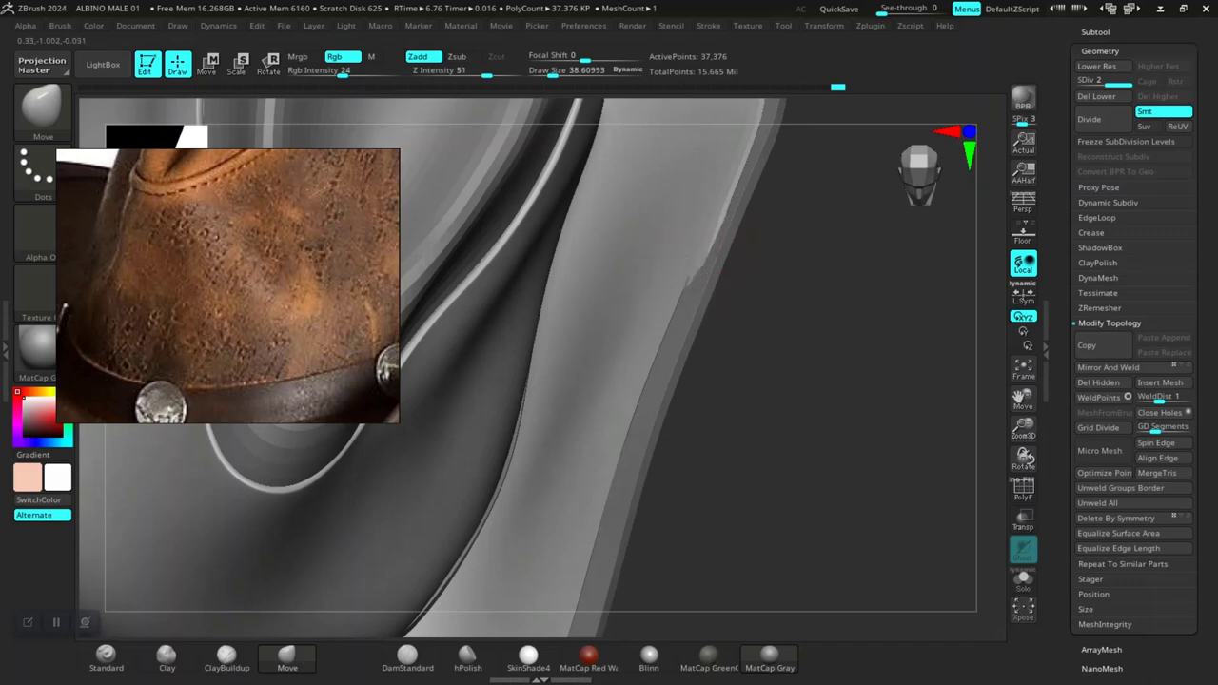
drag(637, 426, 641, 425)
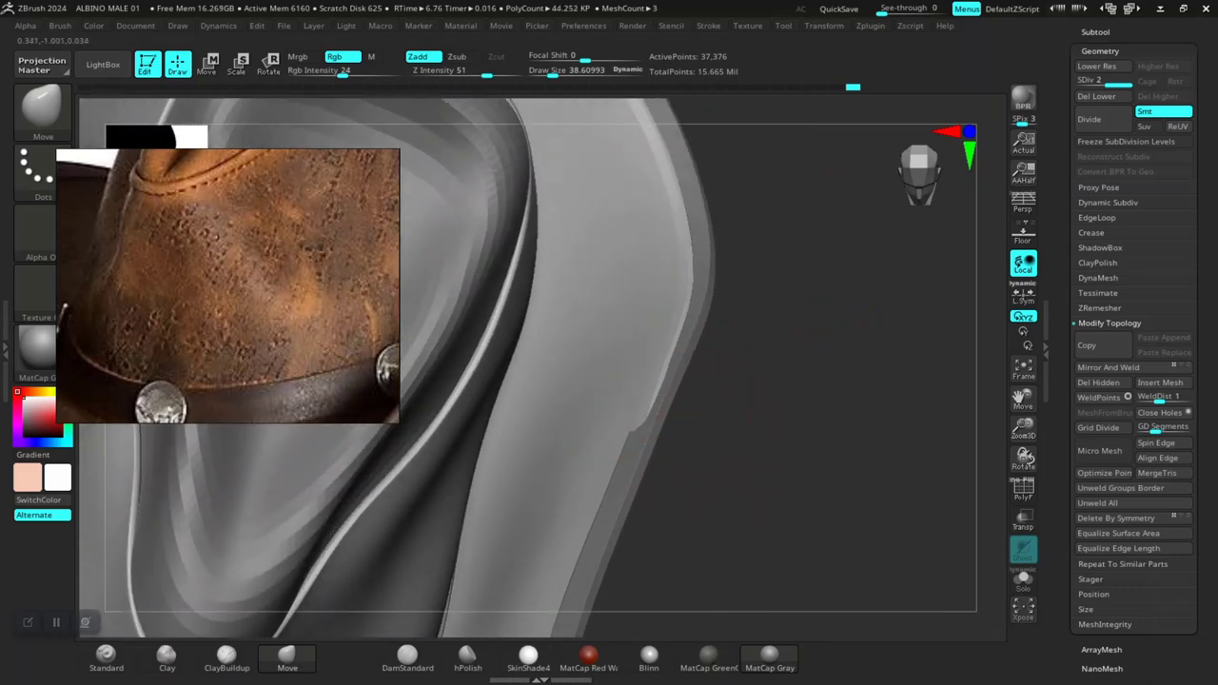
mouse_move(641, 425)
mouse_down()
mouse_move(609, 381)
mouse_move(789, 421)
mouse_move(650, 425)
mouse_up()
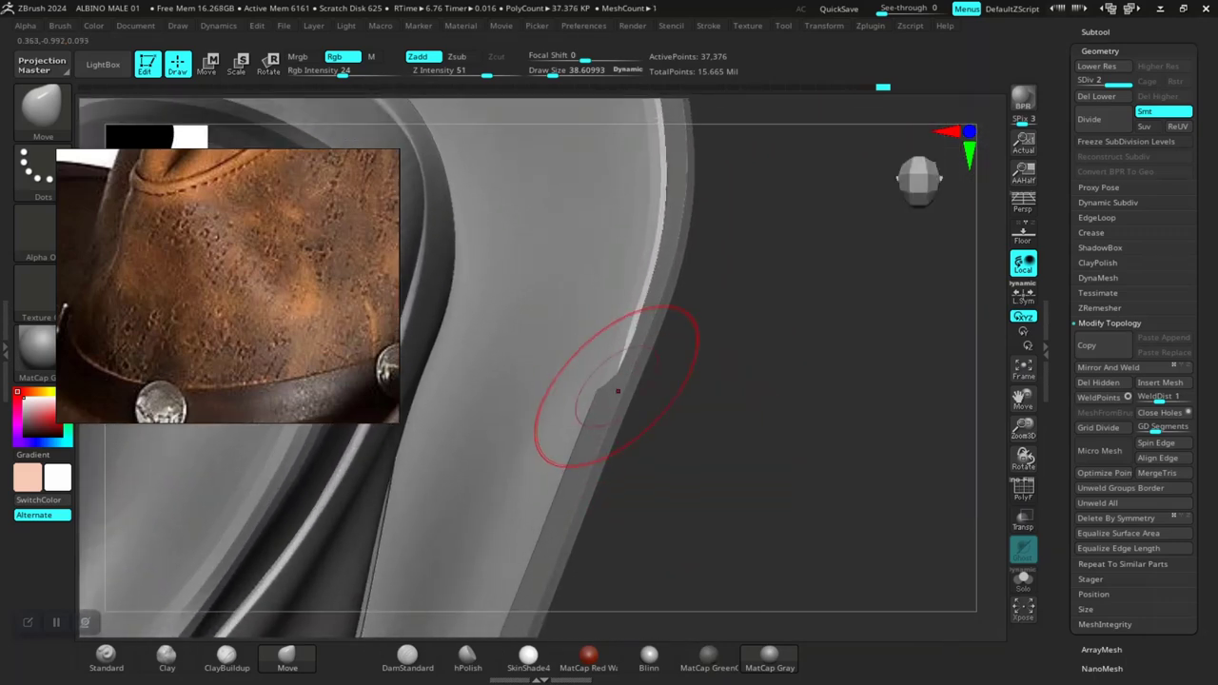
key(ctrl+z)
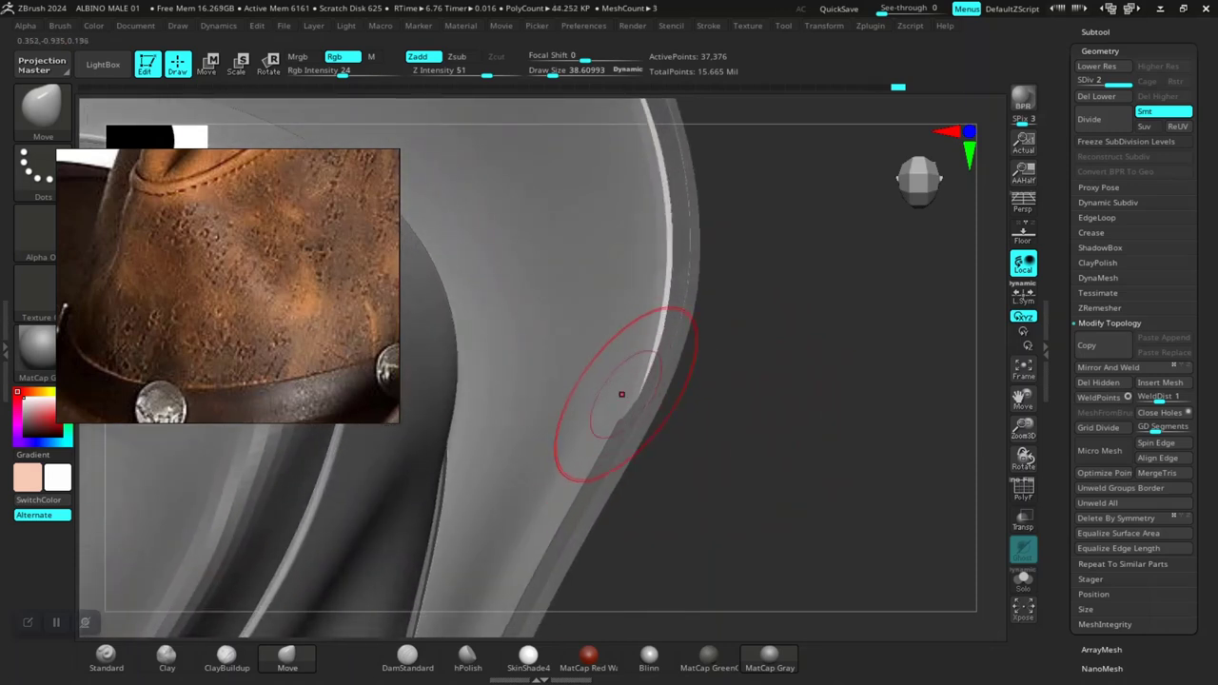
key(ctrl+shift+z)
key(ctrl+shift+z)
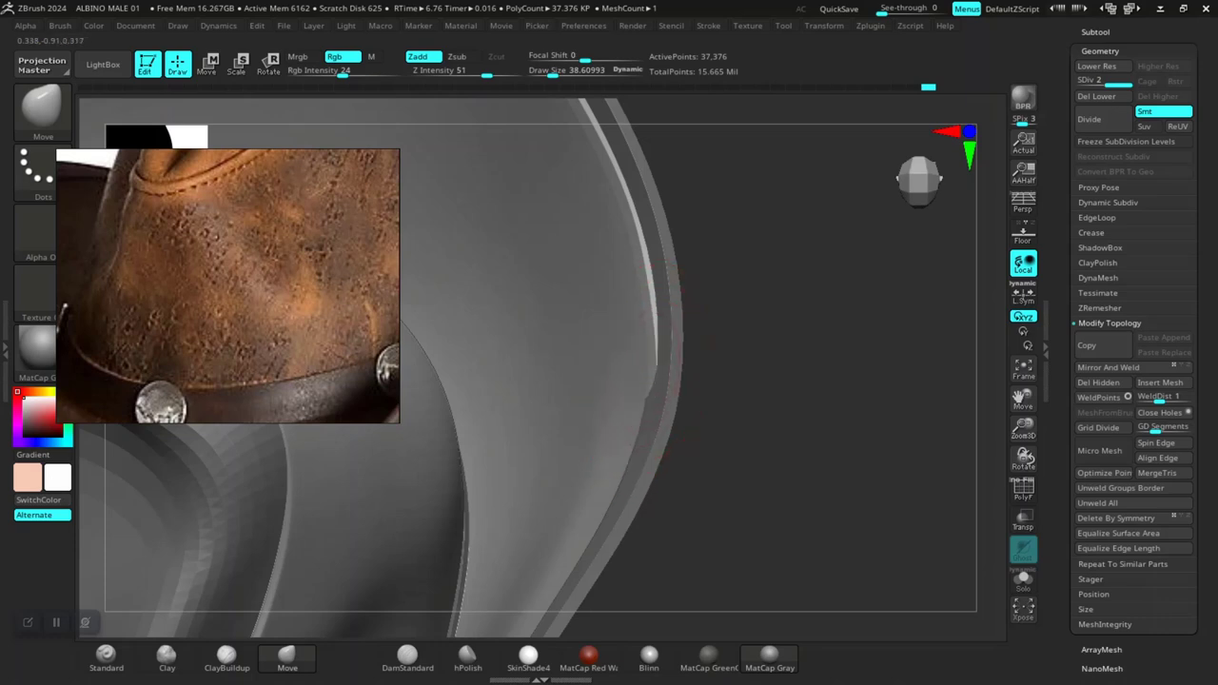
key(ctrl+shift+z)
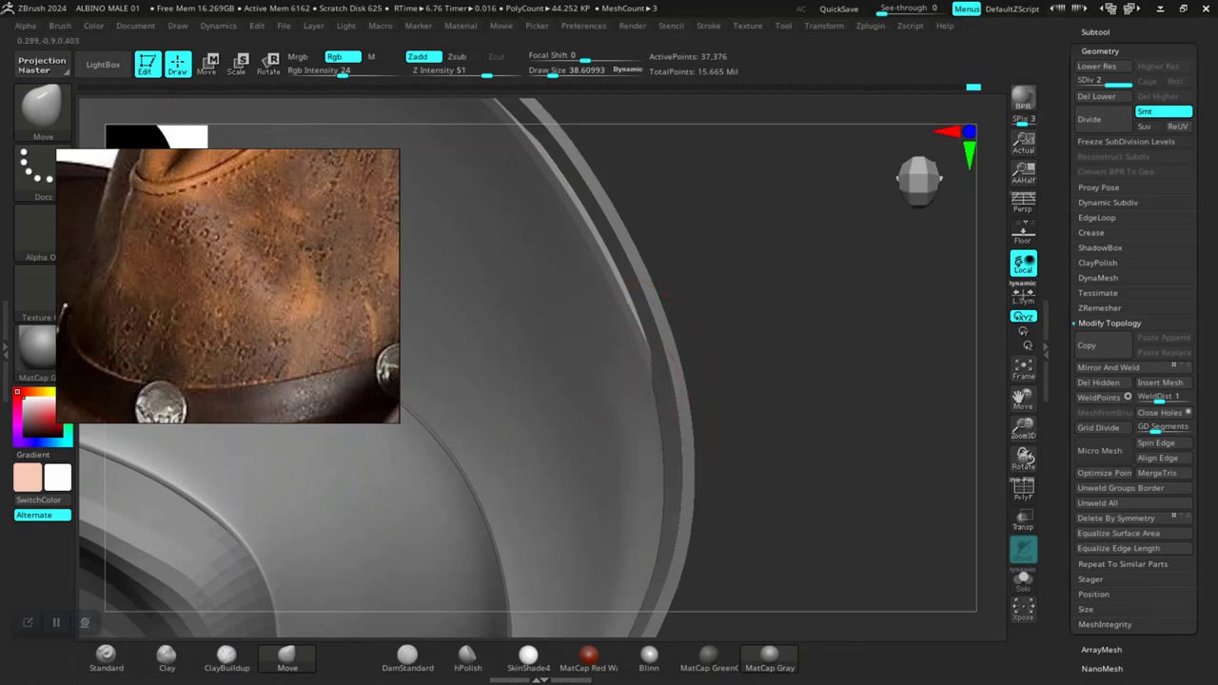
click(672, 87)
key(ctrl+shift+z)
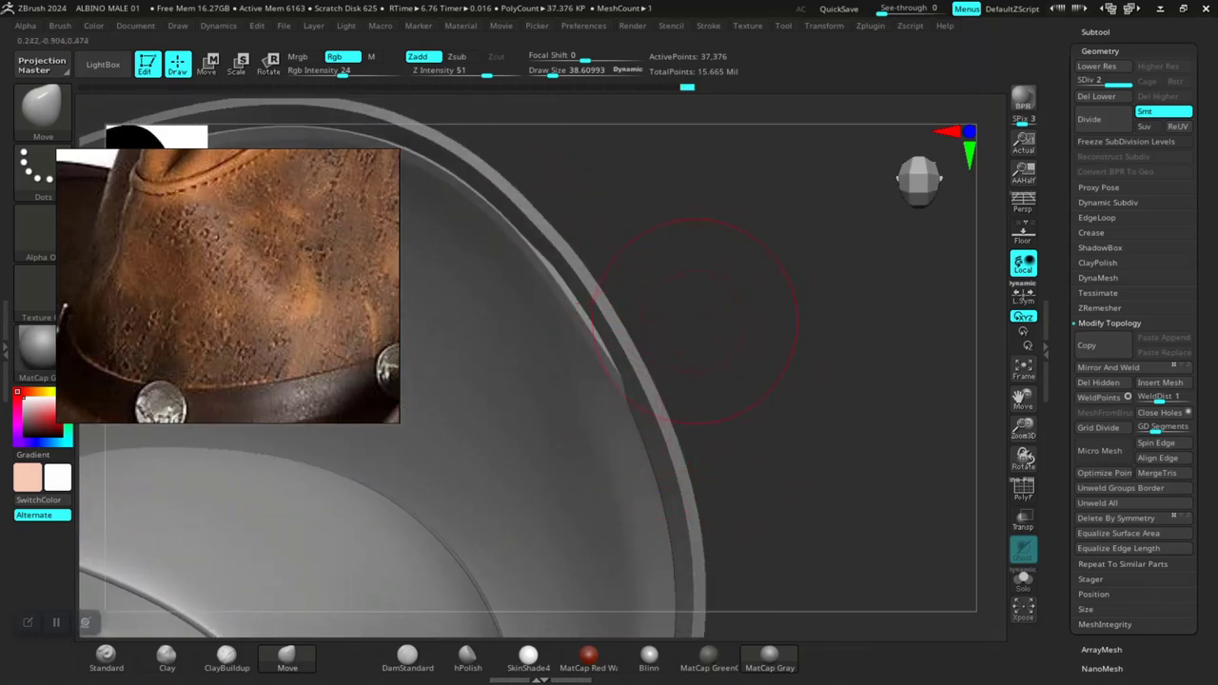
key(ctrl+shift+z)
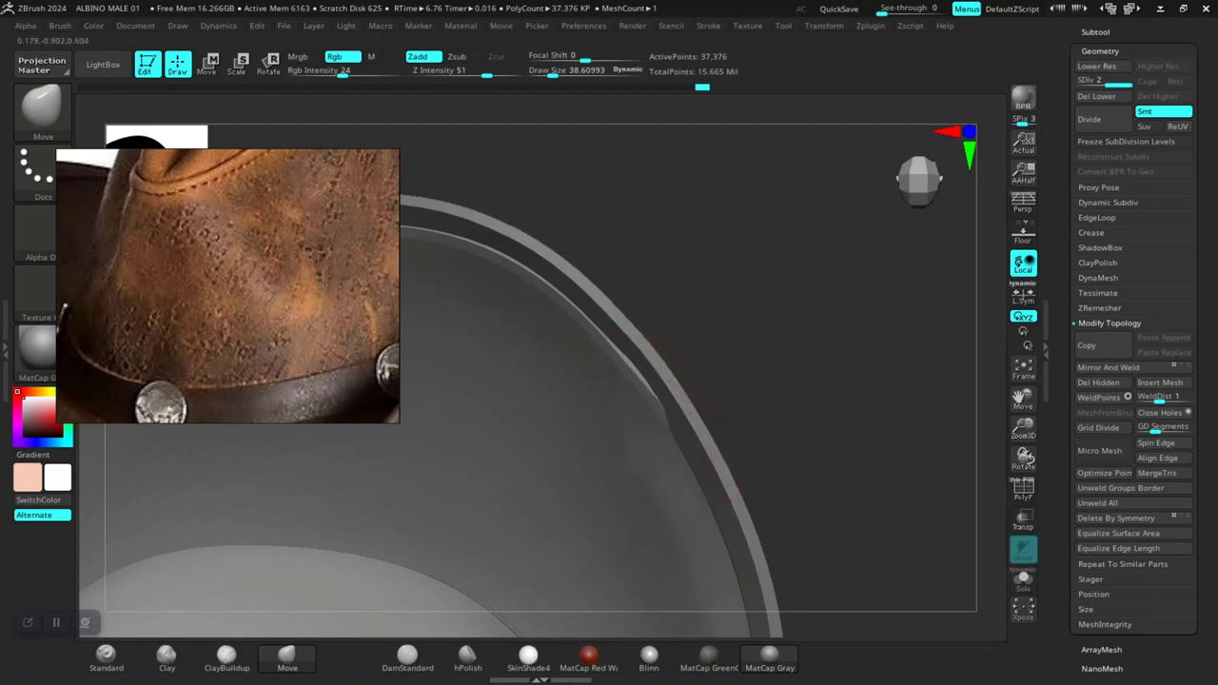
Step: Smooth away the bump on the brim's inner rim edge and frame the whole hat
drag(652, 378, 759, 366)
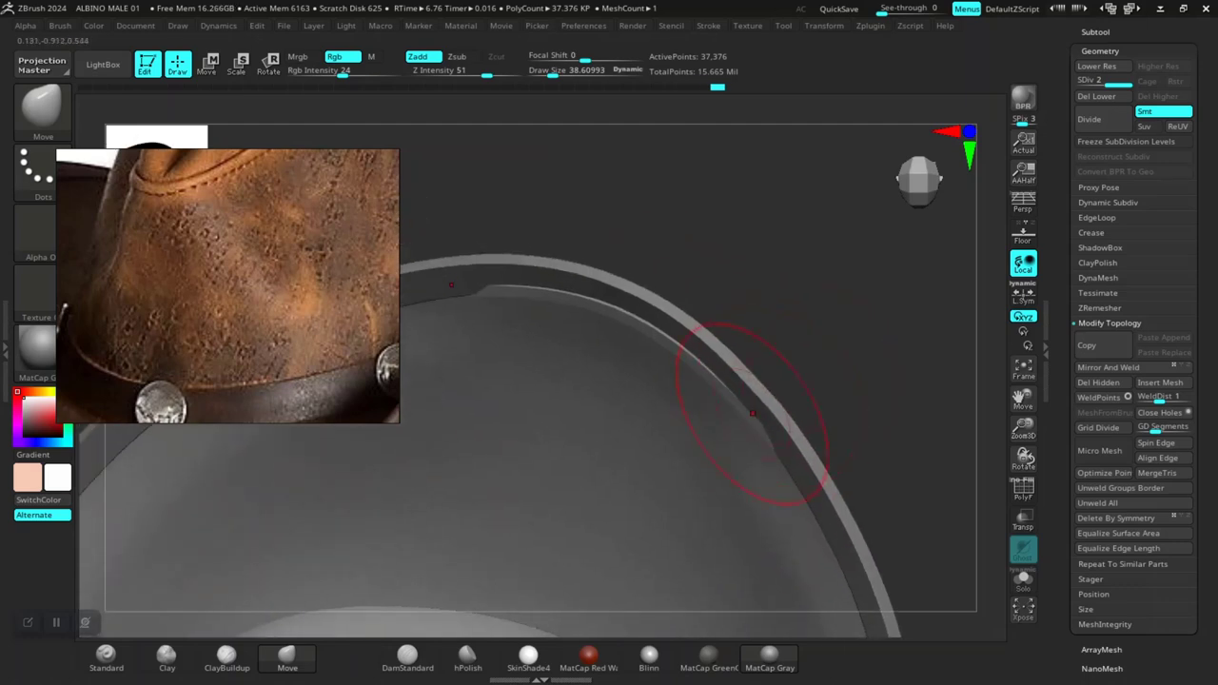
drag(505, 290, 609, 312)
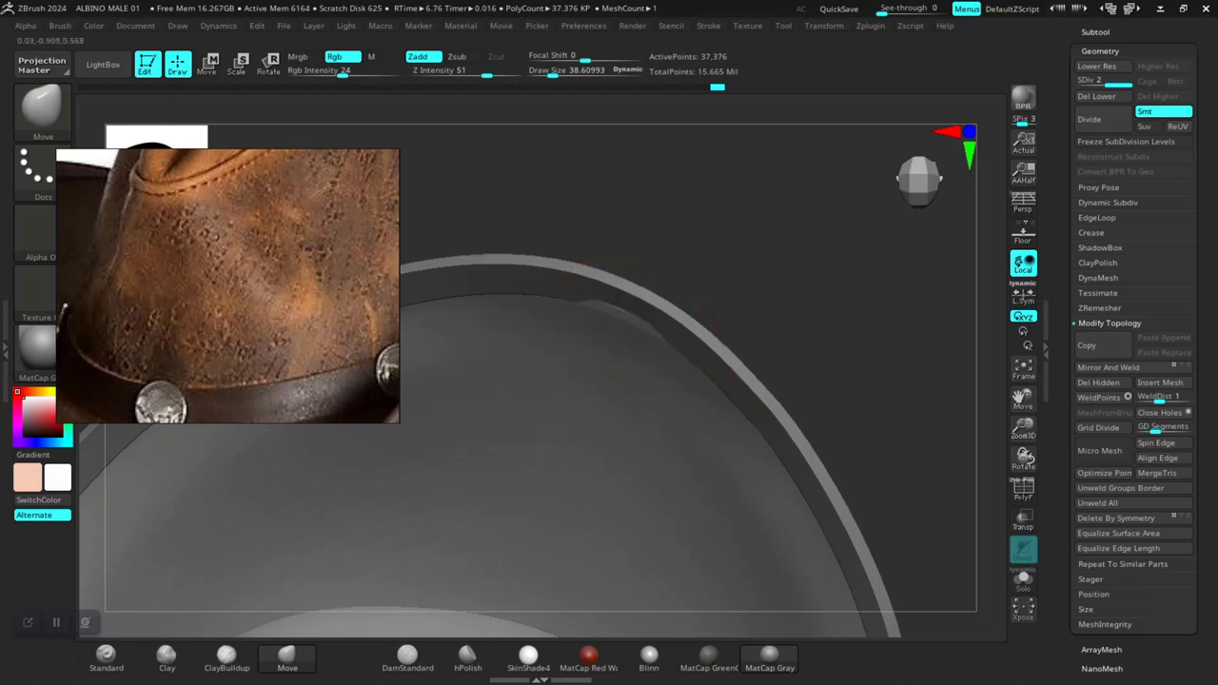
key(f)
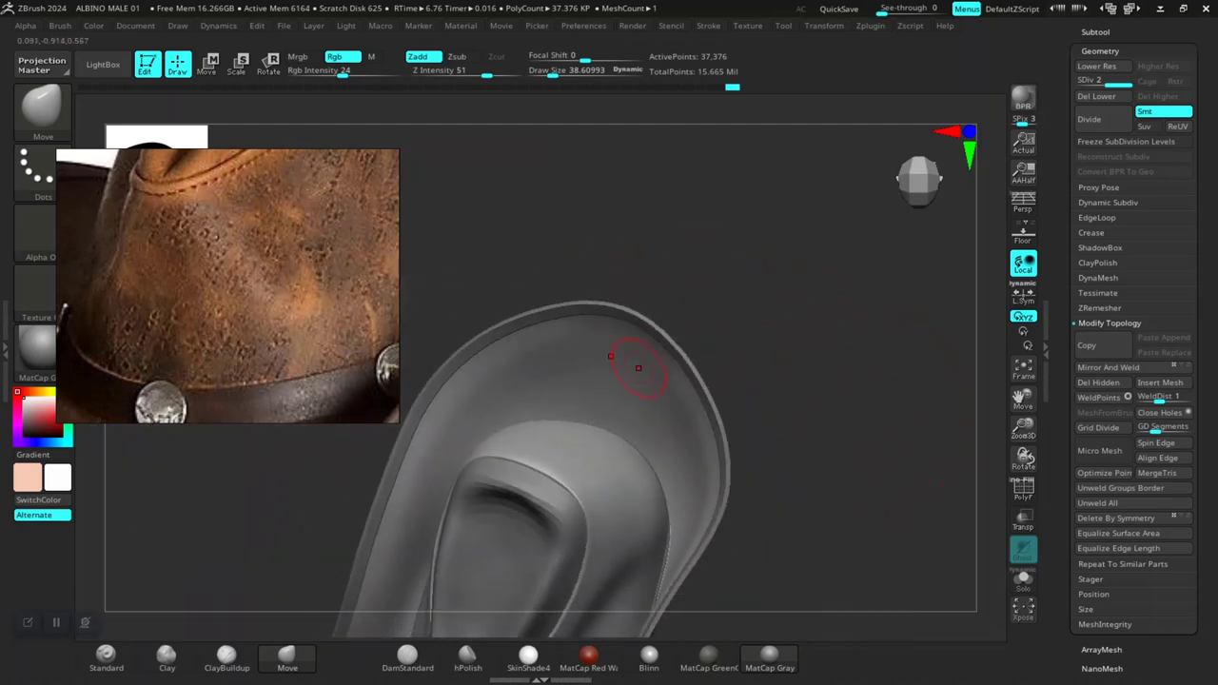
mouse_move(641, 368)
mouse_down()
mouse_move(775, 413)
mouse_move(666, 308)
mouse_move(661, 244)
mouse_move(652, 286)
mouse_move(647, 245)
mouse_up()
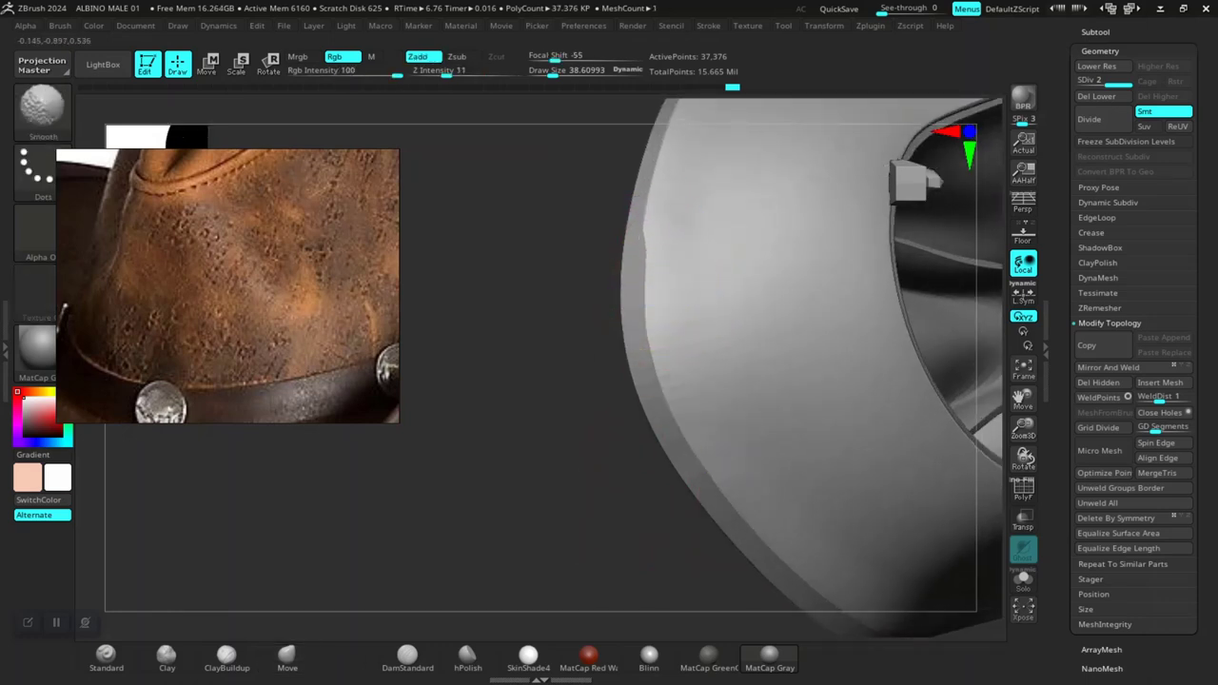
Step: Smooth the brim's rim surface while orbiting along its curve
mouse_move(631, 326)
mouse_down()
mouse_move(489, 647)
mouse_move(503, 530)
mouse_move(693, 316)
mouse_up()
key(shift)
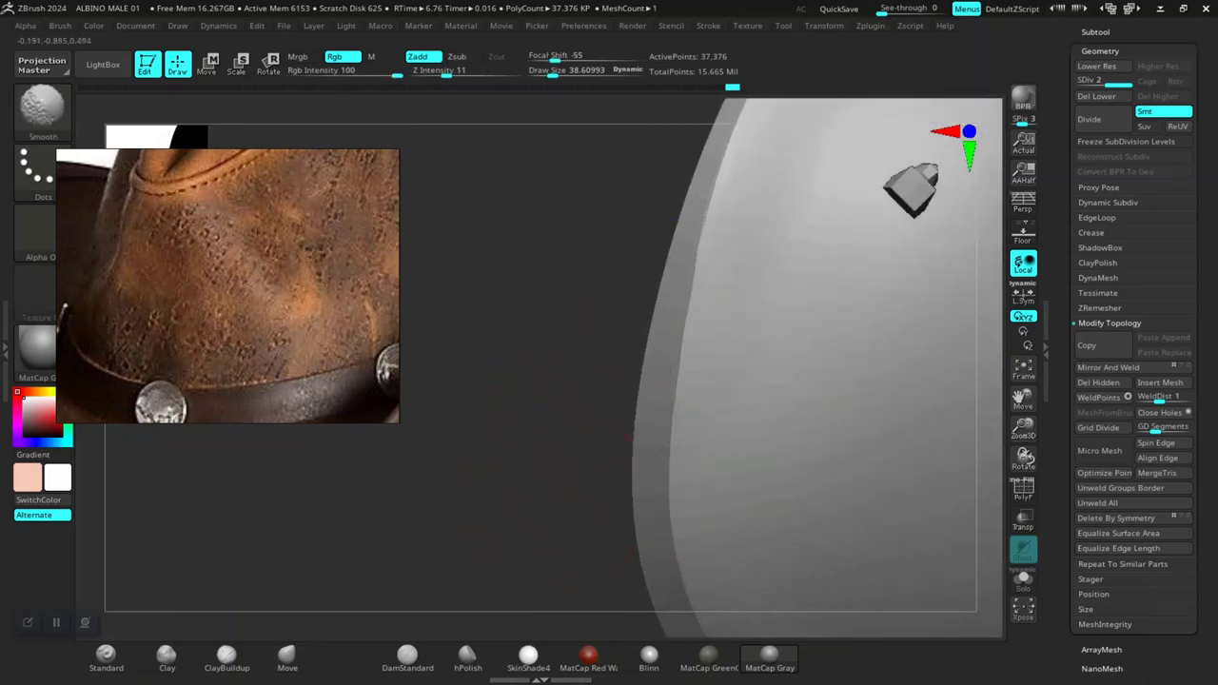
drag(517, 395, 730, 343)
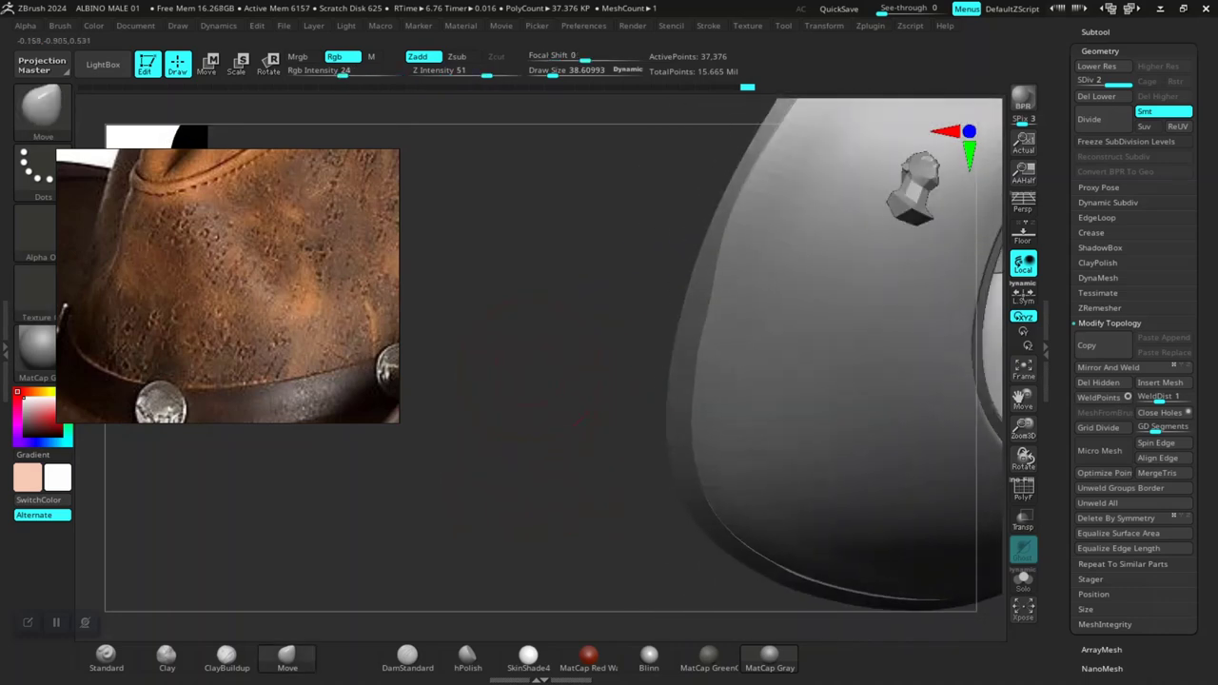
key(shift)
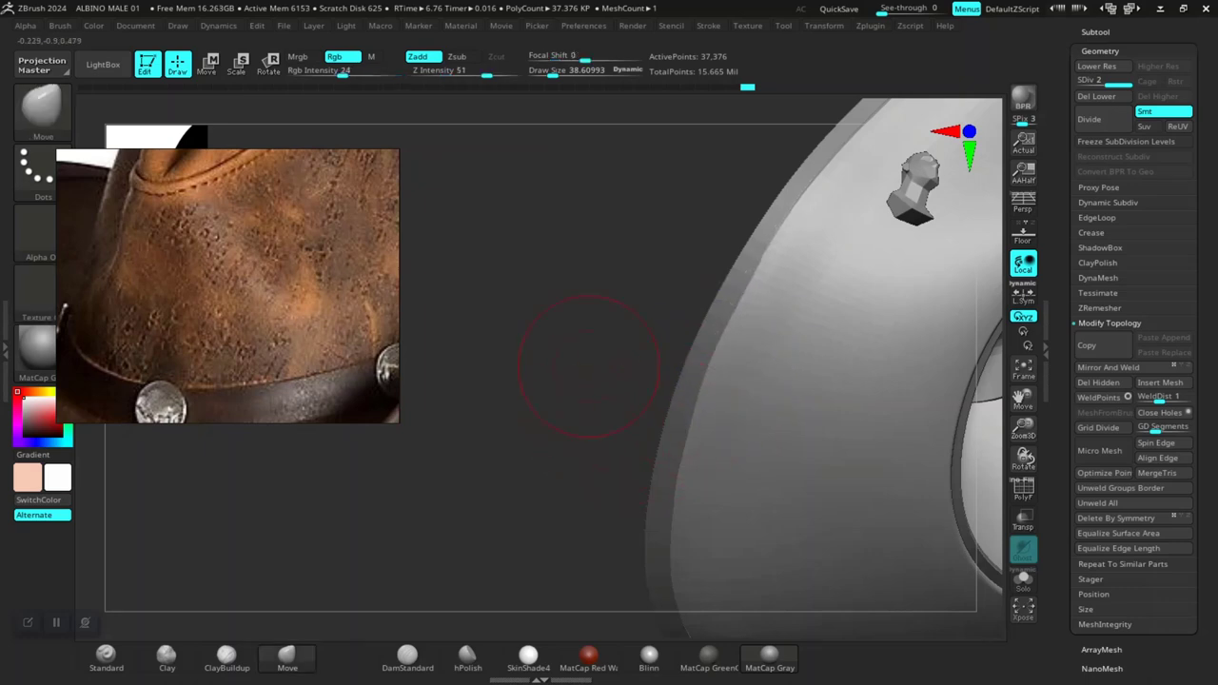
mouse_move(543, 381)
mouse_down()
mouse_move(586, 357)
mouse_move(571, 495)
mouse_move(602, 324)
mouse_up()
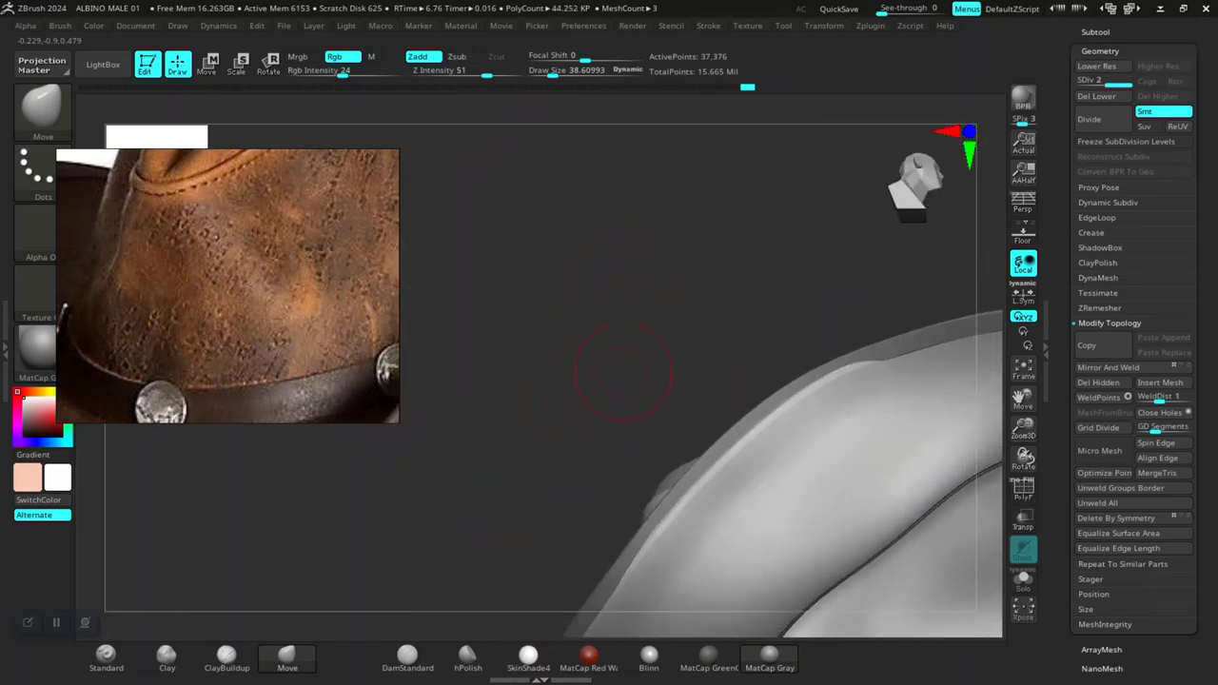
mouse_move(601, 323)
mouse_down()
mouse_move(571, 367)
mouse_move(666, 361)
mouse_up()
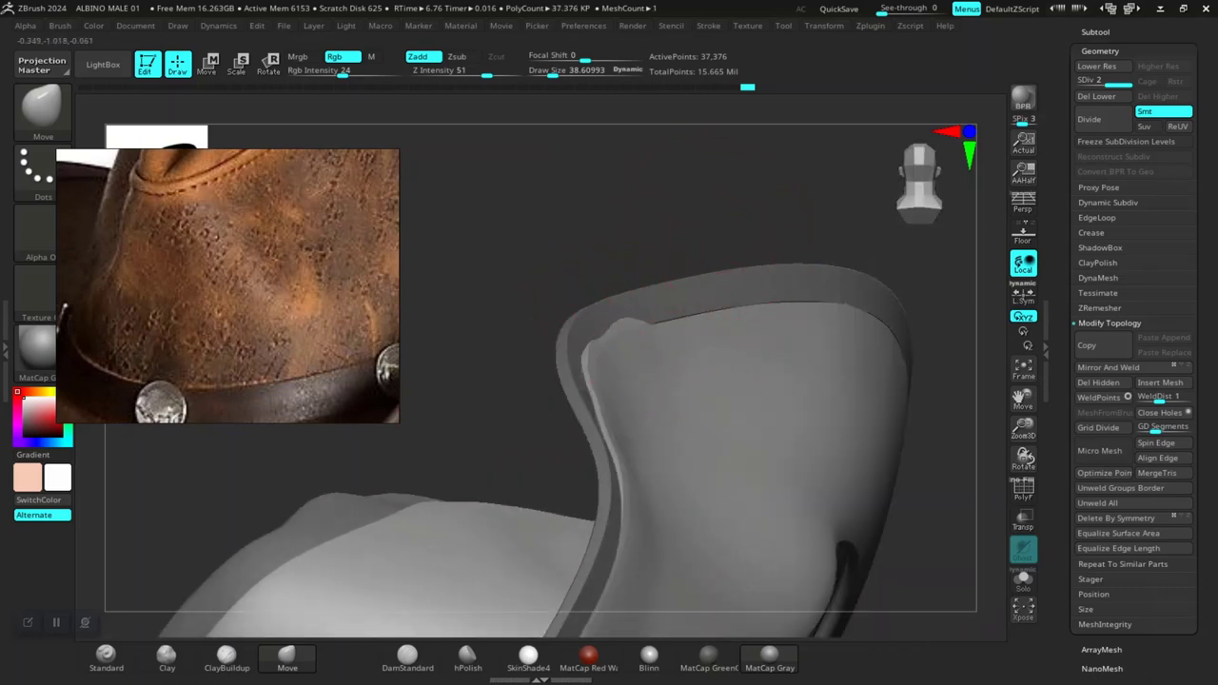
Step: Orbit around the brim to inspect its broad curve and edge
drag(586, 360, 577, 323)
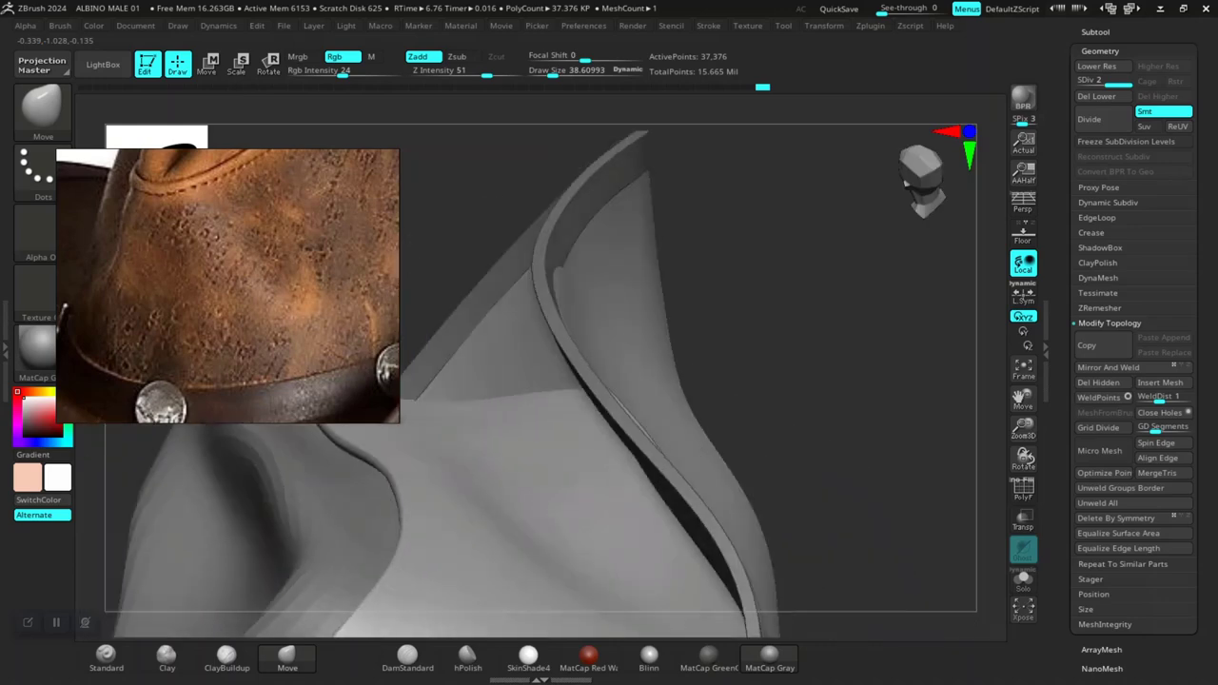
drag(720, 250, 702, 326)
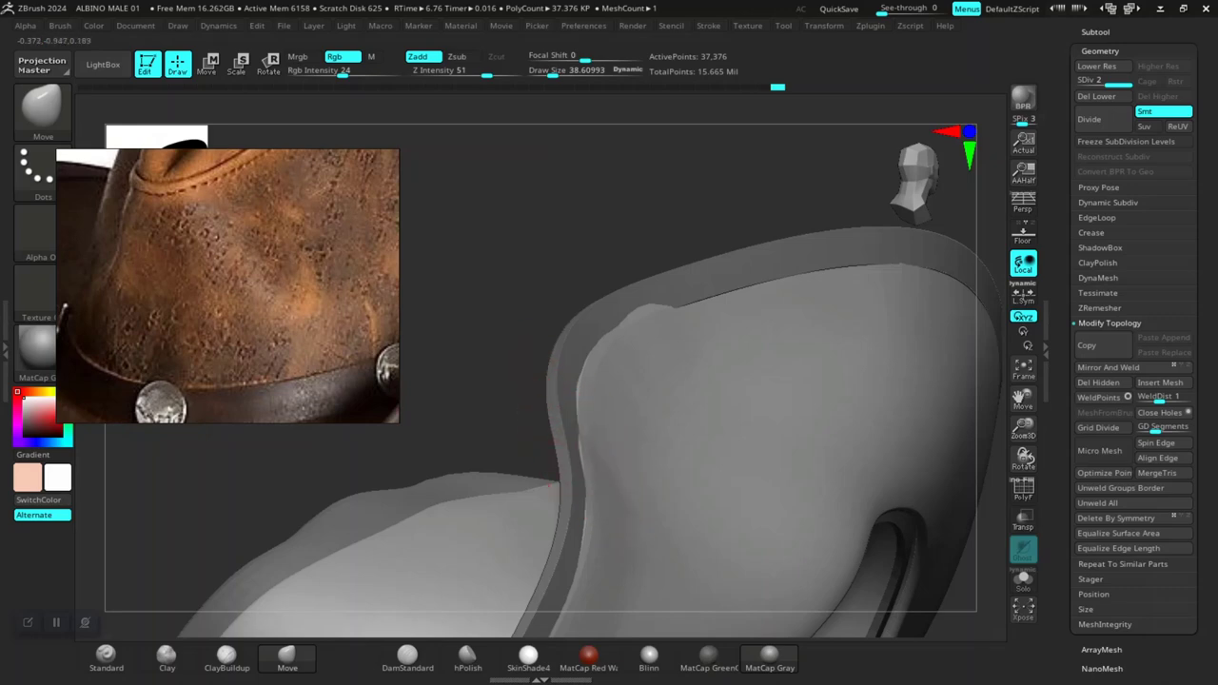
mouse_move(888, 220)
mouse_down()
mouse_move(809, 314)
mouse_move(603, 218)
mouse_up()
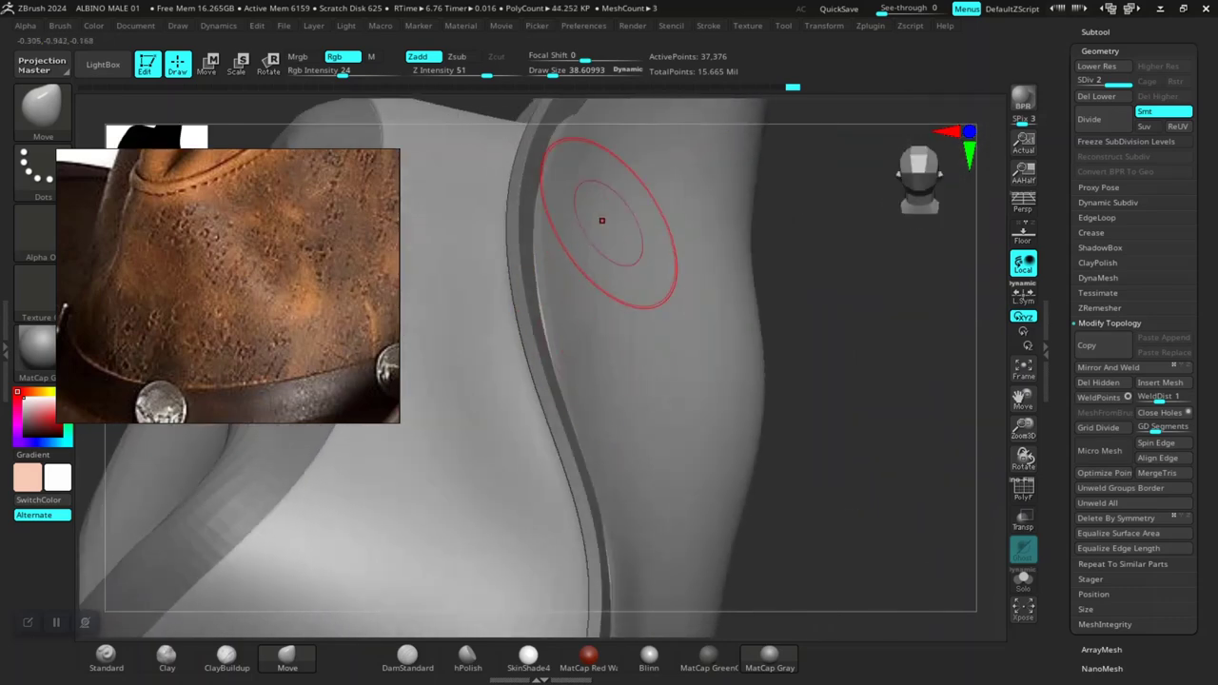
drag(566, 152, 548, 219)
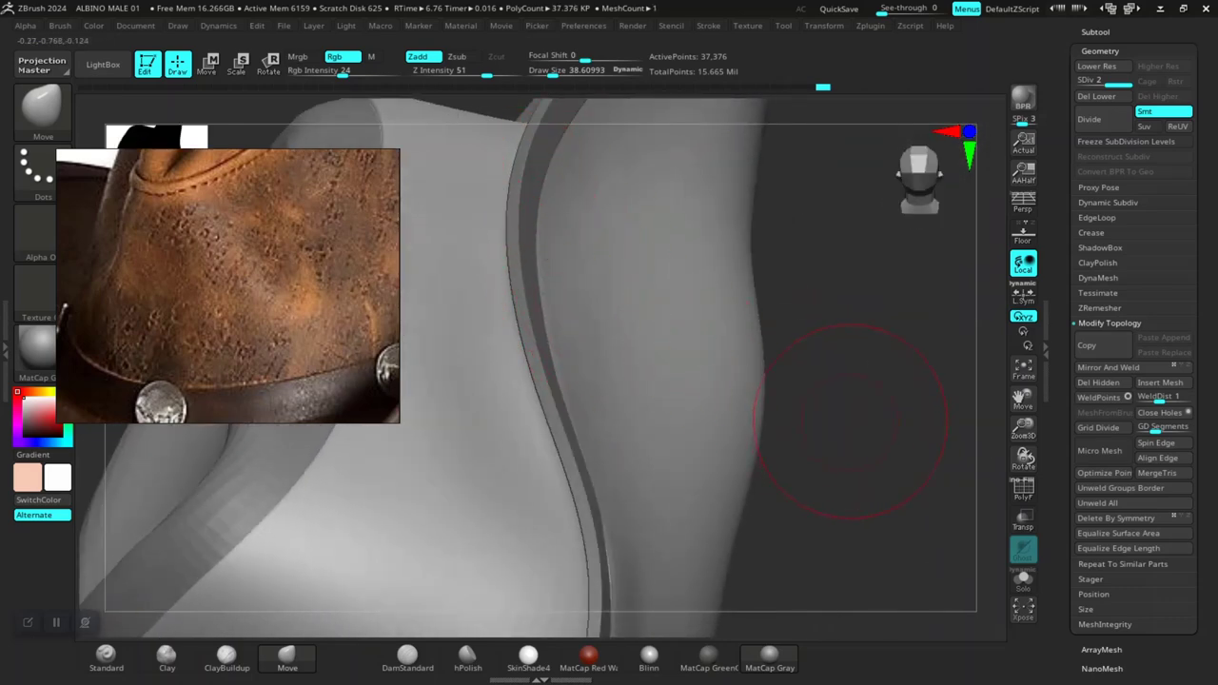
mouse_move(828, 381)
mouse_down()
mouse_move(781, 286)
mouse_move(843, 394)
mouse_move(809, 362)
mouse_up()
mouse_move(734, 299)
mouse_down()
mouse_move(898, 231)
mouse_move(555, 249)
mouse_up()
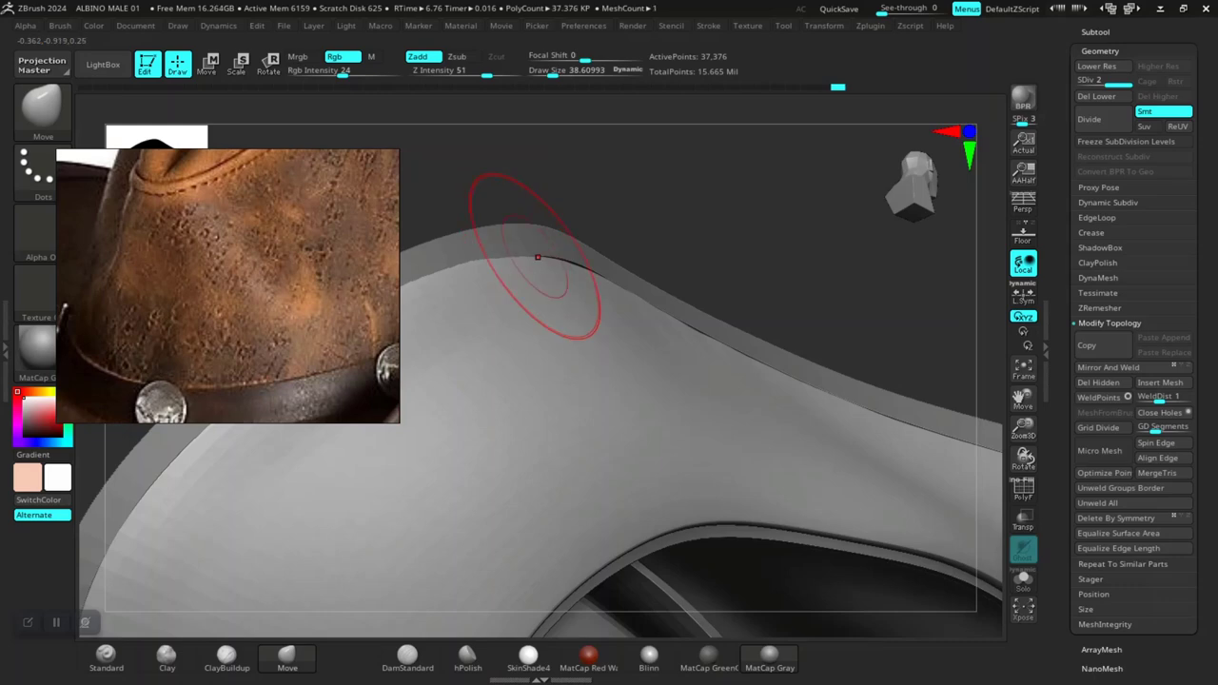
drag(536, 258, 612, 299)
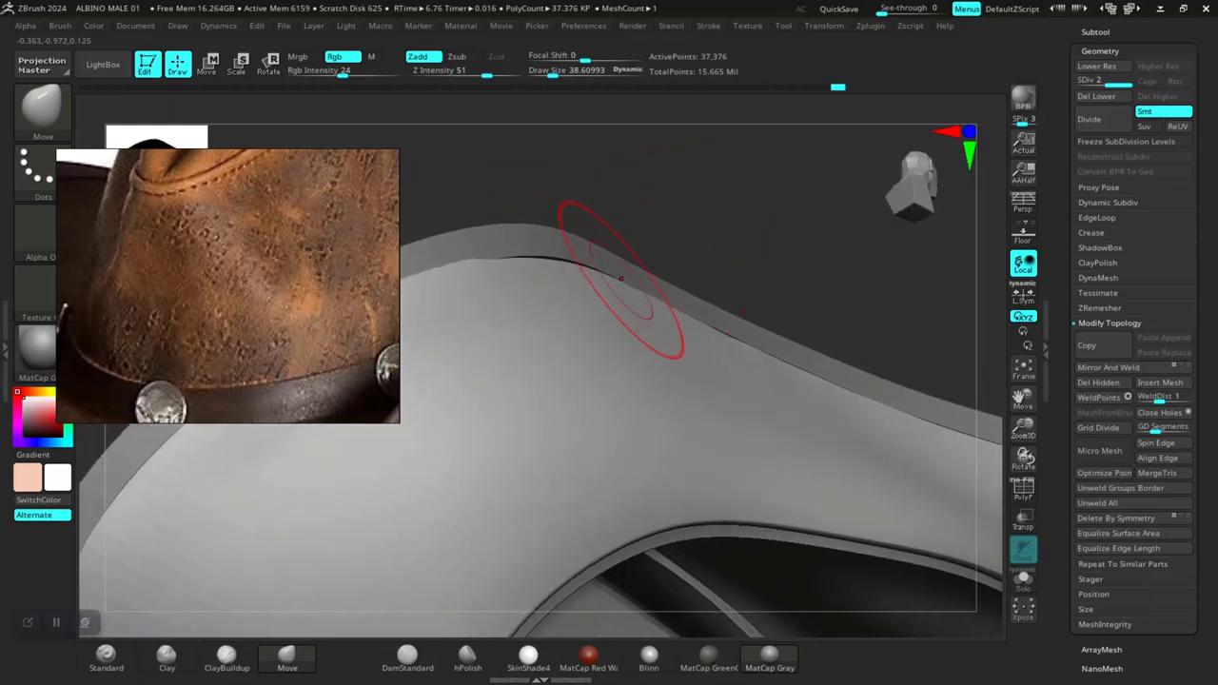
mouse_move(654, 217)
mouse_down()
mouse_move(734, 272)
mouse_move(724, 219)
mouse_move(565, 223)
mouse_up()
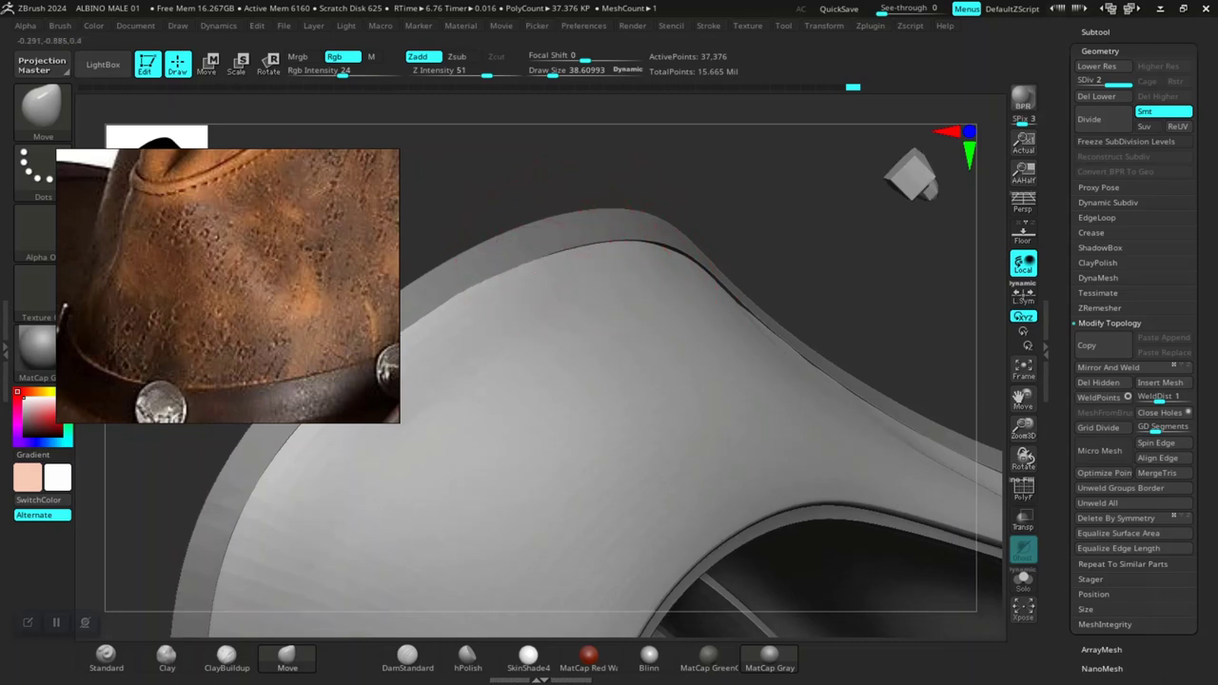
mouse_move(523, 266)
mouse_down()
mouse_move(640, 276)
mouse_move(593, 327)
mouse_up()
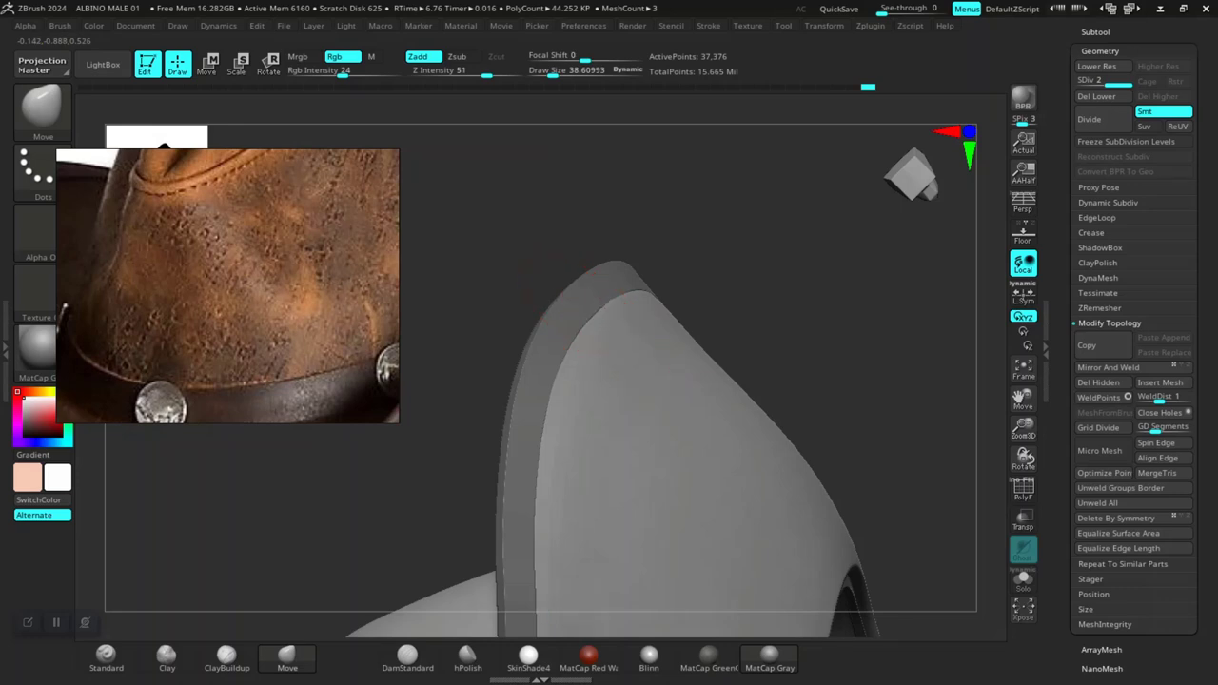
mouse_move(640, 250)
mouse_down()
mouse_move(598, 340)
mouse_move(666, 314)
mouse_move(666, 381)
mouse_up()
Step: Smooth the inner surface of the brim
key(shift)
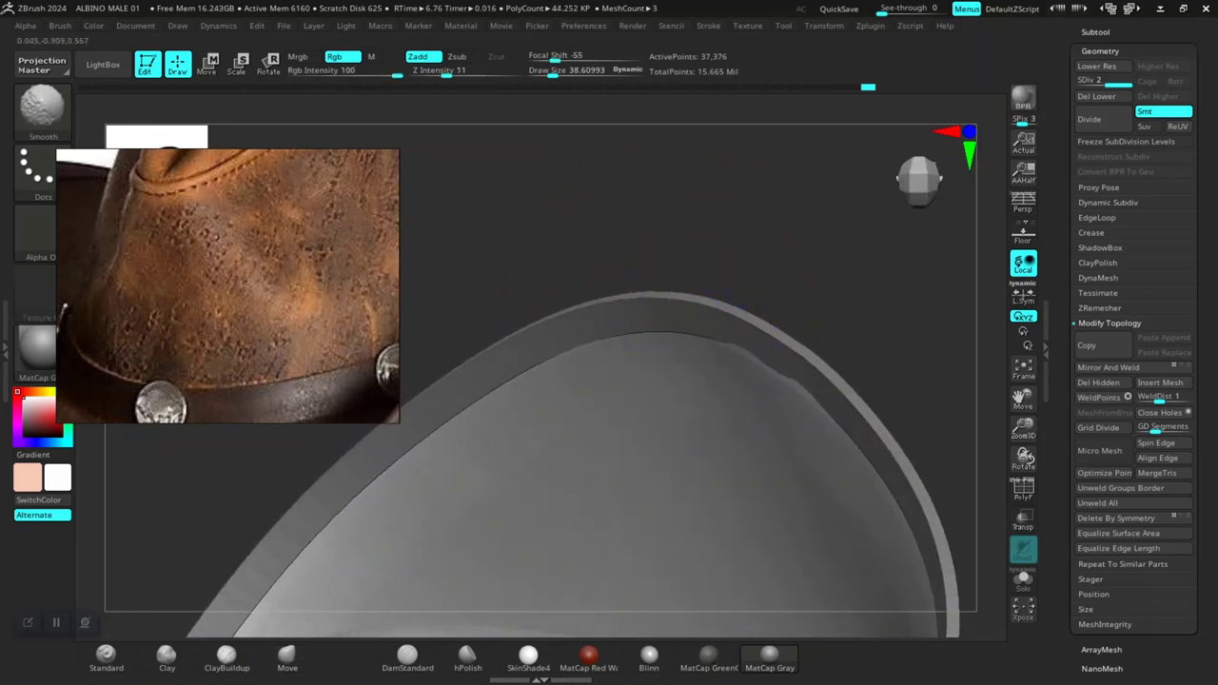
mouse_move(897, 258)
mouse_down()
mouse_move(815, 353)
mouse_move(893, 409)
mouse_up()
drag(549, 300, 536, 400)
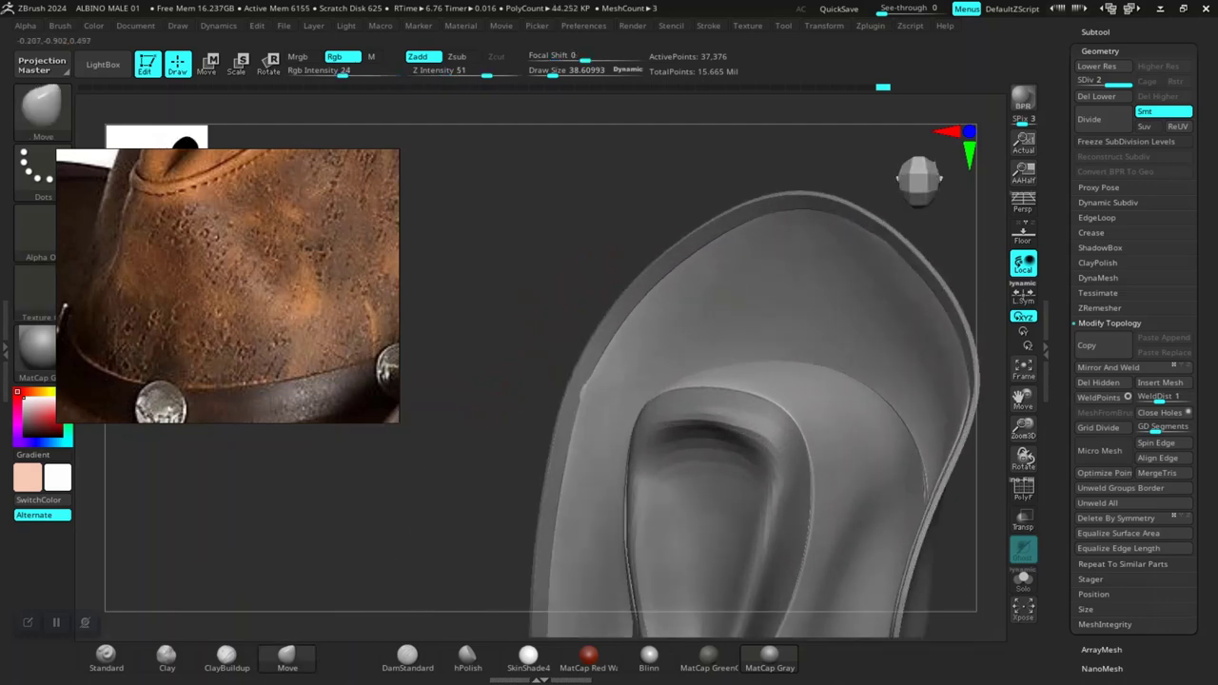
key(shift)
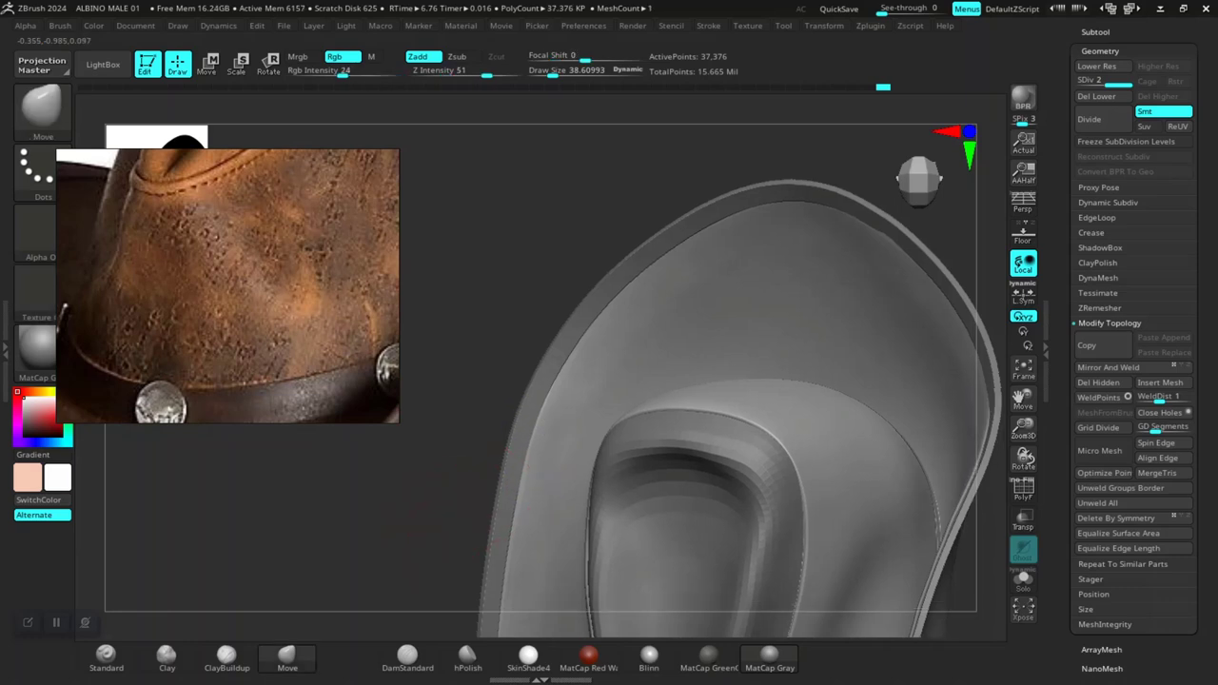
mouse_move(530, 463)
mouse_down()
mouse_move(779, 374)
mouse_move(704, 317)
mouse_up()
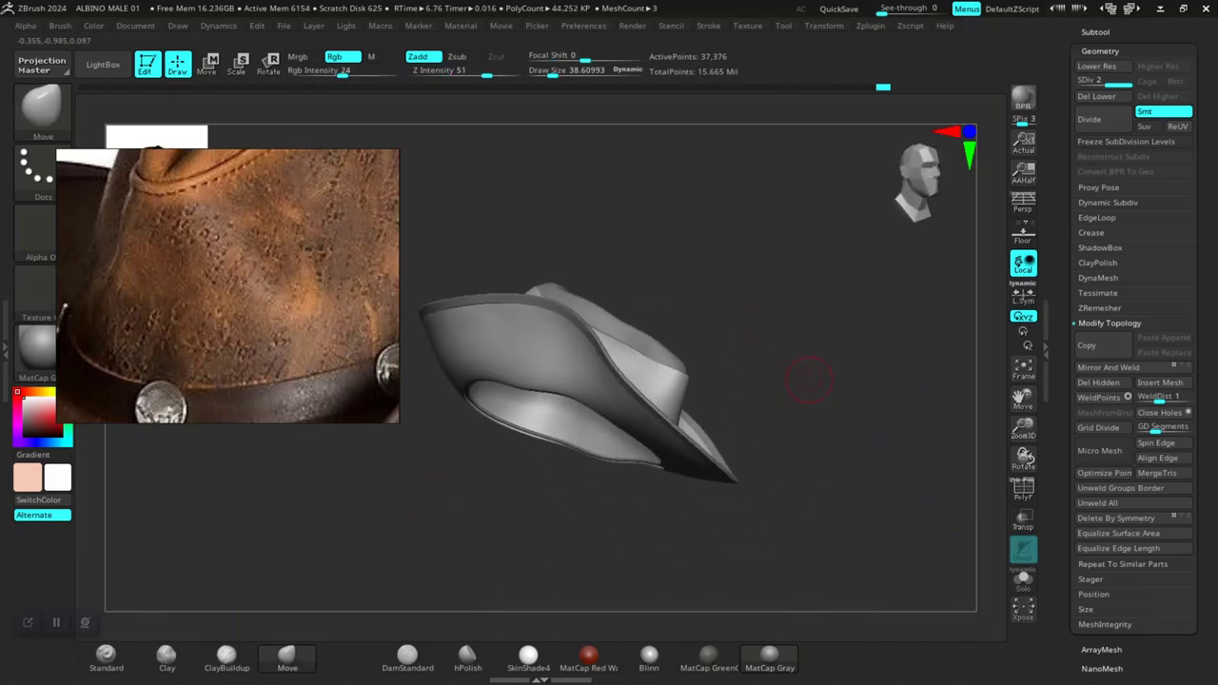
Step: Check the whole hat from a straight front view and a tilted three-quarter angle
shift+drag(796, 362, 783, 394)
mouse_move(865, 530)
alt+mouse_down()
mouse_move(865, 476)
mouse_move(875, 558)
alt+mouse_up()
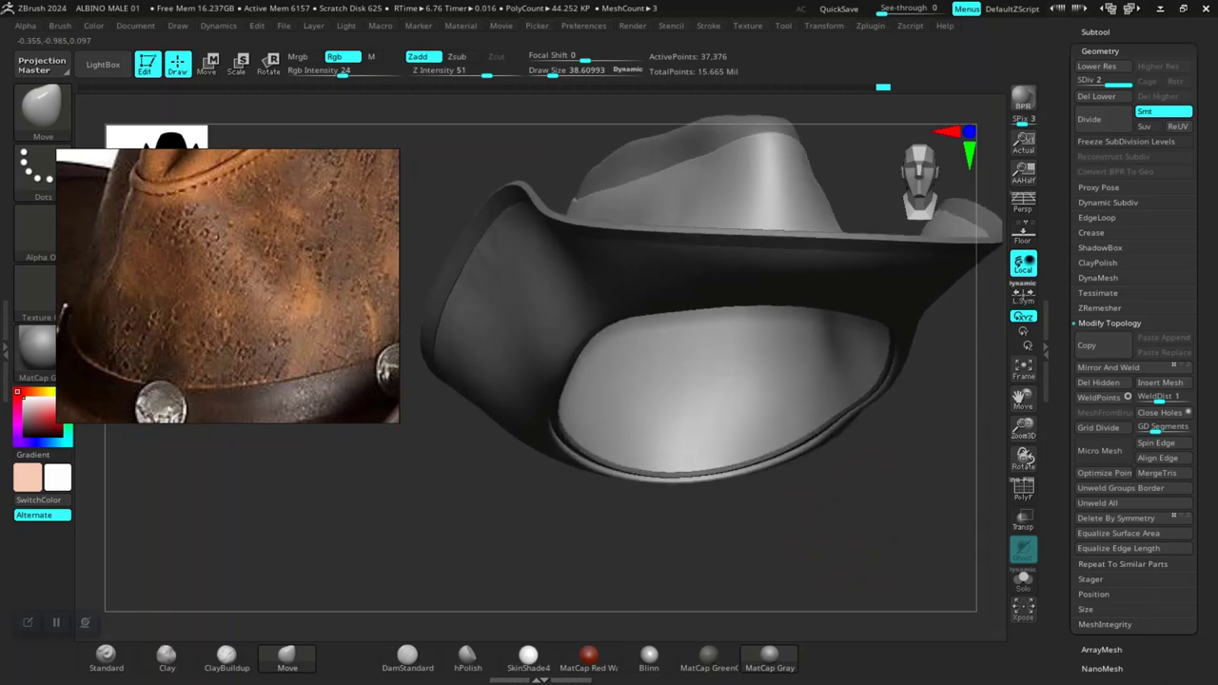
alt+drag(947, 505, 850, 461)
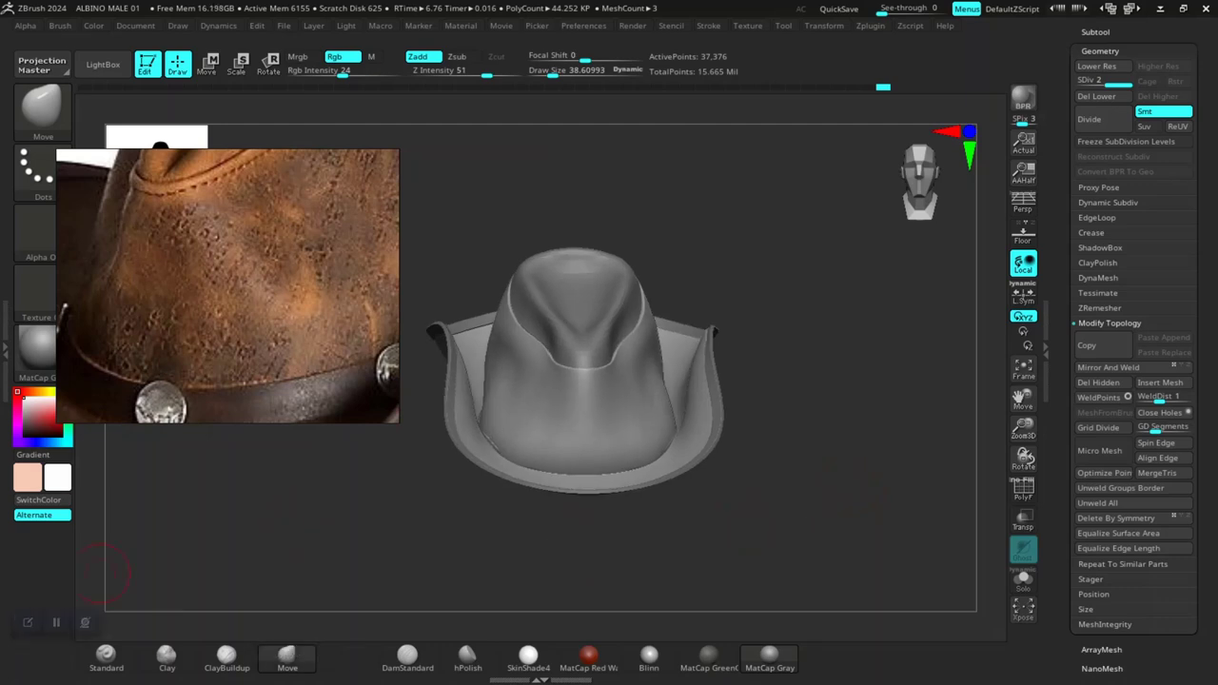
mouse_move(105, 571)
mouse_down()
mouse_move(770, 544)
mouse_move(770, 495)
mouse_move(829, 457)
mouse_up()
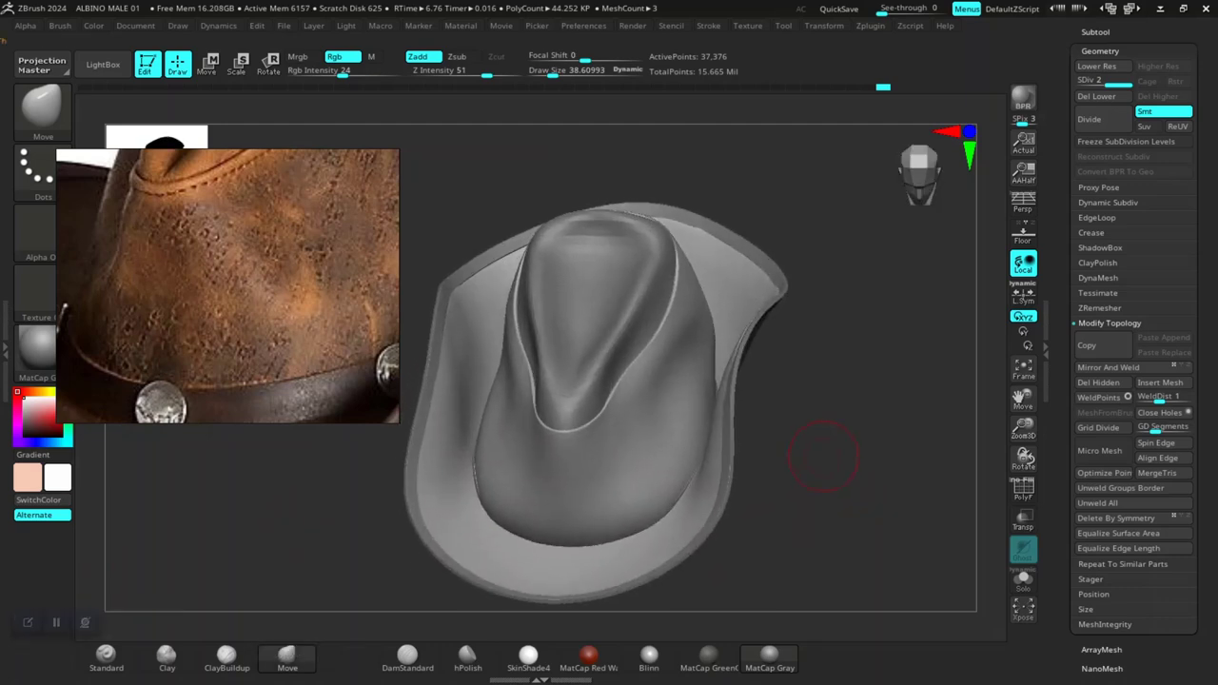
Step: Save the project as ALBINO MALE 01.ZPR, replacing the existing file
key(ctrl+s)
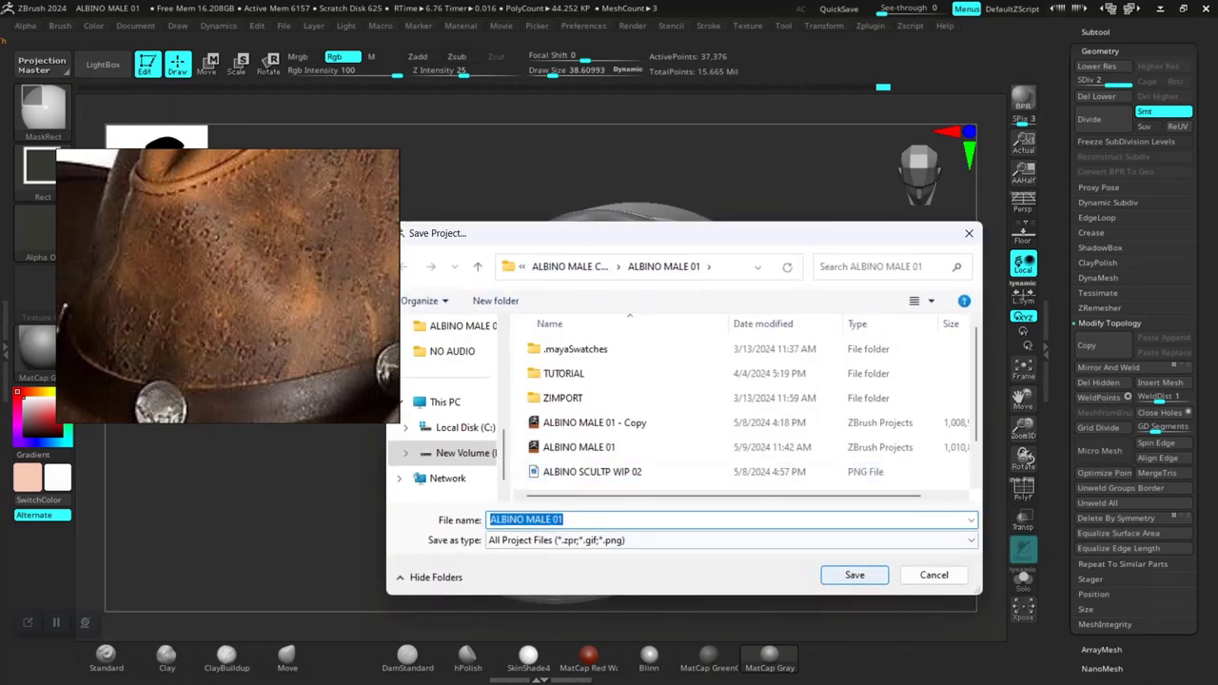
click(854, 574)
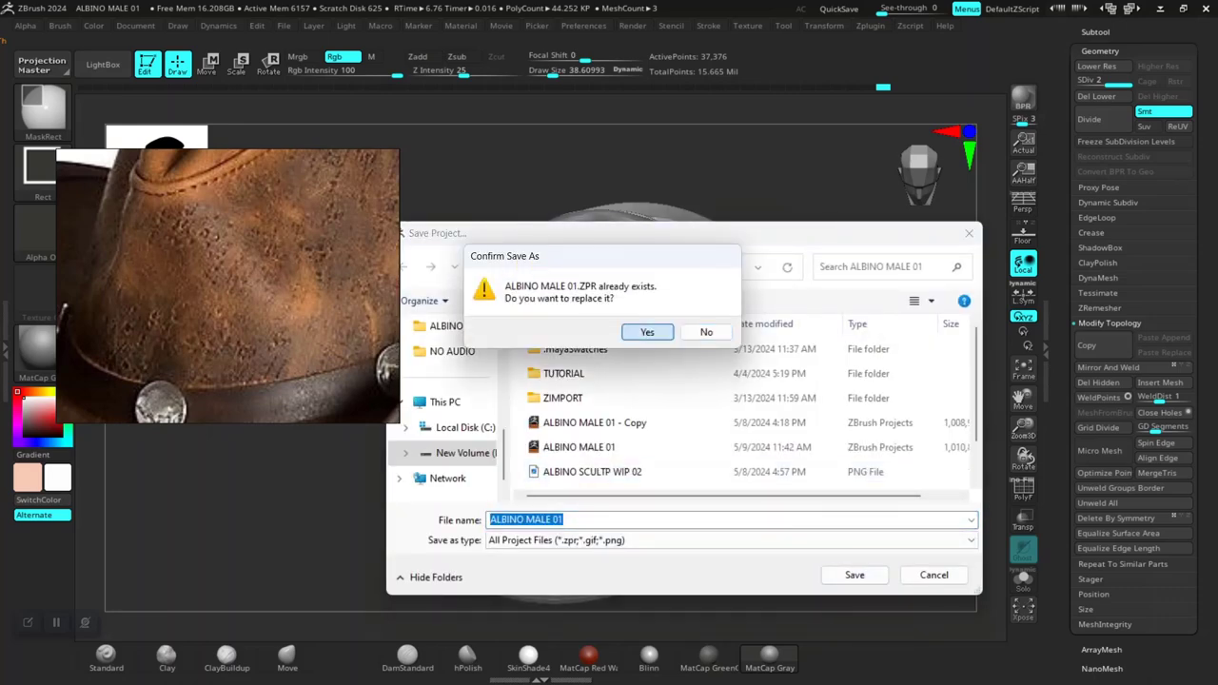
click(648, 332)
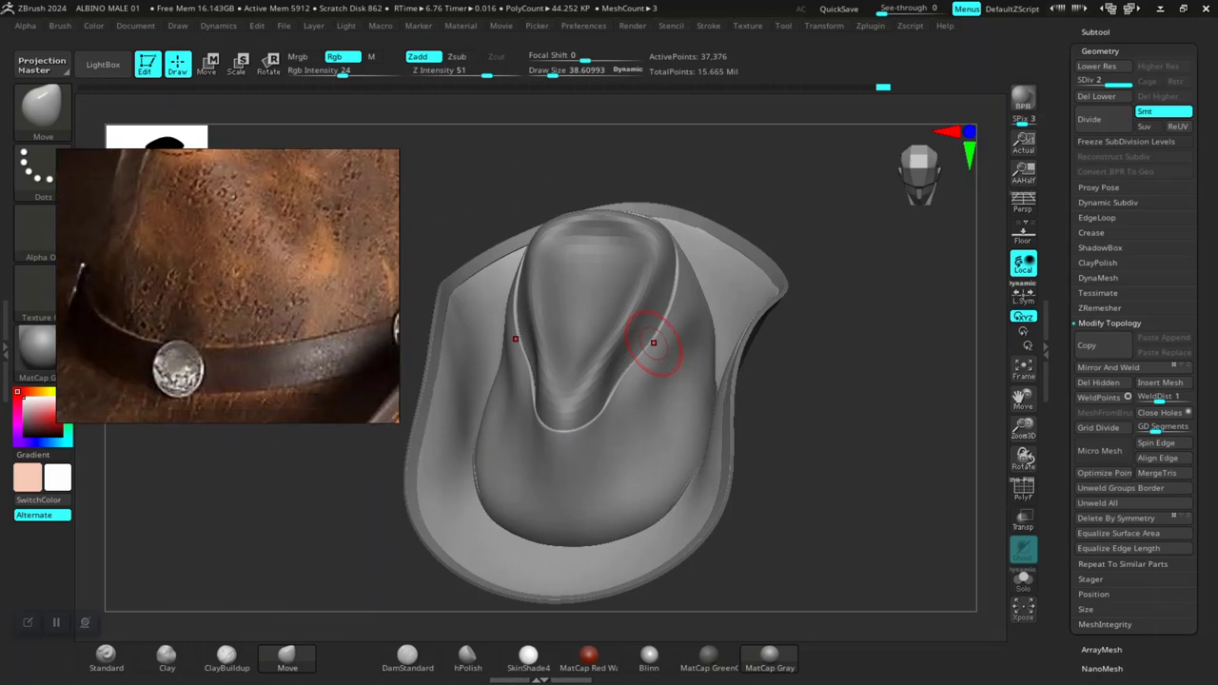
shift+drag(799, 419, 825, 444)
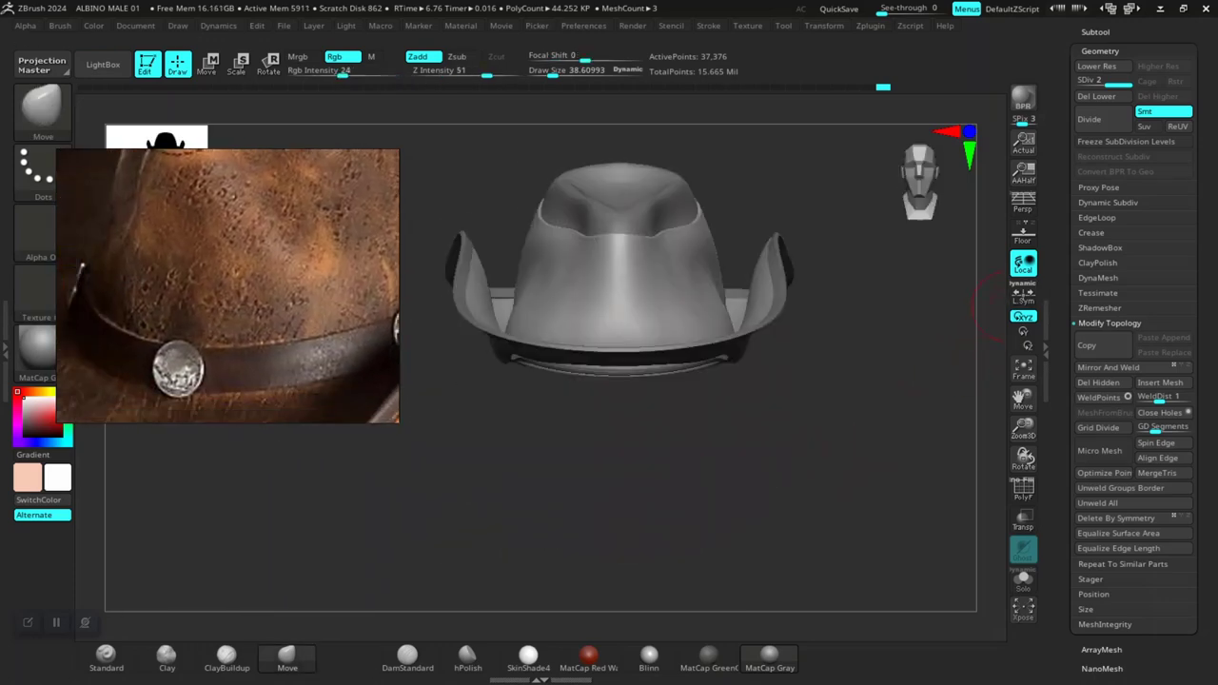
scroll(1132, 286, down, 5)
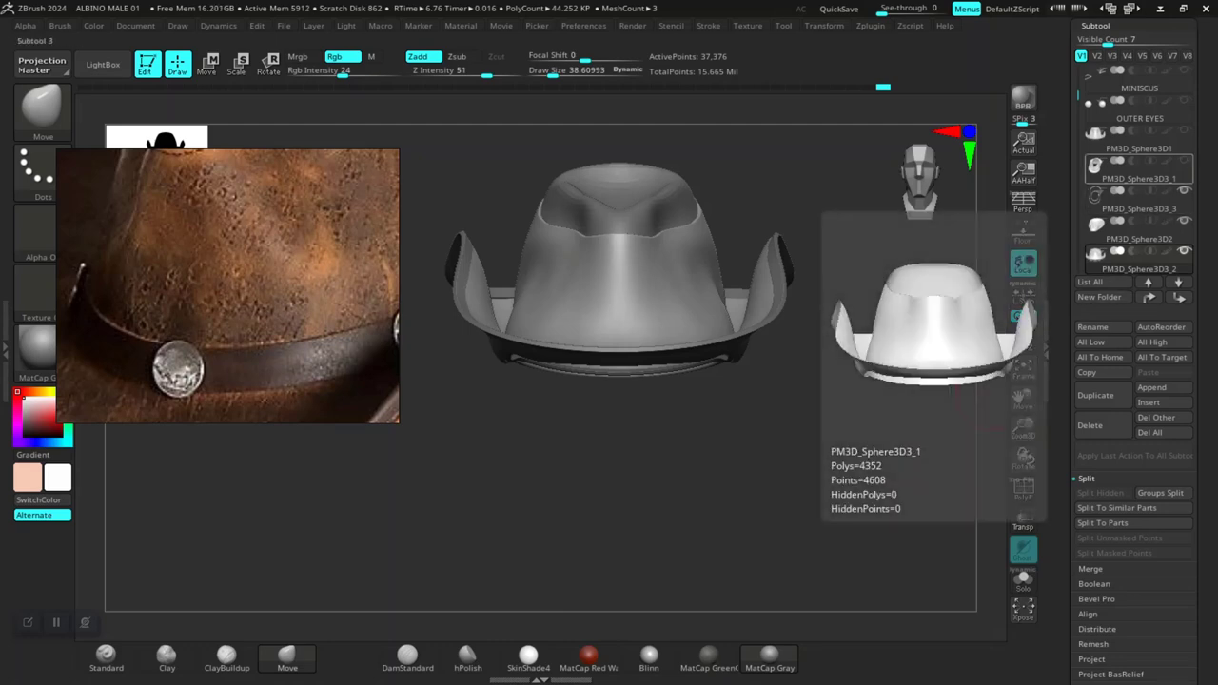
click(1132, 171)
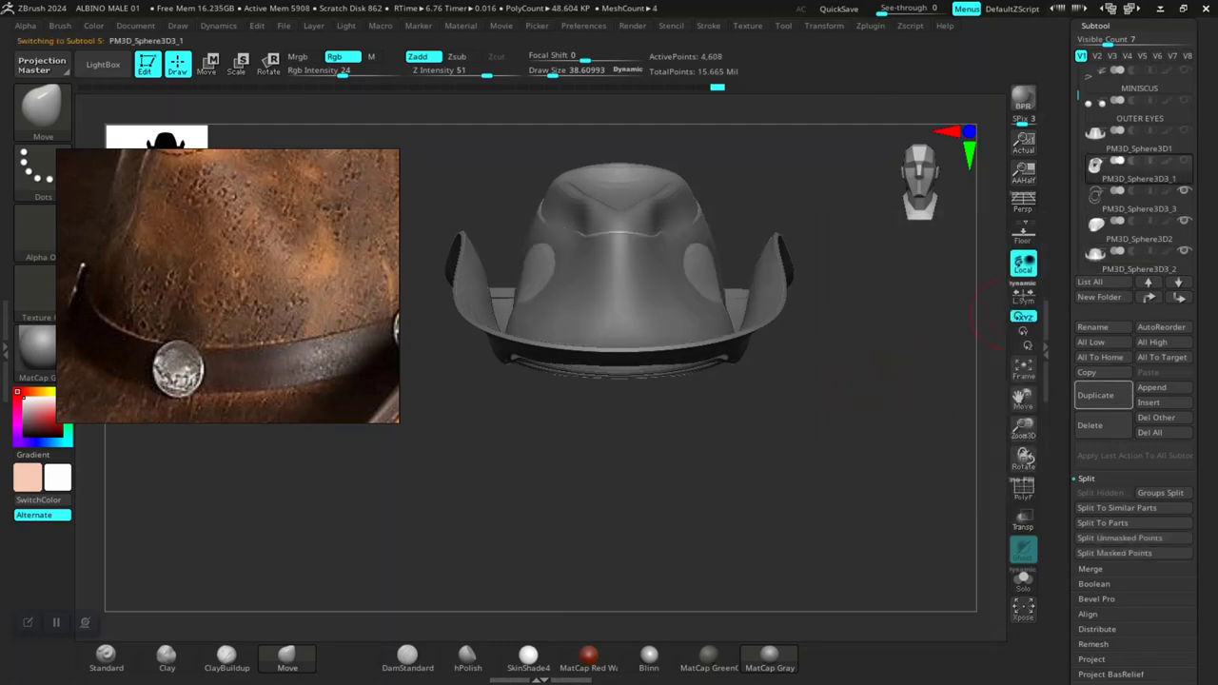
mouse_move(784, 435)
alt+mouse_down()
mouse_move(750, 490)
mouse_move(803, 510)
alt+mouse_up()
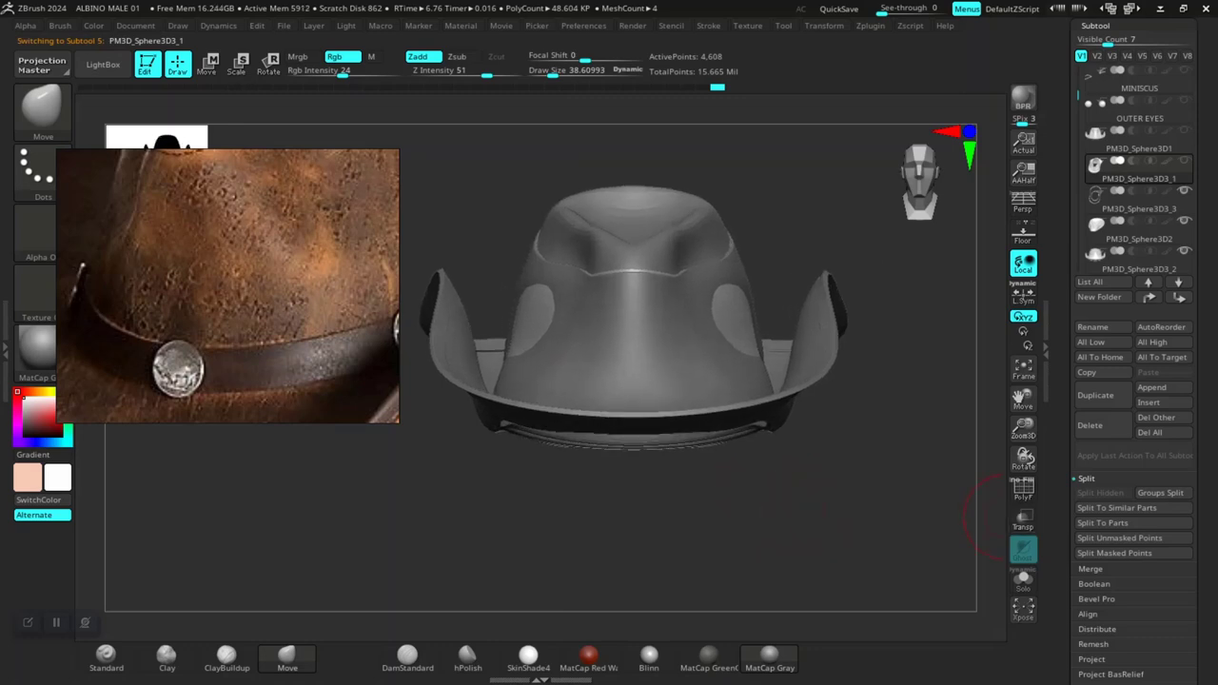
click(1023, 579)
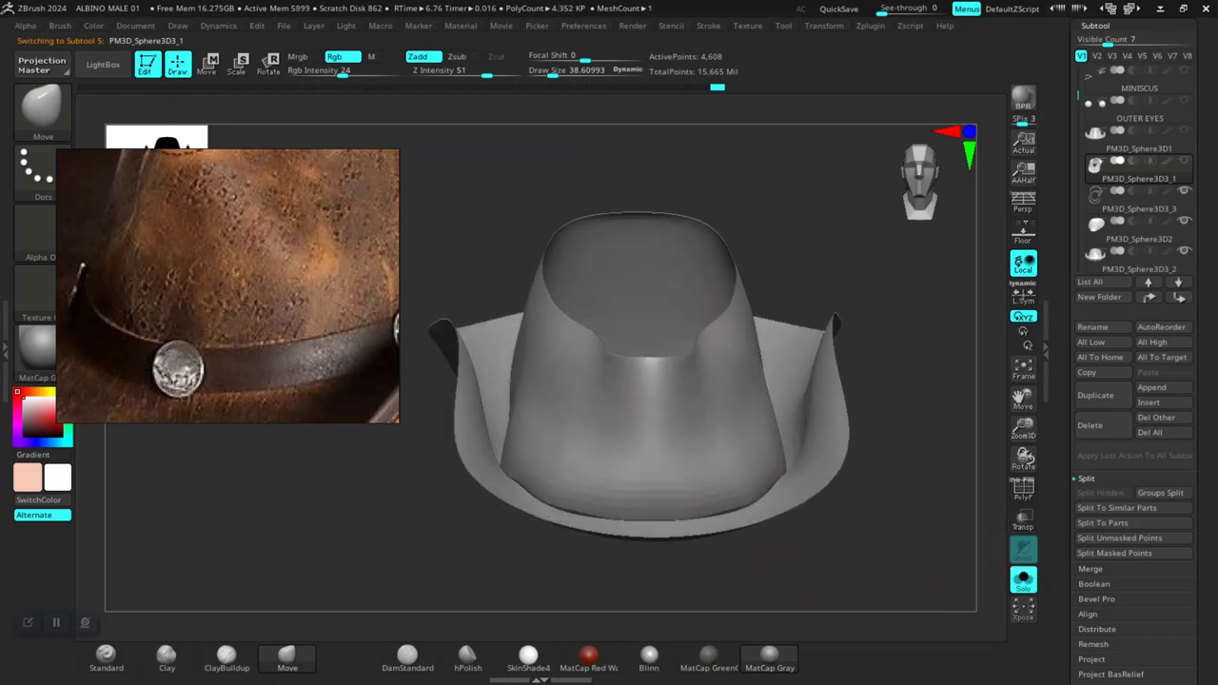
key(shift+f)
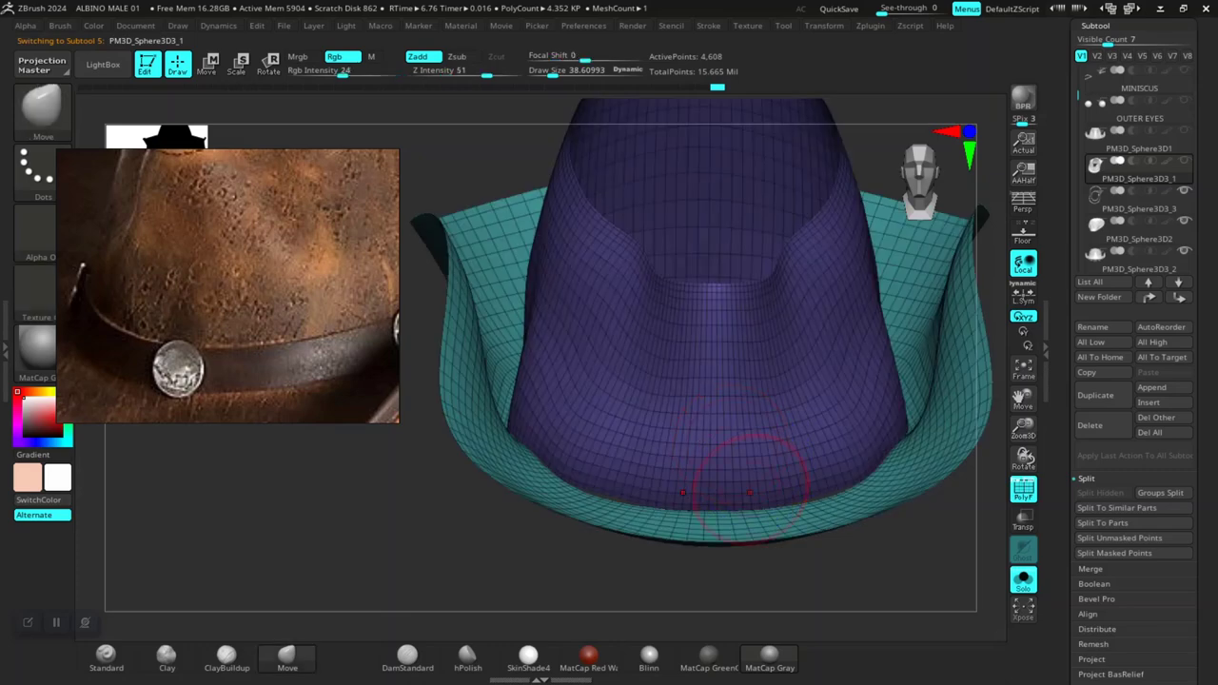
mouse_move(721, 517)
alt+mouse_down()
mouse_move(682, 495)
mouse_move(726, 417)
mouse_move(726, 437)
alt+mouse_up()
right_click(726, 417)
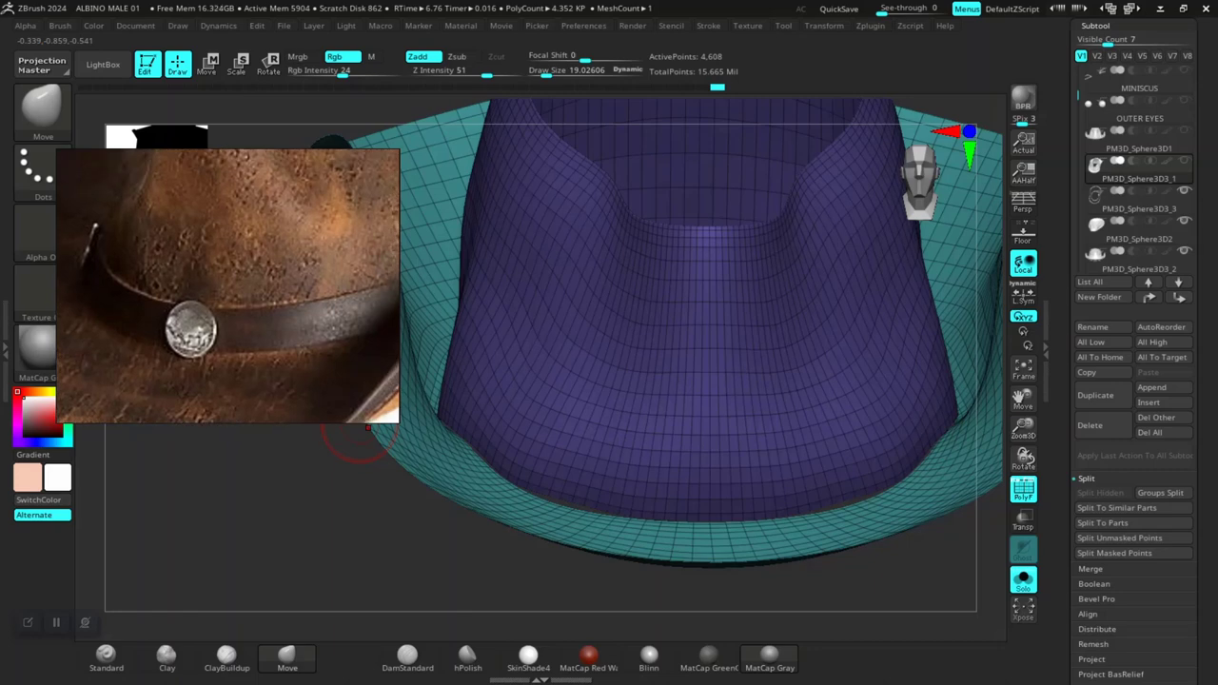
drag(367, 427, 497, 613)
alt+drag(314, 549, 494, 561)
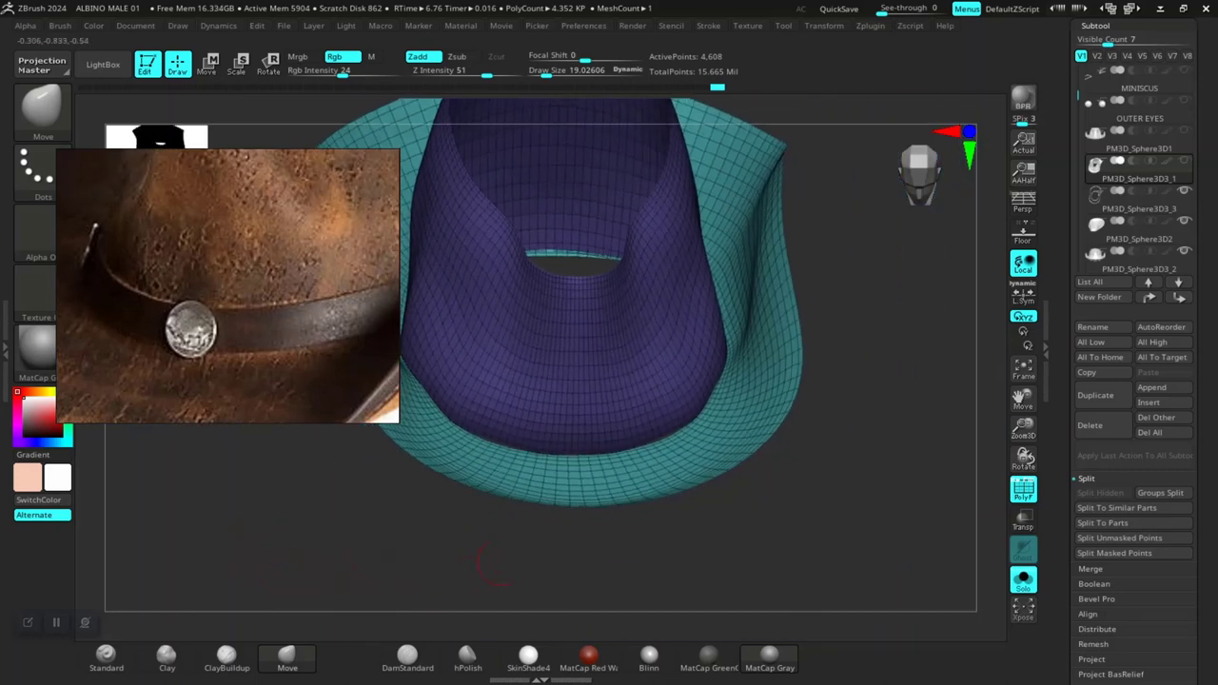
mouse_move(611, 582)
mouse_down()
mouse_move(748, 504)
mouse_move(813, 373)
mouse_up()
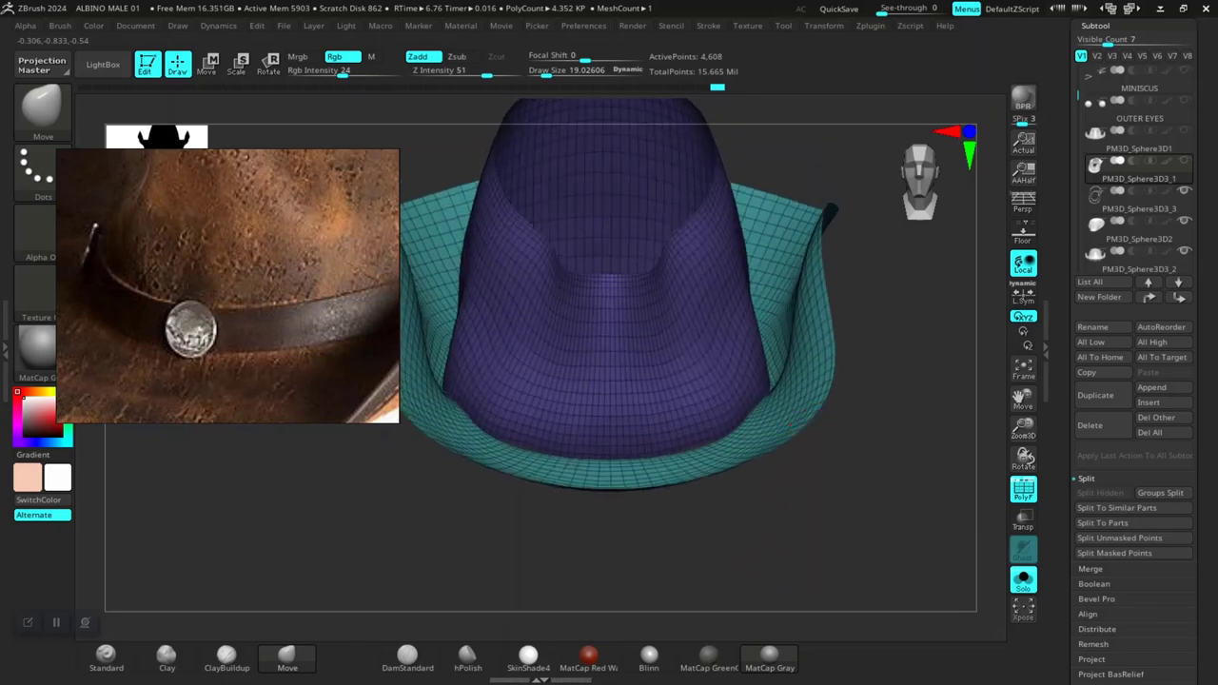
ctrl+shift+click(814, 373)
ctrl+shift+click(780, 417)
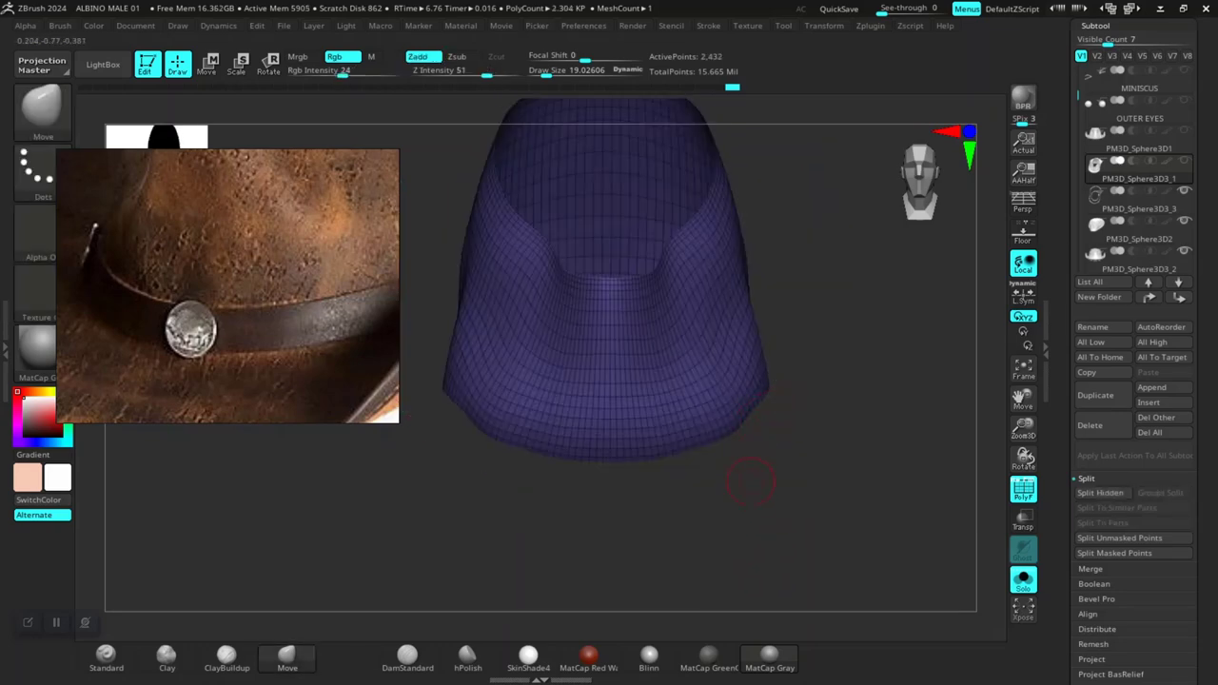
alt+drag(738, 522, 838, 526)
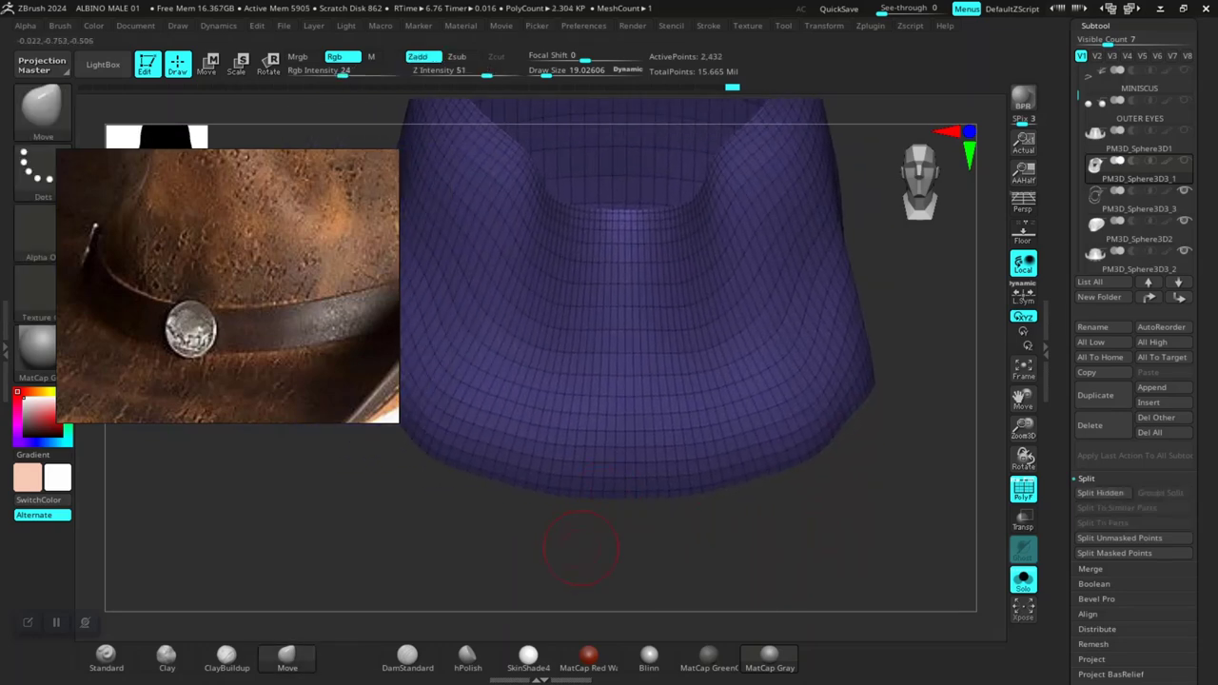
drag(582, 548, 659, 463)
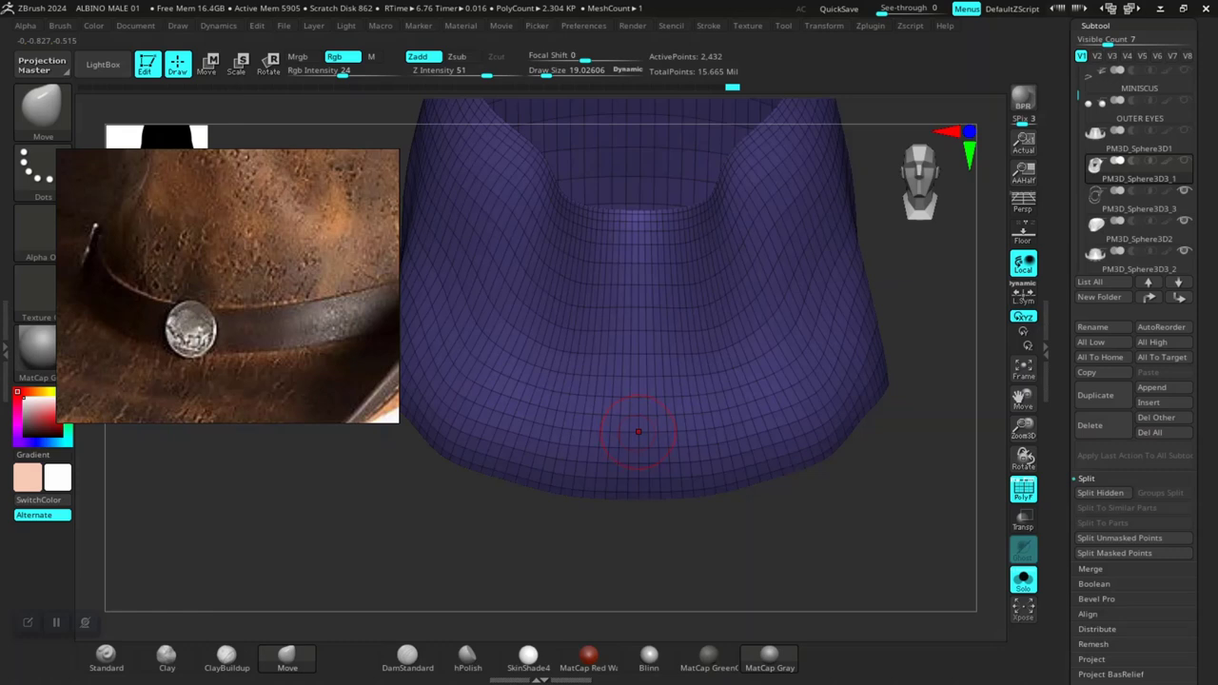
right_drag(639, 431, 773, 535)
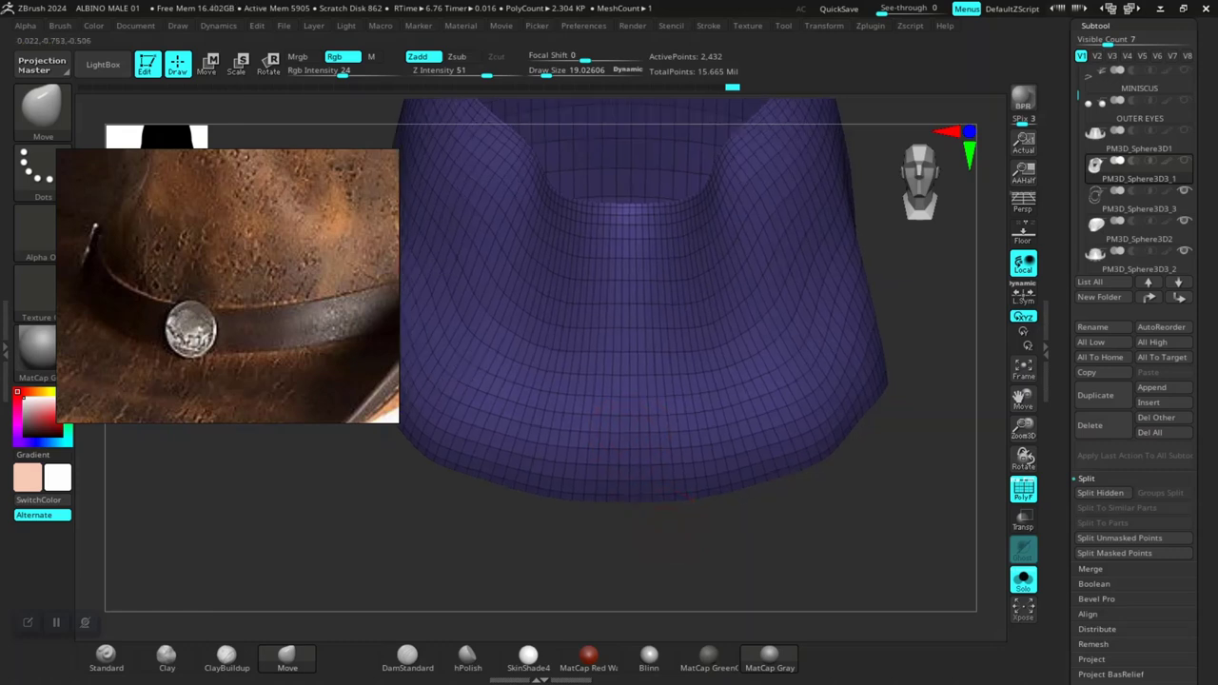
right_drag(638, 574, 701, 466)
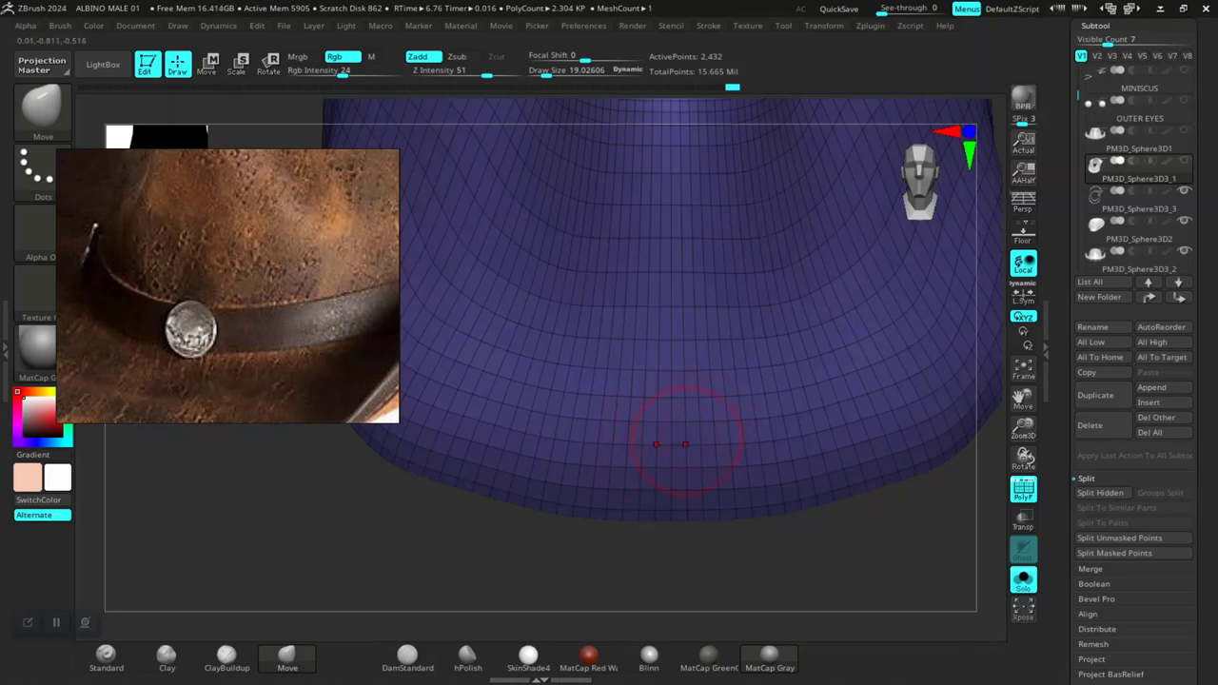
right_drag(716, 532, 694, 483)
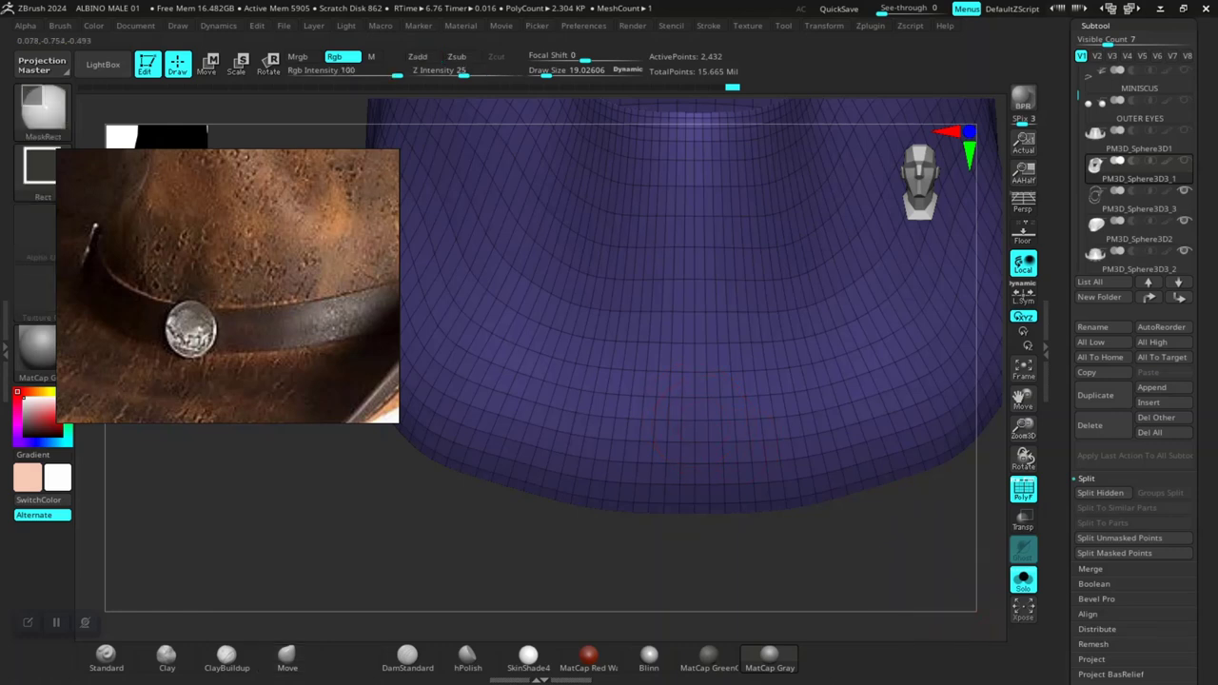
ctrl+shift+click(938, 568)
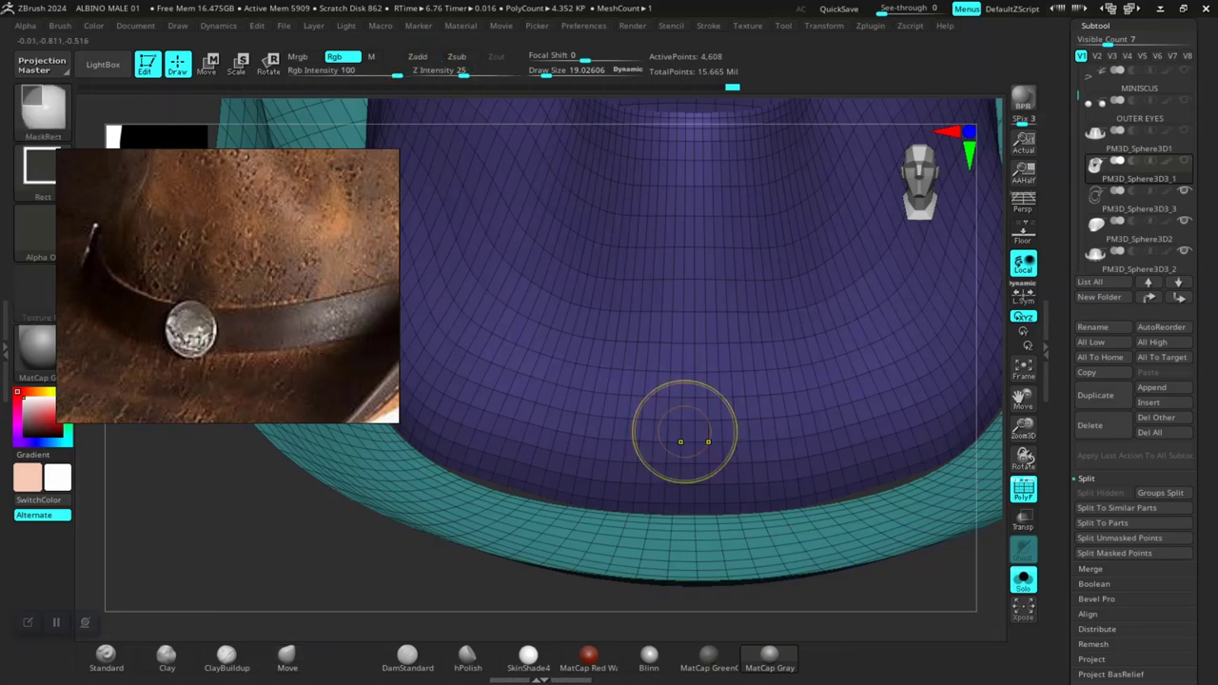
ctrl+shift+click(682, 442)
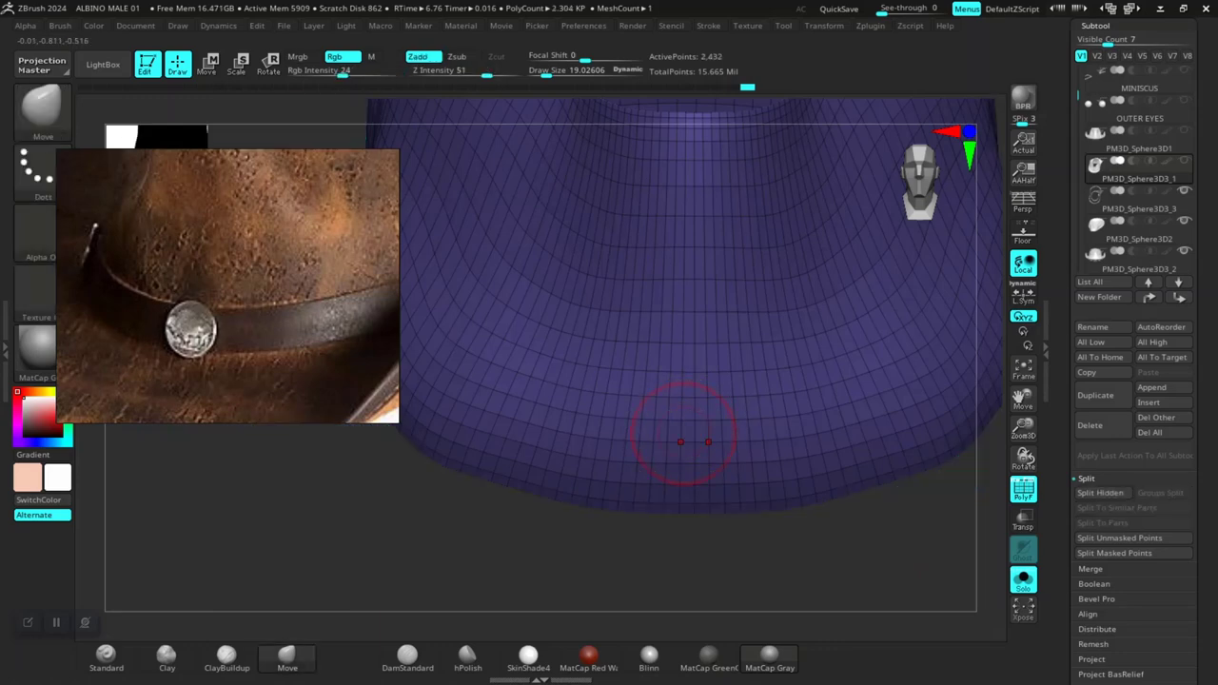
key(b)
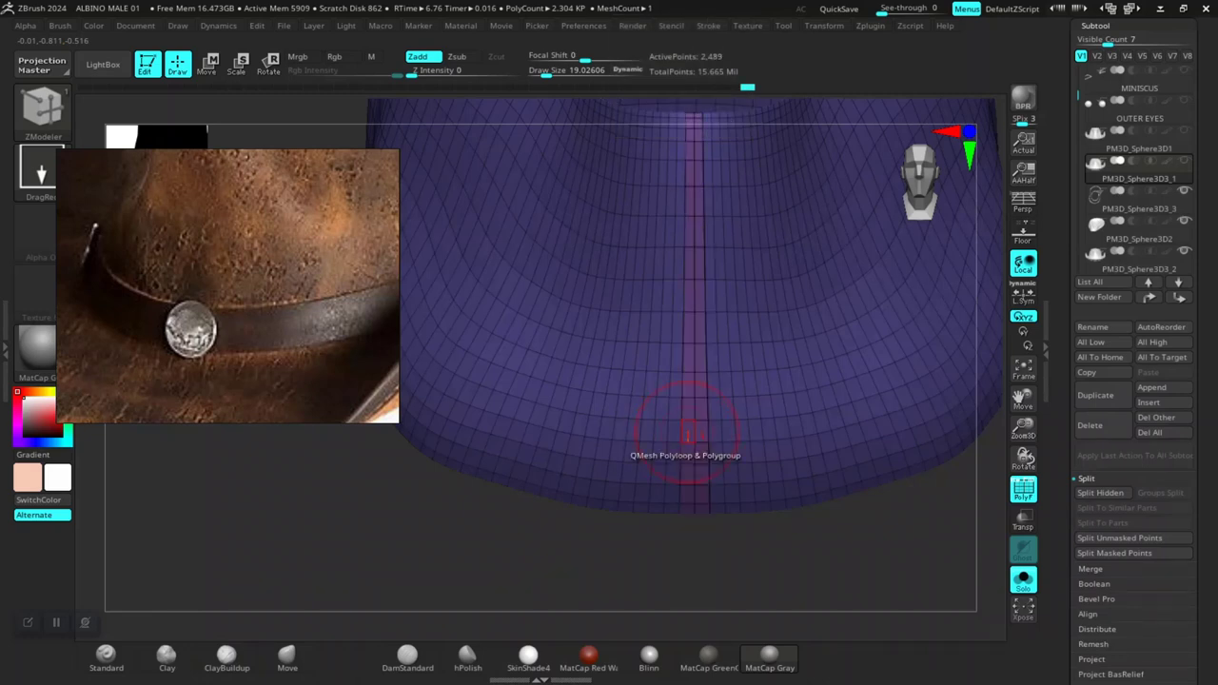
Step: Try adding a QMesh polyloop strip on the crown, then undo it
click(687, 430)
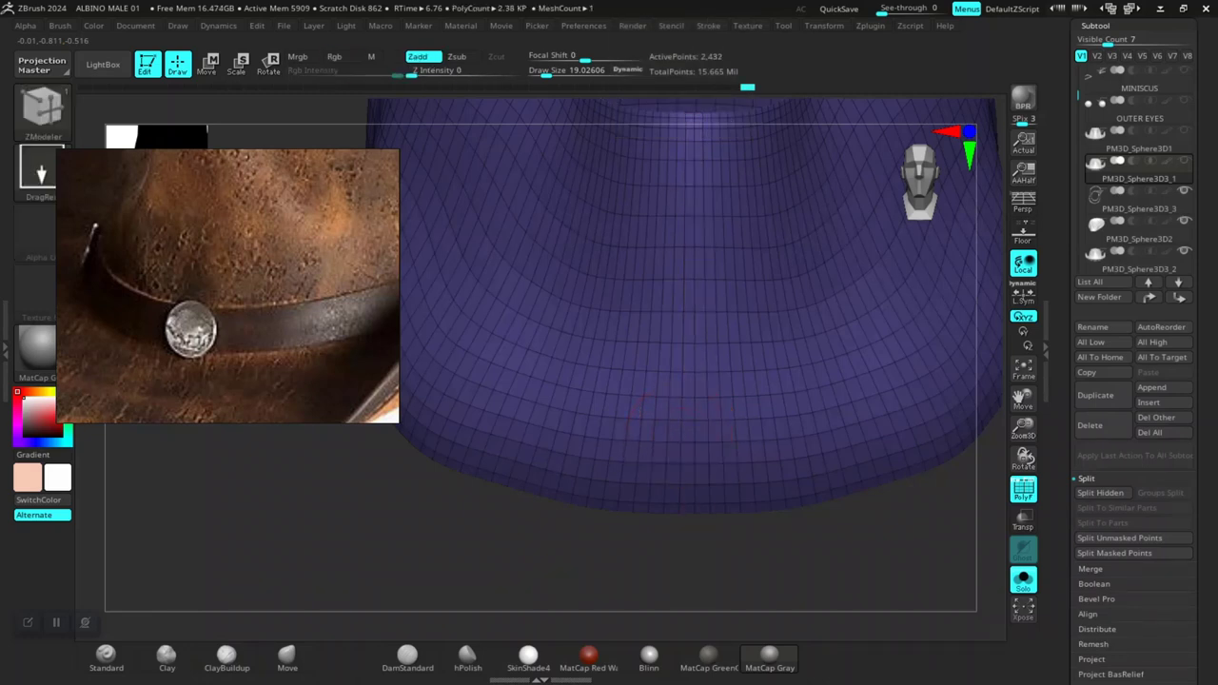
click(688, 428)
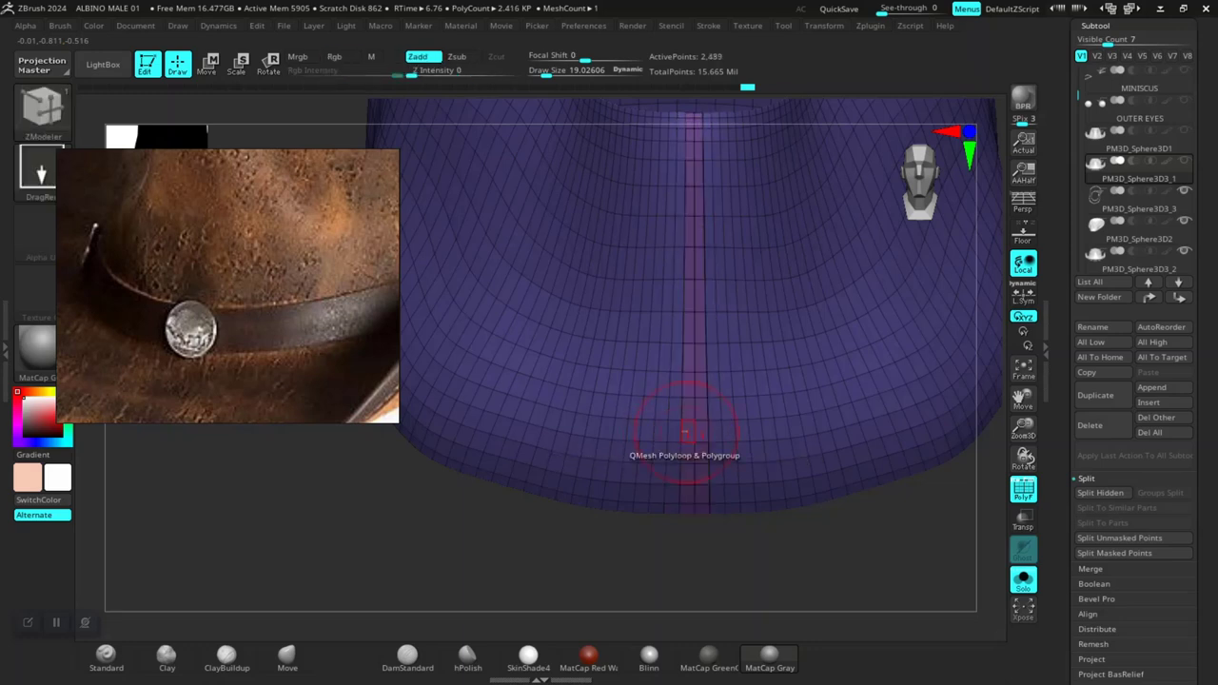
click(686, 430)
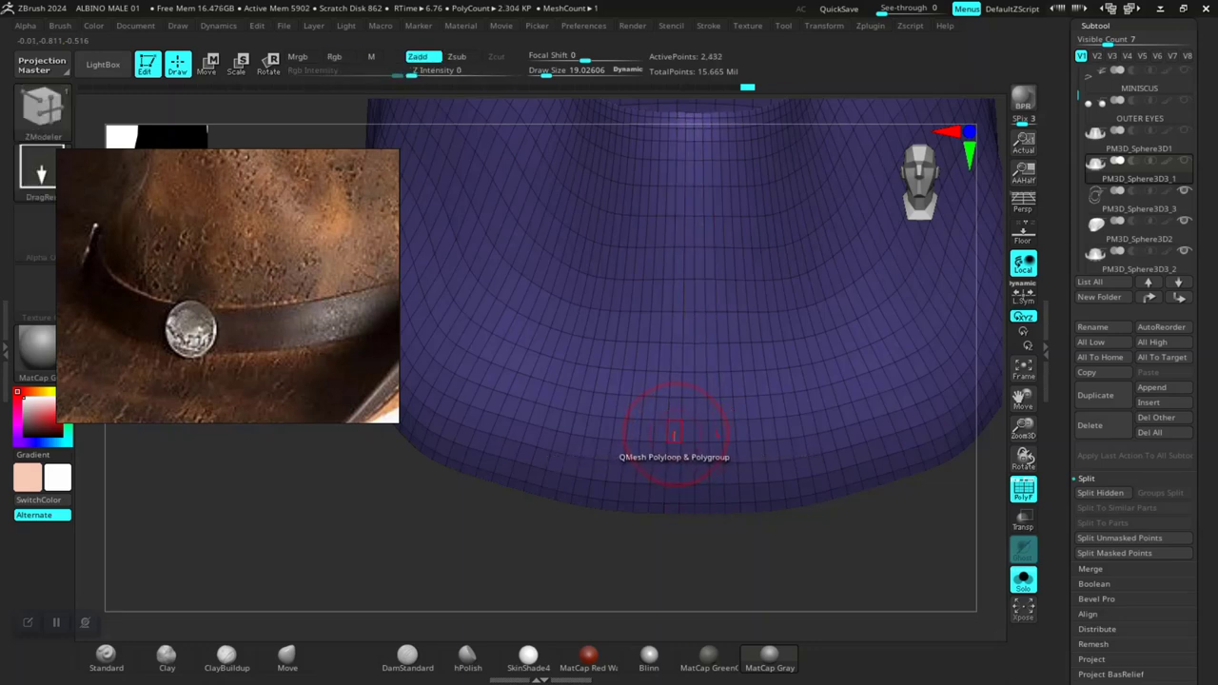
click(672, 435)
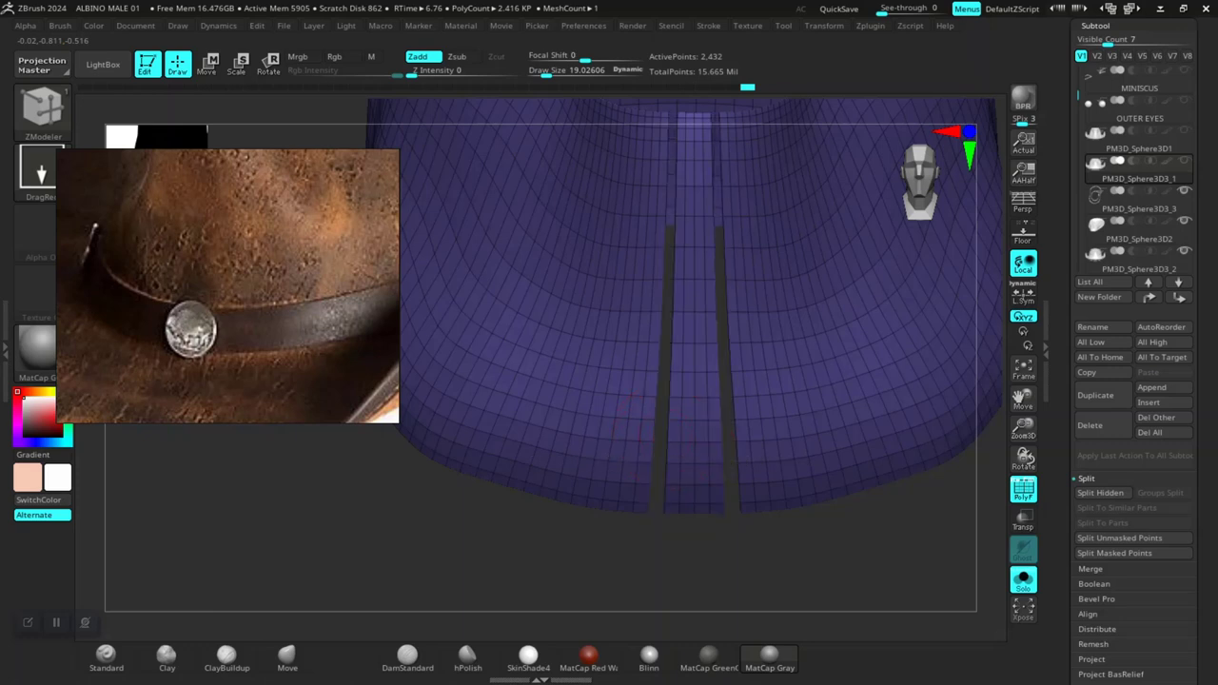
click(666, 442)
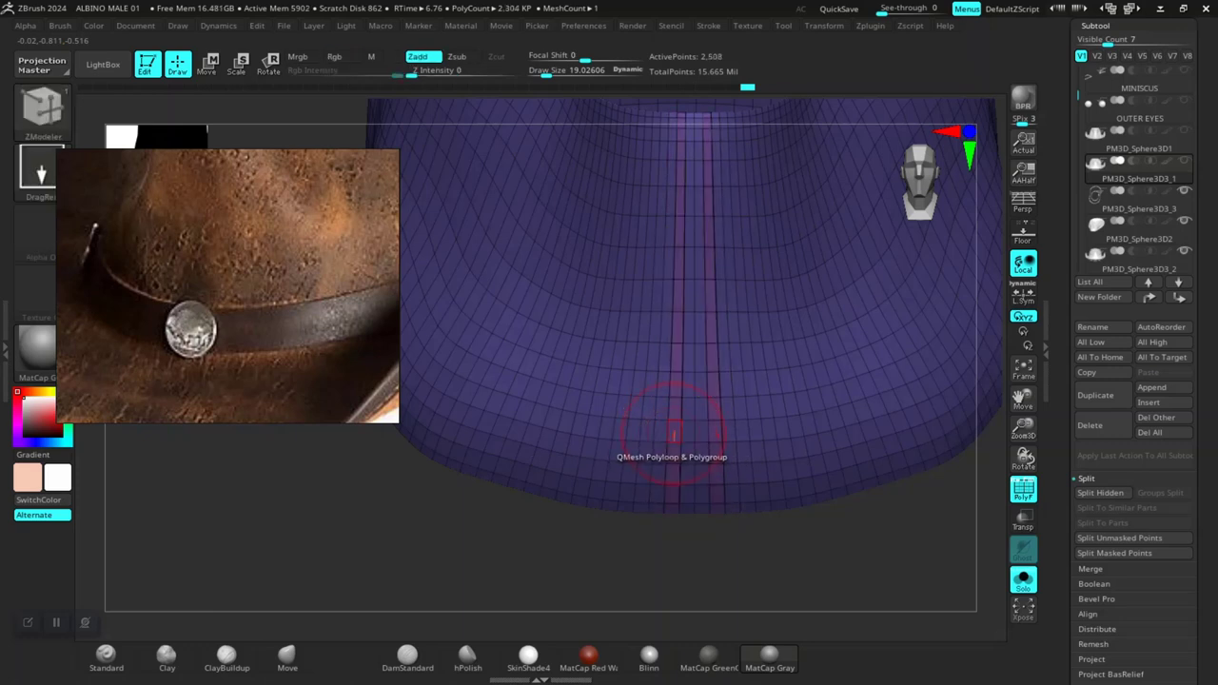
click(673, 435)
click(673, 435)
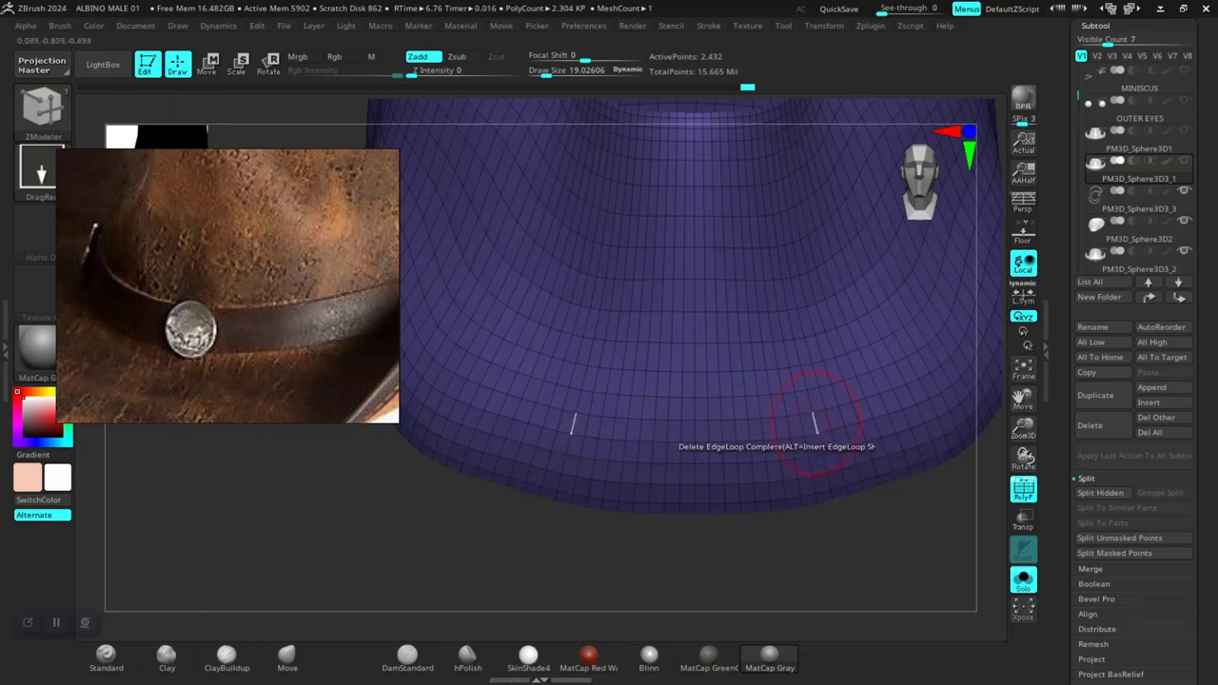
Step: Insert an edge loop near the crown base and show the brim subtool again
click(766, 433)
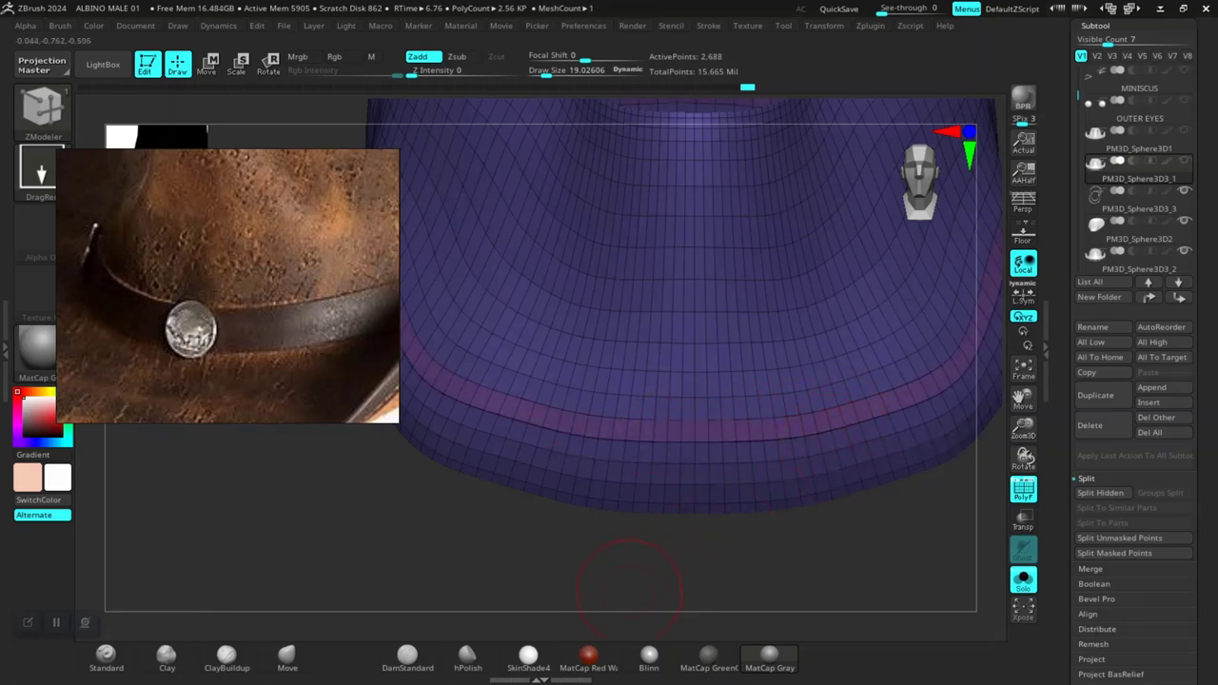
mouse_move(585, 584)
mouse_down()
mouse_move(628, 571)
mouse_move(579, 531)
mouse_move(571, 502)
mouse_move(590, 481)
mouse_move(696, 541)
mouse_up()
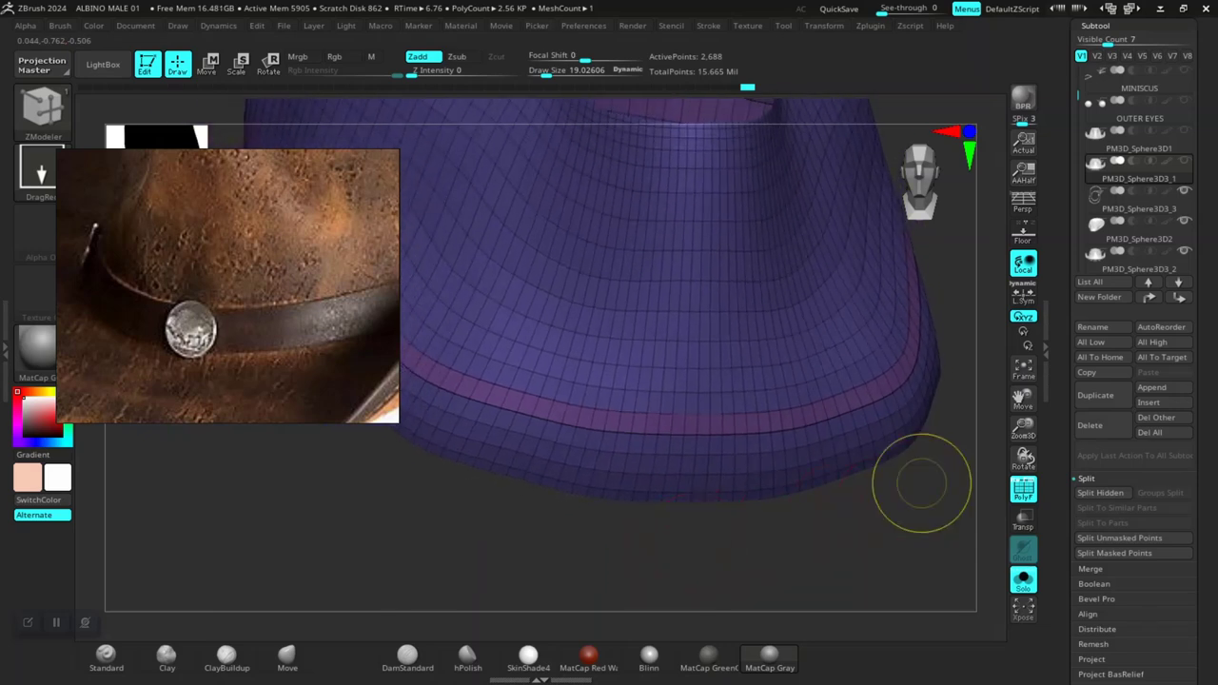
ctrl+shift+click(962, 323)
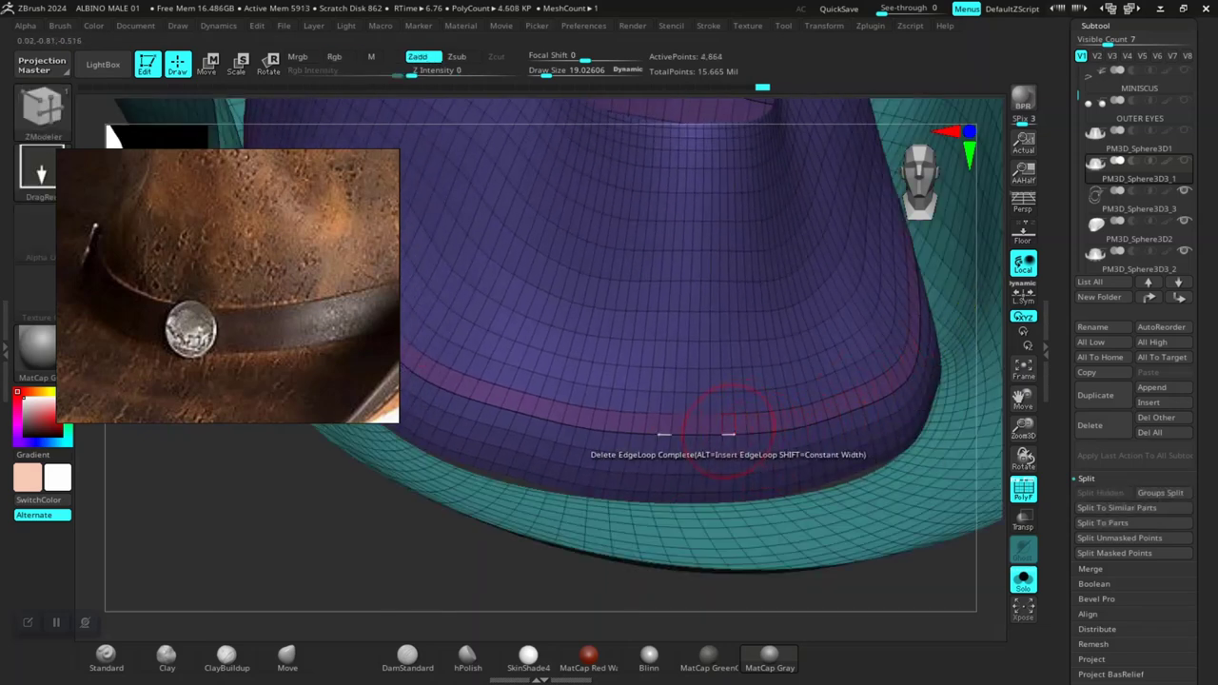
click(288, 656)
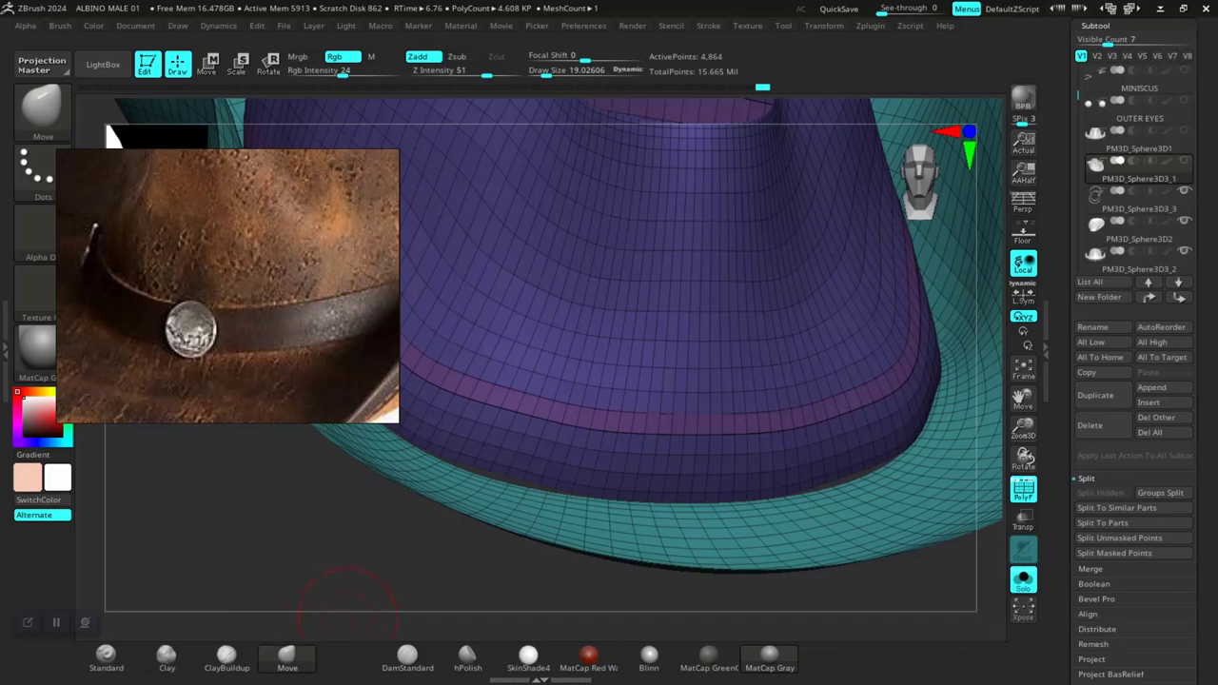
Step: Hide everything except the band strip with a Ctrl+Shift selection
key(b)
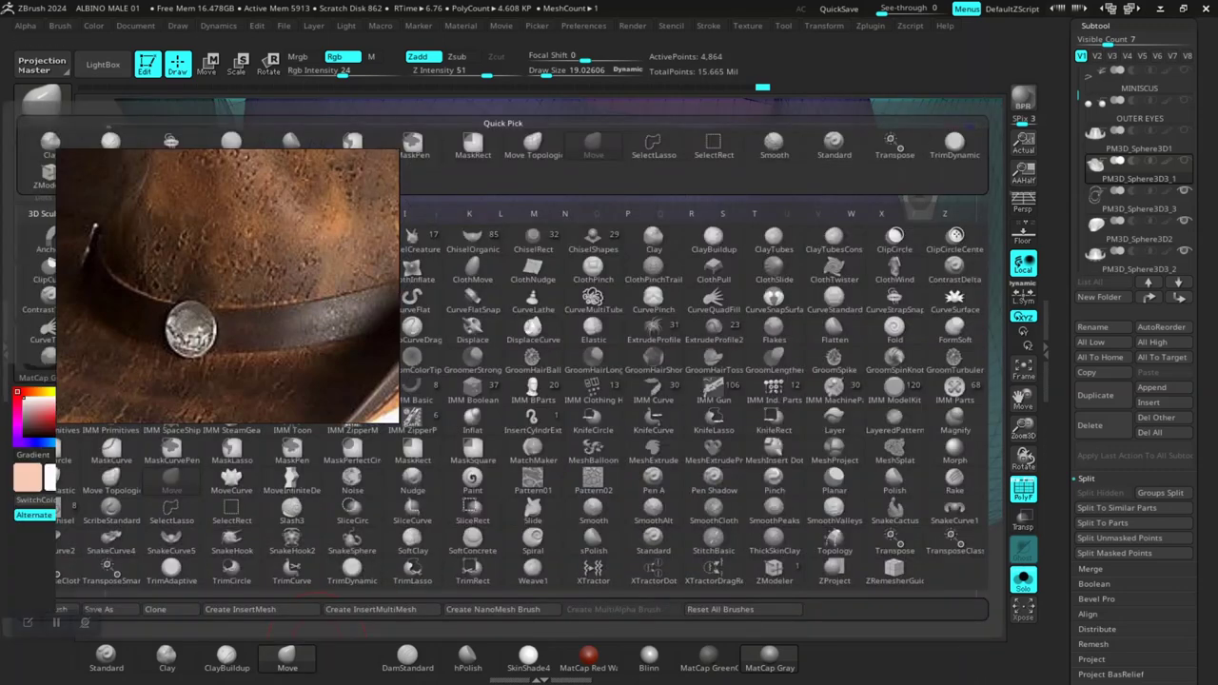
key(Escape)
drag(392, 577, 685, 430)
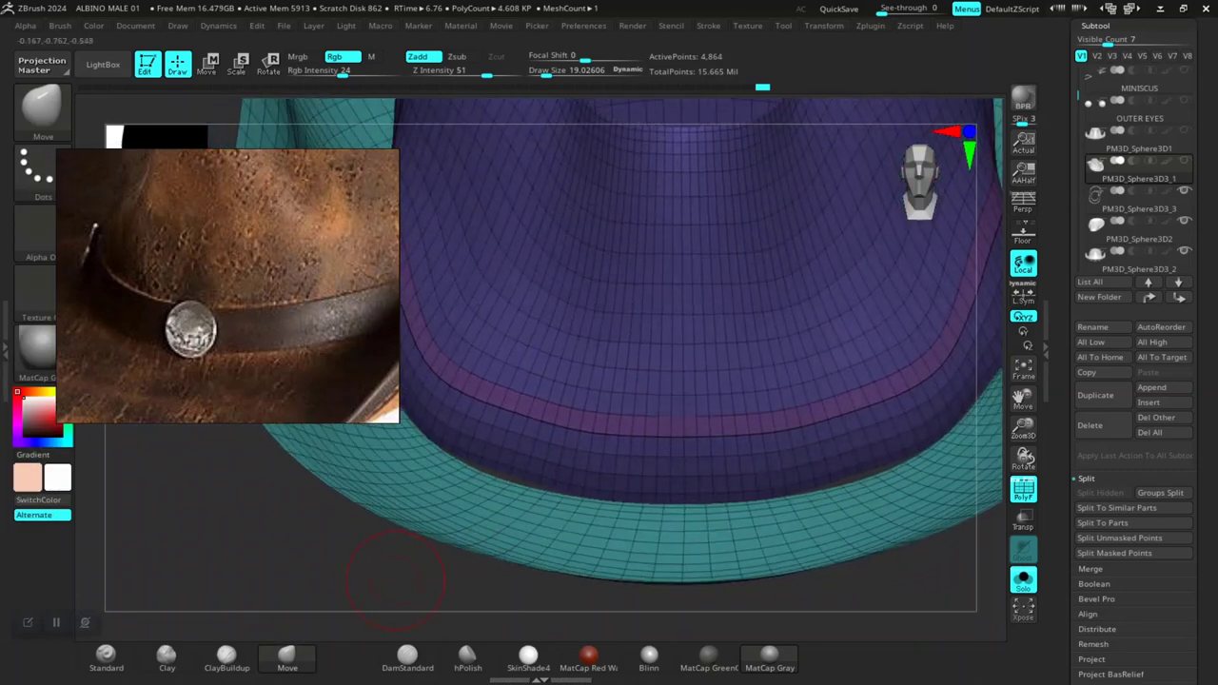
ctrl+shift+click(684, 436)
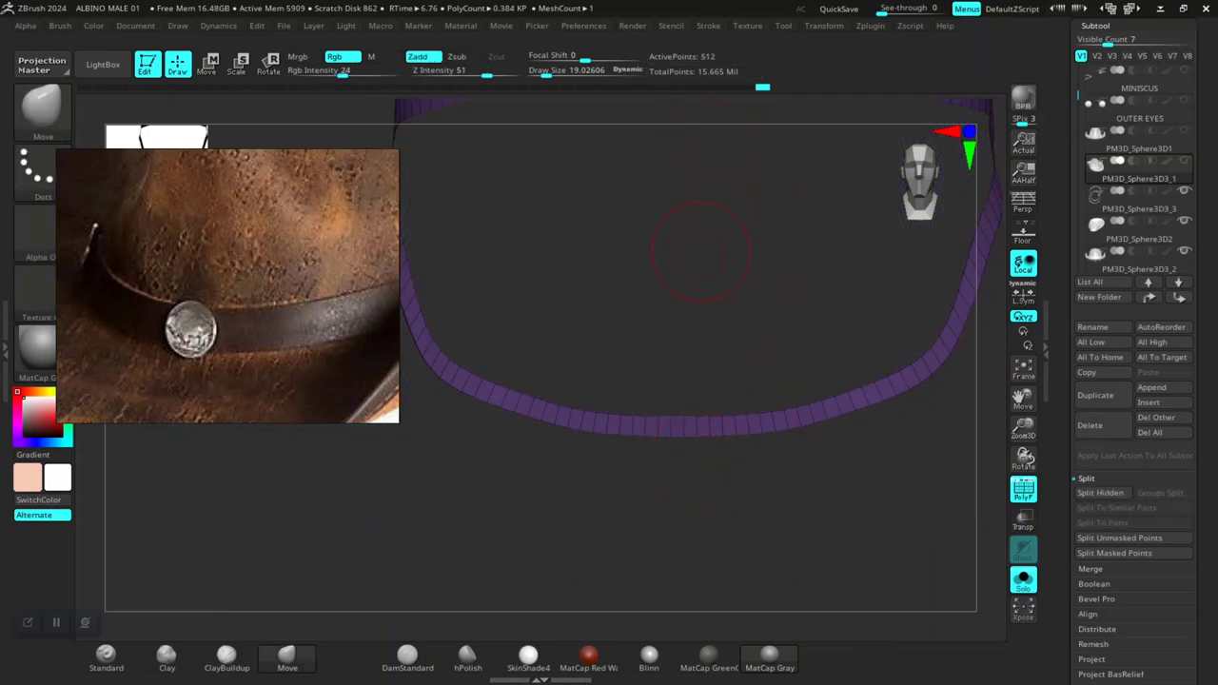
key(shift)
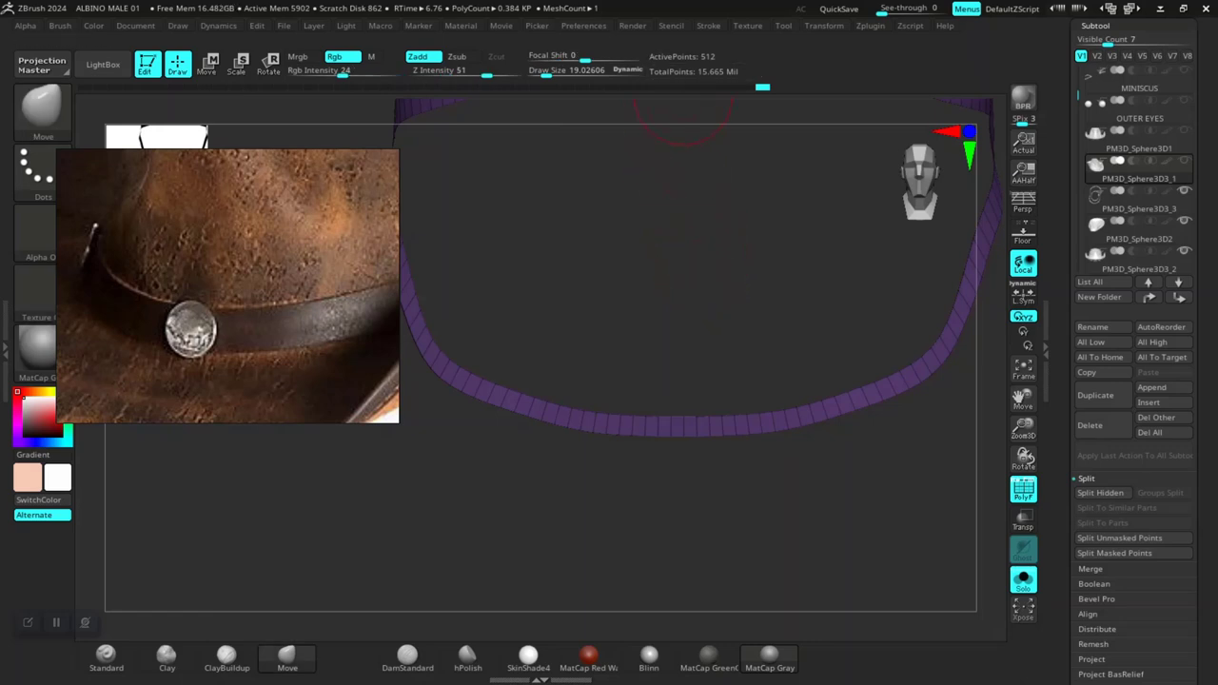
Step: Frame the band's borders with curves, with Polygroups and Creased edges turned off
click(708, 26)
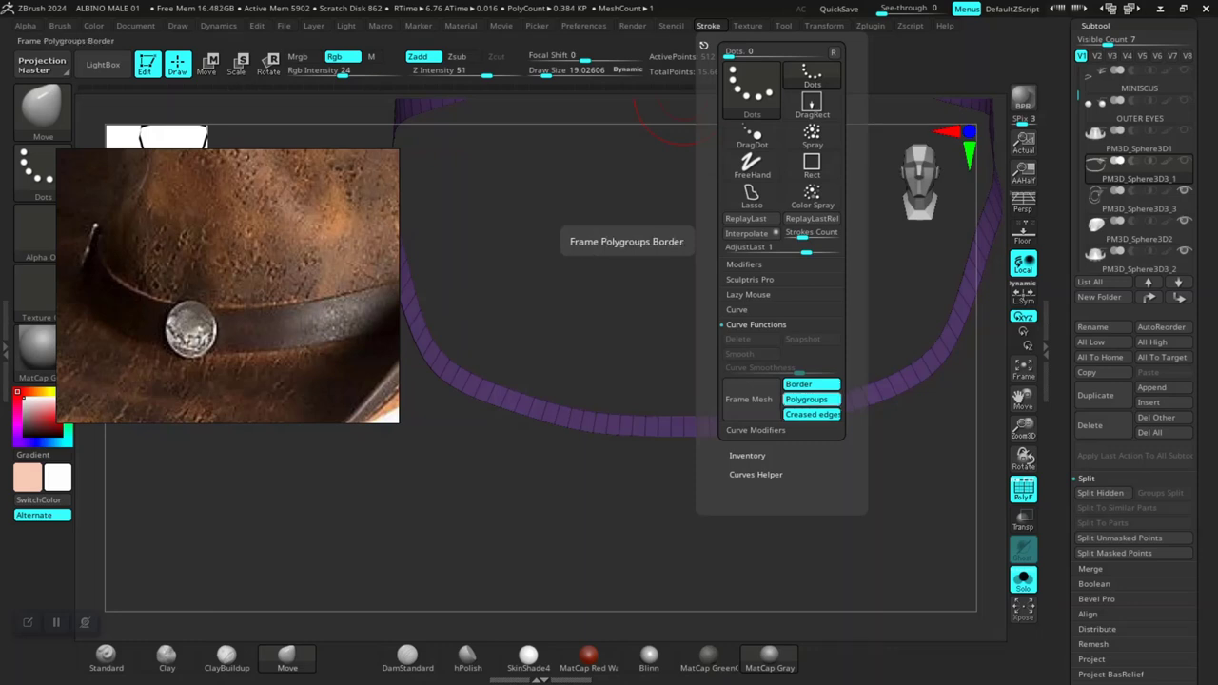
click(811, 399)
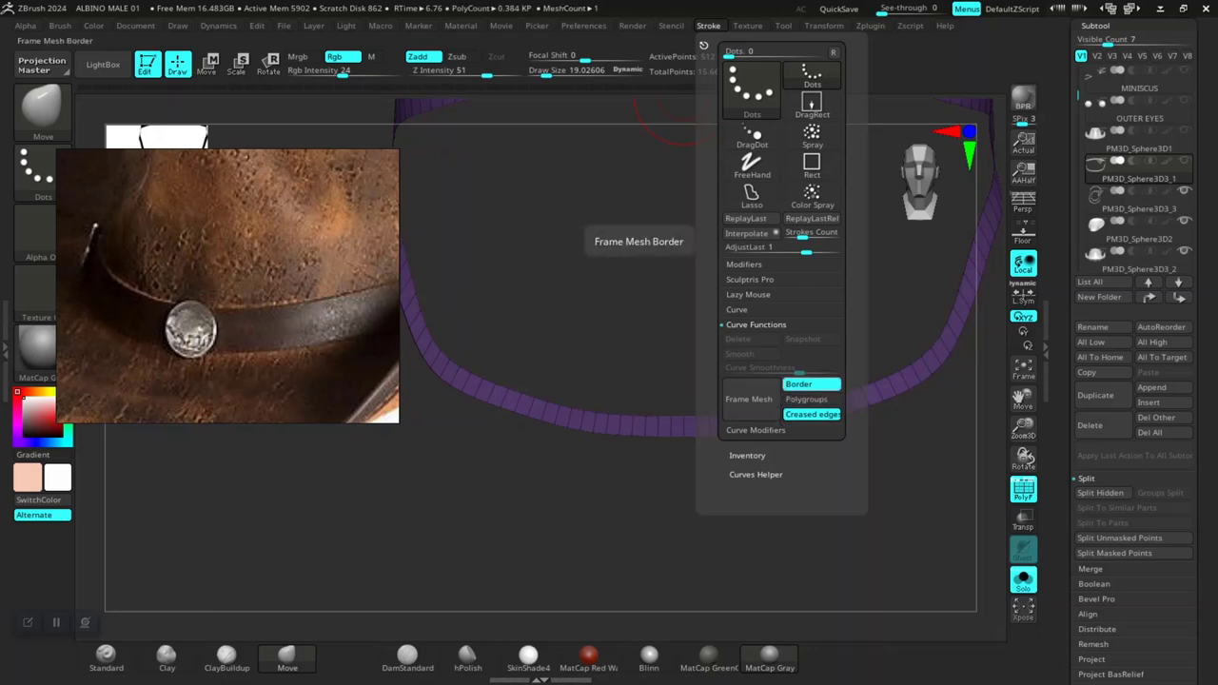
click(812, 414)
click(749, 399)
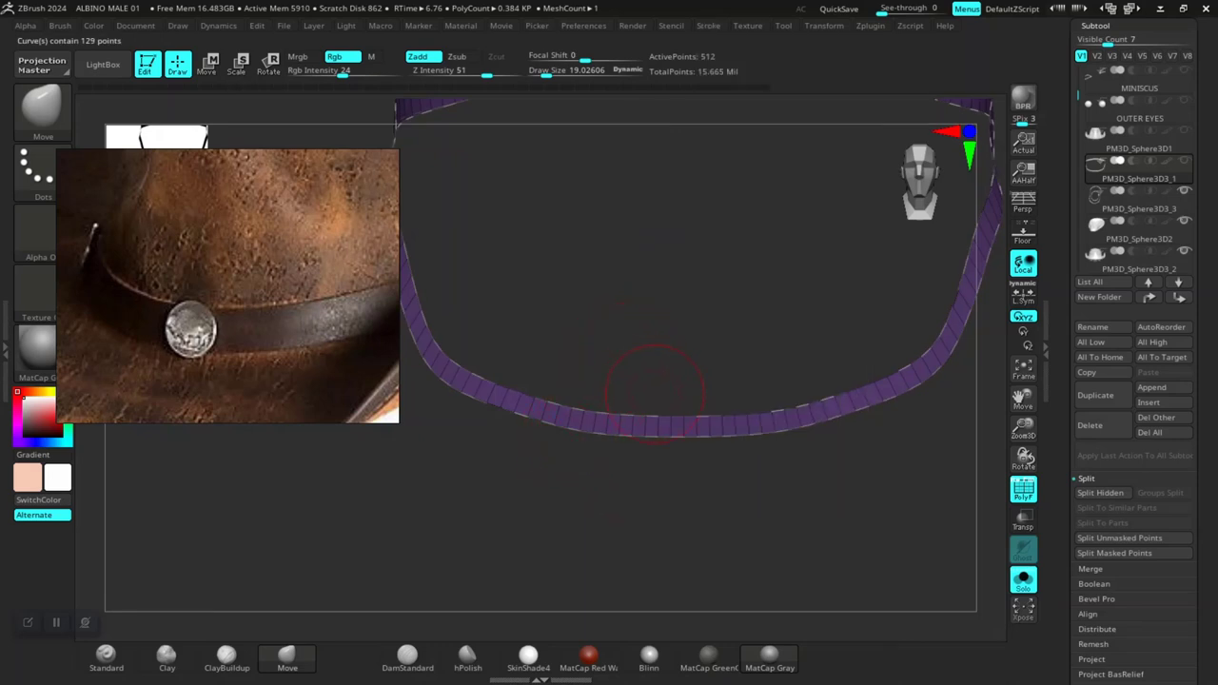
key(b)
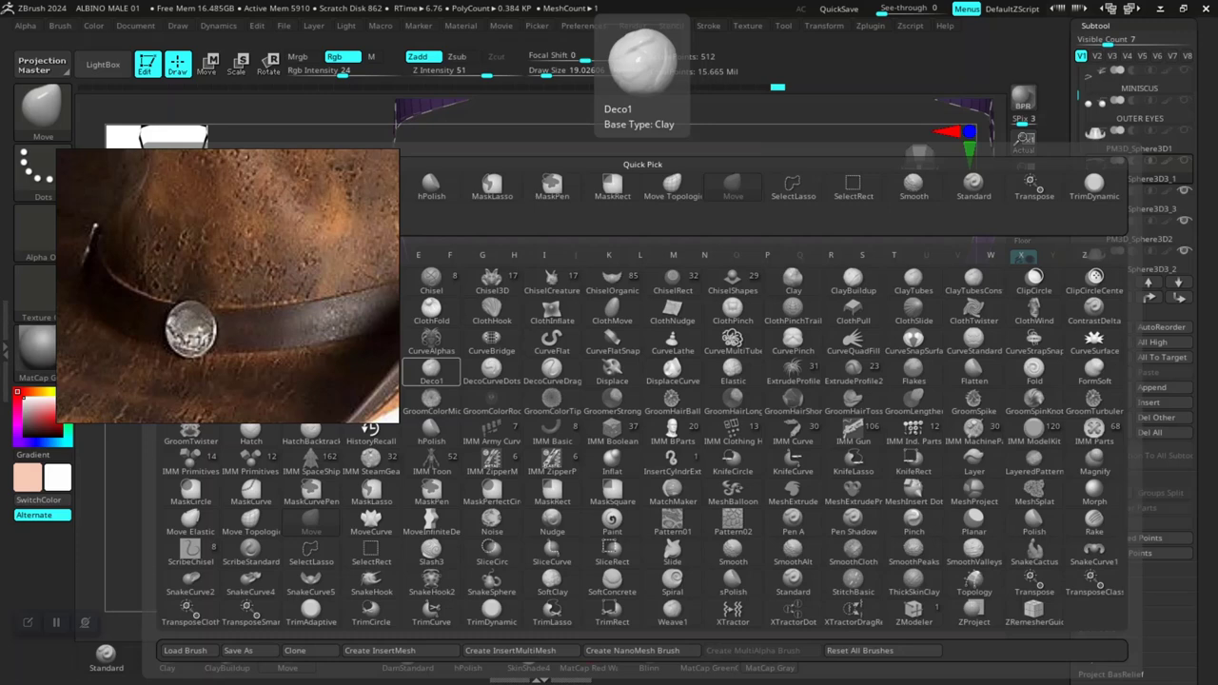
key(Escape)
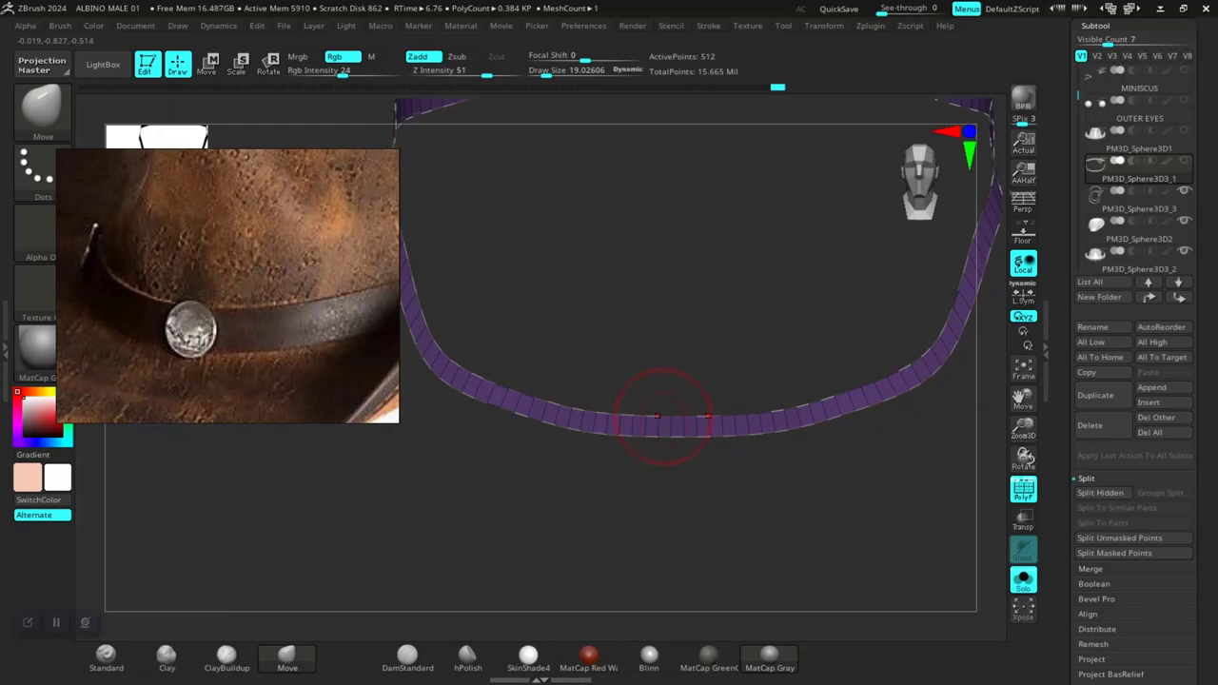
Step: Enlarge the brush and make CurveStrapSnap the active brush via the B, C brush picker
key(bracketright)
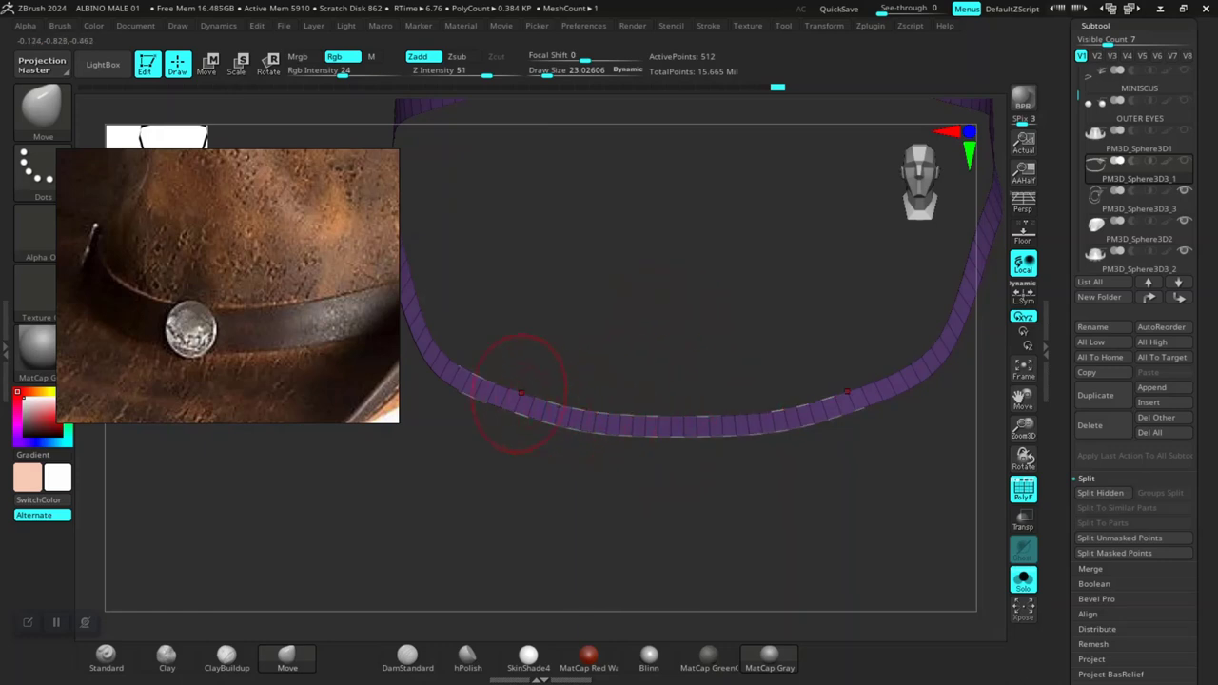
drag(628, 552, 636, 400)
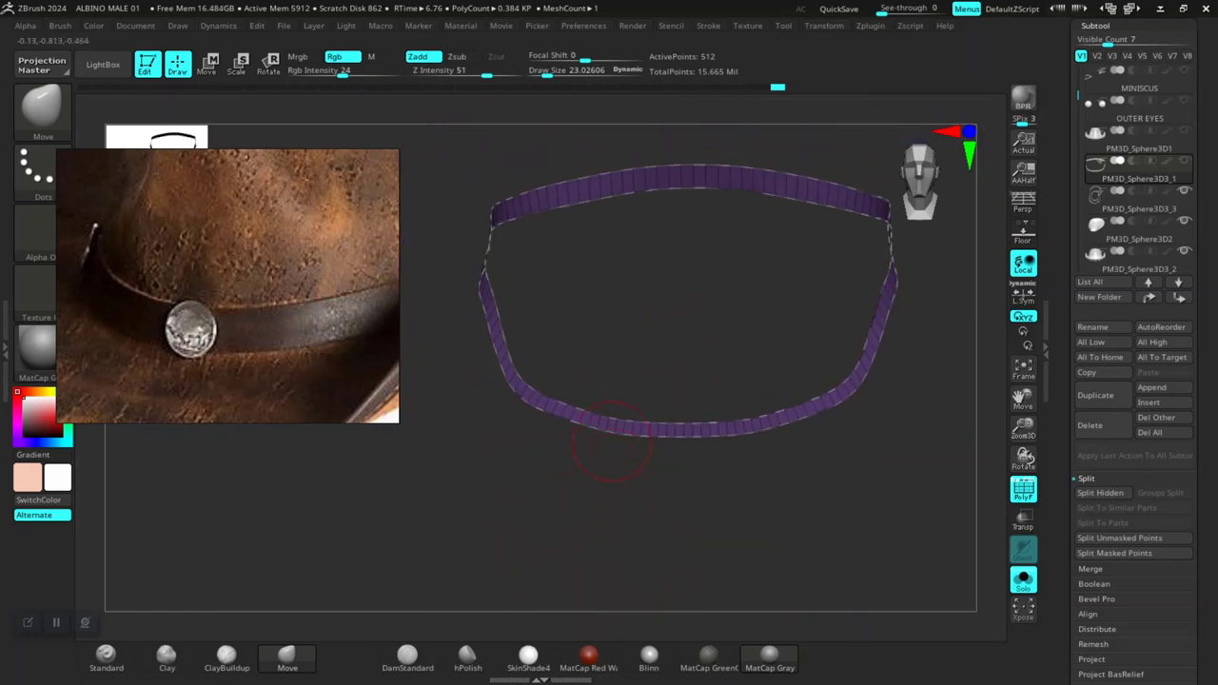
key(n)
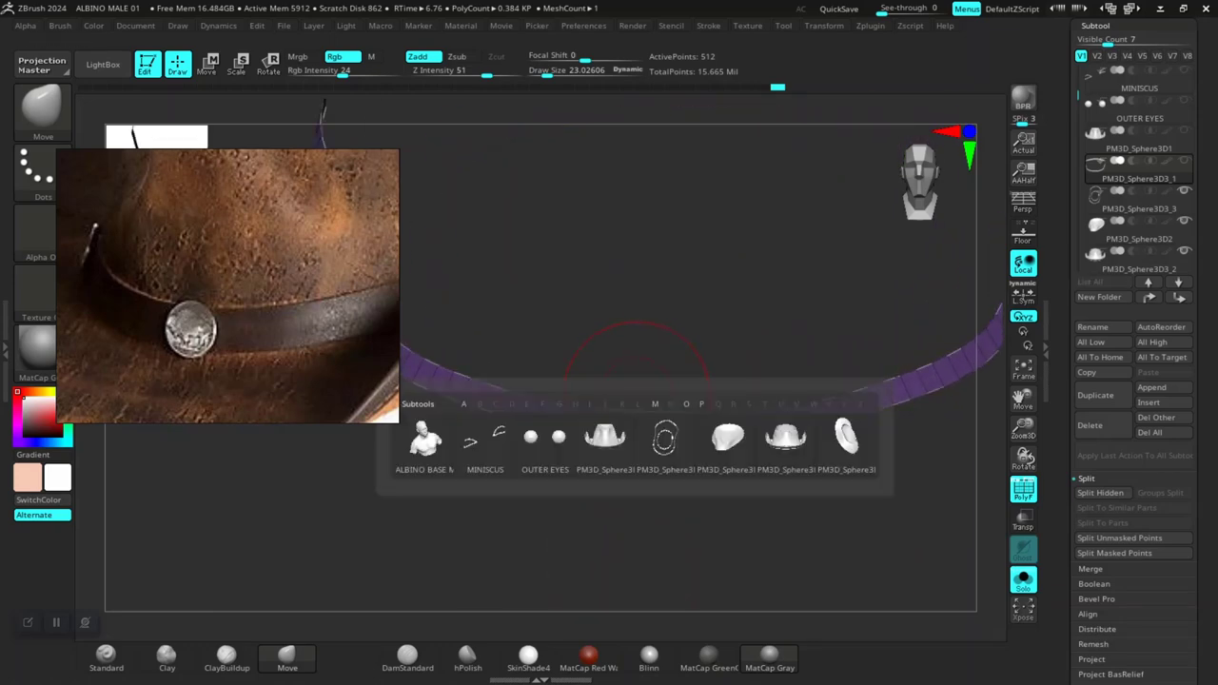
key(b)
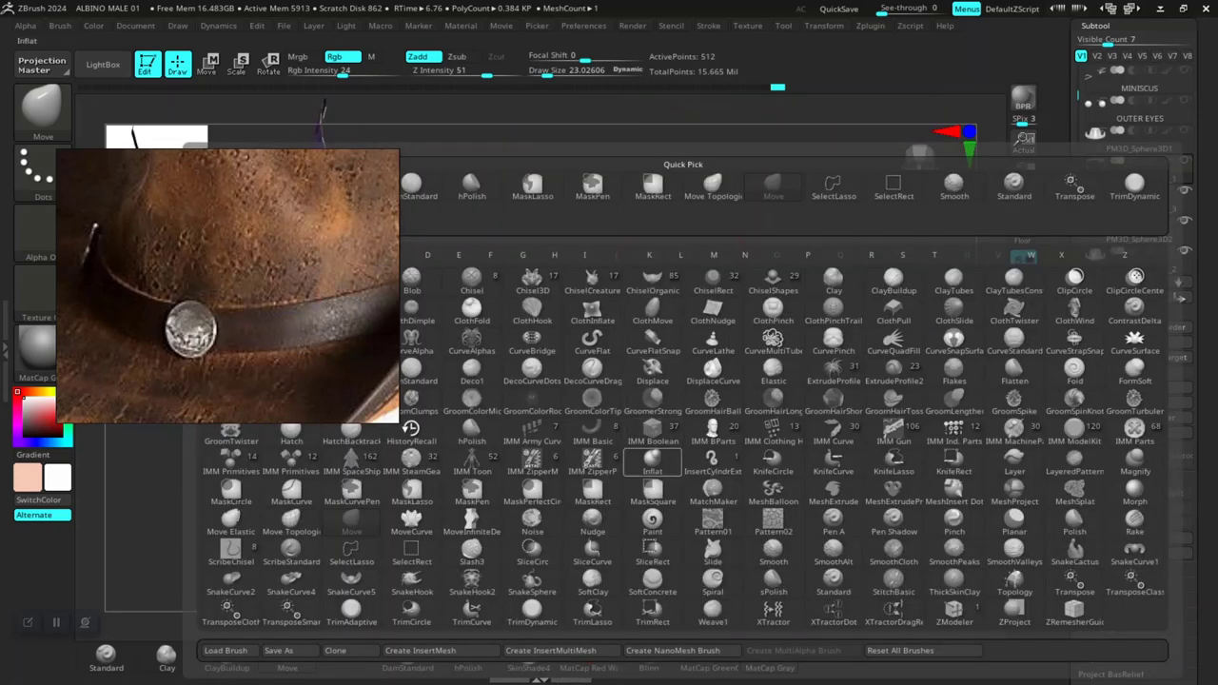
key(c)
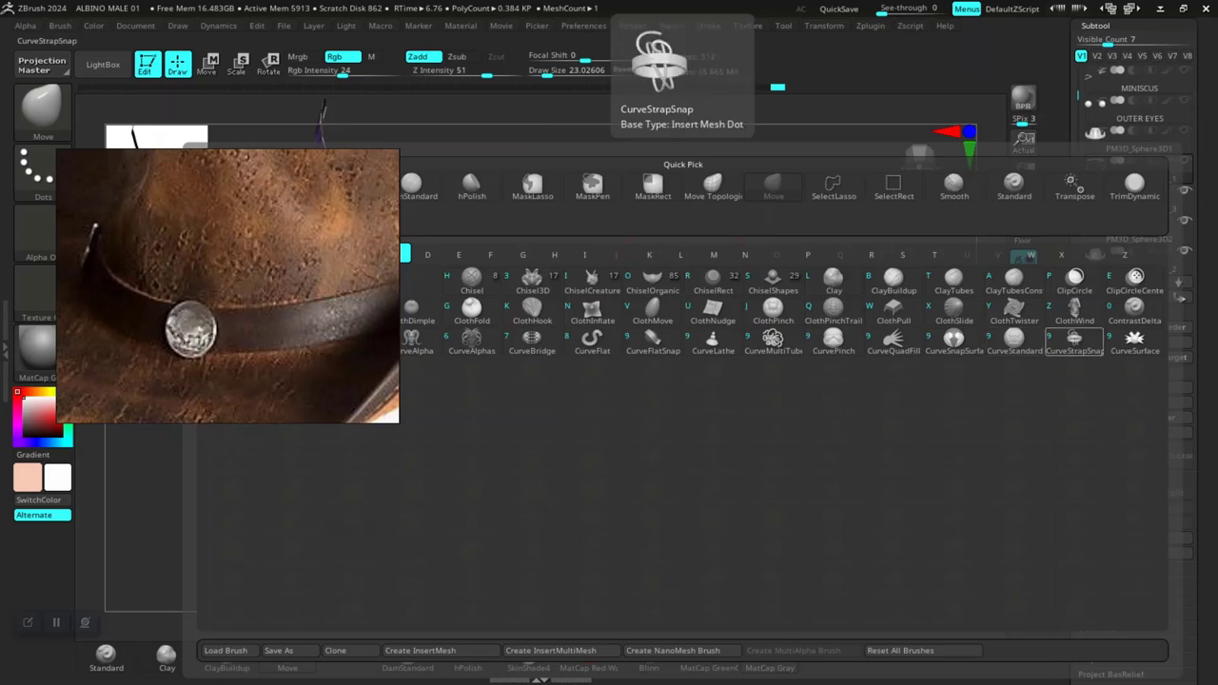
click(1074, 340)
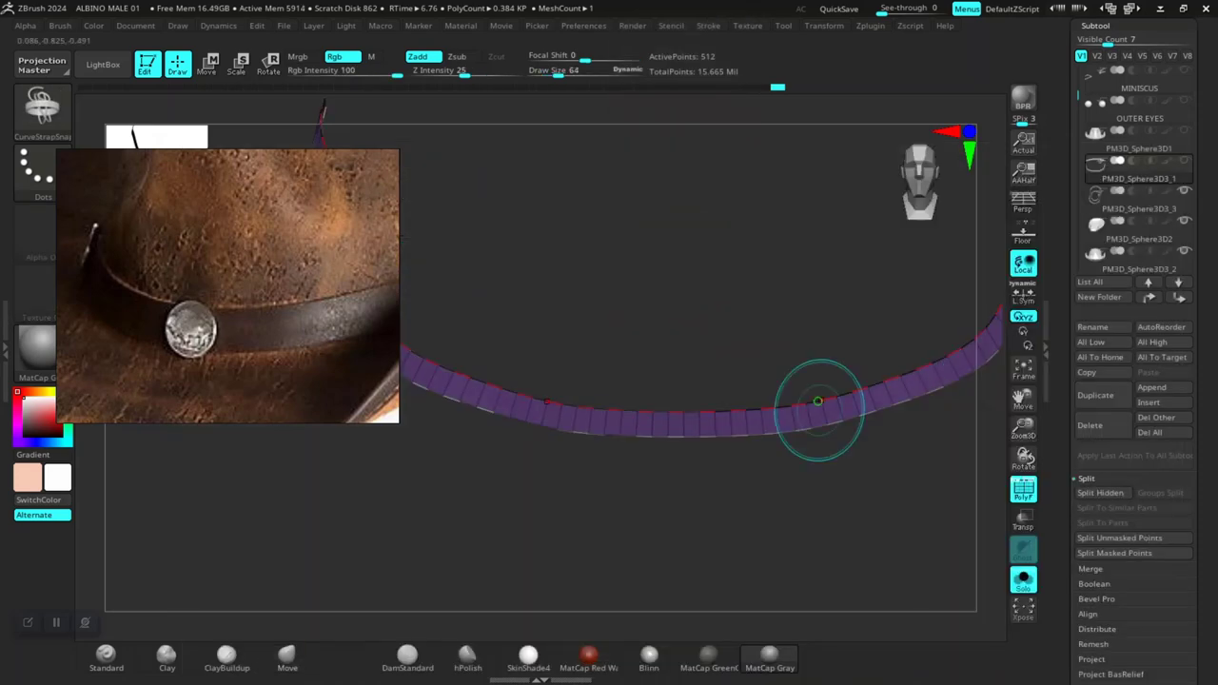
Step: Unhide the hat, orbit around the band and brim, then isolate the band again
ctrl+shift+click(661, 412)
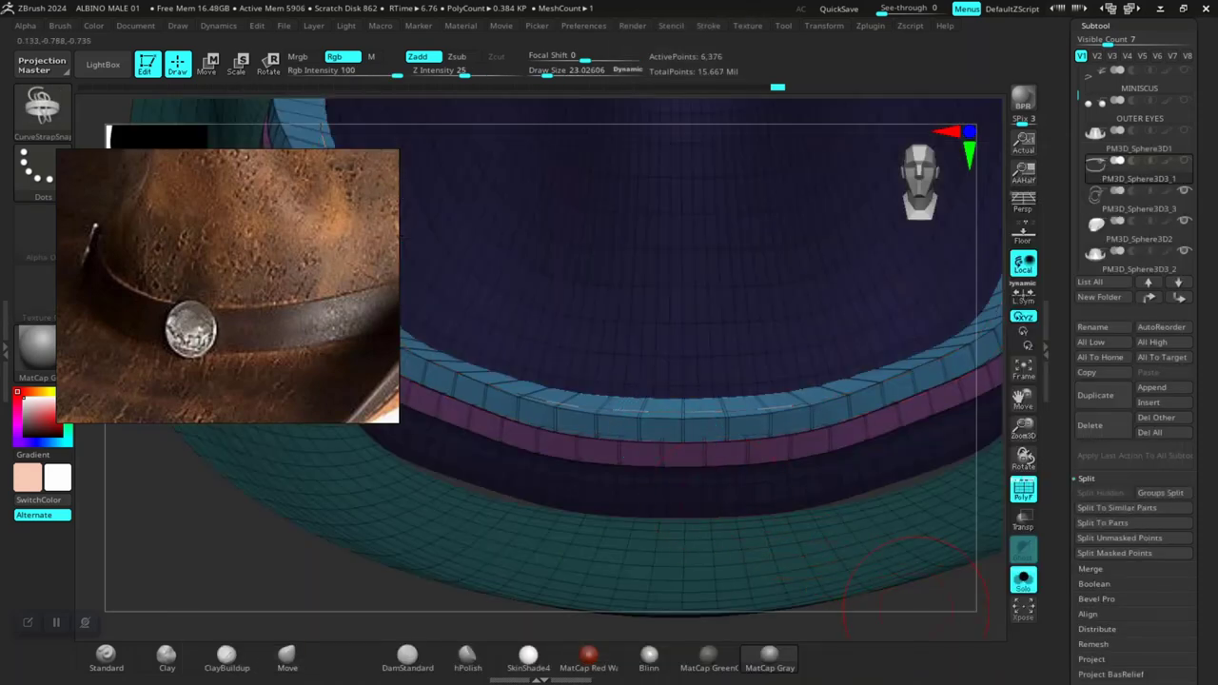
mouse_move(914, 580)
mouse_down()
mouse_move(723, 457)
mouse_move(609, 362)
mouse_up()
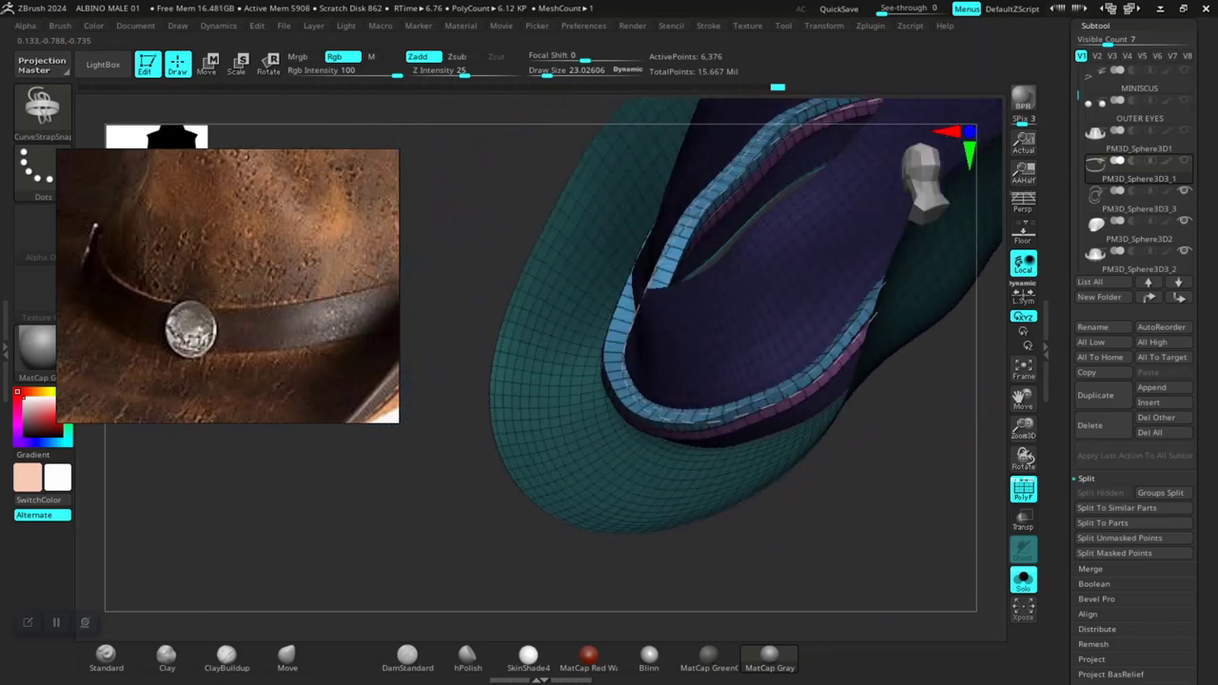
mouse_move(762, 481)
mouse_down()
mouse_move(842, 461)
mouse_move(828, 371)
mouse_move(847, 338)
mouse_move(850, 554)
mouse_move(679, 457)
mouse_up()
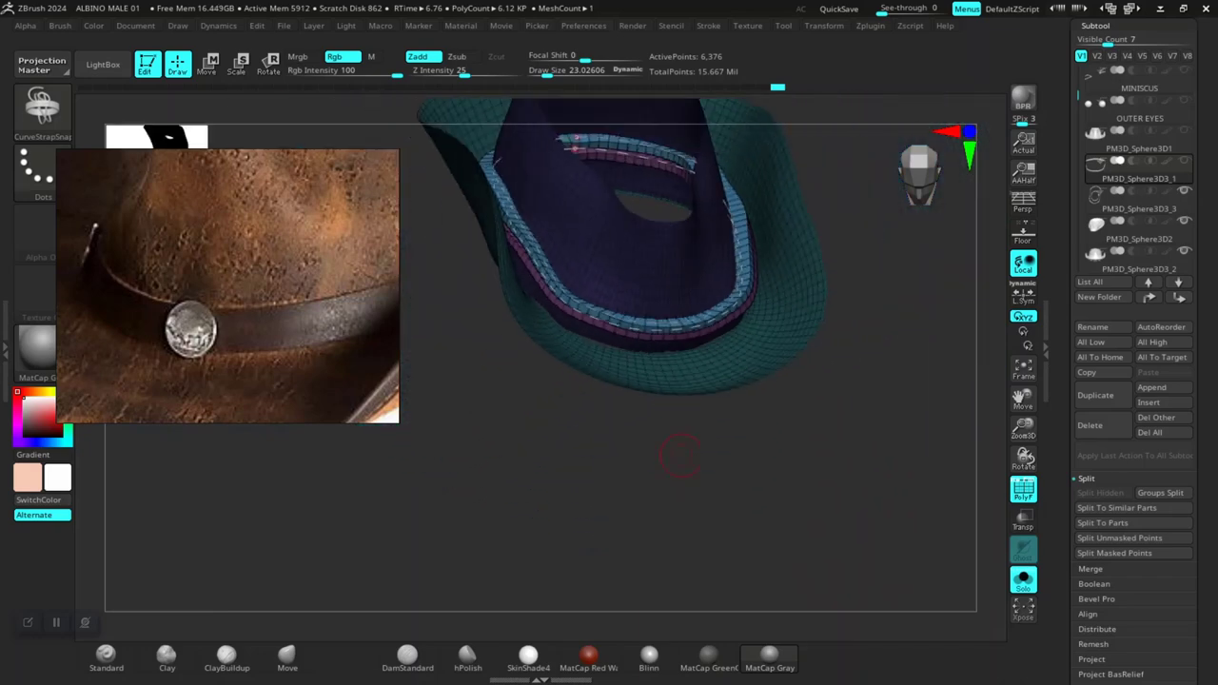
mouse_move(610, 478)
mouse_down()
mouse_move(751, 548)
mouse_move(565, 524)
mouse_up()
mouse_move(468, 550)
mouse_down()
mouse_move(609, 576)
mouse_move(432, 521)
mouse_up()
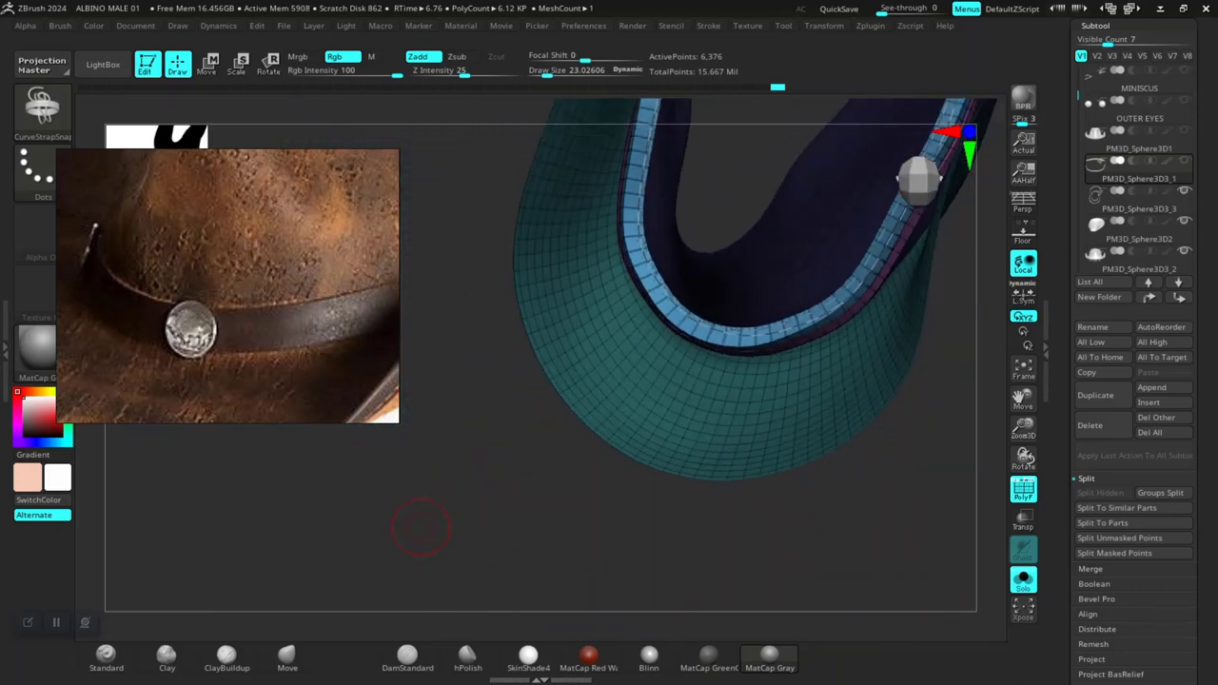
drag(421, 526, 503, 428)
alt+click(514, 430)
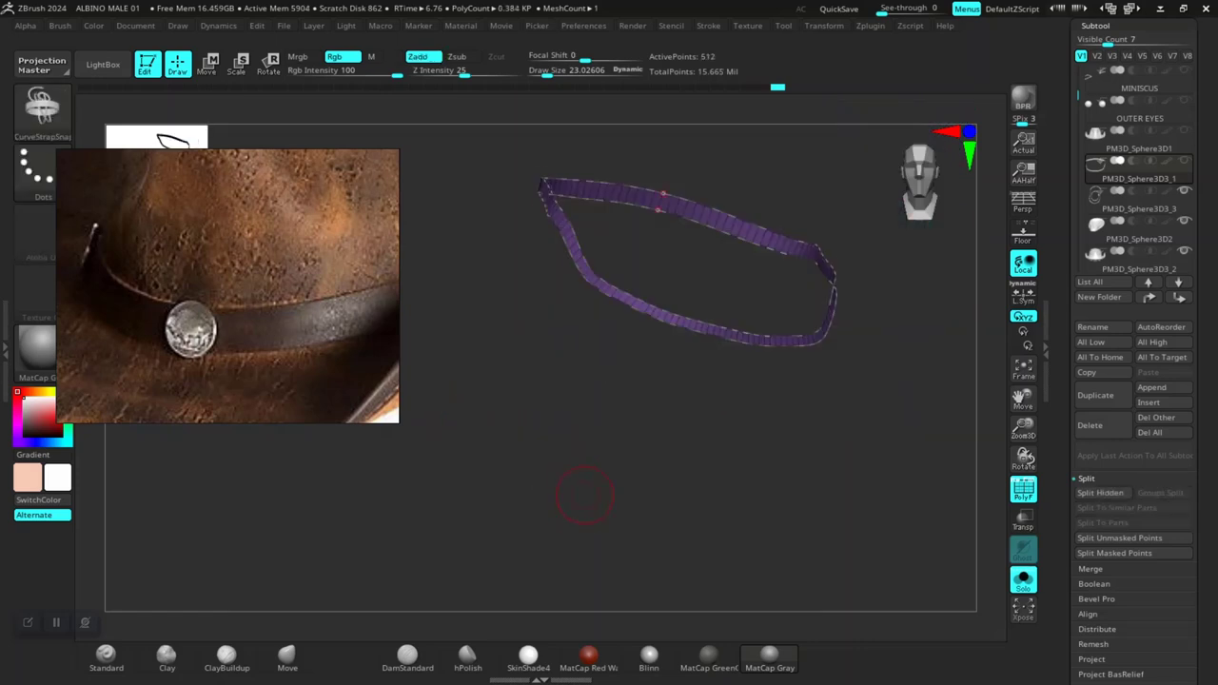
Step: Toggle the rest of the hat back around the band and orbit to look into the brim opening
mouse_move(584, 494)
mouse_down()
mouse_move(625, 530)
mouse_move(633, 517)
mouse_move(609, 514)
mouse_move(629, 539)
mouse_up()
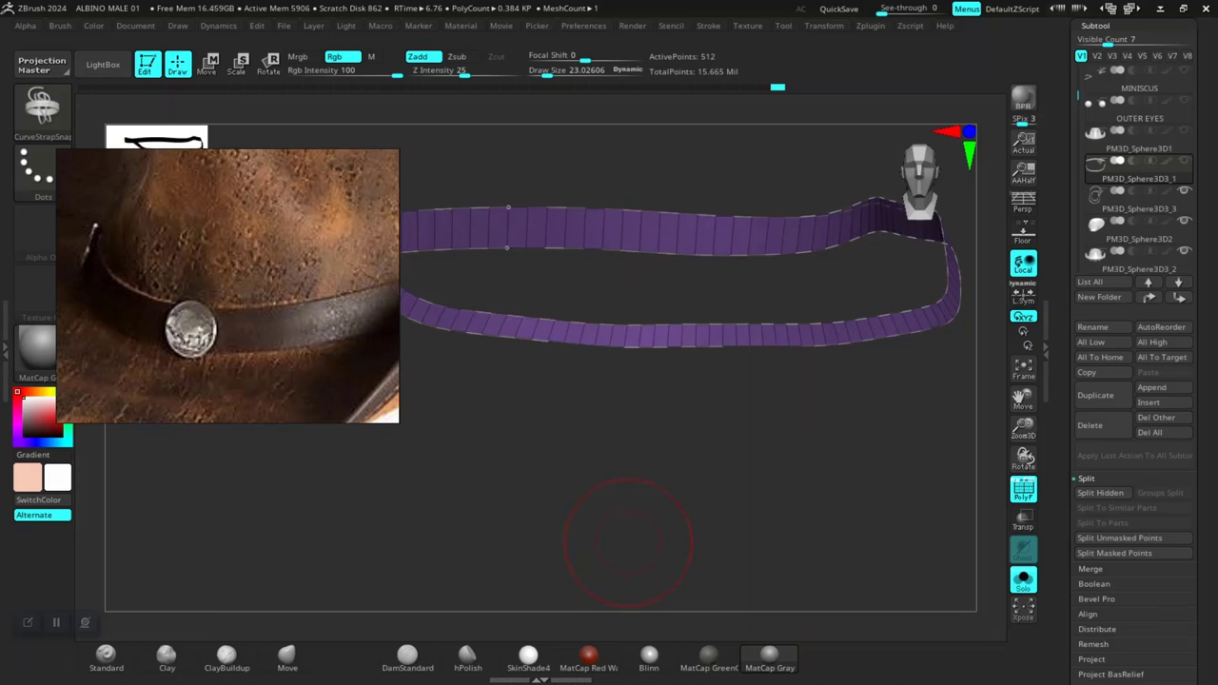
mouse_move(666, 533)
mouse_down()
mouse_move(584, 522)
mouse_move(620, 571)
mouse_move(729, 514)
mouse_up()
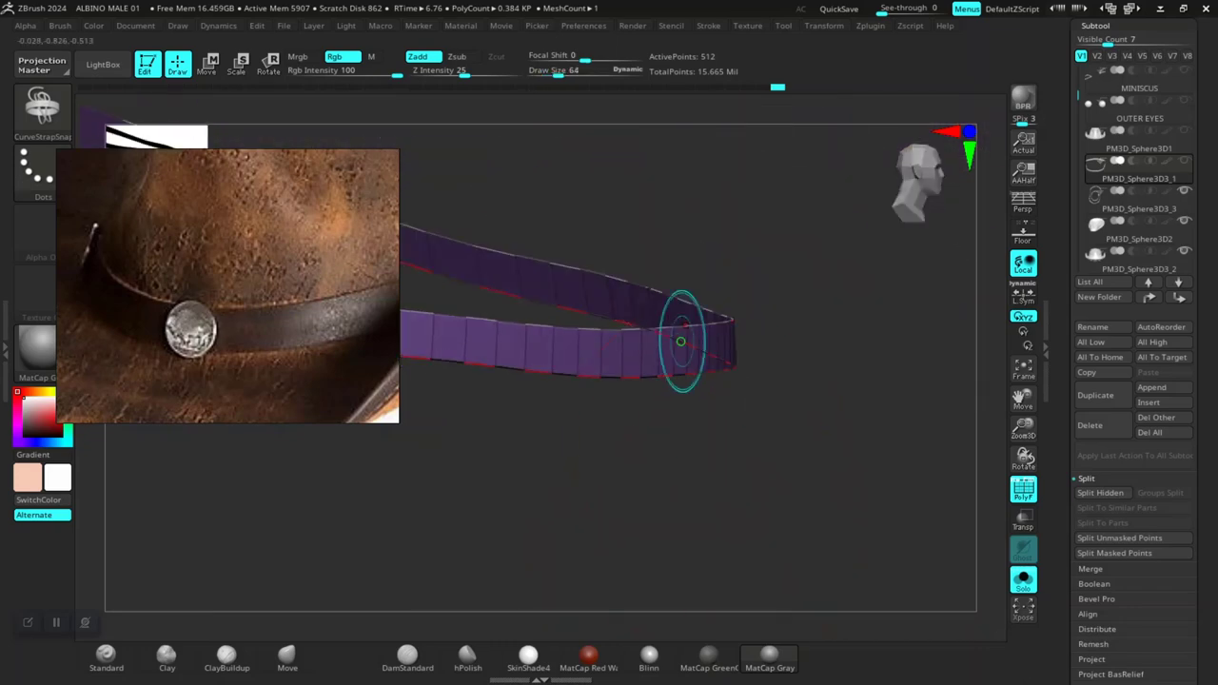
ctrl+shift+click(685, 333)
ctrl+shift+click(702, 352)
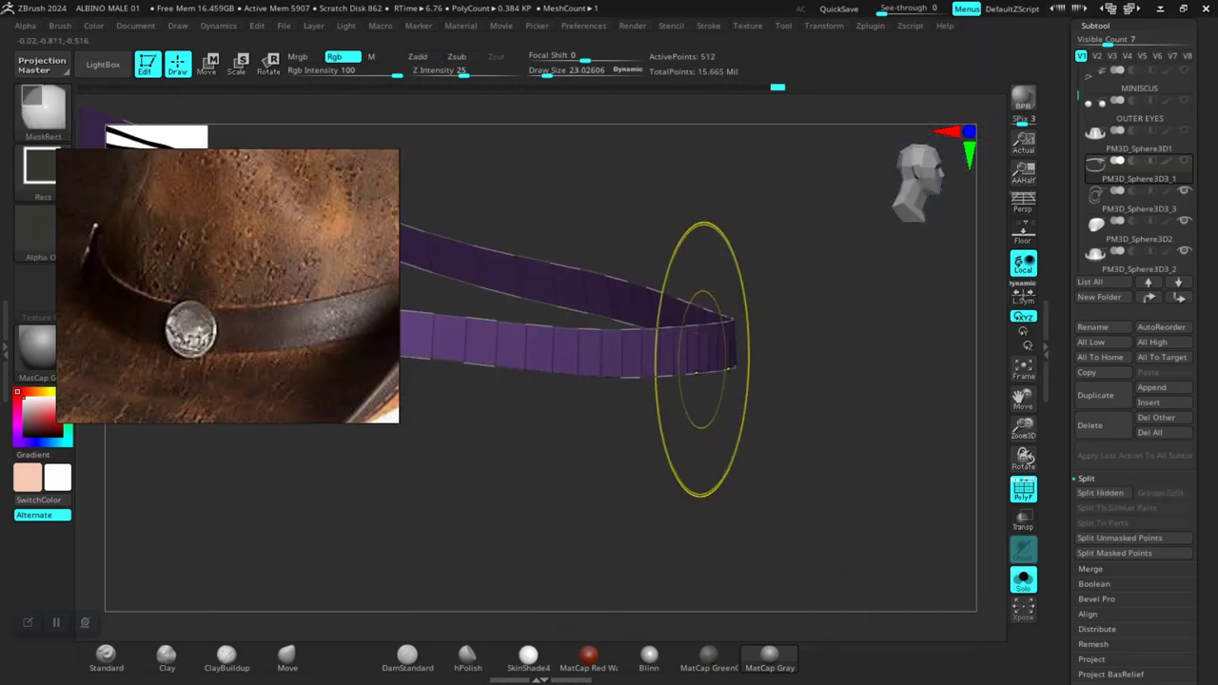
ctrl+shift+click(697, 351)
ctrl+shift+click(698, 351)
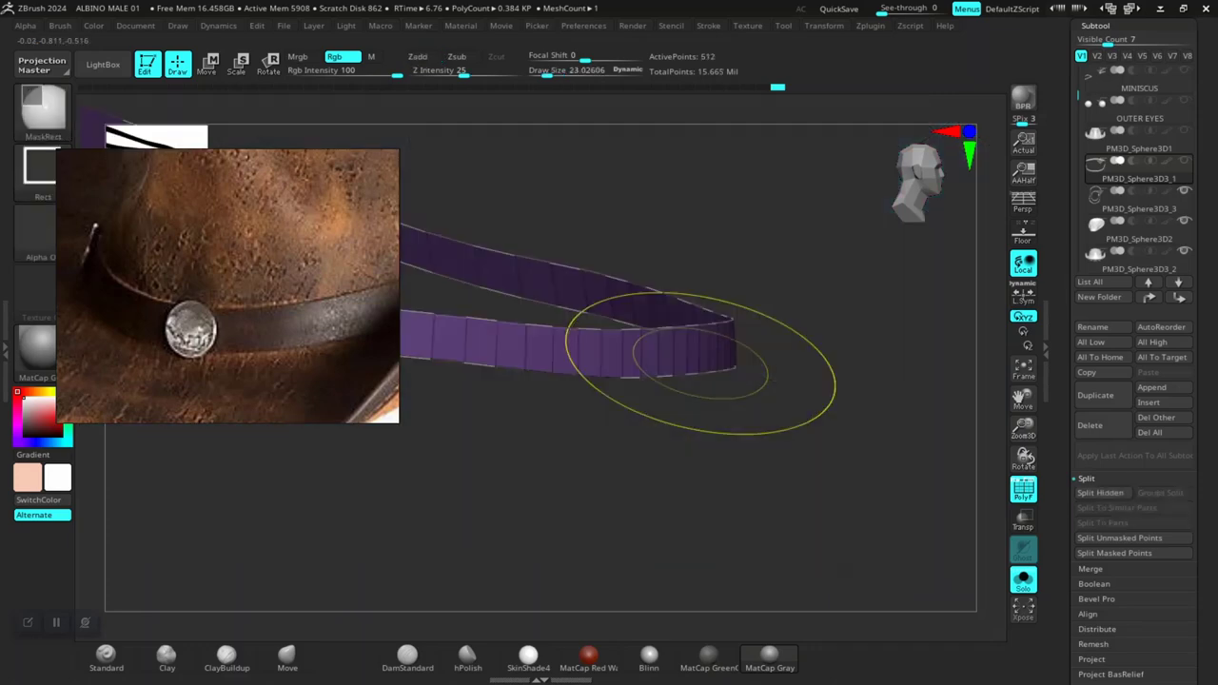
ctrl+shift+click(698, 351)
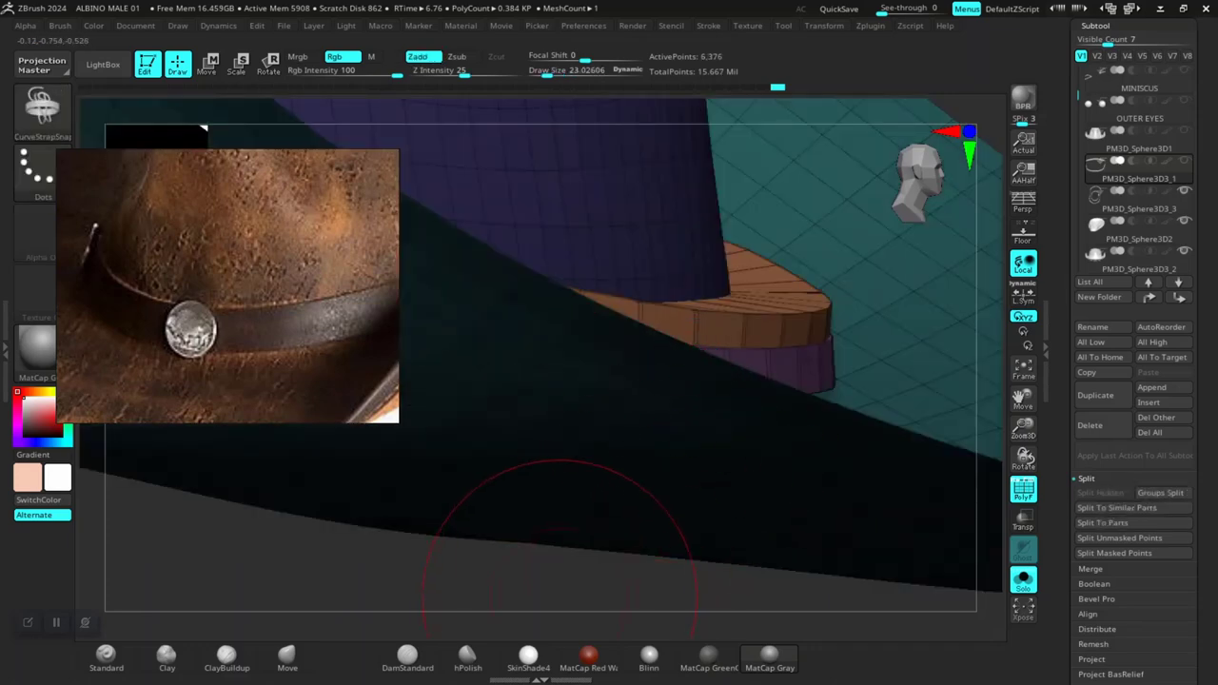
mouse_move(490, 529)
mouse_down()
mouse_move(504, 647)
mouse_move(590, 571)
mouse_move(571, 619)
mouse_move(525, 542)
mouse_up()
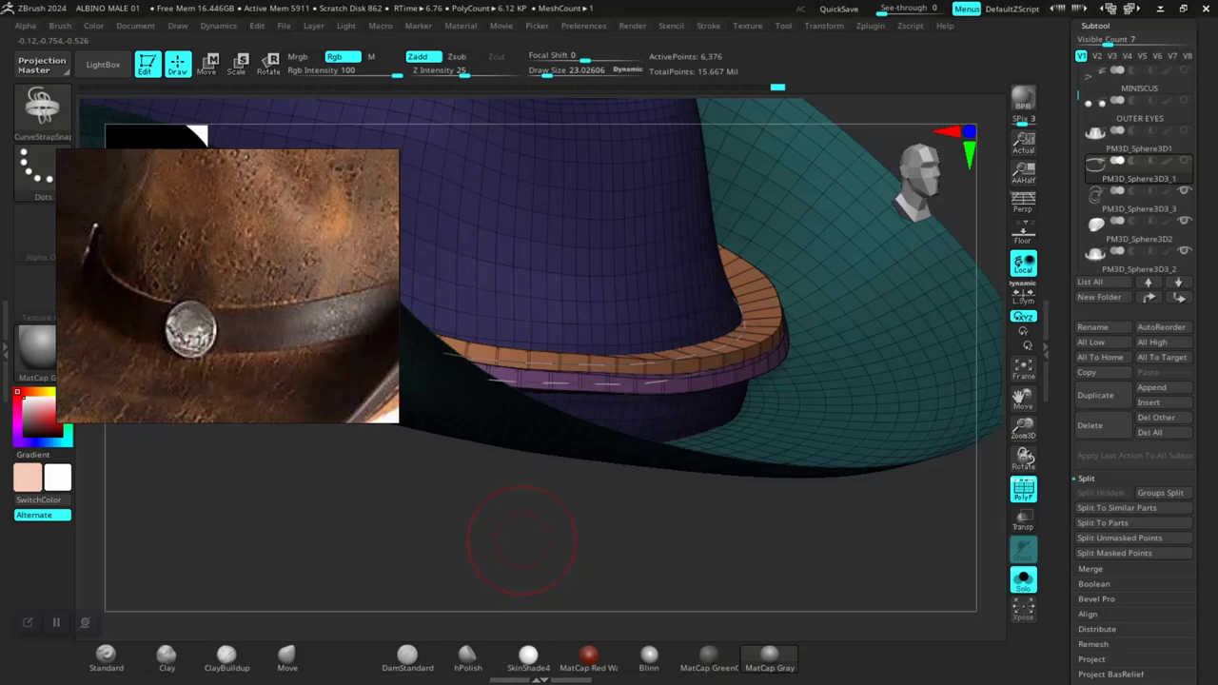
drag(522, 549, 575, 473)
drag(666, 547, 714, 586)
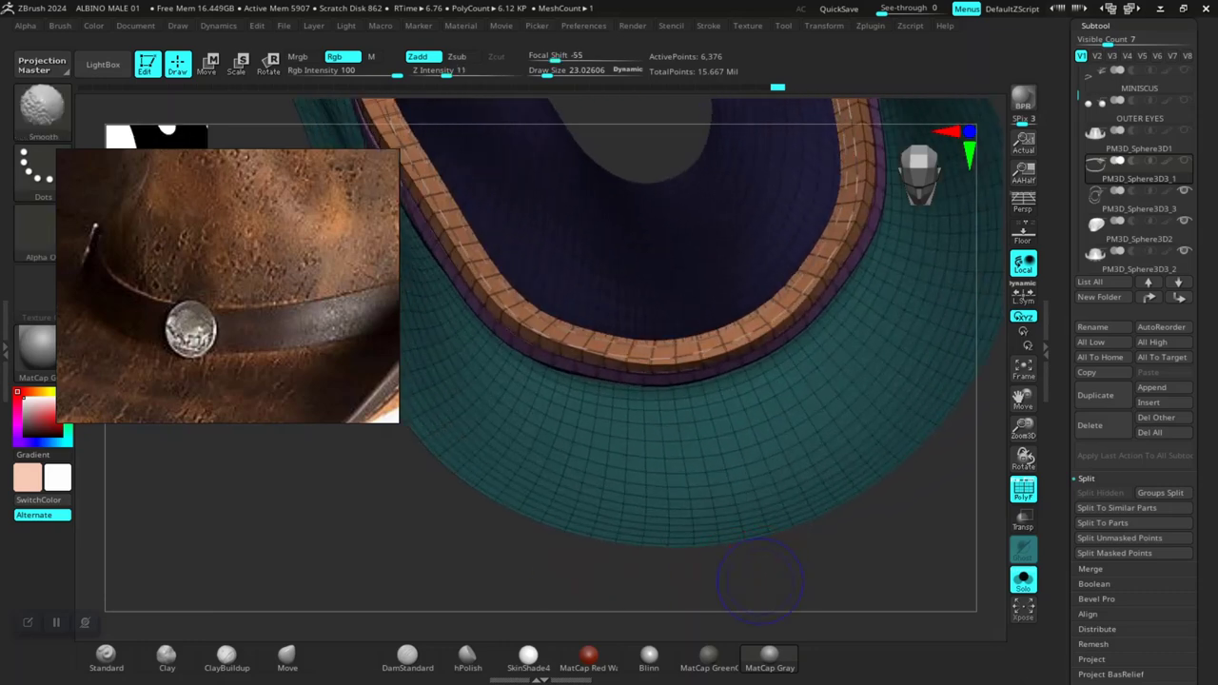
Step: Turn off the PolyF wireframe and isolate the band on its own
key(shift+f)
mouse_move(850, 574)
mouse_down()
mouse_move(820, 538)
mouse_move(770, 533)
mouse_move(766, 567)
mouse_up()
ctrl+shift+click(766, 567)
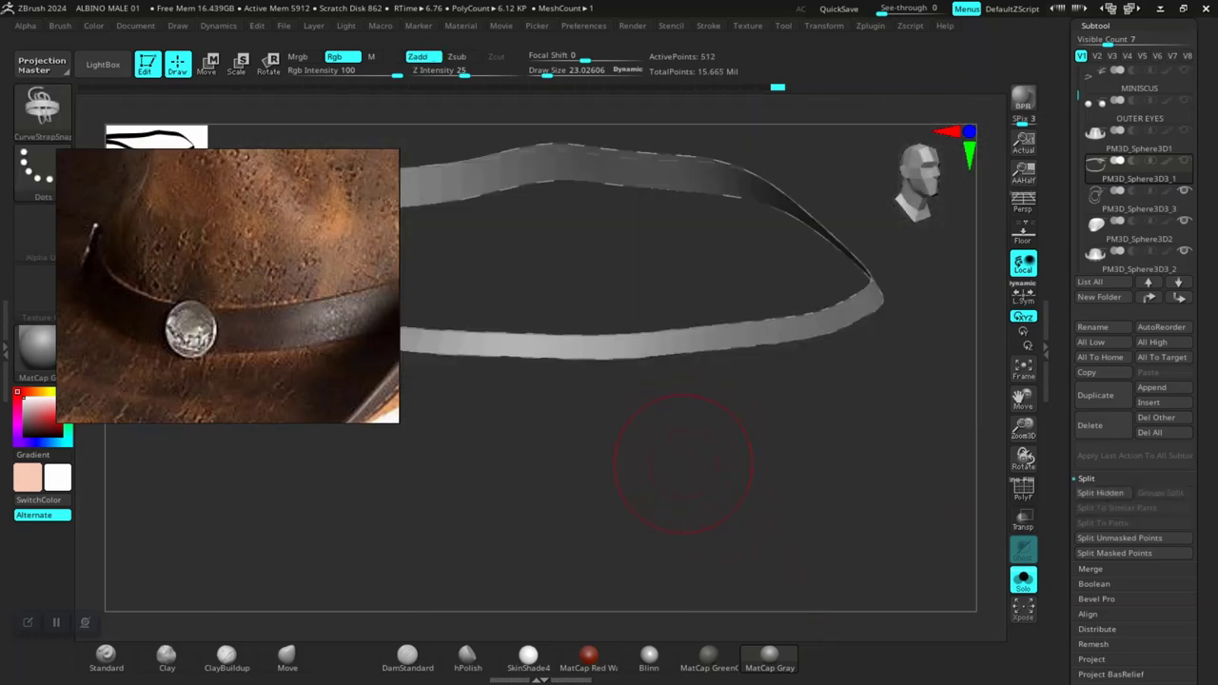
drag(653, 463, 600, 433)
drag(721, 489, 737, 464)
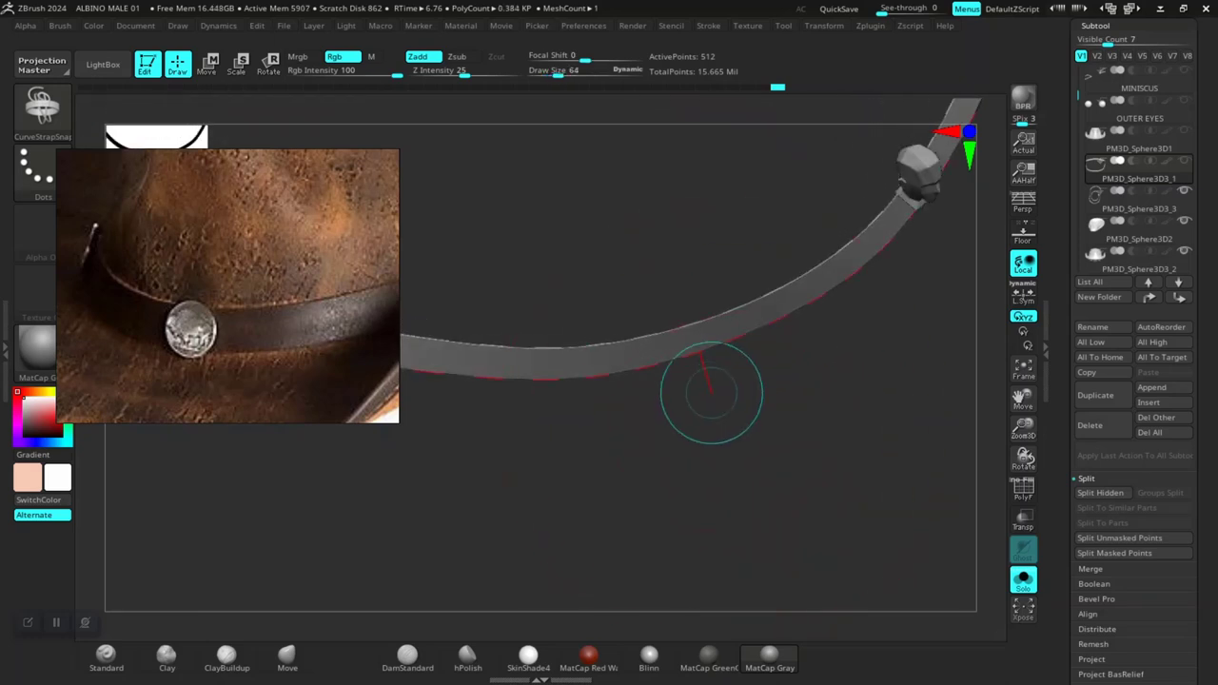
Step: Unhide the full hat, frame it with F and turn to a front view
ctrl+shift+click(721, 436)
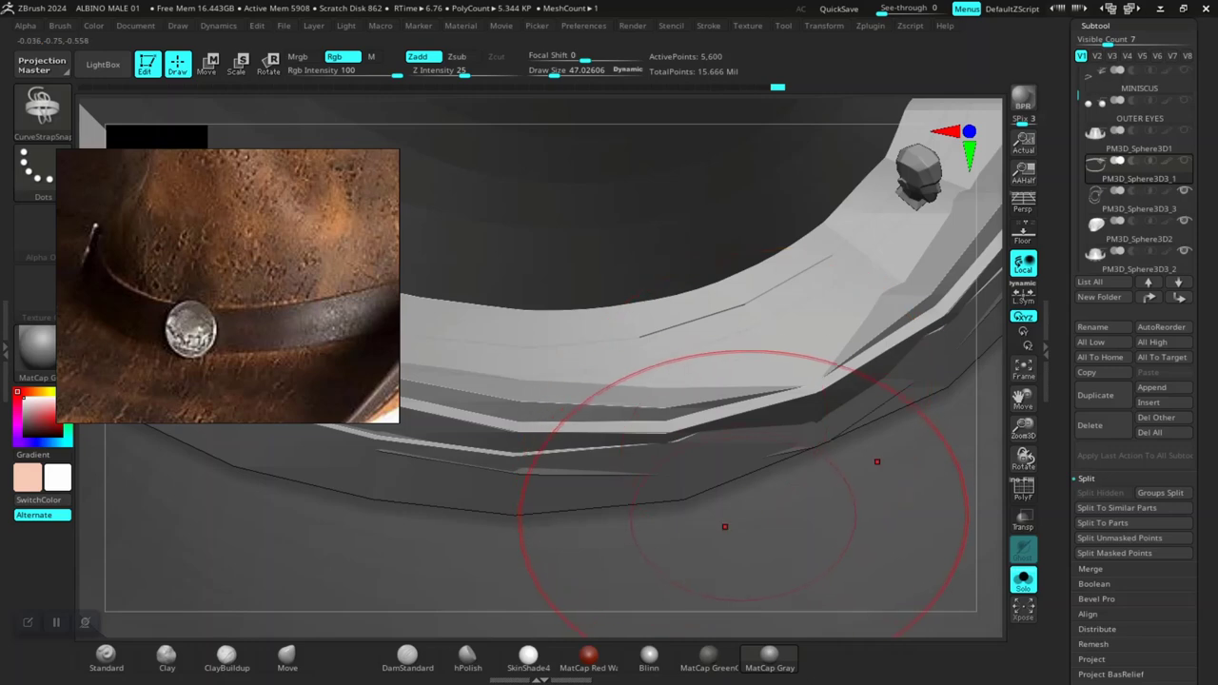
key(f)
mouse_move(759, 505)
mouse_down()
mouse_move(868, 392)
mouse_move(818, 531)
mouse_up()
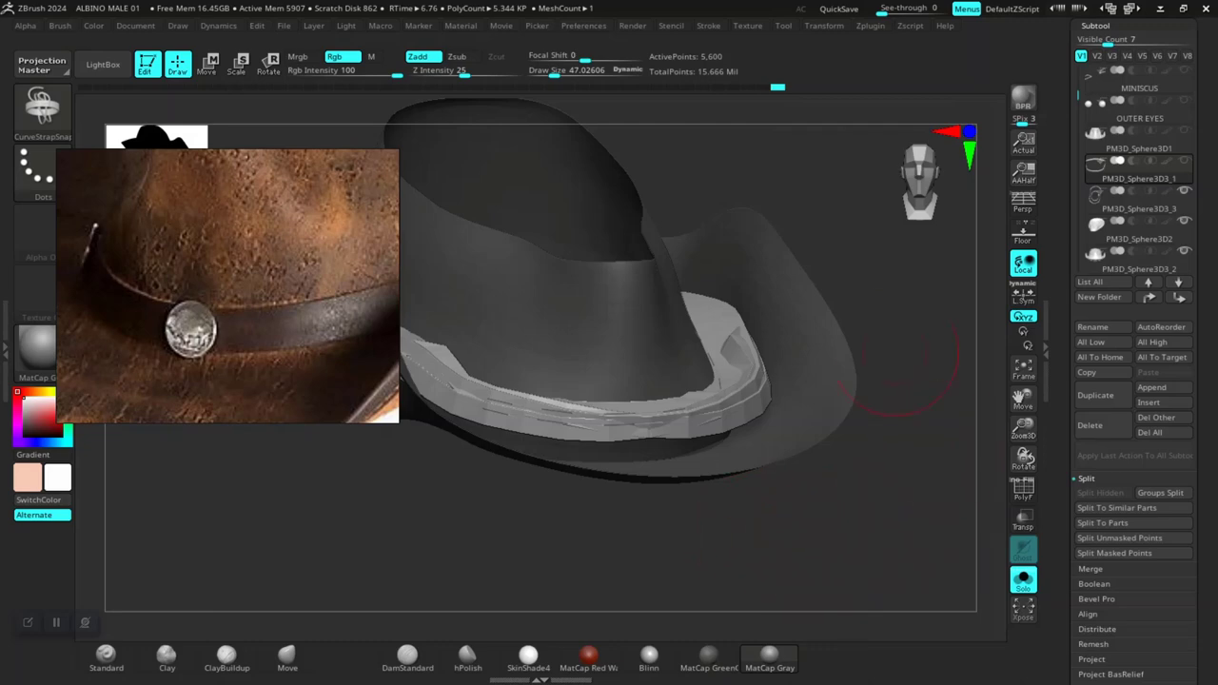
click(671, 26)
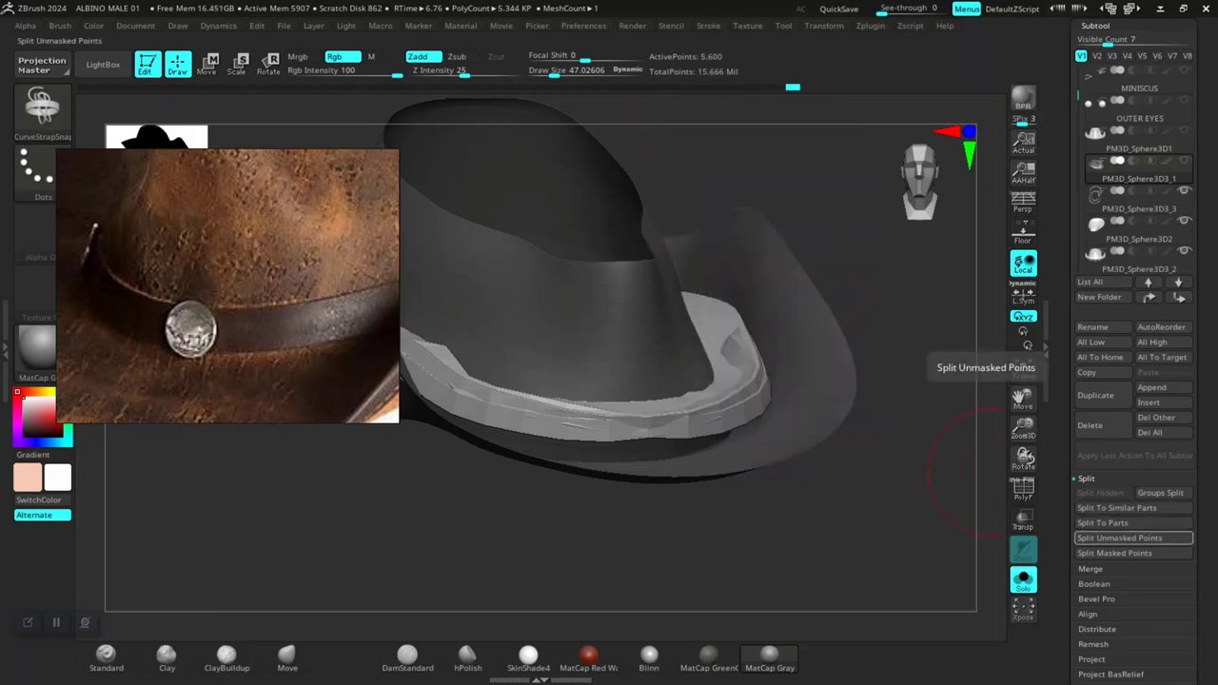
Step: Split the unmasked band into its own subtool and select PM3D_Sphere3D3_4
click(1116, 538)
drag(861, 528, 857, 516)
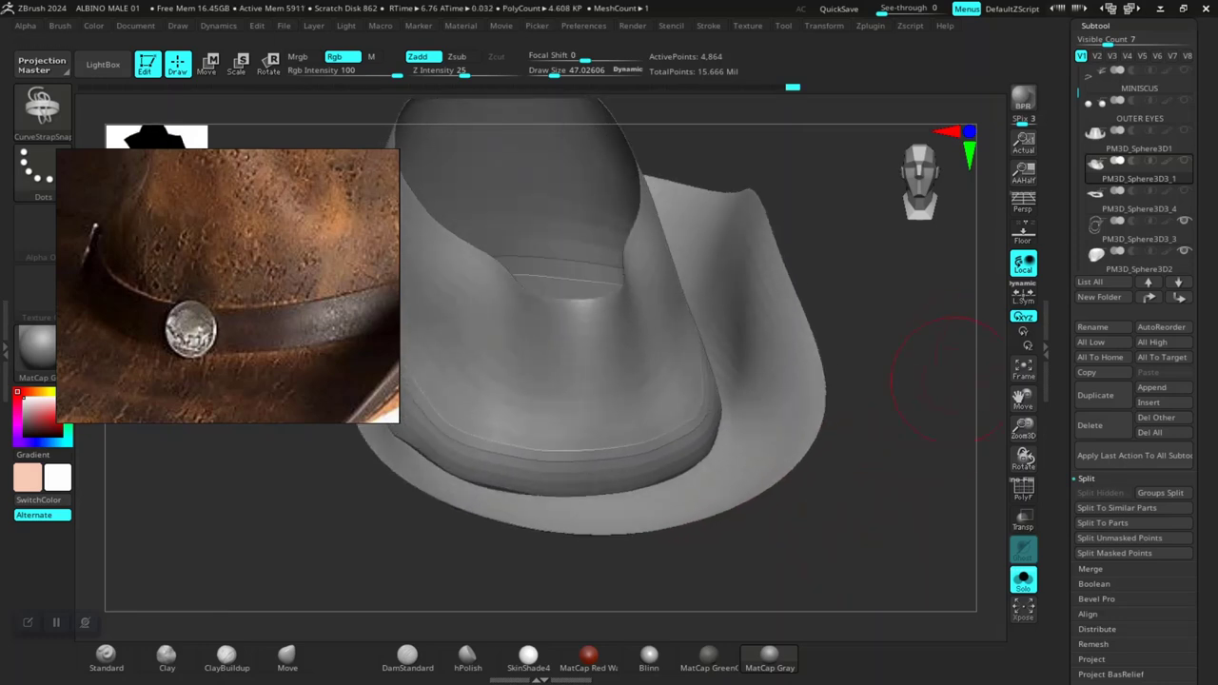
click(1023, 577)
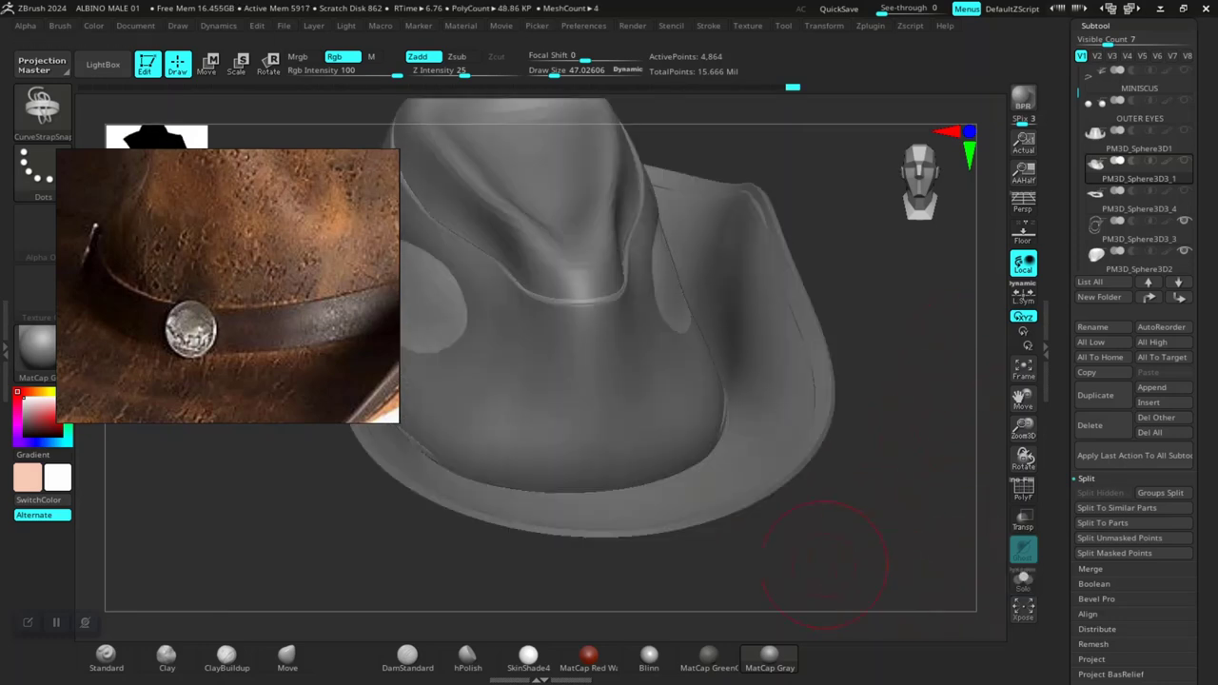
key(Up)
key(Up)
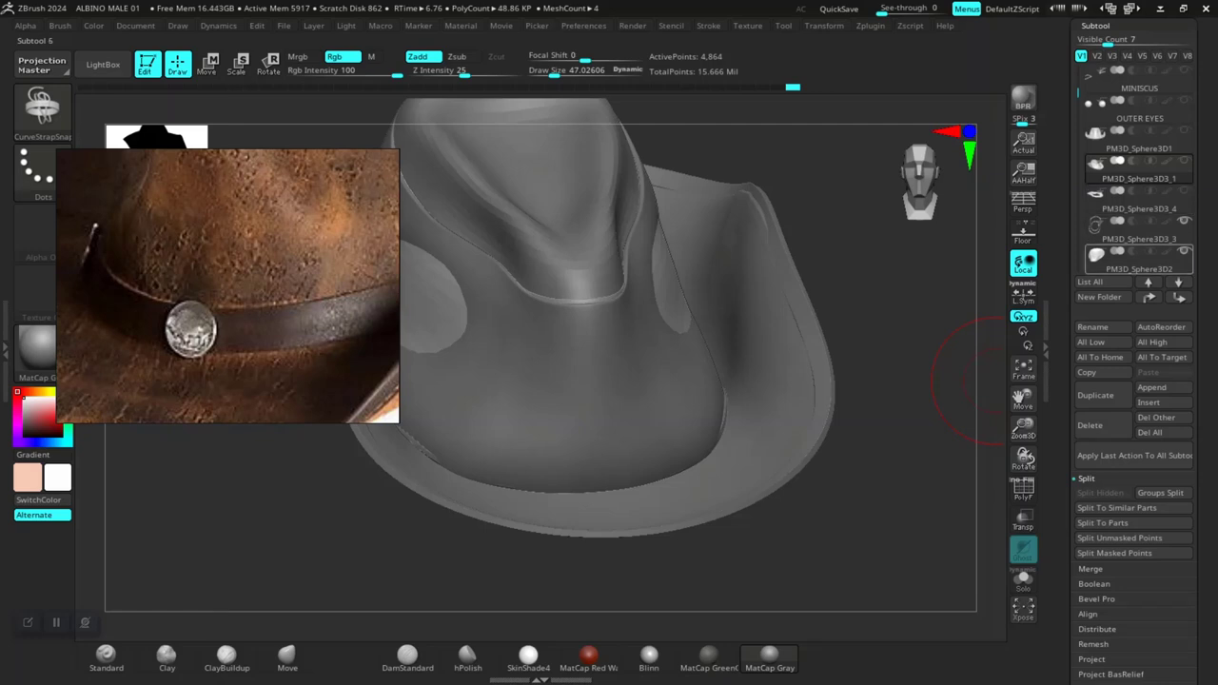
key(Up)
key(Up)
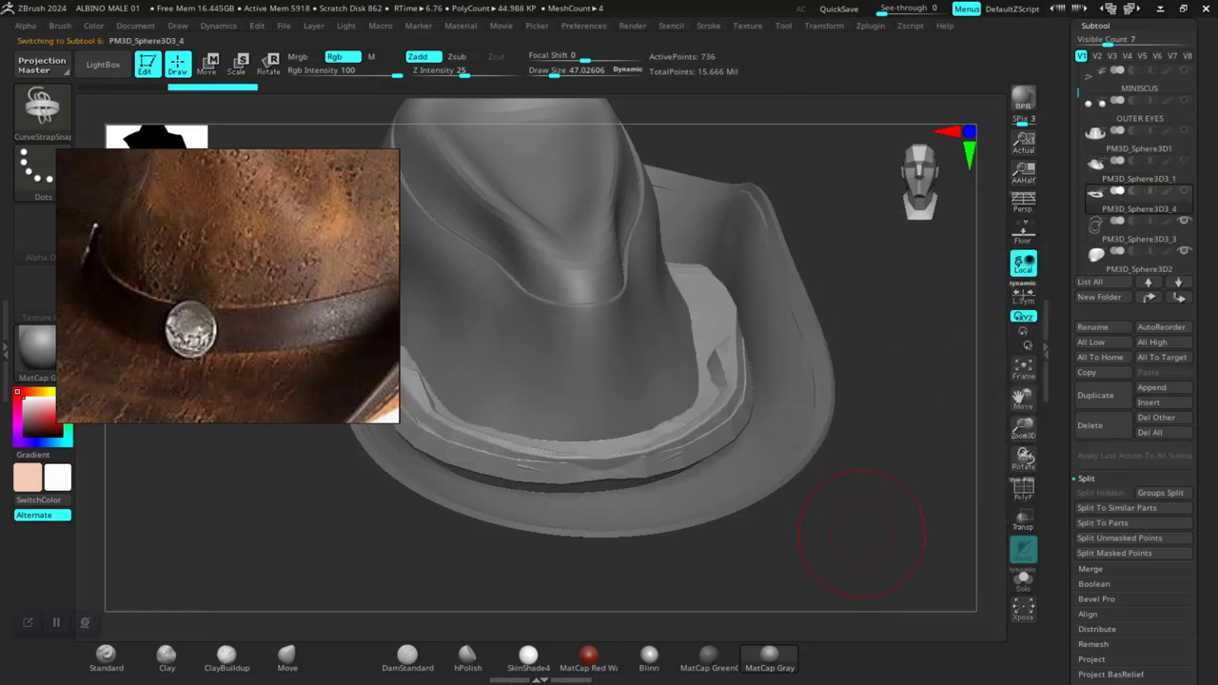
Step: Solo the band subtool with polygroups shown and mask the whole ring
key(shift)
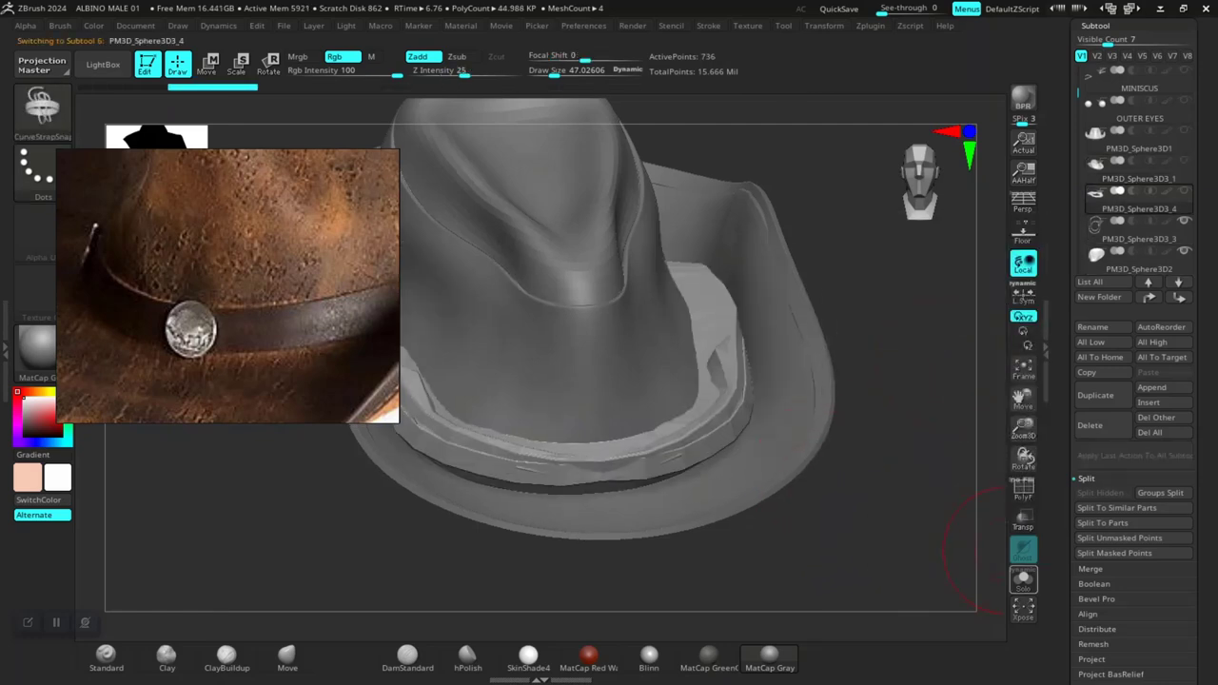
click(1023, 577)
key(shift+f)
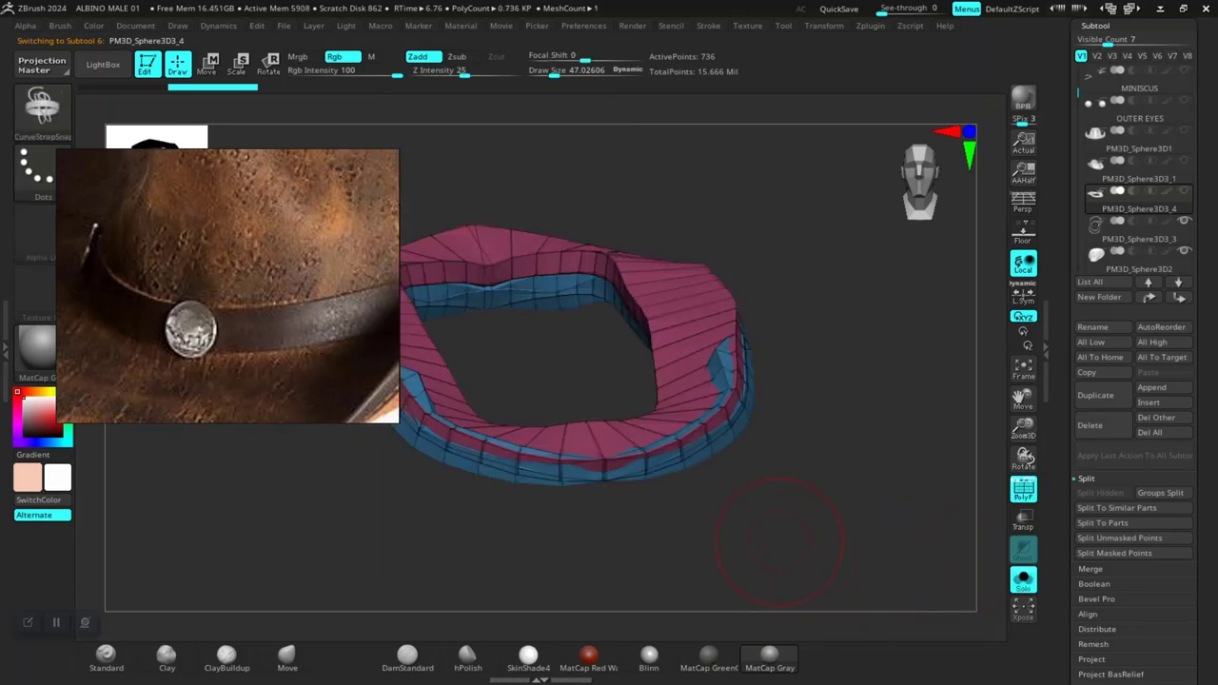
mouse_move(748, 544)
mouse_down()
mouse_move(609, 362)
mouse_move(798, 507)
mouse_move(735, 482)
mouse_up()
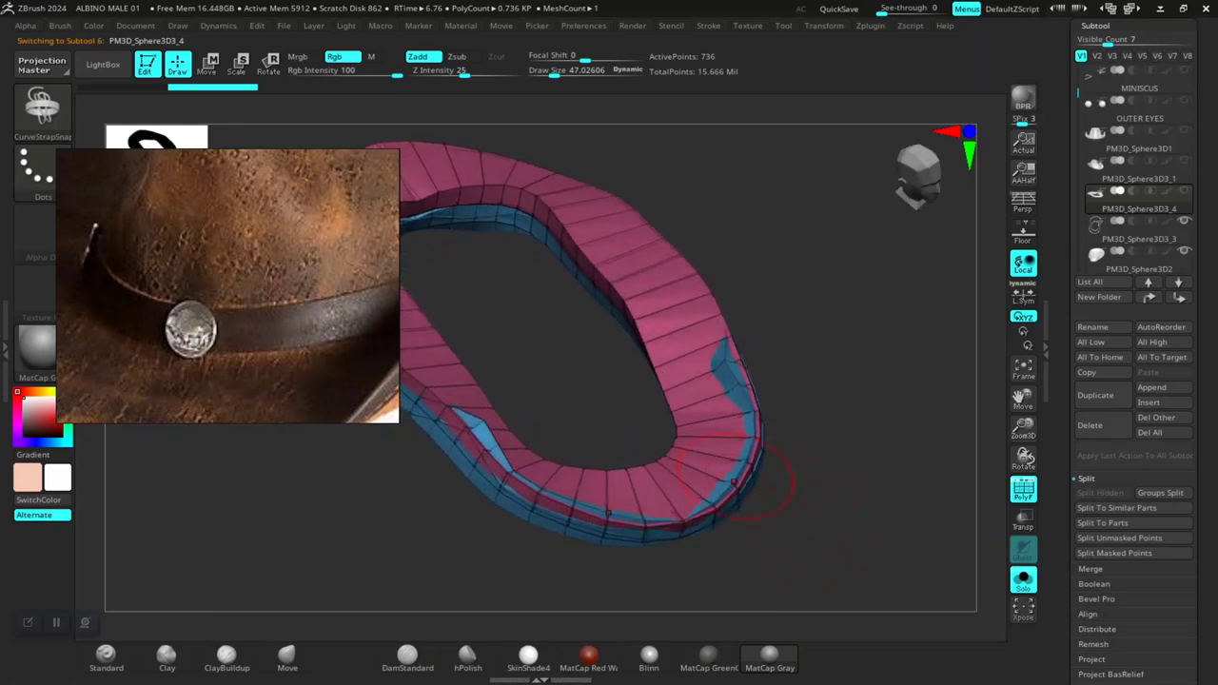
mouse_move(885, 493)
mouse_down()
mouse_move(844, 467)
mouse_move(794, 497)
mouse_move(842, 539)
mouse_move(749, 418)
mouse_move(723, 428)
mouse_up()
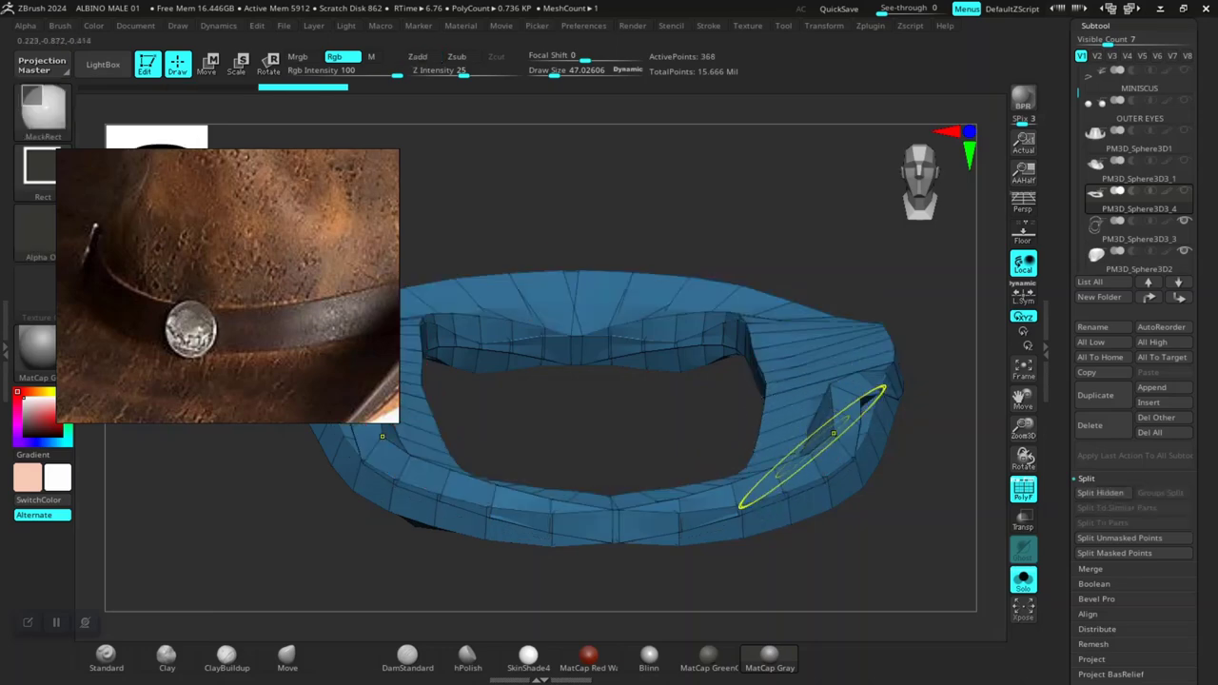
mouse_move(862, 488)
mouse_down()
mouse_move(929, 536)
mouse_move(857, 447)
mouse_up()
ctrl+click(875, 544)
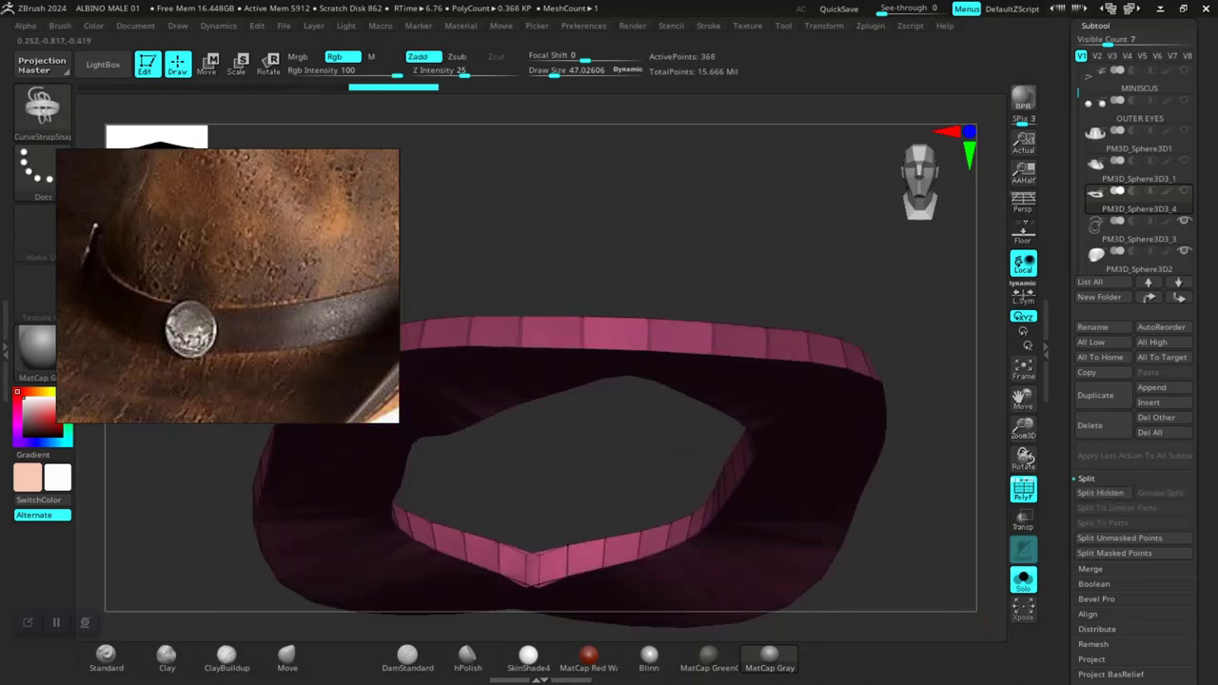
Step: In Tool > Geometry turn Solo off to show the band around the full hat's crown
mouse_move(881, 371)
mouse_down()
mouse_move(806, 403)
mouse_move(1023, 460)
mouse_up()
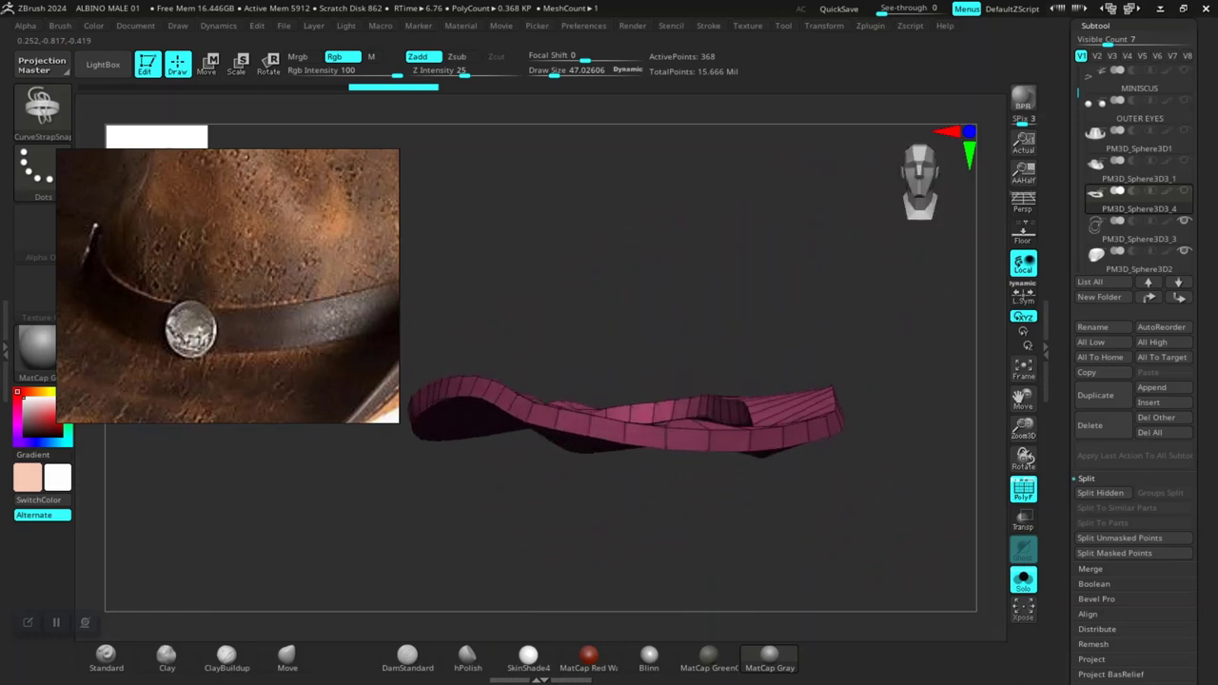
scroll(1133, 428, down, 5)
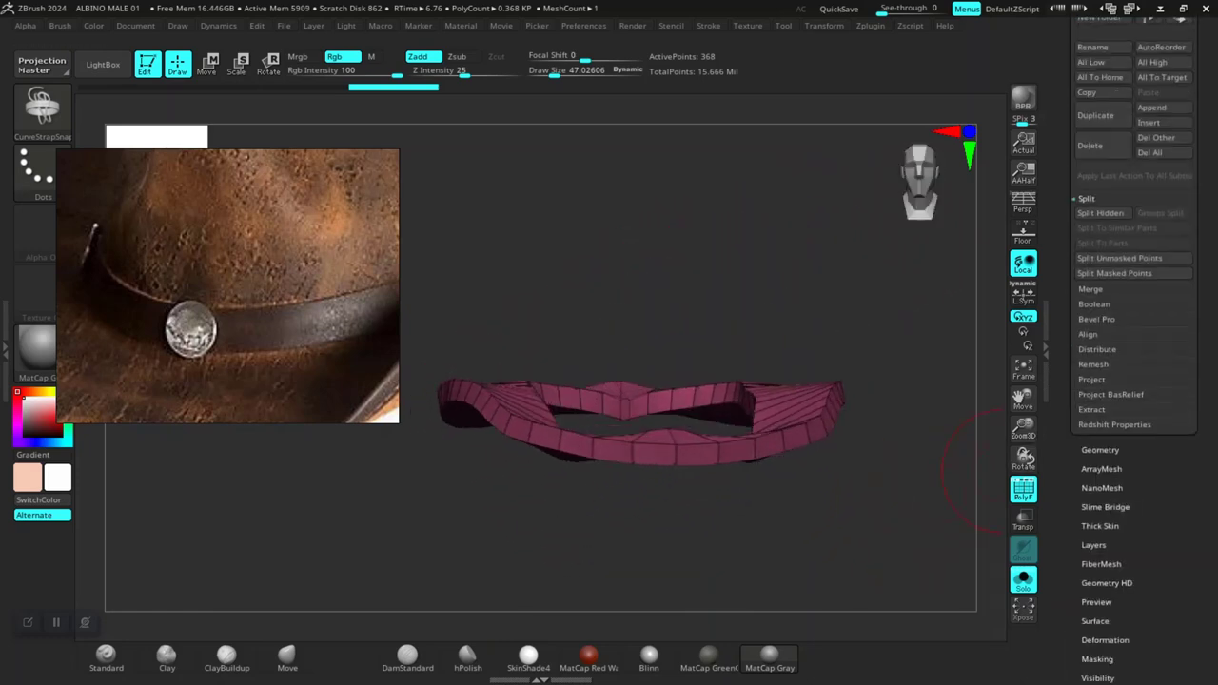
click(1100, 449)
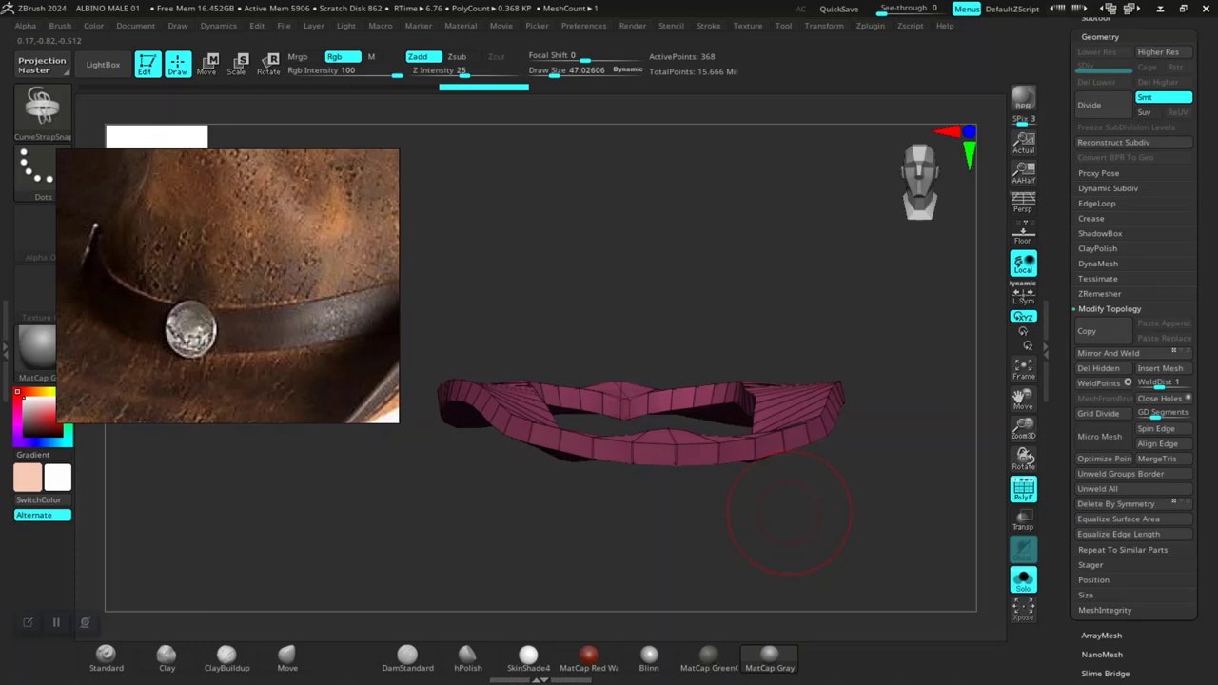
drag(789, 514, 928, 484)
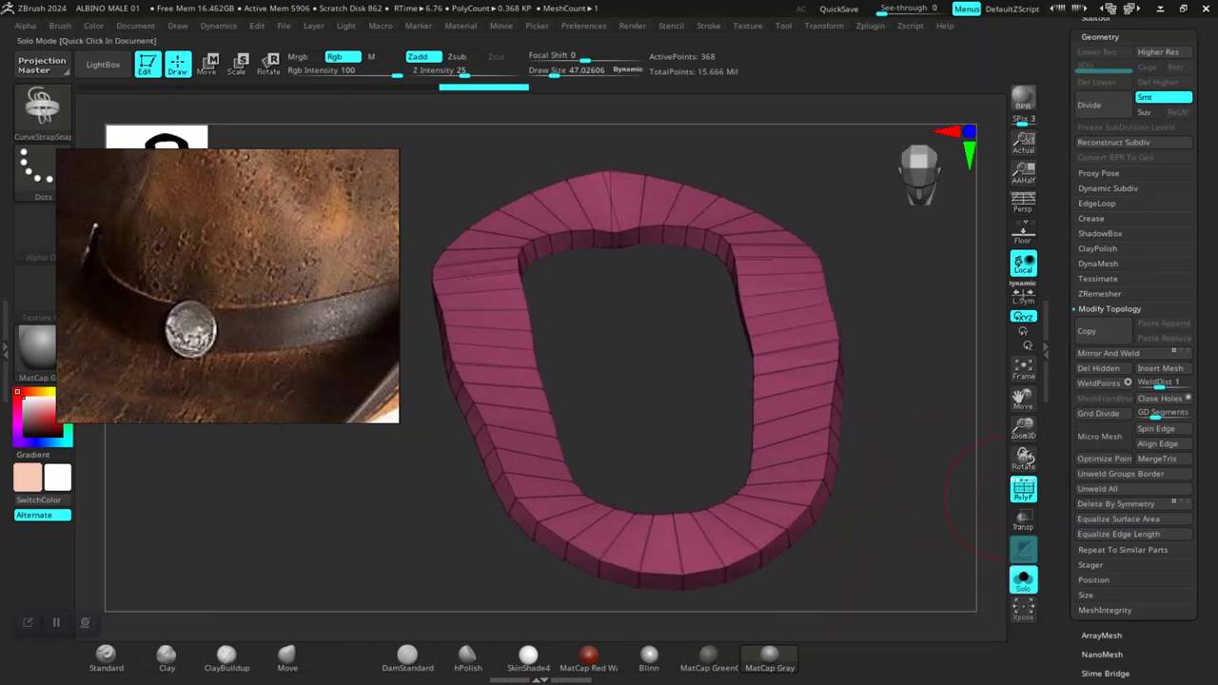
click(1023, 577)
scroll(942, 524, down, 3)
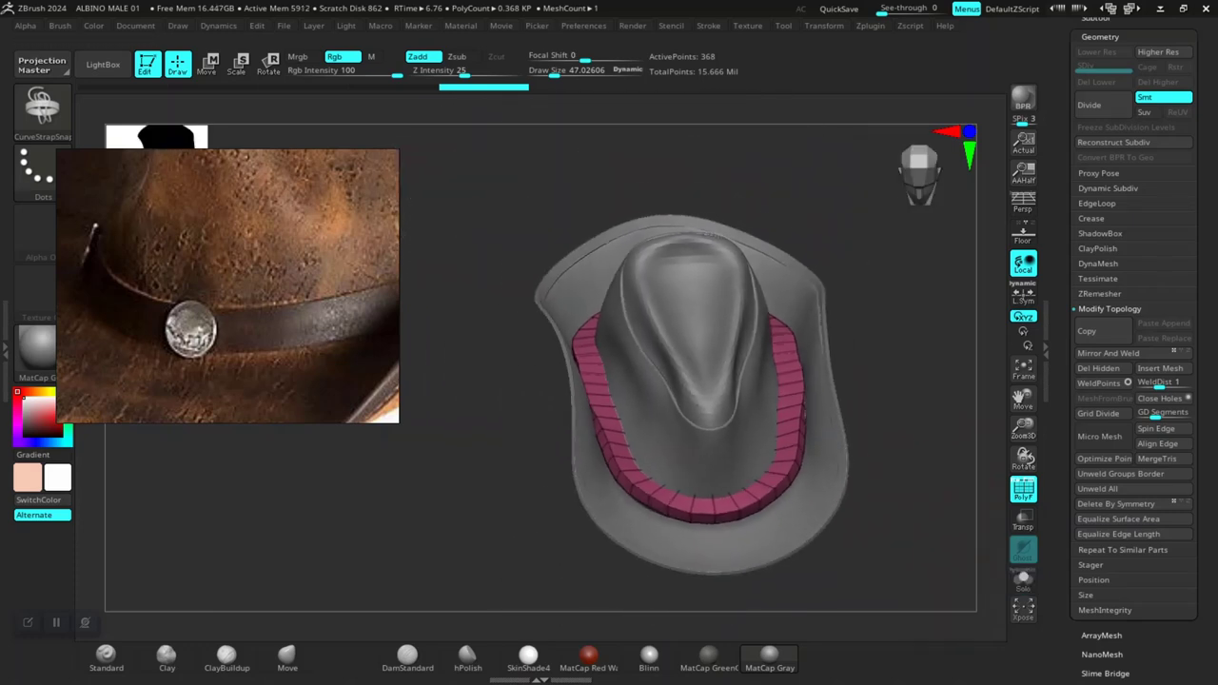
drag(942, 523, 909, 495)
scroll(909, 495, up, 3)
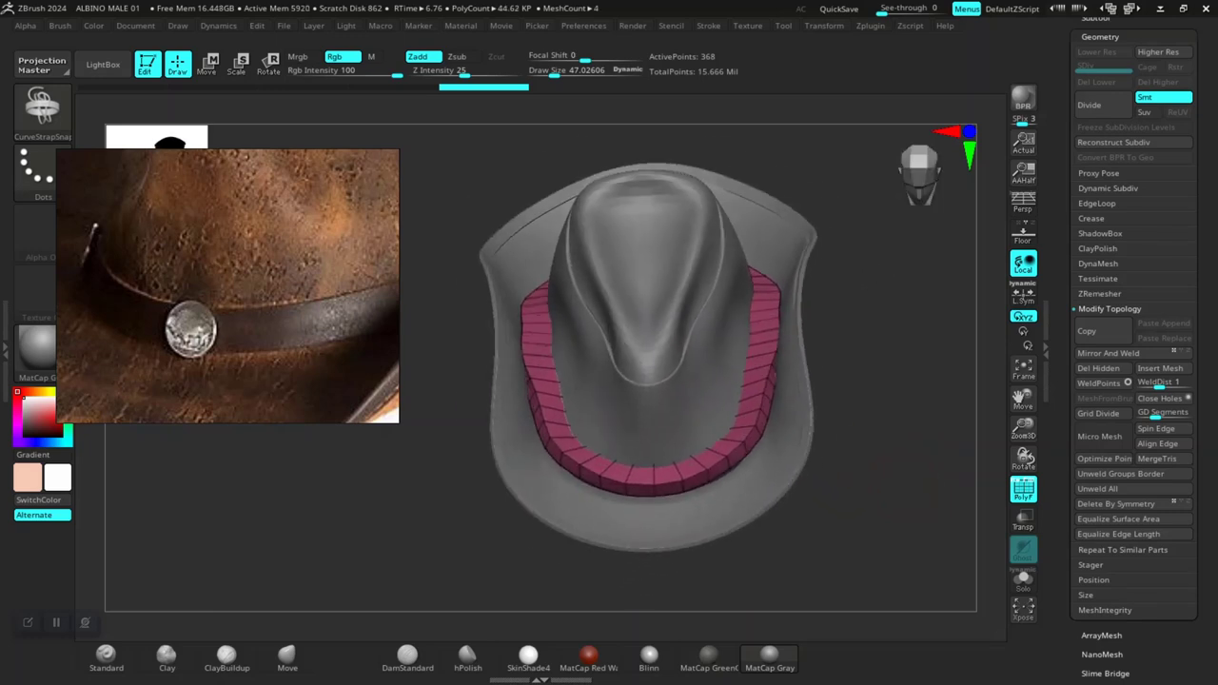
scroll(909, 495, up, 2)
key(r)
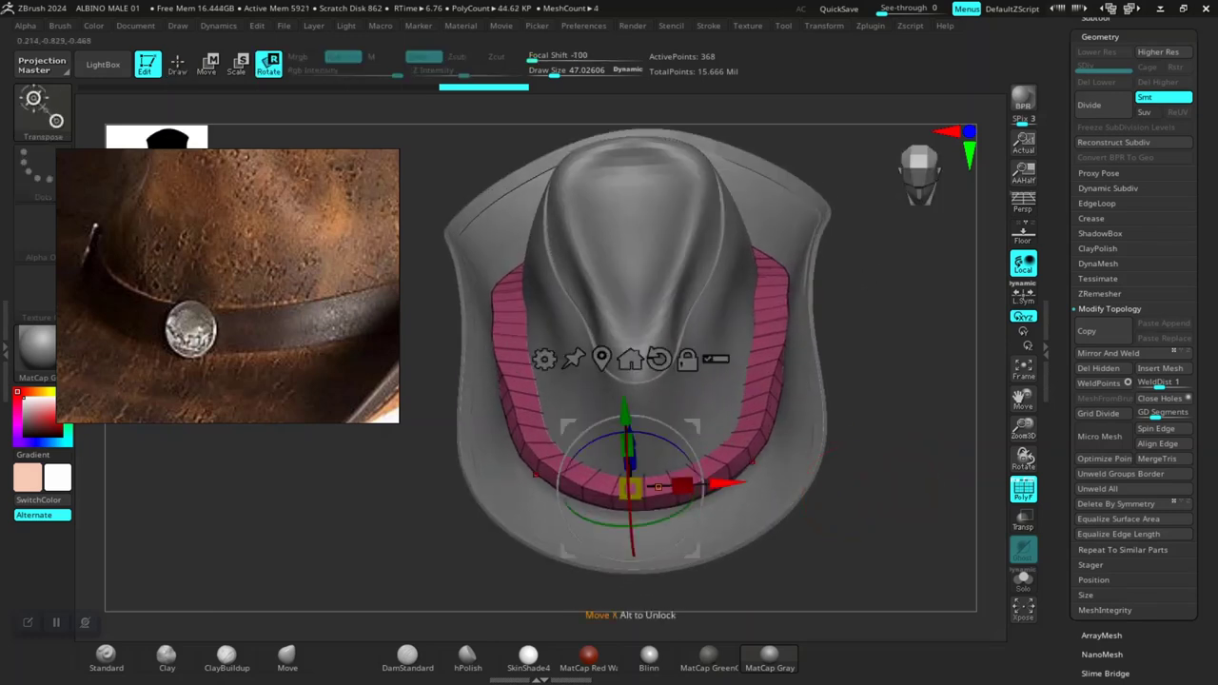
Step: Make the hat band the active subtool again from the Subtool list
drag(657, 488, 657, 571)
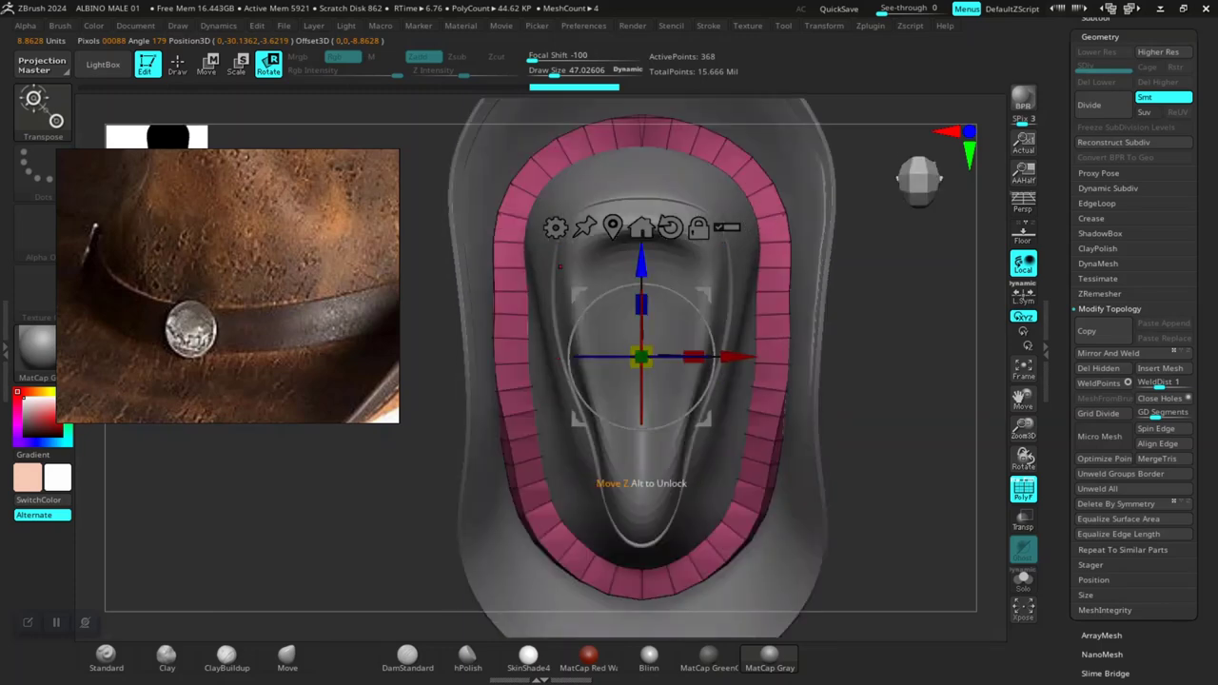
alt+click(623, 484)
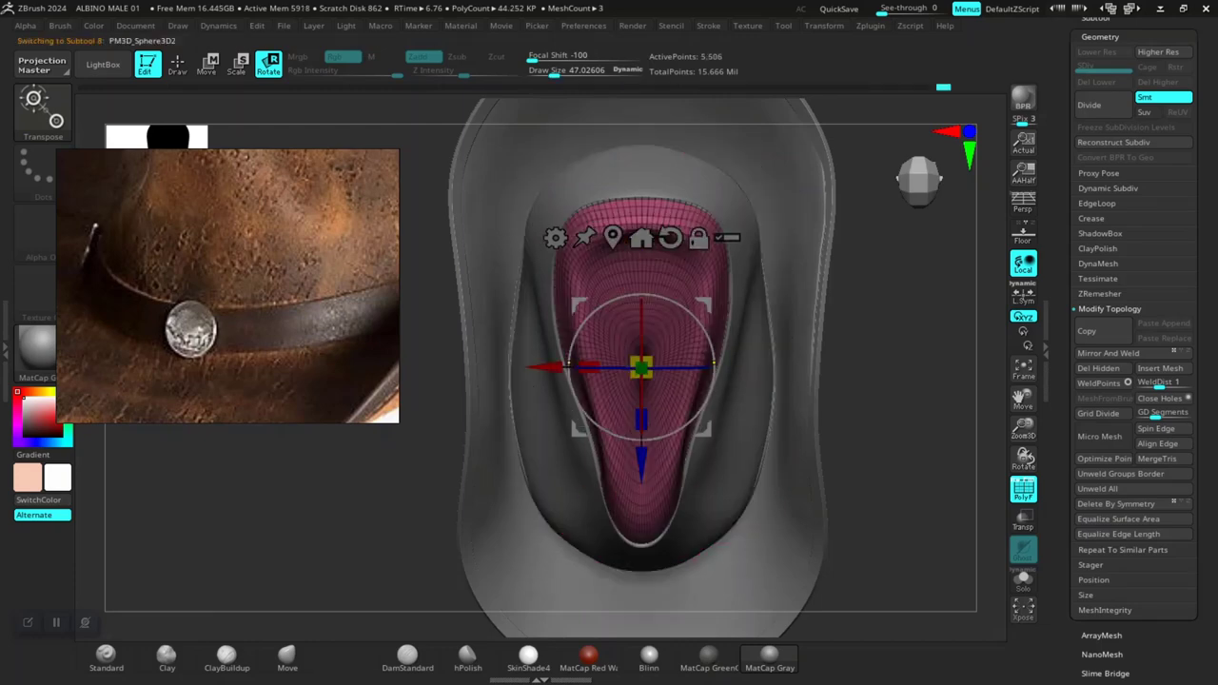
scroll(1132, 352, up, 5)
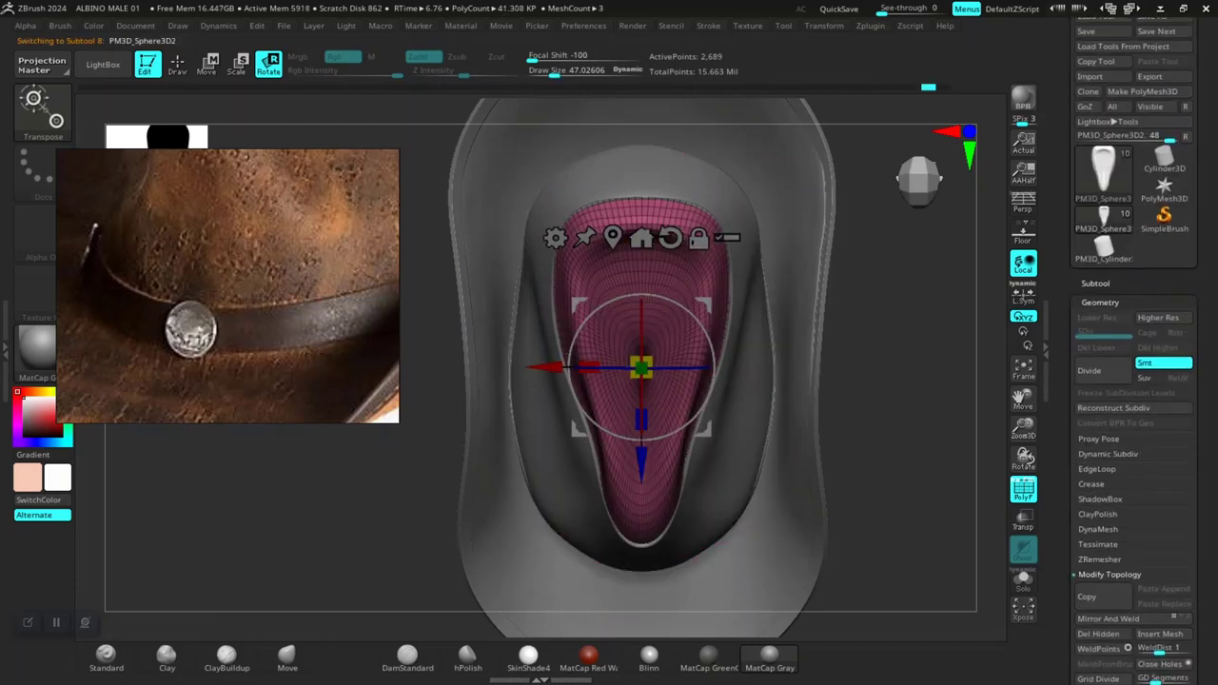
click(1096, 283)
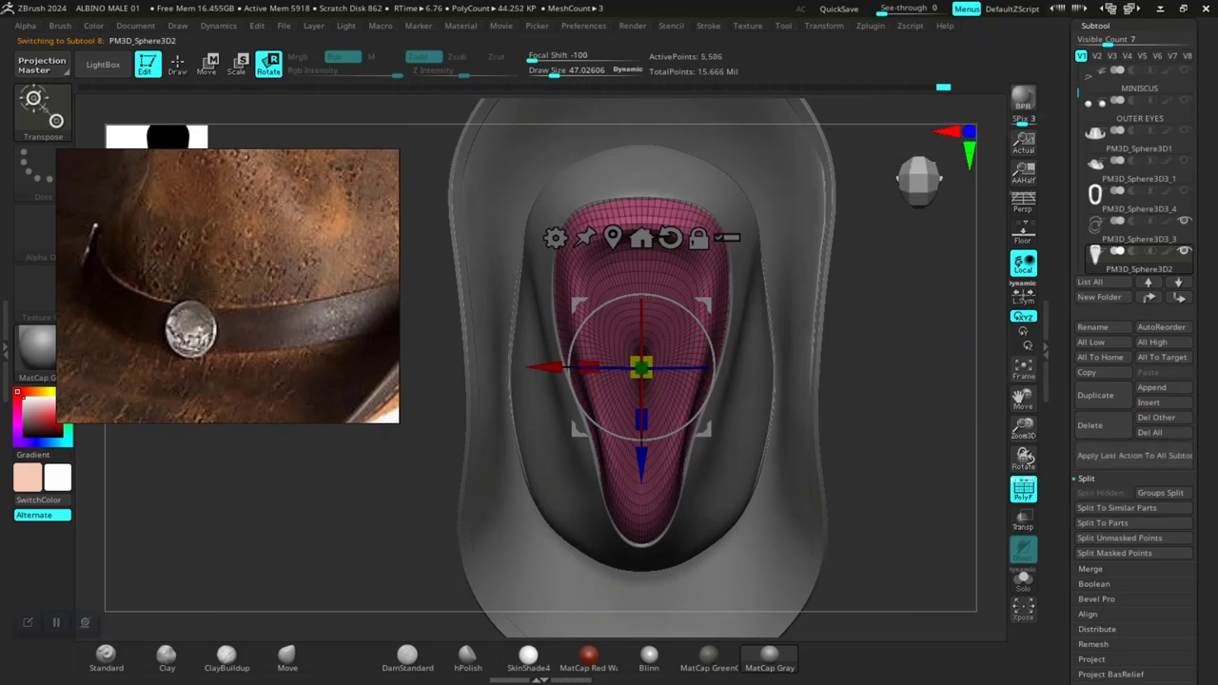
mouse_move(1138, 255)
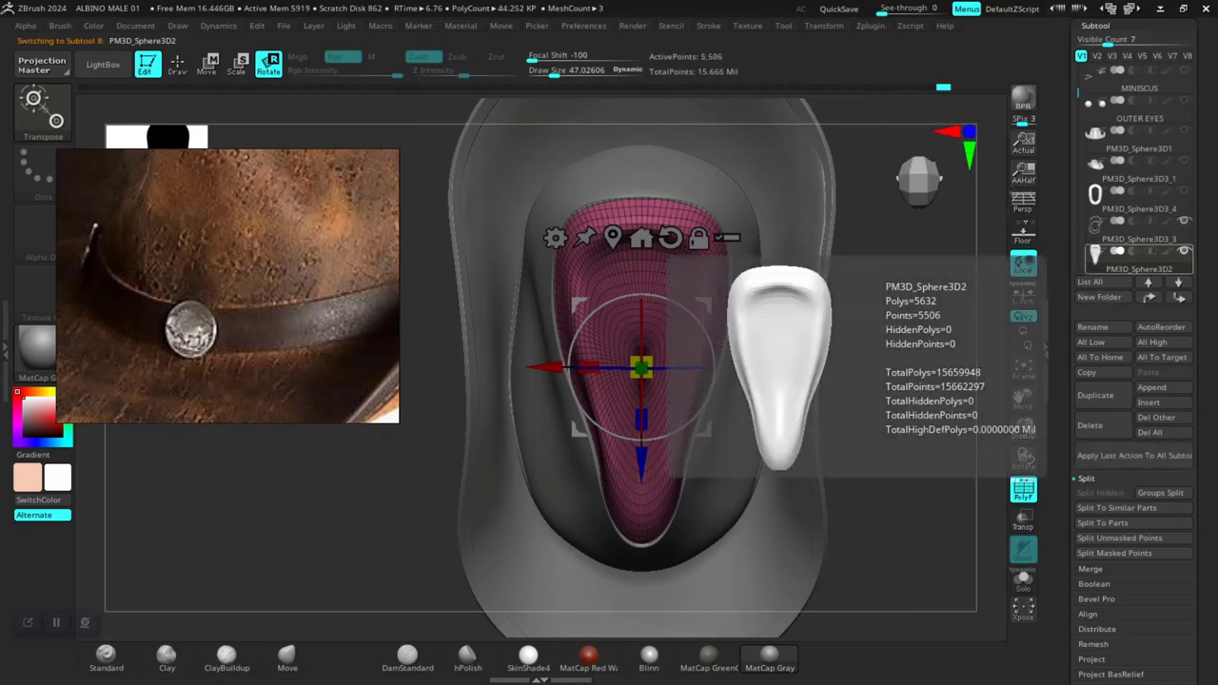
click(1104, 195)
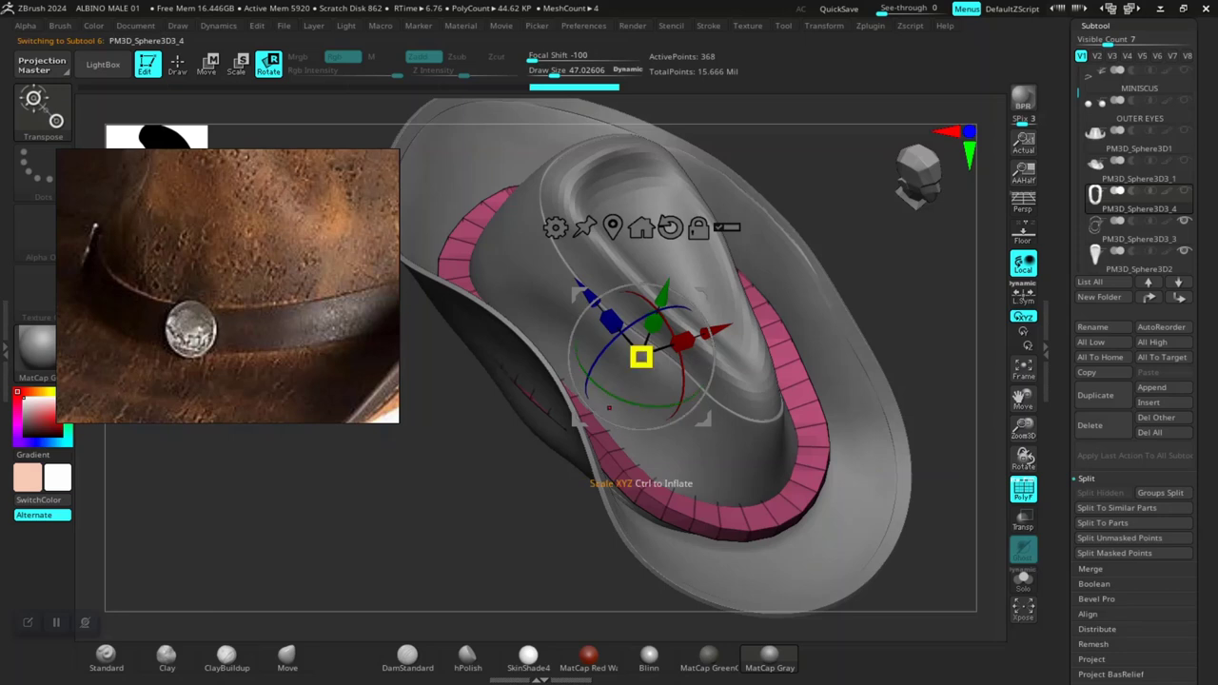
Step: Scale the band down uniformly and narrow it along X so it fits the crown base
drag(641, 356, 636, 370)
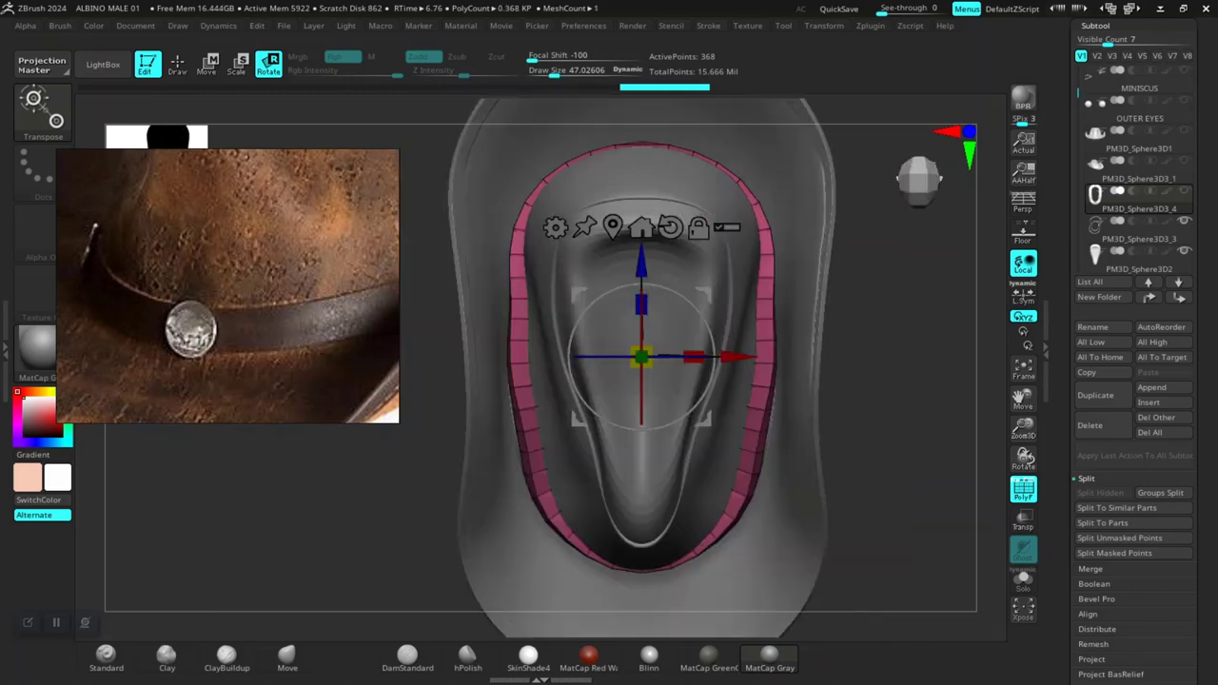
drag(693, 357, 677, 358)
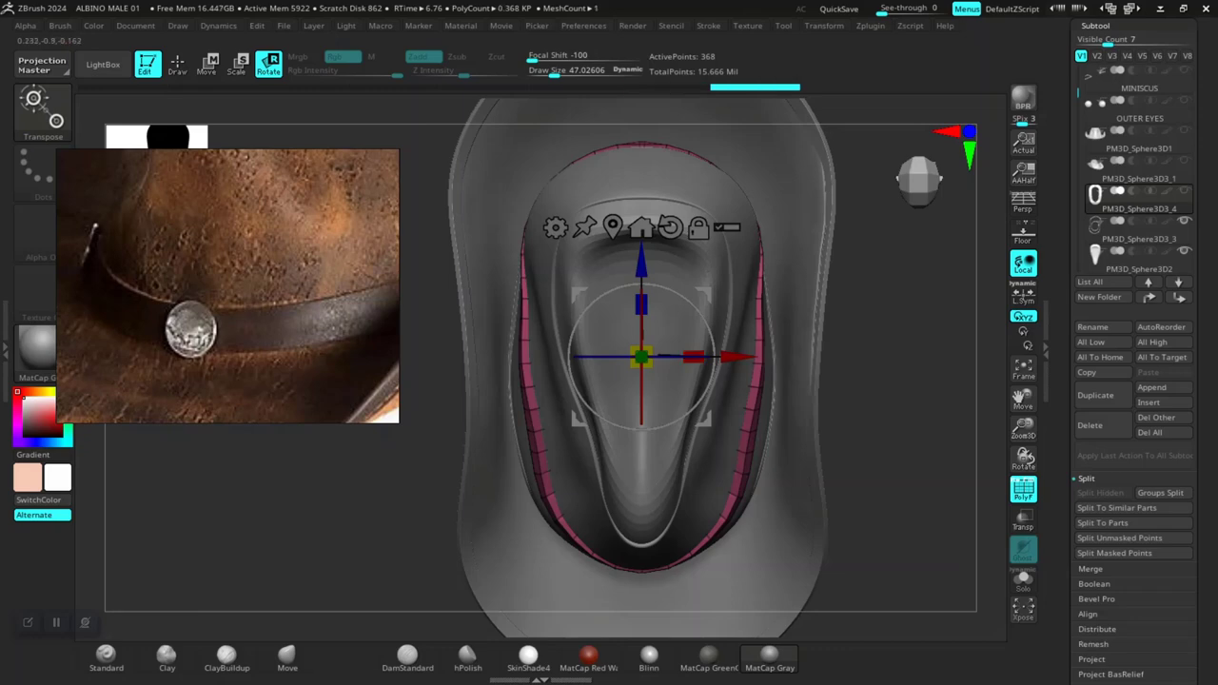
mouse_move(895, 438)
mouse_down()
mouse_move(951, 409)
mouse_move(942, 400)
mouse_up()
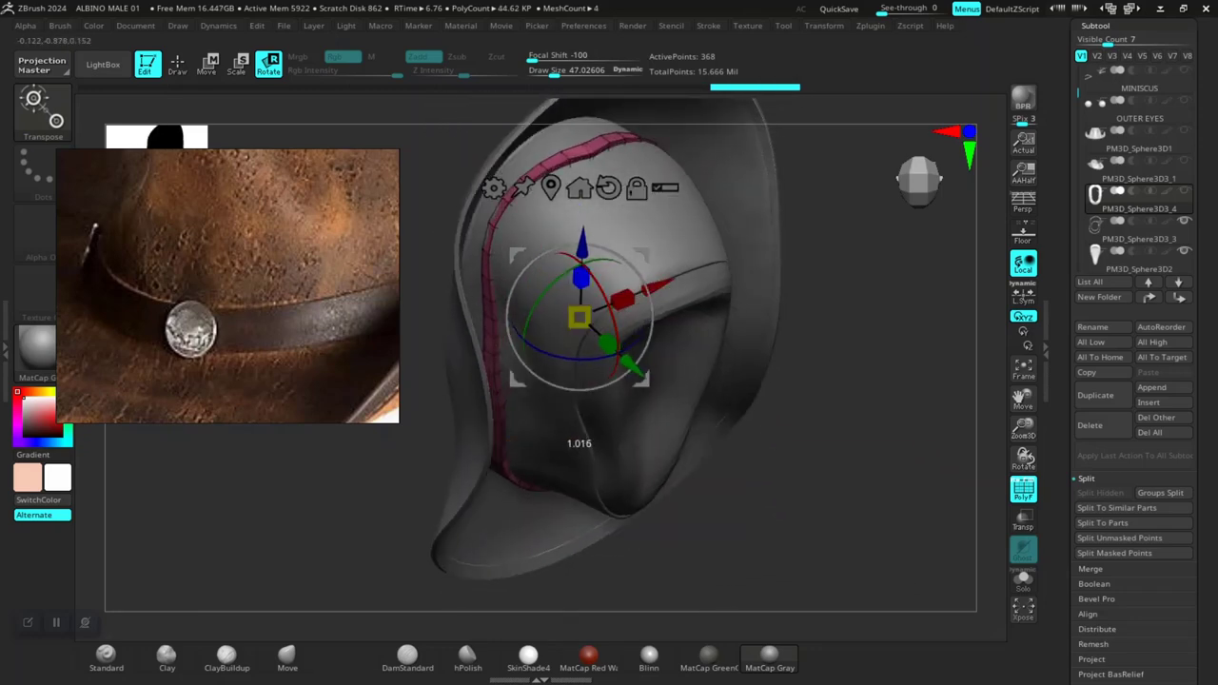
mouse_move(942, 400)
shift+mouse_down()
mouse_move(933, 418)
mouse_move(856, 400)
mouse_move(837, 410)
mouse_move(828, 495)
mouse_move(828, 429)
mouse_move(842, 457)
shift+mouse_up()
key(shift+f)
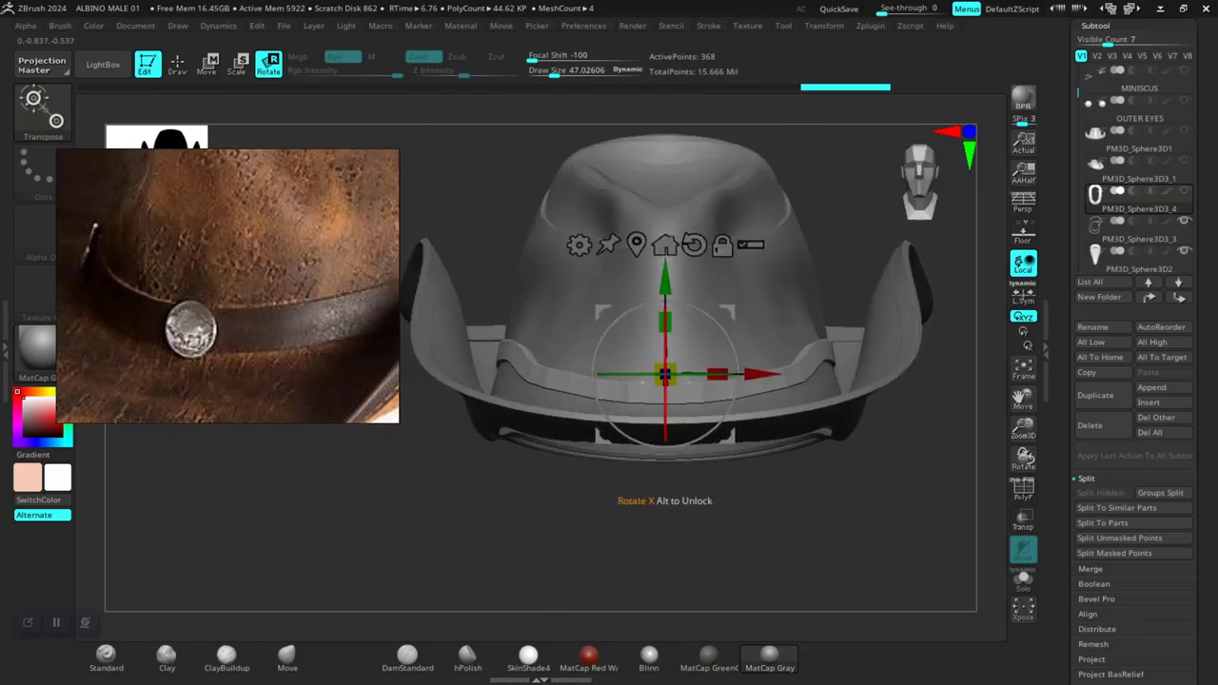
drag(665, 374, 685, 374)
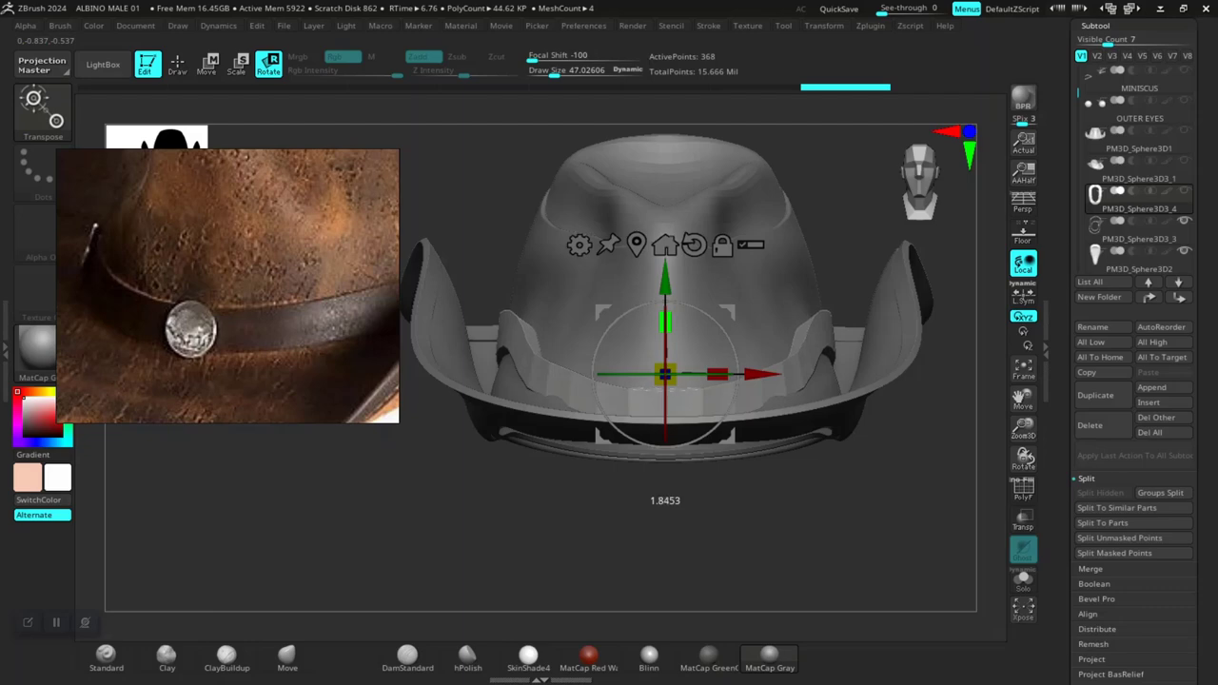
mouse_move(842, 457)
mouse_down()
mouse_move(818, 533)
mouse_move(780, 533)
mouse_up()
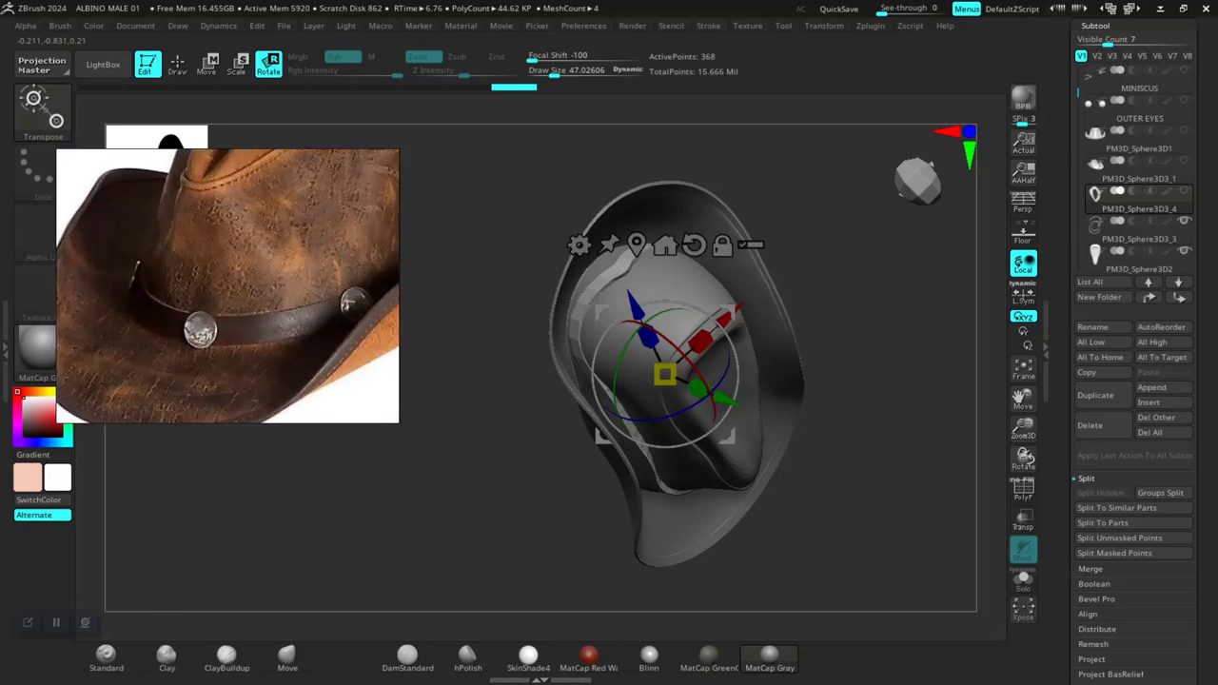
mouse_move(819, 533)
shift+mouse_down()
mouse_move(799, 533)
mouse_move(818, 457)
shift+mouse_up()
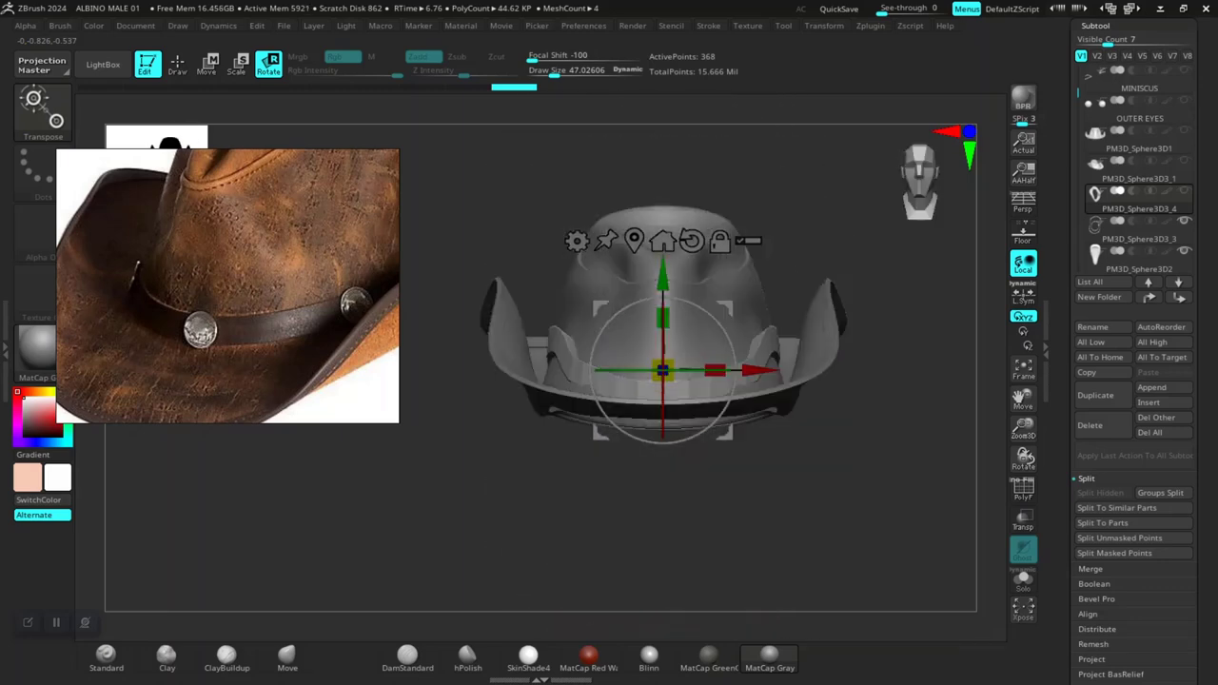
mouse_move(819, 533)
mouse_down()
mouse_move(704, 514)
mouse_move(704, 476)
mouse_move(666, 476)
mouse_up()
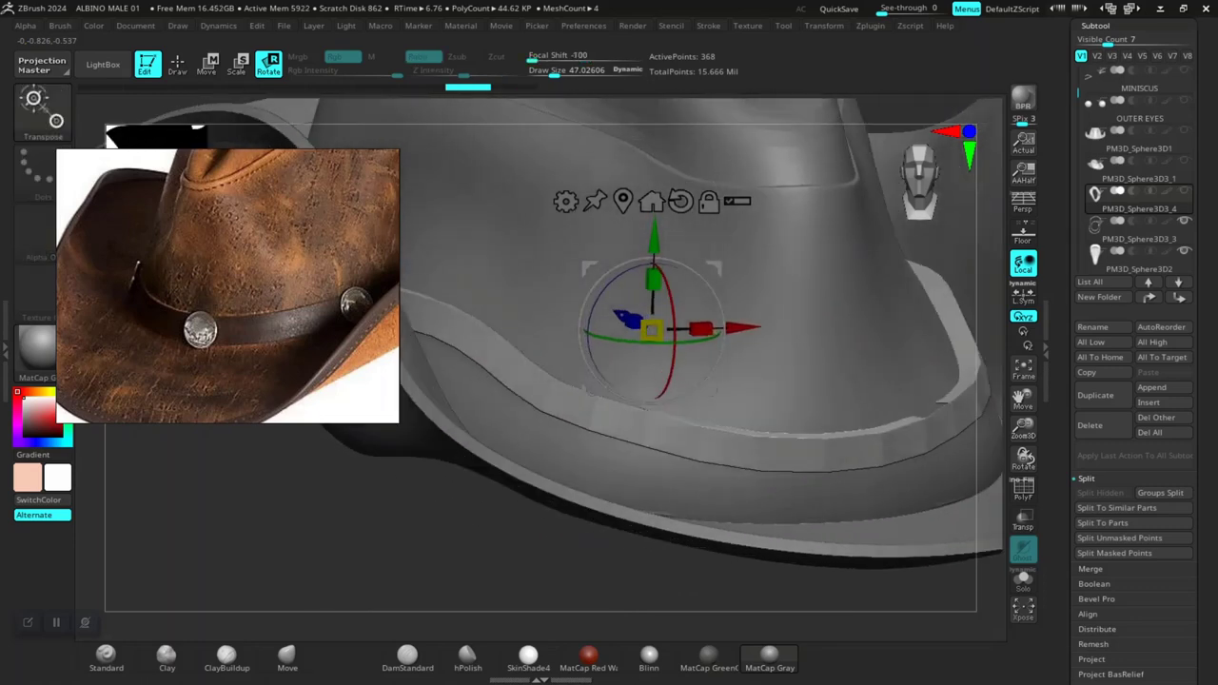
Step: Try Polygroups > Groups By Normals on the band, then undo it
key(q)
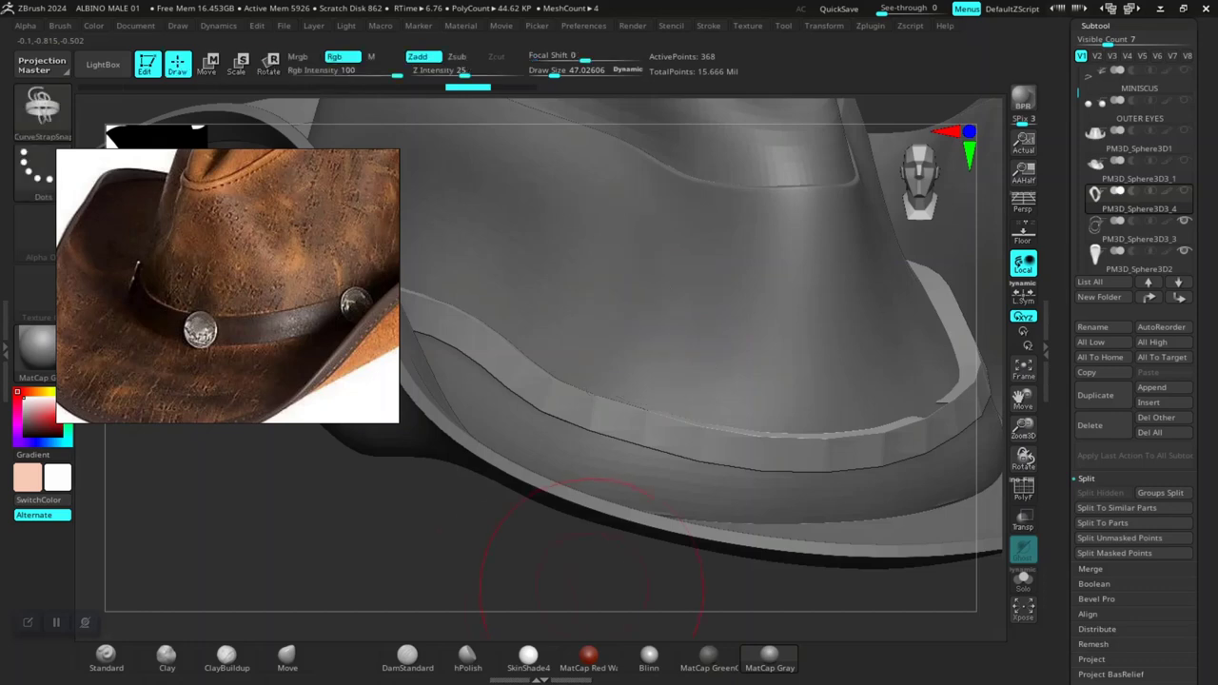
mouse_move(450, 566)
mouse_down()
mouse_move(409, 495)
mouse_move(894, 504)
mouse_move(894, 552)
mouse_move(912, 569)
mouse_move(914, 514)
mouse_up()
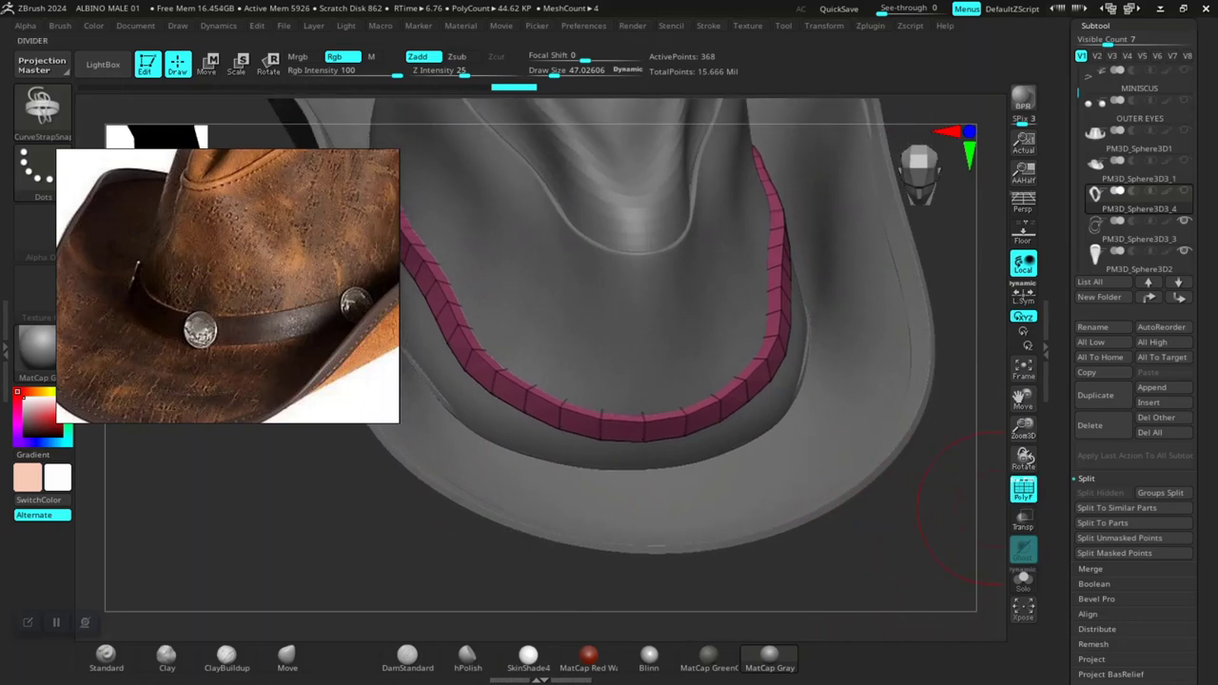
scroll(1132, 428, down, 3)
scroll(1133, 428, down, 3)
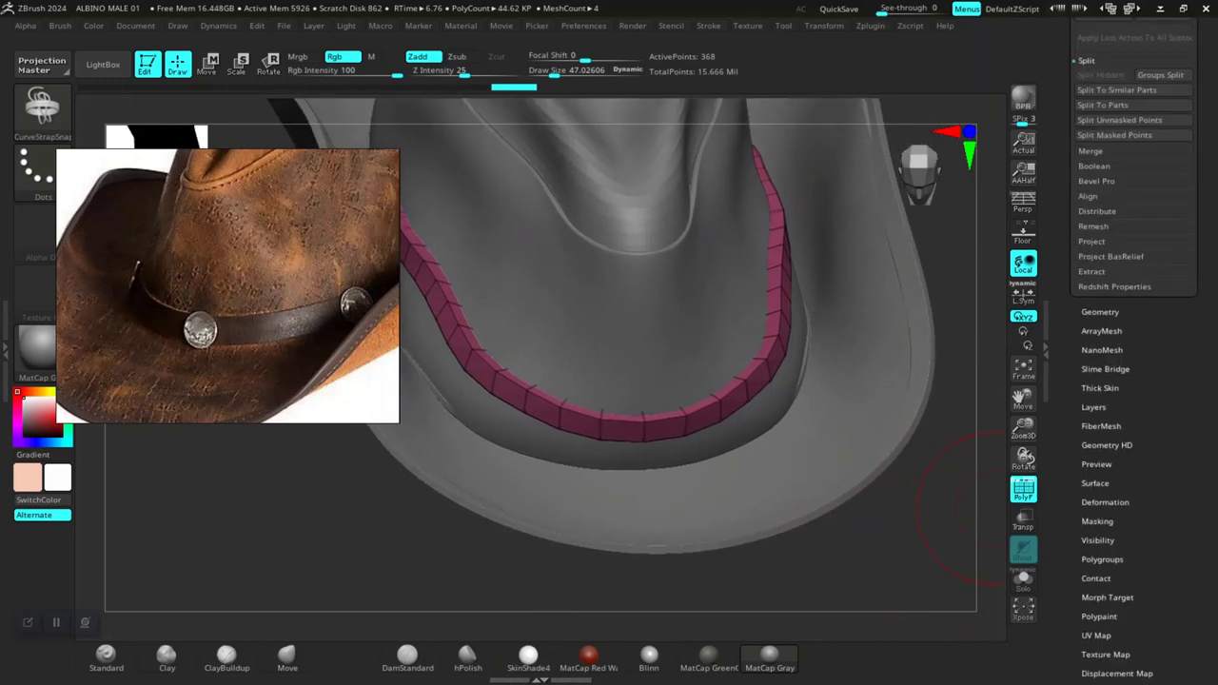
click(1102, 559)
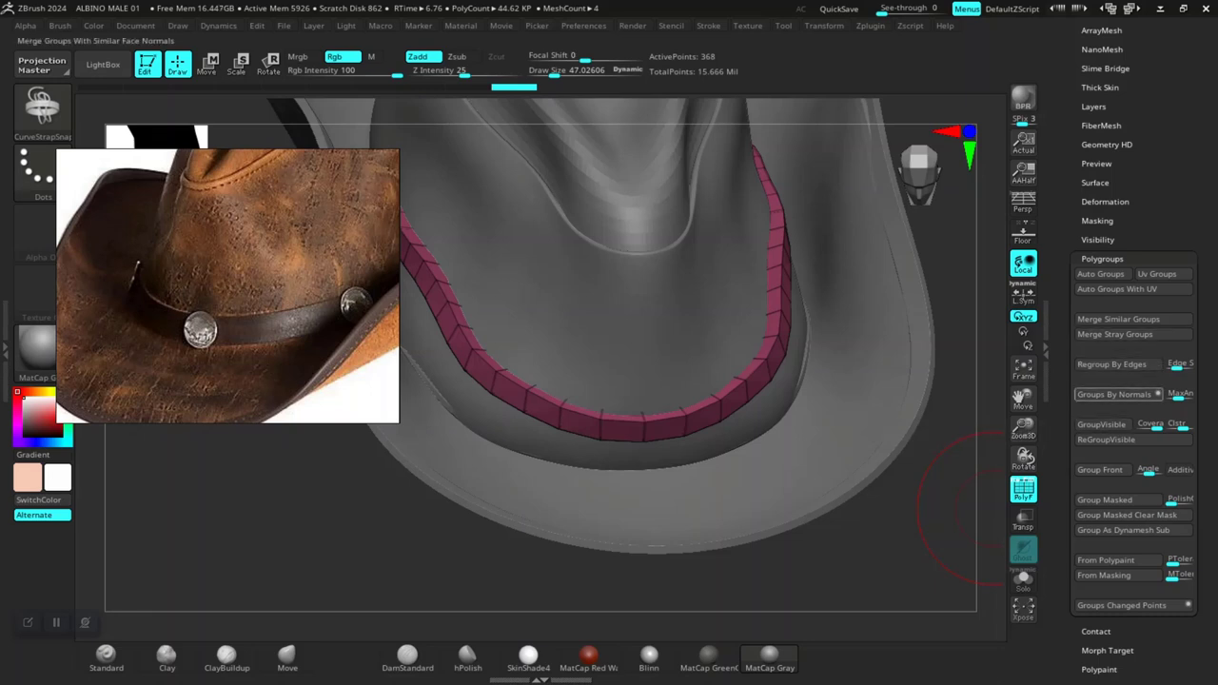
click(1115, 394)
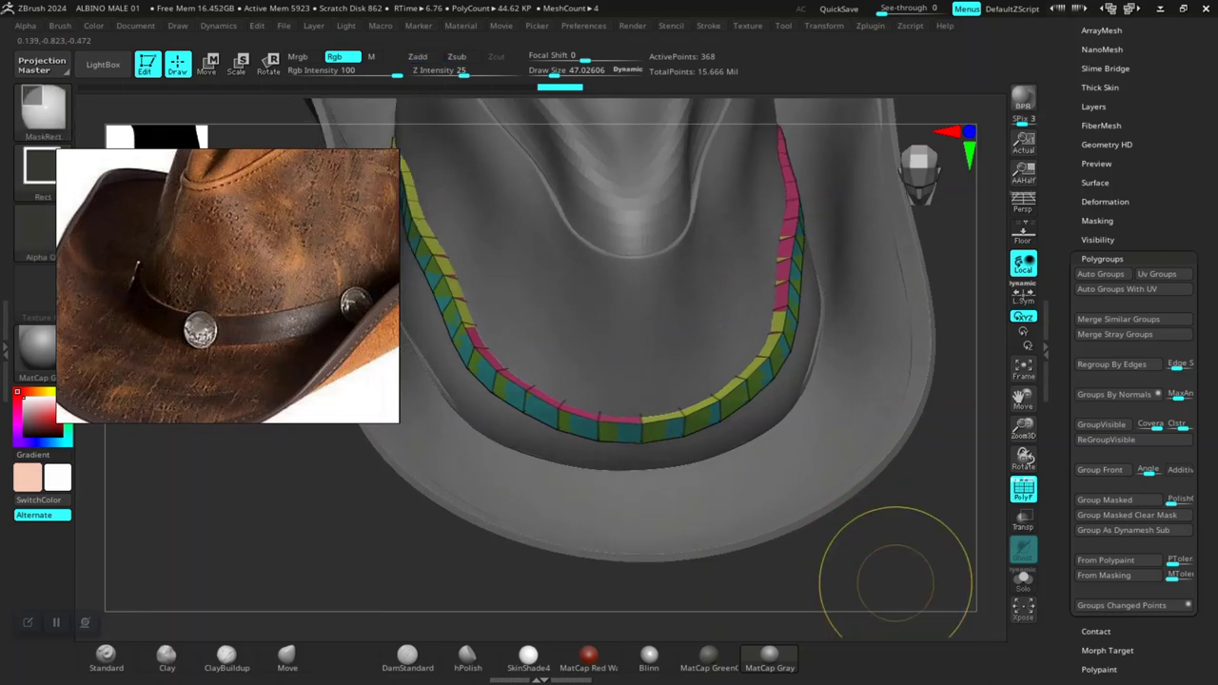
key(ctrl+w)
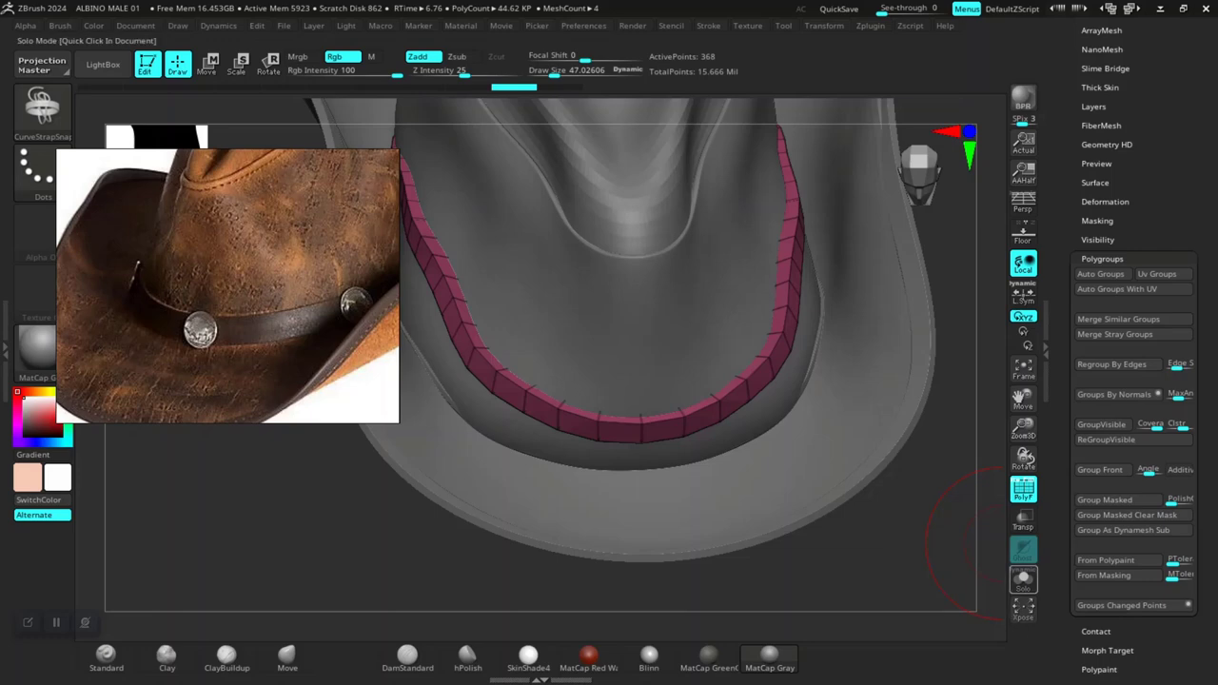
Step: Solo the hat band and regroup it by face normals
click(1023, 578)
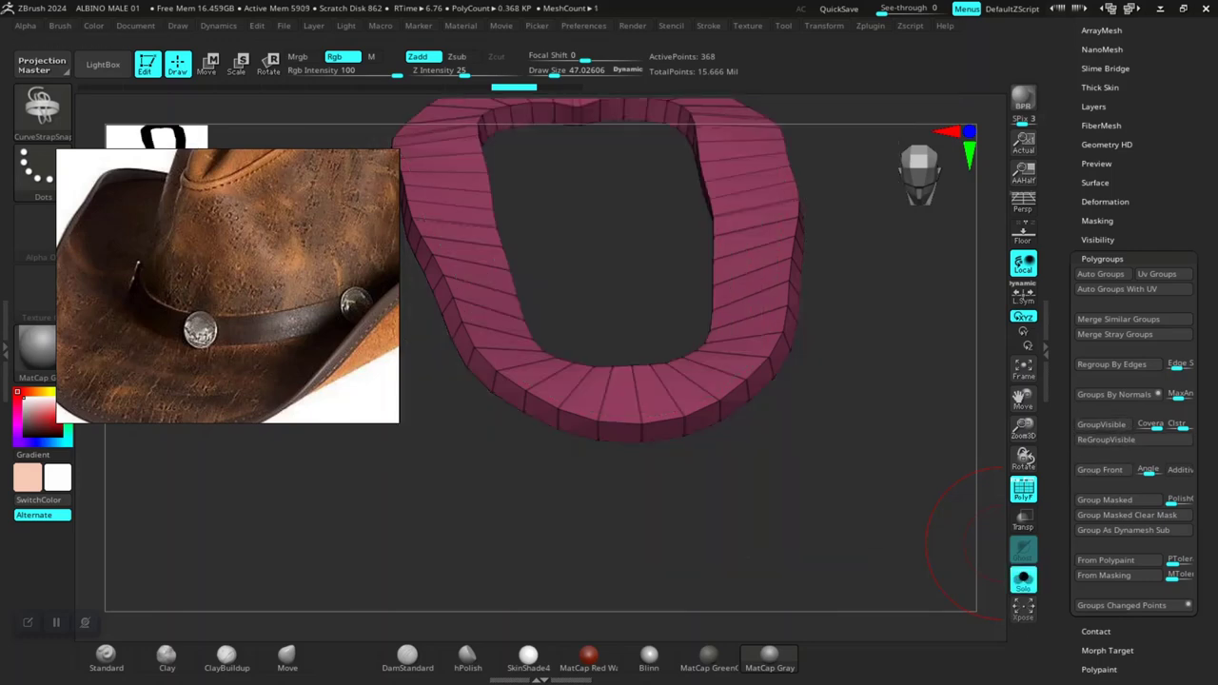
click(1115, 394)
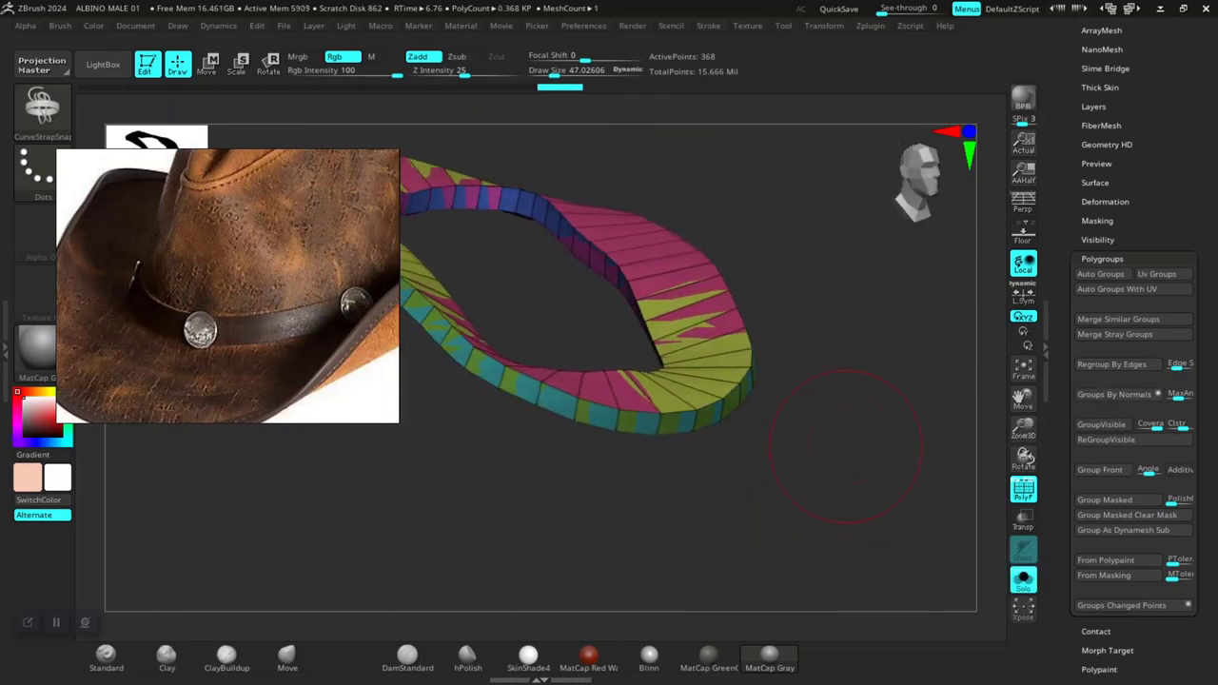
mouse_move(827, 462)
mouse_down()
mouse_move(790, 514)
mouse_move(734, 462)
mouse_up()
key(ctrl+z)
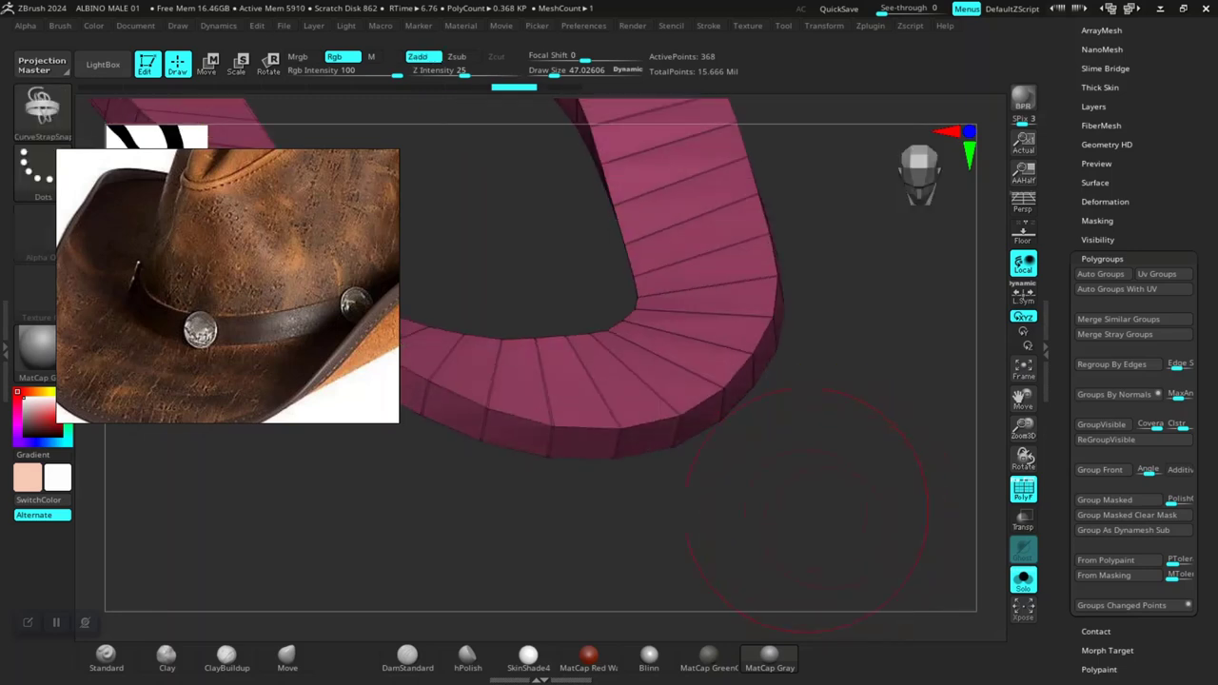
mouse_move(692, 367)
mouse_down()
mouse_move(742, 448)
mouse_move(814, 490)
mouse_up()
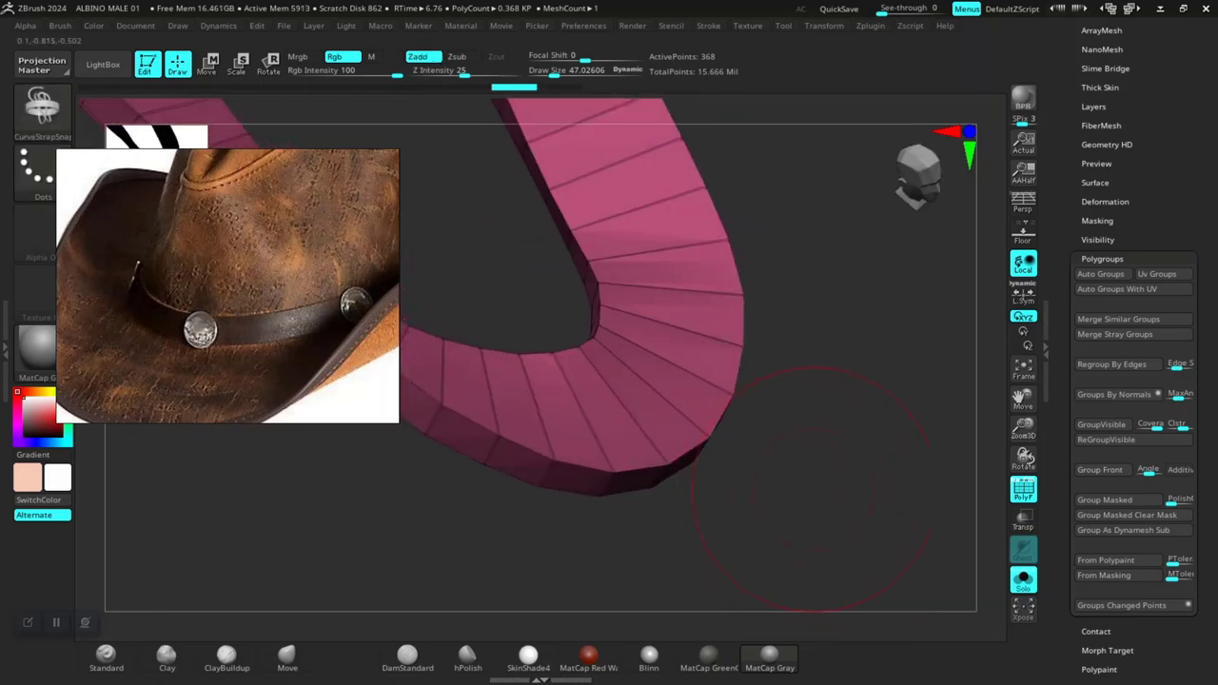
mouse_move(810, 438)
mouse_down()
mouse_move(766, 367)
mouse_move(723, 438)
mouse_move(824, 504)
mouse_up()
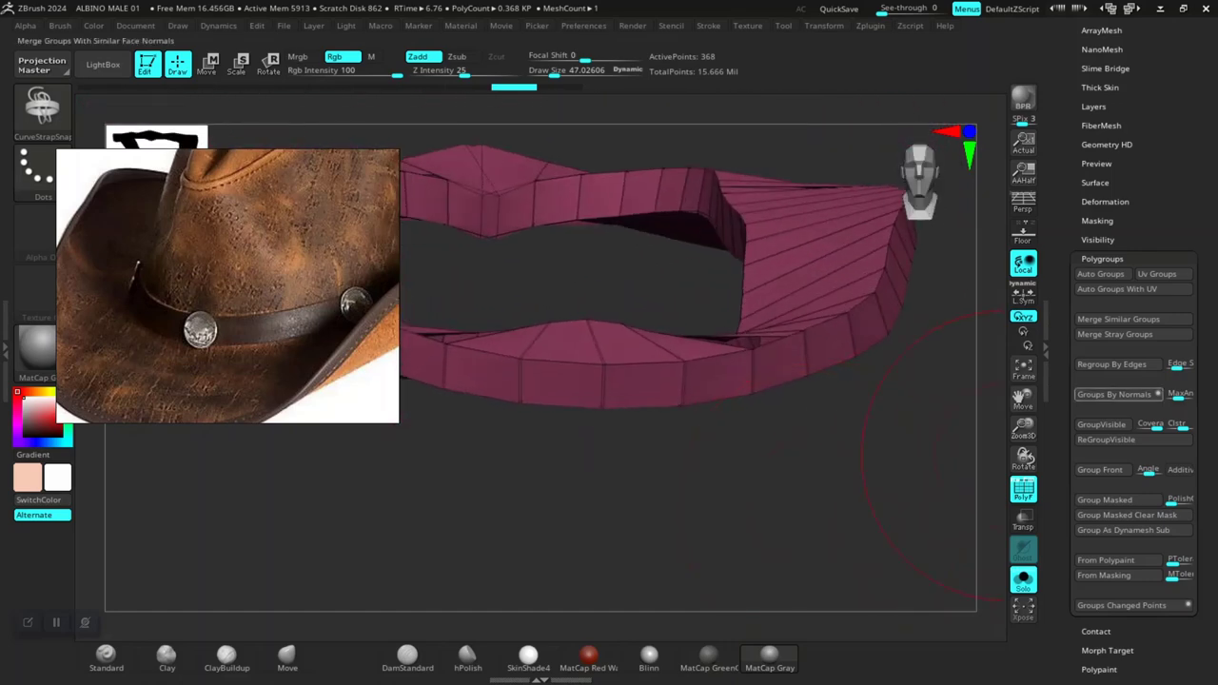
click(1113, 394)
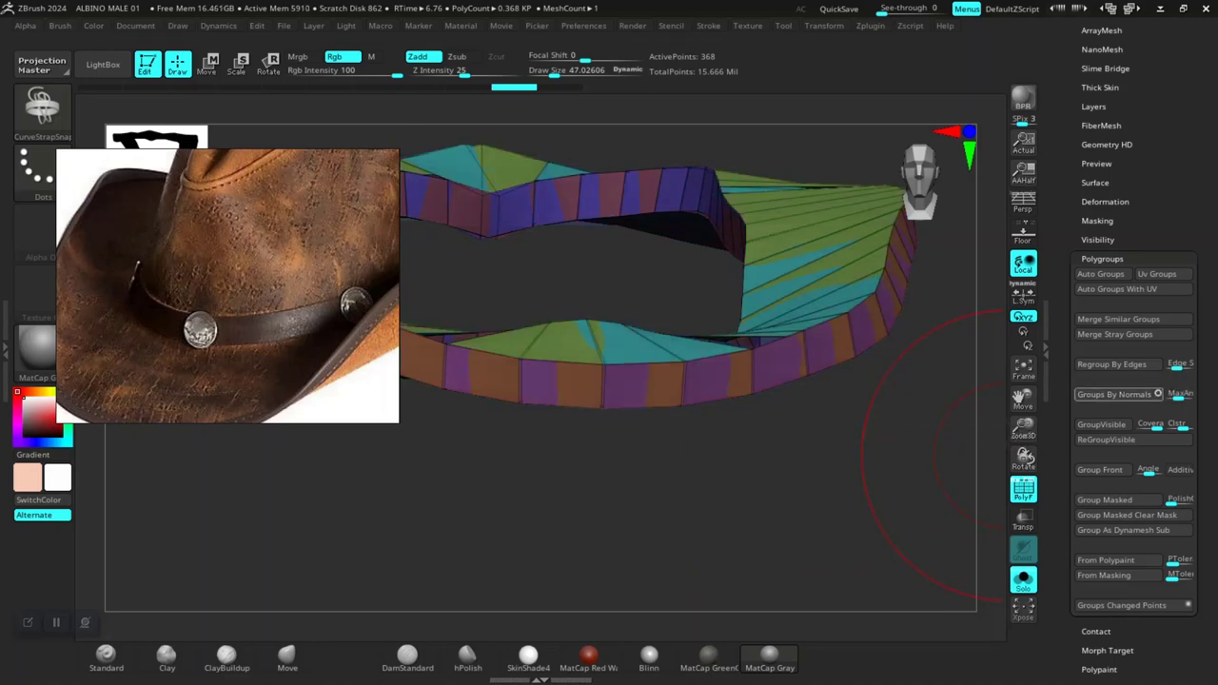
click(1102, 424)
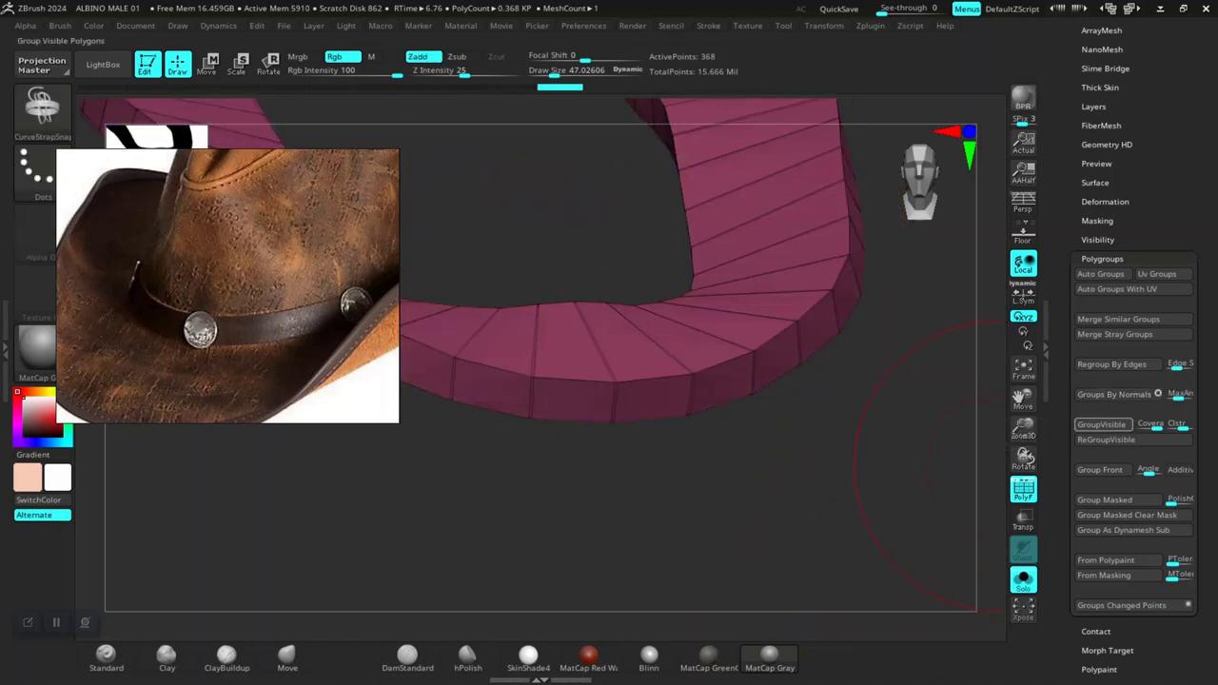
click(1114, 394)
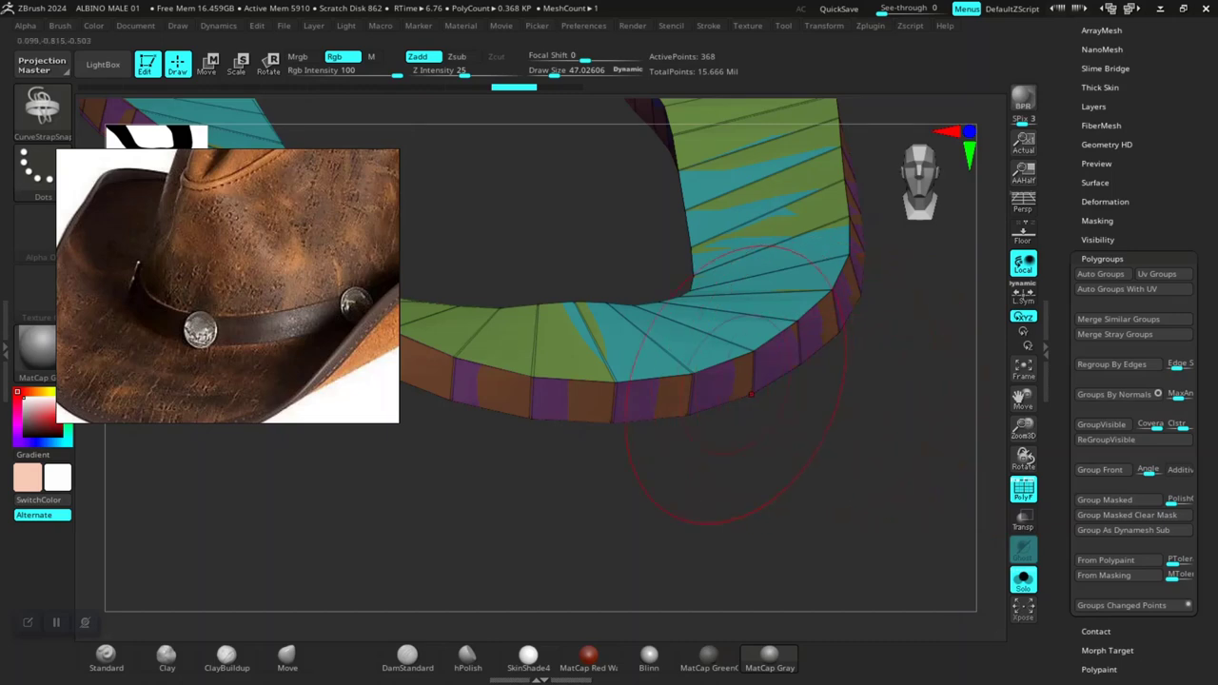
Step: Hide the band's face groups so only the thin outer side strip remains
ctrl+shift+click(720, 394)
mouse_move(816, 435)
mouse_down()
mouse_move(723, 447)
mouse_move(696, 438)
mouse_up()
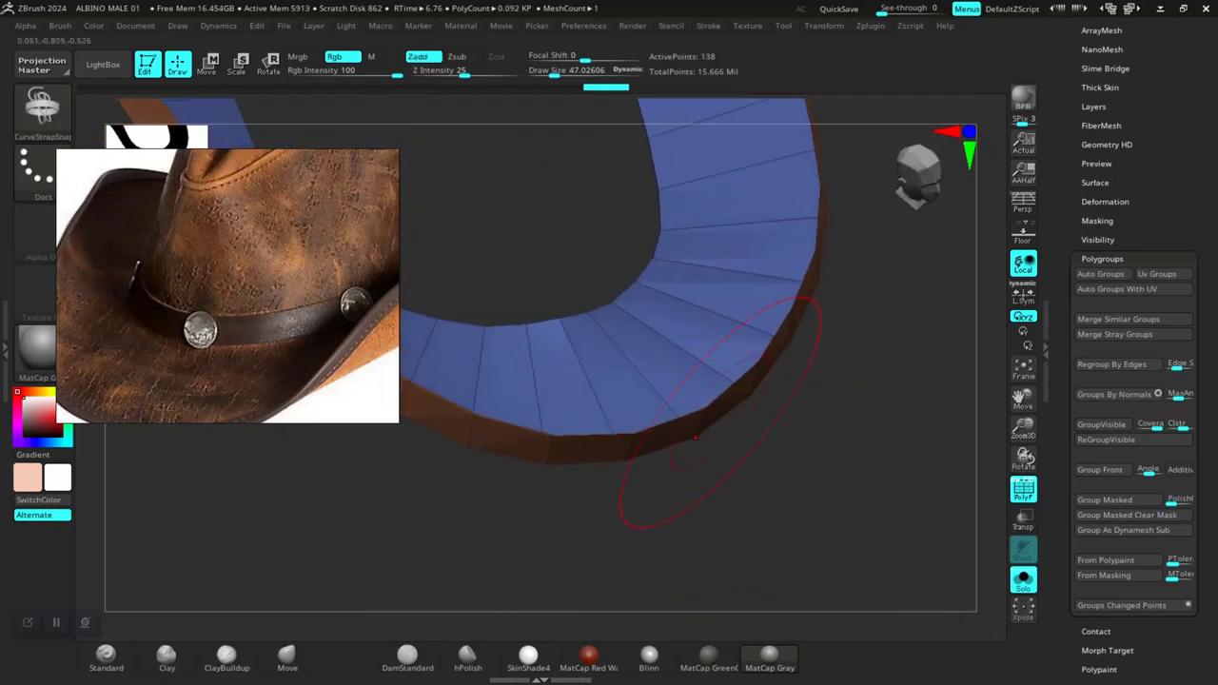
ctrl+shift+click(653, 367)
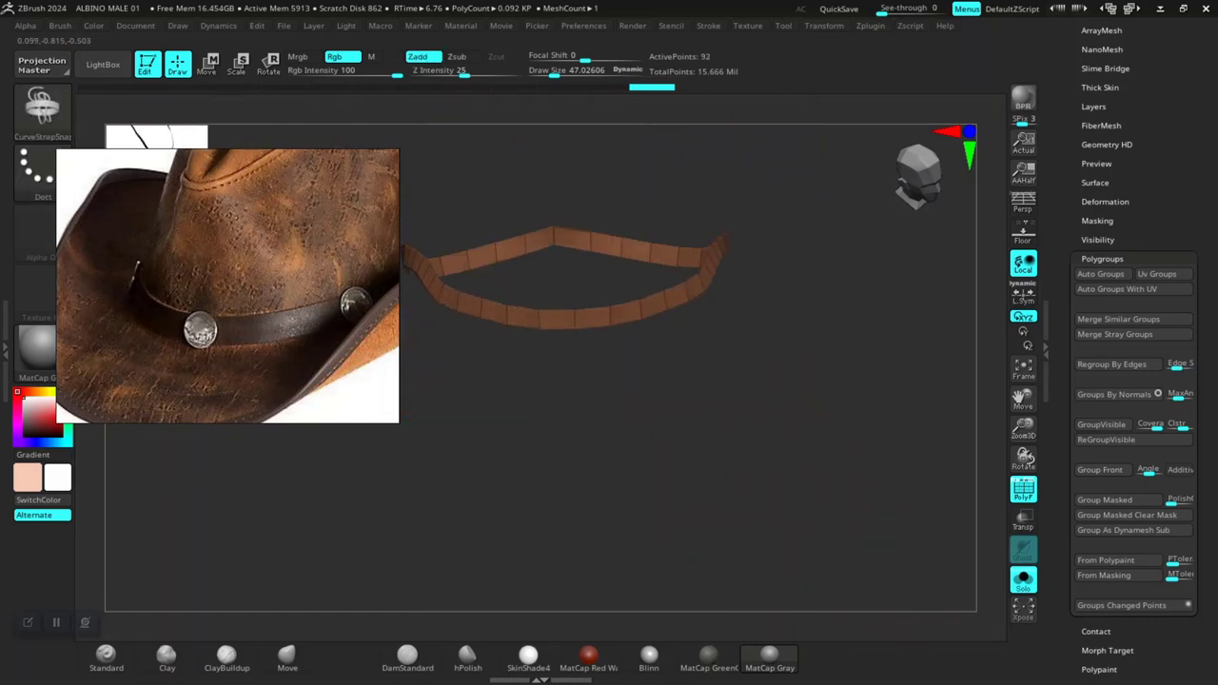
mouse_move(723, 400)
mouse_down()
mouse_move(805, 394)
mouse_move(952, 324)
mouse_up()
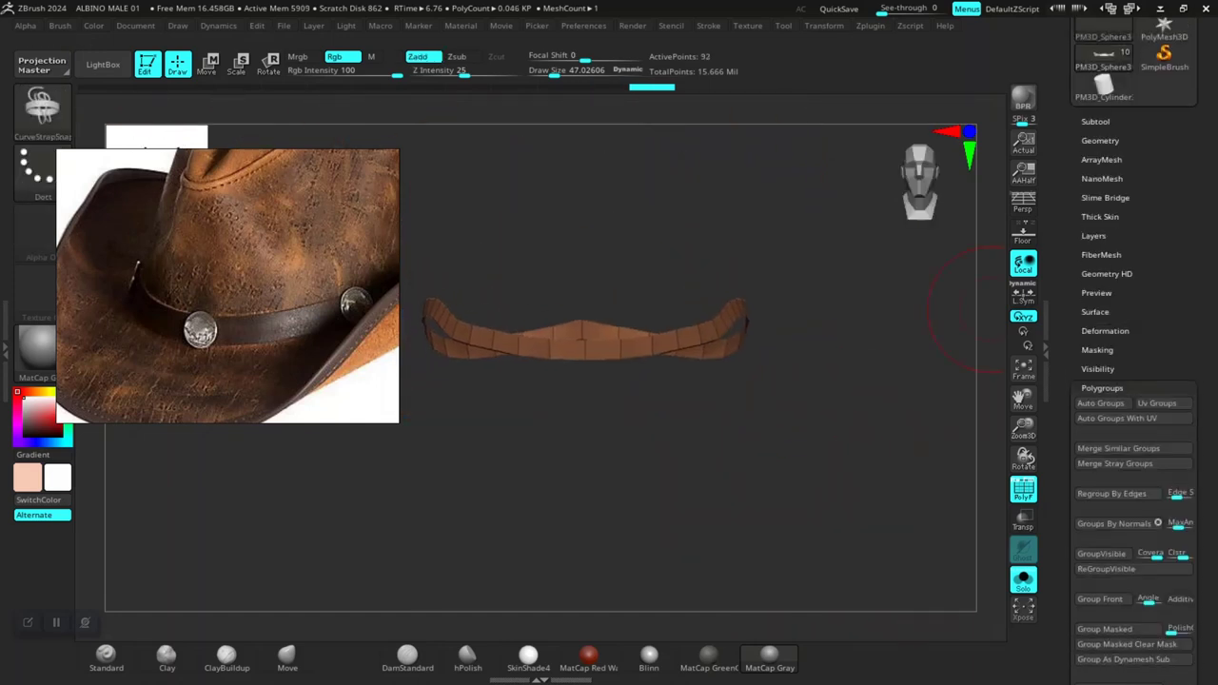
click(1095, 121)
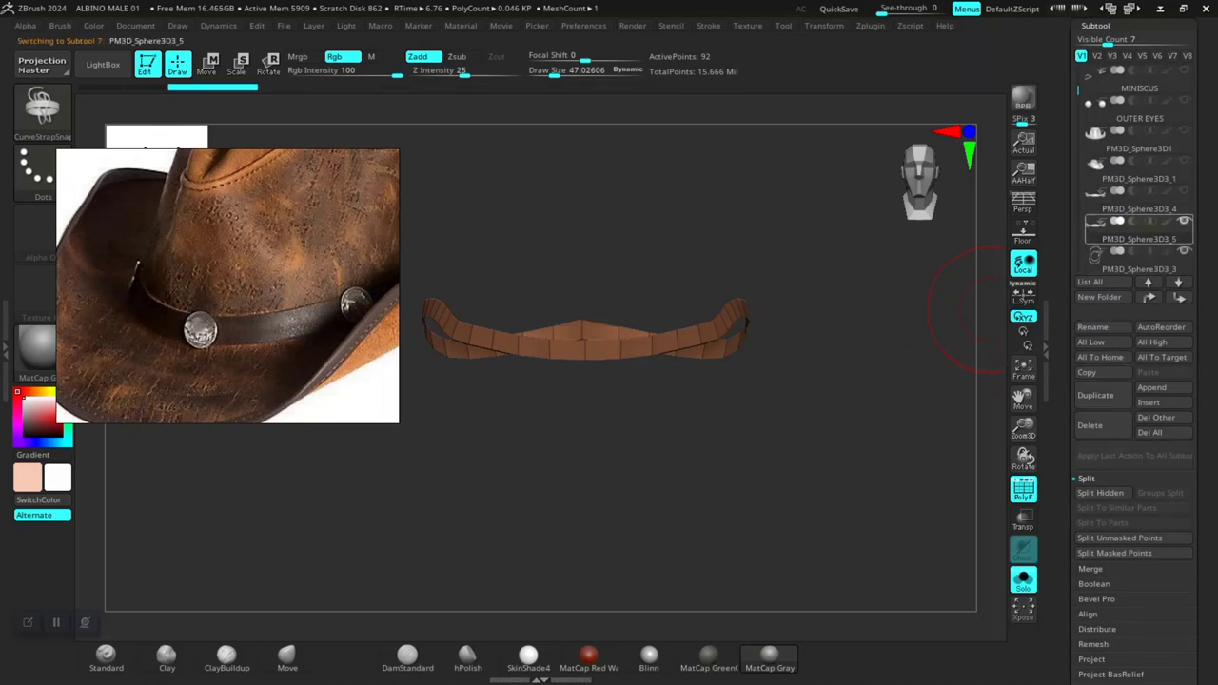
Step: Turn Solo off in Geometry to show the whole hat around the strap
mouse_move(797, 436)
mouse_down()
mouse_move(873, 462)
mouse_move(814, 477)
mouse_move(809, 503)
mouse_move(815, 475)
mouse_up()
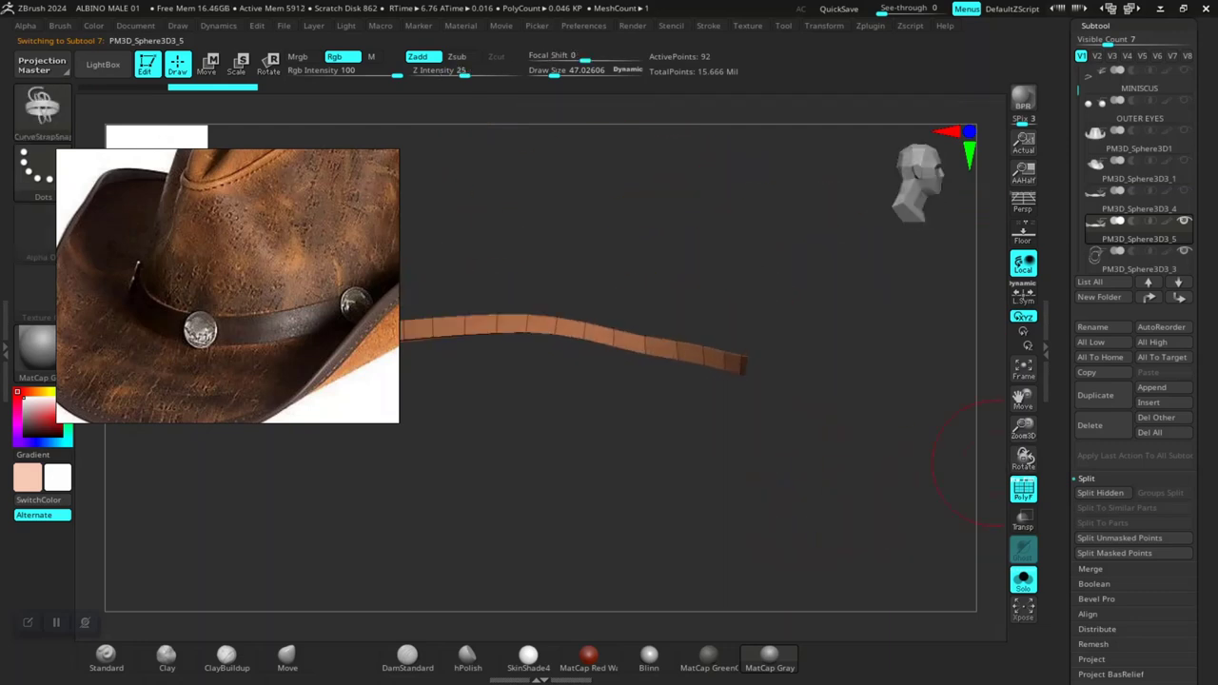
scroll(1132, 381, down, 2)
scroll(1132, 381, down, 3)
click(1101, 551)
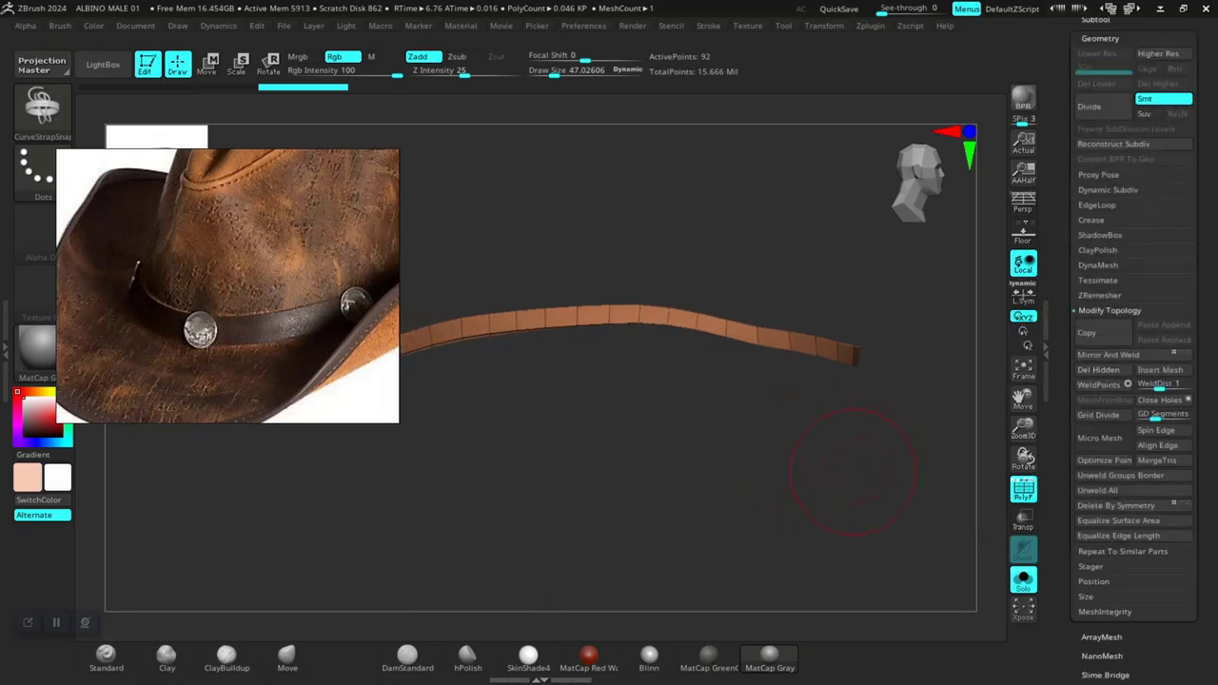
click(1023, 578)
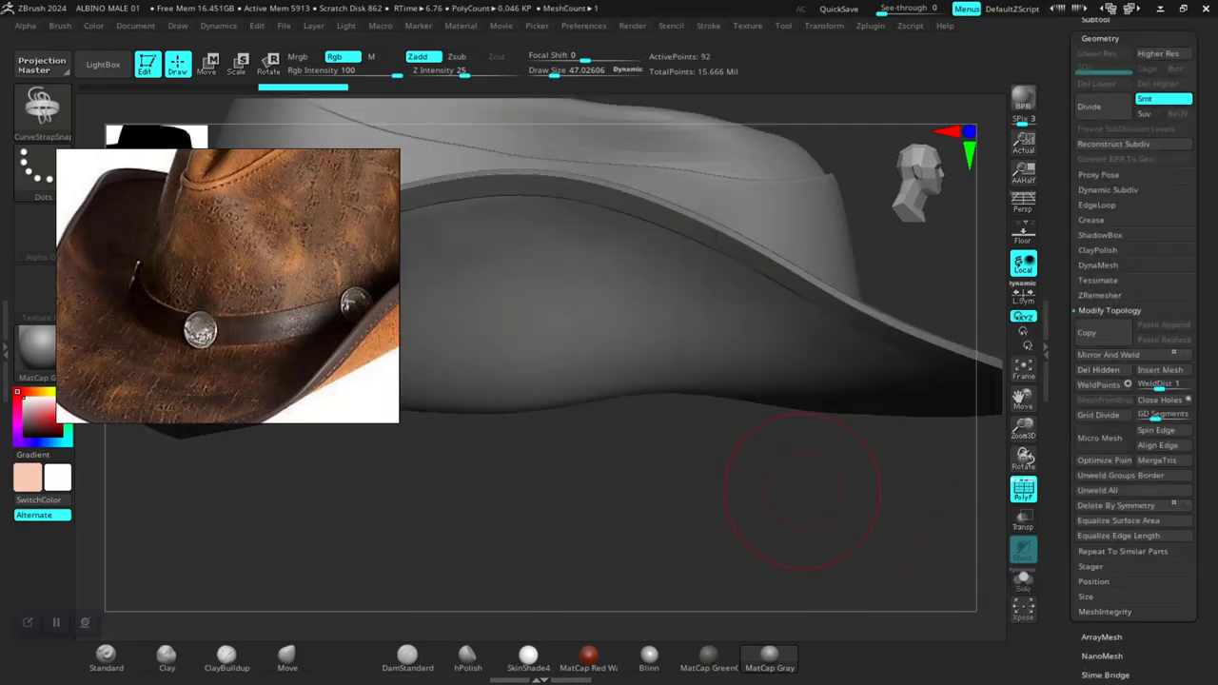
mouse_move(884, 531)
mouse_down()
mouse_move(838, 400)
mouse_move(895, 409)
mouse_up()
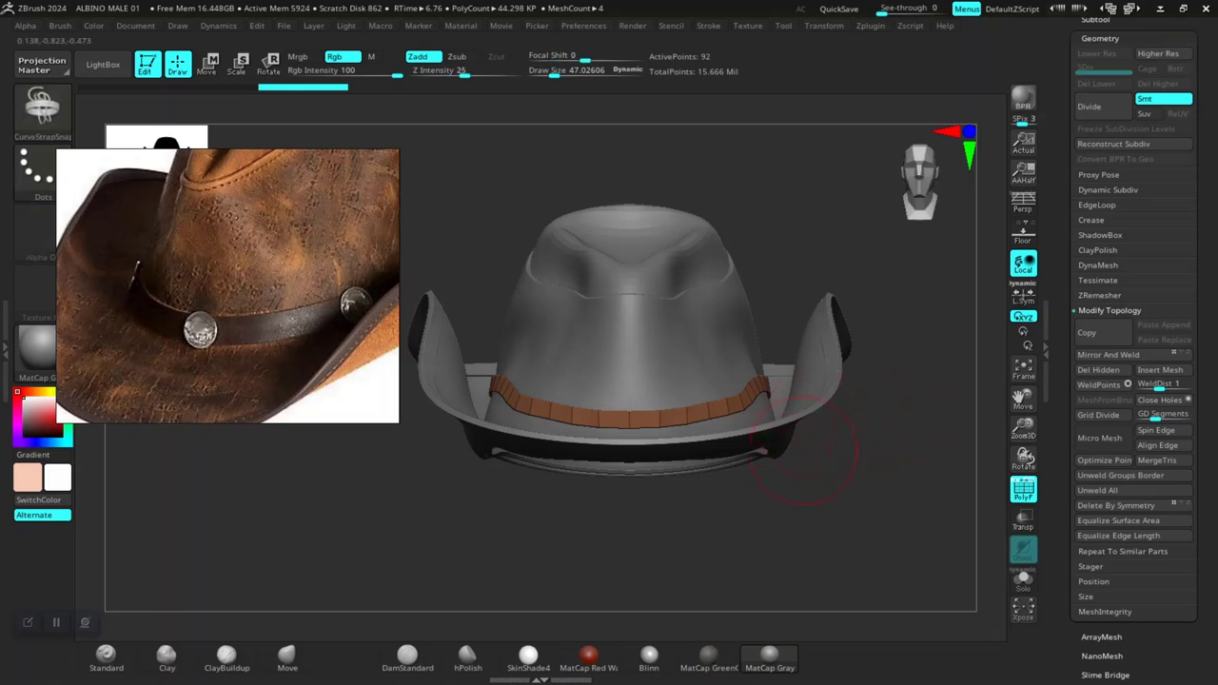
mouse_move(895, 409)
mouse_down()
mouse_move(787, 545)
mouse_move(805, 533)
mouse_up()
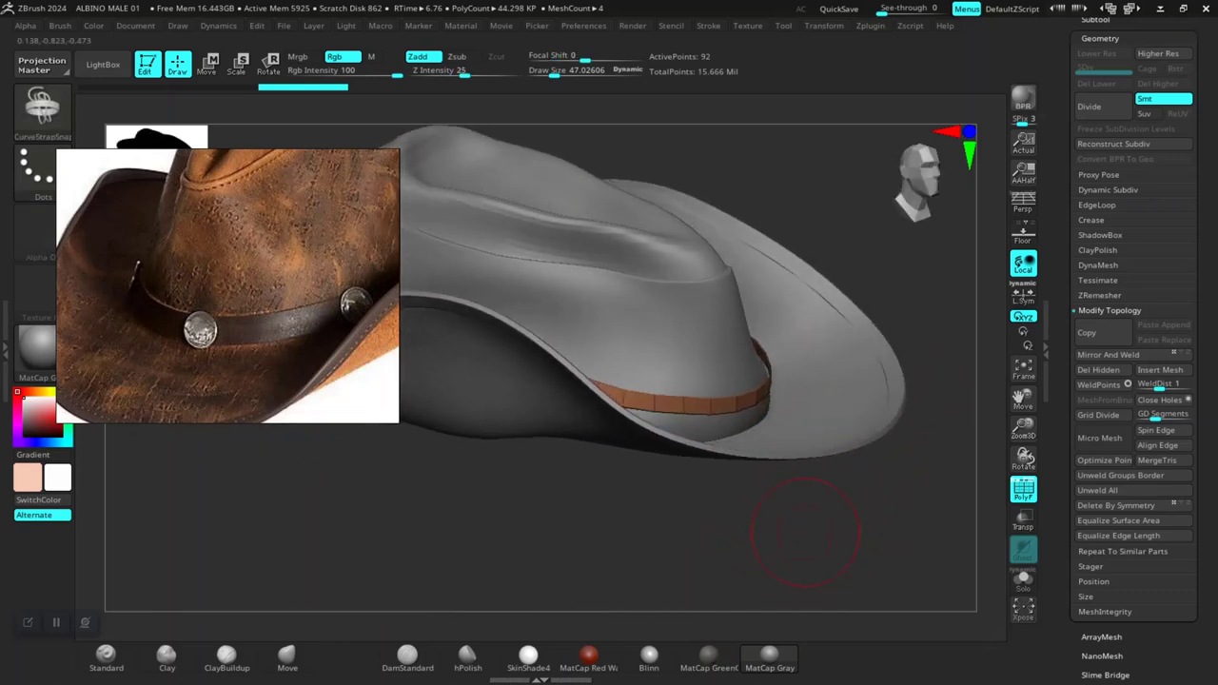
Step: Hide the hat body's brim to expose the crown base, then reselect the strap subtool
alt+click(828, 430)
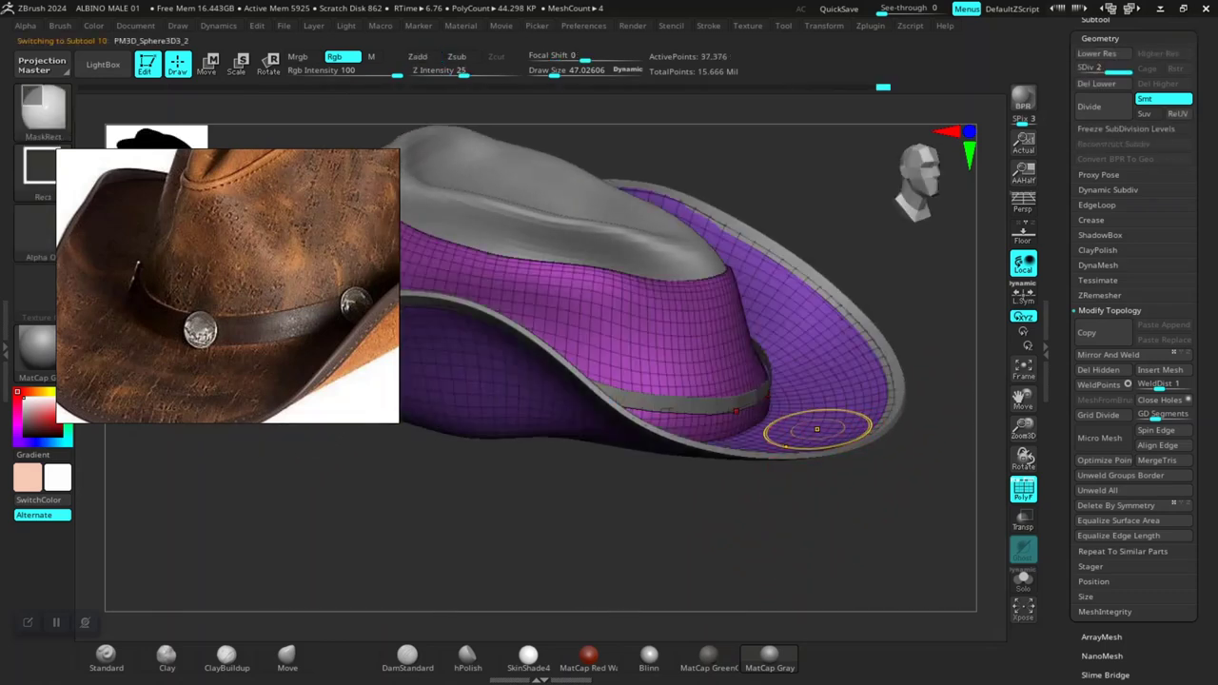
ctrl+shift+click(818, 427)
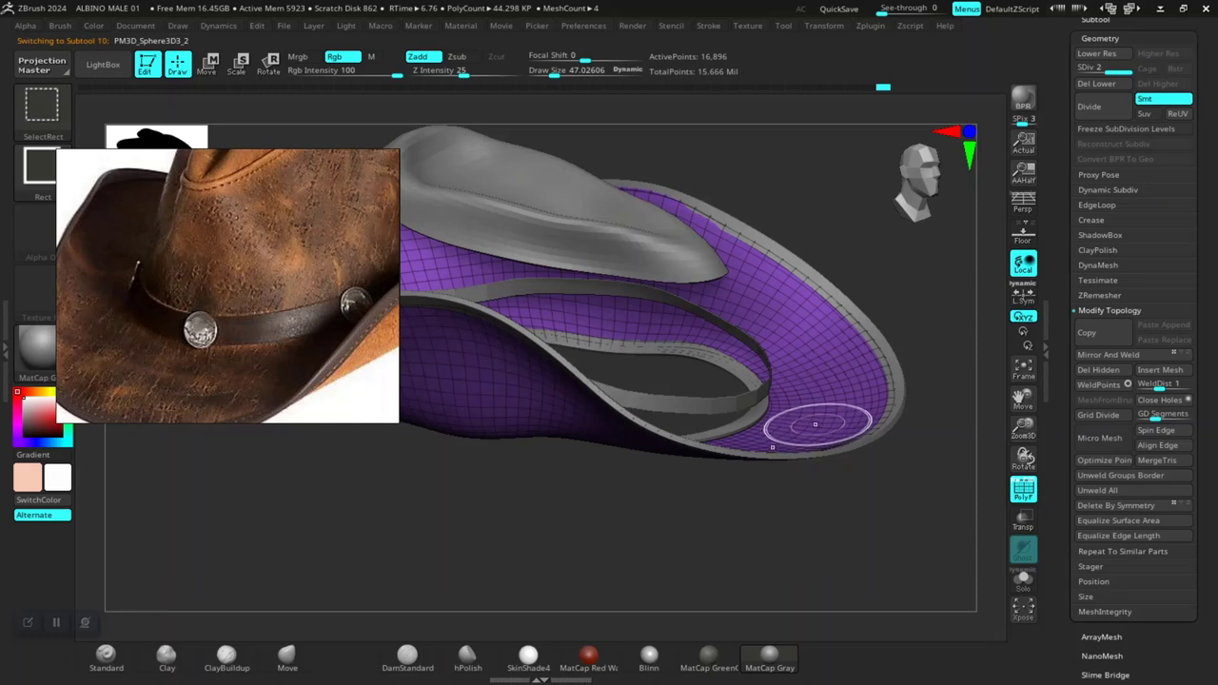
ctrl+shift+click(810, 423)
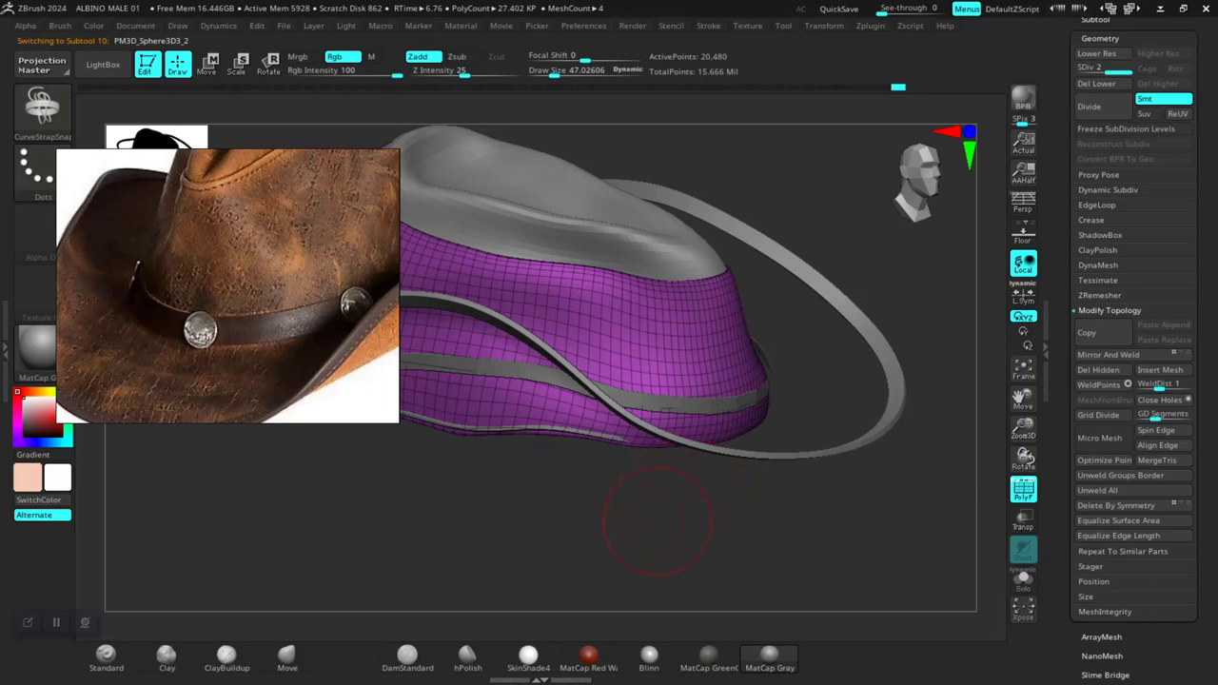
drag(657, 518, 757, 514)
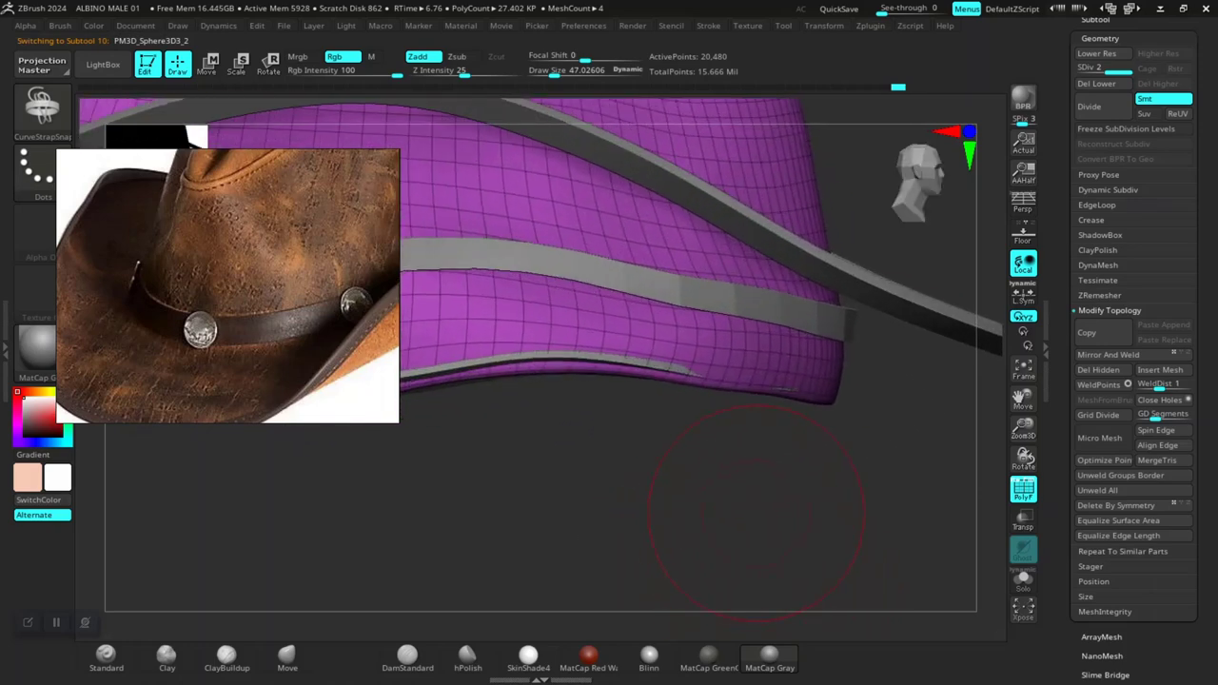
alt+click(716, 291)
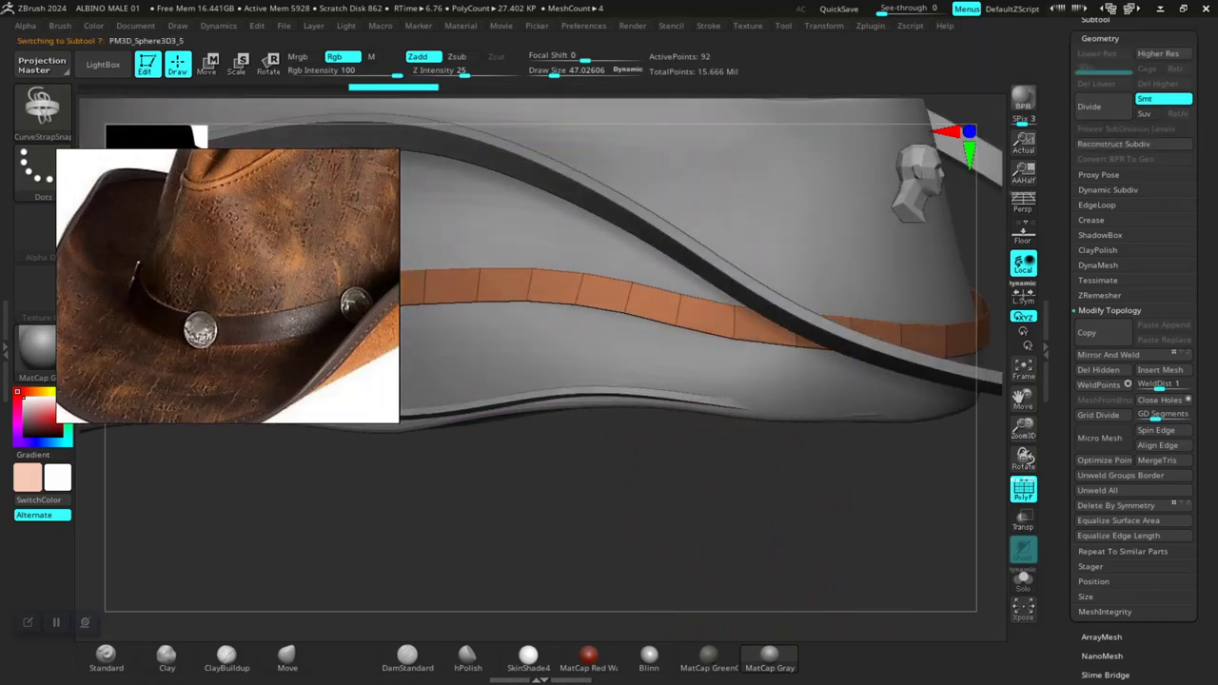
mouse_move(657, 533)
mouse_down()
mouse_move(785, 524)
mouse_move(733, 510)
mouse_move(700, 393)
mouse_move(919, 286)
mouse_up()
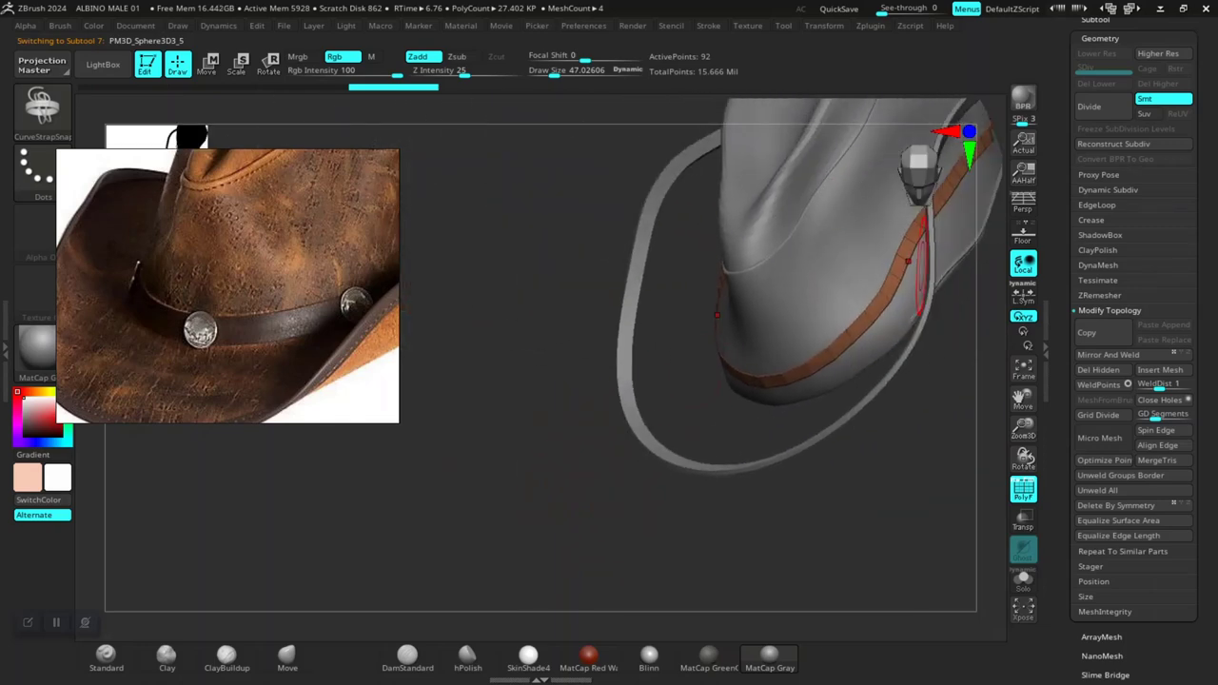
drag(827, 348, 720, 284)
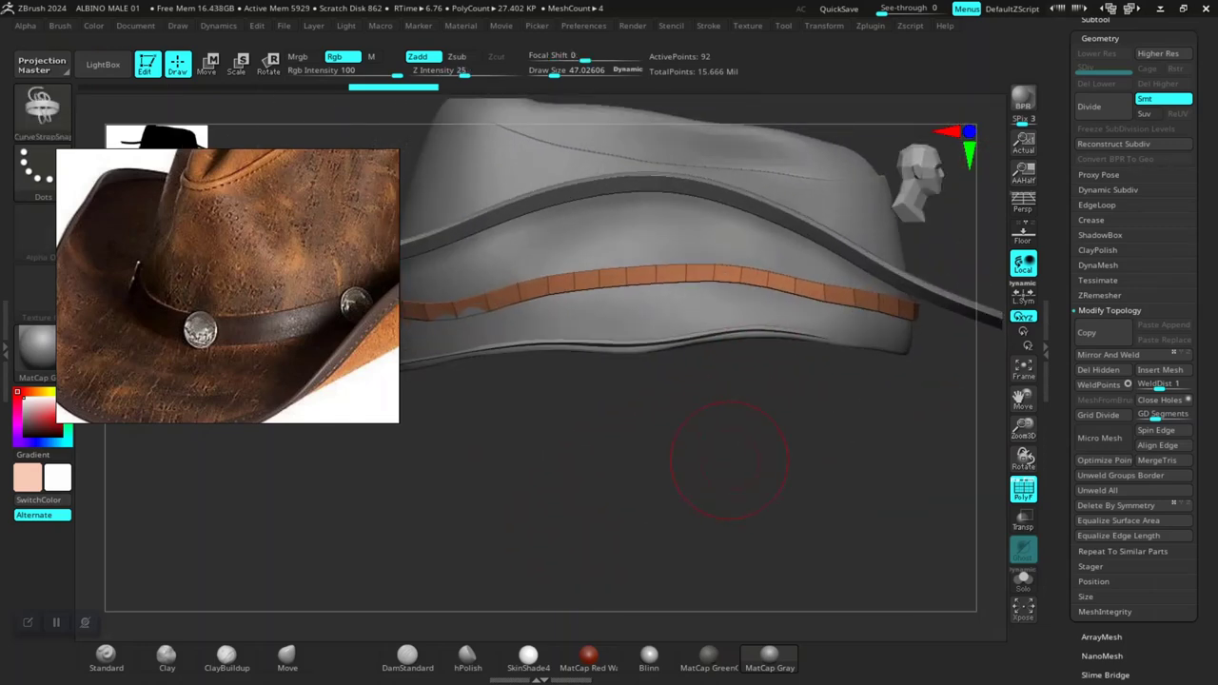
key(space)
Step: With the Move brush, push the strap against the crown and lift its left side
click(286, 655)
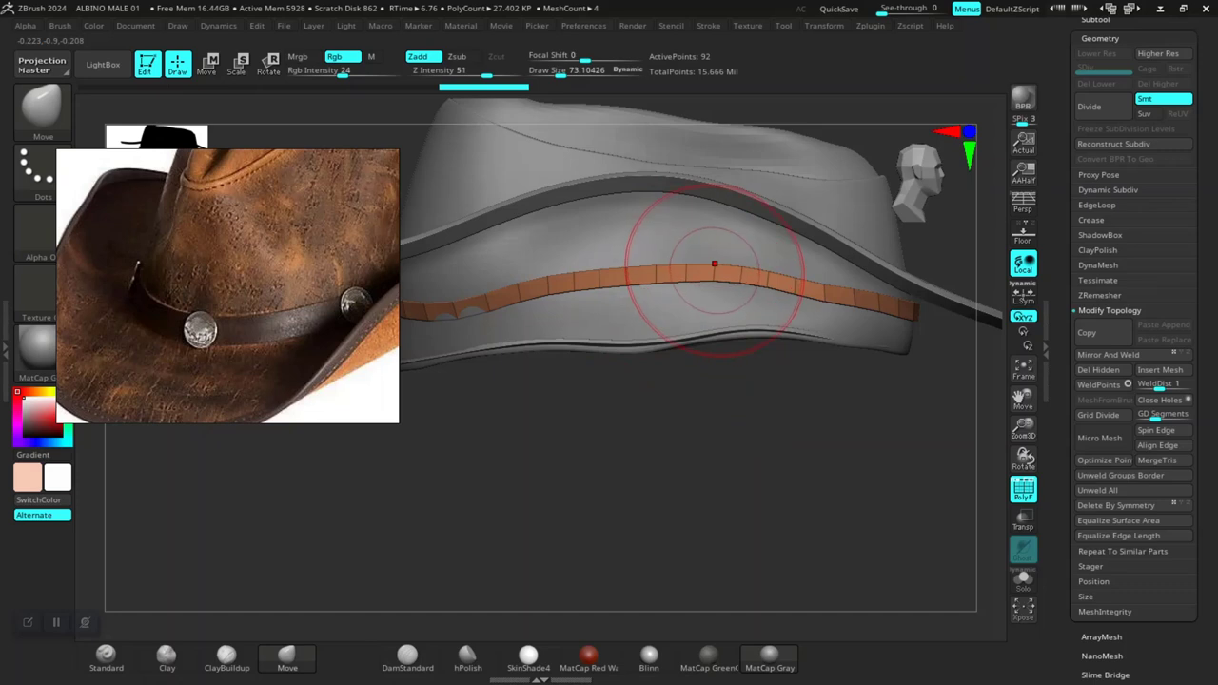
drag(714, 264, 739, 288)
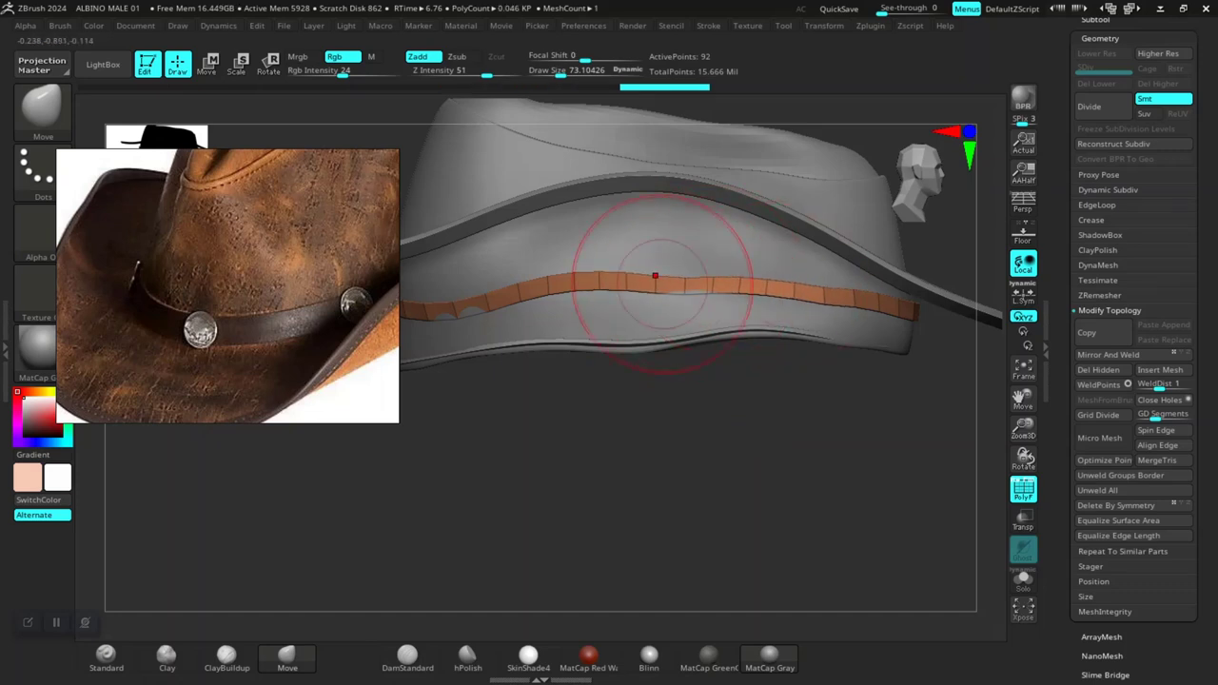
drag(544, 313, 687, 414)
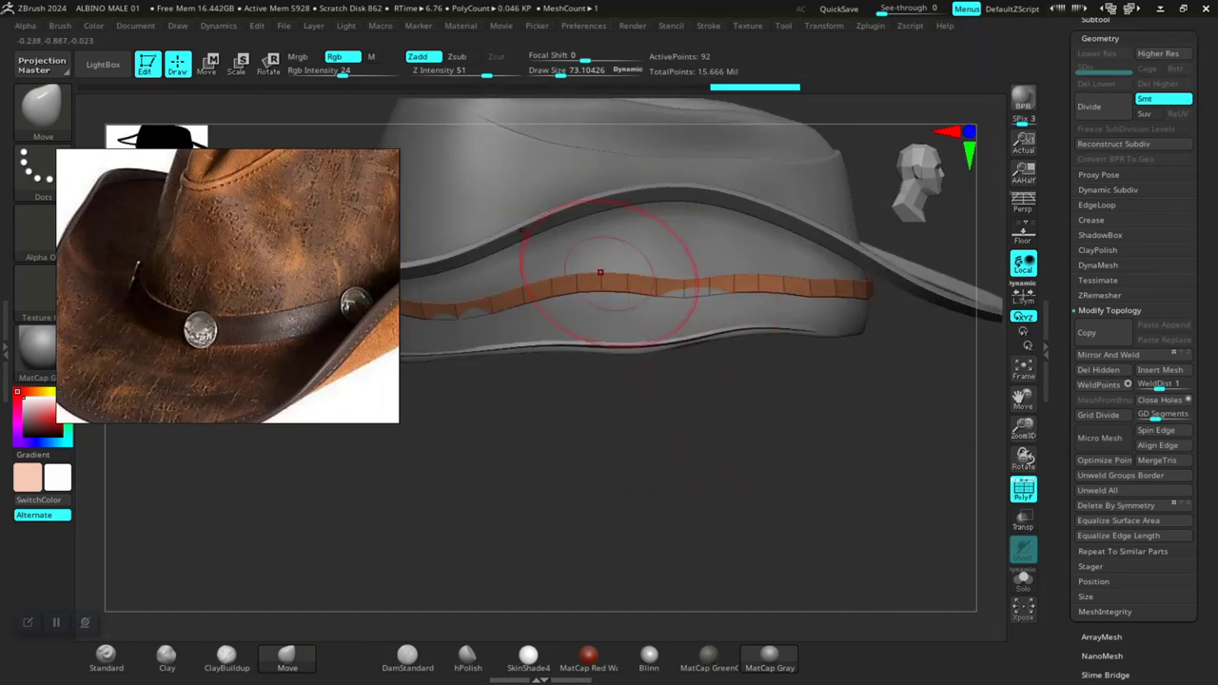
drag(523, 303, 550, 291)
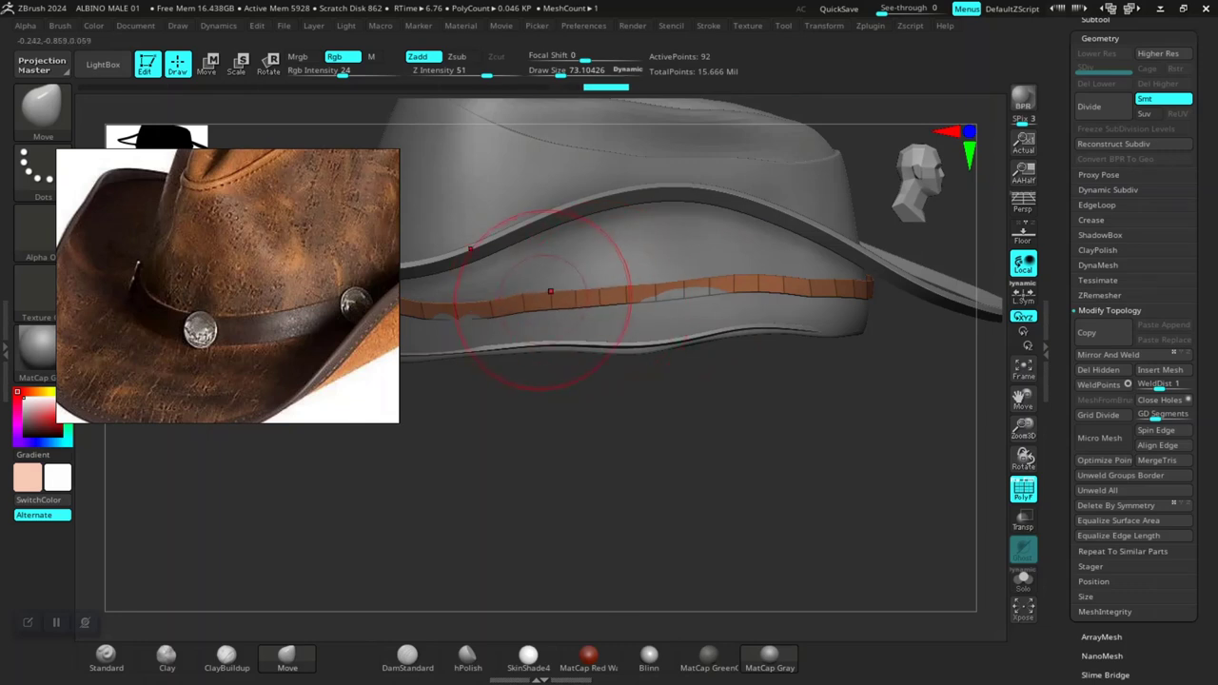
mouse_move(684, 298)
mouse_down()
mouse_move(733, 400)
mouse_move(683, 502)
mouse_move(676, 231)
mouse_up()
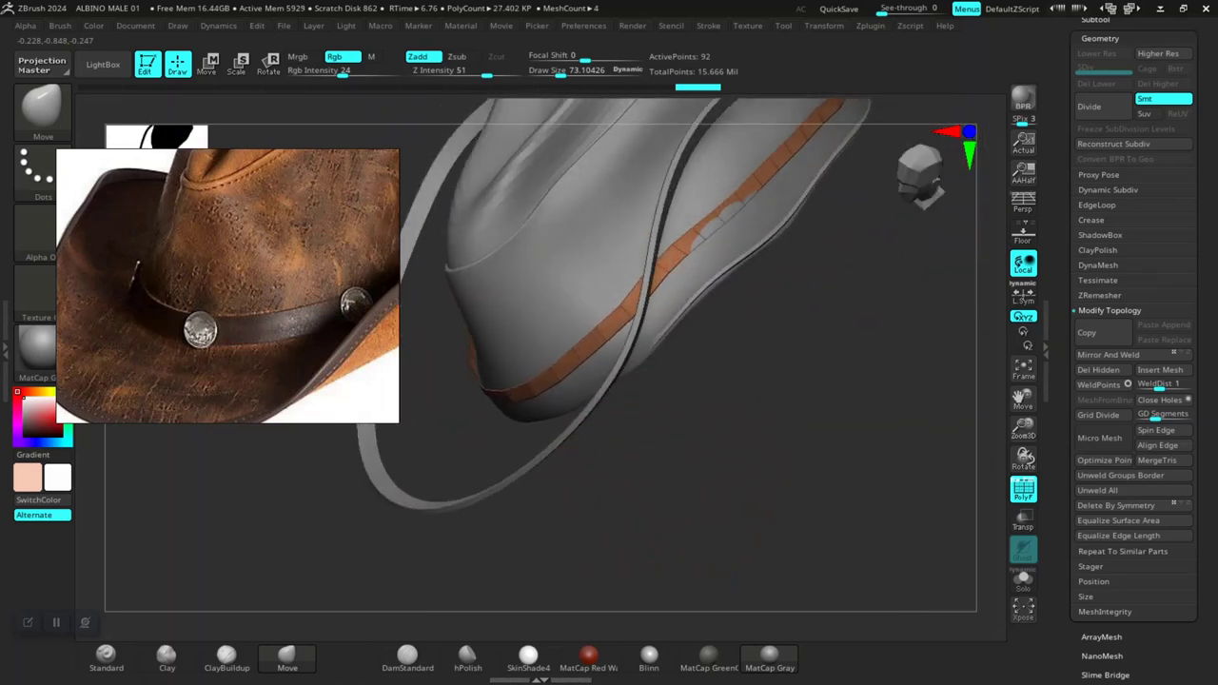
mouse_move(663, 222)
shift+mouse_down()
mouse_move(828, 283)
mouse_move(782, 326)
shift+mouse_up()
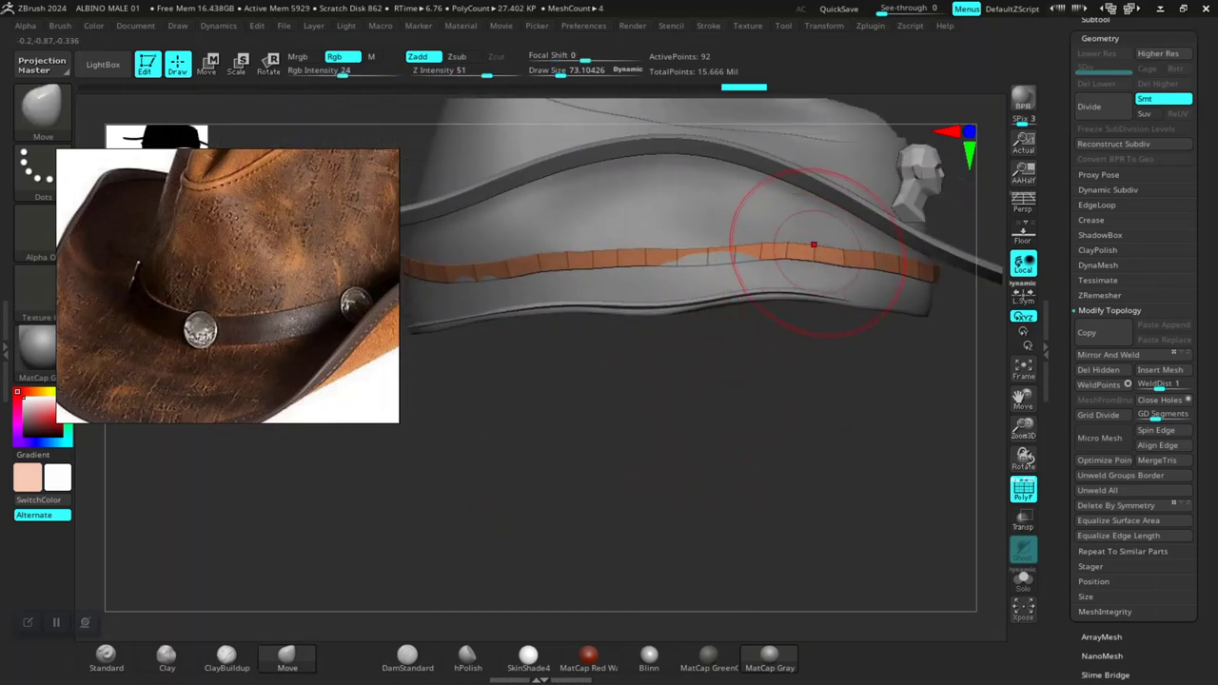
drag(633, 390, 695, 266)
mouse_move(671, 269)
right_down()
mouse_move(720, 398)
mouse_move(674, 285)
right_up()
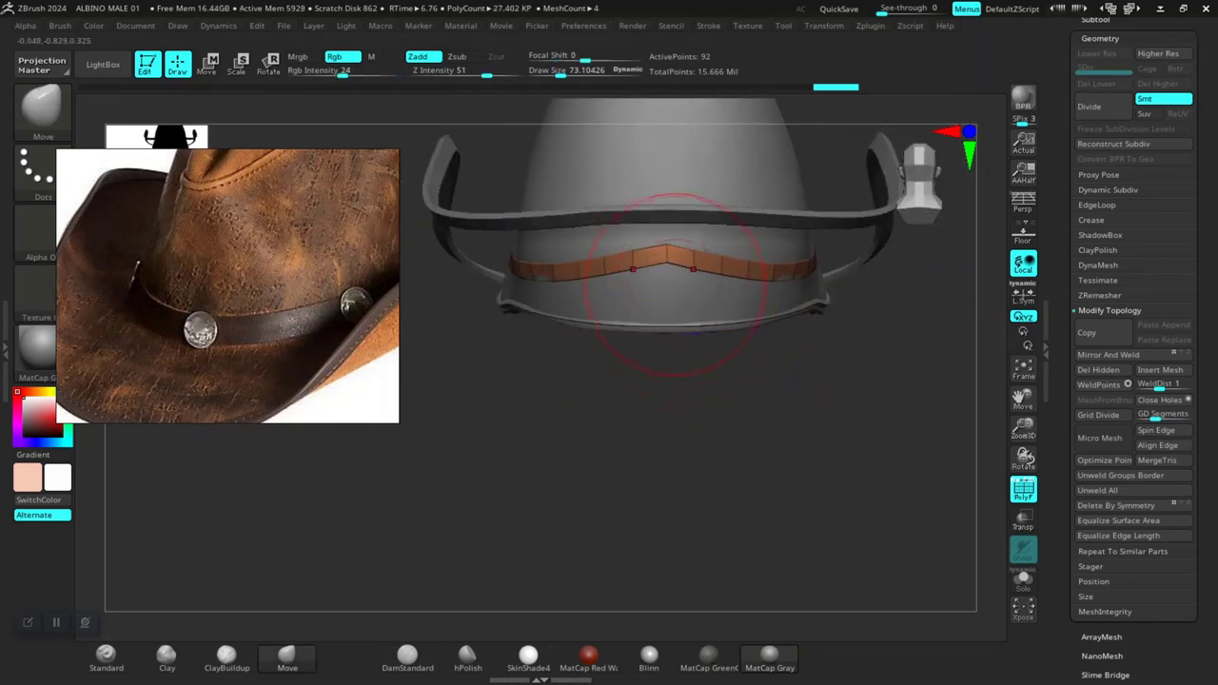
Step: Smooth the band's surface and check it from several angles around the hat
key(shift)
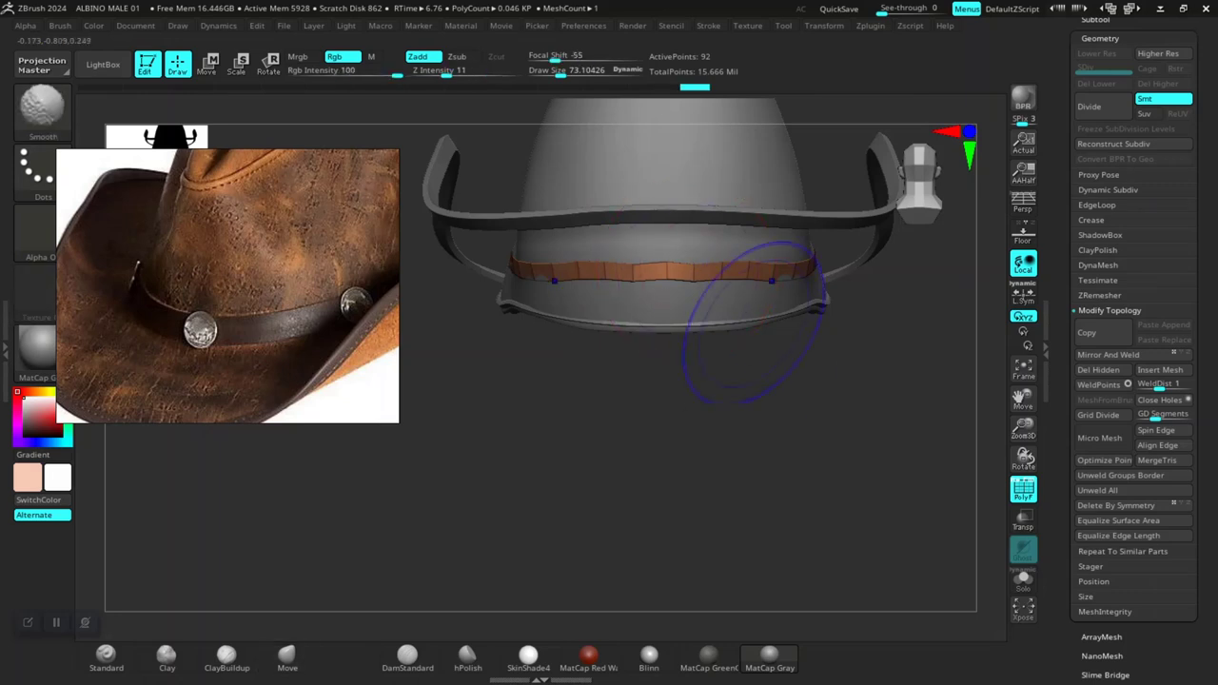
shift+drag(721, 381, 680, 298)
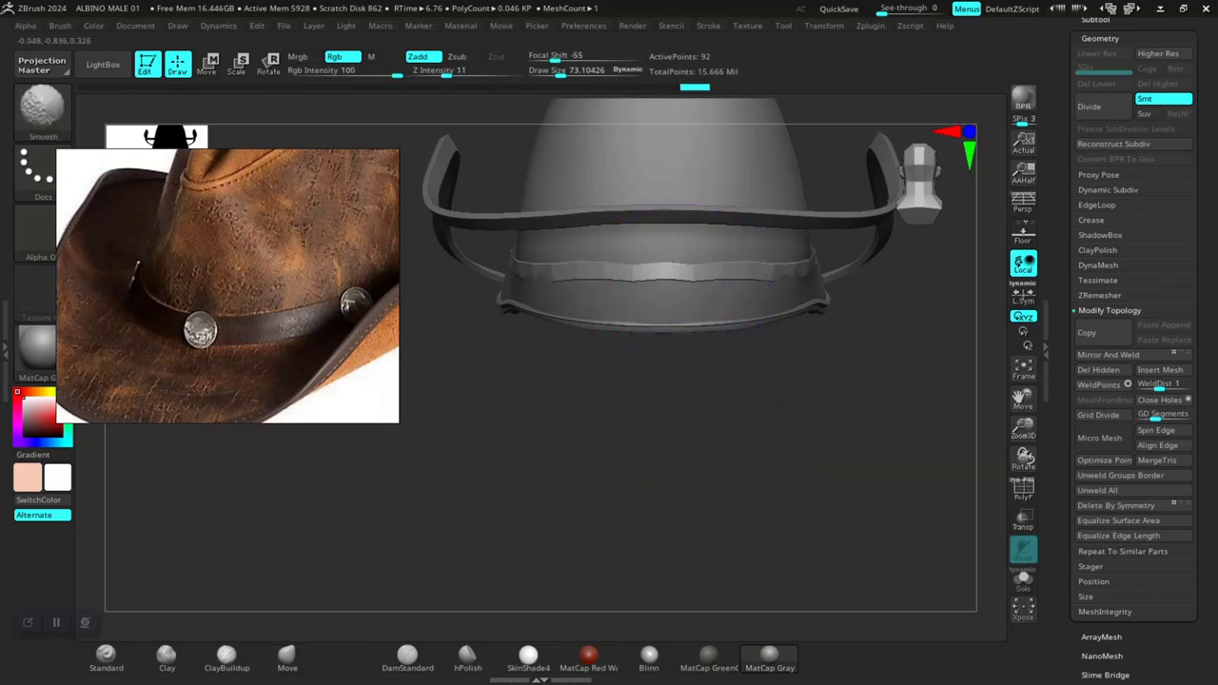
drag(737, 370, 728, 459)
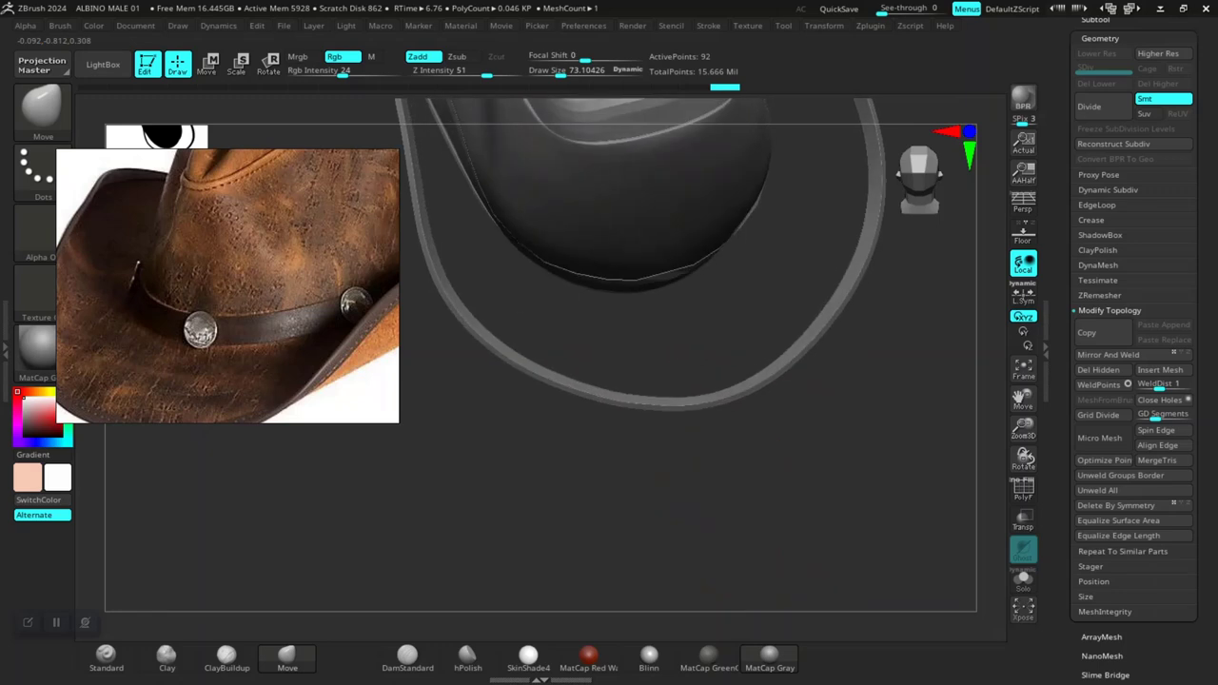
alt+drag(880, 381, 843, 598)
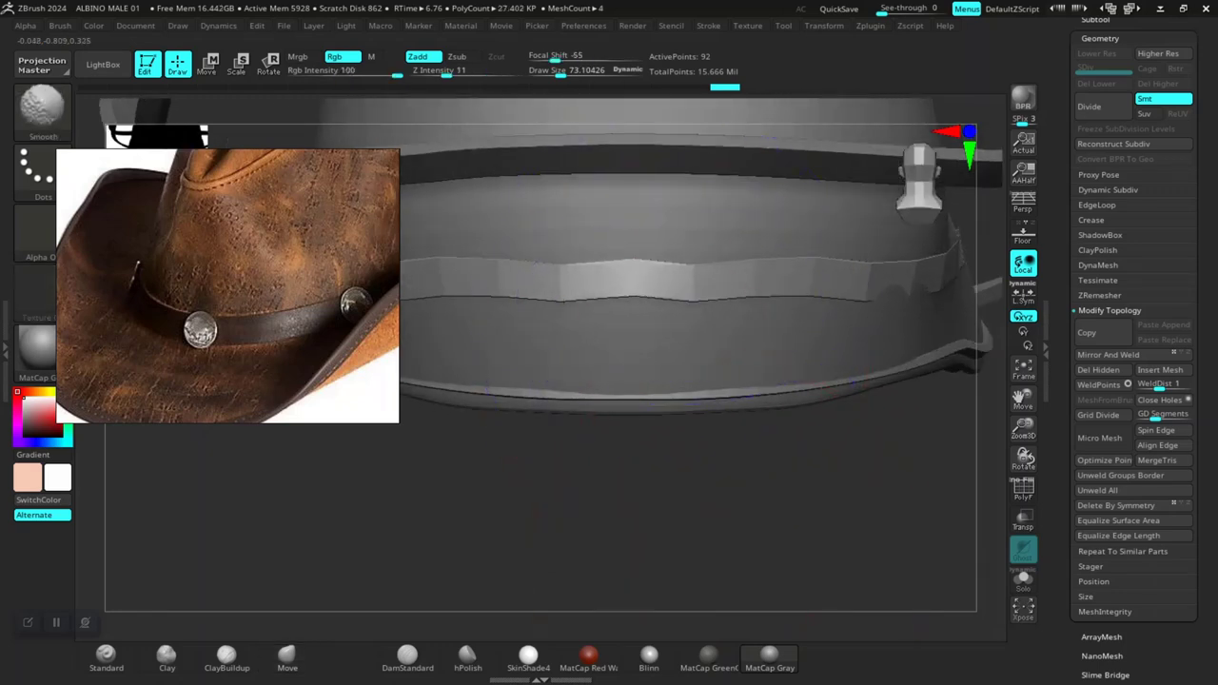
mouse_move(584, 419)
mouse_down()
mouse_move(730, 278)
mouse_move(703, 286)
mouse_move(712, 272)
mouse_up()
key(space)
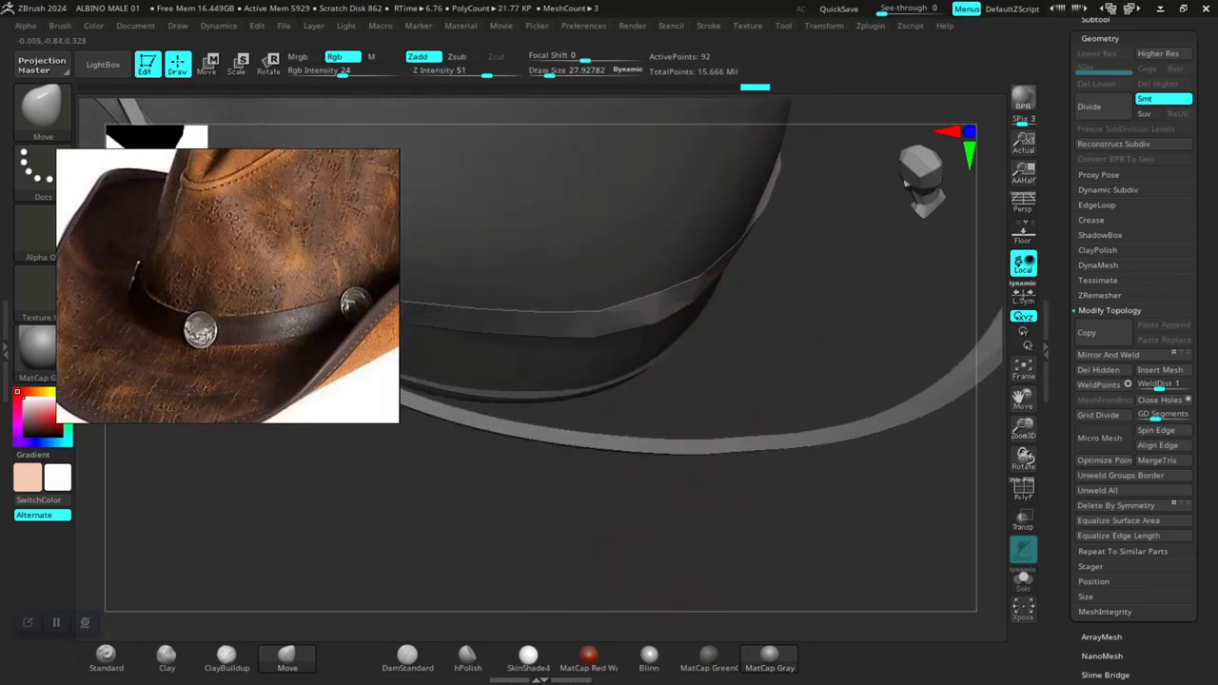
mouse_move(728, 505)
mouse_down()
mouse_move(667, 447)
mouse_move(724, 447)
mouse_move(695, 397)
mouse_up()
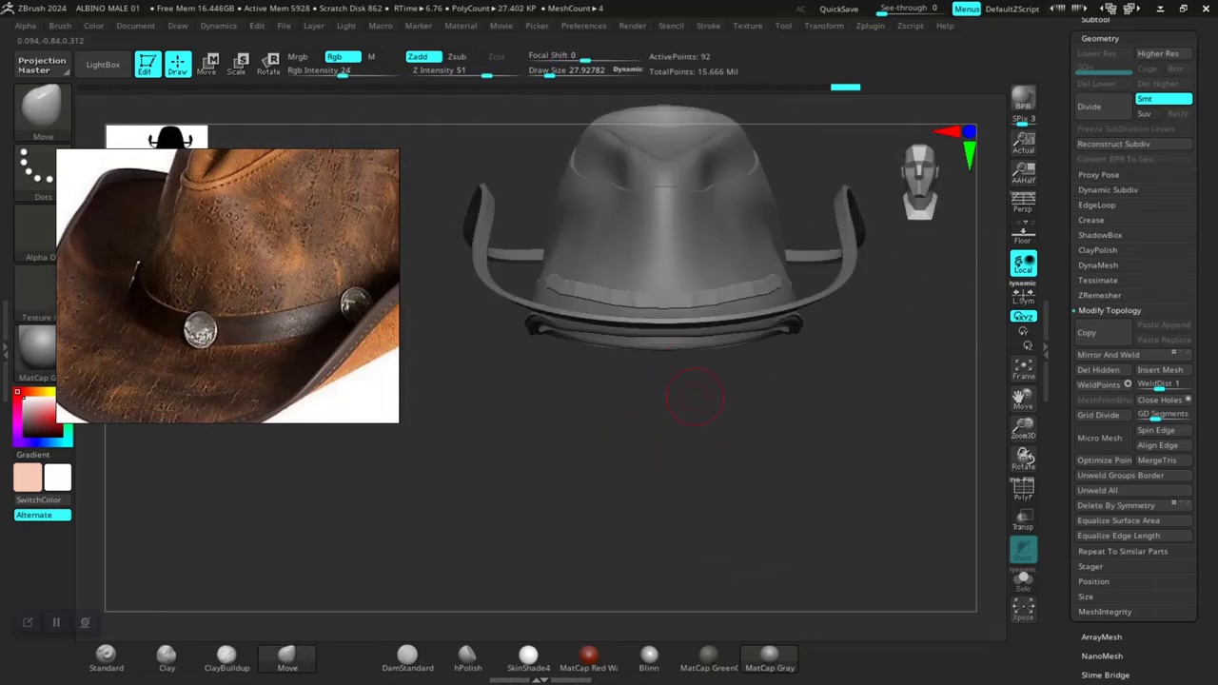
drag(749, 459, 590, 443)
key(space)
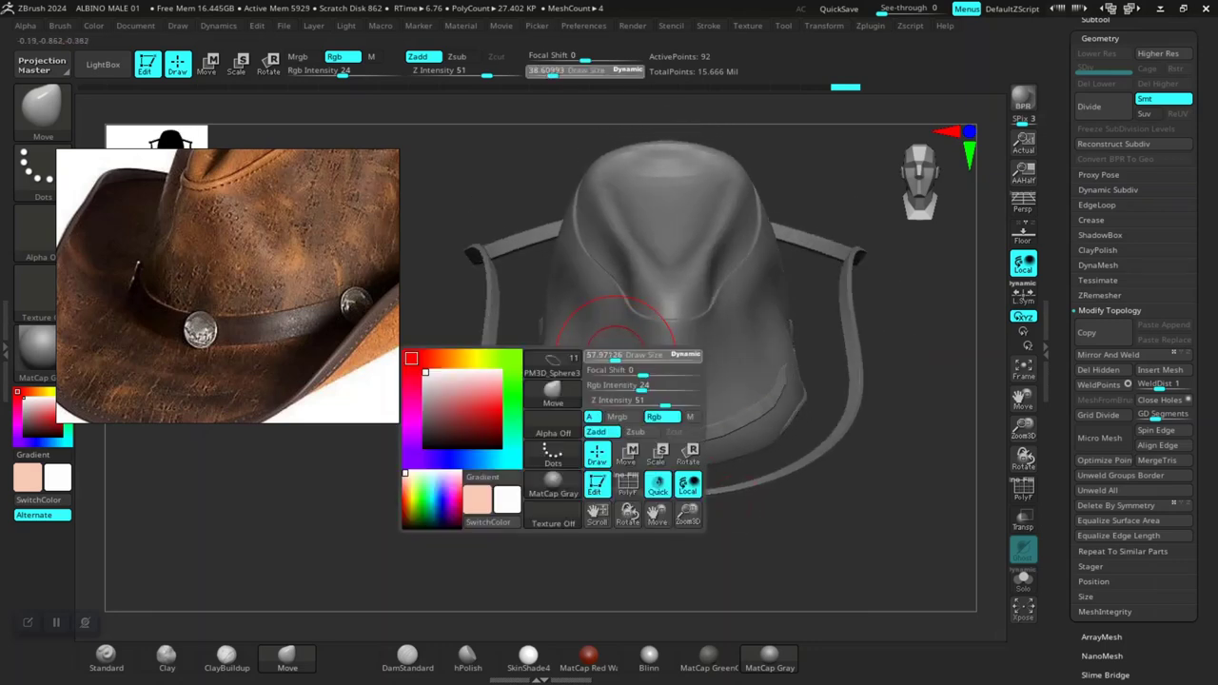
alt+drag(409, 456, 645, 333)
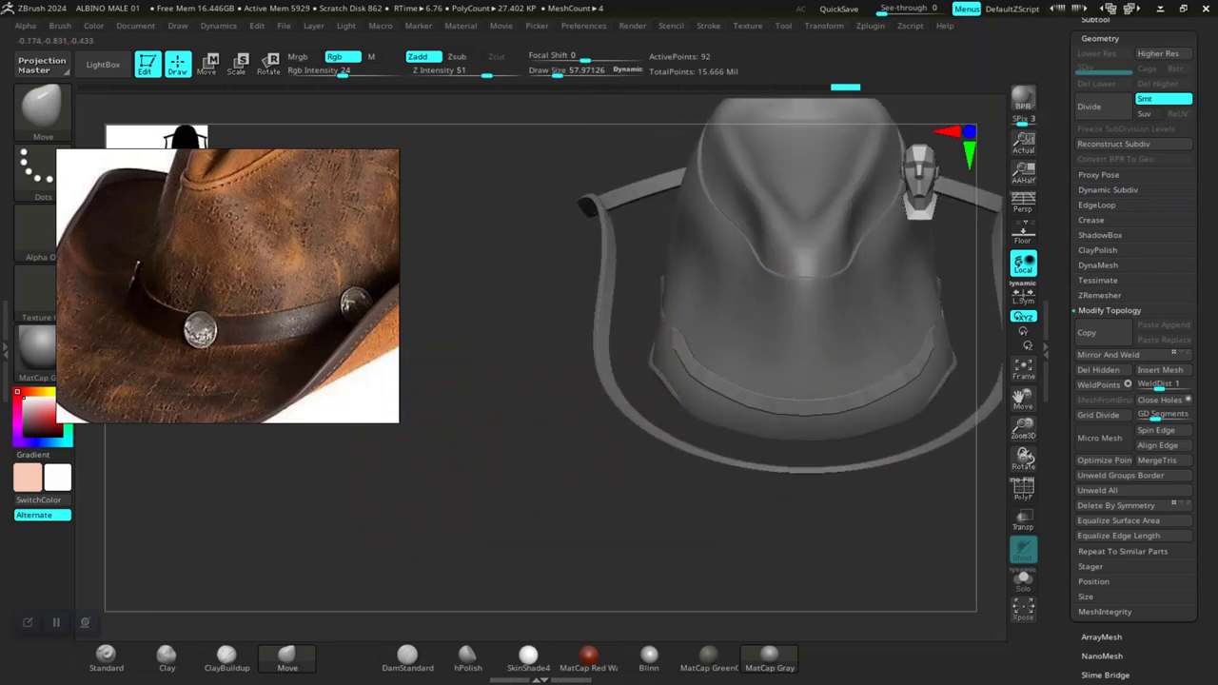
drag(519, 464, 556, 476)
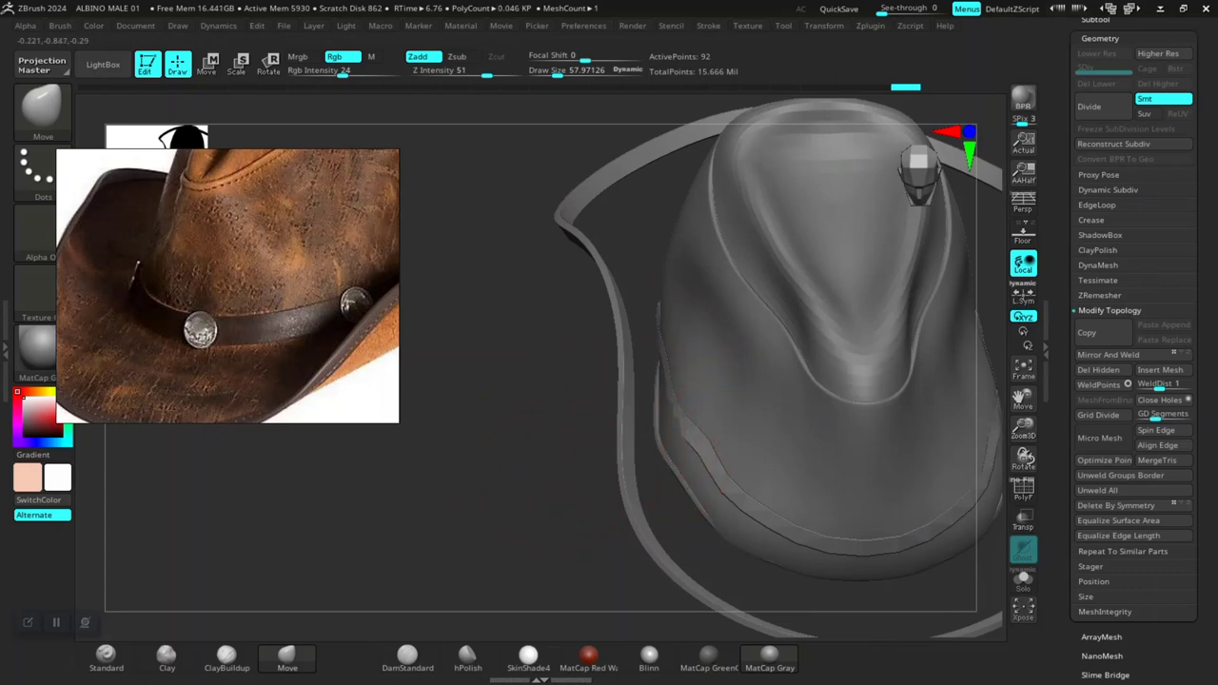
mouse_move(609, 428)
mouse_down()
mouse_move(578, 556)
mouse_move(544, 558)
mouse_move(558, 530)
mouse_move(551, 503)
mouse_move(471, 400)
mouse_up()
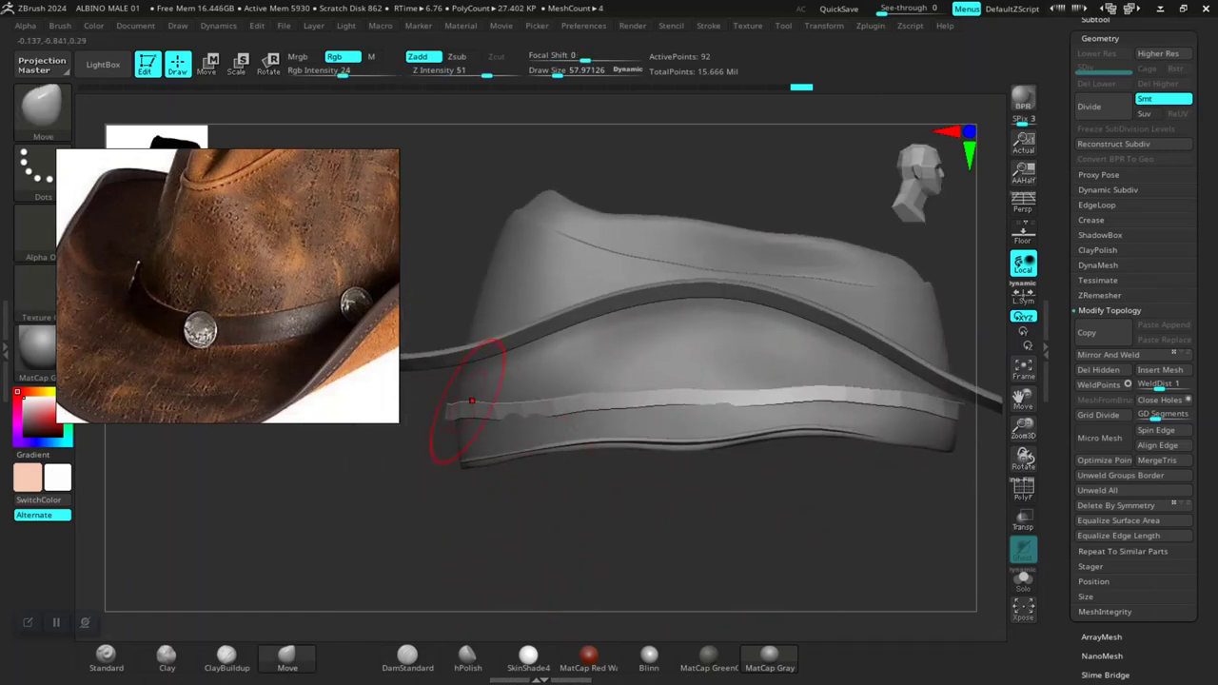
drag(585, 435, 671, 500)
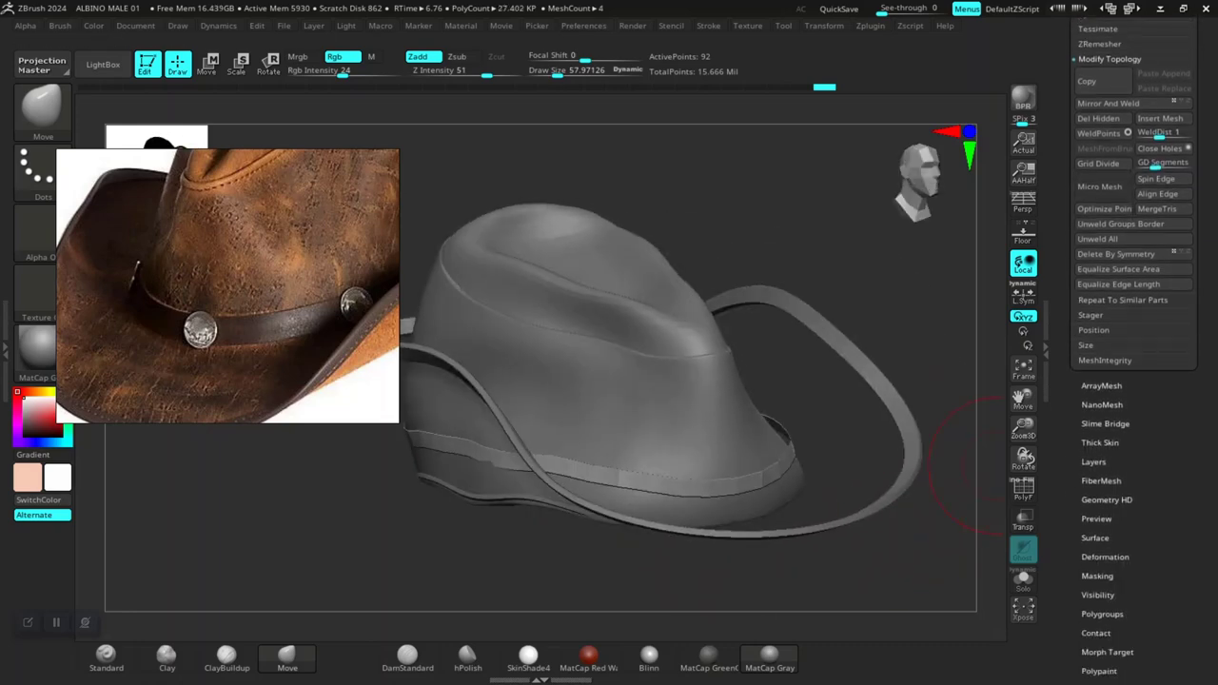
Step: Apply Deformation > Polish By Groups to the band, then raise Inflate to thicken it
click(1105, 557)
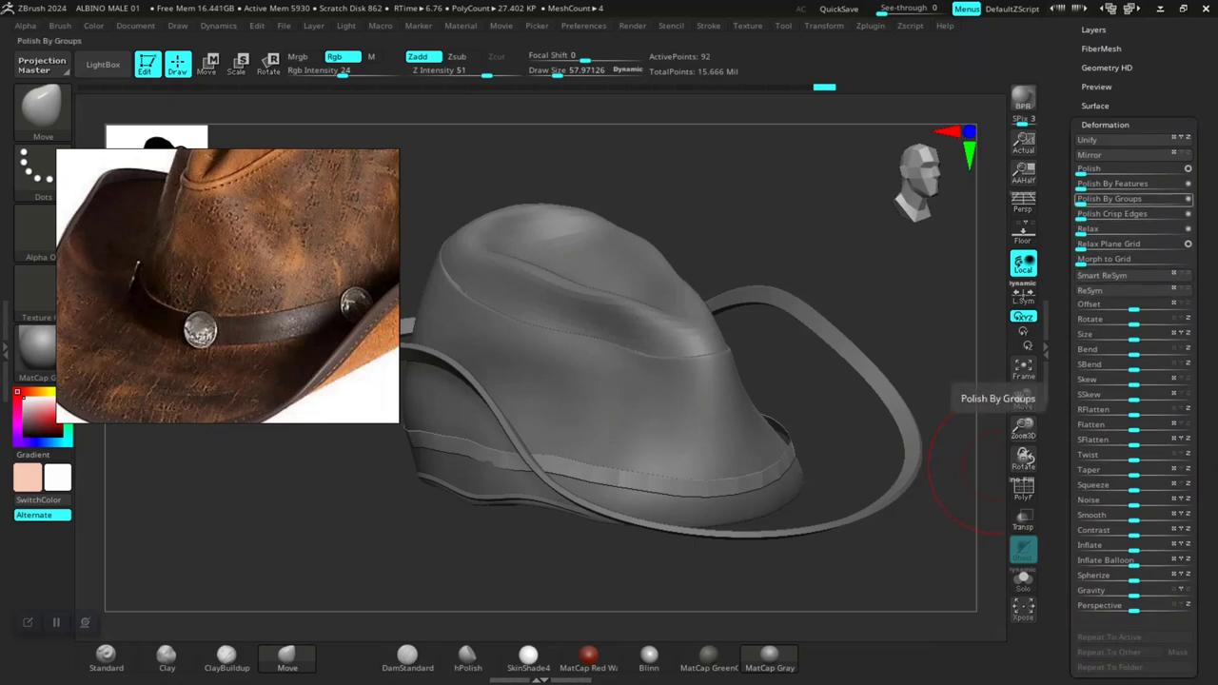
click(1123, 198)
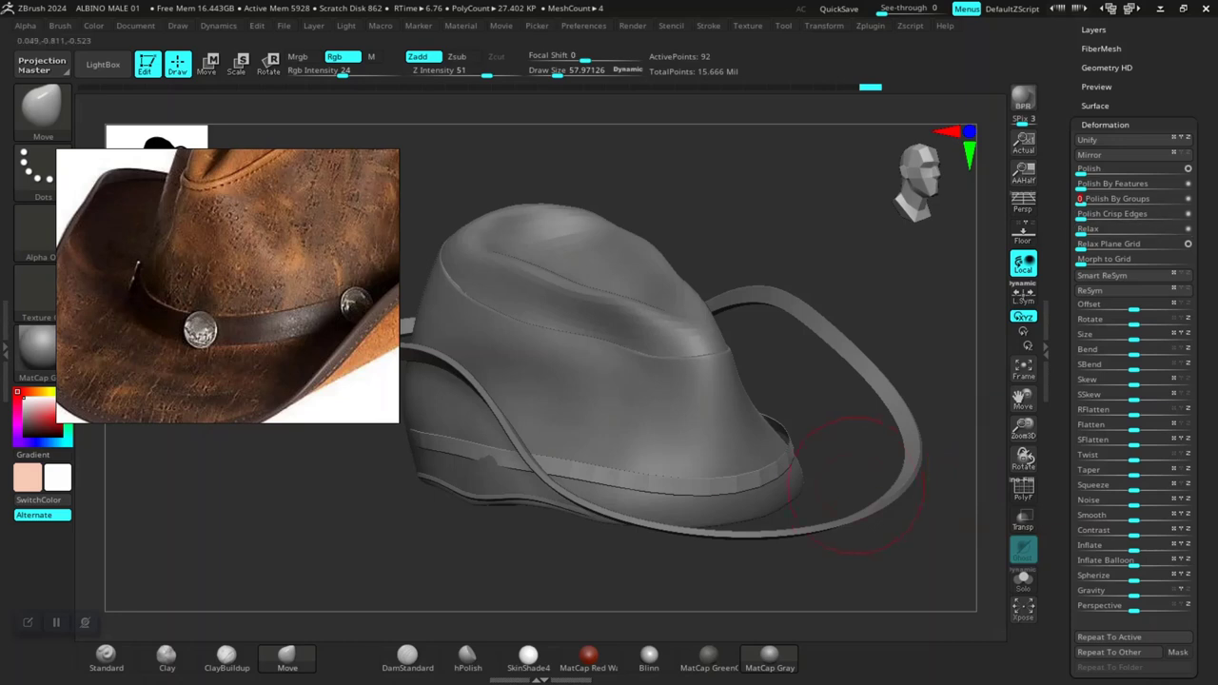
mouse_move(775, 598)
mouse_down()
mouse_move(698, 555)
mouse_move(836, 505)
mouse_up()
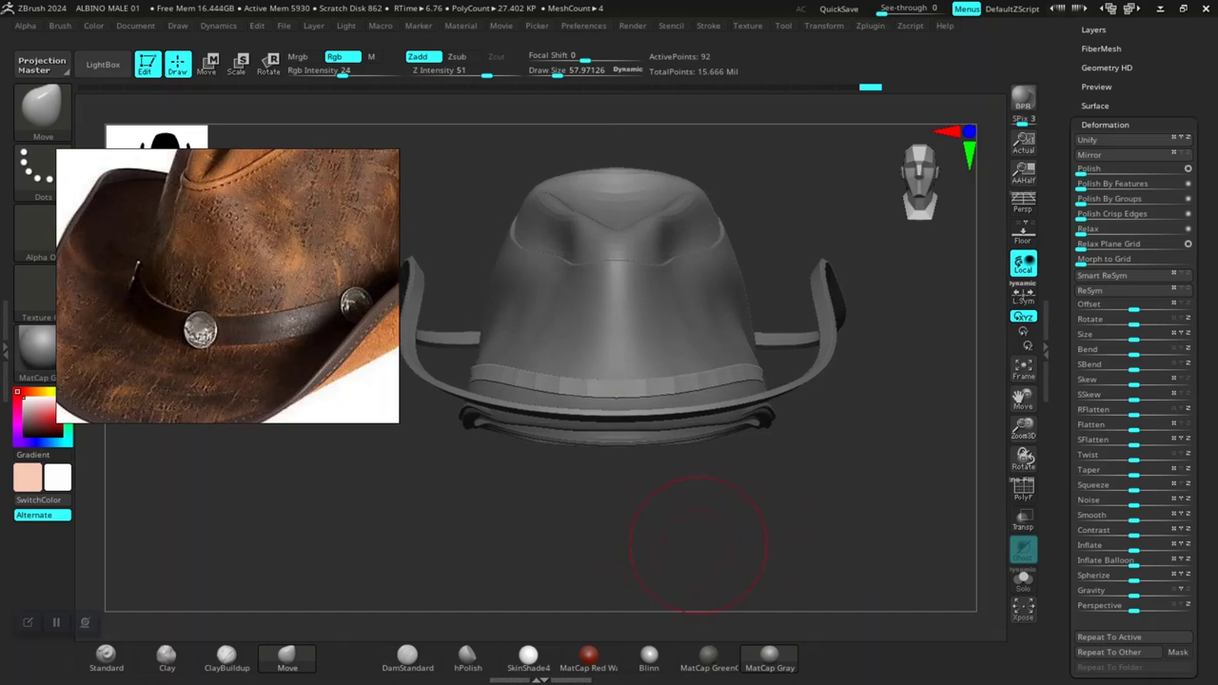
mouse_move(688, 530)
mouse_down()
mouse_move(733, 581)
mouse_move(705, 514)
mouse_move(752, 580)
mouse_up()
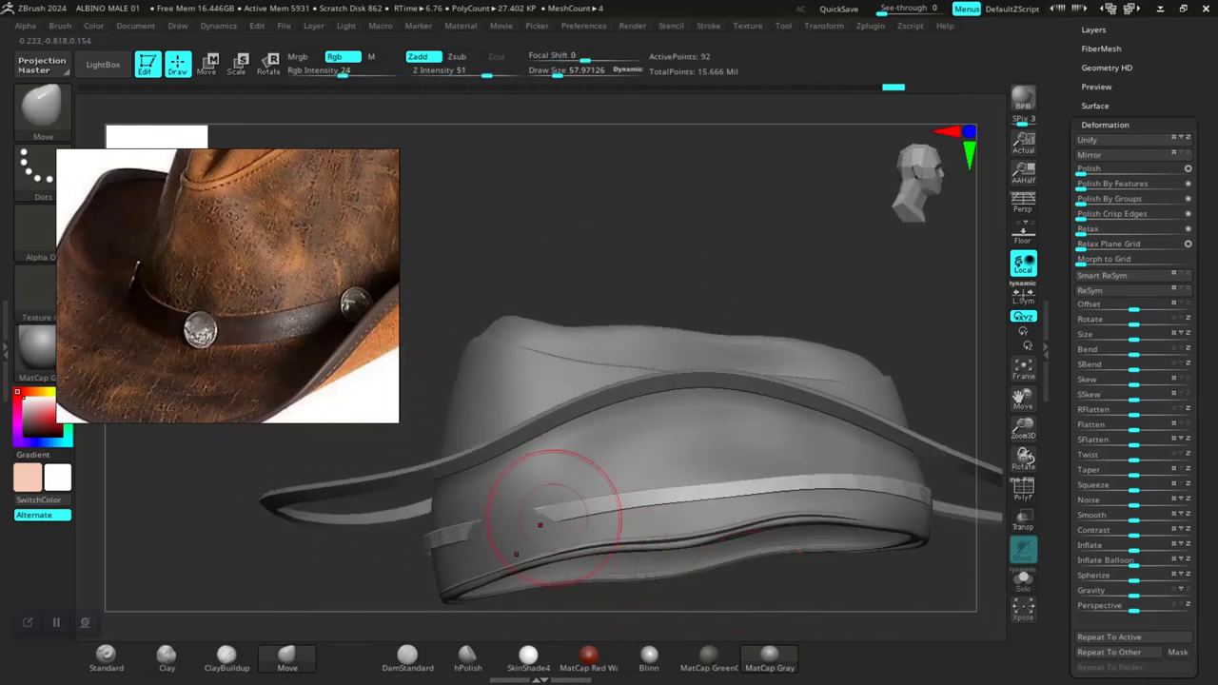
mouse_move(519, 286)
mouse_down()
mouse_move(572, 258)
mouse_move(569, 426)
mouse_up()
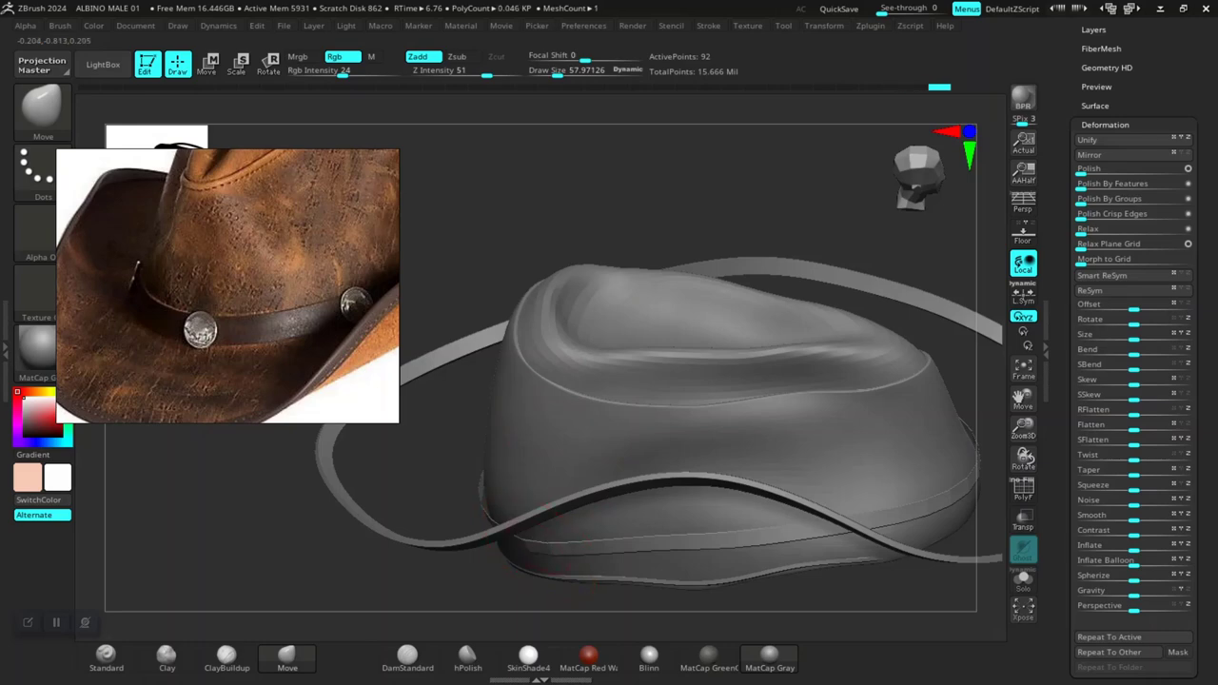
mouse_move(576, 421)
mouse_down()
mouse_move(433, 490)
mouse_move(463, 503)
mouse_move(463, 418)
mouse_move(540, 524)
mouse_up()
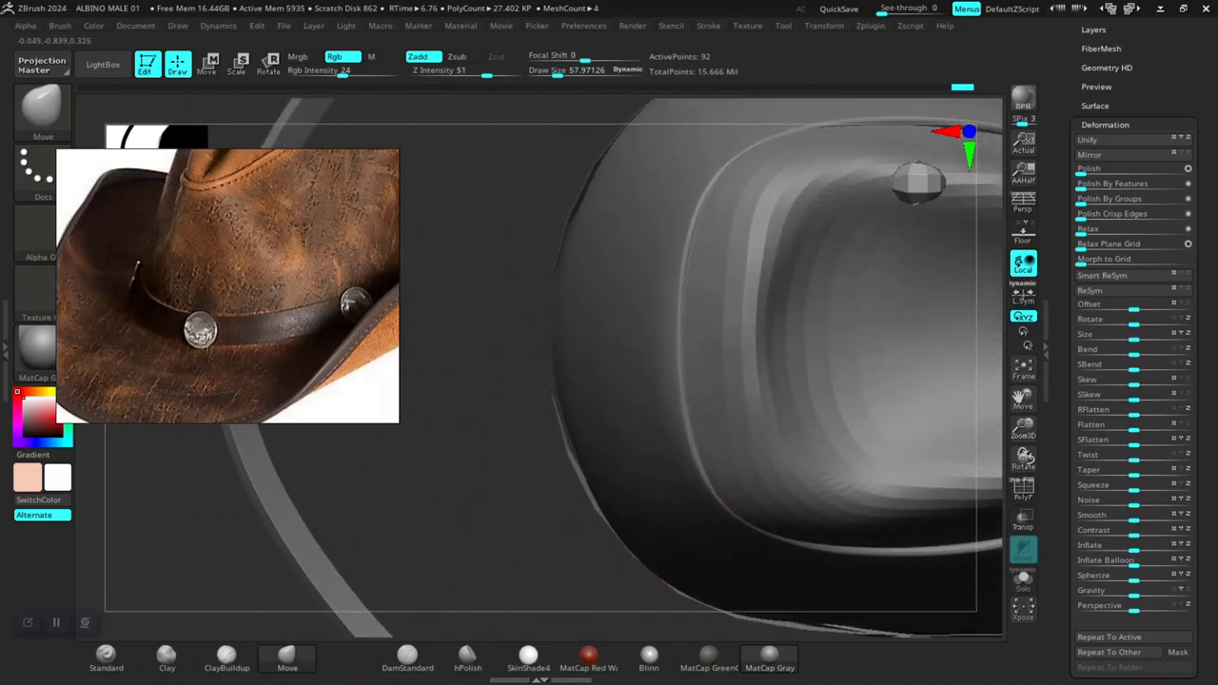
drag(543, 442, 517, 449)
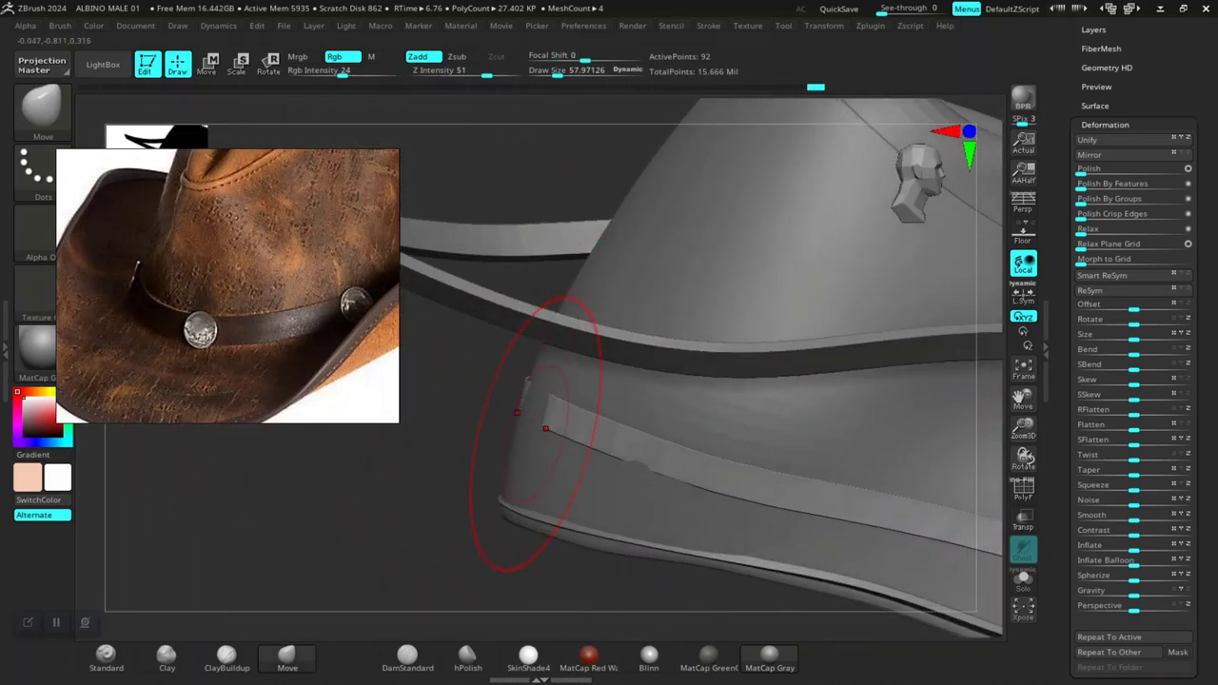
mouse_move(509, 514)
mouse_down()
mouse_move(489, 544)
mouse_move(571, 556)
mouse_up()
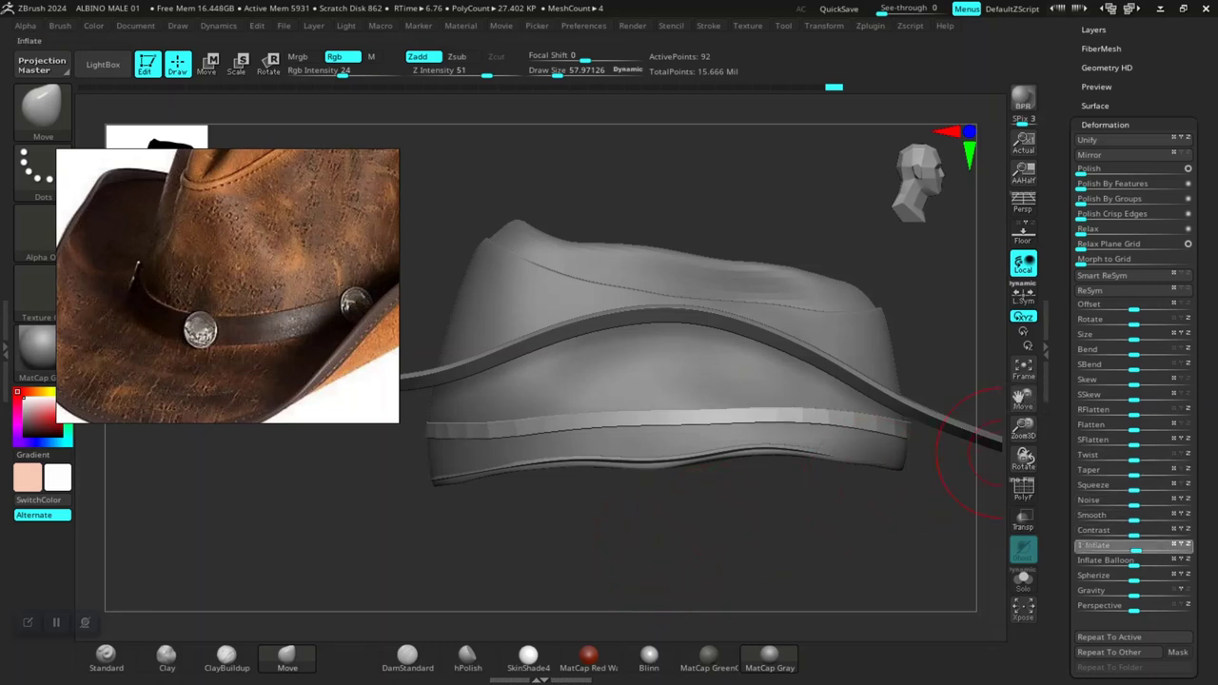
drag(1135, 546, 1171, 546)
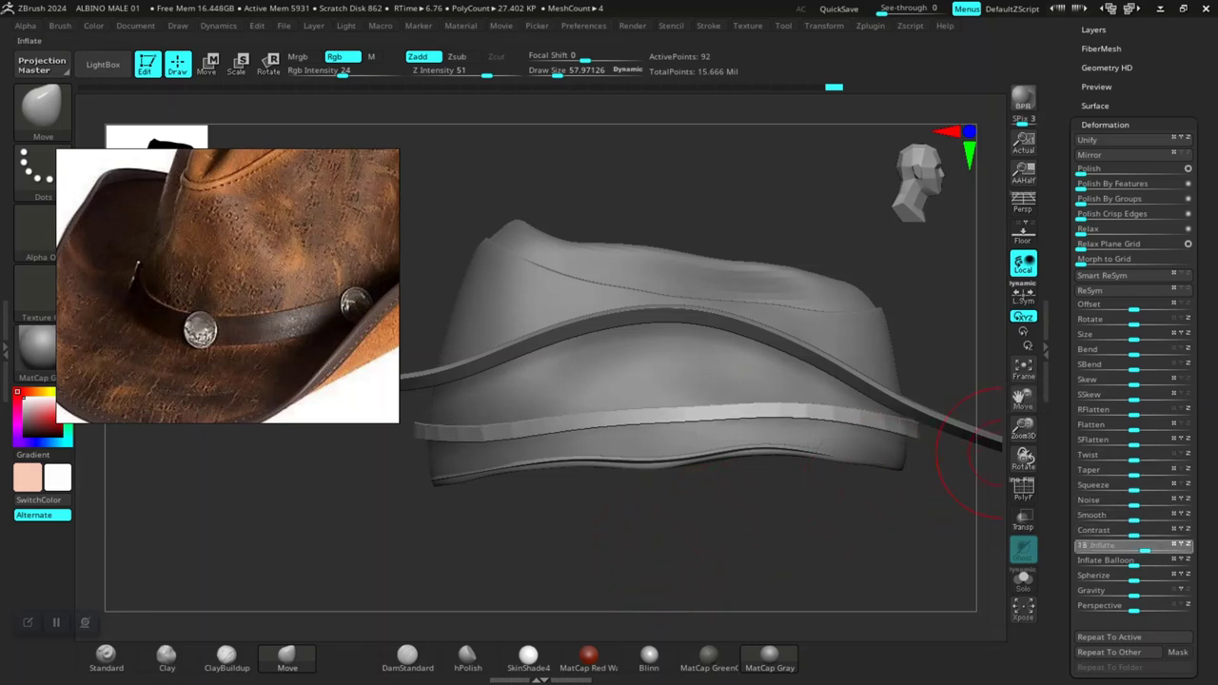
Step: Swell the hat band outward with Deformation > Inflate Balloon
ctrl+click(937, 550)
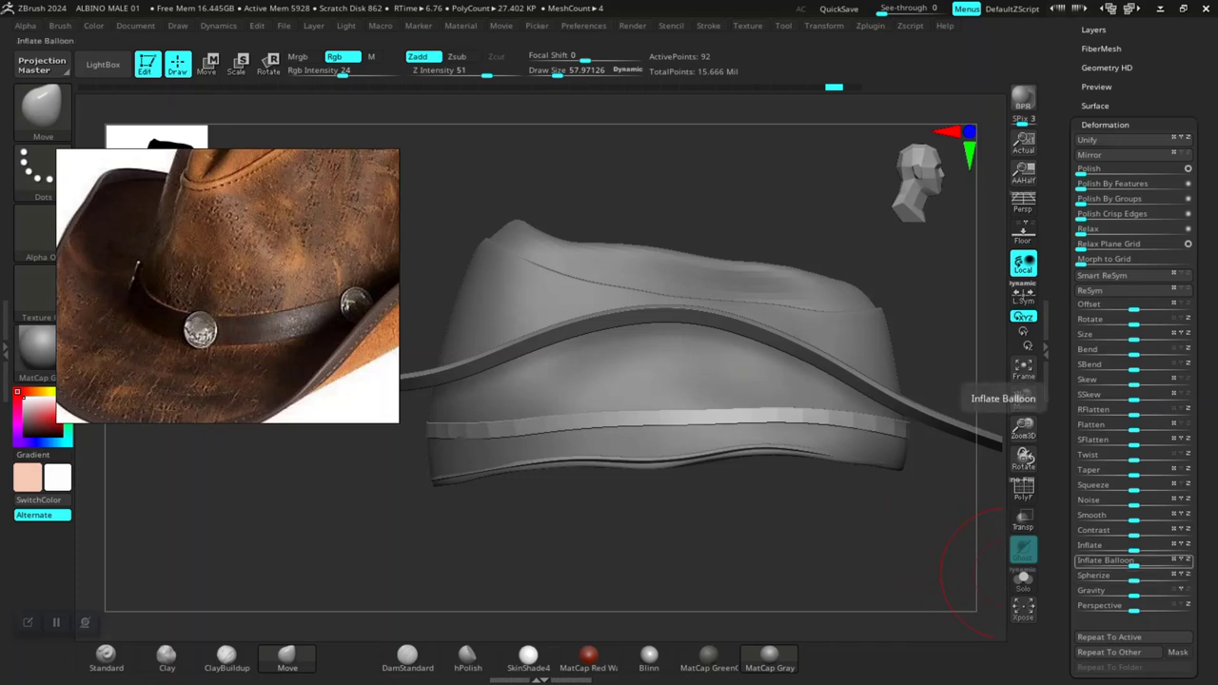
drag(1132, 561, 1143, 561)
ctrl+drag(952, 572, 775, 557)
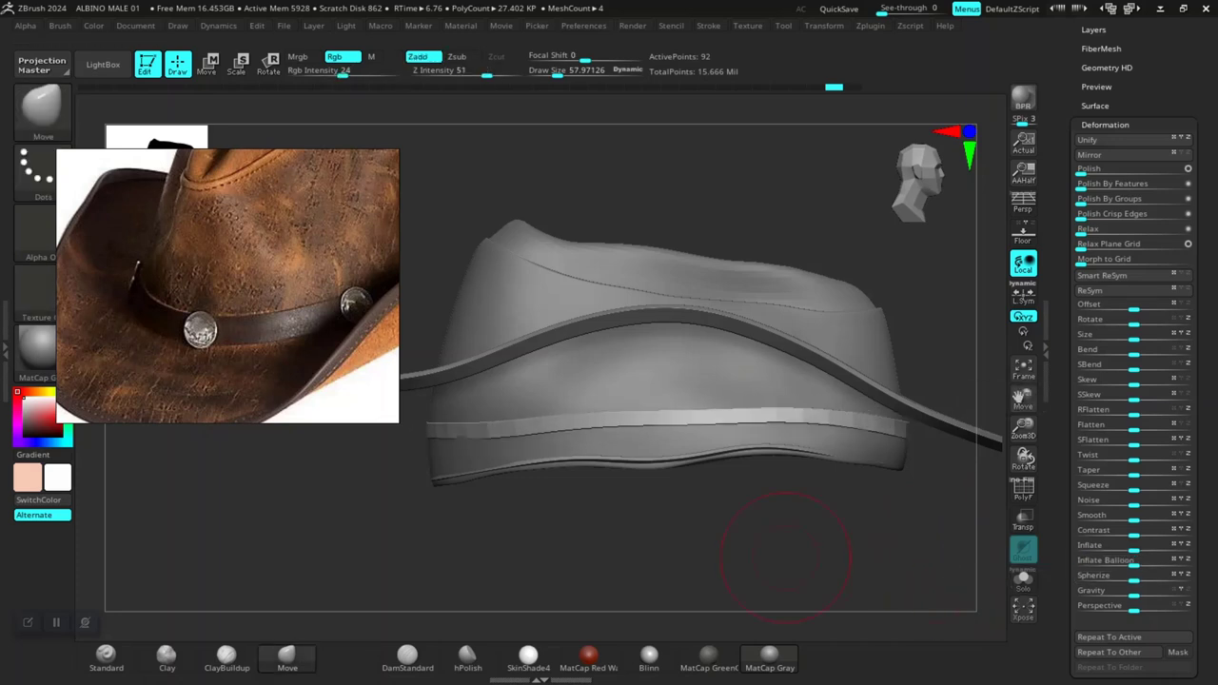
Step: Scale the band up slightly with the gizmo, then isolate the band strip with Solo
key(r)
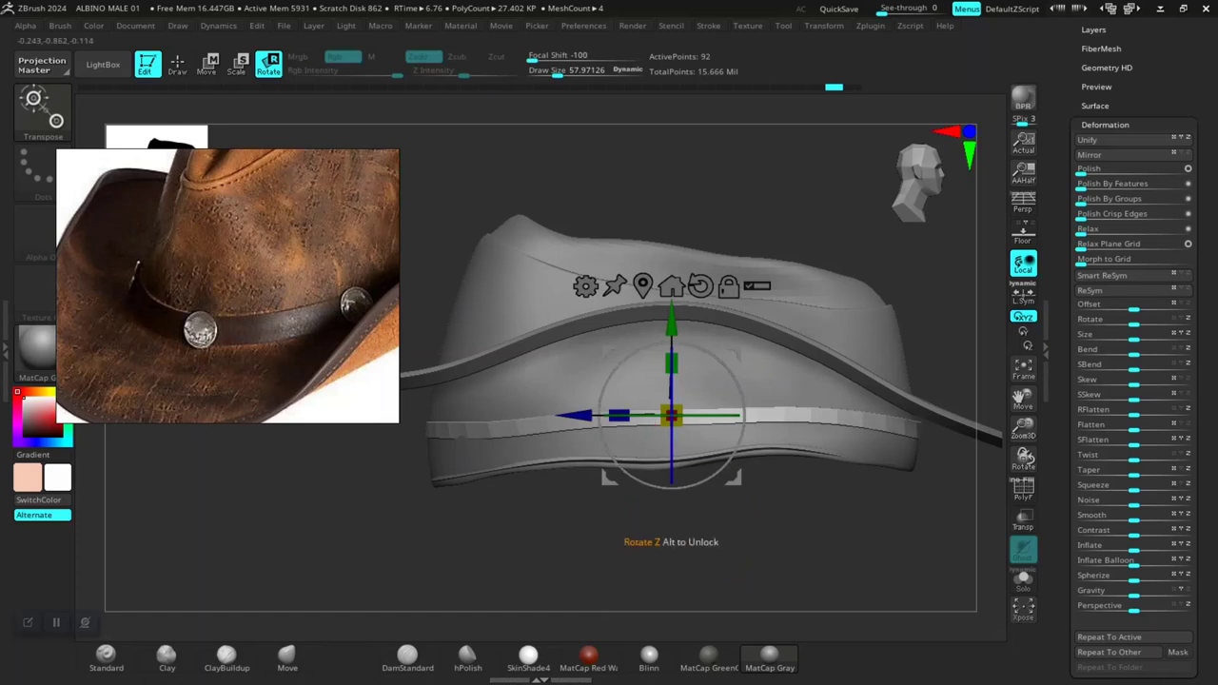
mouse_move(671, 416)
mouse_down()
mouse_move(685, 416)
mouse_move(674, 416)
mouse_up()
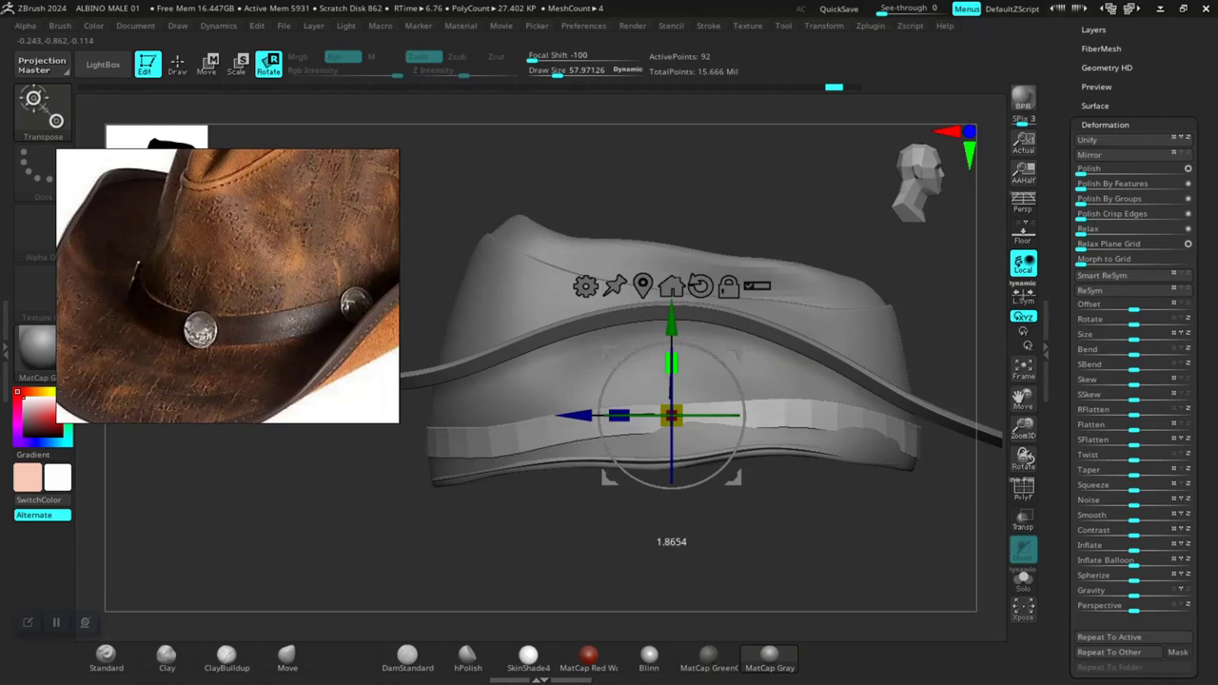
mouse_move(286, 552)
mouse_down()
mouse_move(314, 552)
mouse_move(286, 514)
mouse_move(285, 537)
mouse_move(333, 547)
mouse_up()
drag(608, 360, 607, 343)
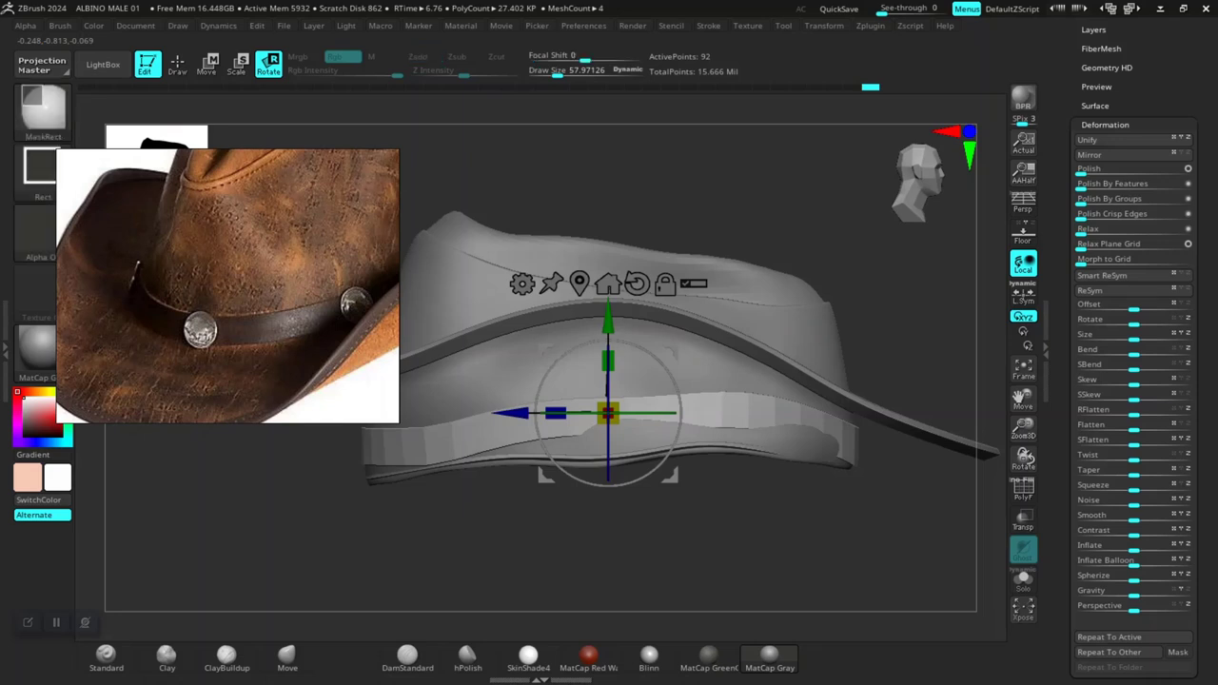
key(q)
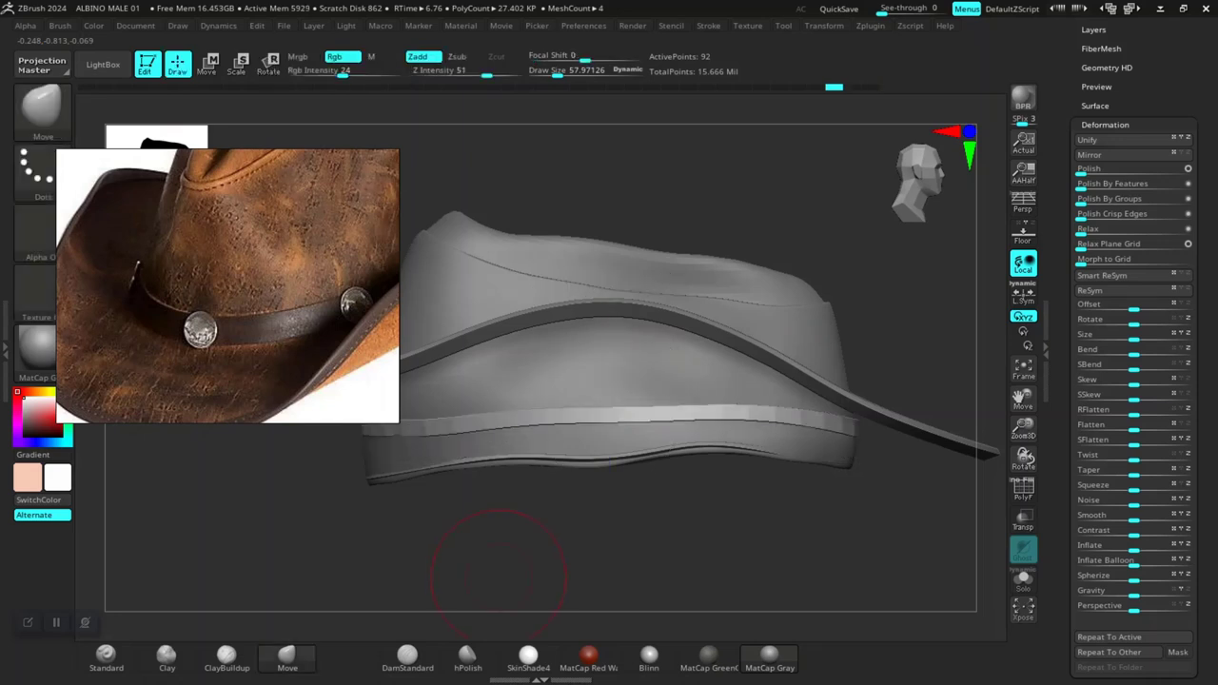
key(alt+s)
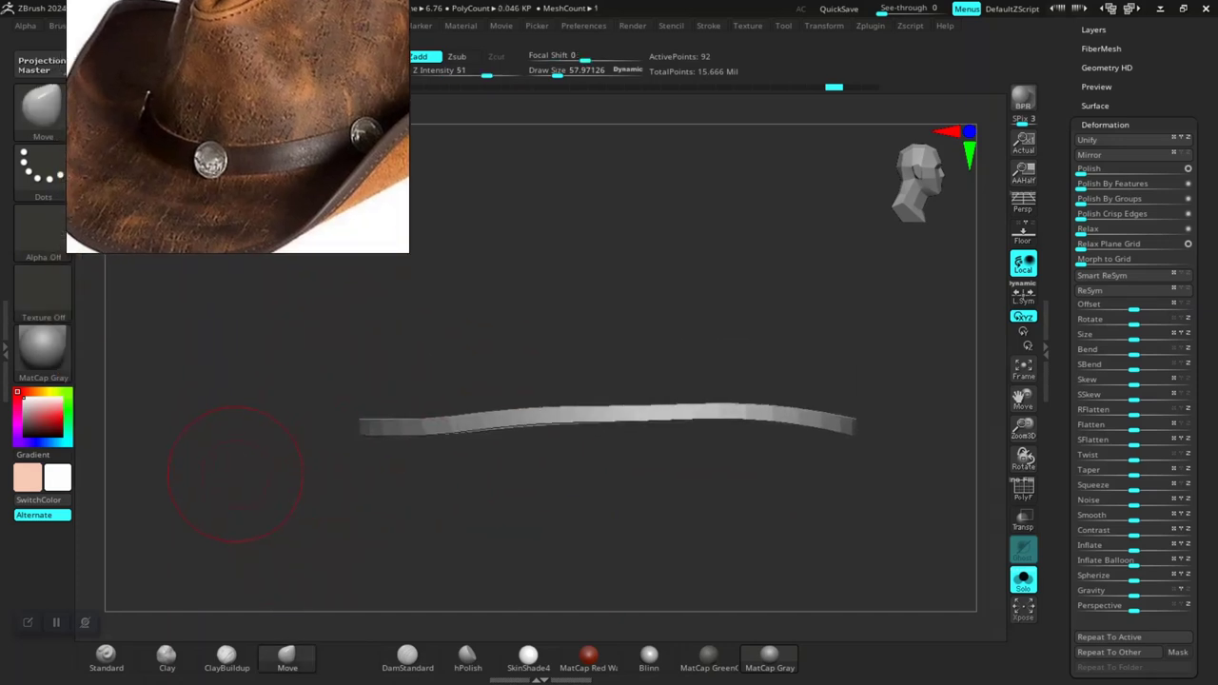
Step: Lasso-mask the area around and beneath the band strip with the MaskLasso brush
ctrl+shift+drag(212, 484, 457, 584)
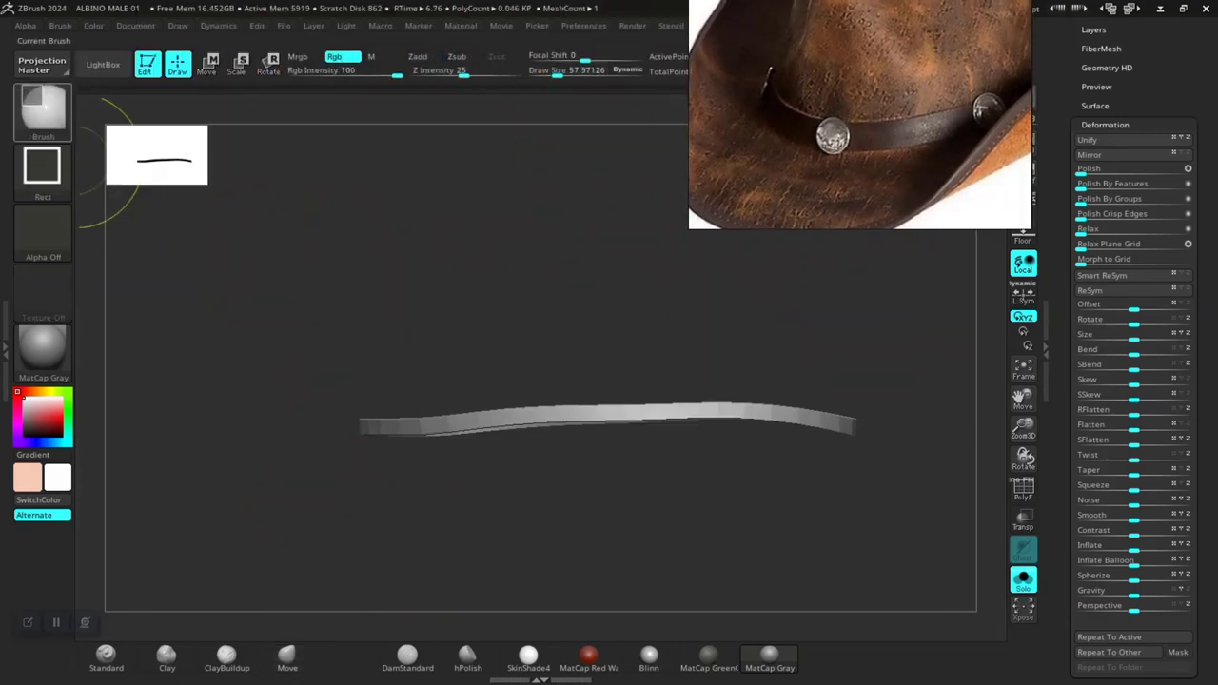
key(ctrl+b)
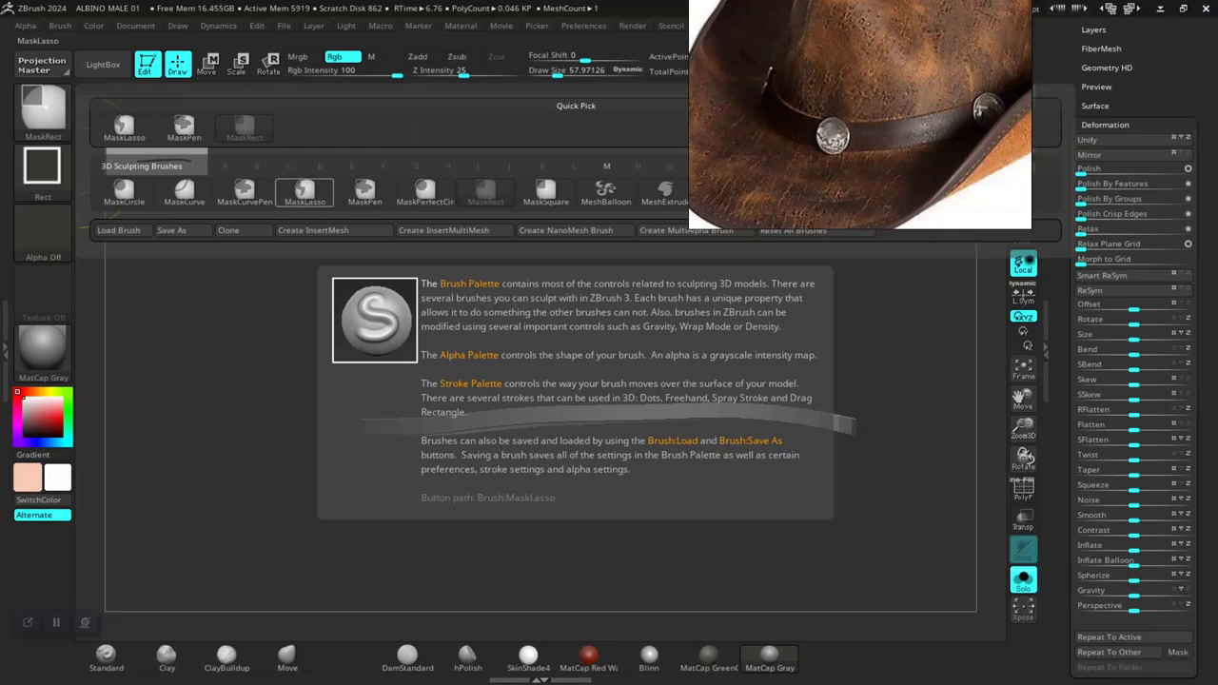
click(304, 190)
mouse_move(200, 502)
mouse_down()
mouse_move(517, 576)
mouse_move(852, 424)
mouse_up()
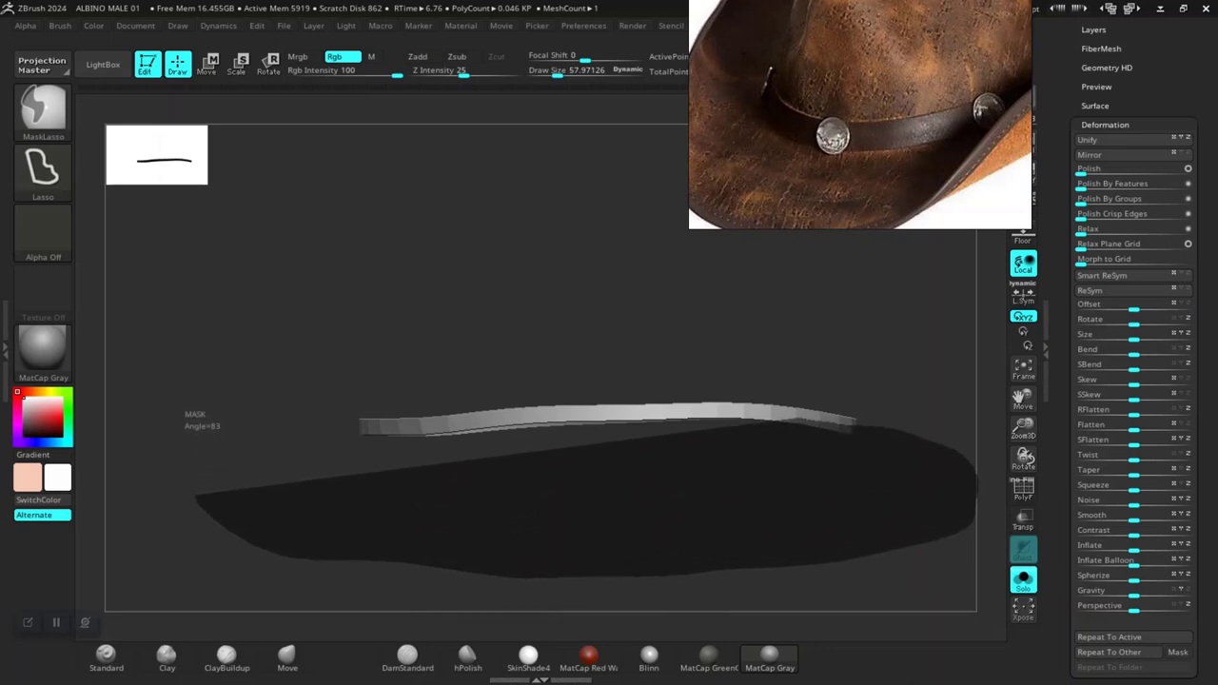
drag(852, 425, 738, 412)
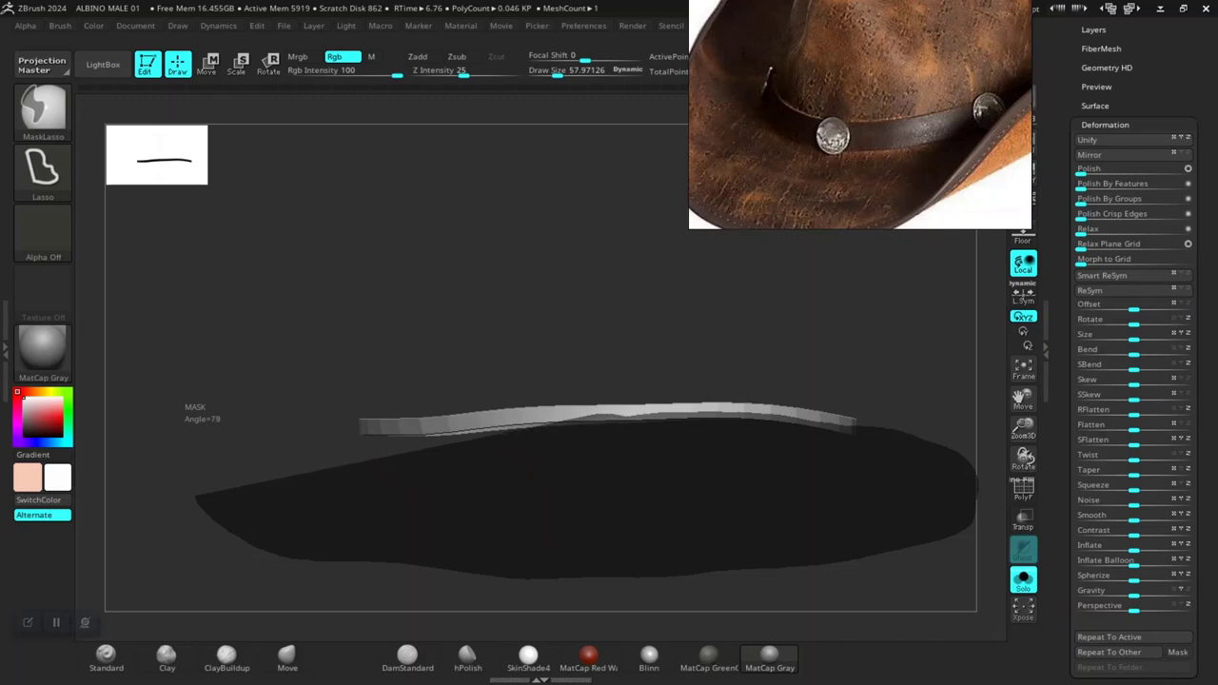
drag(428, 436, 380, 433)
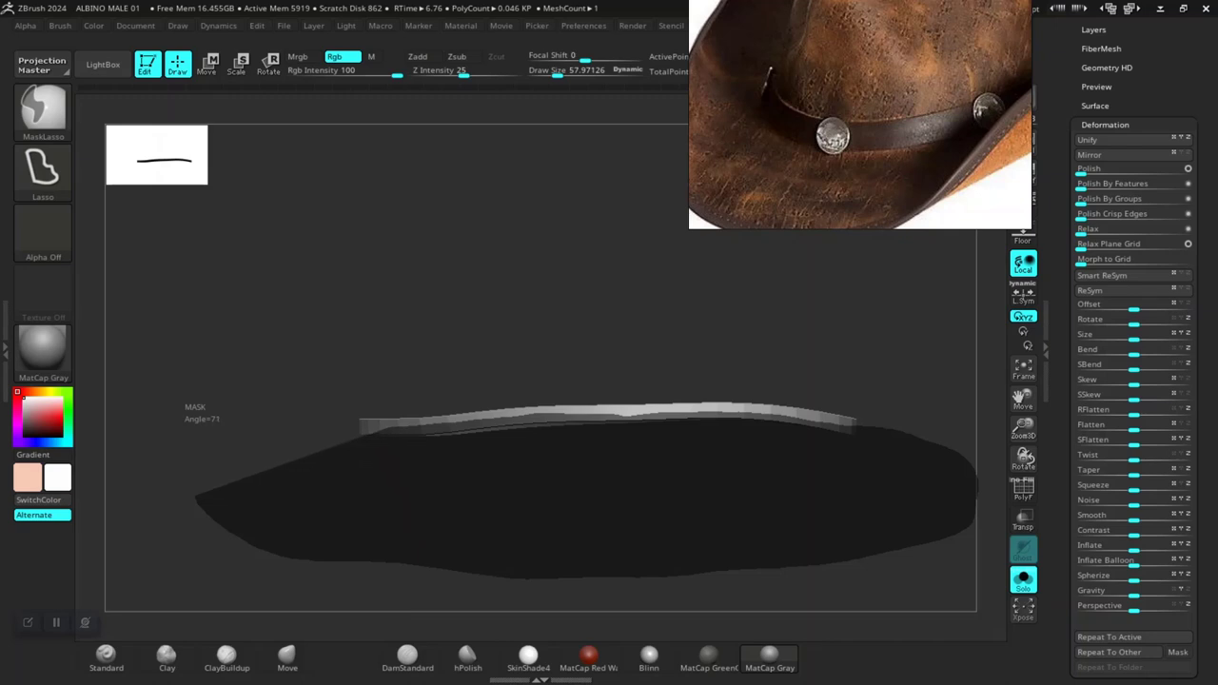
ctrl+drag(194, 498, 196, 496)
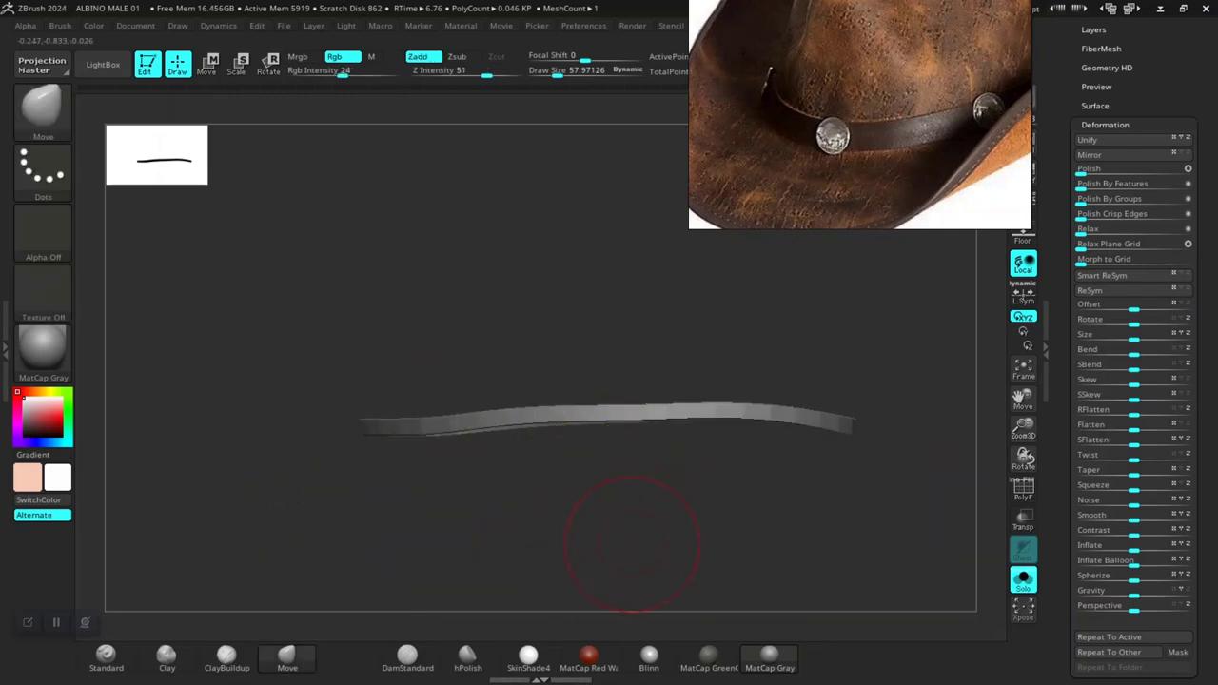
Step: Scale the strip taller along Y, snap to front view, and turn Solo off
key(w)
drag(605, 360, 606, 409)
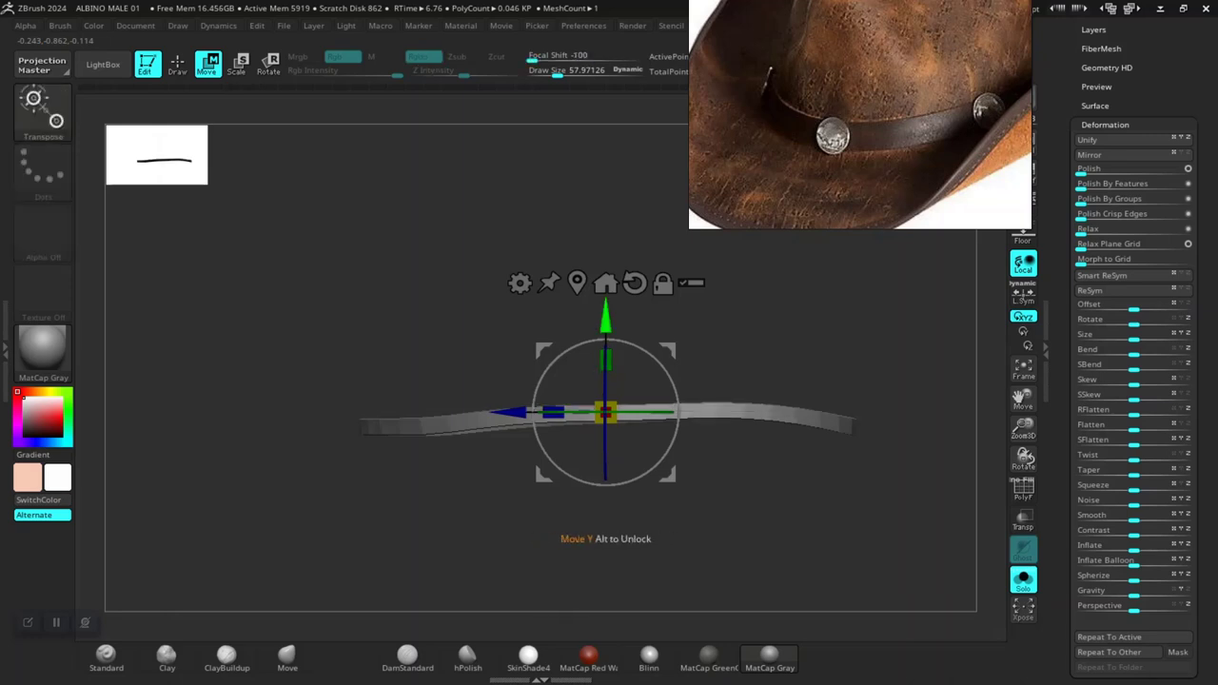
mouse_move(605, 360)
mouse_down()
mouse_move(605, 372)
mouse_move(606, 337)
mouse_up()
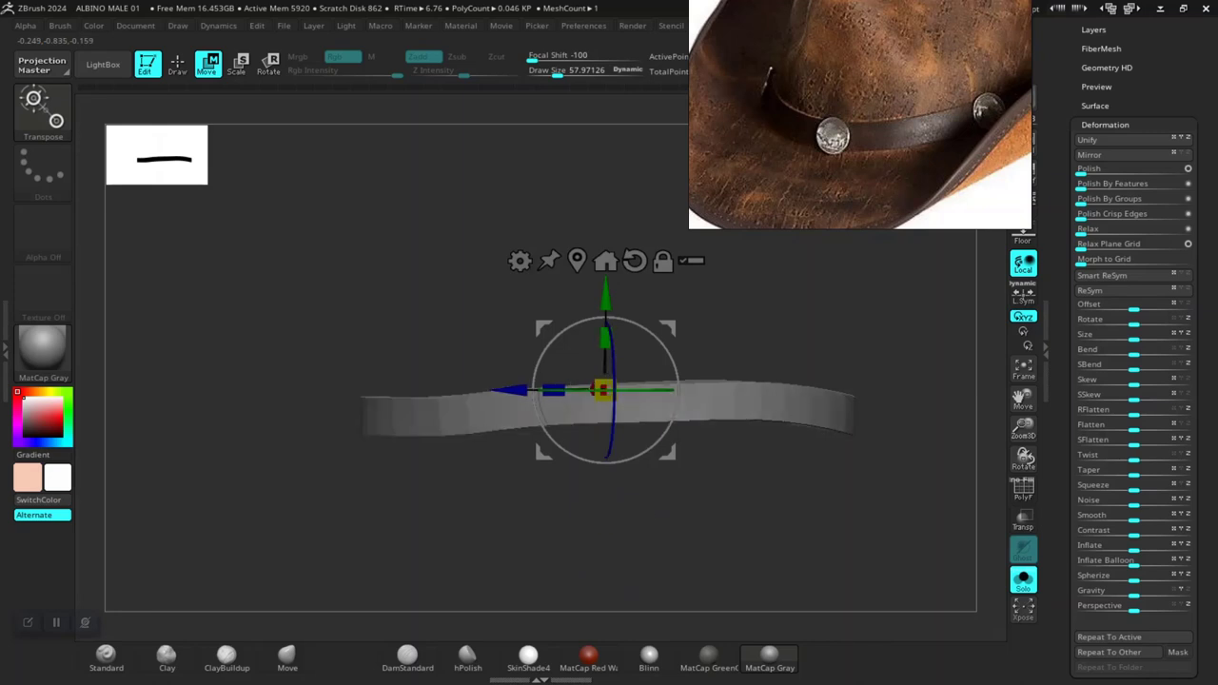
drag(857, 514, 857, 571)
key(shift)
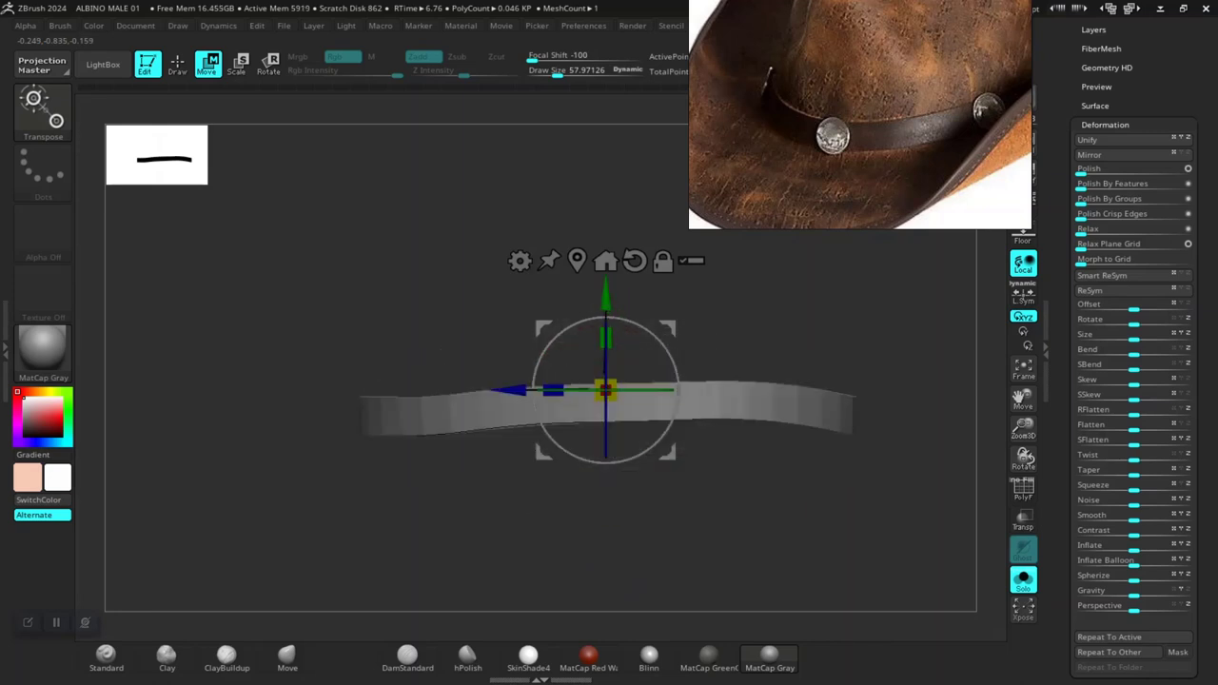
drag(856, 514, 856, 571)
key(shift)
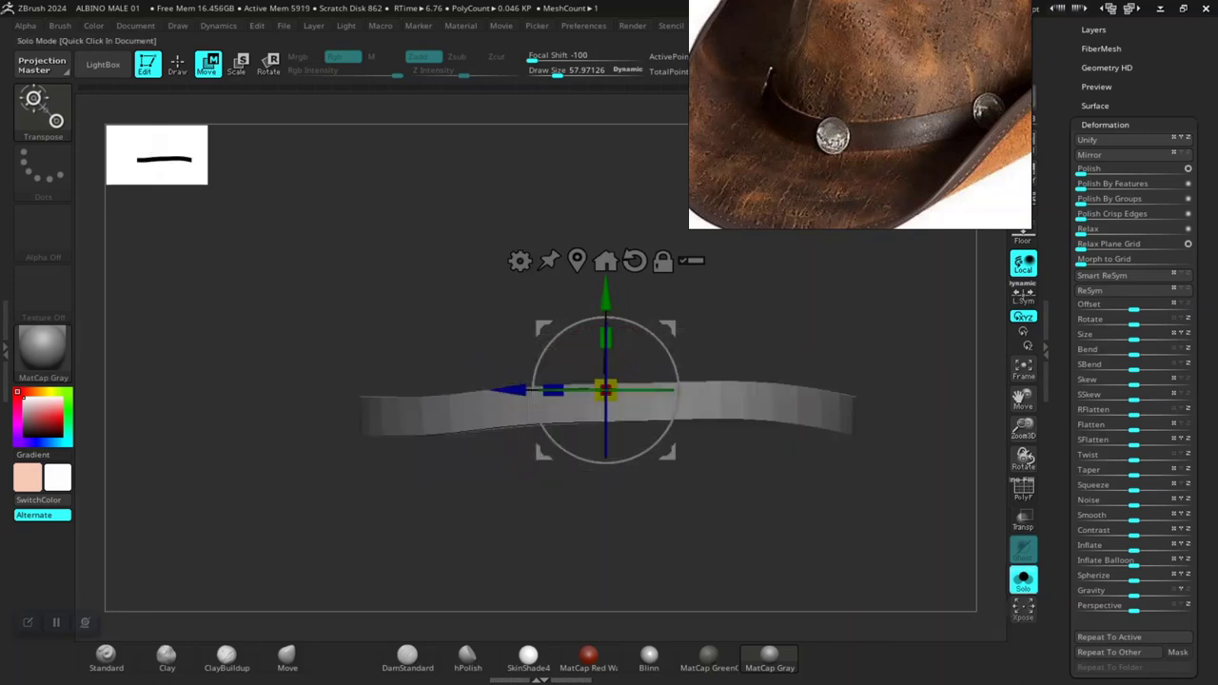
click(1023, 578)
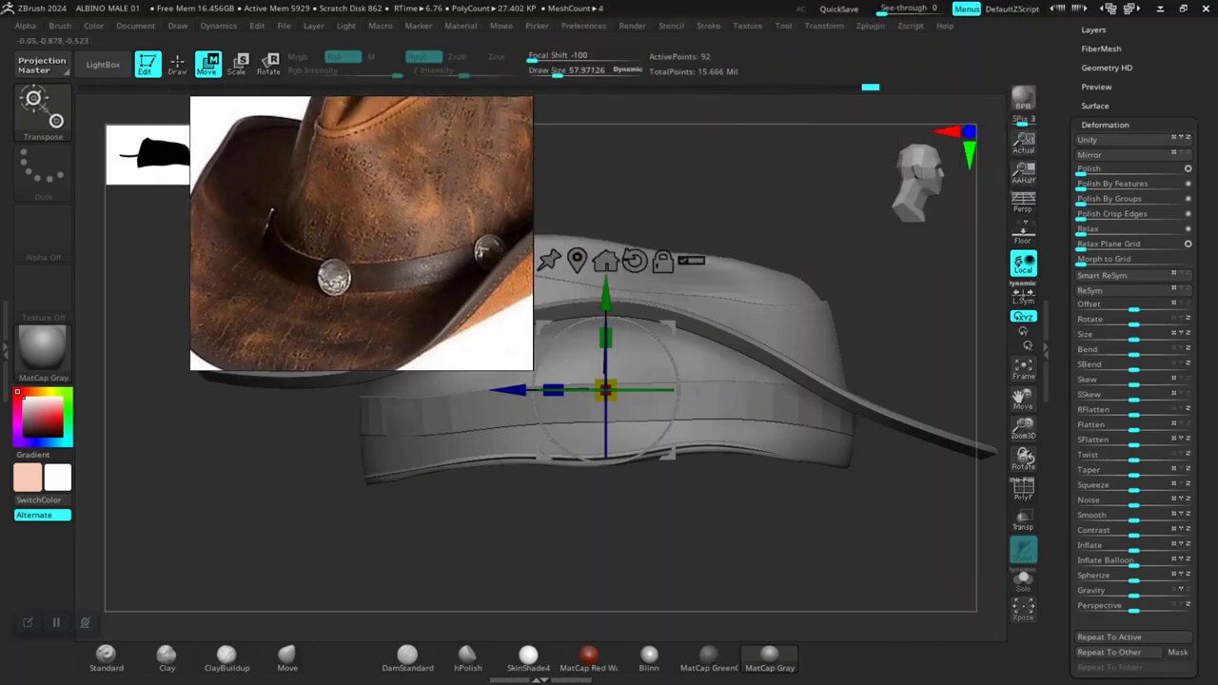
Step: Nudge the band slightly down on the crown, checking it from several angles
drag(856, 533, 666, 533)
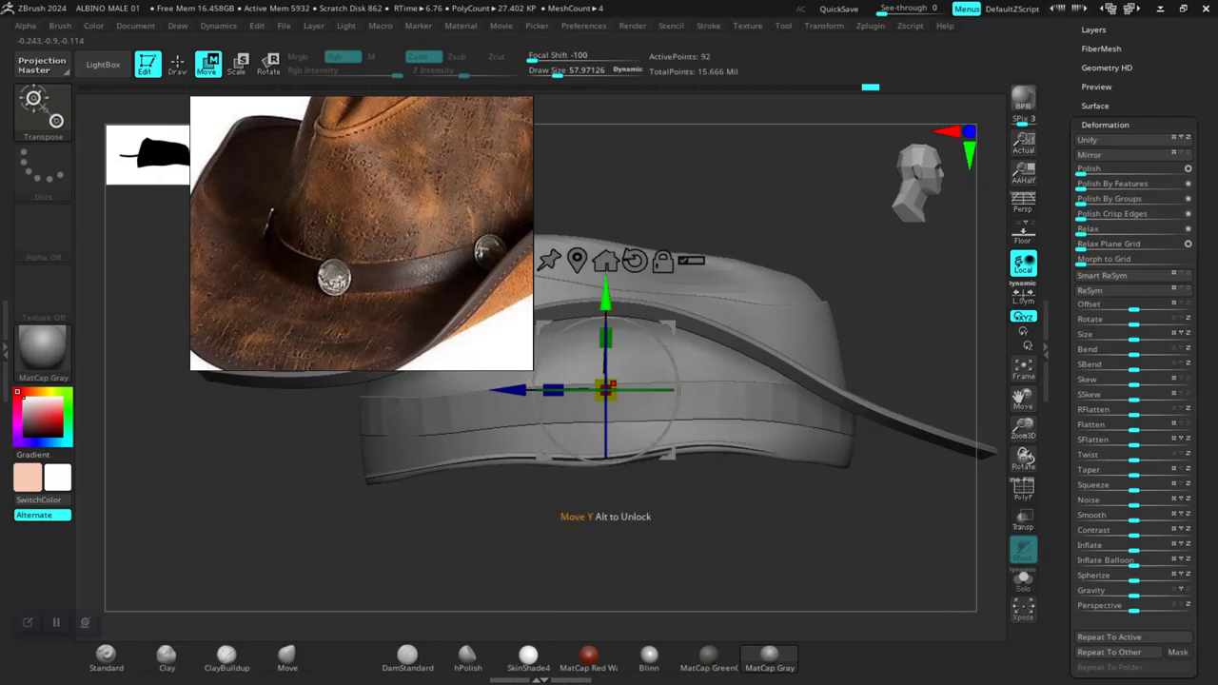
drag(606, 338, 605, 340)
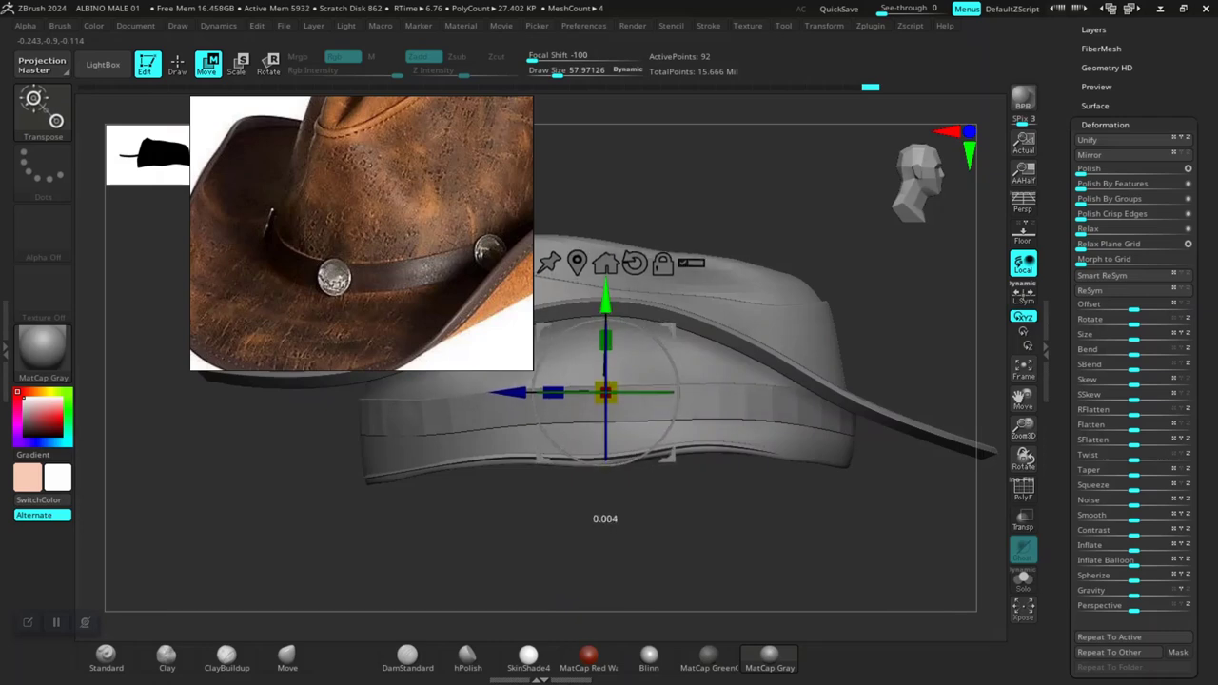
drag(809, 533, 742, 448)
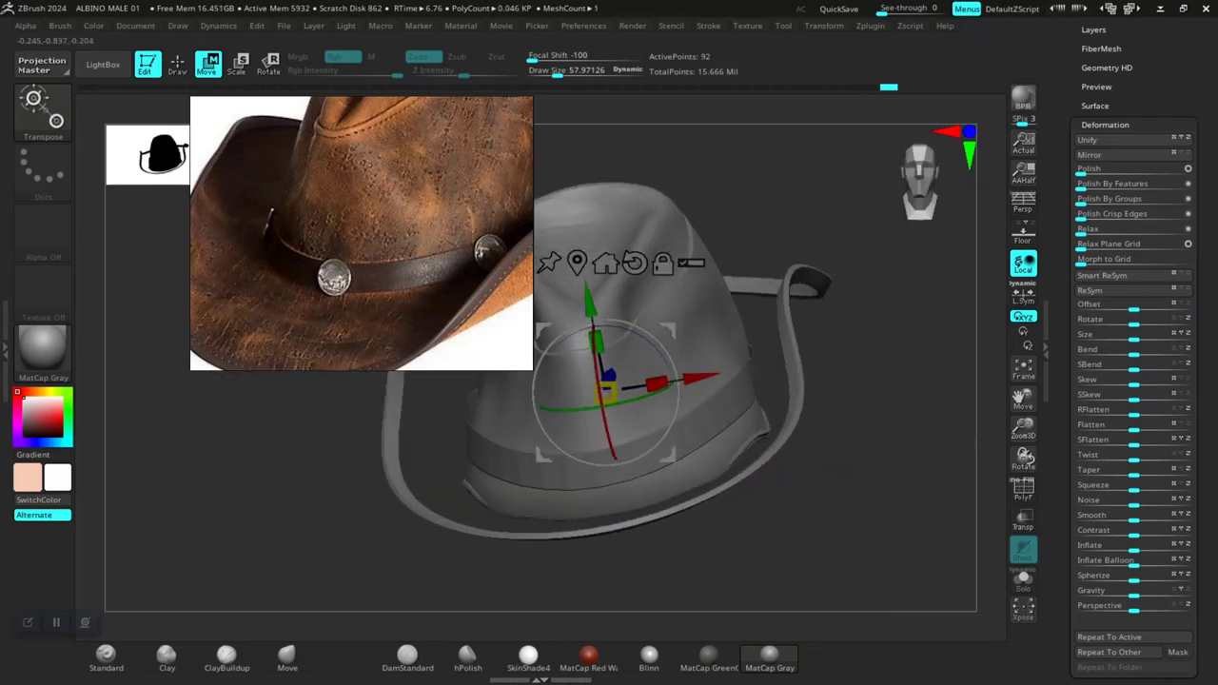
mouse_move(809, 533)
mouse_down()
mouse_move(771, 514)
mouse_move(752, 533)
mouse_move(723, 533)
mouse_move(781, 514)
mouse_up()
drag(361, 233, 307, 196)
mouse_move(809, 533)
mouse_down()
mouse_move(838, 495)
mouse_move(771, 533)
mouse_up()
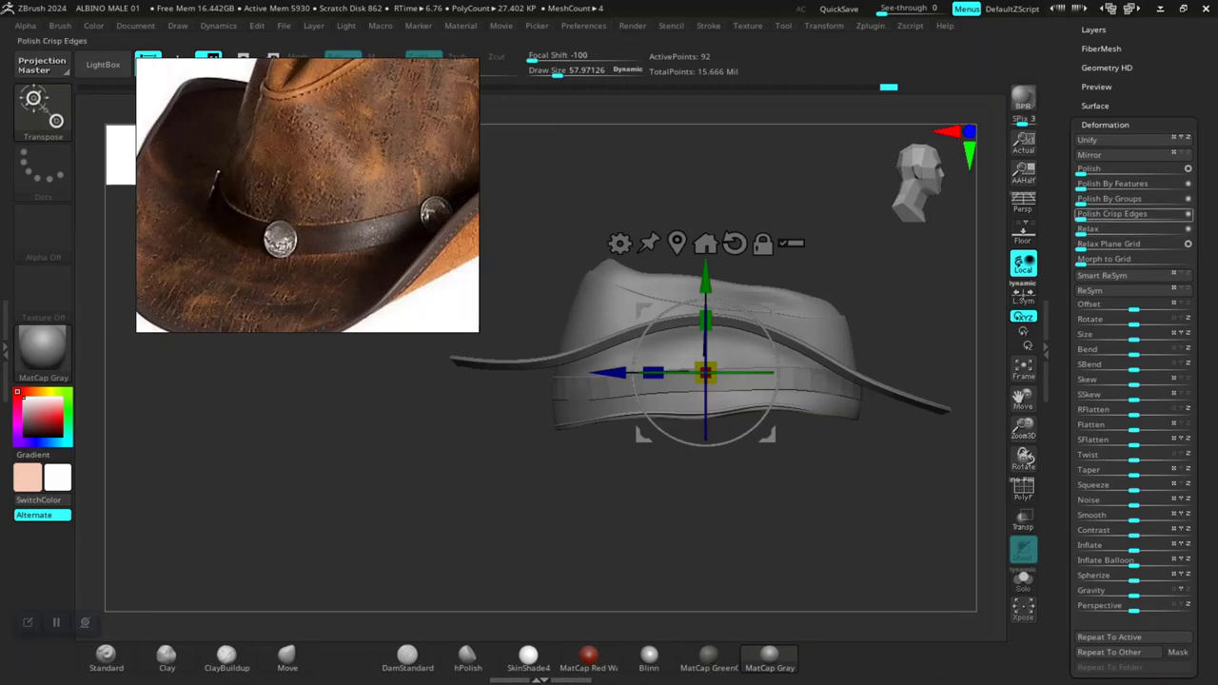
Step: Set Deformation > Polish By Groups to 13 and return to the Move brush
click(1094, 199)
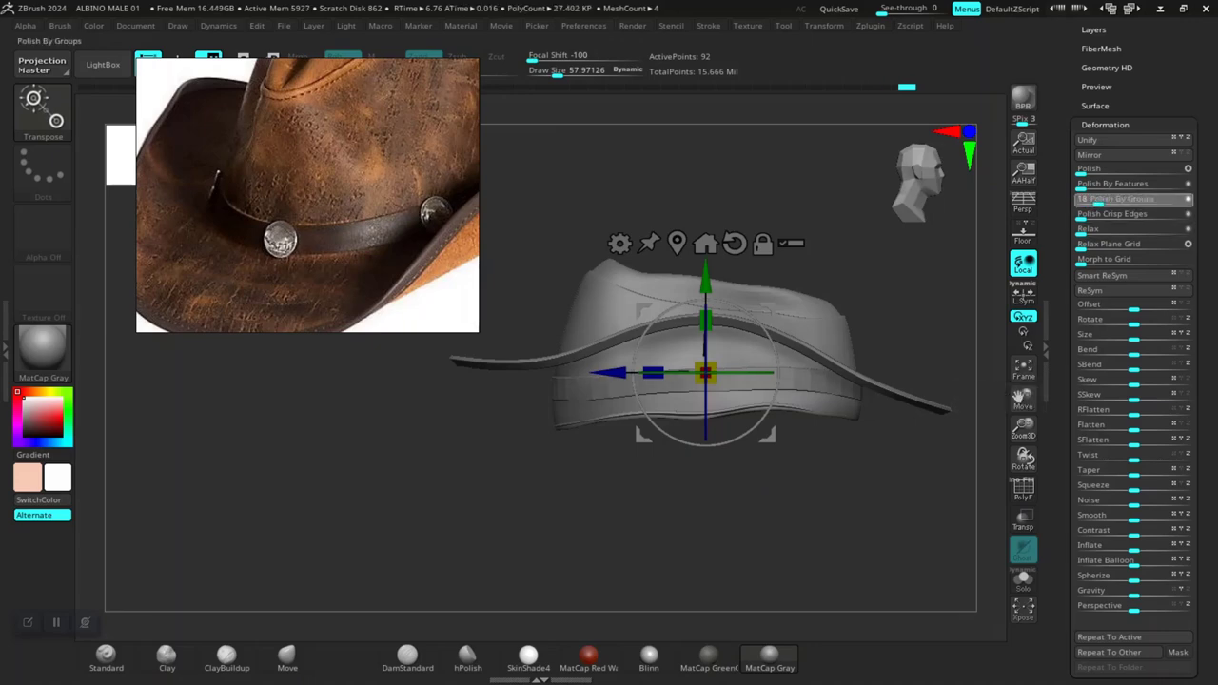
drag(704, 373, 790, 373)
mouse_move(809, 533)
mouse_down()
mouse_move(752, 457)
mouse_move(809, 533)
mouse_move(752, 476)
mouse_up()
key(q)
key(ctrl+z)
Step: Check how the band sits on the crown from above and from the front
drag(571, 547, 568, 583)
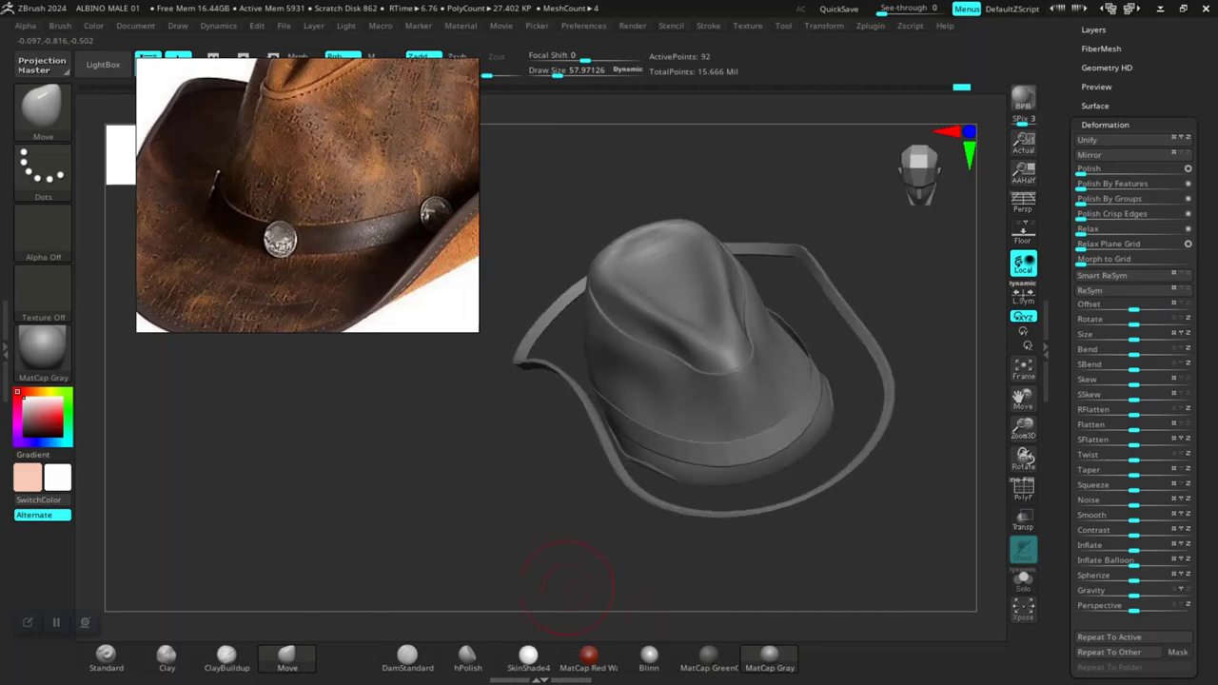
shift+drag(390, 505, 298, 638)
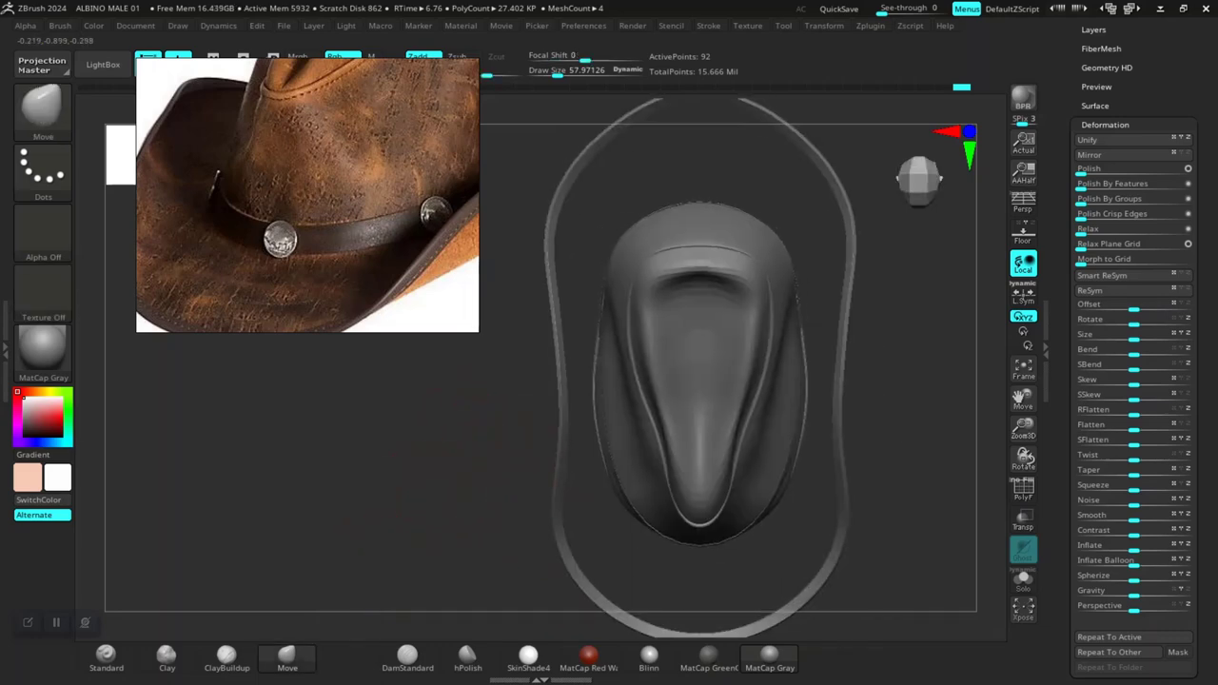
scroll(705, 361, up, 5)
mouse_move(298, 490)
mouse_down()
mouse_move(257, 476)
mouse_move(326, 520)
mouse_move(350, 509)
mouse_up()
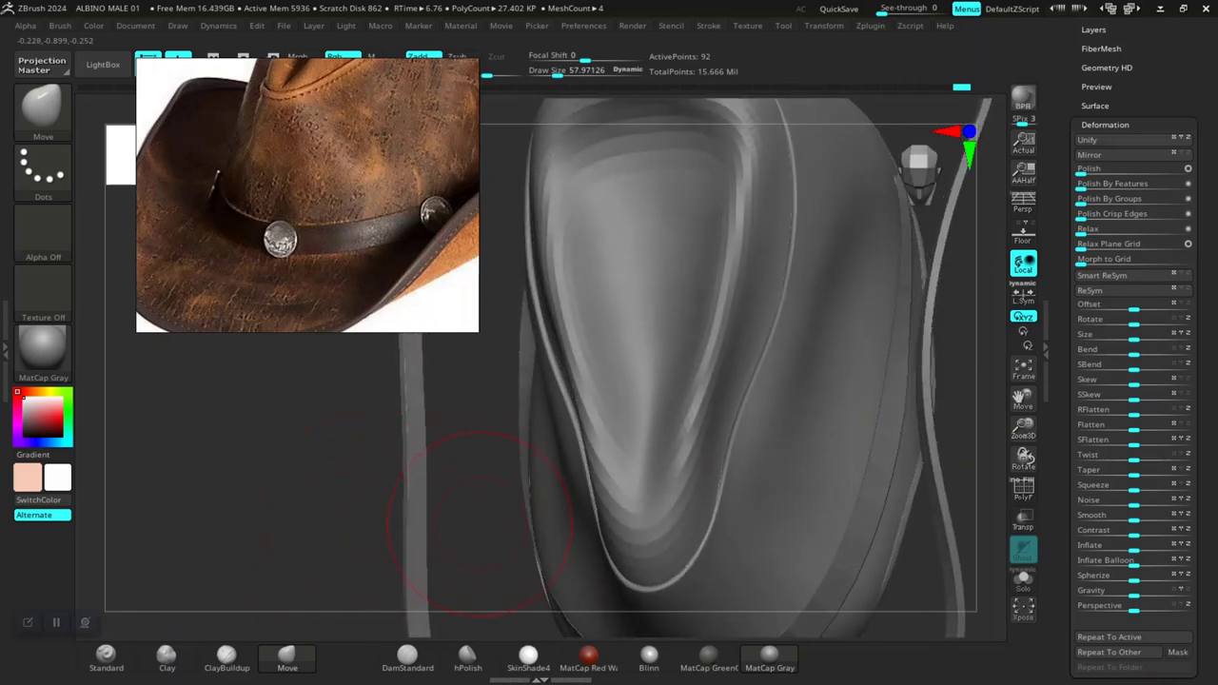
drag(519, 461, 522, 492)
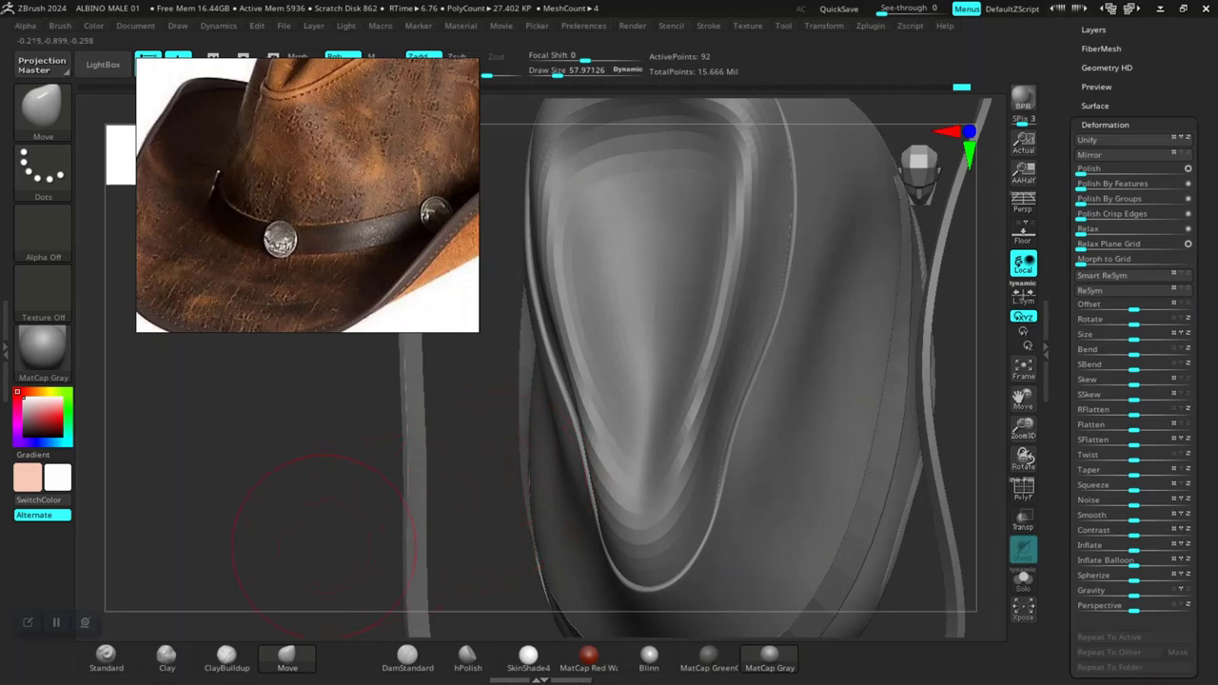
mouse_move(324, 542)
mouse_down()
mouse_move(533, 461)
mouse_move(531, 512)
mouse_up()
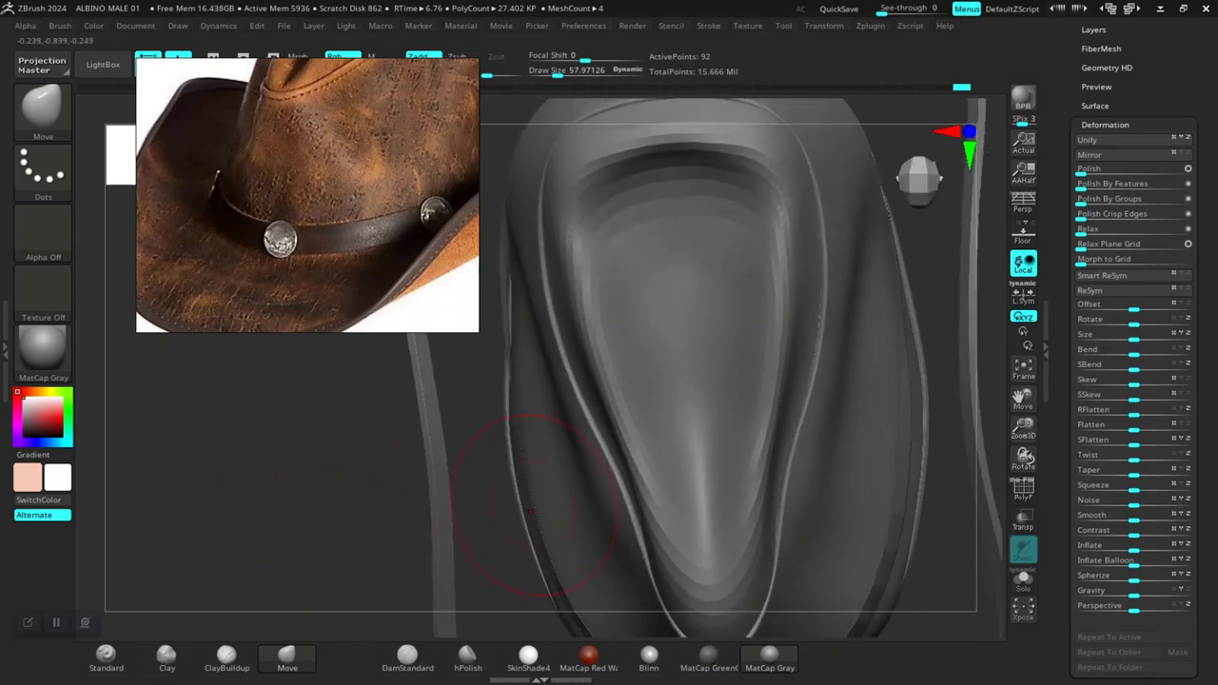
drag(352, 609, 356, 509)
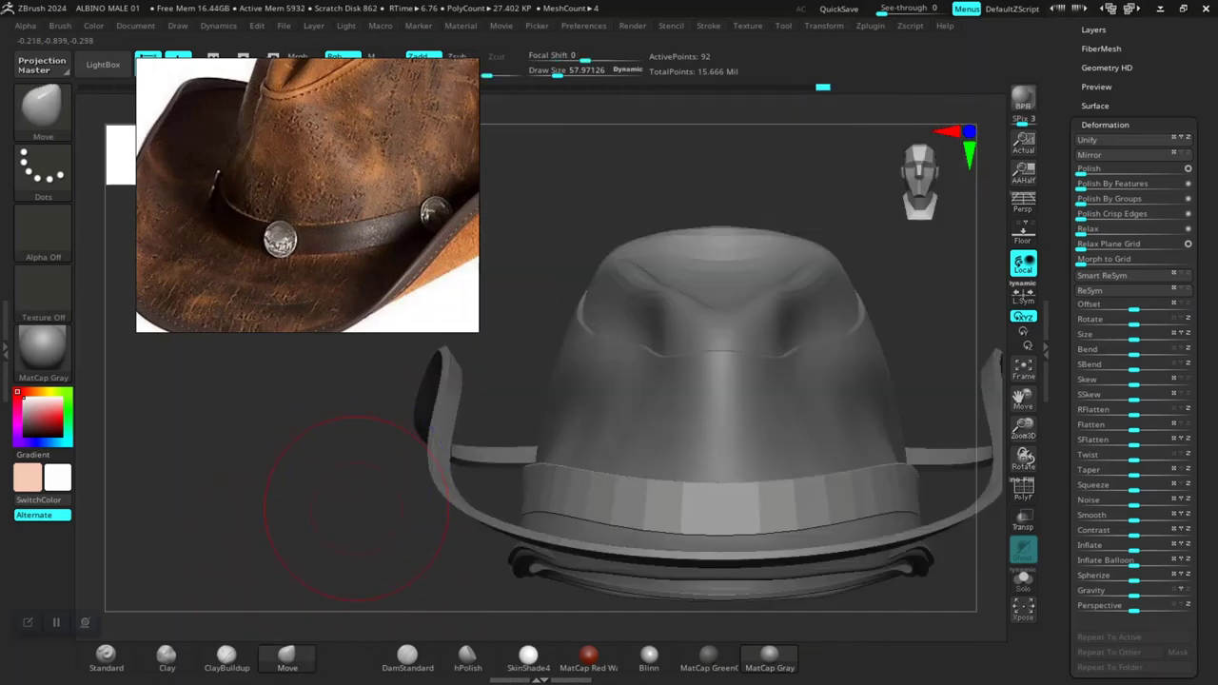
Step: Alternate between the Transpose gizmo and Move brush while checking the band from side and top
key(w)
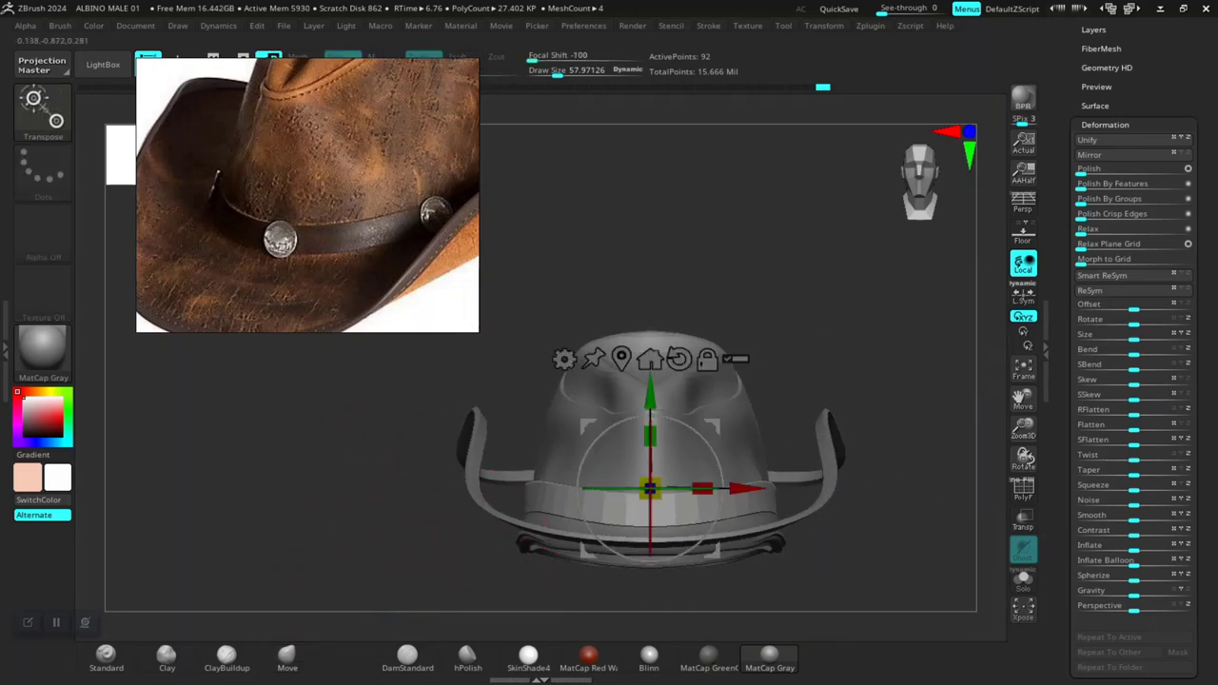
drag(395, 538, 495, 533)
shift+drag(796, 484, 679, 513)
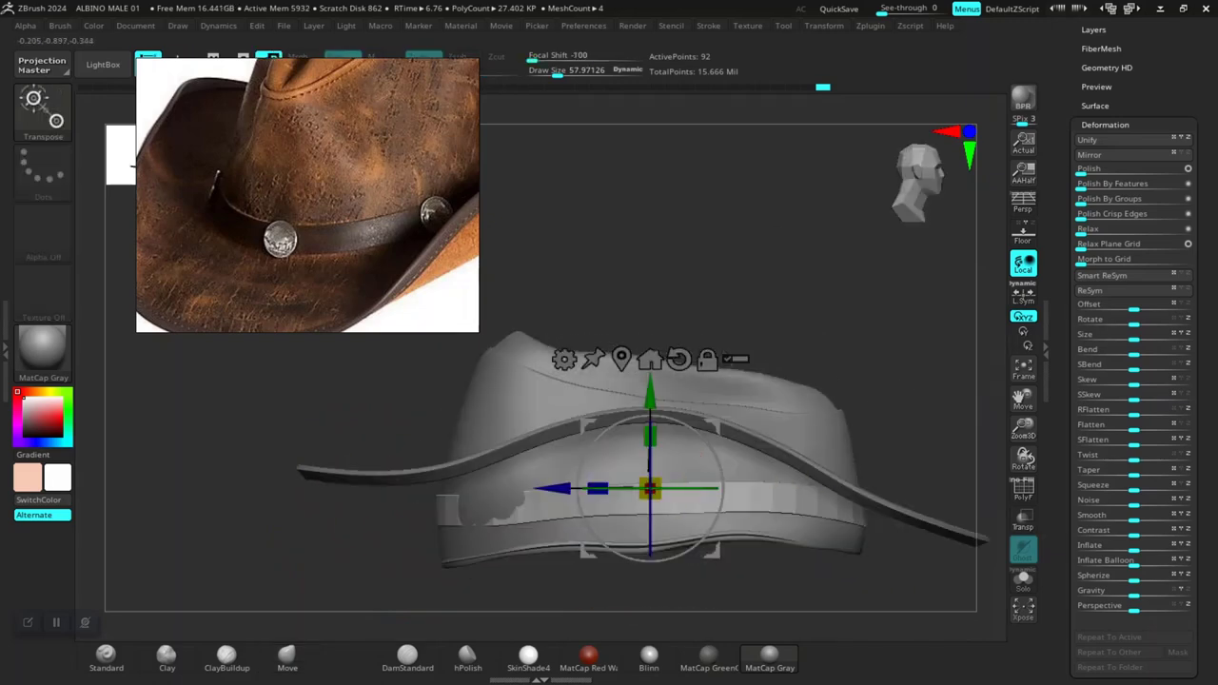
key(q)
drag(984, 381, 892, 502)
drag(864, 476, 838, 514)
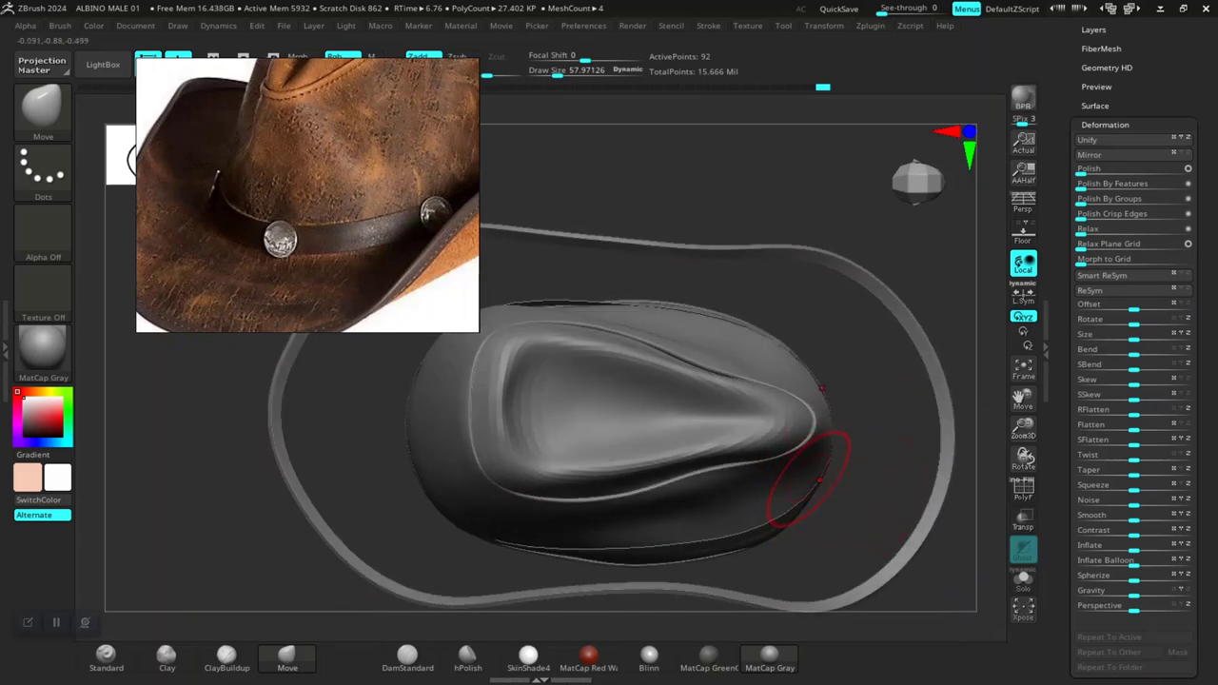
mouse_move(835, 519)
mouse_down()
mouse_move(609, 509)
mouse_move(653, 517)
mouse_up()
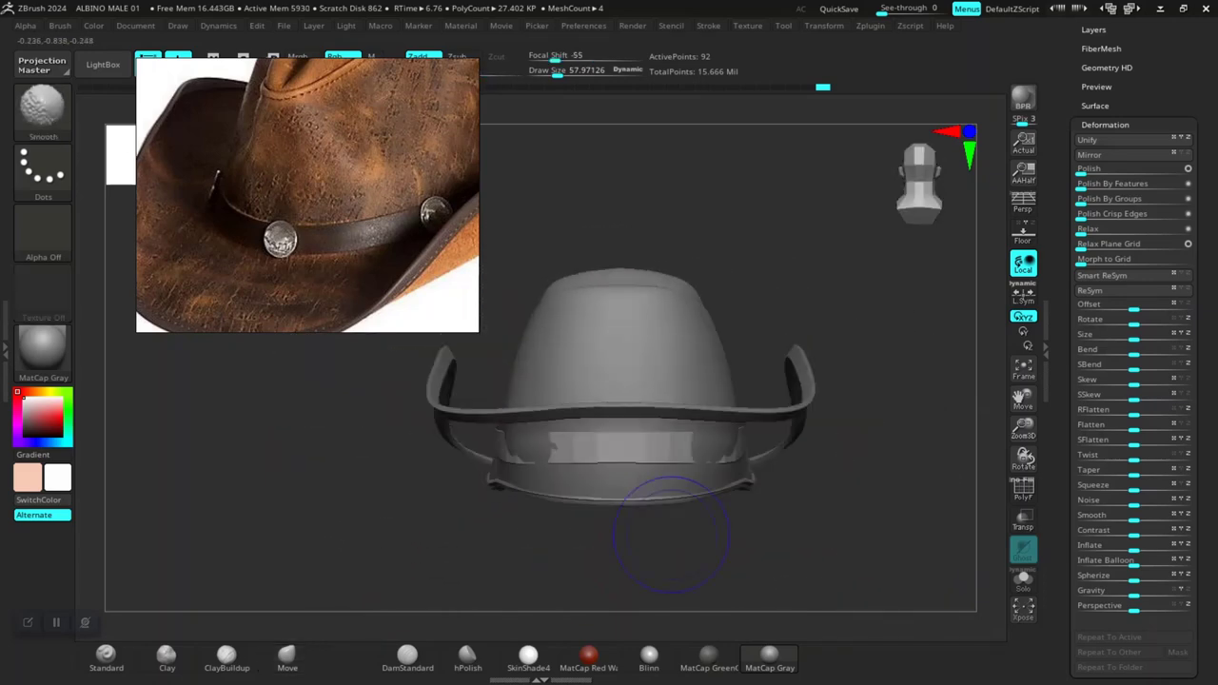
mouse_move(714, 452)
mouse_down()
mouse_move(843, 463)
mouse_move(843, 400)
mouse_up()
drag(702, 449, 704, 381)
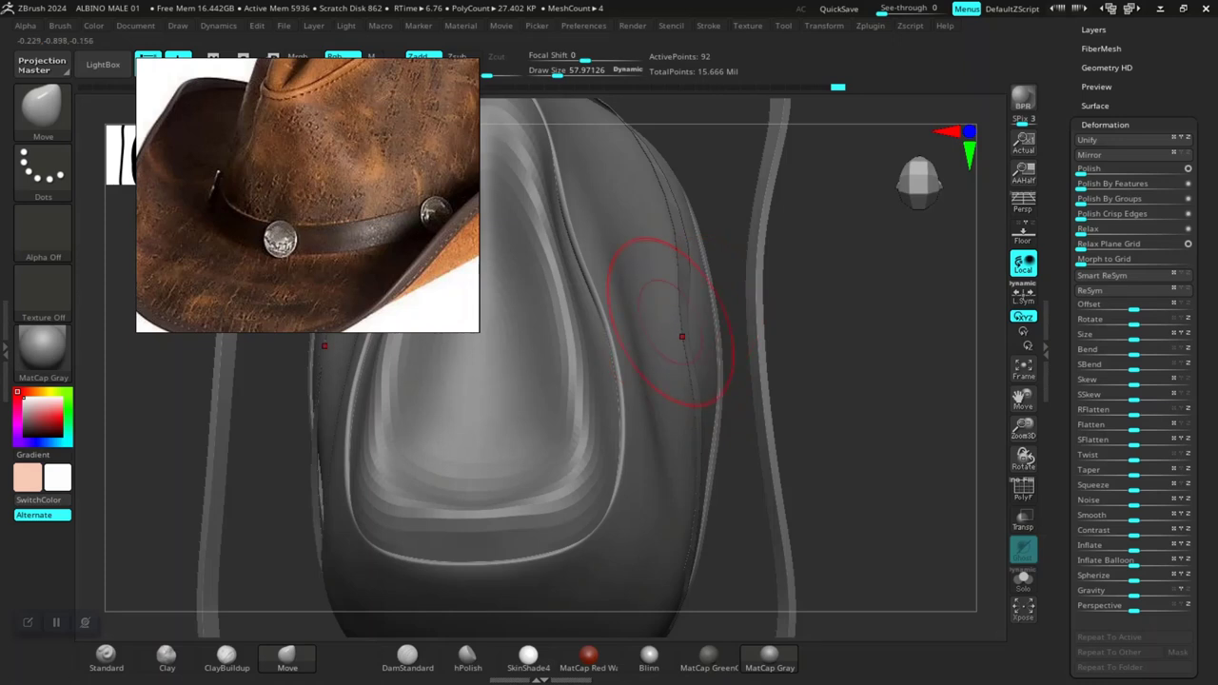
Step: Scale the band down slightly to about 0.99 and recheck it from front and top
key(shift)
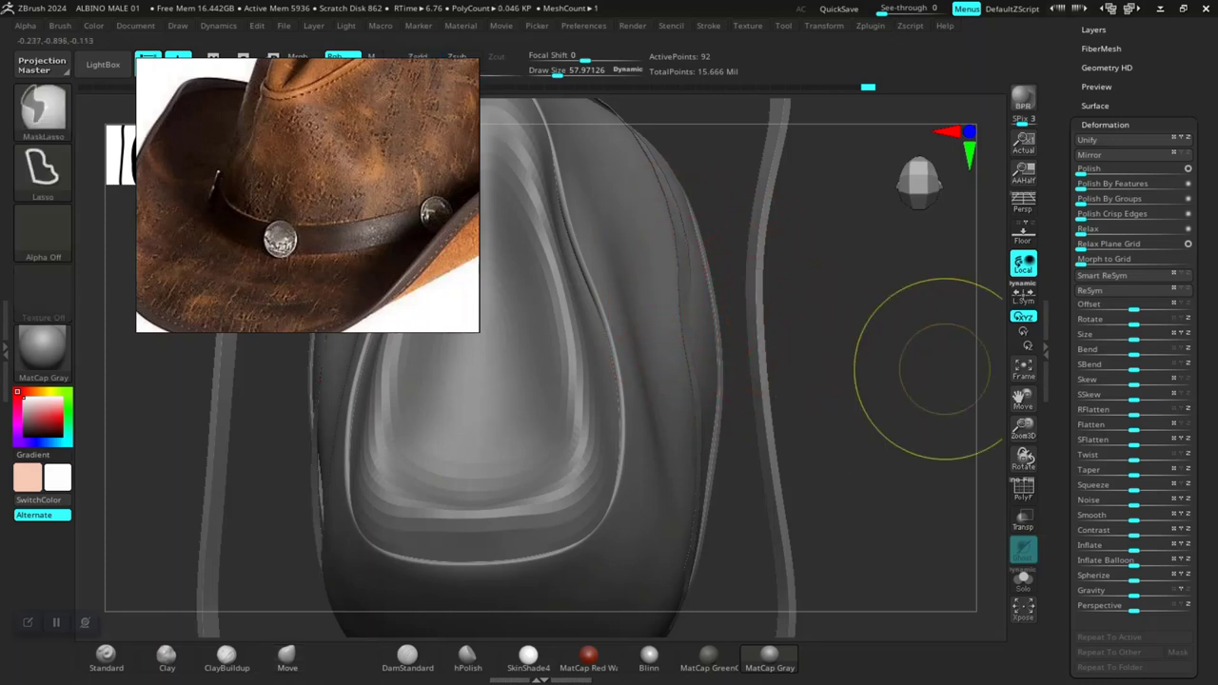
key(w)
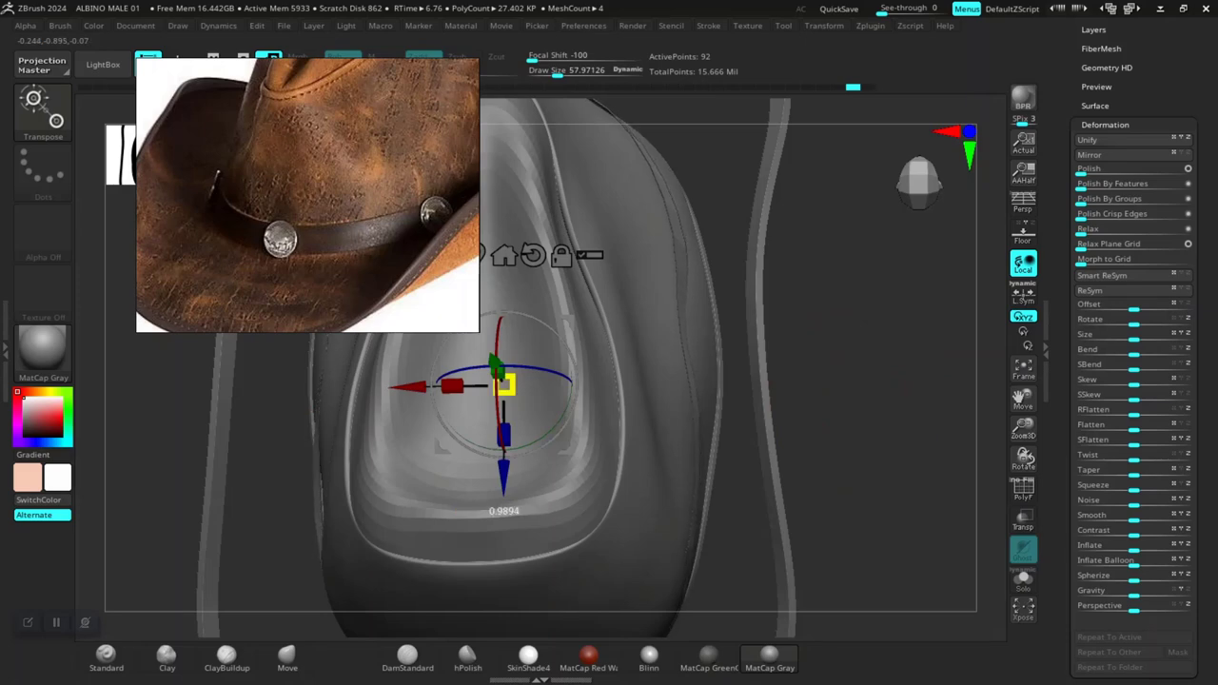
click(919, 176)
mouse_move(856, 542)
mouse_down()
mouse_move(772, 512)
mouse_move(824, 476)
mouse_up()
key(q)
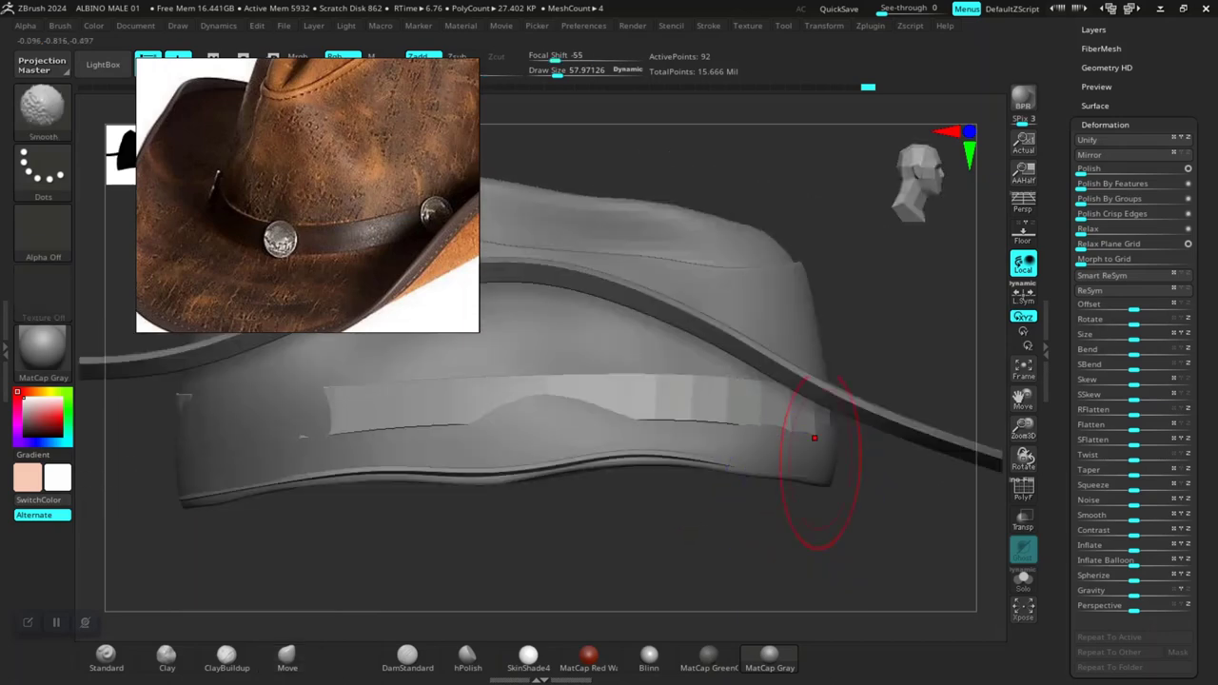
mouse_move(898, 299)
mouse_down()
mouse_move(837, 307)
mouse_move(653, 273)
mouse_up()
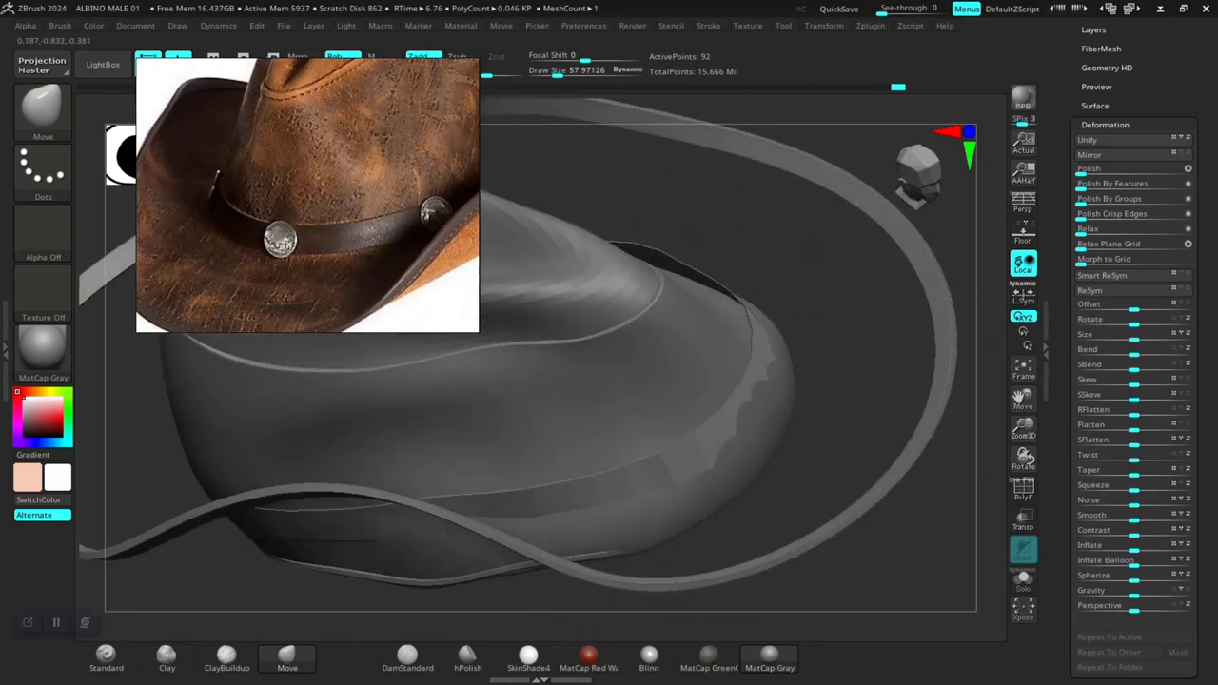
Step: Smooth the band surface and pull the brim upward on the right side
mouse_move(781, 285)
mouse_down()
mouse_move(843, 285)
mouse_move(824, 418)
mouse_move(789, 503)
mouse_move(762, 400)
mouse_move(820, 459)
mouse_move(834, 504)
mouse_move(809, 490)
mouse_move(828, 491)
mouse_move(802, 505)
mouse_move(789, 476)
mouse_move(803, 435)
mouse_up()
key(shift+f)
key(shift+f)
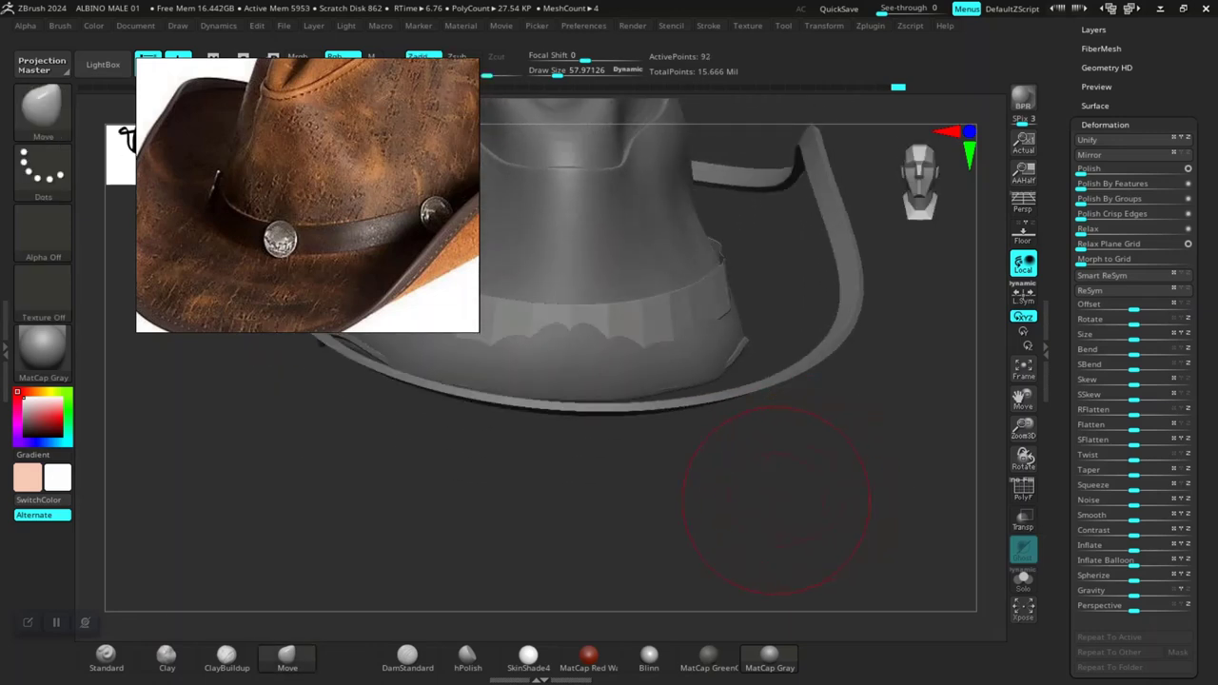
mouse_move(789, 476)
mouse_down()
mouse_move(734, 517)
mouse_move(809, 500)
mouse_up()
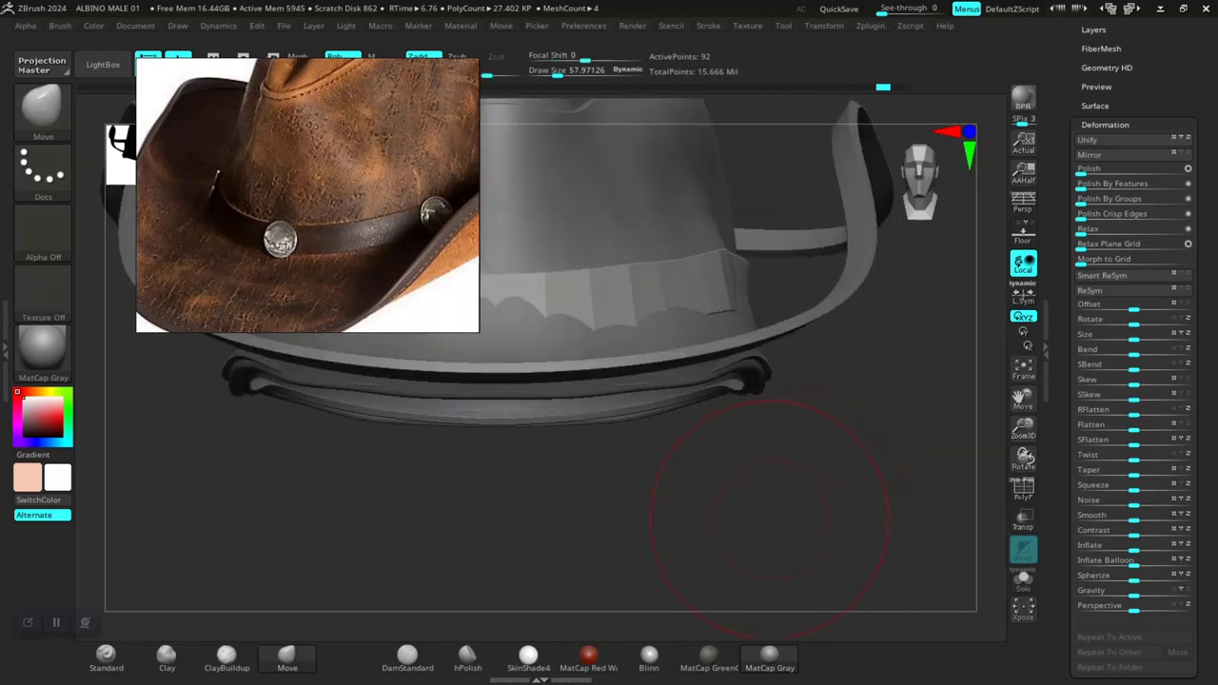
drag(721, 530, 677, 483)
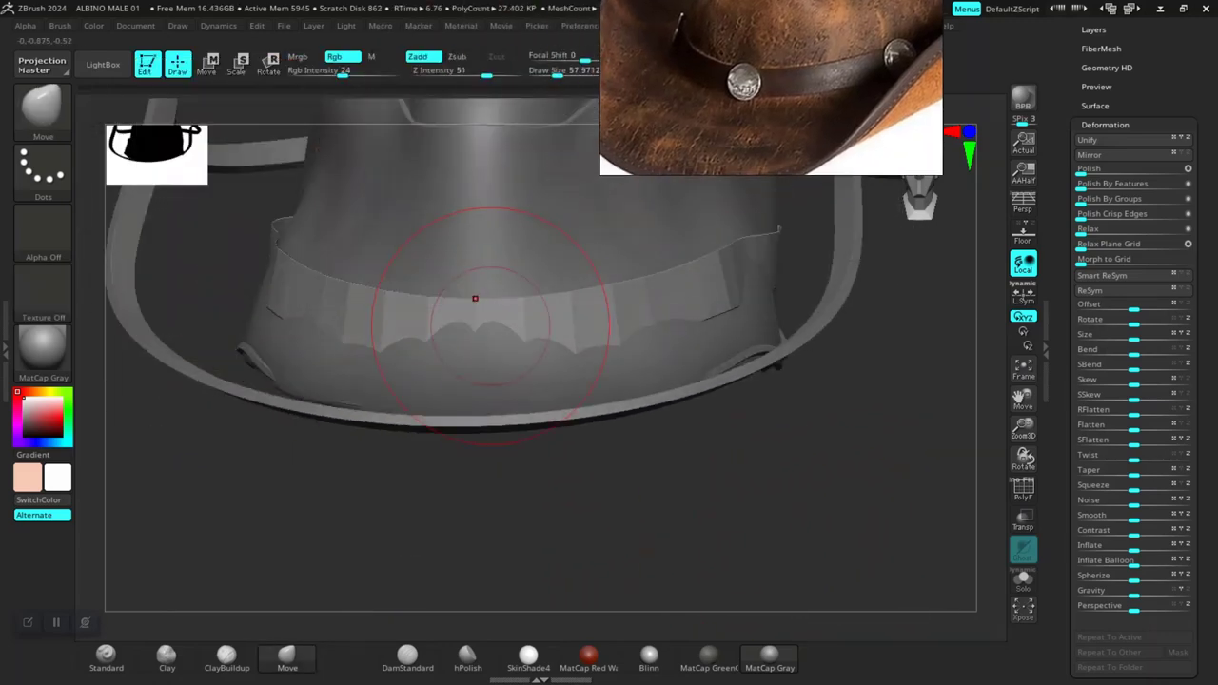
mouse_move(475, 298)
mouse_down()
mouse_move(714, 471)
mouse_move(721, 490)
mouse_up()
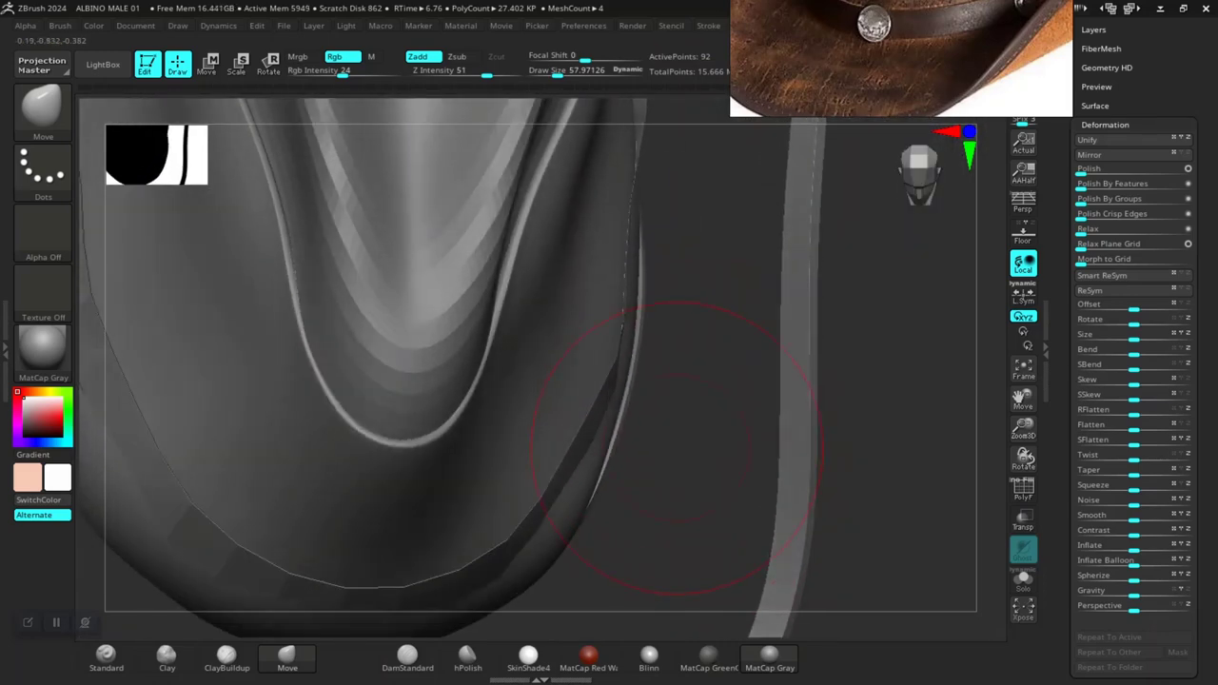
Step: Turn on PolyF so the band shows orange, and inspect it from two angles
key(shift+f)
drag(631, 485, 666, 309)
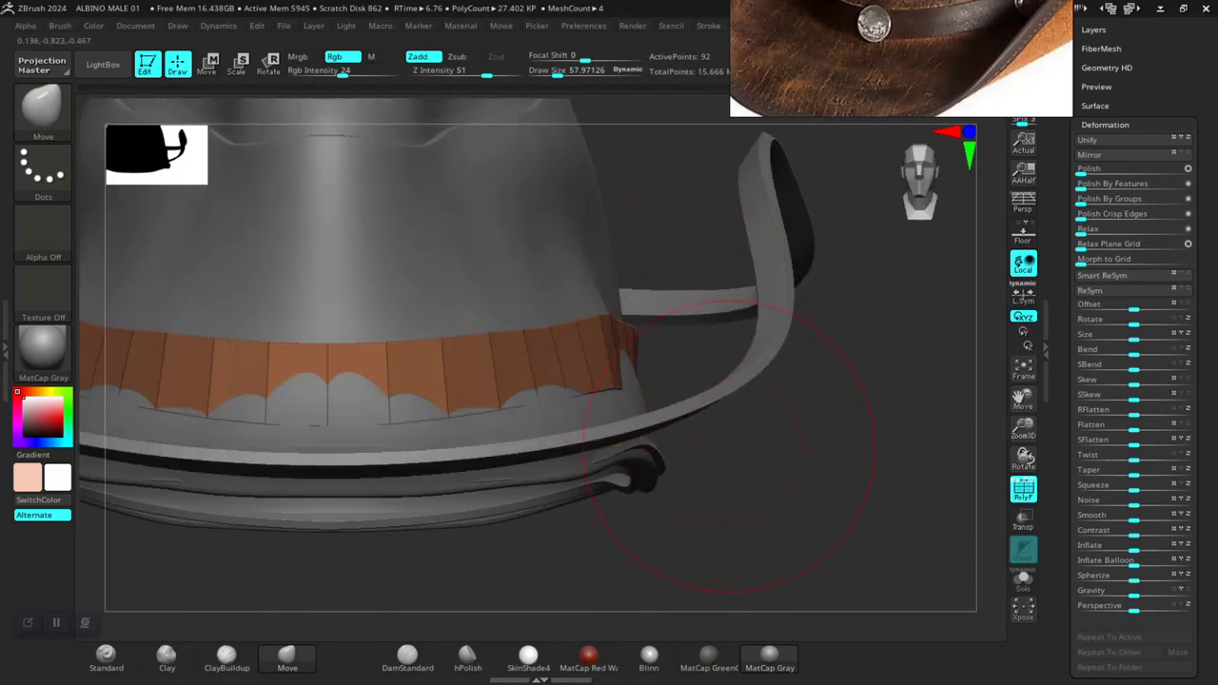
drag(809, 513, 743, 448)
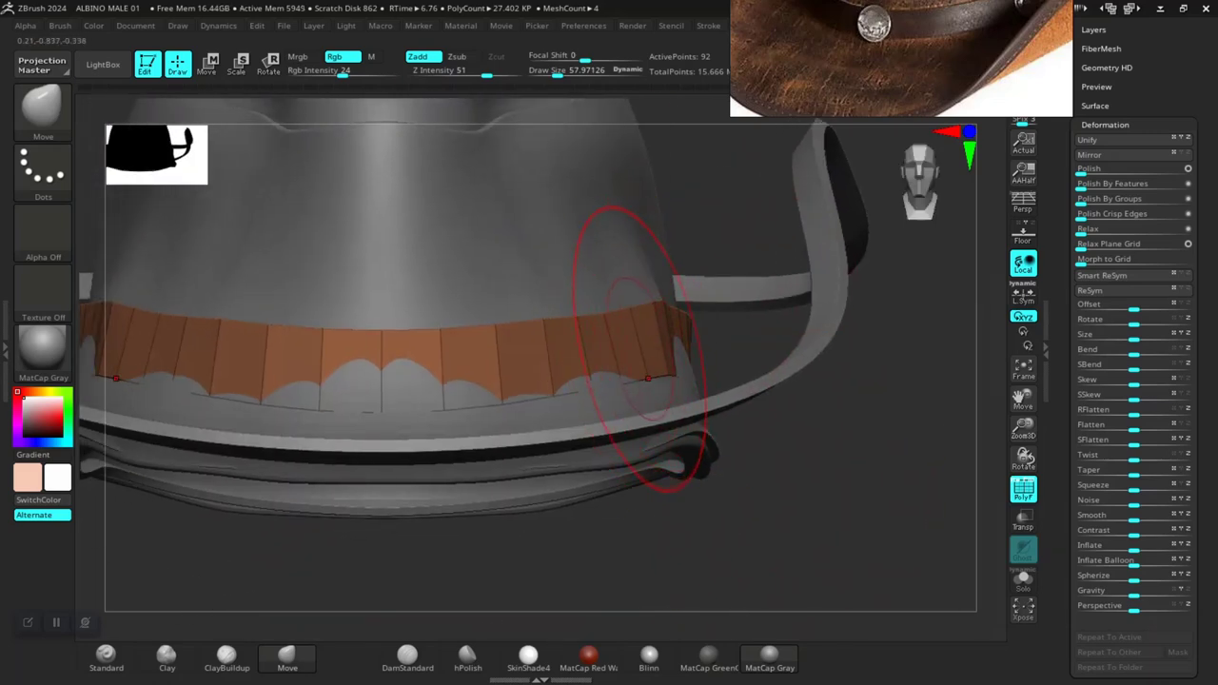
Step: Switch to the Move Topological brush with Draw Size about 19
key(b)
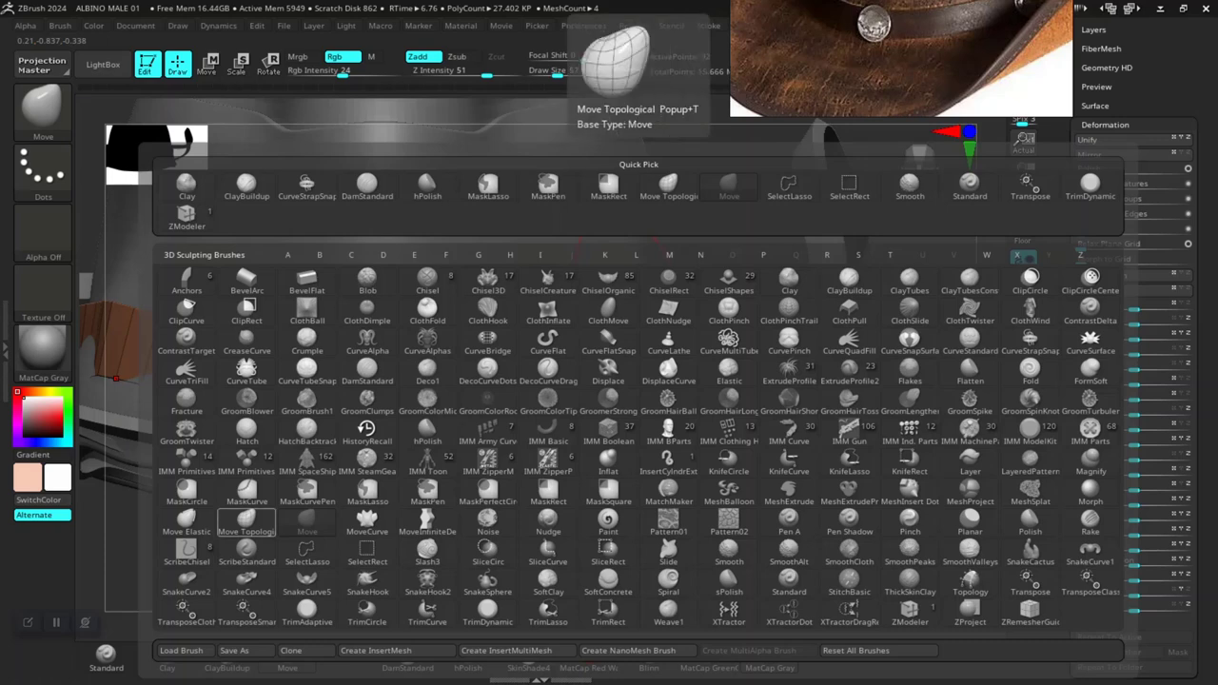
click(247, 518)
key(space)
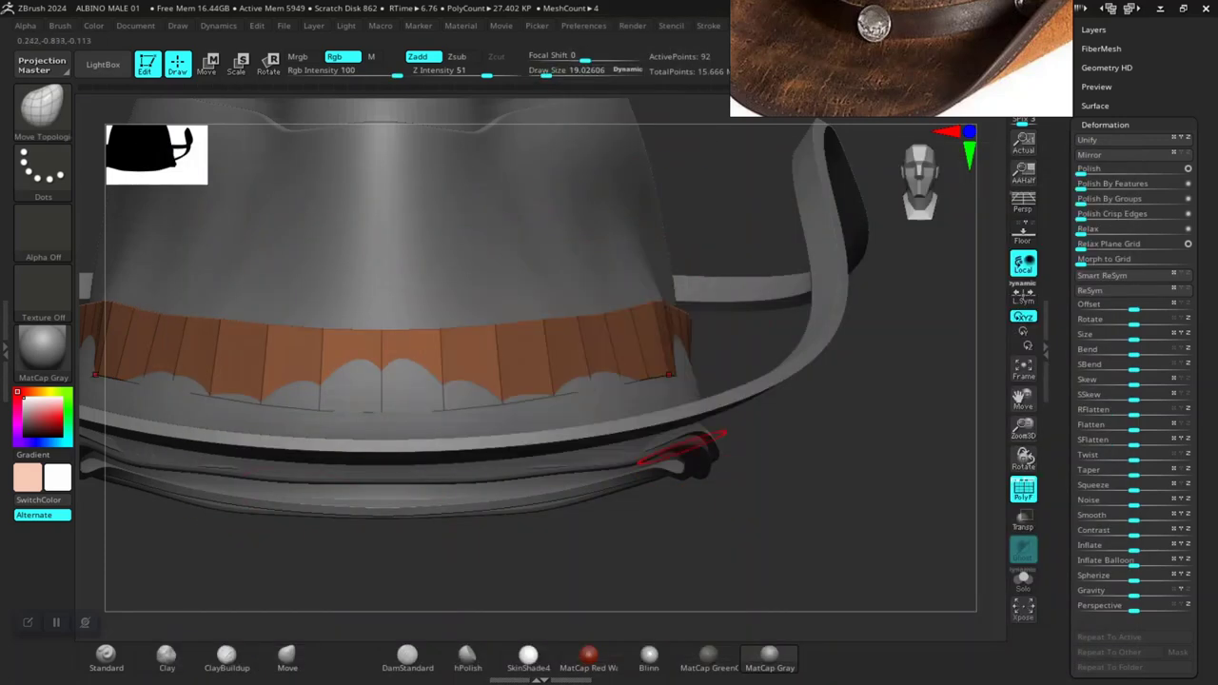
mouse_move(653, 457)
mouse_down()
mouse_move(709, 357)
mouse_move(647, 361)
mouse_move(653, 344)
mouse_move(669, 331)
mouse_move(734, 381)
mouse_up()
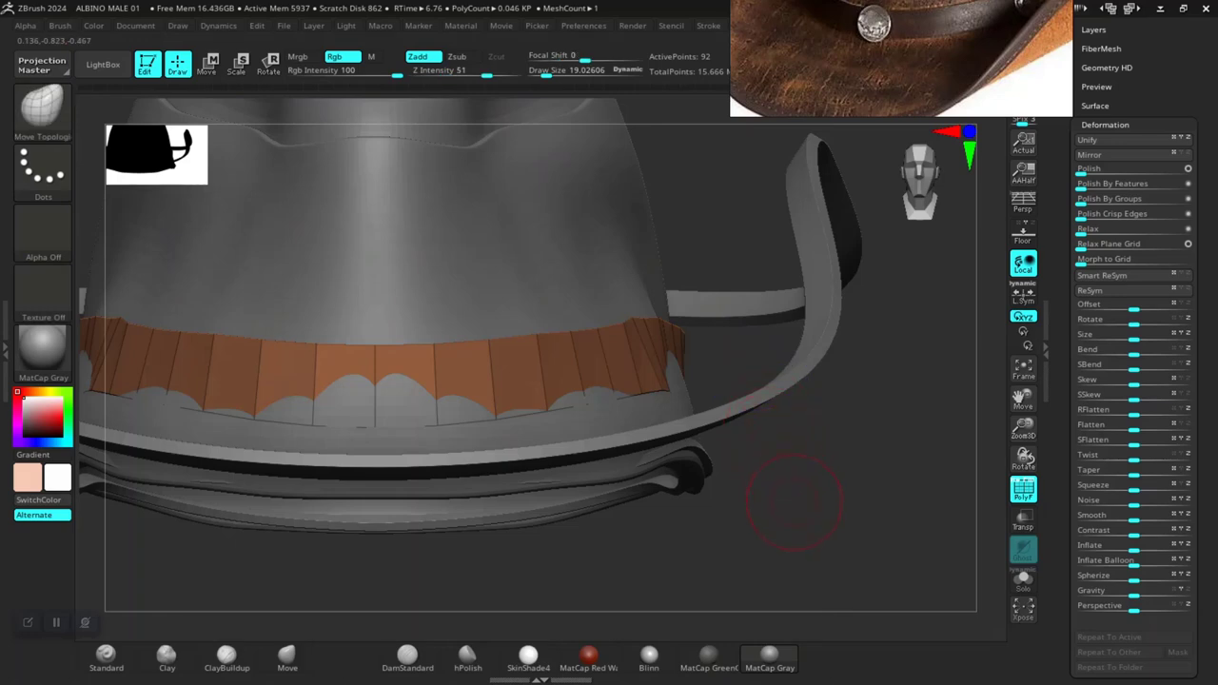
Step: Isolate the hat band with Solo and turn it to a front view
mouse_move(789, 489)
mouse_down()
mouse_move(799, 457)
mouse_move(786, 468)
mouse_move(756, 444)
mouse_move(835, 506)
mouse_up()
key(ctrl)
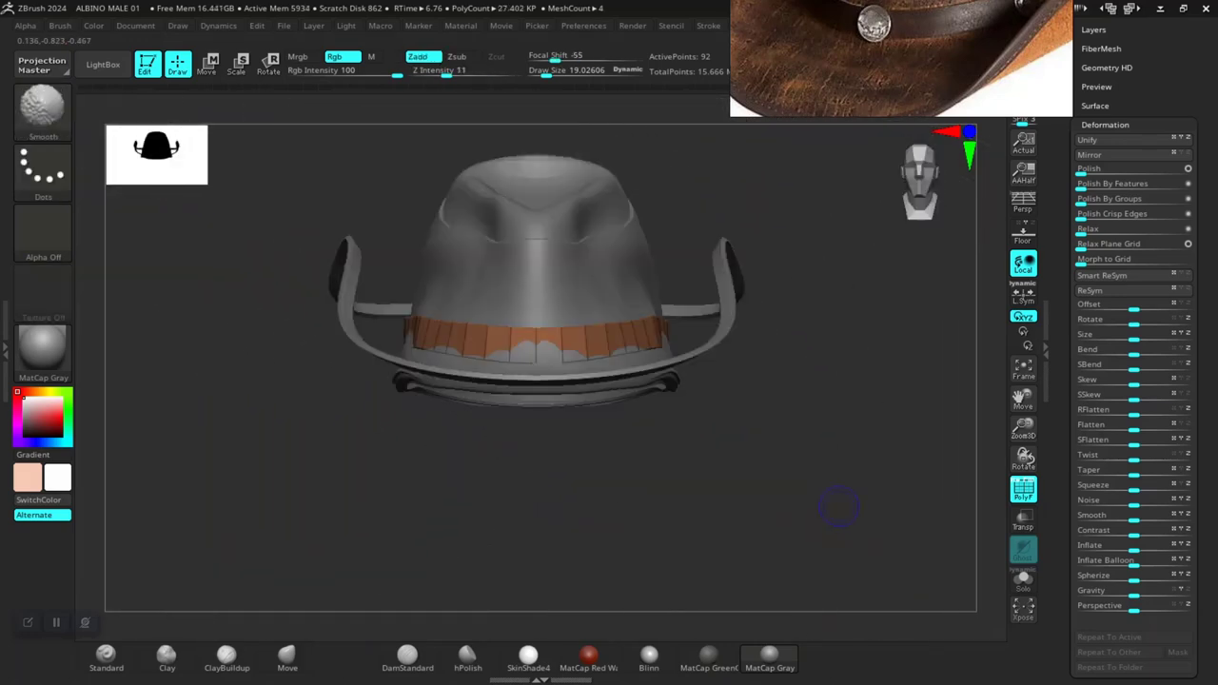
mouse_move(597, 515)
mouse_down()
mouse_move(593, 500)
mouse_move(653, 501)
mouse_move(568, 466)
mouse_up()
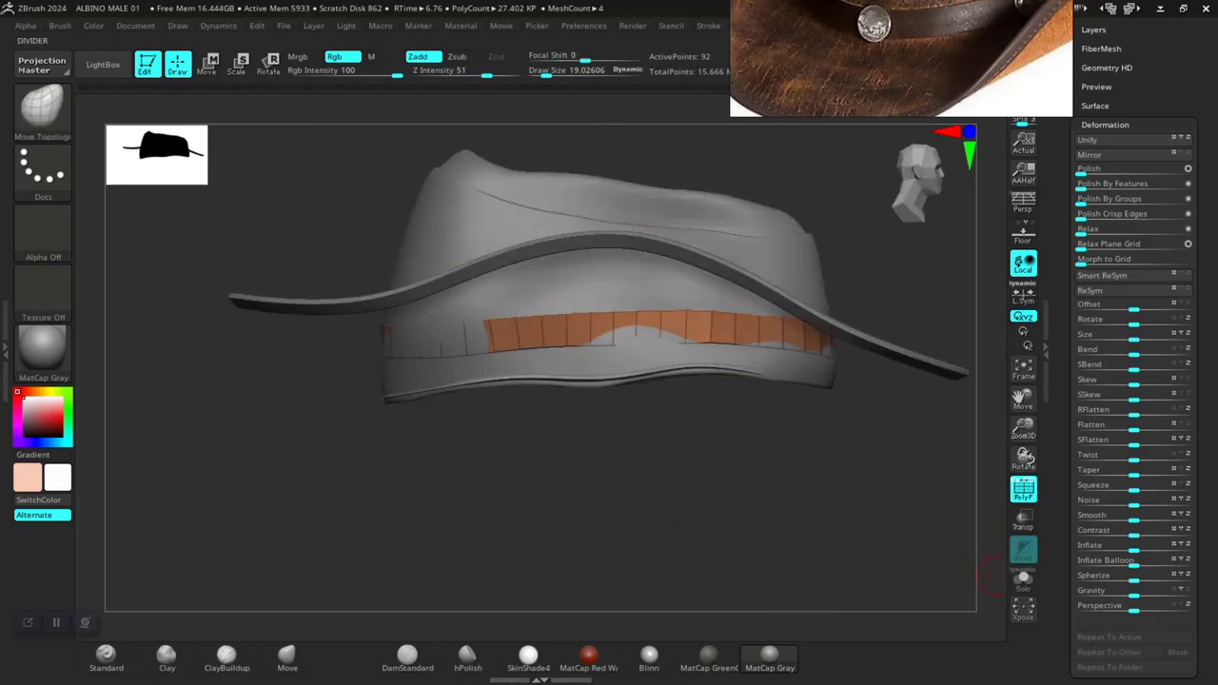
click(1021, 579)
drag(734, 441, 353, 273)
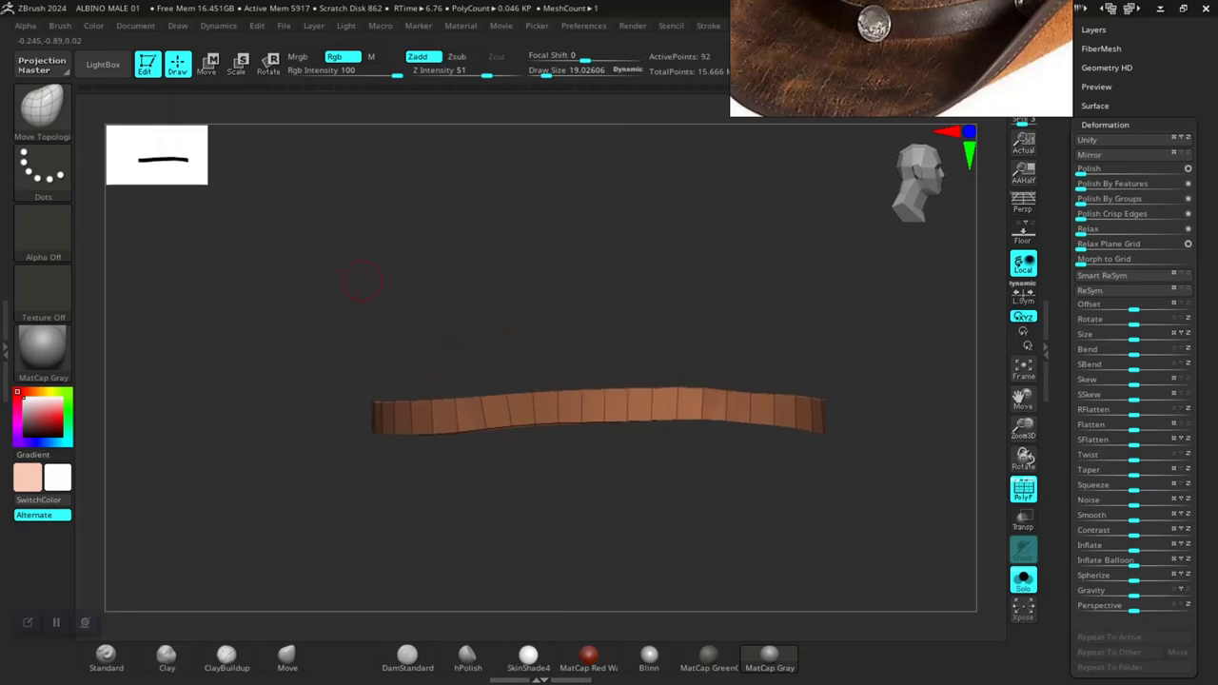
Step: Mask part of the band and scale it inward along the red axis to 0.875
key(ctrl)
mouse_move(354, 202)
ctrl+mouse_down()
mouse_move(339, 381)
mouse_move(367, 416)
mouse_move(885, 407)
ctrl+mouse_up()
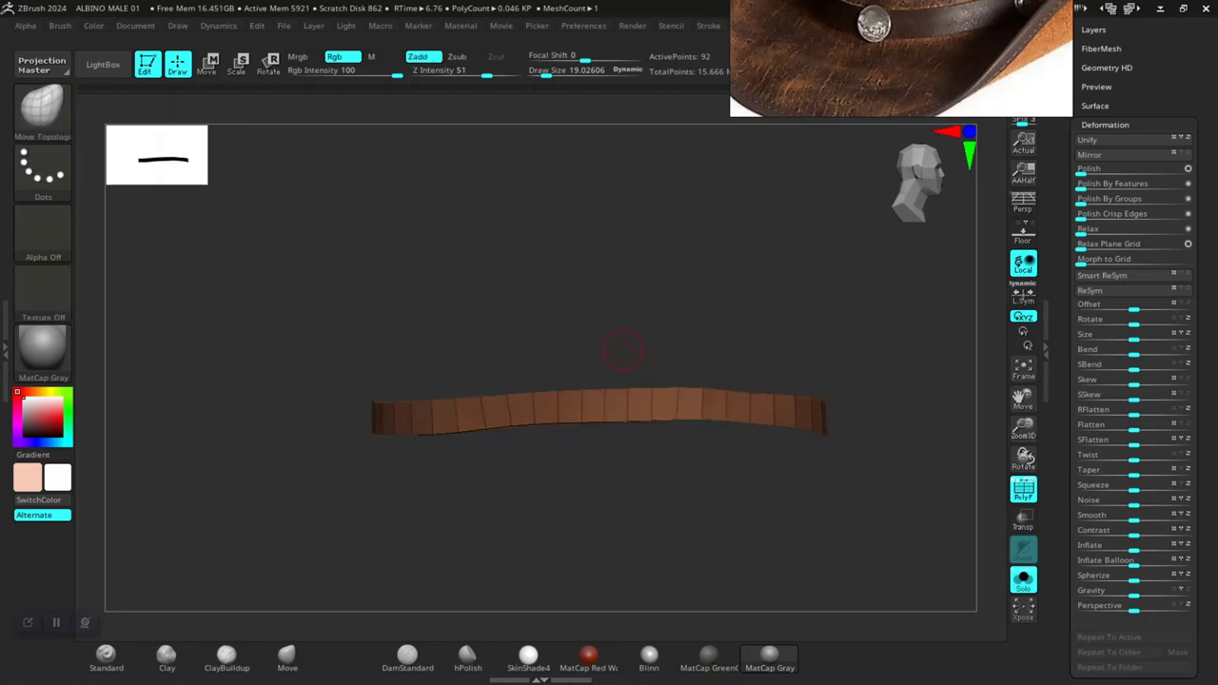
key(r)
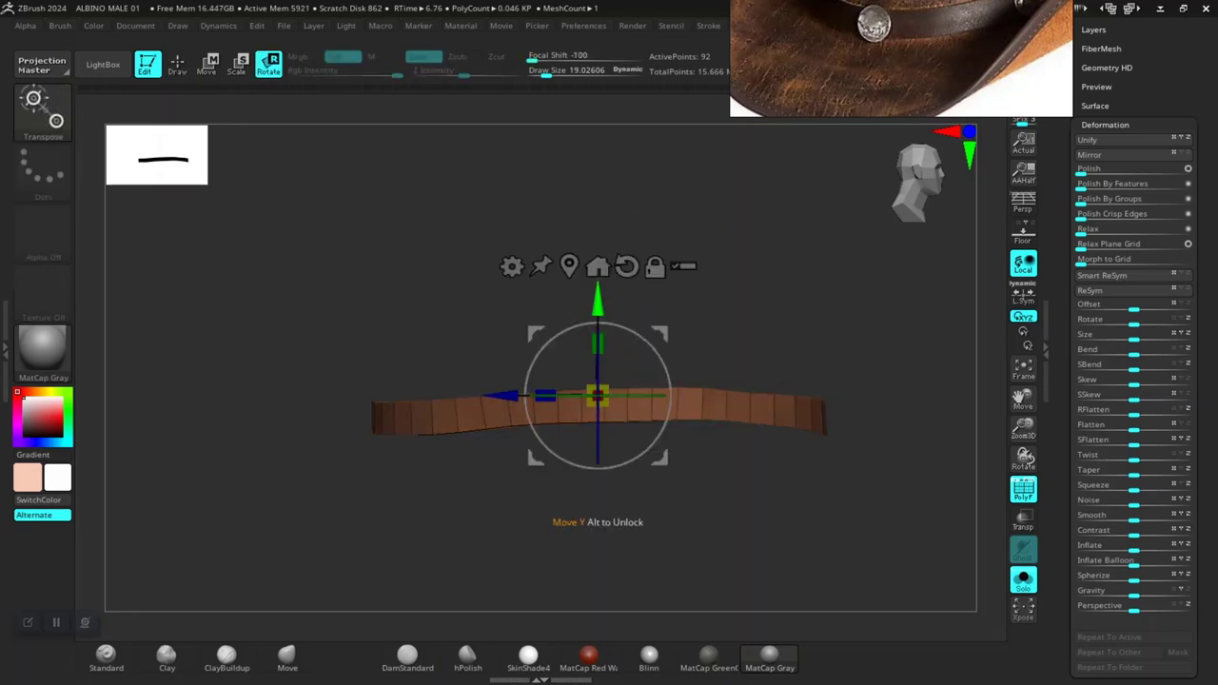
click(1023, 578)
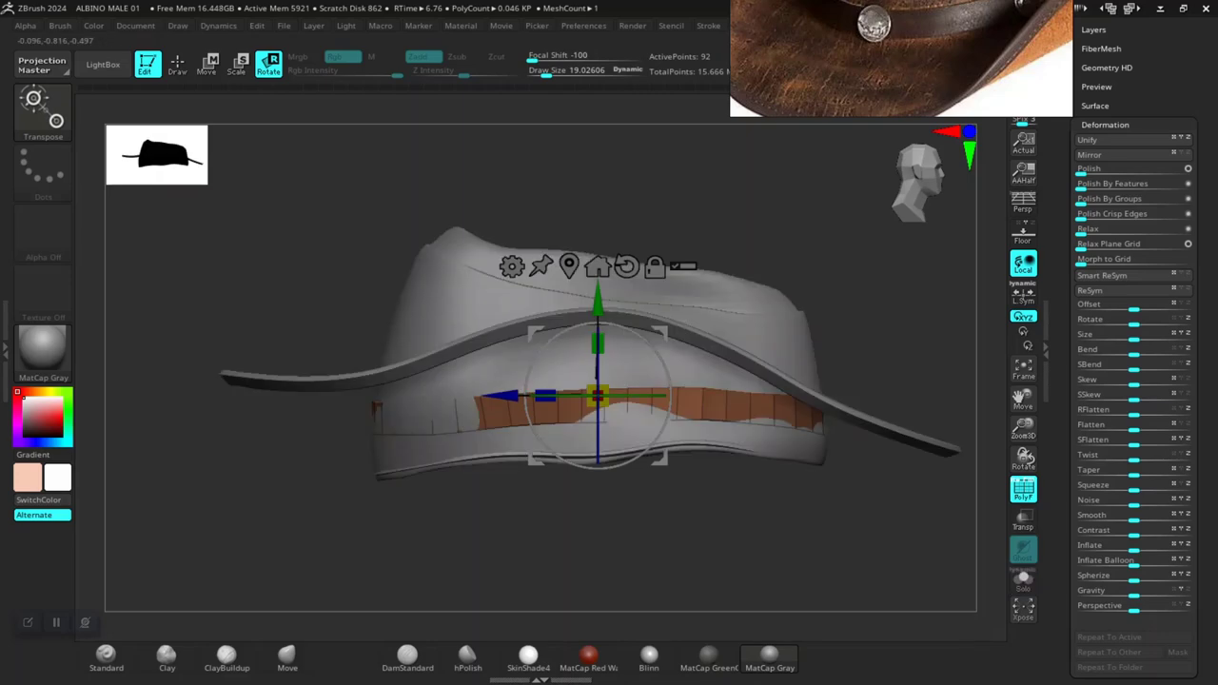
mouse_move(952, 285)
mouse_down()
mouse_move(952, 495)
mouse_move(952, 381)
mouse_up()
drag(598, 396, 598, 396)
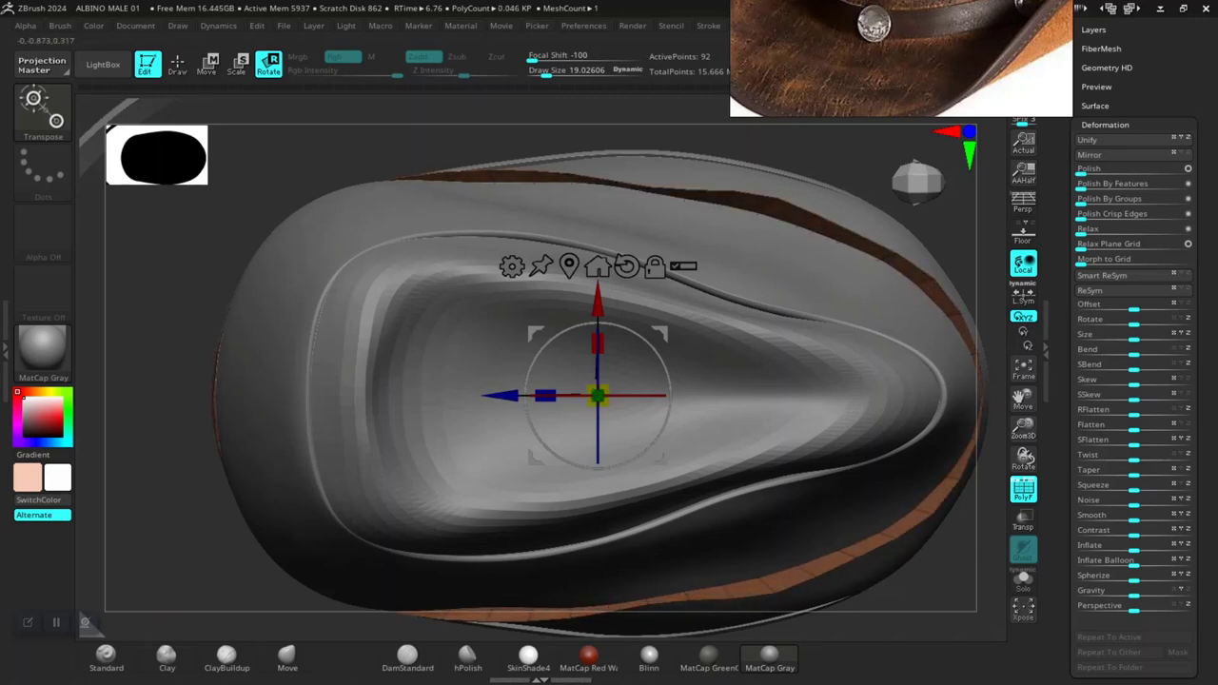
mouse_move(152, 571)
mouse_down()
mouse_move(285, 533)
mouse_move(343, 533)
mouse_move(419, 495)
mouse_up()
drag(625, 353, 594, 547)
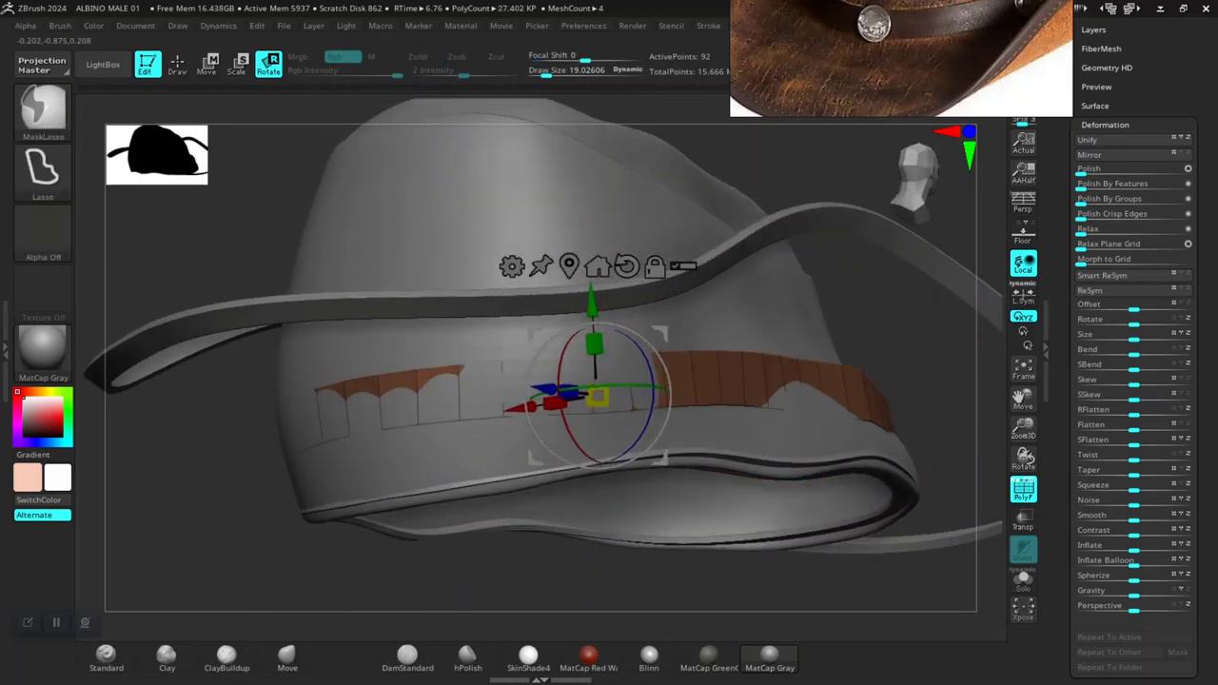
Step: Return to the Move Topological brush and frame the hat at a side angle
key(q)
key(b)
key(m)
key(t)
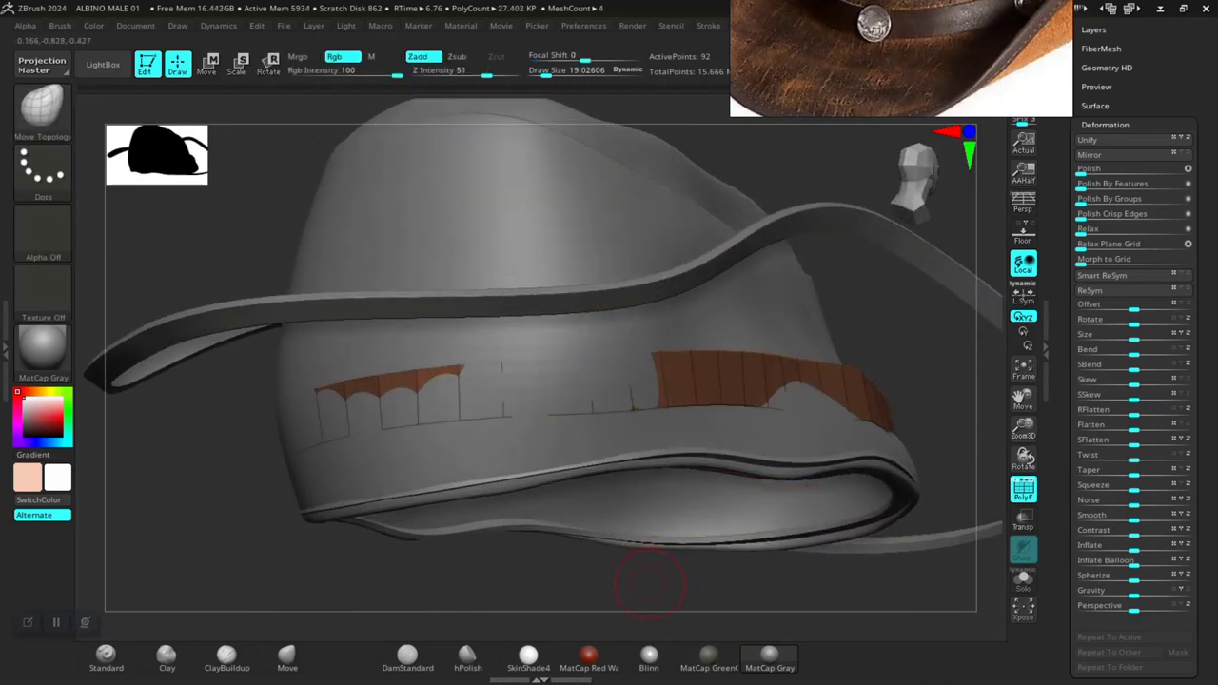
key(f)
mouse_move(552, 504)
mouse_down()
mouse_move(562, 576)
mouse_move(653, 558)
mouse_move(713, 571)
mouse_move(631, 413)
mouse_move(778, 398)
mouse_move(789, 476)
mouse_move(796, 389)
mouse_move(748, 433)
mouse_up()
mouse_move(834, 390)
mouse_down()
mouse_move(762, 309)
mouse_move(781, 286)
mouse_move(709, 285)
mouse_up()
key(f)
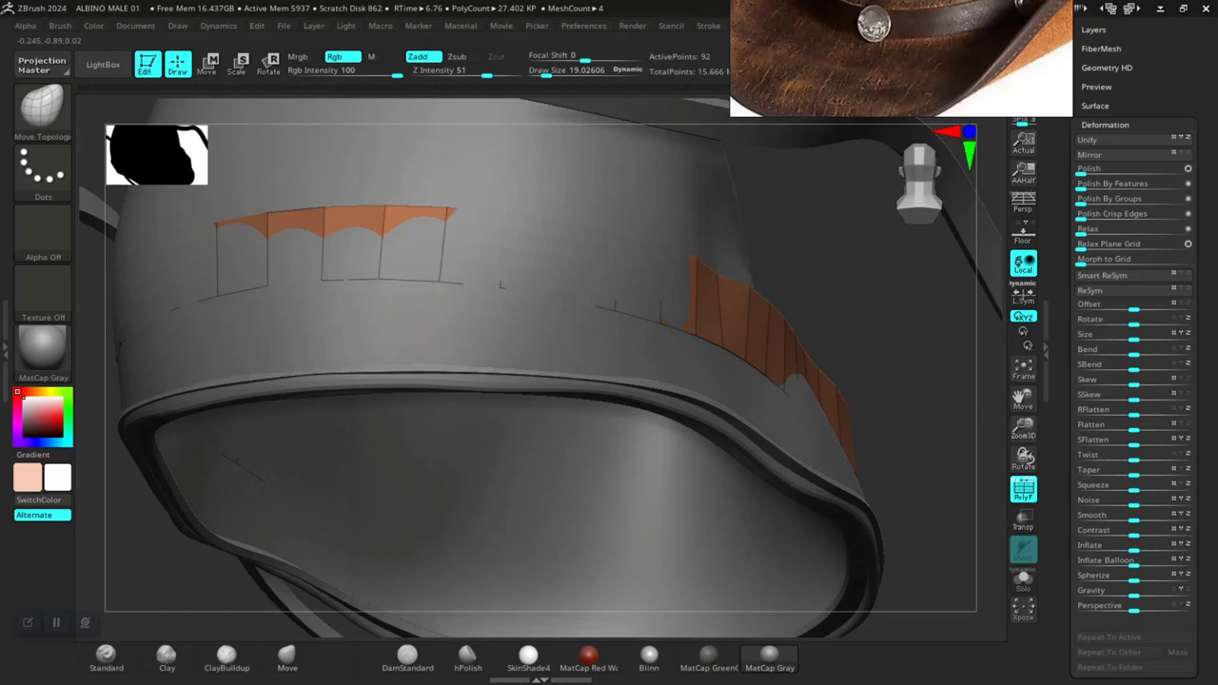
Step: Pull the band's edge narrower and straighter onto the crown, checking along the brim
mouse_move(866, 312)
mouse_down()
mouse_move(702, 339)
mouse_move(660, 428)
mouse_move(564, 344)
mouse_move(577, 352)
mouse_up()
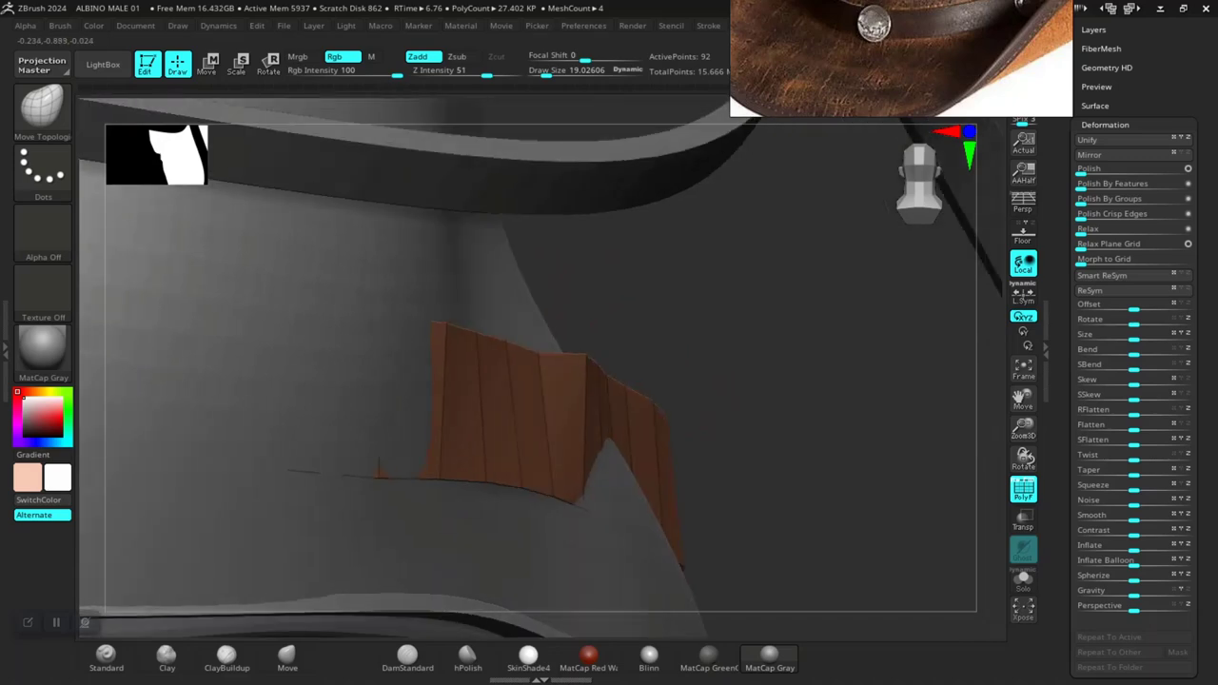
drag(409, 487, 651, 502)
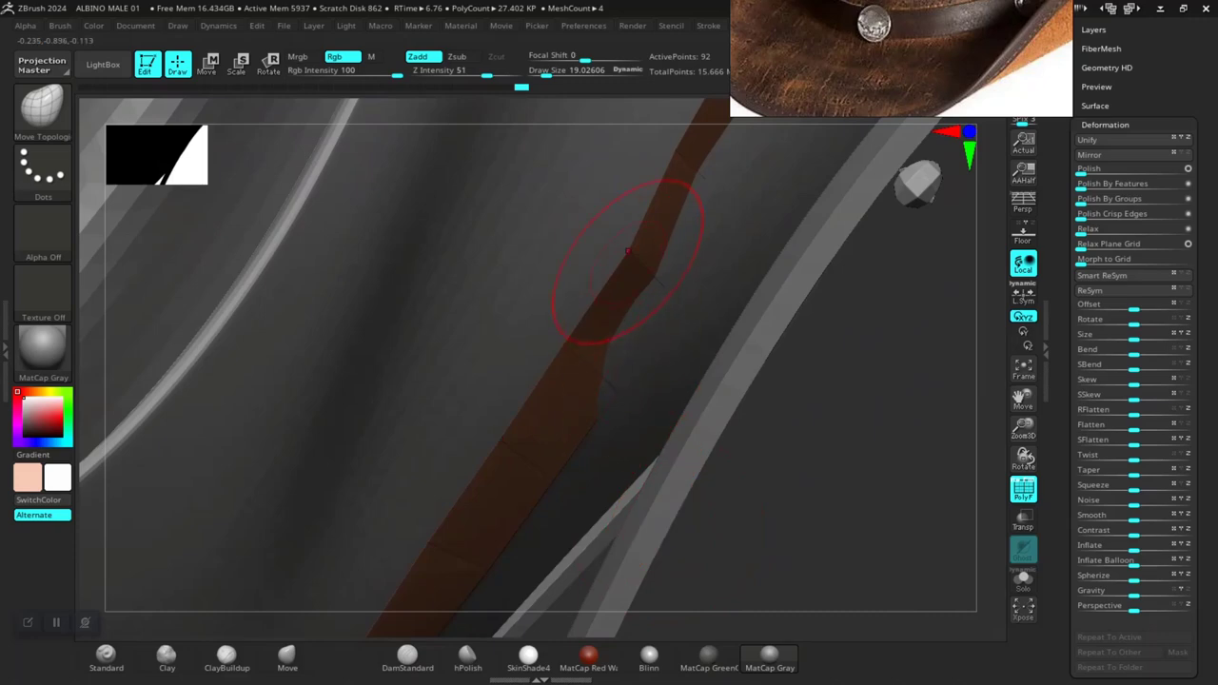
drag(628, 251, 614, 285)
drag(789, 415, 695, 386)
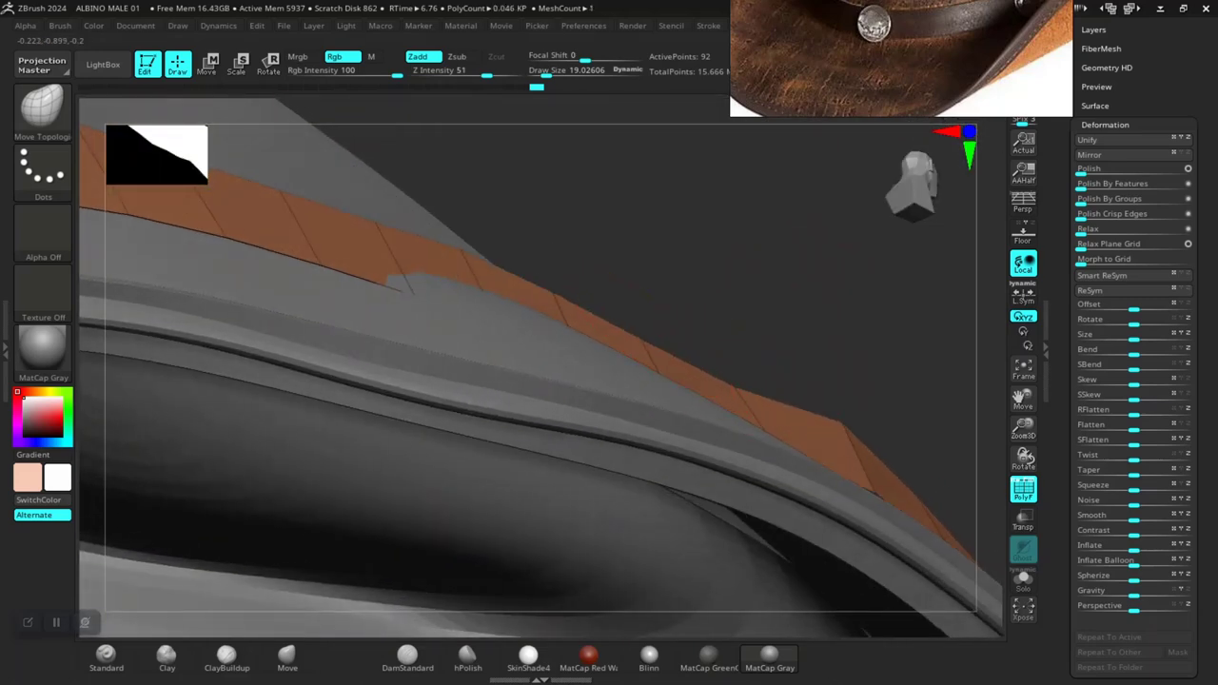
mouse_move(645, 334)
right_down()
mouse_move(642, 390)
mouse_move(609, 362)
mouse_move(712, 473)
right_up()
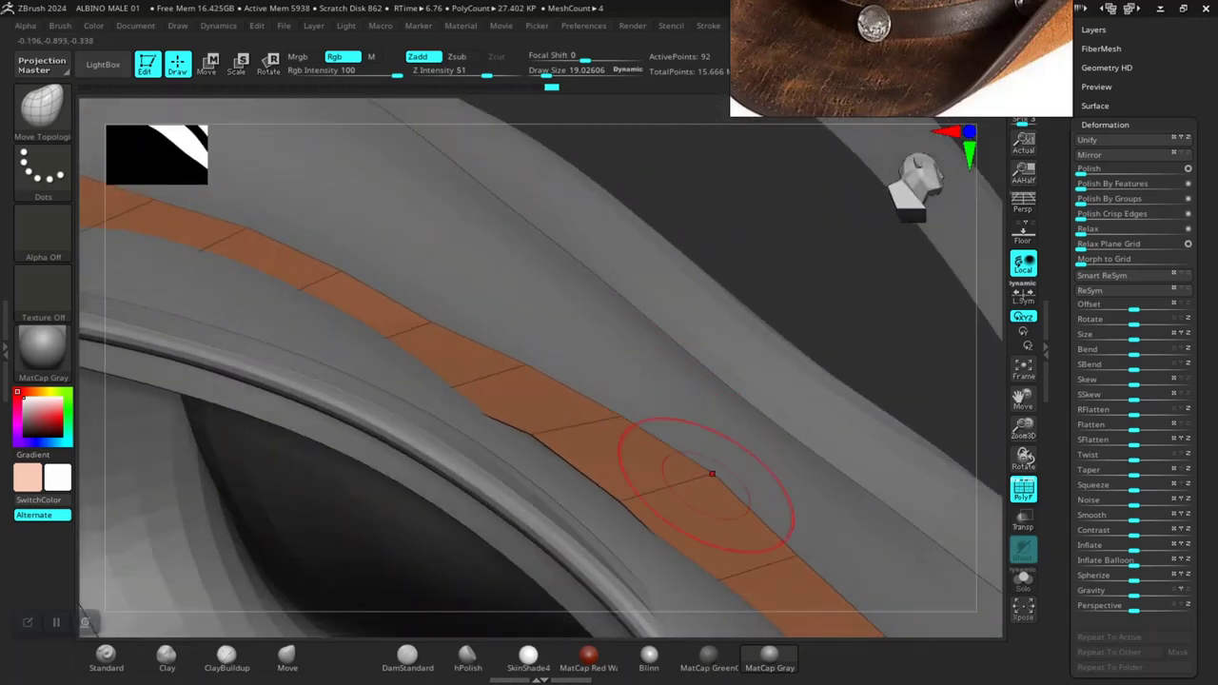
right_drag(828, 344, 761, 400)
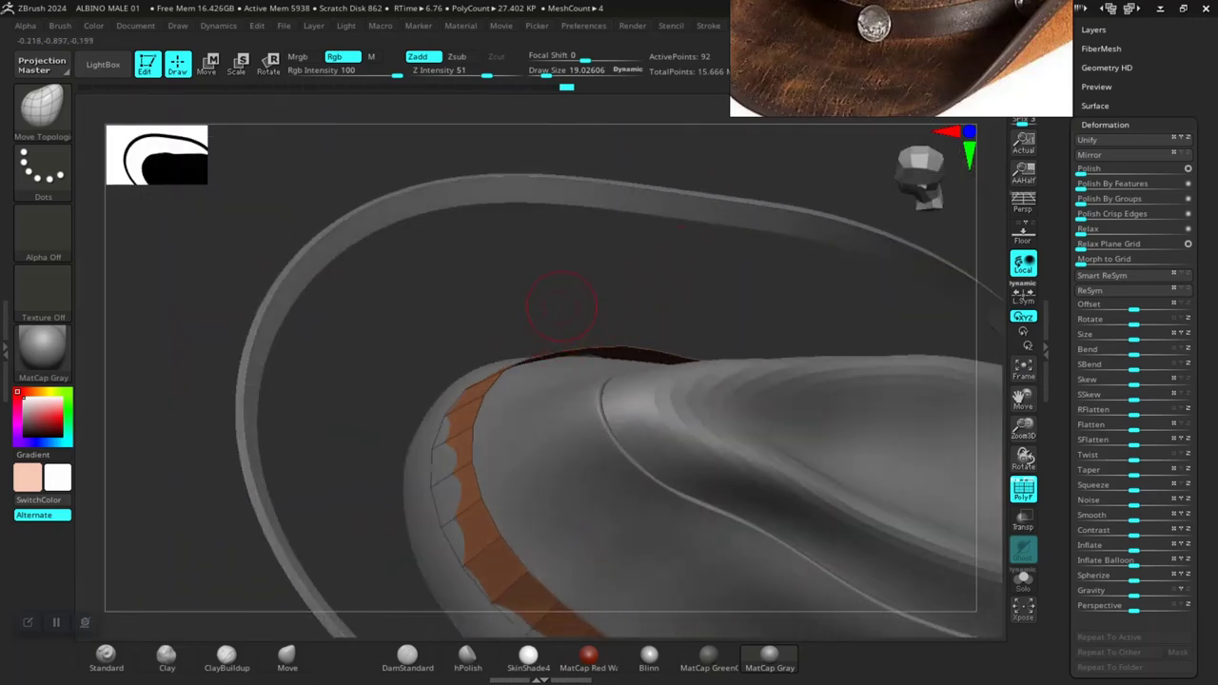
Step: Pull the band's top corner down tighter onto the crown, inspecting it from several angles
right_drag(685, 350, 558, 232)
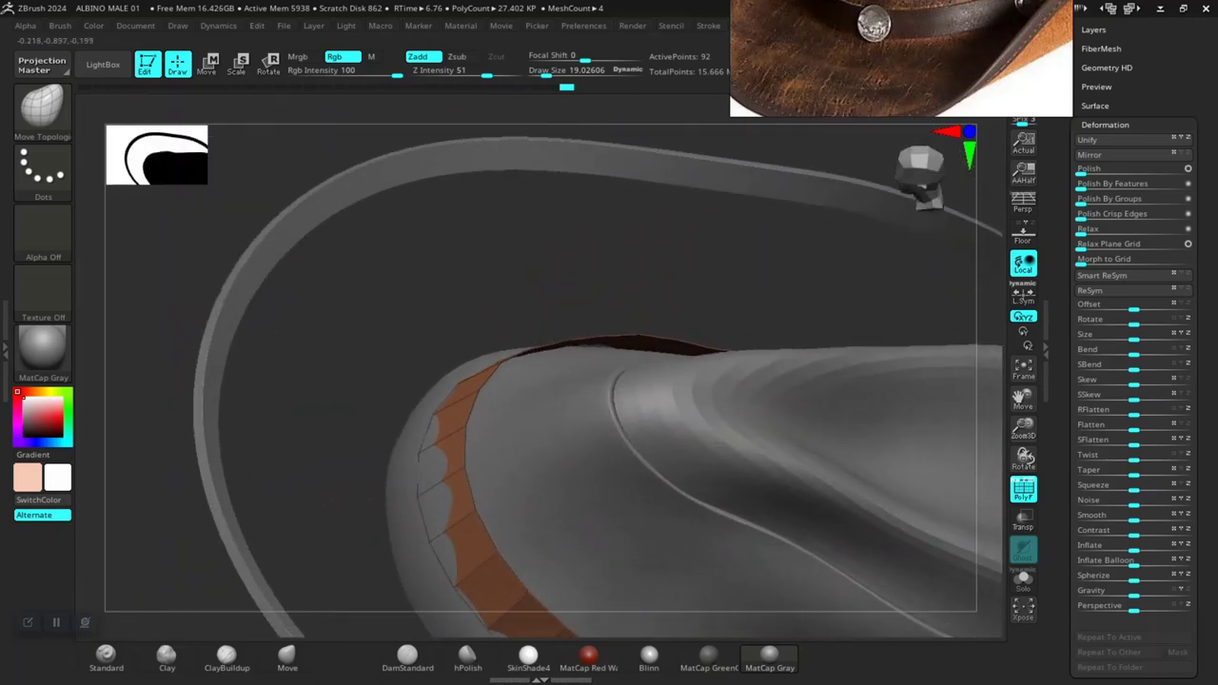
right_drag(685, 350, 758, 338)
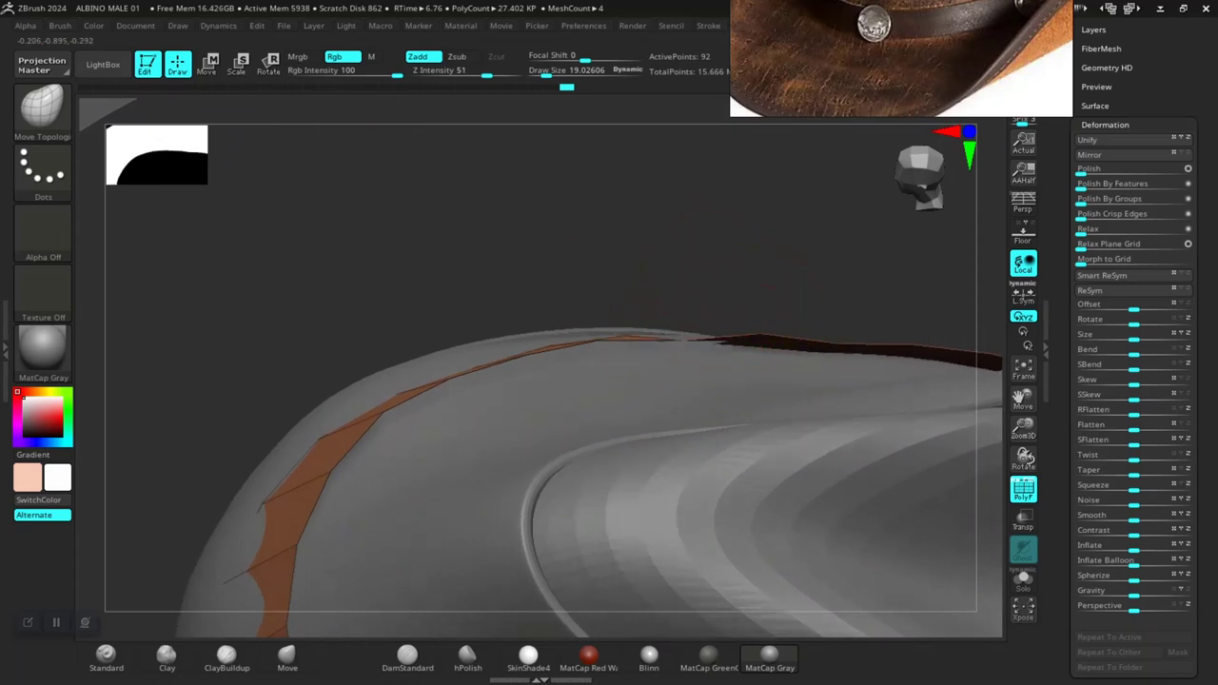
right_drag(685, 350, 777, 306)
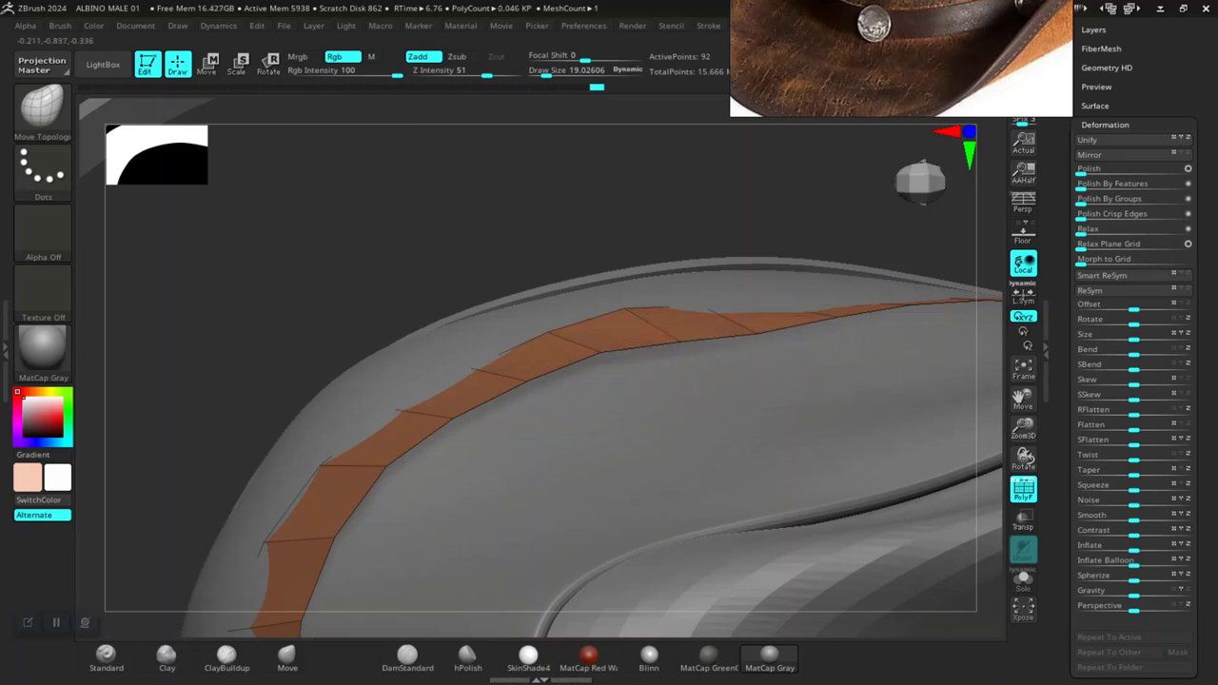
drag(592, 354, 564, 367)
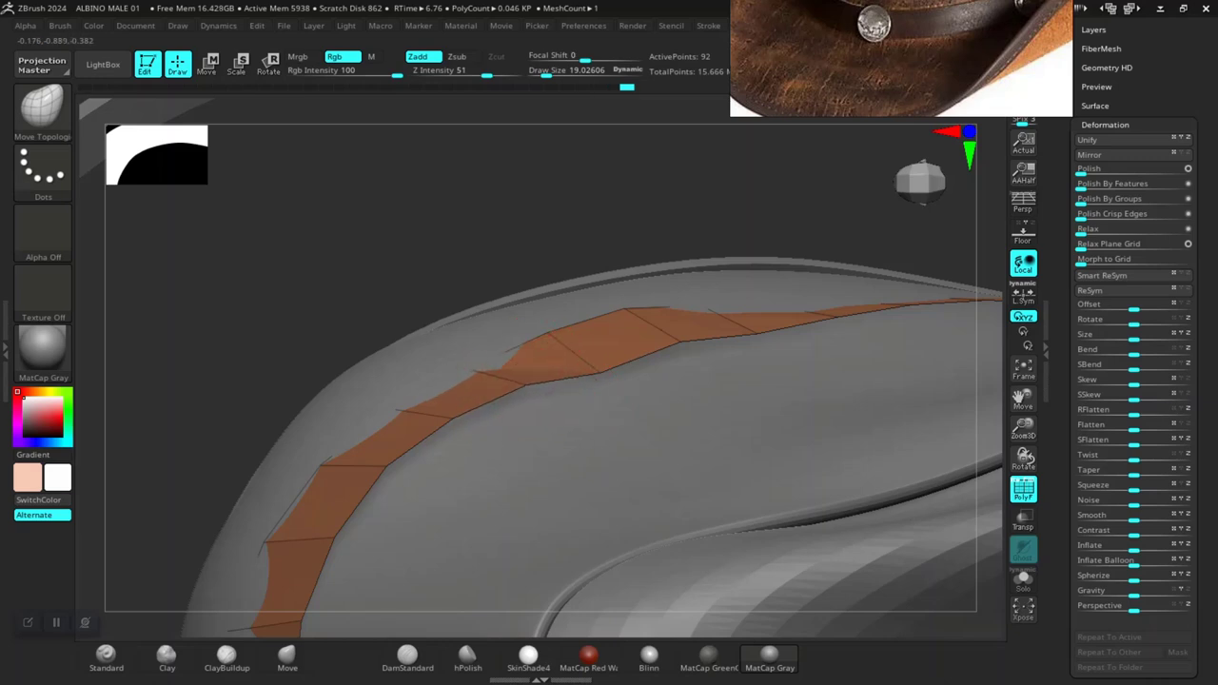
drag(474, 252, 533, 285)
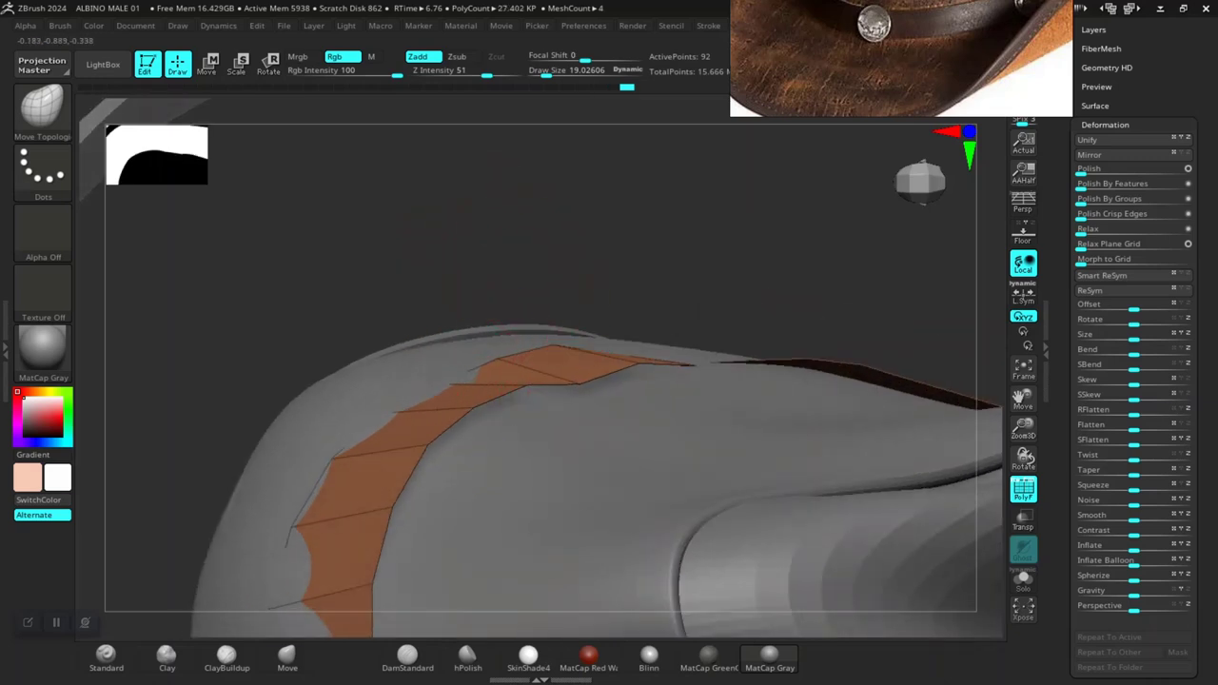
drag(535, 304, 578, 383)
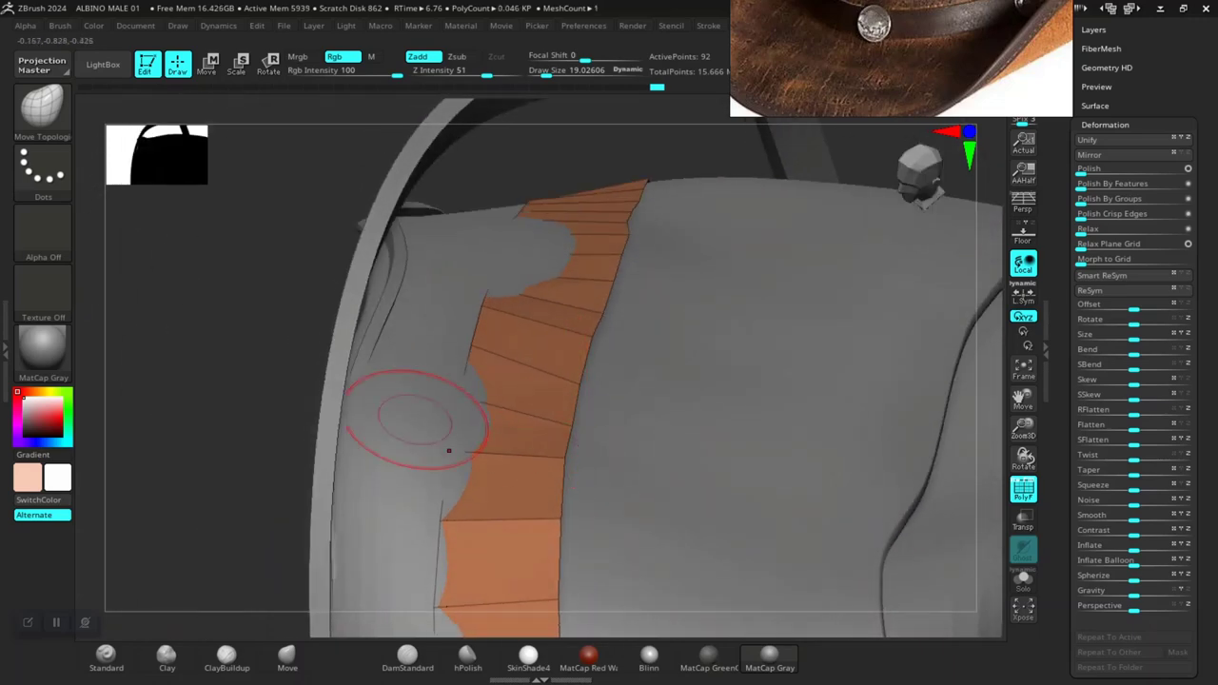
mouse_move(218, 435)
mouse_down()
mouse_move(494, 245)
mouse_move(528, 331)
mouse_move(540, 326)
mouse_move(530, 316)
mouse_move(619, 351)
mouse_move(531, 317)
mouse_up()
key(space)
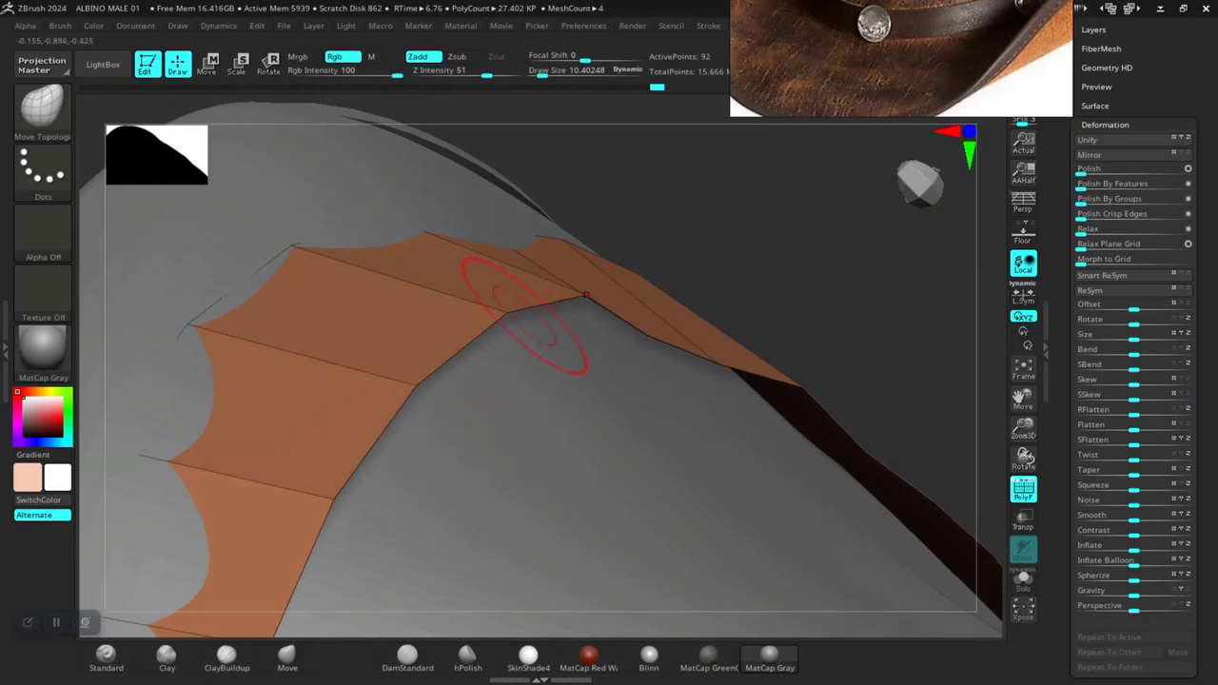
mouse_move(518, 319)
mouse_down()
mouse_move(548, 299)
mouse_move(568, 307)
mouse_move(560, 322)
mouse_up()
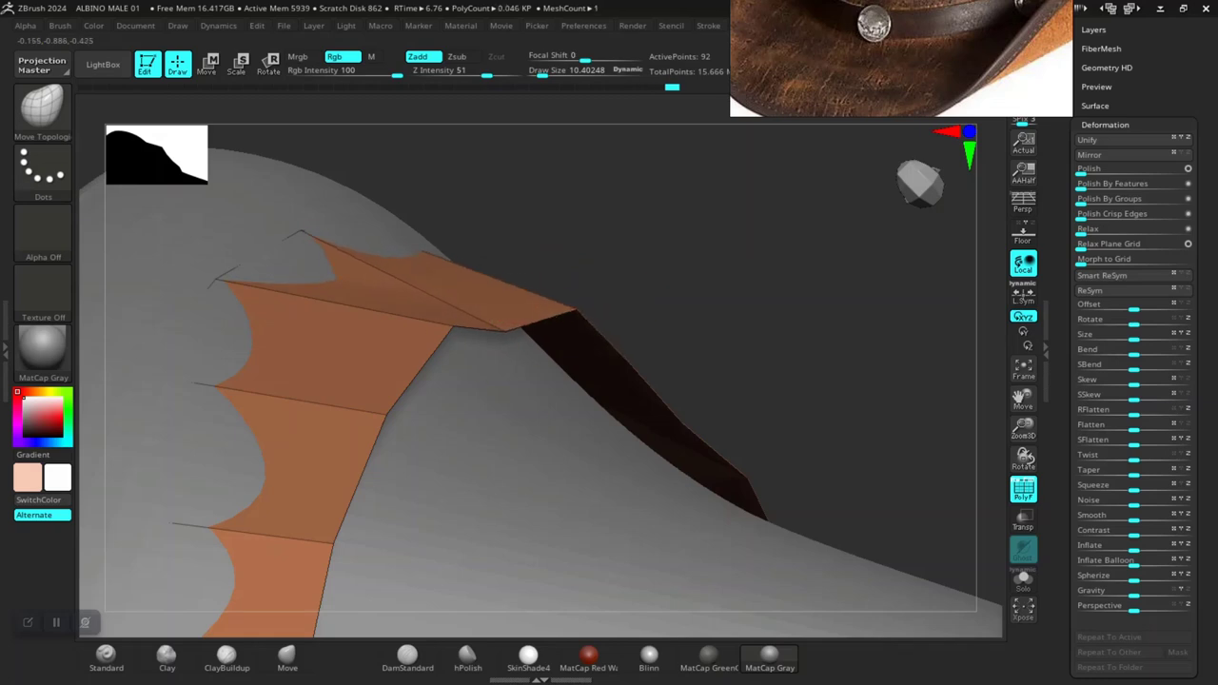
mouse_move(671, 303)
mouse_down()
mouse_move(619, 280)
mouse_move(629, 199)
mouse_up()
drag(414, 431, 514, 371)
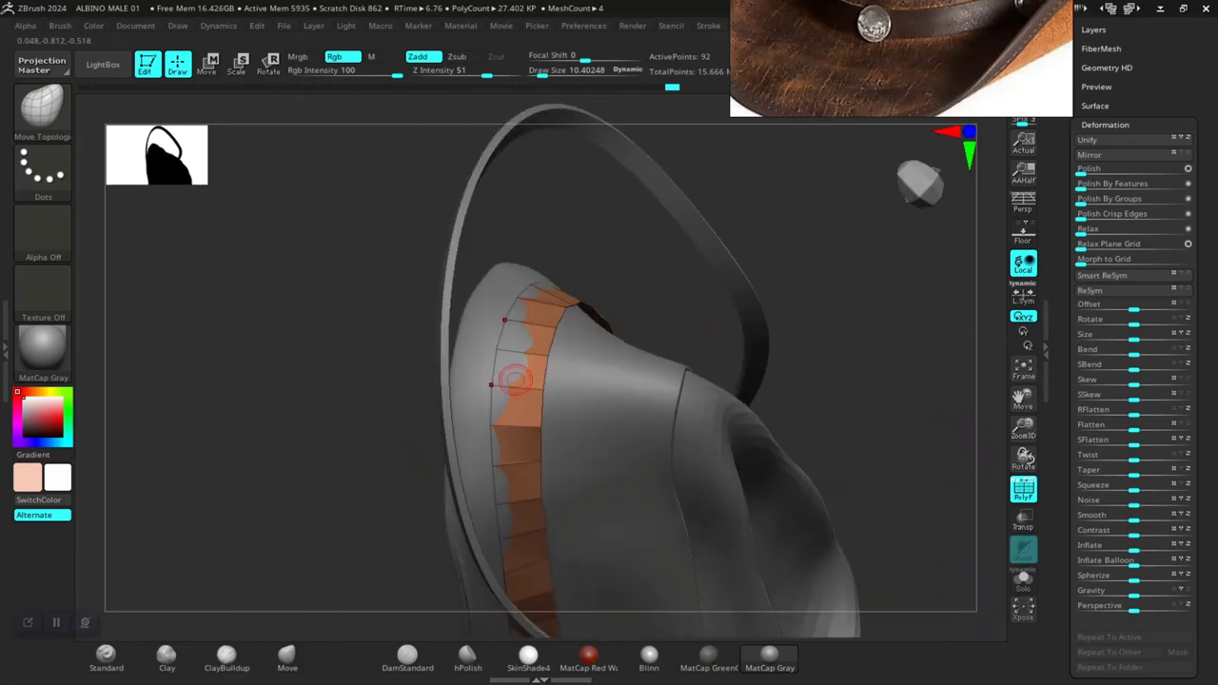
Step: Select the ZModeler brush and choose the Insert EdgeLoop edge action
key(b)
key(z)
key(m)
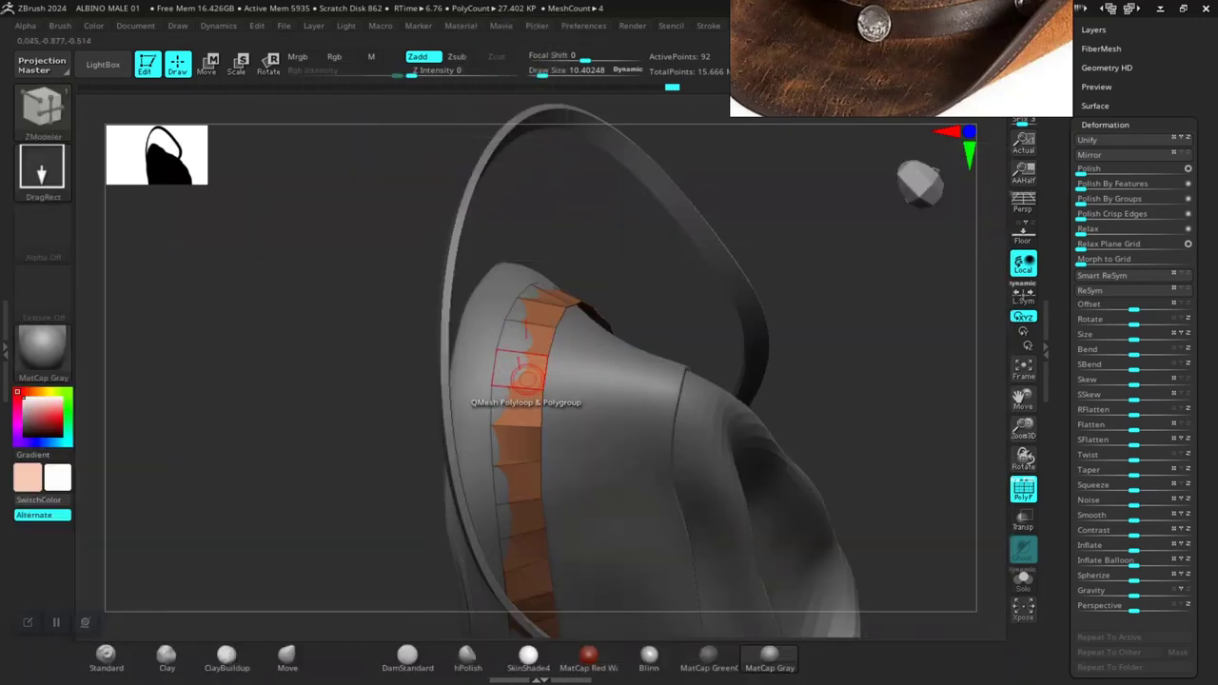
drag(595, 279, 624, 401)
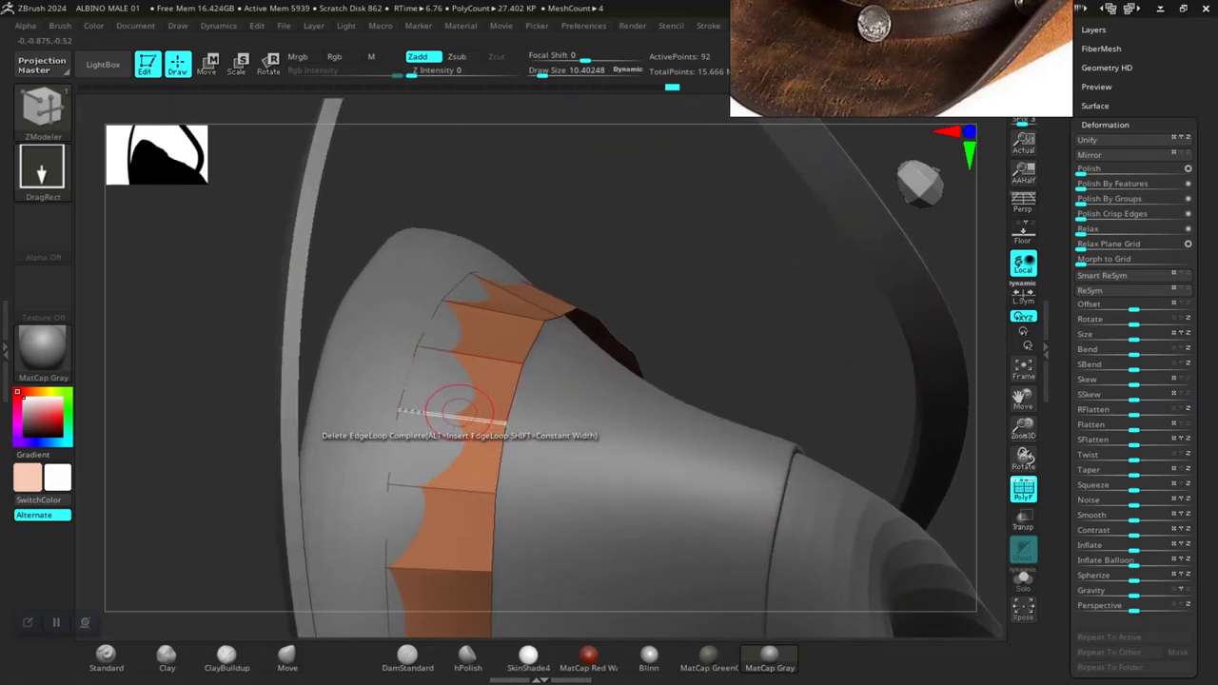
key(space)
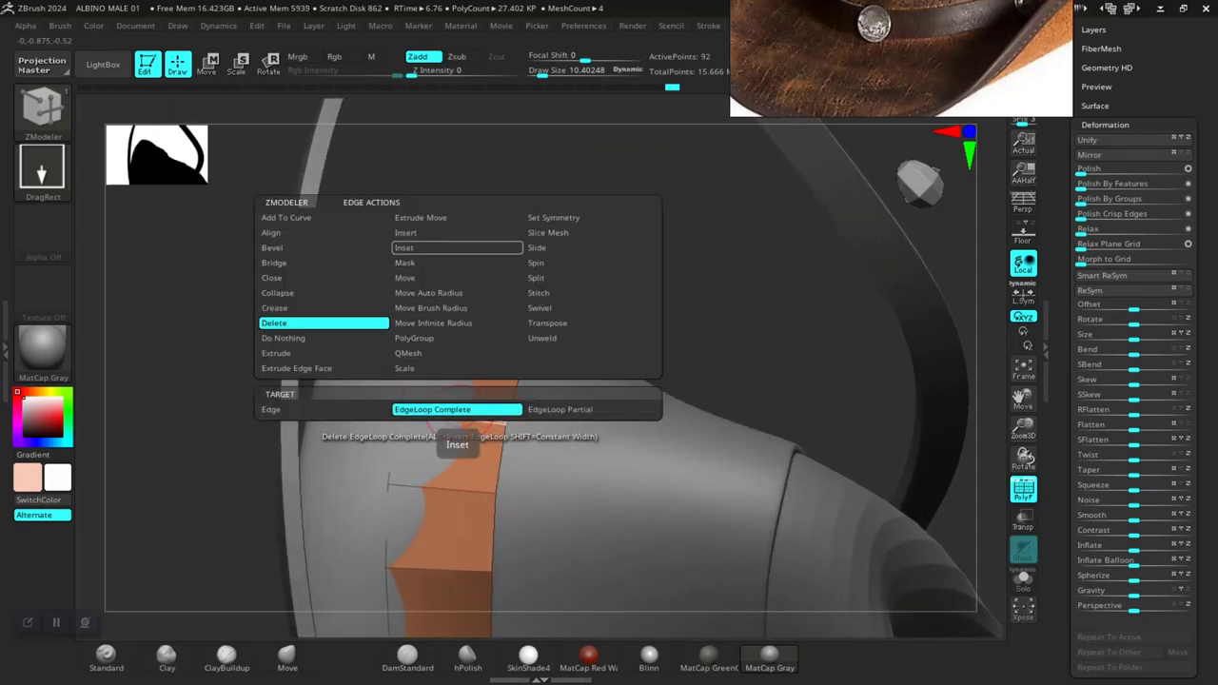
key(space)
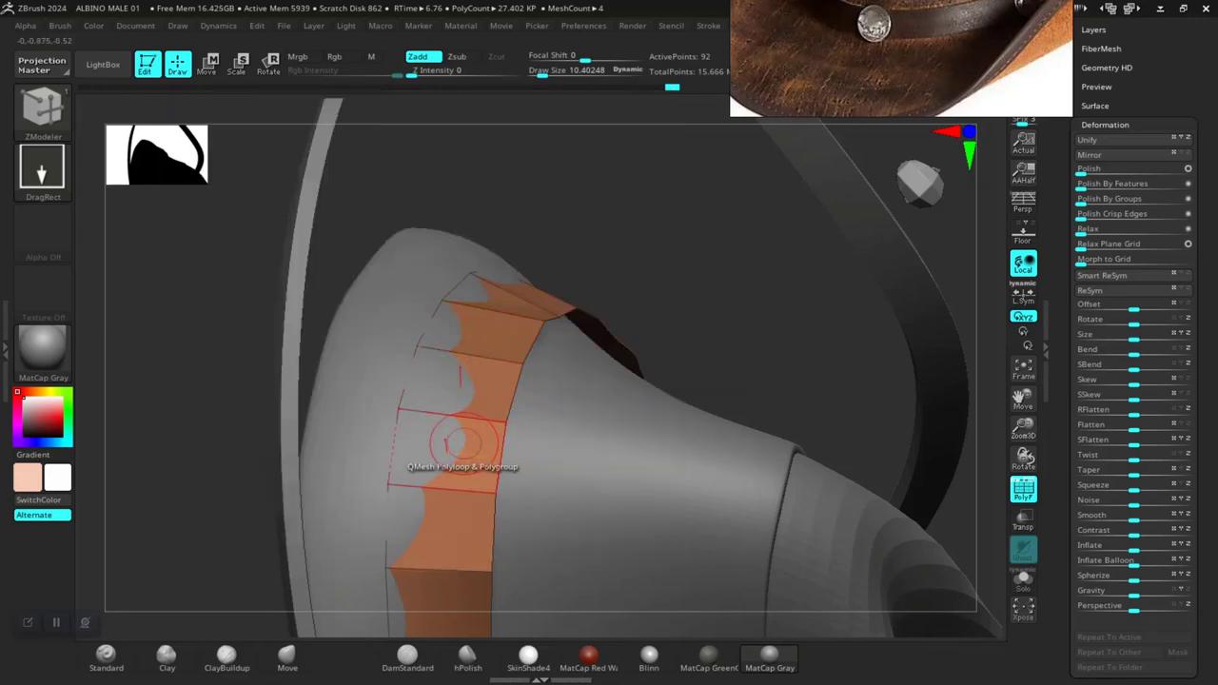
key(space)
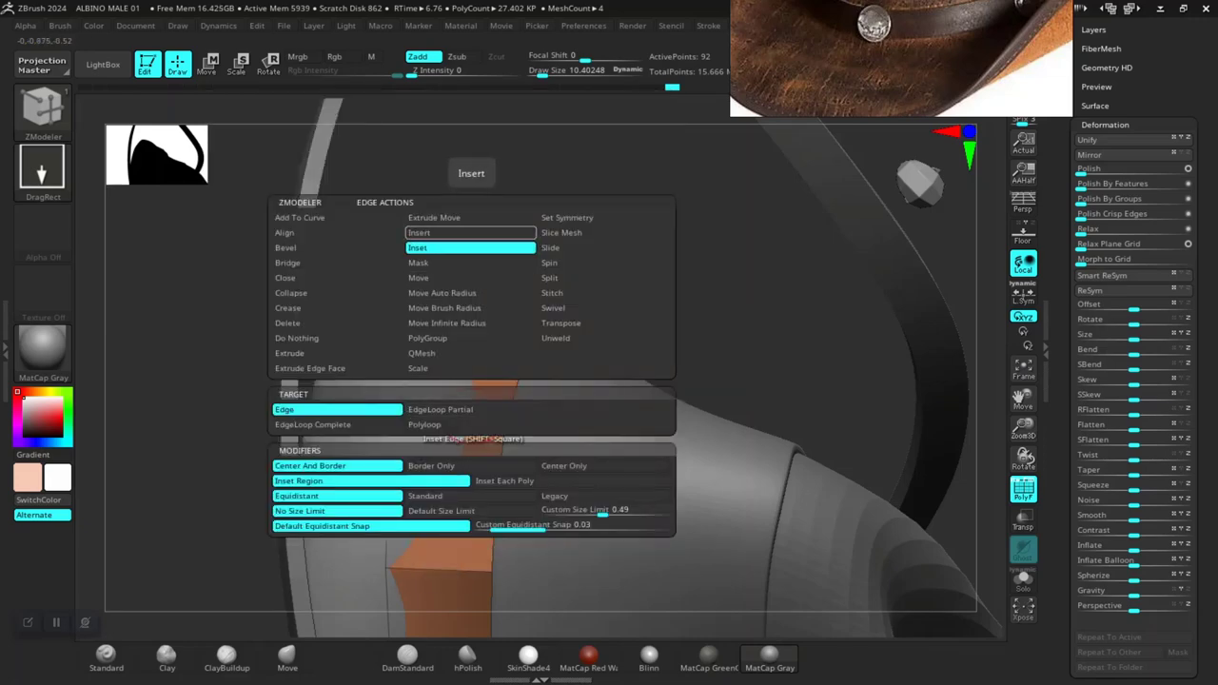
click(470, 232)
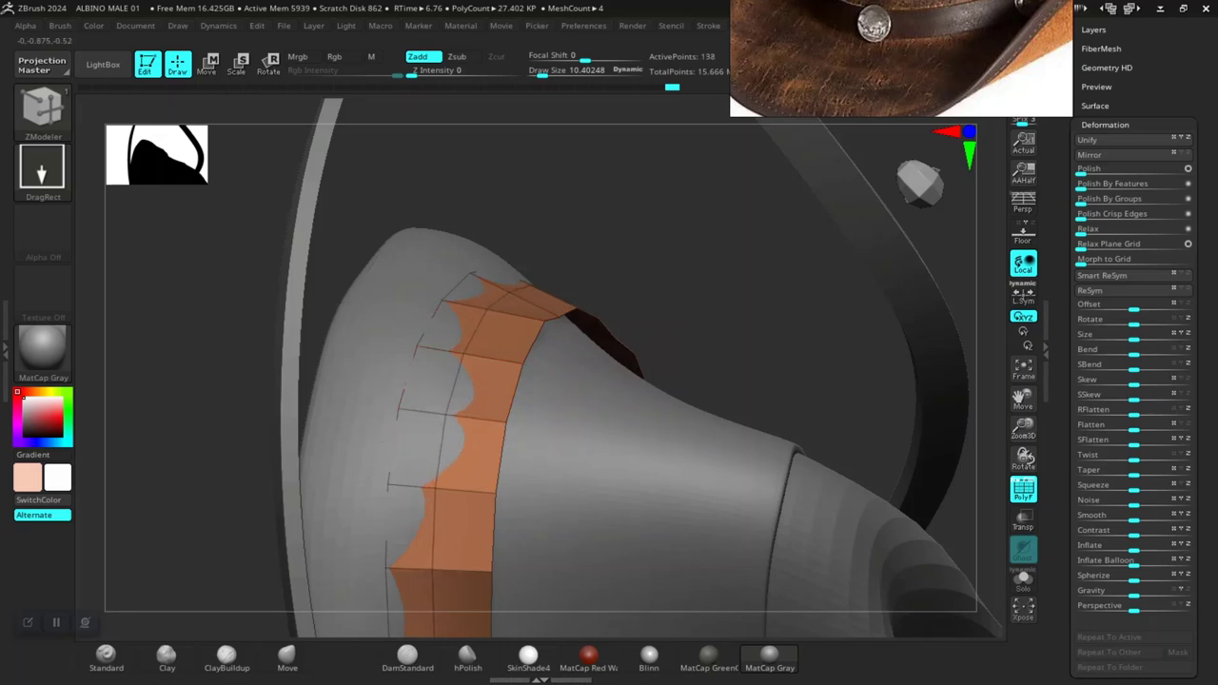
Step: Add the extra loop to the band's upper row after orbiting in close
mouse_move(680, 326)
mouse_down()
mouse_move(533, 410)
mouse_move(571, 380)
mouse_up()
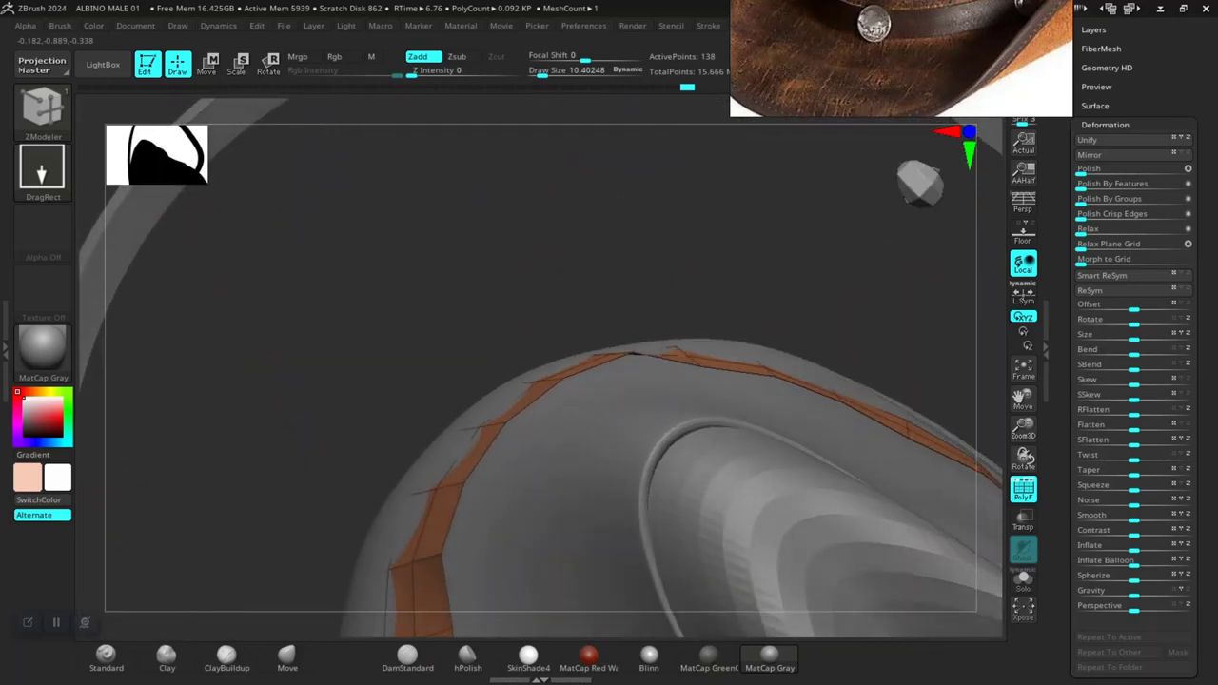
mouse_move(571, 381)
mouse_down()
mouse_move(669, 311)
mouse_move(723, 314)
mouse_move(809, 285)
mouse_up()
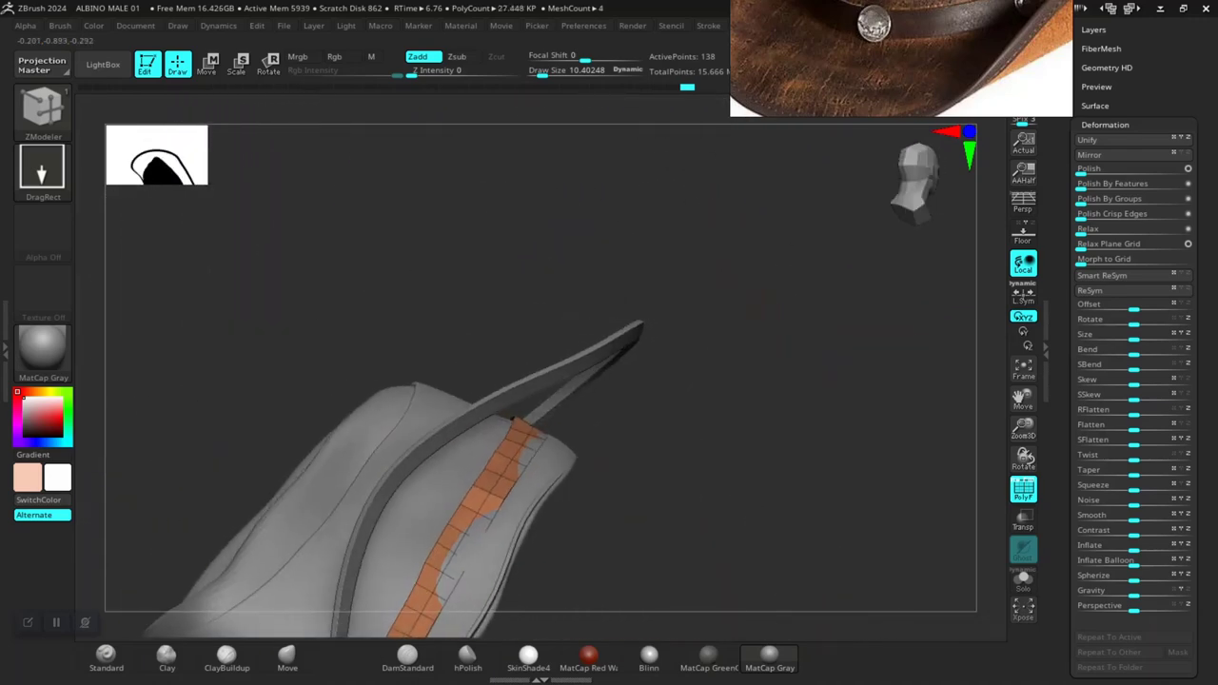
mouse_move(594, 350)
mouse_down()
mouse_move(509, 286)
mouse_move(562, 299)
mouse_up()
mouse_move(367, 412)
mouse_down()
mouse_move(723, 390)
mouse_move(591, 440)
mouse_up()
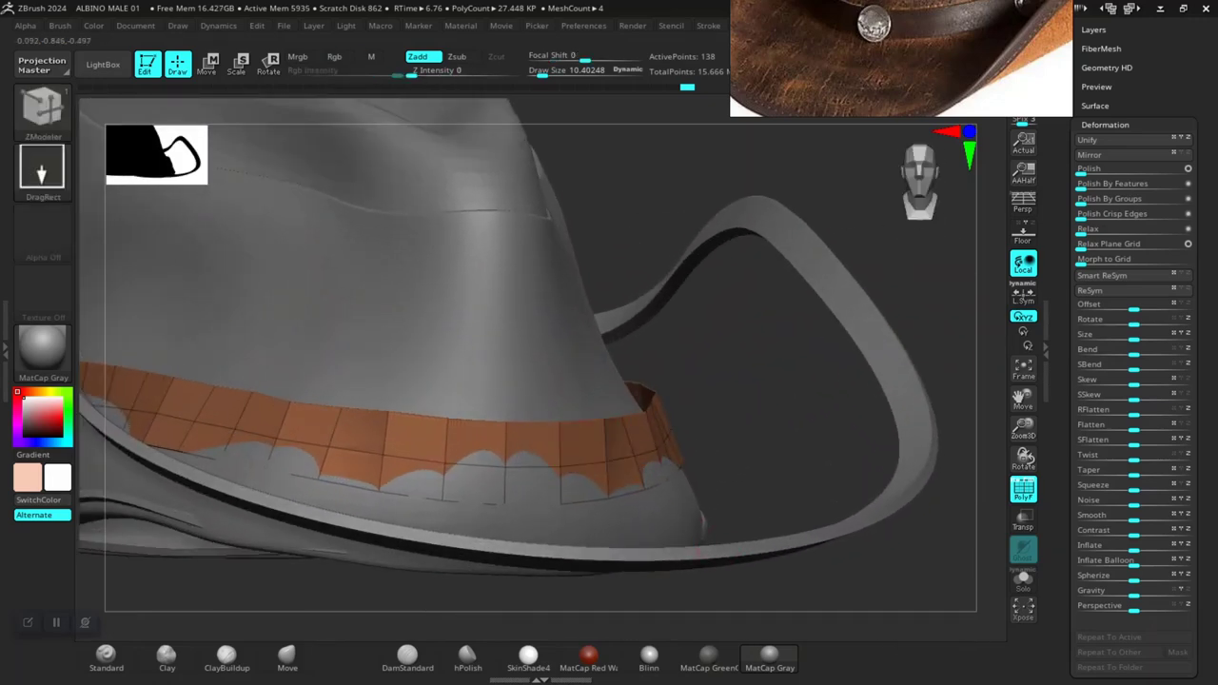
click(587, 441)
Step: Test thickening the band with QMesh extrusions, undoing and redoing them
mouse_move(728, 444)
mouse_down()
mouse_move(757, 511)
mouse_move(776, 438)
mouse_move(734, 435)
mouse_up()
key(ctrl+z)
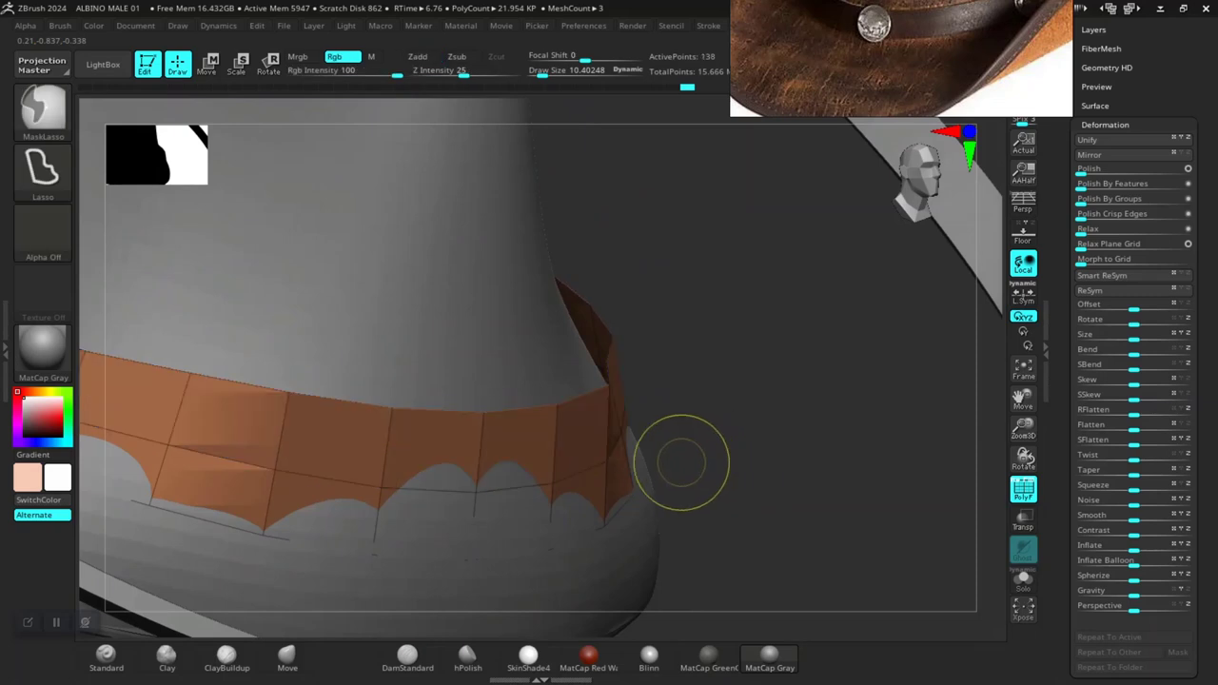
click(571, 457)
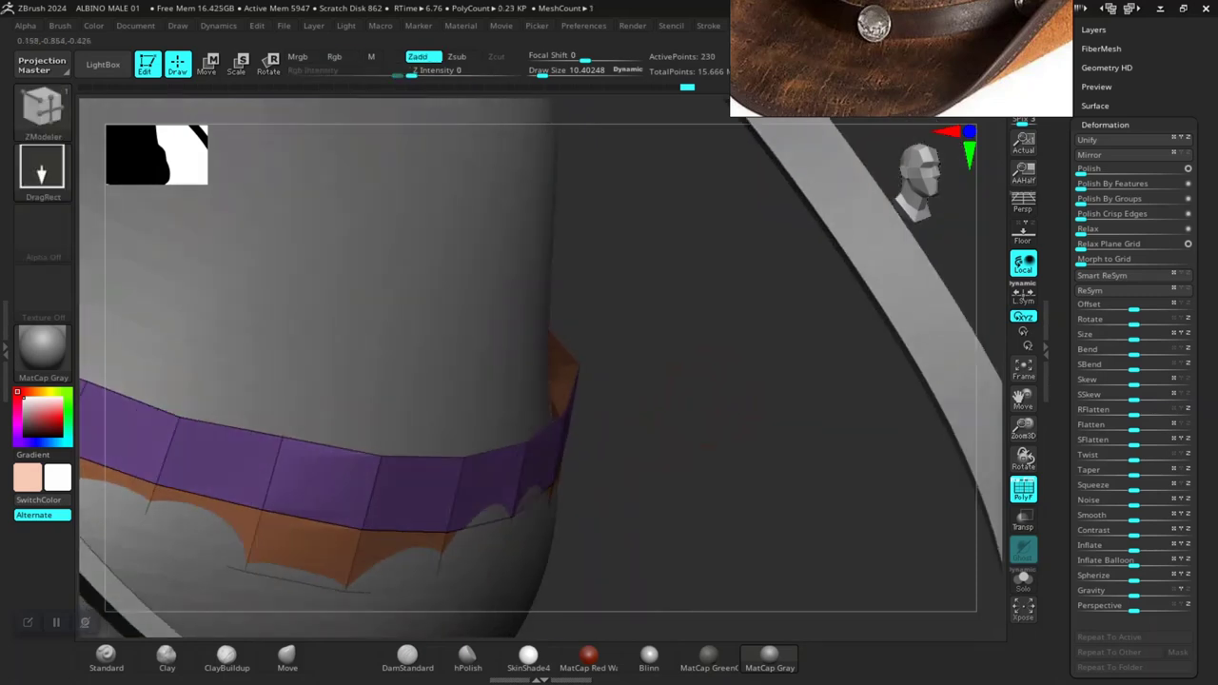
key(ctrl+shift+z)
drag(538, 440, 526, 438)
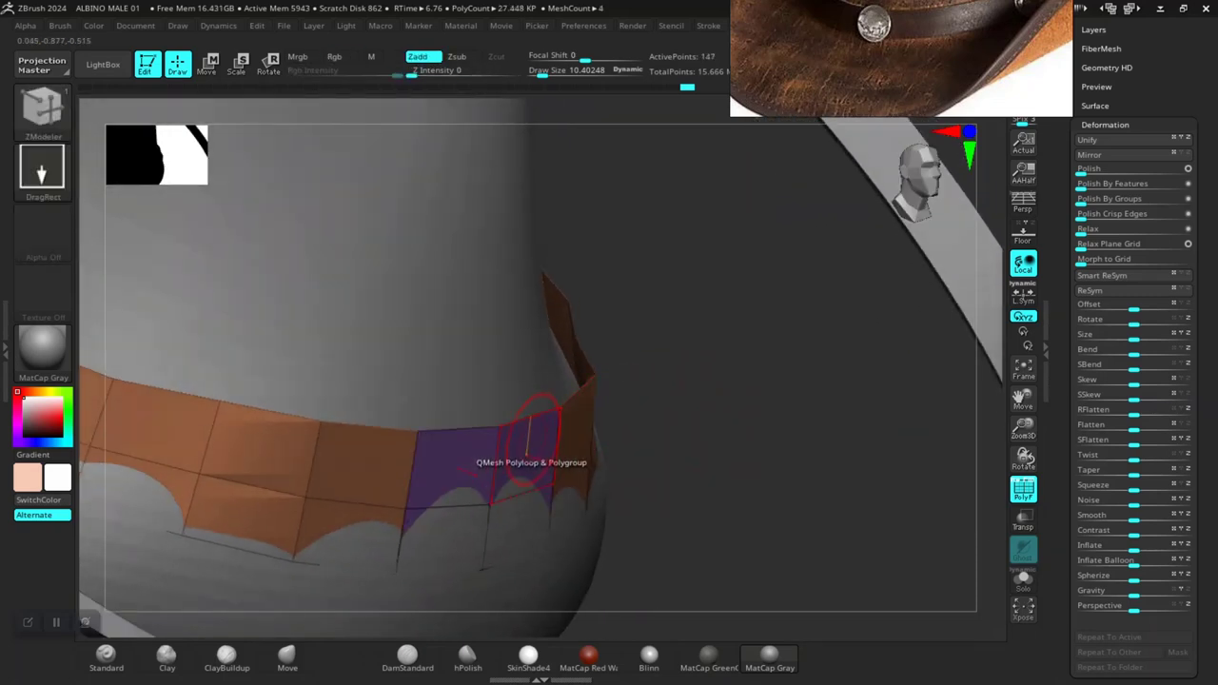
click(583, 430)
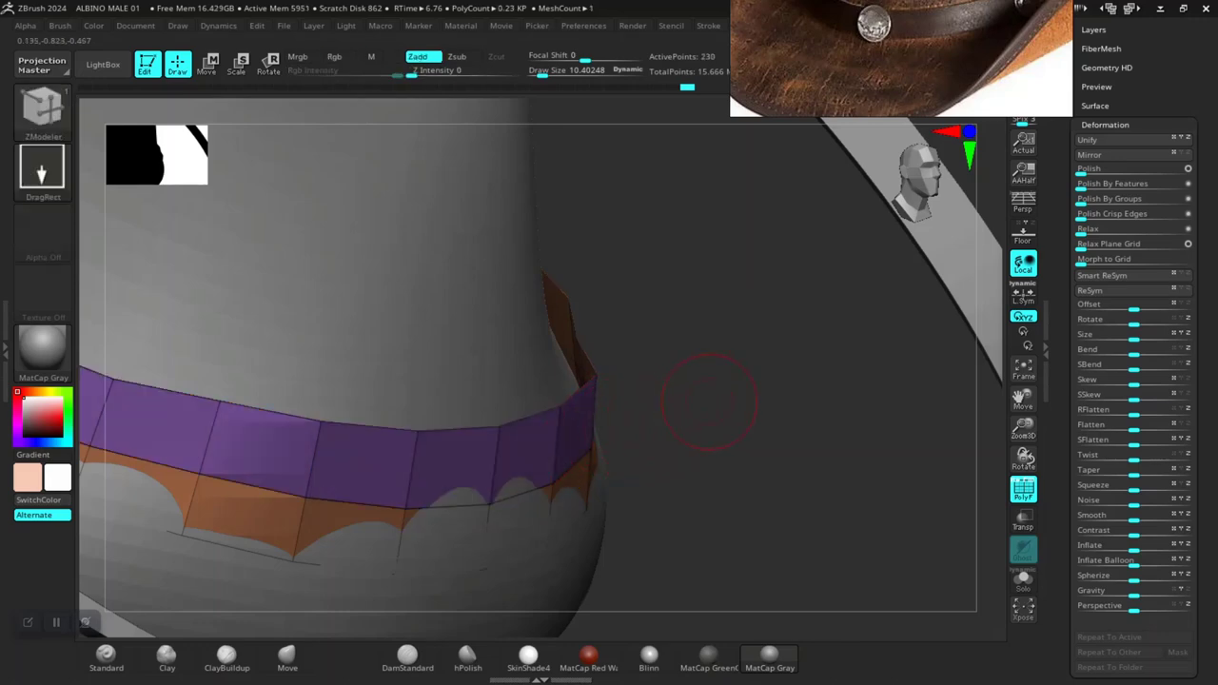
drag(709, 402, 747, 505)
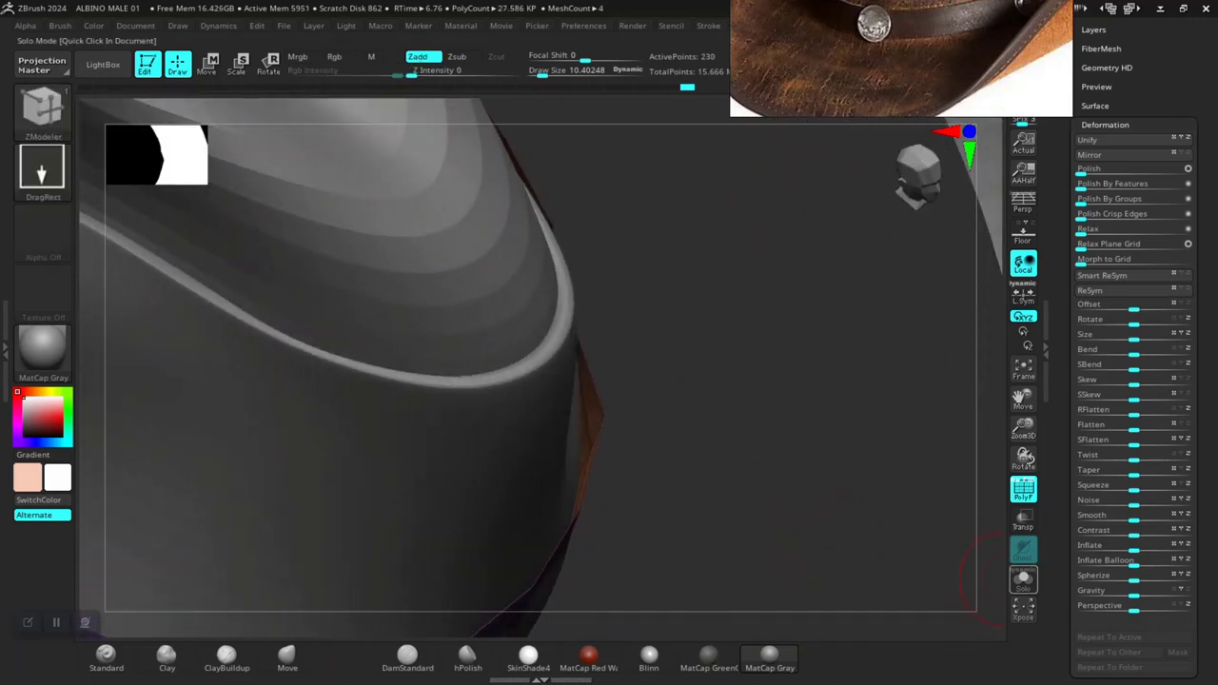
mouse_move(985, 576)
mouse_down()
mouse_move(542, 495)
mouse_move(285, 533)
mouse_move(788, 457)
mouse_up()
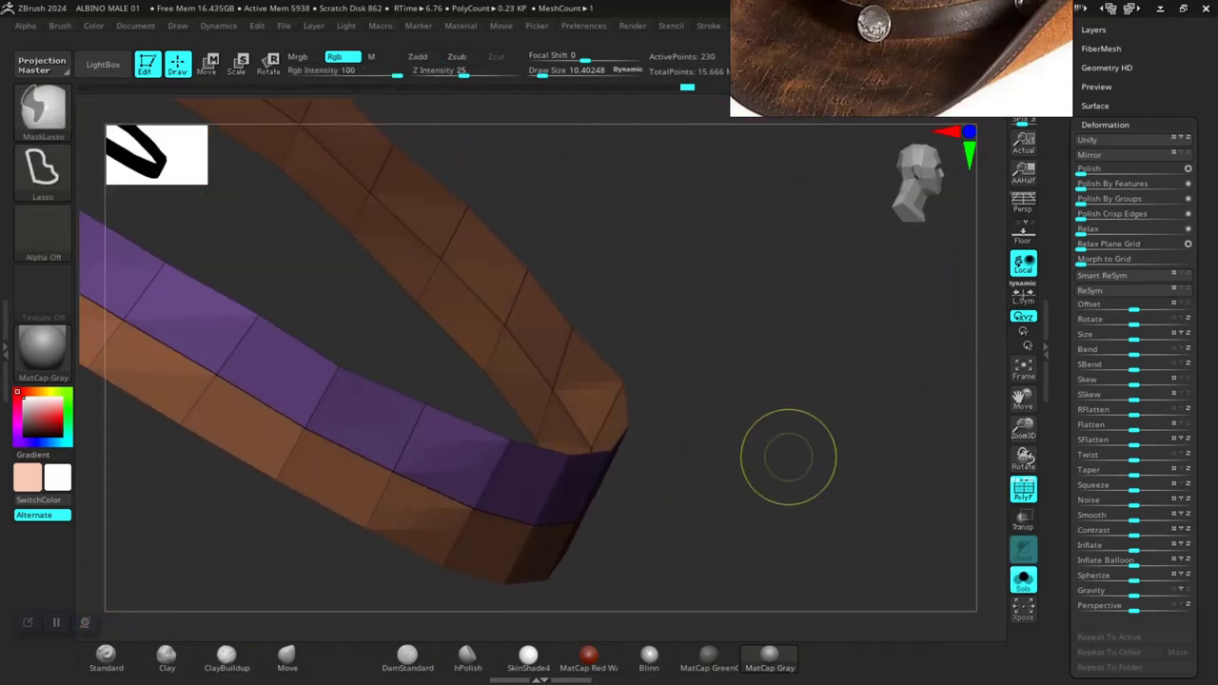
Step: Undo the loop extrusions back to a single band, then lasso-mask one end
key(ctrl+w)
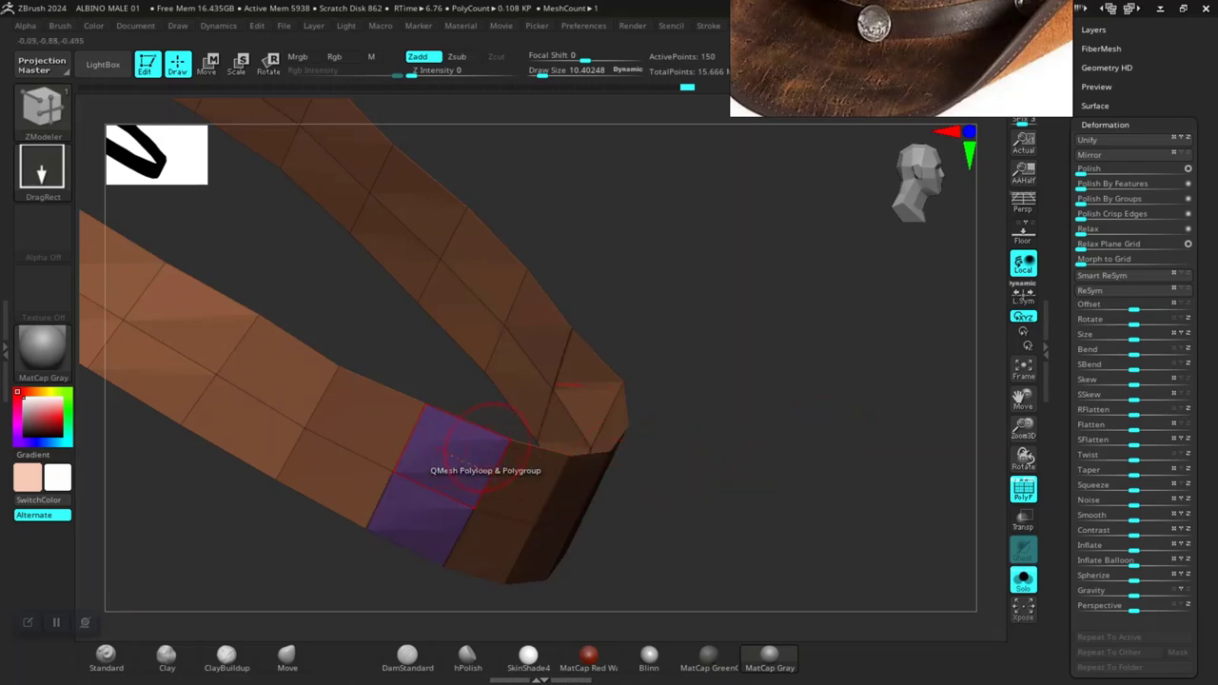
click(533, 481)
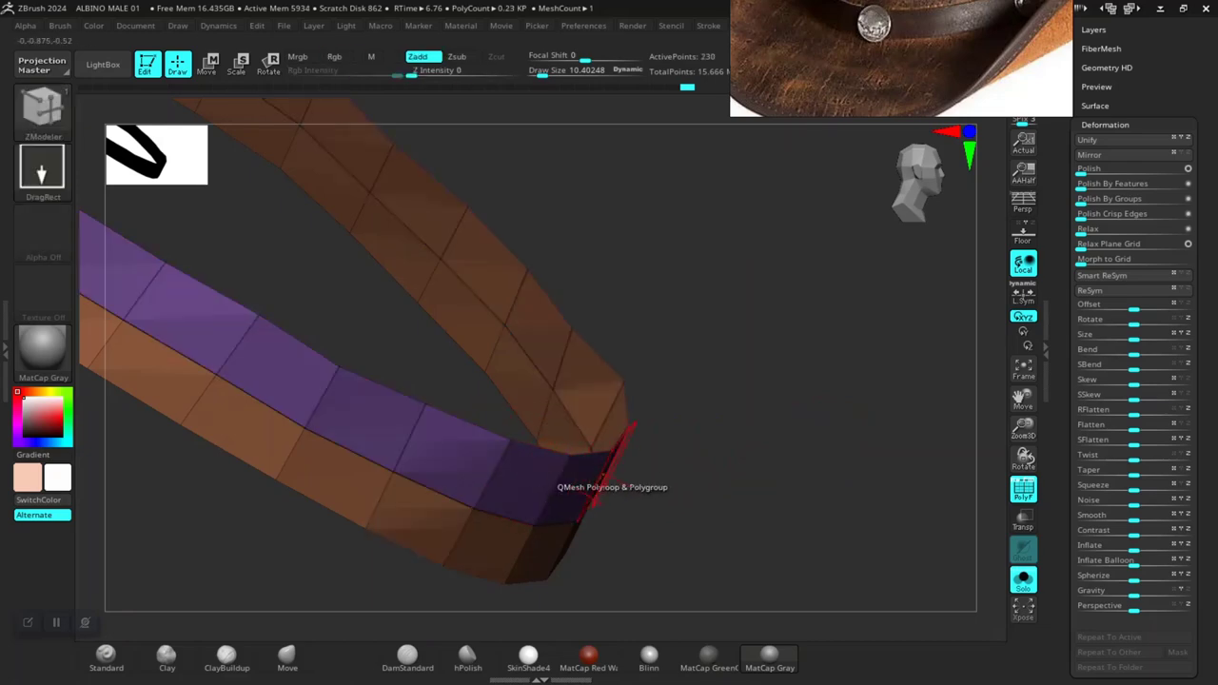
drag(595, 480, 687, 445)
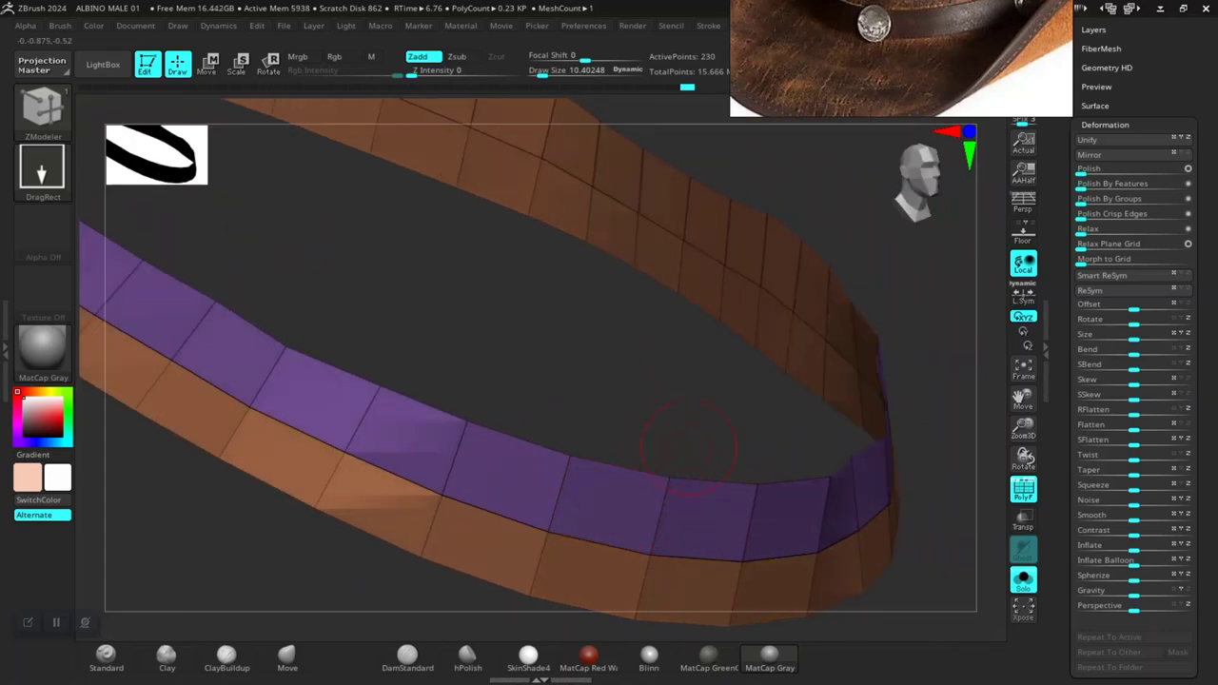
key(ctrl+w)
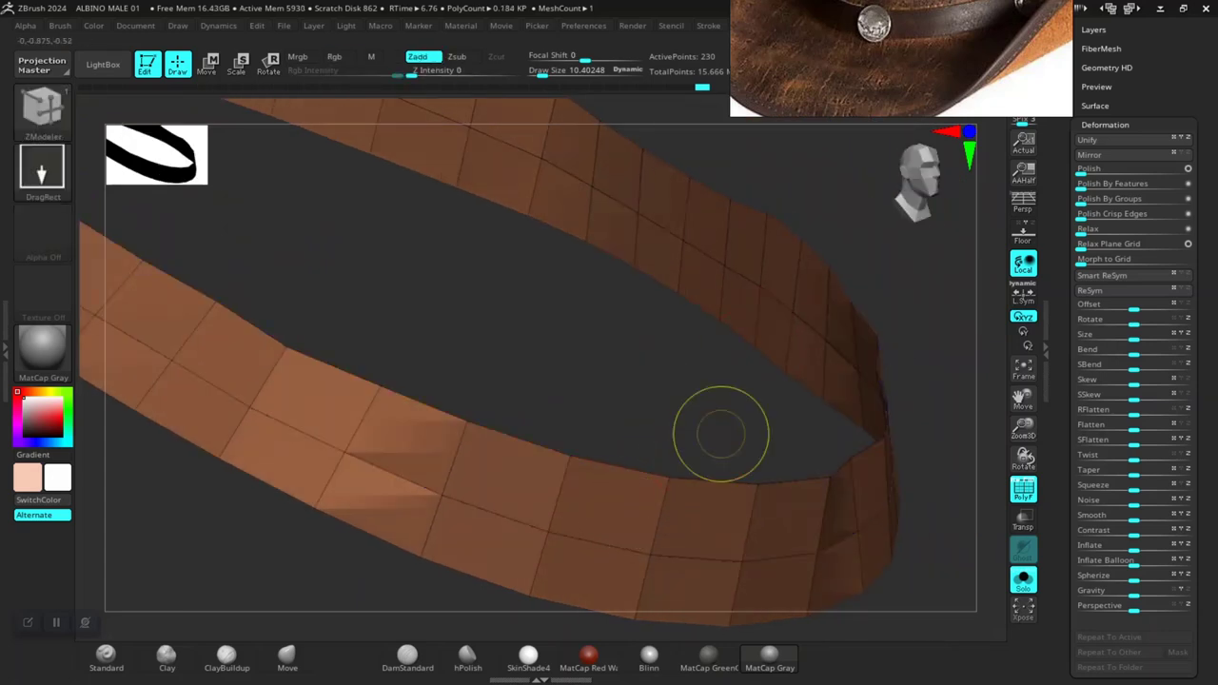
key(ctrl+z)
click(286, 654)
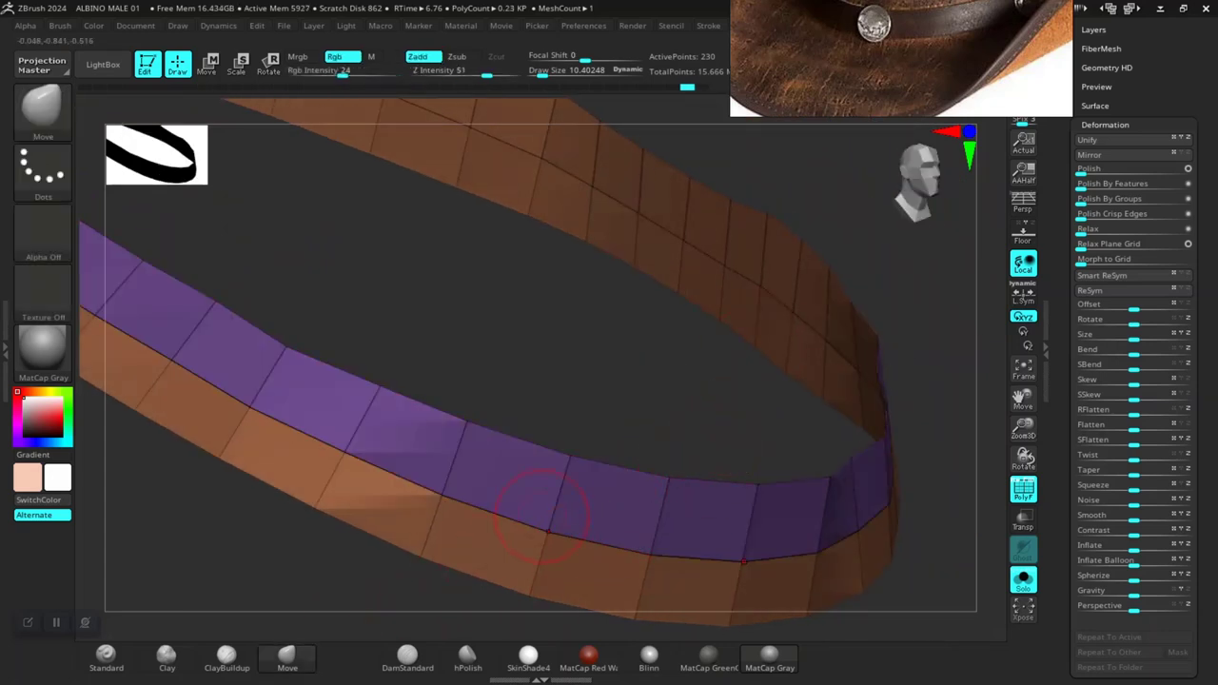
key(ctrl+w)
key(ctrl+z)
ctrl+shift+click(590, 416)
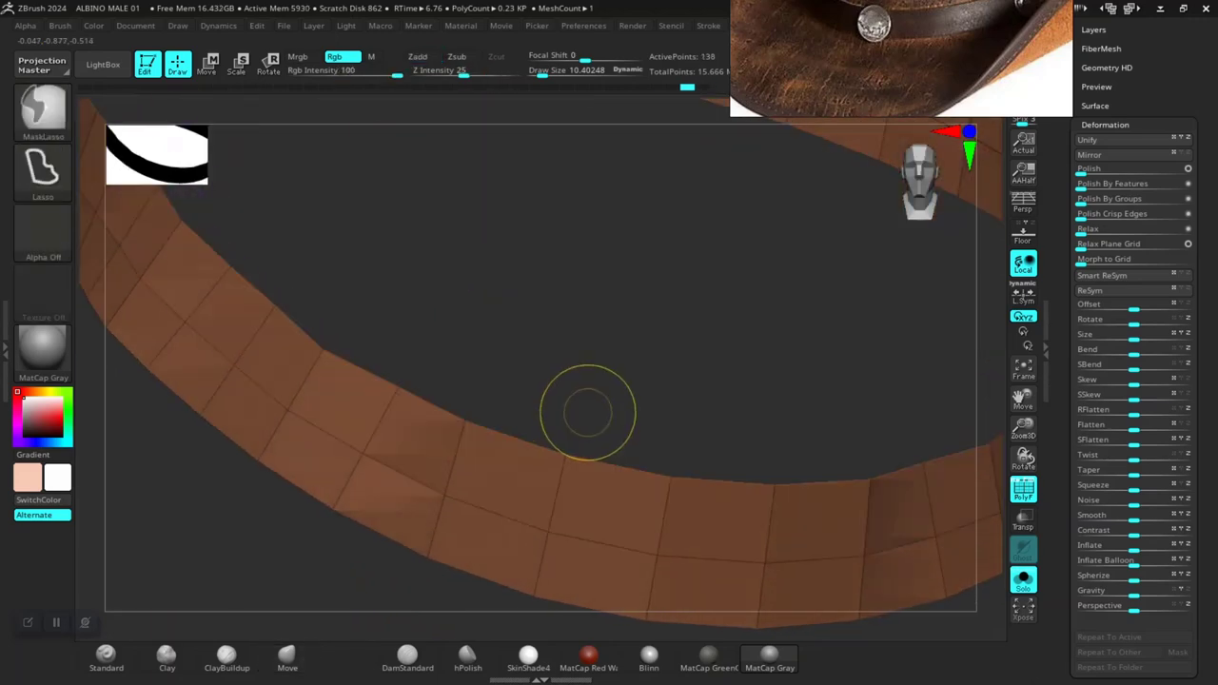
mouse_move(585, 415)
mouse_down()
mouse_move(593, 339)
mouse_move(550, 349)
mouse_up()
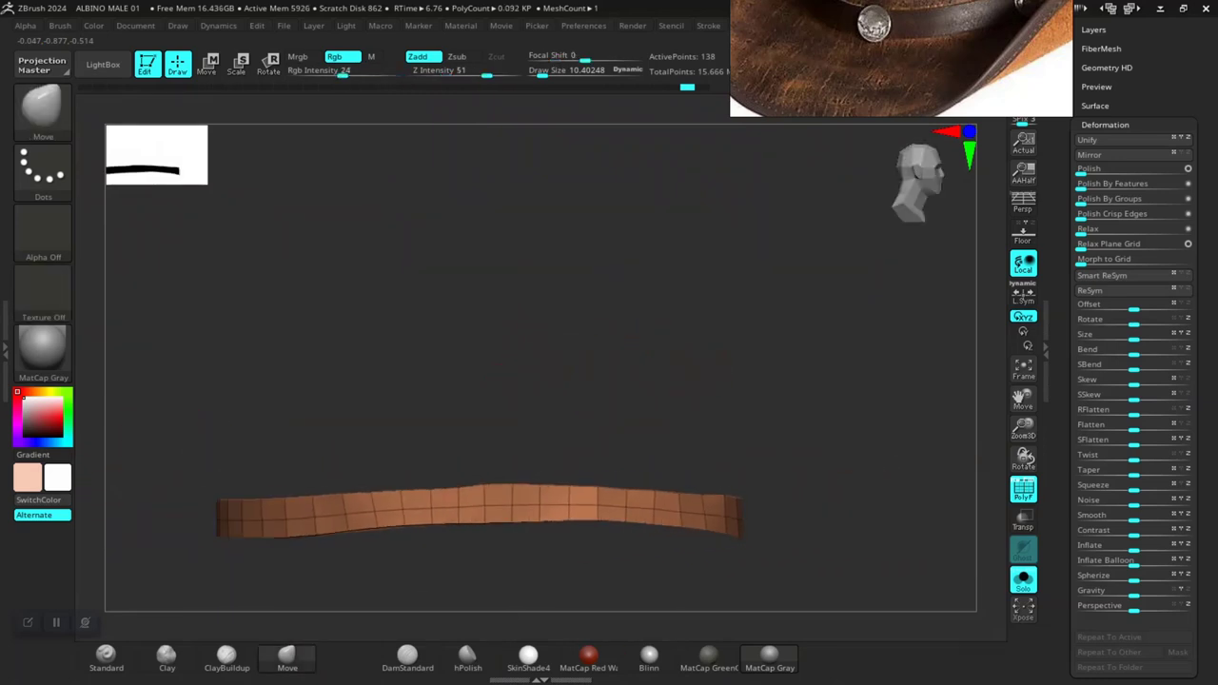
mouse_move(411, 272)
ctrl+mouse_down()
mouse_move(392, 449)
mouse_move(462, 460)
mouse_move(676, 443)
mouse_move(980, 462)
ctrl+mouse_up()
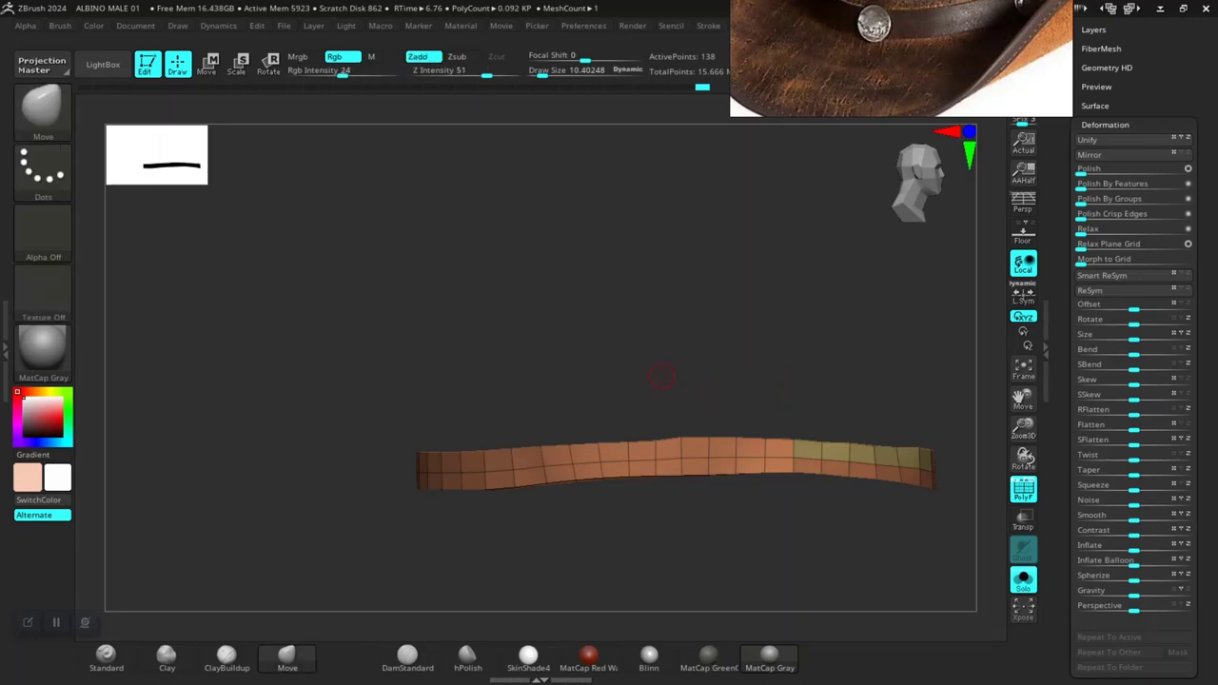
Step: Save the project over the existing ALBINO MALE 01 file and clear the band's mask
key(ctrl+s)
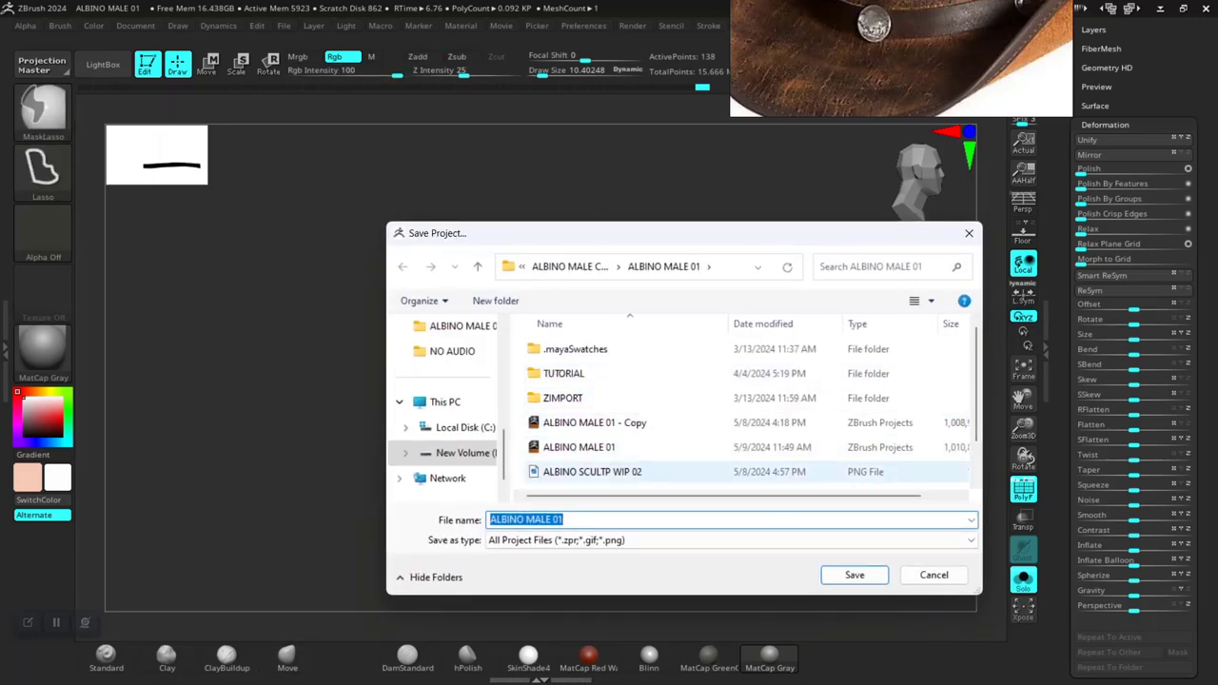
click(855, 574)
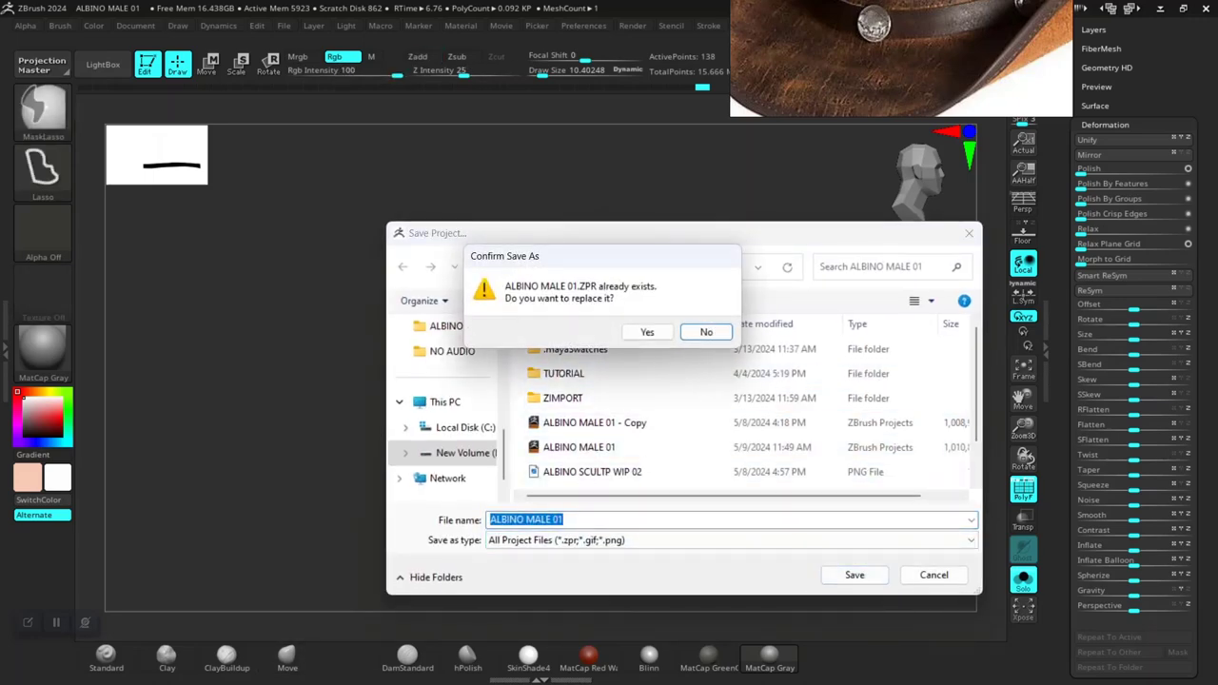
click(648, 333)
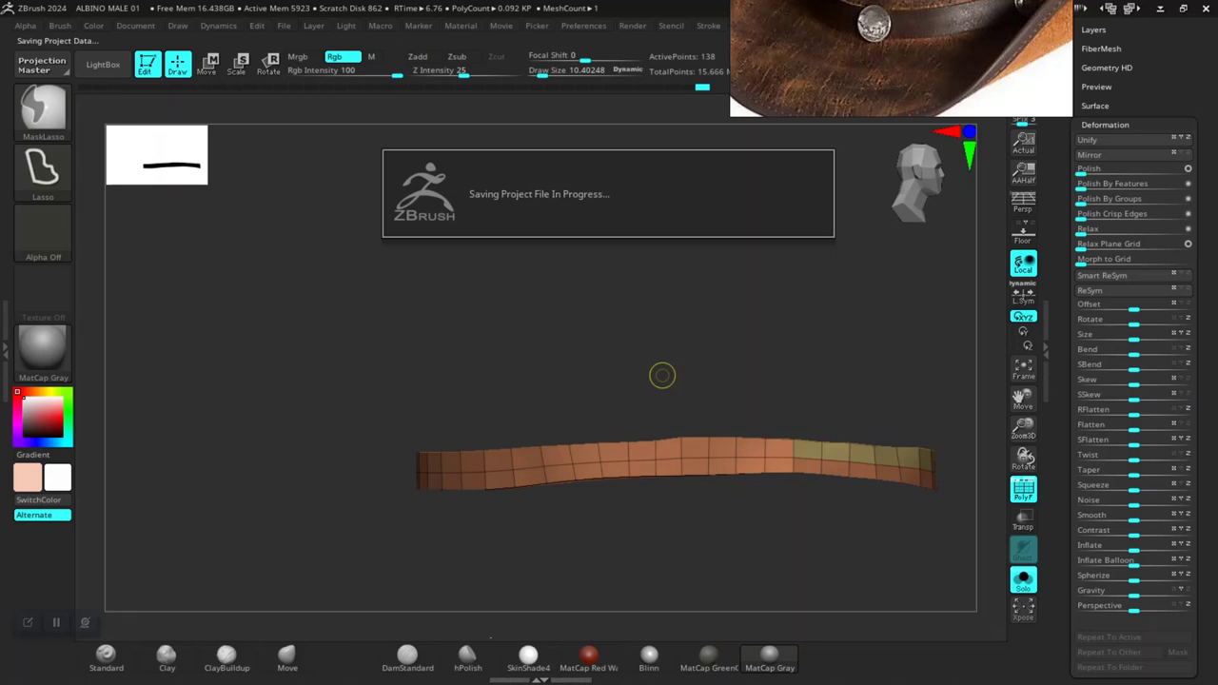
ctrl+click(498, 351)
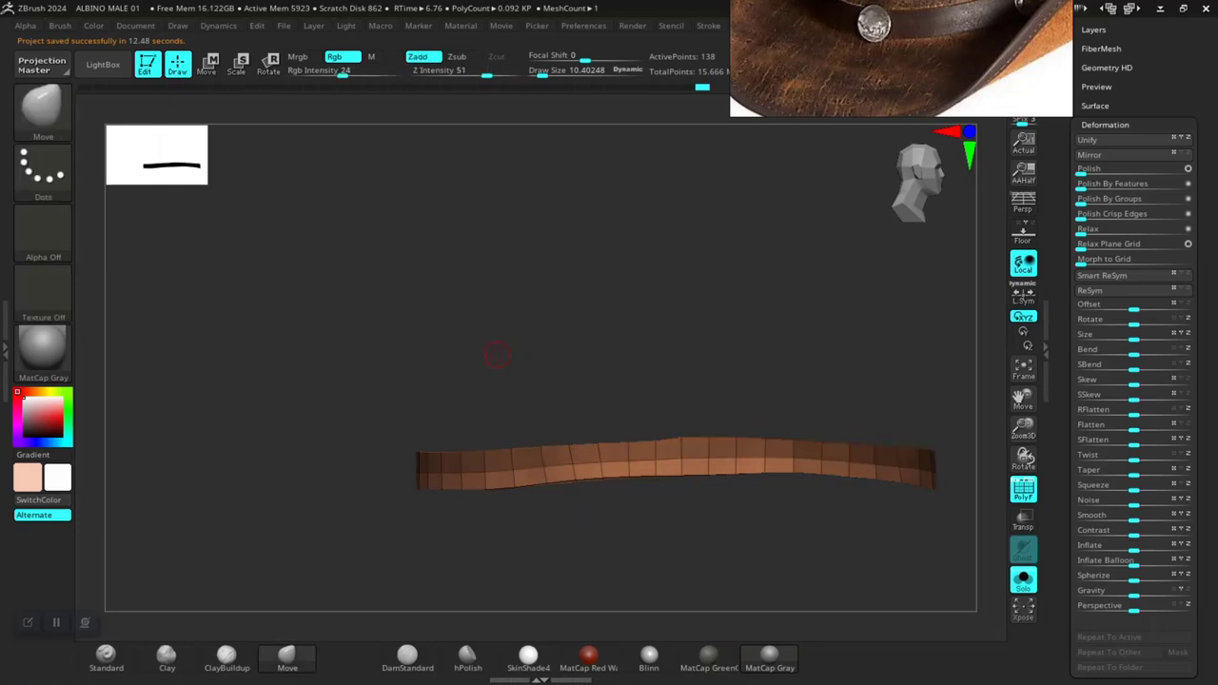
Step: Mask the band strip, then invert the mask so only its lower row is protected
ctrl+click(413, 351)
alt+drag(413, 351, 352, 351)
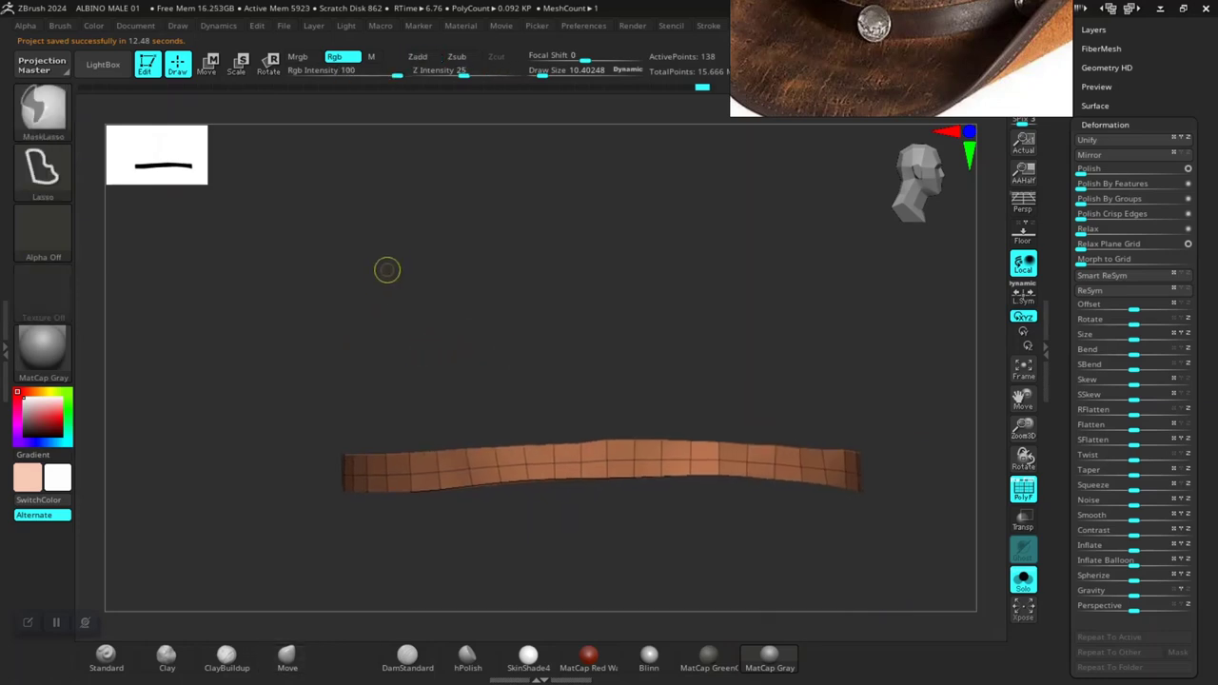
mouse_move(387, 266)
ctrl+mouse_down()
mouse_move(310, 480)
mouse_move(756, 466)
ctrl+mouse_up()
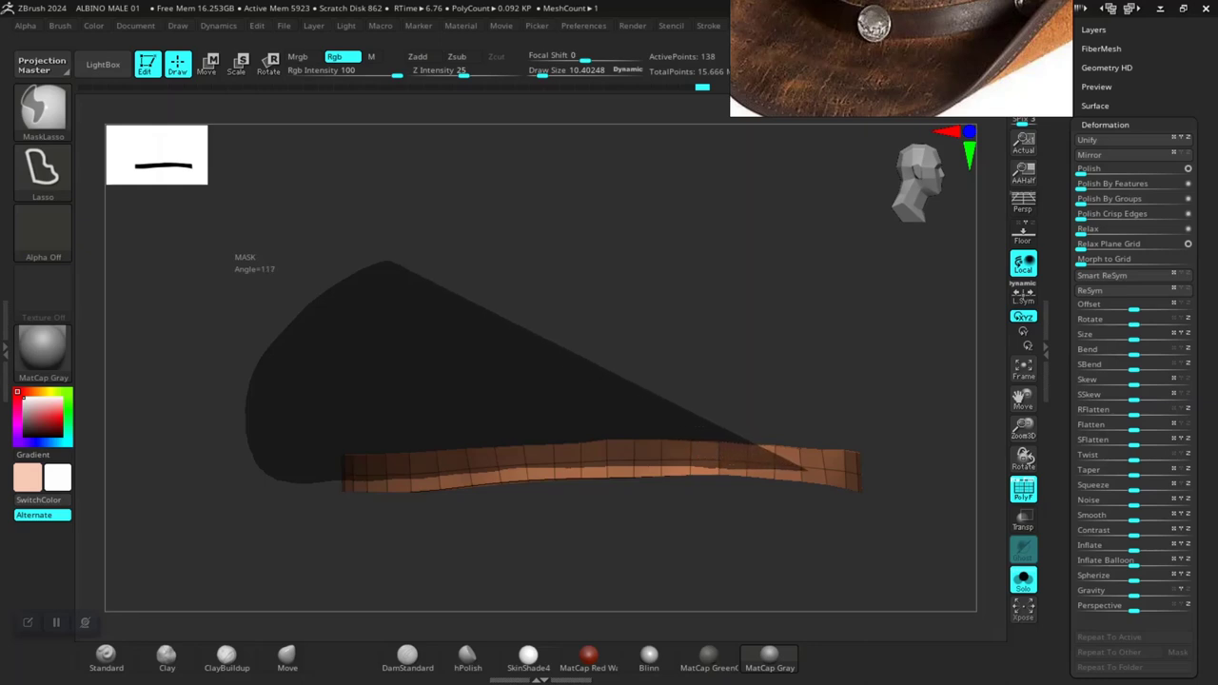
ctrl+drag(856, 466, 912, 476)
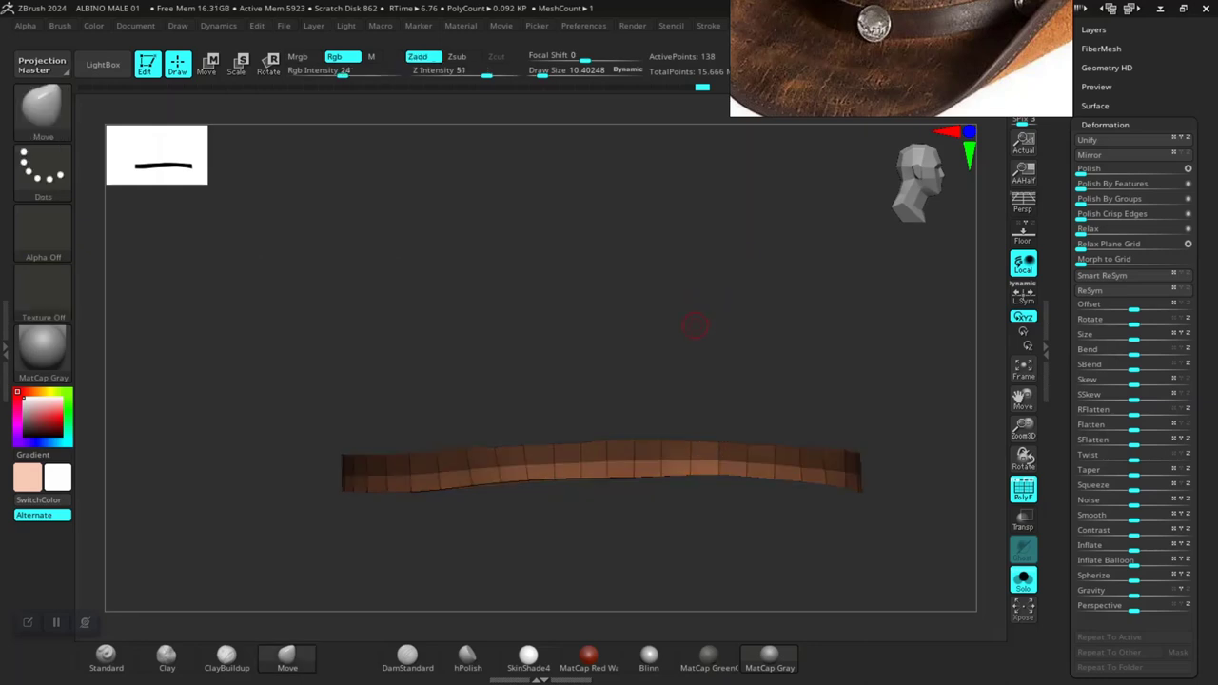
drag(673, 348, 671, 360)
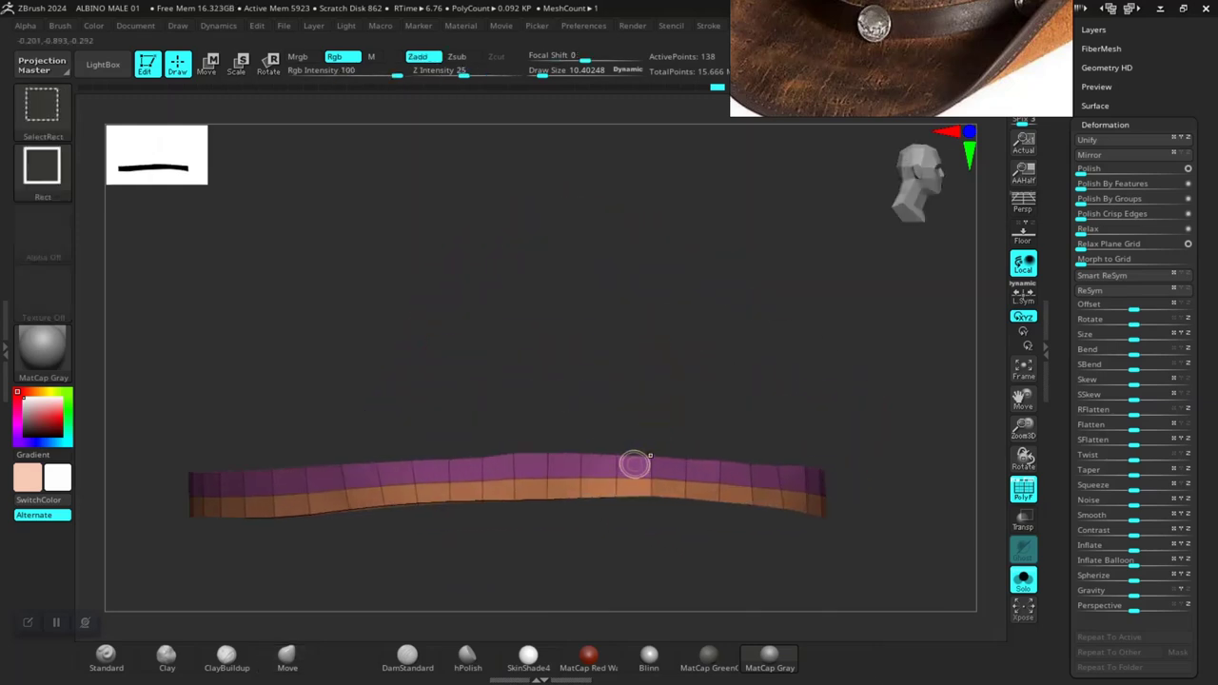
key(ctrl+a)
ctrl+click(752, 314)
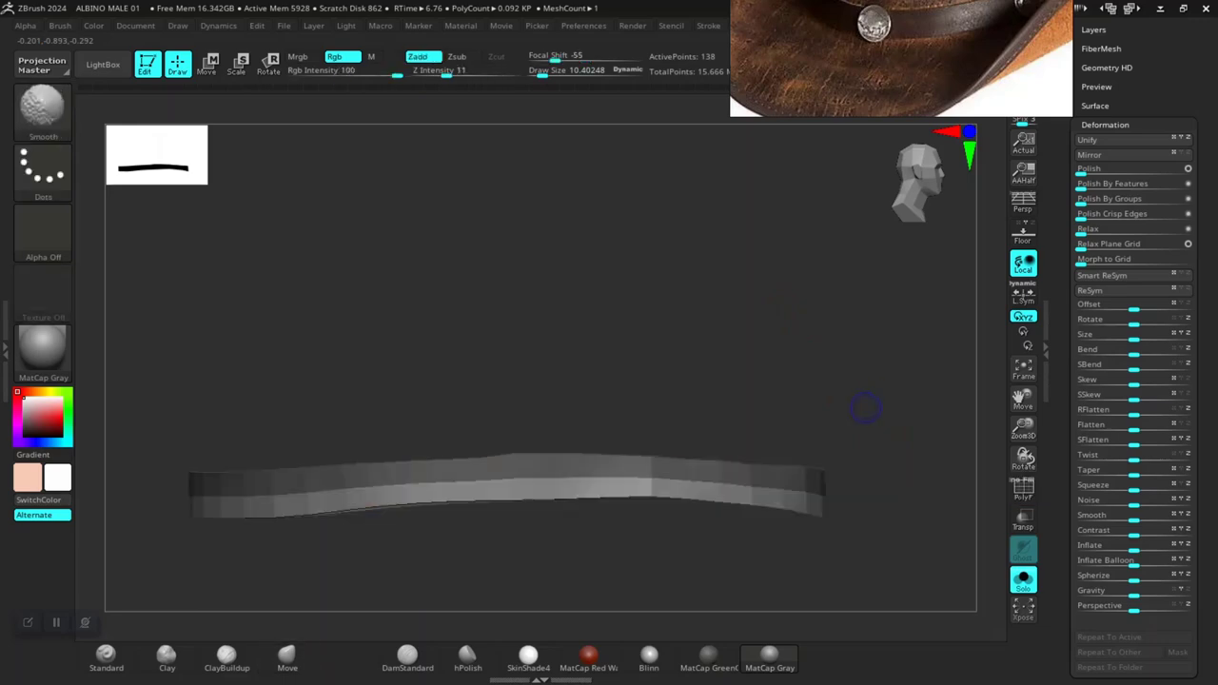
key(shift+f)
Step: Hide the polygroup colours and bring the whole hat back into view around the band
ctrl+click(857, 389)
click(1023, 580)
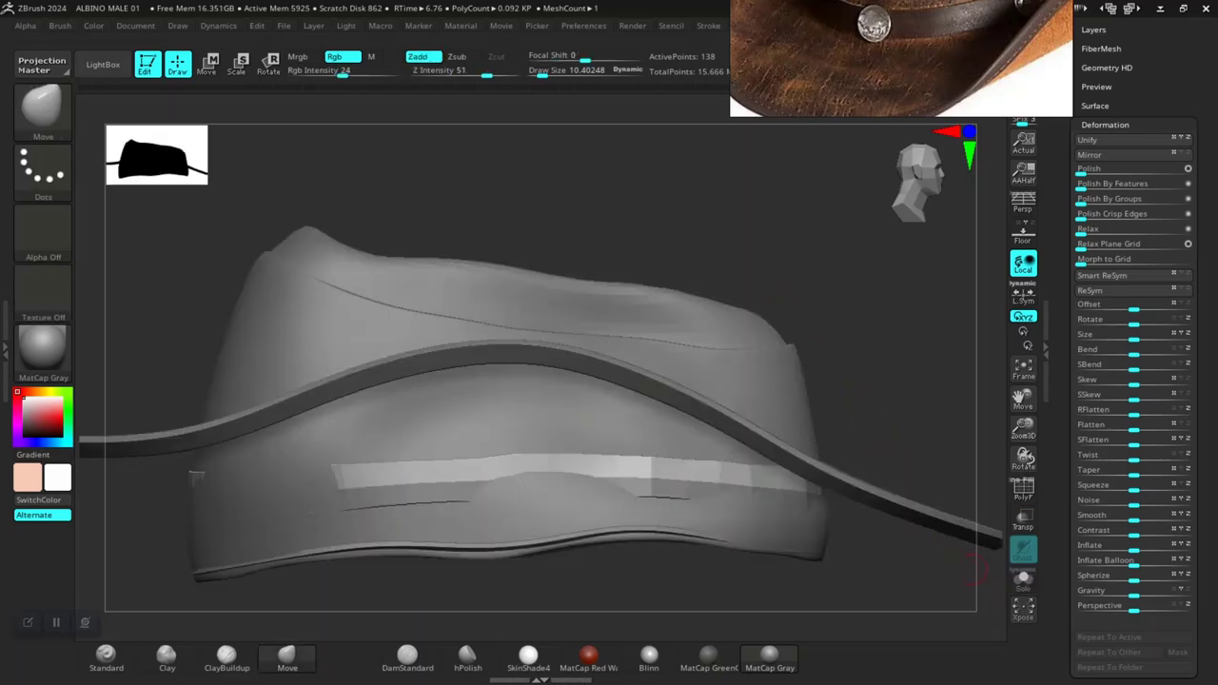
mouse_move(952, 428)
mouse_down()
mouse_move(914, 533)
mouse_move(865, 543)
mouse_move(470, 440)
mouse_move(481, 440)
mouse_up()
key(r)
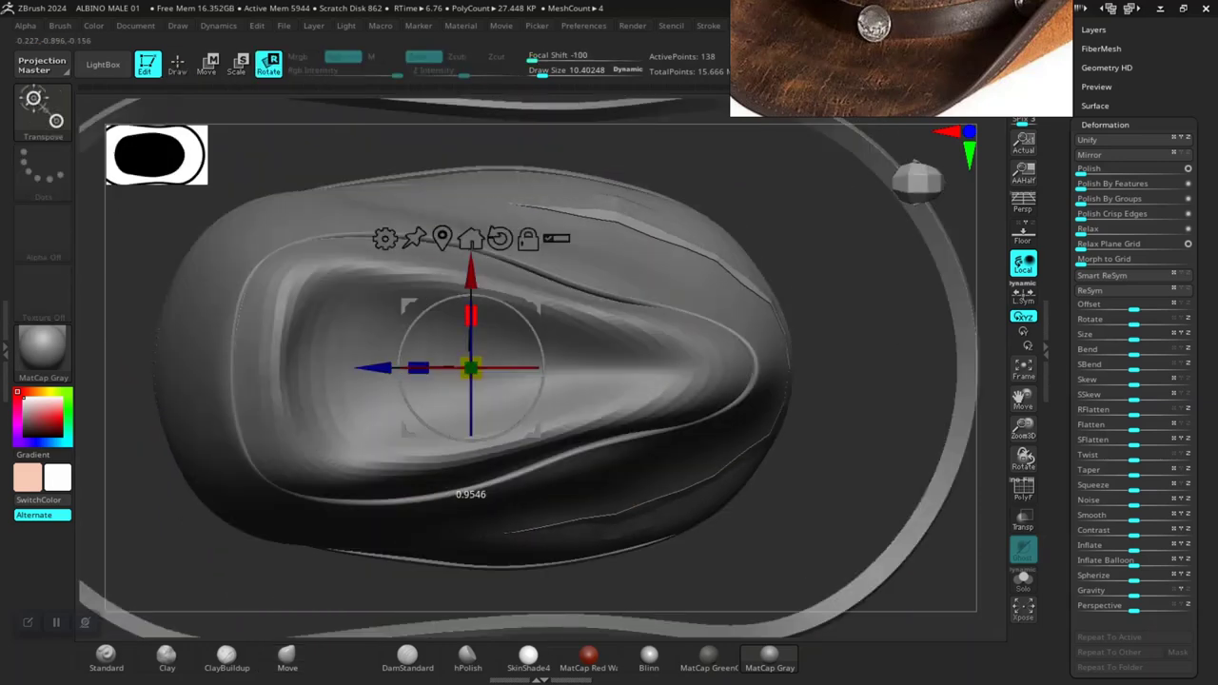
Step: Scale the band's unmasked edge inward to about 0.93 to follow the tapering crown
mouse_move(856, 533)
mouse_down()
mouse_move(857, 419)
mouse_move(961, 409)
mouse_move(951, 447)
mouse_up()
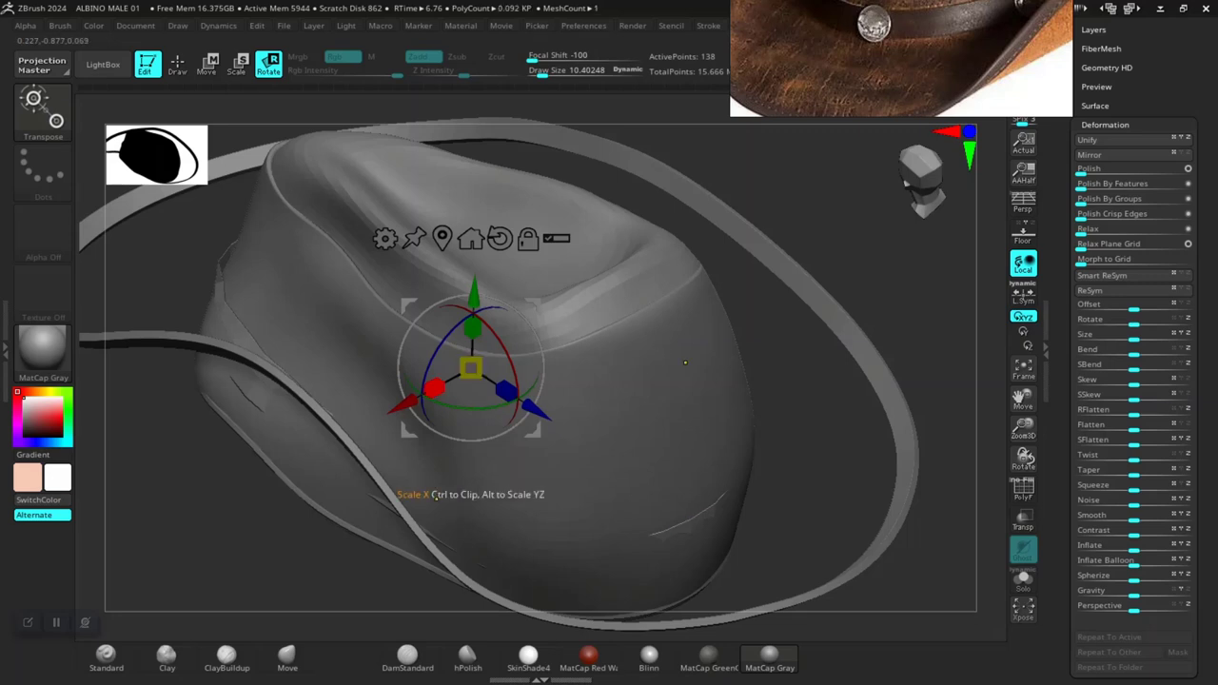
mouse_move(433, 494)
mouse_down()
mouse_move(408, 484)
mouse_move(418, 474)
mouse_move(412, 482)
mouse_up()
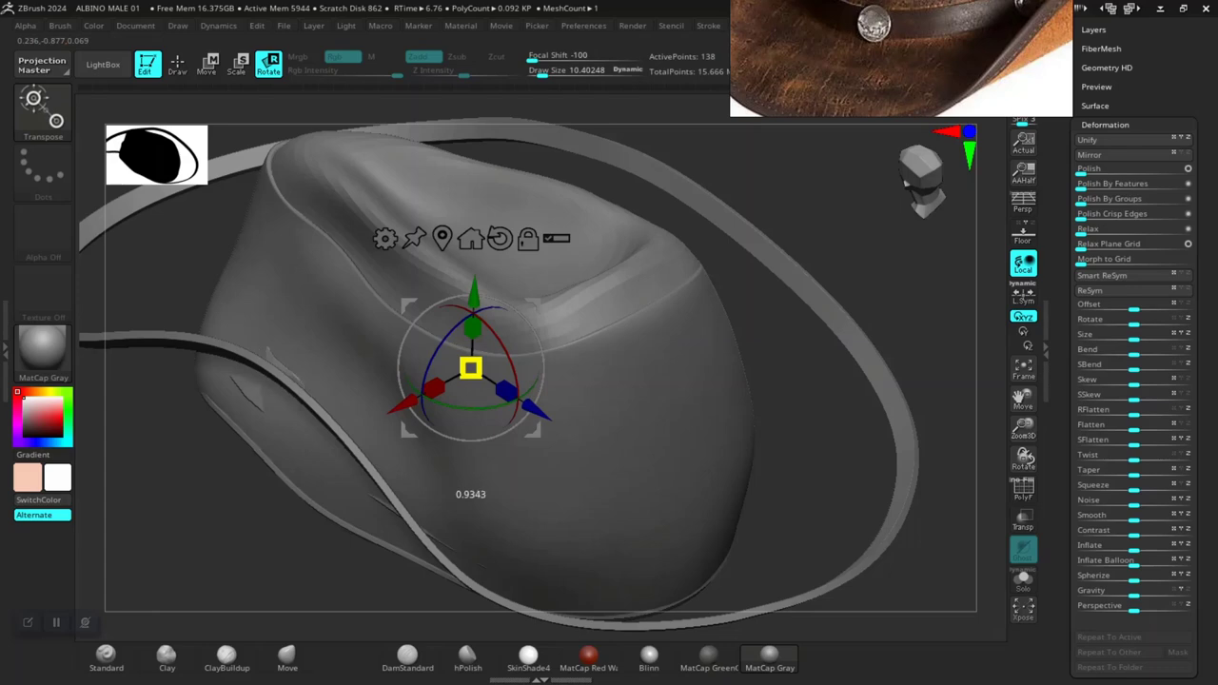
mouse_move(856, 533)
mouse_down()
mouse_move(818, 505)
mouse_move(785, 561)
mouse_move(795, 542)
mouse_up()
Step: Smooth the band with Polish By Groups, keeping its polygroup edges
key(q)
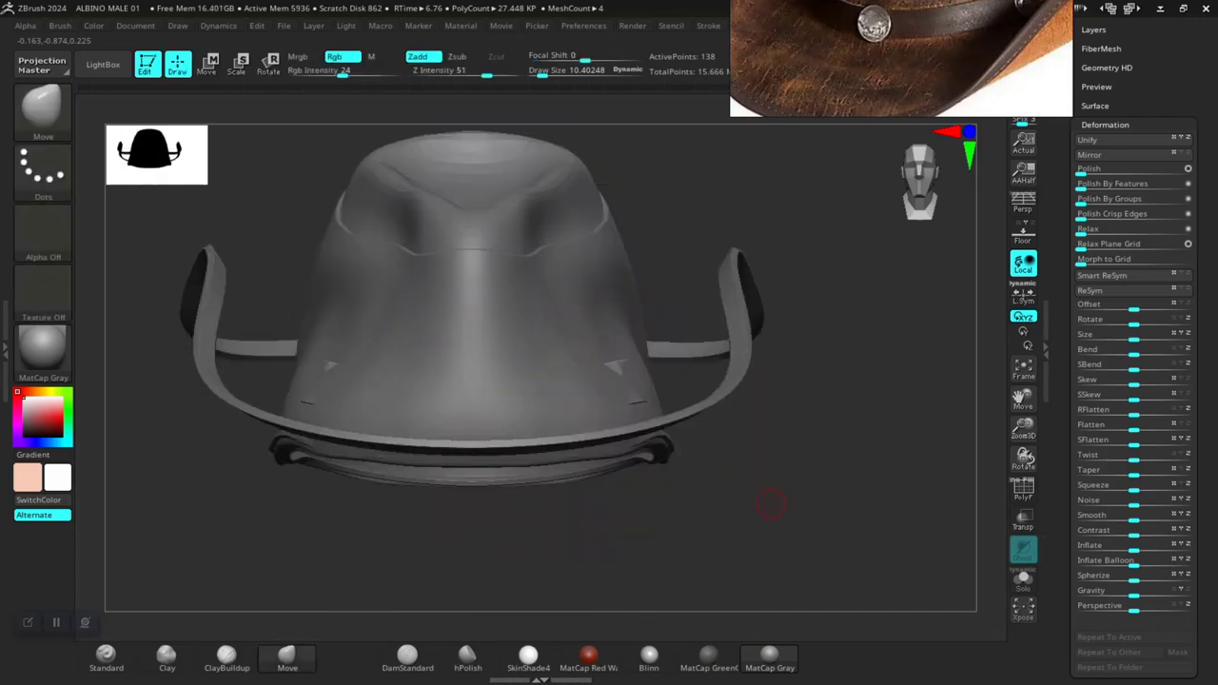
mouse_move(701, 508)
mouse_down()
mouse_move(762, 550)
mouse_move(887, 464)
mouse_up()
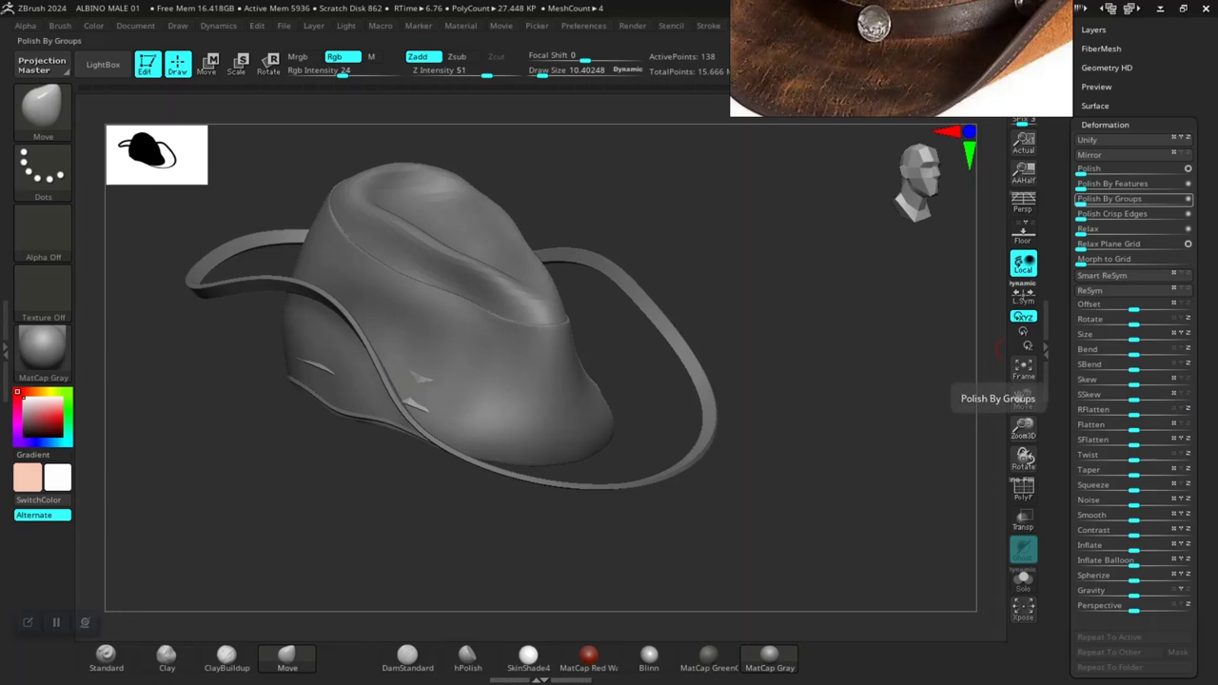
click(1114, 198)
drag(898, 384, 833, 511)
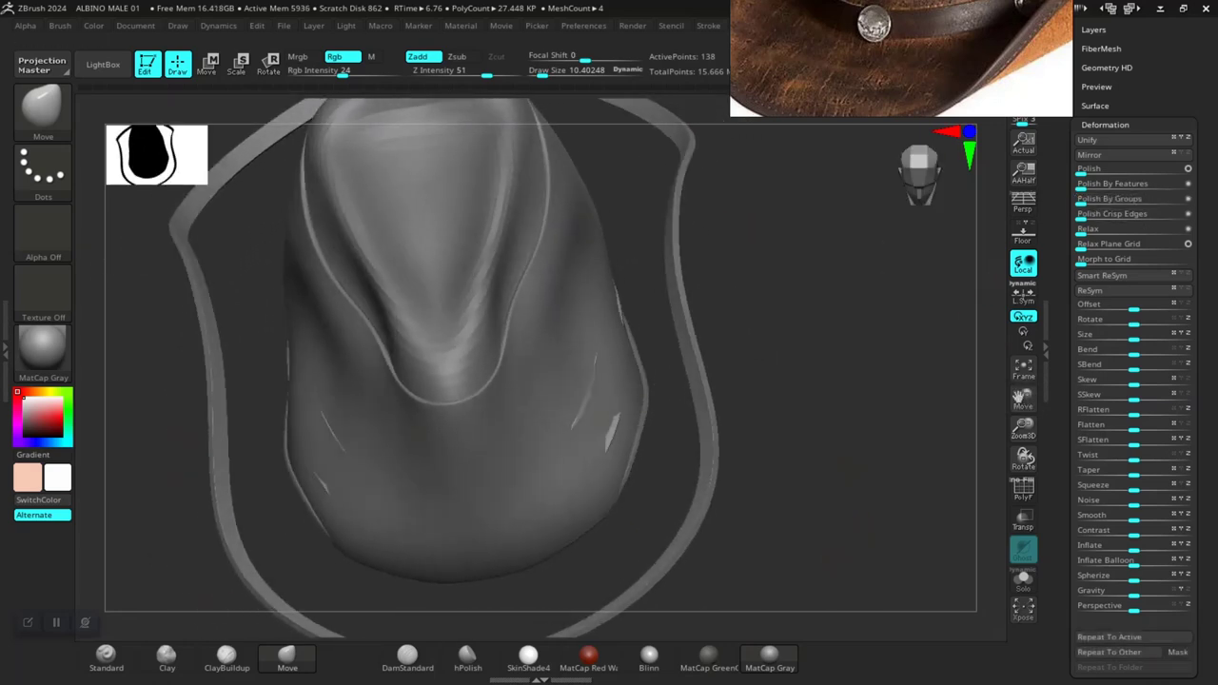
Step: Thicken the band with Panel Loops set to a count of 3
click(959, 115)
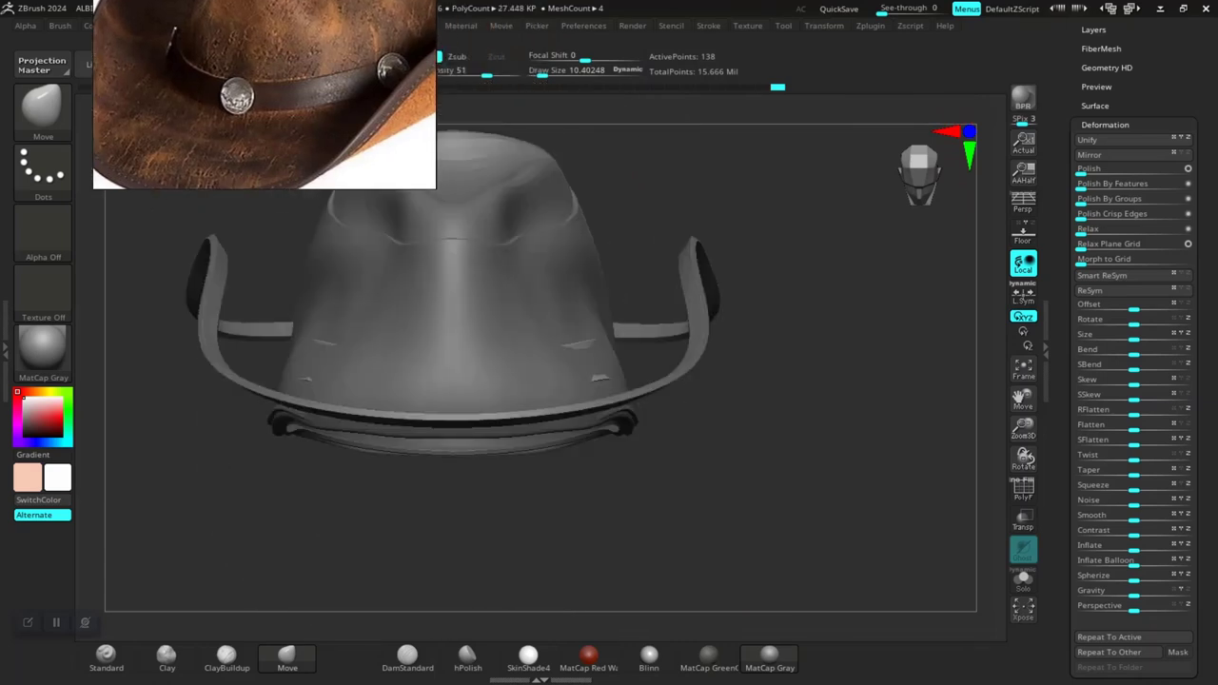
scroll(1133, 380, up, 5)
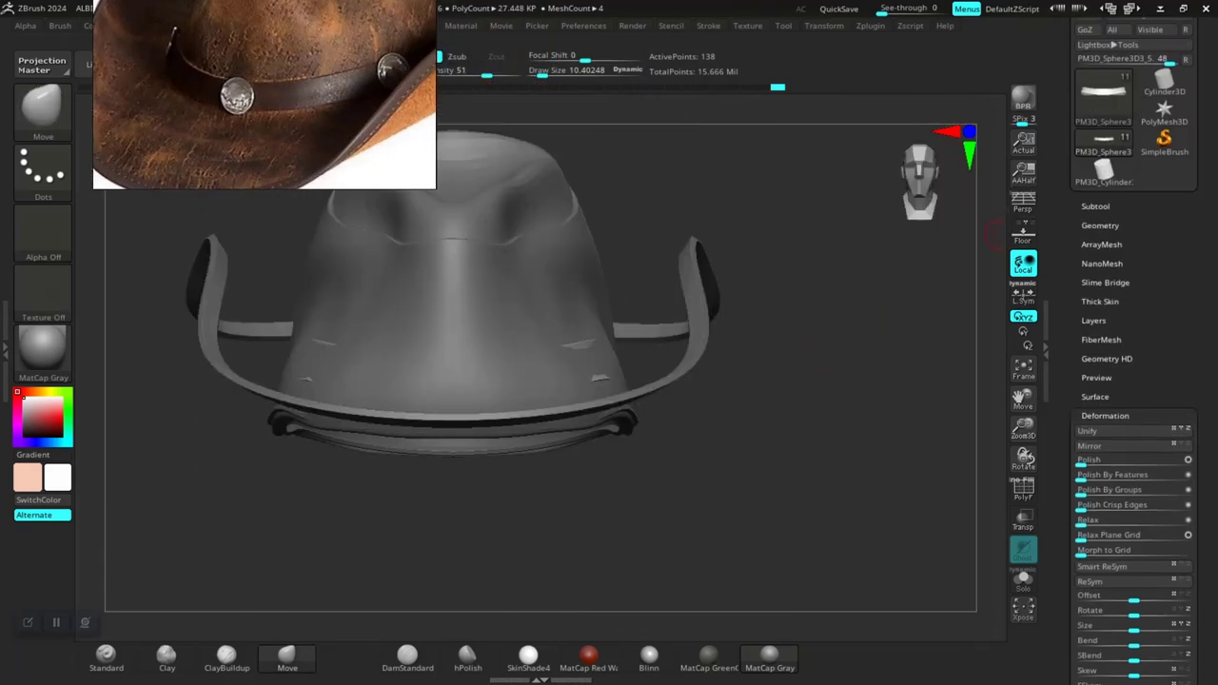
click(1100, 225)
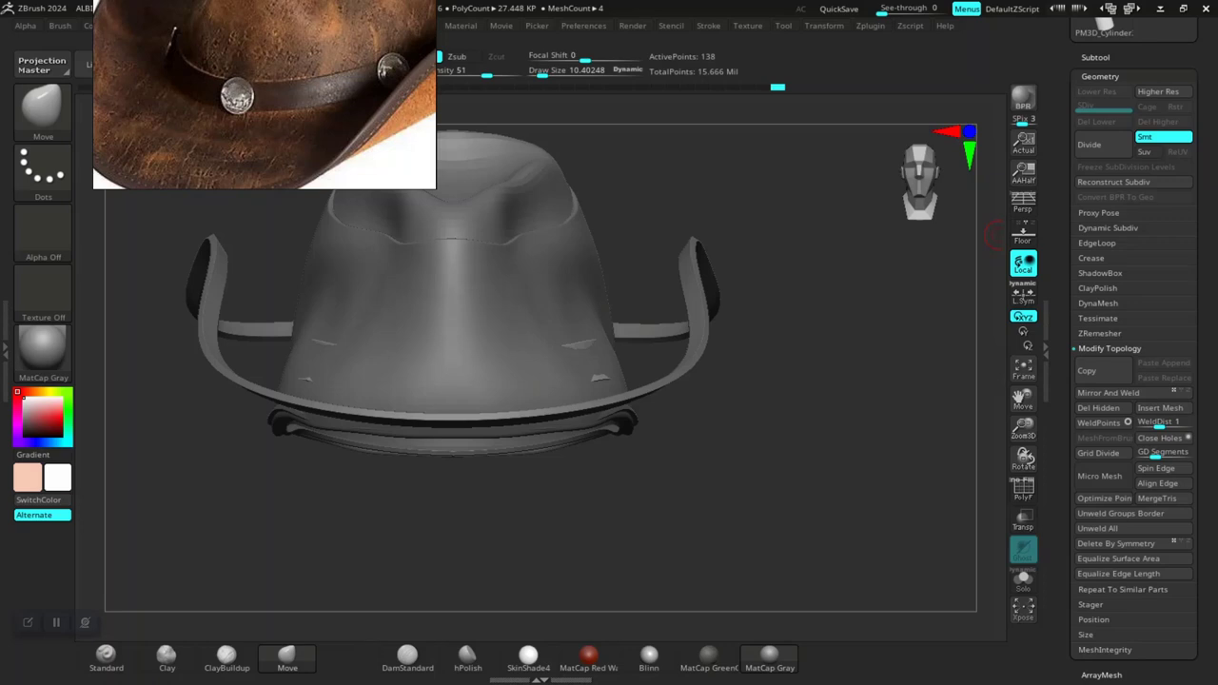
click(1097, 243)
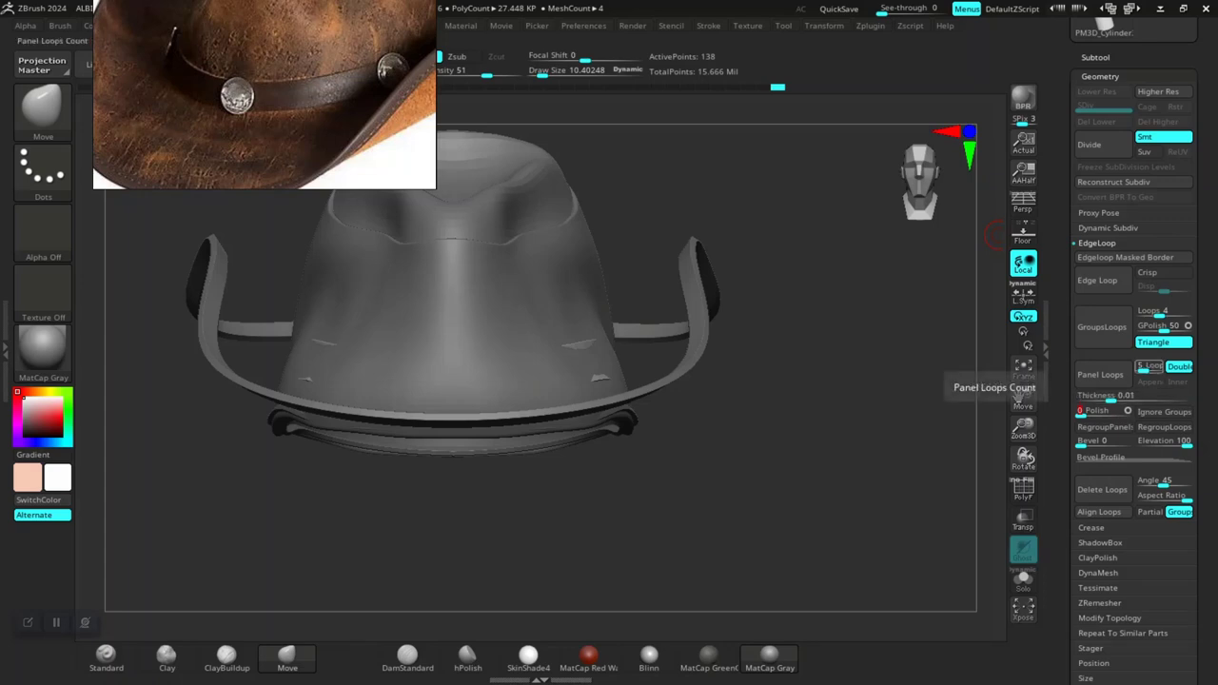
drag(1149, 366, 1141, 367)
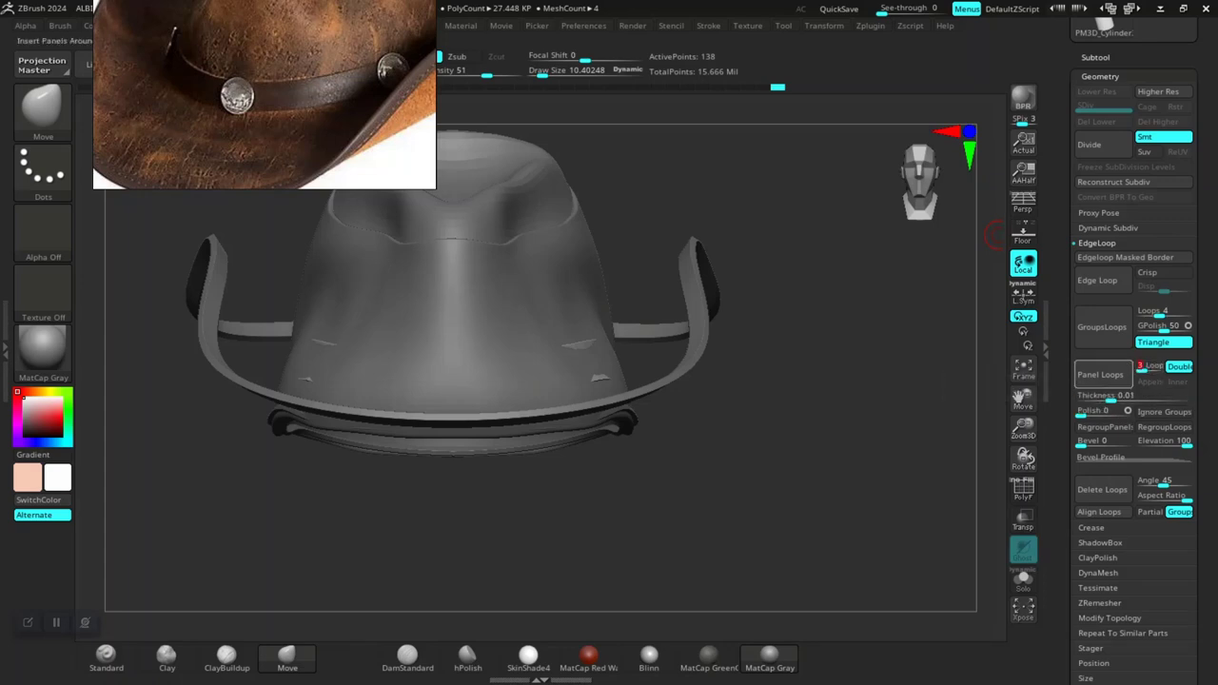
click(1100, 374)
Step: Undo and reapply the band's panel loops, testing one subdivision level
mouse_move(853, 464)
mouse_down()
mouse_move(911, 453)
mouse_move(857, 495)
mouse_move(889, 481)
mouse_up()
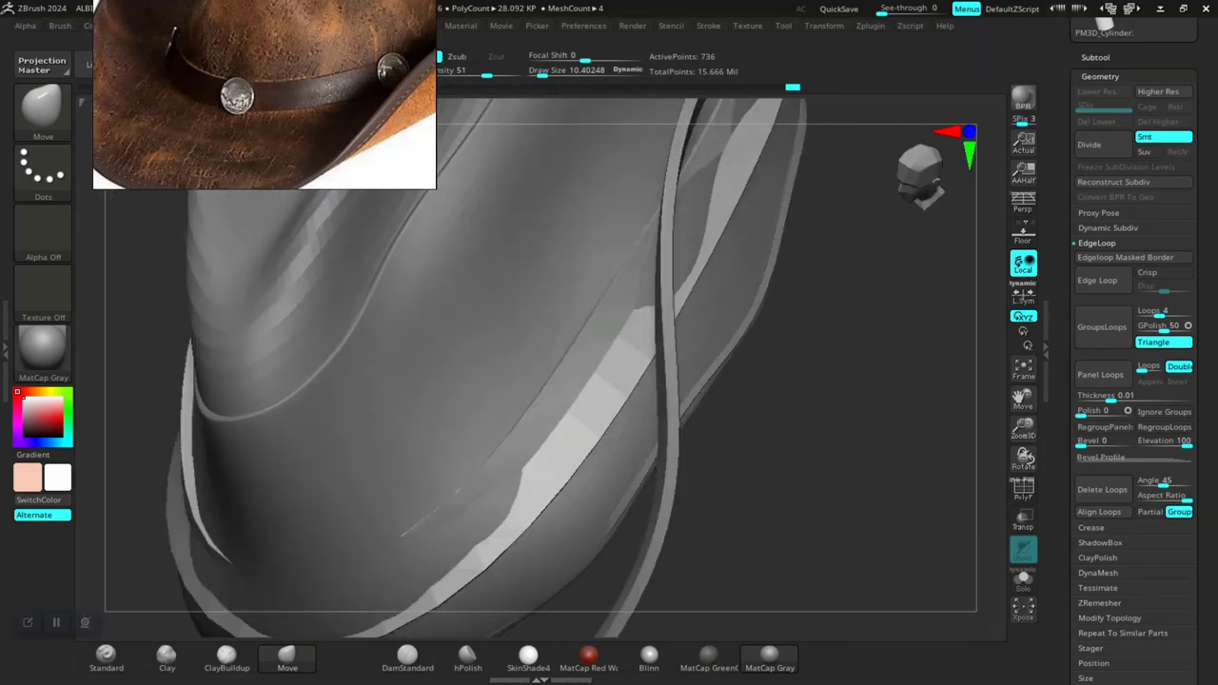
key(ctrl+z)
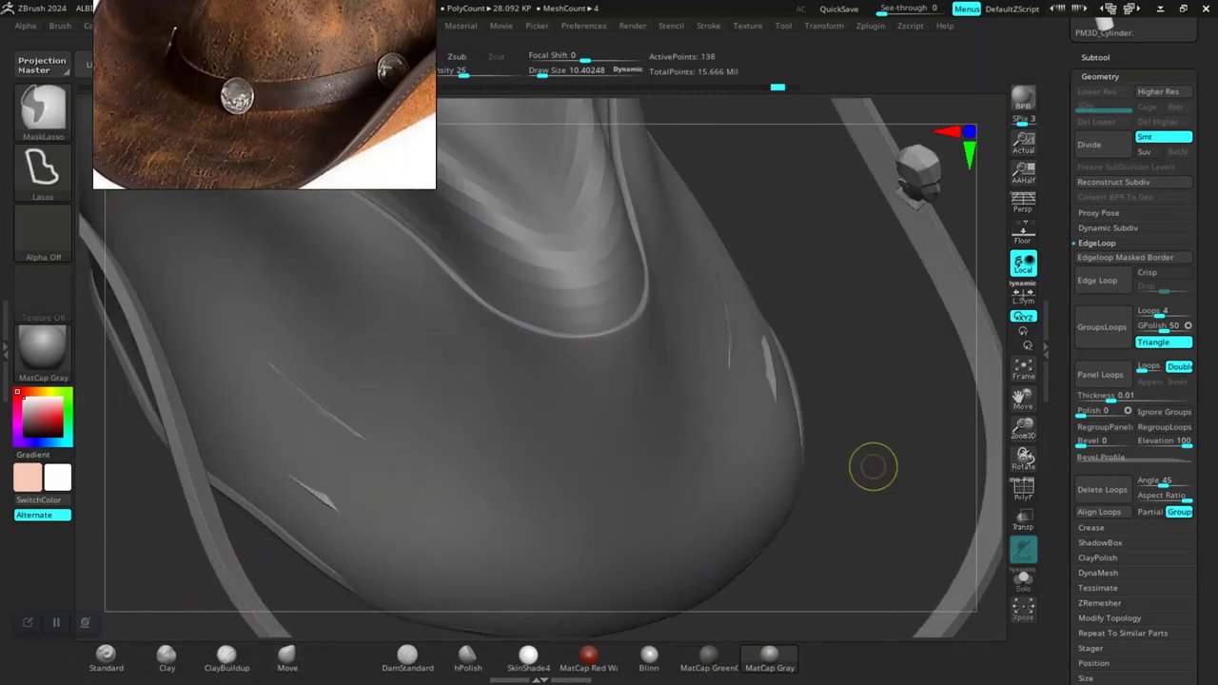
click(1101, 374)
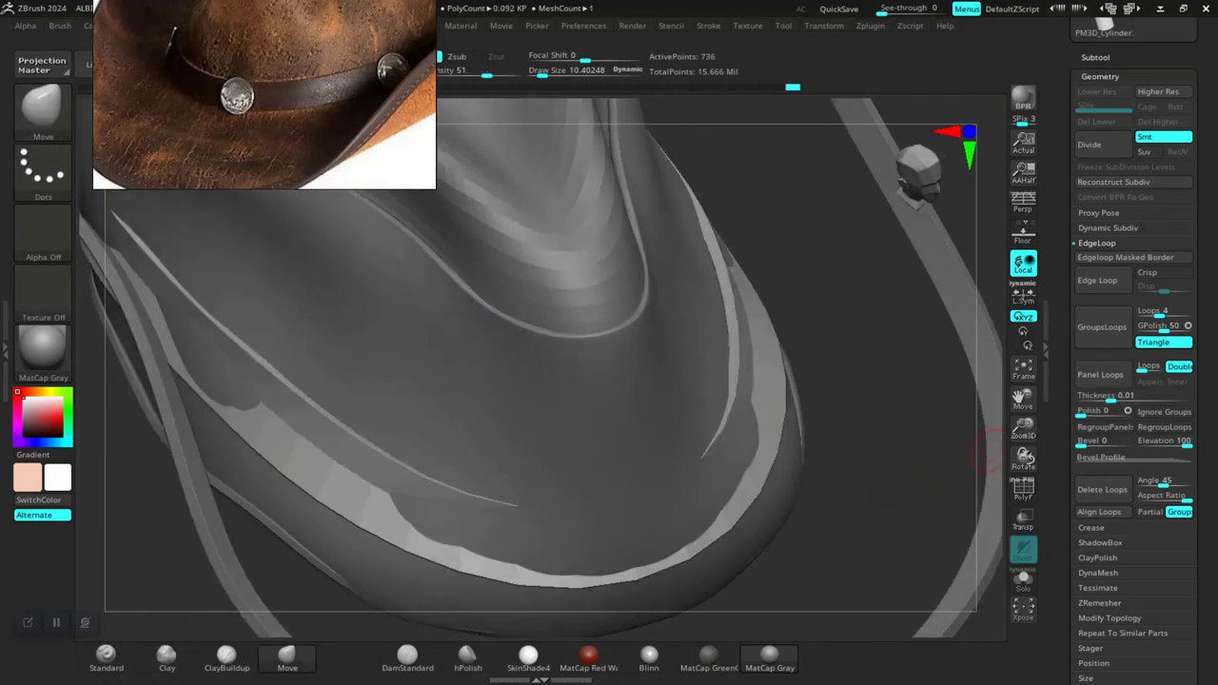
mouse_move(901, 489)
mouse_down()
mouse_move(774, 409)
mouse_move(789, 468)
mouse_move(850, 484)
mouse_move(851, 429)
mouse_up()
key(ctrl+d)
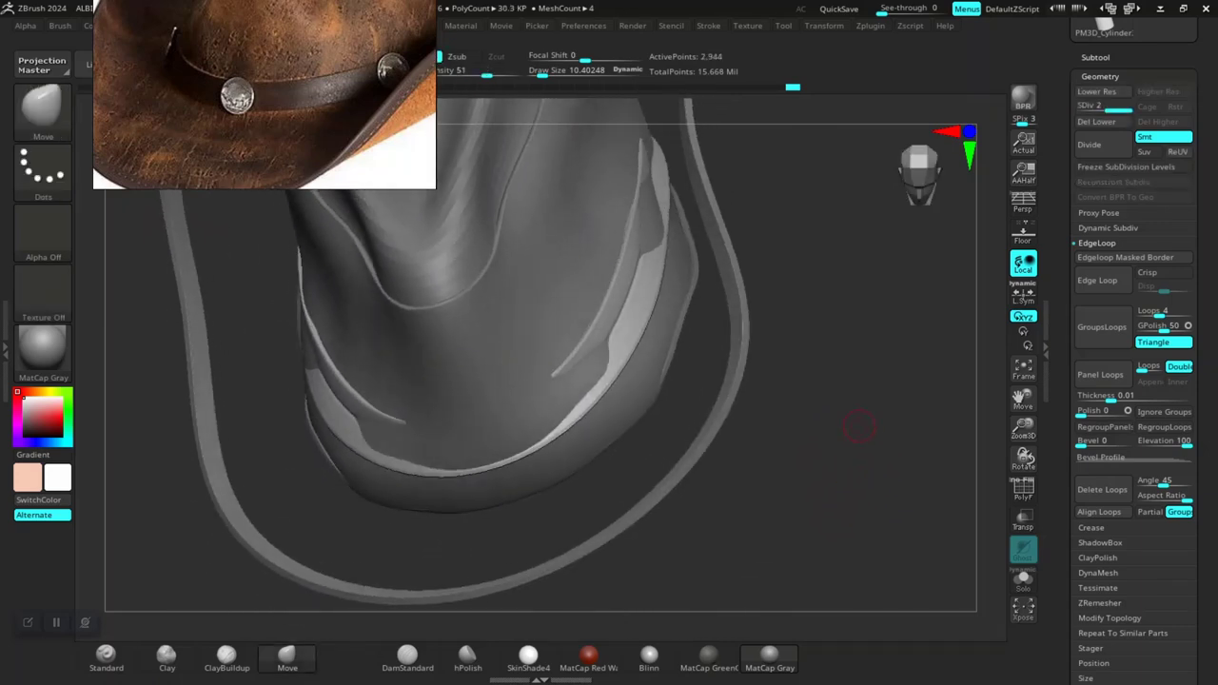
key(shift+d)
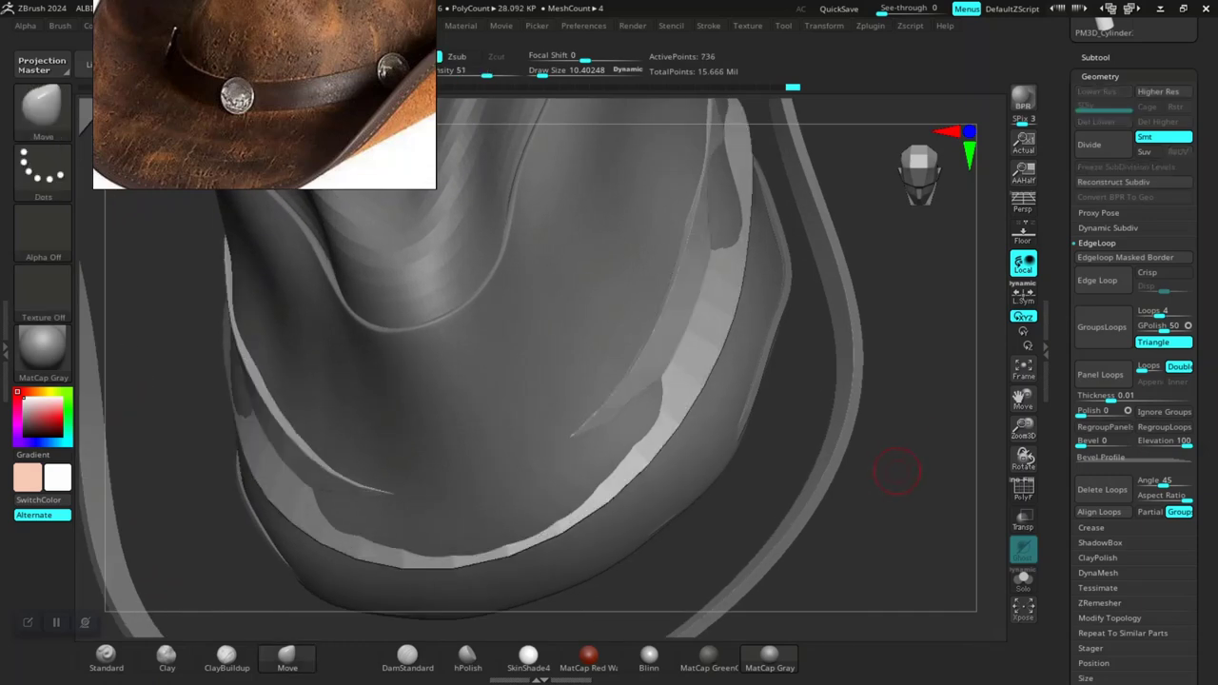
Step: Remove the panel loops, isolate the band, and merge it into a single polygroup
ctrl+shift+click(897, 472)
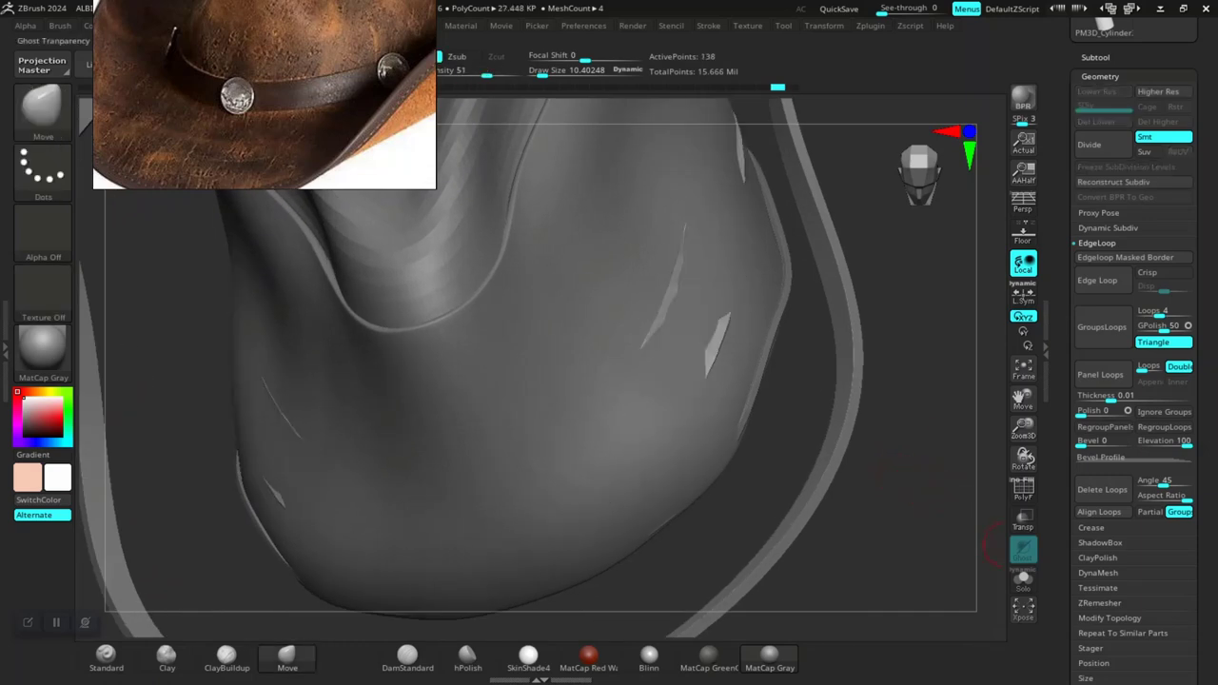
click(1023, 578)
key(shift+f)
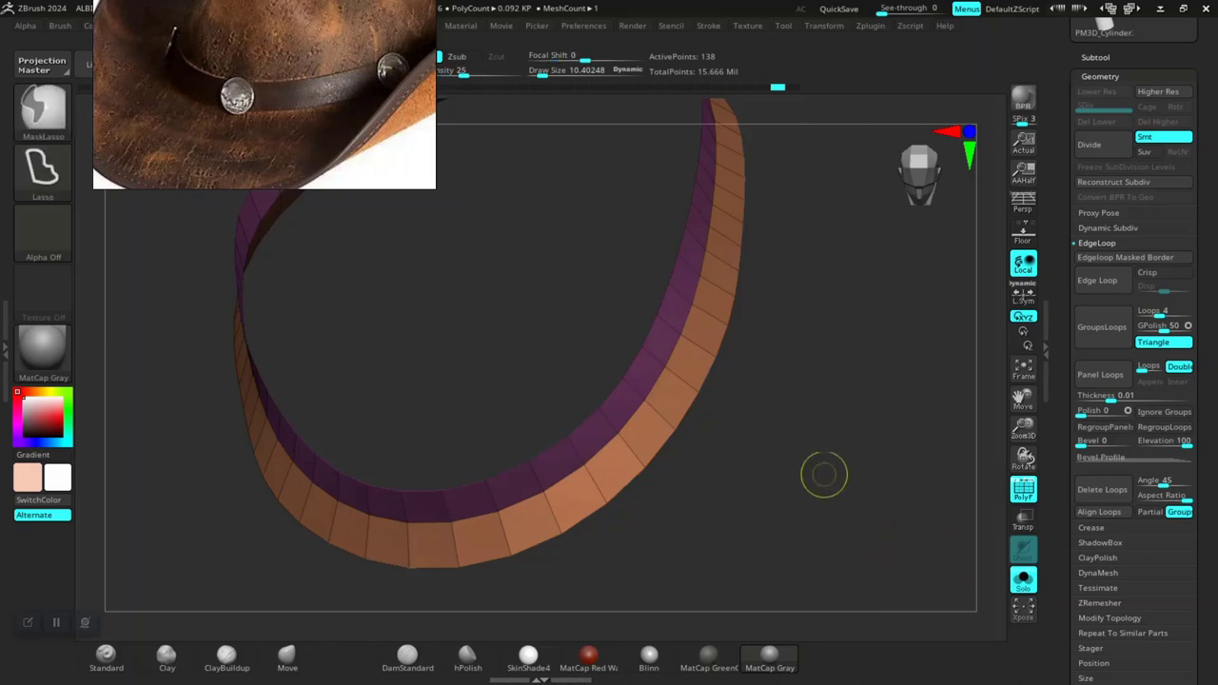
key(ctrl+w)
mouse_move(829, 505)
mouse_down()
mouse_move(829, 428)
mouse_move(888, 491)
mouse_up()
drag(725, 426, 938, 462)
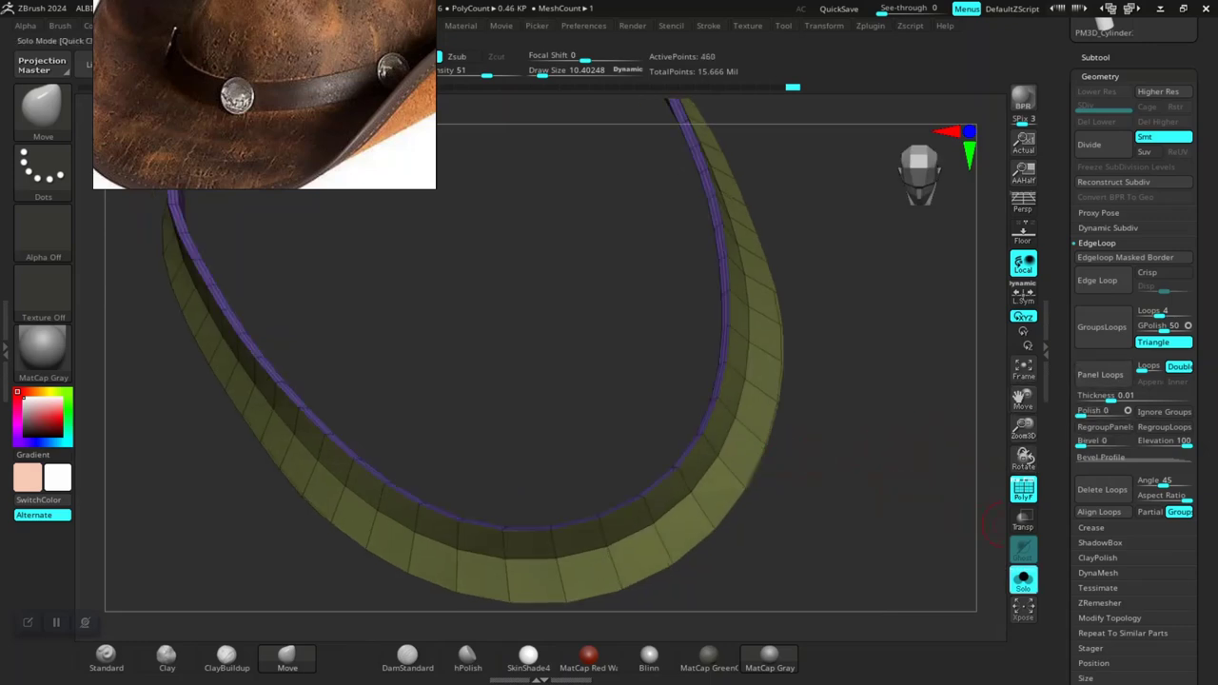
Step: Show the full hat again and check the thickened band wraps the crown above the brim
click(1023, 578)
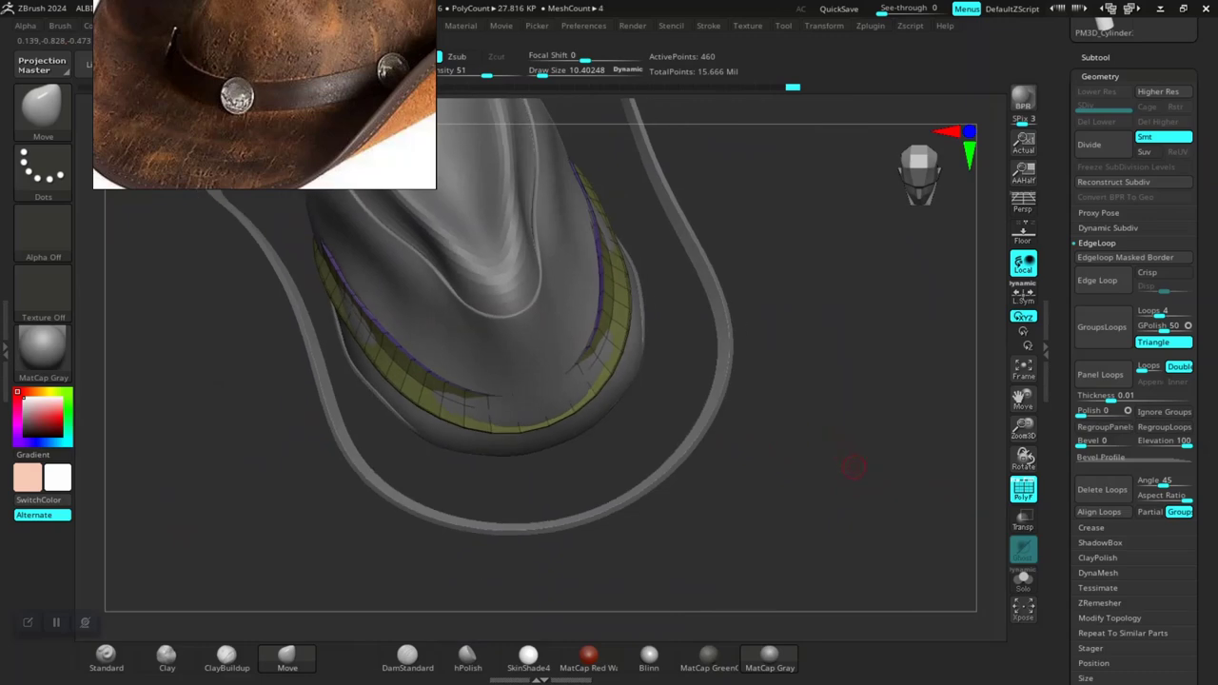
key(shift+f)
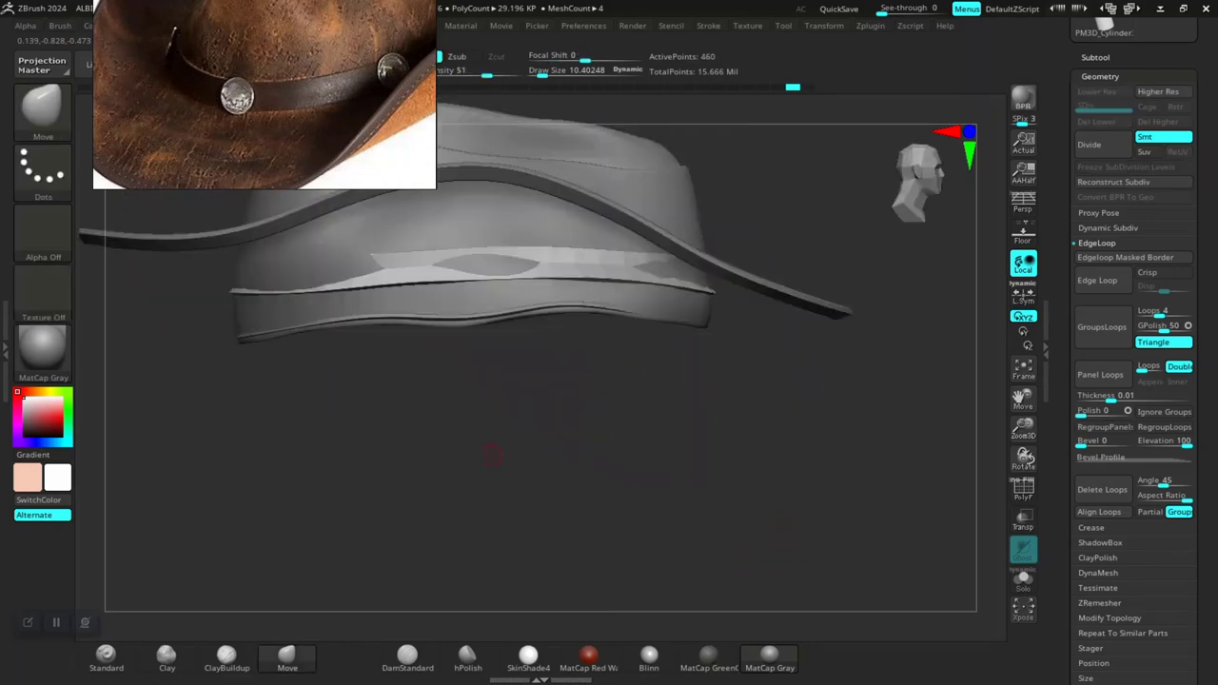
key(space)
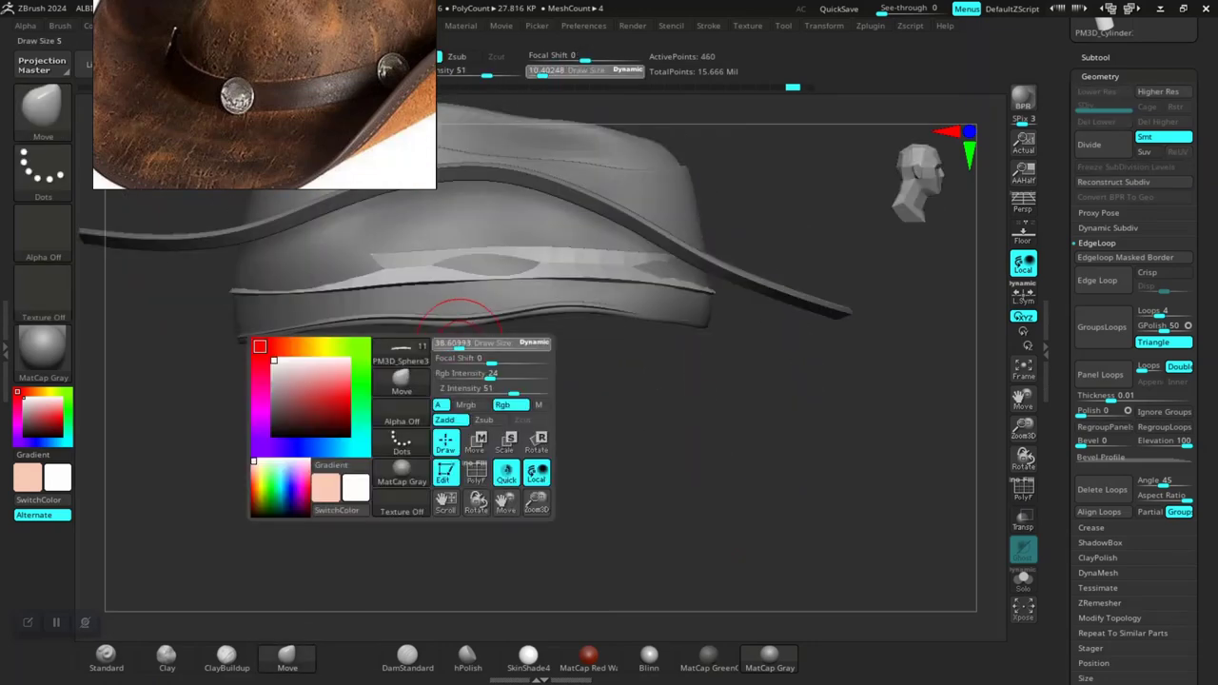
mouse_move(503, 353)
mouse_down()
mouse_move(571, 495)
mouse_move(711, 509)
mouse_move(550, 416)
mouse_move(790, 519)
mouse_up()
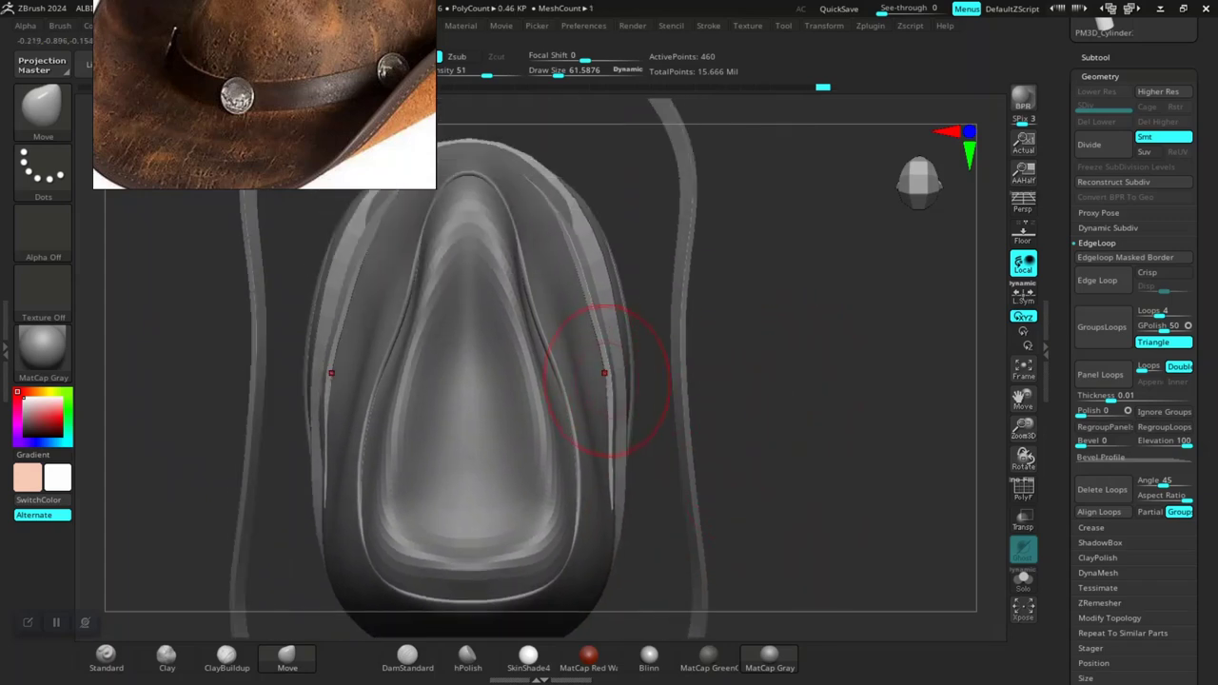
drag(756, 352, 792, 514)
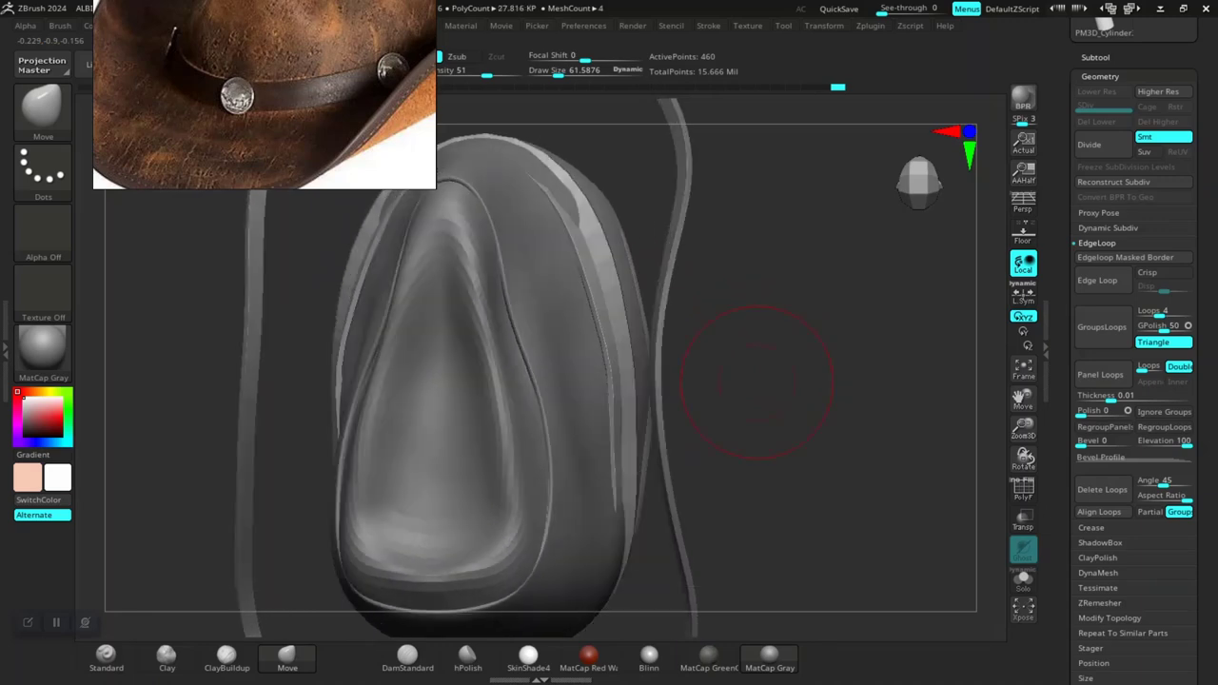
drag(571, 314, 586, 345)
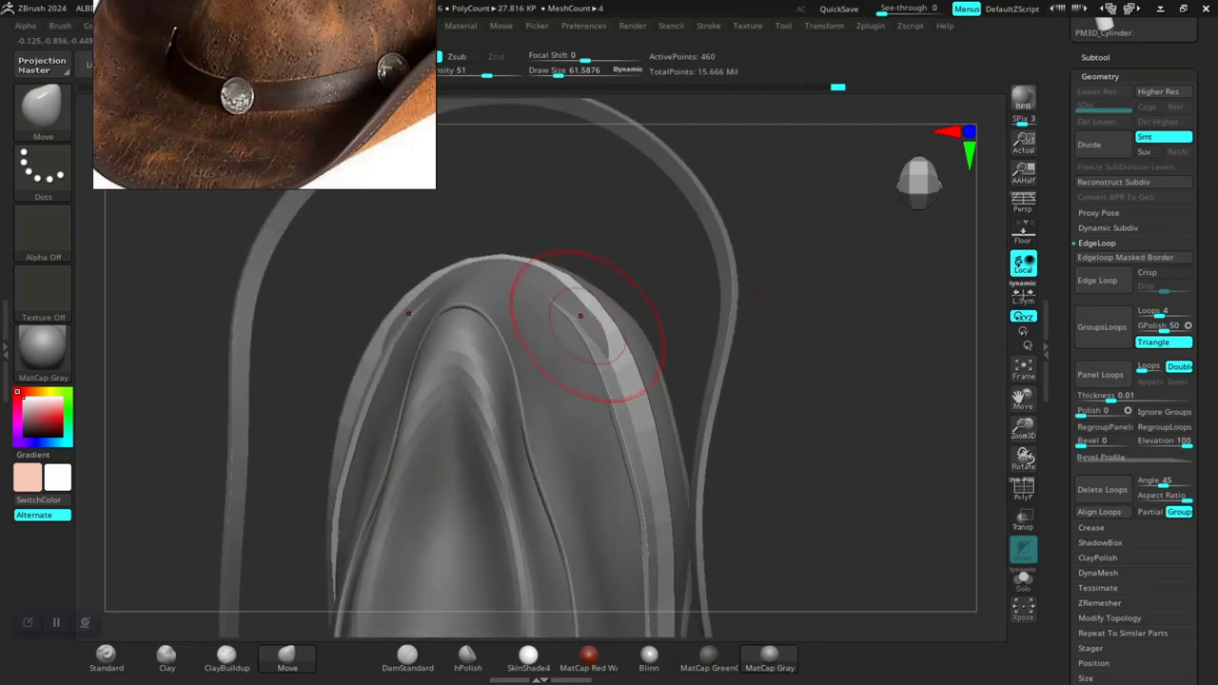
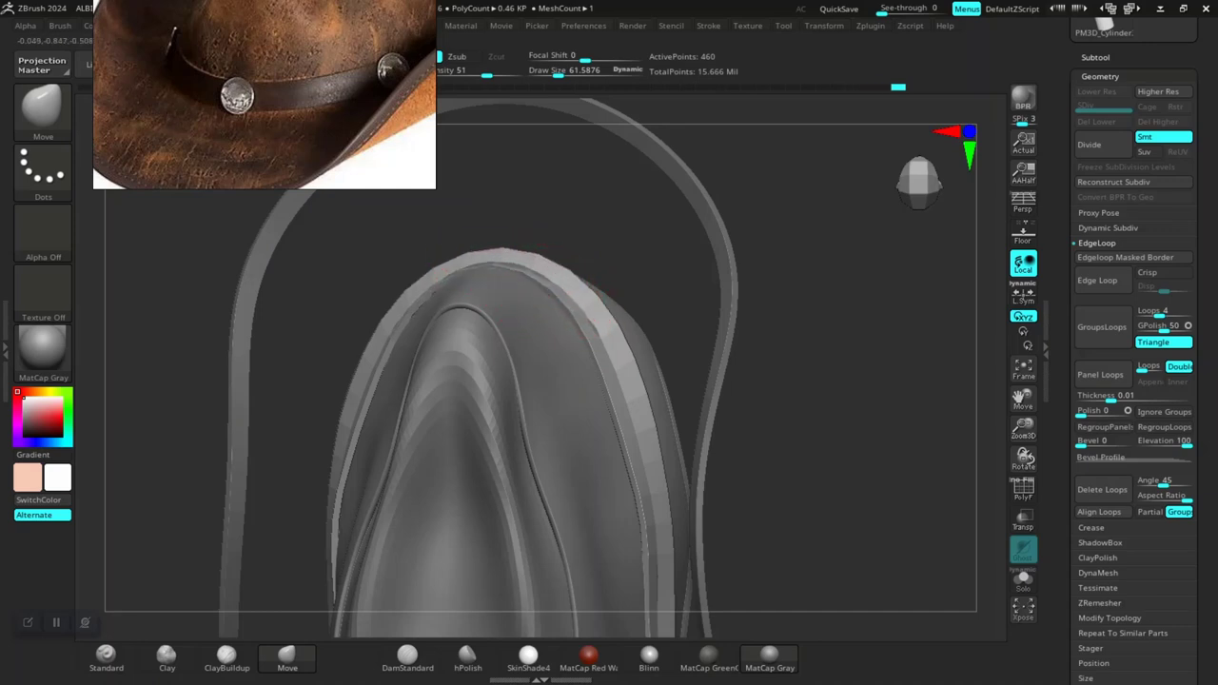
Step: Orbit to the crown and undo a stray Move nudge on the strip's edge
drag(511, 274, 741, 299)
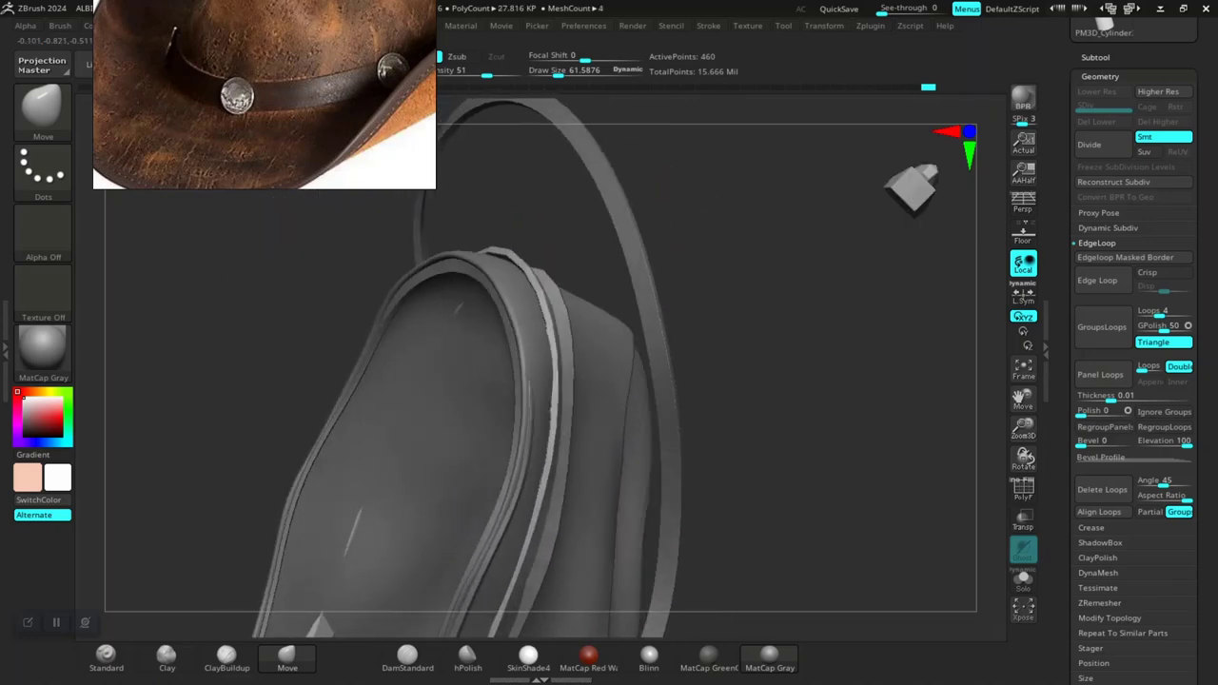
mouse_move(845, 298)
mouse_down()
mouse_move(733, 303)
mouse_move(653, 285)
mouse_up()
key(space)
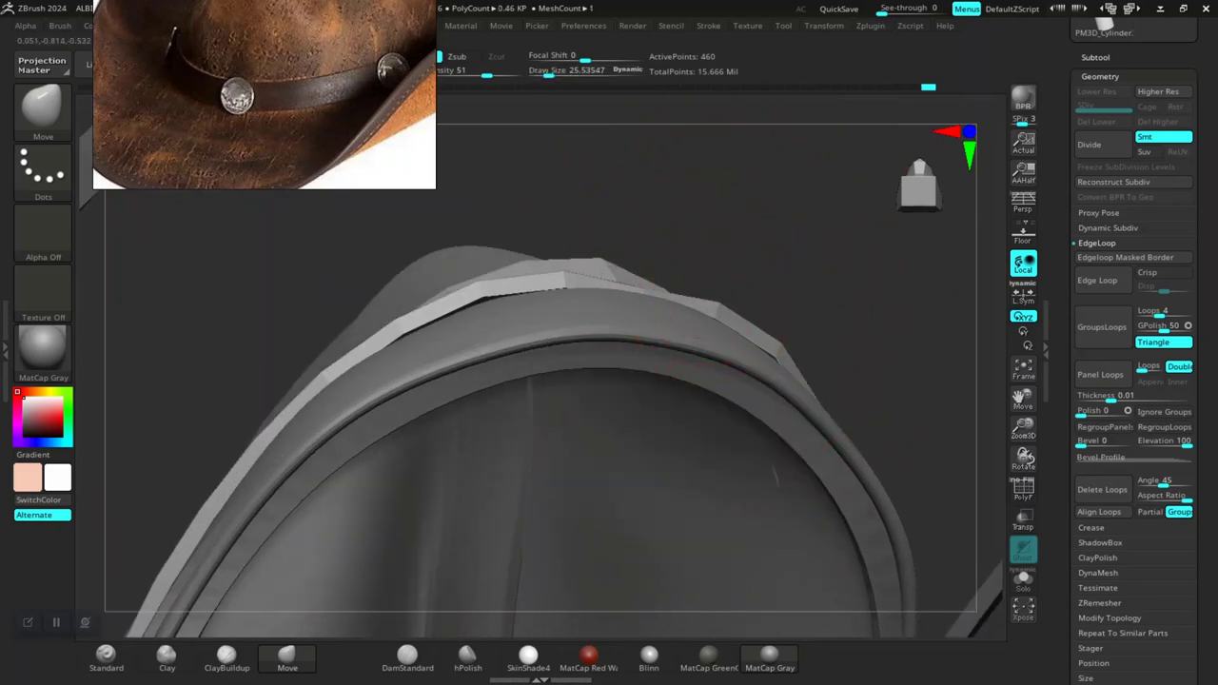
mouse_move(835, 314)
mouse_down()
mouse_move(794, 337)
mouse_move(761, 314)
mouse_move(702, 335)
mouse_up()
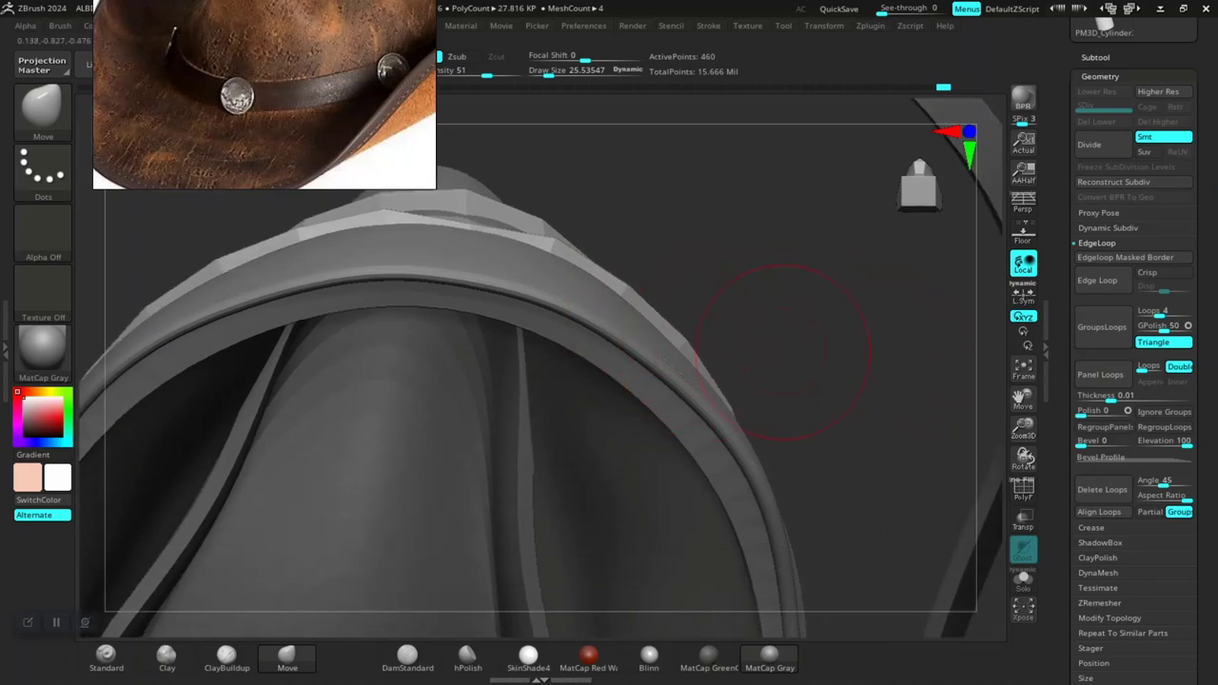
drag(782, 352, 571, 231)
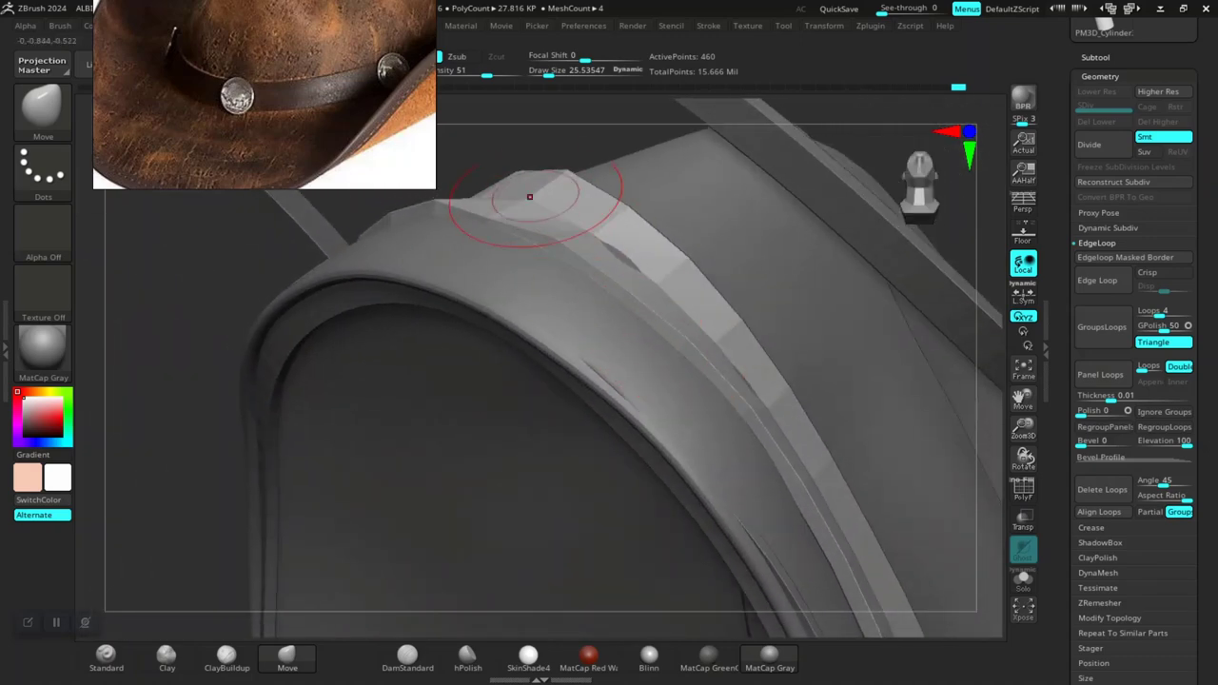
drag(530, 197, 655, 282)
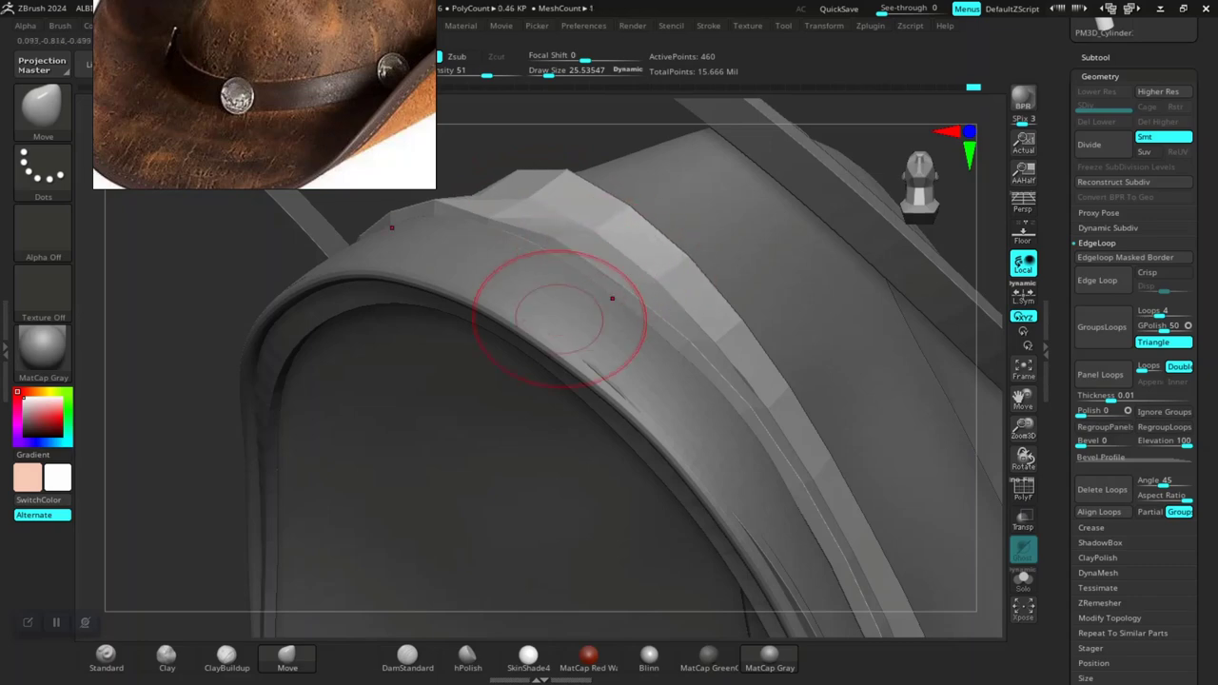
key(ctrl+z)
Step: Enlarge the Move brush to about 38.6 while framing the crown and brim strips
drag(187, 466, 600, 285)
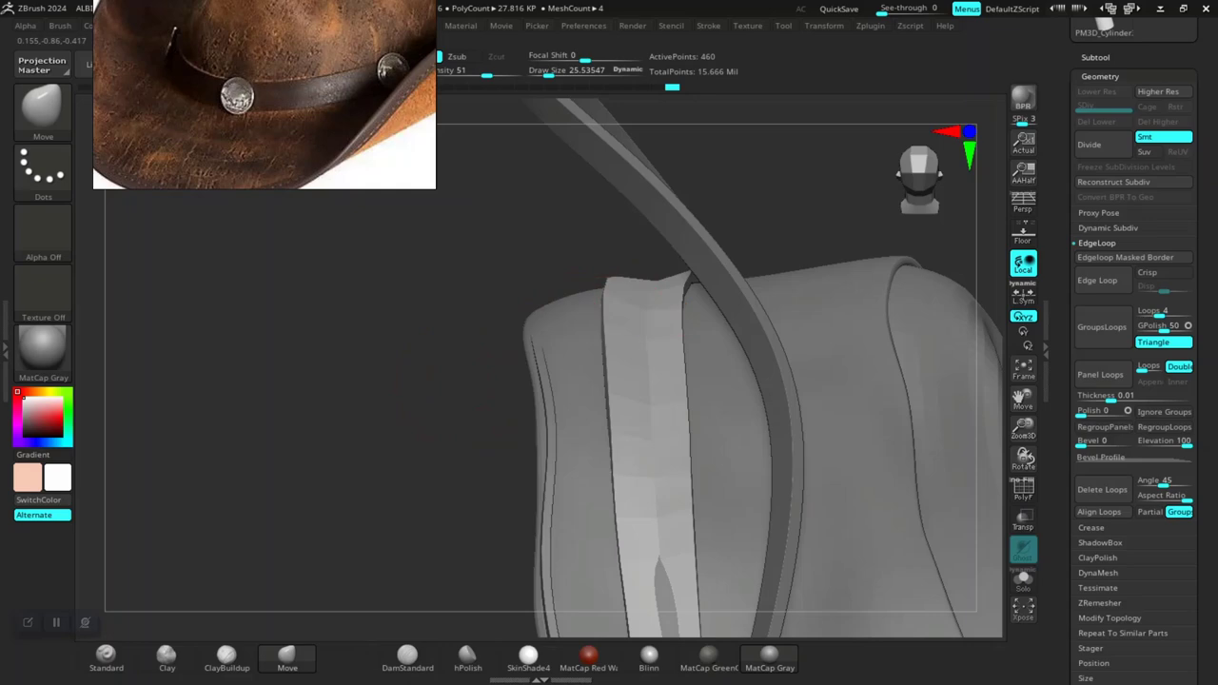
drag(285, 429, 314, 409)
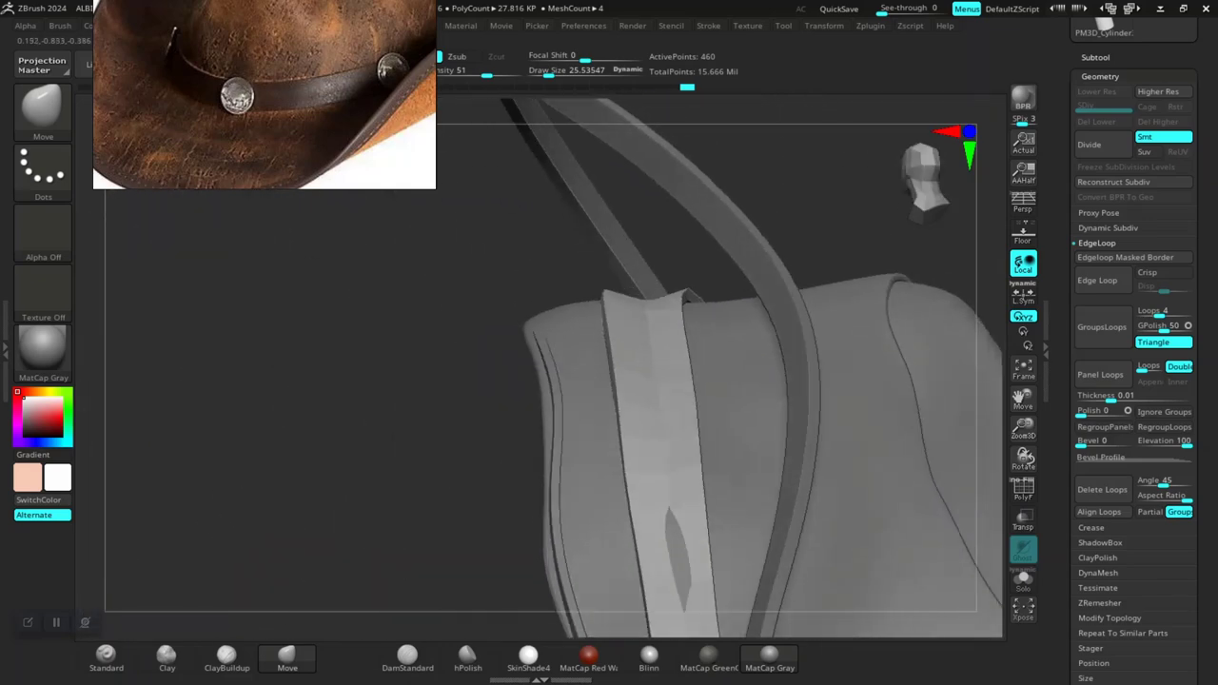
mouse_move(381, 380)
mouse_down()
mouse_move(356, 393)
mouse_move(579, 523)
mouse_move(411, 474)
mouse_move(435, 508)
mouse_move(353, 463)
mouse_move(443, 488)
mouse_up()
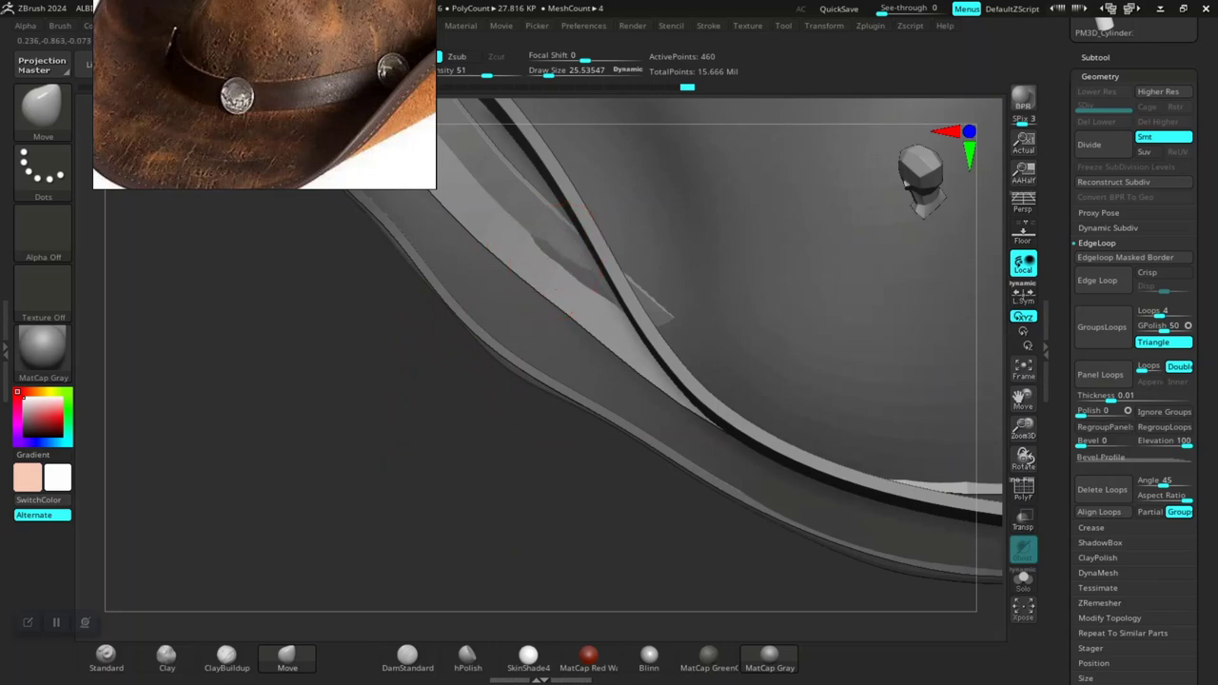
drag(572, 319, 638, 347)
key(space)
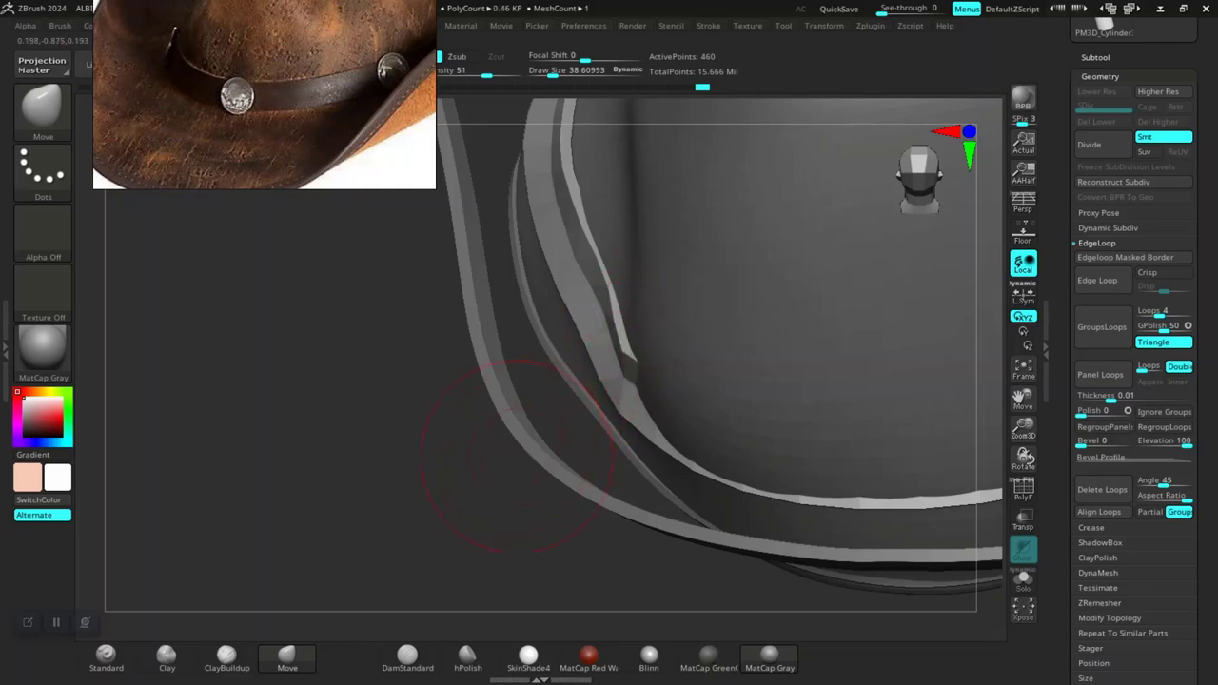
drag(517, 455, 475, 478)
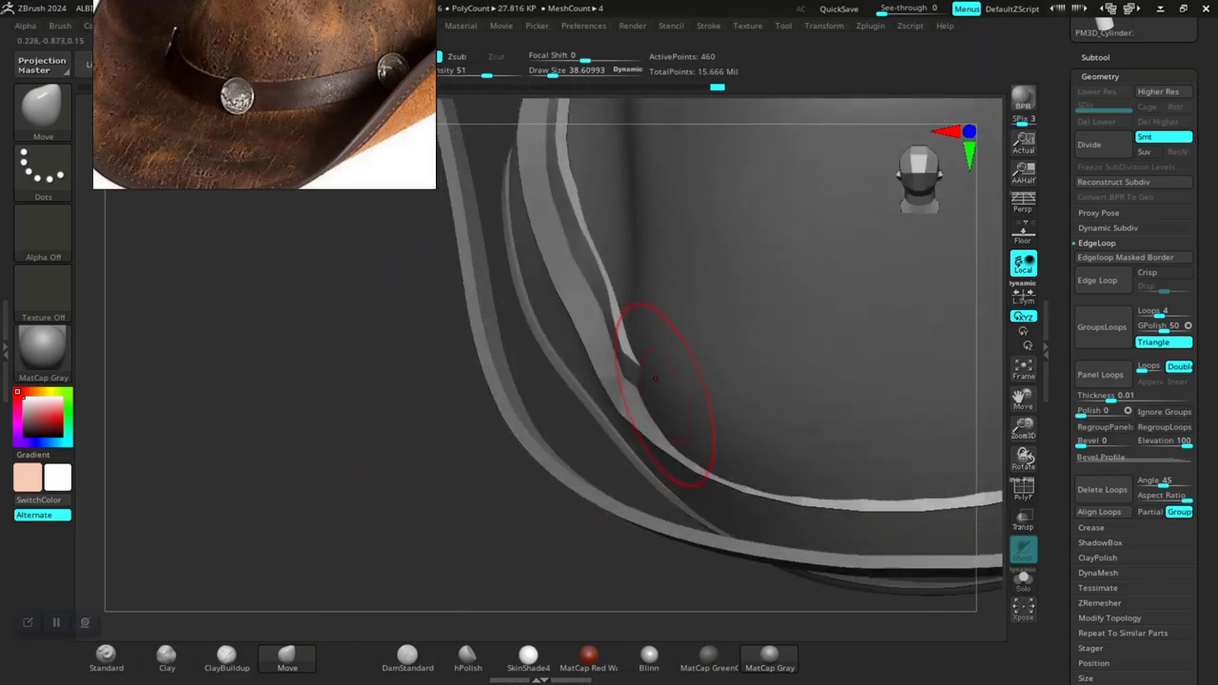
Step: Isolate the strip with Solo, raise the brush to about 85.6, then re-isolate it
key(shift+alt+s)
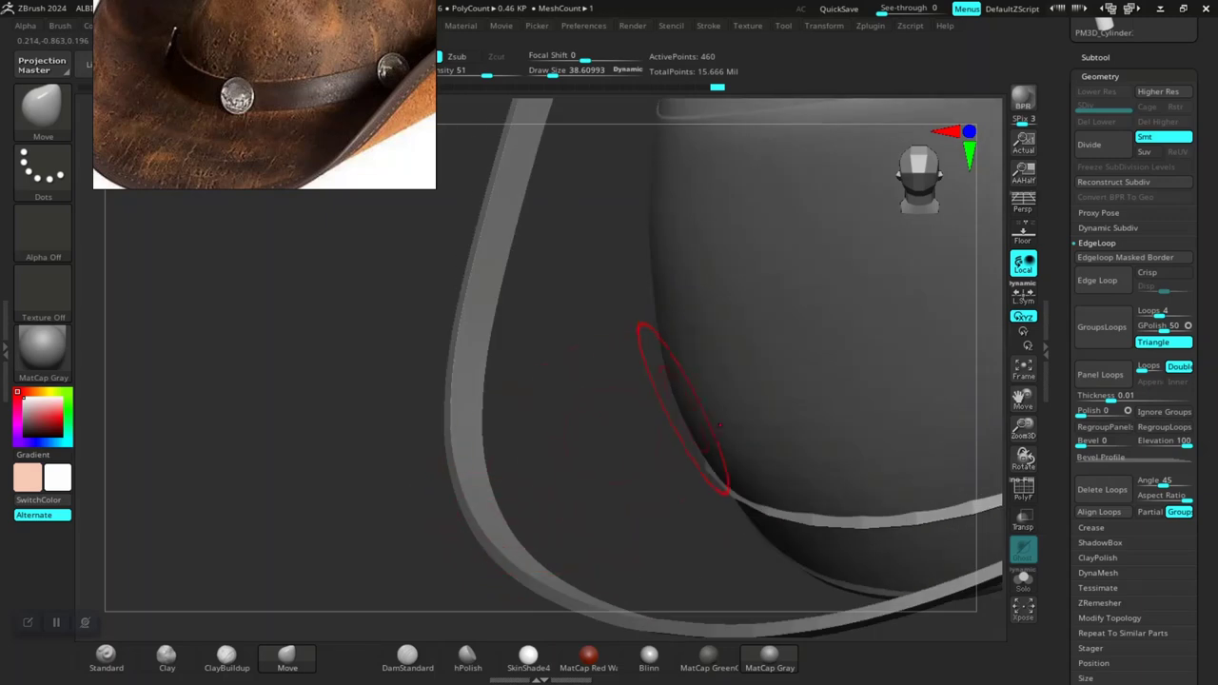
key(space)
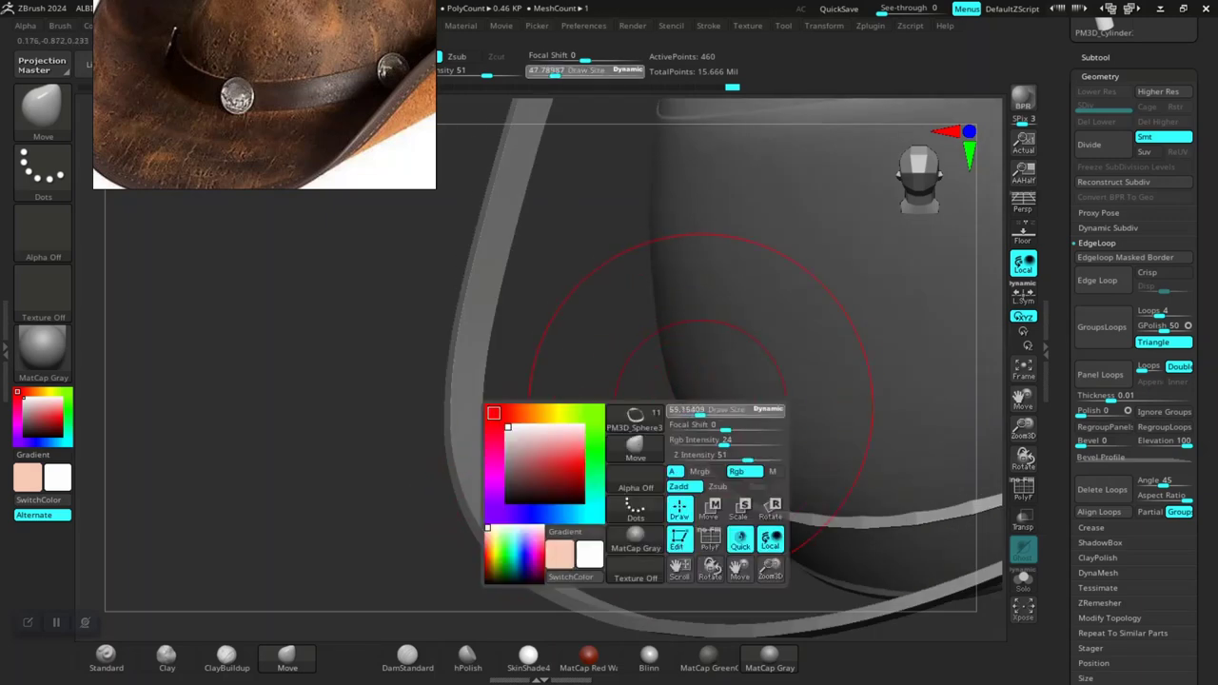
mouse_move(709, 448)
mouse_down()
mouse_move(747, 450)
mouse_move(706, 391)
mouse_up()
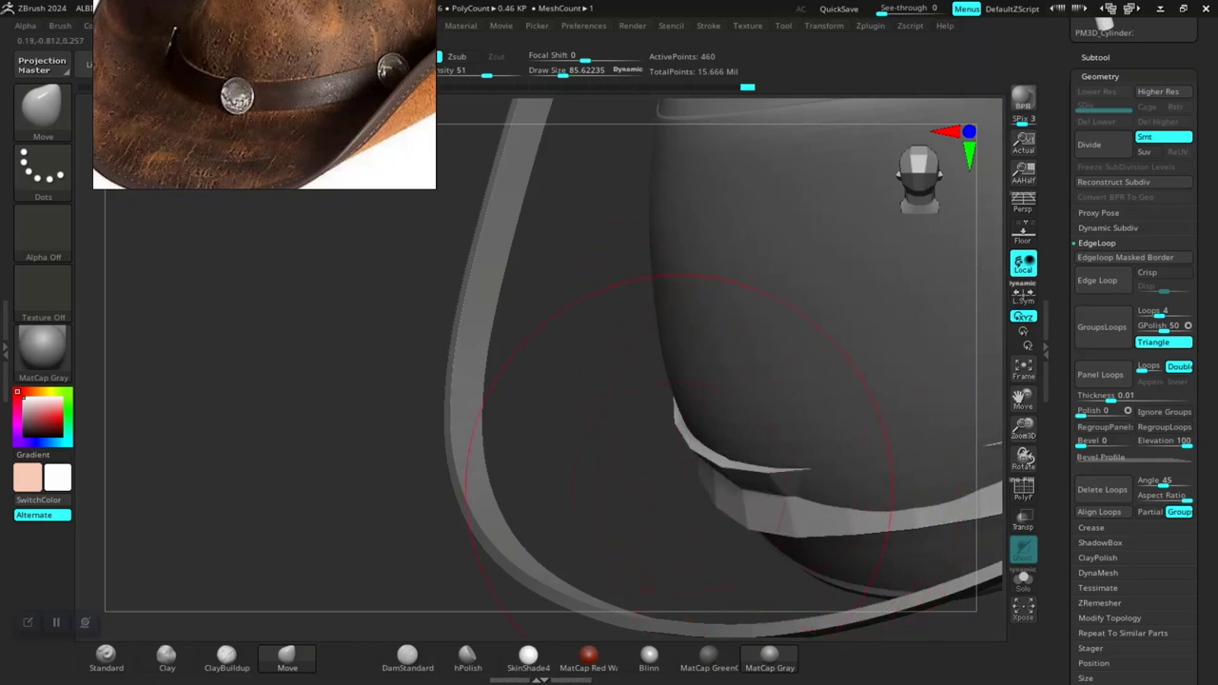
key(shift+alt+s)
mouse_move(547, 452)
mouse_down()
mouse_move(780, 410)
mouse_move(836, 438)
mouse_up()
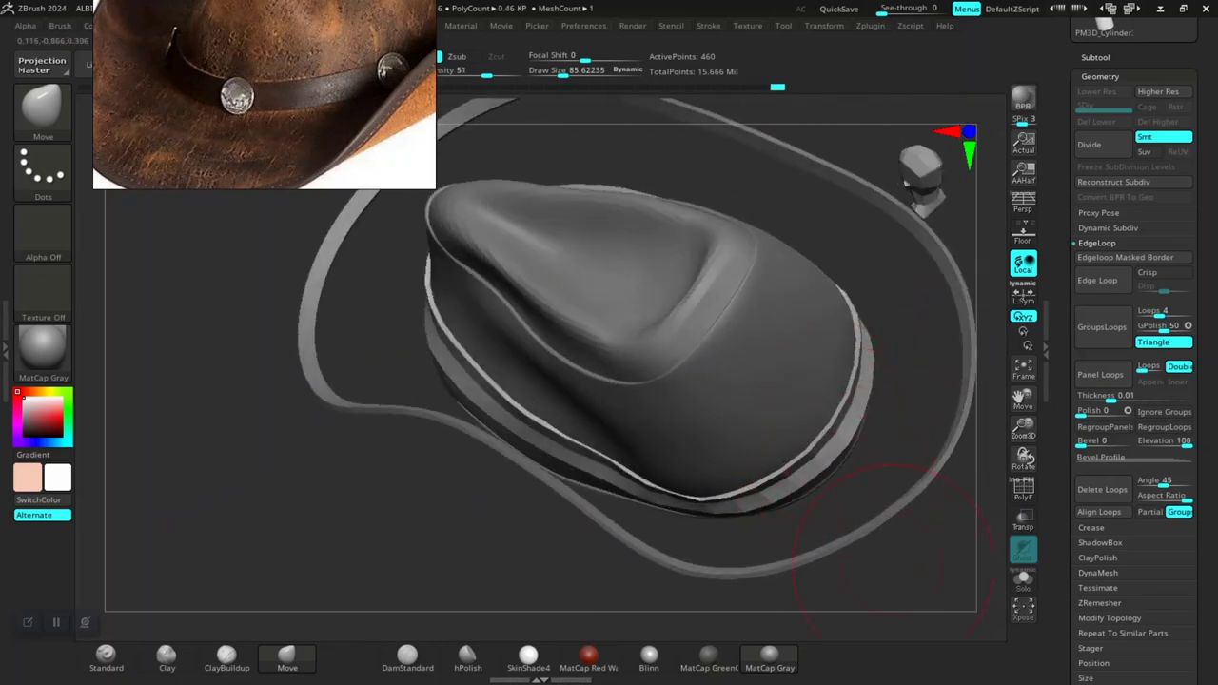
key(shift+alt+s)
key(shift+alt+s)
Step: Turn Solo off and shrink the Move brush Draw Size to about 15.24
mouse_move(843, 504)
mouse_down()
mouse_move(771, 376)
mouse_move(596, 281)
mouse_up()
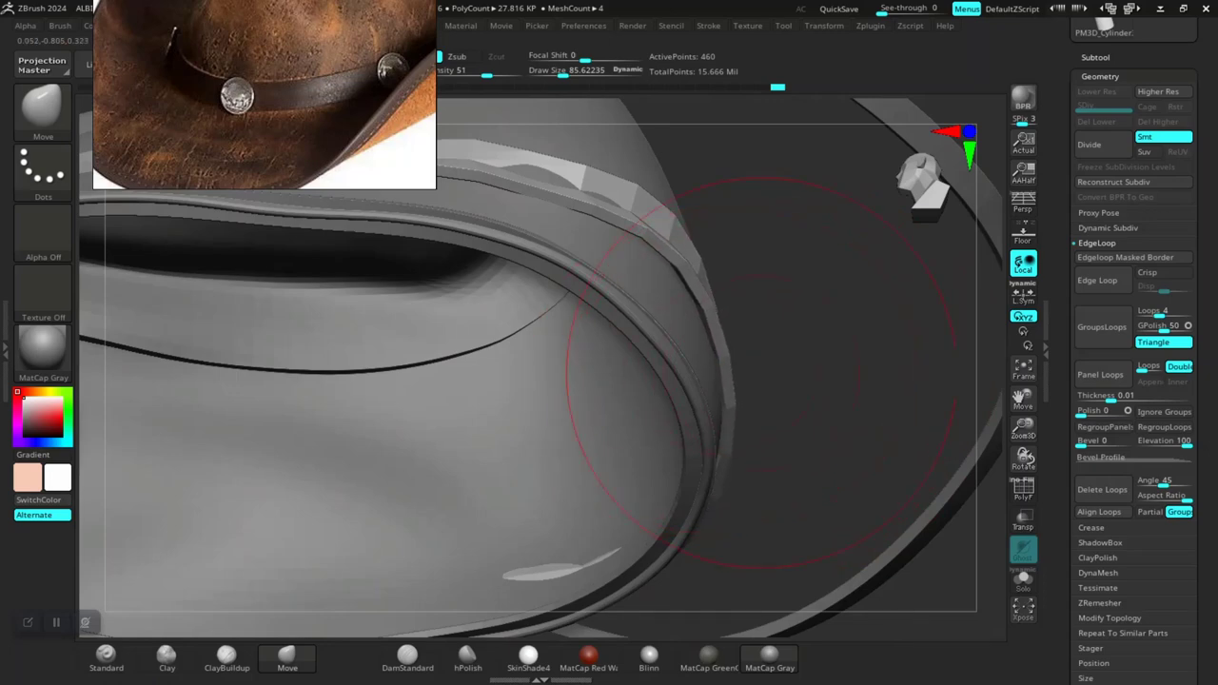
drag(760, 373, 776, 343)
key(space)
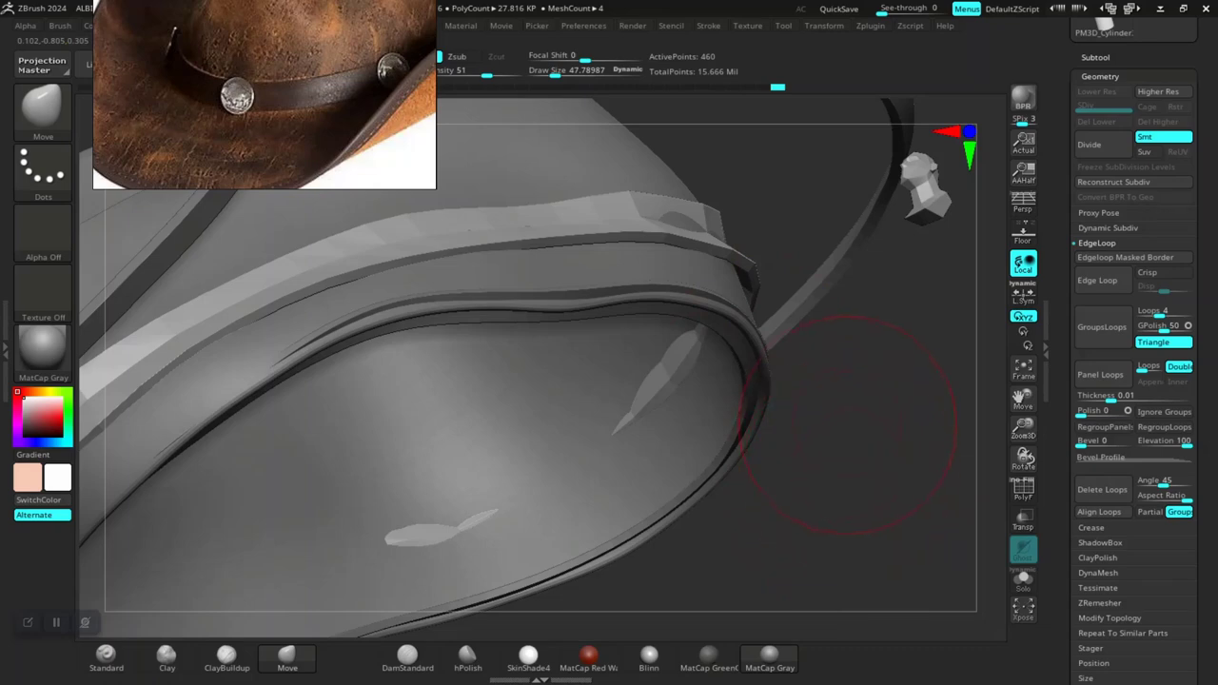
key(space)
drag(847, 419, 762, 348)
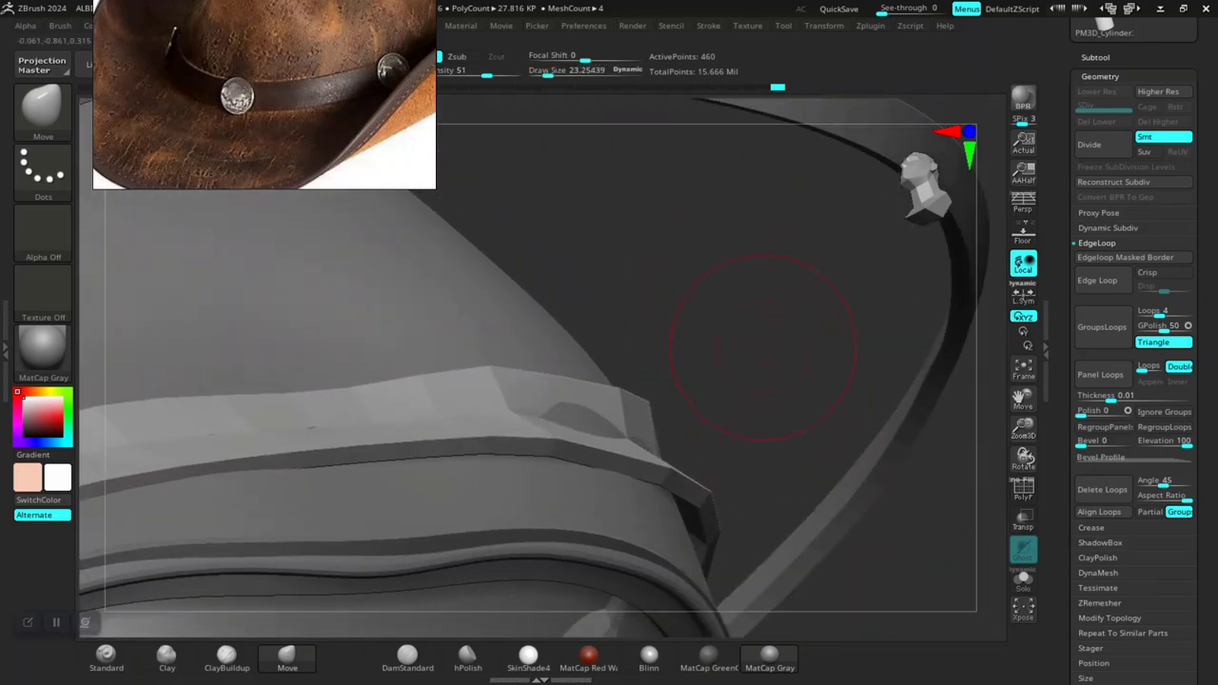
key(space)
mouse_move(771, 349)
mouse_down()
mouse_move(756, 349)
mouse_move(829, 353)
mouse_move(666, 314)
mouse_move(543, 427)
mouse_up()
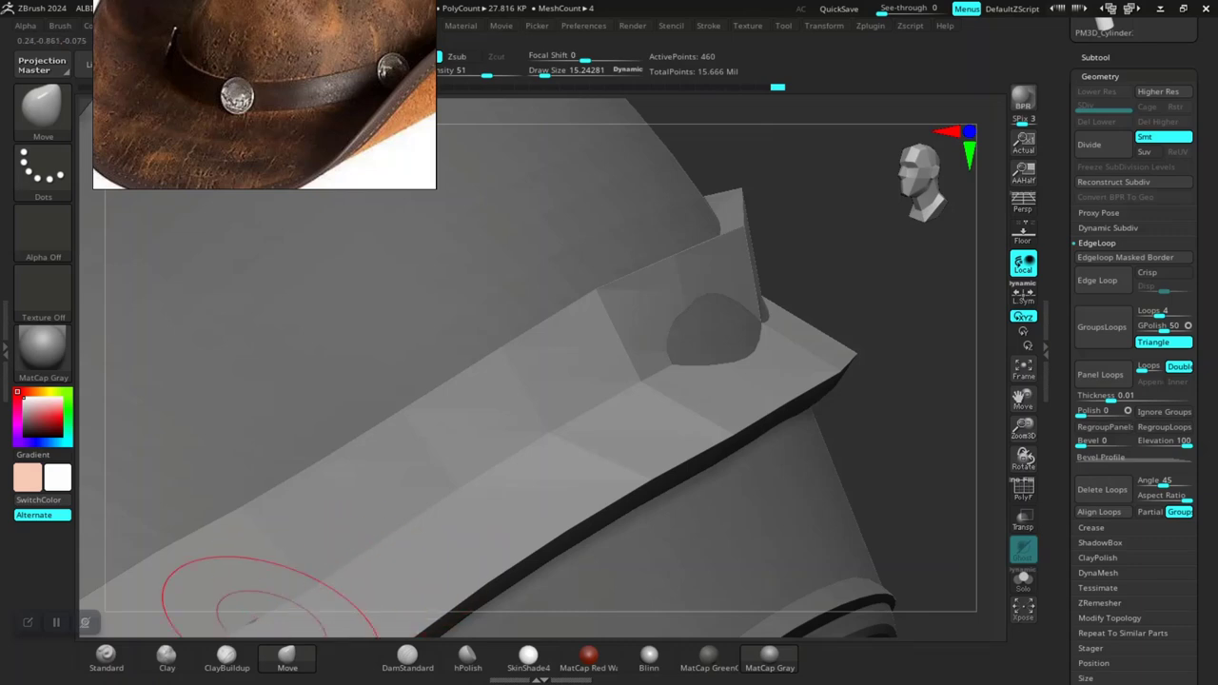
Step: Pull the band strip's end in with Move to hide its underside, checking several angles
drag(233, 642, 233, 600)
drag(733, 293, 733, 345)
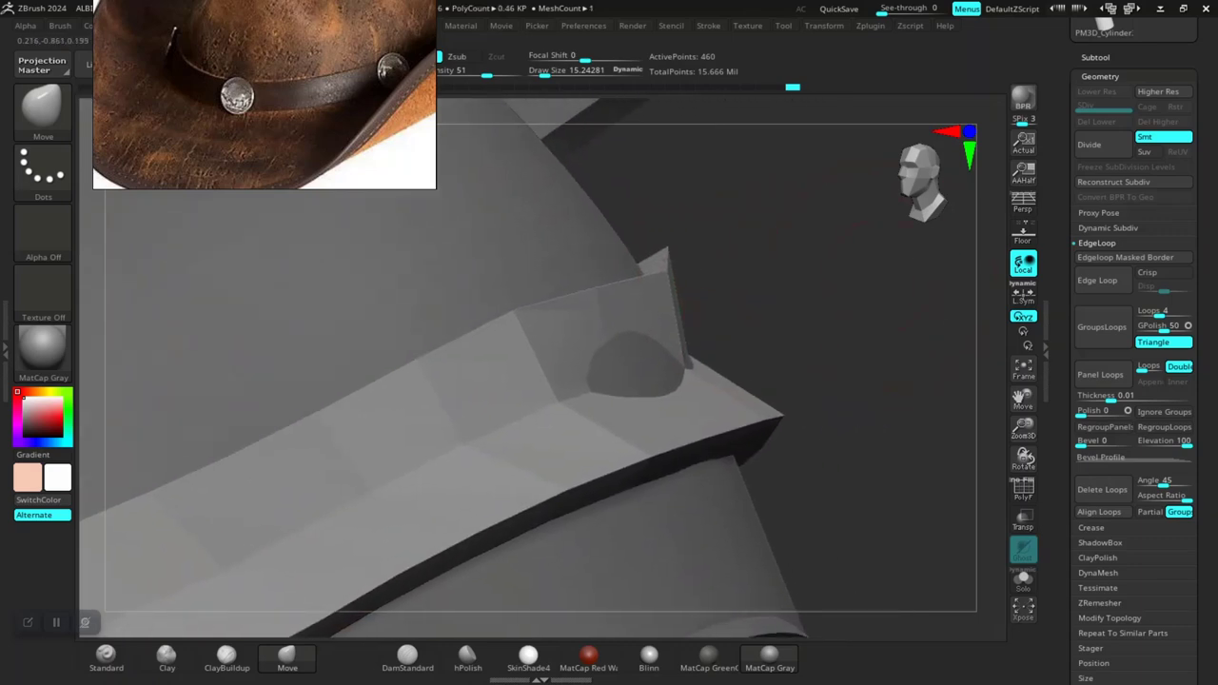
mouse_move(558, 326)
mouse_down()
mouse_move(577, 408)
mouse_move(773, 333)
mouse_move(612, 313)
mouse_move(571, 394)
mouse_up()
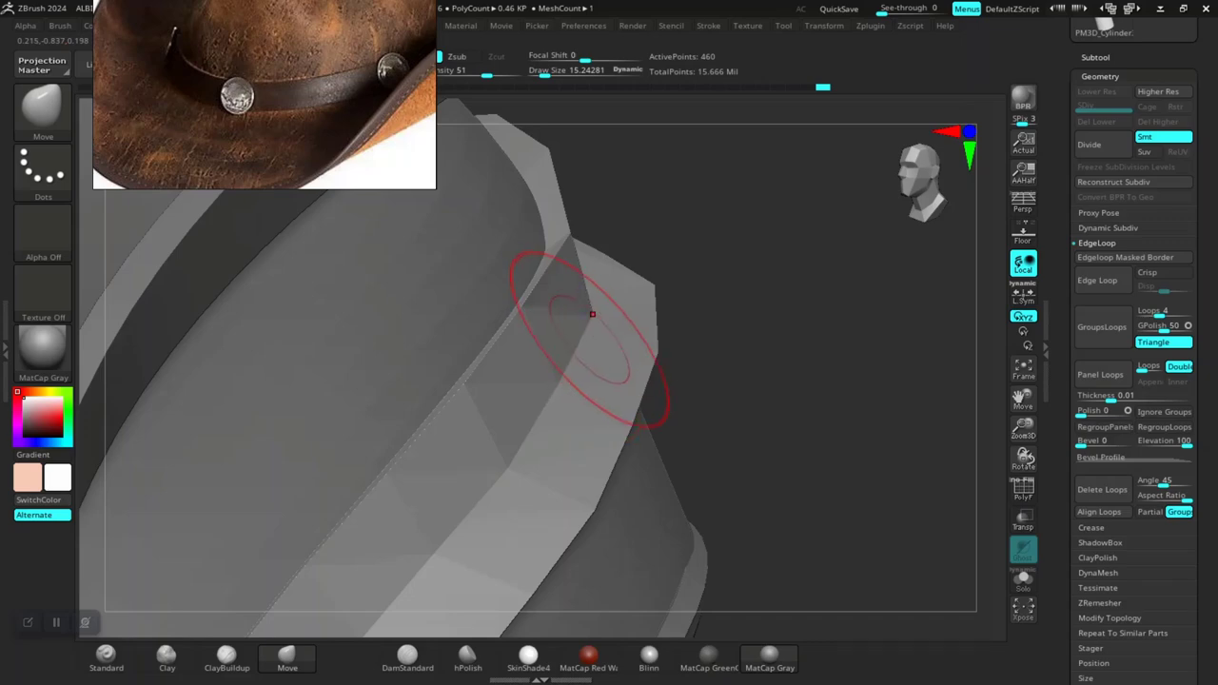
mouse_move(584, 380)
mouse_down()
mouse_move(861, 270)
mouse_move(644, 380)
mouse_up()
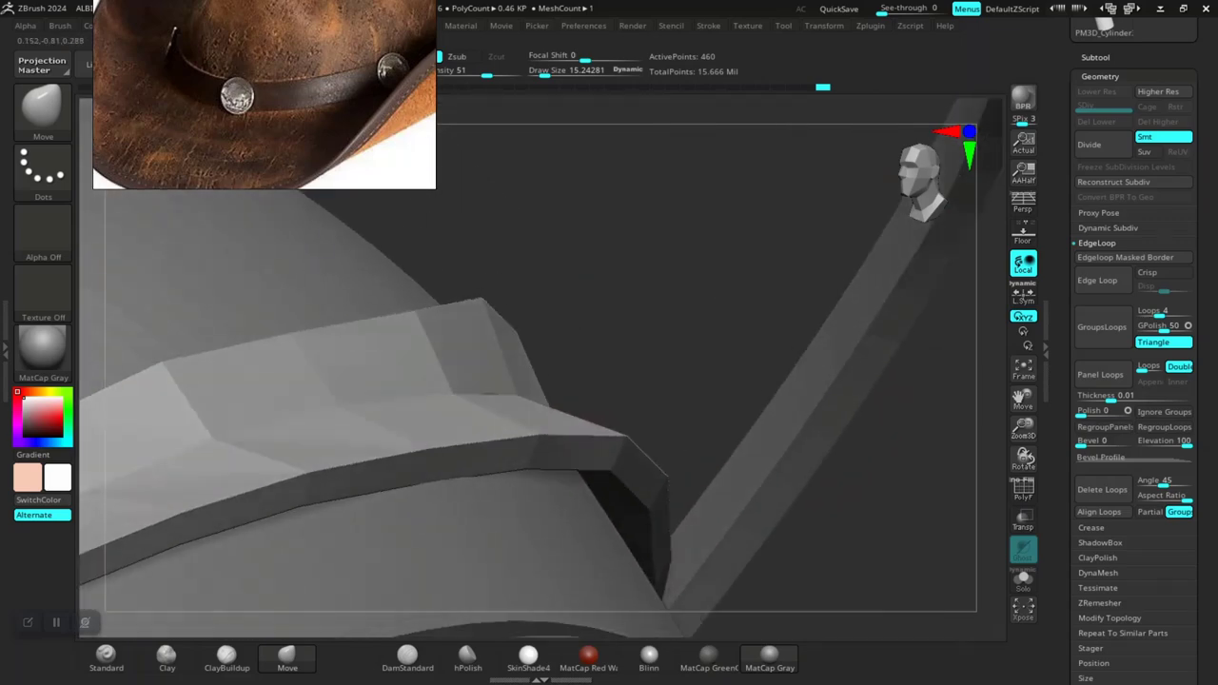
mouse_move(534, 446)
mouse_down()
mouse_move(539, 471)
mouse_move(614, 514)
mouse_move(655, 353)
mouse_up()
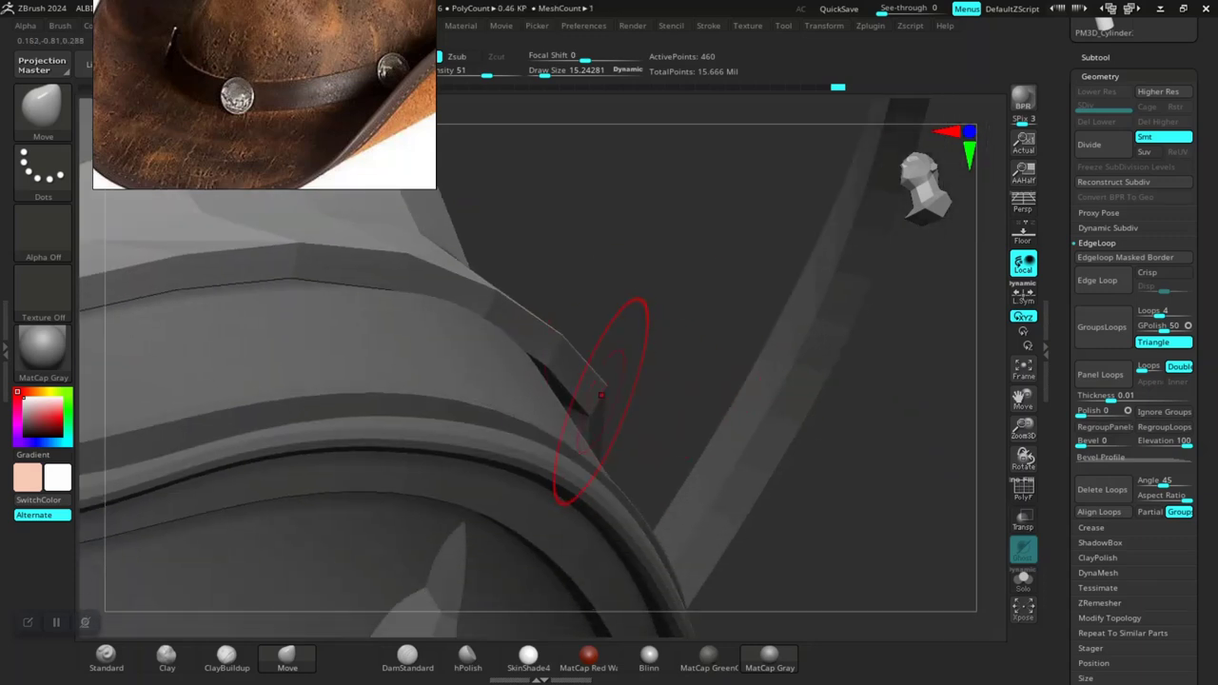
mouse_move(601, 394)
mouse_down()
mouse_move(563, 430)
mouse_move(708, 381)
mouse_up()
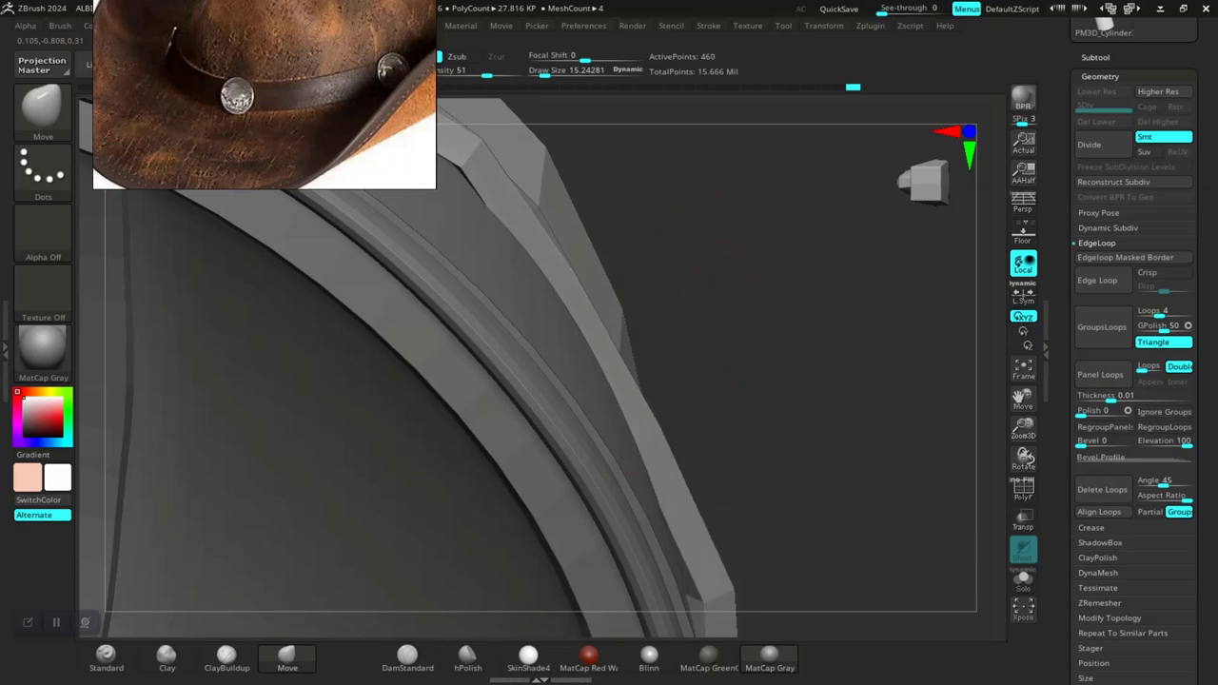
drag(666, 447, 753, 295)
mouse_move(704, 436)
mouse_down()
mouse_move(733, 350)
mouse_move(695, 397)
mouse_up()
drag(812, 428, 652, 507)
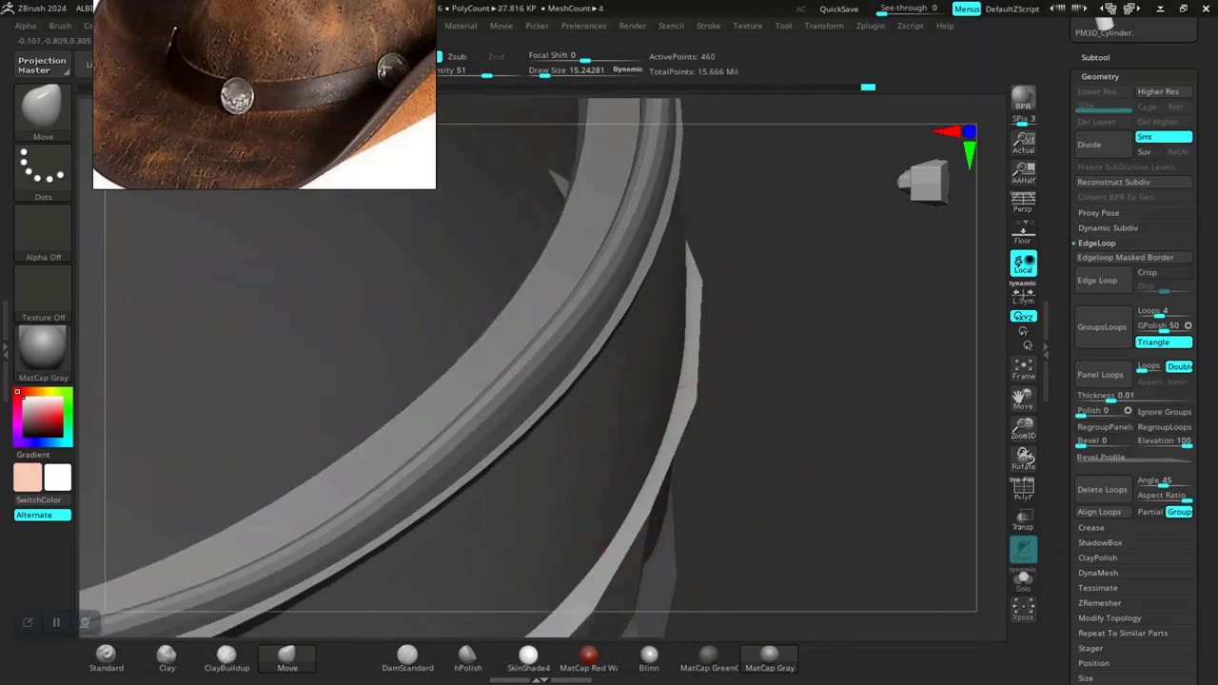
mouse_move(734, 516)
mouse_down()
mouse_move(754, 437)
mouse_move(666, 433)
mouse_move(666, 380)
mouse_move(775, 408)
mouse_move(592, 293)
mouse_move(530, 270)
mouse_move(517, 318)
mouse_move(657, 322)
mouse_move(775, 376)
mouse_move(773, 344)
mouse_up()
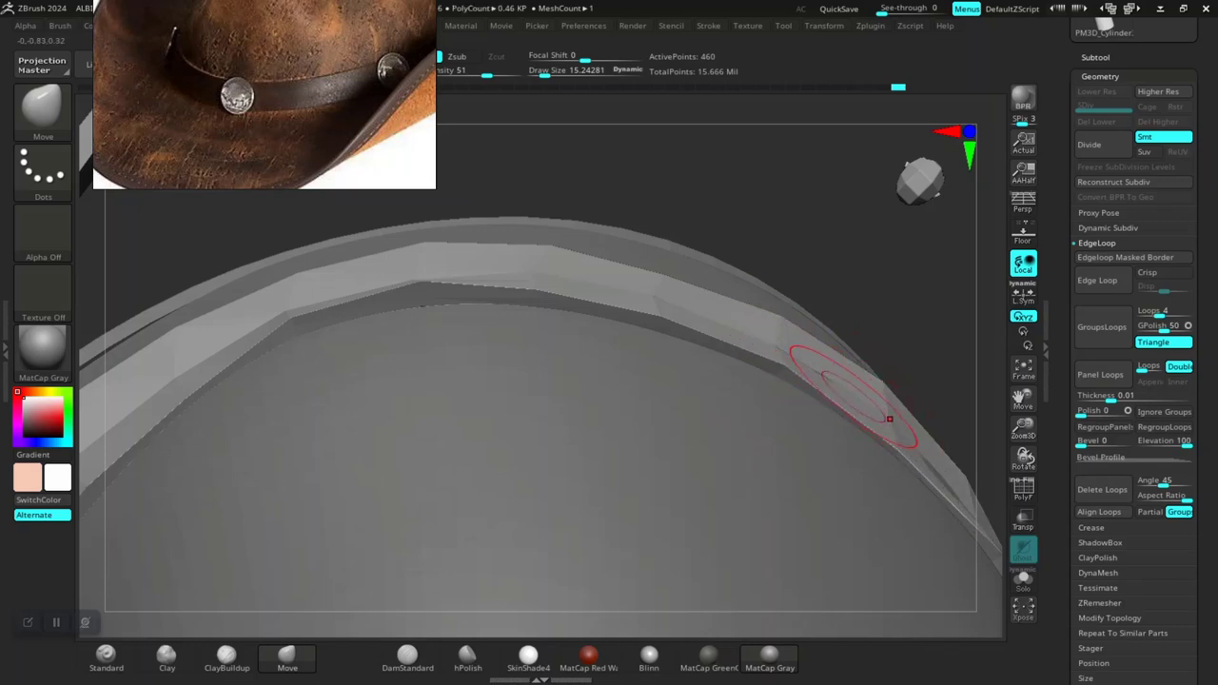
Step: Raise the brush to about 23.25 and smooth the groove along the hat band
right_drag(892, 416, 821, 371)
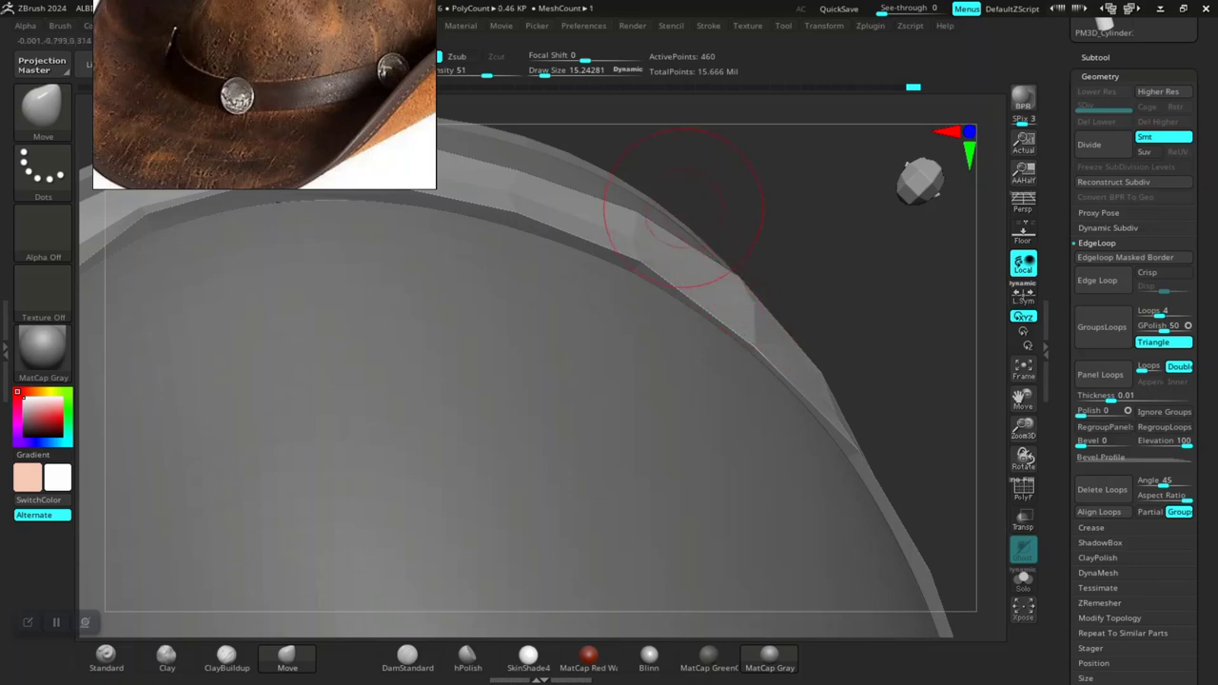
right_drag(683, 208, 579, 209)
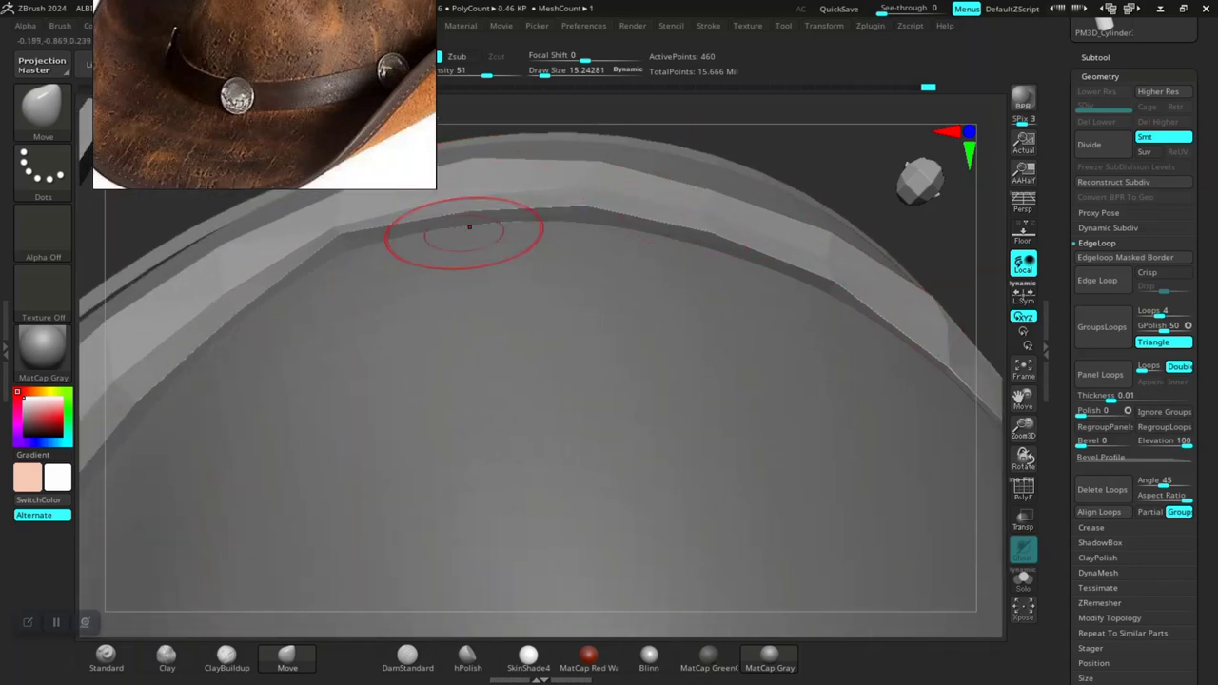
right_drag(728, 183, 990, 110)
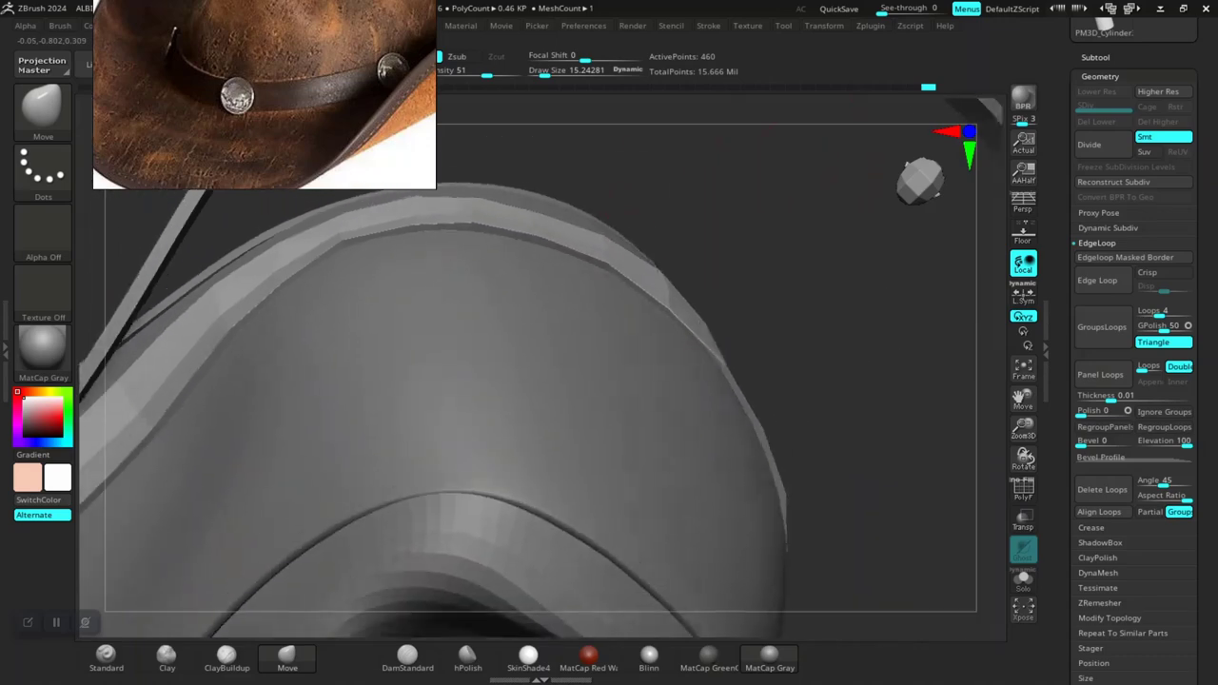
mouse_move(476, 135)
right_down()
mouse_move(571, 163)
mouse_move(595, 109)
mouse_move(626, 205)
right_up()
right_drag(505, 314, 458, 278)
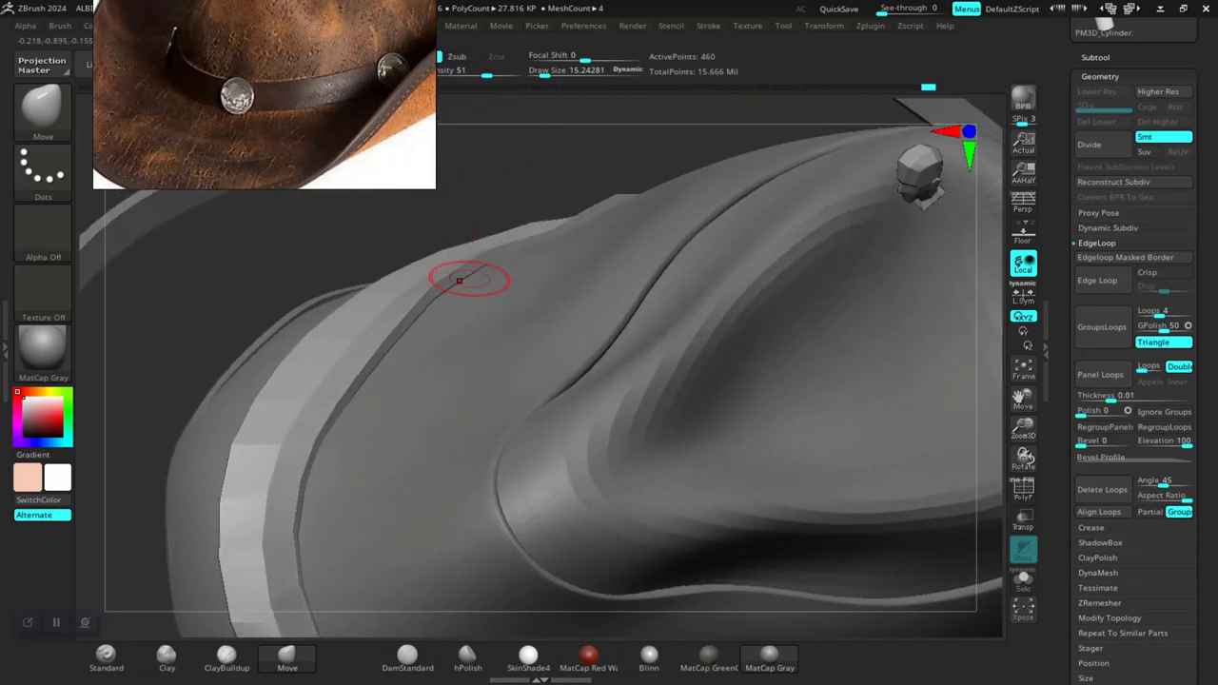
key(space)
mouse_move(448, 291)
mouse_down()
mouse_move(495, 291)
mouse_move(442, 305)
mouse_up()
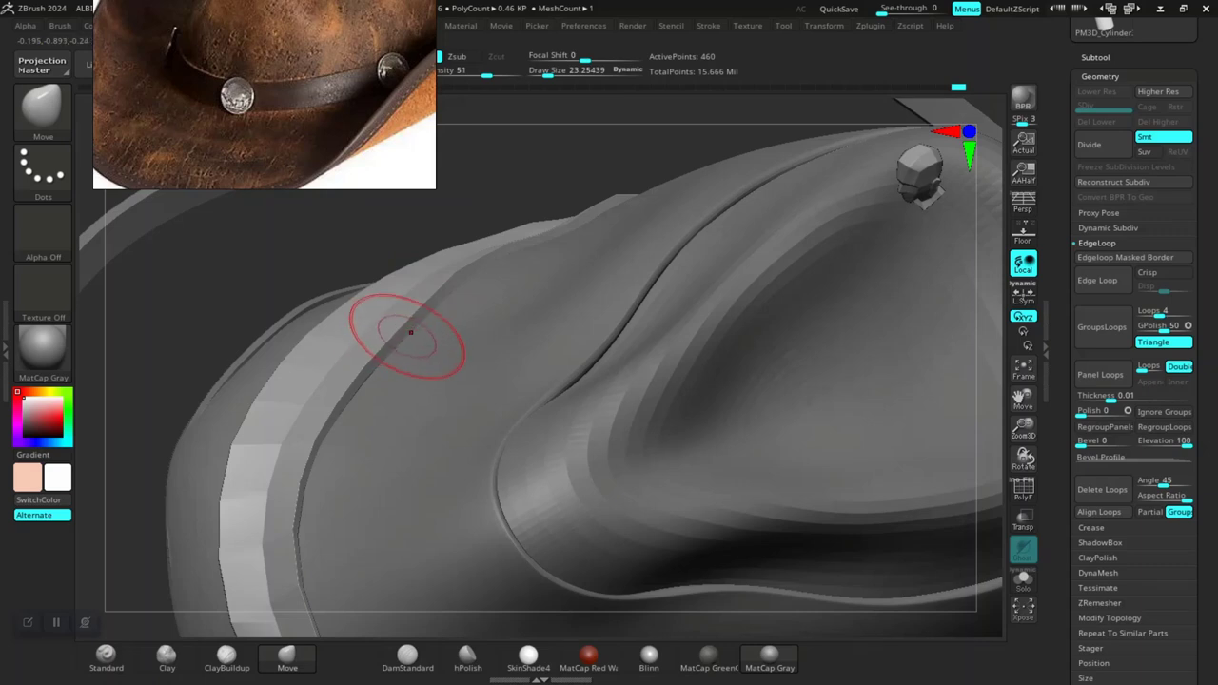
drag(313, 448, 381, 353)
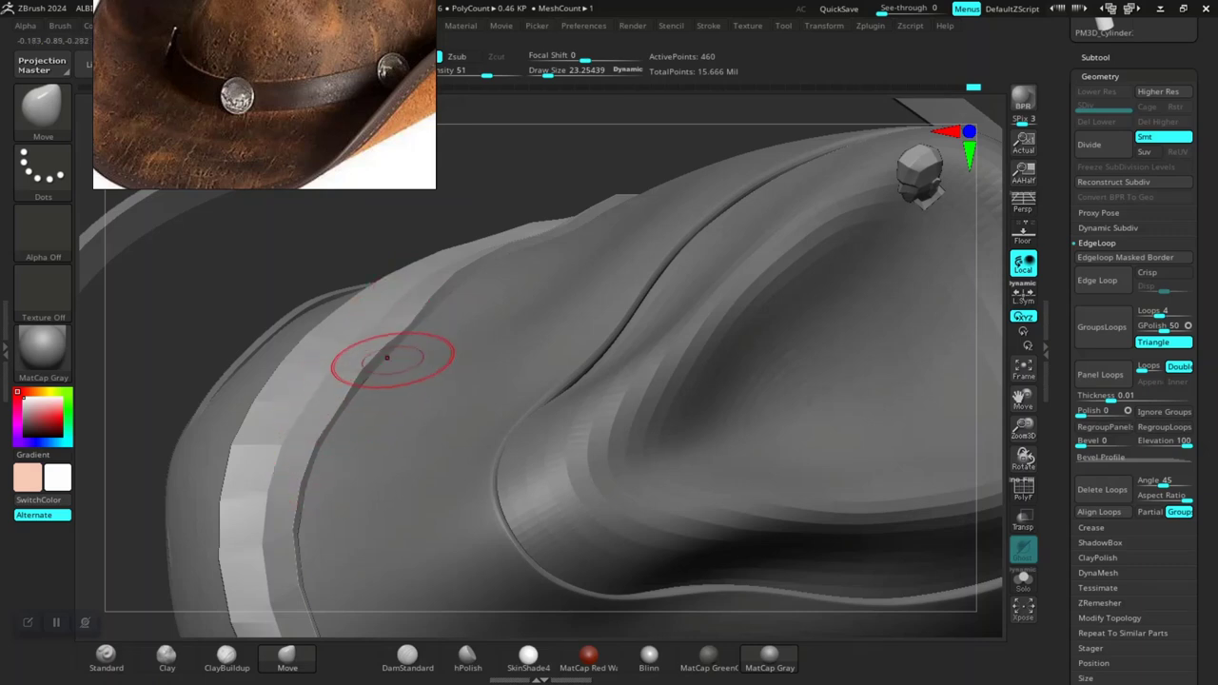
Step: Frame the whole hat and orbit to inspect the smoothed band
mouse_move(563, 222)
right_down()
mouse_move(611, 137)
mouse_move(280, 377)
mouse_move(514, 295)
mouse_move(734, 285)
mouse_move(636, 330)
right_up()
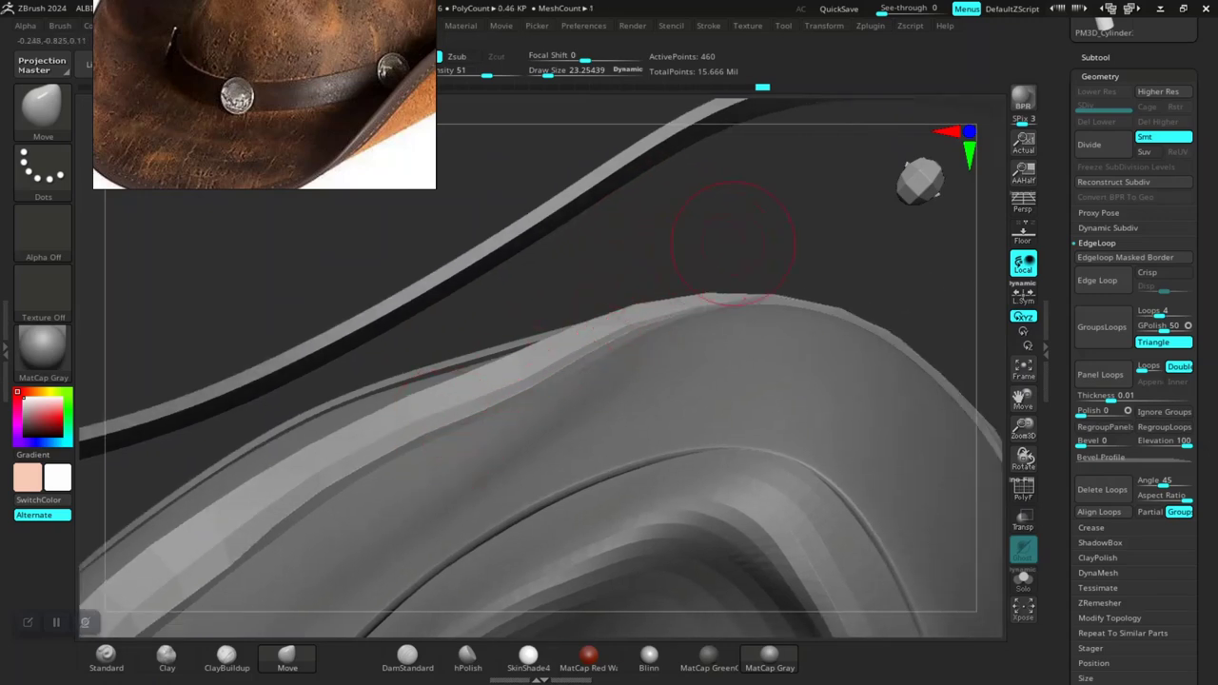
key(f)
mouse_move(733, 243)
right_down()
mouse_move(664, 484)
mouse_move(585, 511)
mouse_move(547, 585)
mouse_move(434, 507)
right_up()
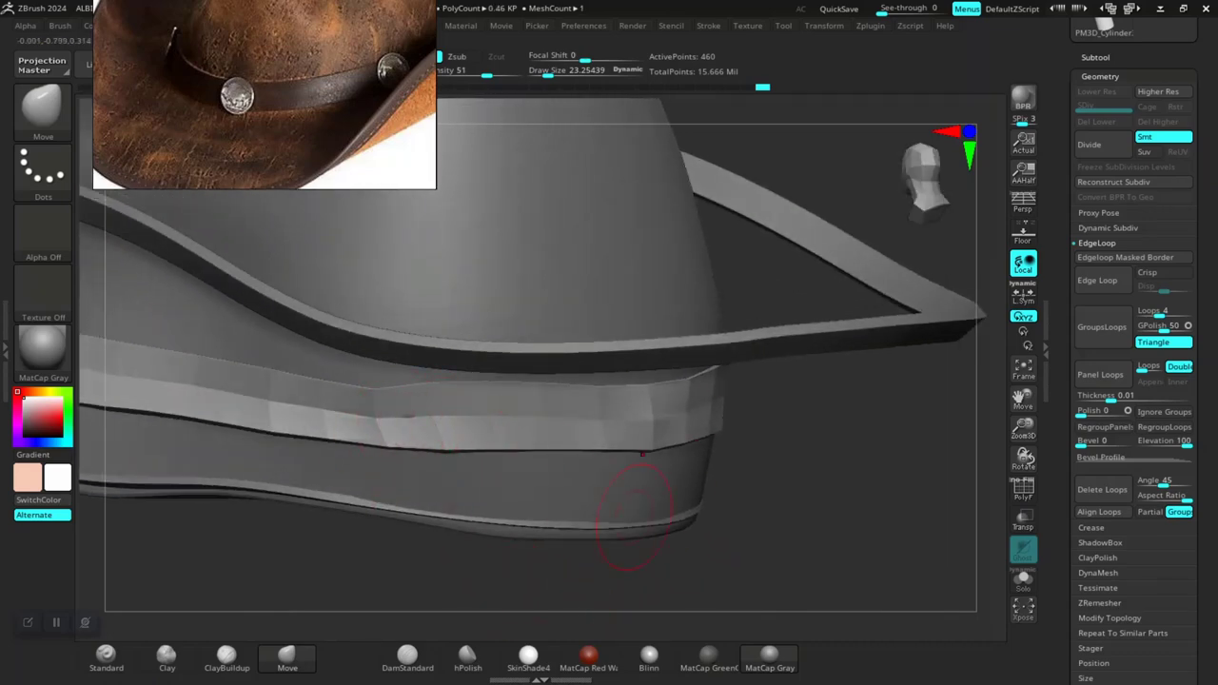
mouse_move(435, 507)
right_down()
mouse_move(810, 577)
mouse_move(729, 550)
mouse_move(666, 504)
mouse_move(680, 354)
mouse_move(632, 402)
mouse_move(667, 468)
right_up()
right_drag(739, 470, 862, 333)
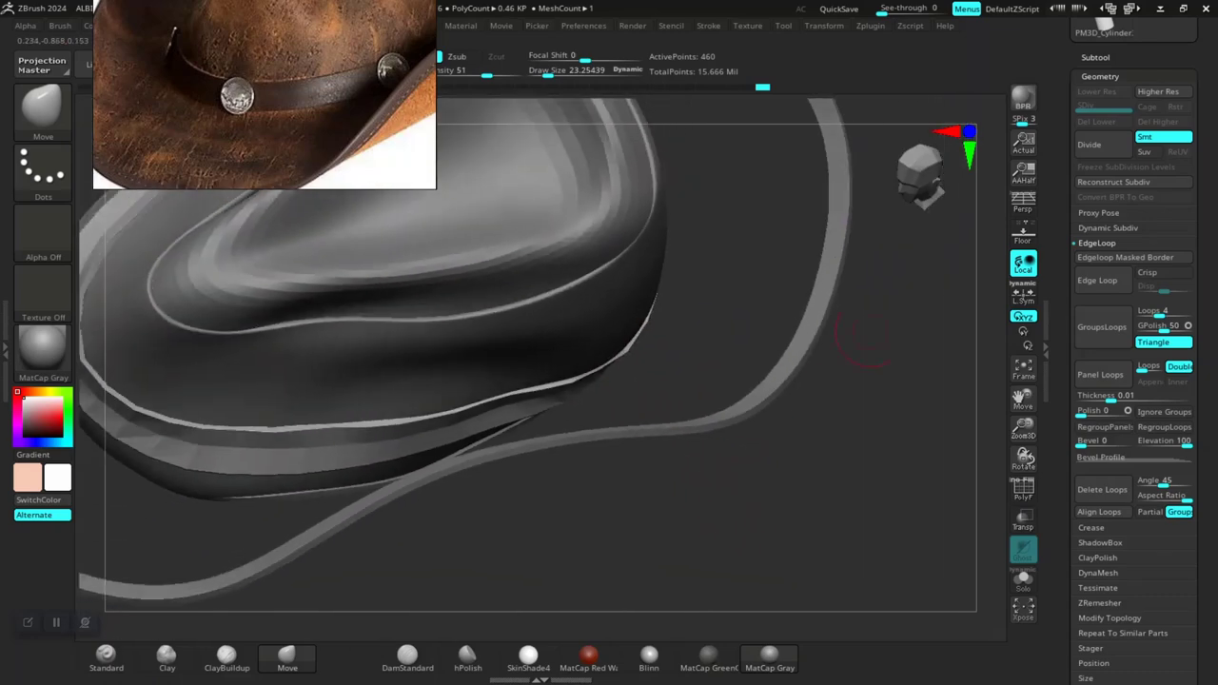
Step: Subdivide the band one level and raise the brush Draw Size to about 47.8
click(1090, 144)
mouse_move(614, 492)
right_down()
mouse_move(571, 435)
mouse_move(670, 352)
right_up()
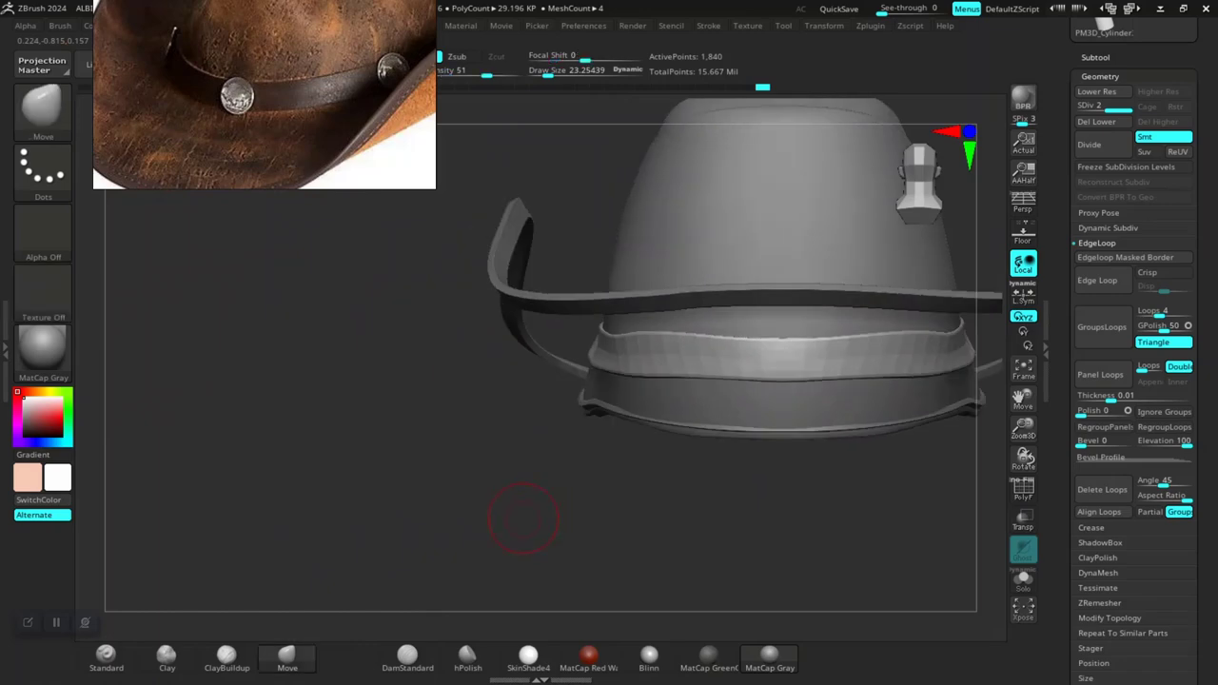
mouse_move(503, 503)
alt+right_down()
mouse_move(489, 647)
mouse_move(589, 340)
alt+right_up()
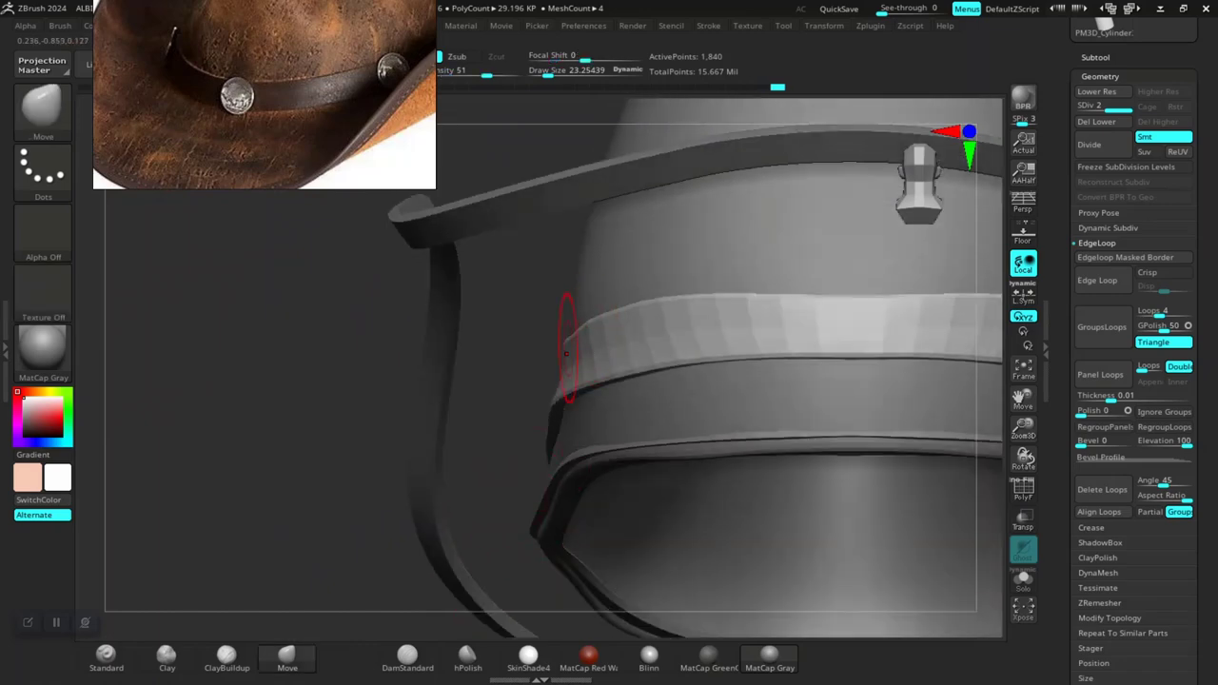
right_drag(503, 402, 552, 411)
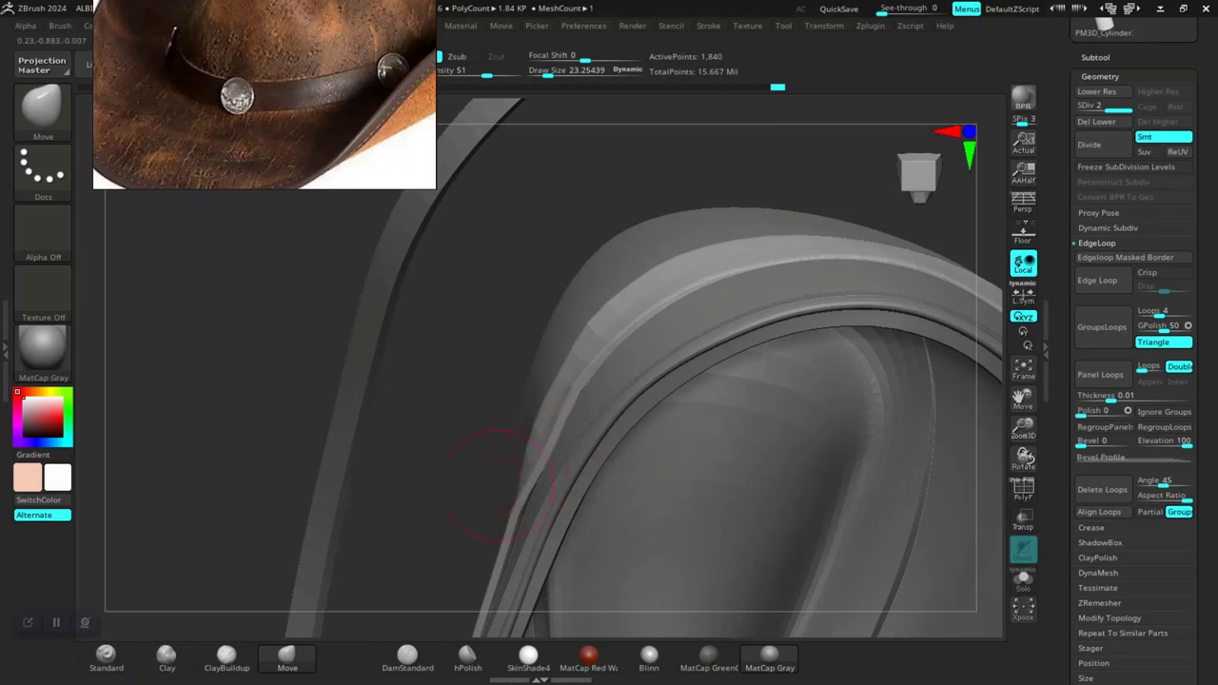
mouse_move(500, 484)
right_down()
mouse_move(440, 386)
mouse_move(555, 409)
right_up()
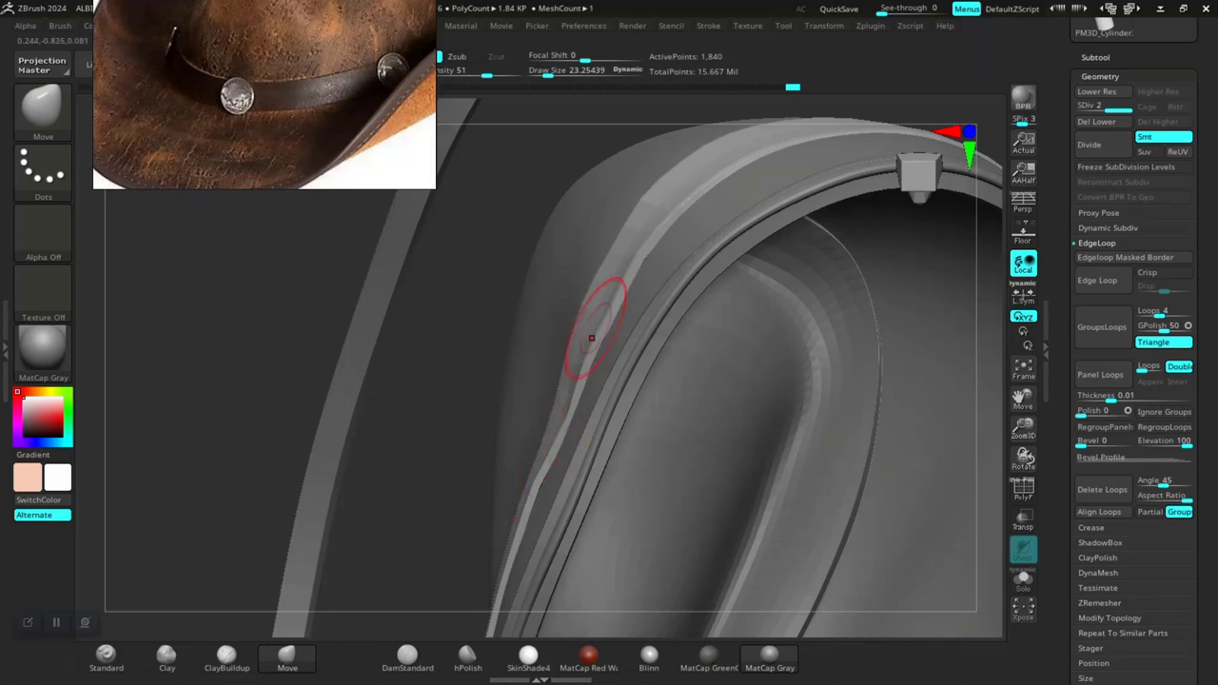
mouse_move(479, 320)
mouse_down()
mouse_move(533, 286)
mouse_move(752, 406)
mouse_up()
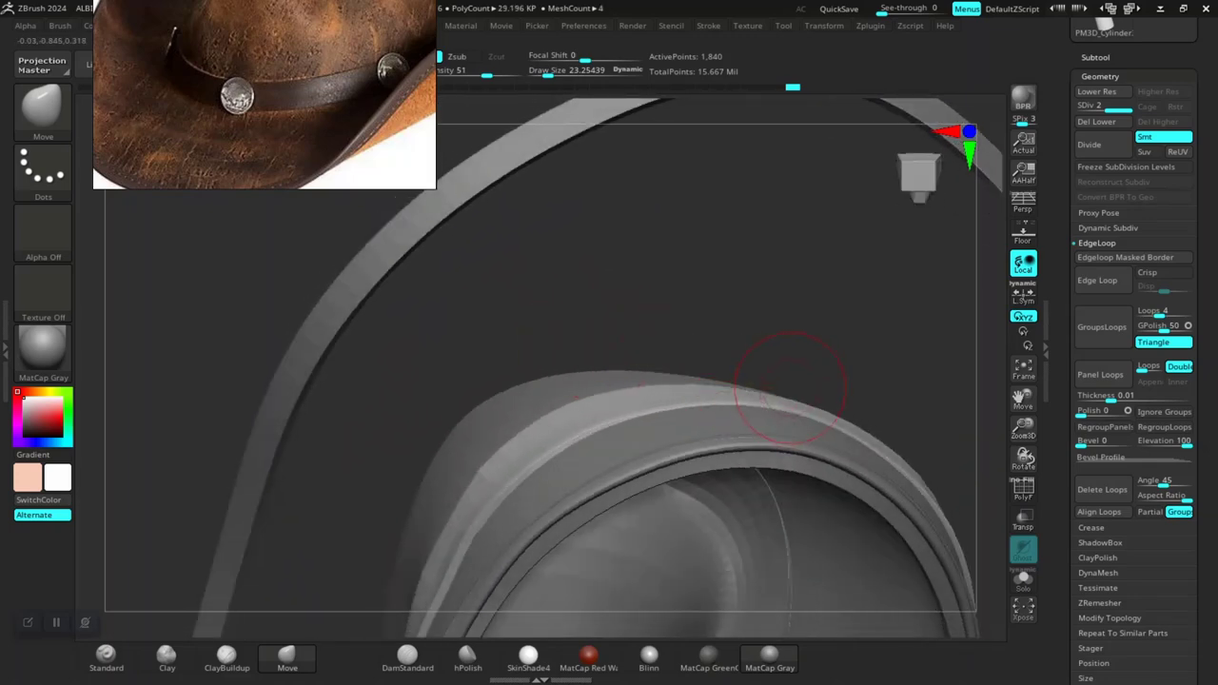
key(space)
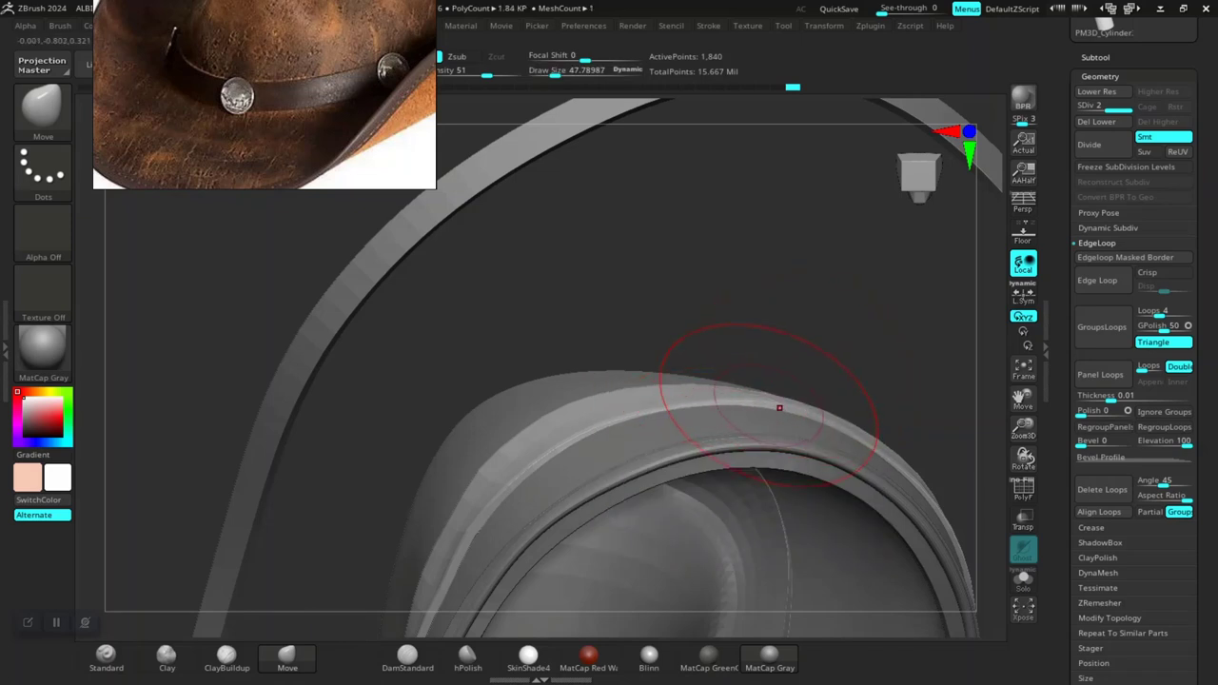
Step: Subdivide the band a second level, viewing the hat from the front
mouse_move(662, 399)
mouse_down()
mouse_move(743, 380)
mouse_move(550, 400)
mouse_move(633, 501)
mouse_up()
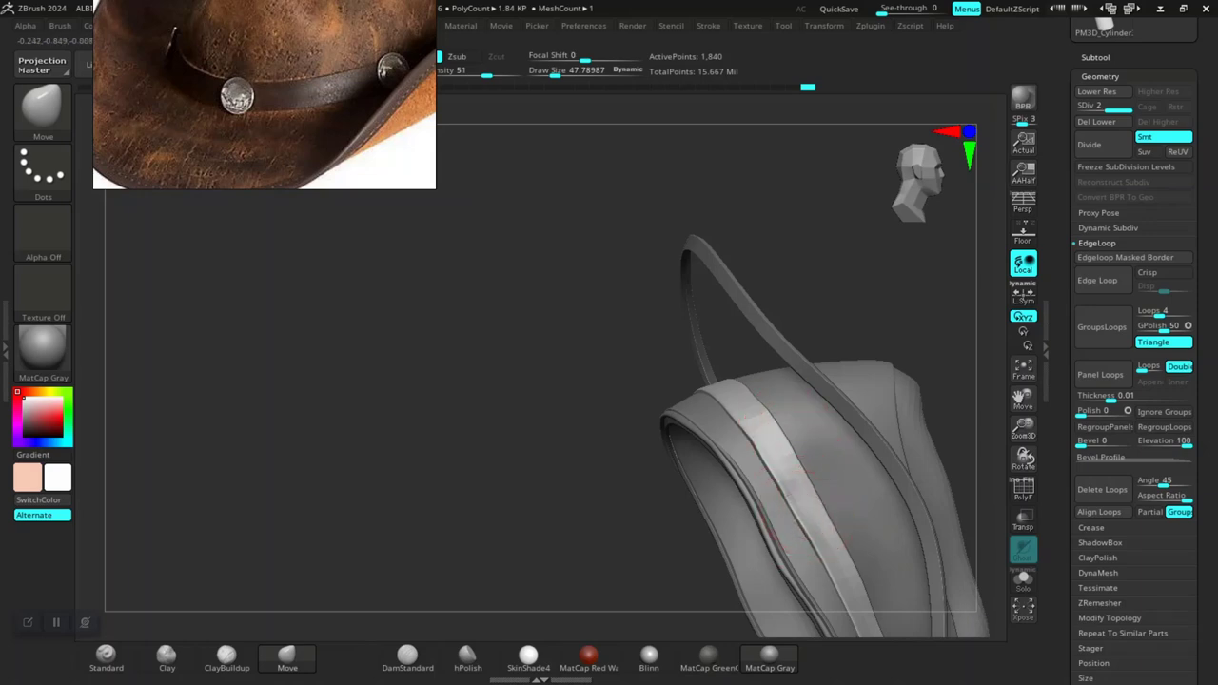
mouse_move(570, 526)
mouse_down()
mouse_move(473, 449)
mouse_move(473, 590)
mouse_move(416, 486)
mouse_move(625, 509)
mouse_up()
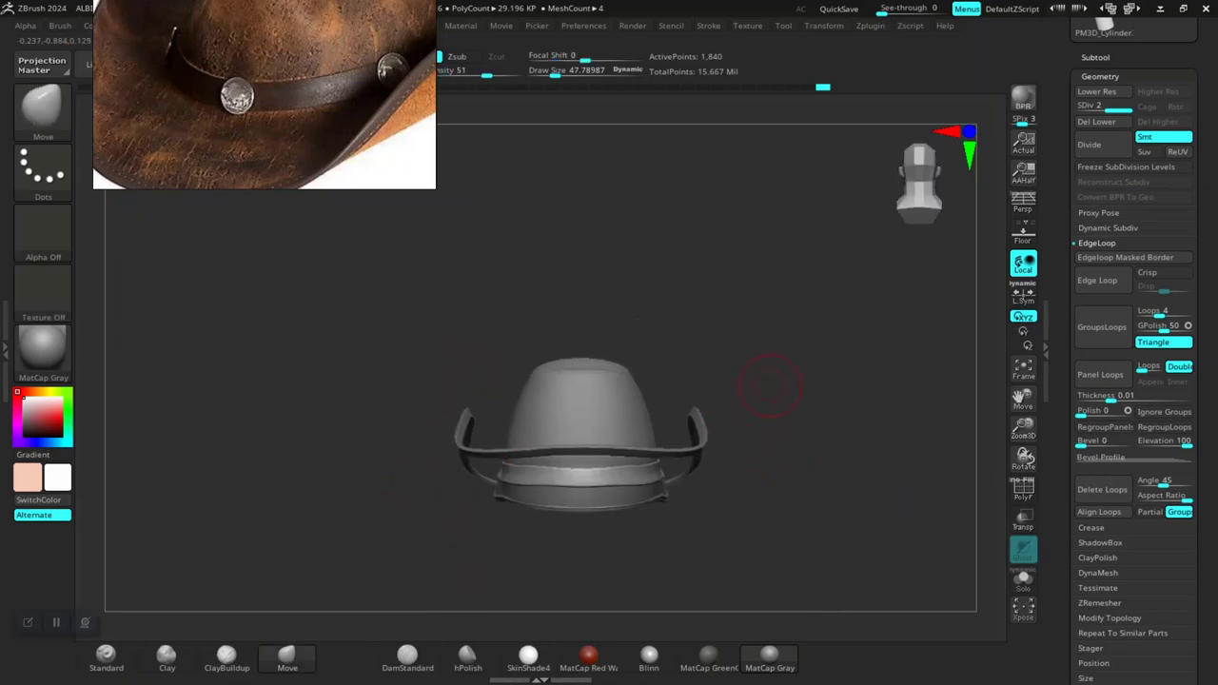
mouse_move(767, 389)
alt+mouse_down()
mouse_move(780, 566)
mouse_move(816, 476)
alt+mouse_up()
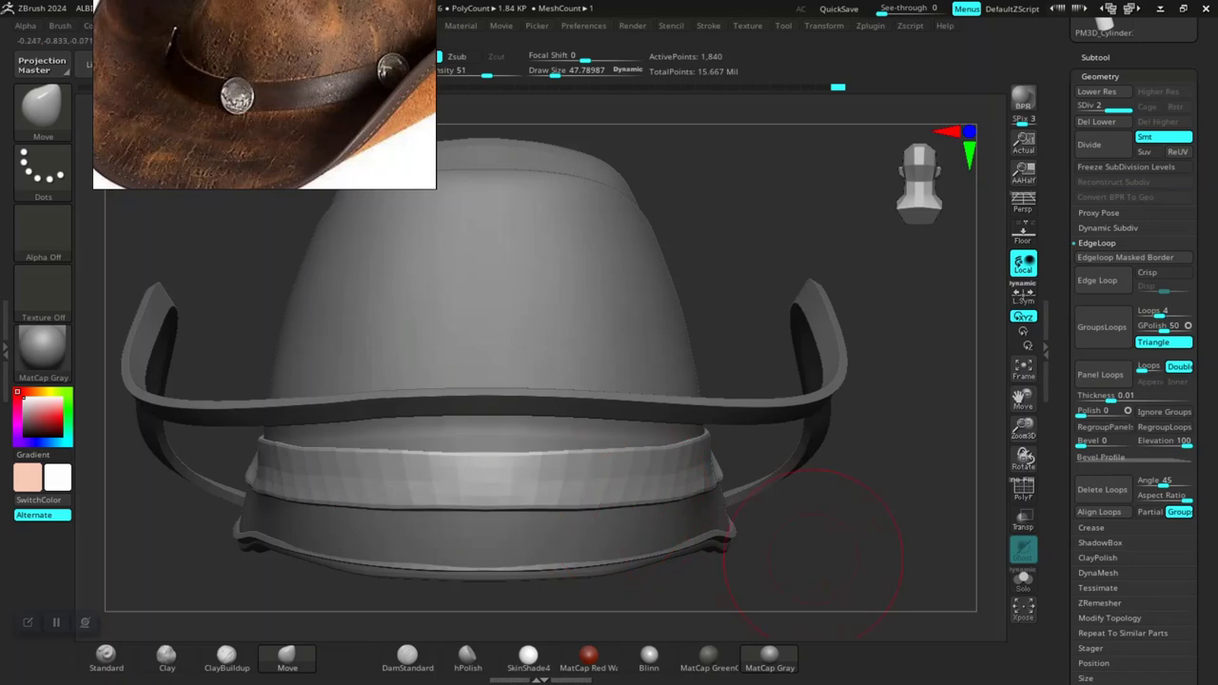
mouse_move(814, 543)
alt+mouse_down()
mouse_move(790, 531)
mouse_move(814, 500)
alt+mouse_up()
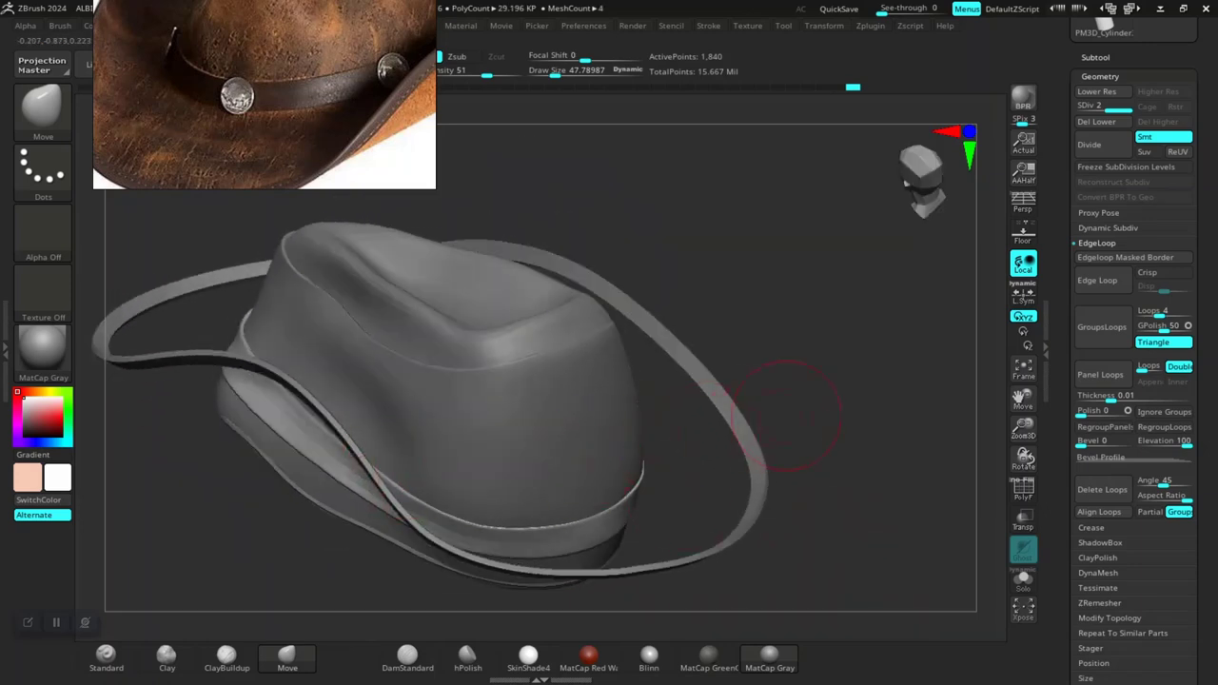
drag(785, 414, 774, 434)
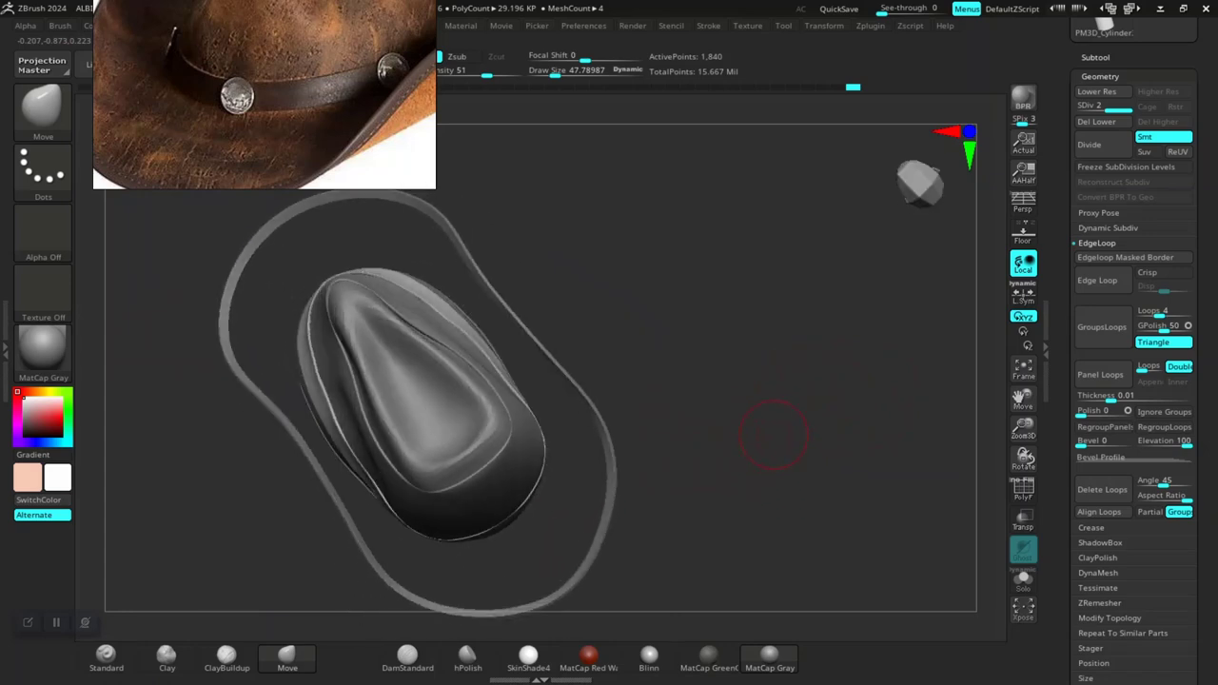
mouse_move(780, 434)
shift+mouse_down()
mouse_move(761, 424)
mouse_move(790, 519)
mouse_move(503, 525)
shift+mouse_up()
key(d)
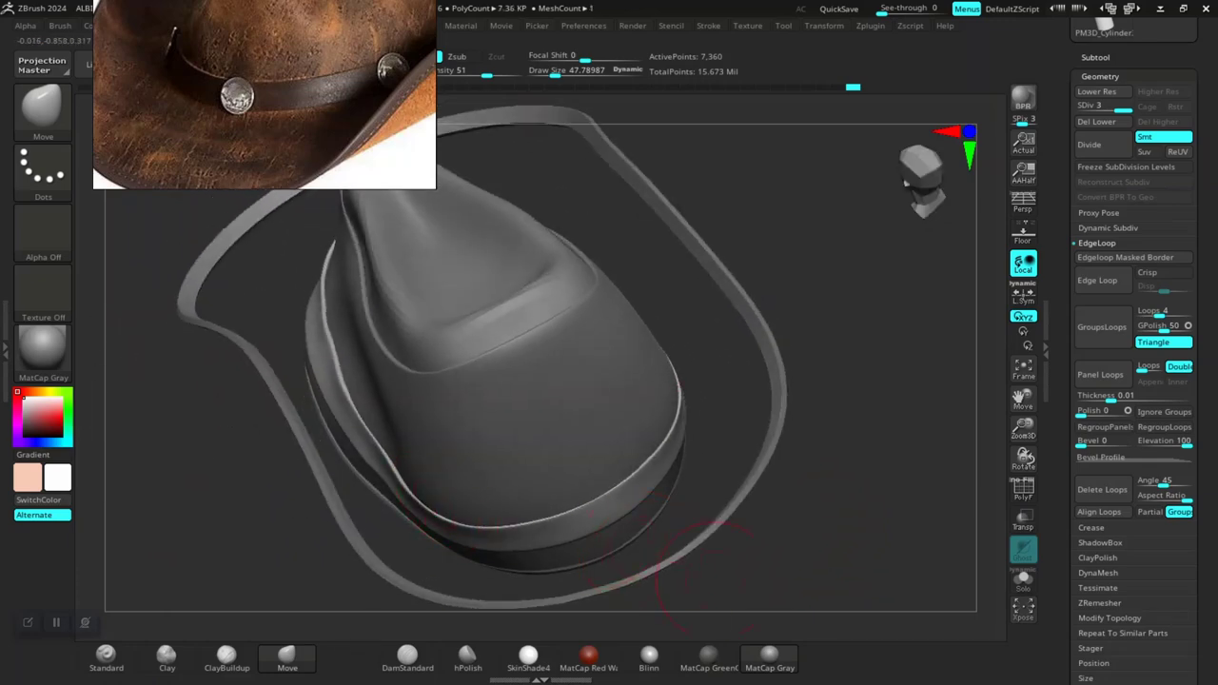
shift+drag(705, 578, 952, 576)
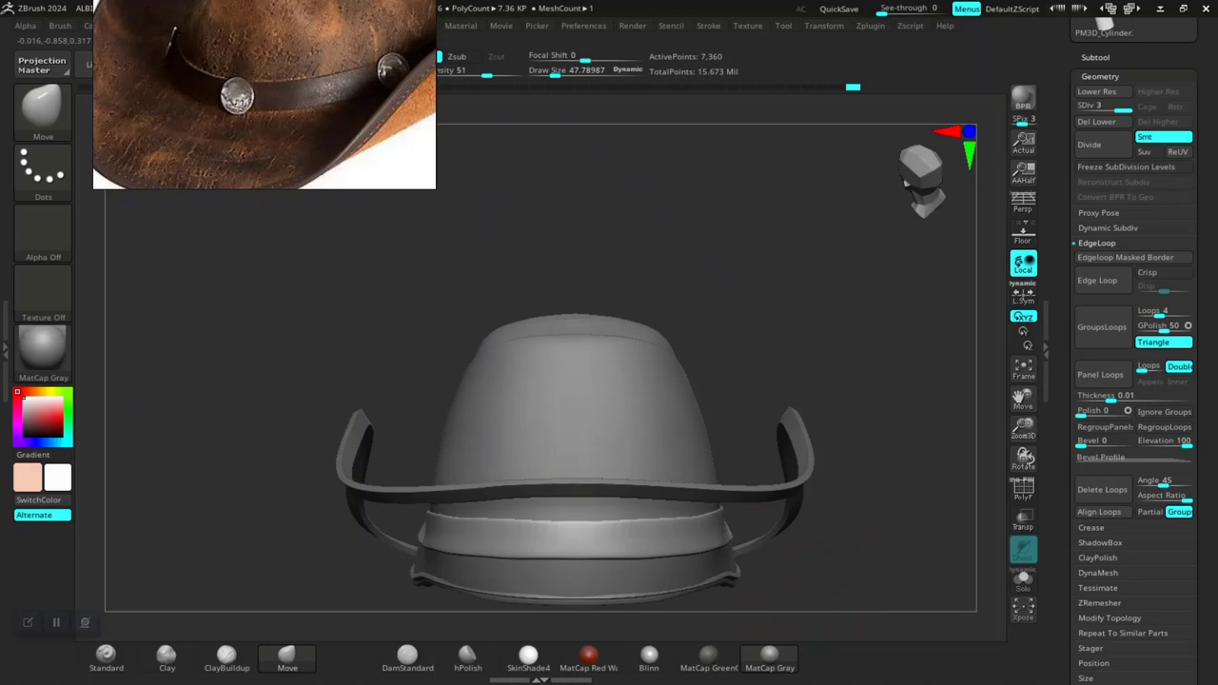
Step: Select the hat subtool and drop it to its lowest subdivision level
alt+click(692, 447)
mouse_move(878, 359)
alt+mouse_down()
mouse_move(898, 489)
mouse_move(762, 437)
mouse_move(837, 416)
mouse_move(818, 381)
mouse_move(818, 314)
alt+mouse_up()
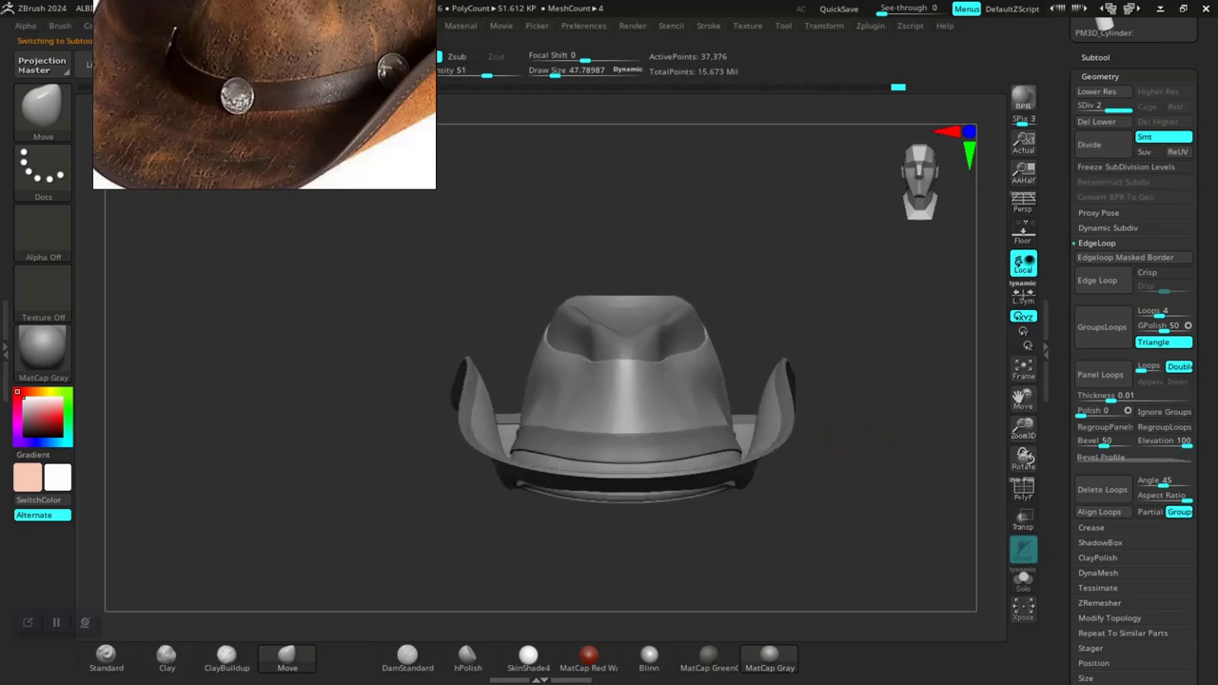
mouse_move(838, 457)
mouse_down()
mouse_move(846, 600)
mouse_move(838, 533)
mouse_move(924, 503)
mouse_move(858, 531)
mouse_move(861, 609)
mouse_move(829, 285)
mouse_move(804, 533)
mouse_move(848, 495)
mouse_move(780, 571)
mouse_up()
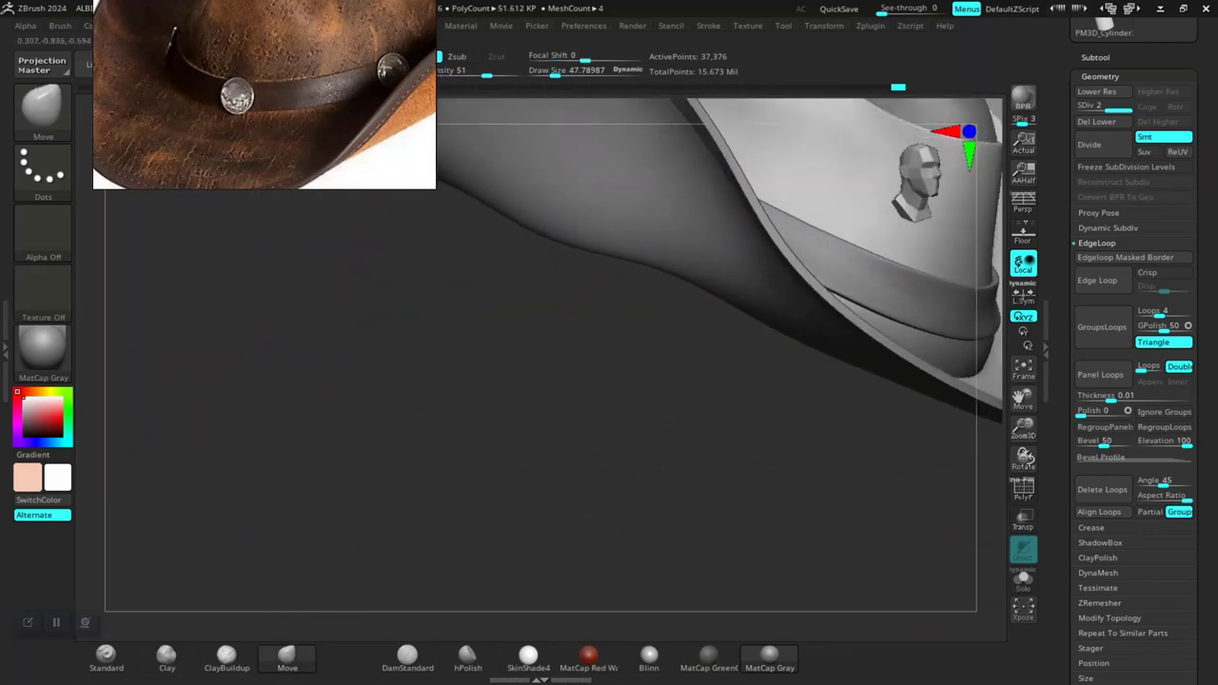
mouse_move(639, 489)
mouse_down()
mouse_move(666, 517)
mouse_move(734, 447)
mouse_up()
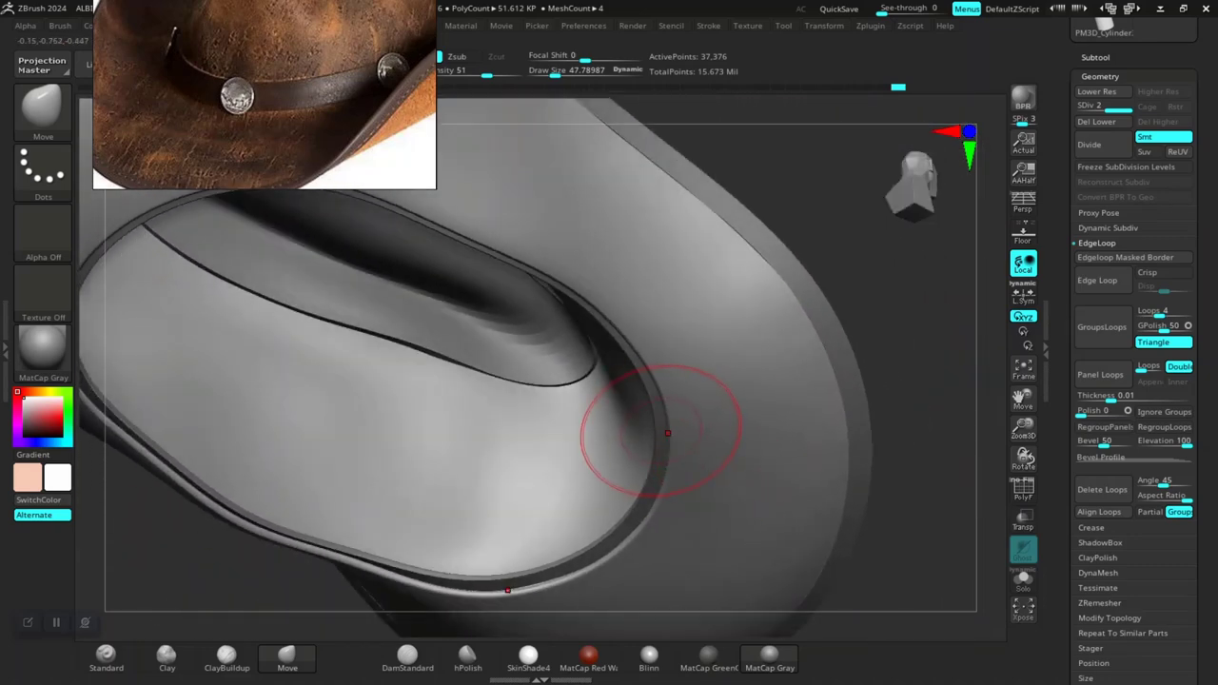
key(shift+d)
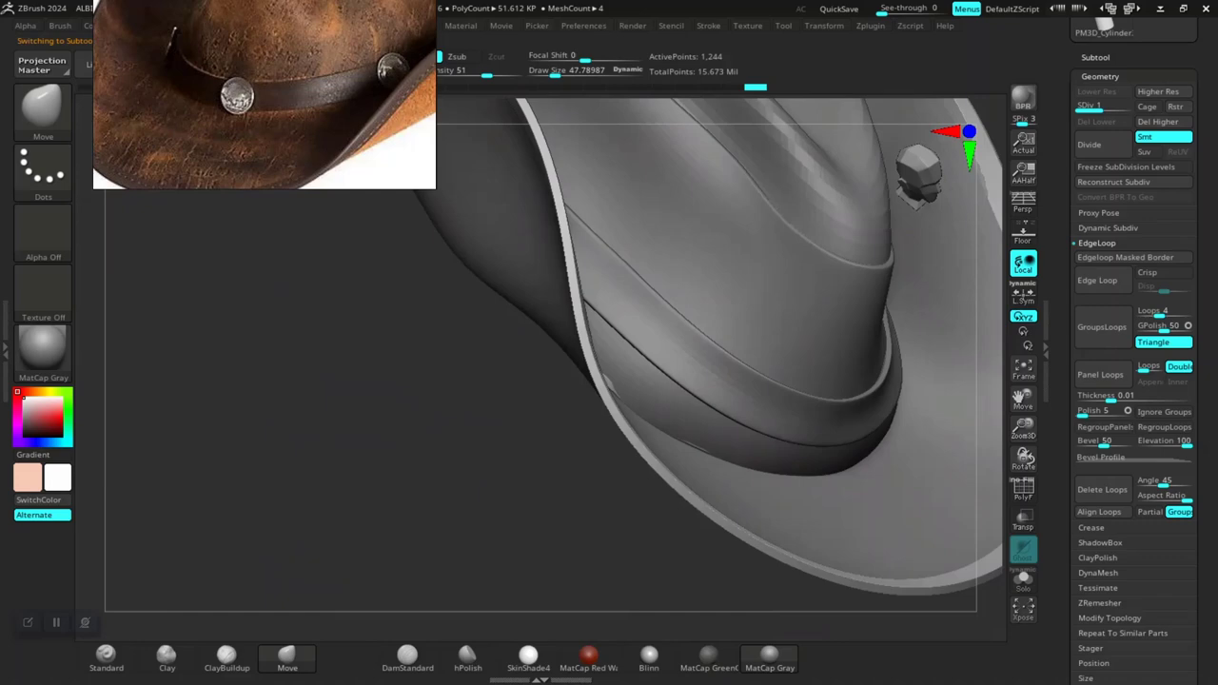
drag(902, 351, 653, 530)
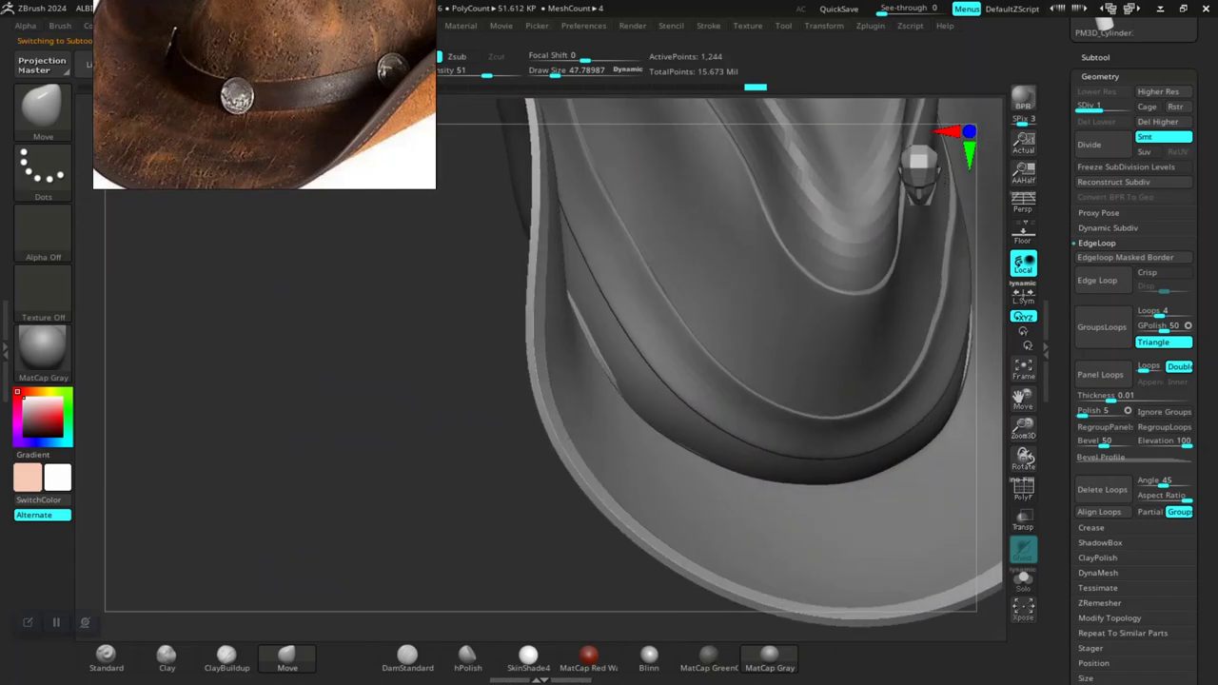
key(shift+f)
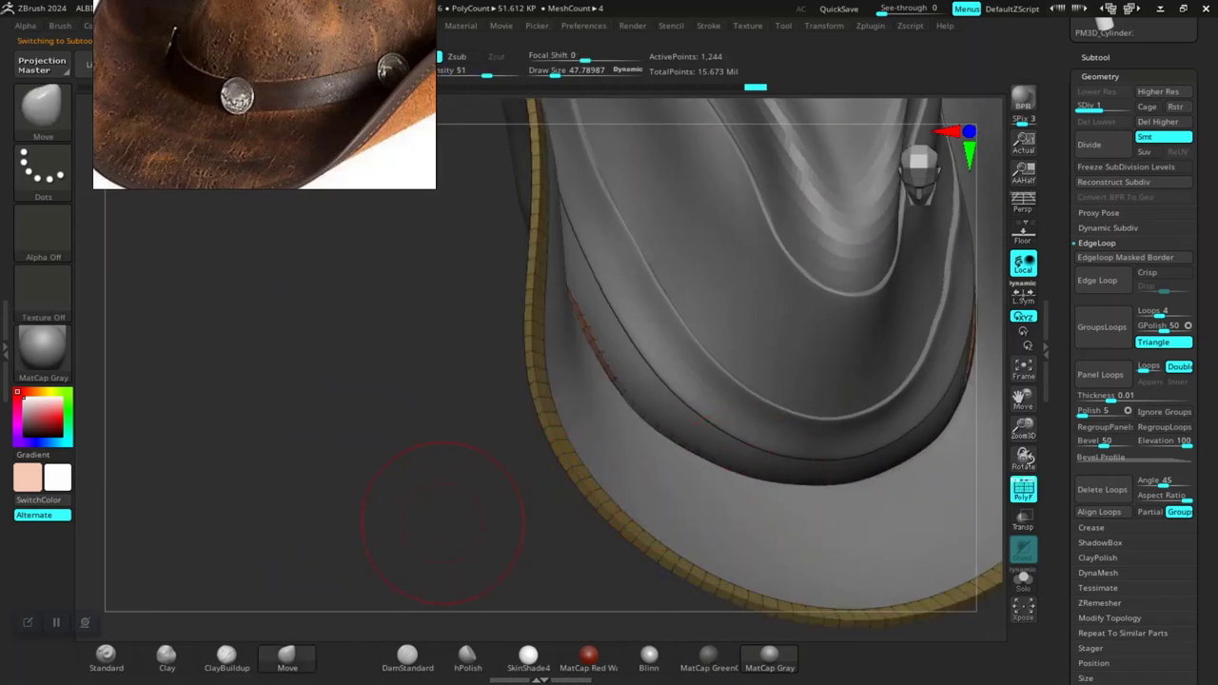
drag(443, 522, 486, 504)
key(ctrl+shift)
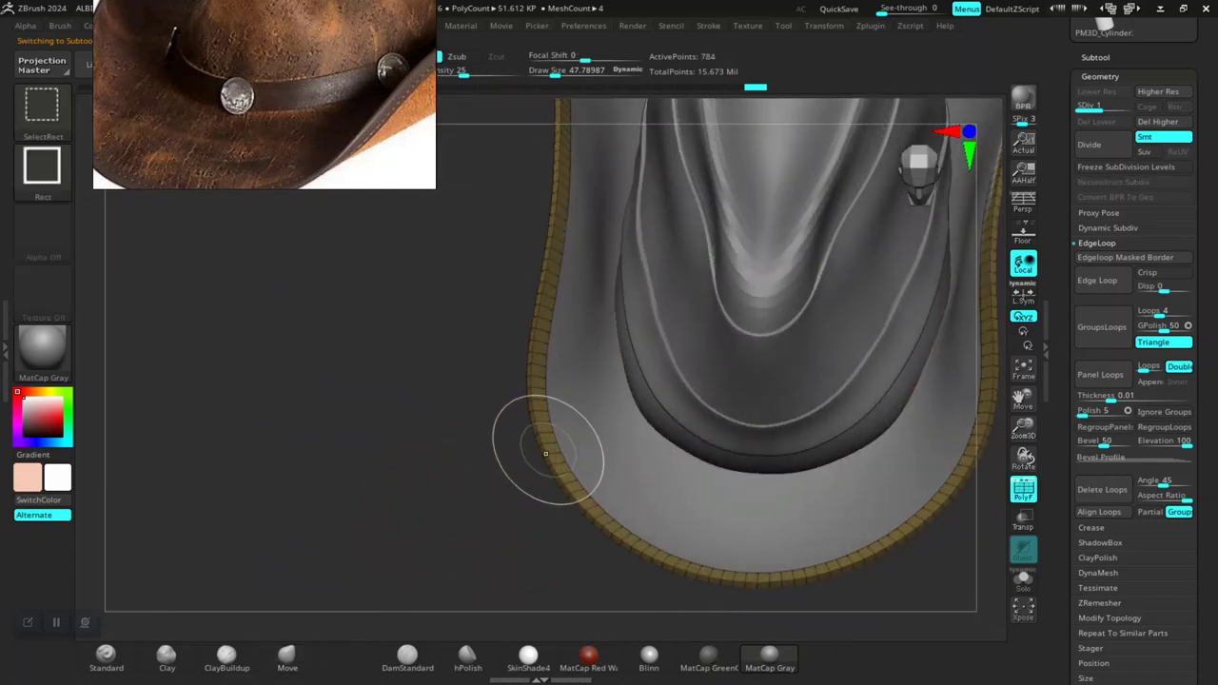
ctrl+shift+click(423, 471)
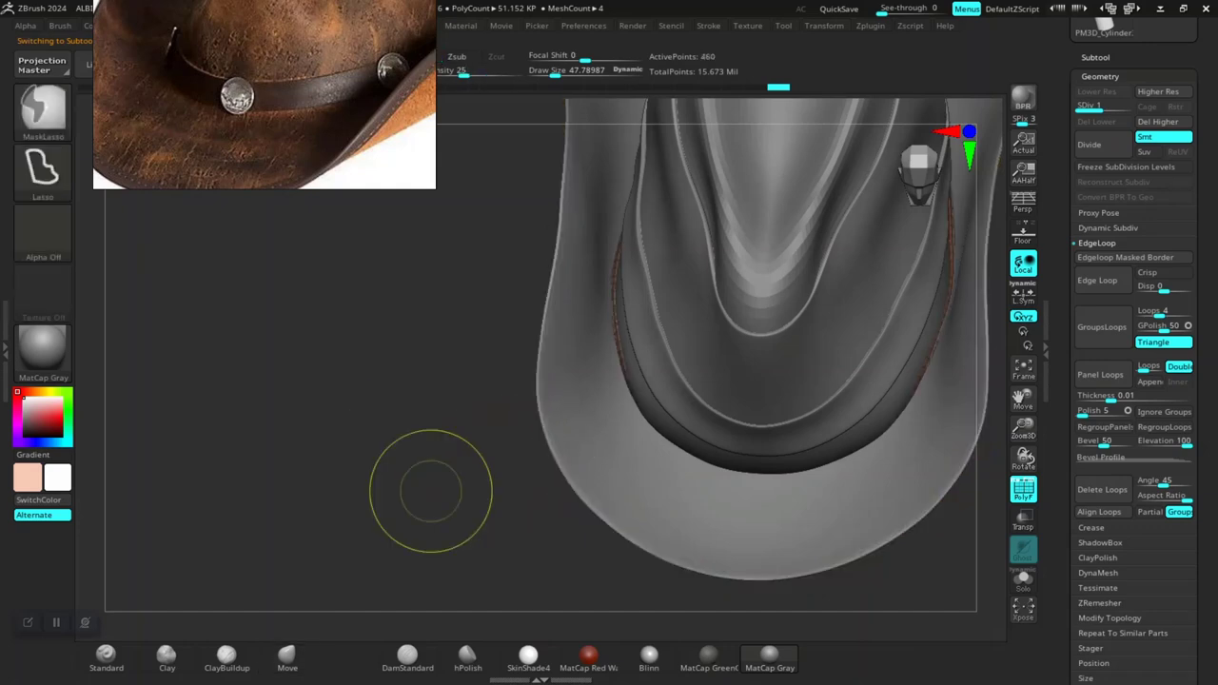
ctrl+shift+click(429, 466)
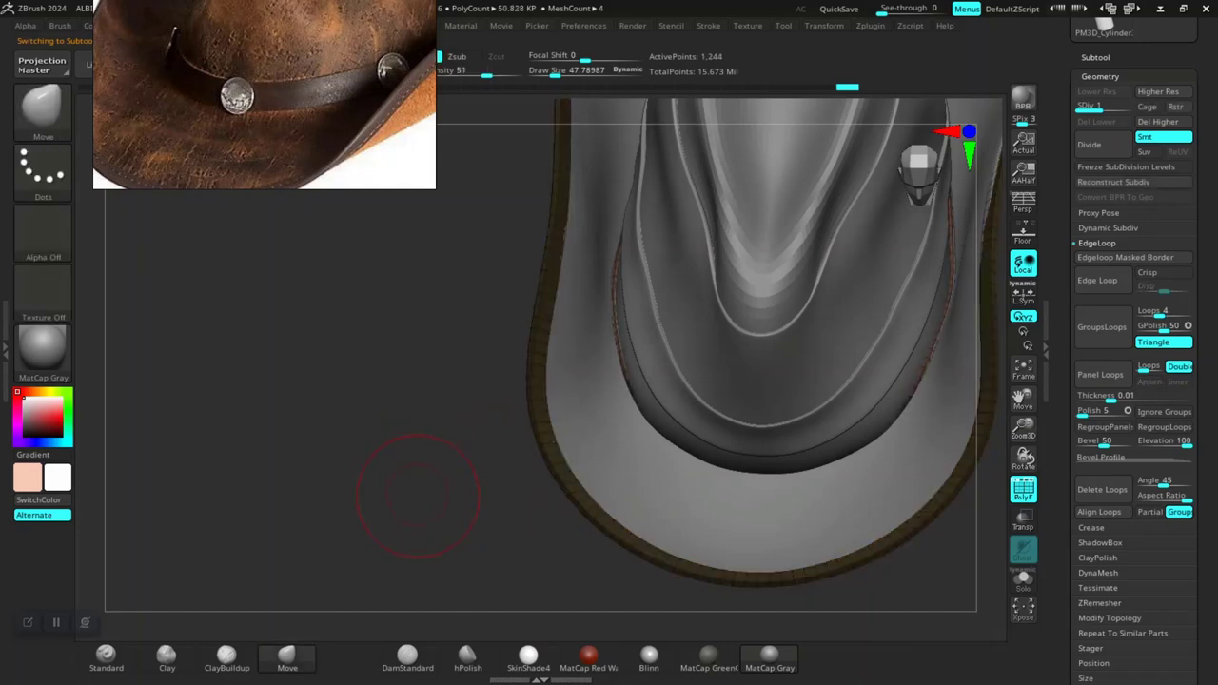
mouse_move(495, 447)
mouse_down()
mouse_move(409, 400)
mouse_move(476, 428)
mouse_up()
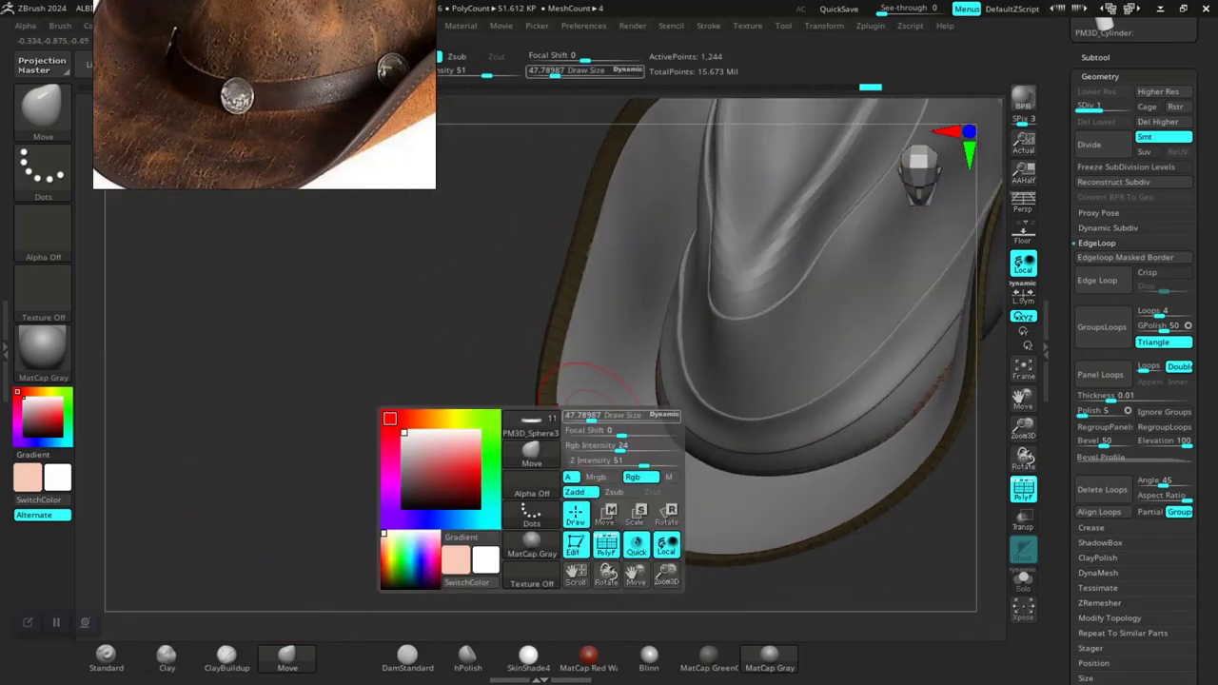
key(space)
drag(571, 417, 618, 417)
drag(487, 469, 469, 514)
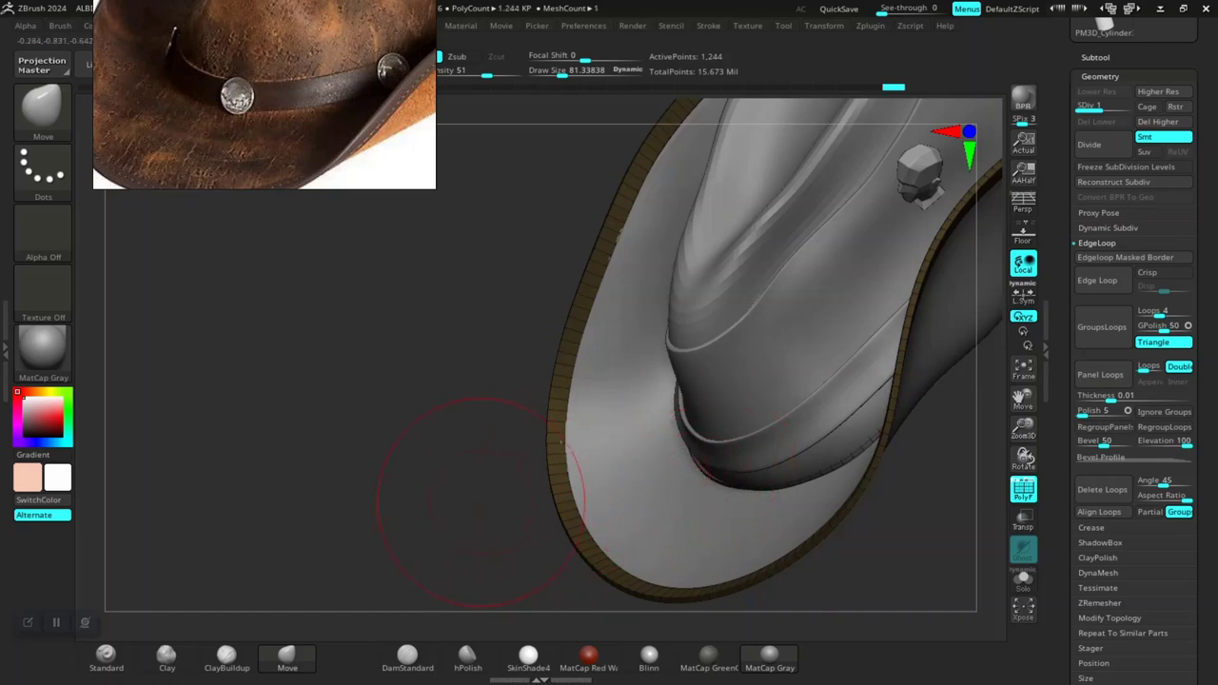
drag(435, 476, 667, 495)
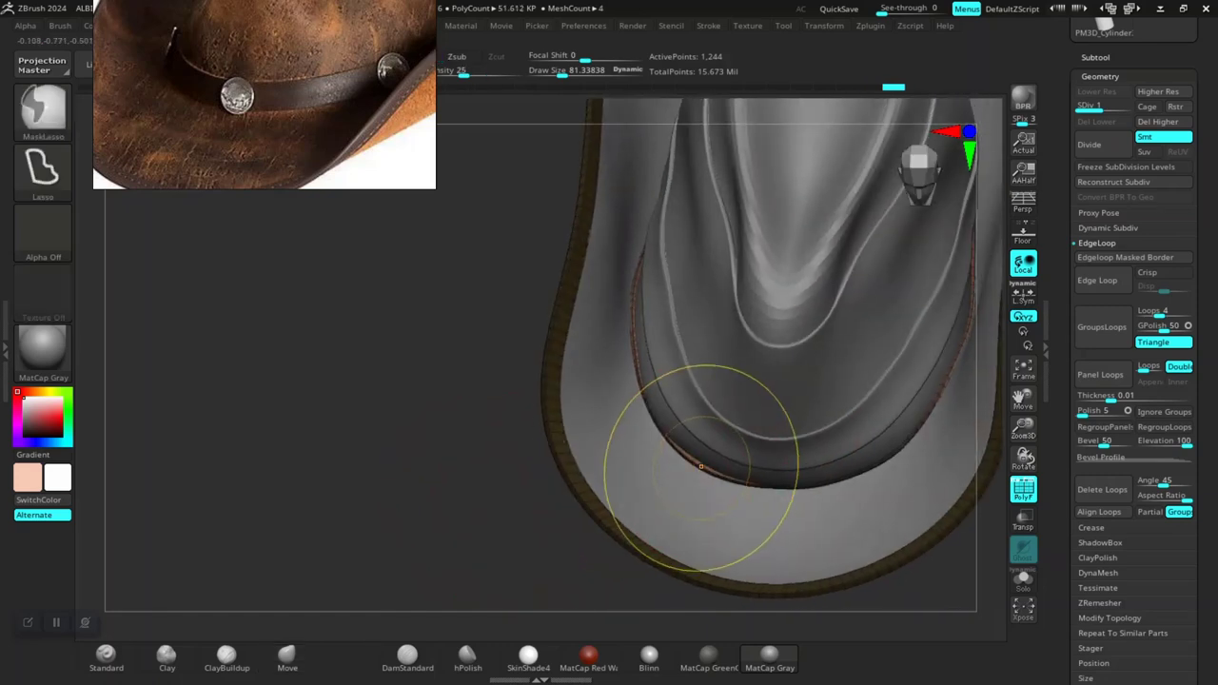
key(ctrl)
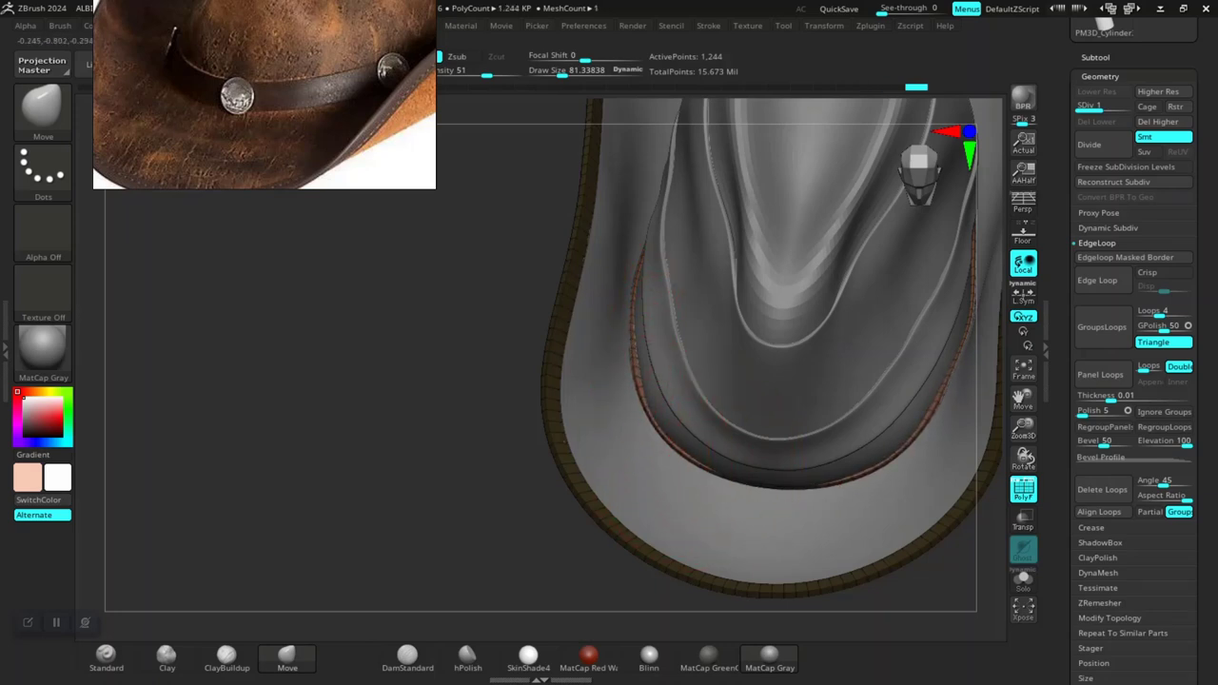
drag(626, 394, 462, 517)
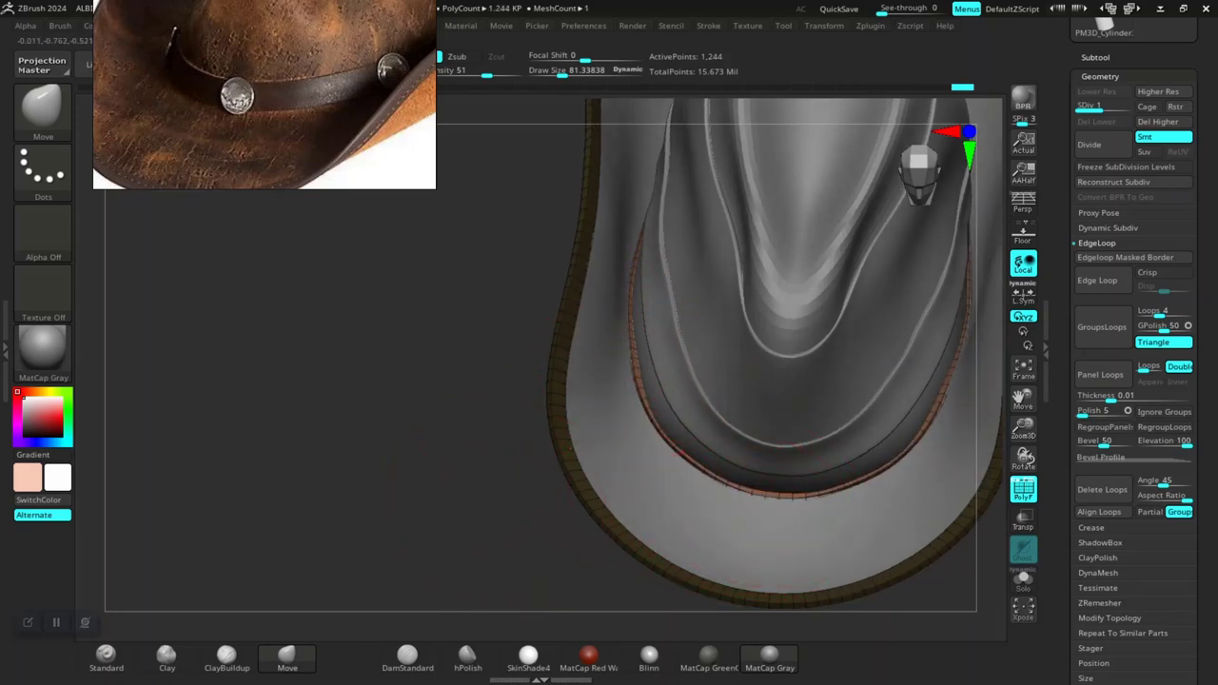
drag(679, 466, 547, 533)
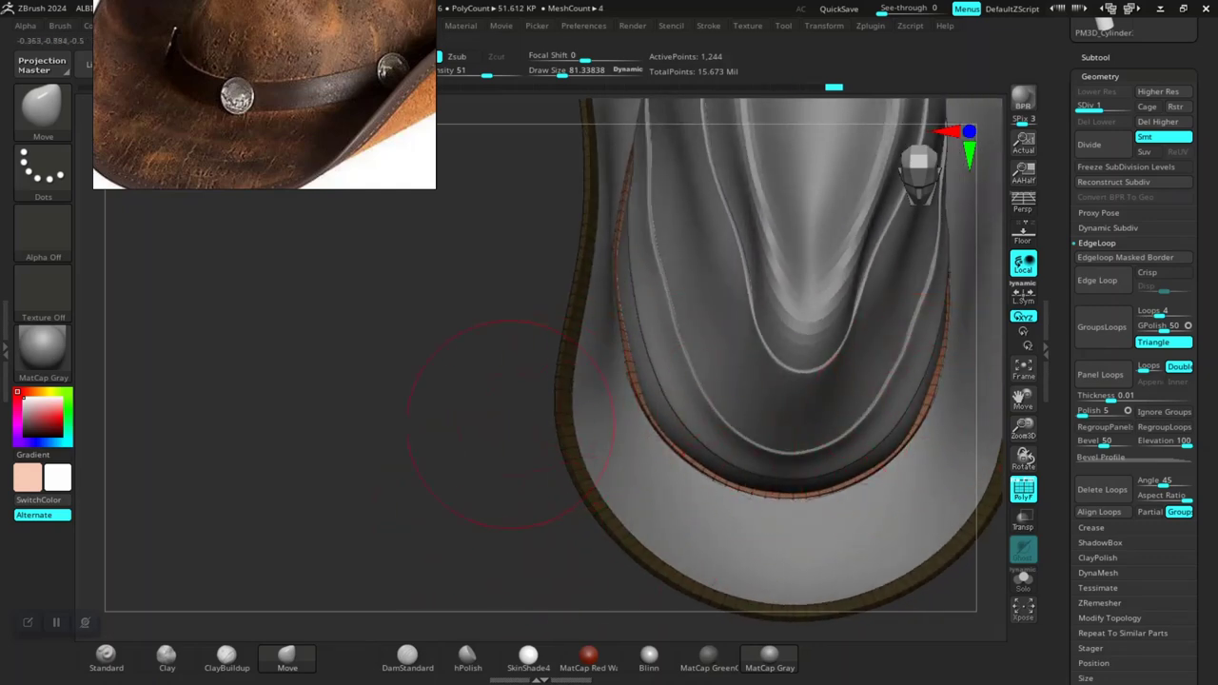
drag(511, 423, 566, 394)
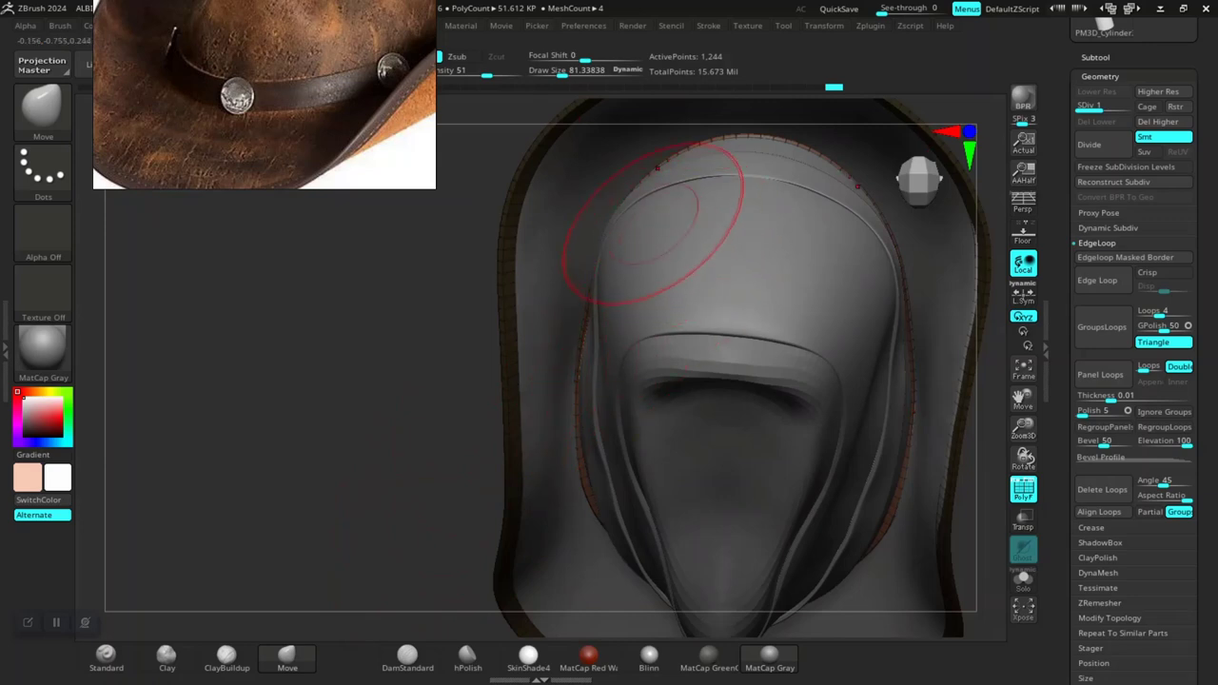
drag(652, 223, 676, 238)
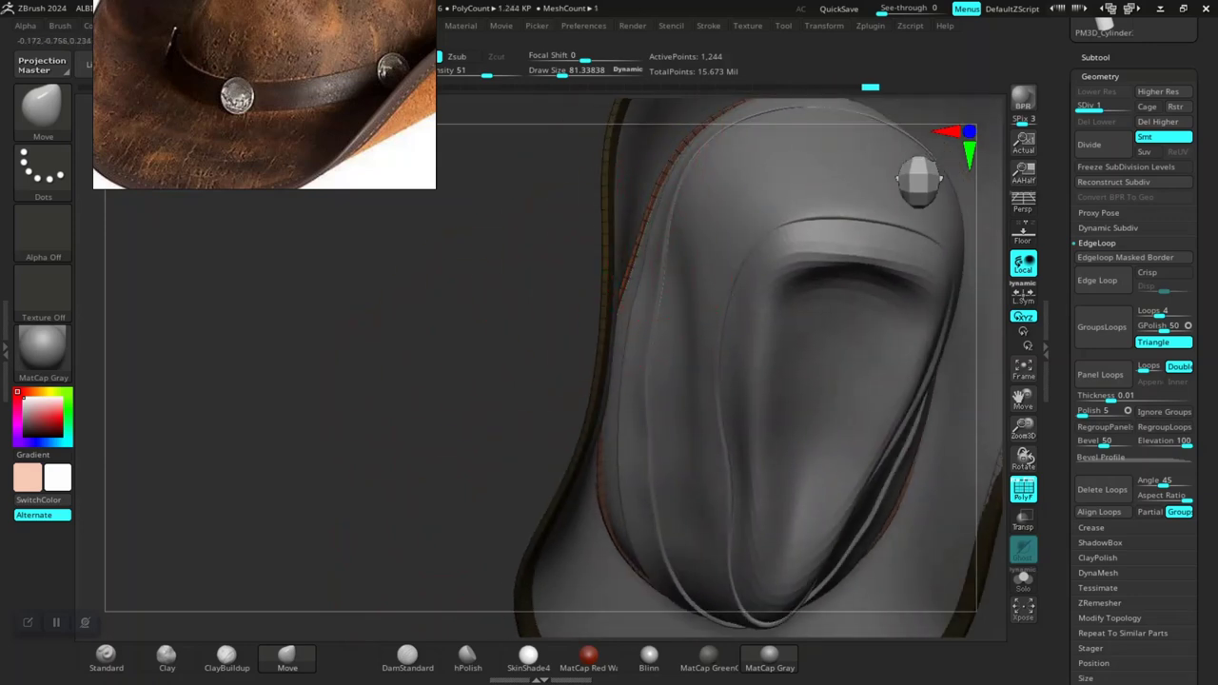
drag(591, 267, 633, 295)
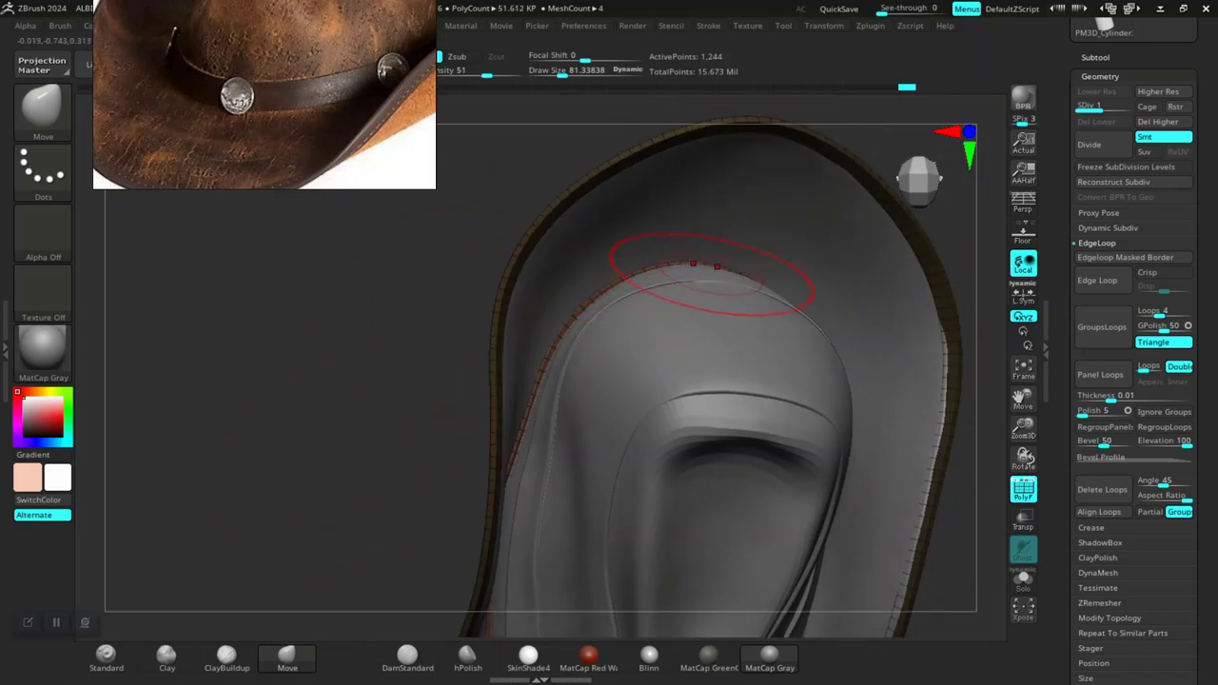
drag(391, 386, 696, 340)
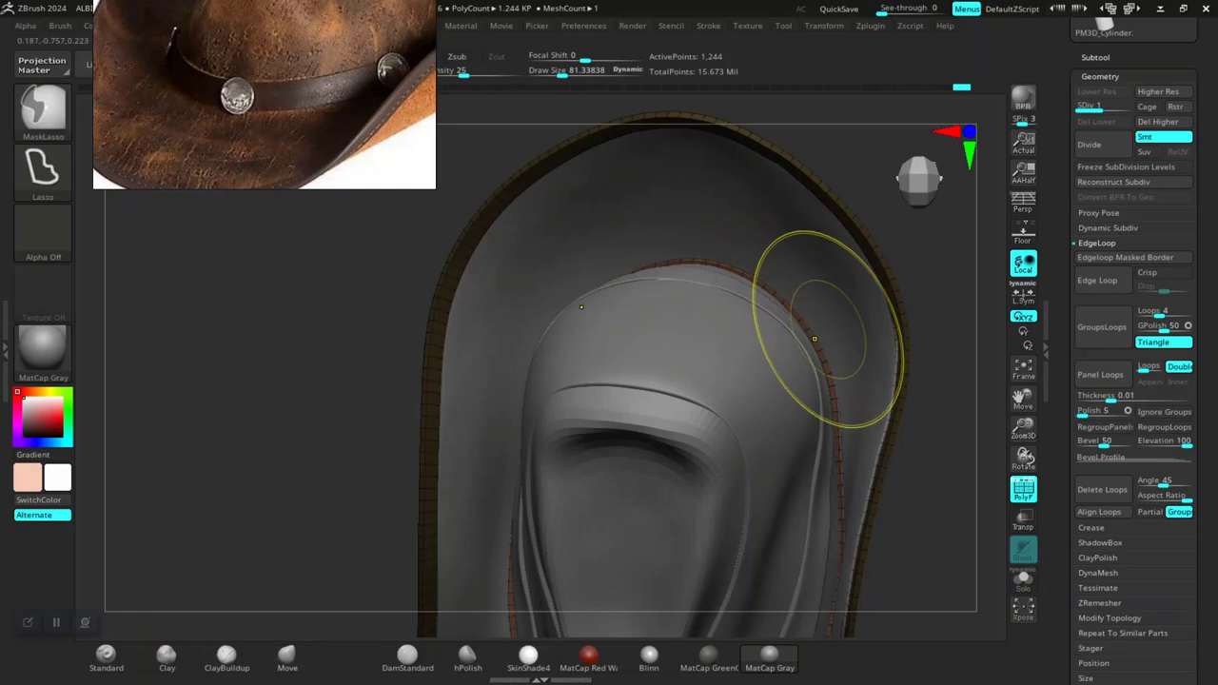
click(803, 315)
mouse_move(837, 314)
mouse_down()
mouse_move(890, 297)
mouse_move(804, 321)
mouse_up()
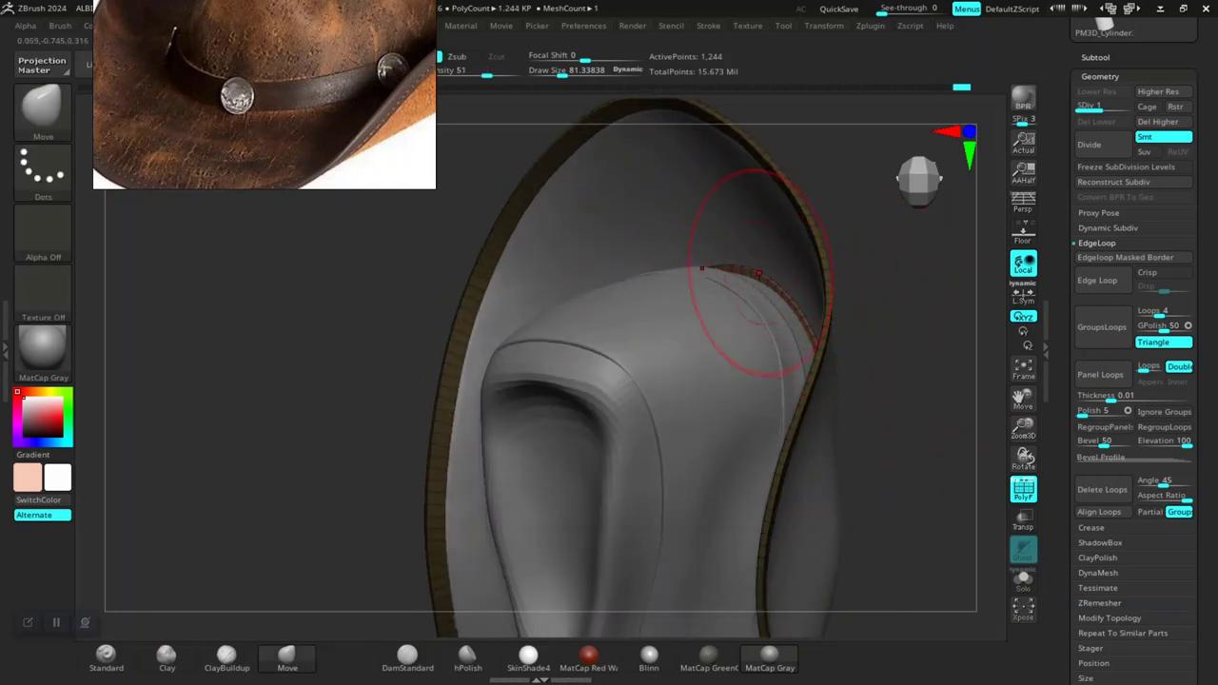
drag(892, 357, 833, 333)
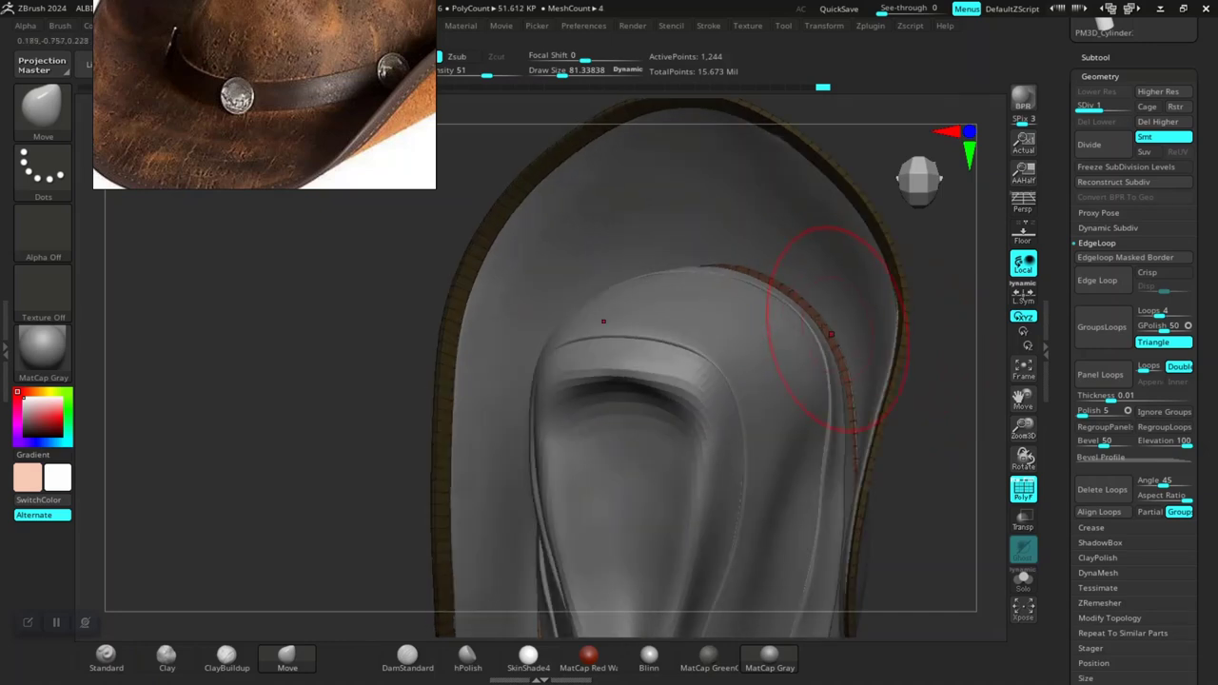
mouse_move(900, 455)
mouse_down()
mouse_move(920, 272)
mouse_move(838, 314)
mouse_move(816, 394)
mouse_move(857, 400)
mouse_move(829, 329)
mouse_move(857, 381)
mouse_move(876, 362)
mouse_up()
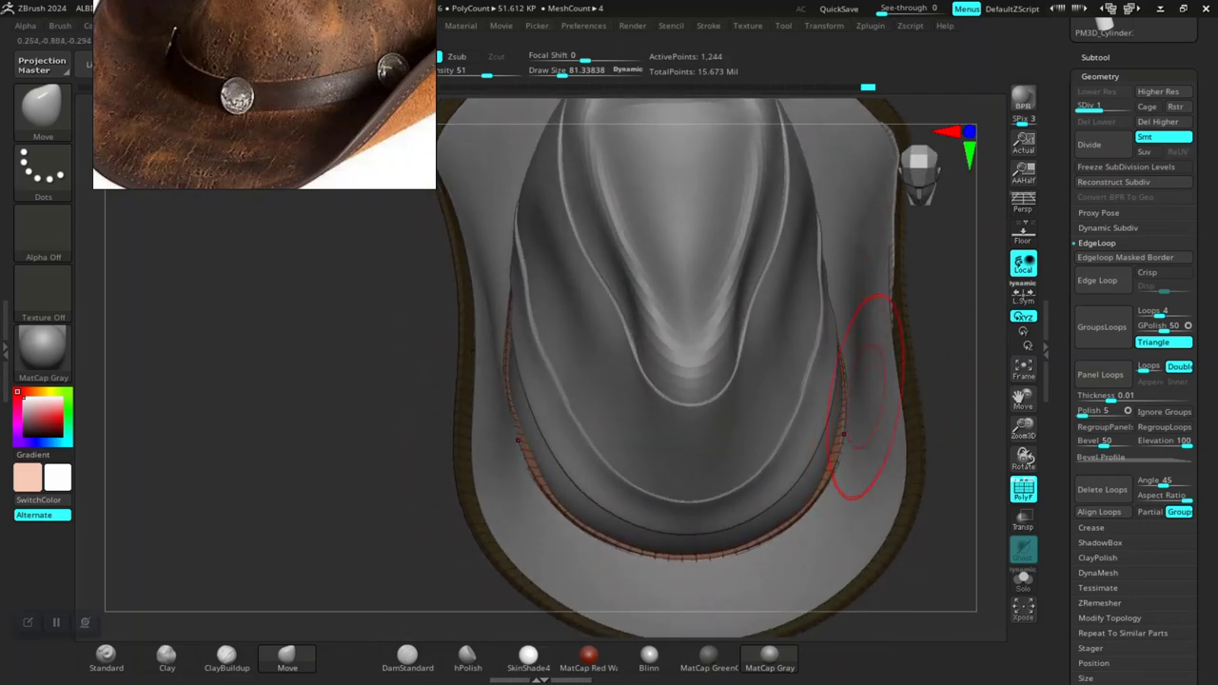
mouse_move(847, 431)
mouse_down()
mouse_move(914, 367)
mouse_move(885, 328)
mouse_move(847, 314)
mouse_up()
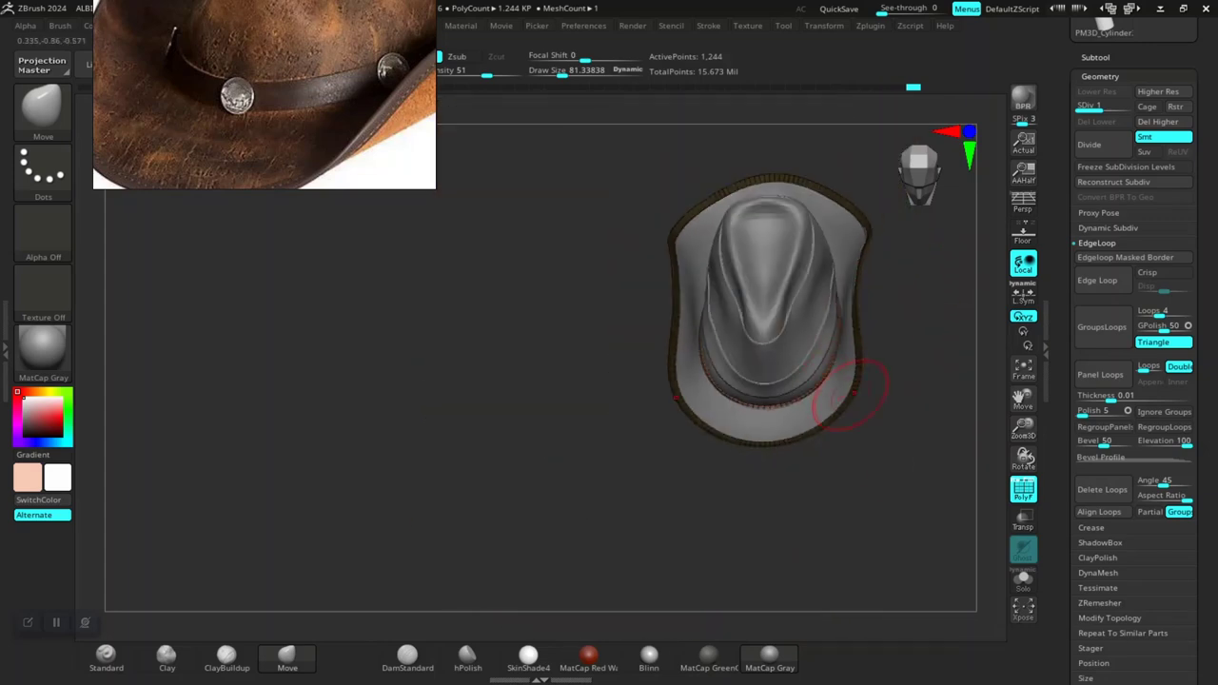
Step: Undo stray edits and reduce the brush Draw Size to about 51
mouse_move(828, 533)
alt+mouse_down()
mouse_move(864, 503)
mouse_move(874, 517)
alt+mouse_up()
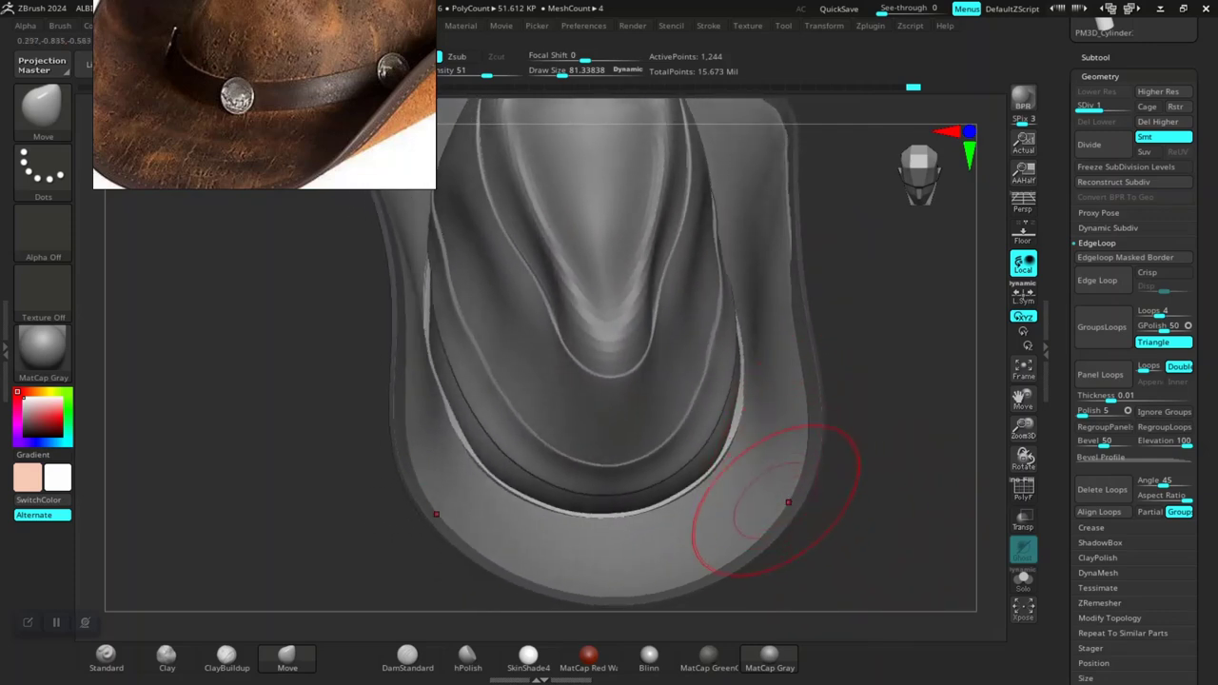
mouse_move(775, 500)
mouse_down()
mouse_move(870, 571)
mouse_move(870, 516)
mouse_move(653, 476)
mouse_up()
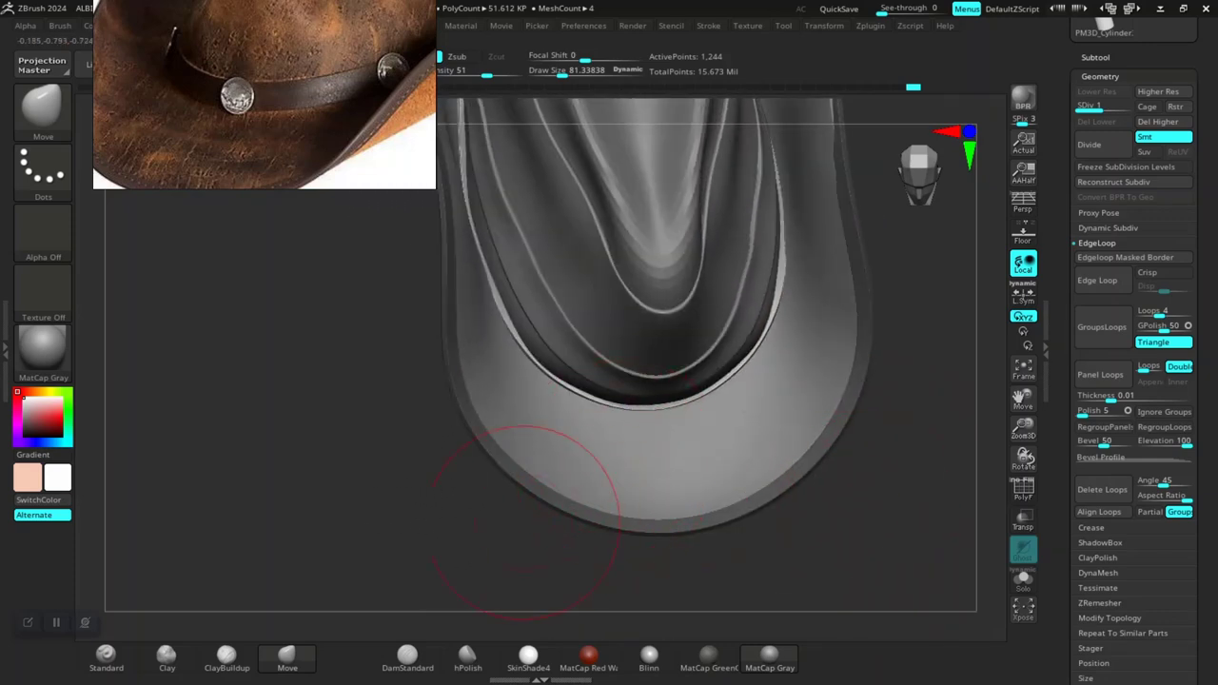
drag(523, 522, 536, 489)
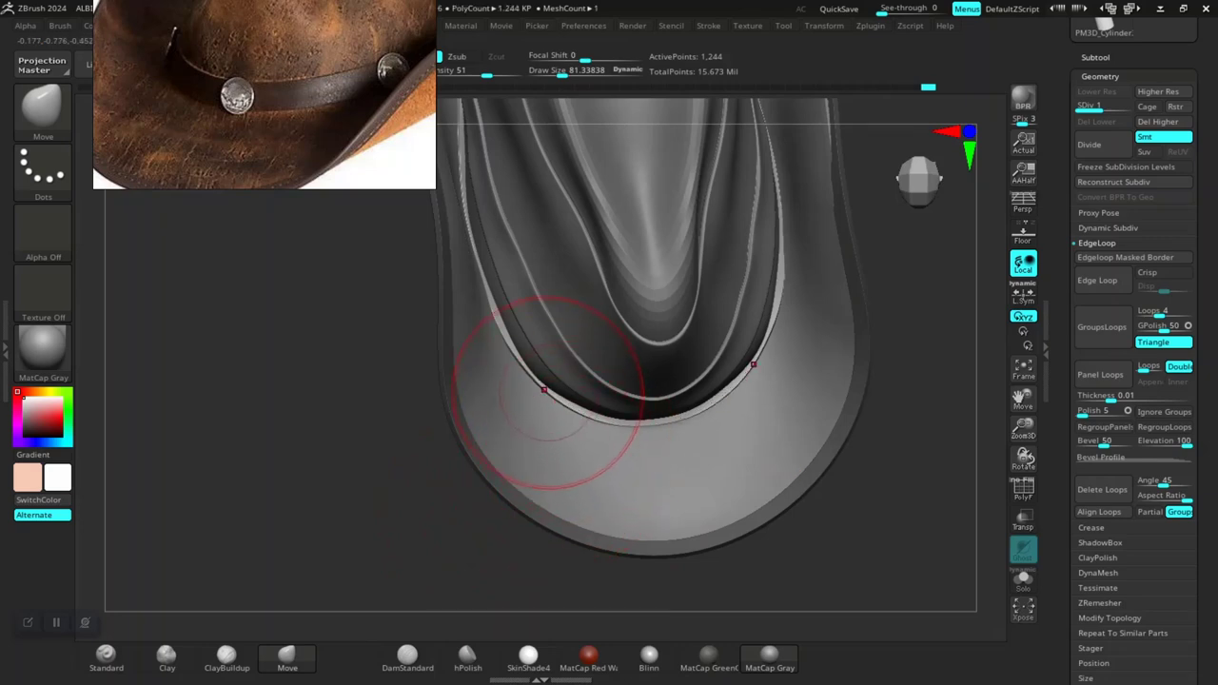
drag(547, 393, 533, 399)
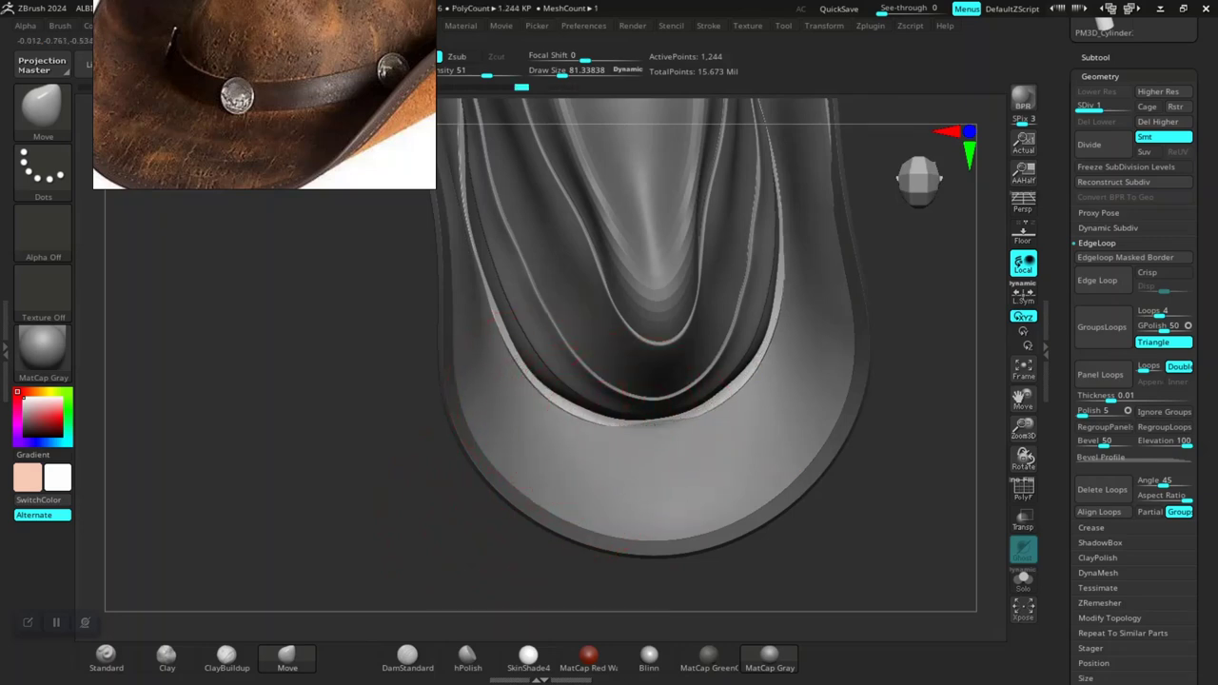
key(ctrl)
key(ctrl+z)
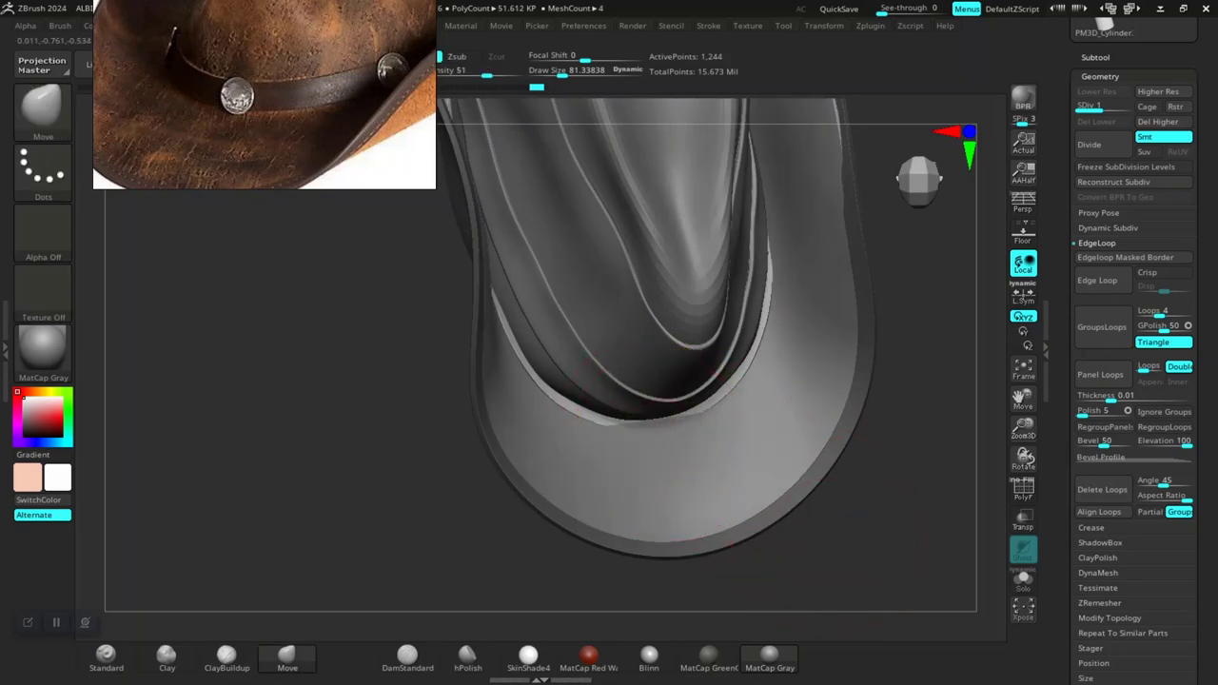
key(ctrl+z)
key(space)
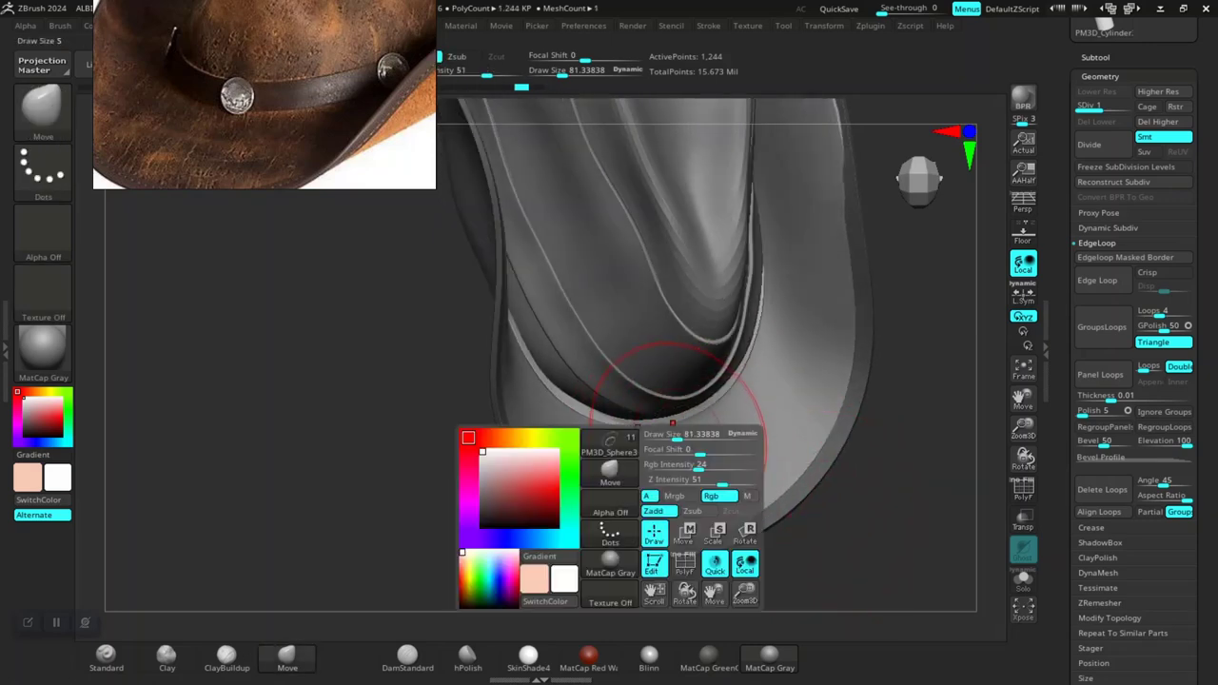
drag(672, 422, 656, 423)
key(ctrl+shift+z)
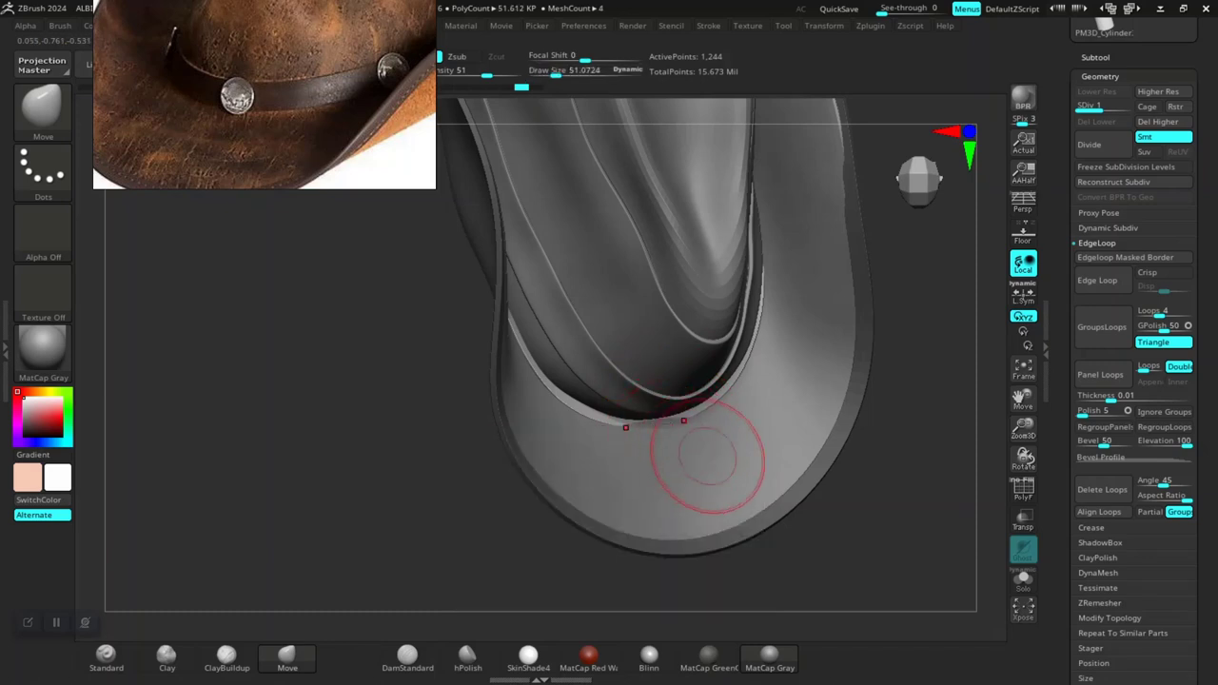
Step: Turn the hat to a centred, closer front view
right_drag(715, 455, 675, 446)
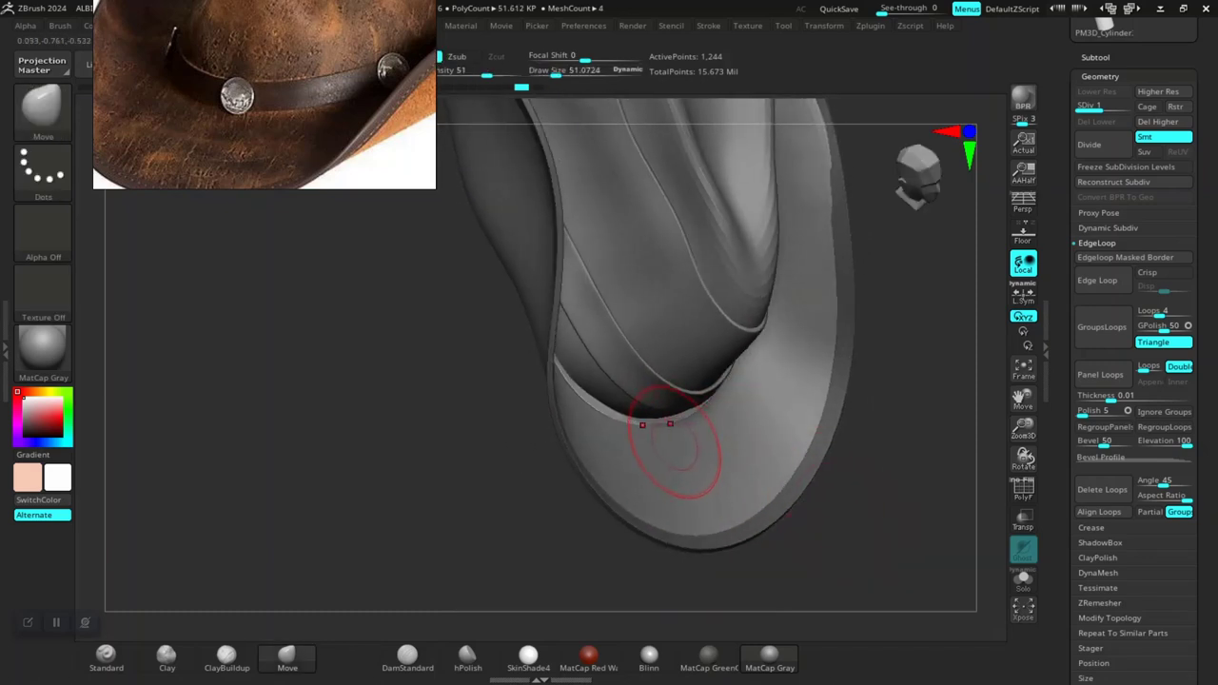
mouse_move(809, 513)
right_down()
mouse_move(713, 454)
mouse_move(770, 467)
mouse_move(784, 429)
mouse_move(818, 514)
right_up()
mouse_move(827, 400)
right_down()
mouse_move(784, 498)
mouse_move(830, 466)
mouse_move(762, 457)
mouse_move(815, 502)
mouse_move(816, 476)
right_up()
ctrl+right_drag(506, 314, 507, 289)
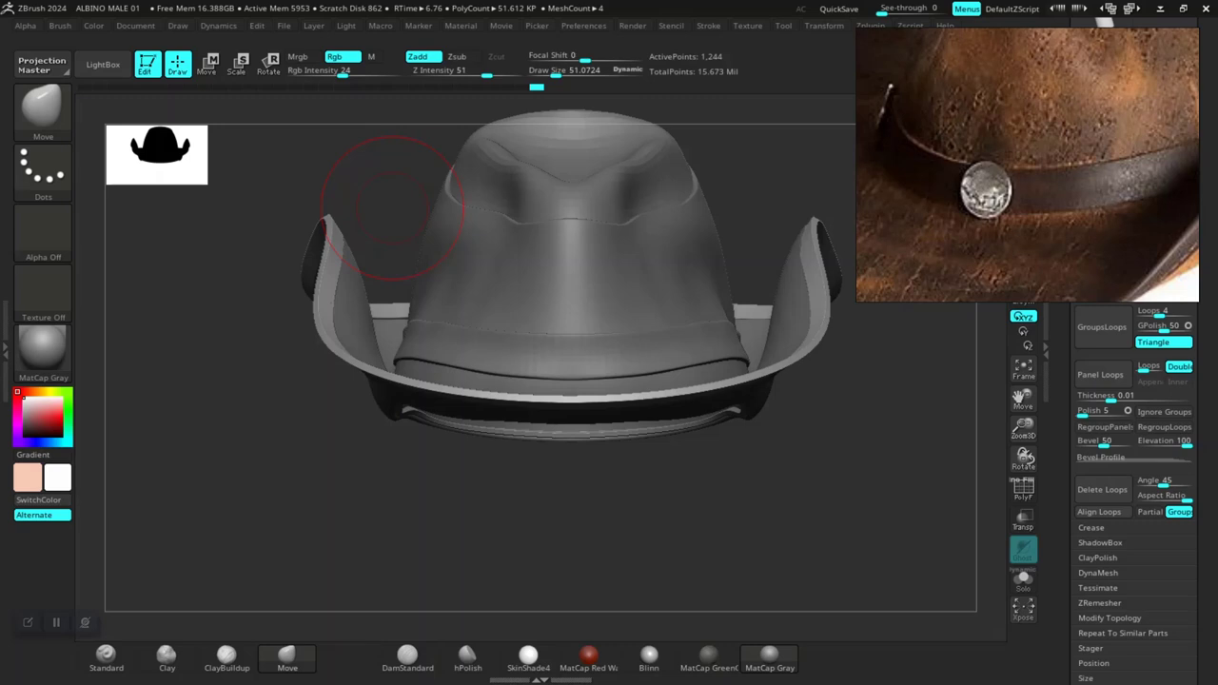
Step: Zoom in on the brim and band, then show the brush library filtered to I brushes
mouse_move(392, 208)
mouse_down()
mouse_move(503, 517)
mouse_move(572, 511)
mouse_up()
scroll(502, 517, up, 2)
scroll(502, 517, up, 2)
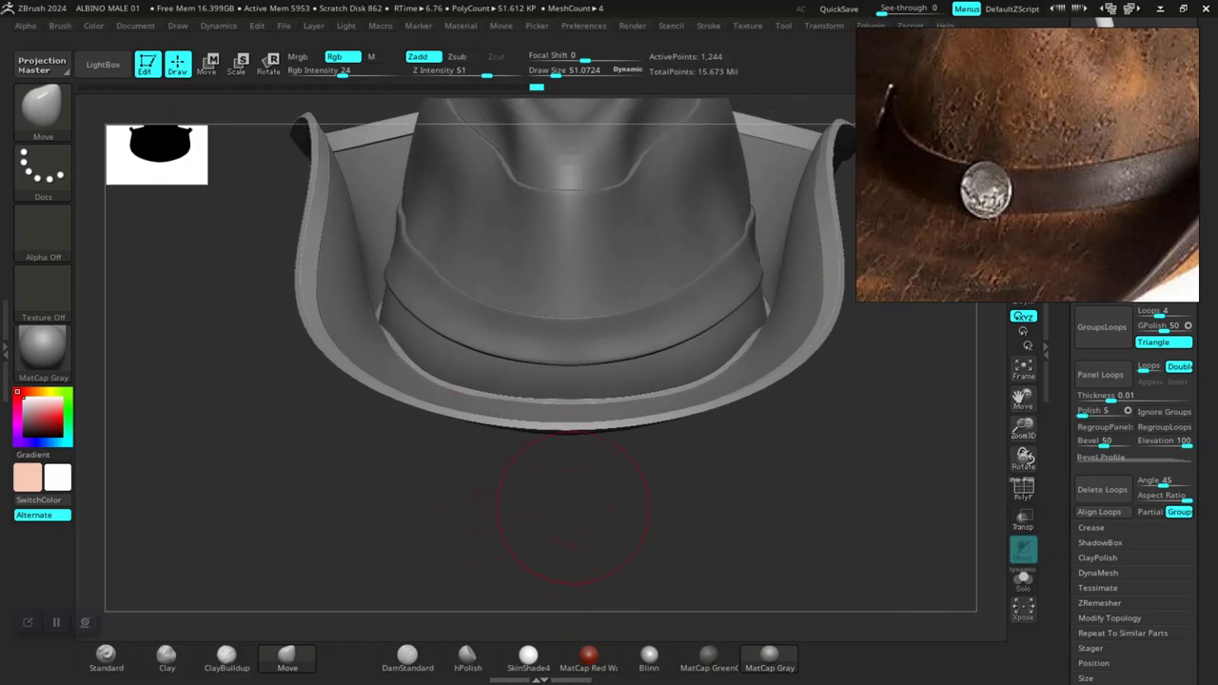
key(b)
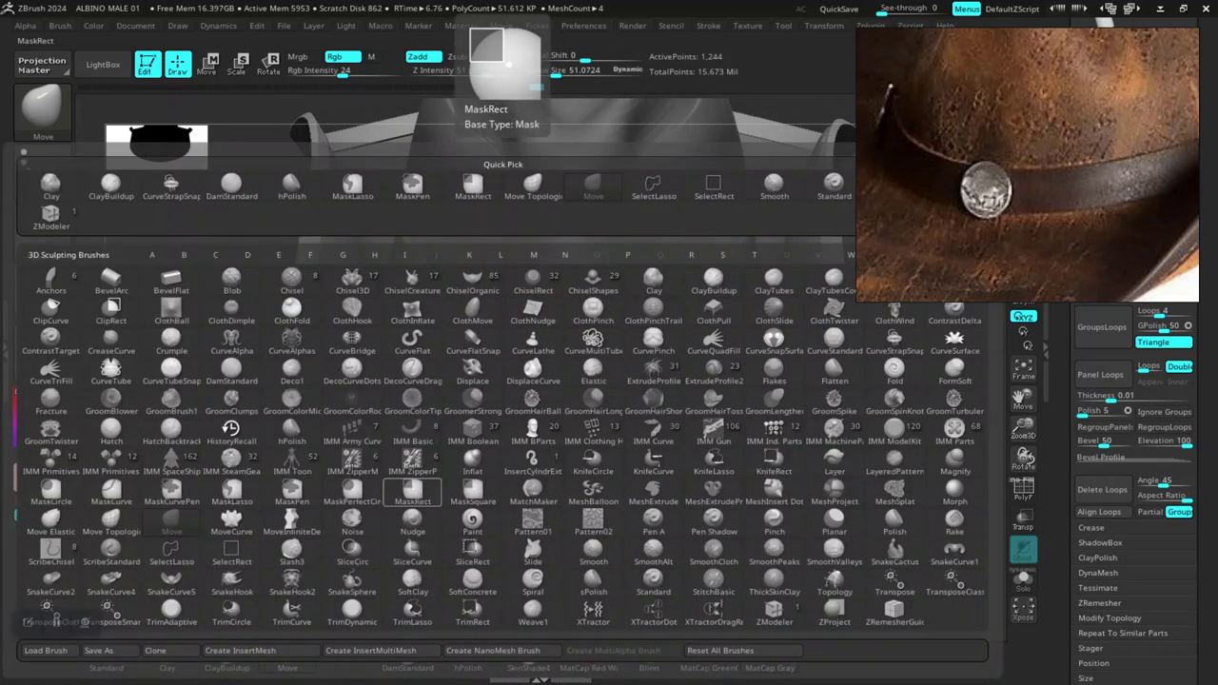
key(i)
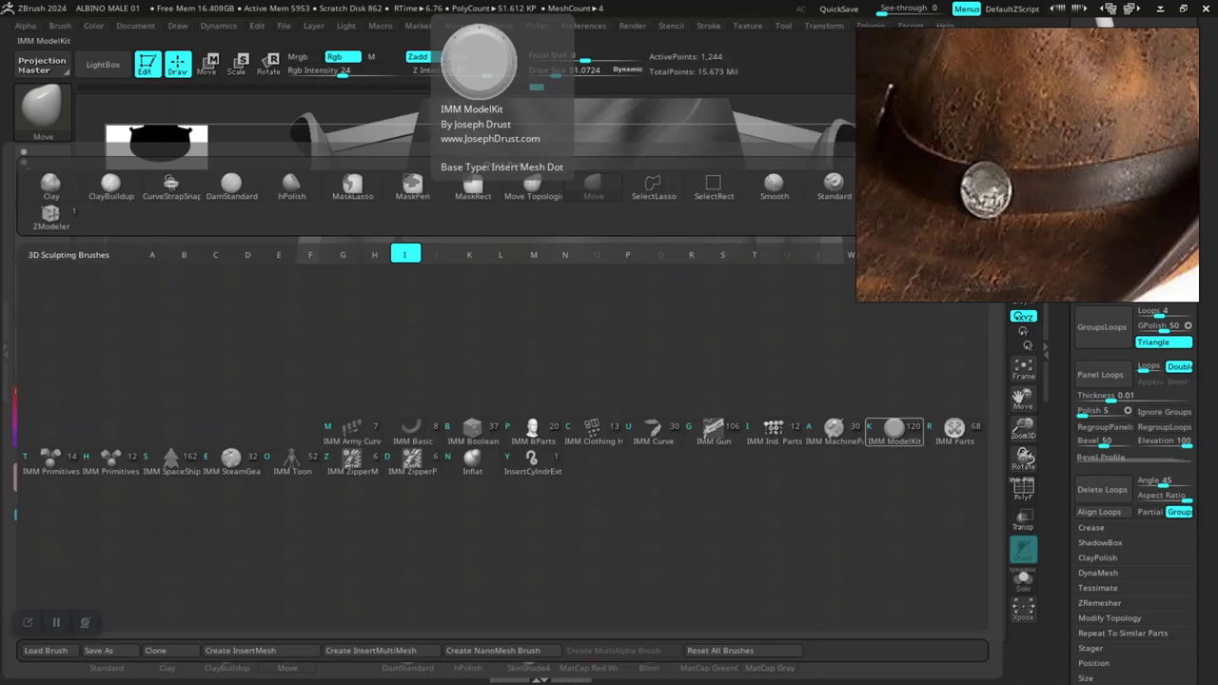
Step: Pick the IMM ModelKit brush and scroll through its insert meshes to the Fasteners
click(895, 430)
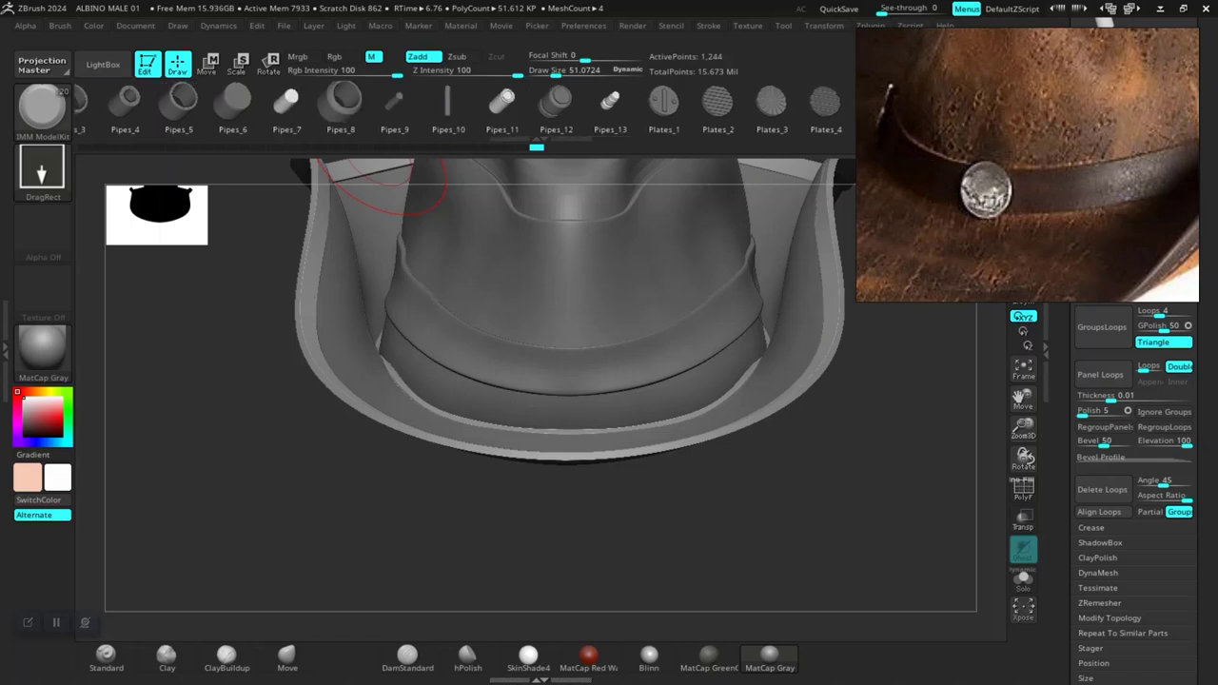
scroll(314, 103, up, 3)
scroll(456, 103, up, 2)
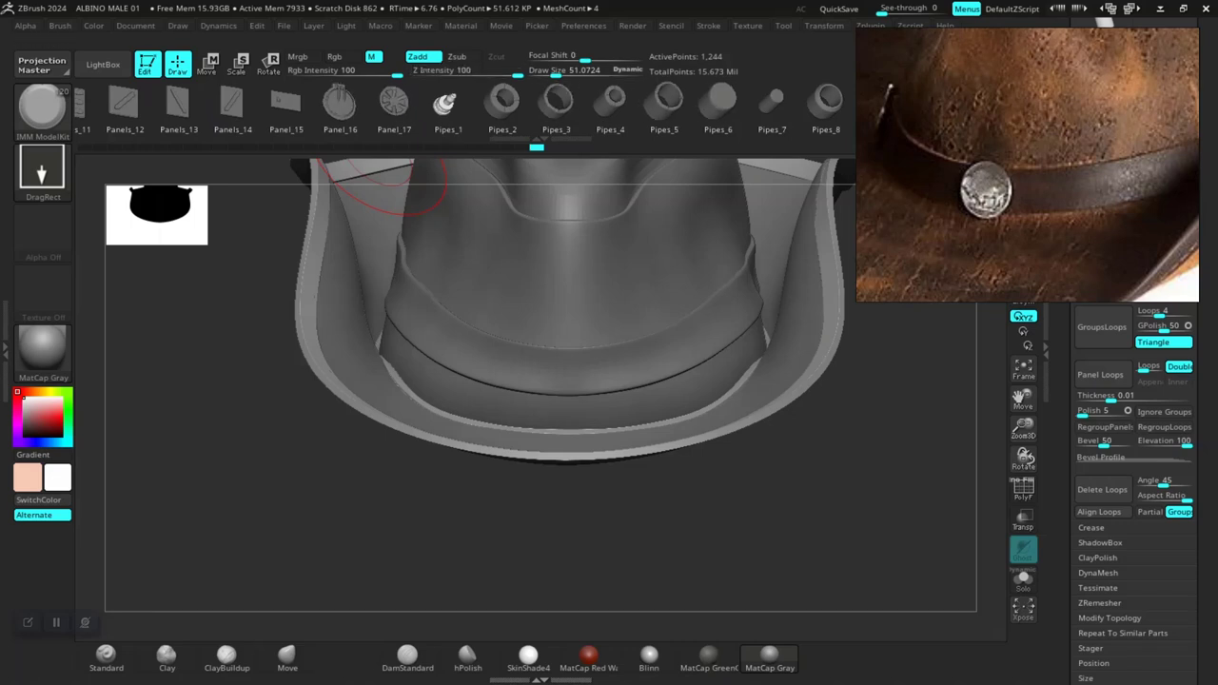
scroll(340, 102, up, 3)
scroll(368, 103, up, 1)
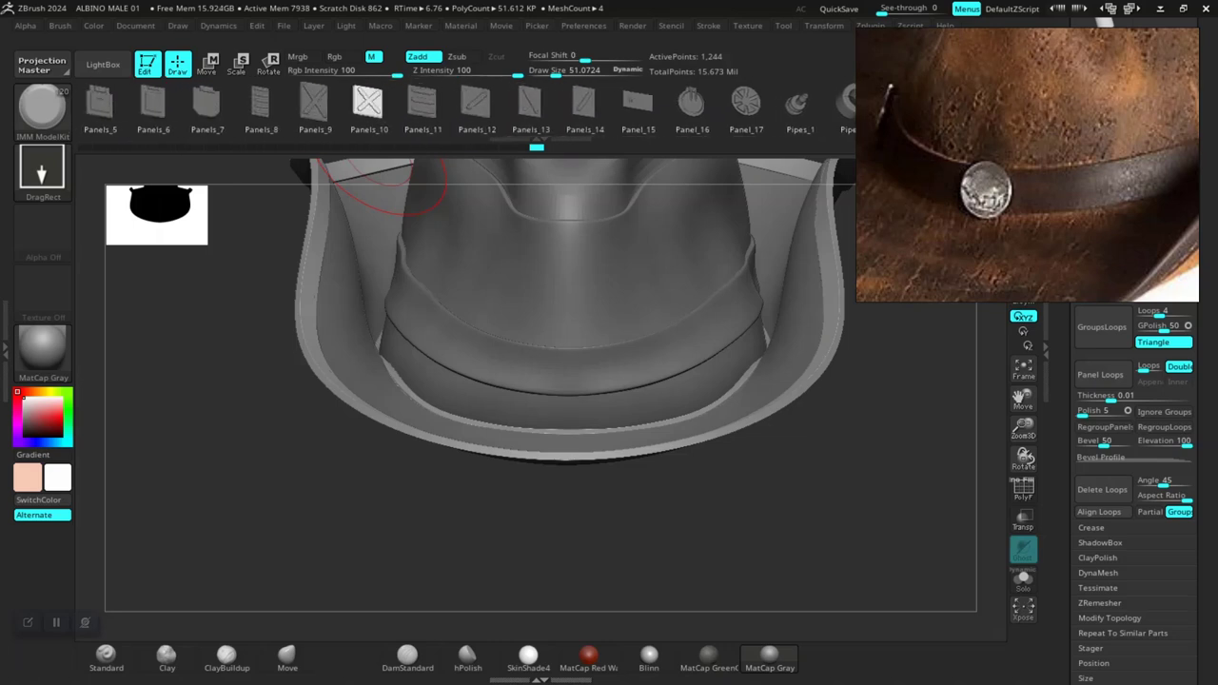
scroll(368, 103, up, 3)
scroll(343, 103, up, 1)
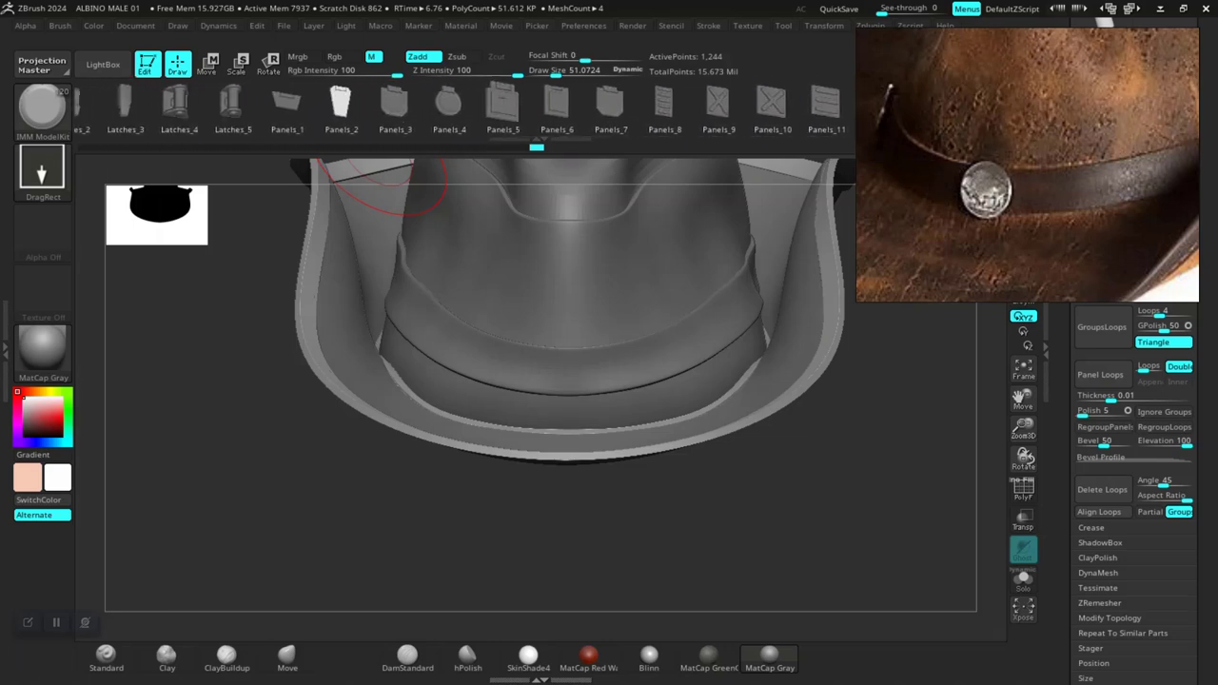
scroll(333, 103, up, 2)
scroll(331, 103, up, 1)
scroll(329, 102, up, 1)
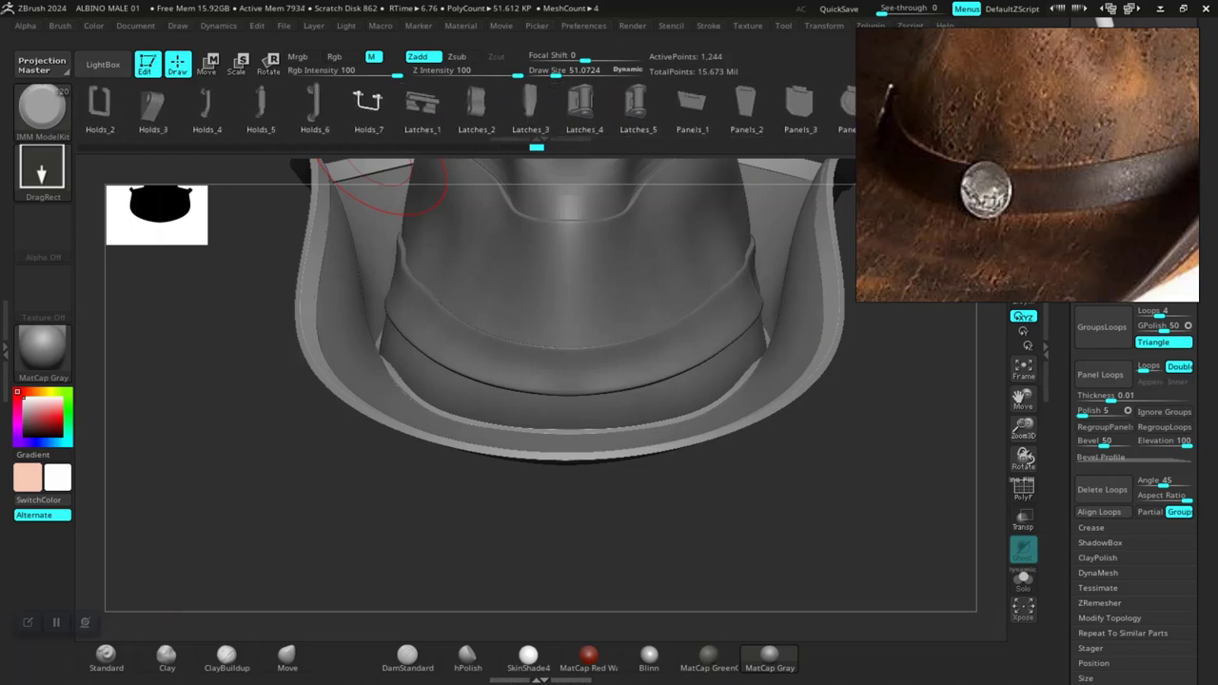
scroll(327, 103, up, 1)
scroll(329, 102, up, 1)
scroll(328, 103, up, 1)
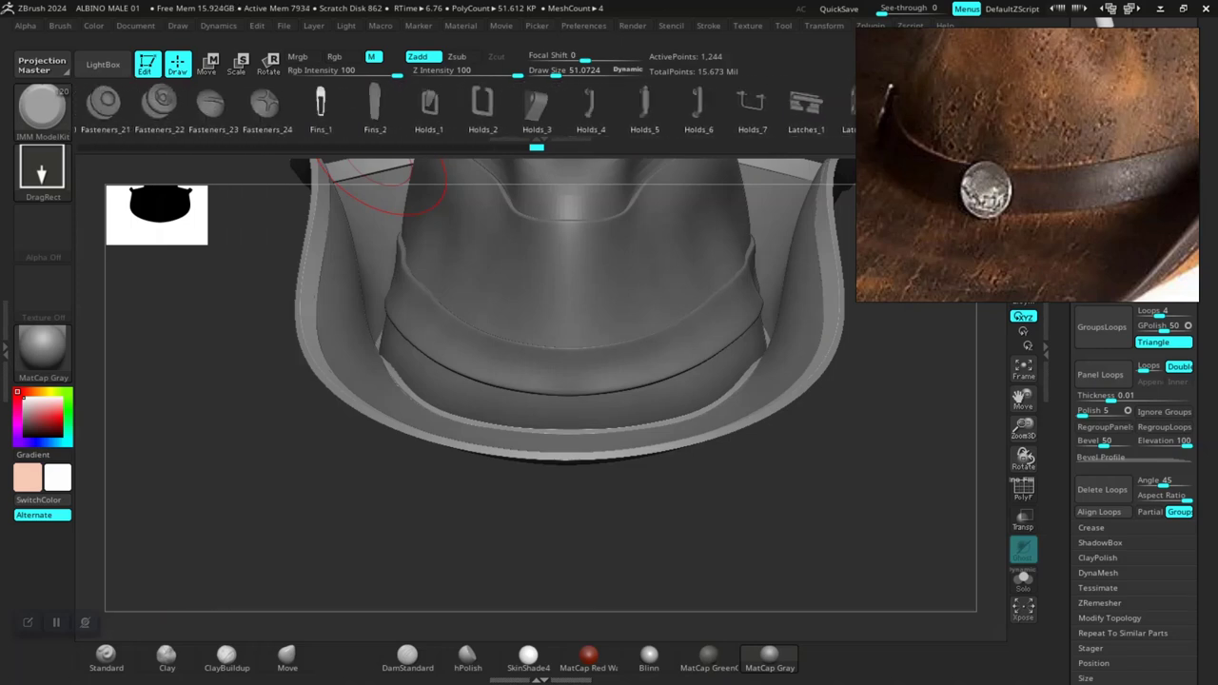
scroll(328, 103, up, 1)
scroll(328, 103, up, 1)
scroll(328, 103, up, 1)
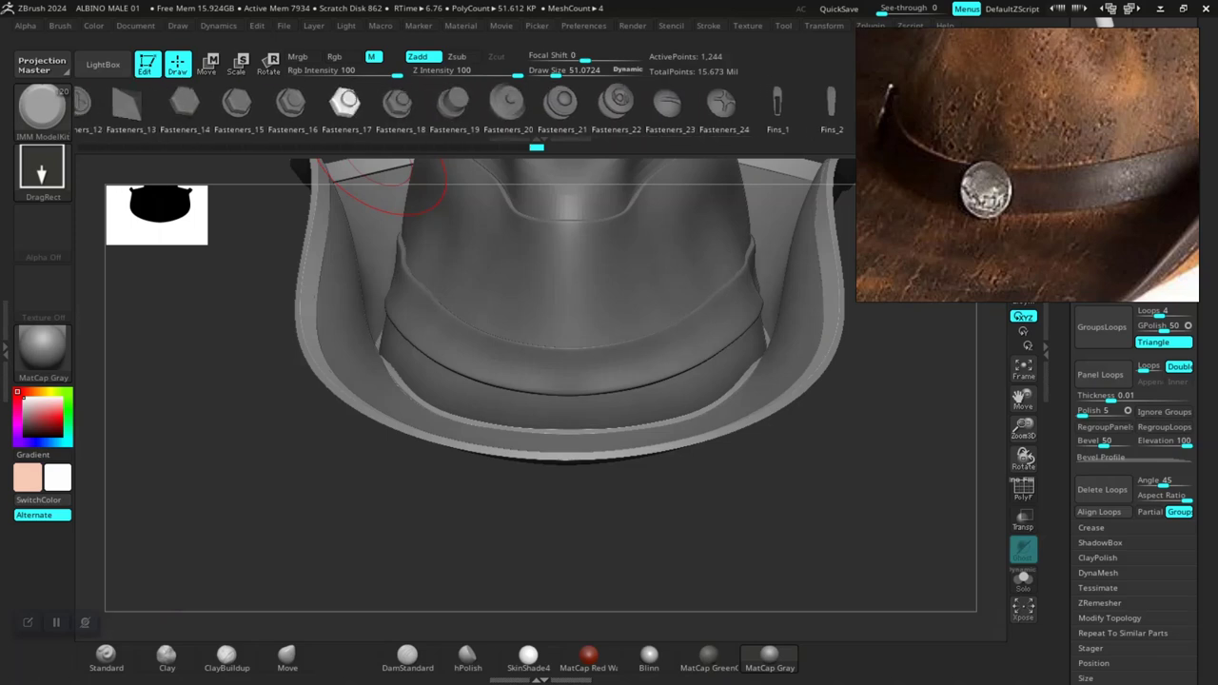
scroll(329, 103, up, 1)
scroll(328, 102, up, 1)
scroll(328, 103, up, 1)
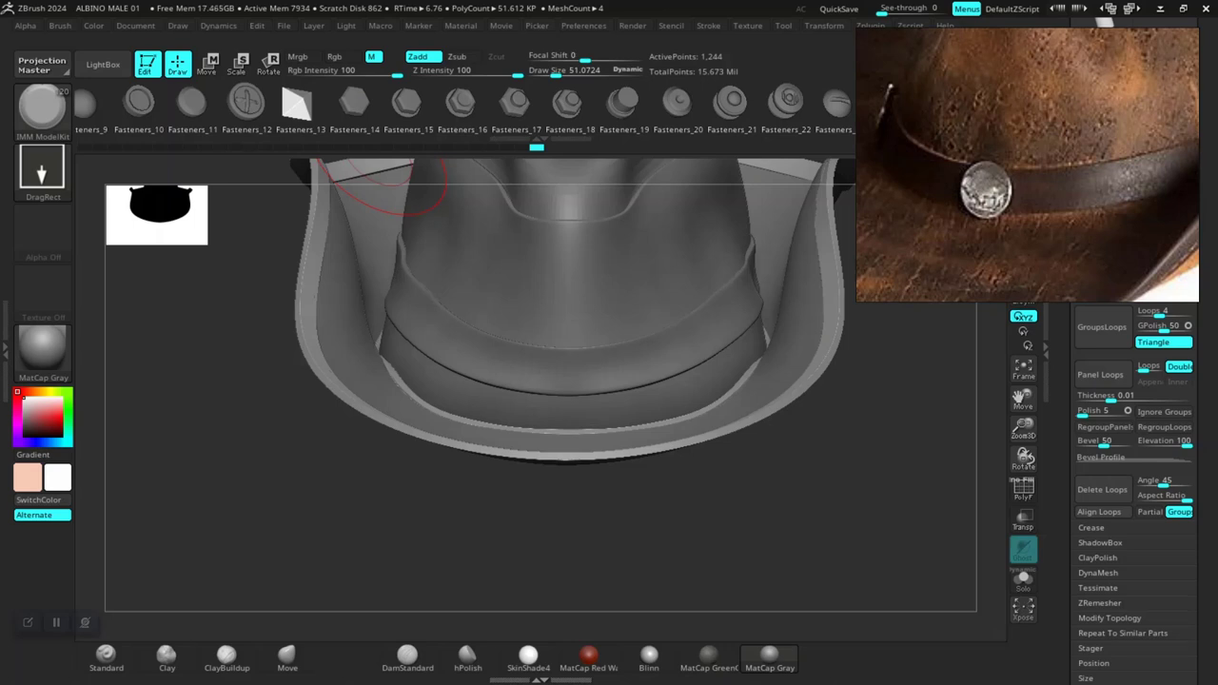
Step: Choose Fasteners_12 and try inserting it on the band, which is cancelled by subdivision levels
click(246, 103)
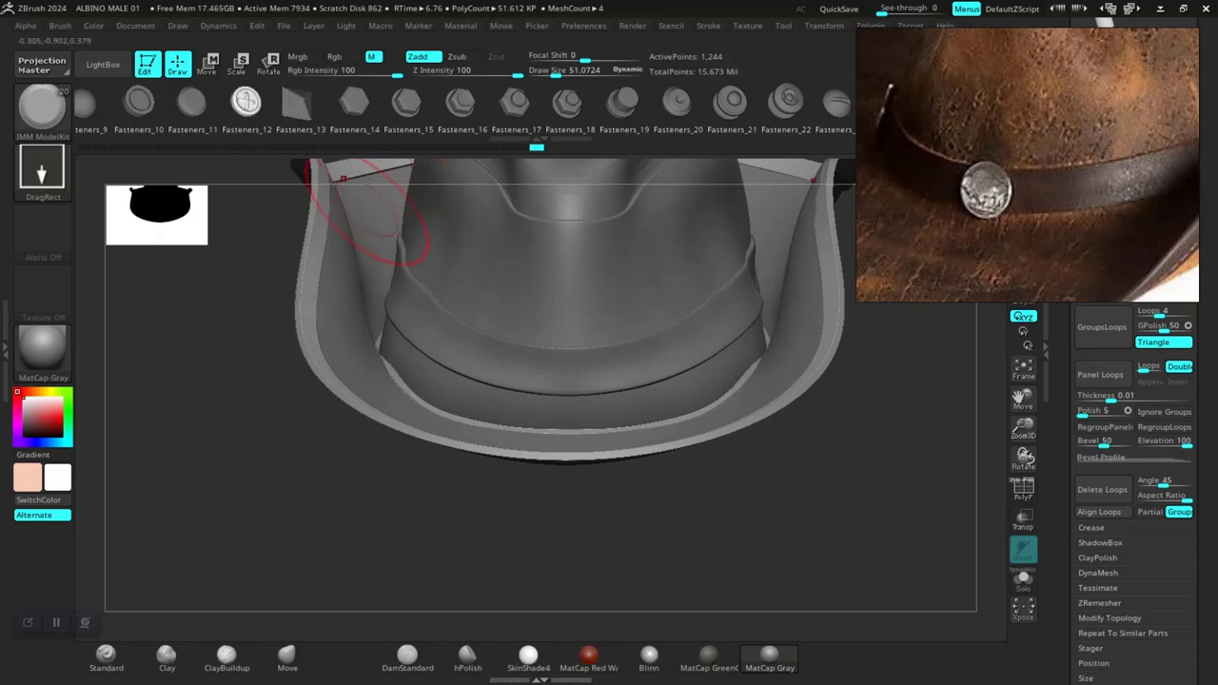
click(521, 314)
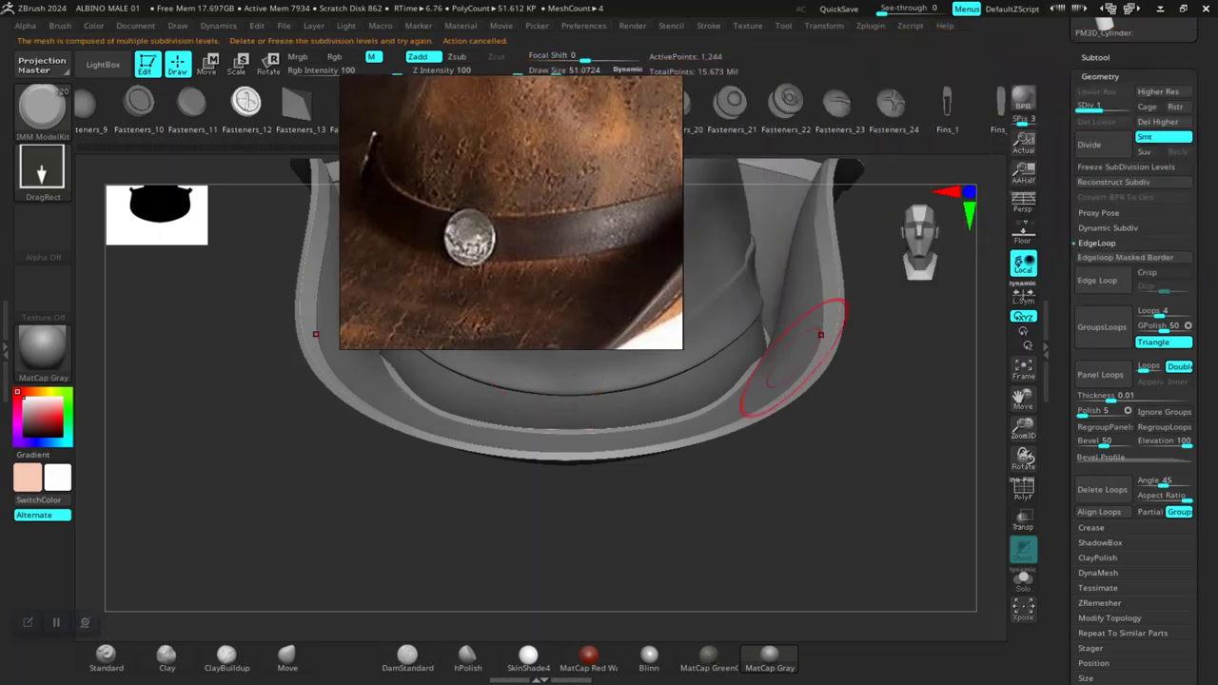
scroll(1132, 380, up, 3)
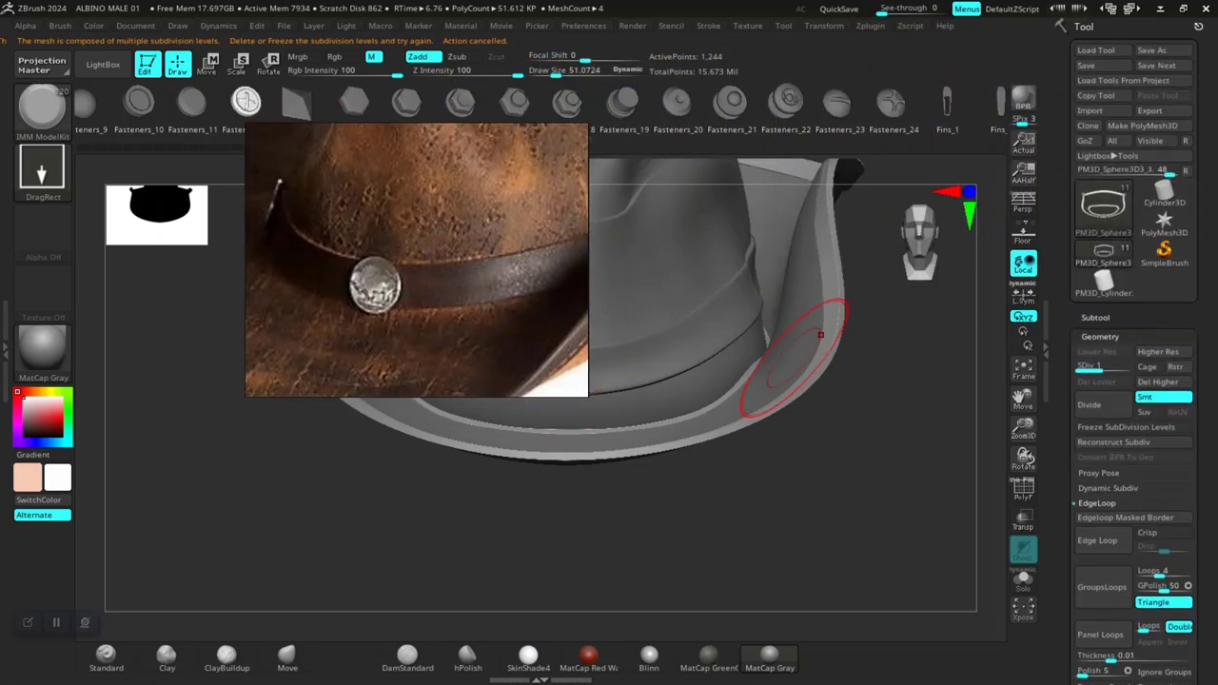
scroll(1104, 314, down, 3)
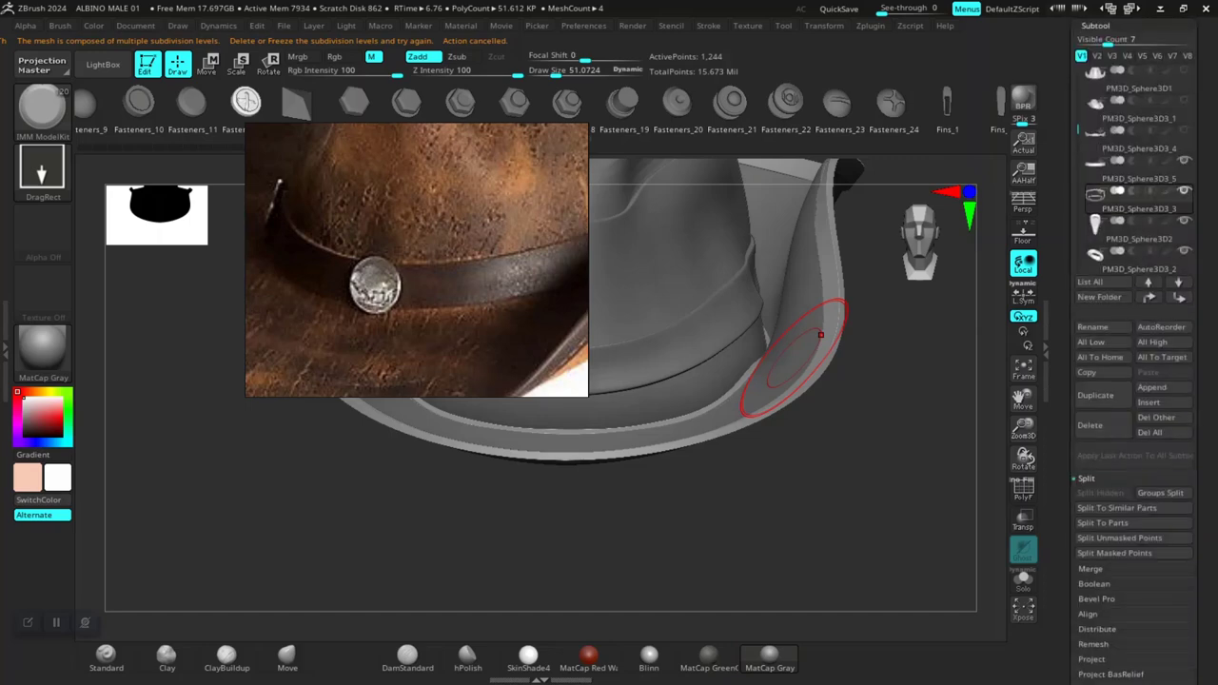
mouse_move(1138, 118)
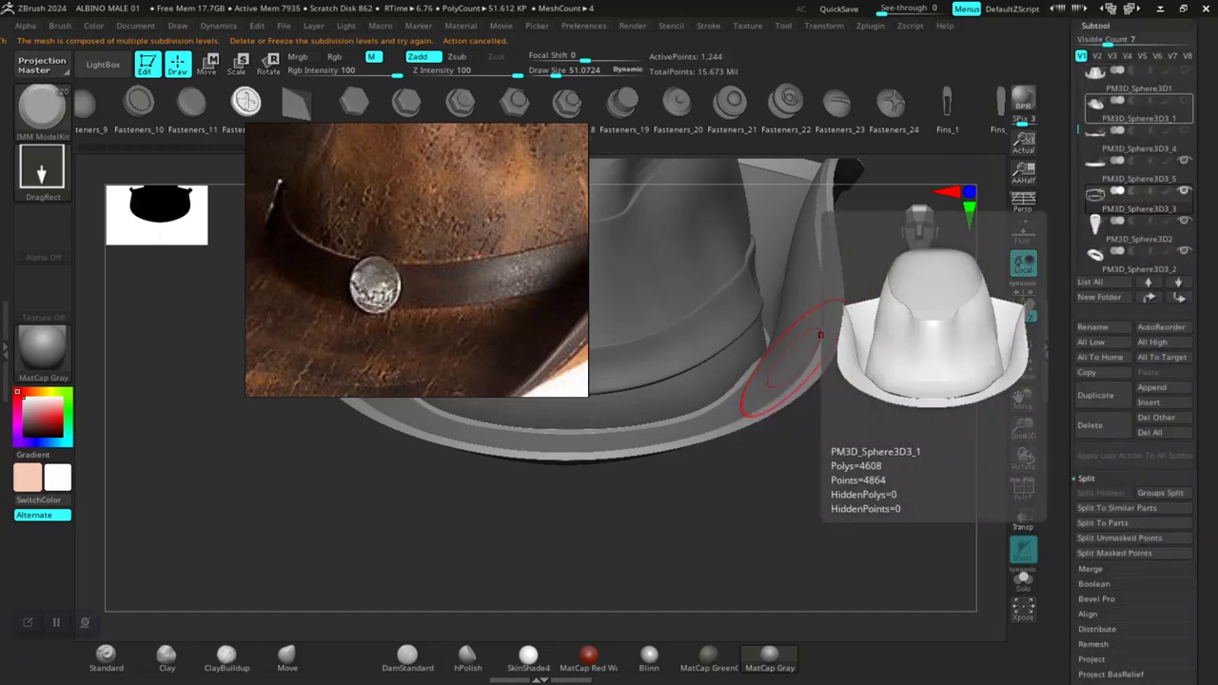
Step: Select the hat subtool PM3D_Sphere3D3_1 and drop a screw fastener onto the band front
alt+click(821, 335)
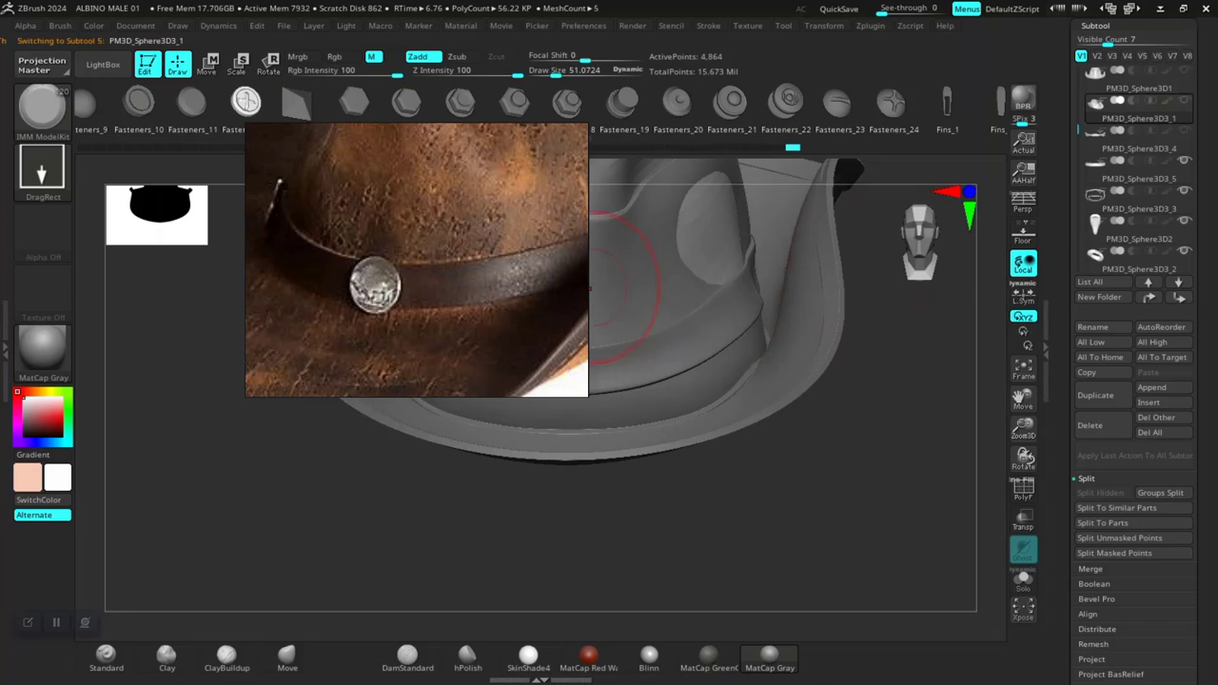
mouse_move(590, 288)
right_down()
mouse_move(580, 504)
mouse_move(590, 342)
right_up()
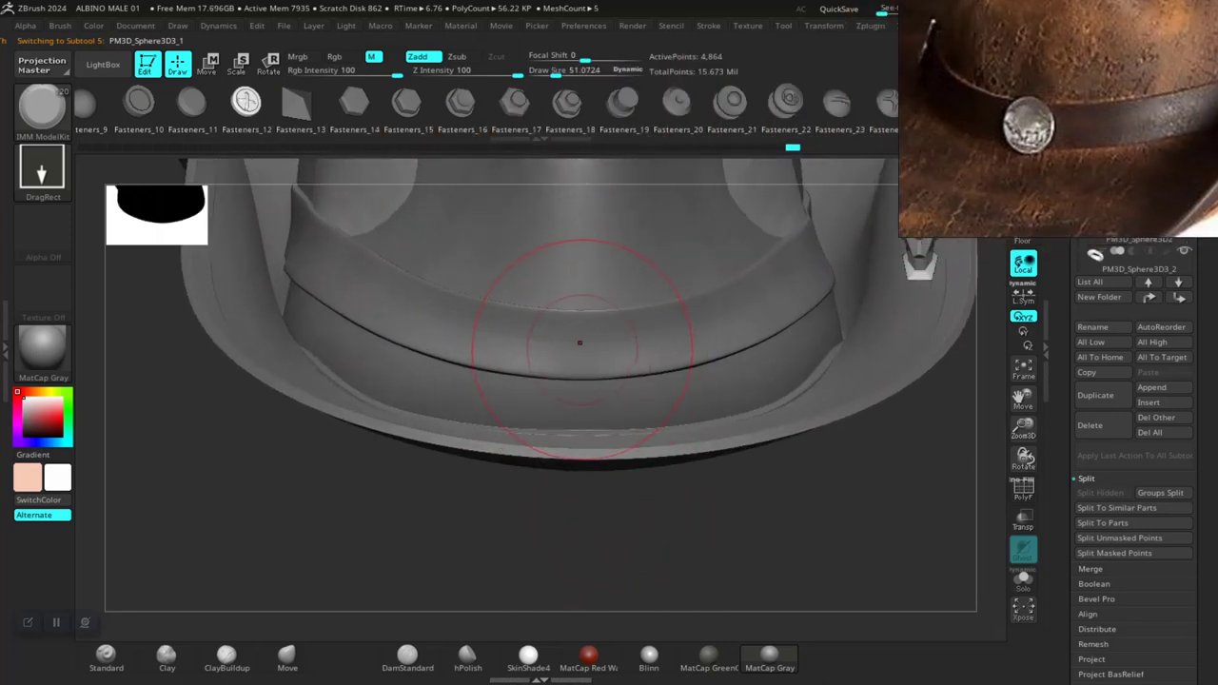
drag(582, 348, 595, 373)
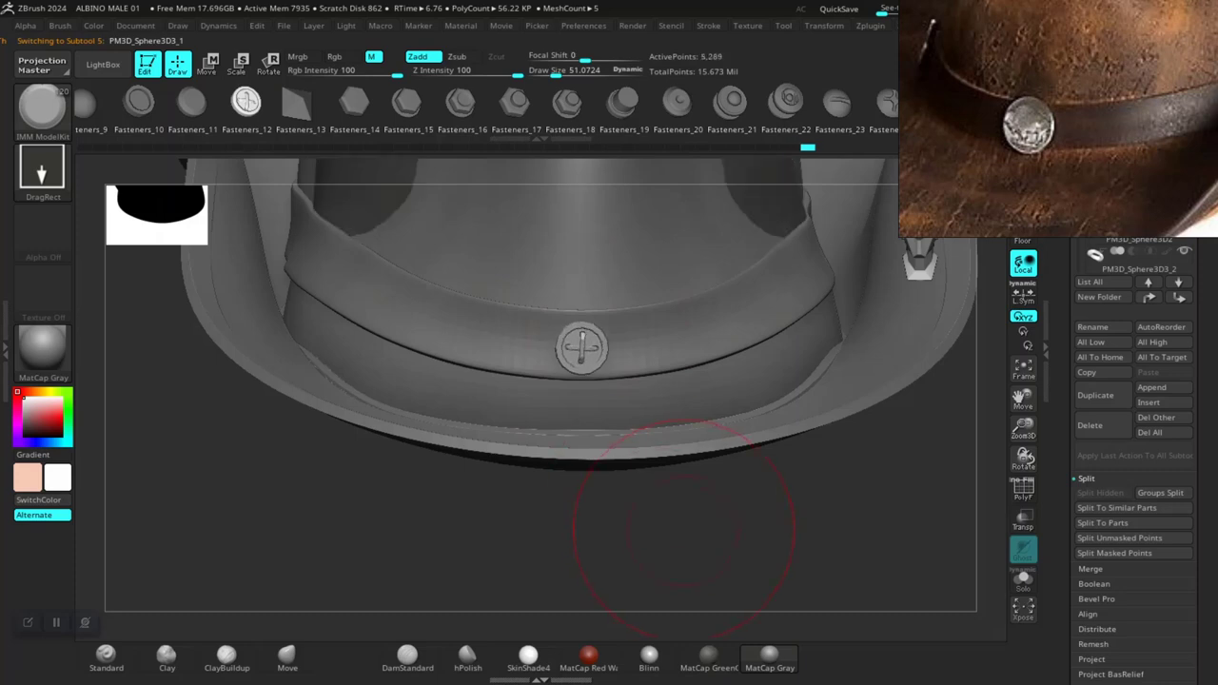
mouse_move(679, 530)
right_down()
mouse_move(776, 538)
mouse_move(724, 495)
mouse_move(666, 362)
mouse_move(663, 478)
right_up()
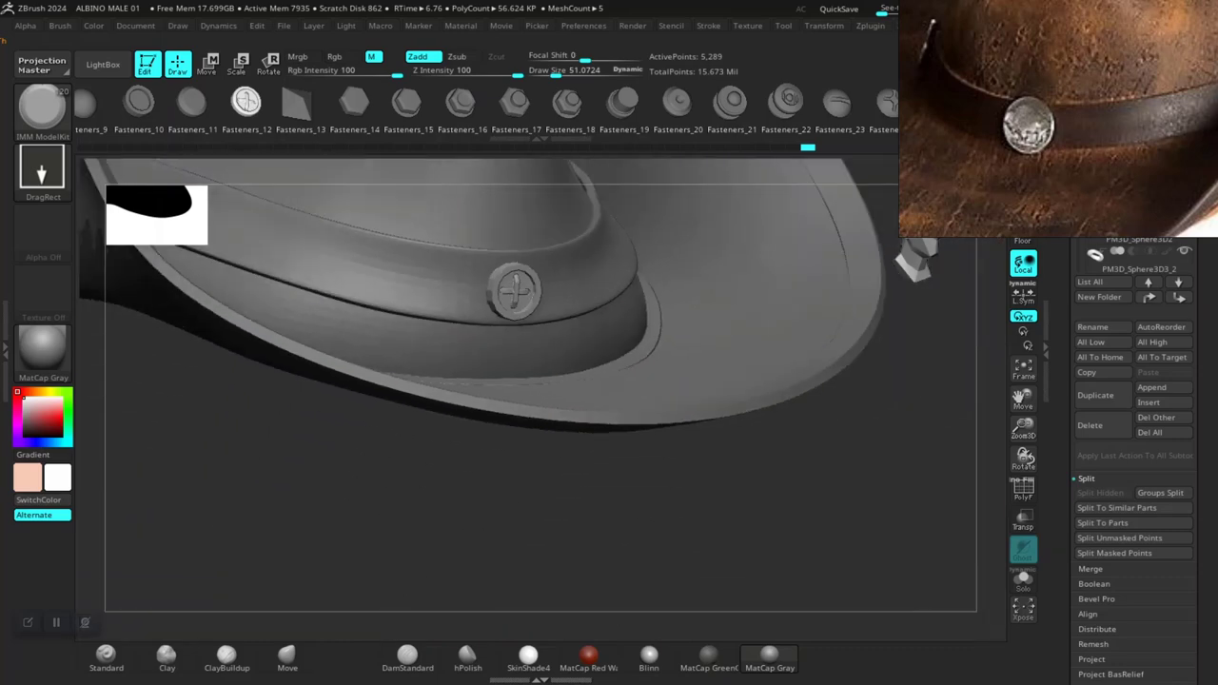
right_drag(547, 471, 413, 321)
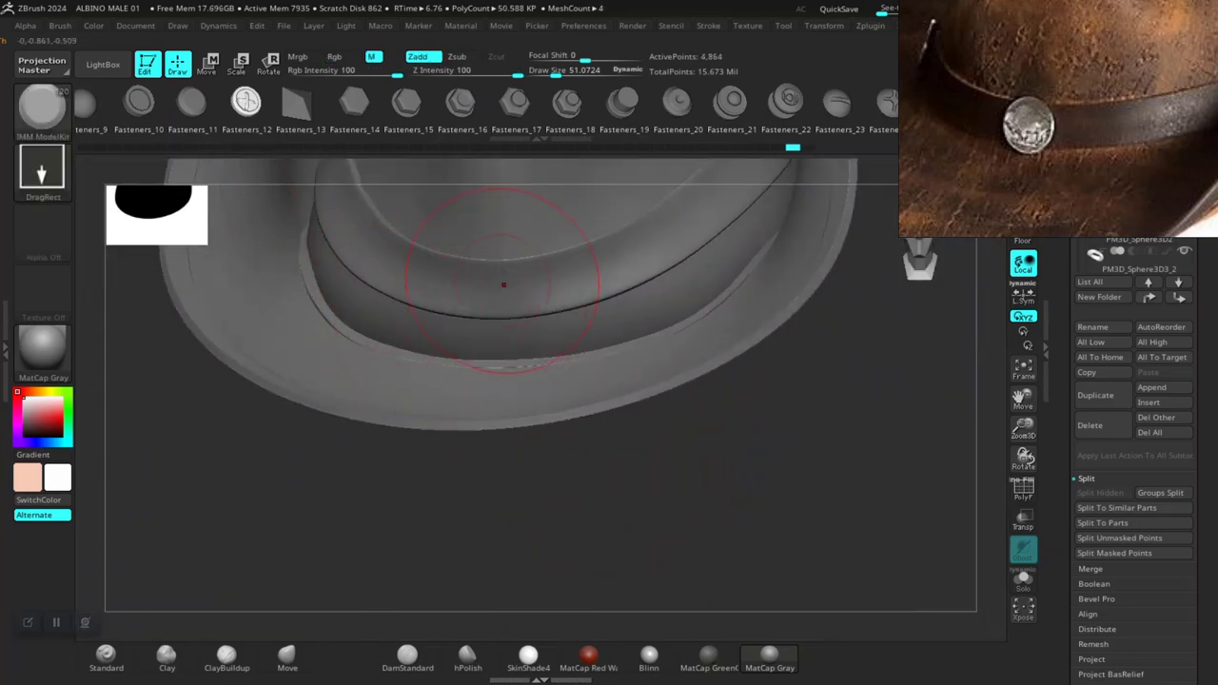
drag(485, 285, 488, 286)
mouse_move(488, 287)
right_down()
mouse_move(571, 304)
mouse_move(276, 202)
right_up()
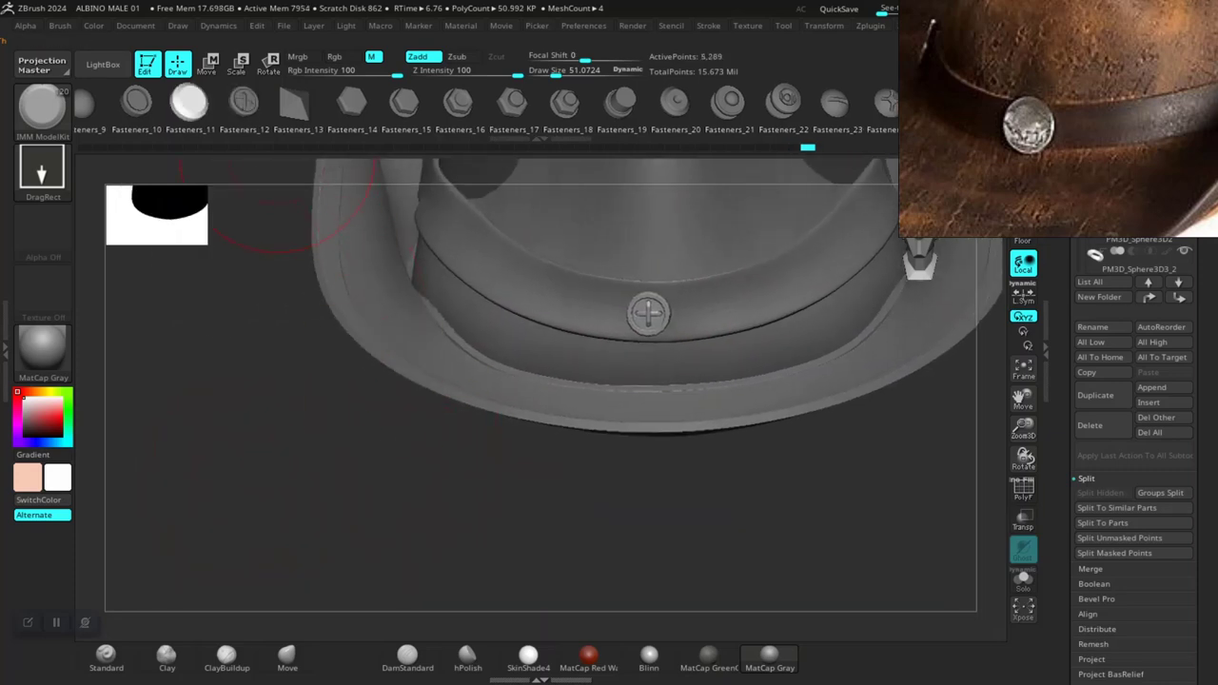
Step: Undo the screw, swap in the Fasteners_10 ring washer, and return to Draw mode
key(w)
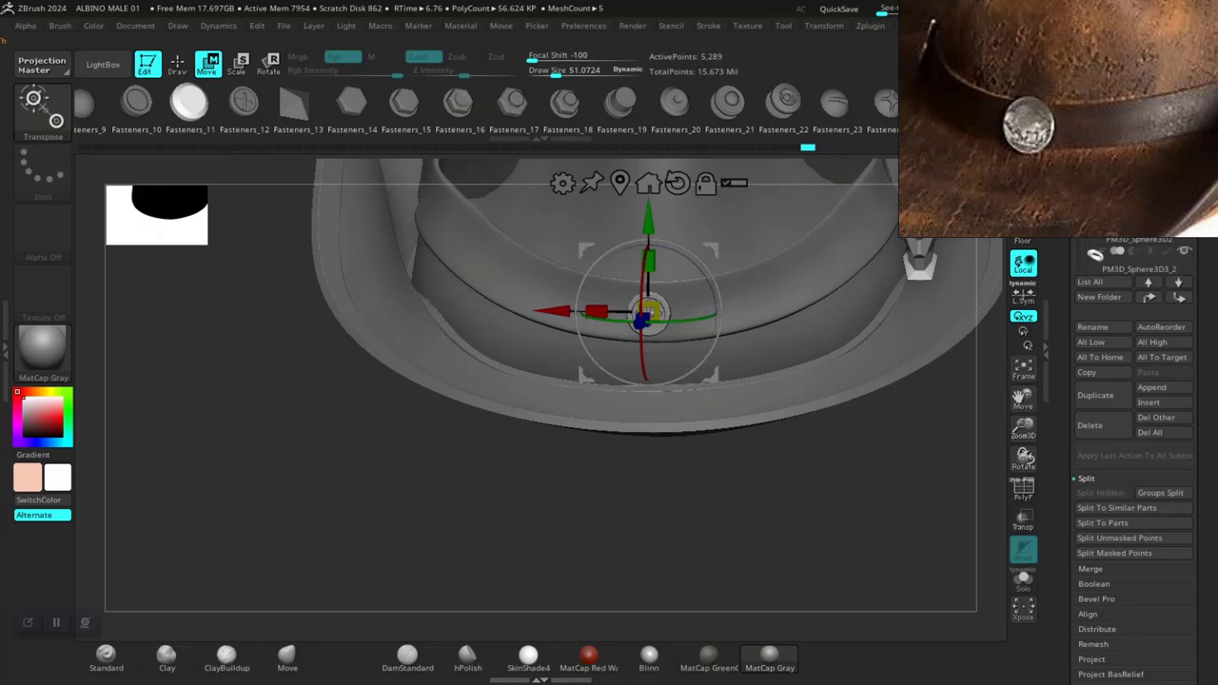
key(ctrl+z)
mouse_move(533, 400)
right_down()
mouse_move(781, 248)
mouse_move(857, 276)
right_up()
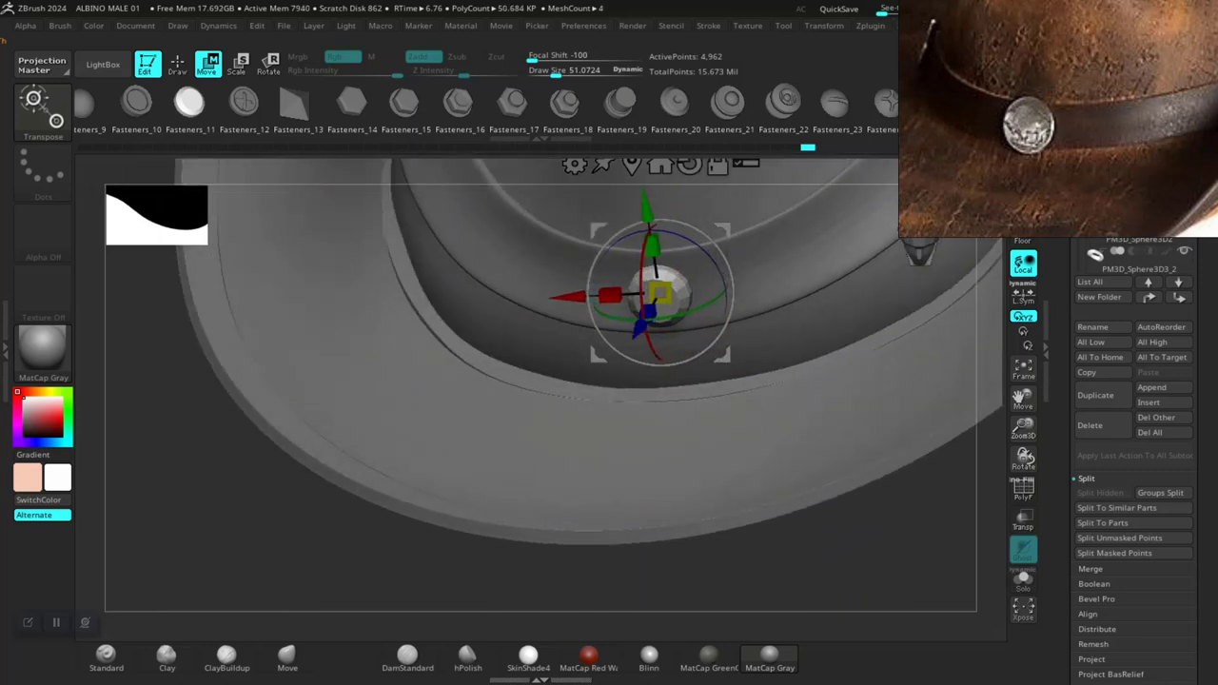
click(135, 101)
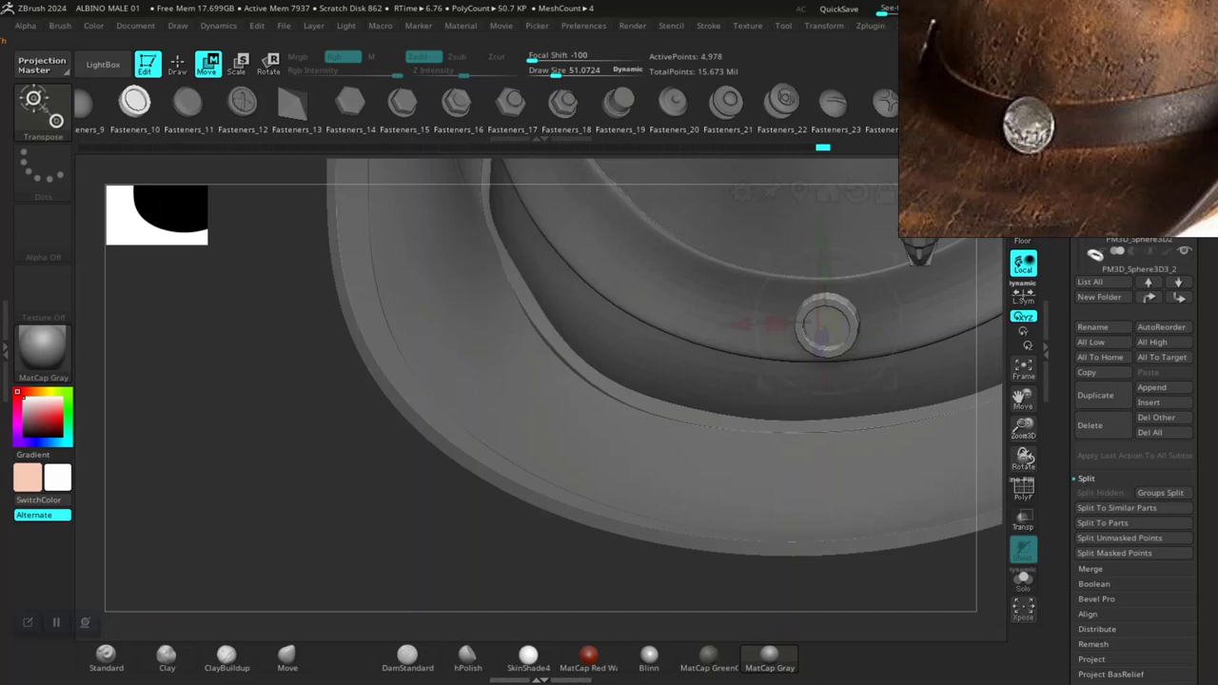
key(q)
mouse_move(369, 484)
mouse_down()
mouse_move(380, 489)
mouse_move(381, 457)
mouse_move(340, 448)
mouse_move(352, 536)
mouse_move(504, 517)
mouse_move(739, 569)
mouse_move(712, 461)
mouse_move(904, 476)
mouse_up()
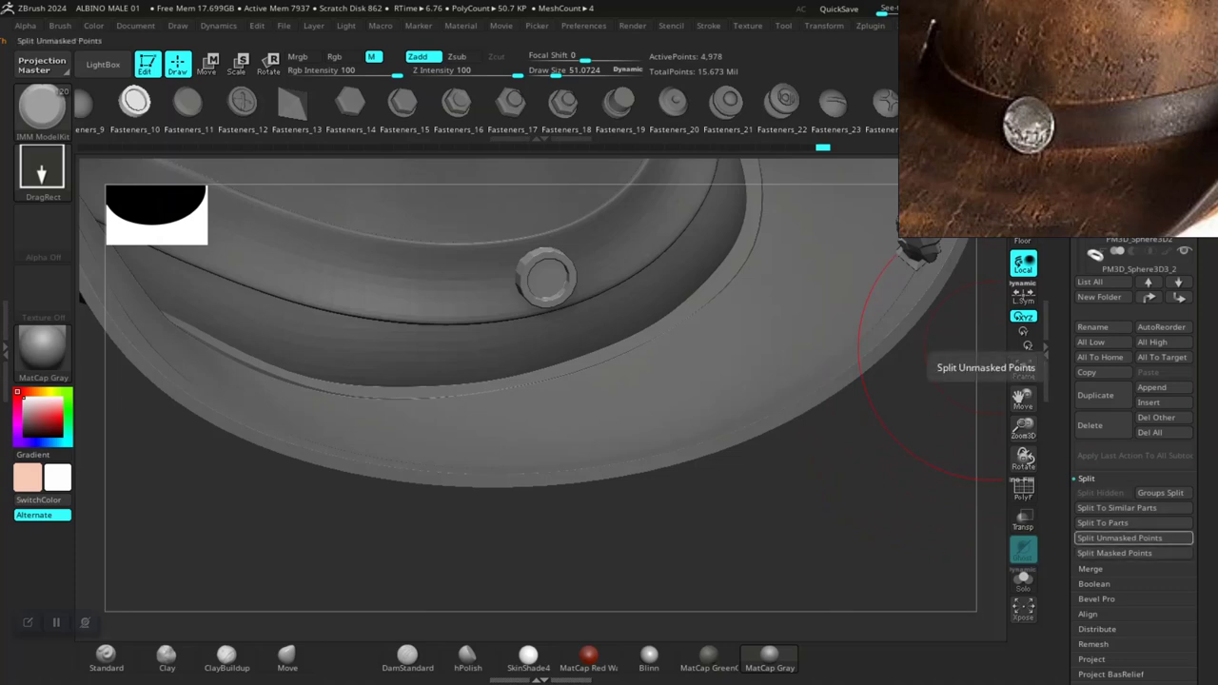
Step: Split the washer into subtool PM3D_Sphere3D3_6, select it, and zoom in ready to scale it
click(1119, 538)
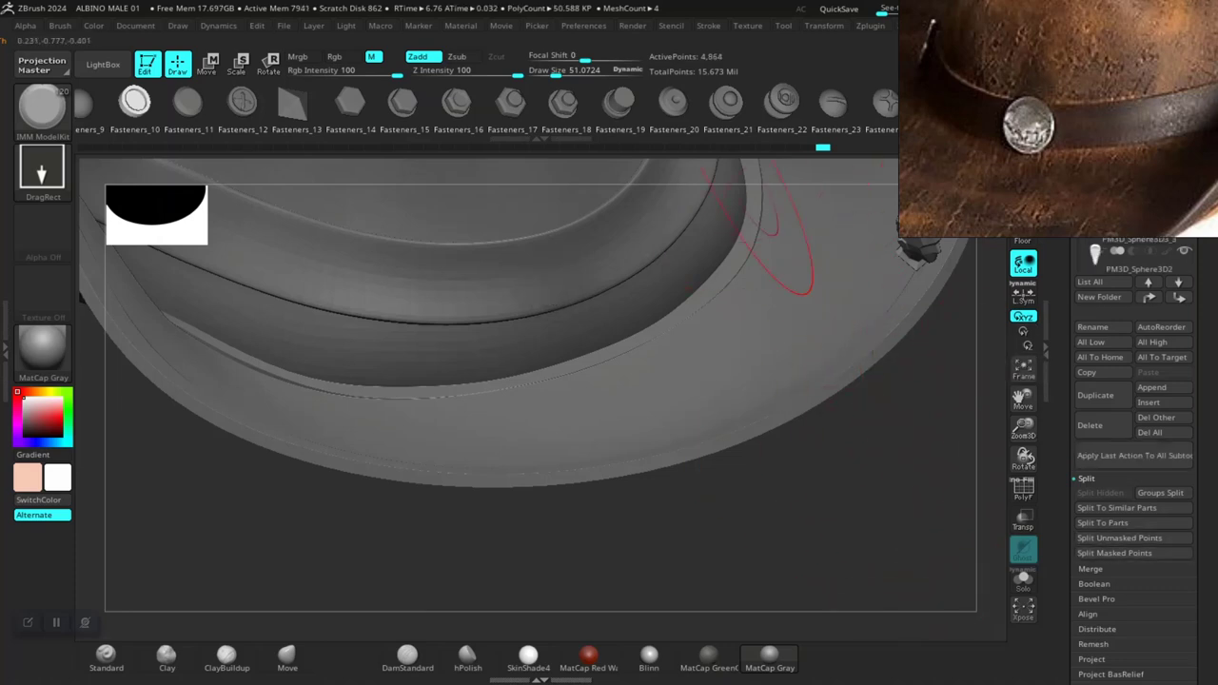
click(287, 654)
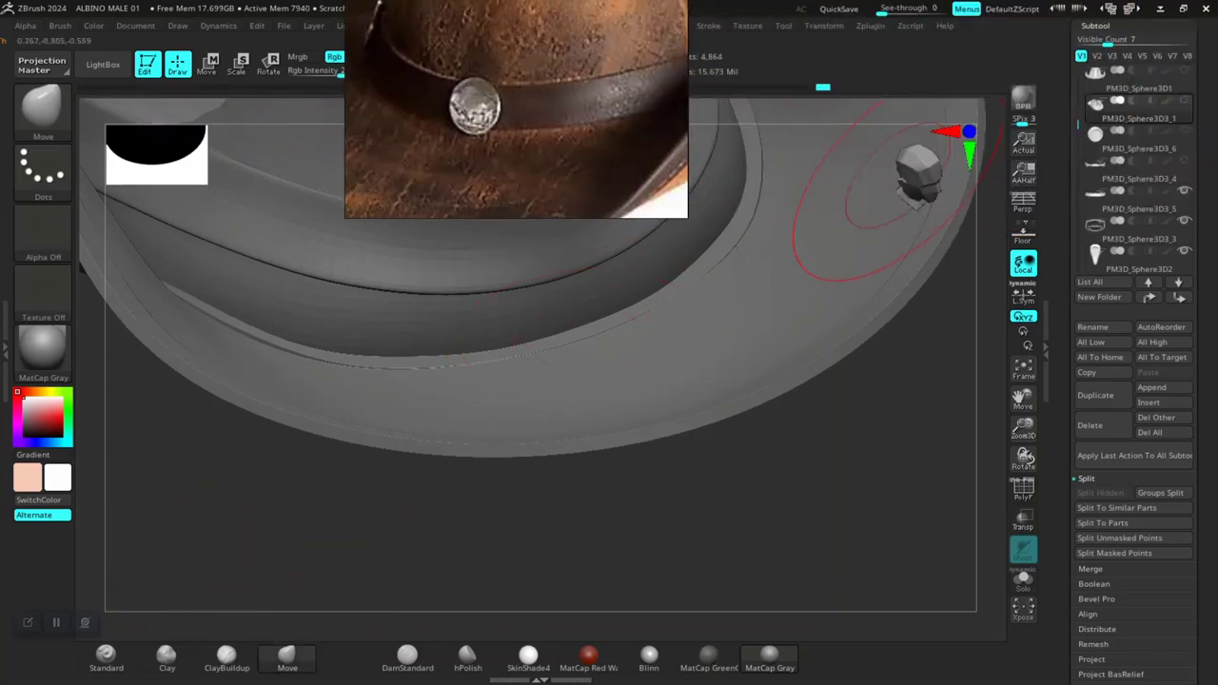
click(1137, 134)
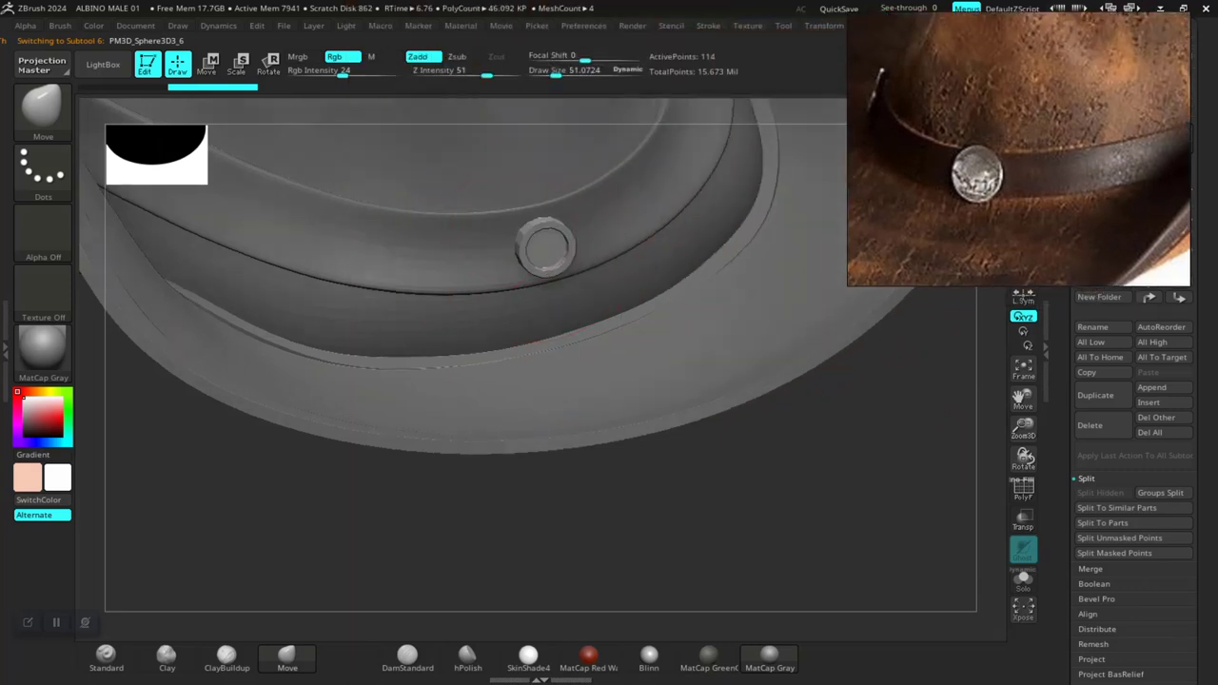
mouse_move(548, 618)
mouse_down()
mouse_move(609, 488)
mouse_move(633, 620)
mouse_up()
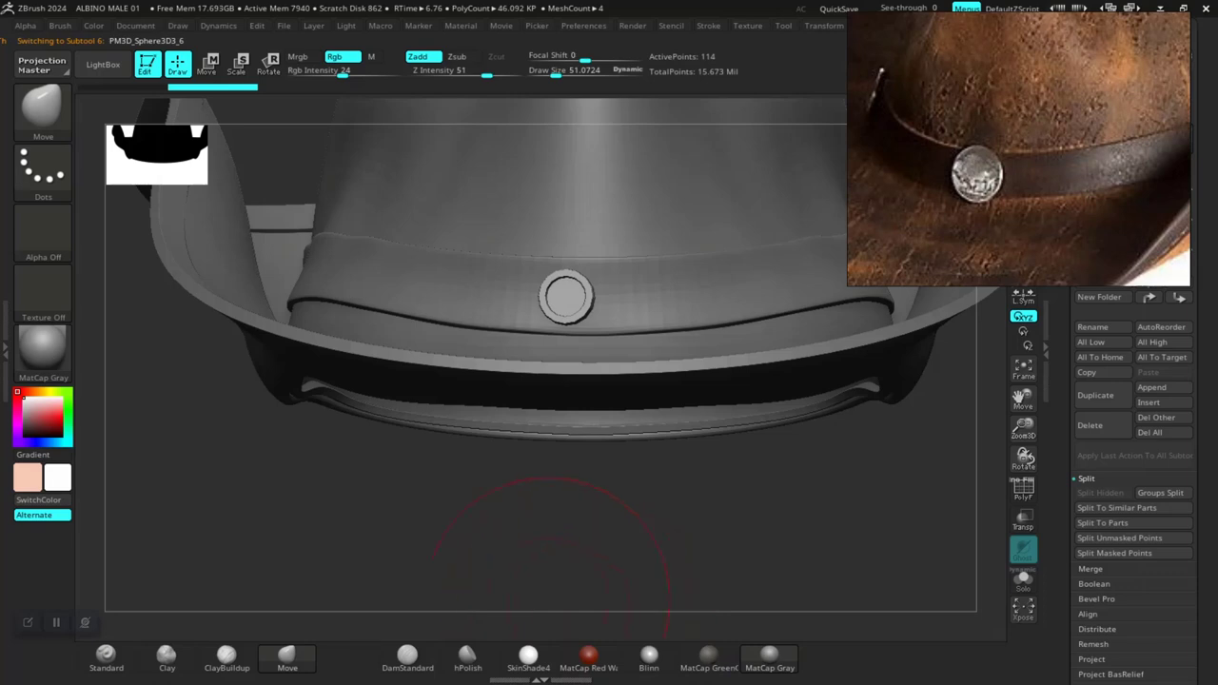
drag(582, 549, 605, 562)
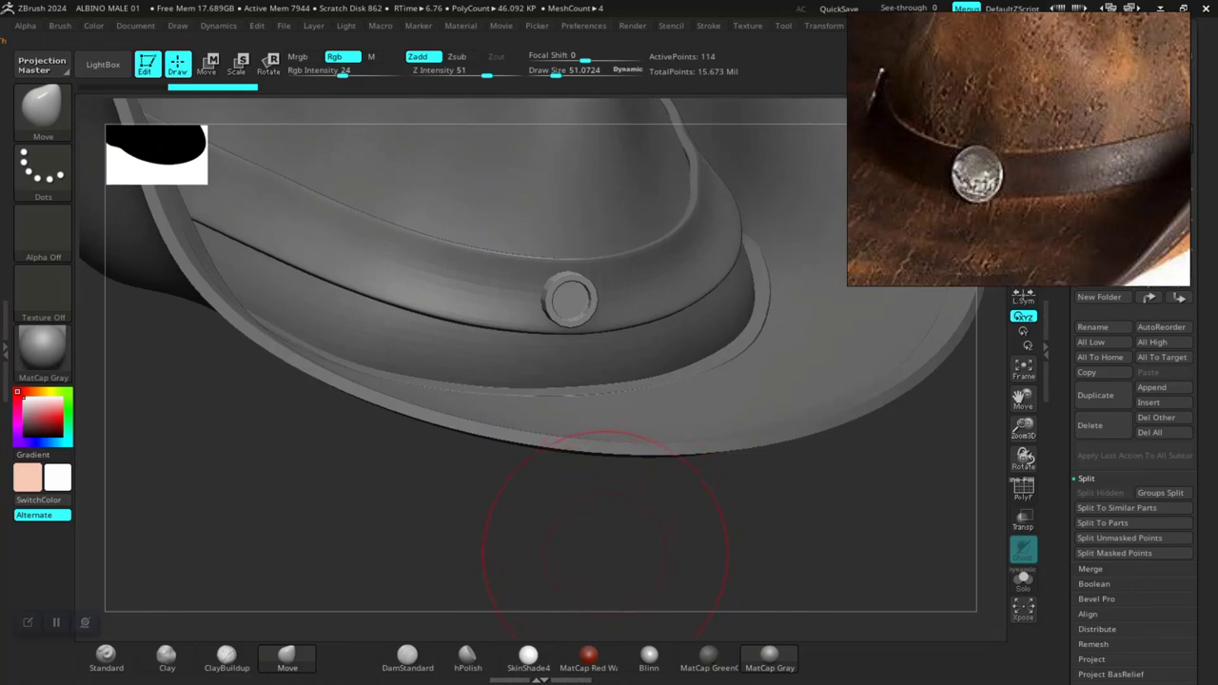
mouse_move(618, 528)
mouse_down()
mouse_move(657, 581)
mouse_move(530, 571)
mouse_move(544, 568)
mouse_move(539, 526)
mouse_move(561, 567)
mouse_up()
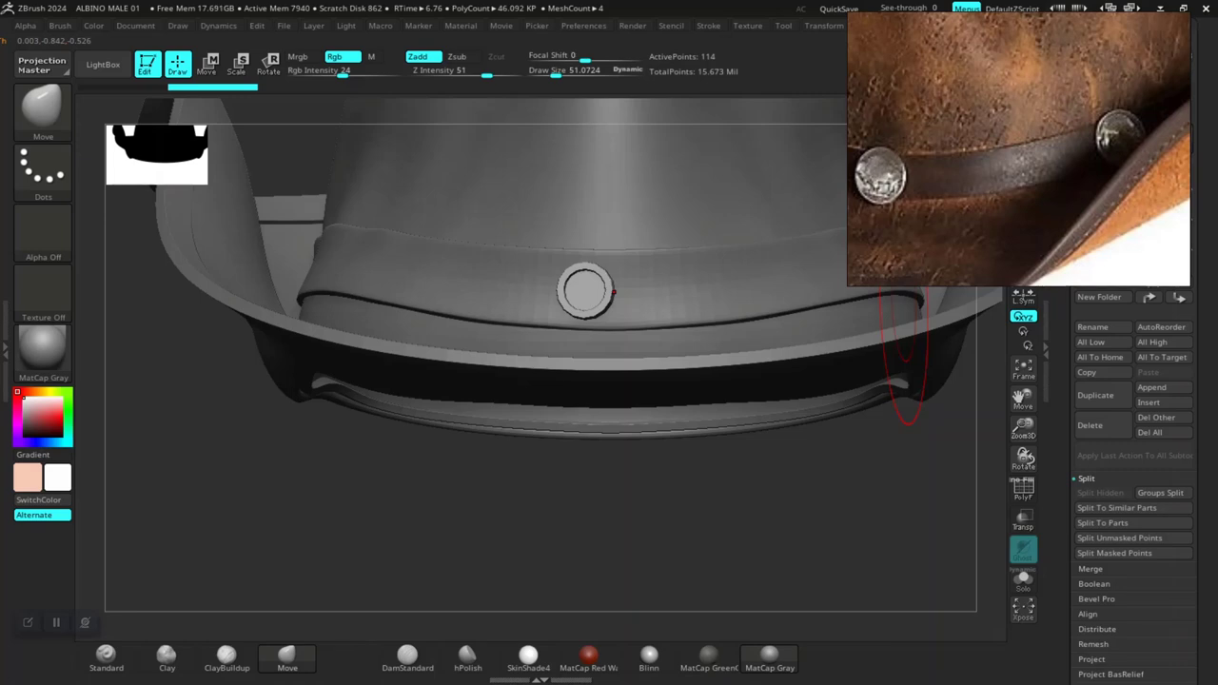
mouse_move(585, 291)
mouse_down()
mouse_move(609, 400)
mouse_move(557, 543)
mouse_up()
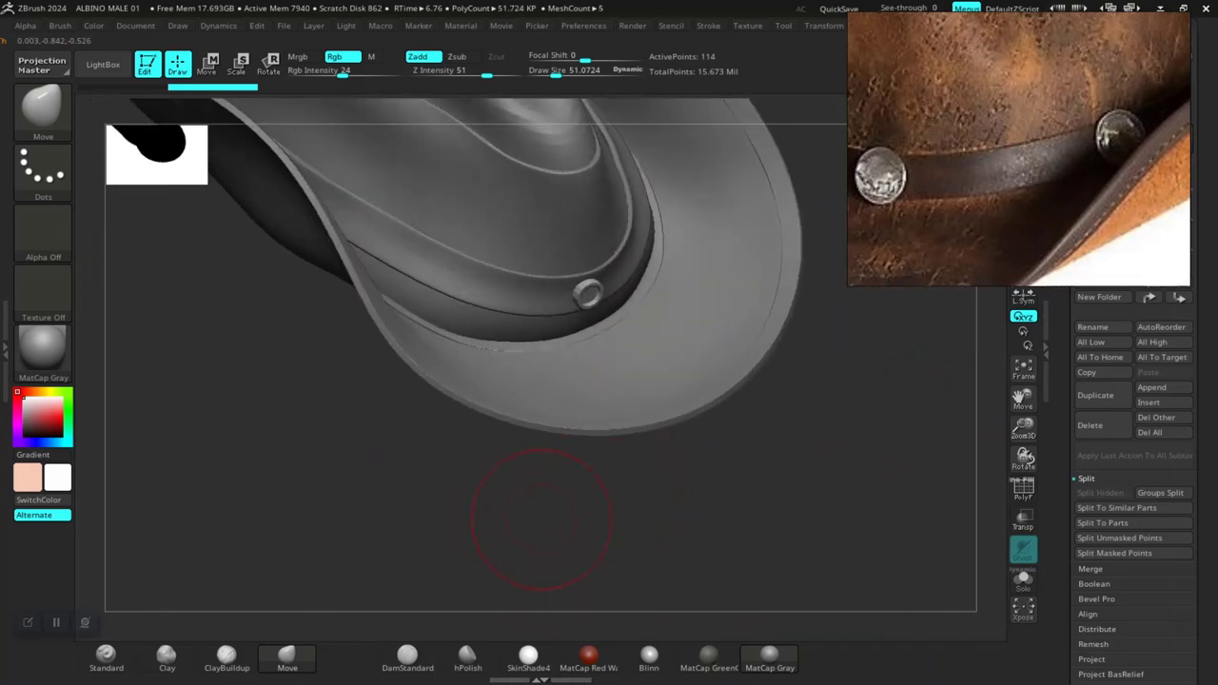
mouse_move(485, 509)
mouse_down()
mouse_move(517, 637)
mouse_move(547, 424)
mouse_up()
key(e)
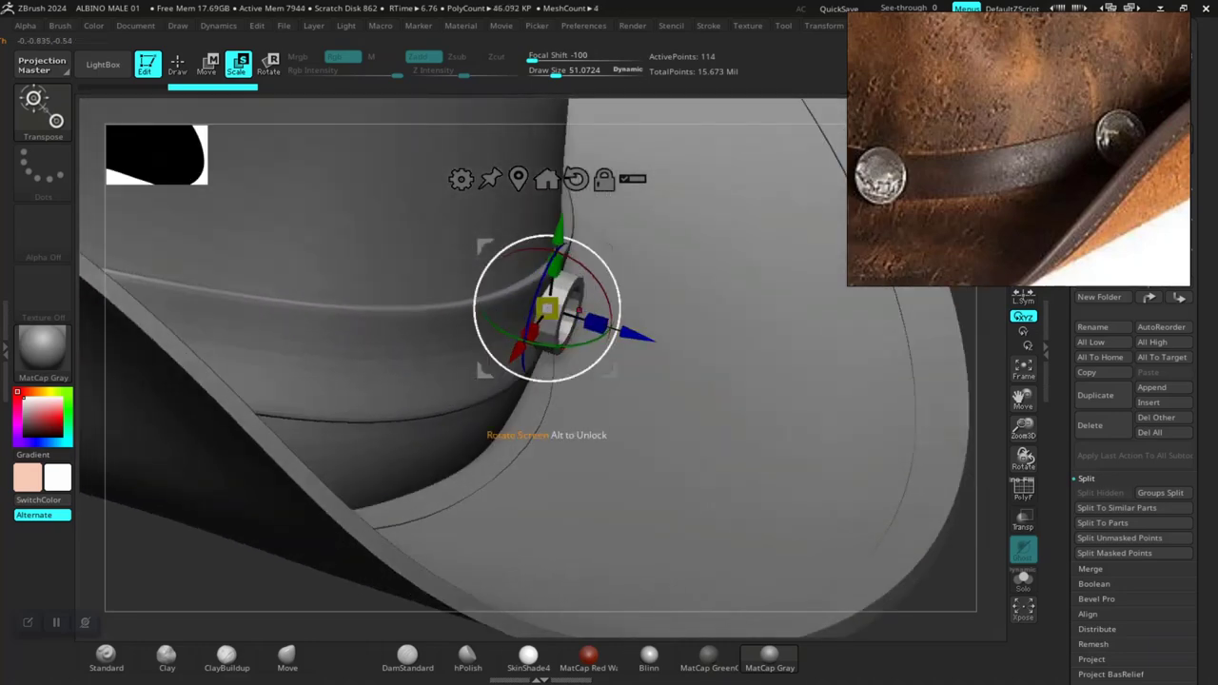
Step: Scale the ring concho to fit flush on the front of the hat band, then frame it and return to Draw
mouse_move(547, 381)
mouse_down()
mouse_move(547, 423)
mouse_move(562, 428)
mouse_up()
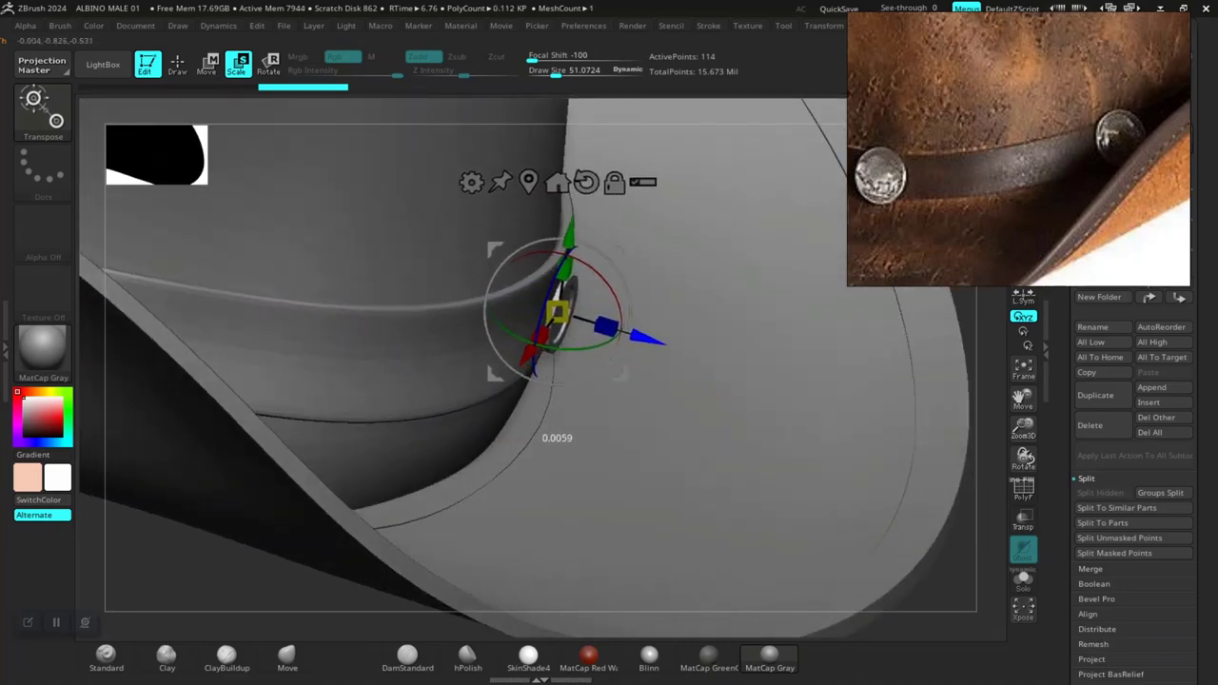
drag(723, 533, 666, 514)
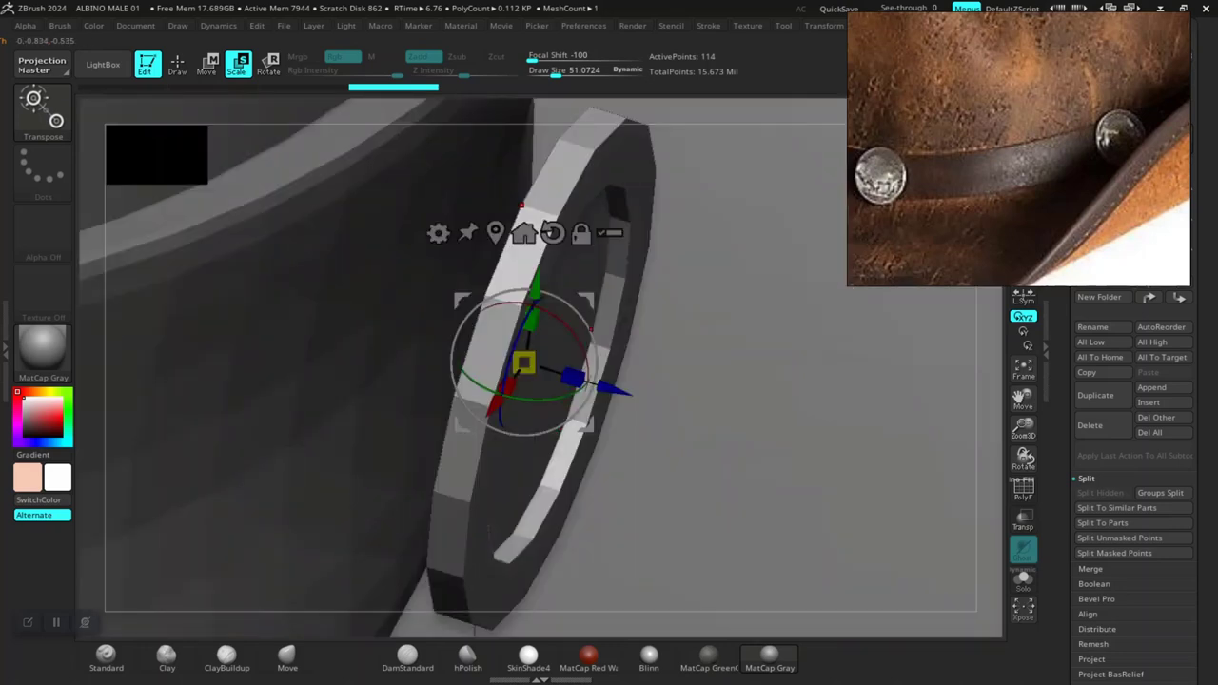
drag(524, 362, 539, 361)
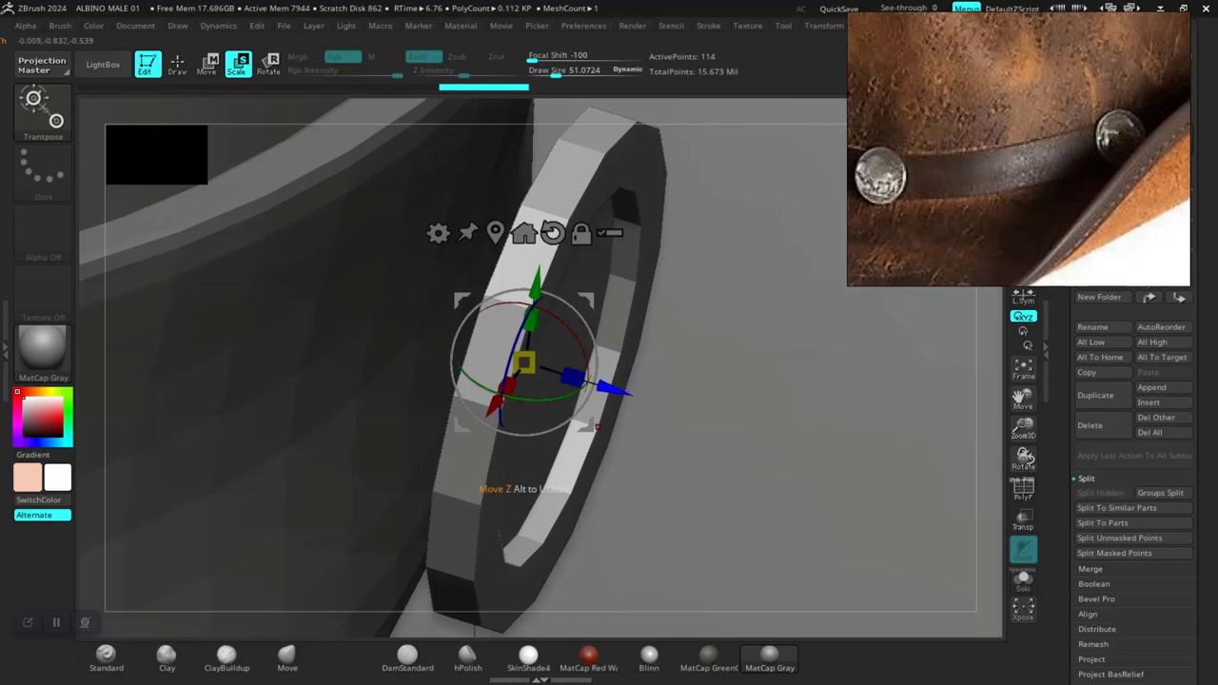
mouse_move(571, 381)
mouse_down()
mouse_move(564, 401)
mouse_move(534, 363)
mouse_up()
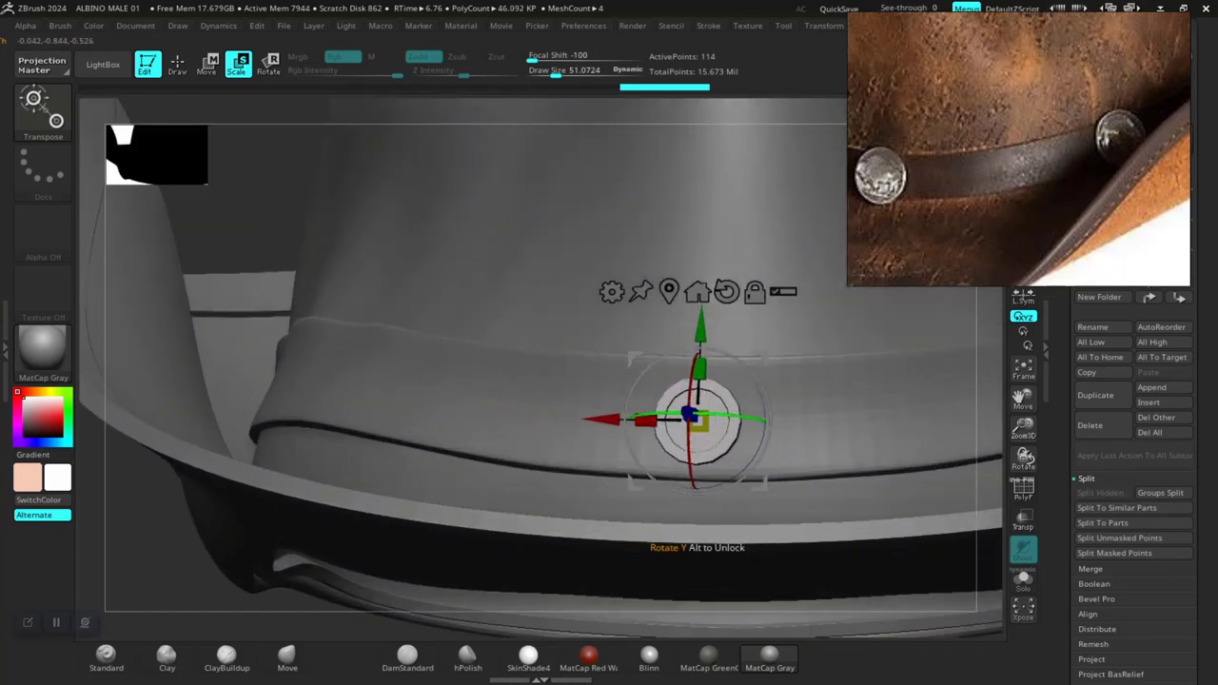
drag(698, 424, 694, 445)
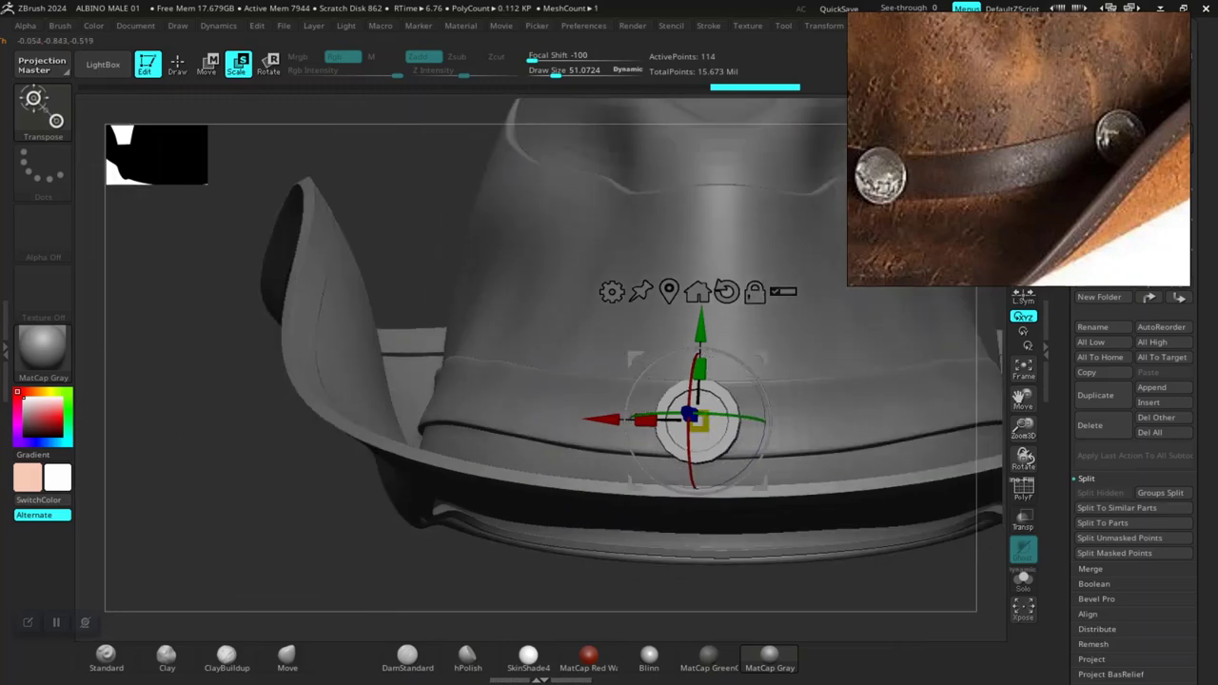
mouse_move(286, 238)
mouse_down()
mouse_move(314, 400)
mouse_move(361, 285)
mouse_up()
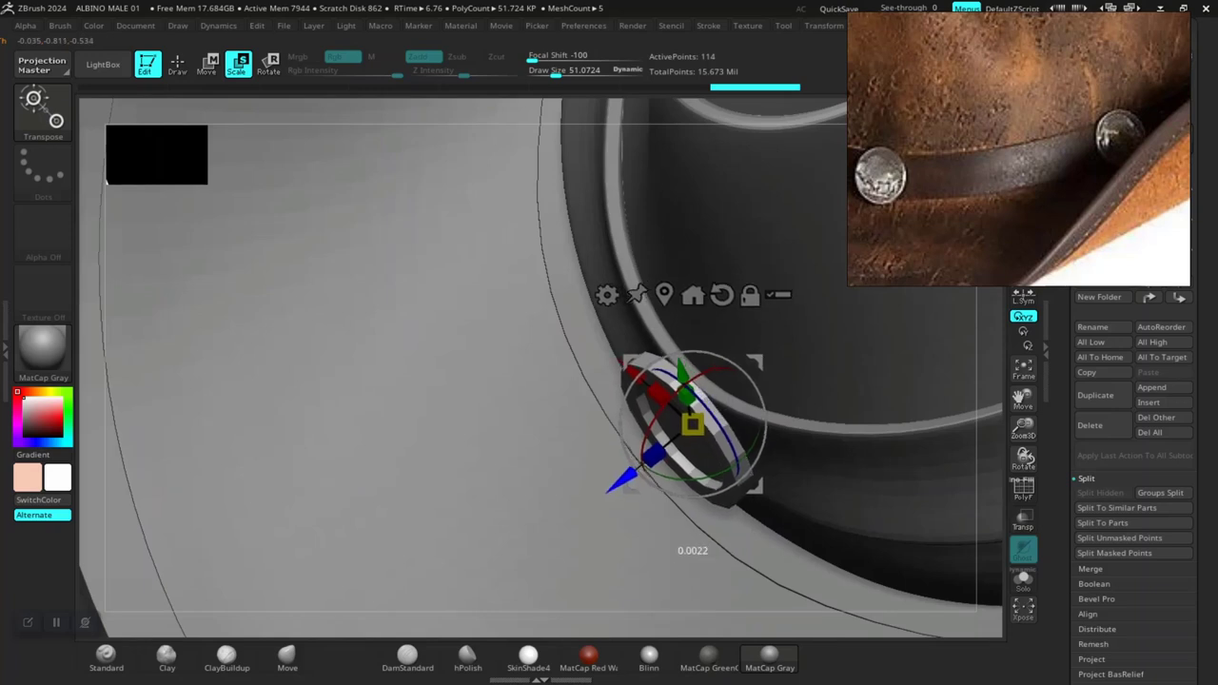
key(f)
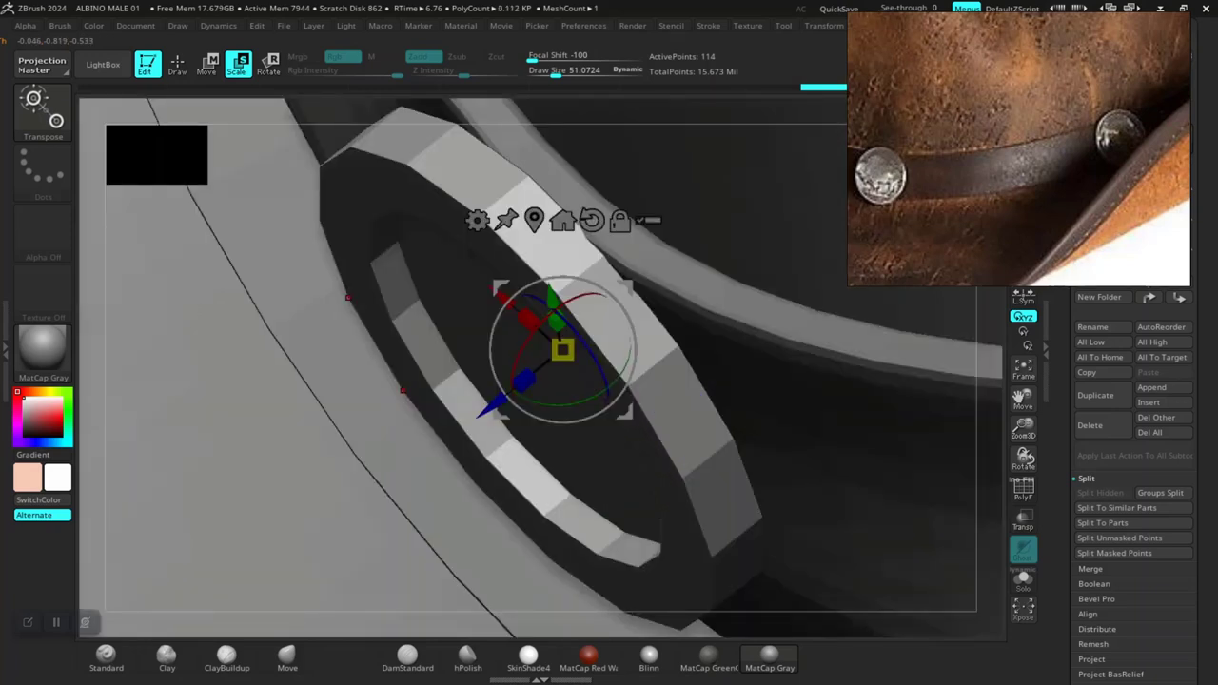
key(q)
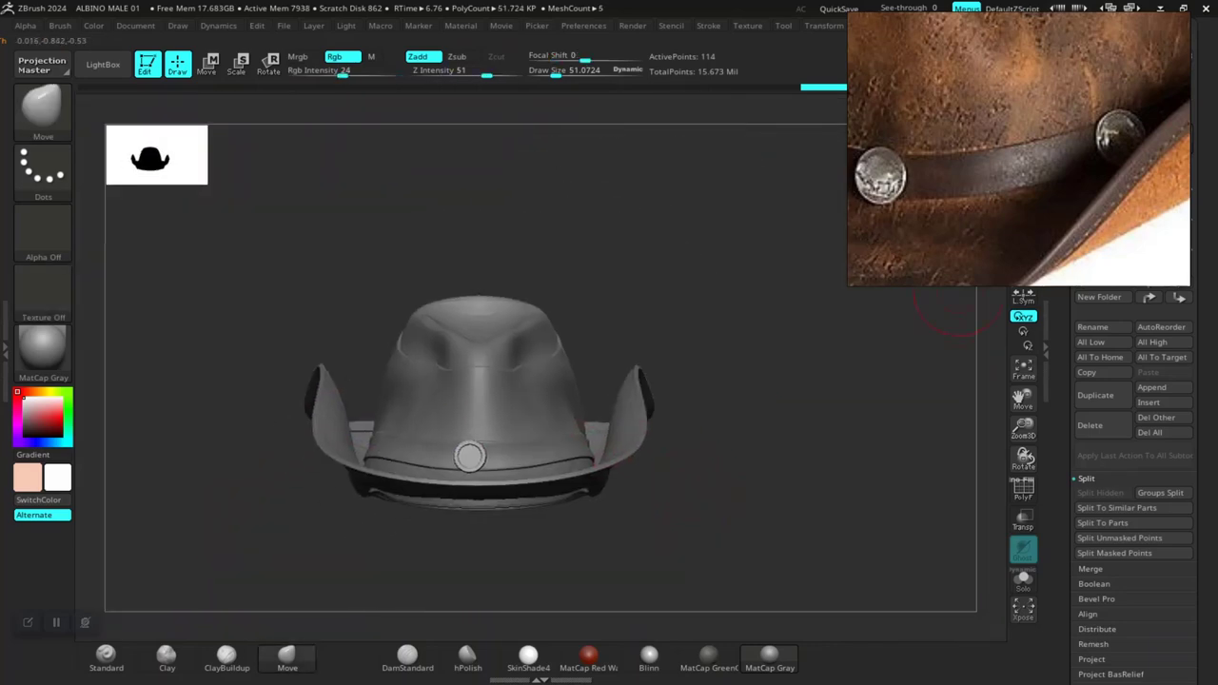
Step: Duplicate the ring concho subtool
drag(957, 290, 912, 443)
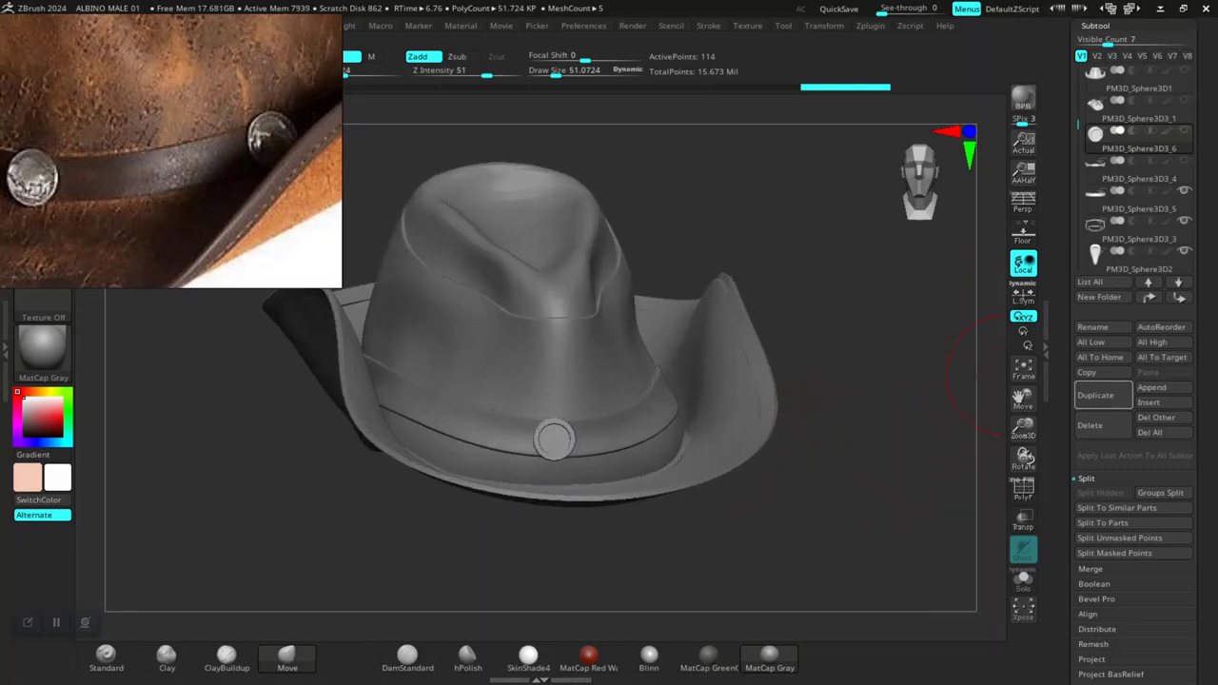
click(1094, 395)
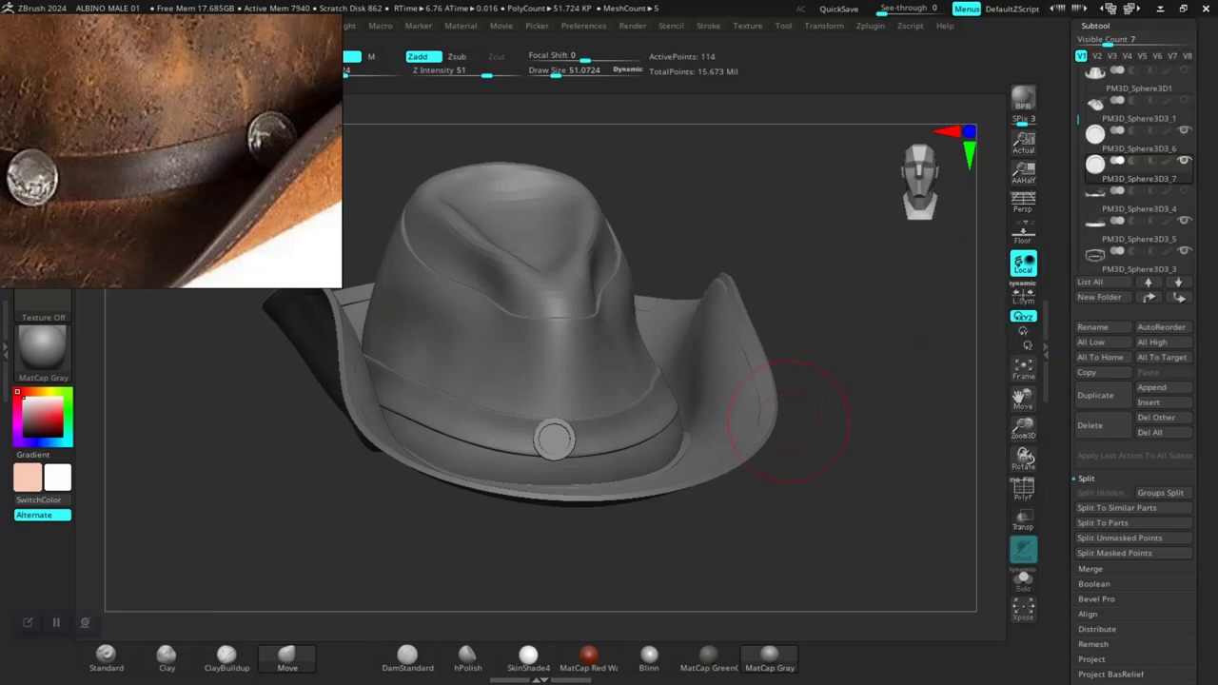
ctrl+right_drag(644, 552, 607, 519)
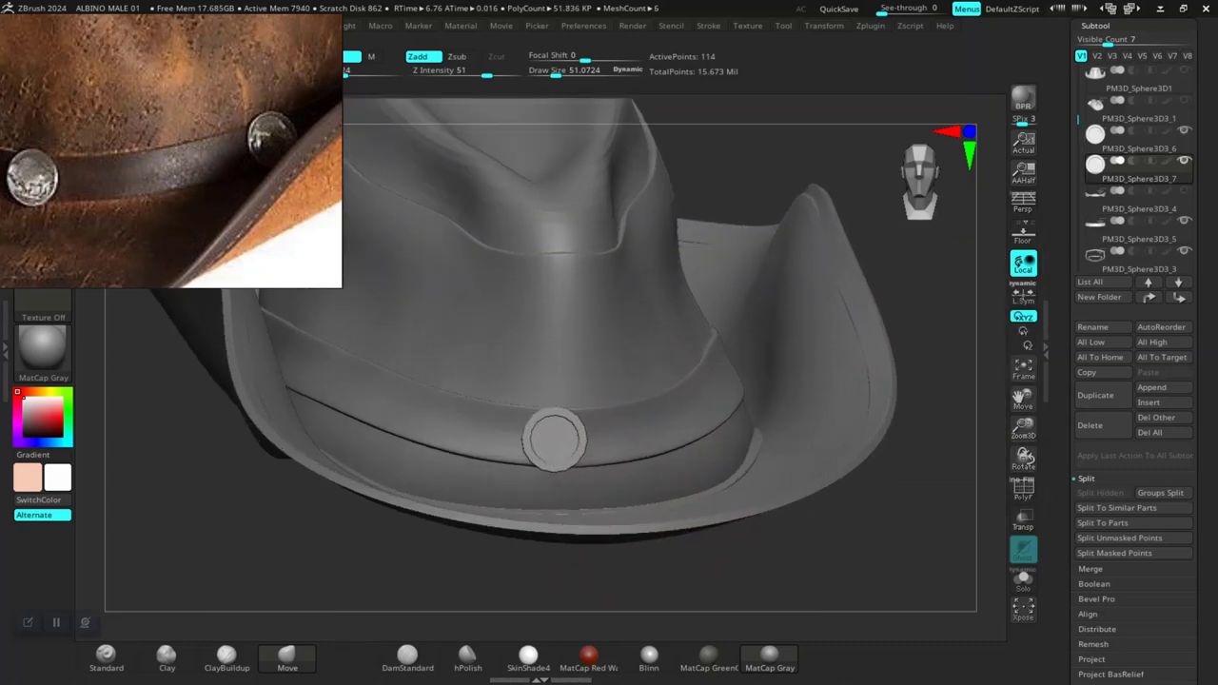
ctrl+right_drag(625, 561, 625, 485)
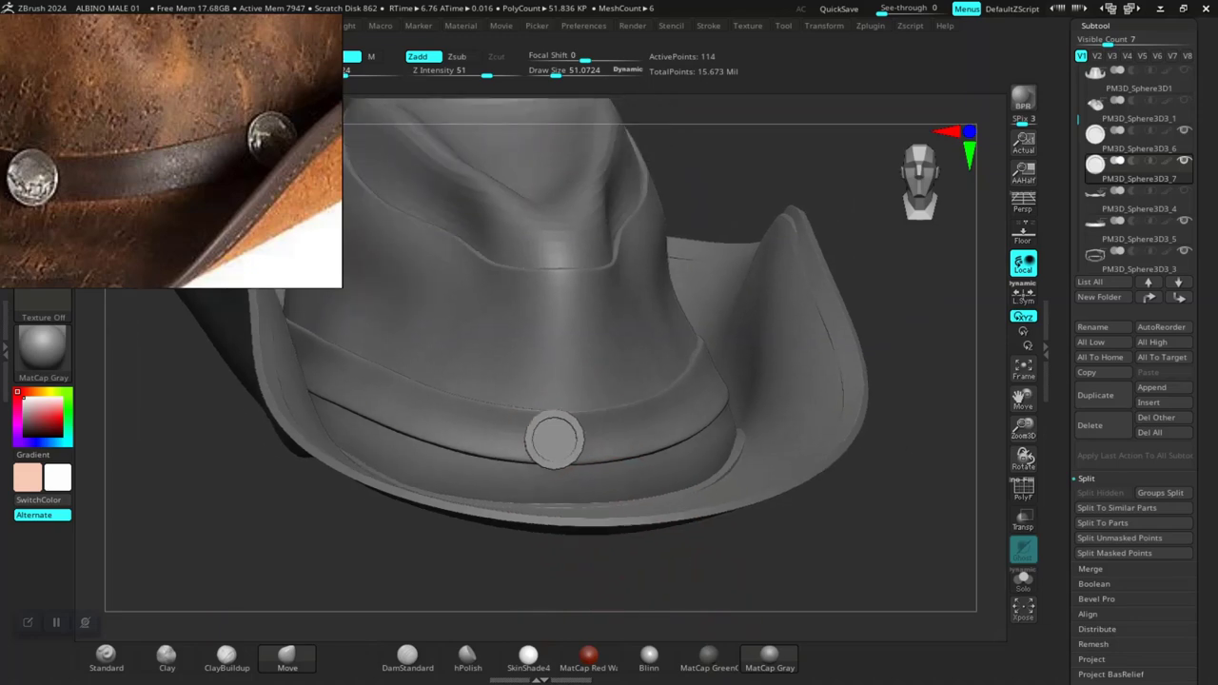
mouse_move(604, 538)
right_down()
mouse_move(612, 584)
mouse_move(612, 514)
right_up()
Step: Rotate the duplicate concho with the gizmo and lower it onto the side of the hat band
key(w)
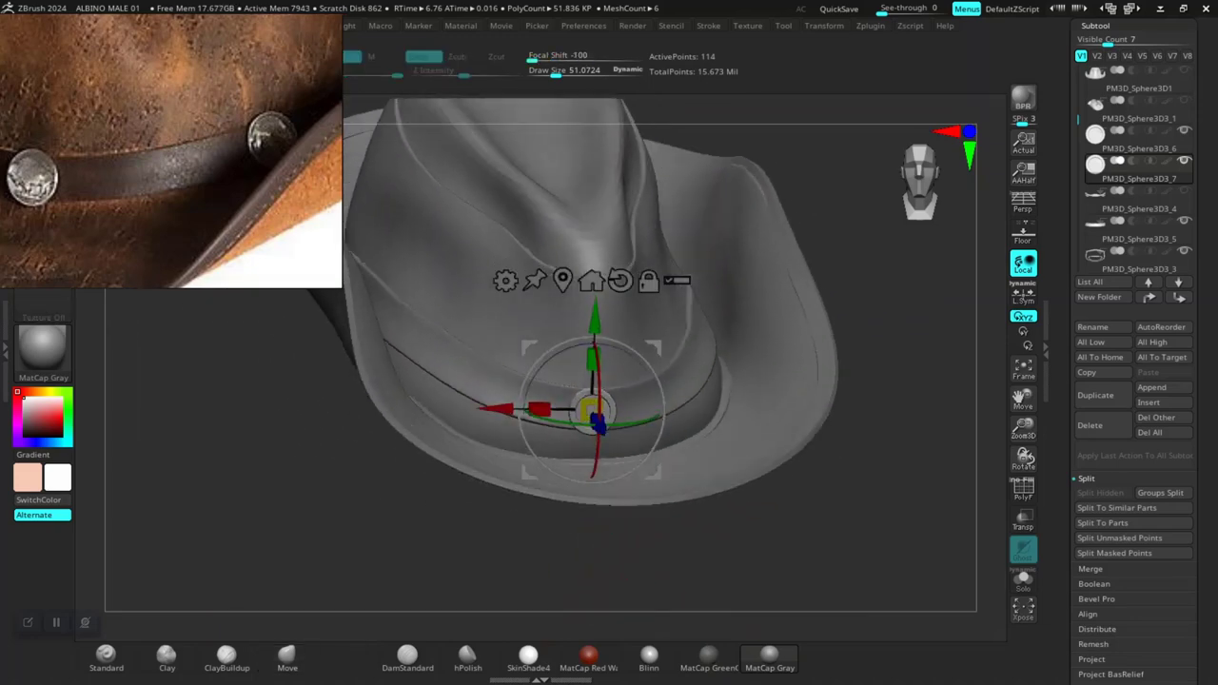
right_drag(590, 457, 590, 514)
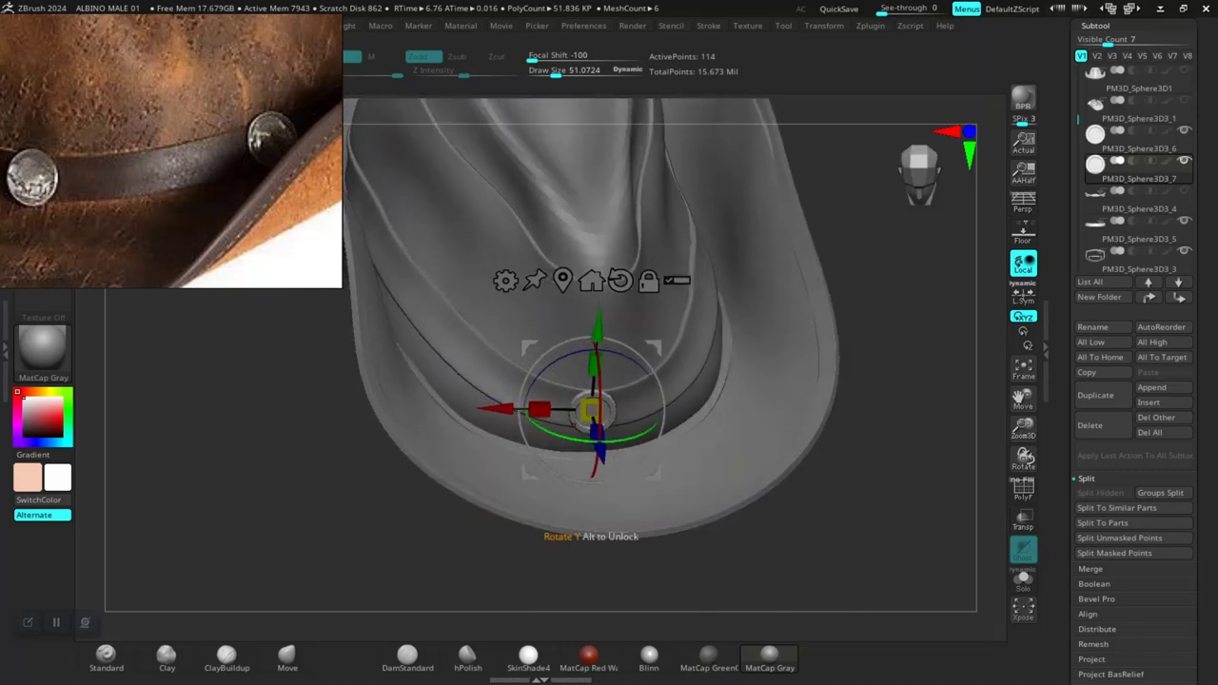
drag(569, 455, 561, 462)
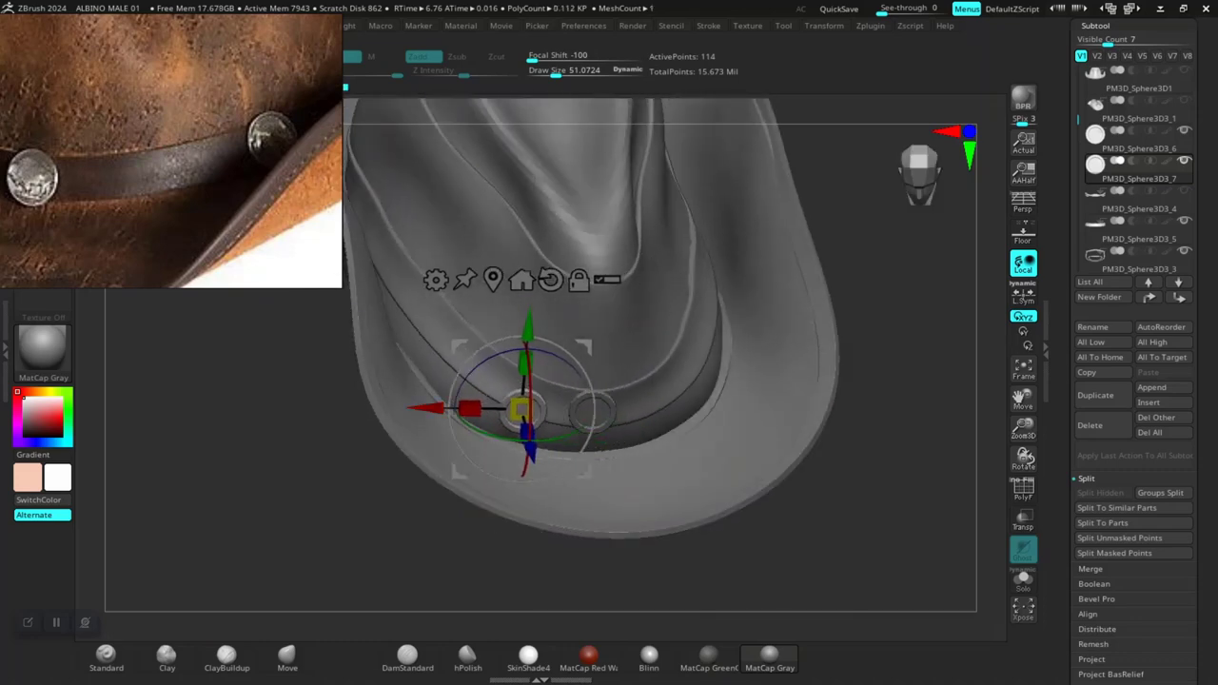
mouse_move(570, 462)
alt+right_down()
mouse_move(719, 478)
mouse_move(685, 533)
alt+right_up()
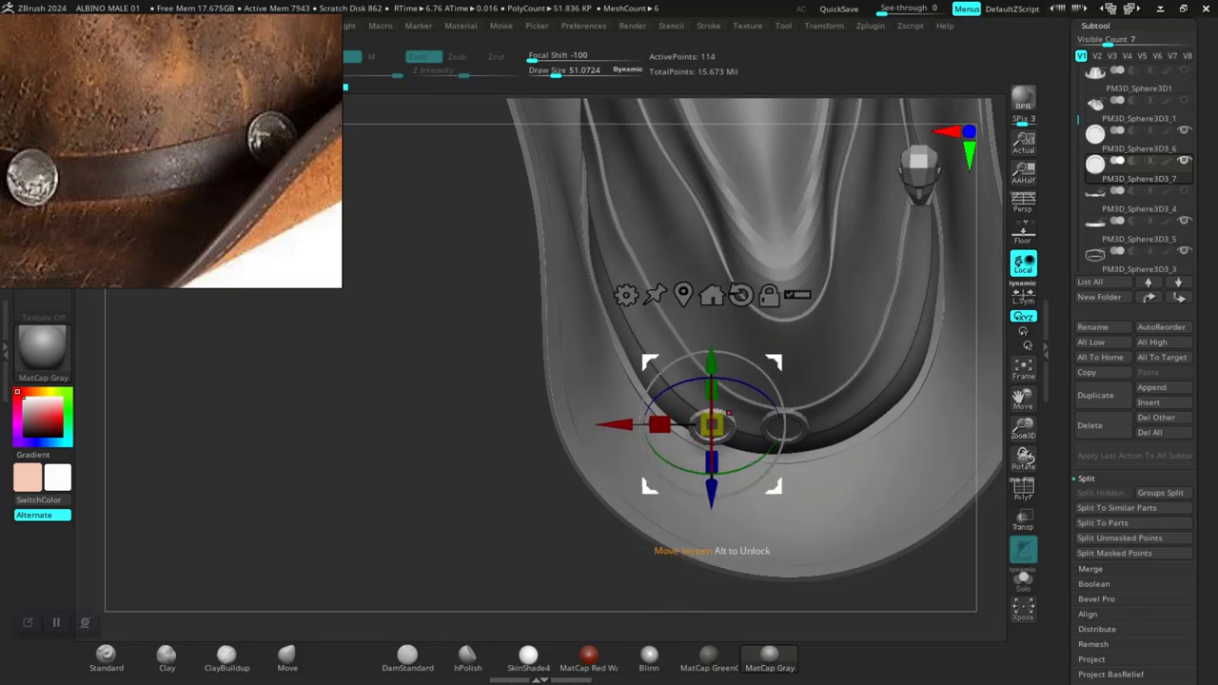
mouse_move(713, 427)
mouse_down()
mouse_move(647, 356)
mouse_move(633, 302)
mouse_up()
mouse_move(633, 303)
right_down()
mouse_move(630, 286)
mouse_move(626, 298)
right_up()
drag(628, 301, 625, 346)
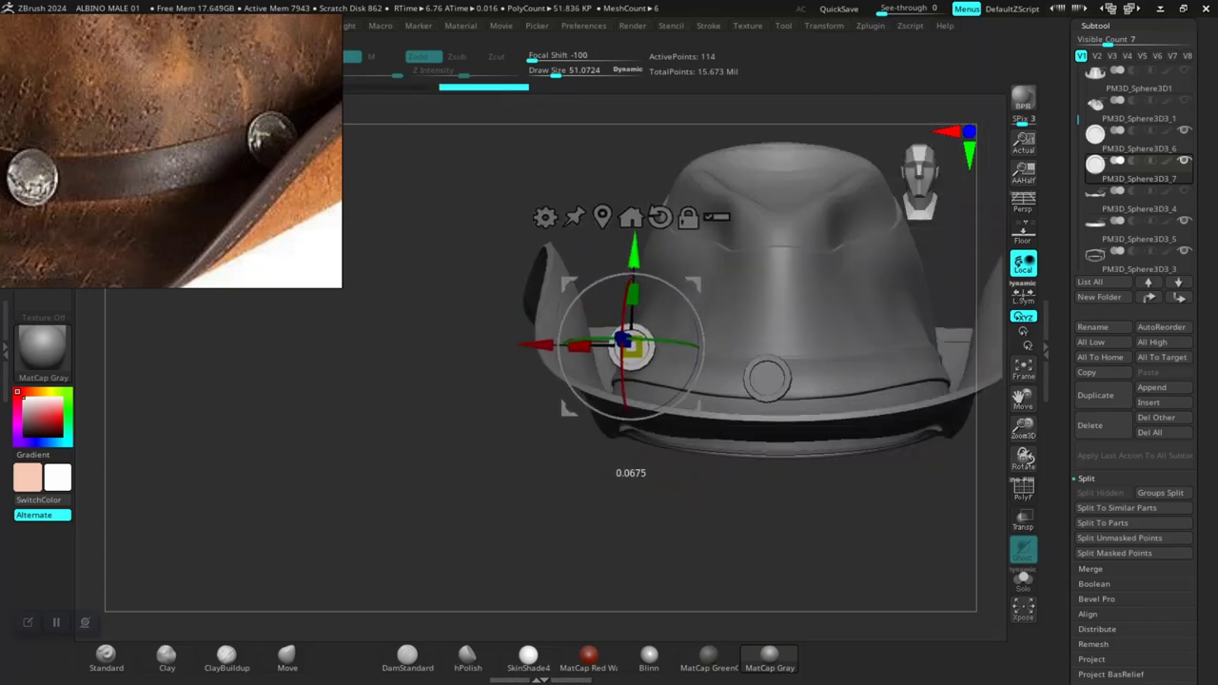
ctrl+right_drag(625, 352, 666, 314)
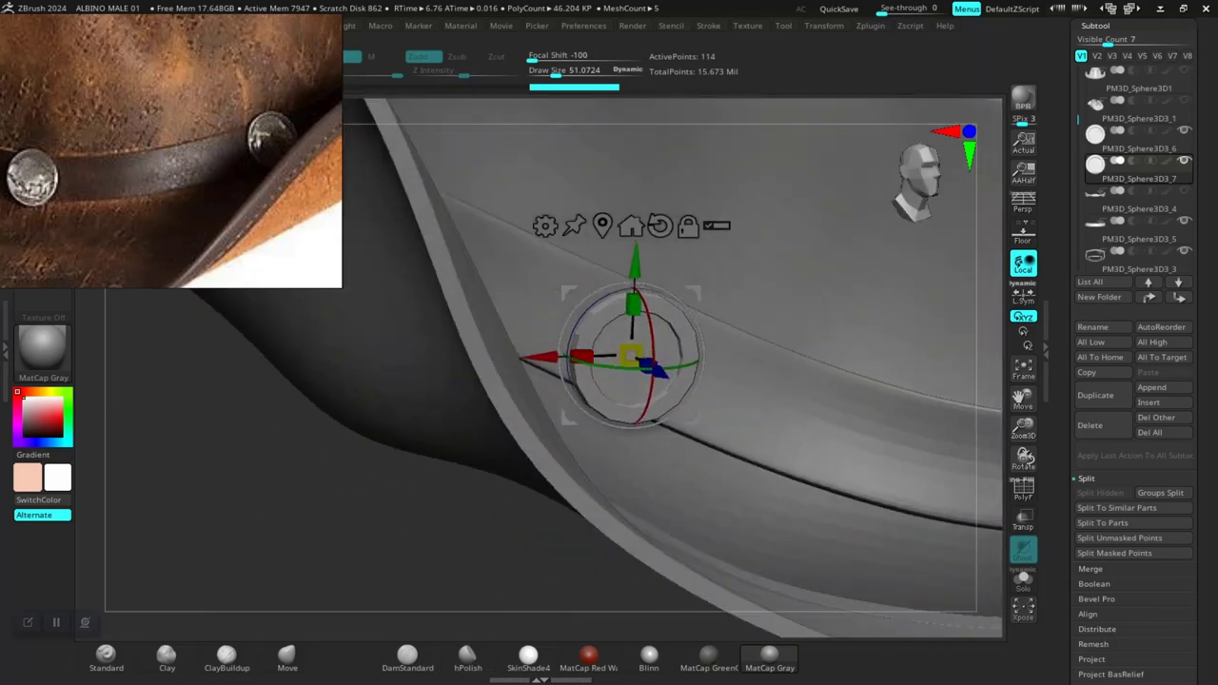
alt+click(809, 279)
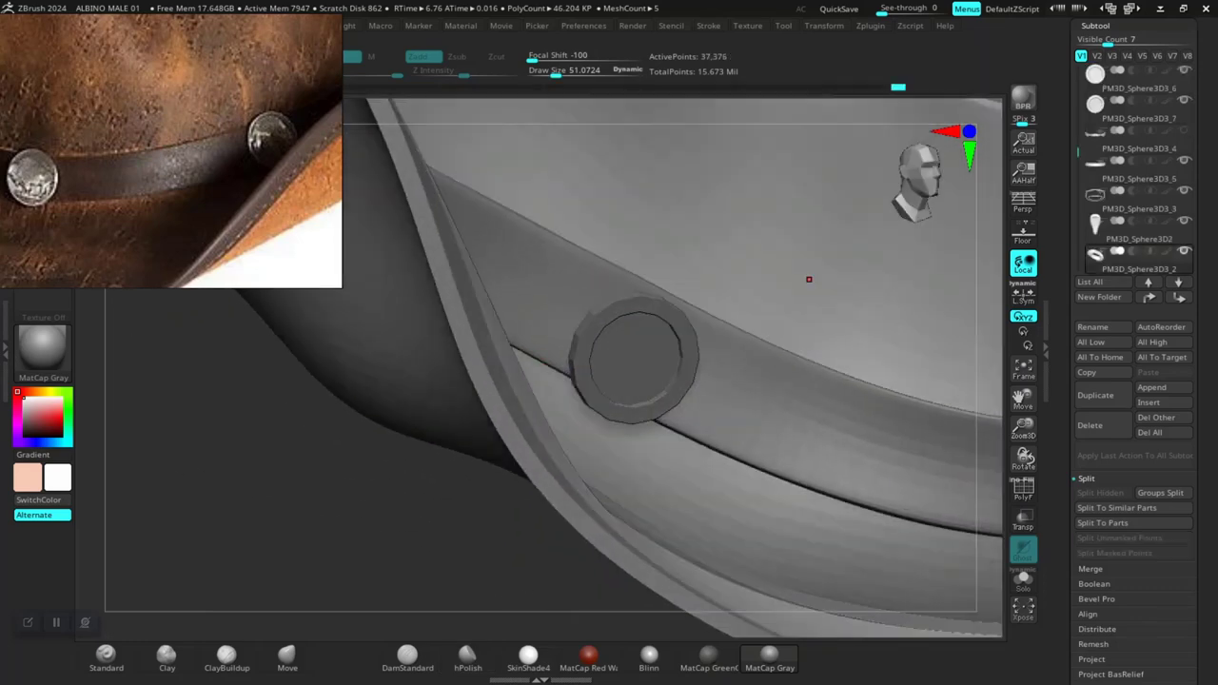
Step: Select the side concho, reset the gizmo to world axes, and turn the concho about 45 degrees
alt+click(572, 505)
key(q)
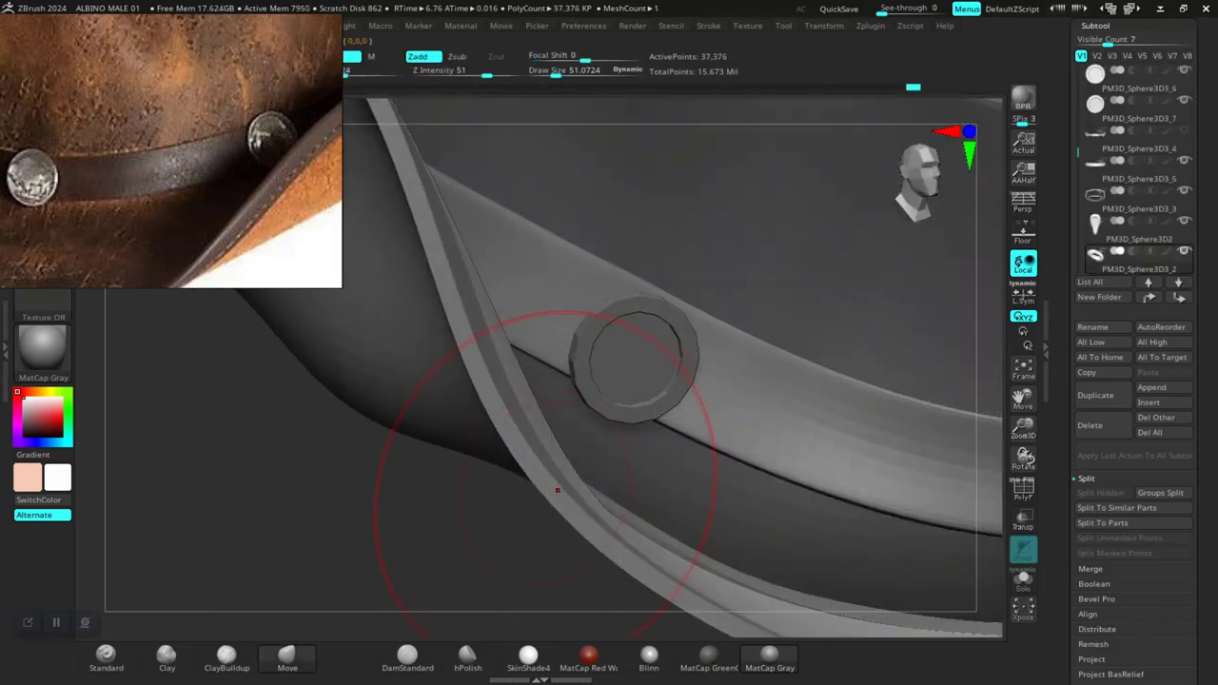
mouse_move(489, 517)
ctrl+right_down()
mouse_move(495, 476)
mouse_move(523, 461)
ctrl+right_up()
right_drag(489, 517, 507, 531)
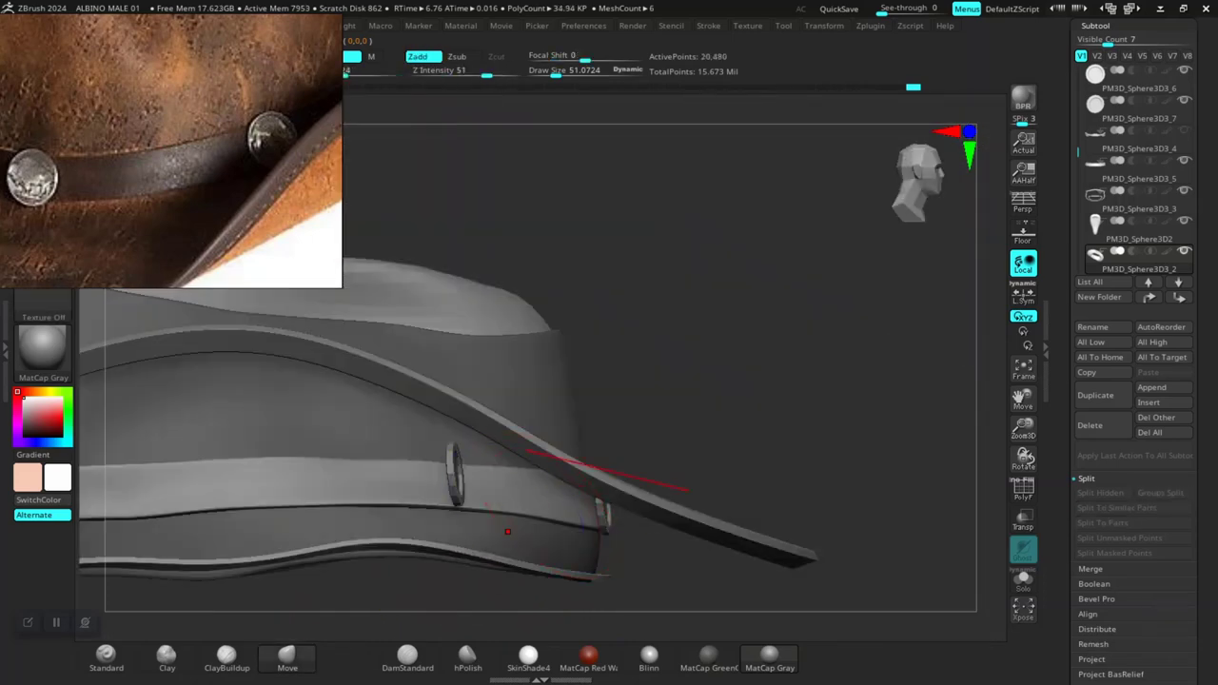
mouse_move(679, 395)
ctrl+right_down()
mouse_move(837, 272)
mouse_move(593, 454)
ctrl+right_up()
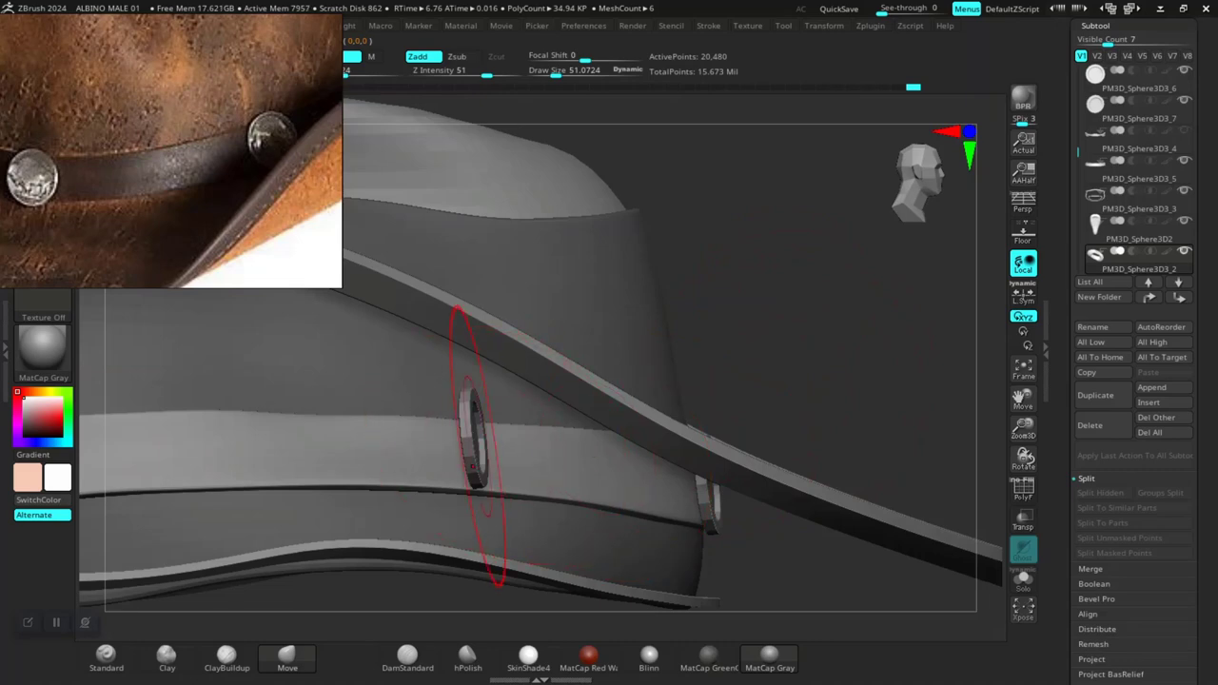
alt+click(482, 445)
key(w)
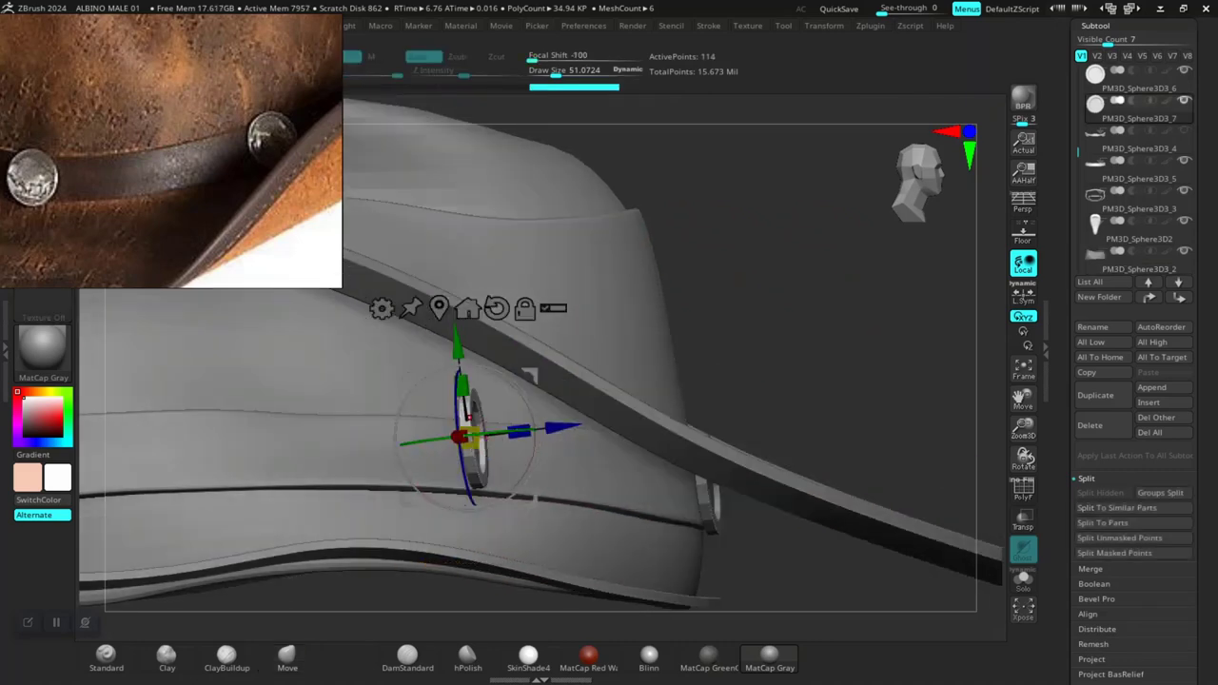
click(496, 308)
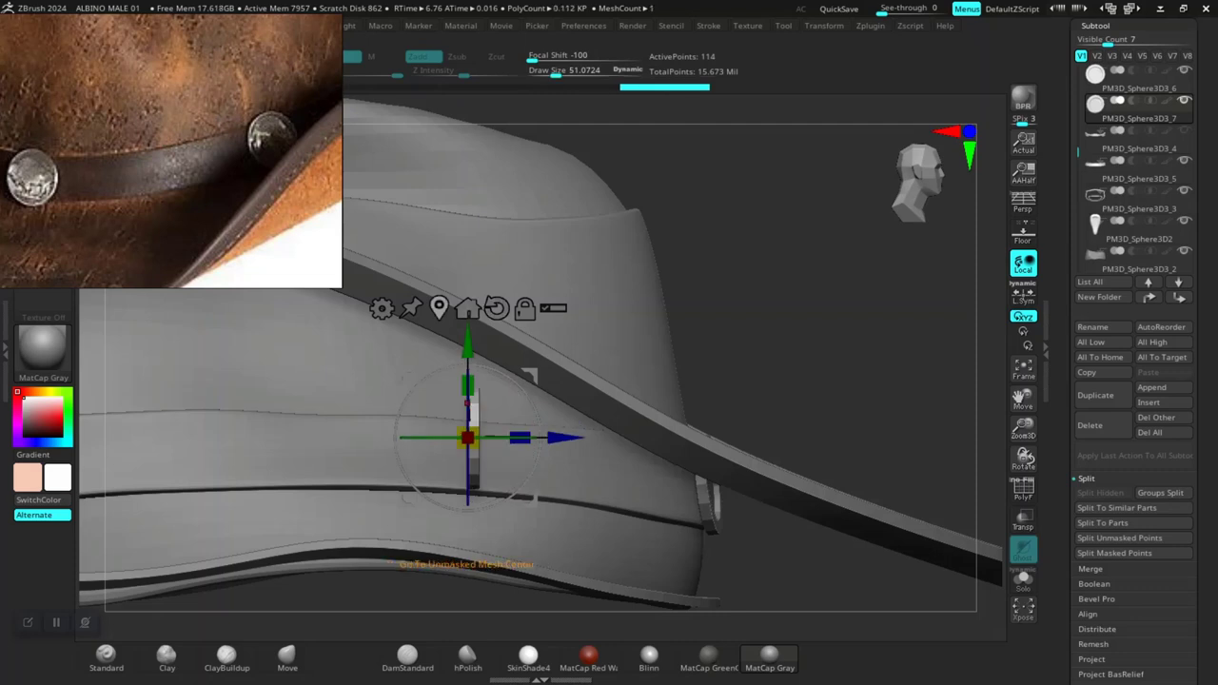
drag(473, 495, 564, 495)
Step: Tilt and nudge the side concho down until it lies flush along the band's curve
drag(761, 285, 761, 476)
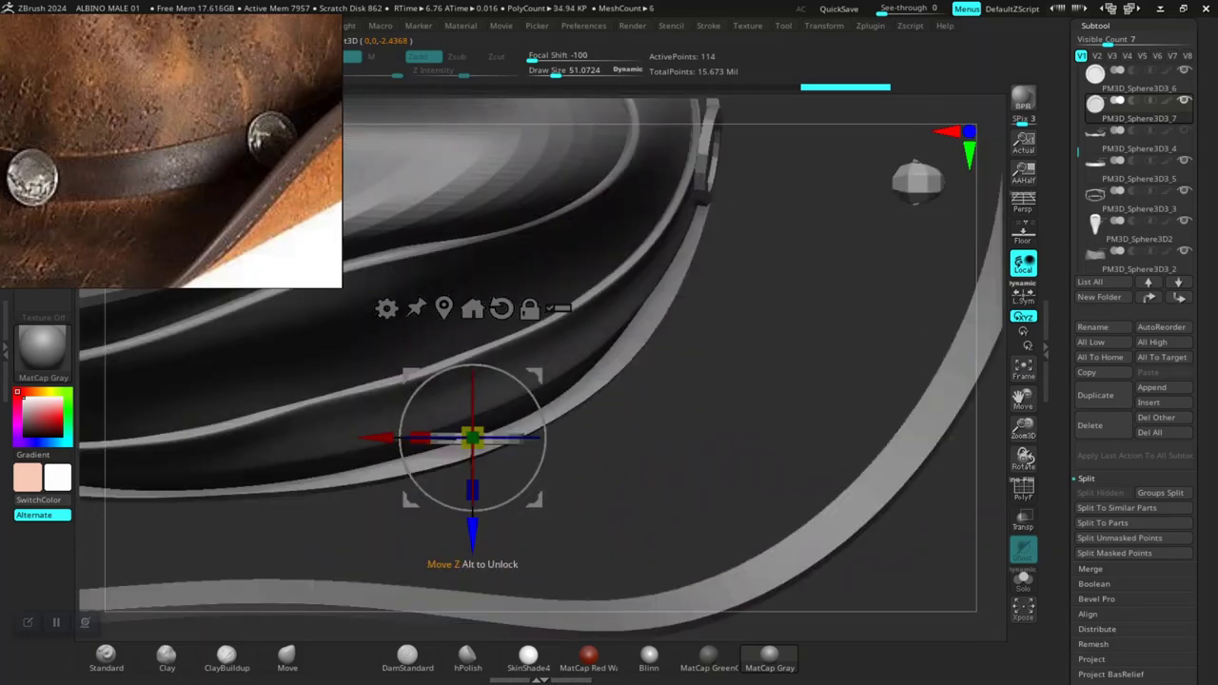
mouse_move(519, 599)
mouse_down()
mouse_move(519, 411)
mouse_move(620, 239)
mouse_move(714, 239)
mouse_up()
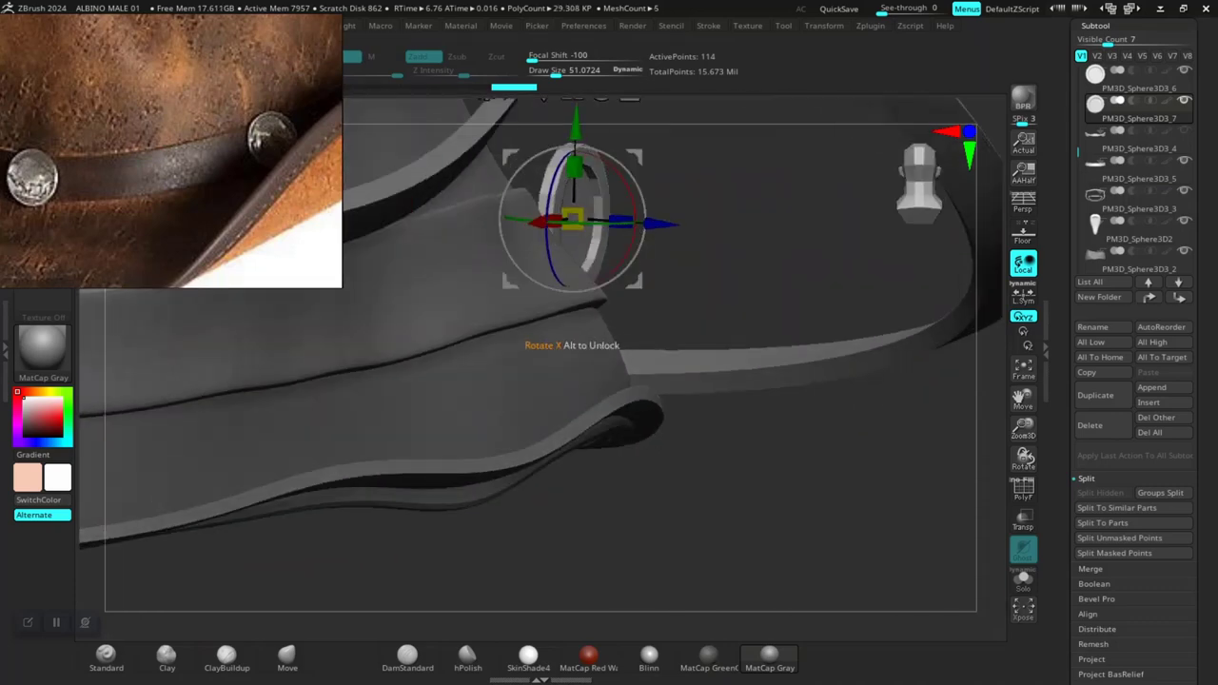
drag(636, 228, 636, 190)
drag(714, 428, 714, 362)
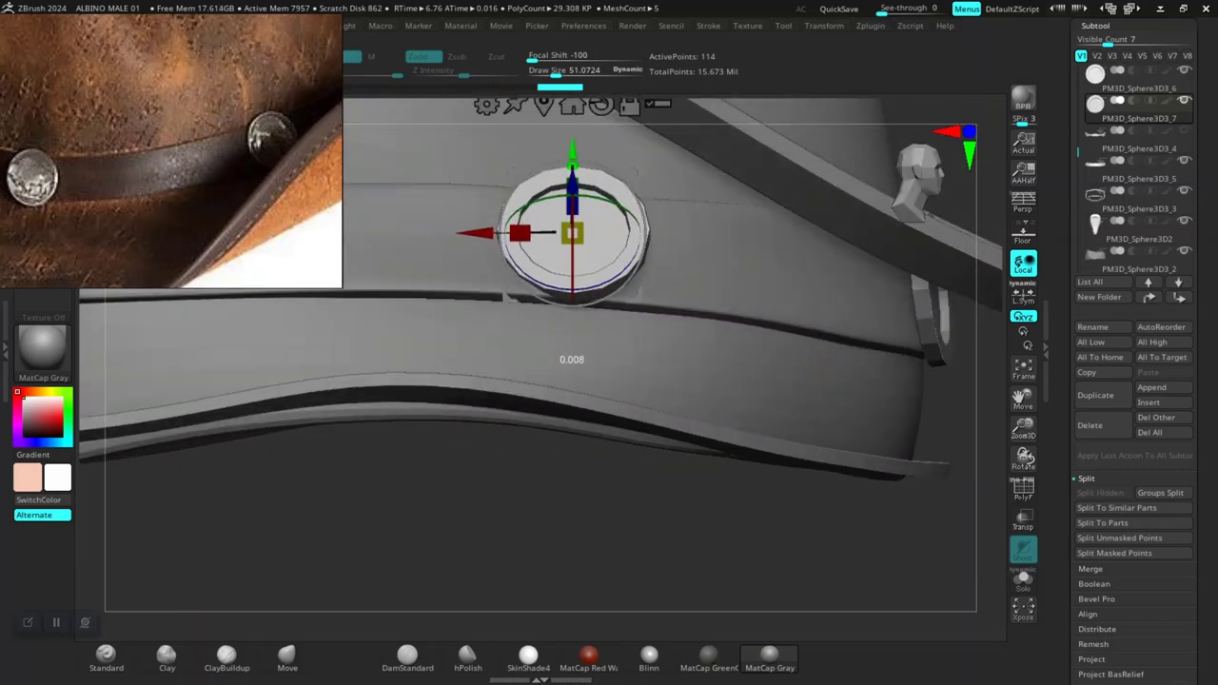
mouse_move(609, 225)
mouse_down()
mouse_move(609, 241)
mouse_move(616, 210)
mouse_up()
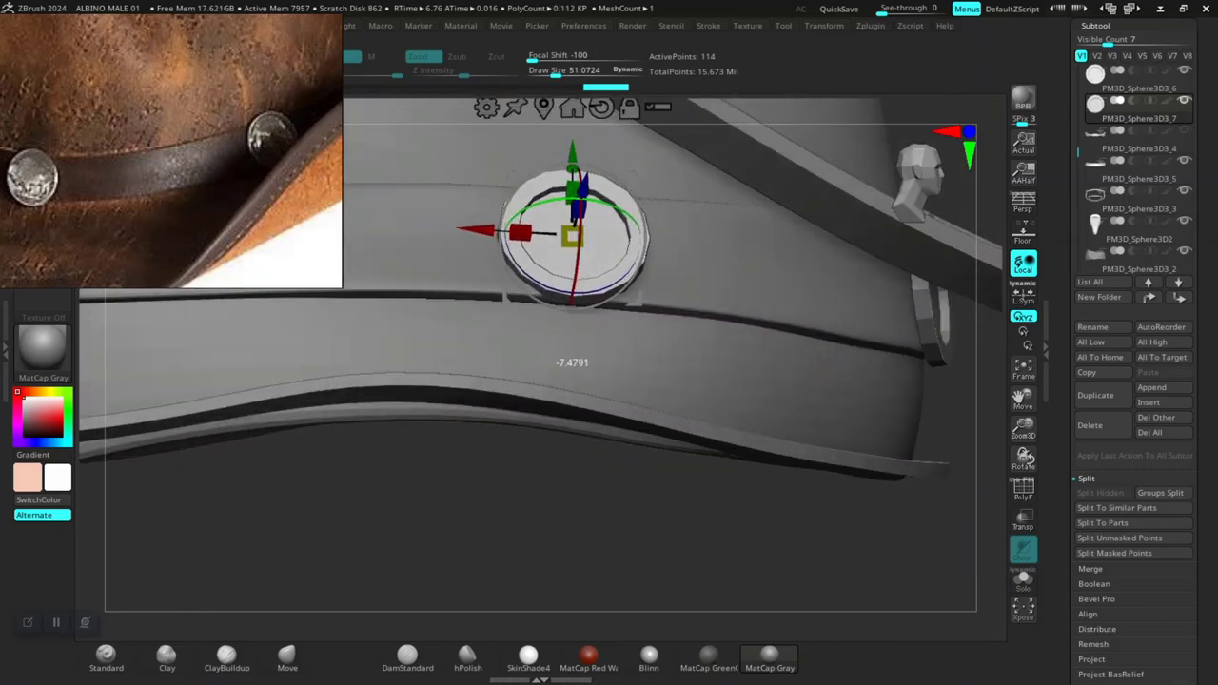
drag(714, 495, 857, 561)
drag(617, 442, 547, 386)
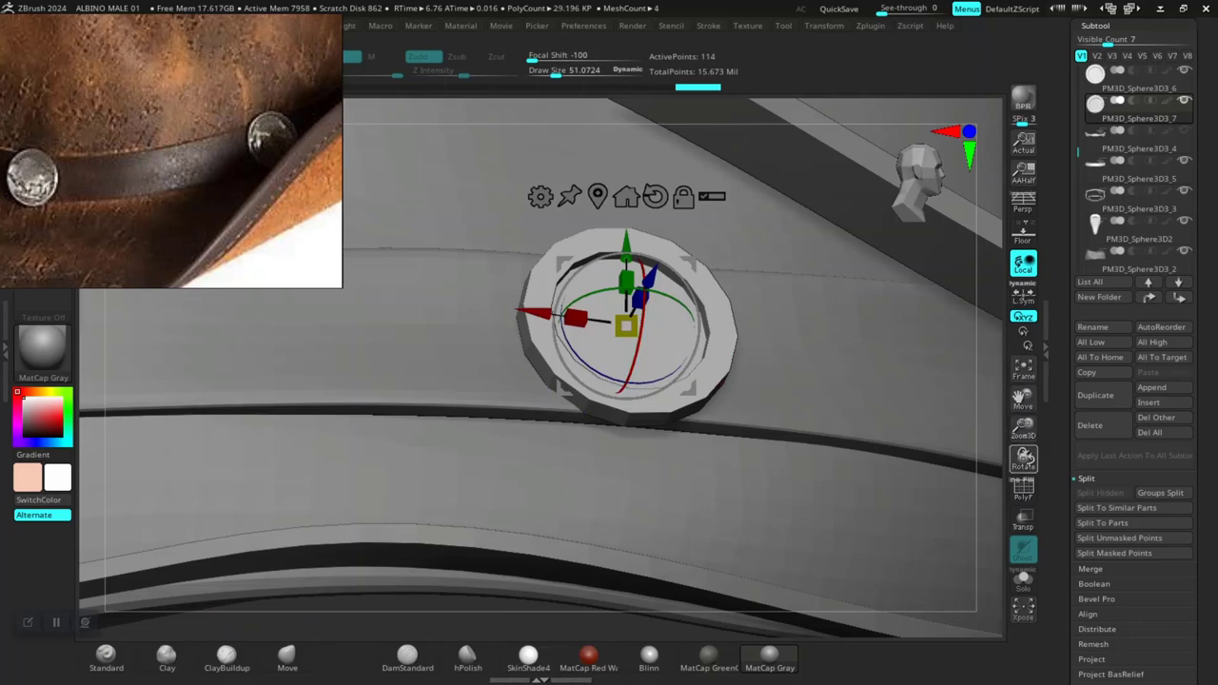
mouse_move(428, 495)
mouse_down()
mouse_move(495, 457)
mouse_move(571, 495)
mouse_up()
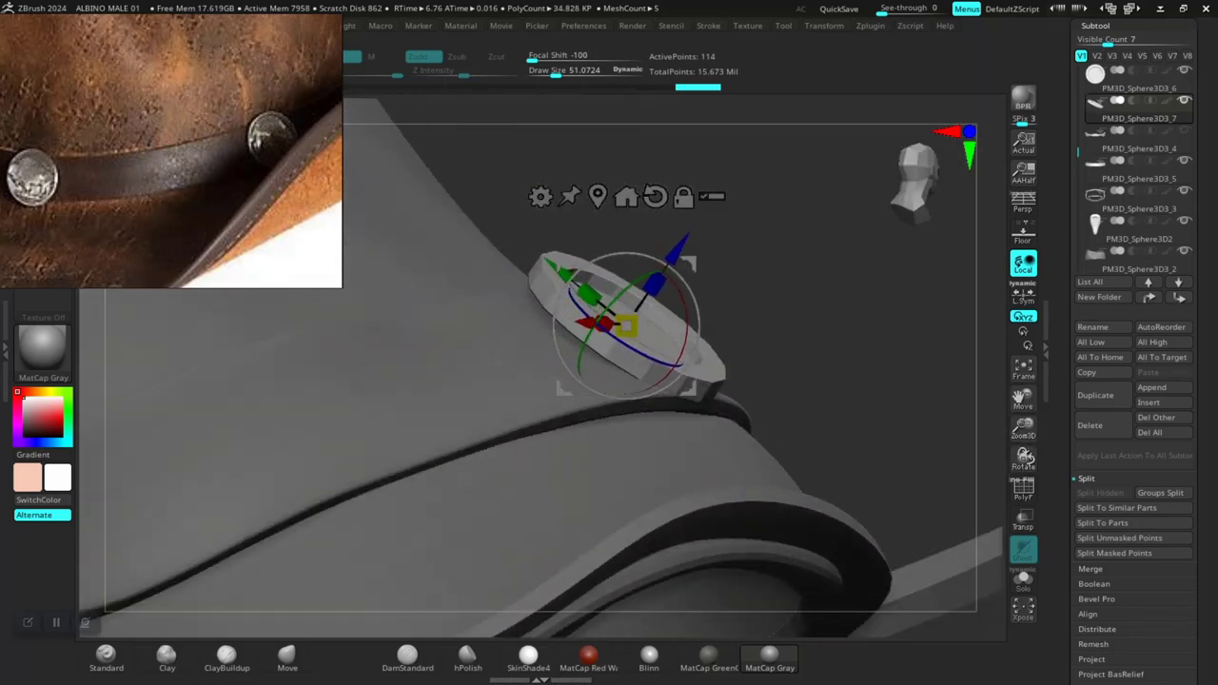
drag(429, 495, 495, 447)
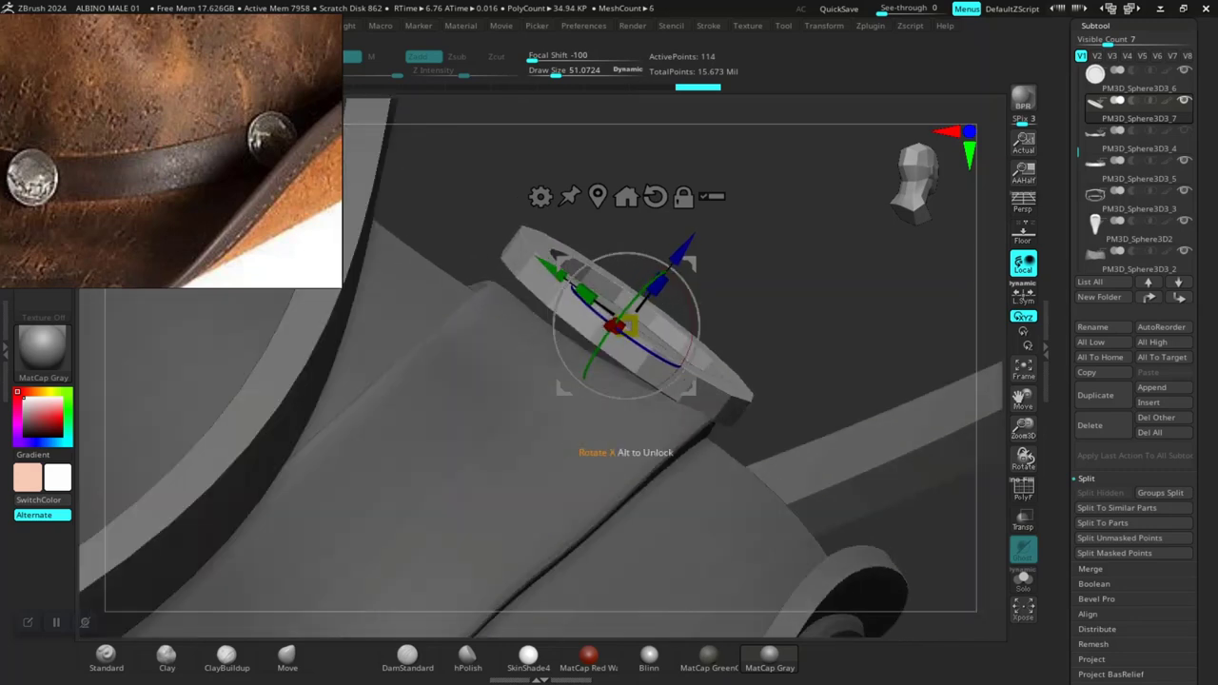
mouse_move(597, 364)
mouse_down()
mouse_move(613, 358)
mouse_move(598, 369)
mouse_move(605, 386)
mouse_up()
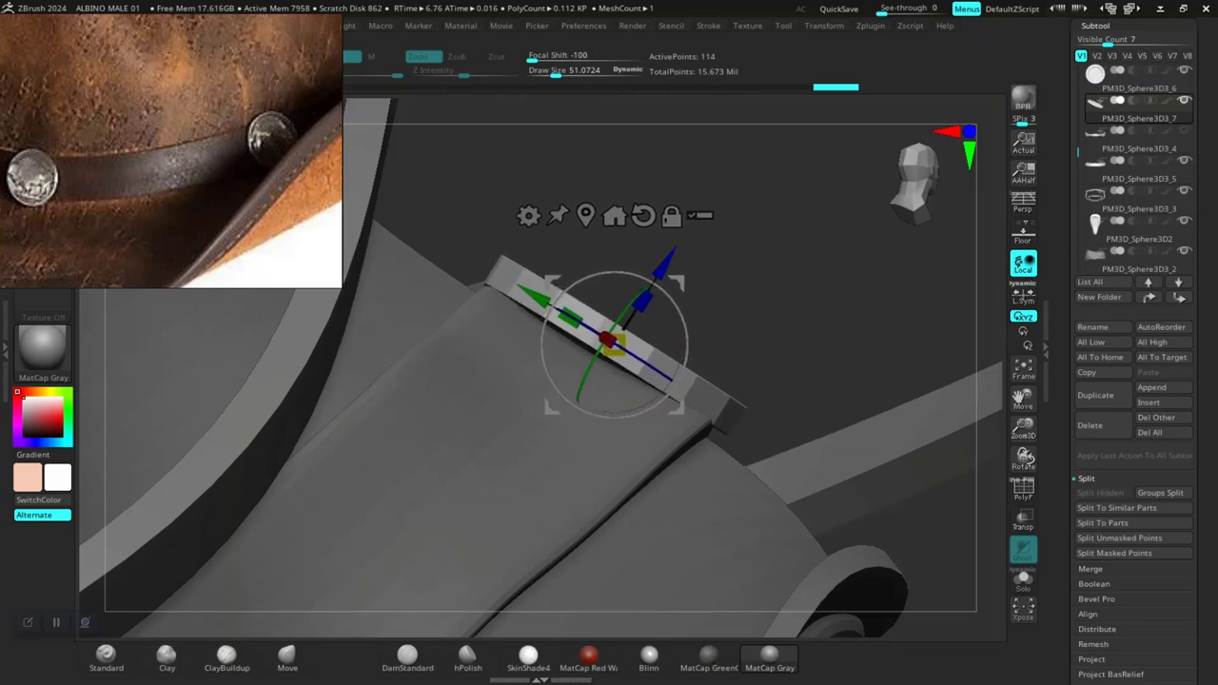
mouse_move(809, 495)
mouse_down()
mouse_move(742, 448)
mouse_move(704, 476)
mouse_move(580, 504)
mouse_up()
drag(596, 433, 590, 448)
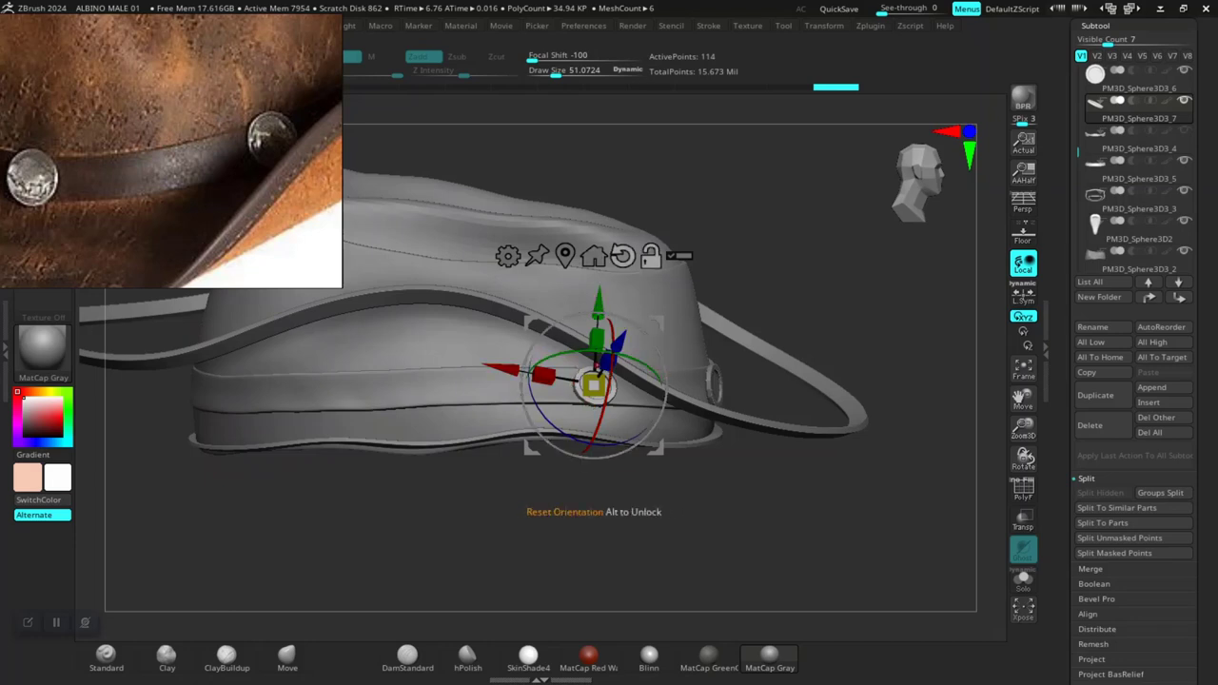
Step: Duplicate the concho with the gizmo and move the copy left and down along the band
click(623, 256)
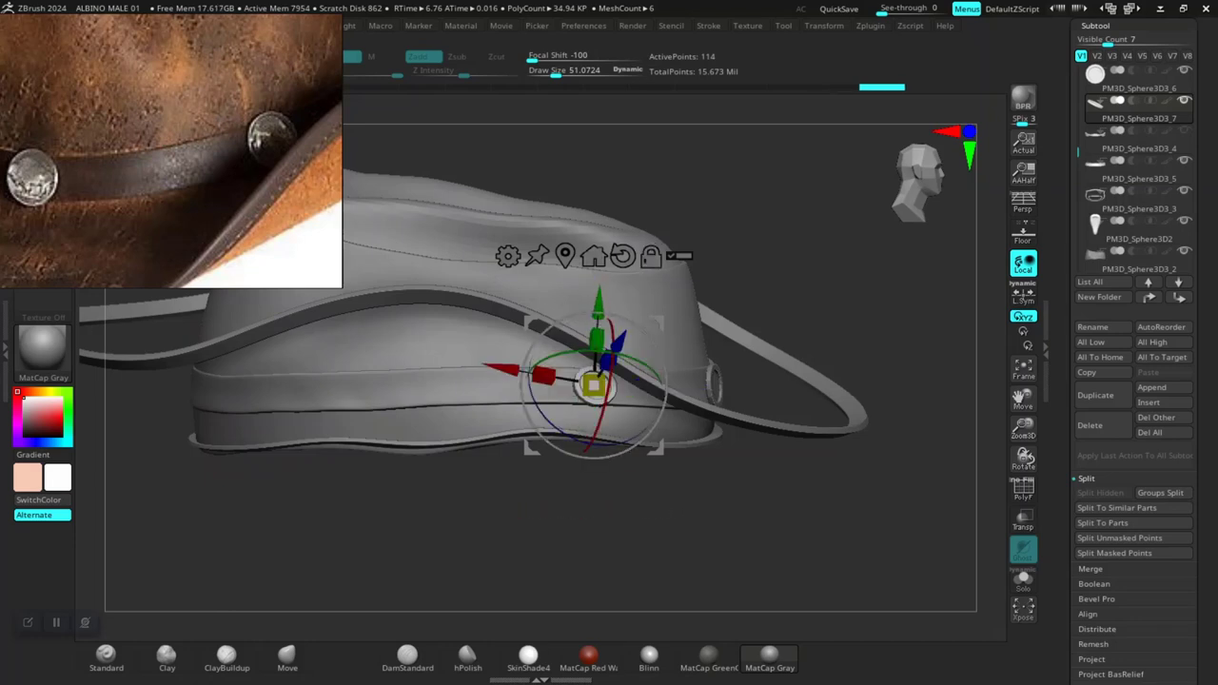
drag(552, 391, 657, 419)
ctrl+drag(592, 386, 318, 388)
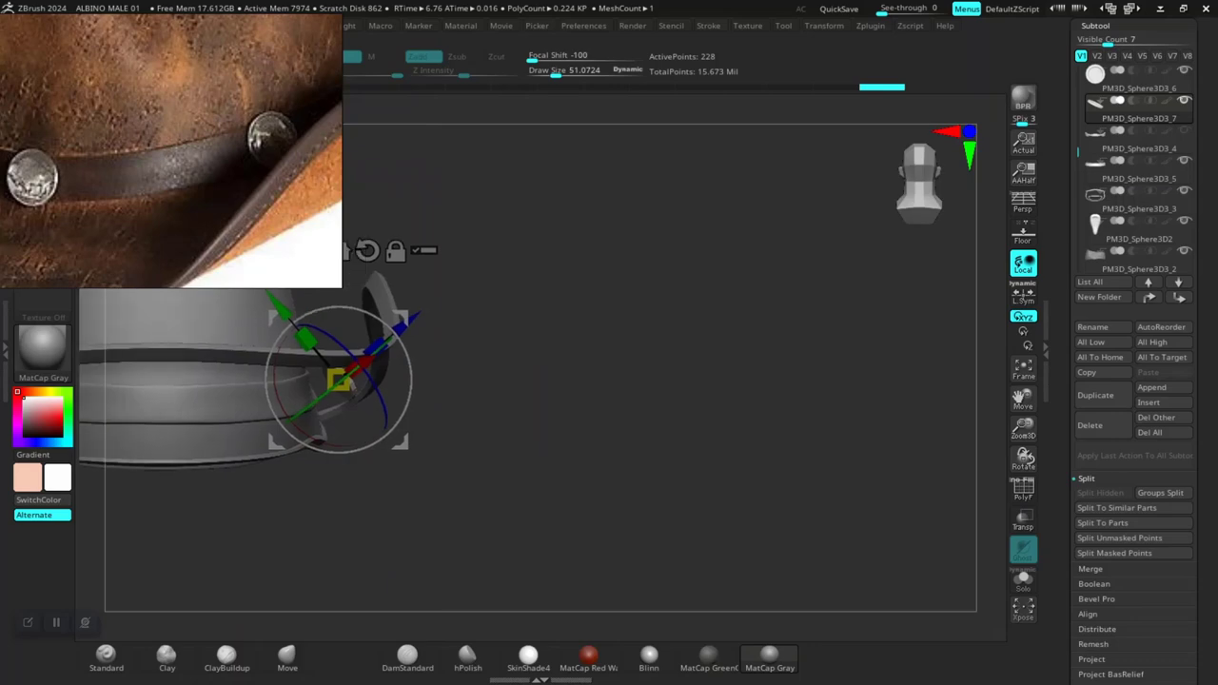
drag(459, 480, 436, 507)
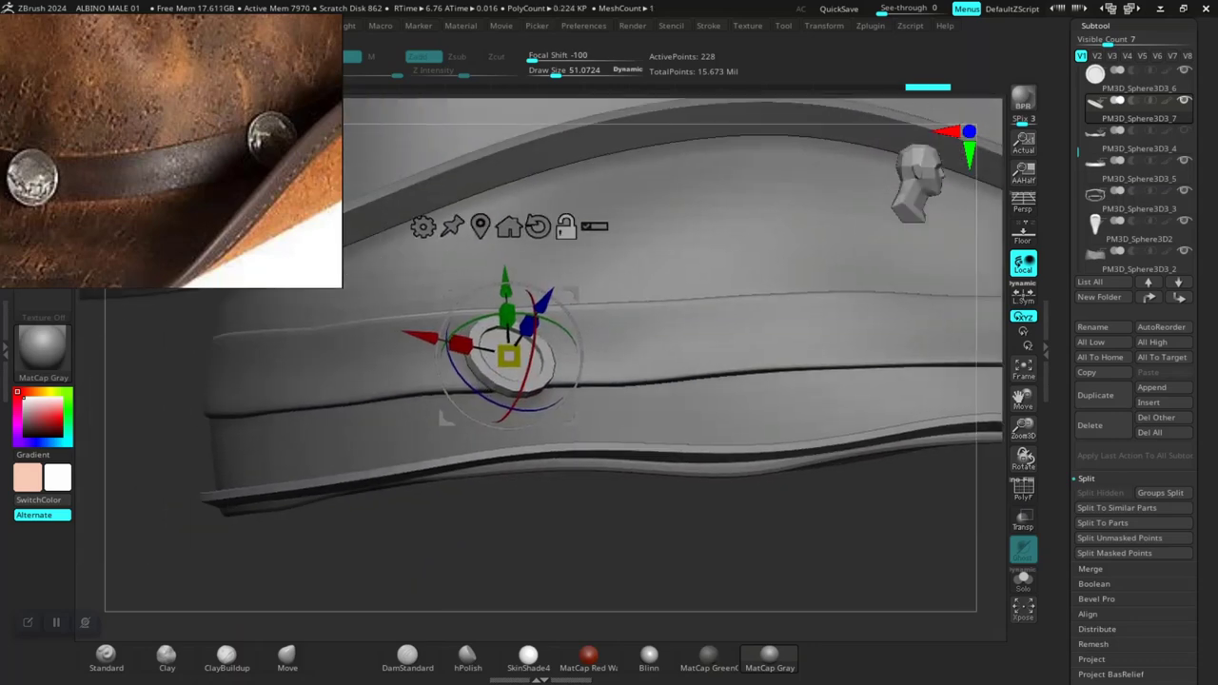
Step: Turn the copy outward, thicken it, and seat it on the band beside the first concho
drag(562, 328, 533, 324)
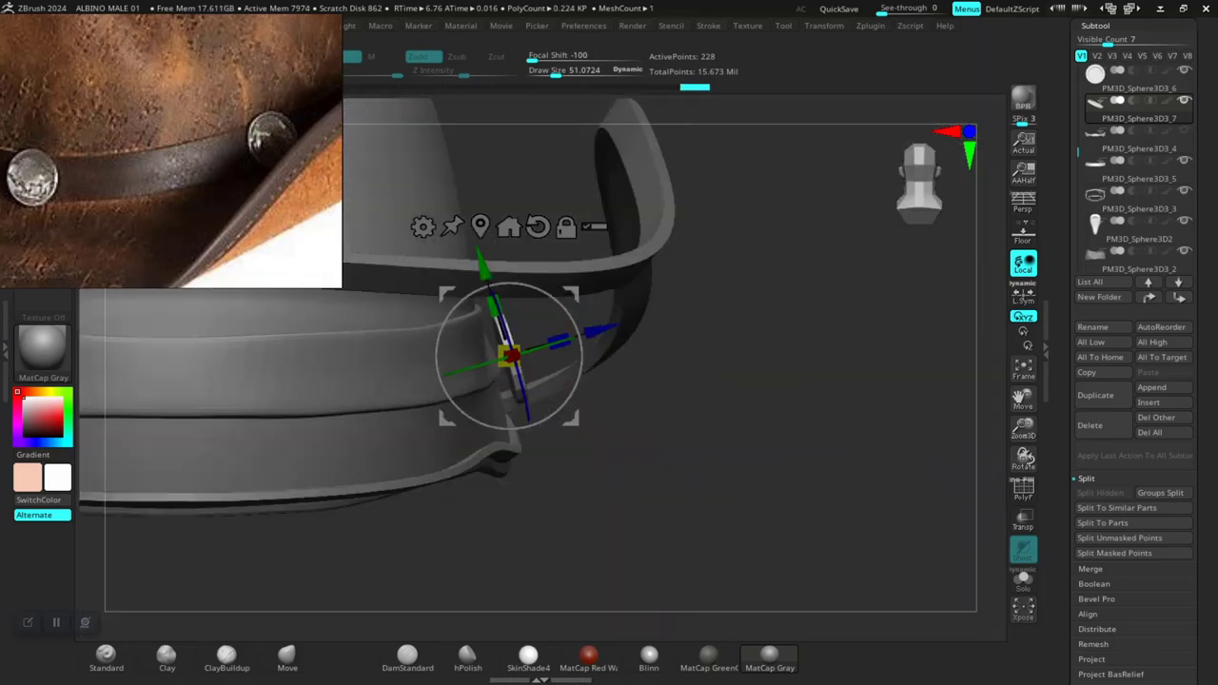
drag(559, 341, 566, 338)
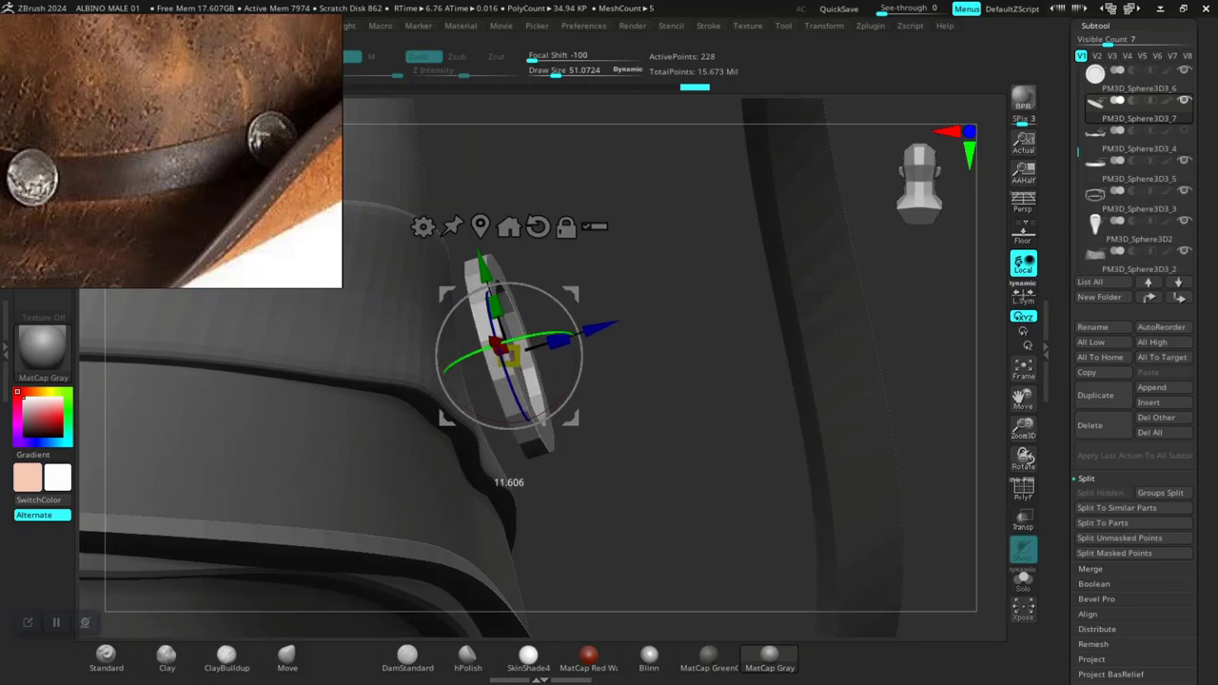
drag(489, 468, 489, 473)
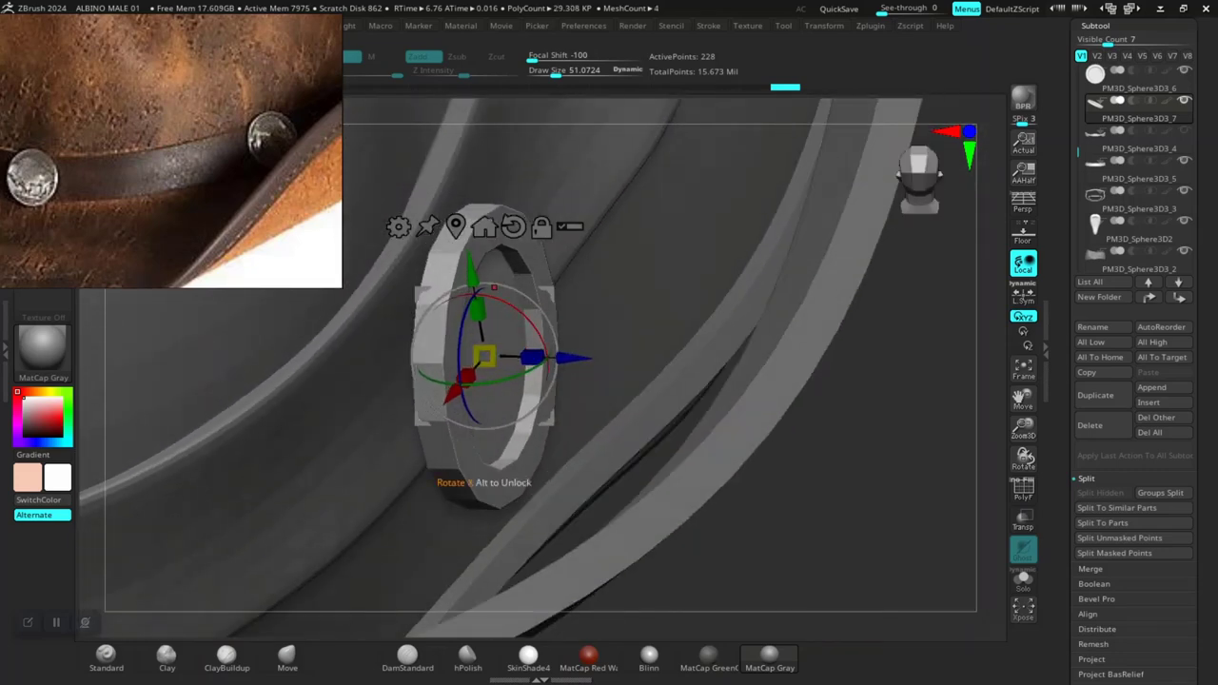
drag(484, 473, 469, 441)
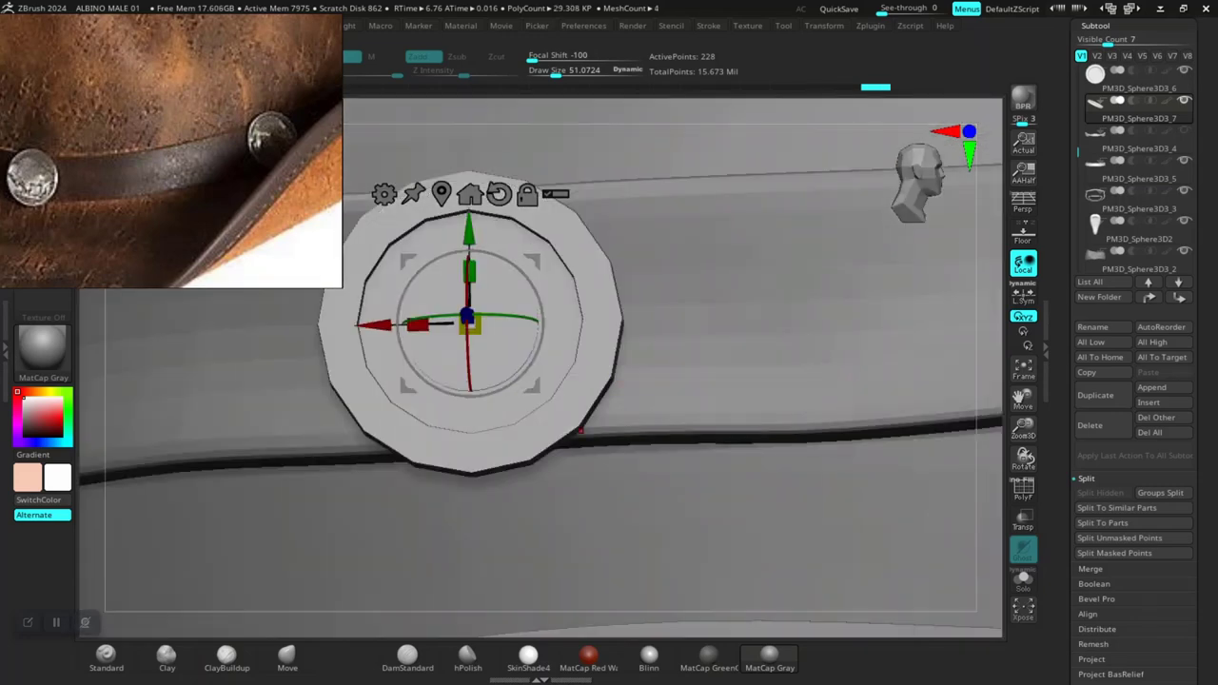
mouse_move(580, 430)
mouse_down()
mouse_move(891, 380)
mouse_move(961, 352)
mouse_up()
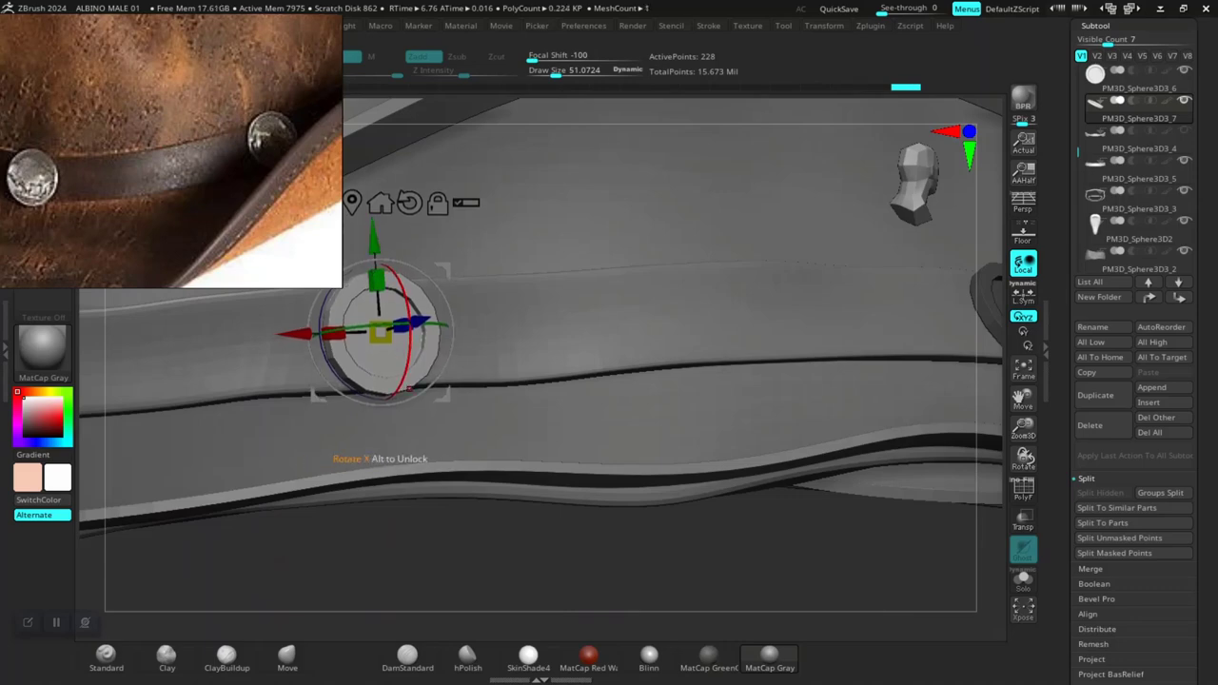
mouse_move(666, 429)
alt+mouse_down()
mouse_move(757, 385)
mouse_move(766, 495)
alt+mouse_up()
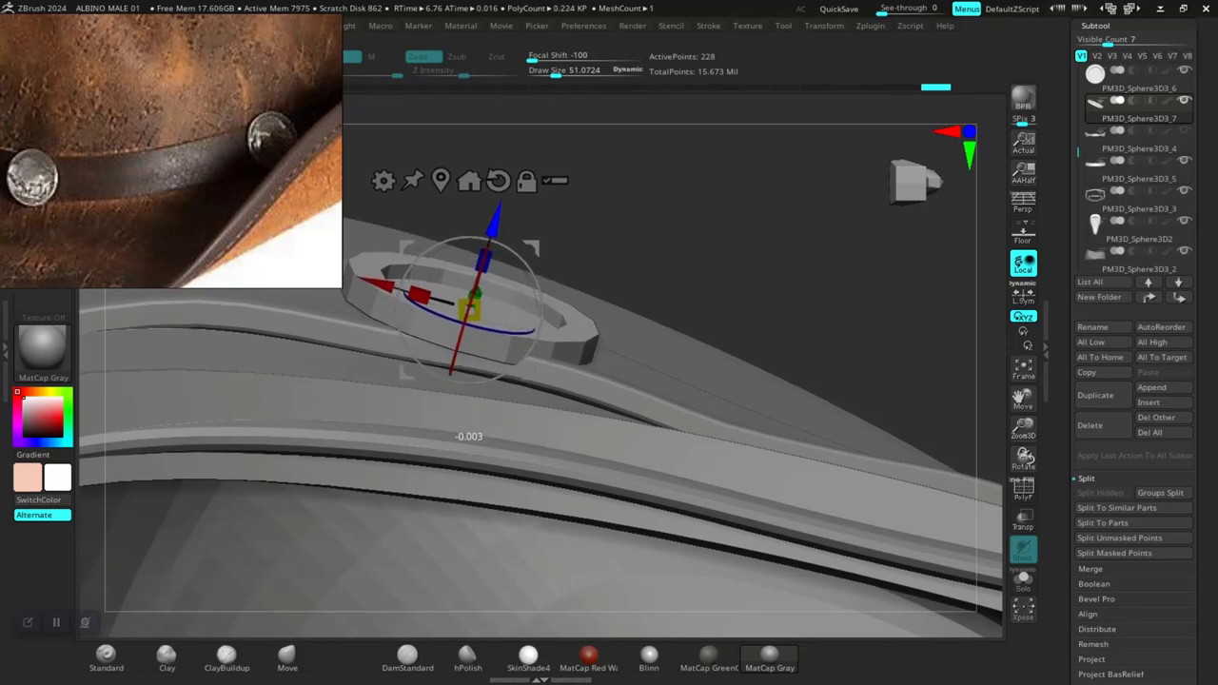
mouse_move(766, 495)
mouse_down()
mouse_move(724, 448)
mouse_move(704, 371)
mouse_up()
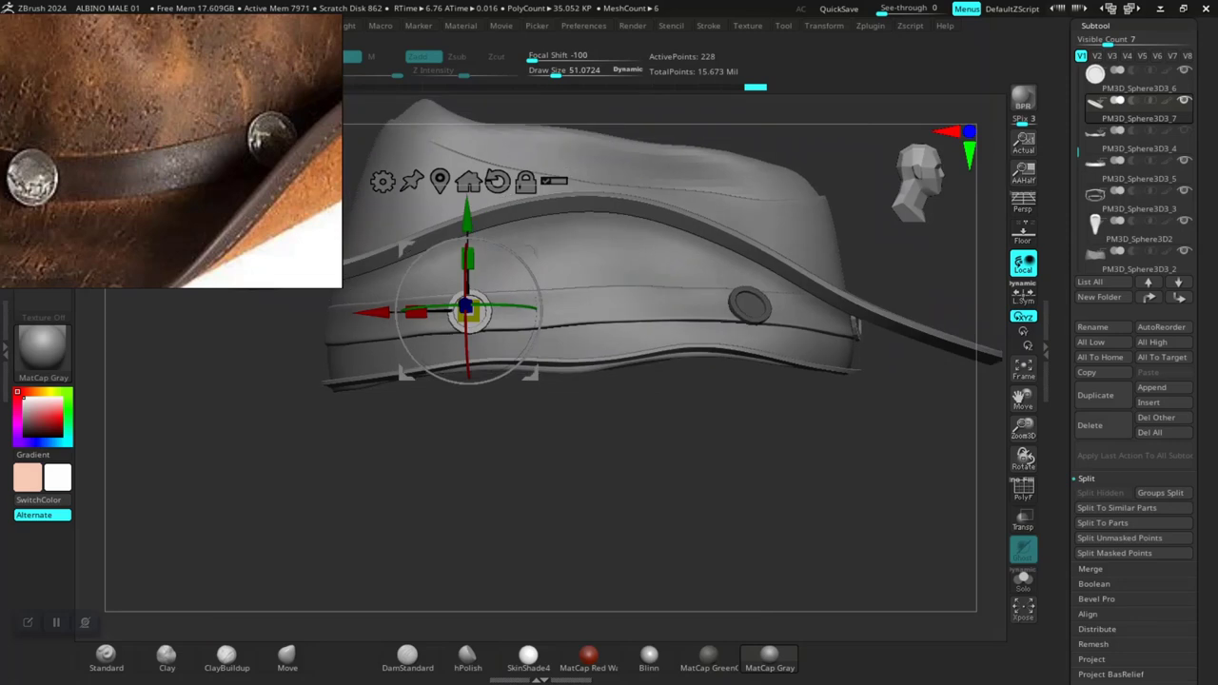
key(q)
mouse_move(544, 476)
mouse_down()
mouse_move(603, 518)
mouse_move(561, 562)
mouse_up()
Step: Reset the gizmo orientation and rotate the concho 157.5 degrees about the vertical axis
drag(562, 390, 661, 511)
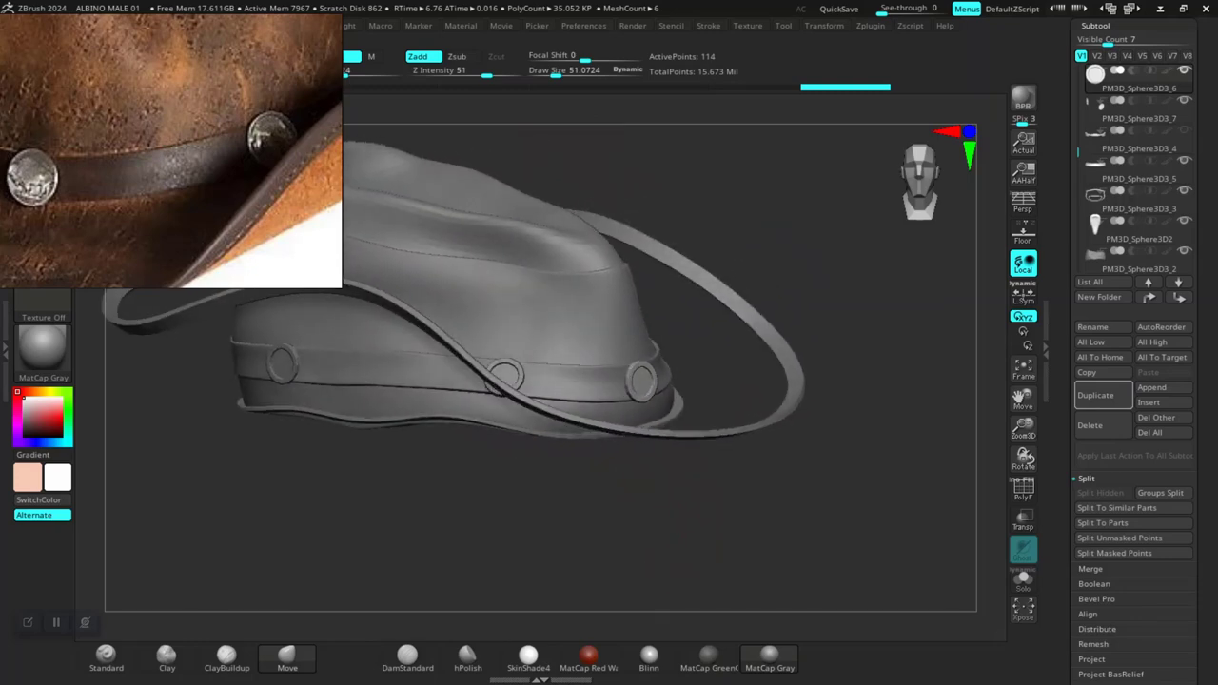
key(w)
drag(600, 388, 710, 386)
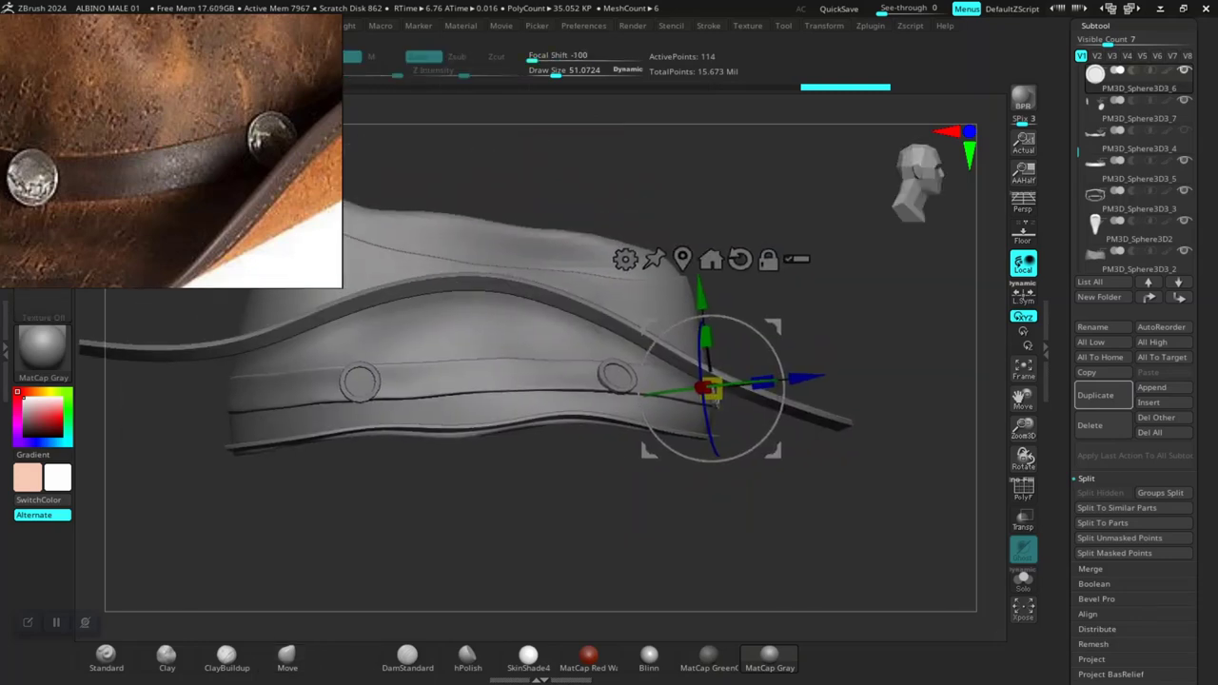
click(739, 258)
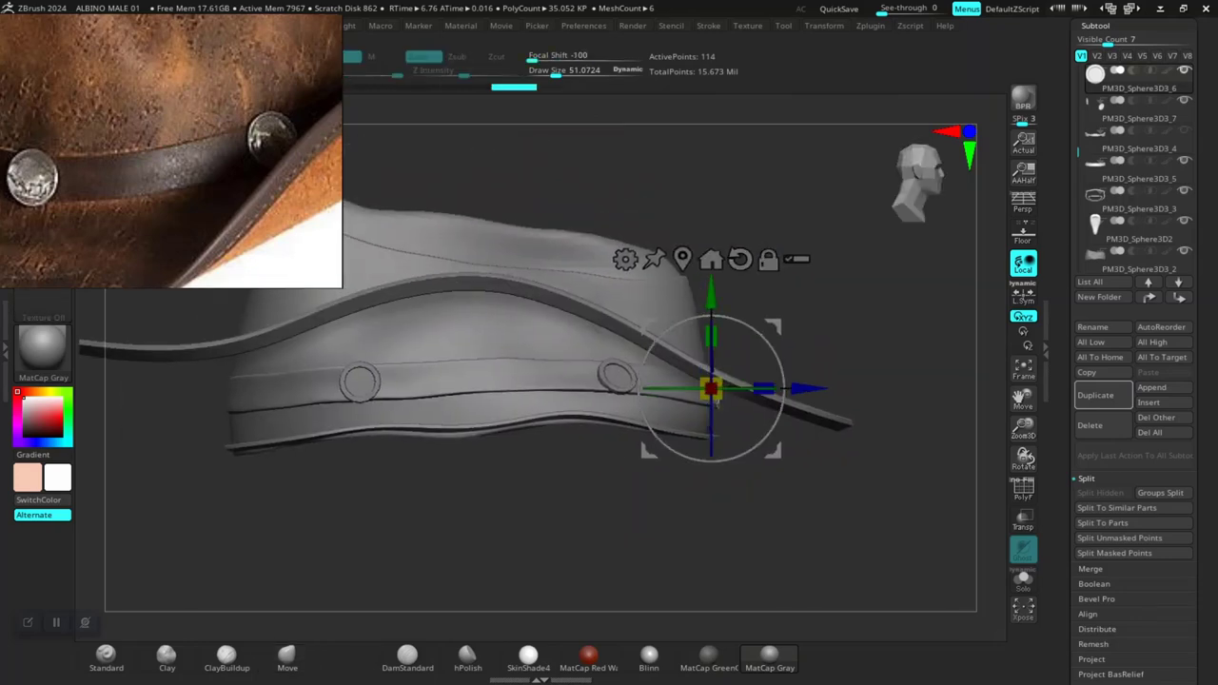
right_drag(712, 409, 709, 400)
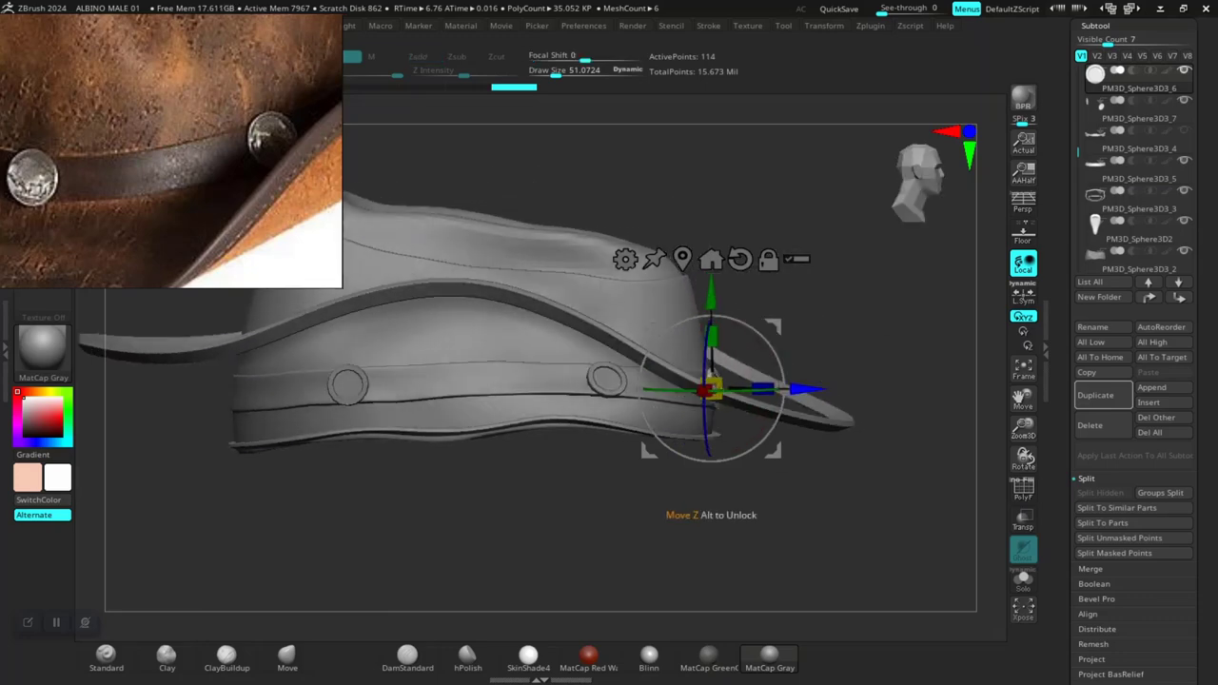
alt+drag(709, 389, 226, 387)
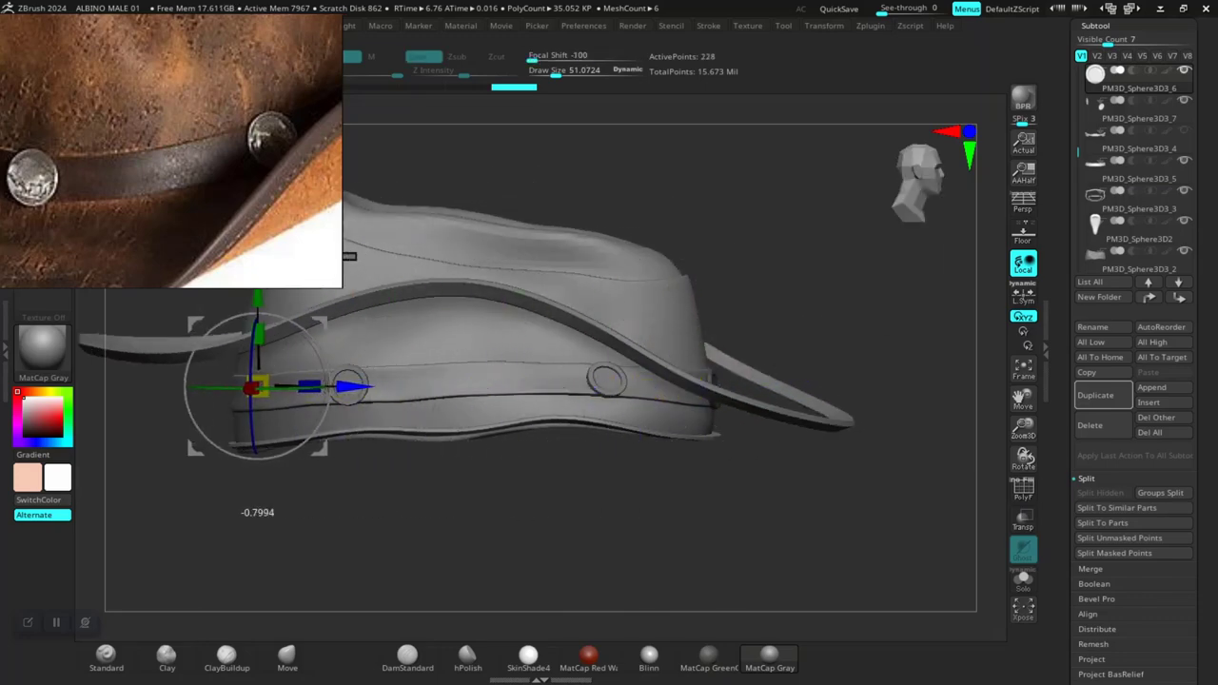
shift+right_drag(227, 387, 529, 348)
key(f)
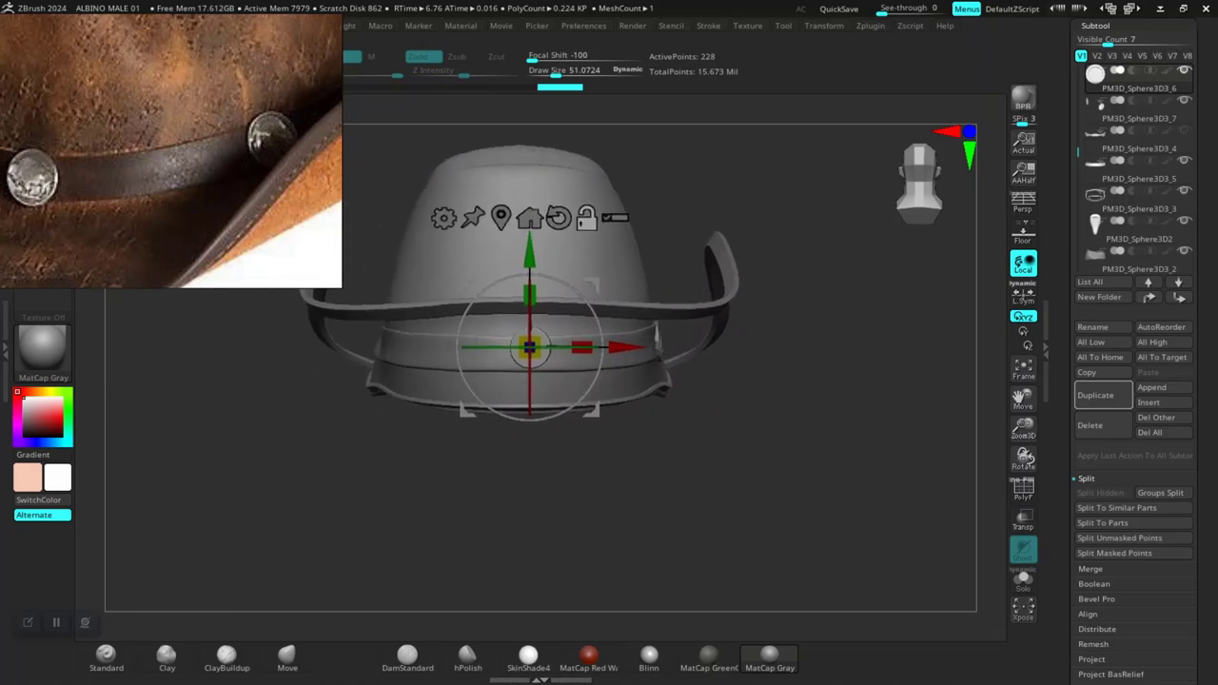
scroll(530, 347, up, 2)
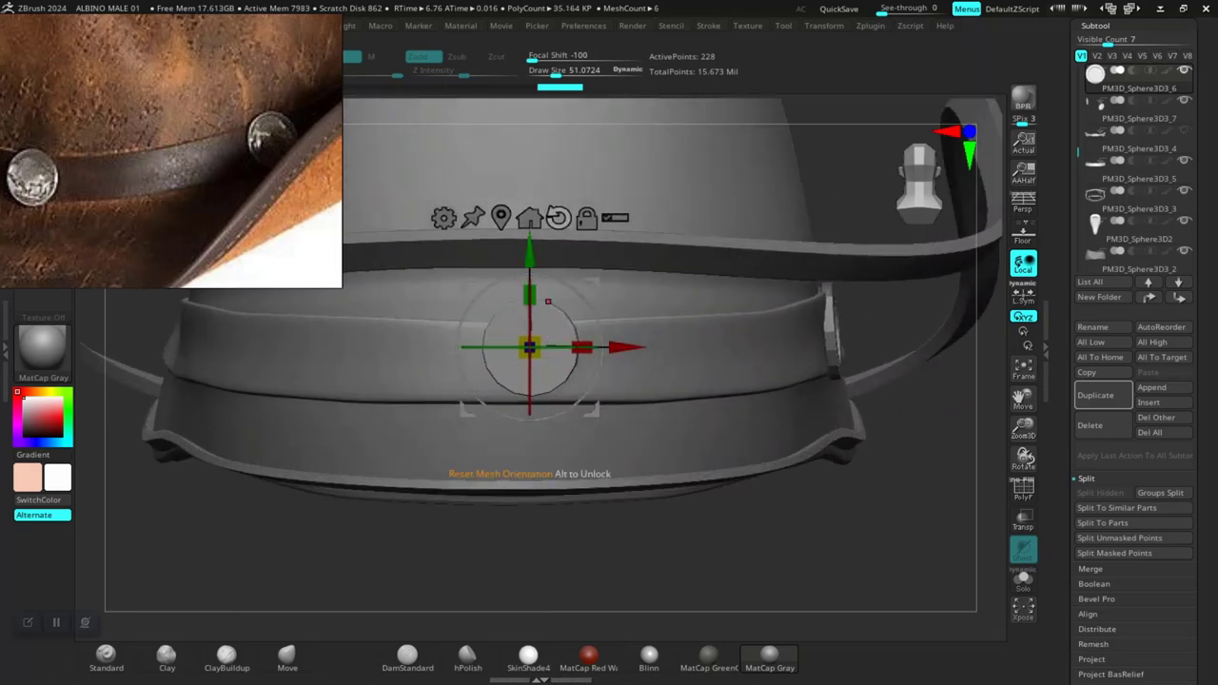
click(583, 348)
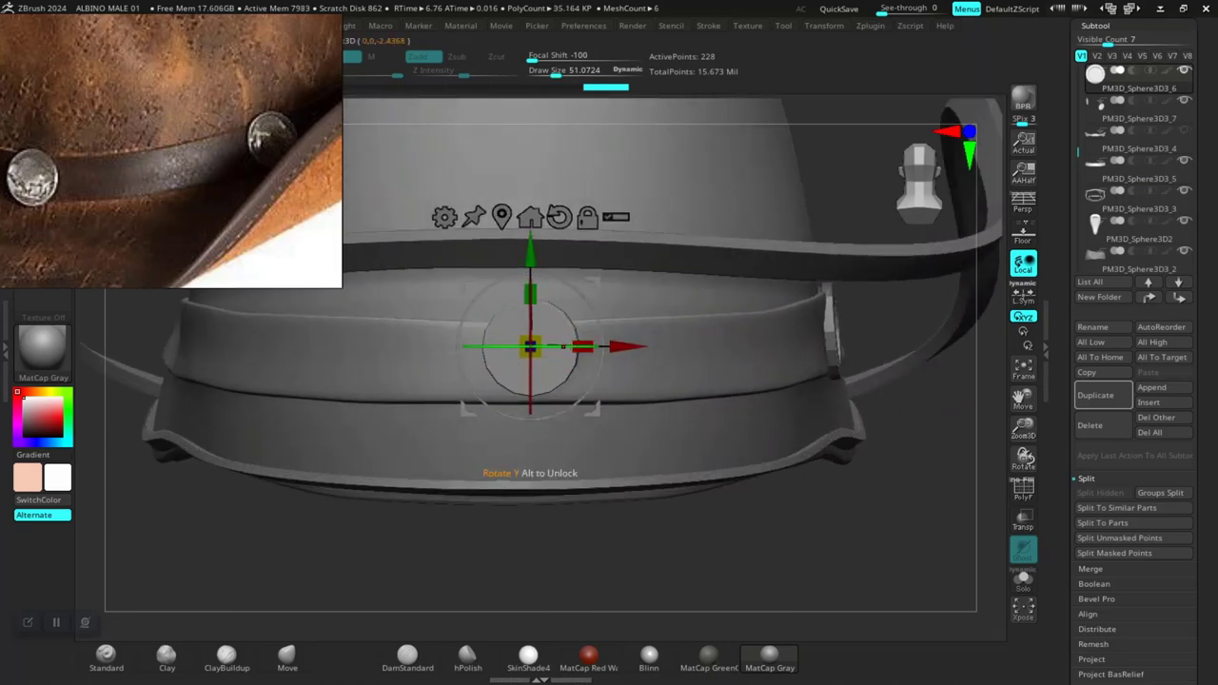
drag(582, 348, 476, 347)
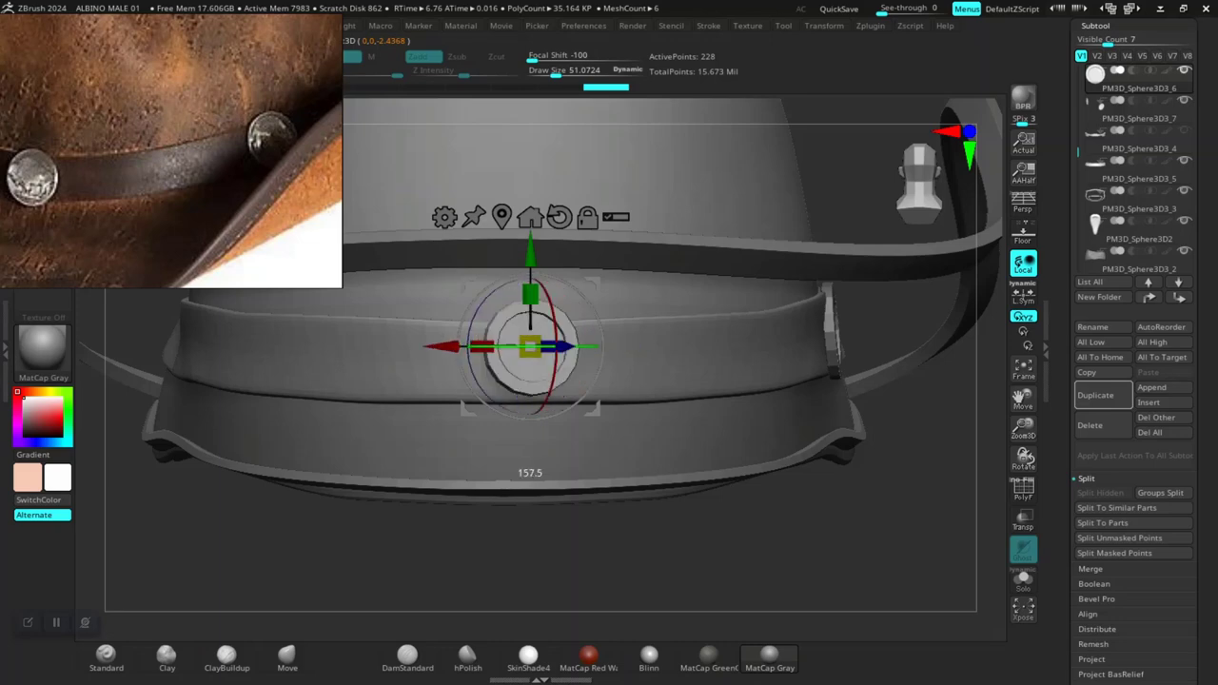
Step: Lower the concho on the band, thicken it, and tilt it to follow the band's curve
mouse_move(723, 543)
mouse_down()
mouse_move(590, 533)
mouse_move(531, 473)
mouse_up()
drag(530, 347, 552, 346)
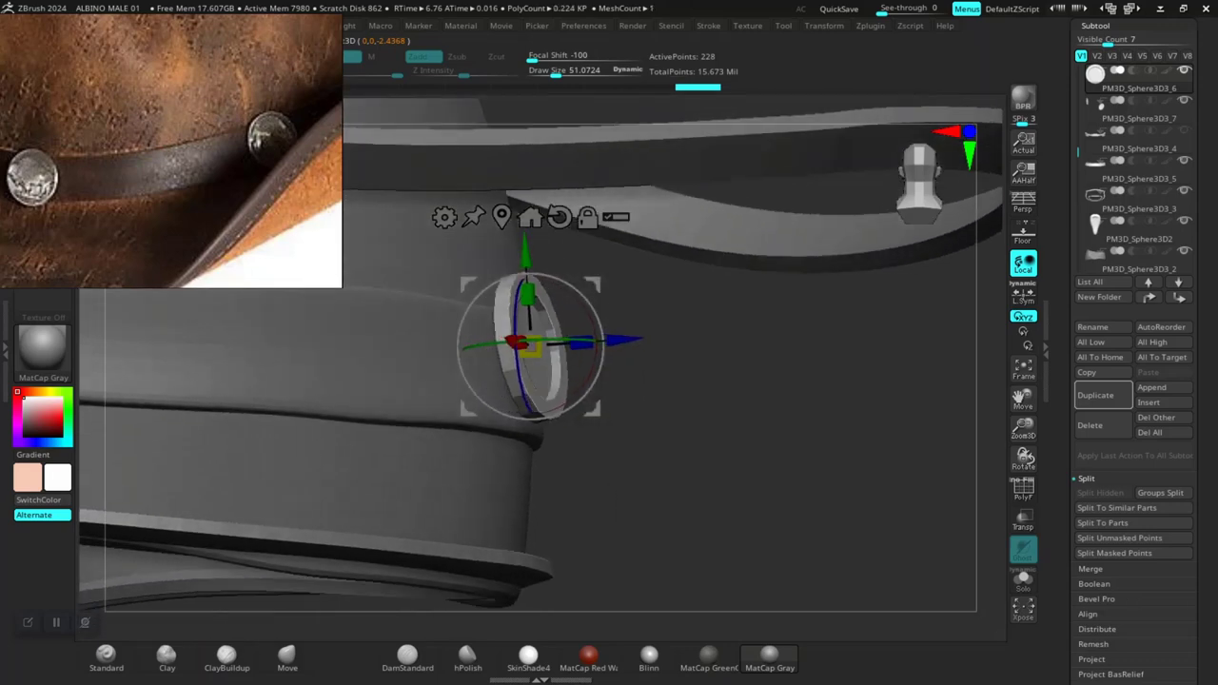
drag(723, 457, 582, 347)
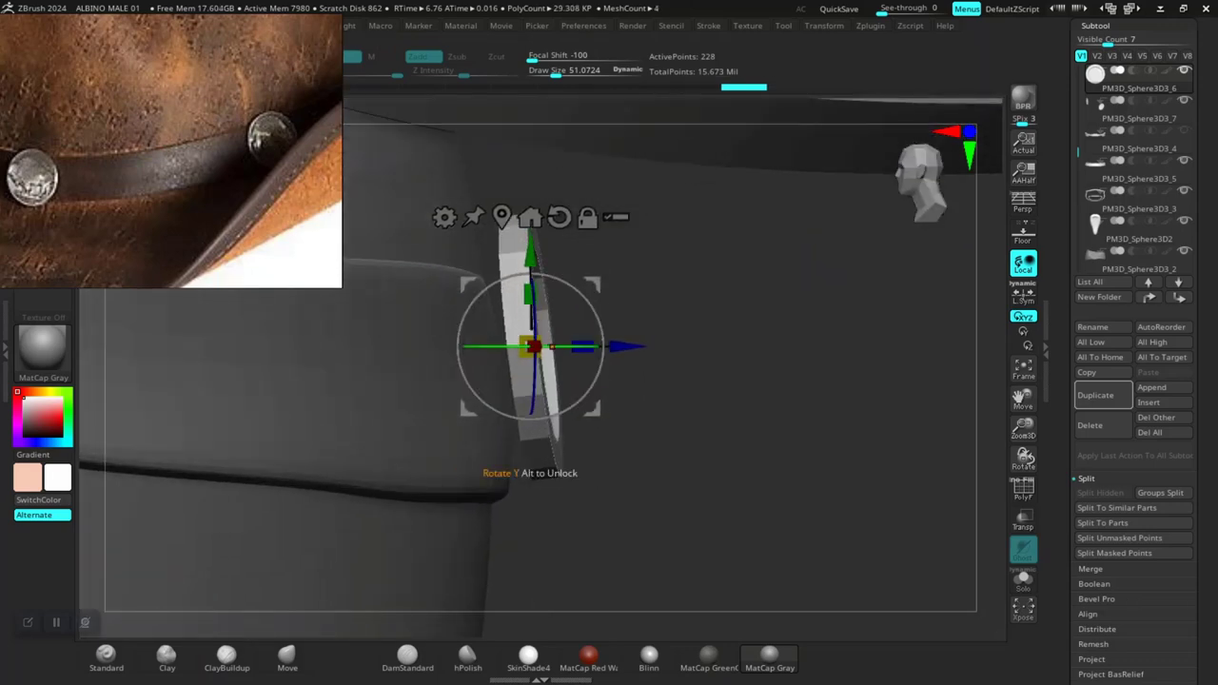
drag(530, 252, 530, 296)
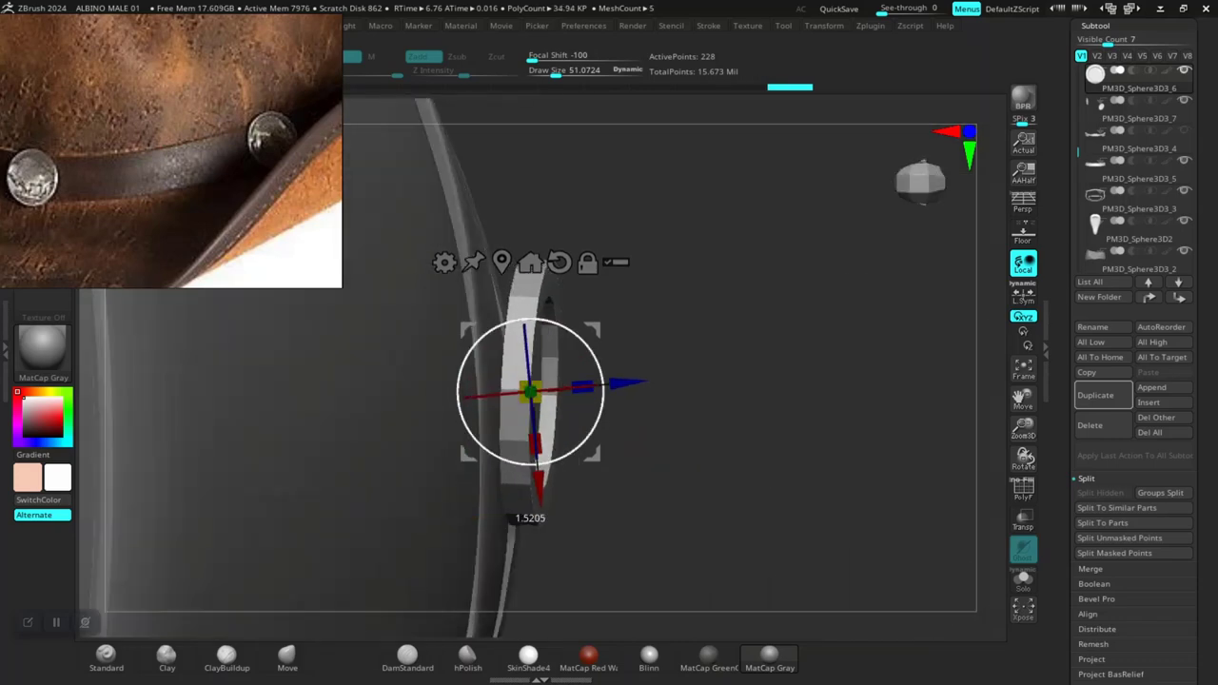
drag(535, 443, 542, 445)
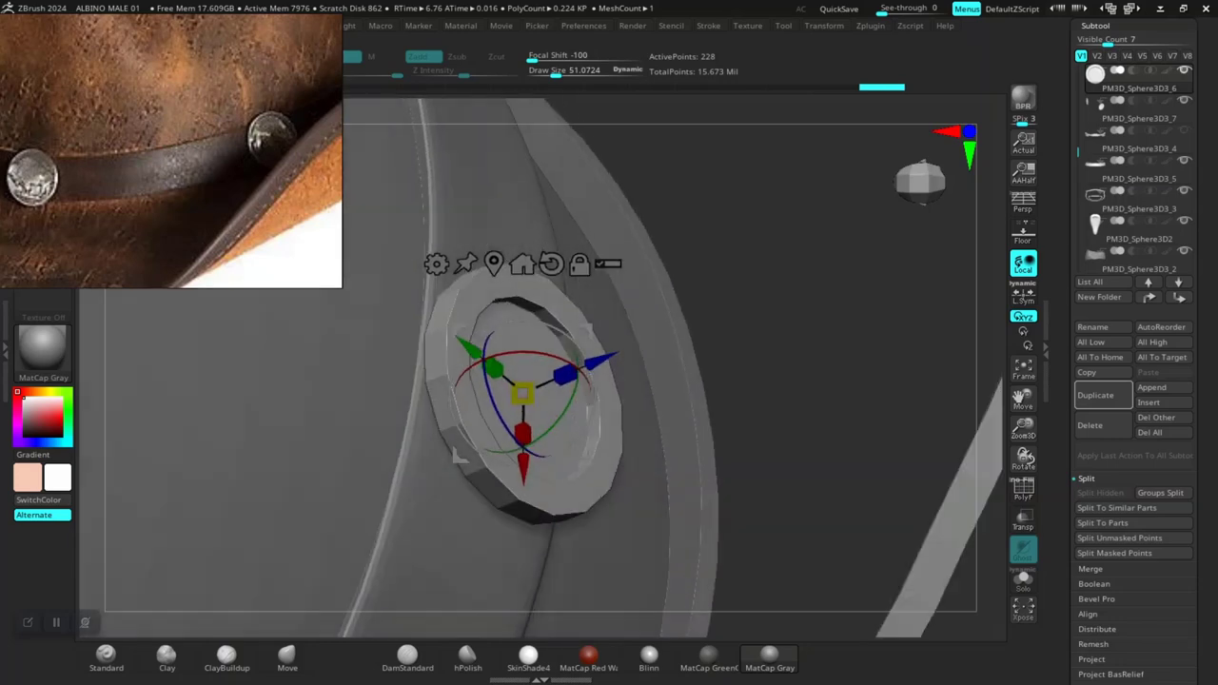
drag(762, 476, 723, 362)
drag(761, 476, 800, 399)
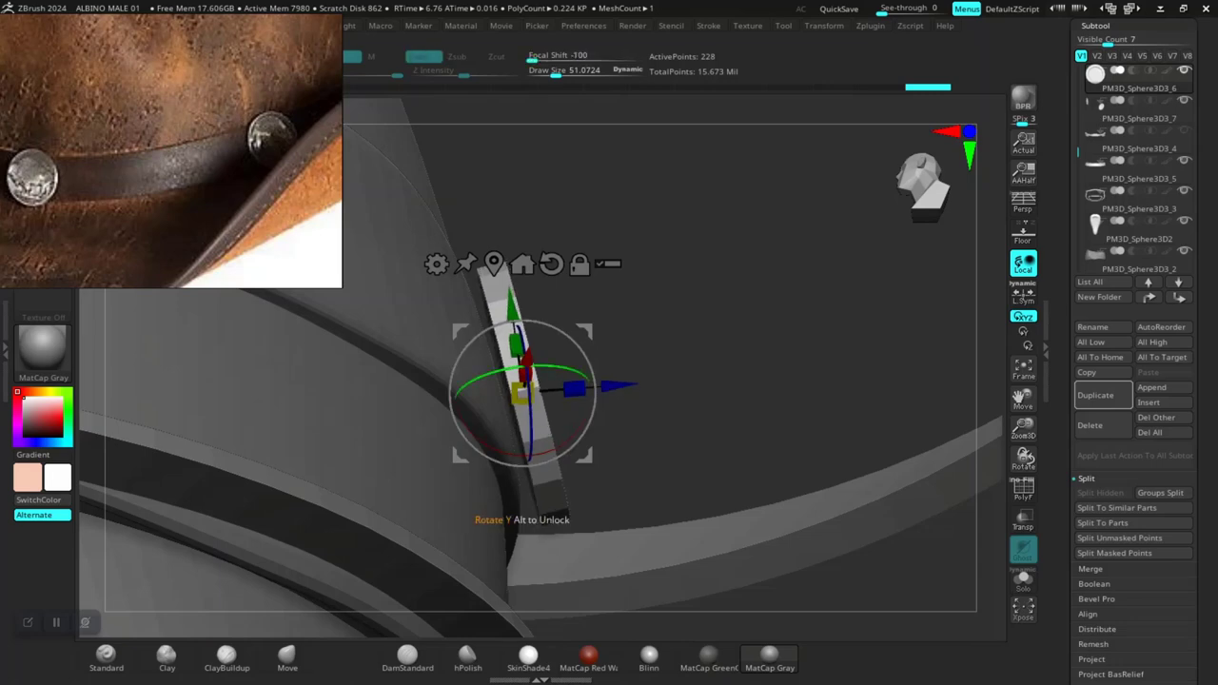
drag(521, 466, 533, 457)
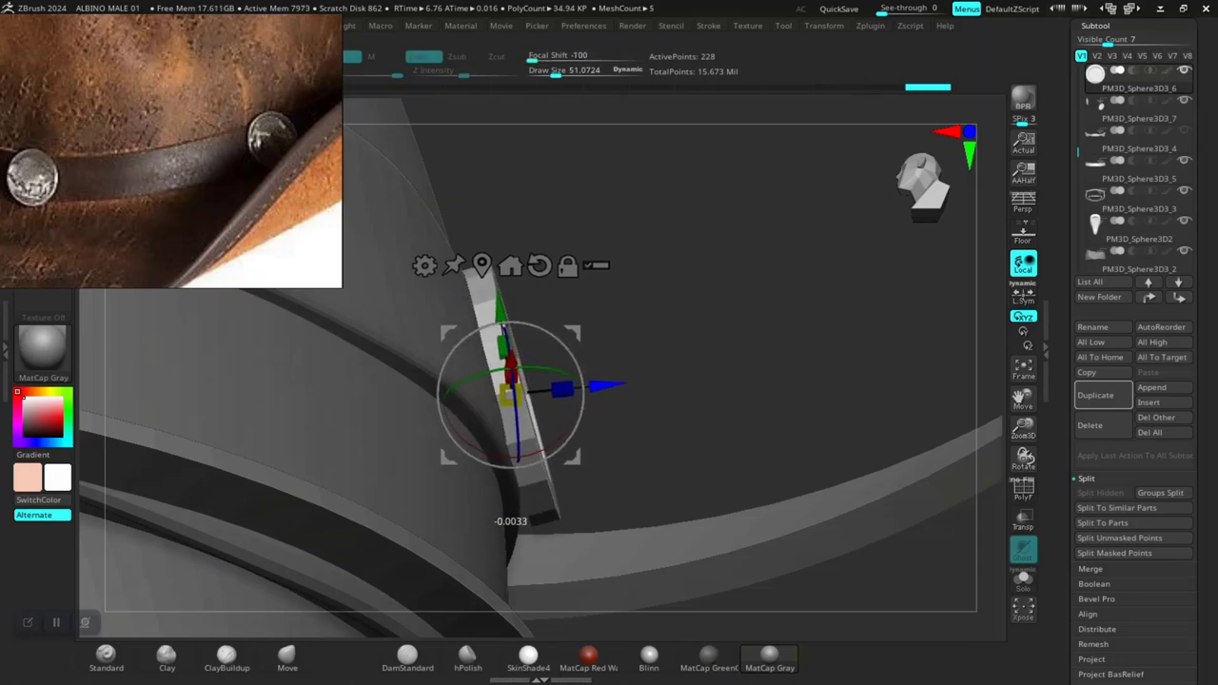
mouse_move(761, 476)
mouse_down()
mouse_move(761, 400)
mouse_move(781, 400)
mouse_move(725, 525)
mouse_move(656, 509)
mouse_move(571, 517)
mouse_move(604, 518)
mouse_up()
key(q)
mouse_move(434, 312)
mouse_down()
mouse_move(558, 571)
mouse_move(710, 575)
mouse_move(543, 438)
mouse_up()
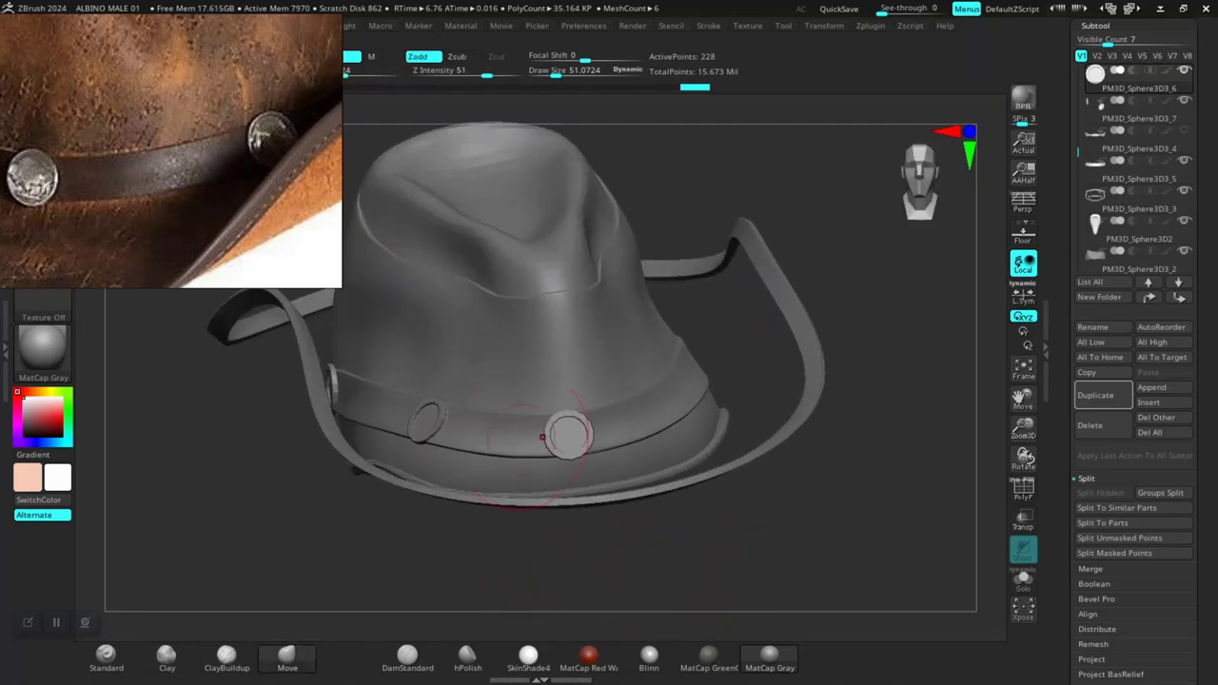
Step: Select the left concho, enable X symmetry under Modify Topology, and apply Mirror And Weld
alt+click(442, 428)
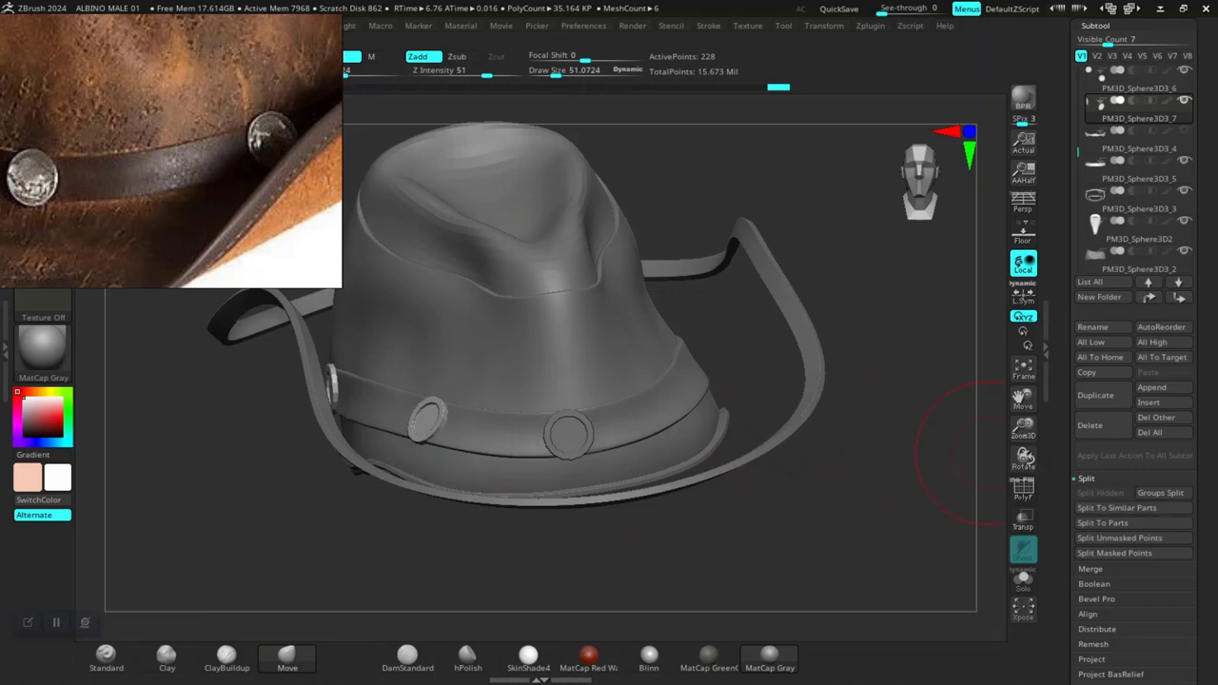
scroll(1133, 429, down, 3)
scroll(1133, 428, down, 2)
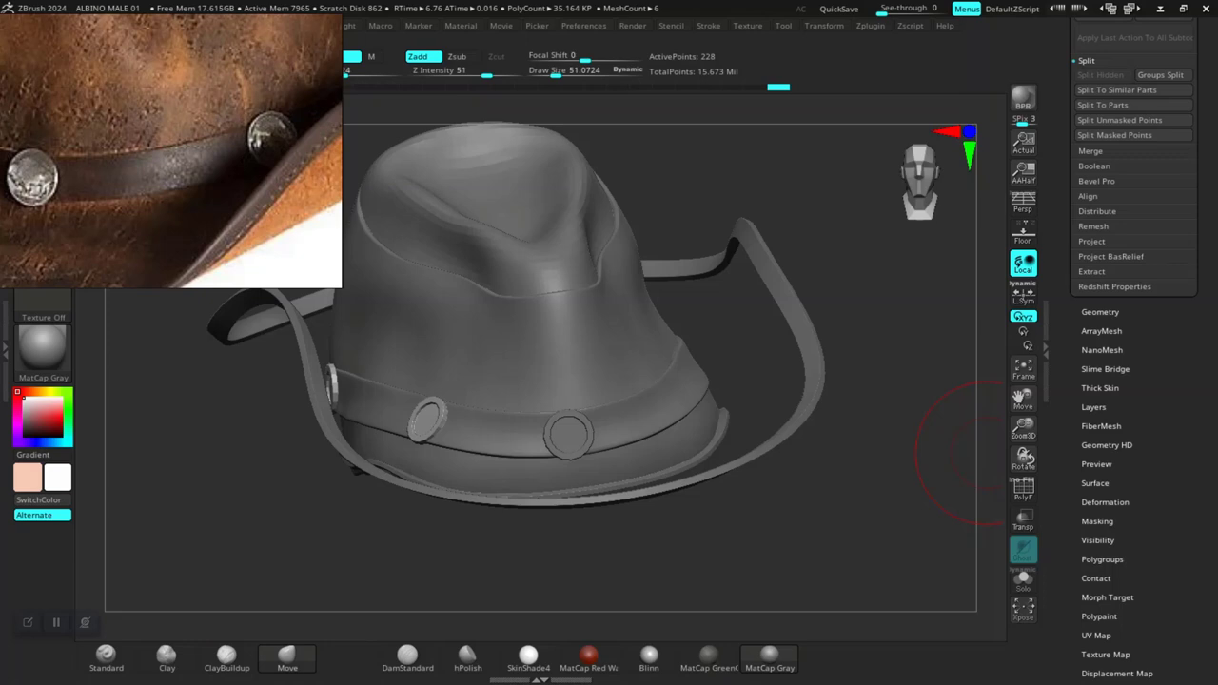
click(1100, 314)
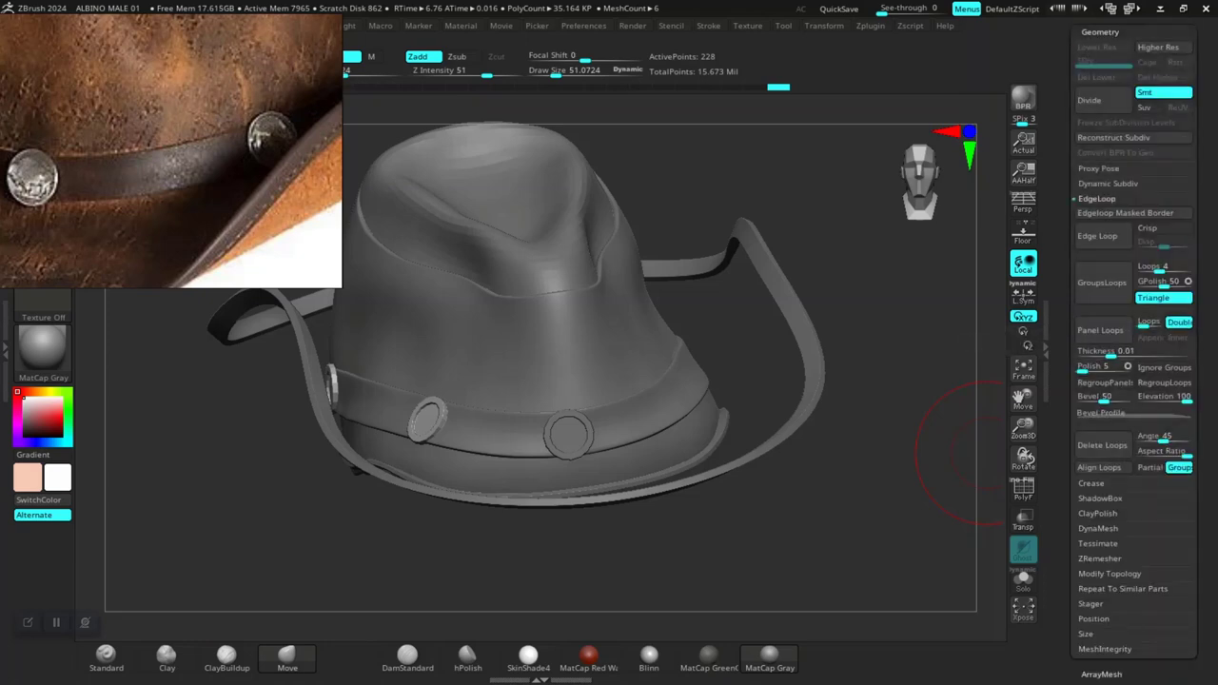
click(1109, 574)
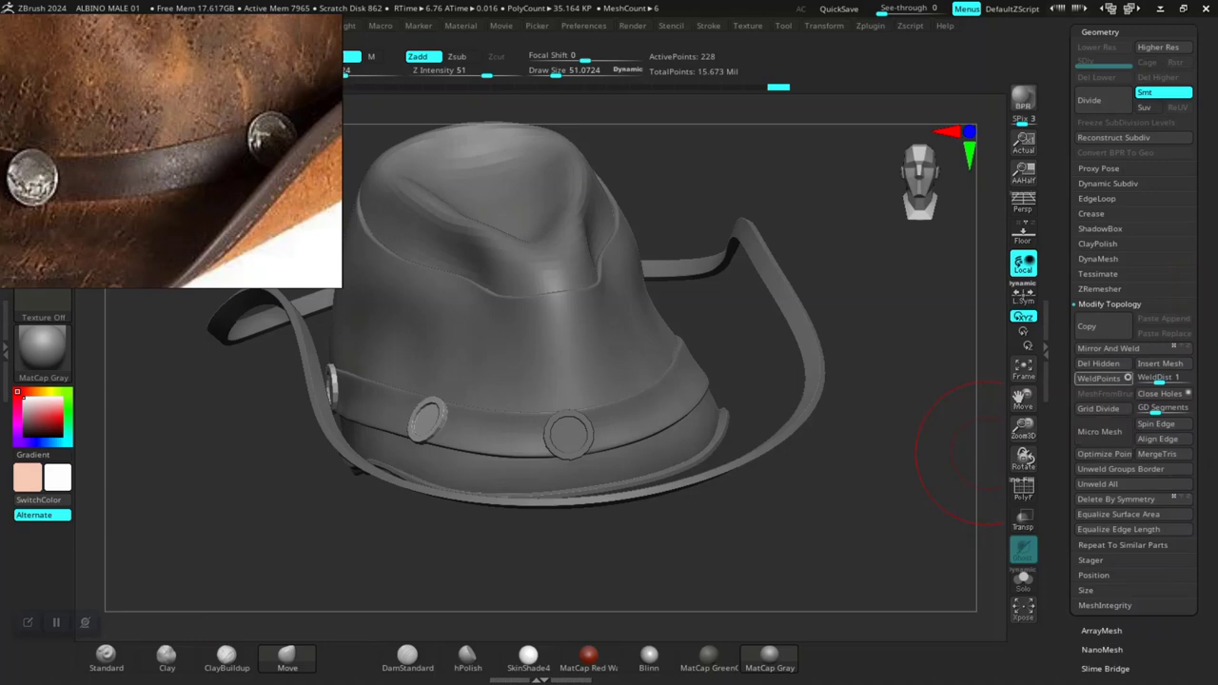
click(1023, 317)
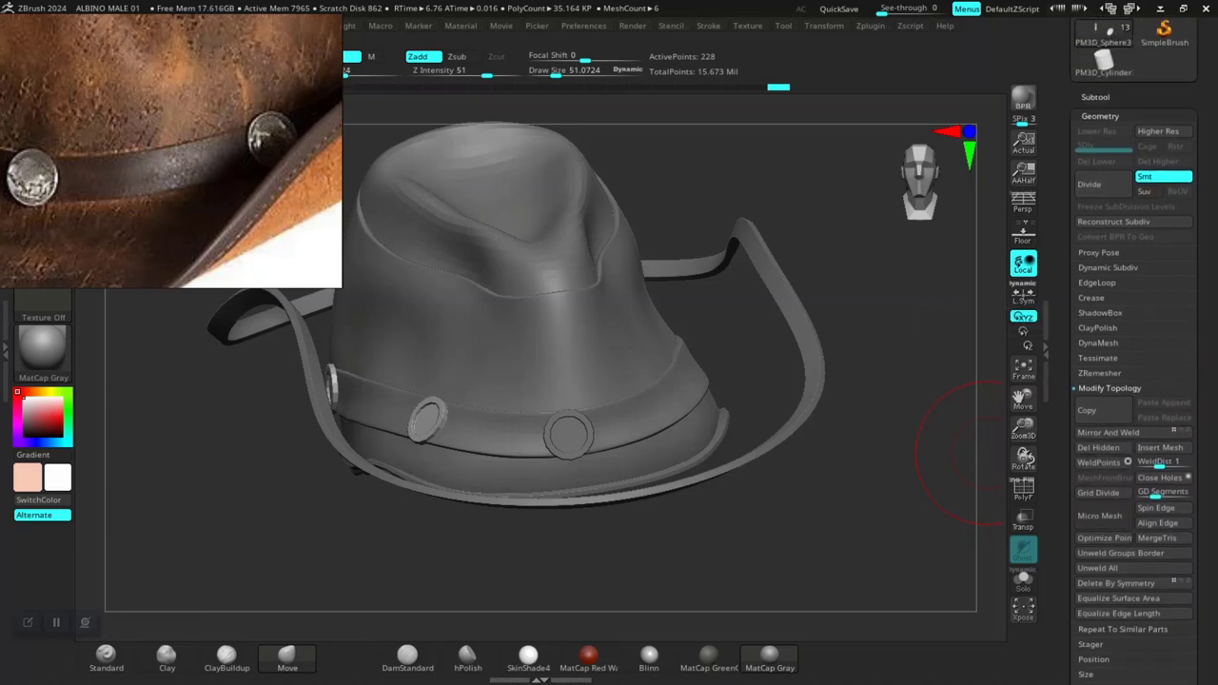
drag(870, 471, 848, 580)
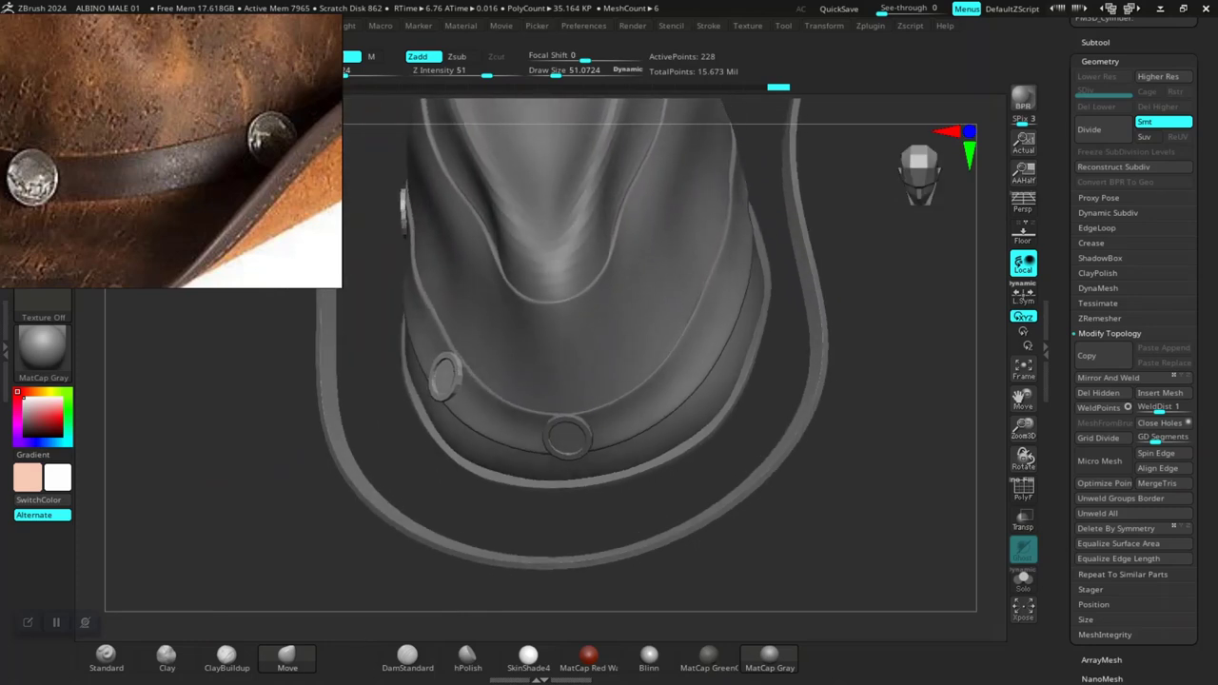
drag(847, 581, 969, 454)
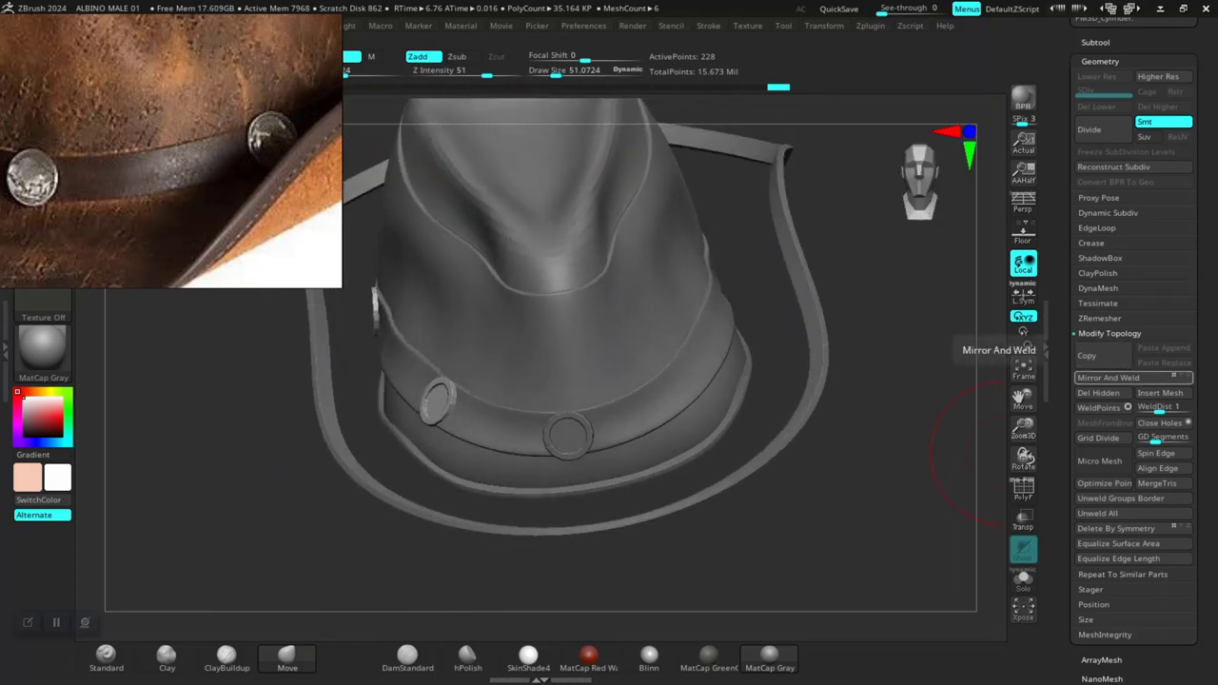
click(1108, 378)
drag(830, 486, 764, 526)
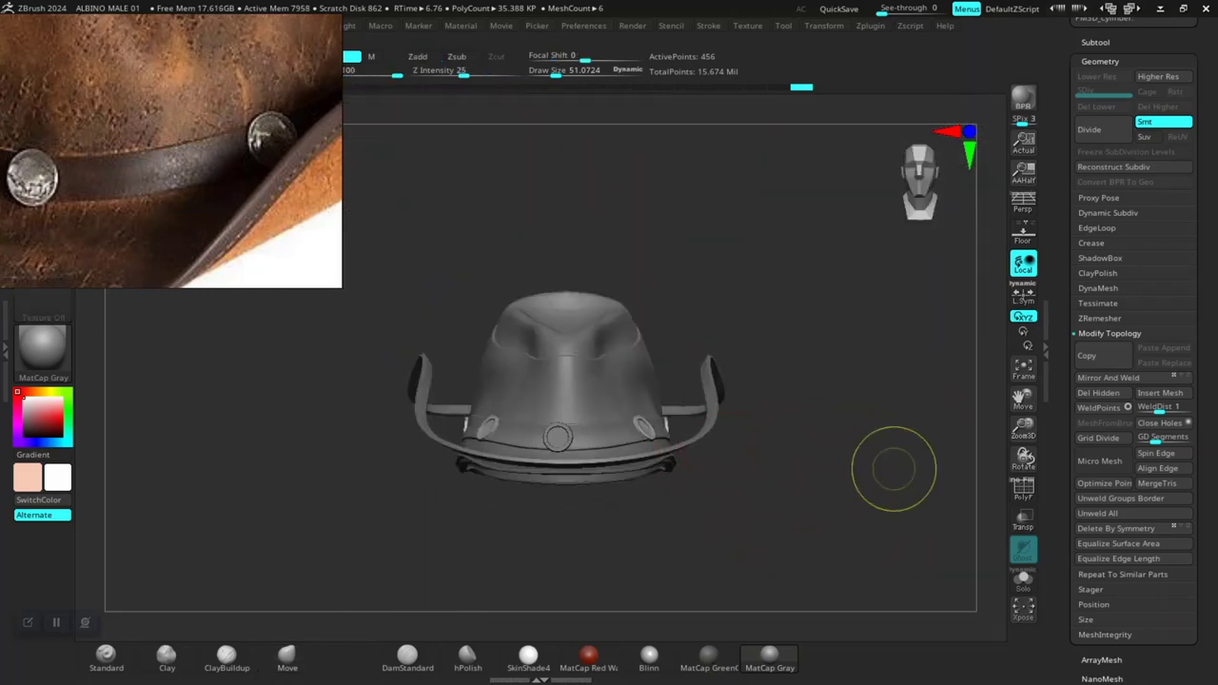
Step: Subdivide the concho rings to level 2, then inspect the crown and brim from several angles
key(d)
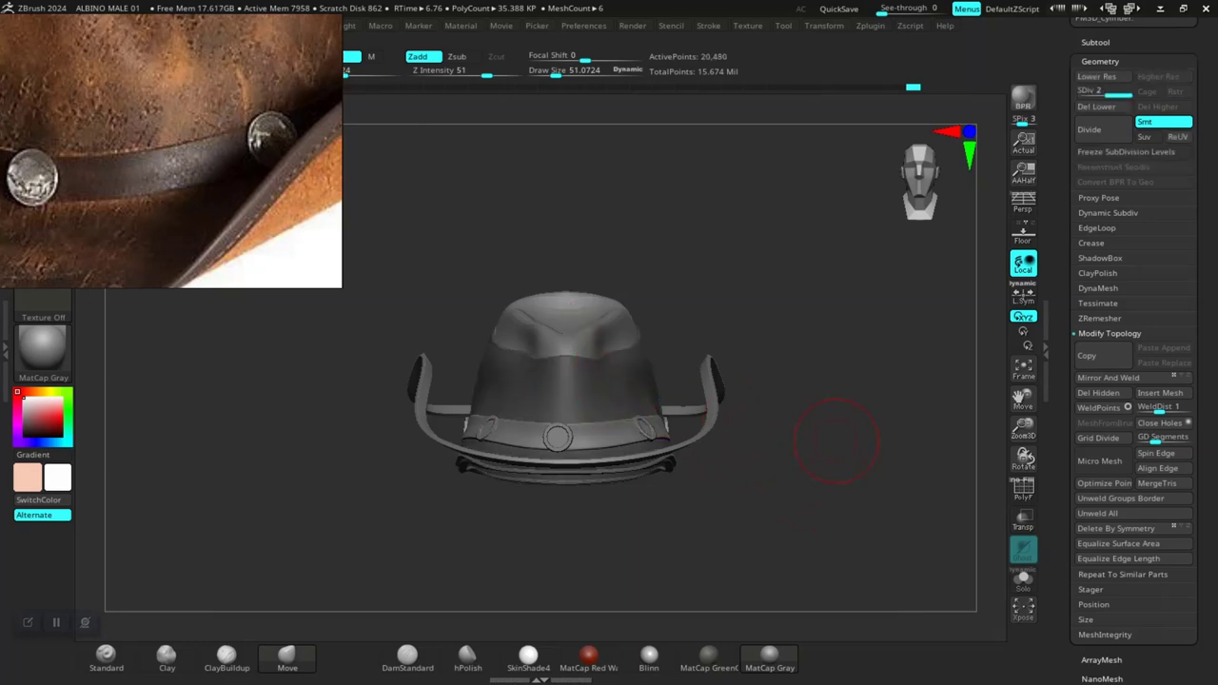
key(ctrl+z)
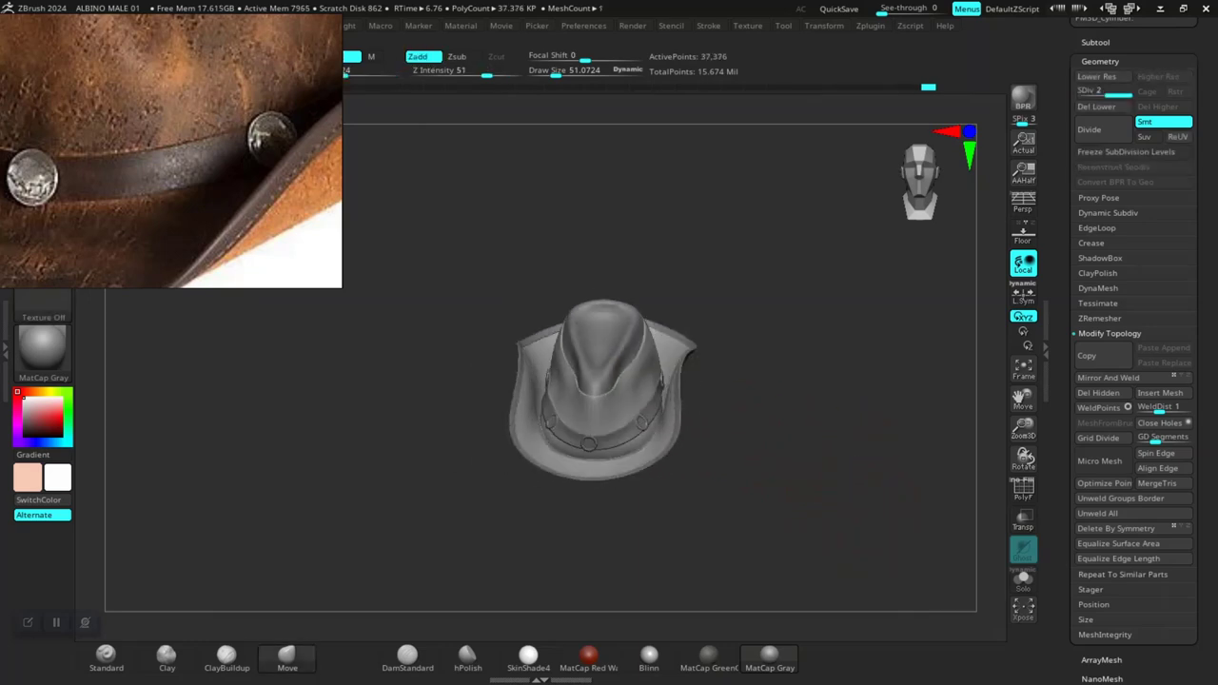
drag(809, 476, 718, 495)
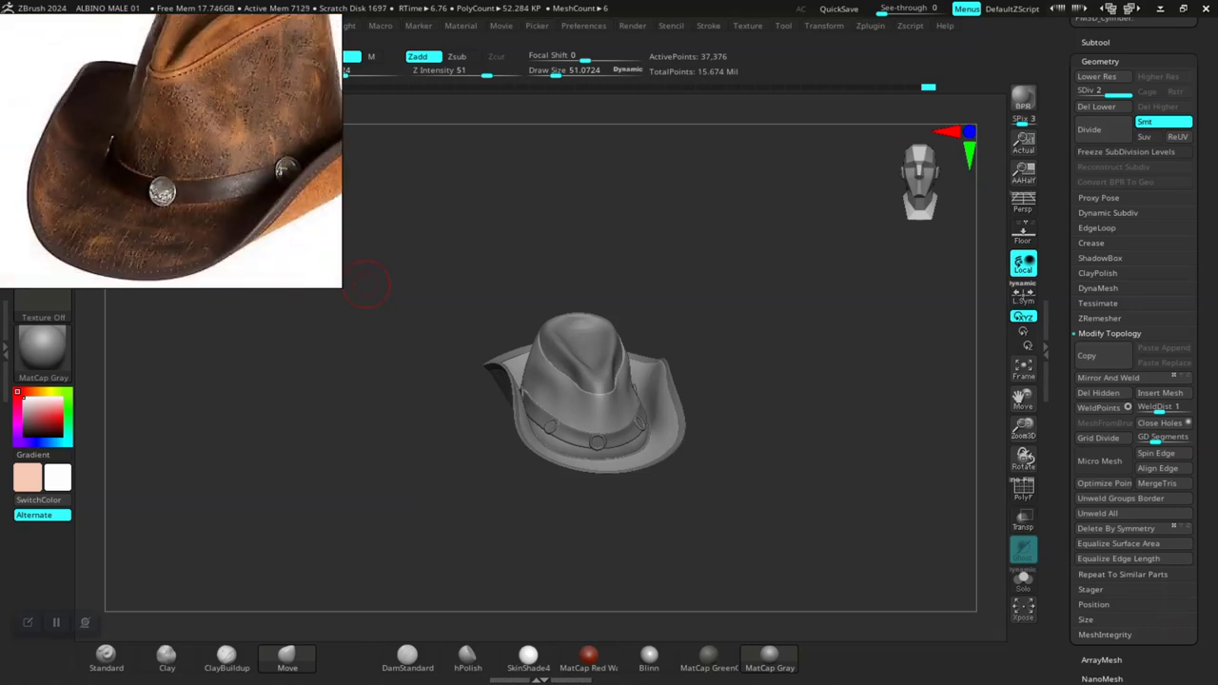
mouse_move(366, 283)
shift+mouse_down()
mouse_move(533, 533)
mouse_move(795, 501)
mouse_move(796, 473)
mouse_move(873, 438)
mouse_move(729, 409)
shift+mouse_up()
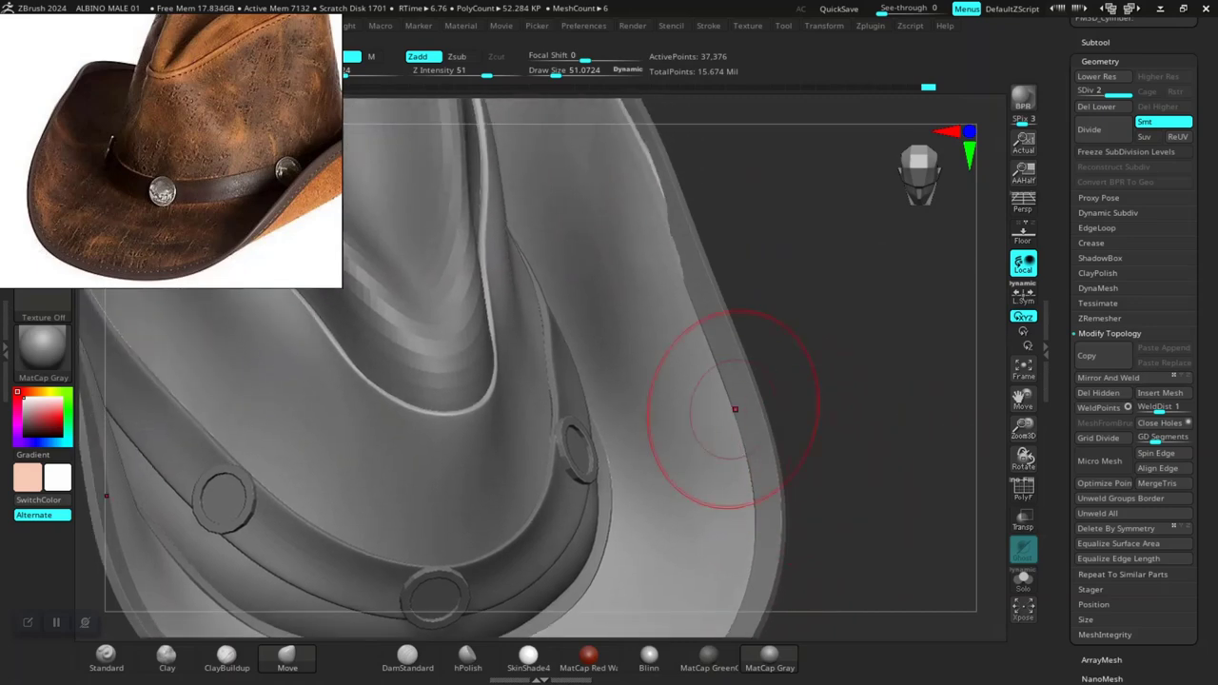
mouse_move(759, 282)
mouse_down()
mouse_move(684, 257)
mouse_move(609, 304)
mouse_move(695, 315)
mouse_up()
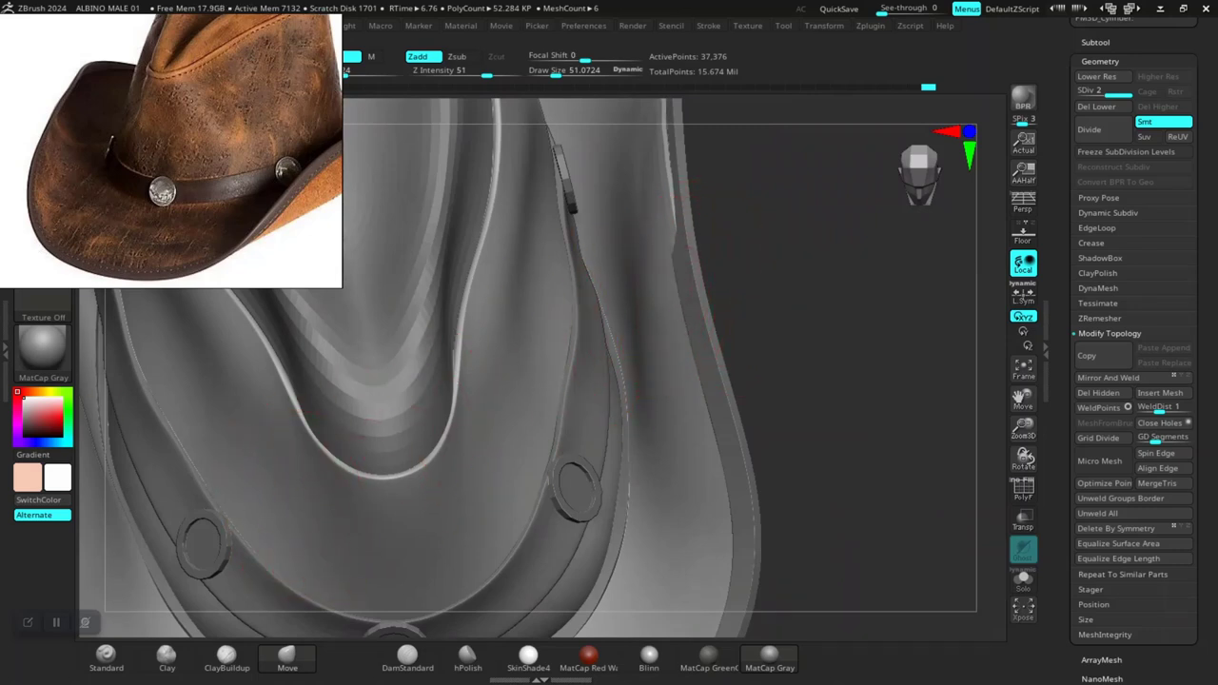
mouse_move(631, 380)
mouse_down()
mouse_move(666, 362)
mouse_move(809, 395)
mouse_up()
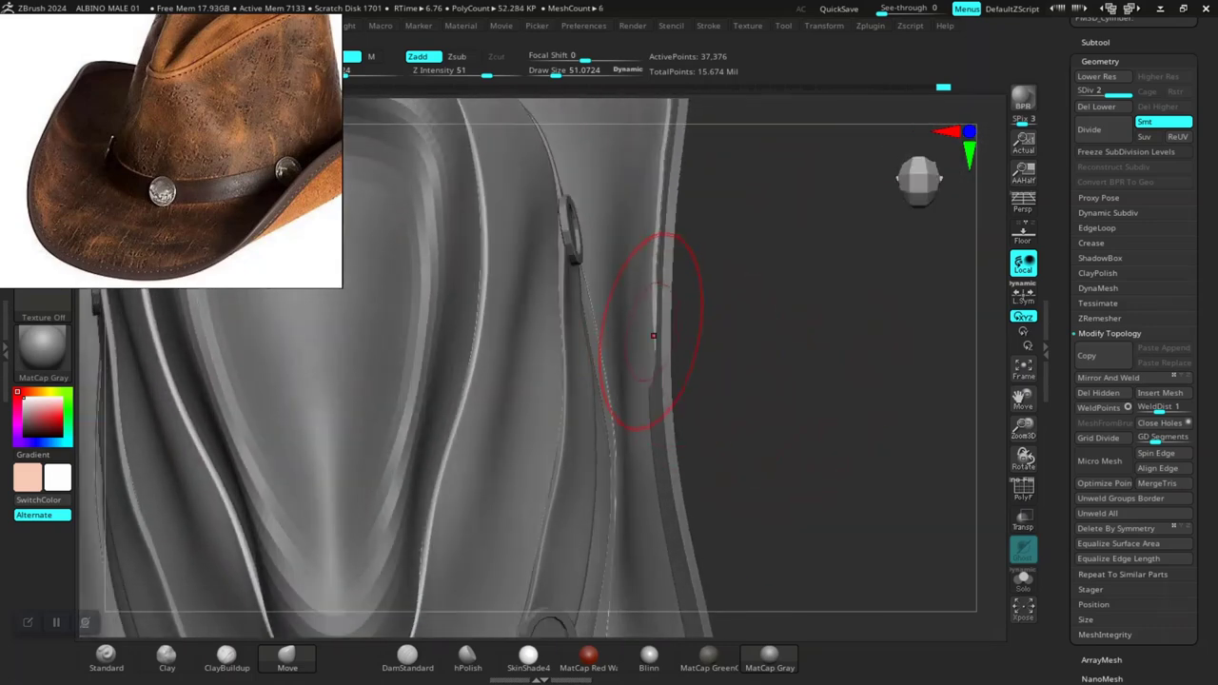
Step: Smooth and Move-brush the band strip's edge so it hugs the crown where it meets the brim
drag(752, 362, 781, 372)
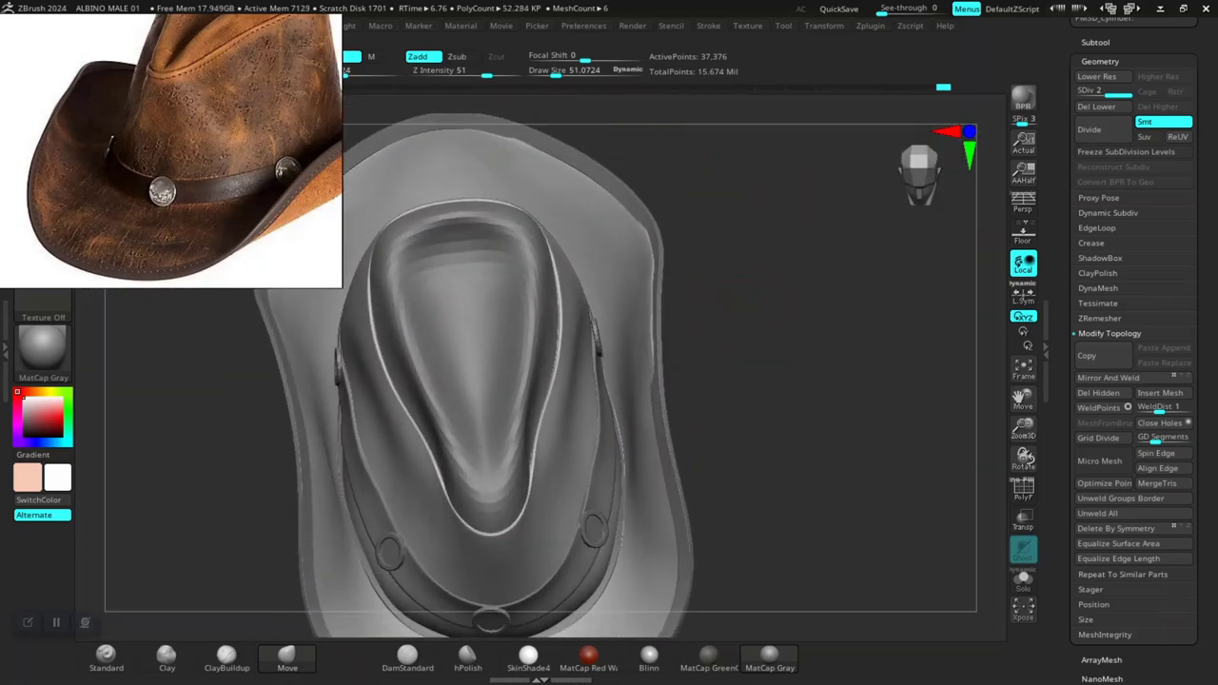
drag(653, 353, 721, 373)
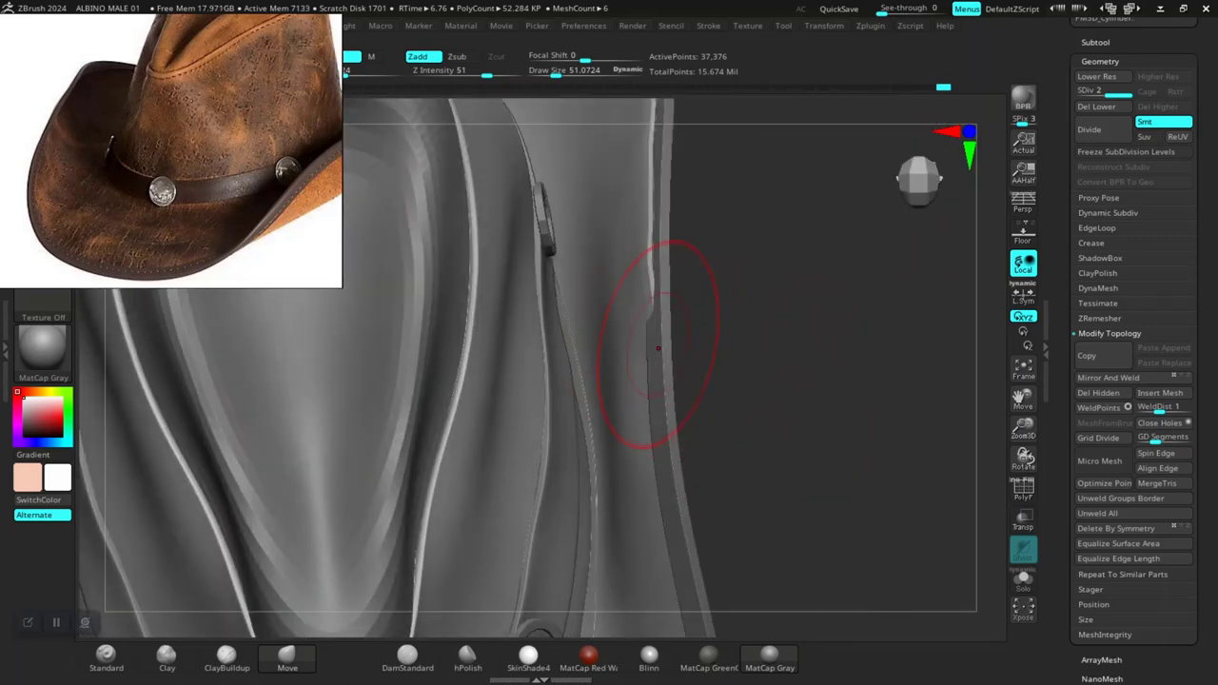
drag(737, 295, 712, 294)
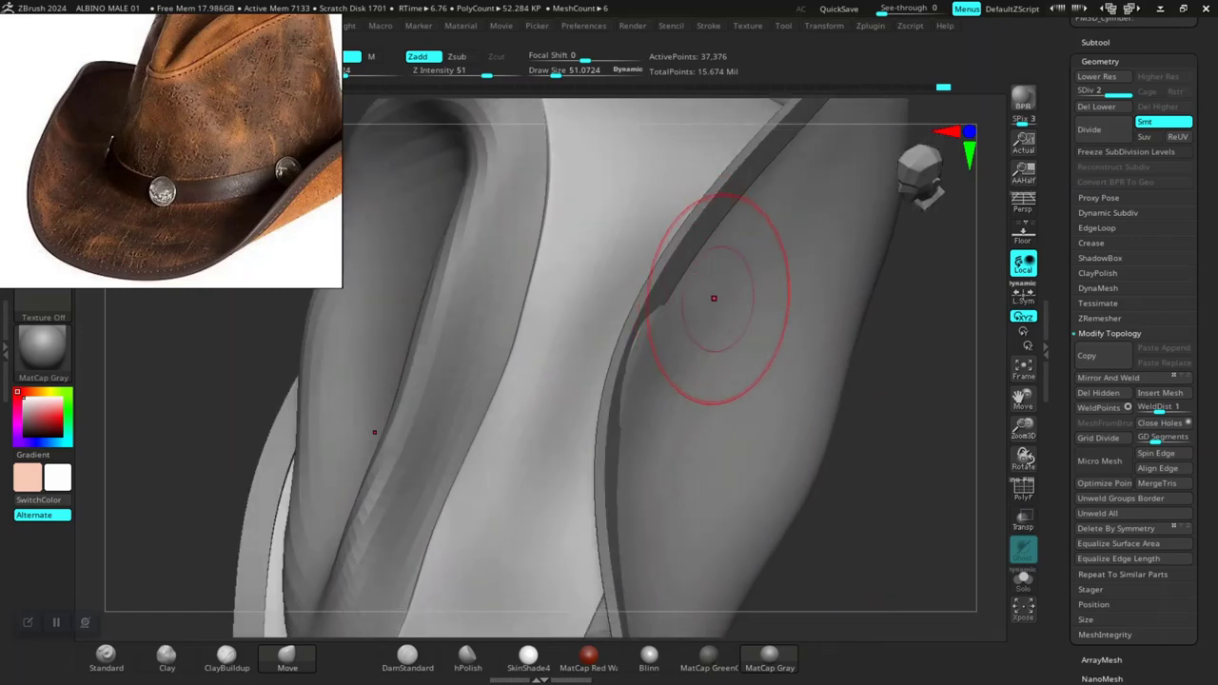
drag(778, 342, 651, 367)
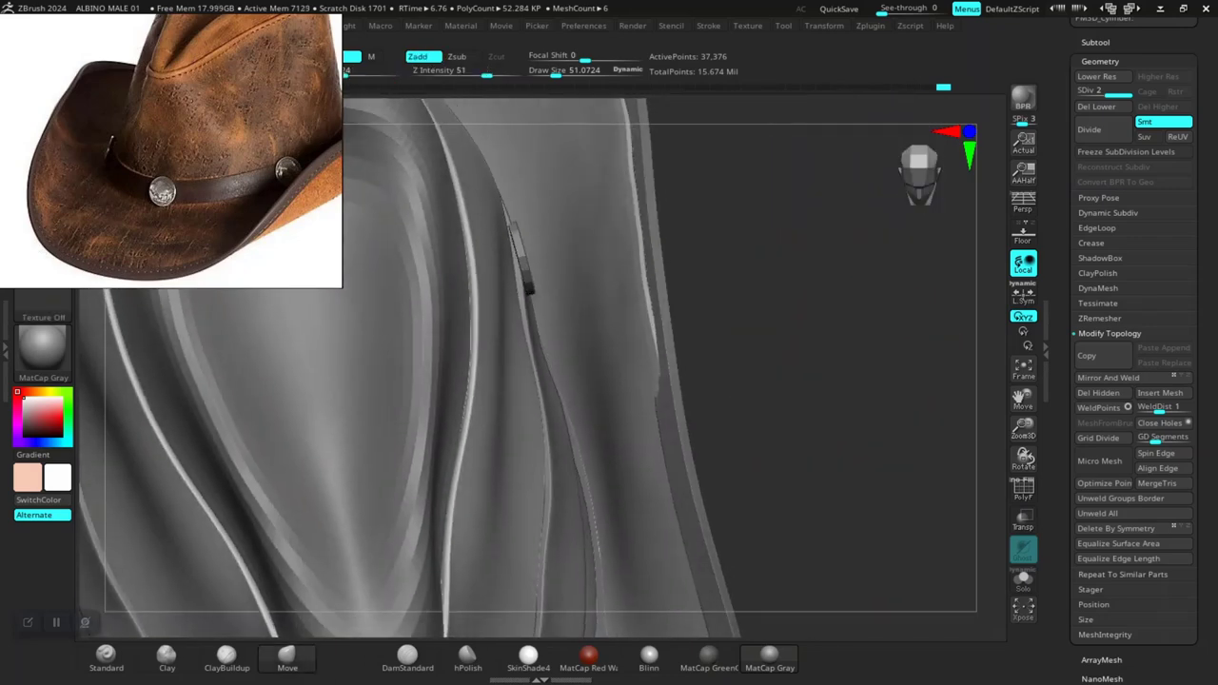
key(space)
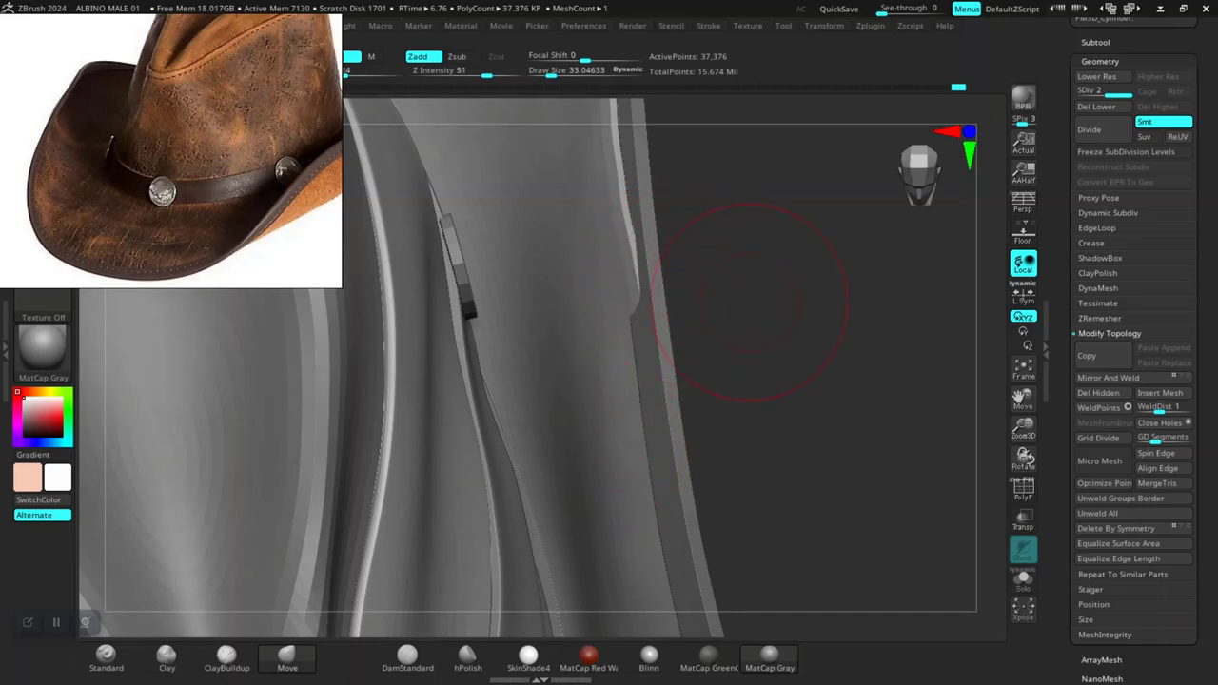
mouse_move(749, 302)
mouse_down()
mouse_move(749, 473)
mouse_move(639, 476)
mouse_up()
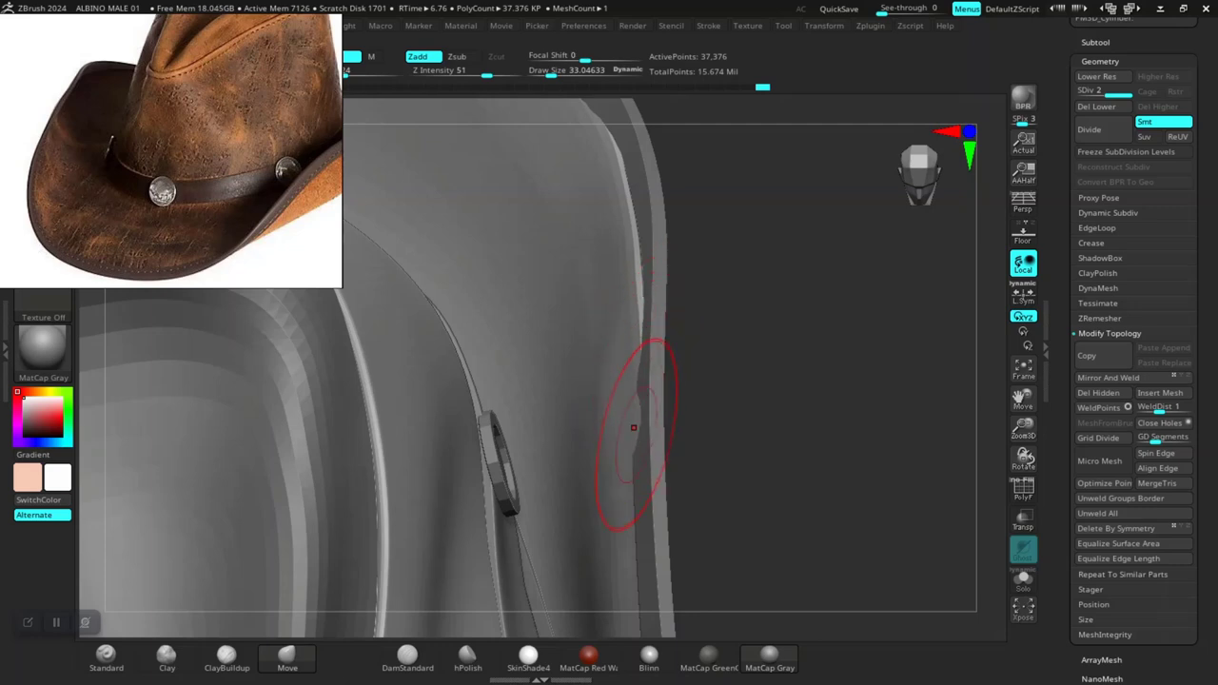
key(b)
click(286, 654)
alt+drag(642, 290, 645, 425)
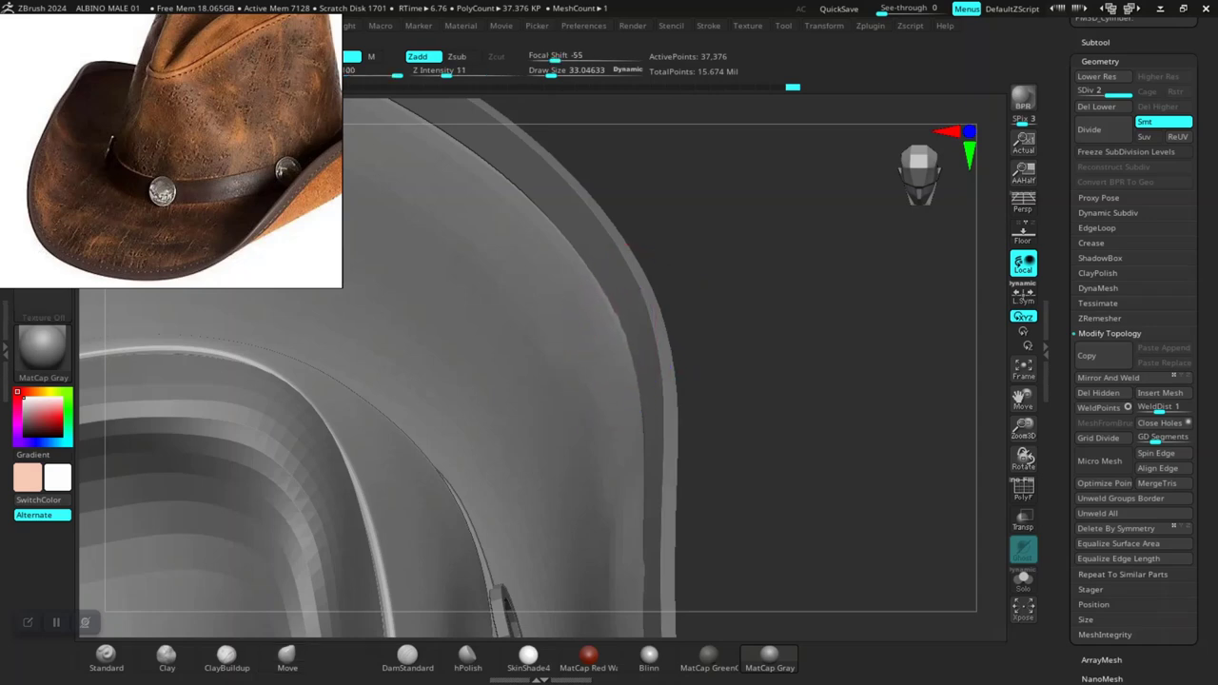
mouse_move(816, 381)
mouse_down()
mouse_move(715, 350)
mouse_move(734, 409)
mouse_move(685, 381)
mouse_up()
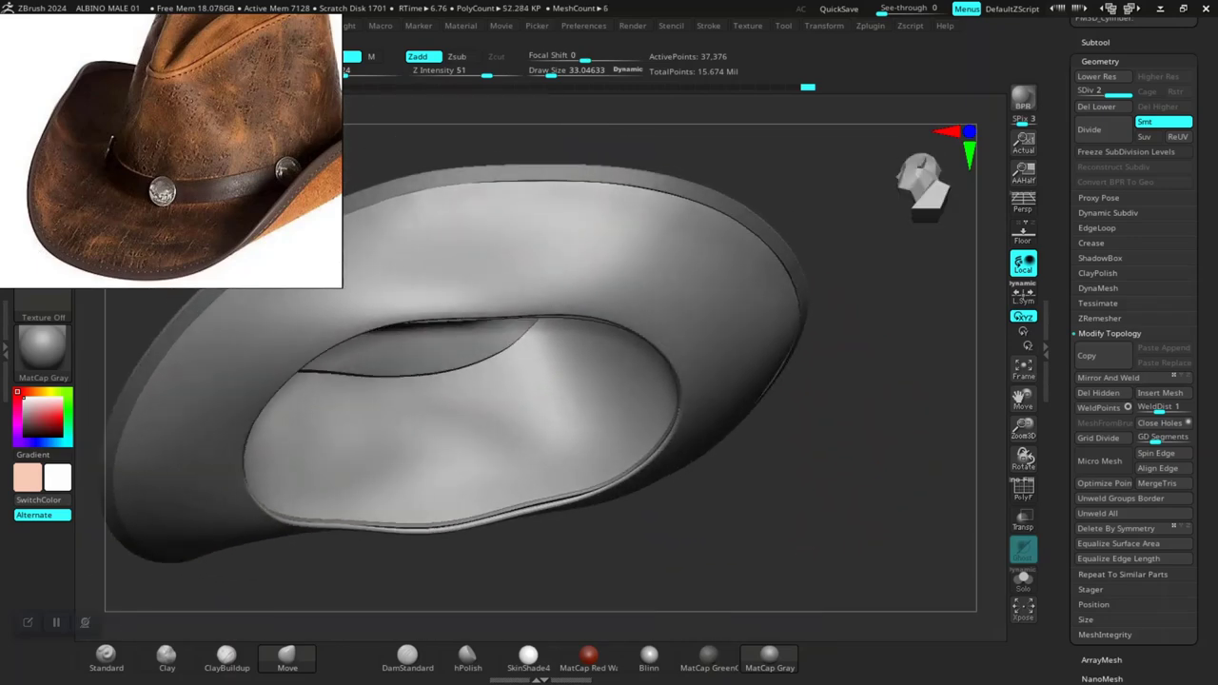
Step: Toggle the hat between its lowest and next subdivision level to compare resolutions
drag(799, 385, 802, 433)
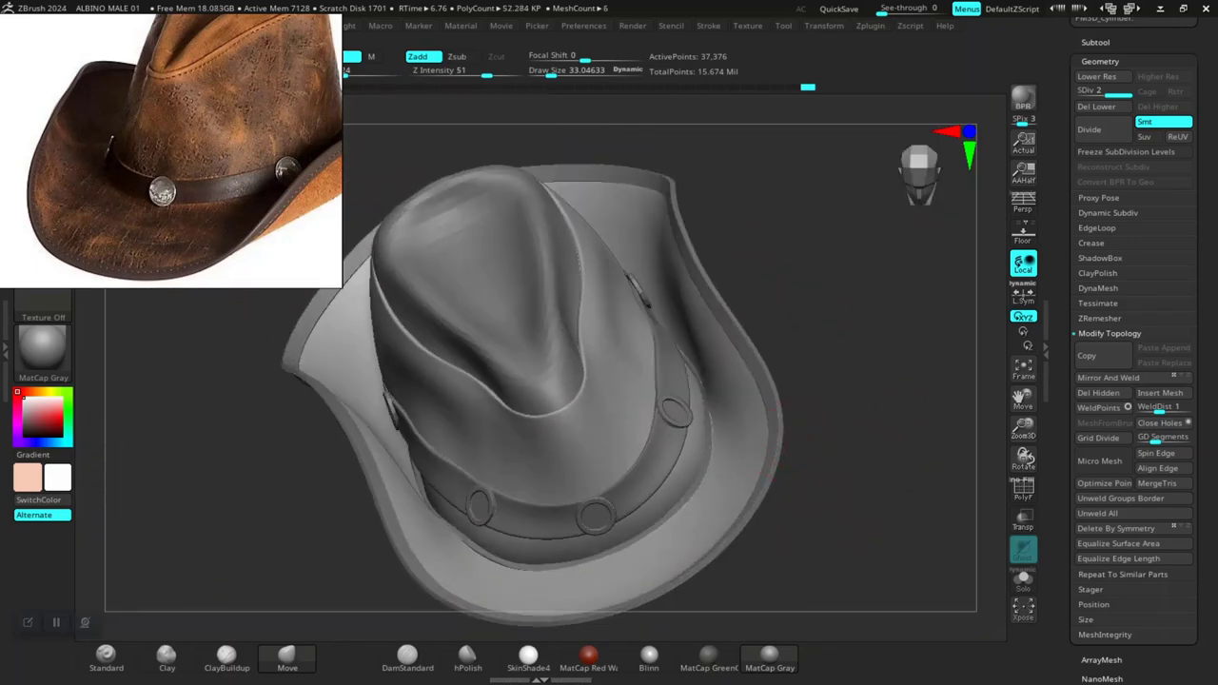
key(shift+d)
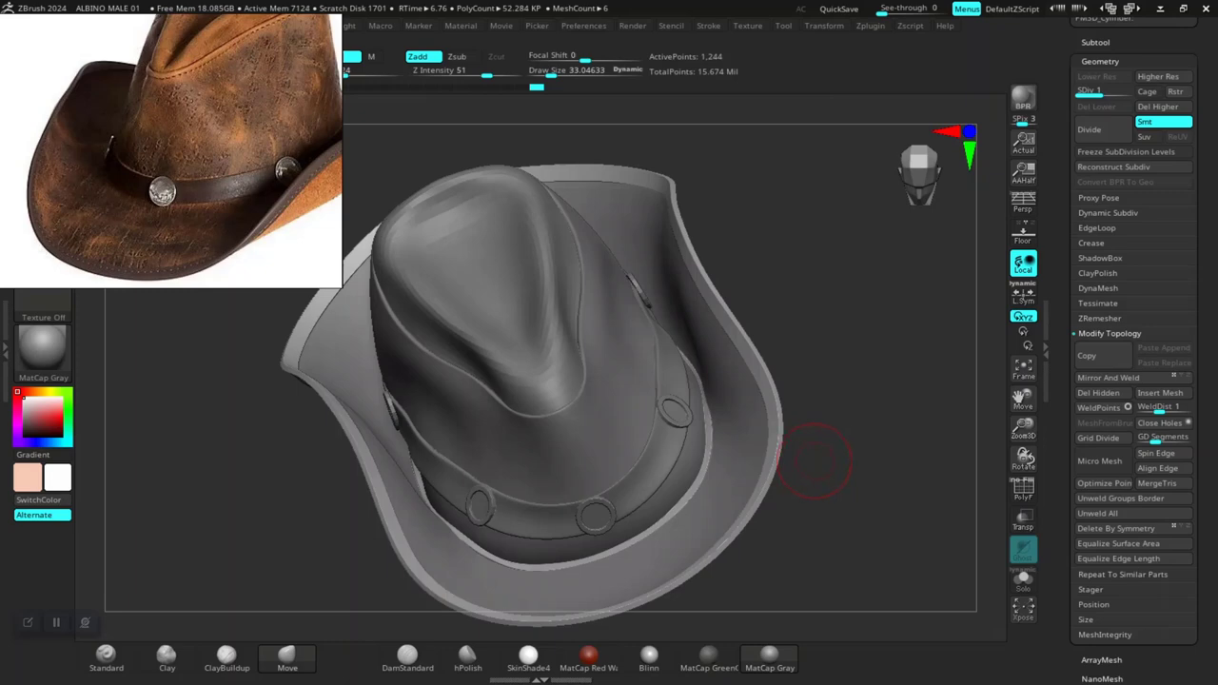
key(d)
mouse_move(809, 470)
mouse_down()
mouse_move(859, 436)
mouse_move(837, 421)
mouse_move(818, 448)
mouse_move(693, 437)
mouse_up()
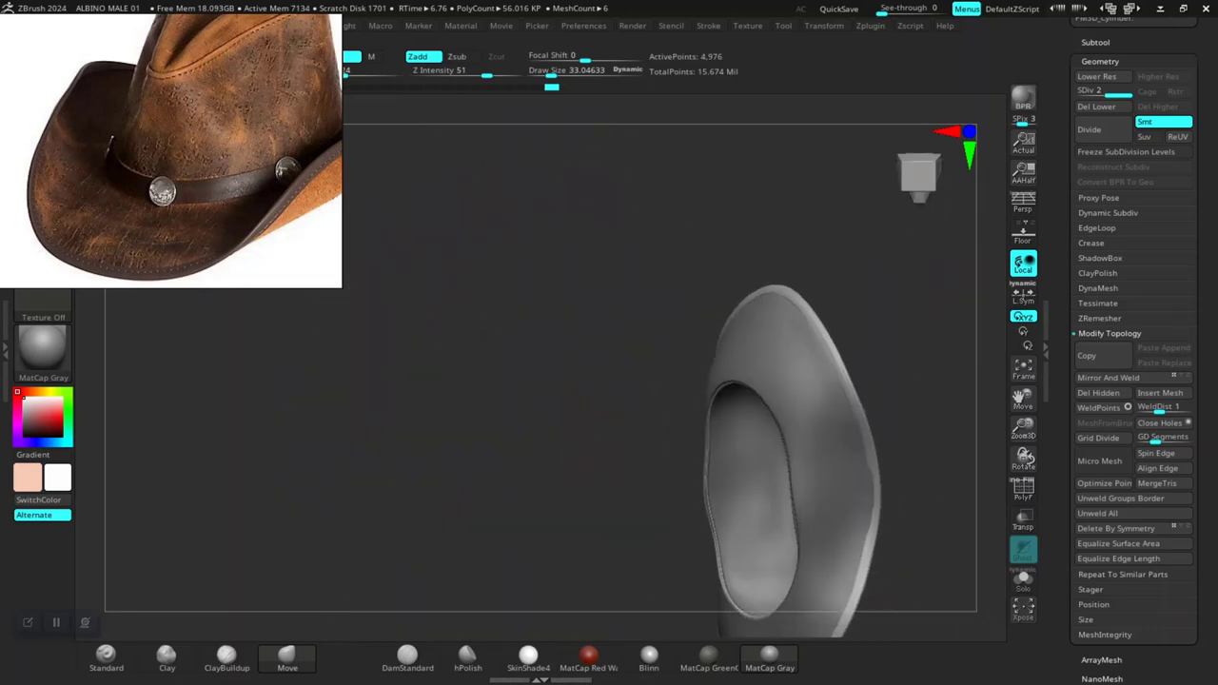
alt+drag(828, 419, 828, 488)
Step: Smooth the crown's rim where it meets the brim
drag(200, 476, 315, 481)
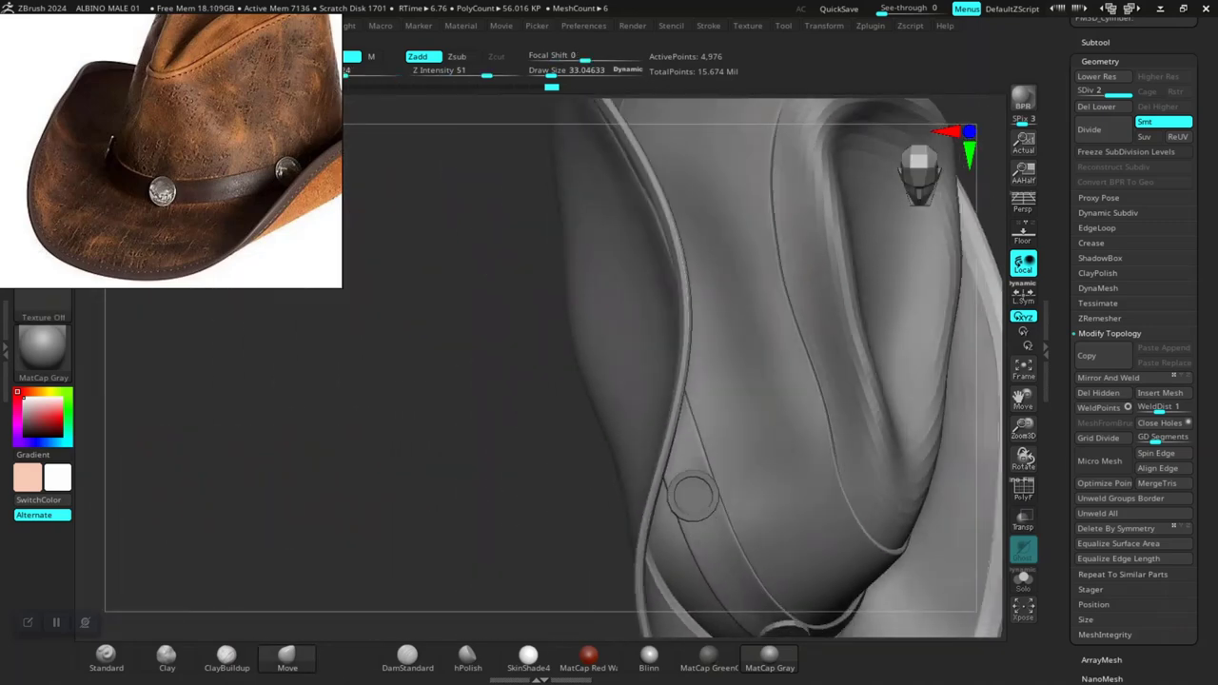
drag(692, 495, 820, 500)
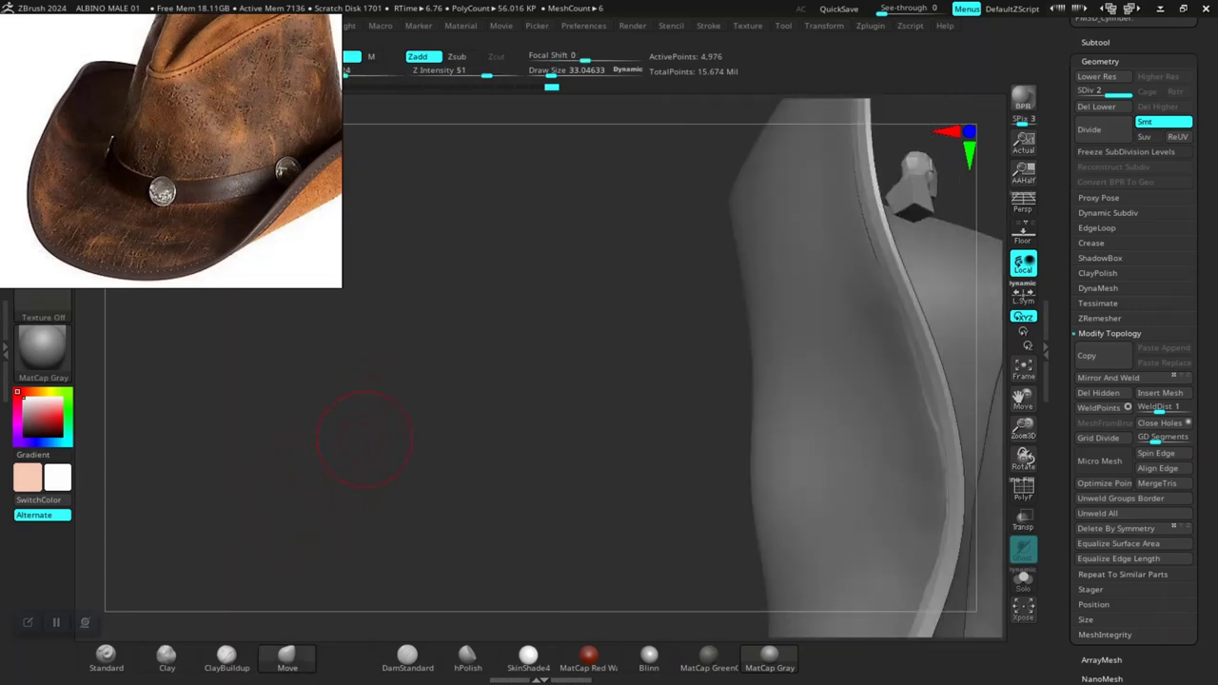
mouse_move(353, 435)
mouse_down()
mouse_move(299, 504)
mouse_move(400, 419)
mouse_up()
alt+drag(829, 353, 752, 298)
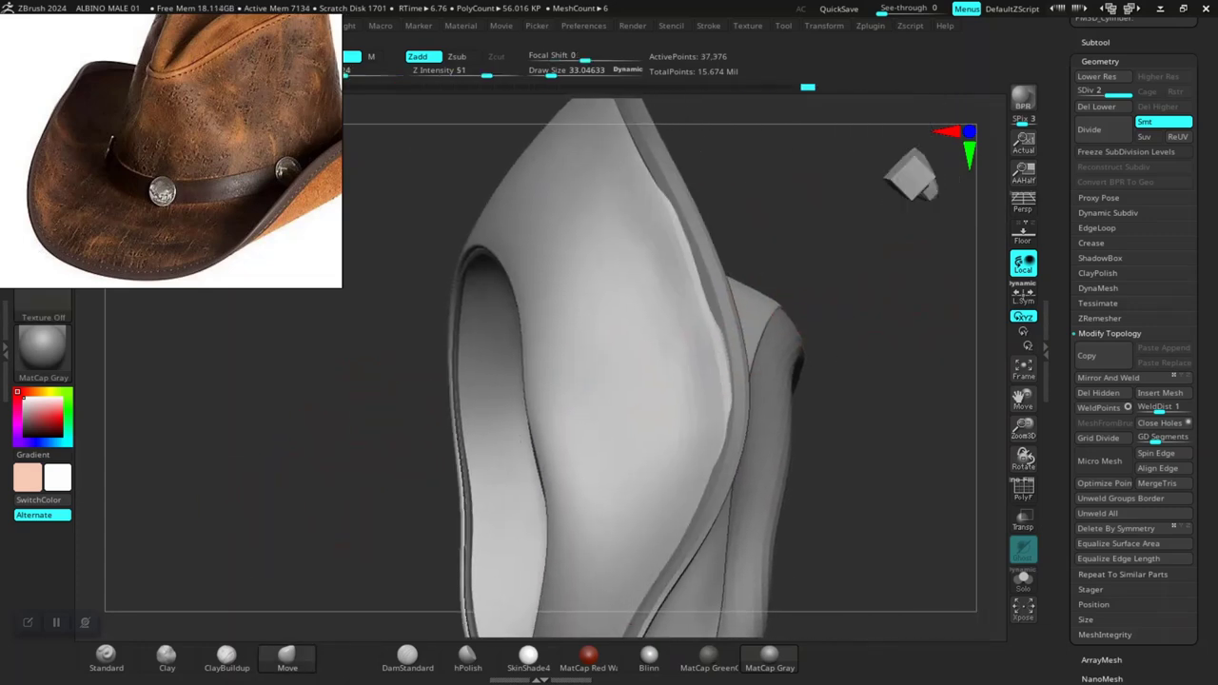
key(shift)
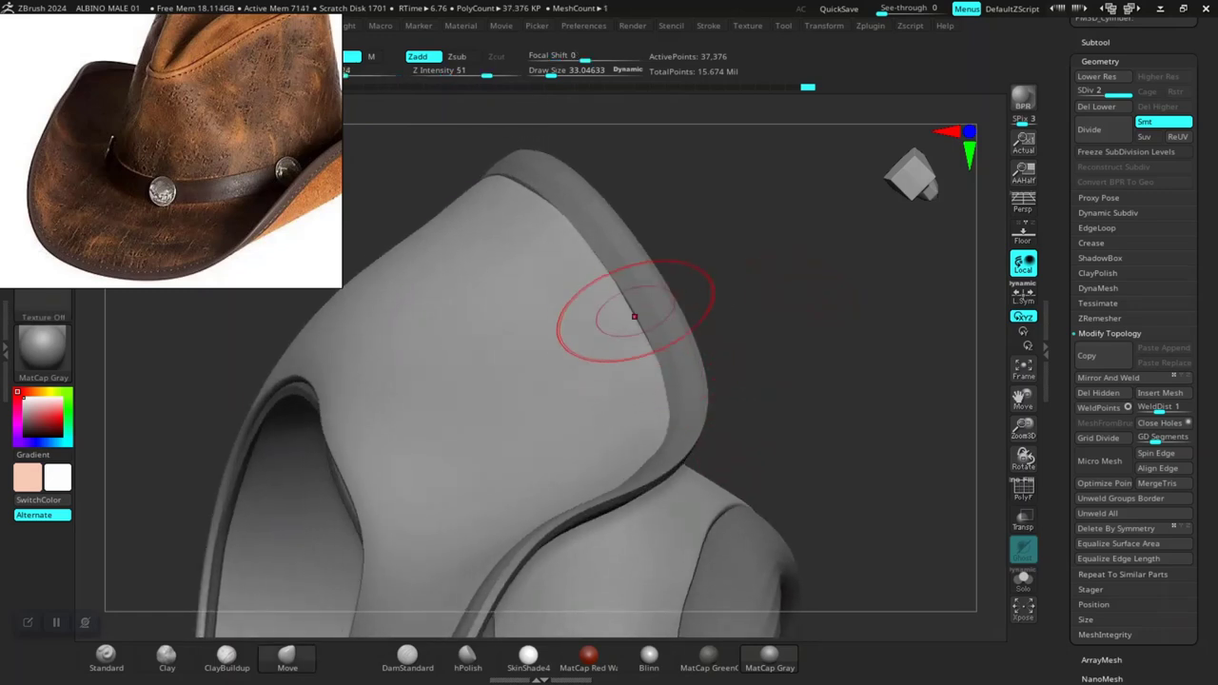
drag(710, 331, 639, 327)
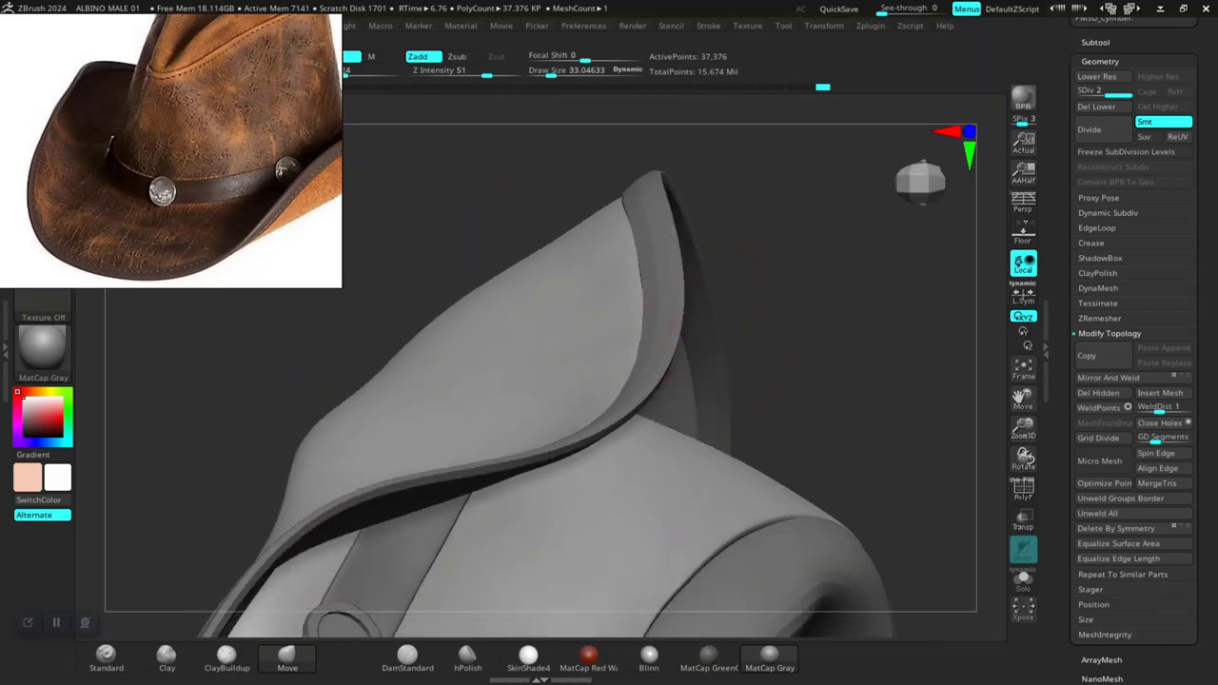
mouse_move(769, 322)
mouse_down()
mouse_move(666, 361)
mouse_move(590, 285)
mouse_move(666, 168)
mouse_move(742, 185)
mouse_up()
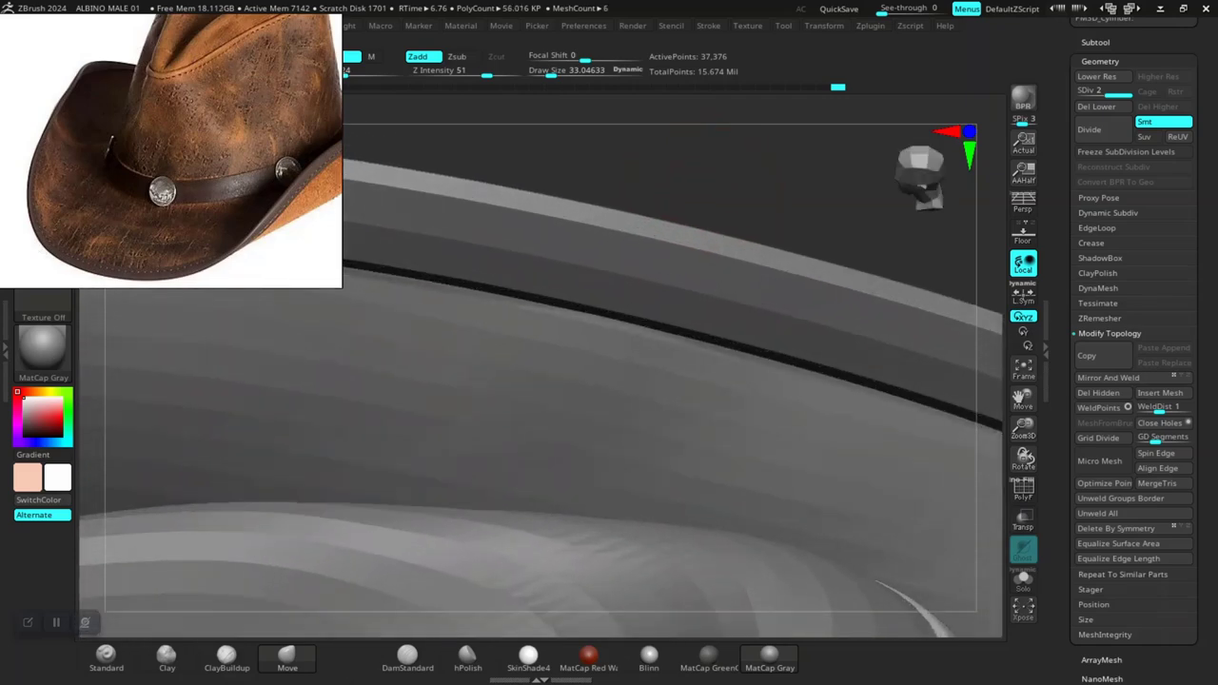
Step: Check the hat's interior with PolyF and transparency on, then switch the PolyF display off
mouse_move(815, 203)
mouse_down()
mouse_move(857, 228)
mouse_move(723, 285)
mouse_move(639, 479)
mouse_up()
key(shift+f)
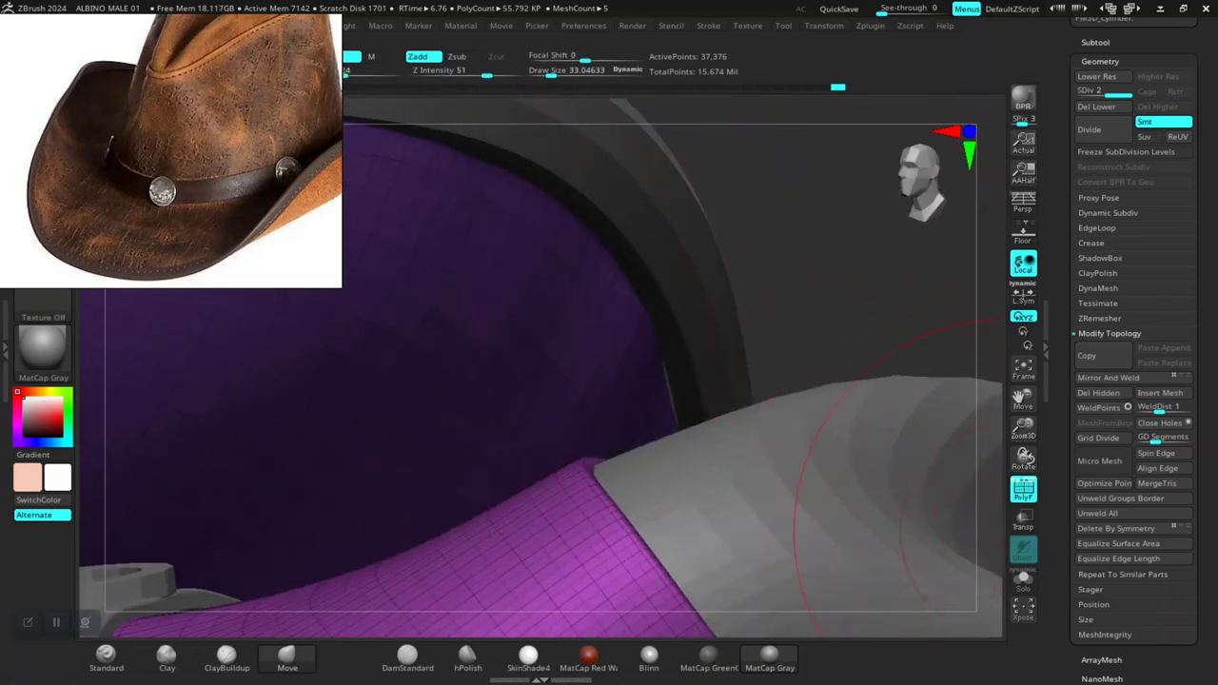
key(ctrl+t)
drag(824, 330, 823, 340)
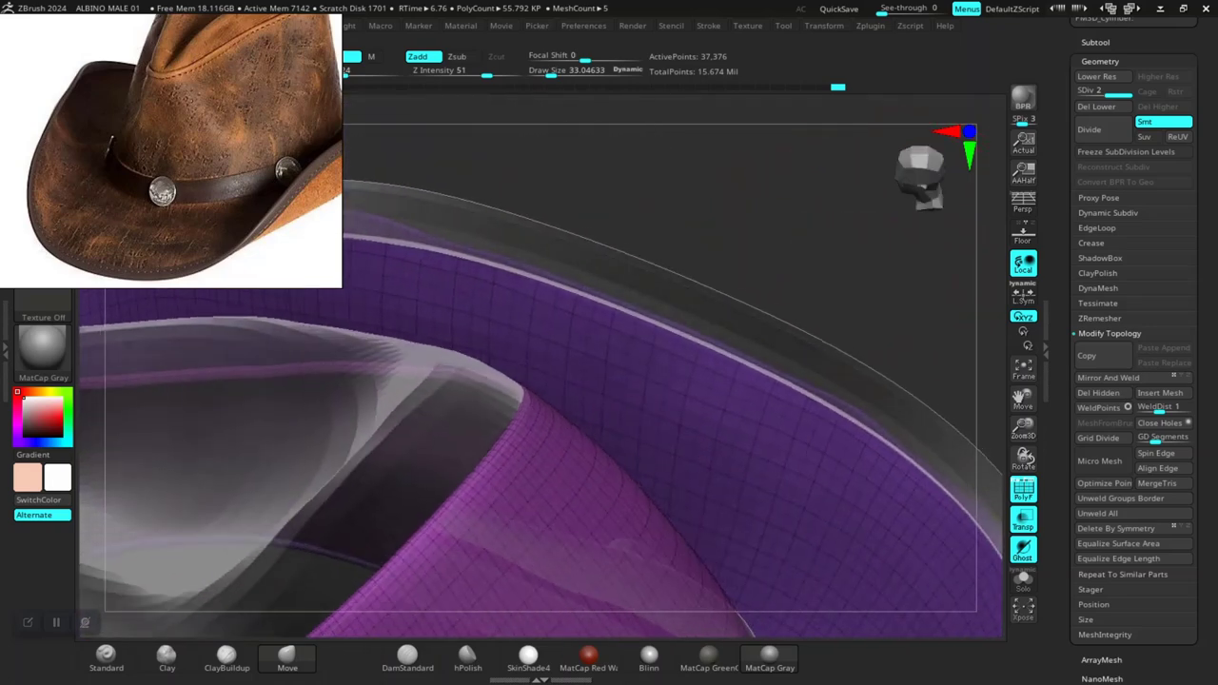
mouse_move(838, 323)
mouse_down()
mouse_move(819, 362)
mouse_move(505, 384)
mouse_up()
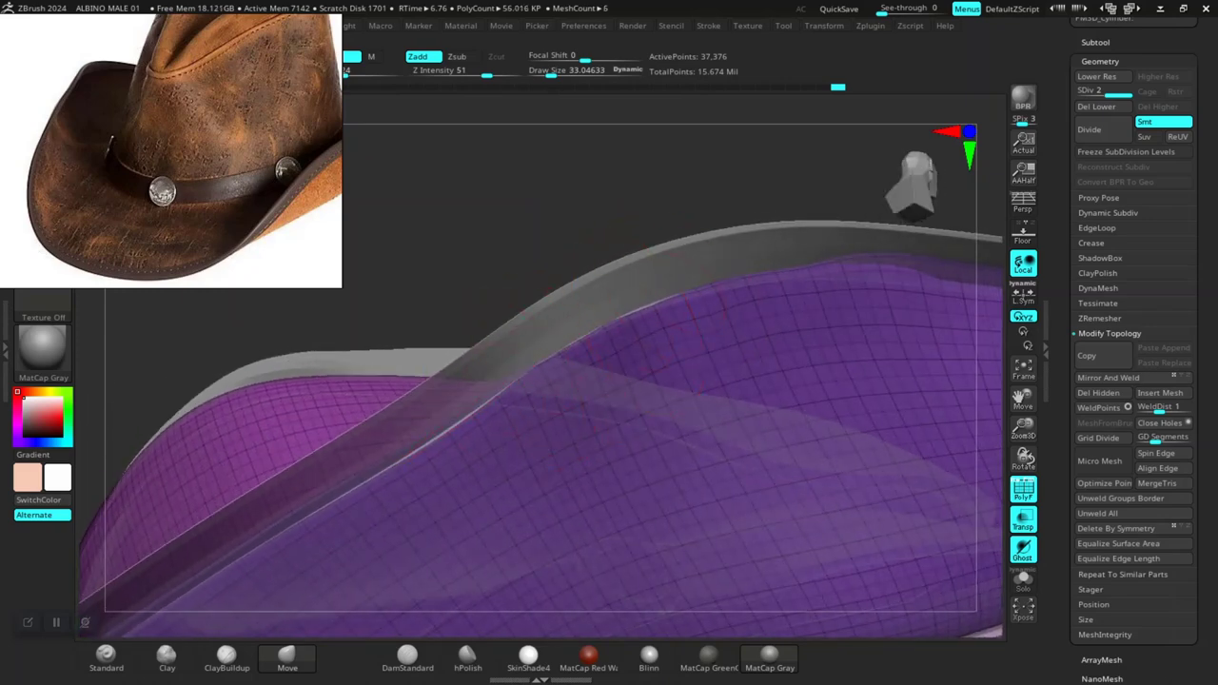
drag(467, 408, 757, 350)
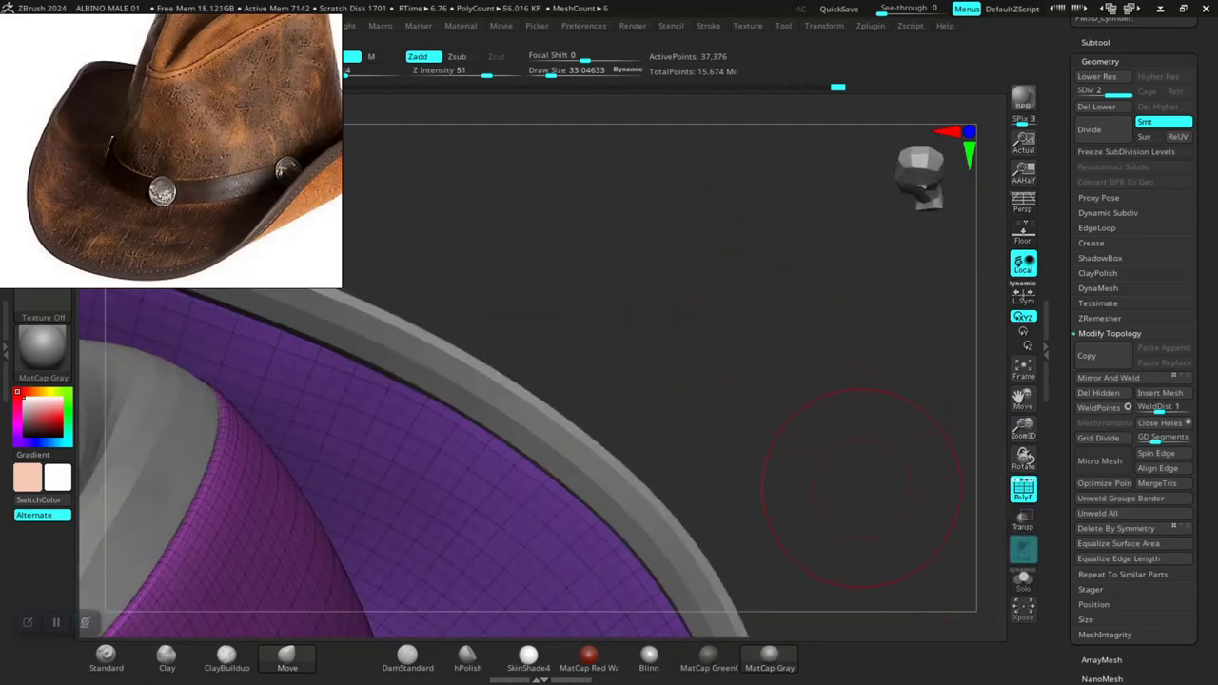
key(shift+f)
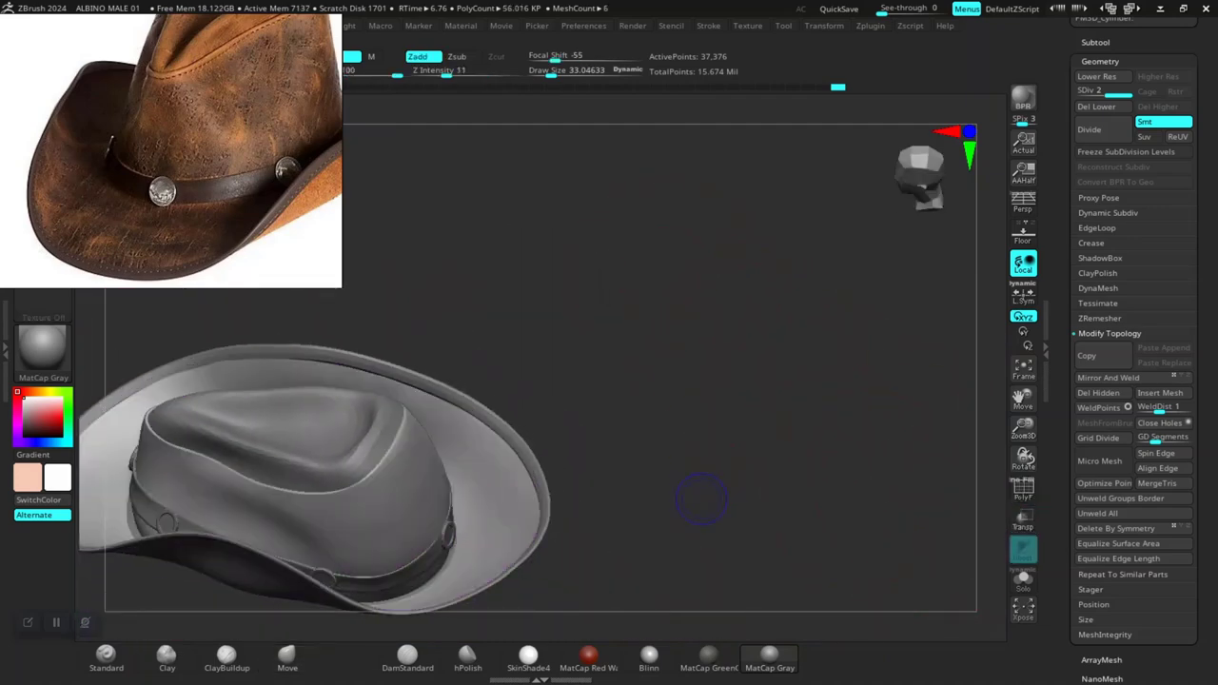
mouse_move(701, 498)
mouse_down()
mouse_move(572, 485)
mouse_move(640, 564)
mouse_move(733, 571)
mouse_up()
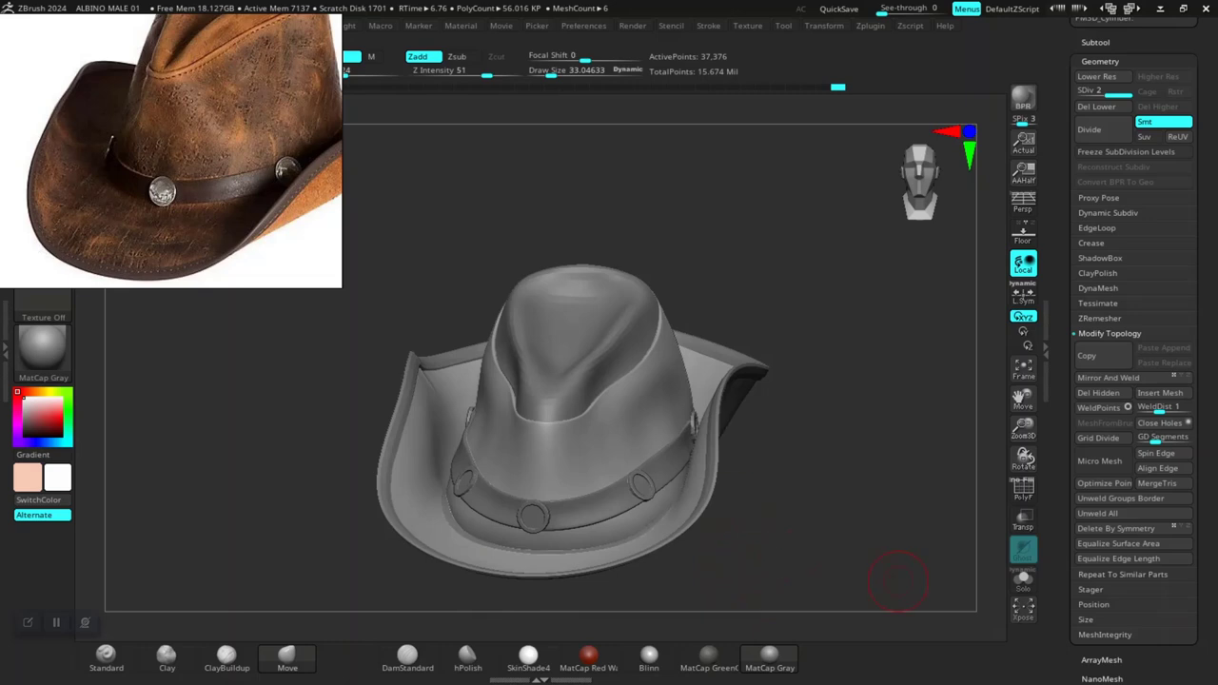
Step: Rebuild the hat's subdivision levels, then delete both the lower and higher levels
scroll(1132, 286, up, 5)
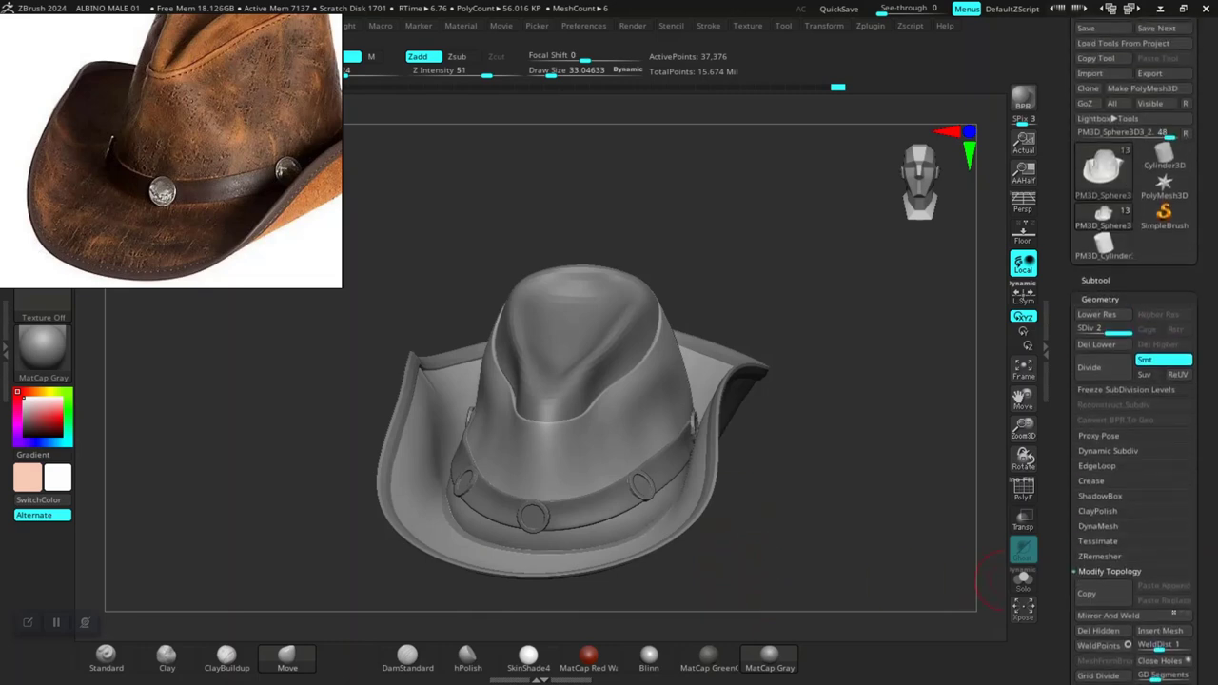
mouse_move(815, 489)
alt+mouse_down()
mouse_move(853, 583)
mouse_move(772, 433)
mouse_move(795, 474)
alt+mouse_up()
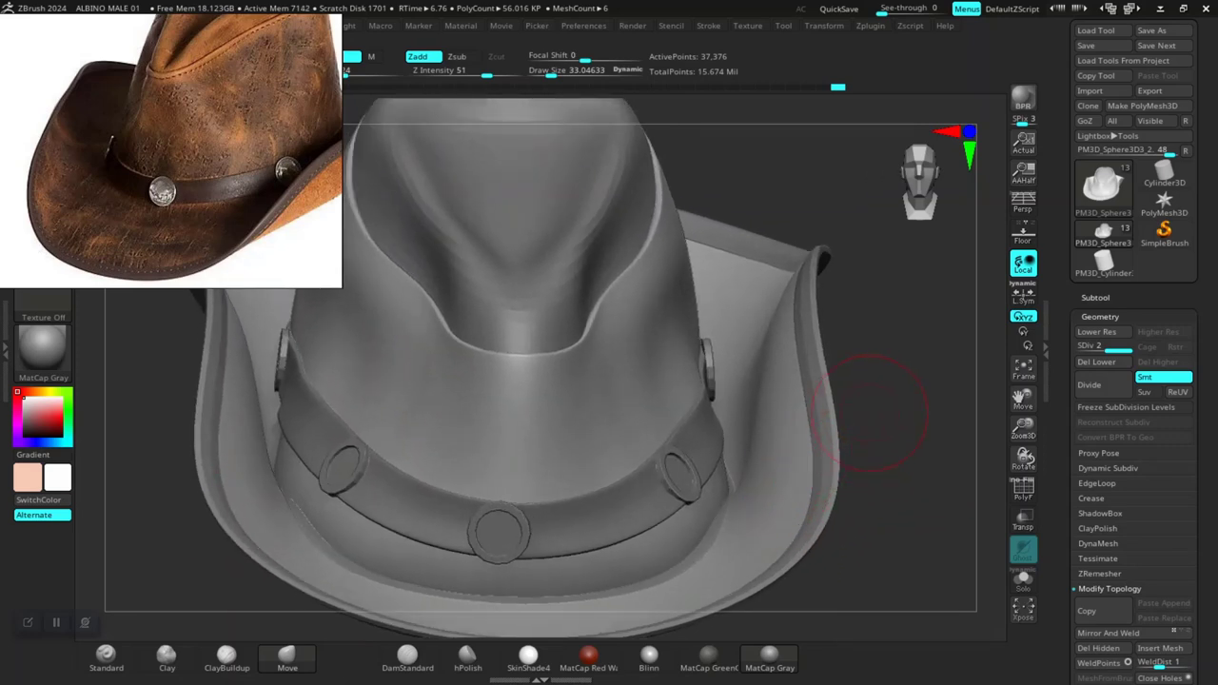
key(shift+d)
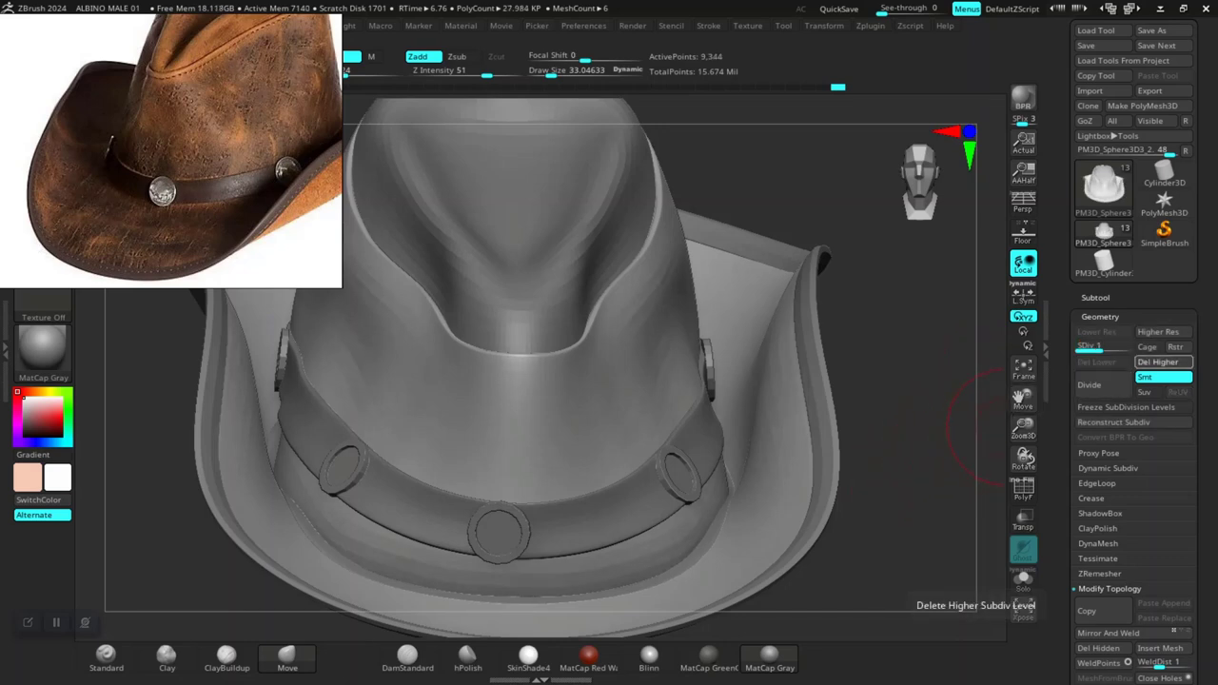
click(1159, 362)
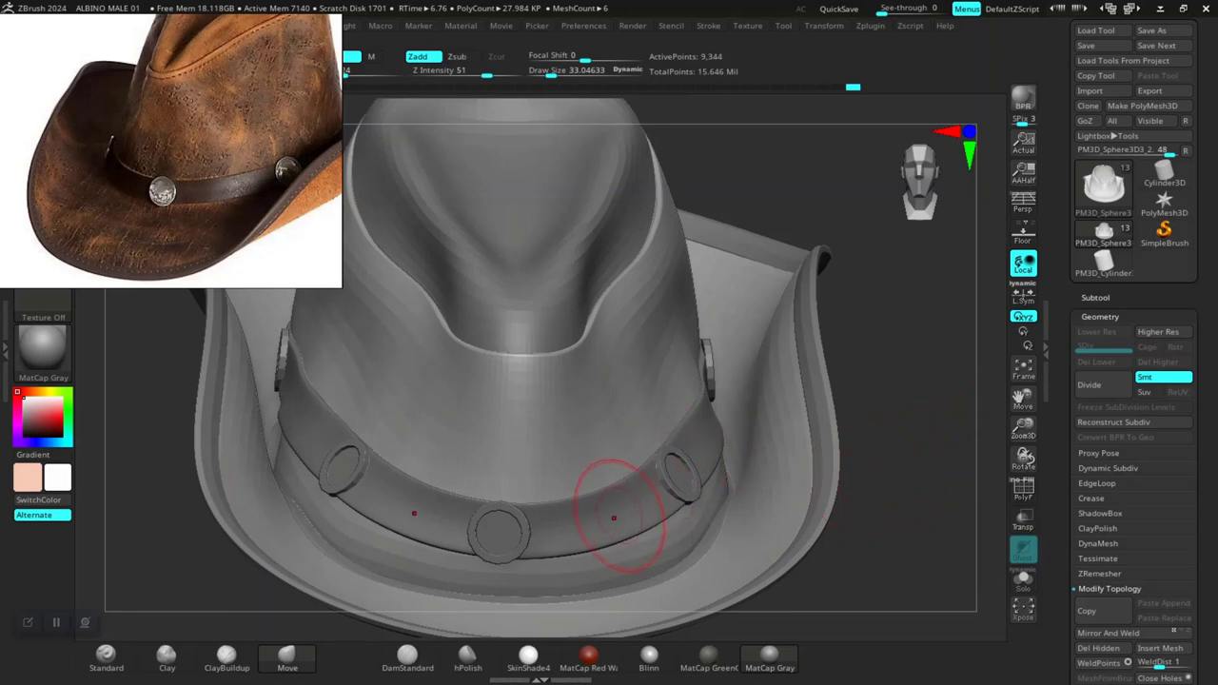
key(shift+d)
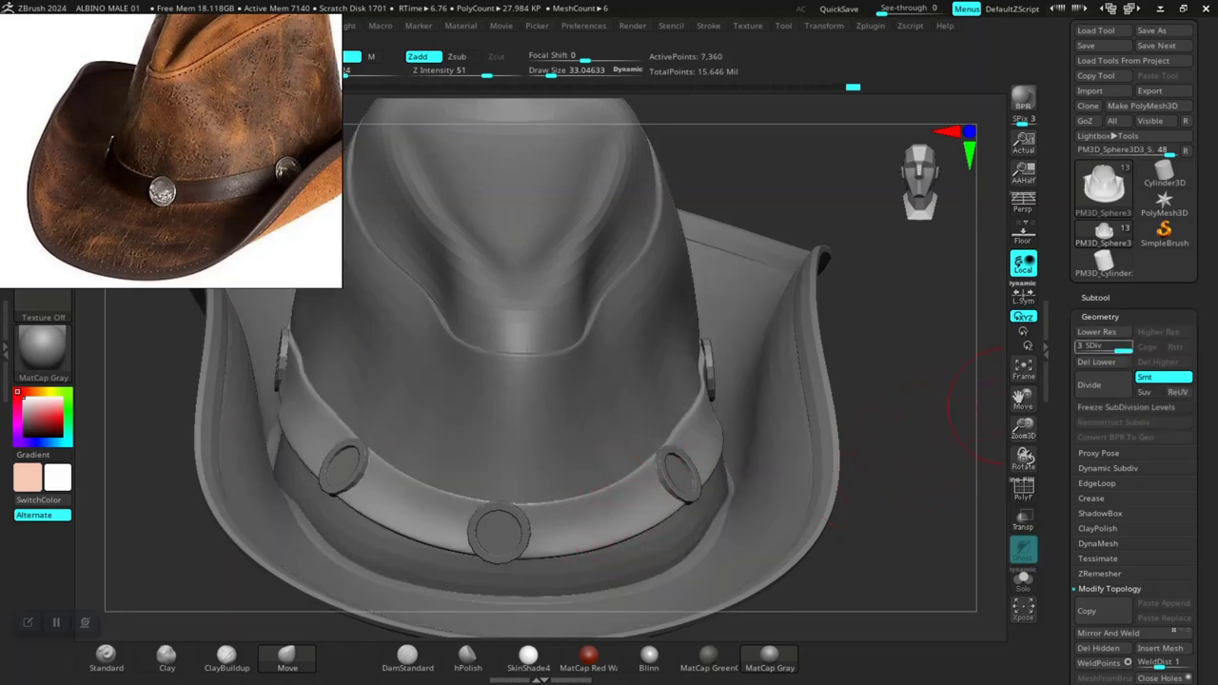
key(shift+d)
key(shift+d)
key(d)
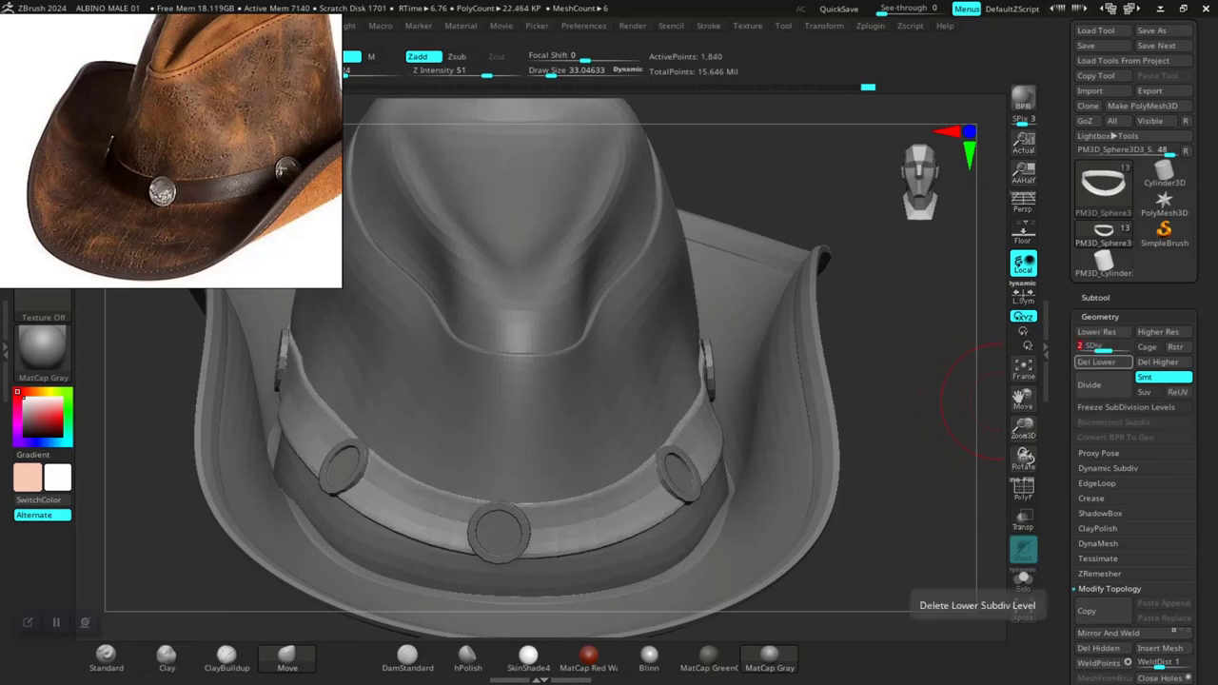
click(1096, 361)
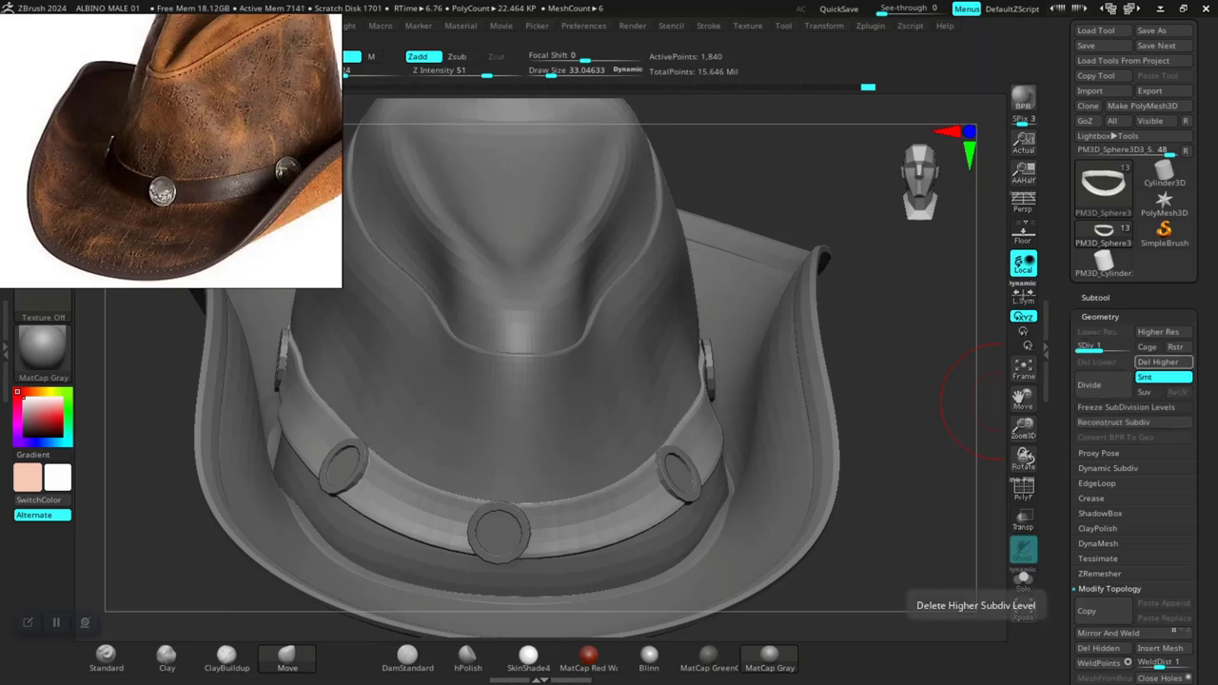
click(1157, 362)
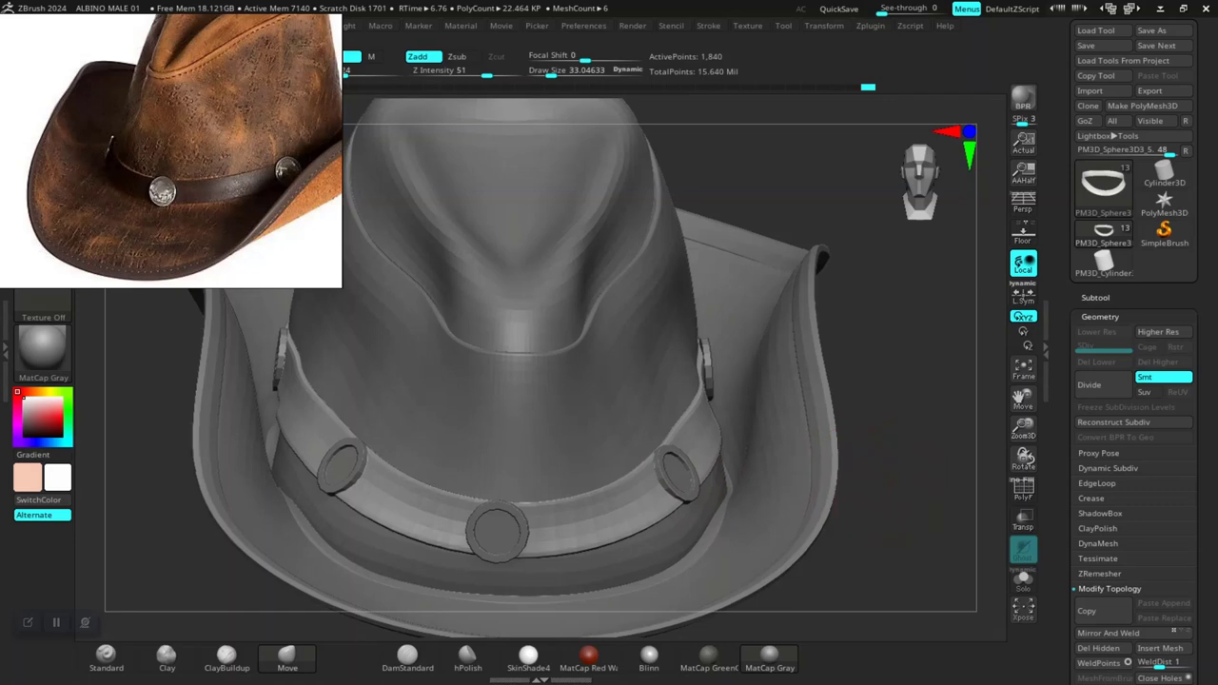
Step: Select the hat crown piece from a low side view and show the subtool list
mouse_move(883, 435)
mouse_down()
mouse_move(861, 486)
mouse_move(700, 371)
mouse_up()
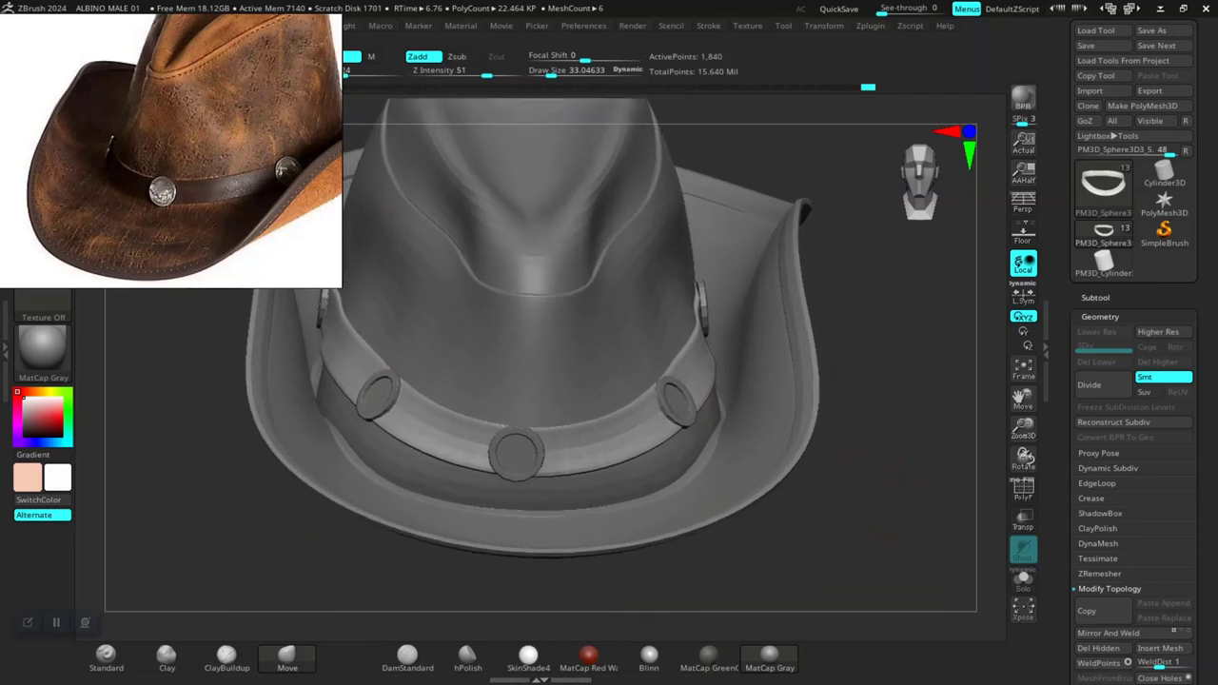
alt+click(584, 318)
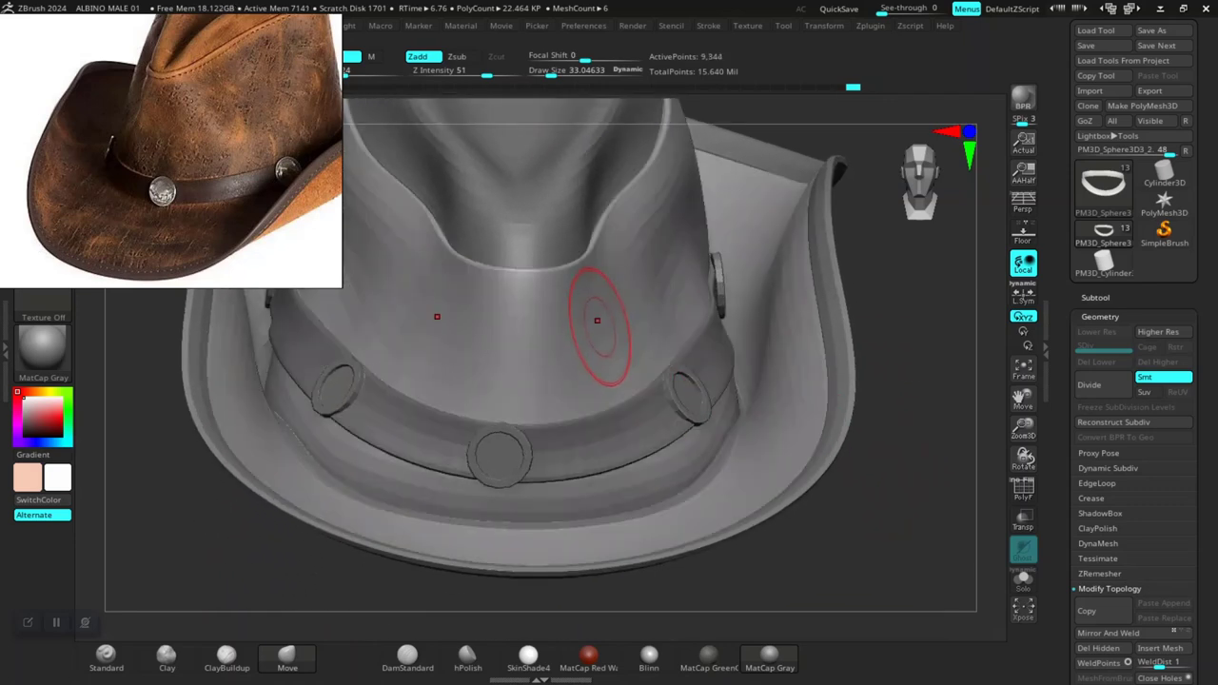
alt+click(552, 190)
drag(838, 390, 956, 347)
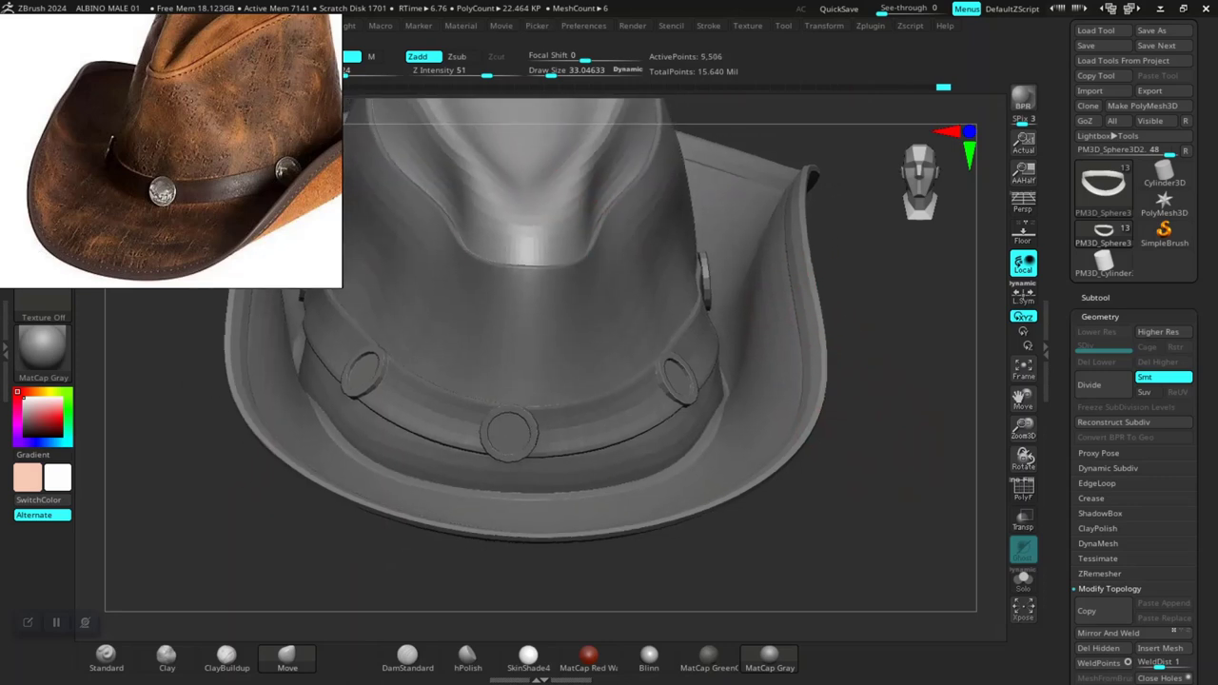
click(1095, 297)
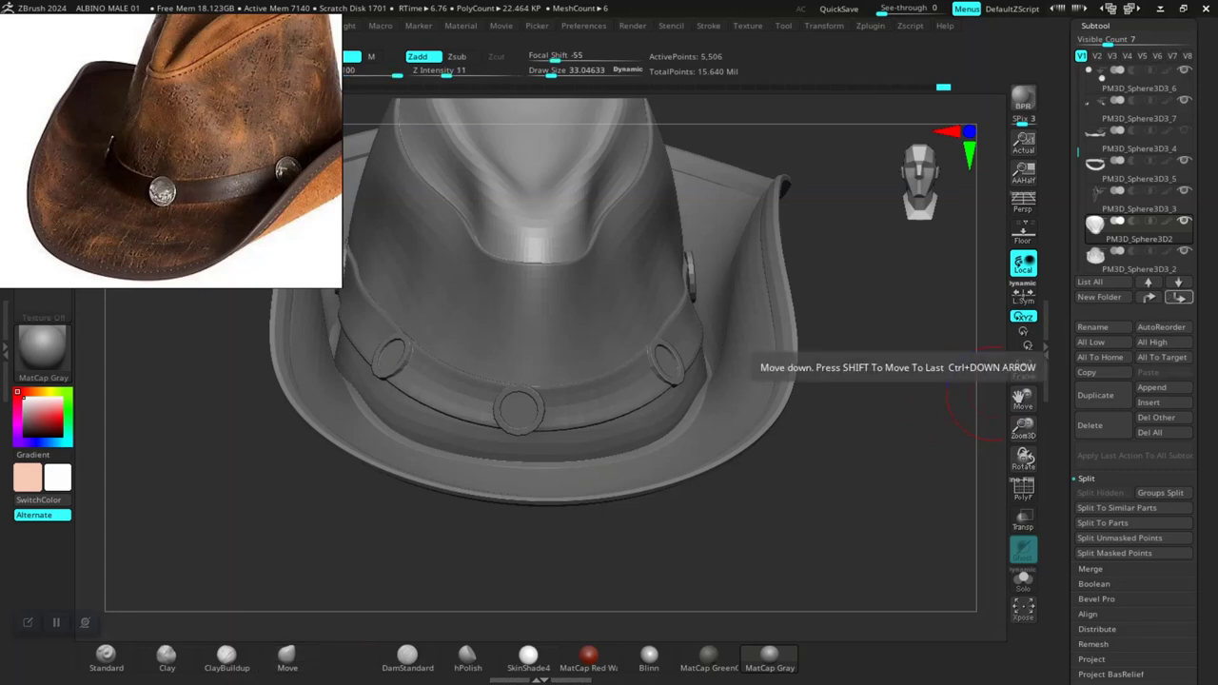
Step: Move the crown, band and brim pieces to the bottom of the subtool list
click(1179, 282)
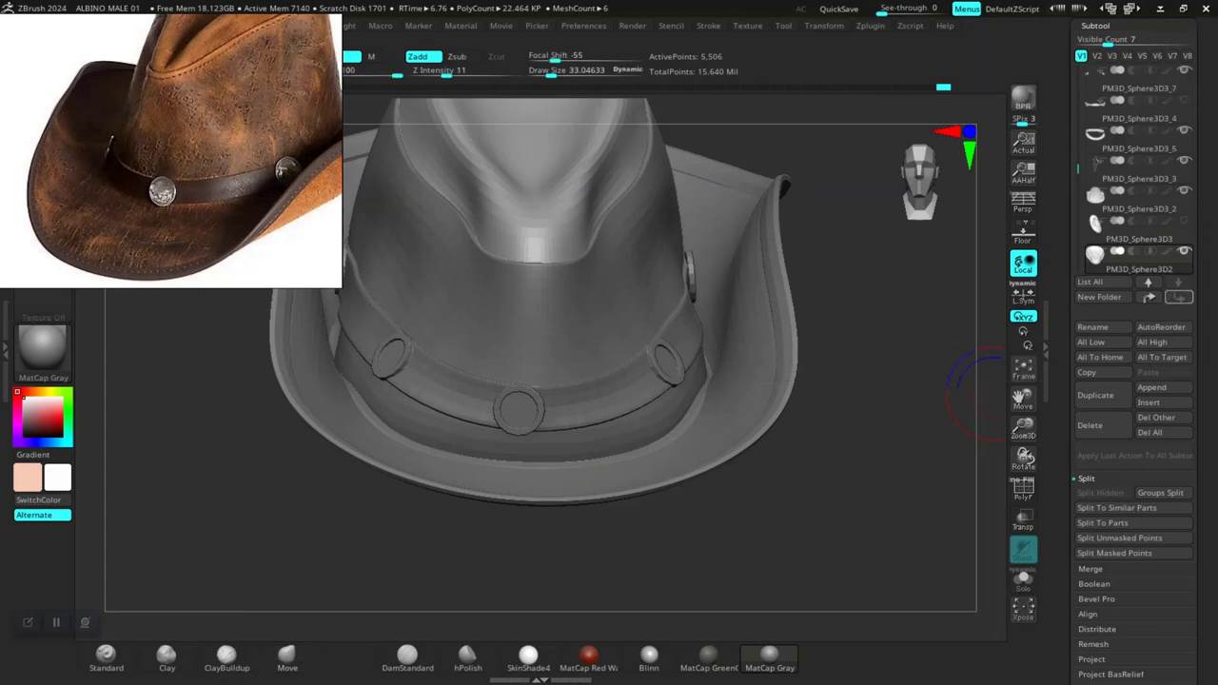
alt+click(588, 320)
key(ctrl+Down)
key(ctrl+Down)
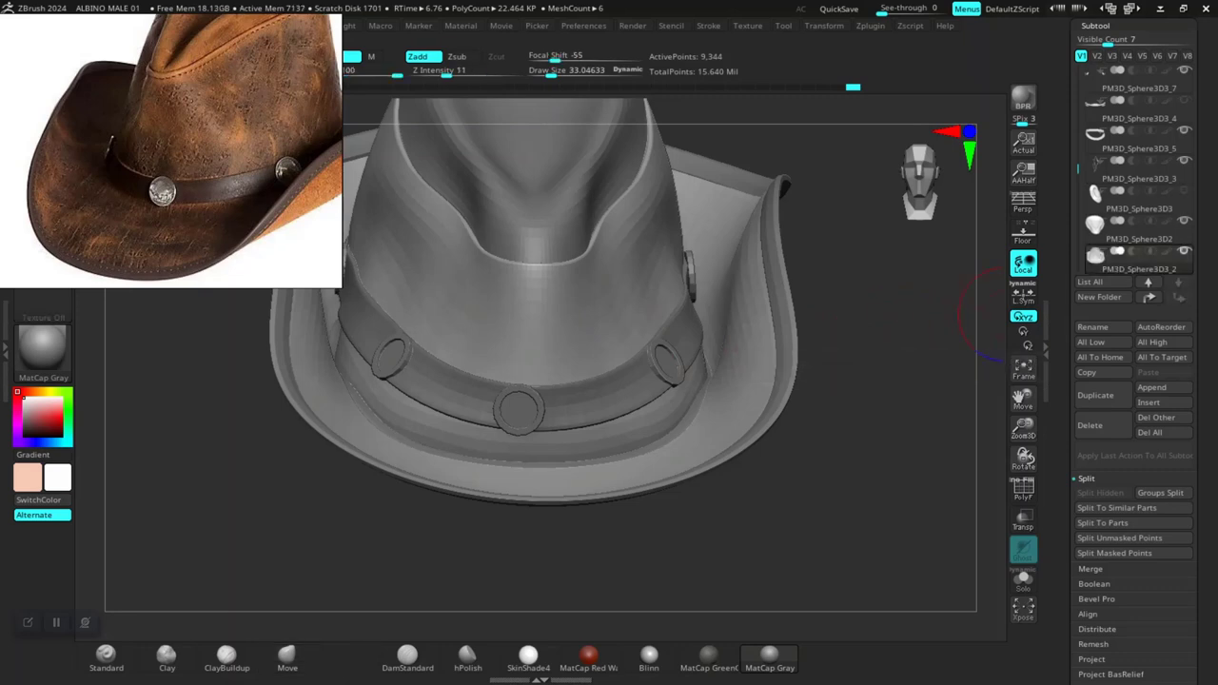
alt+click(573, 392)
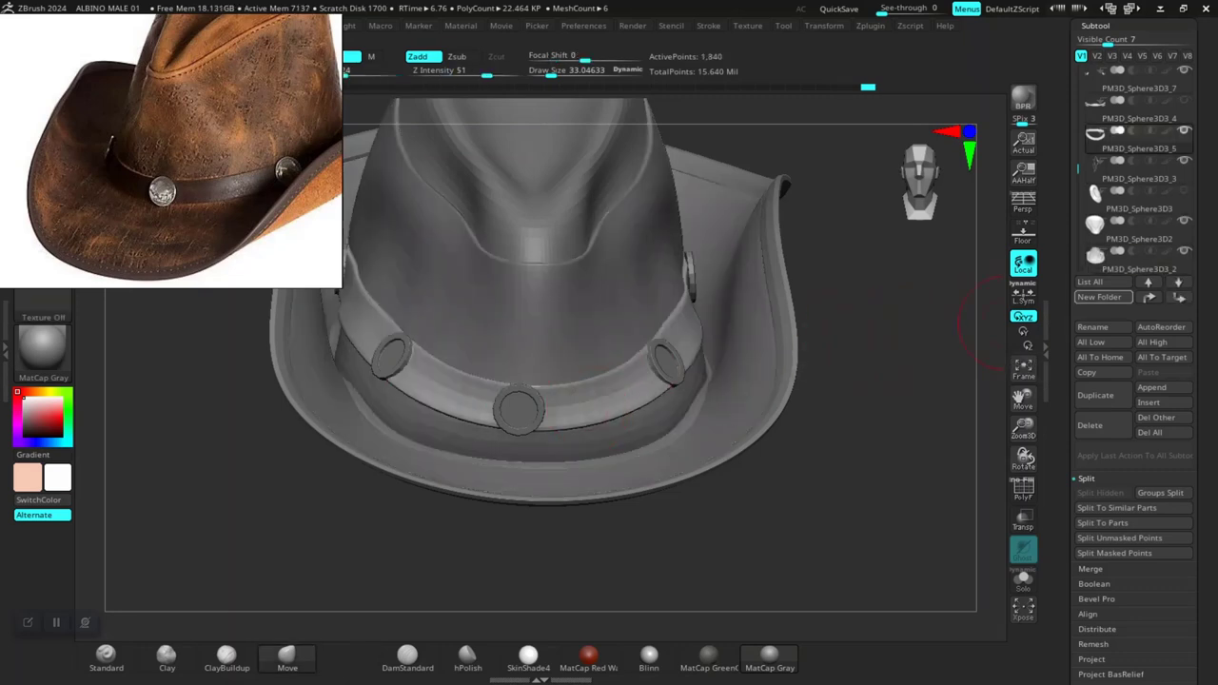
key(ctrl+shift+Down)
key(b)
key(m)
key(v)
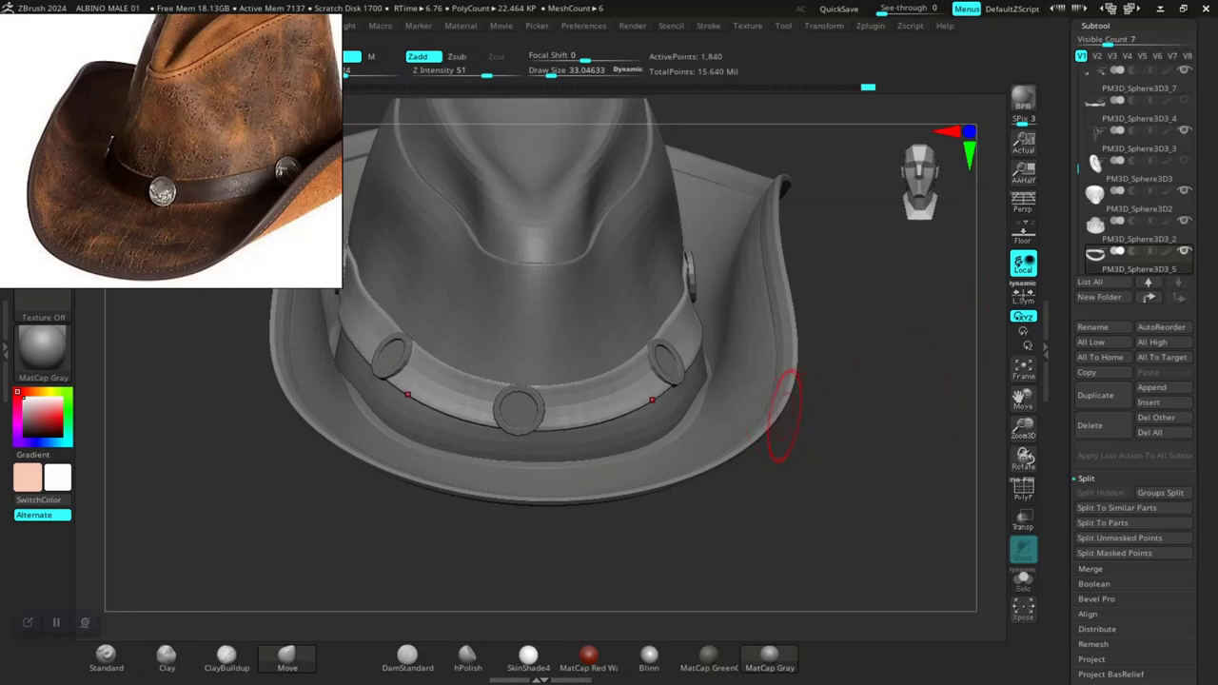
alt+click(780, 407)
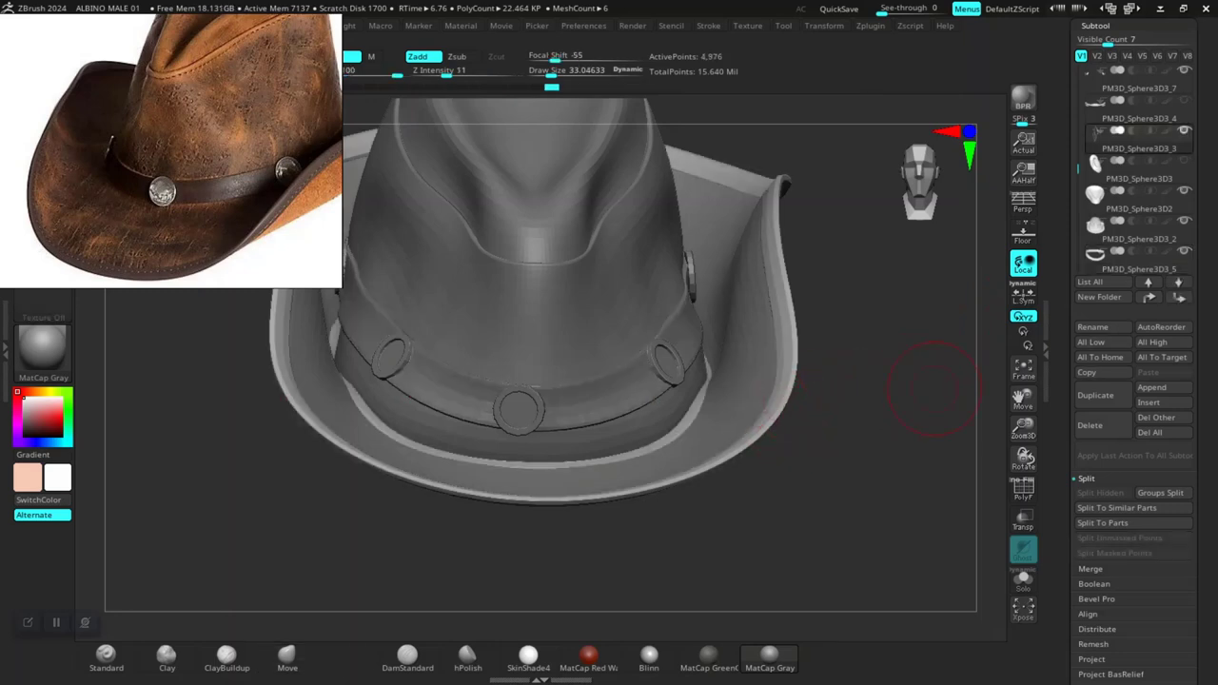
key(b)
key(m)
key(v)
key(ctrl+shift+Down)
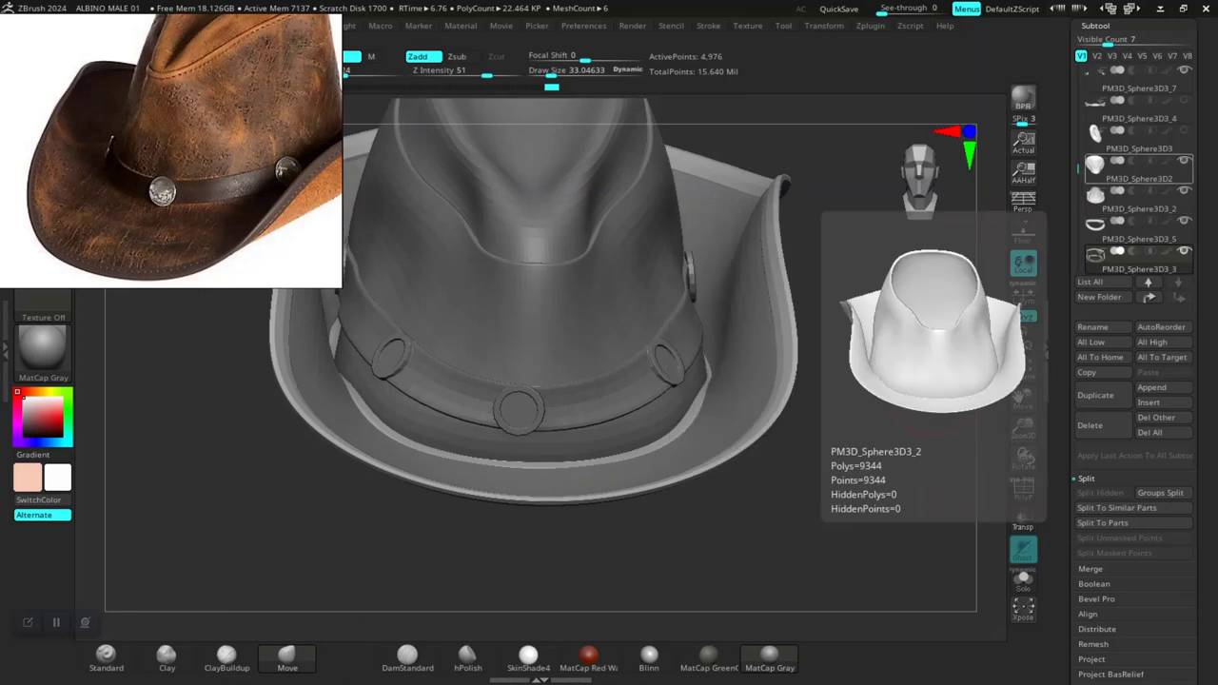
Step: MergeDown the crown, band and brim into one mesh, confirming each merge warning
click(1139, 169)
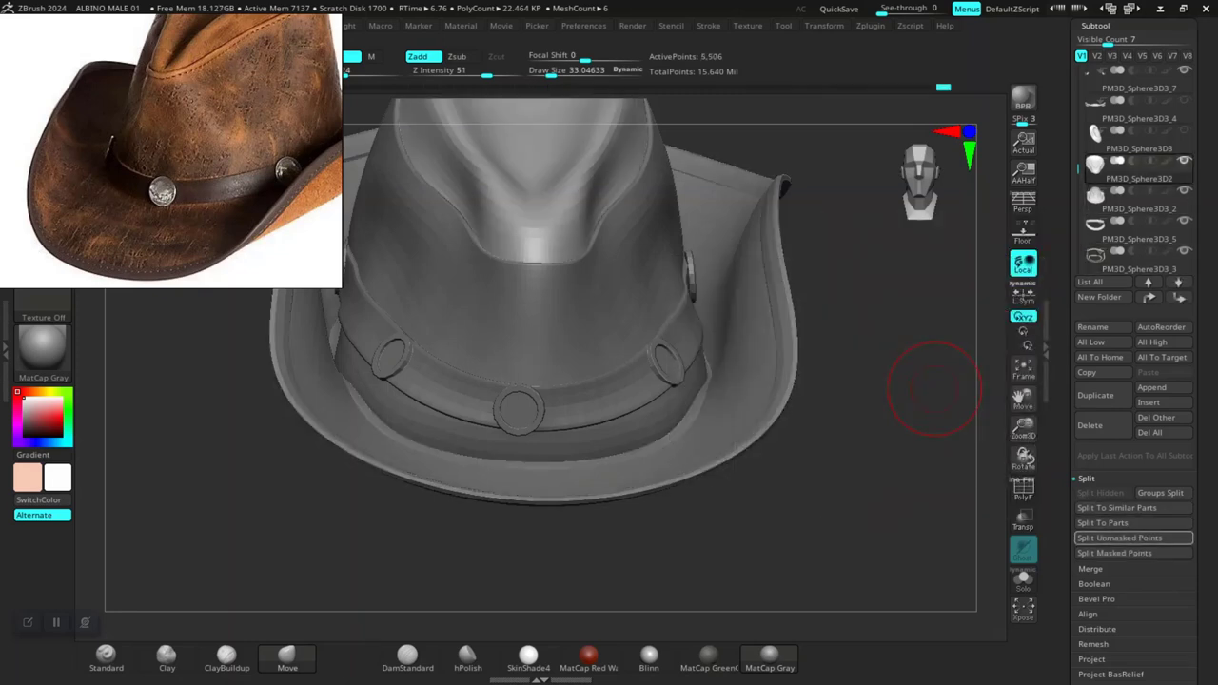
click(1091, 568)
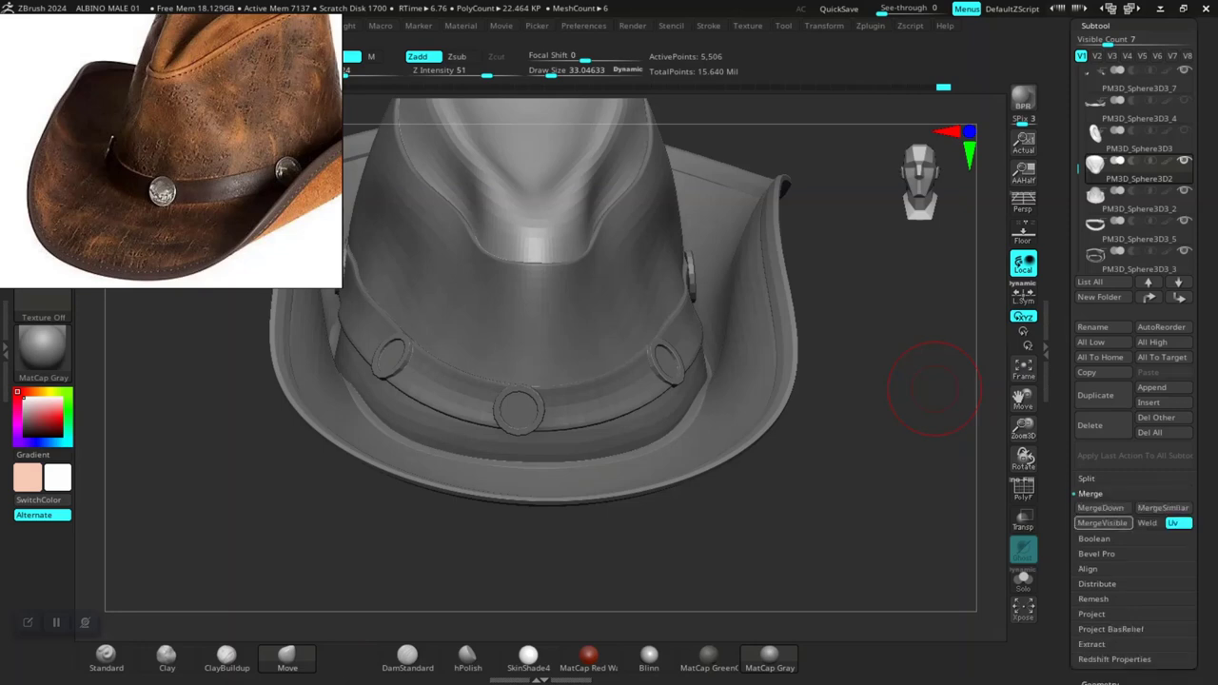
click(1105, 510)
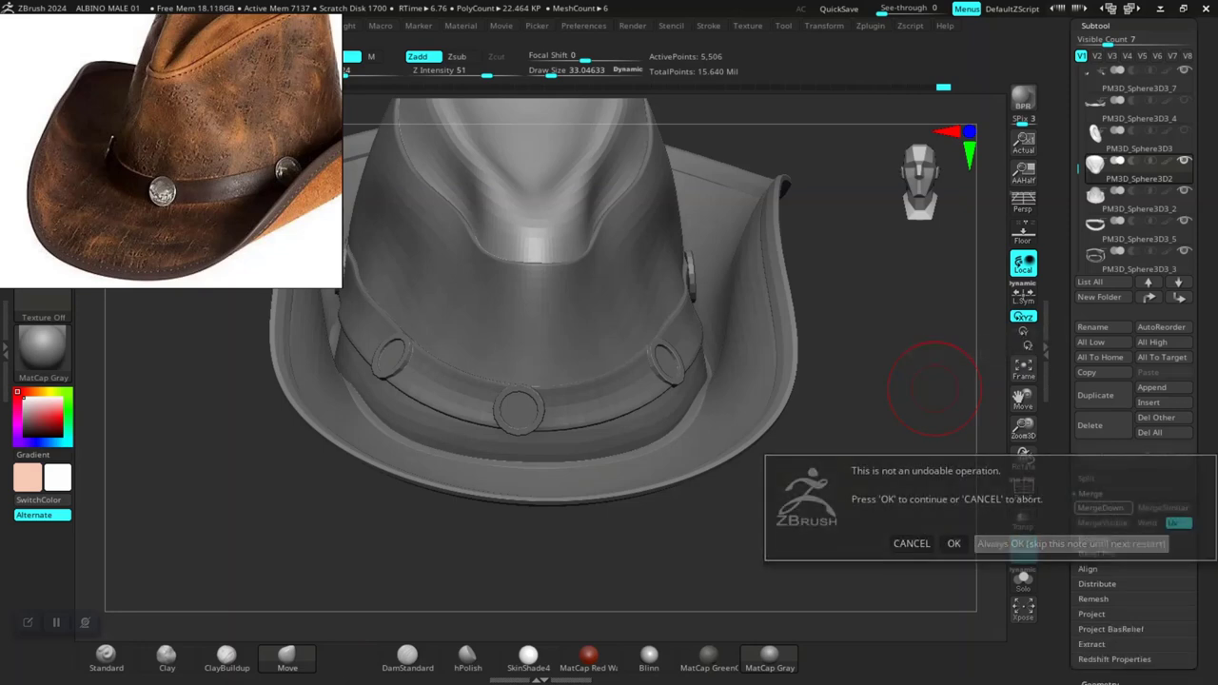
key(Return)
click(1101, 508)
key(Return)
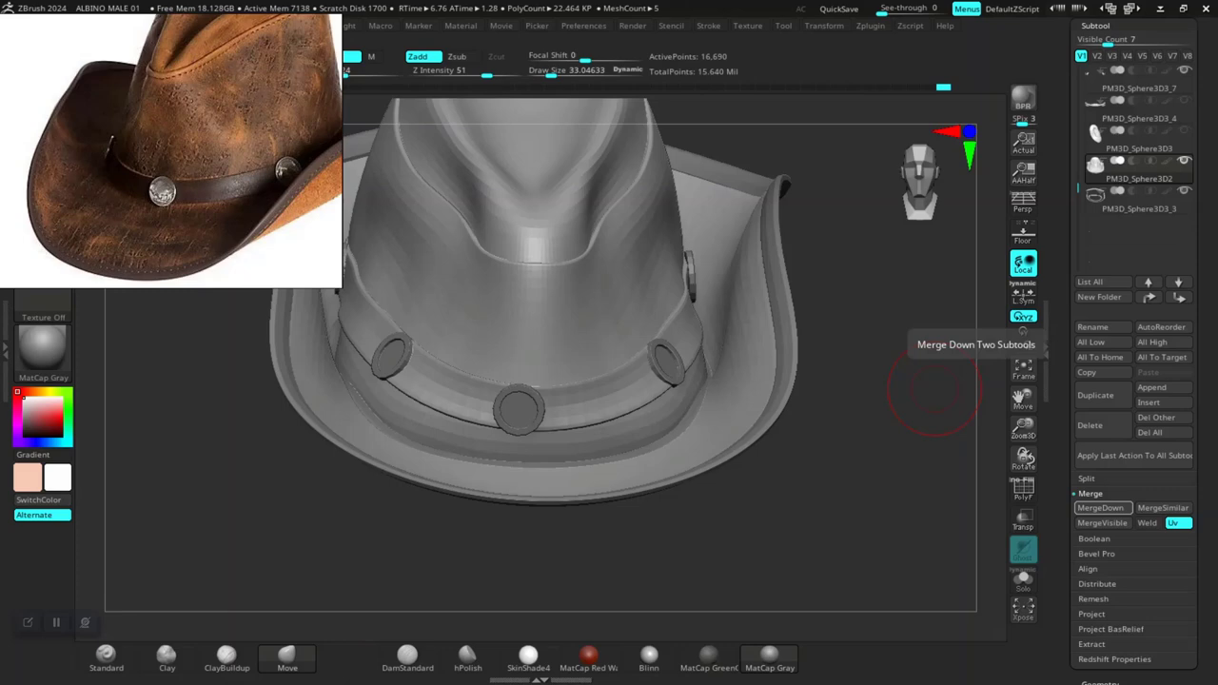
click(1100, 509)
key(Return)
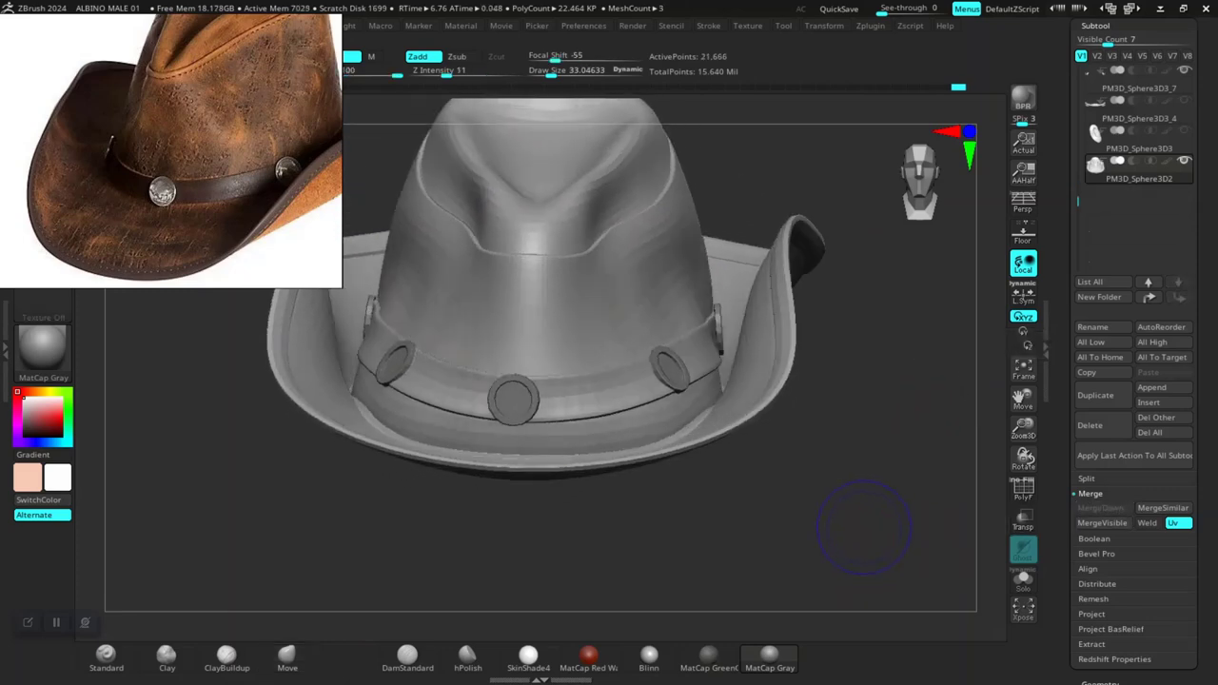
key(shift+f)
mouse_move(829, 530)
mouse_down()
mouse_move(838, 448)
mouse_move(857, 552)
mouse_move(807, 510)
mouse_up()
key(shift+f)
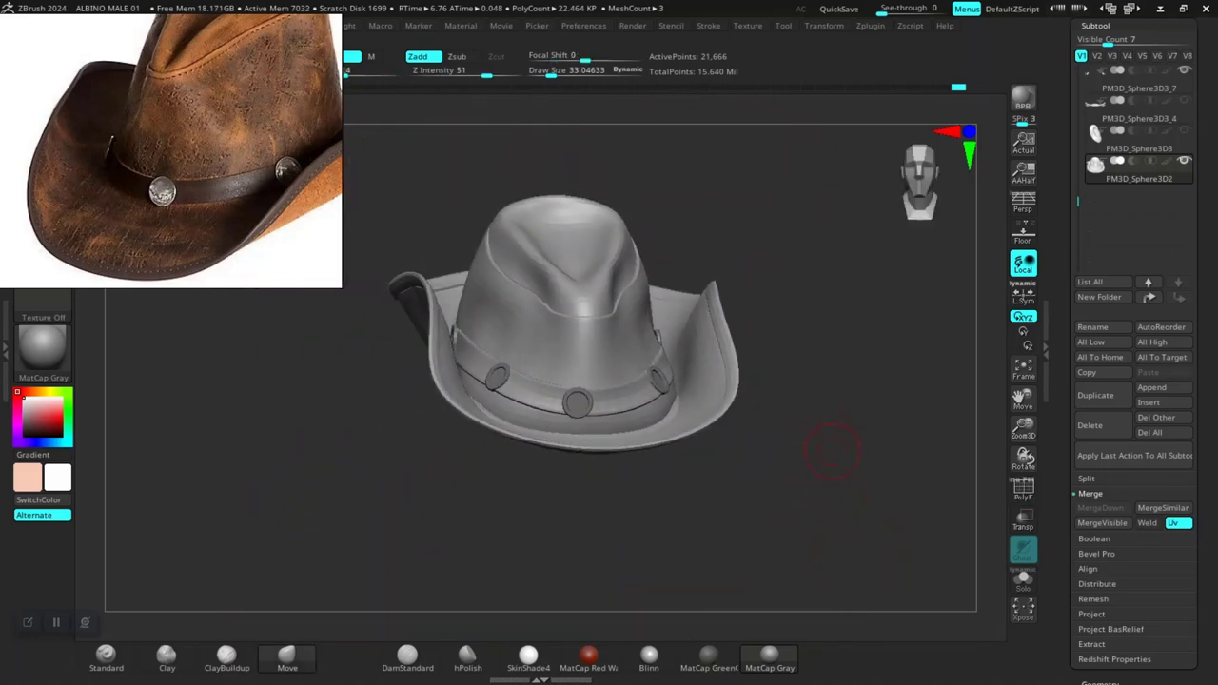
mouse_move(833, 453)
mouse_down()
mouse_move(837, 533)
mouse_move(850, 506)
mouse_move(811, 502)
mouse_move(831, 624)
mouse_up()
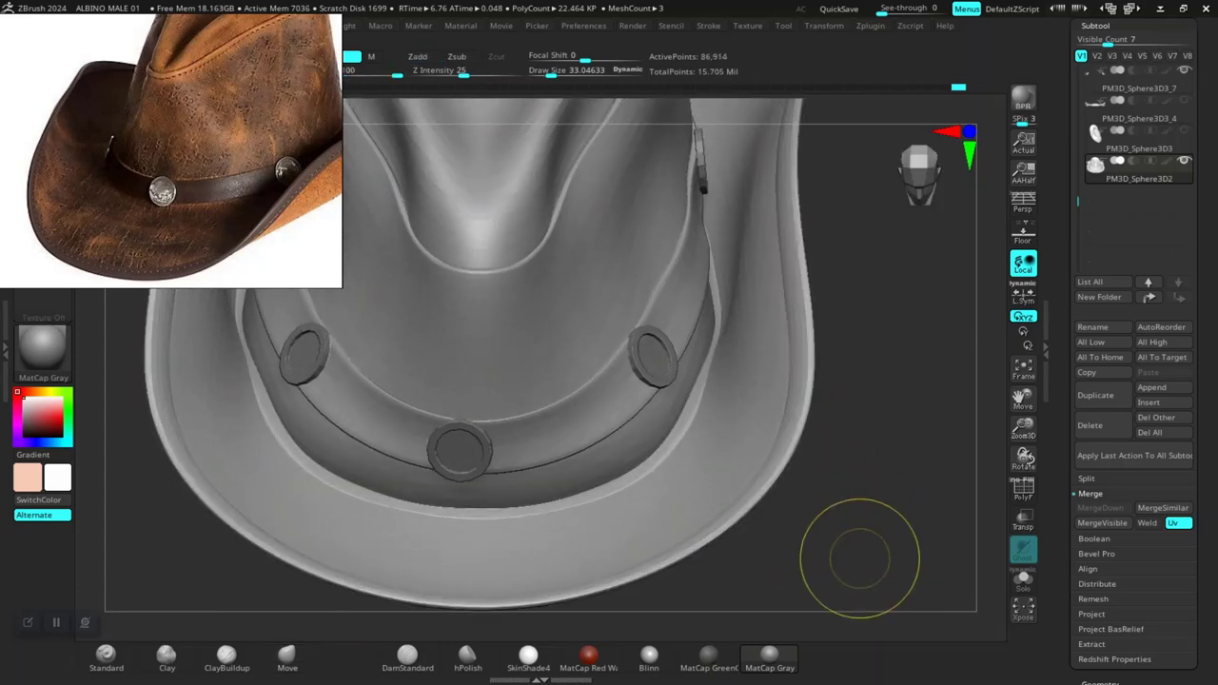
mouse_move(862, 565)
mouse_down()
mouse_move(829, 503)
mouse_move(761, 495)
mouse_move(818, 500)
mouse_move(802, 467)
mouse_move(848, 514)
mouse_move(832, 484)
mouse_move(811, 517)
mouse_move(810, 490)
mouse_move(805, 552)
mouse_move(790, 519)
mouse_up()
Step: Merge the band coins into one subtool named HAT COIN, placed just above the hat
alt+click(491, 394)
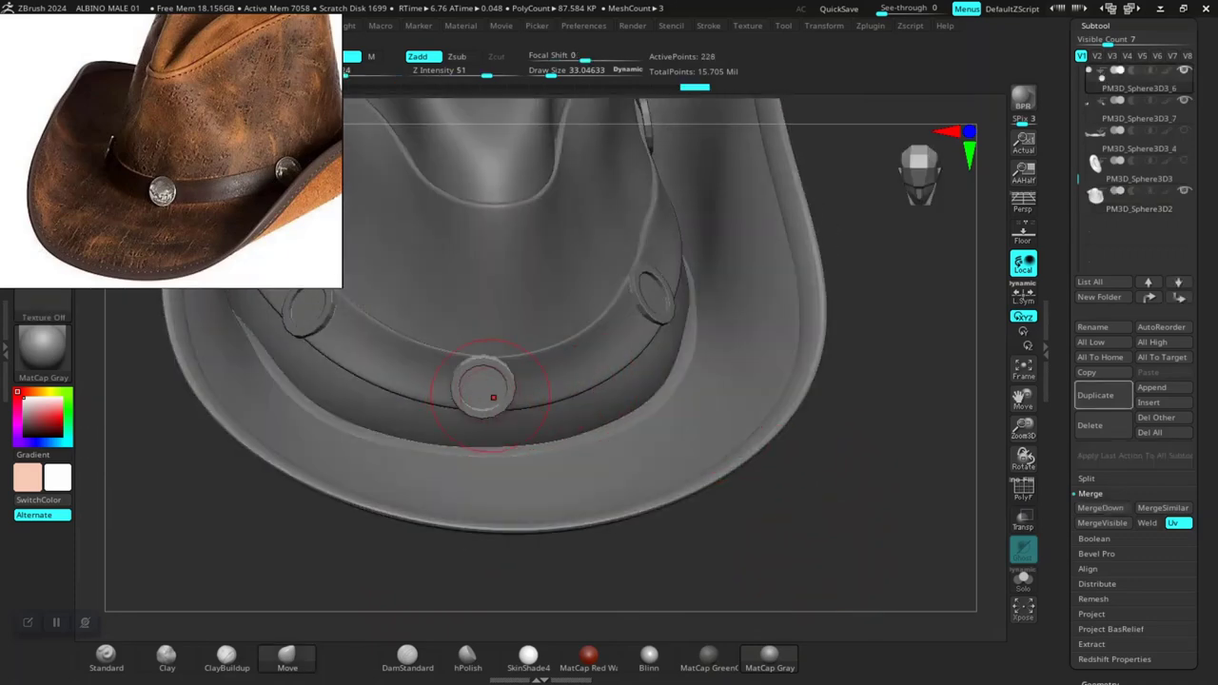
drag(836, 504, 942, 295)
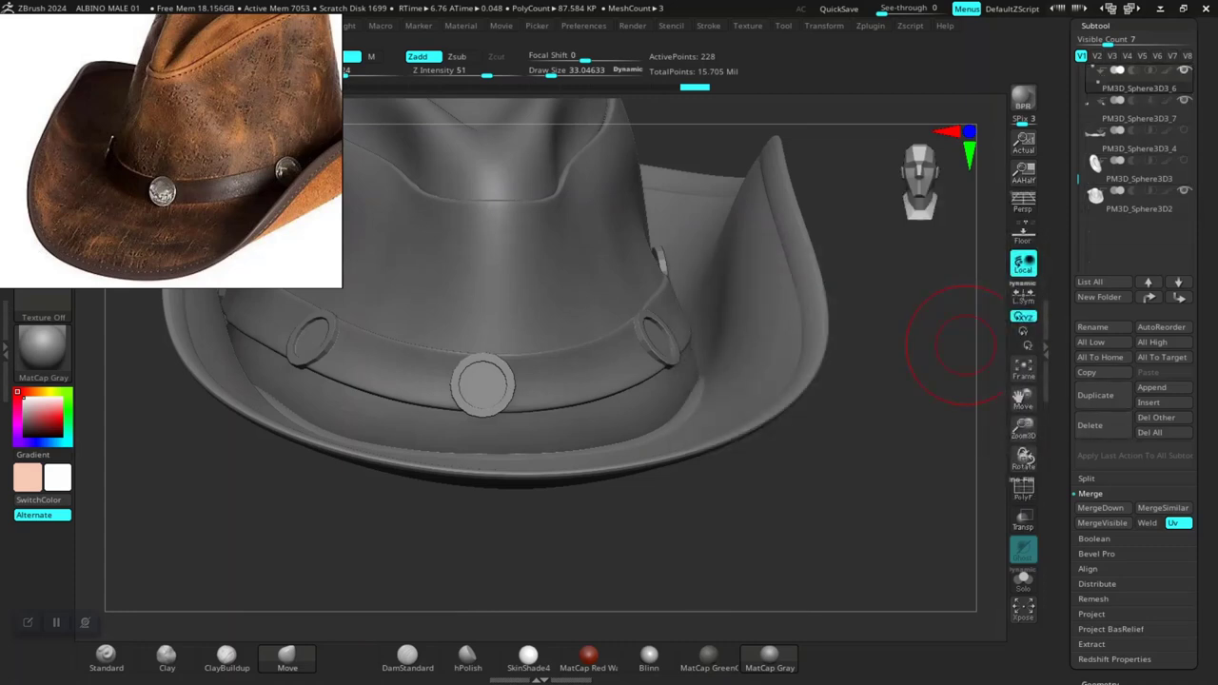
click(1101, 508)
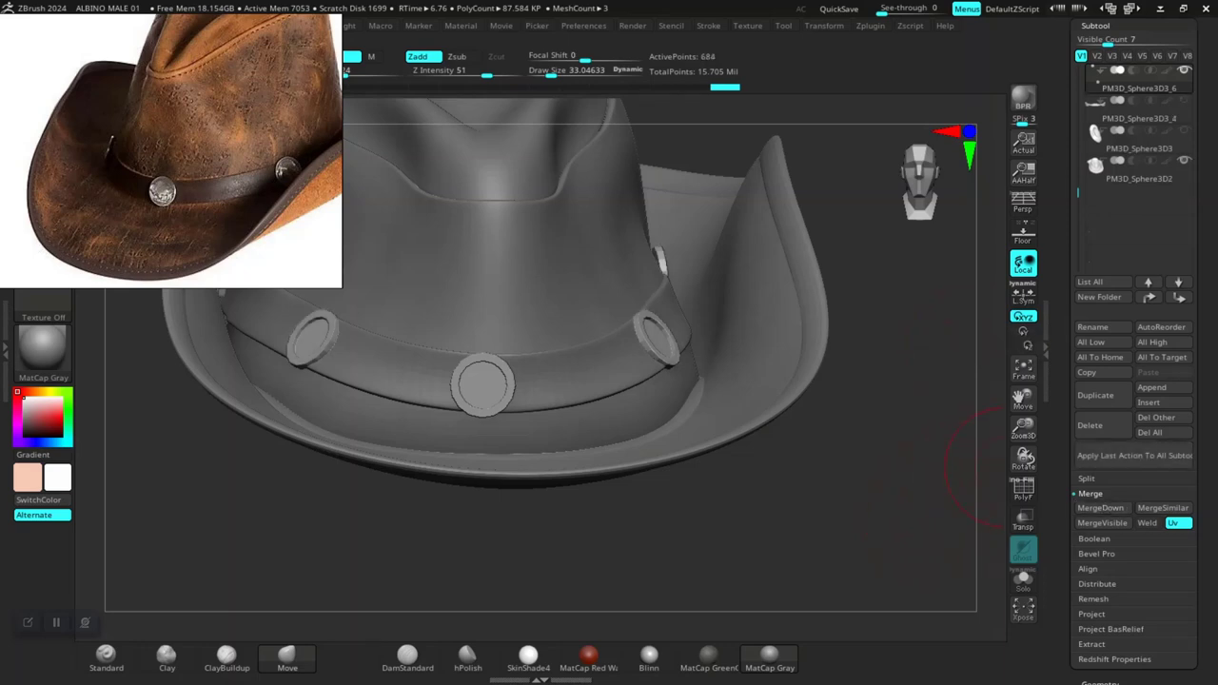
click(1092, 326)
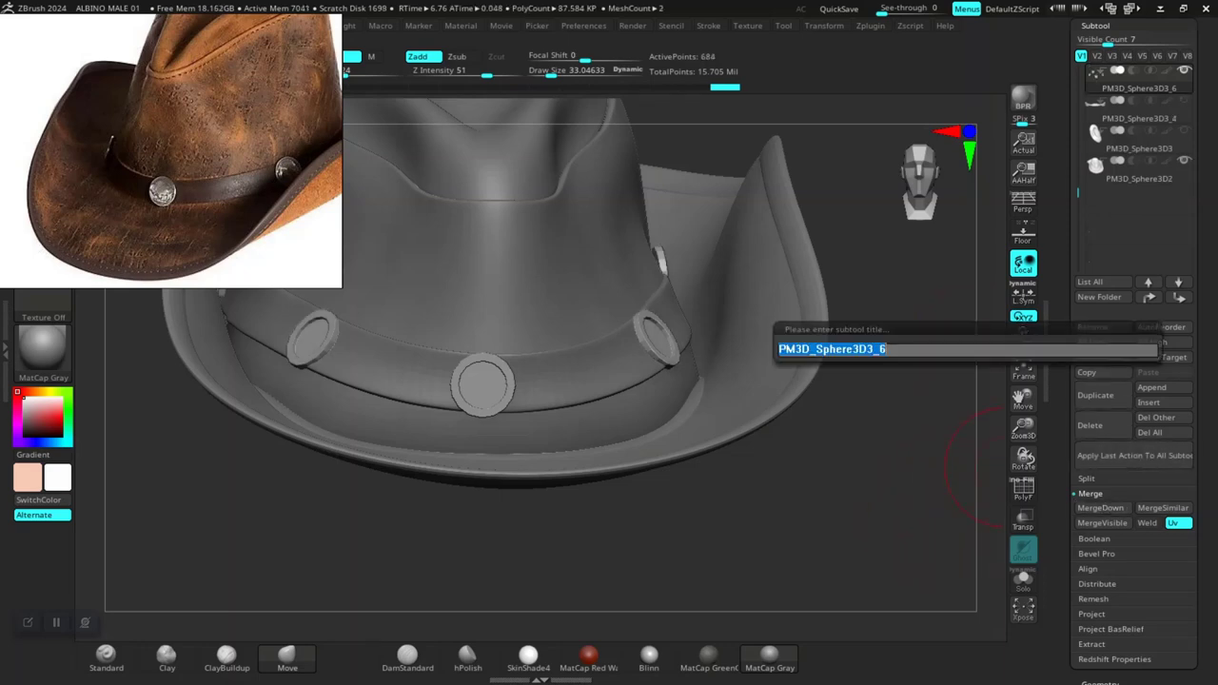
text(HAT C)
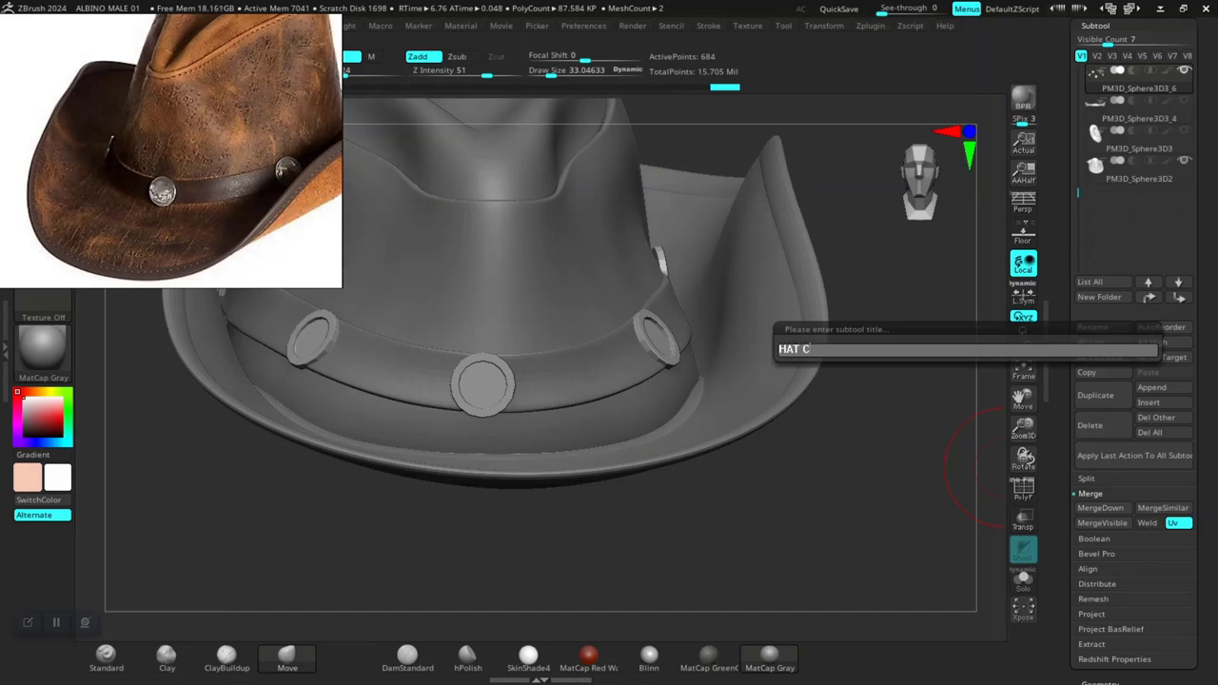
text(OIN)
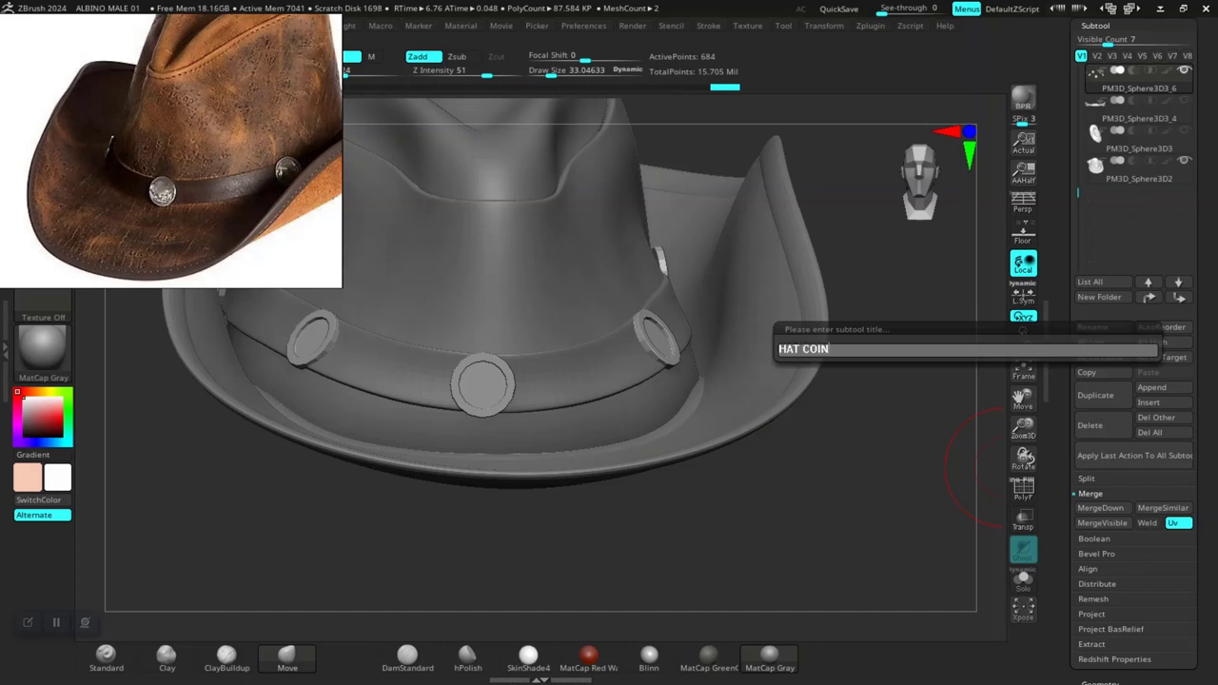
key(Return)
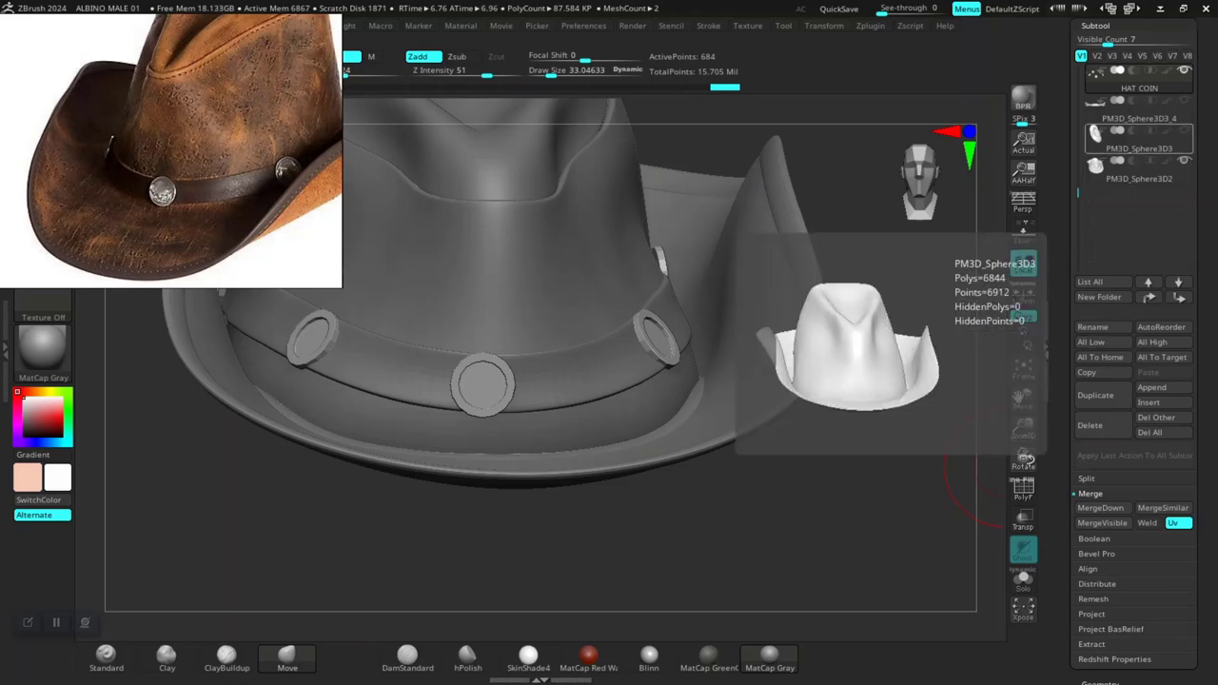
drag(1139, 76, 1139, 152)
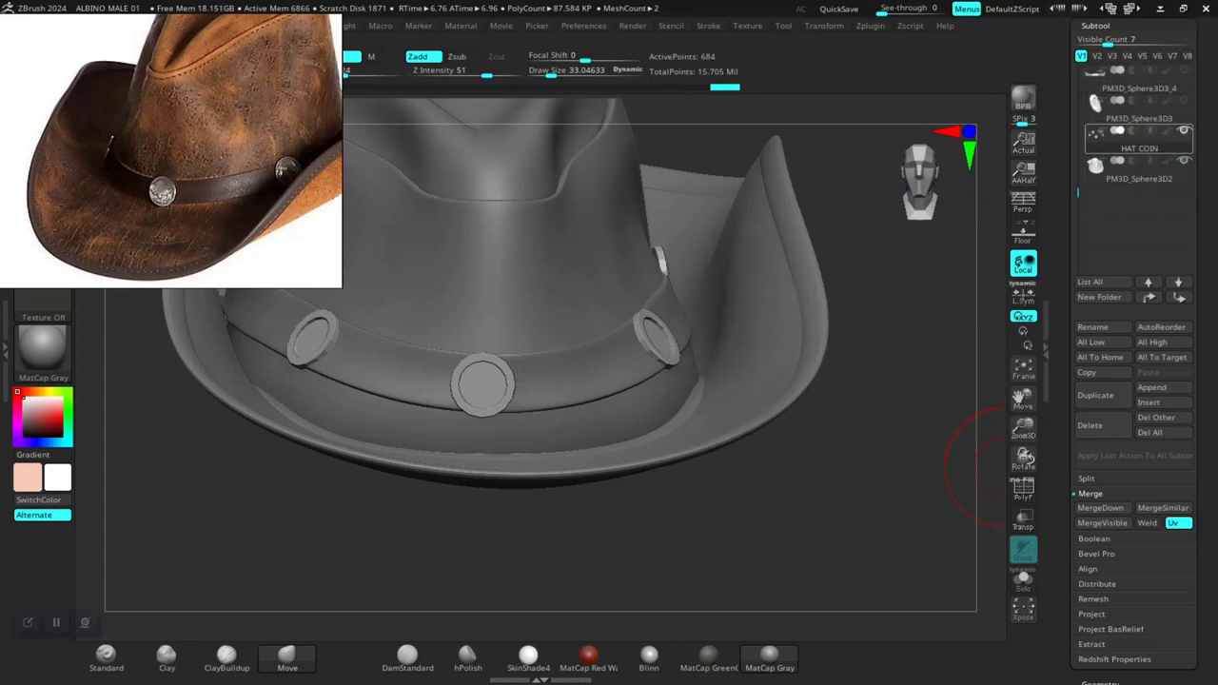
Step: Move the ALBINO BASE MALE 01 head lower in the list, hide it, and switch to the Move brush
scroll(1133, 162, up, 4)
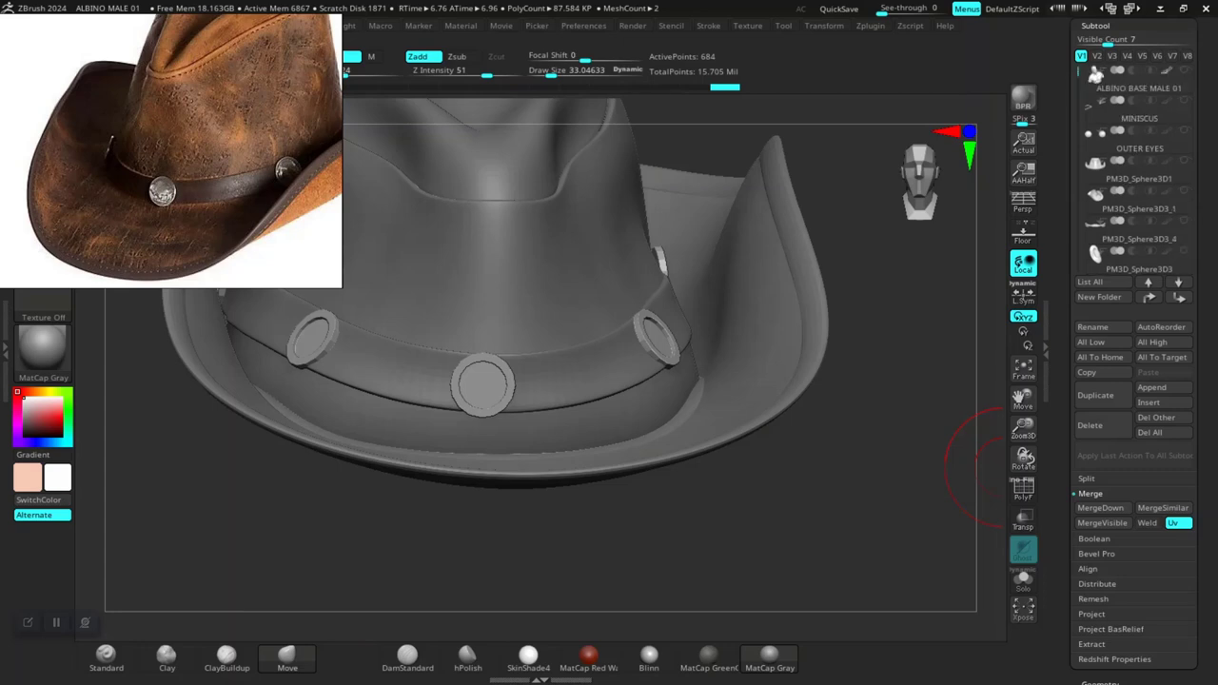
scroll(1139, 162, up, 1)
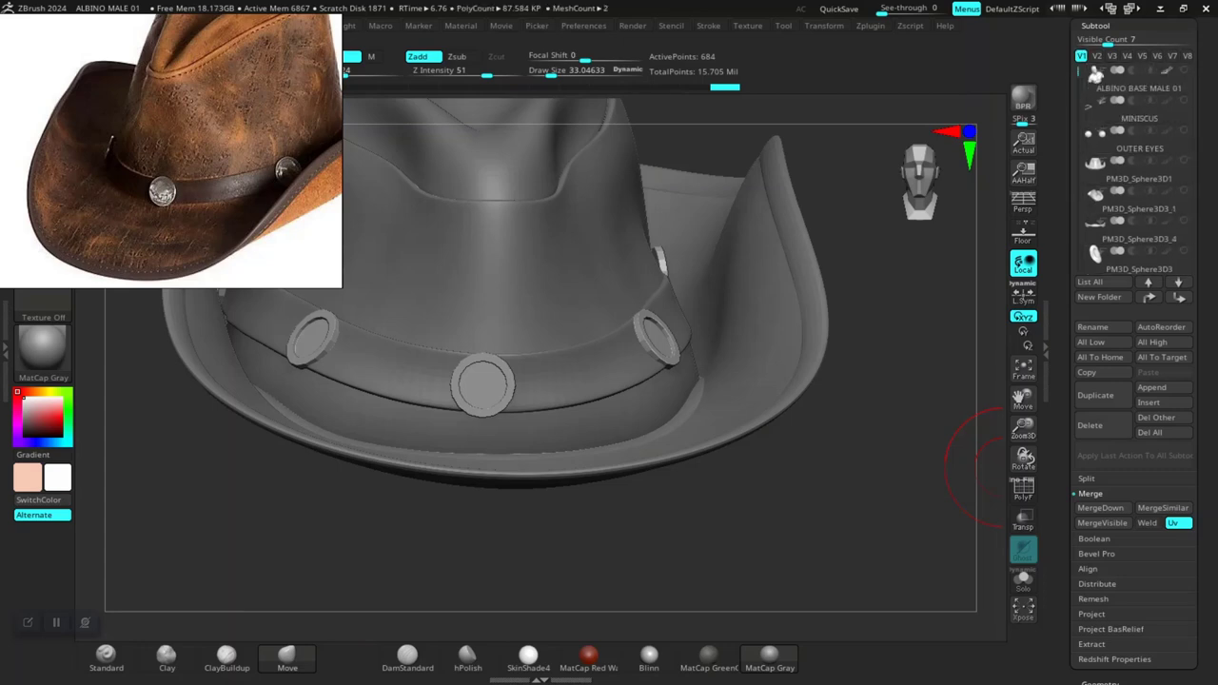
scroll(1139, 162, down, 2)
scroll(1139, 162, down, 1)
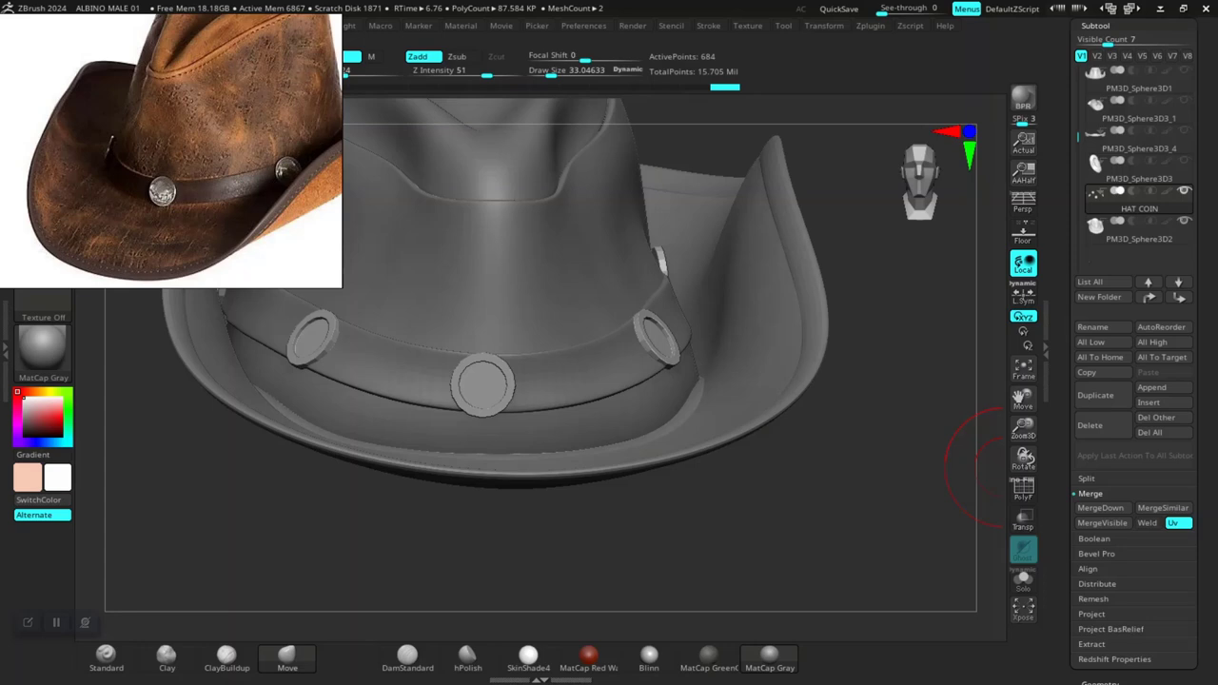
scroll(1139, 157, up, 1)
scroll(1139, 153, up, 1)
scroll(1139, 142, up, 1)
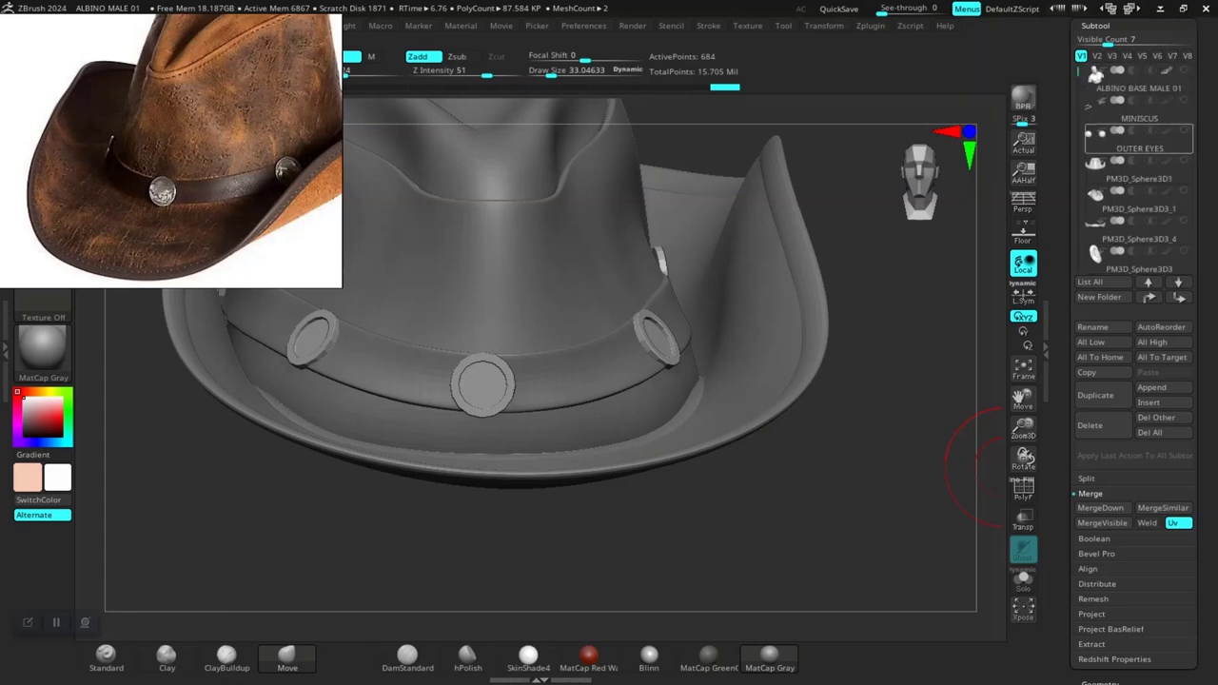
click(1137, 86)
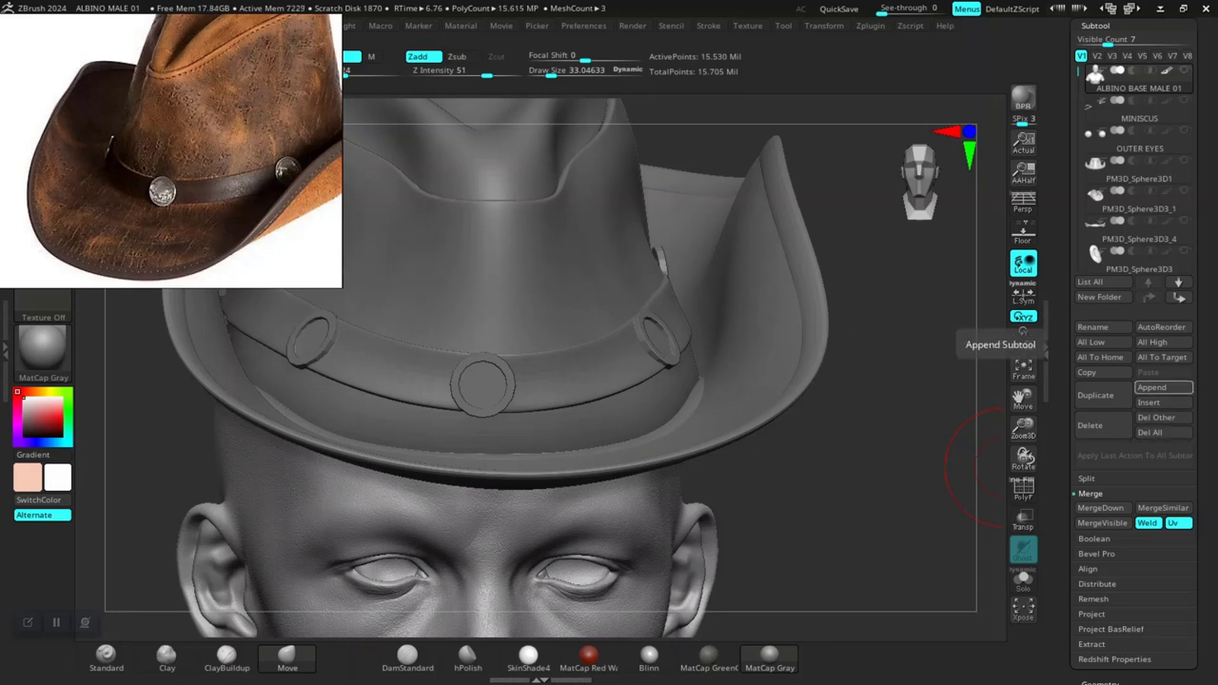
shift+click(1178, 281)
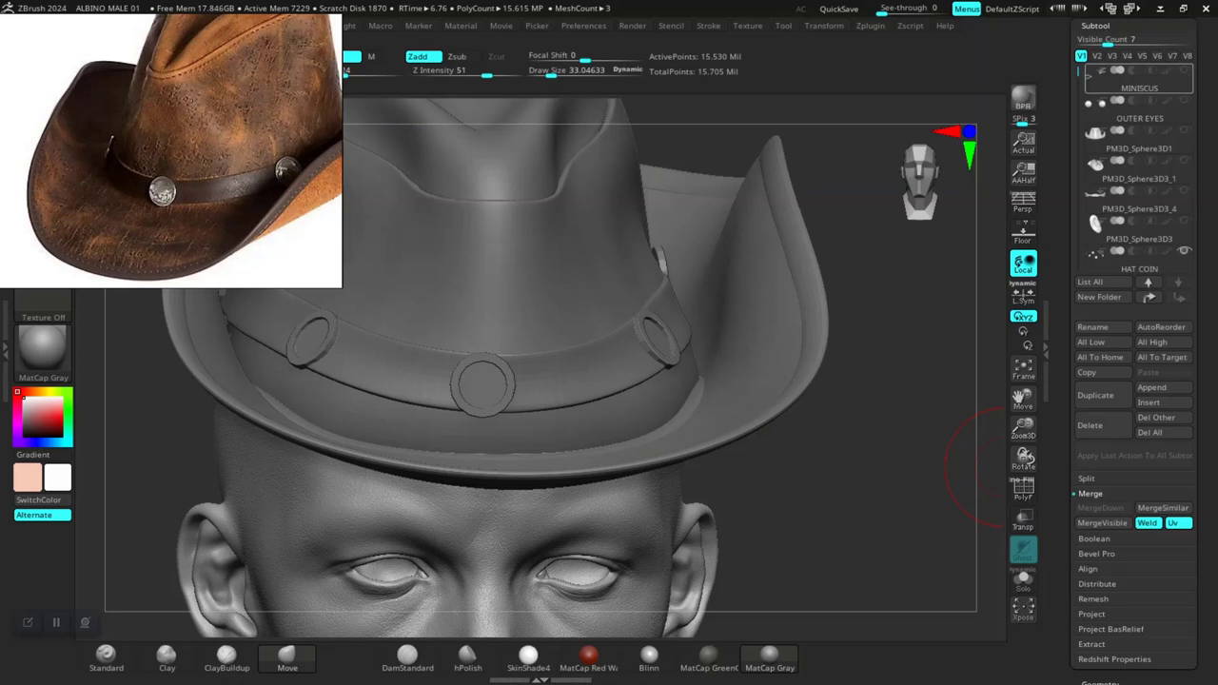
click(1184, 251)
key(b)
key(m)
key(v)
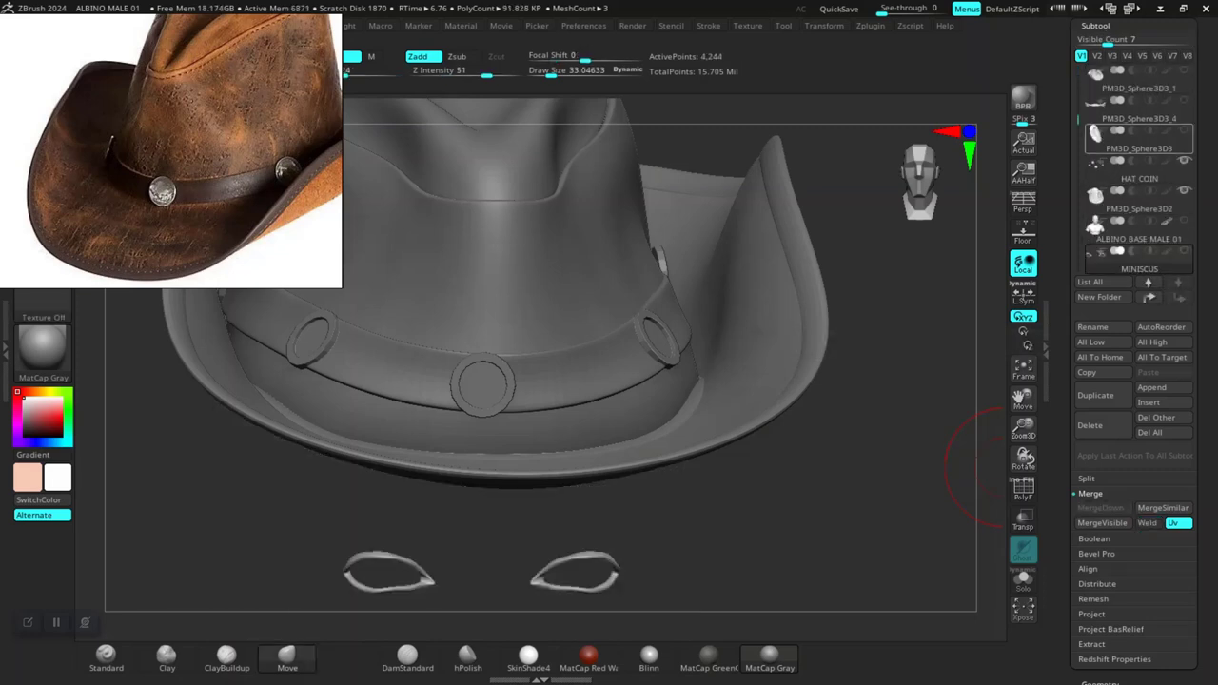
Step: Move the PM3D_Sphere3D3_1 eye sphere subtool further down the list
click(1139, 108)
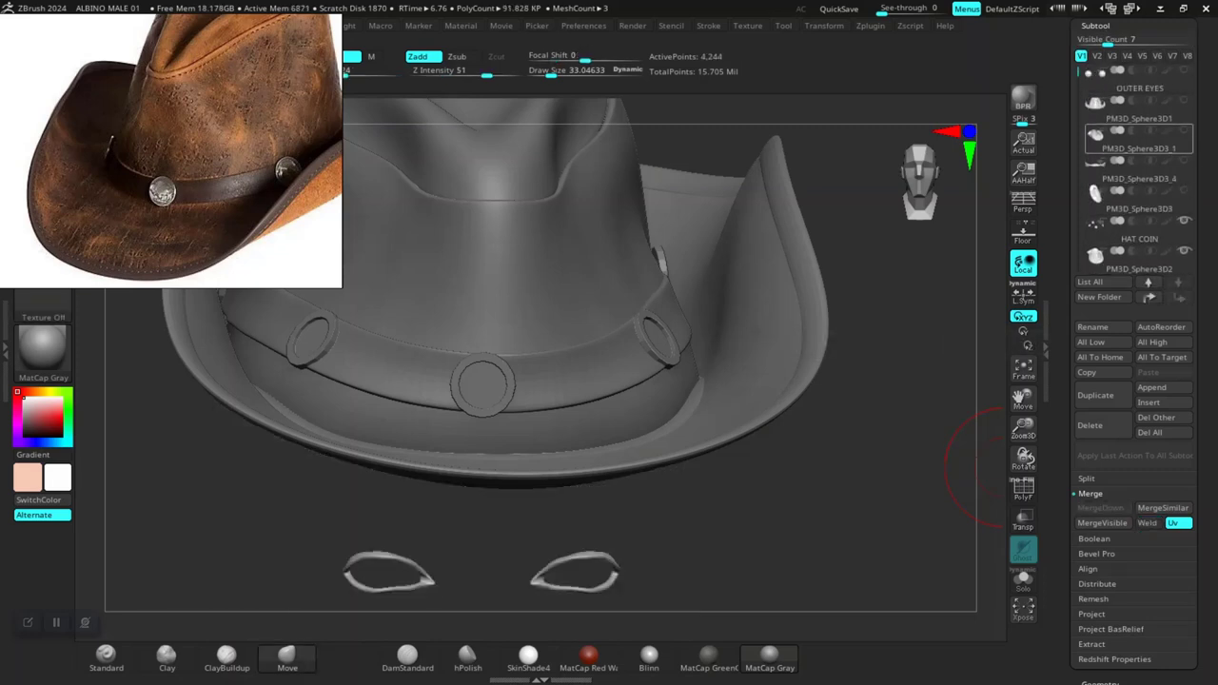
scroll(1137, 162, up, 3)
click(1139, 162)
click(1139, 252)
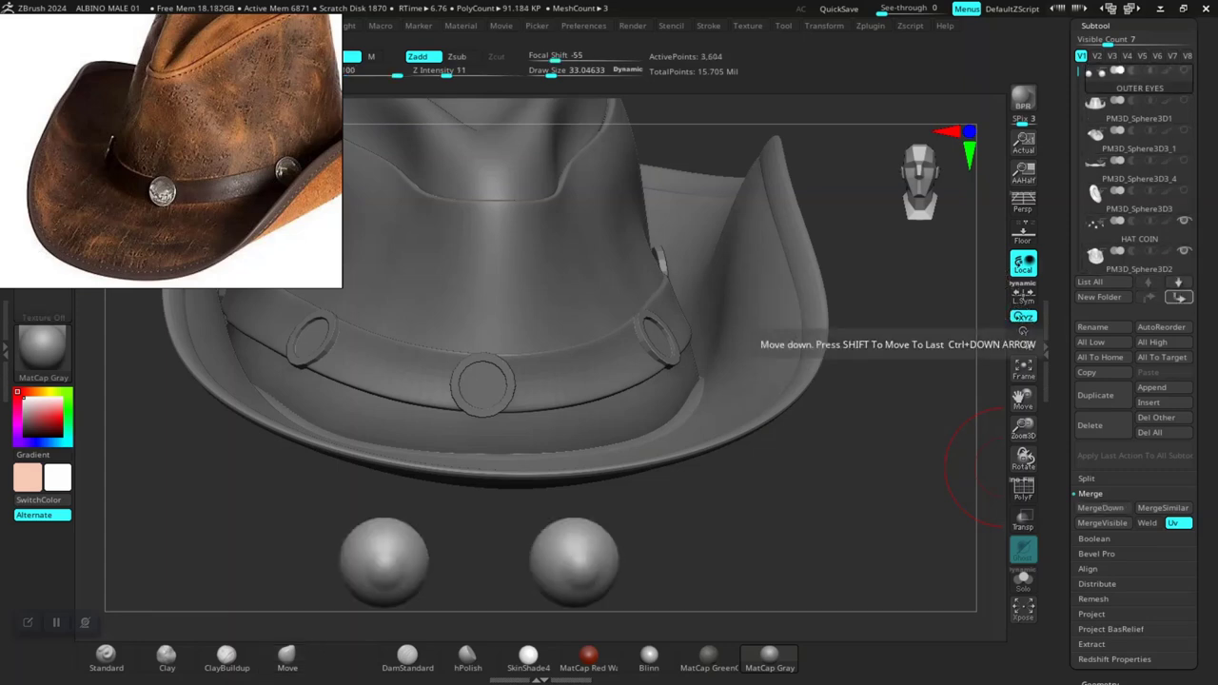
shift+click(1179, 282)
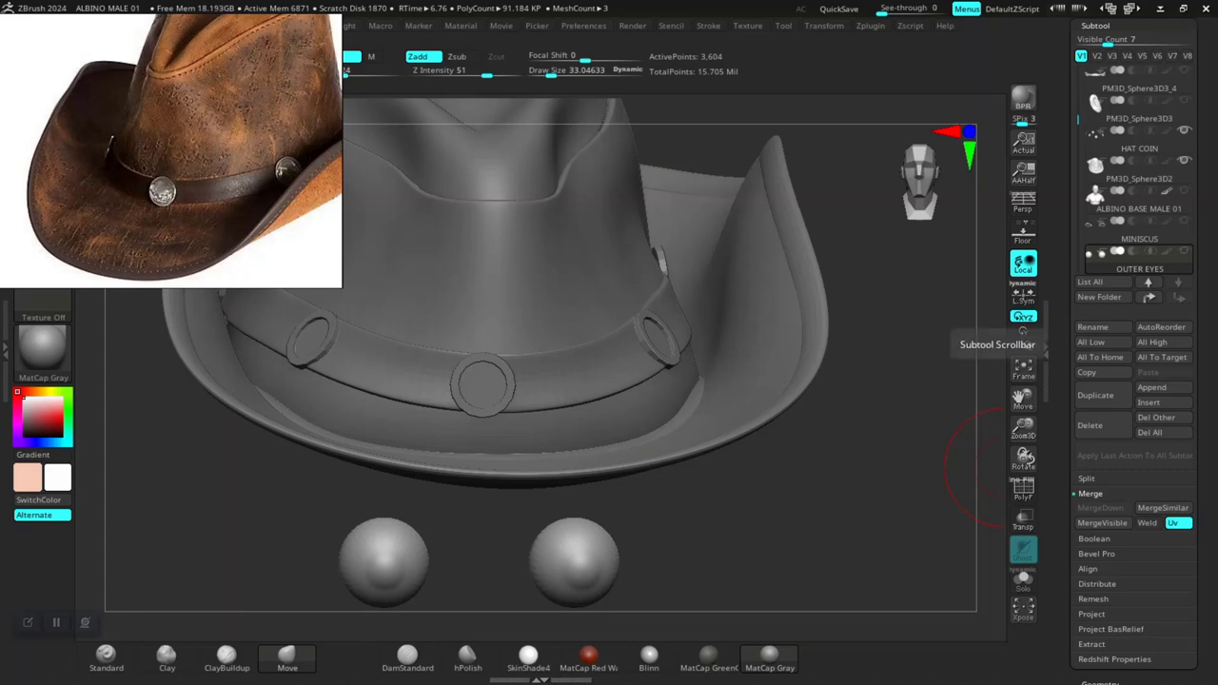
Step: Make PM3D_Sphere3D2 active, show the albino head, and hide the eyeball subtool
scroll(1137, 162, up, 1)
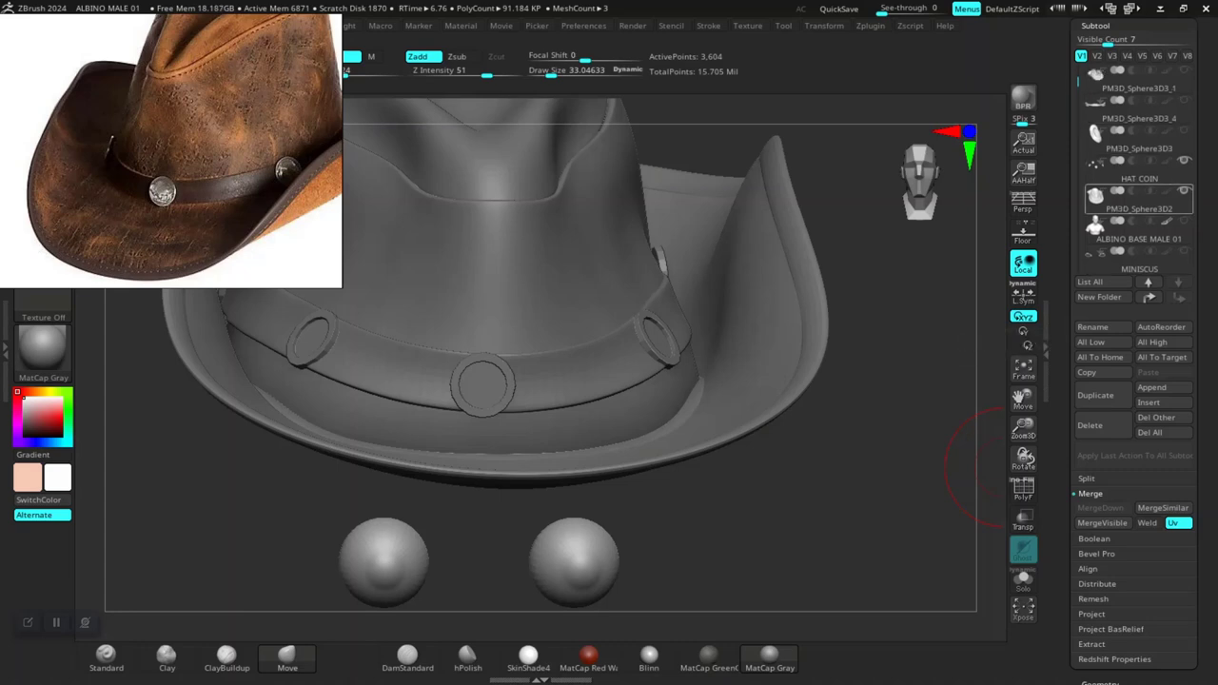
click(1096, 195)
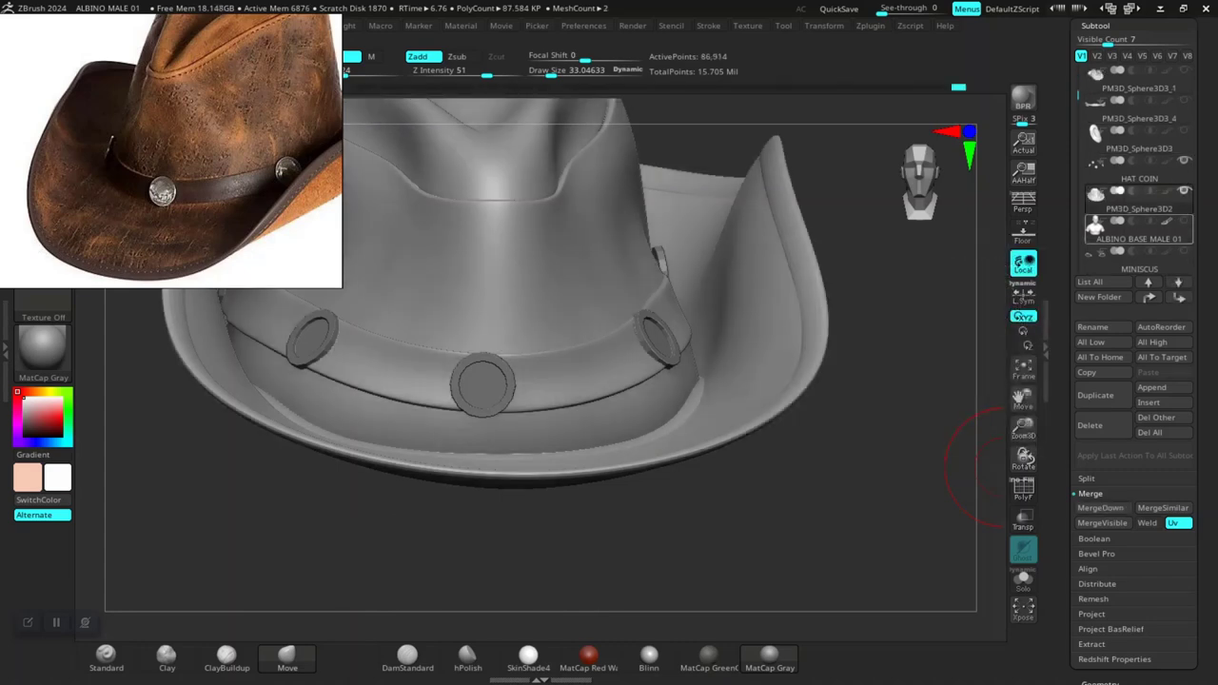
click(1185, 221)
scroll(1132, 171, down, 2)
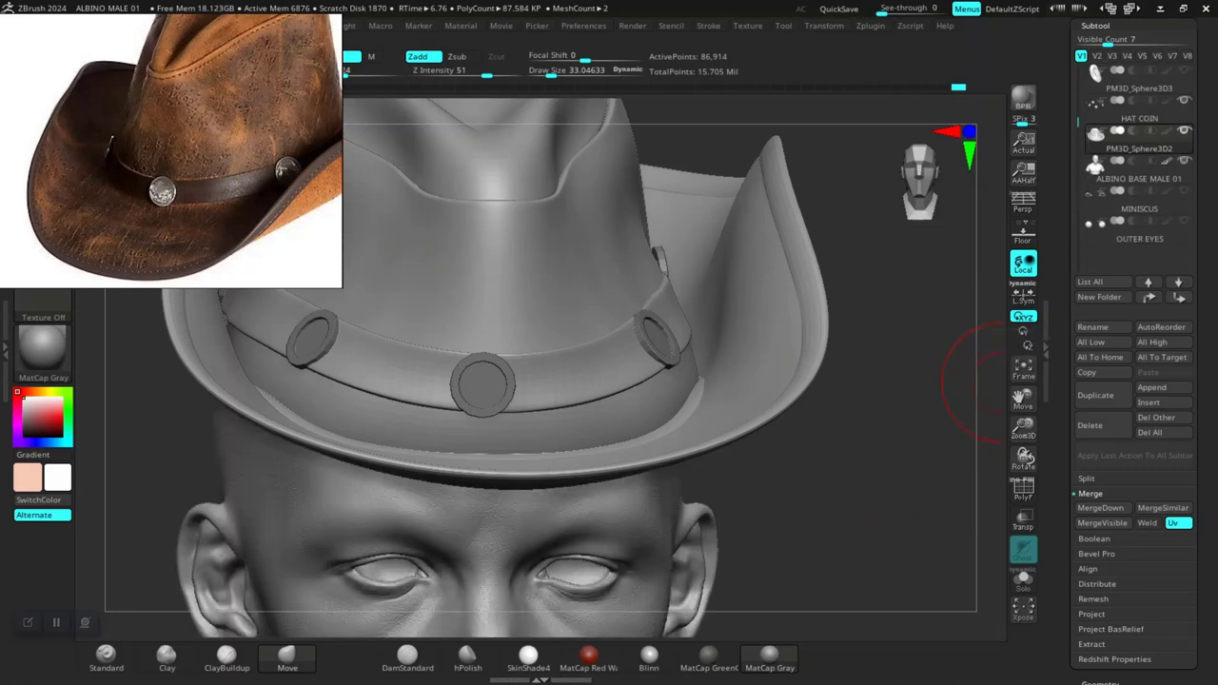
click(1185, 221)
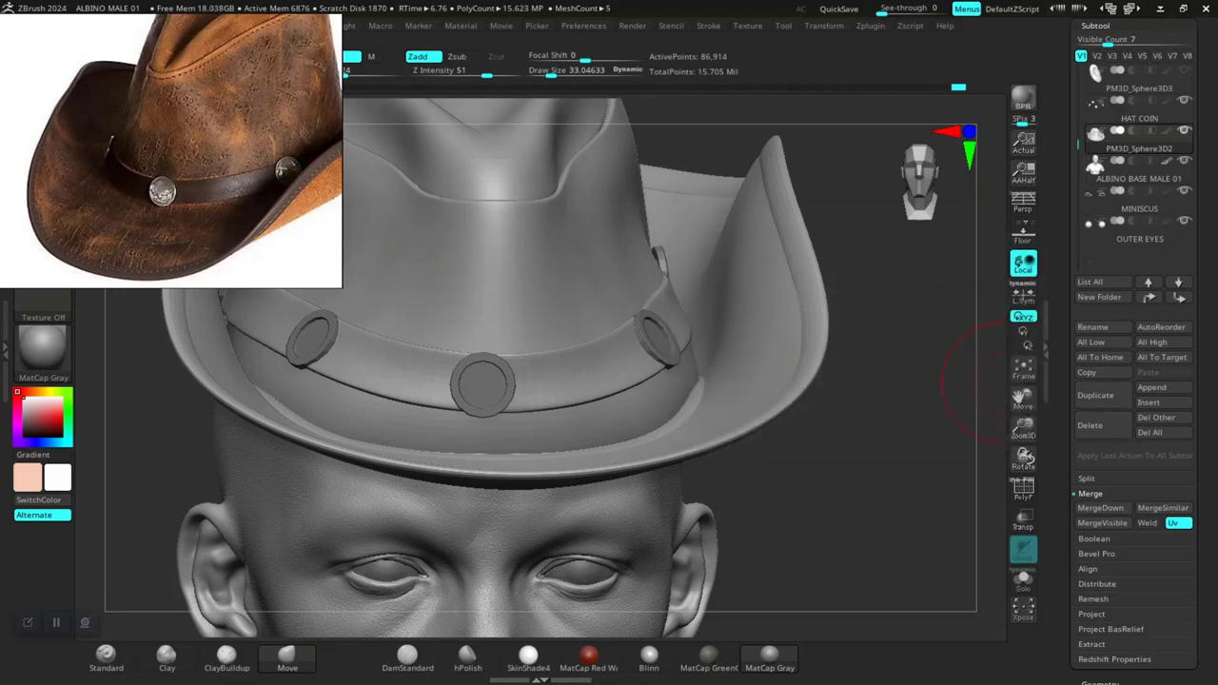
Step: Rename the merged hat subtool to HAT
click(1093, 327)
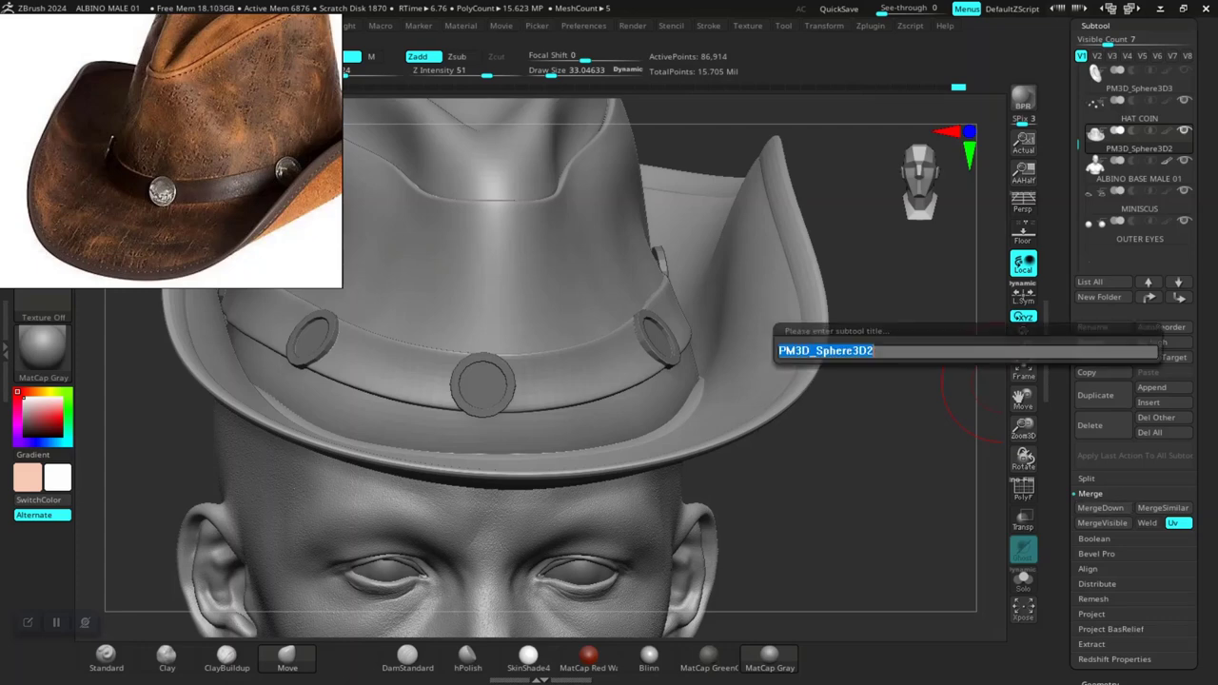
text(HAT)
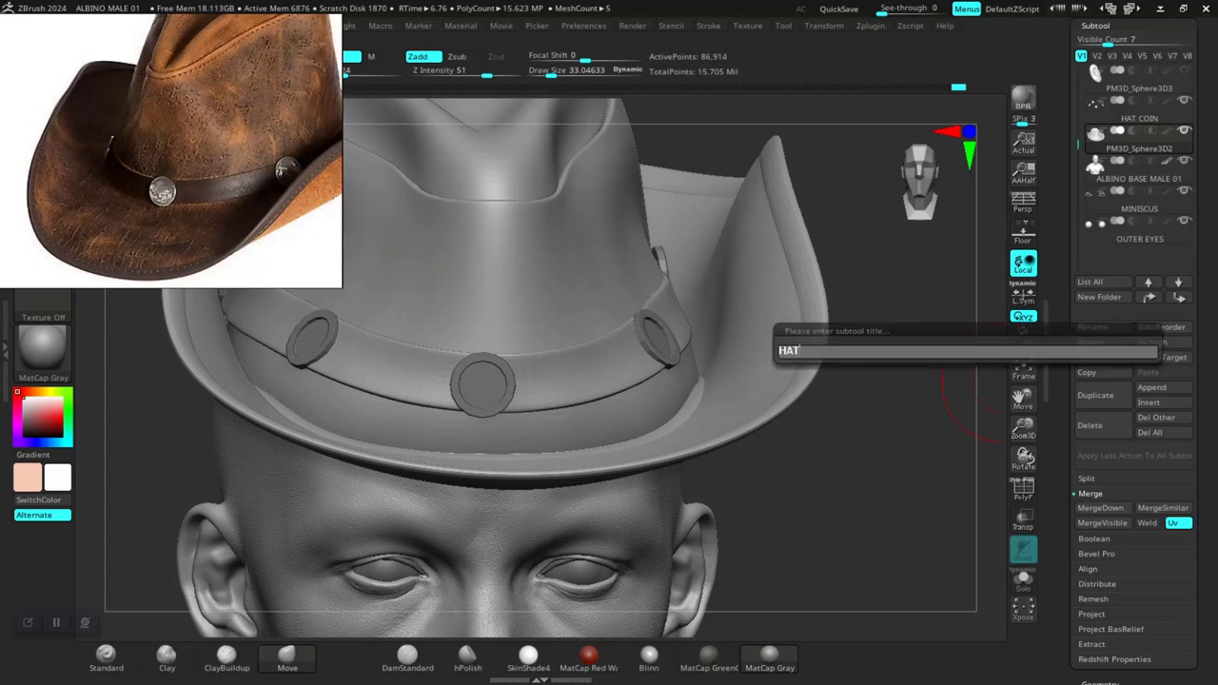
key(Return)
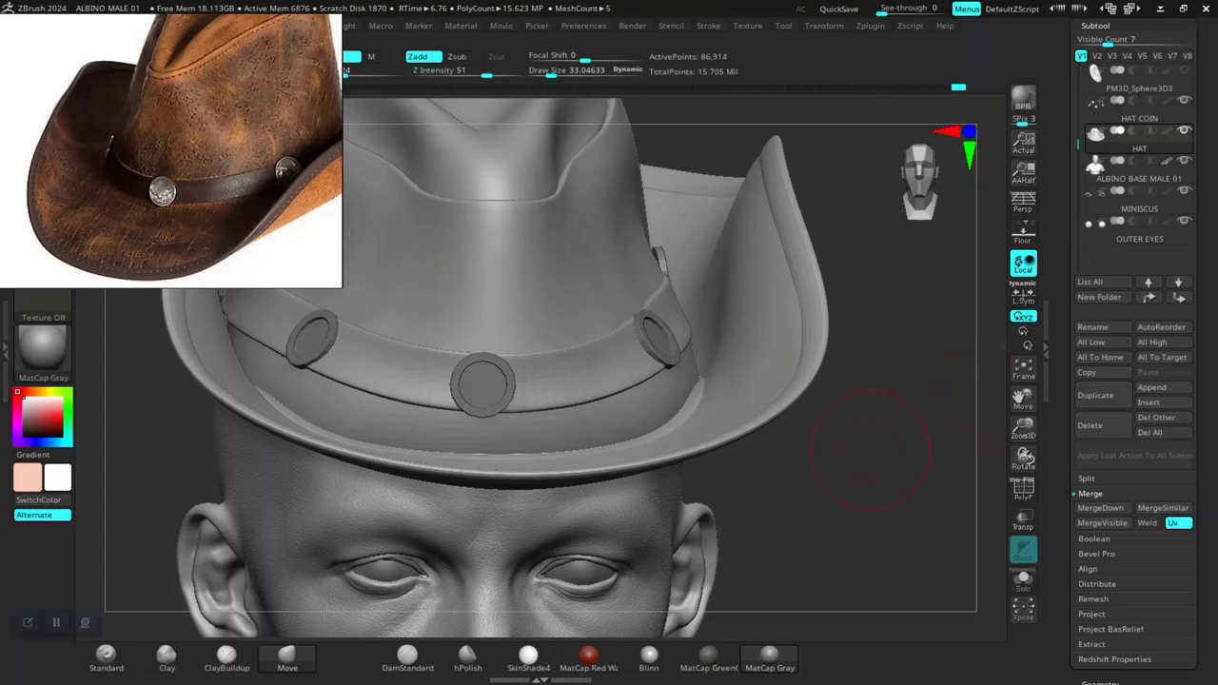
Step: Zoom out and orbit through side, top and three-quarter views to check the hat's fit
scroll(840, 526, down, 3)
scroll(809, 519, down, 2)
scroll(775, 508, down, 2)
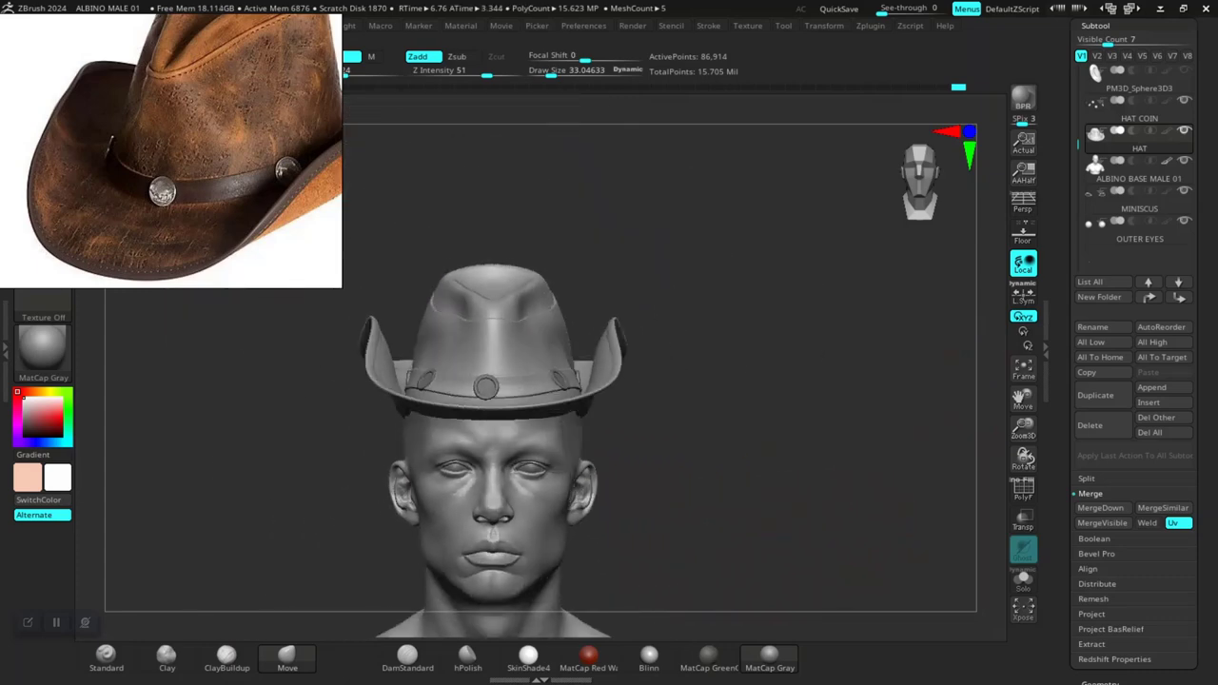
scroll(775, 509, down, 2)
drag(774, 508, 913, 508)
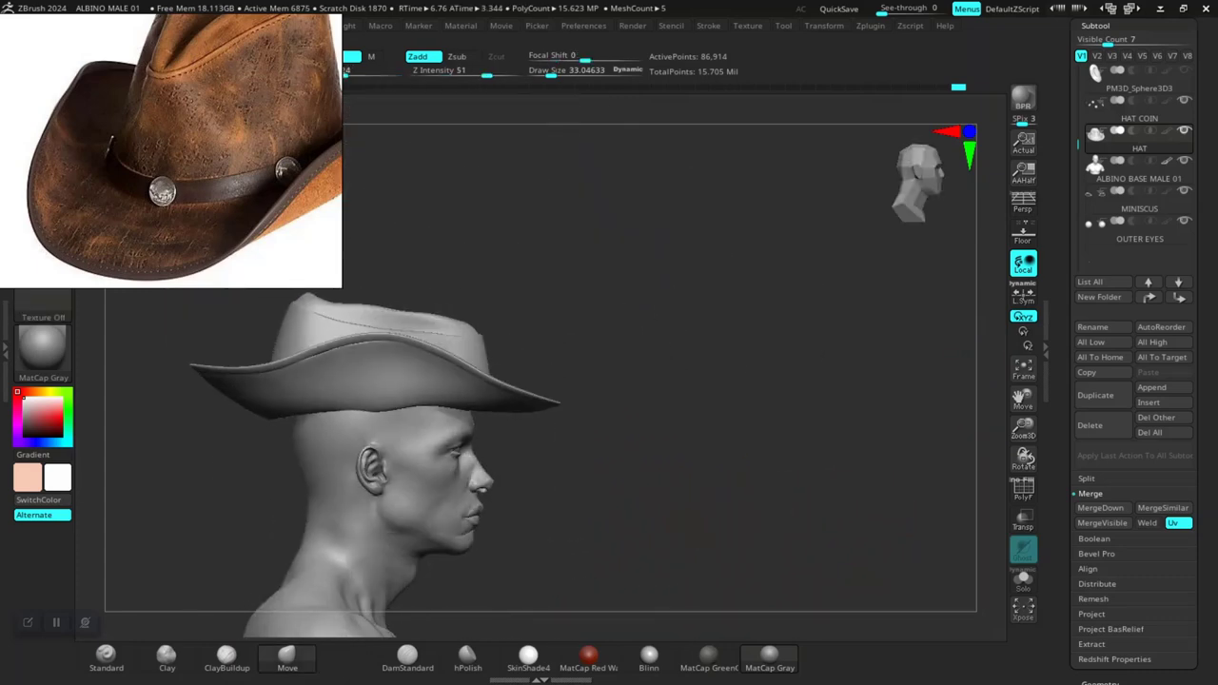
scroll(914, 509, up, 2)
scroll(914, 508, up, 2)
scroll(913, 508, down, 4)
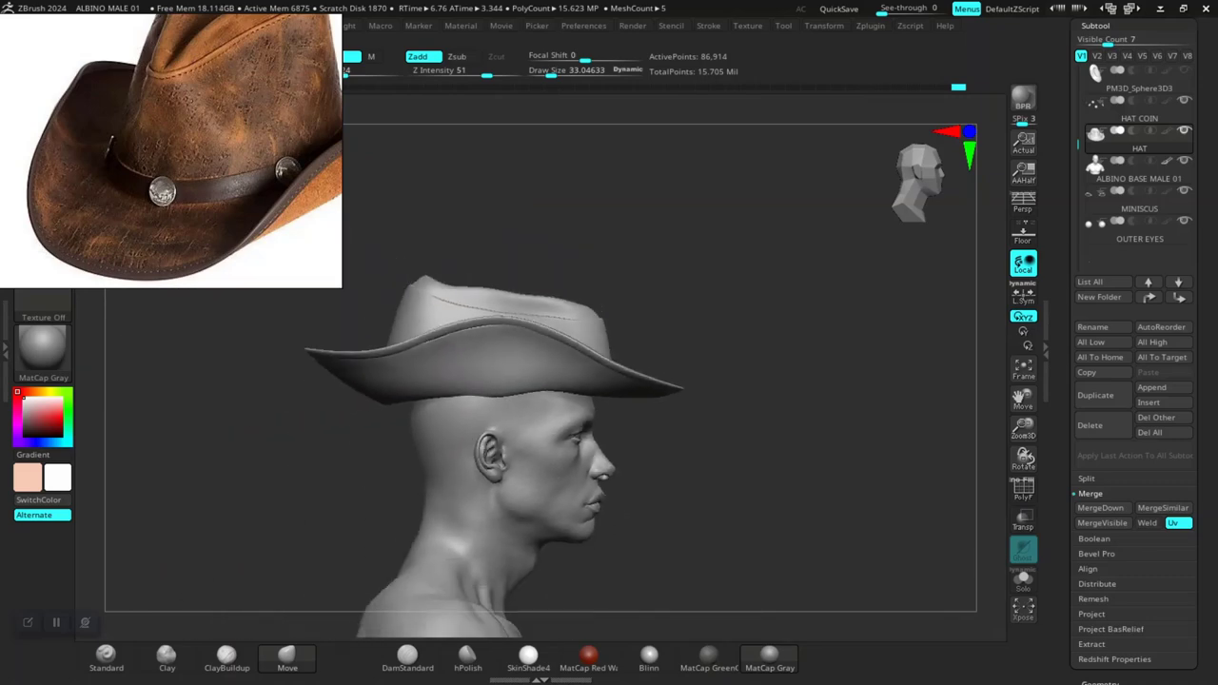
mouse_move(914, 508)
mouse_down()
mouse_move(942, 476)
mouse_move(712, 440)
mouse_move(785, 516)
mouse_up()
alt+drag(703, 463, 491, 302)
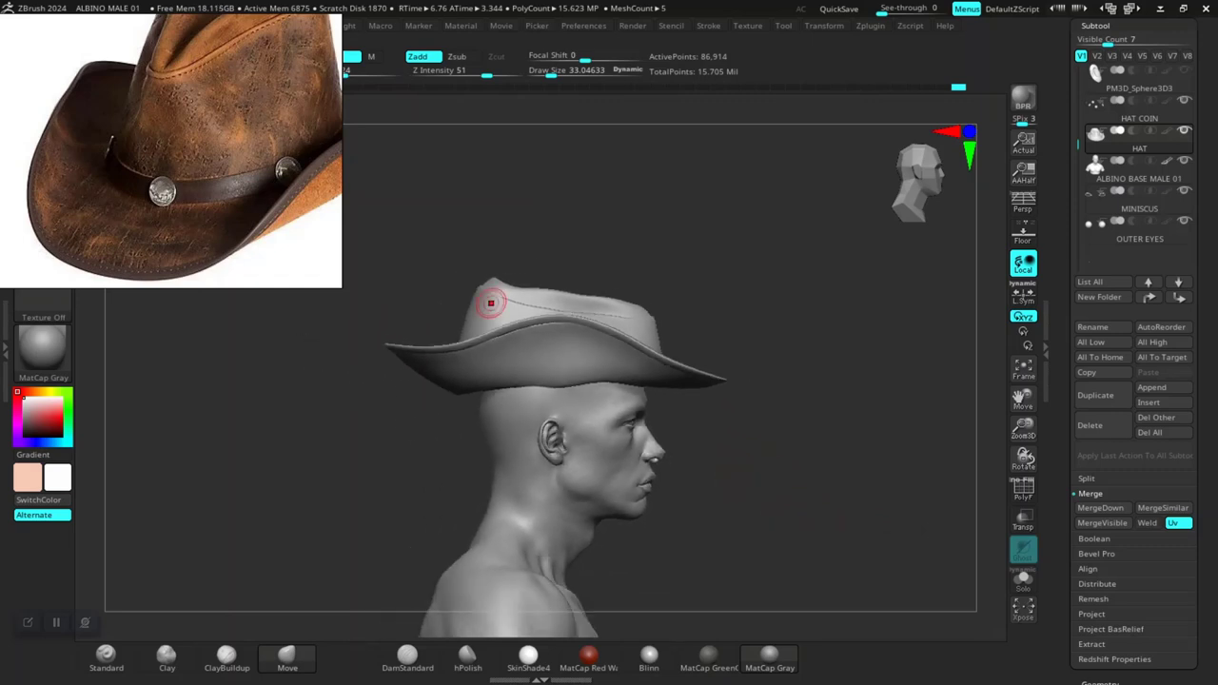
scroll(171, 149, down, 3)
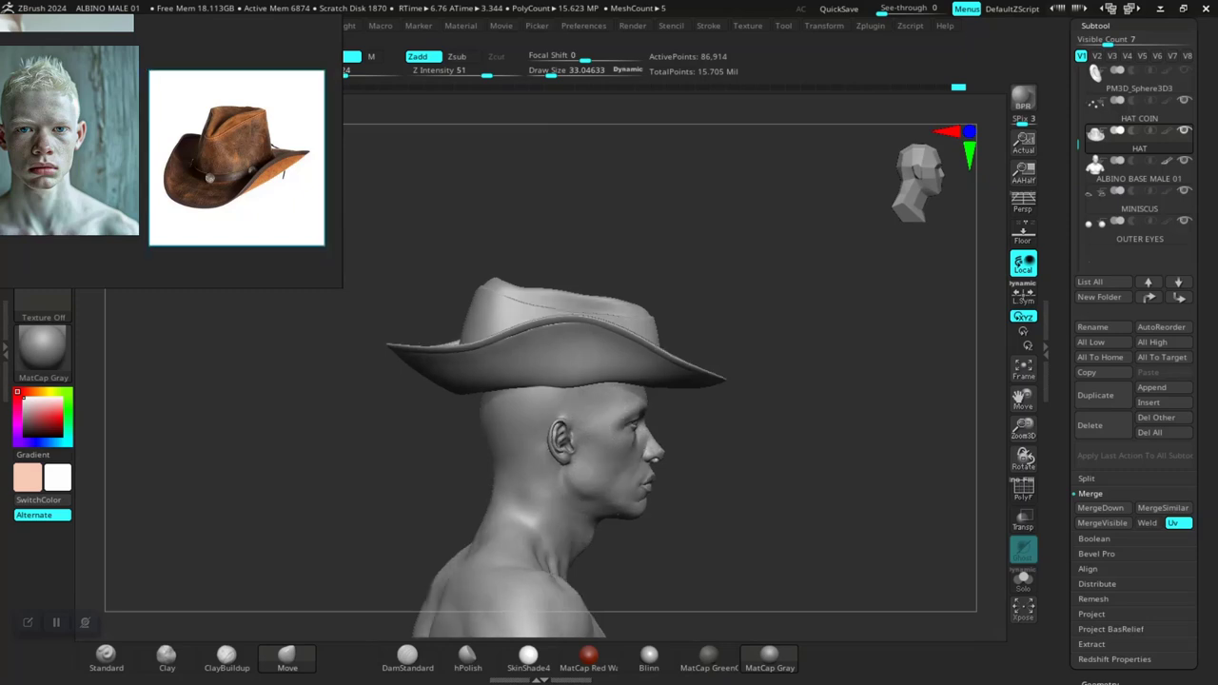
drag(354, 226, 376, 286)
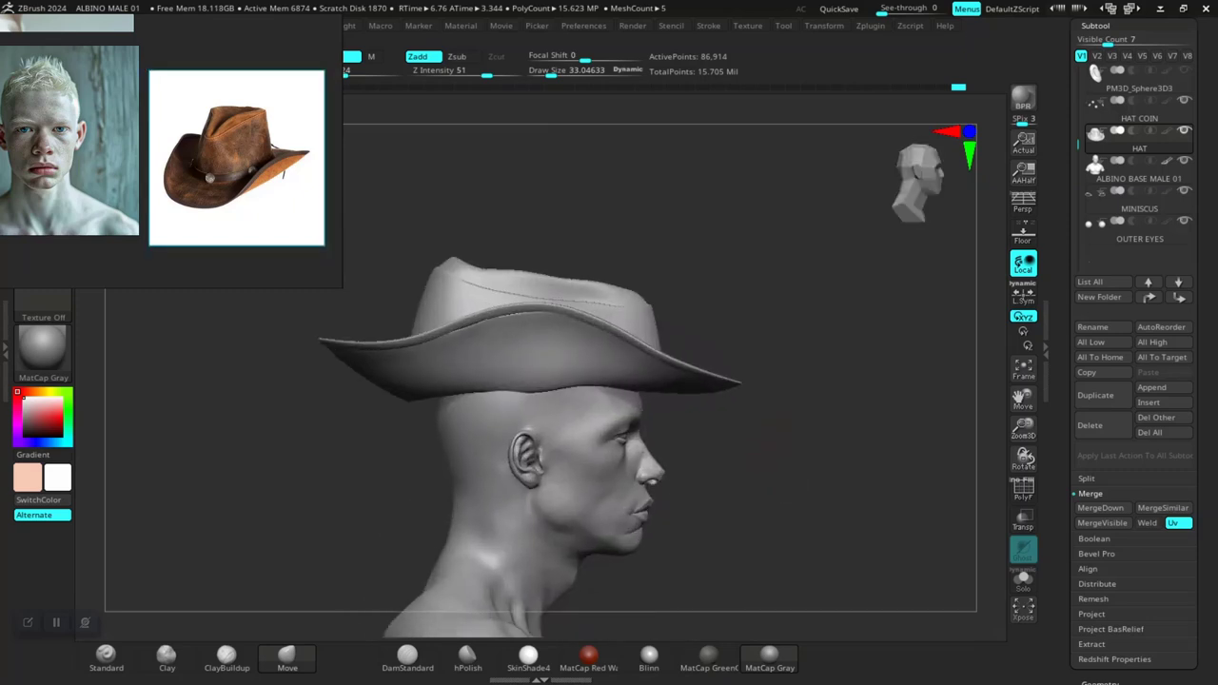
drag(829, 483, 864, 504)
Step: Show PolyF on the hat and regroup its polygroups with Auto Groups
key(shift+f)
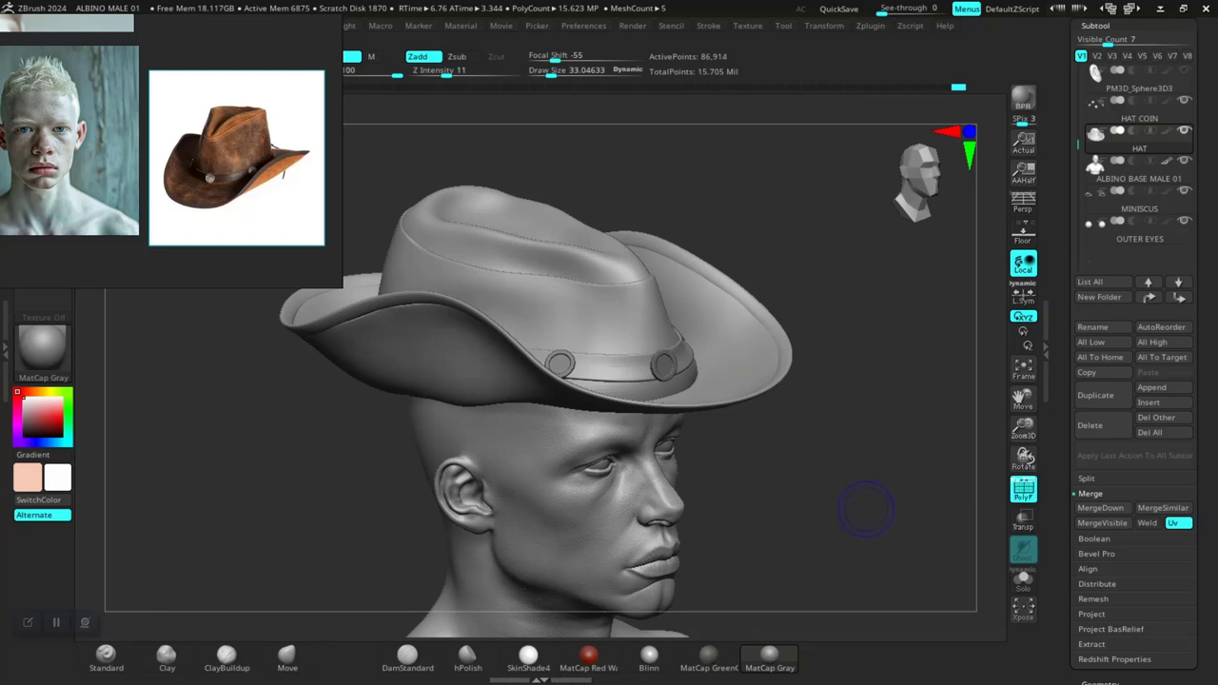
key(b)
key(m)
key(v)
key(b)
key(m)
key(t)
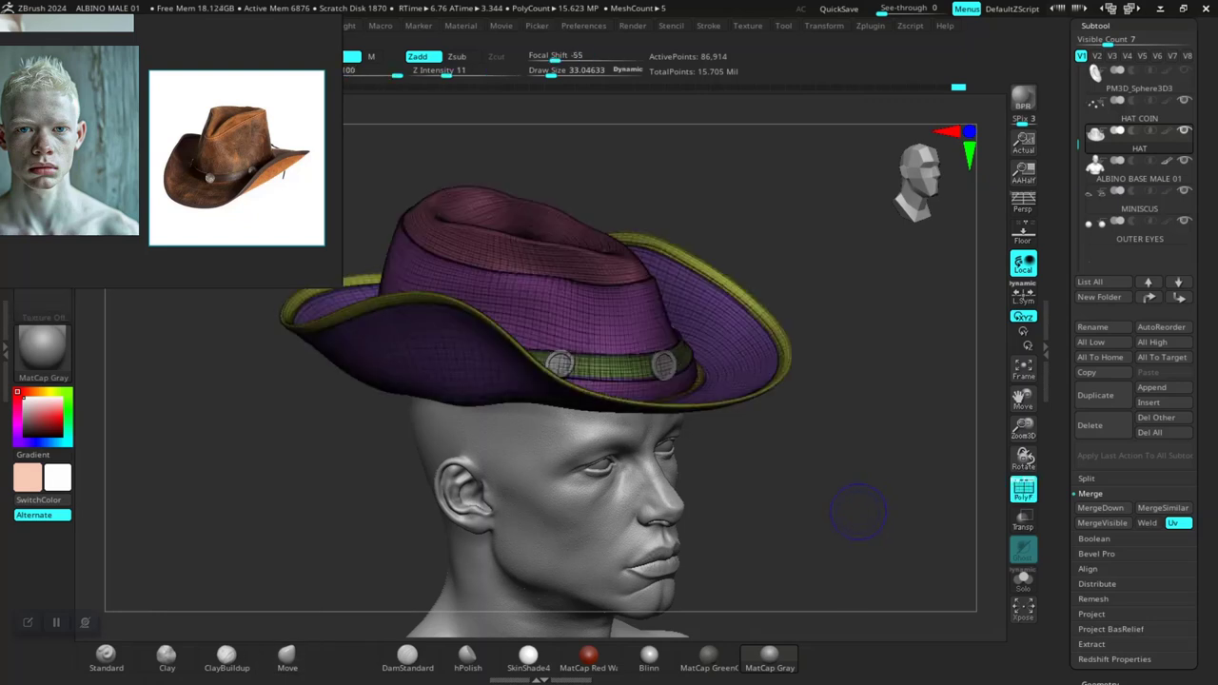
key(b)
key(m)
key(v)
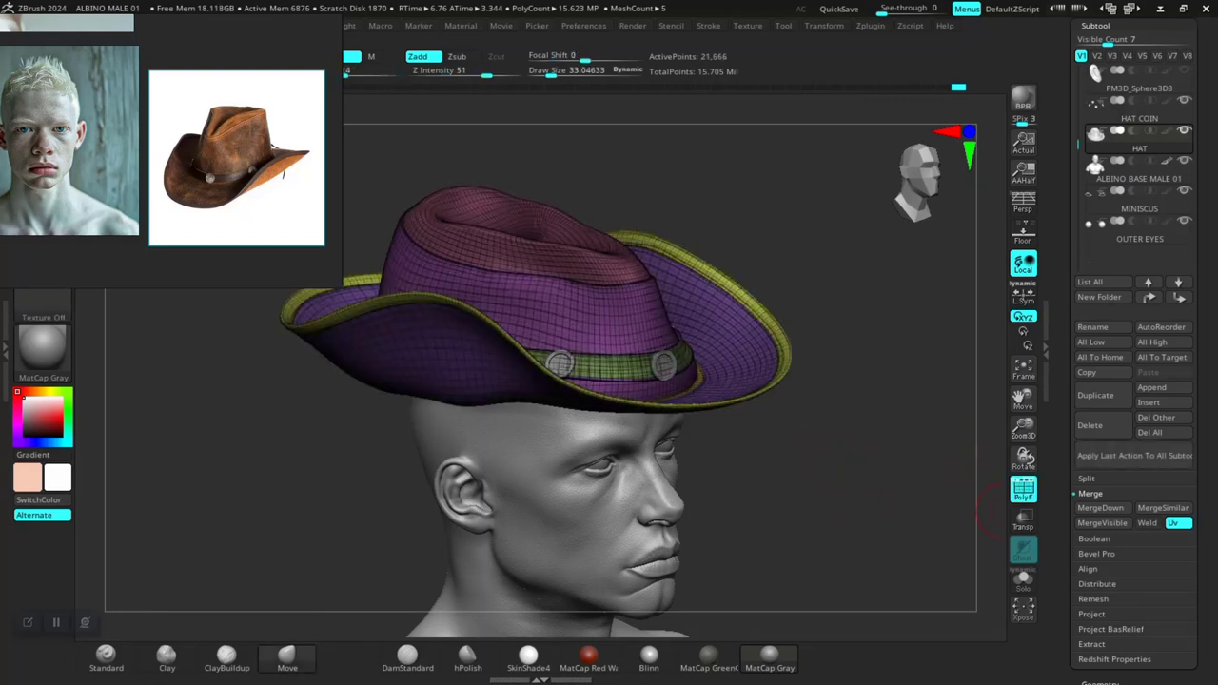
scroll(1135, 381, down, 2)
scroll(1135, 381, down, 2)
scroll(1134, 381, down, 2)
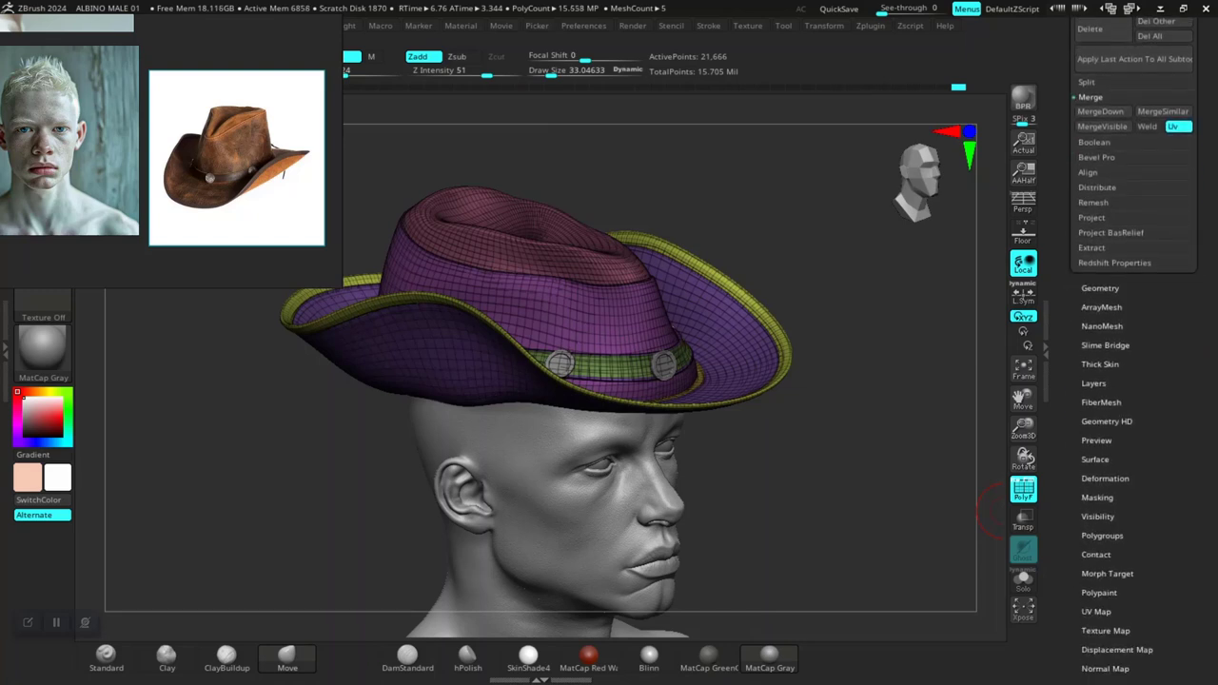
click(1102, 534)
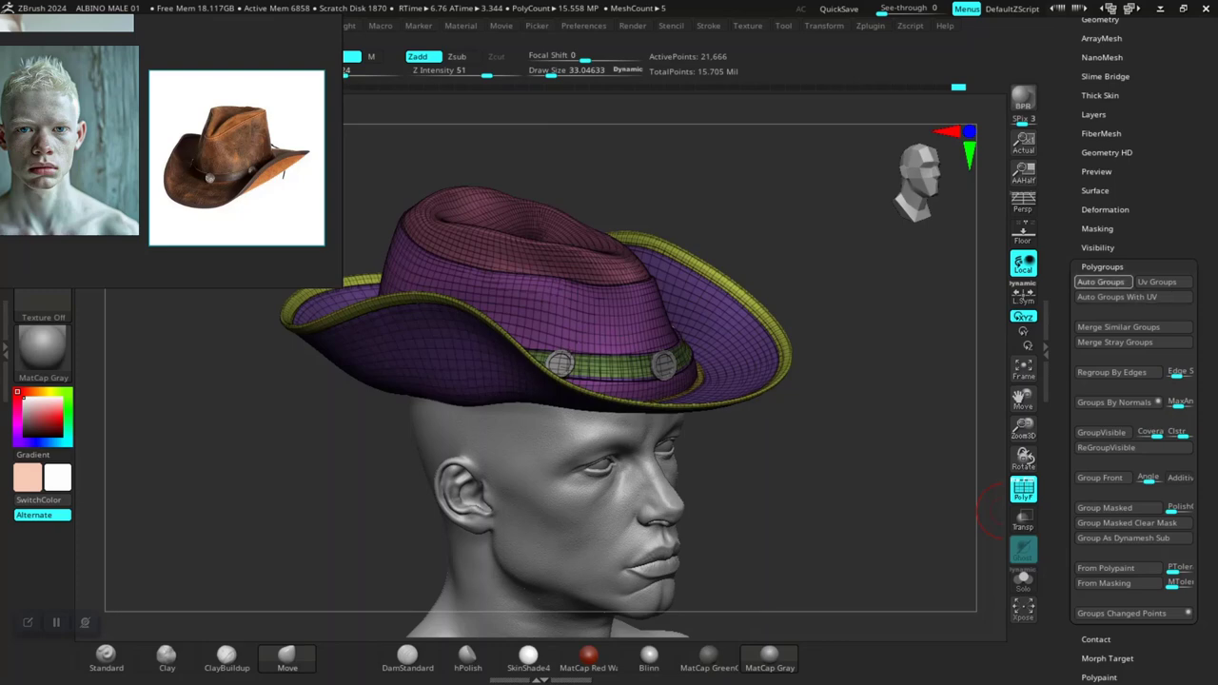
click(1100, 282)
Step: Turn PolyF off, frame the bust, and view the regrouped hat from several angles
drag(961, 444, 871, 485)
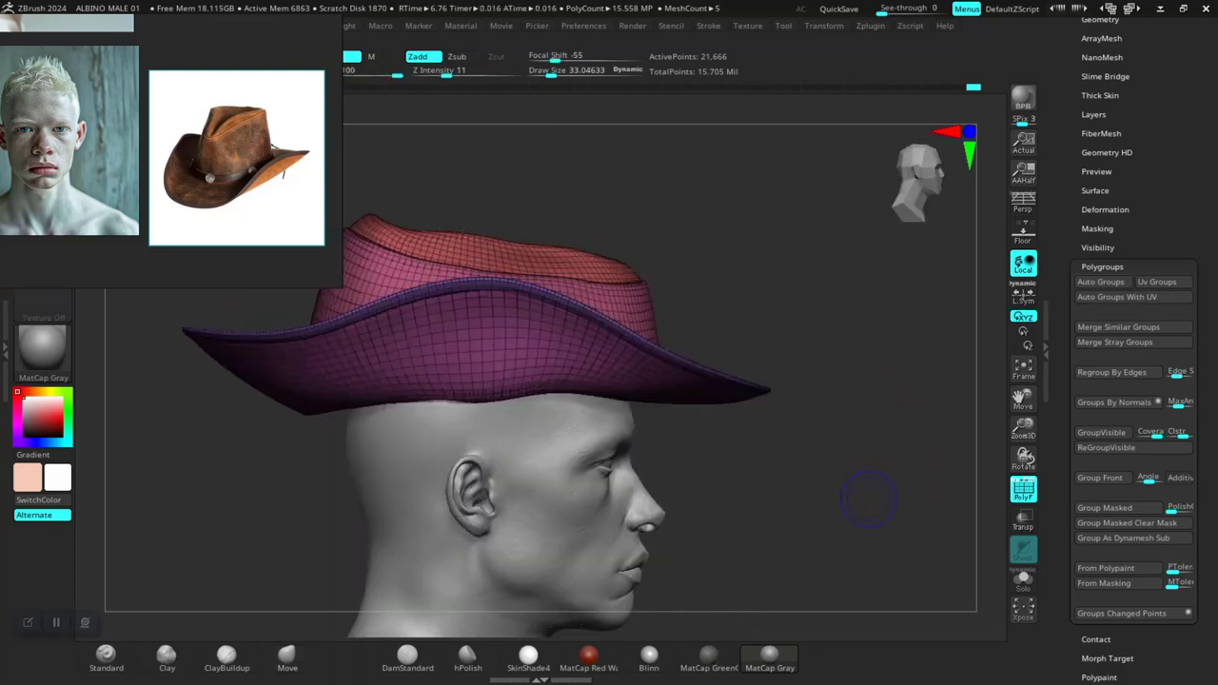
key(shift+f)
key(f)
mouse_move(809, 428)
mouse_down()
mouse_move(819, 495)
mouse_move(676, 373)
mouse_up()
key(shift)
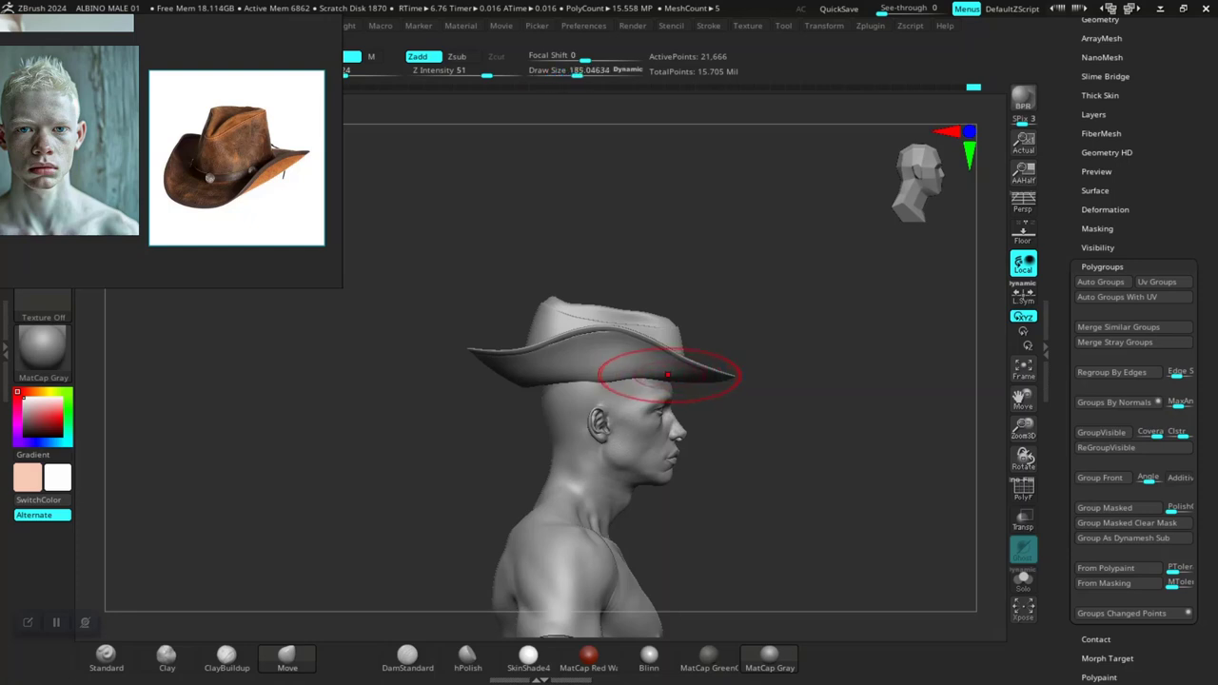
mouse_move(752, 486)
ctrl+right_down()
mouse_move(585, 324)
mouse_move(644, 332)
ctrl+right_up()
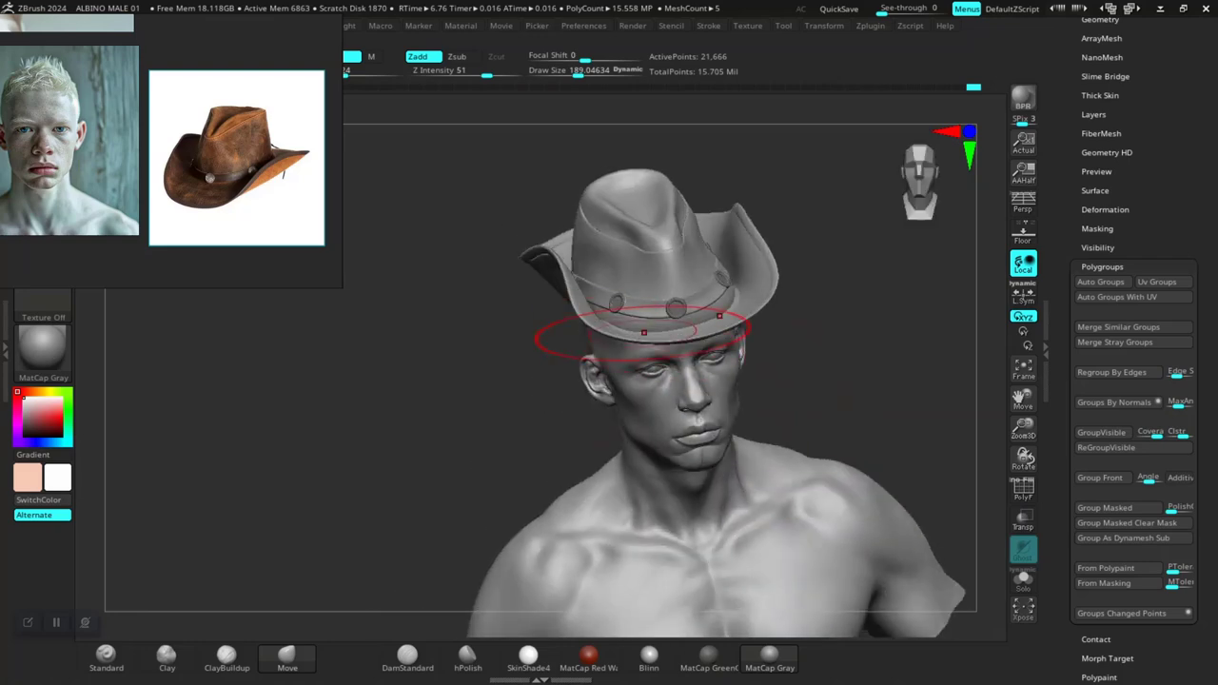
right_drag(804, 372, 591, 308)
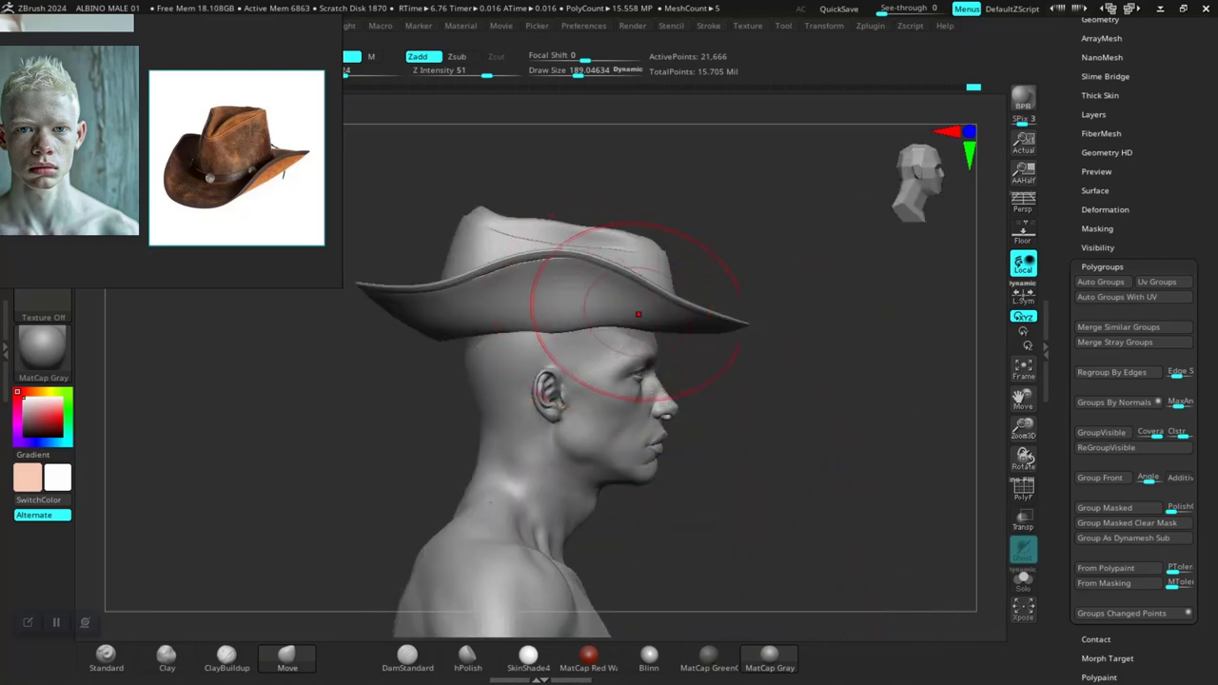
scroll(1133, 285, up, 5)
Step: Duplicate the HAT subtool as HAT 1 and reselect the original HAT
click(1094, 157)
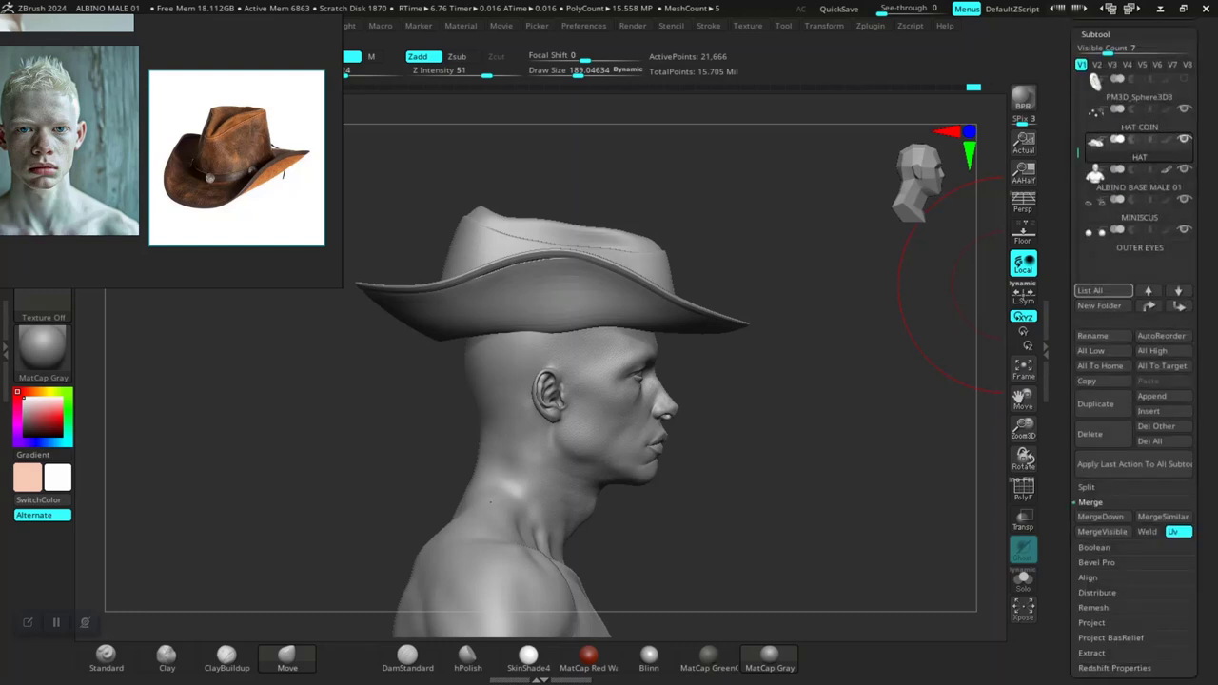
click(1096, 404)
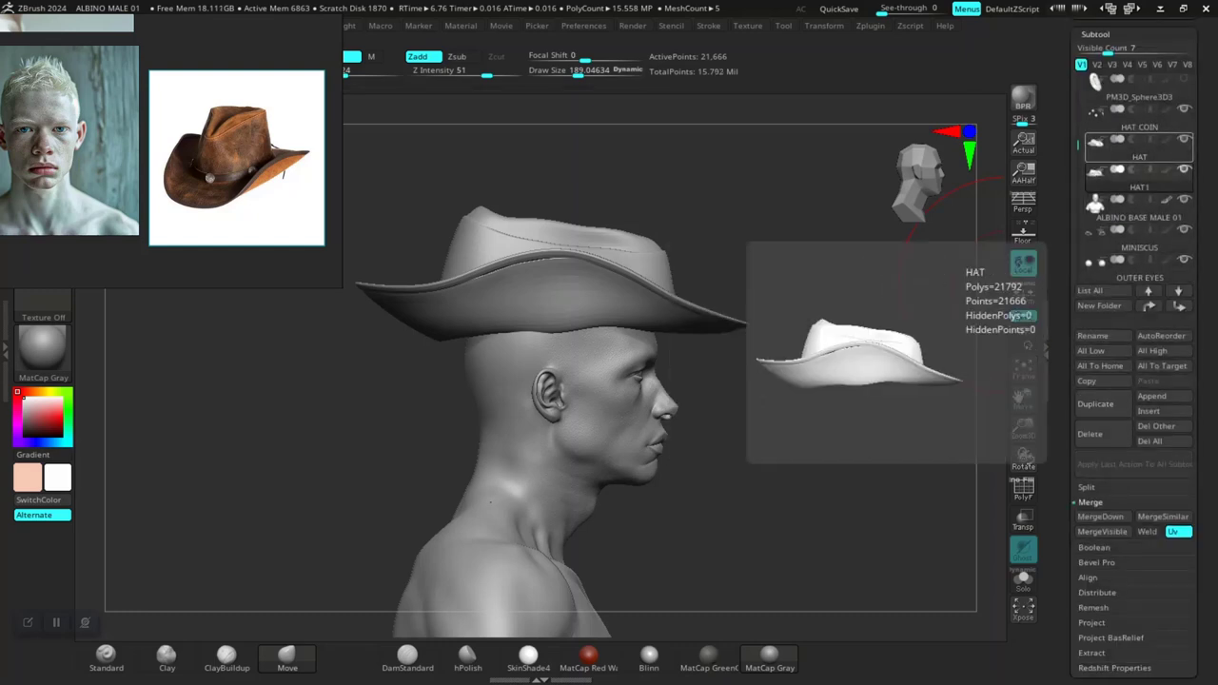
click(1135, 141)
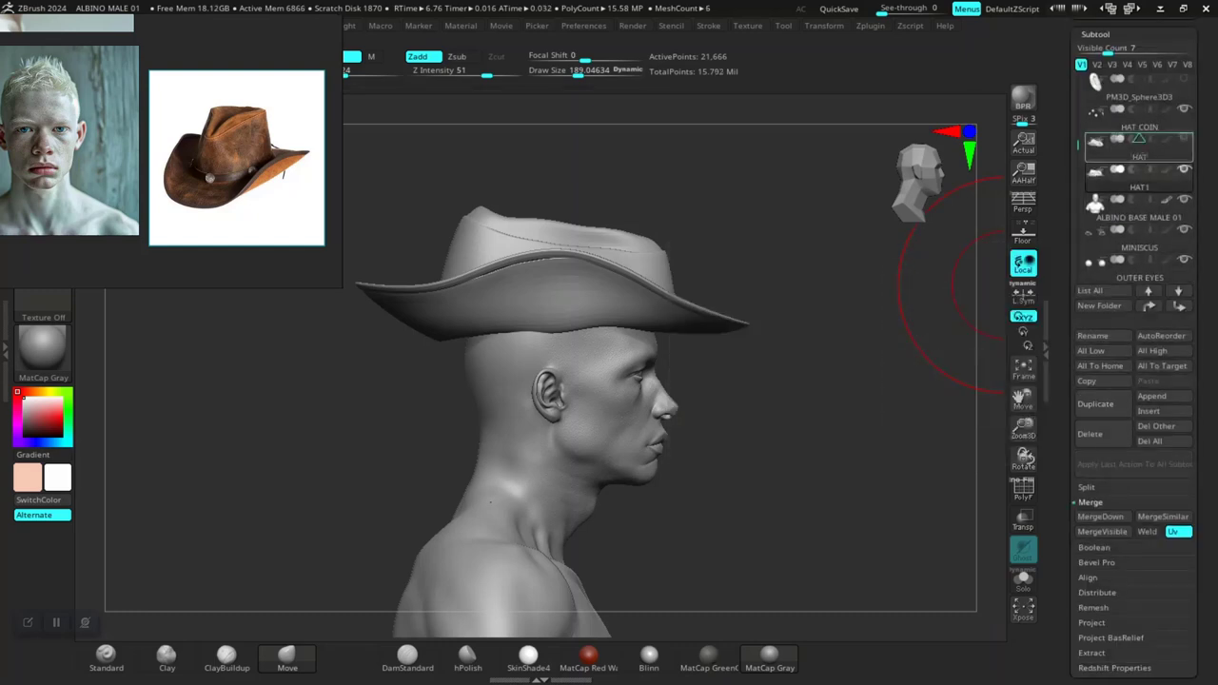
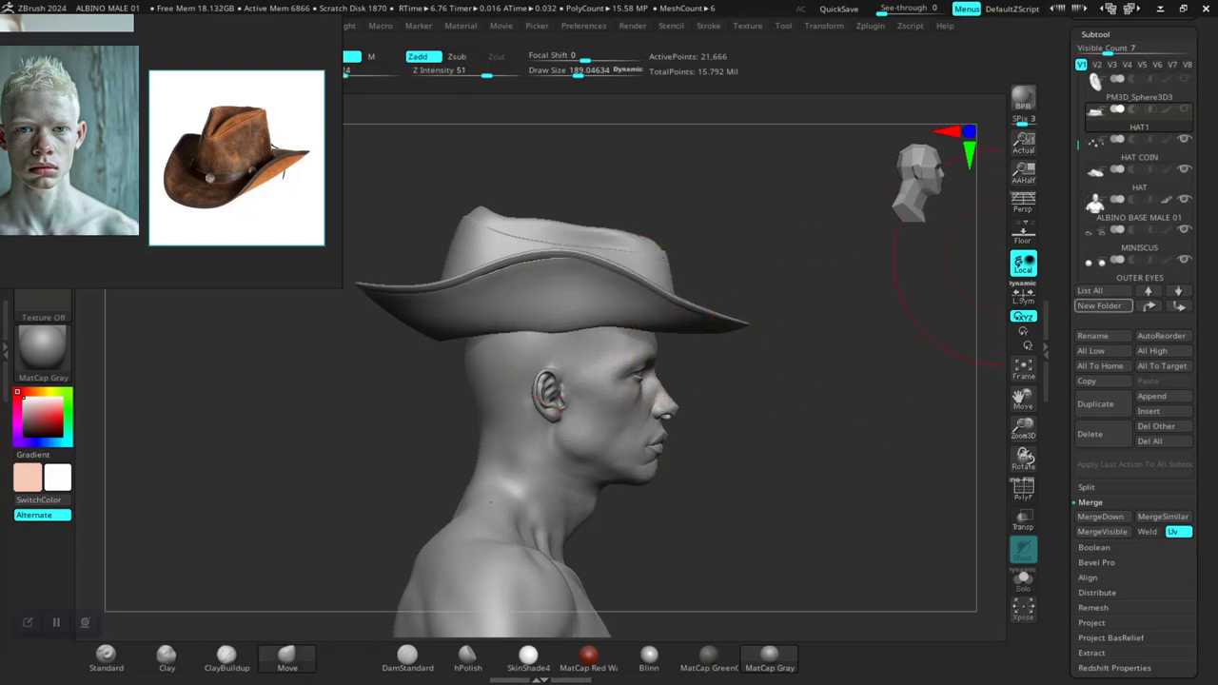
Step: Duplicate the hat SubTool and turn the view to face the head frontally
click(1104, 404)
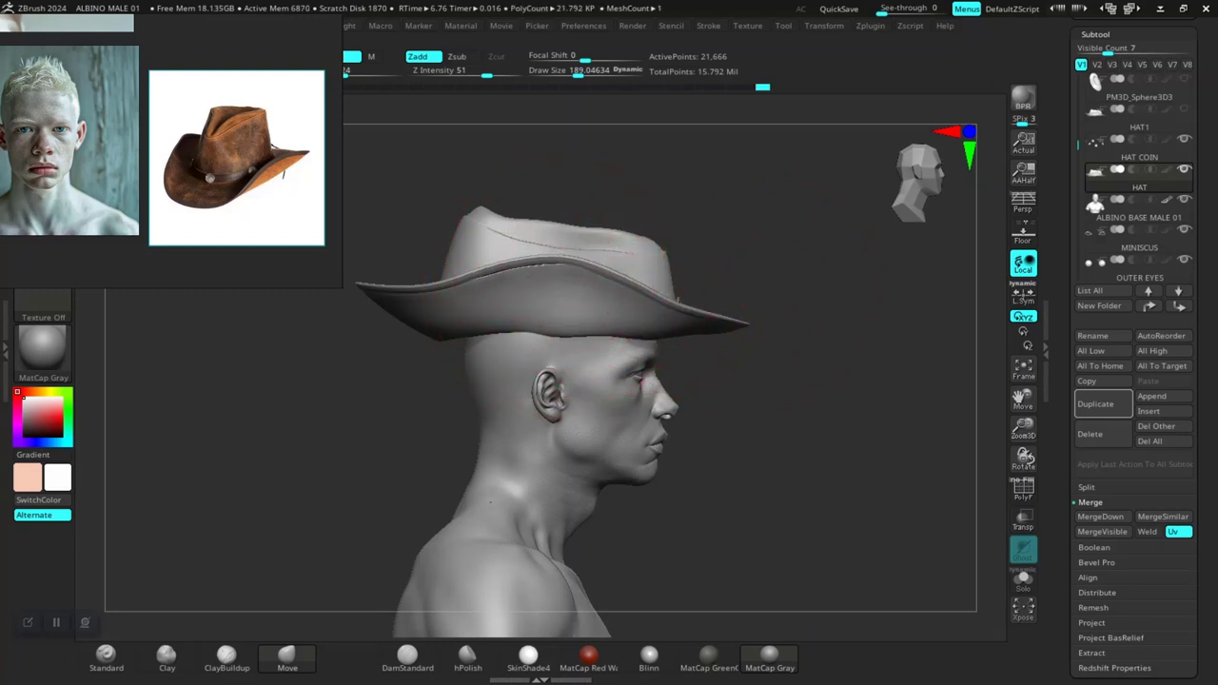
drag(801, 295, 380, 435)
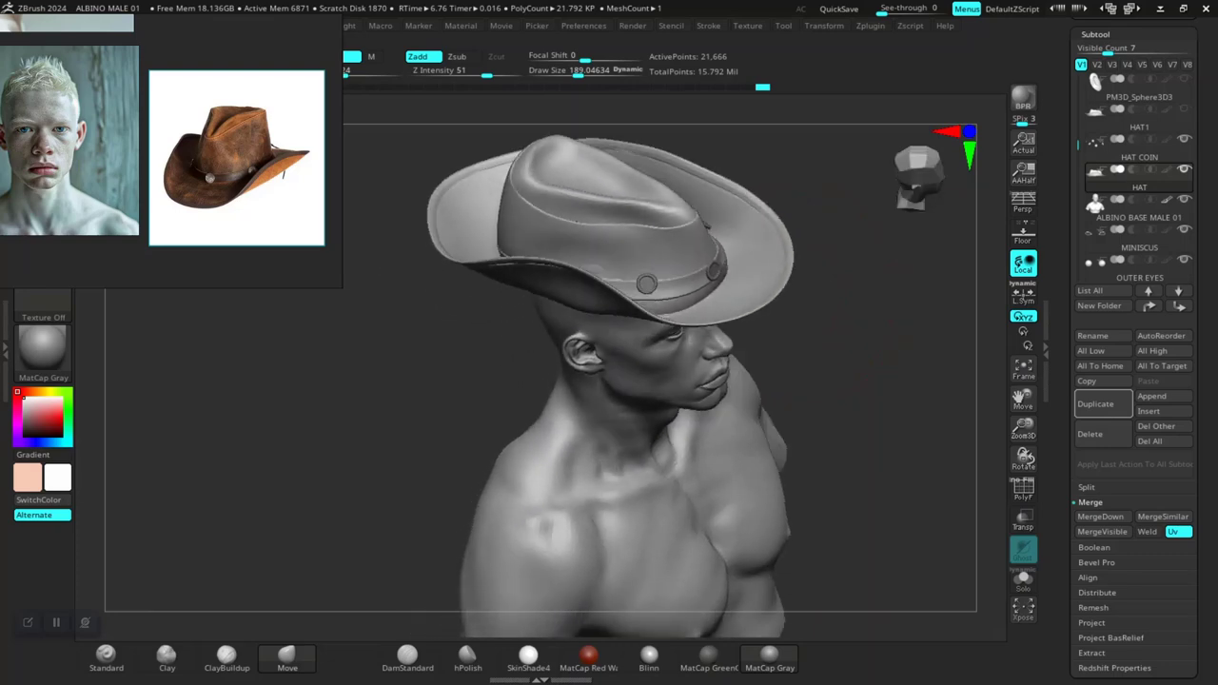
scroll(610, 381, up, 5)
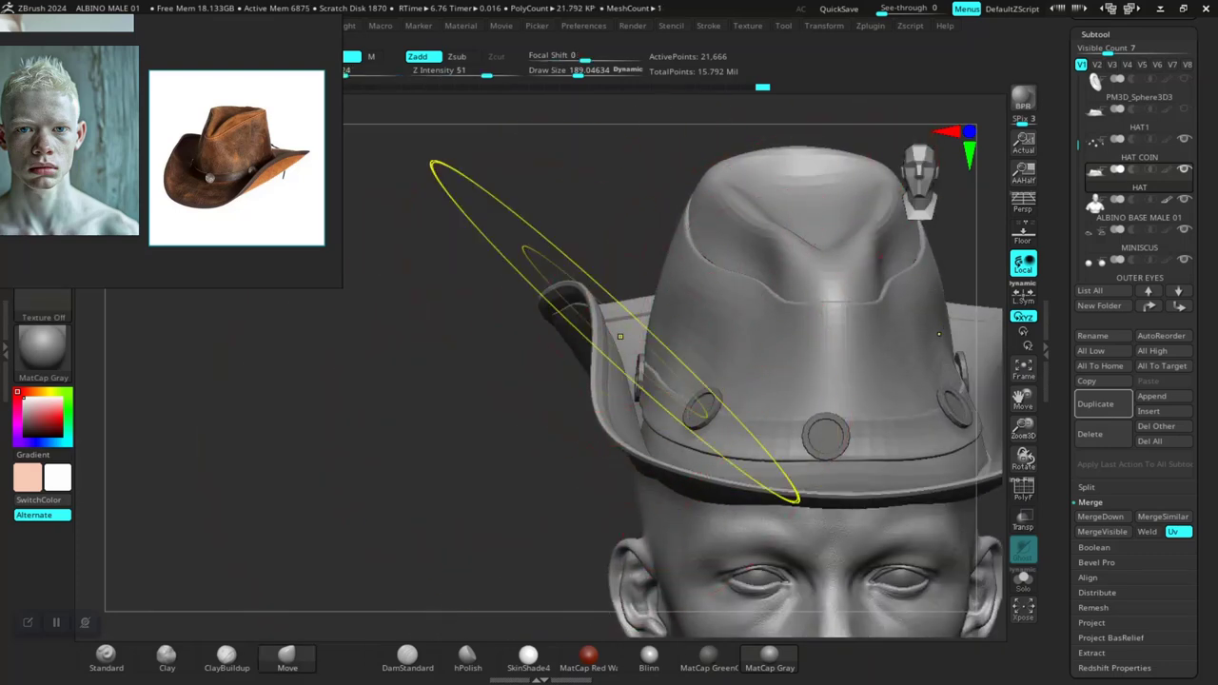
Step: Hide the loose crown piece and band, then show all hat parts and return to side profile
drag(645, 348, 771, 305)
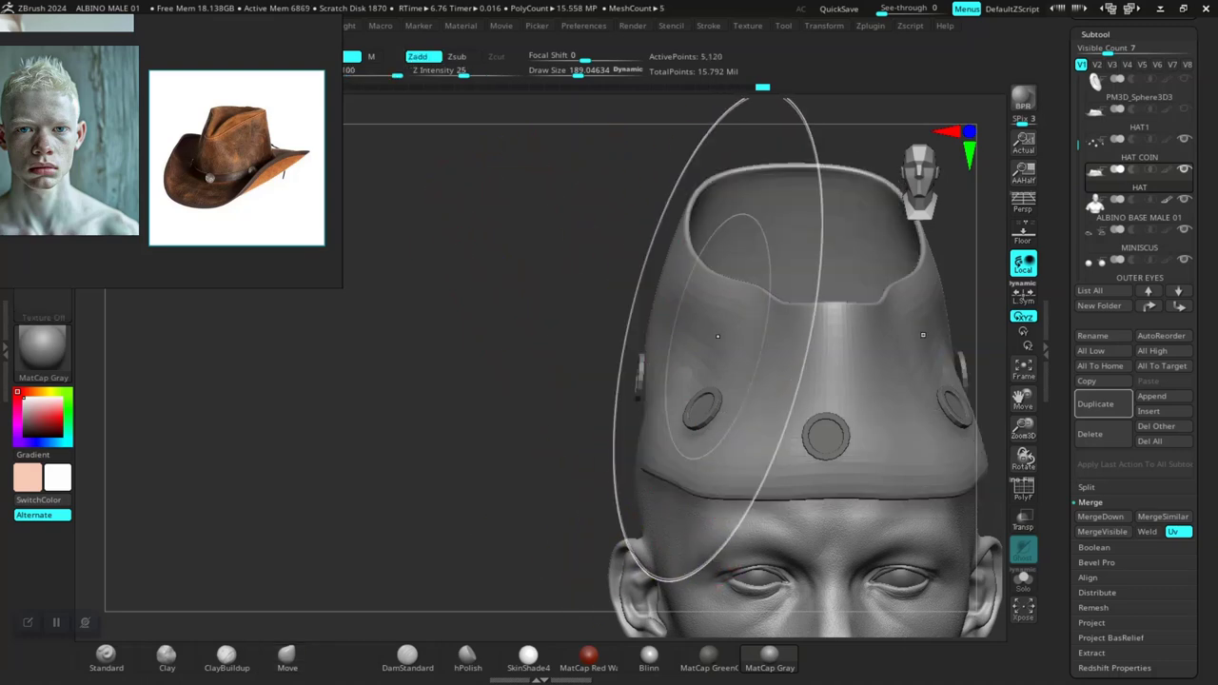
ctrl+alt+shift+click(770, 261)
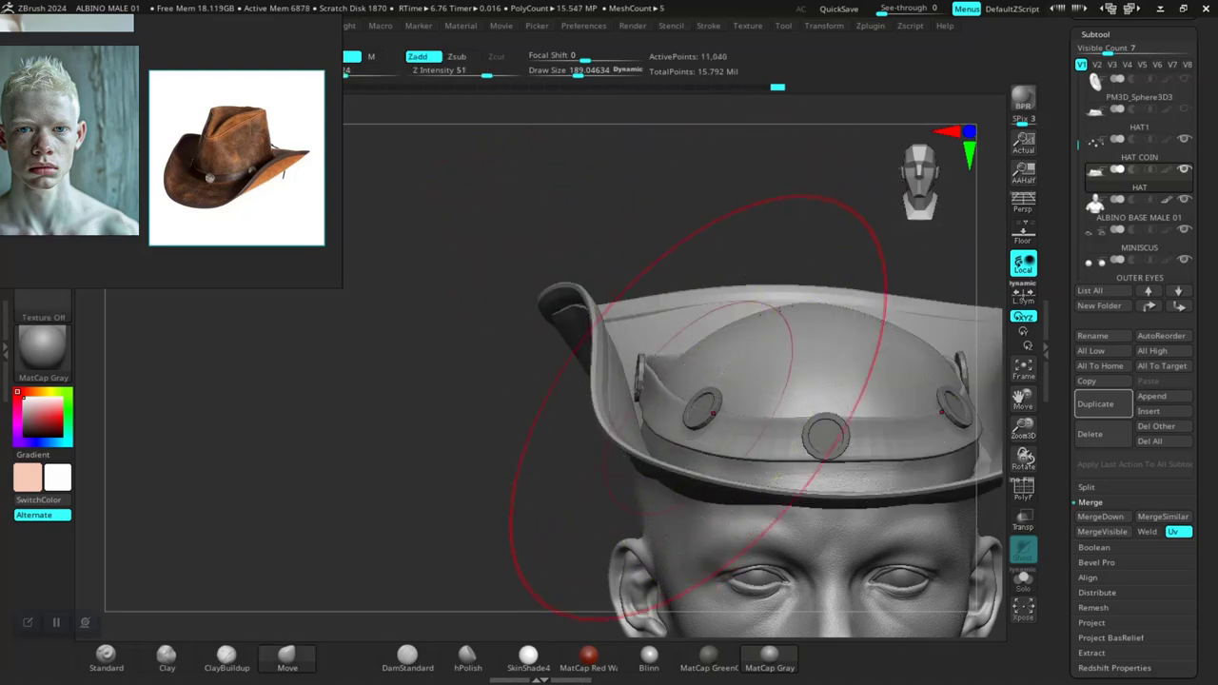
ctrl+alt+shift+click(742, 447)
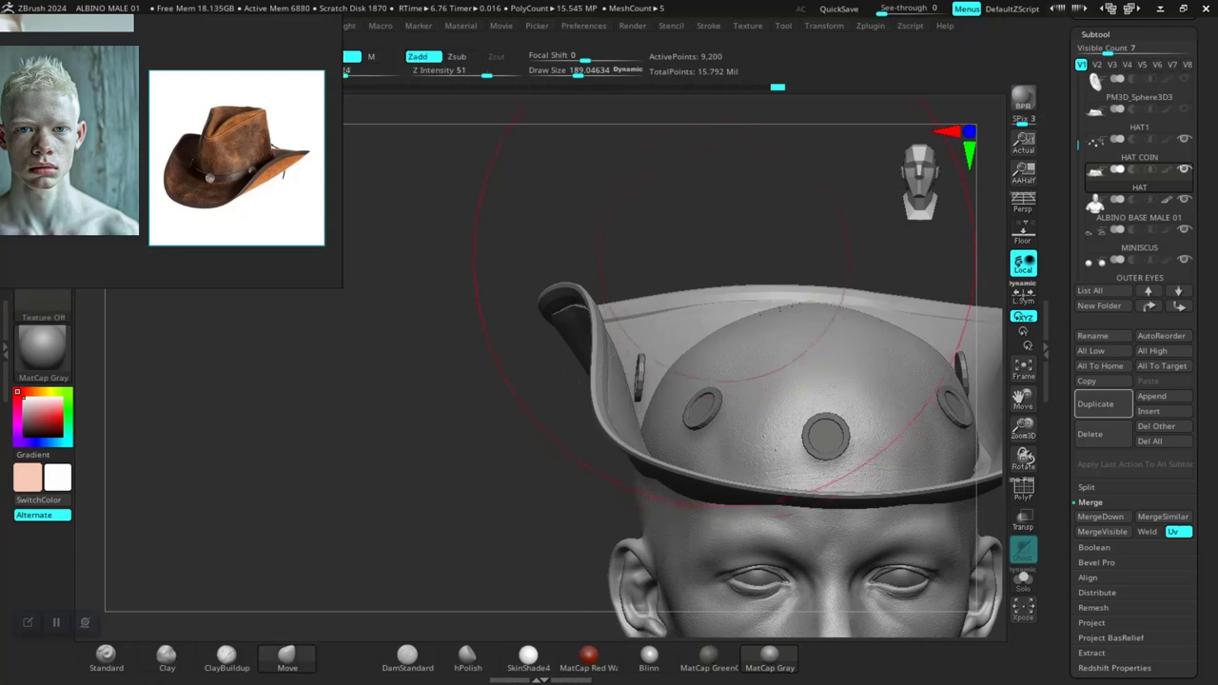
ctrl+shift+click(680, 267)
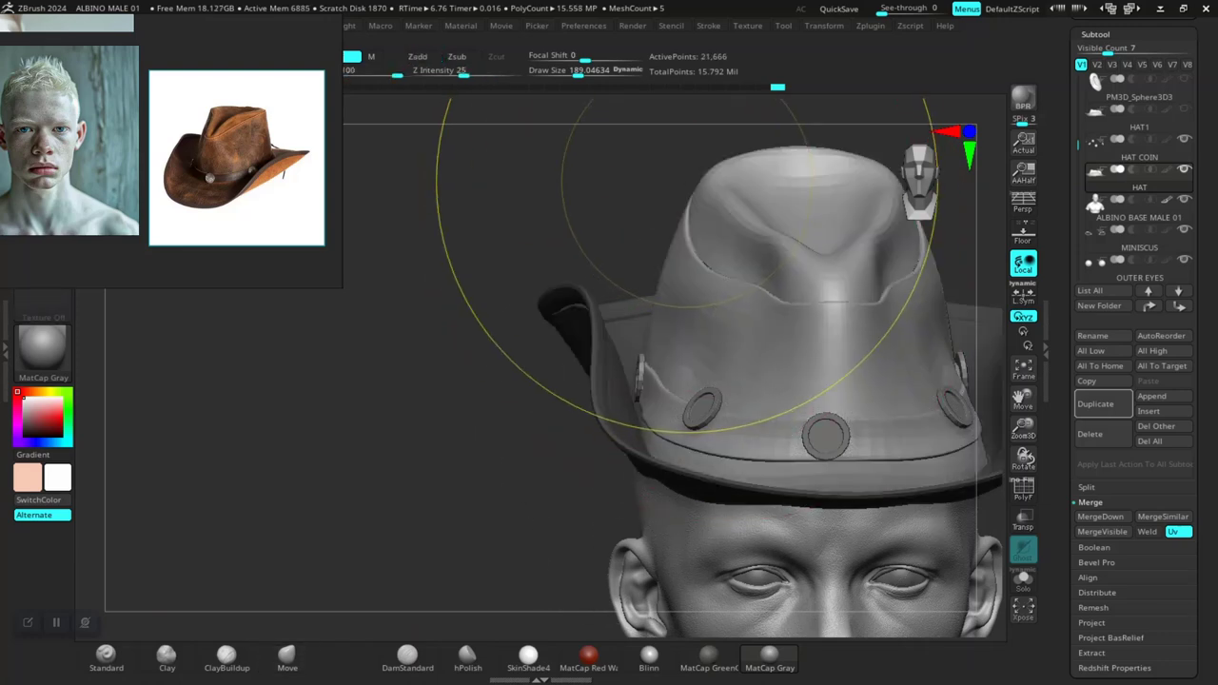
mouse_move(391, 242)
right_down()
mouse_move(675, 294)
mouse_move(706, 281)
mouse_move(599, 352)
right_up()
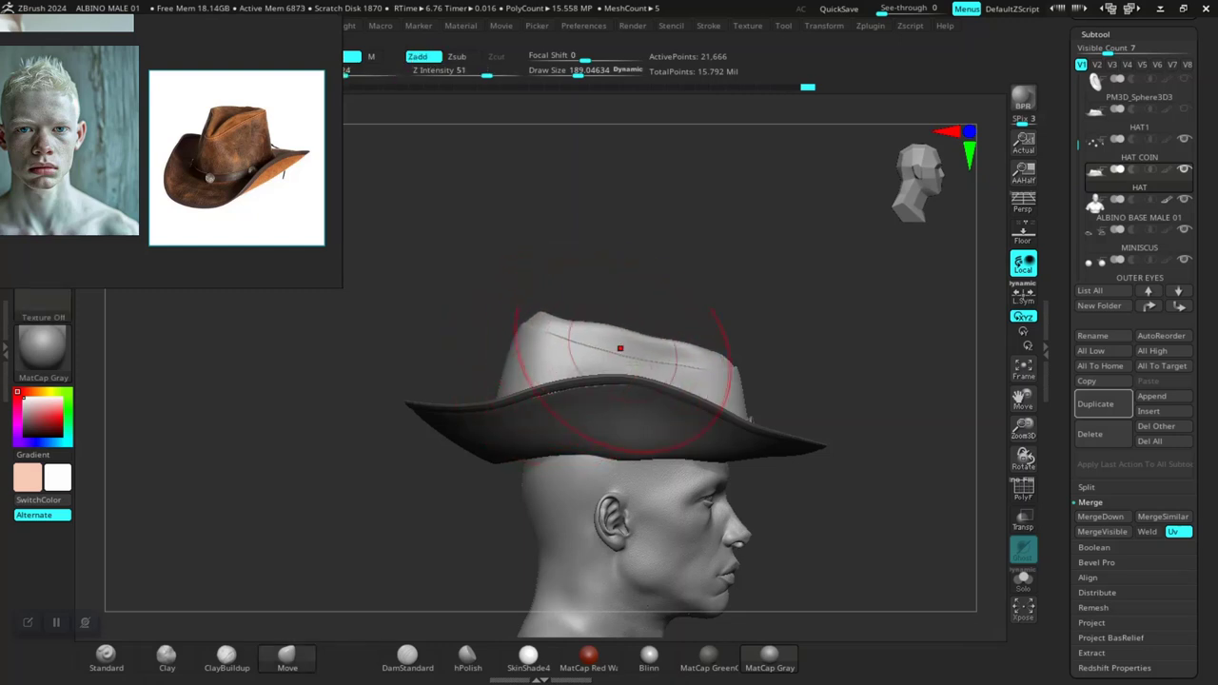
mouse_move(706, 351)
right_down()
mouse_move(724, 362)
mouse_move(752, 343)
mouse_move(823, 394)
mouse_move(781, 381)
mouse_move(818, 390)
mouse_move(800, 362)
right_up()
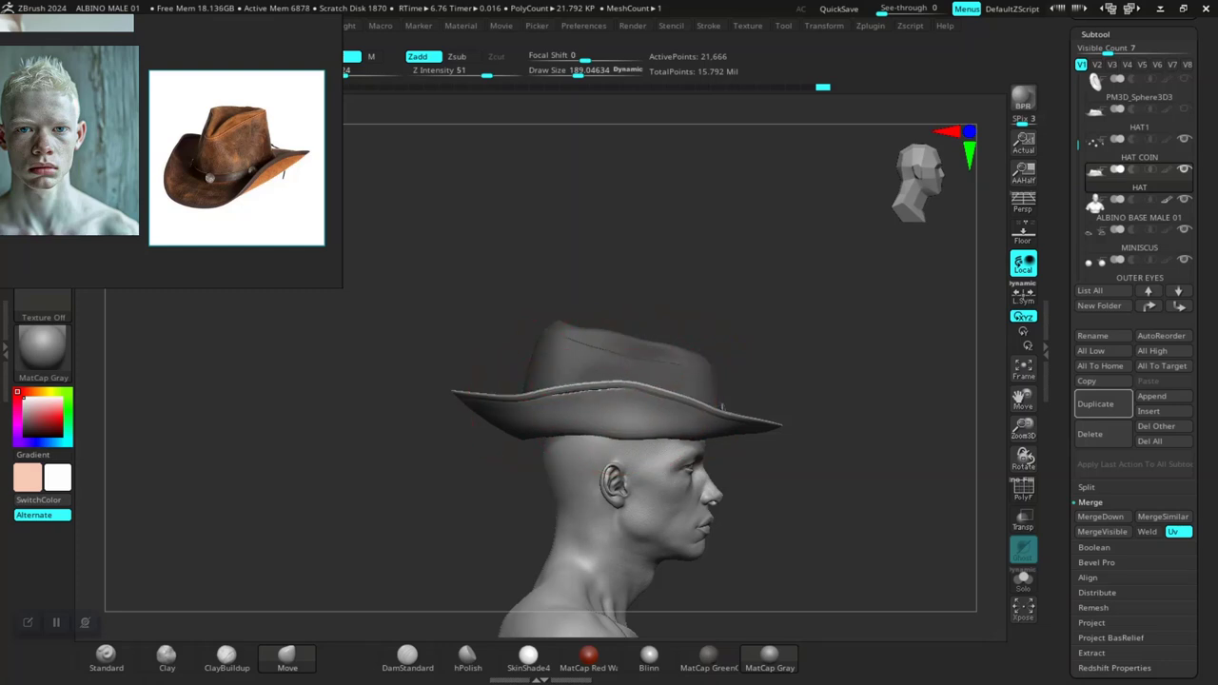
right_drag(506, 409, 533, 380)
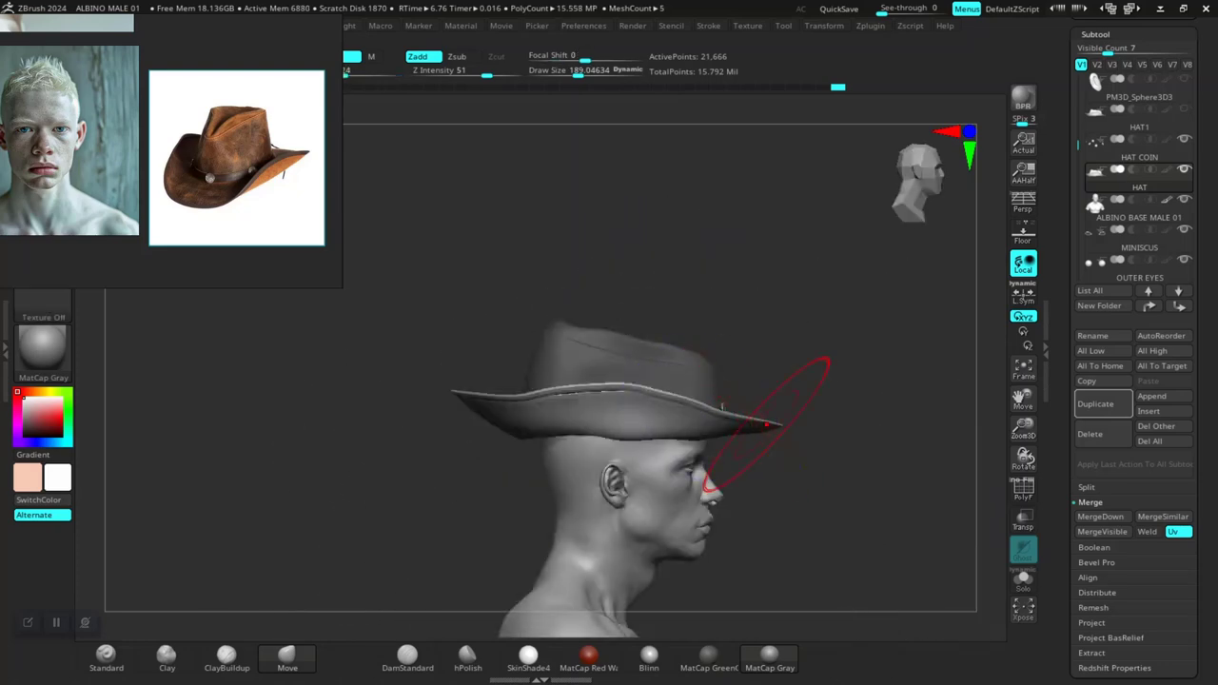
shift+right_drag(710, 481, 843, 381)
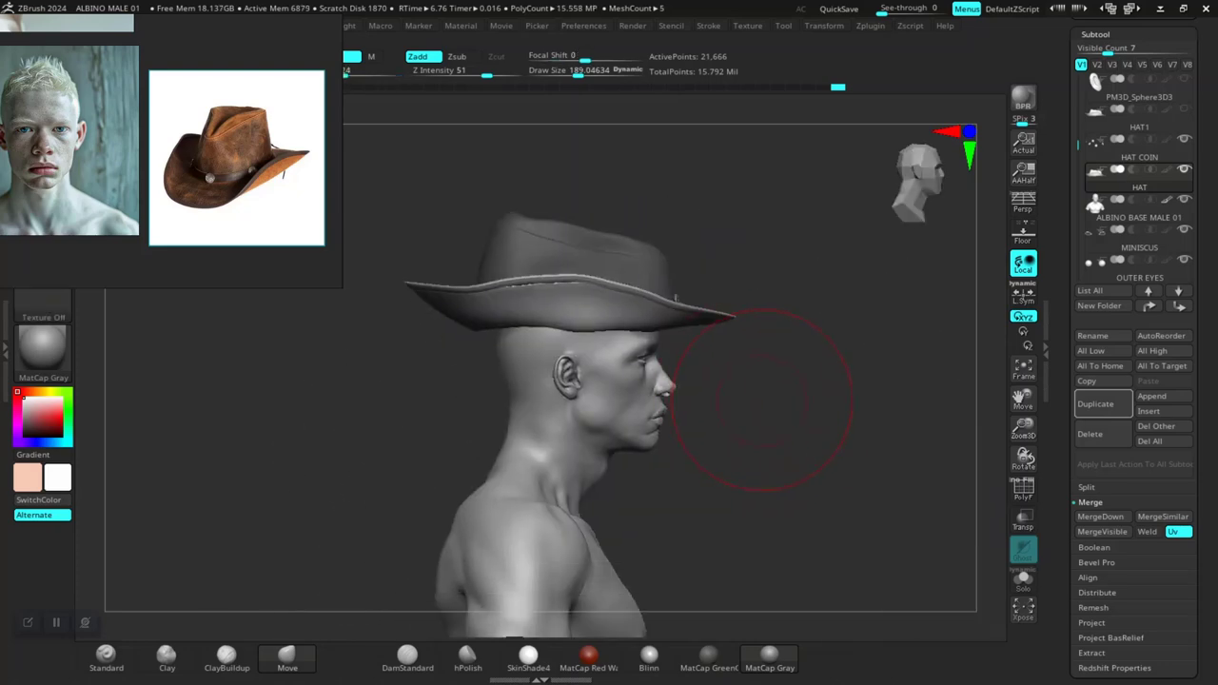
shift+right_drag(802, 471, 816, 530)
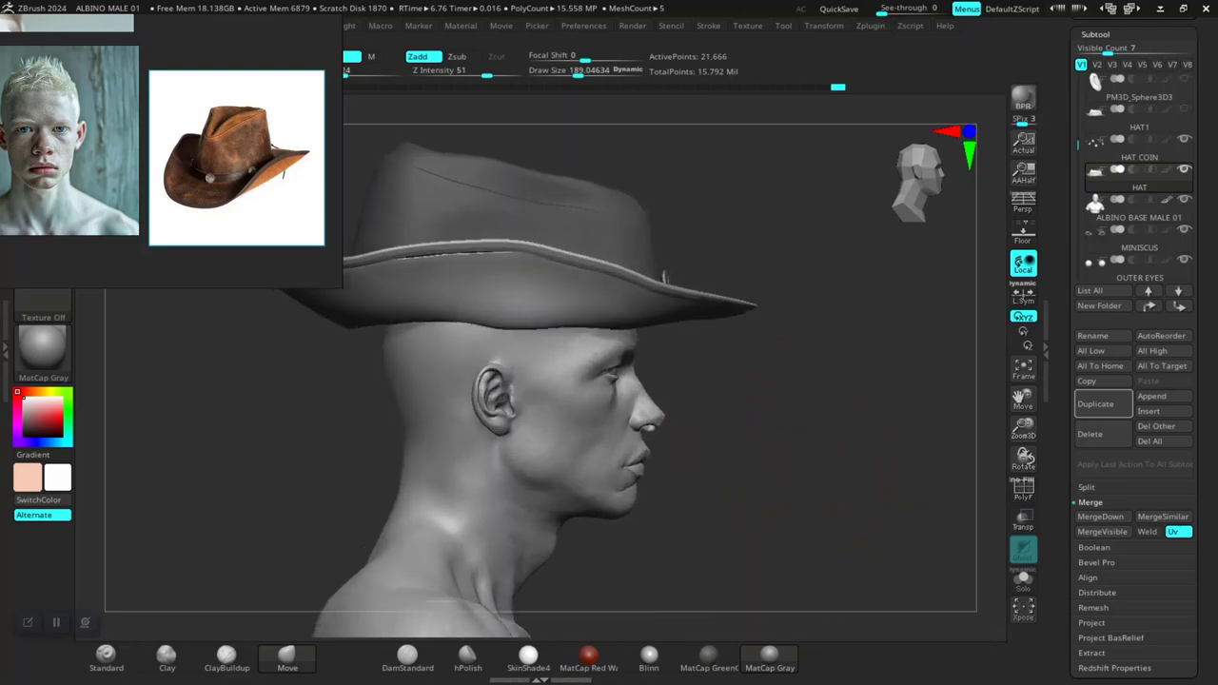
right_drag(724, 476, 495, 385)
shift+right_drag(828, 495, 830, 314)
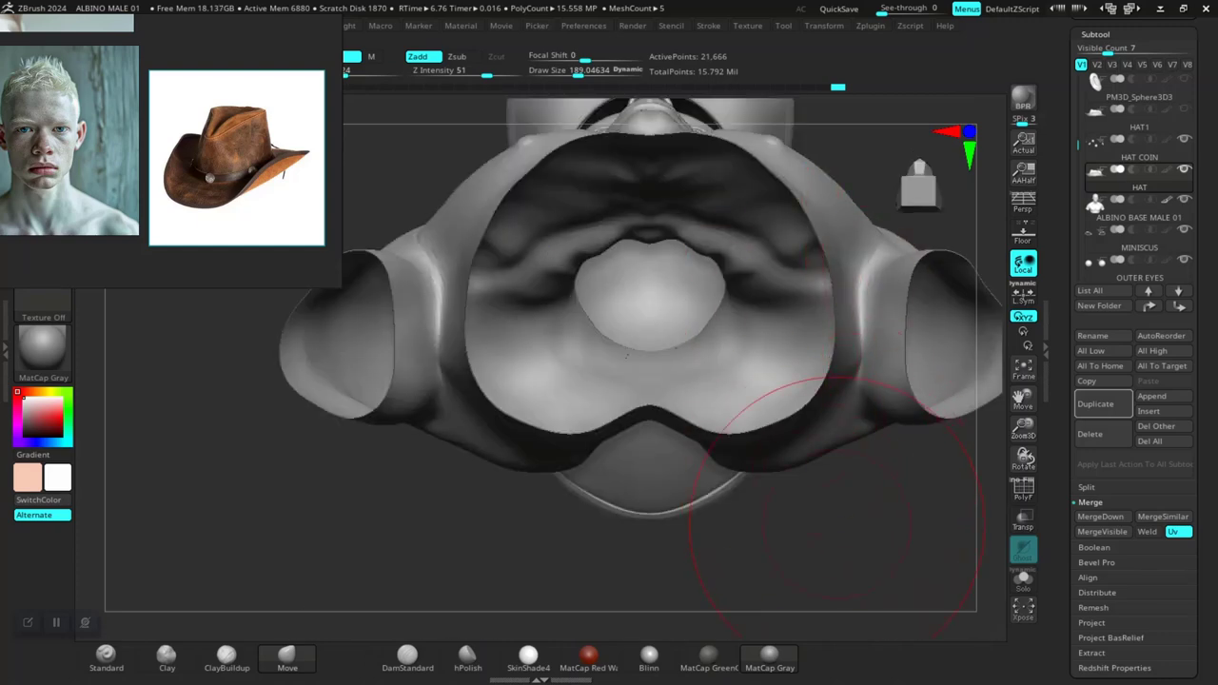
mouse_move(836, 506)
right_down()
mouse_move(819, 381)
mouse_move(885, 424)
mouse_move(816, 400)
mouse_move(729, 517)
mouse_move(685, 475)
mouse_move(647, 400)
mouse_move(679, 340)
mouse_move(737, 342)
mouse_move(816, 435)
mouse_move(815, 516)
mouse_move(838, 476)
mouse_move(795, 300)
mouse_move(857, 457)
mouse_move(979, 558)
mouse_move(752, 419)
mouse_move(804, 440)
mouse_move(816, 448)
mouse_move(782, 467)
mouse_move(534, 330)
right_up()
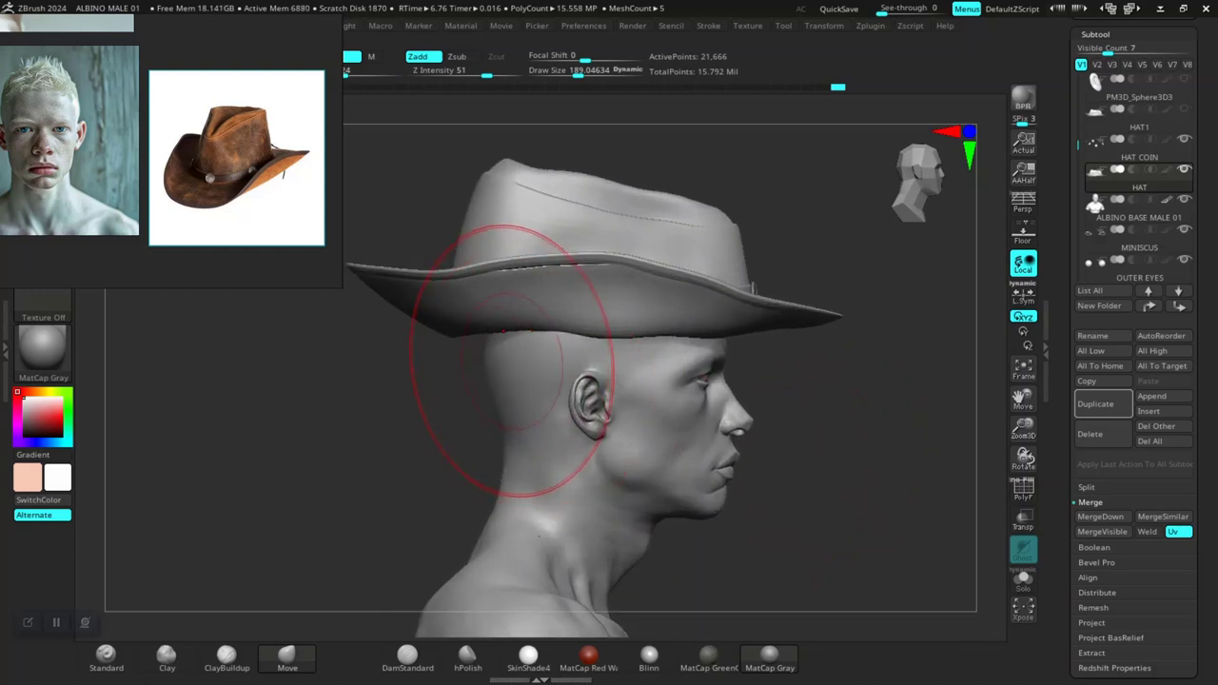
Step: Scale the whole hat down slightly with the Move gizmo, checking it from front and side
key(w)
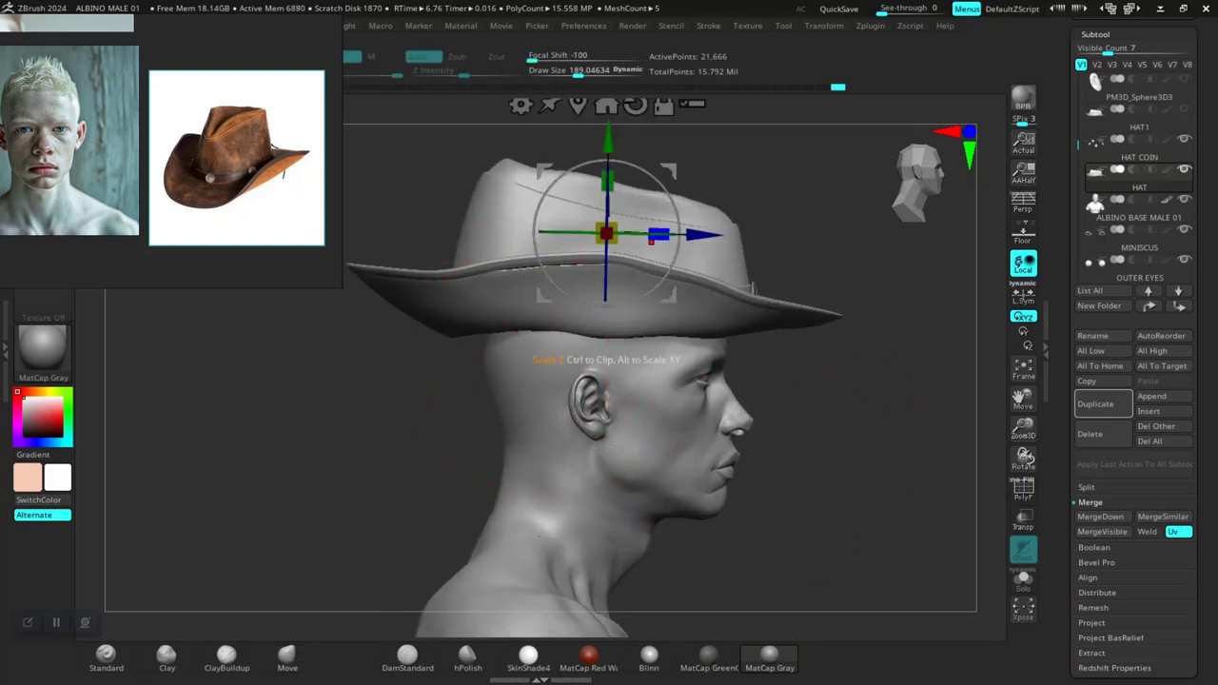
drag(609, 359, 606, 359)
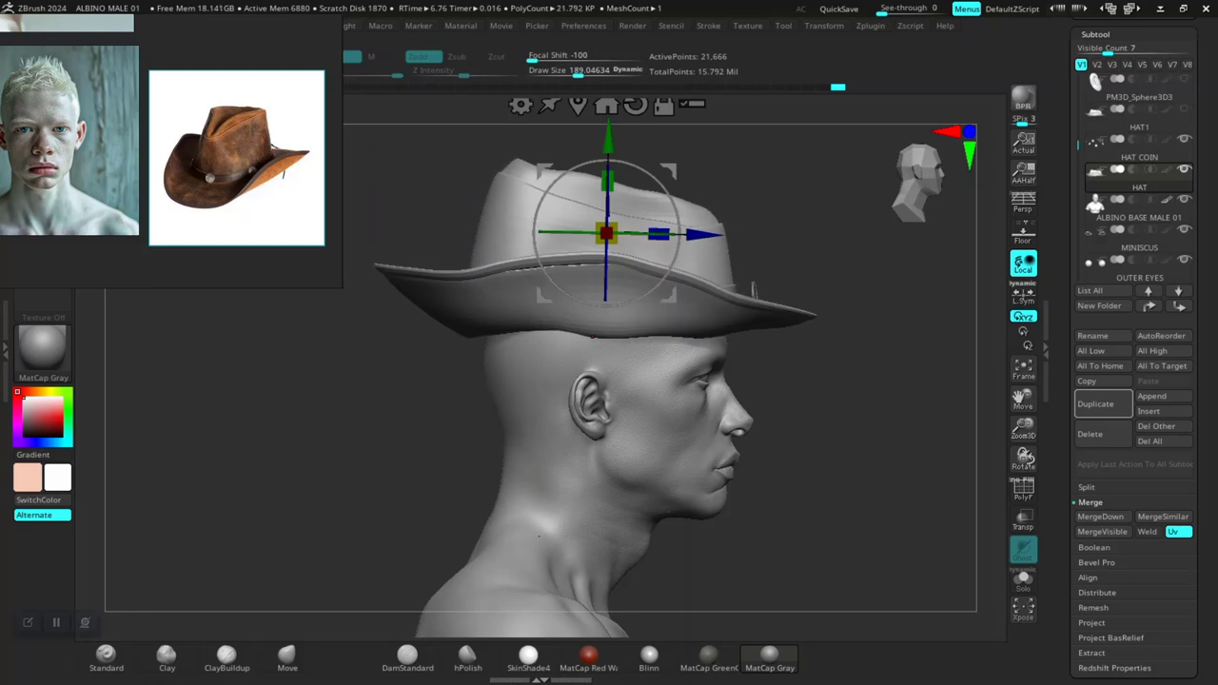
mouse_move(533, 333)
ctrl+right_down()
mouse_move(609, 399)
mouse_move(951, 399)
mouse_move(961, 381)
ctrl+right_up()
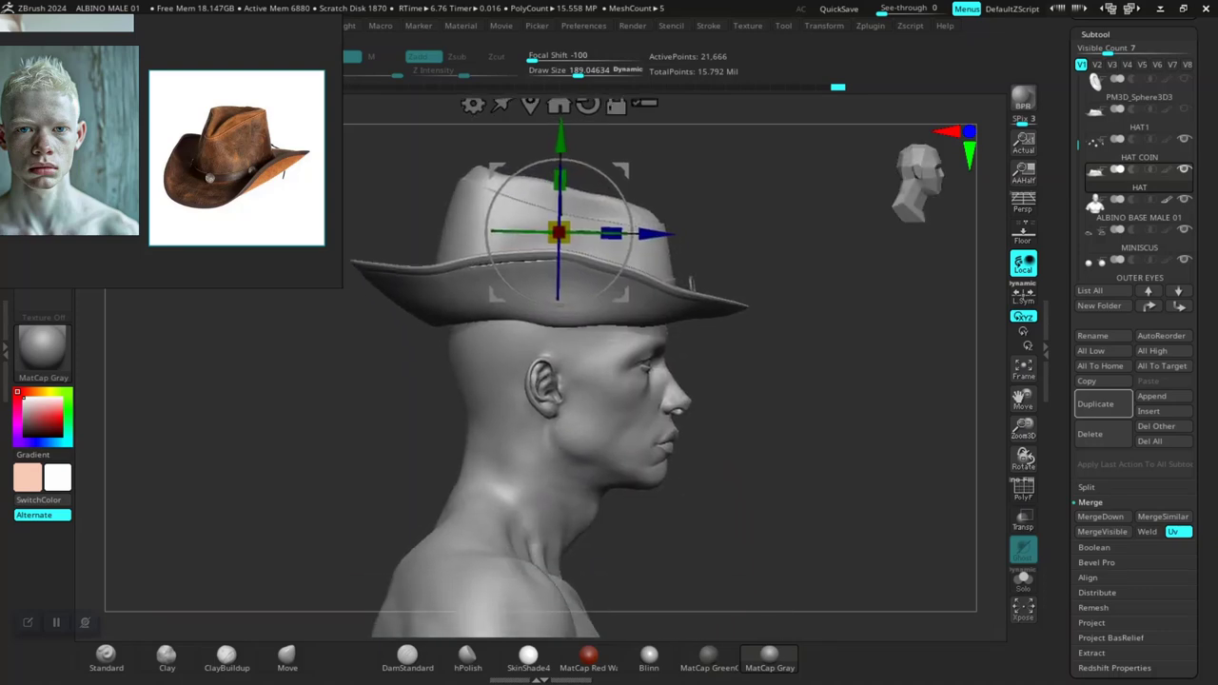
mouse_move(856, 380)
ctrl+right_down()
mouse_move(856, 104)
mouse_move(857, 285)
ctrl+right_up()
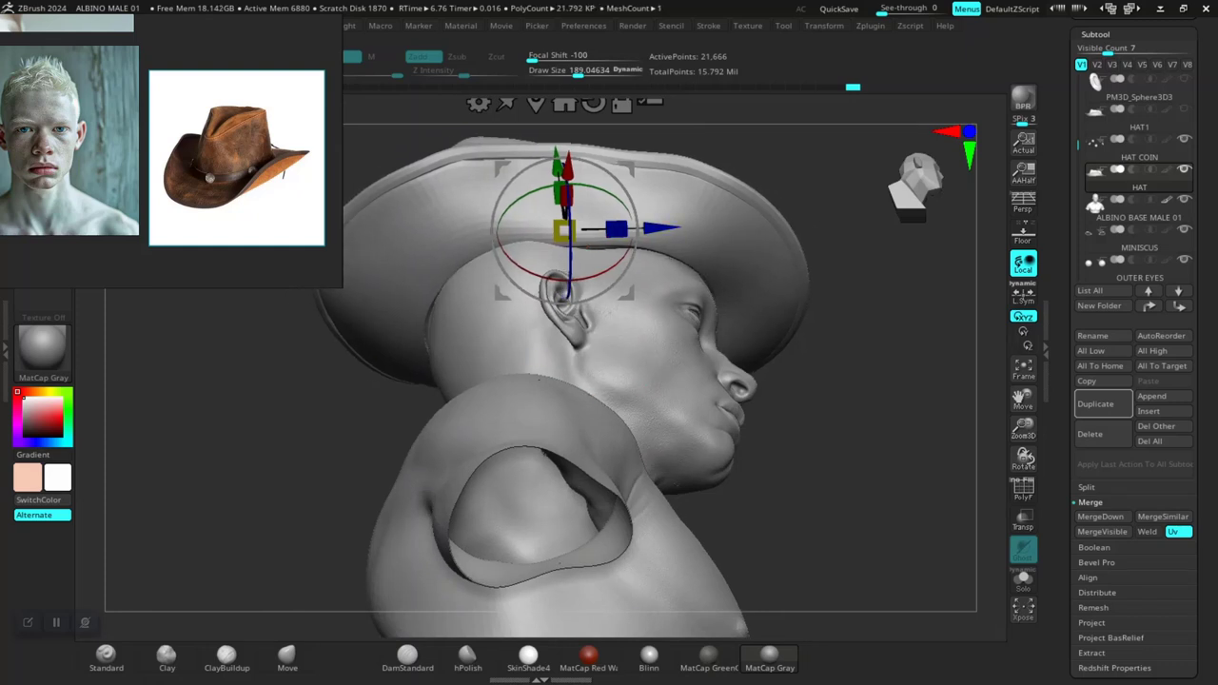
mouse_move(614, 204)
ctrl+right_down()
mouse_move(614, 248)
mouse_move(628, 142)
mouse_move(571, 143)
mouse_move(666, 143)
mouse_move(666, 76)
ctrl+right_up()
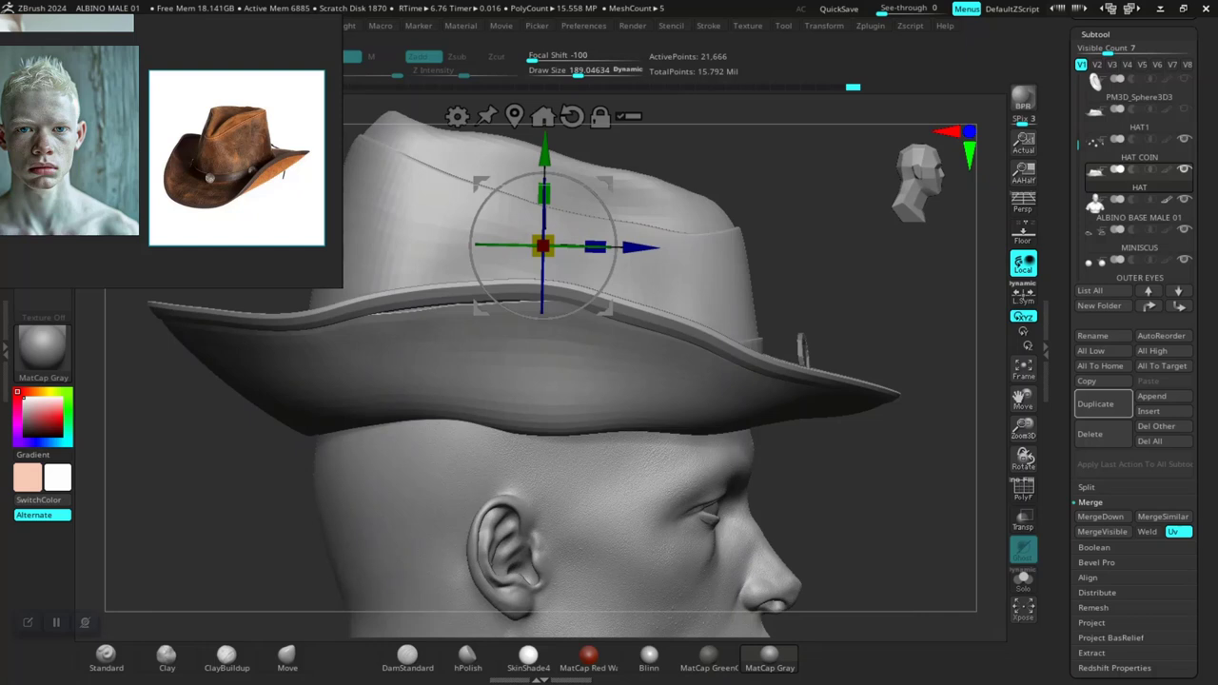
key(q)
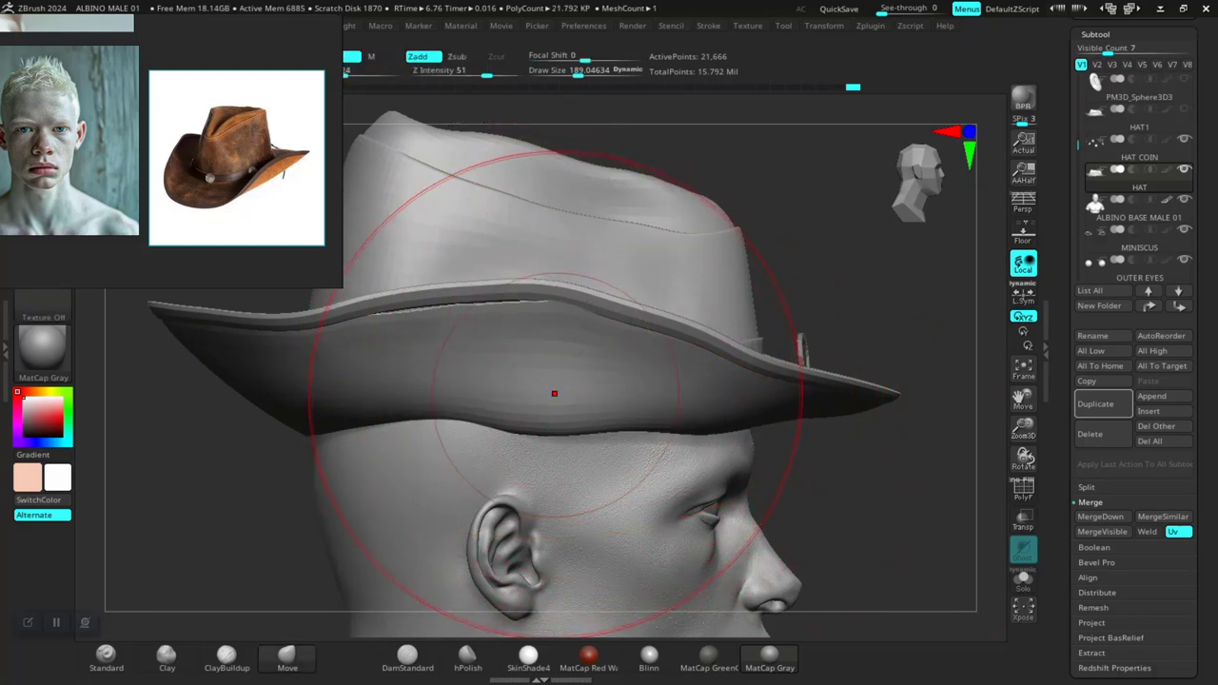
Step: Enlarge the brush and pull the back of the brim downward, checking it in side profile
right_click(553, 393)
drag(543, 393, 533, 393)
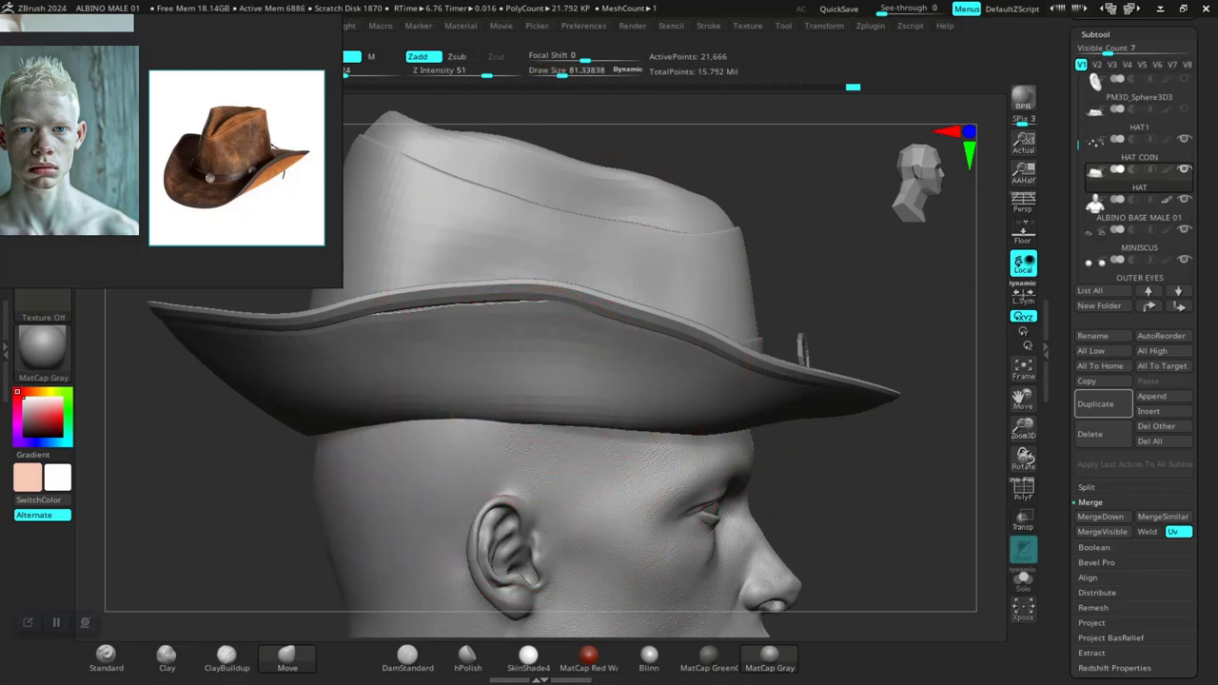
right_click(486, 419)
drag(486, 420, 518, 420)
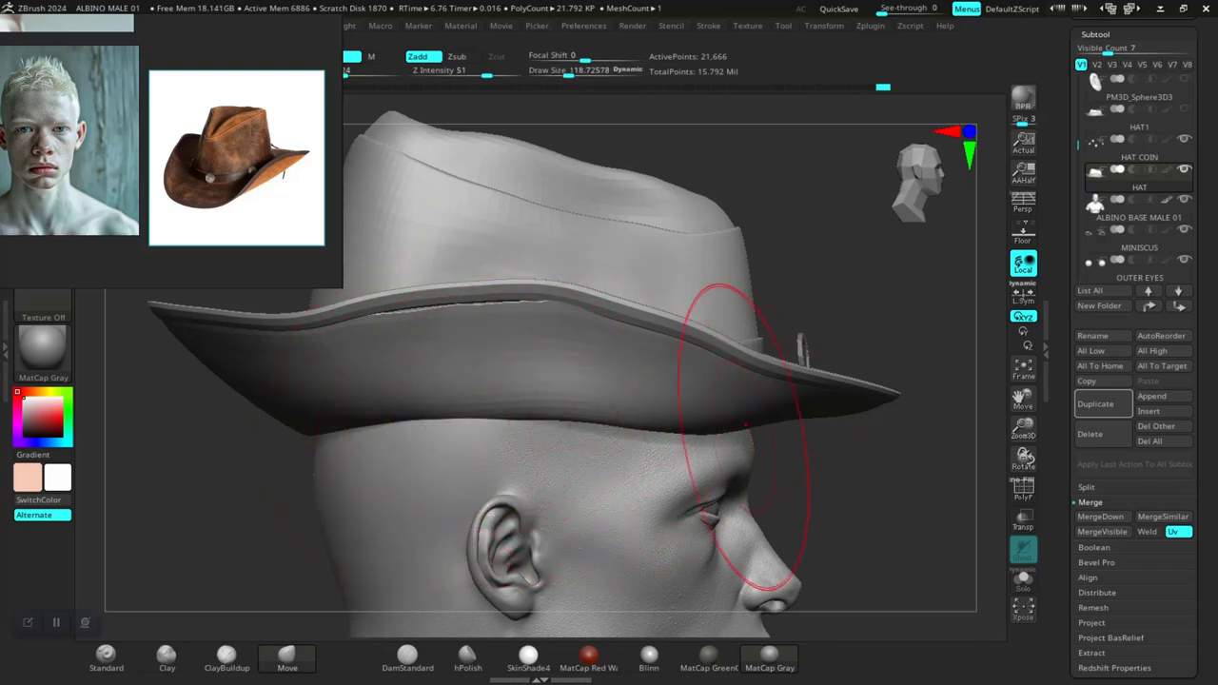
right_drag(743, 438, 568, 466)
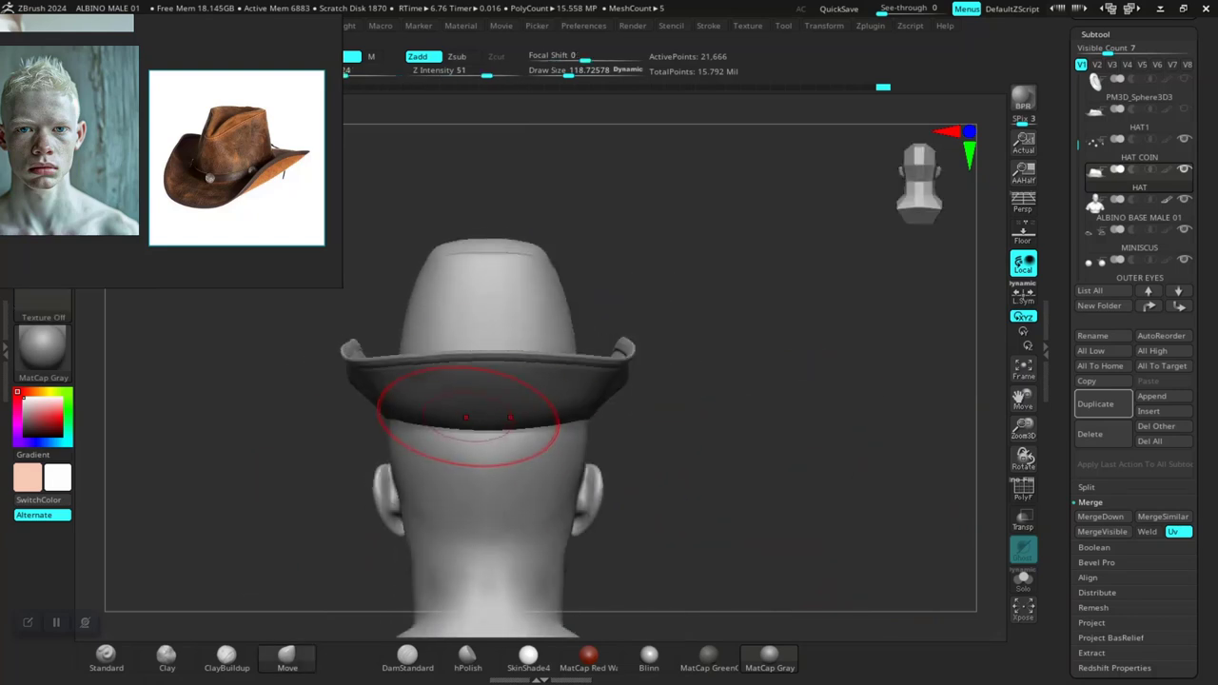
right_click(469, 416)
drag(469, 417, 514, 417)
right_click(398, 401)
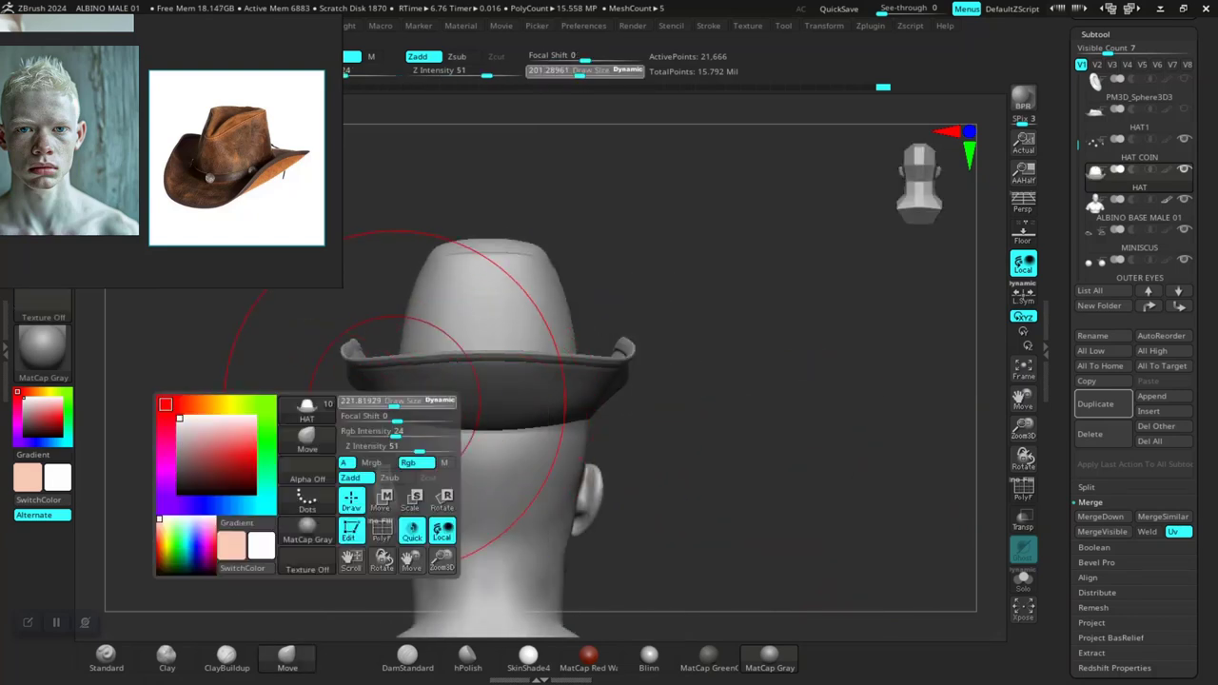
drag(394, 404, 396, 405)
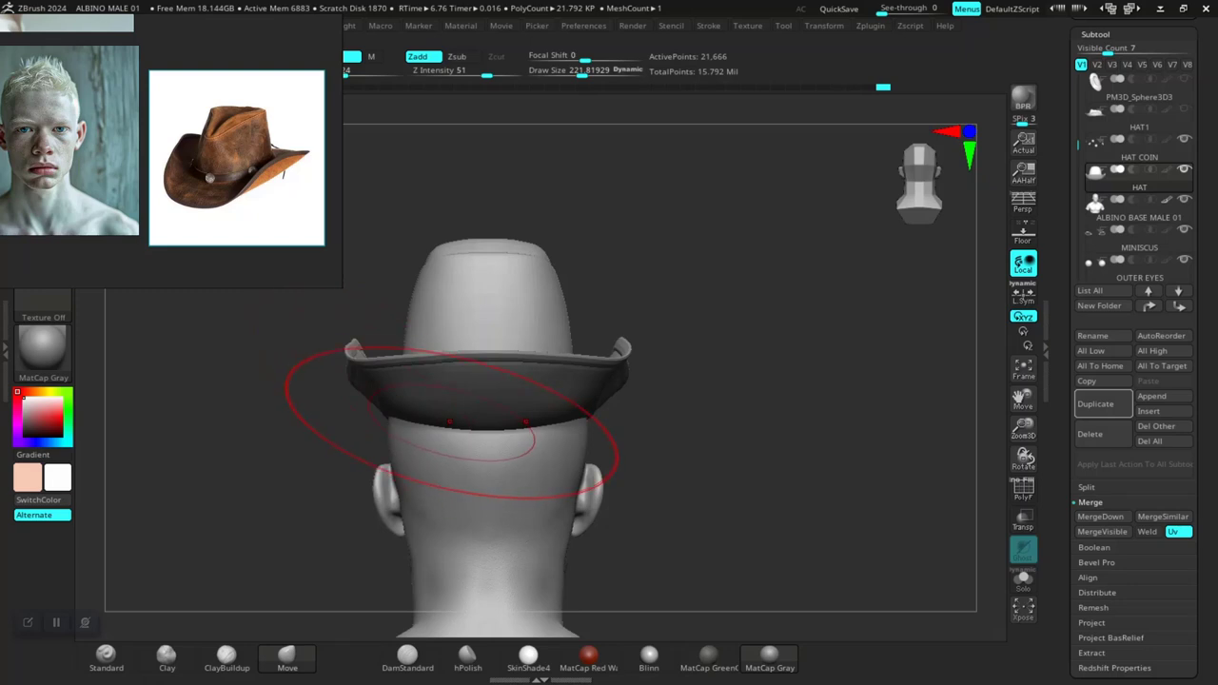
drag(438, 424, 438, 452)
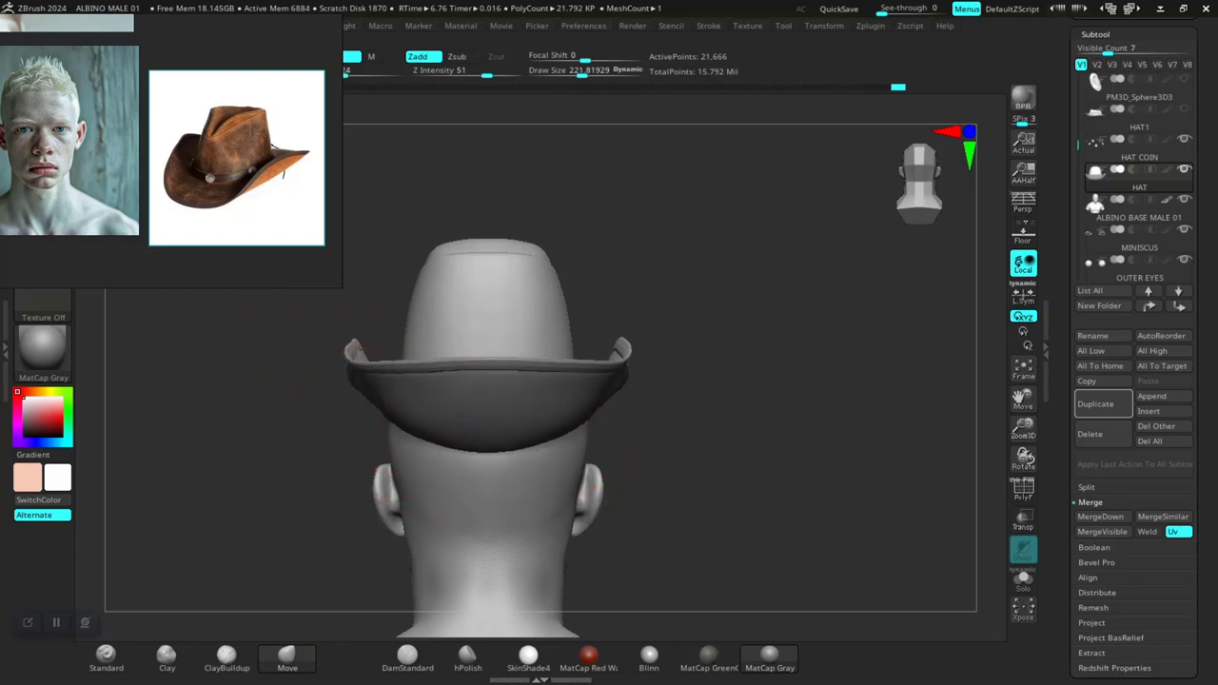
drag(517, 407, 597, 476)
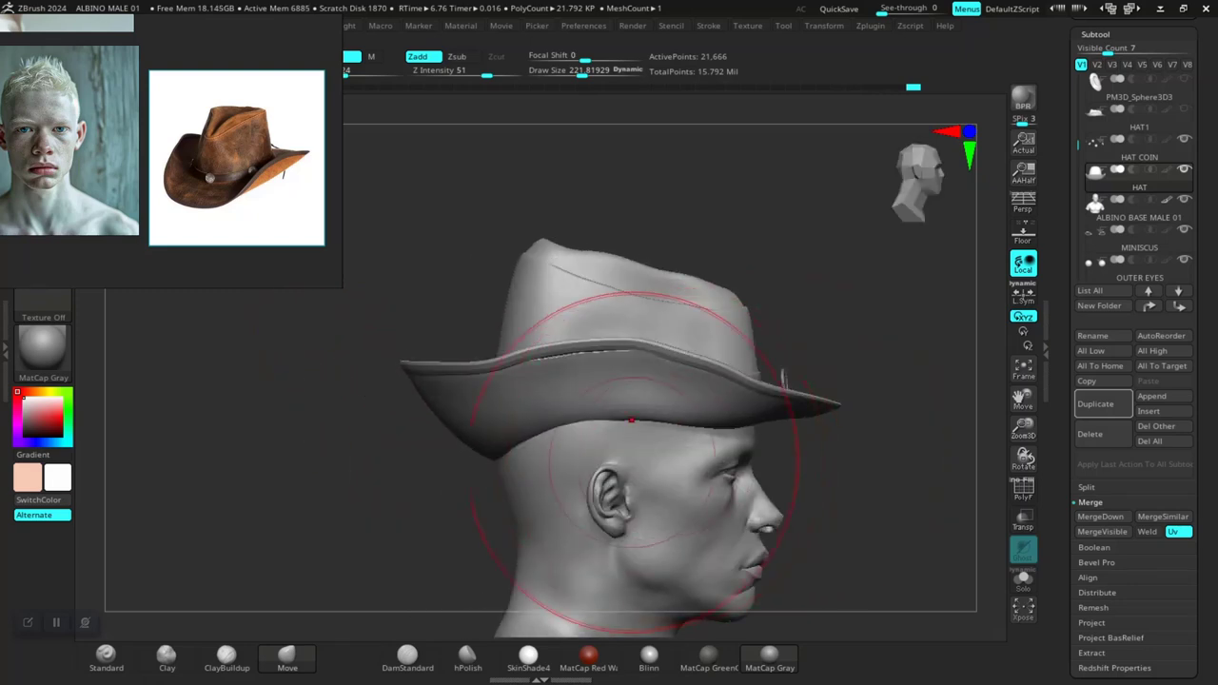
mouse_move(504, 455)
right_down()
mouse_move(476, 394)
mouse_move(614, 447)
right_up()
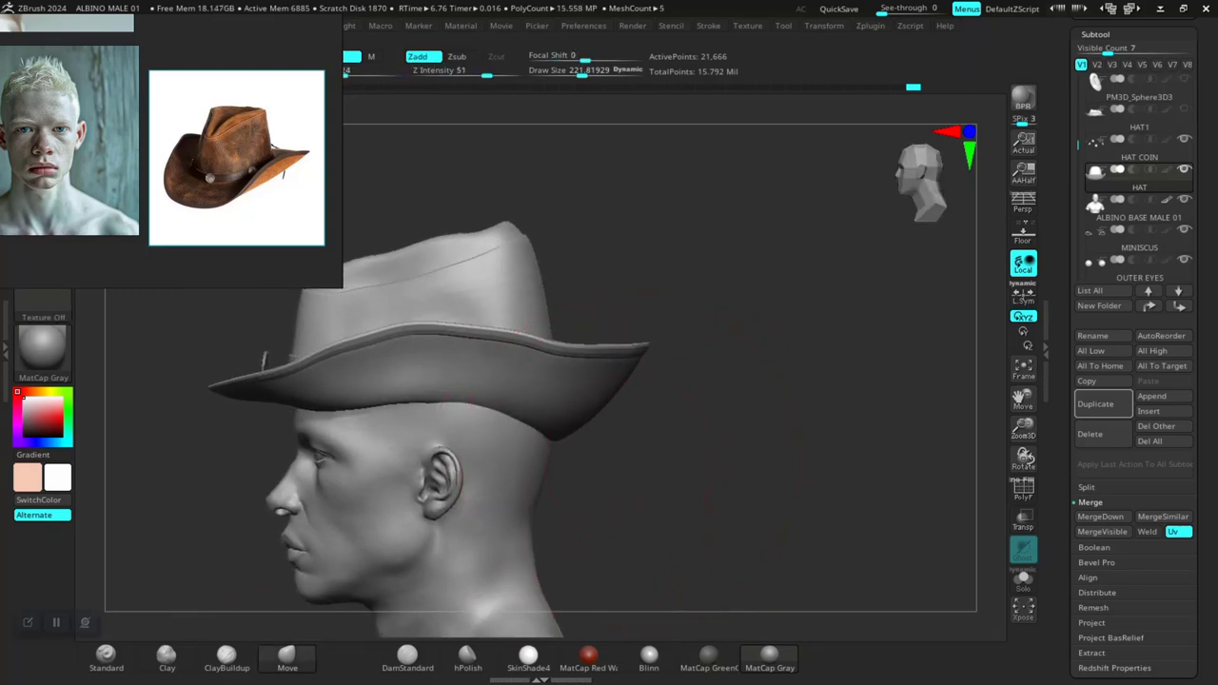
Step: Raise Draw Size to about 163 and check the crown from front, right side and above
key(space)
mouse_move(581, 450)
mouse_down()
mouse_move(592, 447)
mouse_move(562, 449)
mouse_up()
key(space)
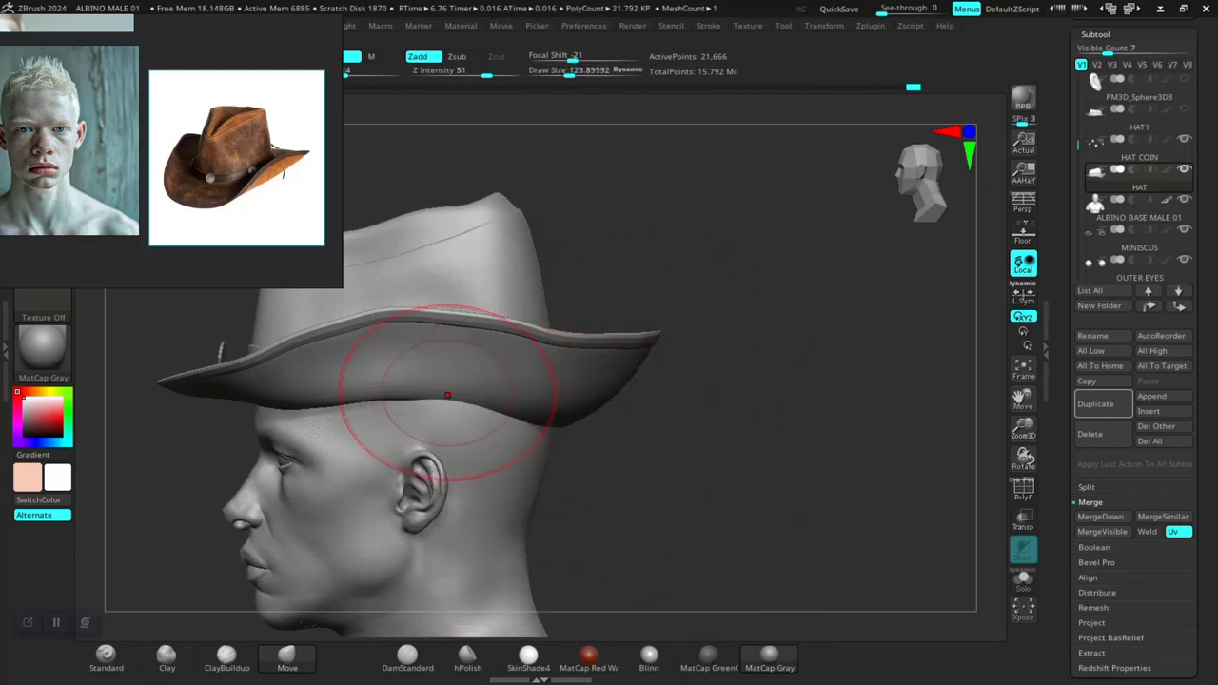
key(space)
drag(447, 394, 459, 394)
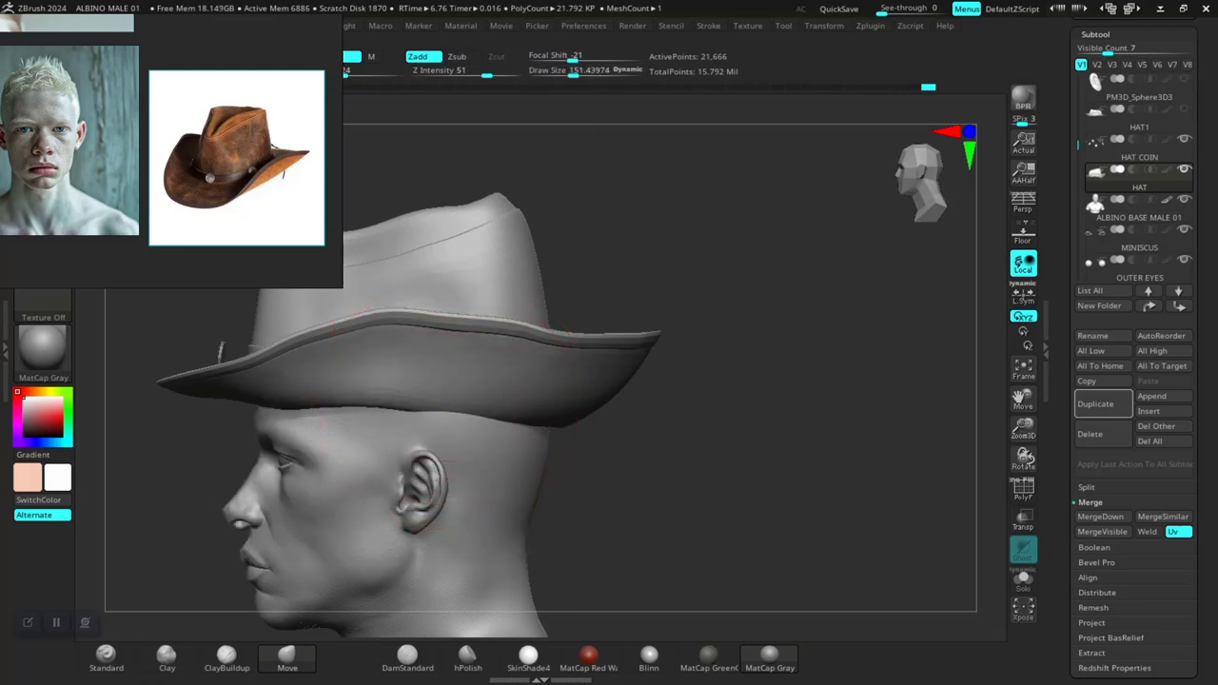
shift+right_drag(517, 423, 584, 517)
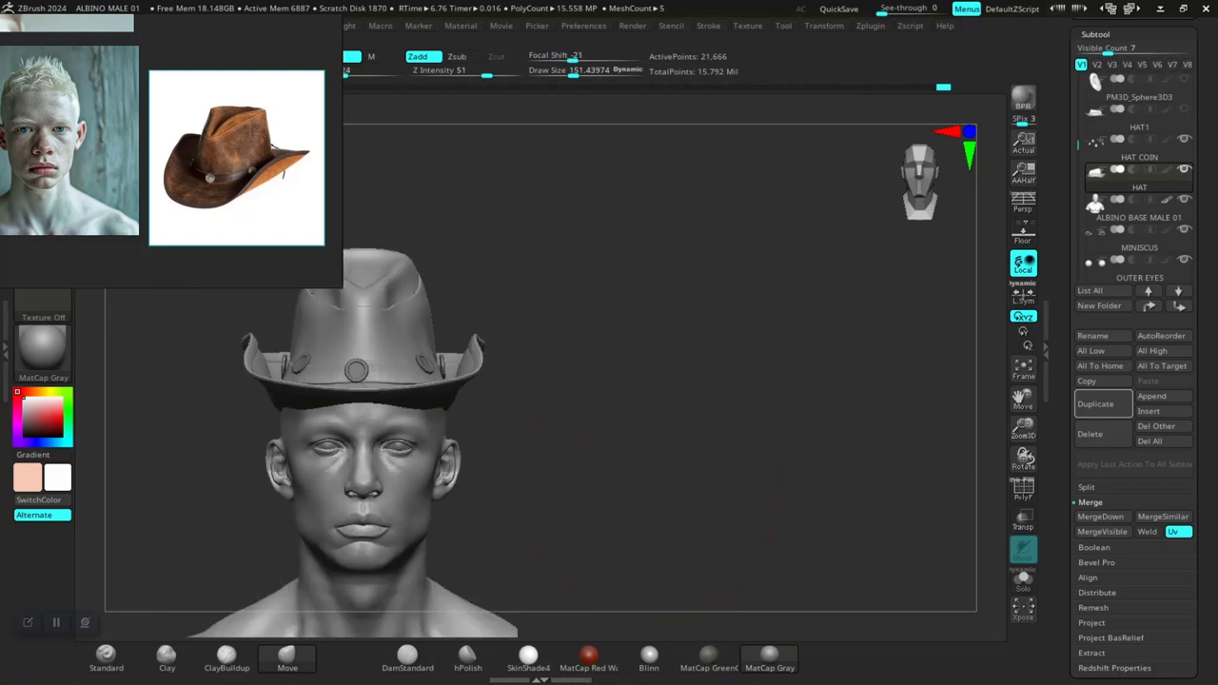
mouse_move(533, 438)
shift+right_down()
mouse_move(653, 422)
mouse_move(766, 495)
mouse_move(734, 462)
shift+right_up()
key(space)
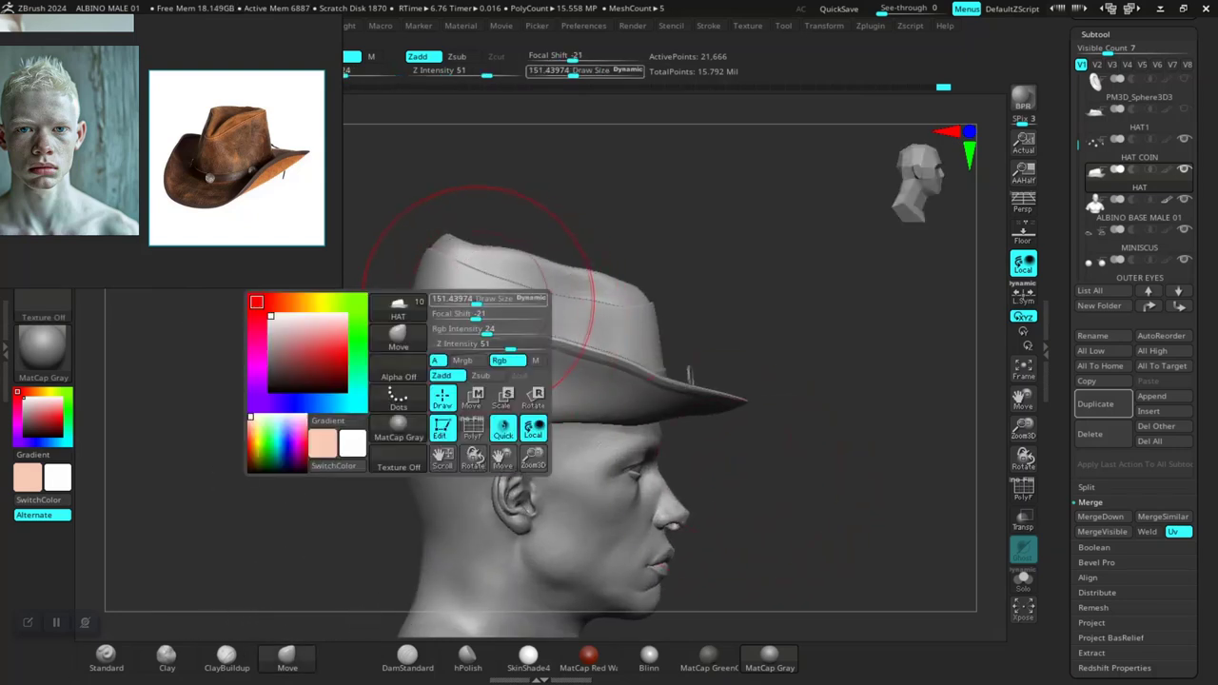
key(space)
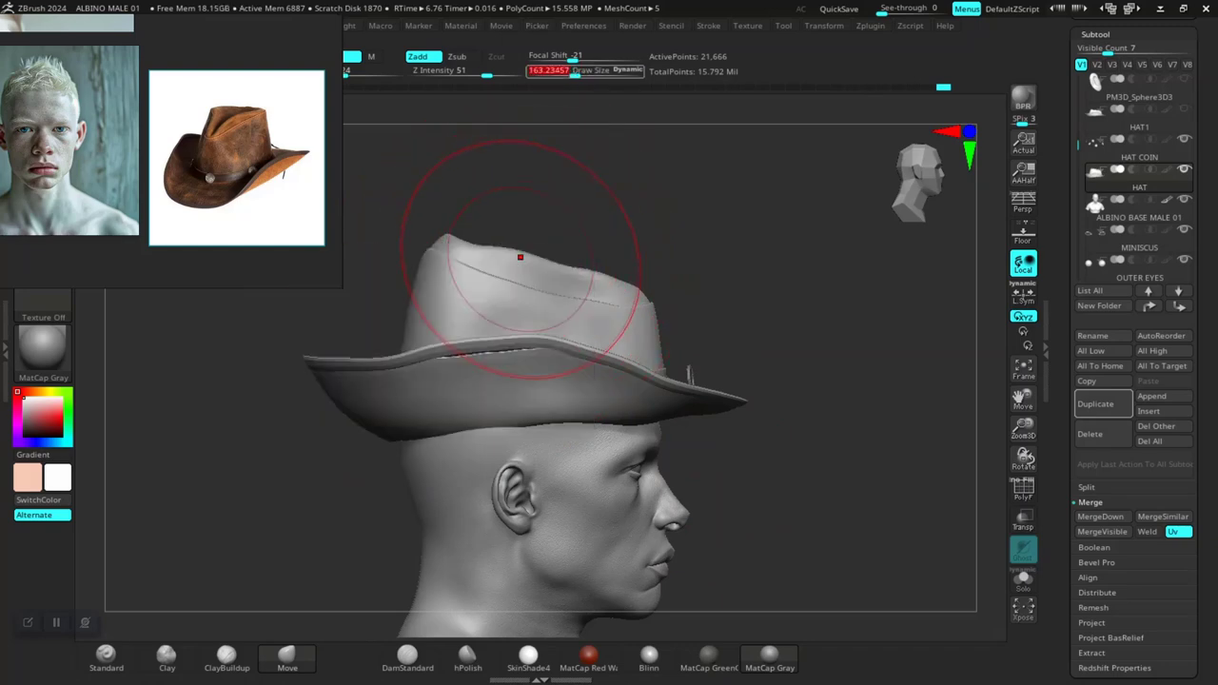
mouse_move(680, 314)
right_down()
mouse_move(571, 323)
mouse_move(595, 447)
right_up()
mouse_move(724, 361)
right_down()
mouse_move(833, 476)
mouse_move(818, 600)
mouse_move(818, 328)
mouse_move(790, 342)
mouse_move(536, 349)
right_up()
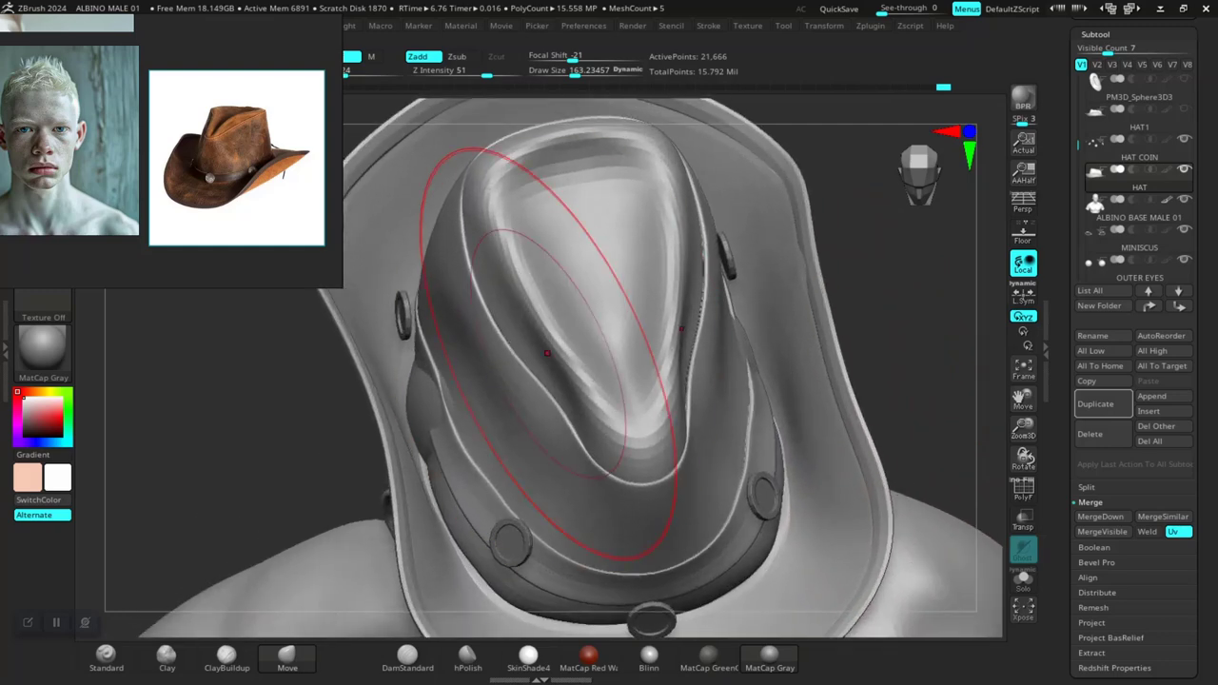
Step: Make the hat the active SubTool, frame it, and look down into its crown
mouse_move(381, 247)
alt+right_down()
mouse_move(533, 286)
mouse_move(645, 473)
mouse_move(434, 438)
alt+right_up()
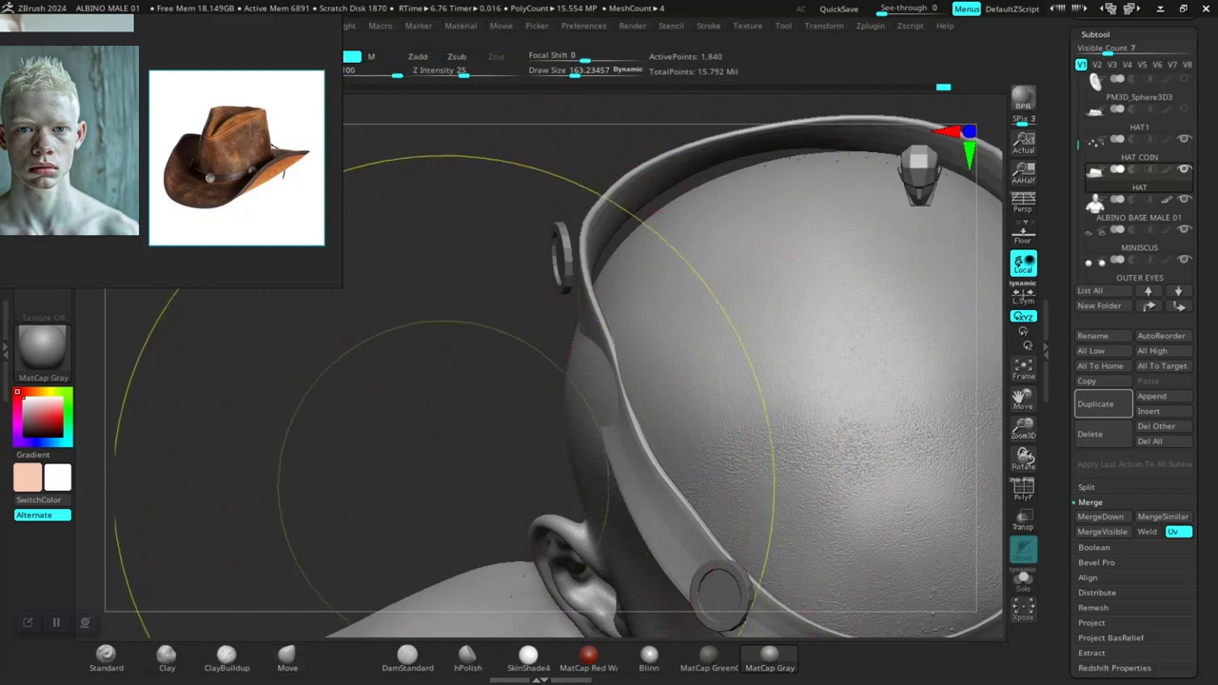
alt+click(499, 371)
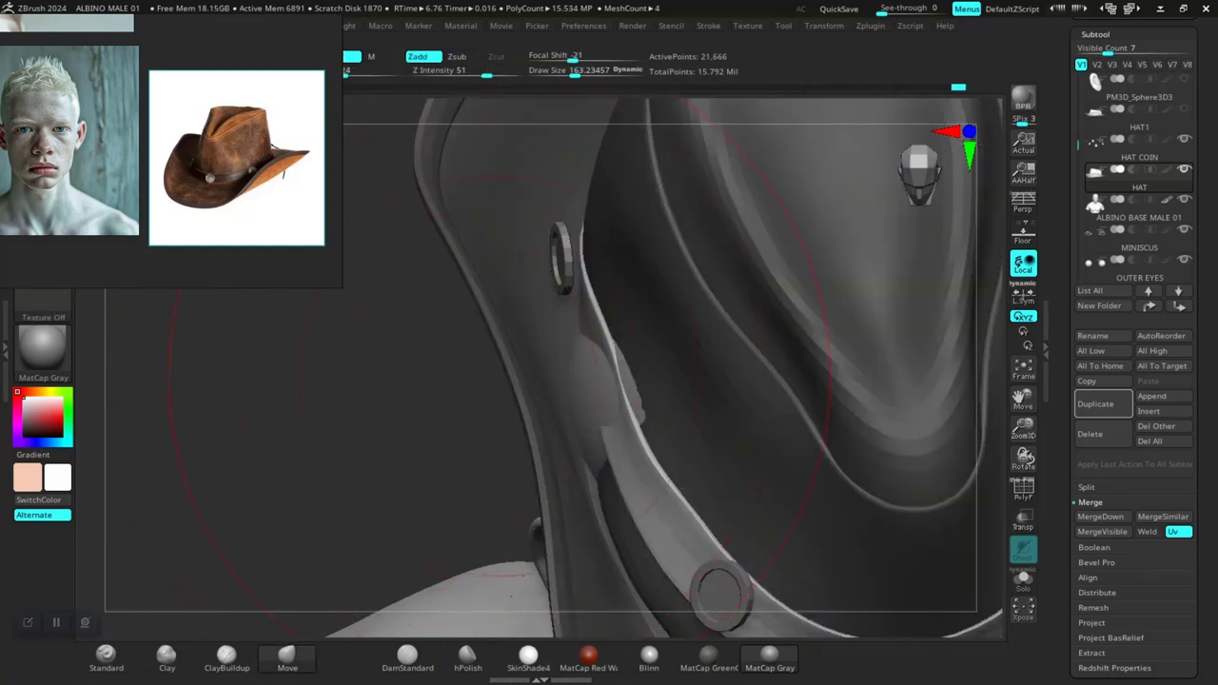
key(f)
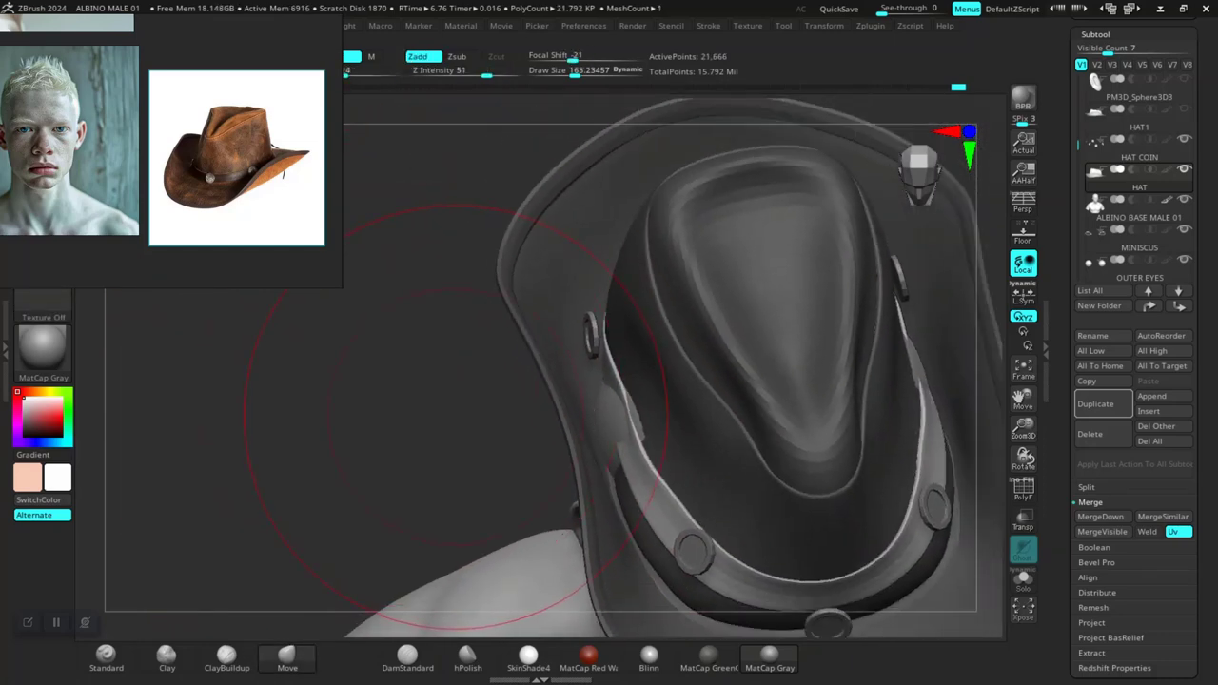
right_drag(353, 407, 409, 447)
right_drag(410, 495, 409, 447)
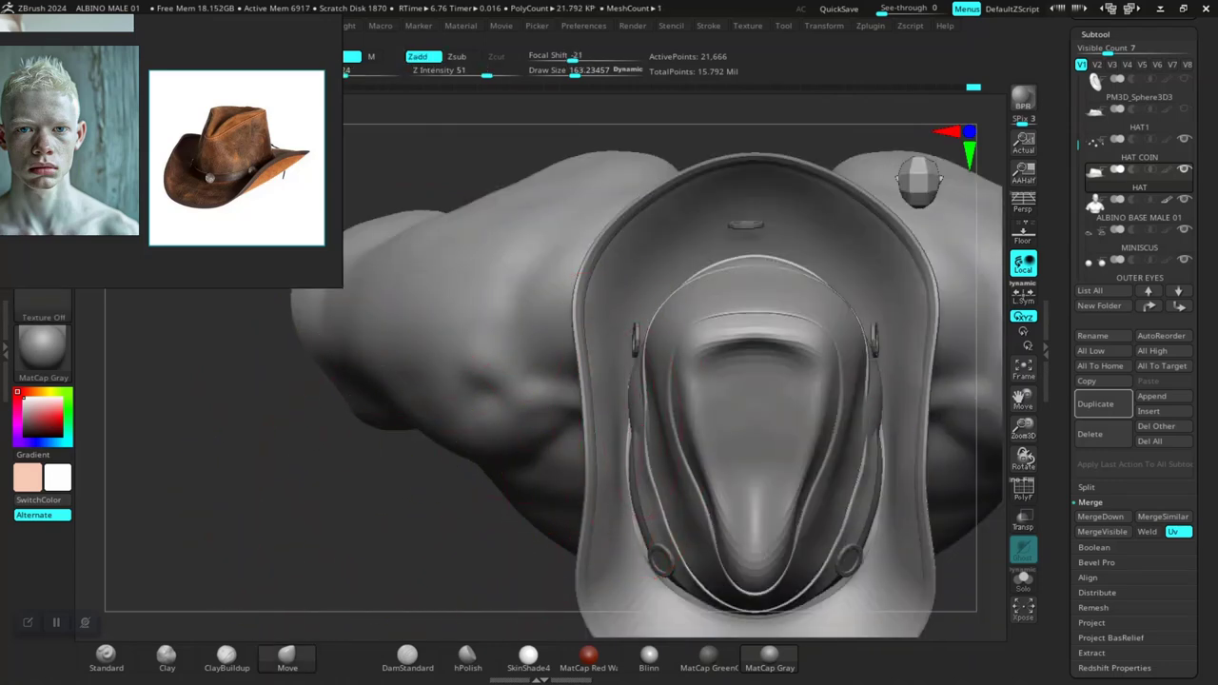
Step: Lower Draw Size to 123.9 and view the hat from the side and a low front angle
key(space)
drag(667, 407, 643, 398)
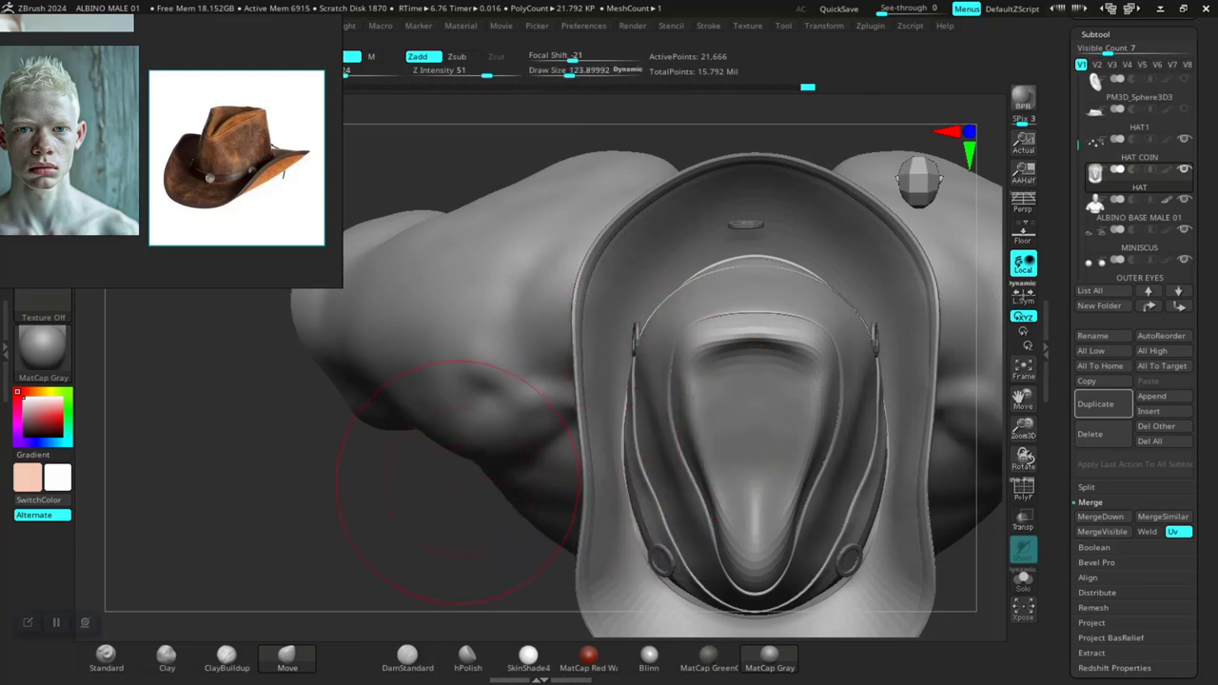
right_drag(457, 483, 395, 368)
key(ctrl+z)
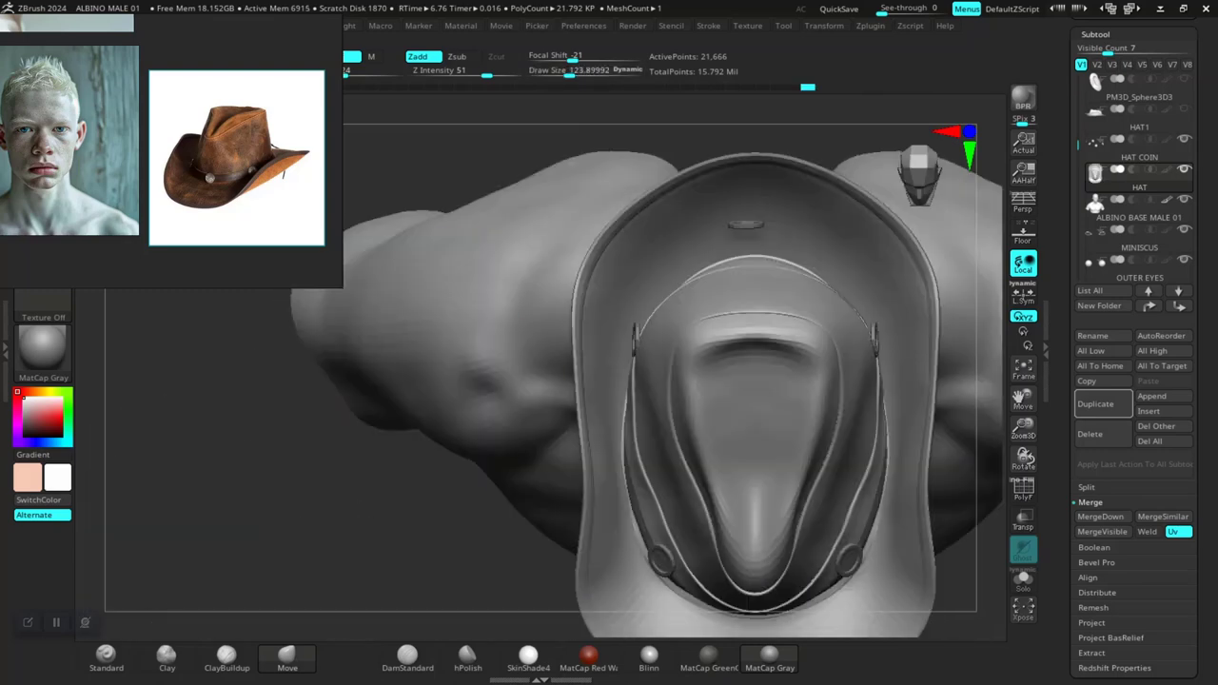
mouse_move(410, 513)
right_down()
mouse_move(367, 394)
mouse_move(447, 400)
right_up()
right_drag(774, 340, 618, 399)
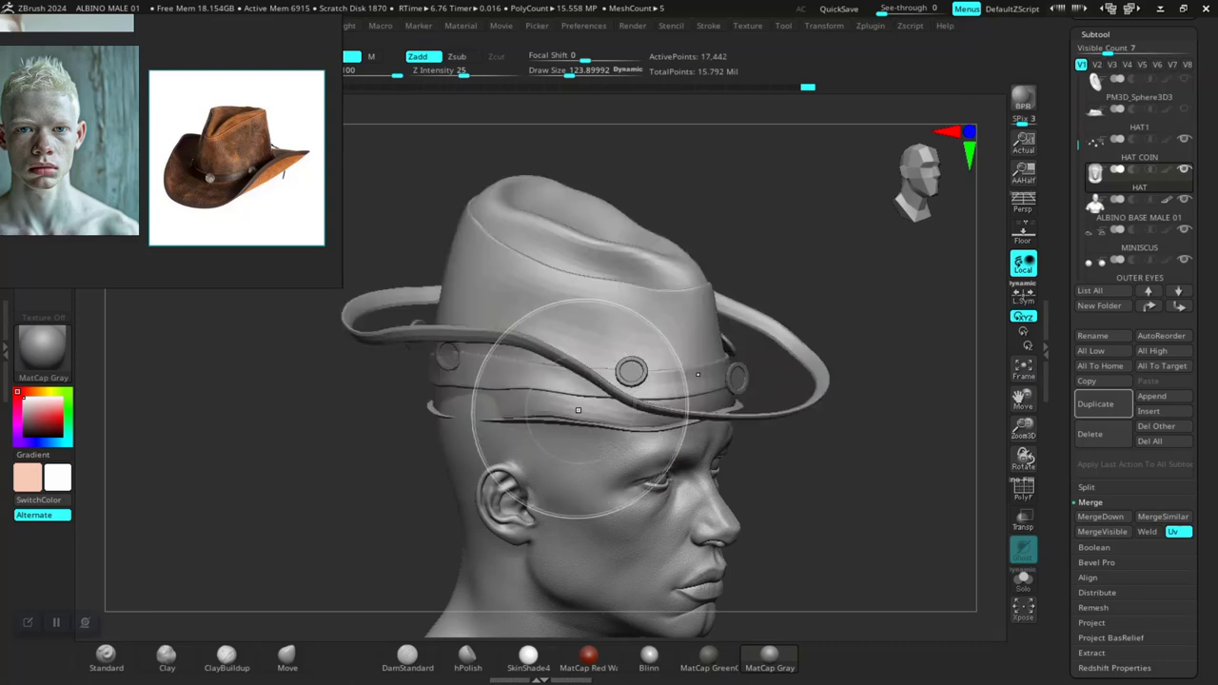
Step: Switch to the Move brush with B, M, V and turn the head to side profile
key(b)
key(m)
key(v)
drag(770, 409, 629, 409)
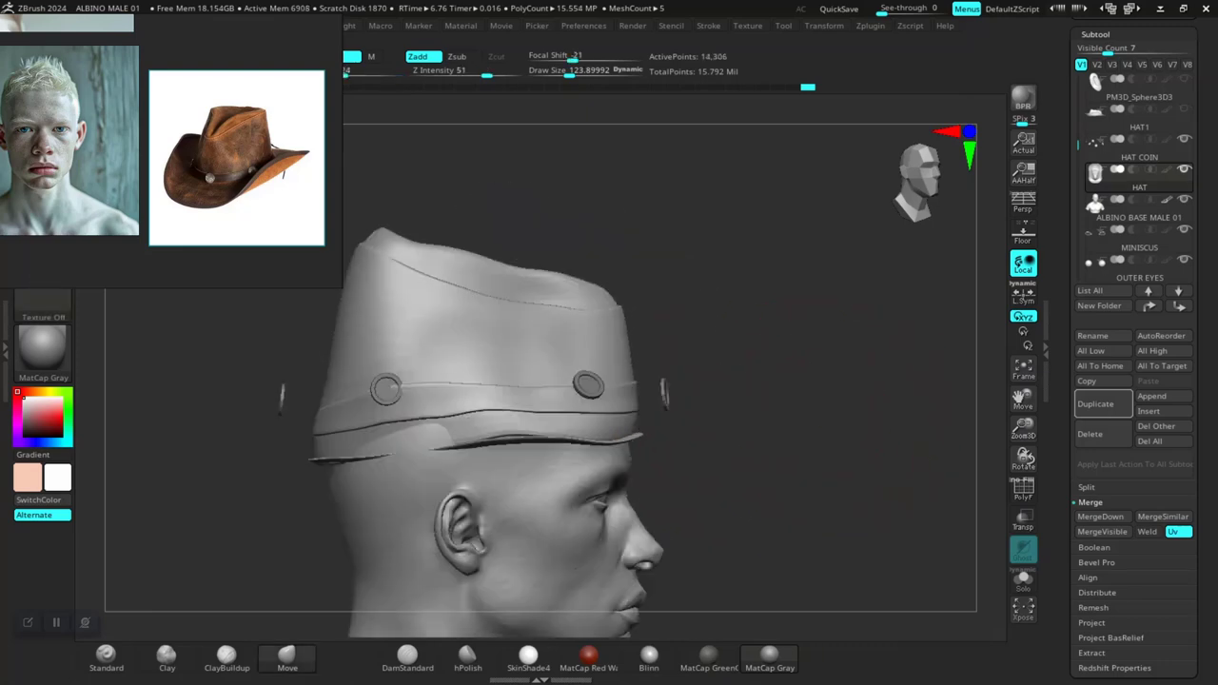
Step: Examine the coin band and brim up close from behind and the right side
drag(814, 433, 943, 428)
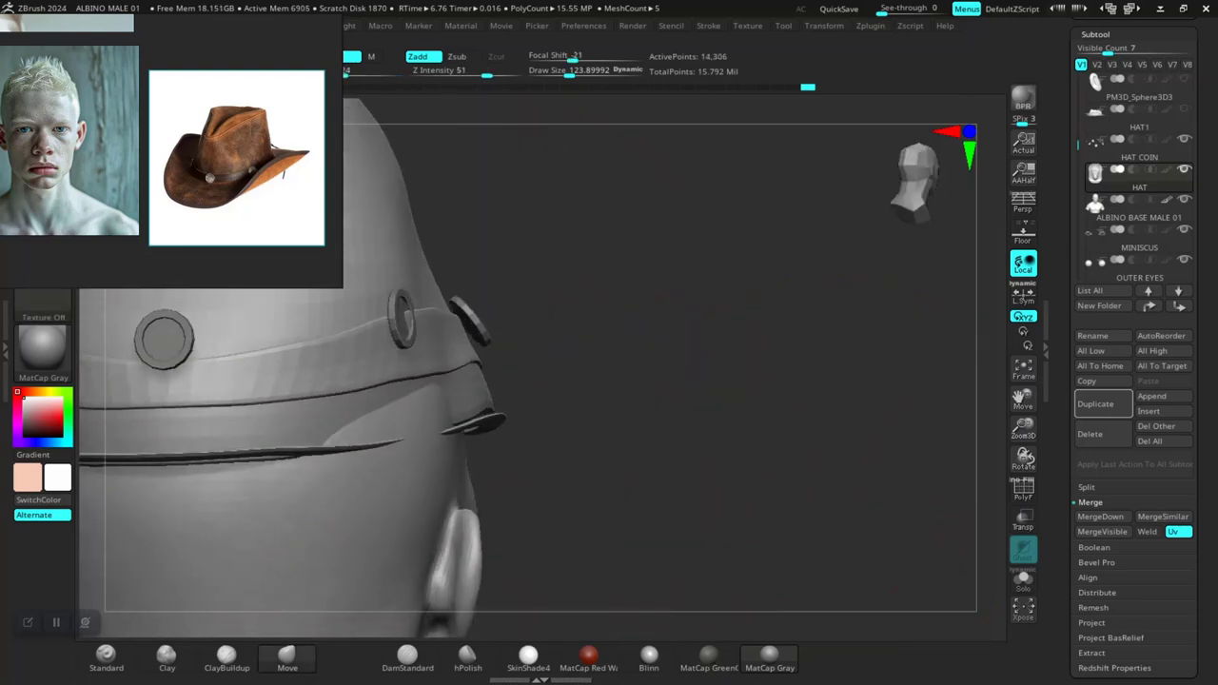
drag(745, 412, 856, 409)
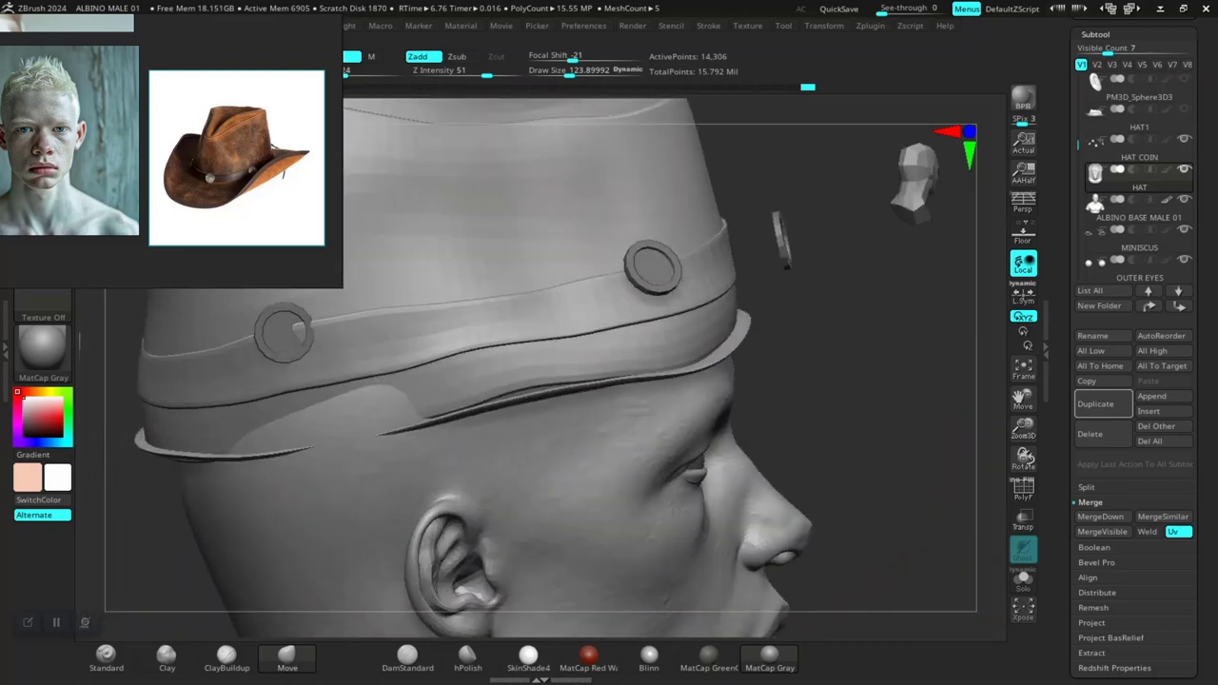
drag(789, 353, 785, 352)
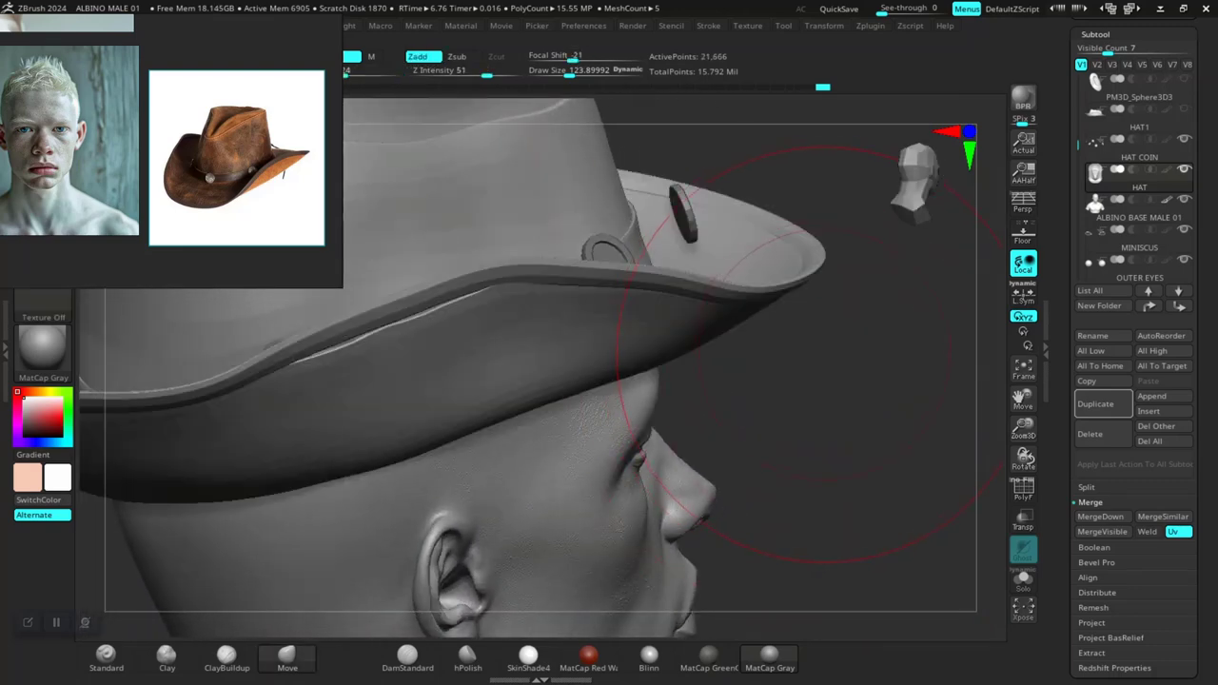
mouse_move(857, 409)
mouse_down()
mouse_move(933, 409)
mouse_move(876, 285)
mouse_move(856, 323)
mouse_move(498, 403)
mouse_up()
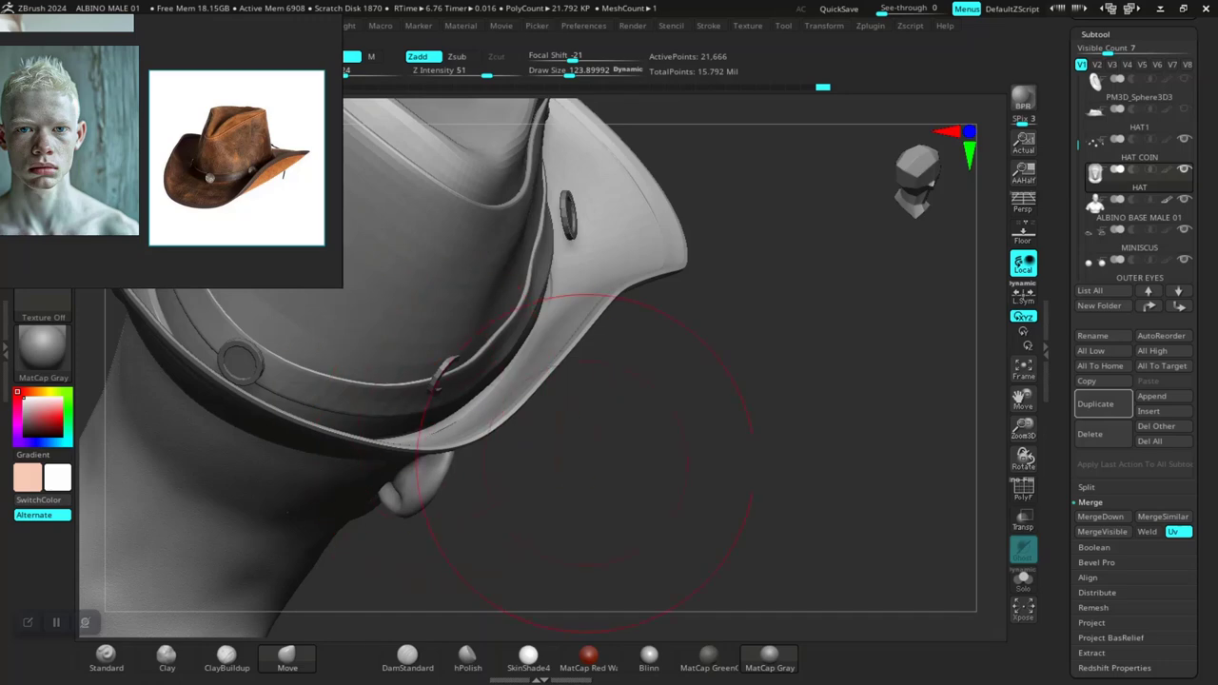
Step: Reshape the side brim's curve with Move strokes, viewing it from below, in profile and above
drag(585, 467, 427, 445)
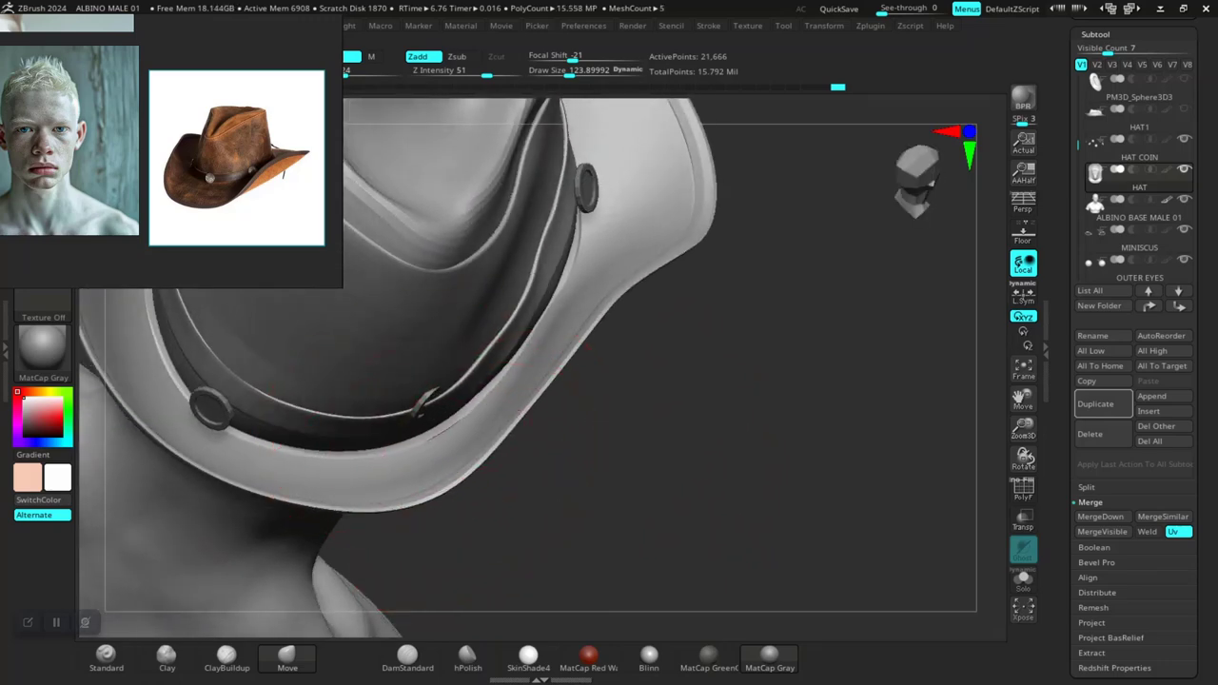
mouse_move(501, 441)
mouse_down()
mouse_move(447, 428)
mouse_move(788, 381)
mouse_move(685, 390)
mouse_move(723, 400)
mouse_move(666, 447)
mouse_move(656, 476)
mouse_up()
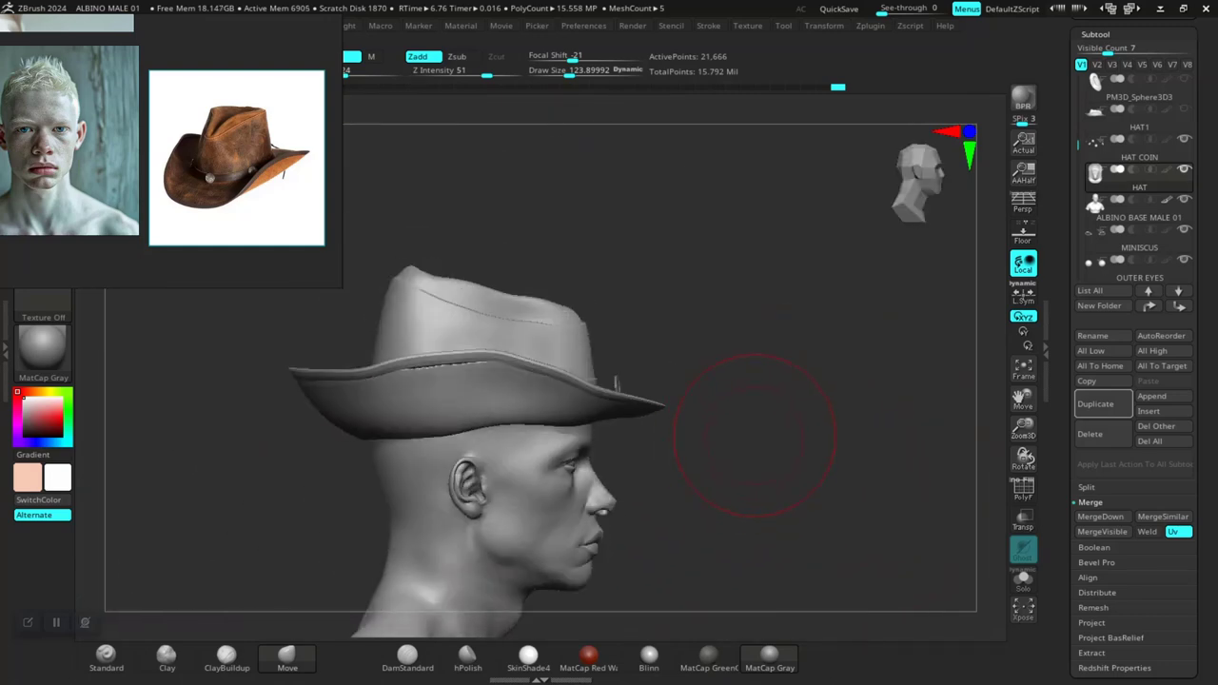
alt+drag(755, 436, 683, 502)
mouse_move(709, 329)
mouse_down()
mouse_move(653, 409)
mouse_move(762, 463)
mouse_move(705, 457)
mouse_move(837, 481)
mouse_move(539, 312)
mouse_up()
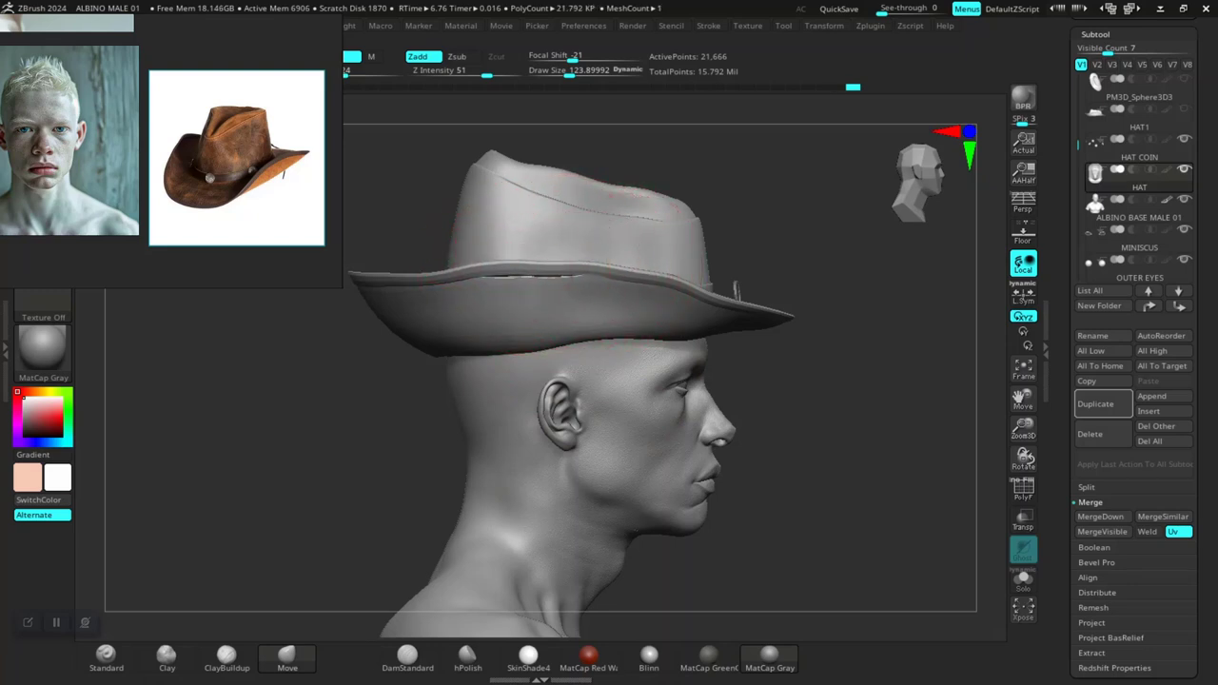
mouse_move(630, 338)
mouse_down()
mouse_move(720, 408)
mouse_move(723, 457)
mouse_up()
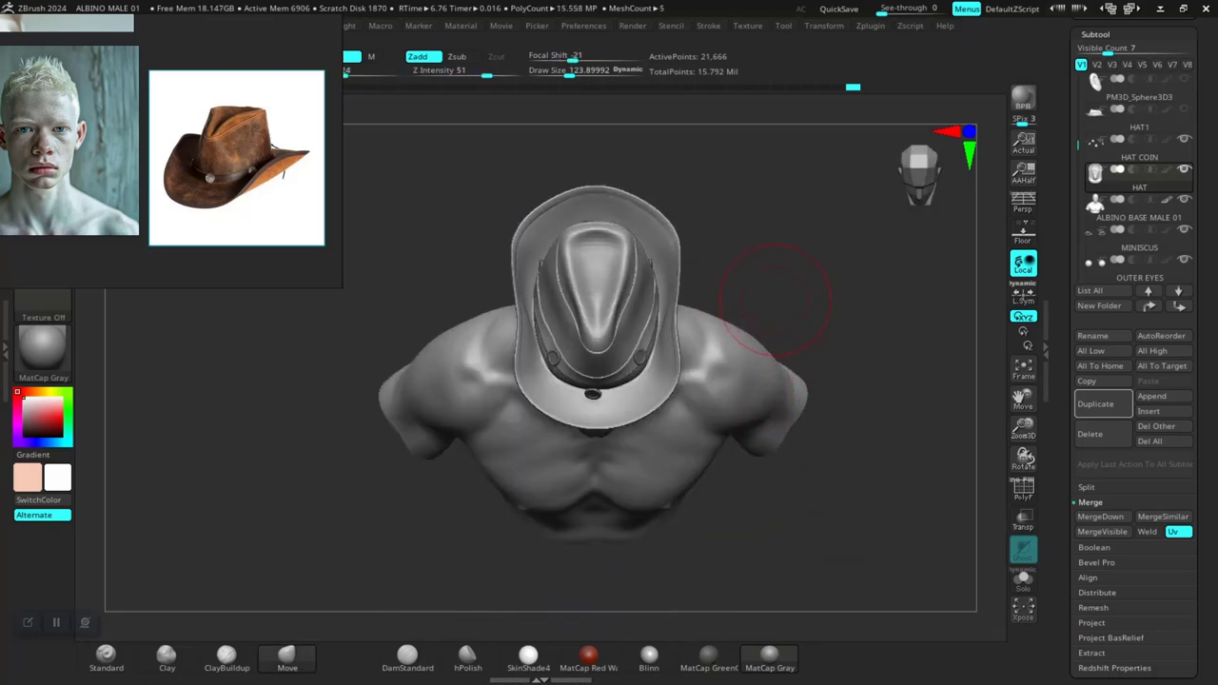
mouse_move(776, 300)
mouse_down()
mouse_move(780, 404)
mouse_move(657, 400)
mouse_up()
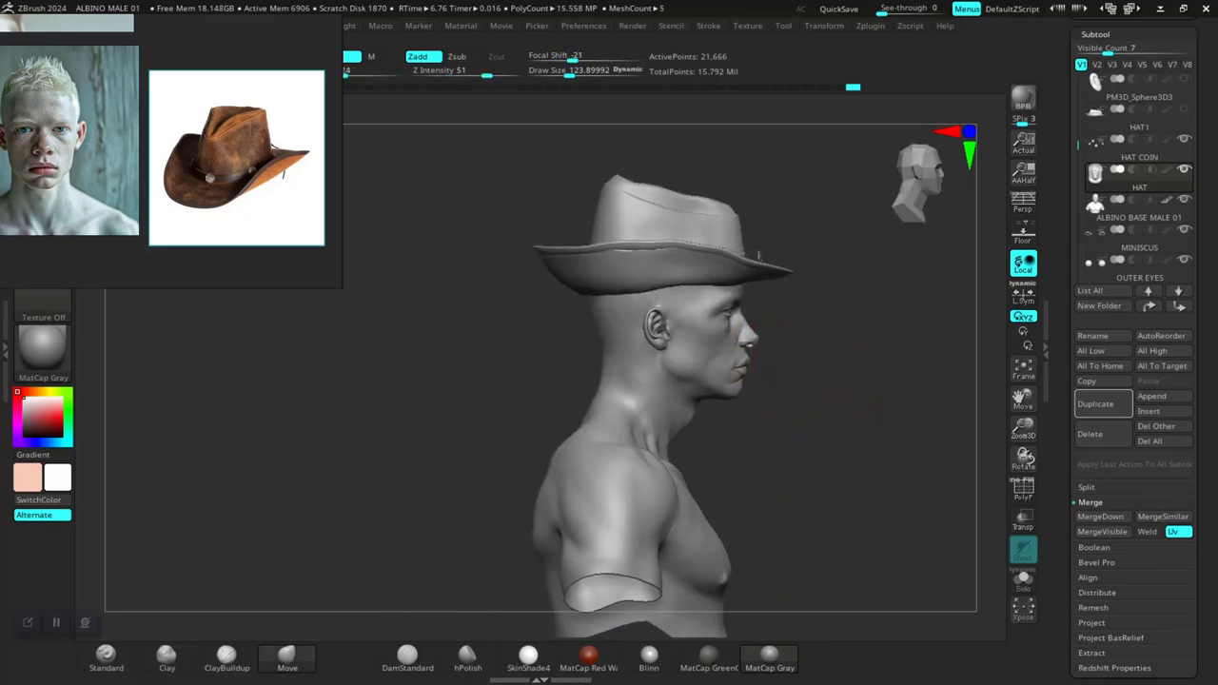
scroll(819, 472, up, 2)
scroll(818, 471, up, 3)
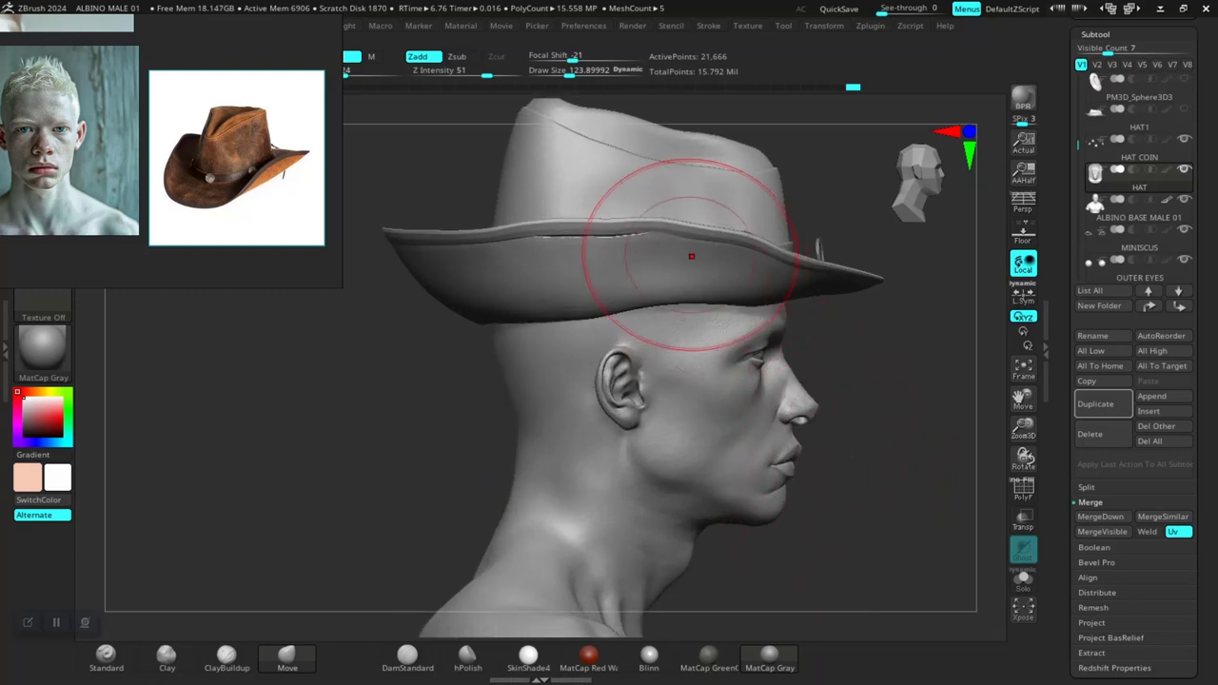
key(b)
key(m)
key(v)
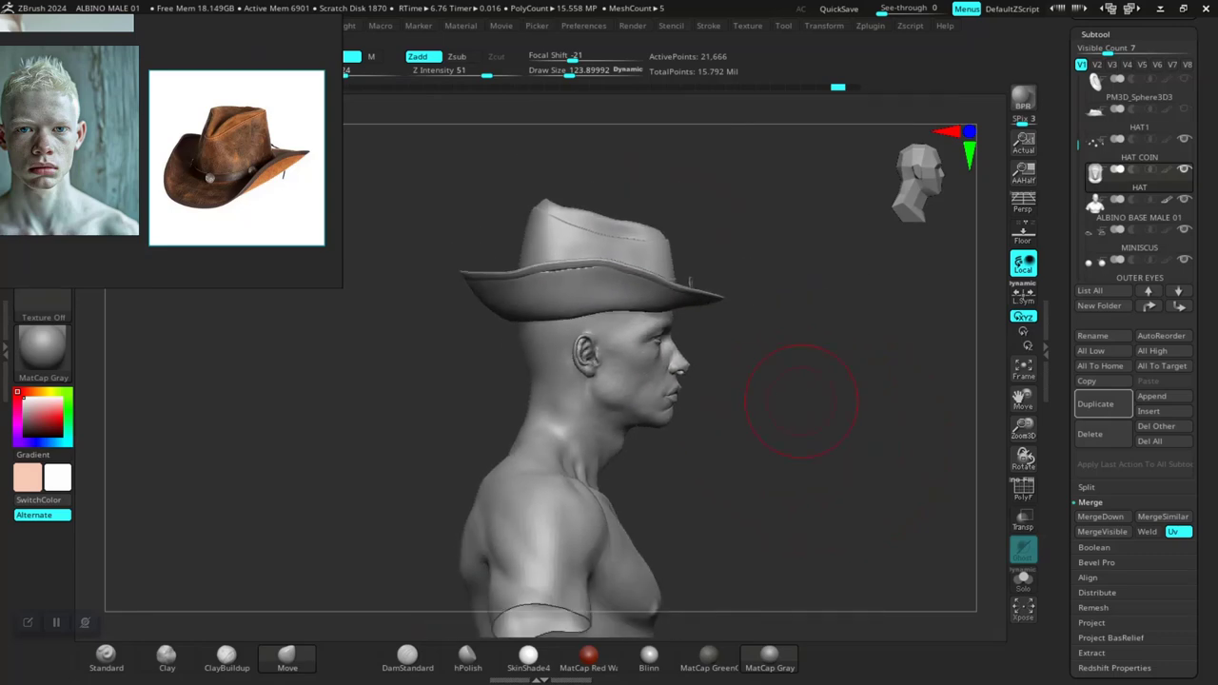
mouse_move(816, 394)
mouse_down()
mouse_move(666, 400)
mouse_move(965, 421)
mouse_move(740, 425)
mouse_move(799, 428)
mouse_up()
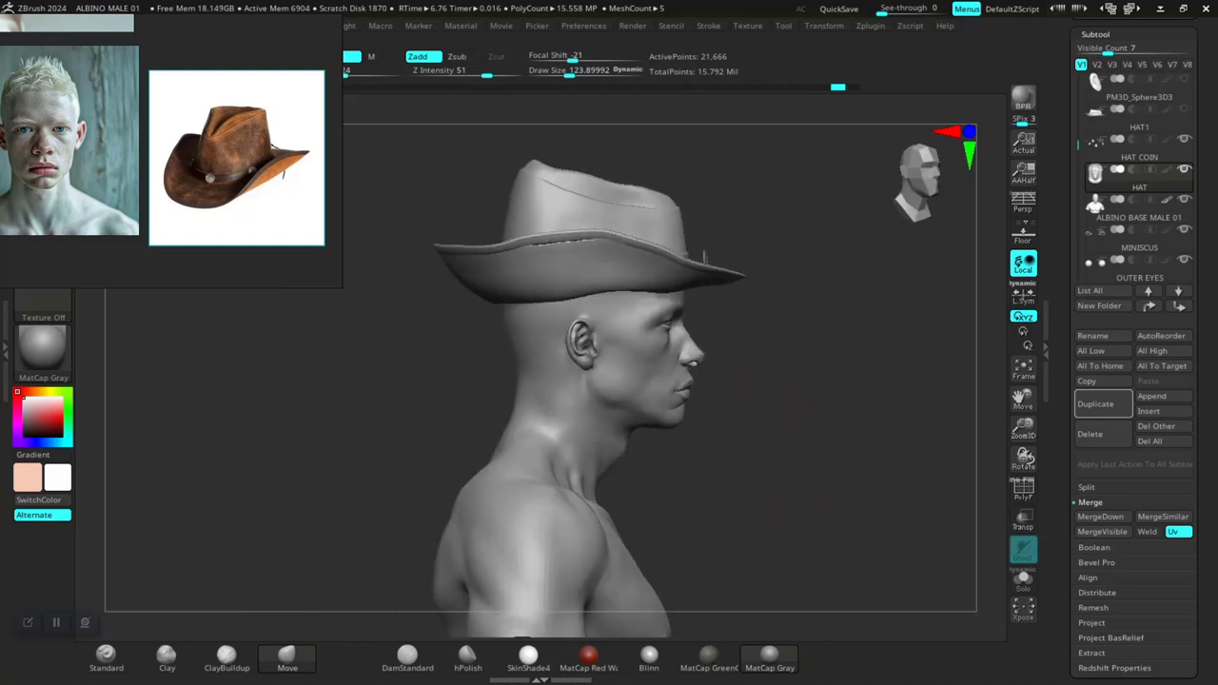